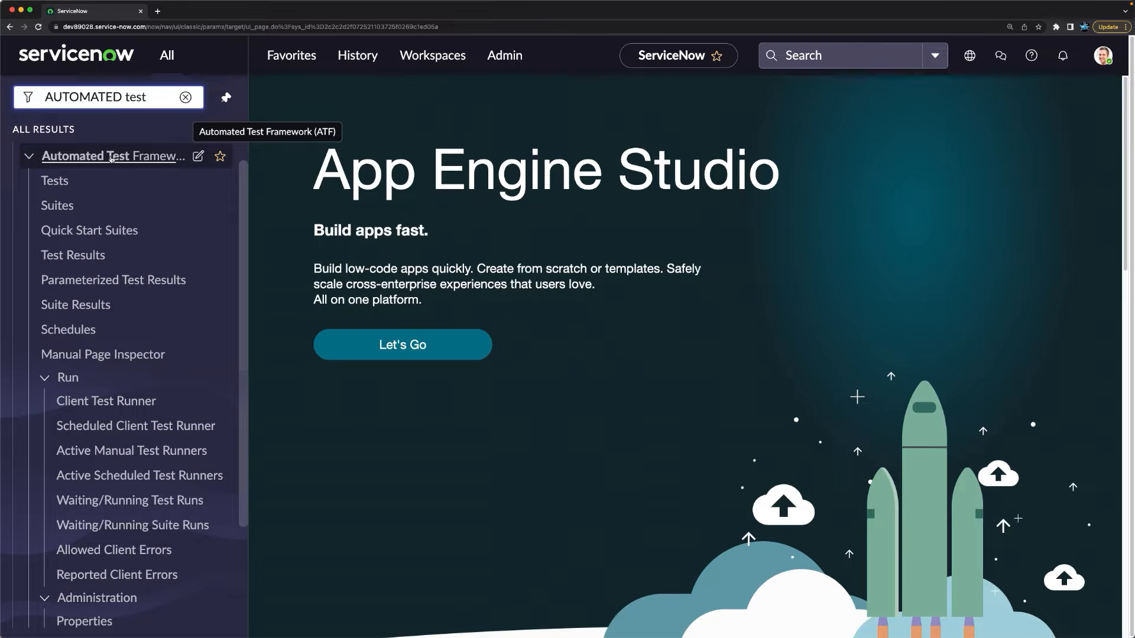
Step: Open the list of tests in the Automated Test Framework and review its records
scroll(91, 277, down, 3)
scroll(91, 278, up, 4)
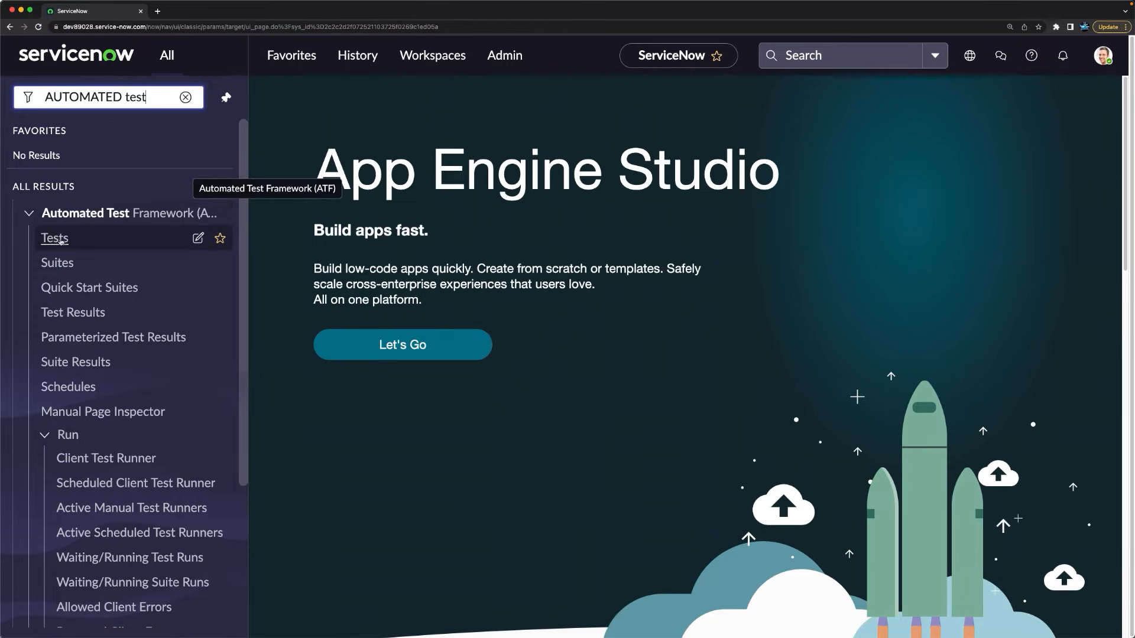
click(56, 240)
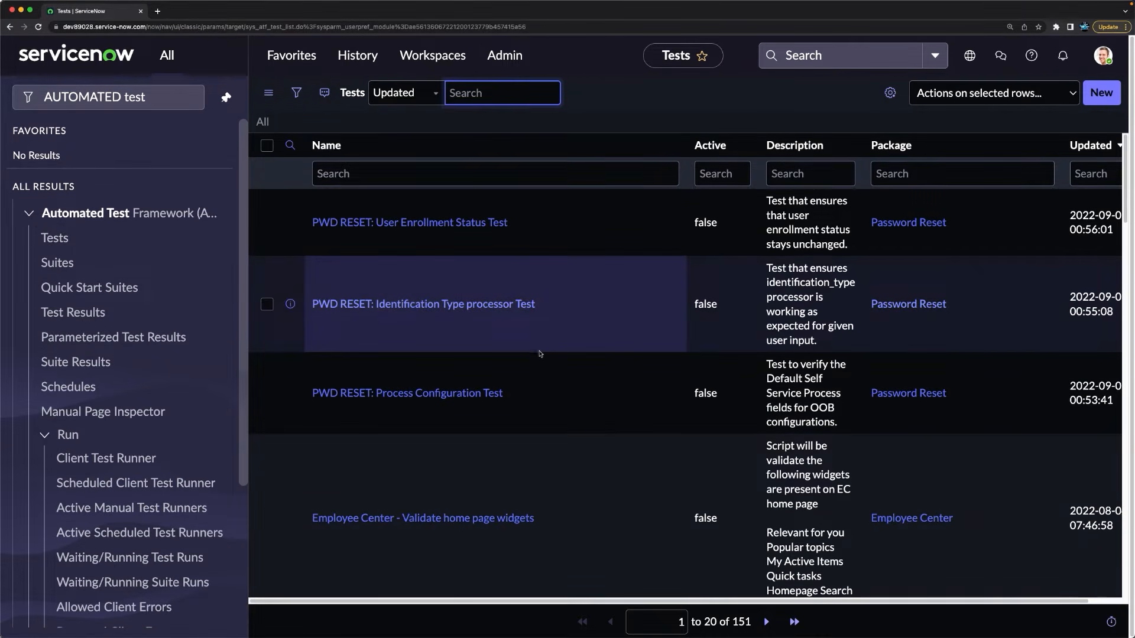
click(730, 623)
double_click(733, 623)
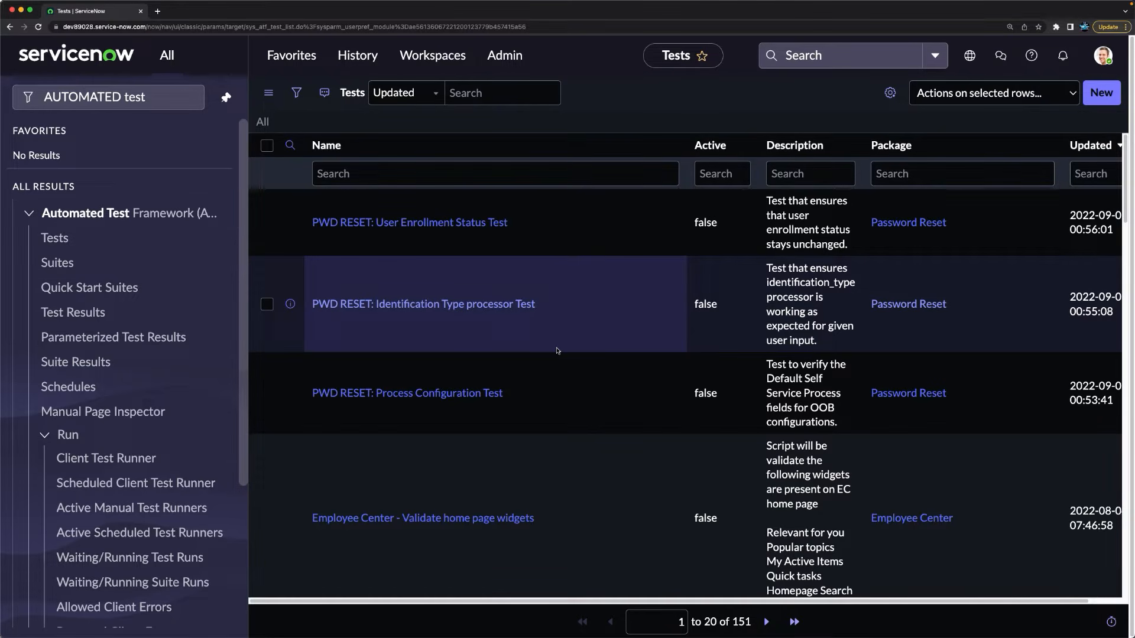
Step: Impersonate ATF User from the recent impersonations
click(1103, 56)
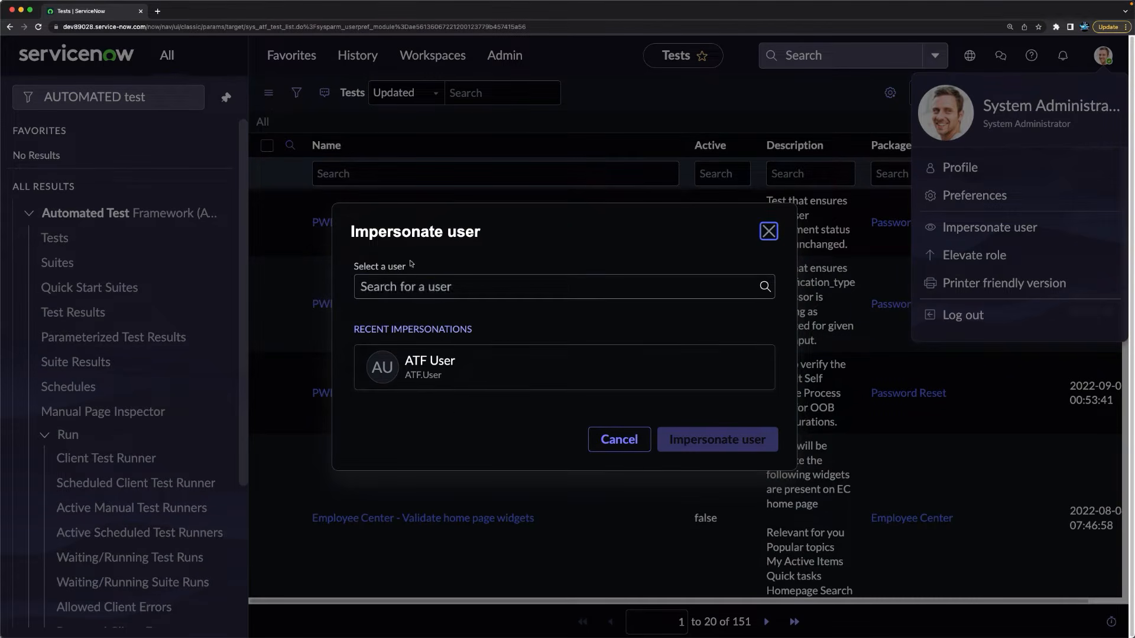
click(440, 369)
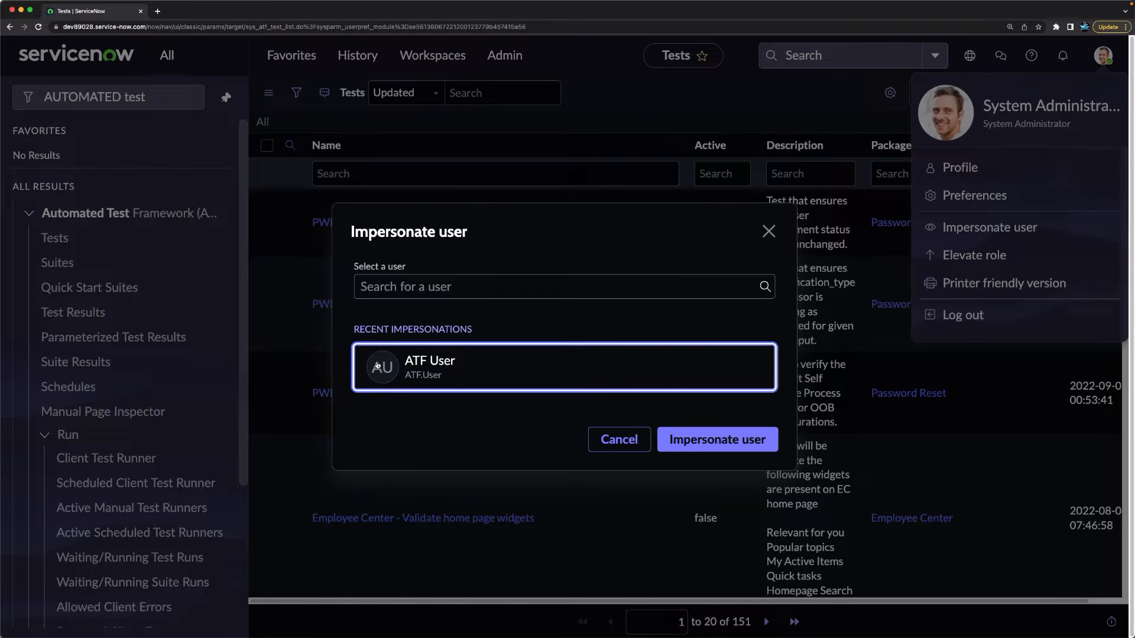
click(704, 443)
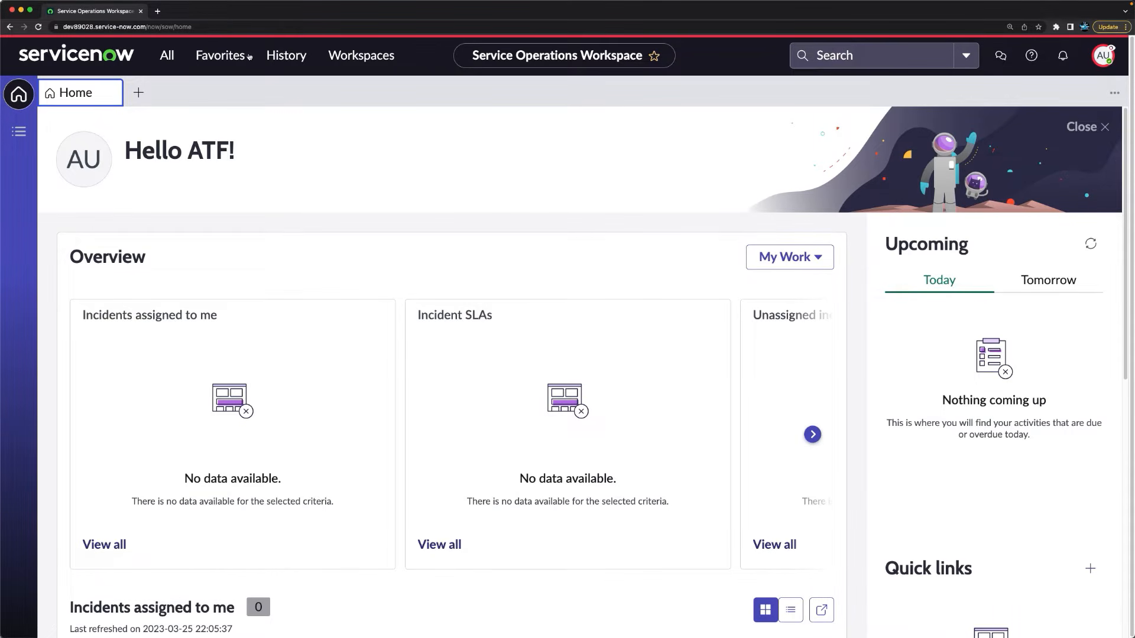
Step: Keep the full navigator pinned, filter it for "user", and open the first record in the User Administration Users list
click(167, 58)
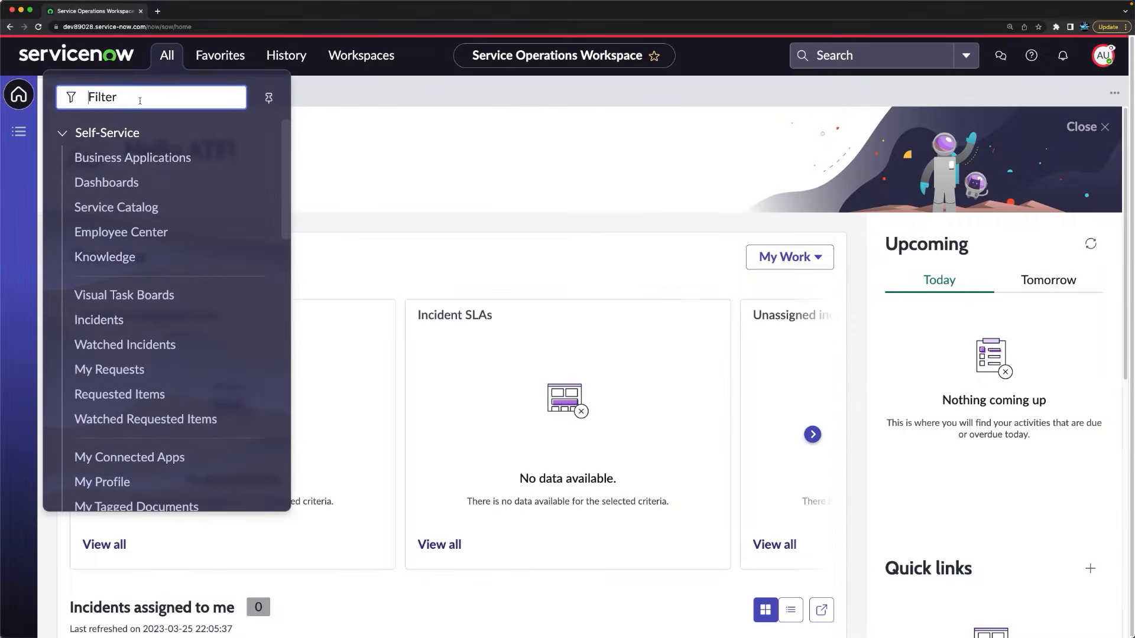
click(268, 97)
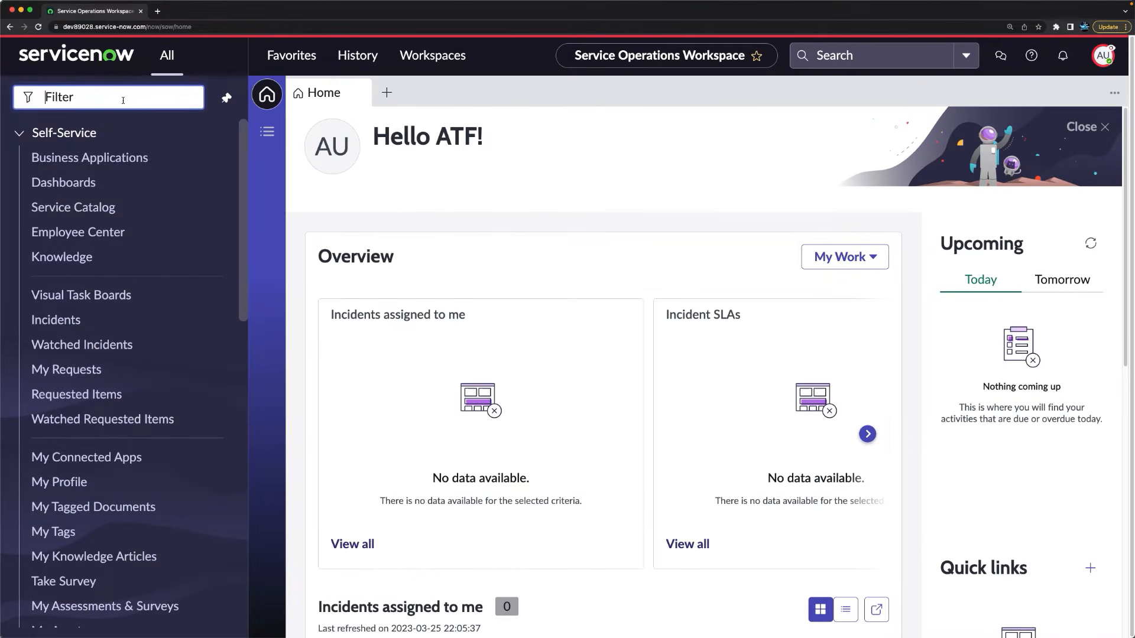
text(user)
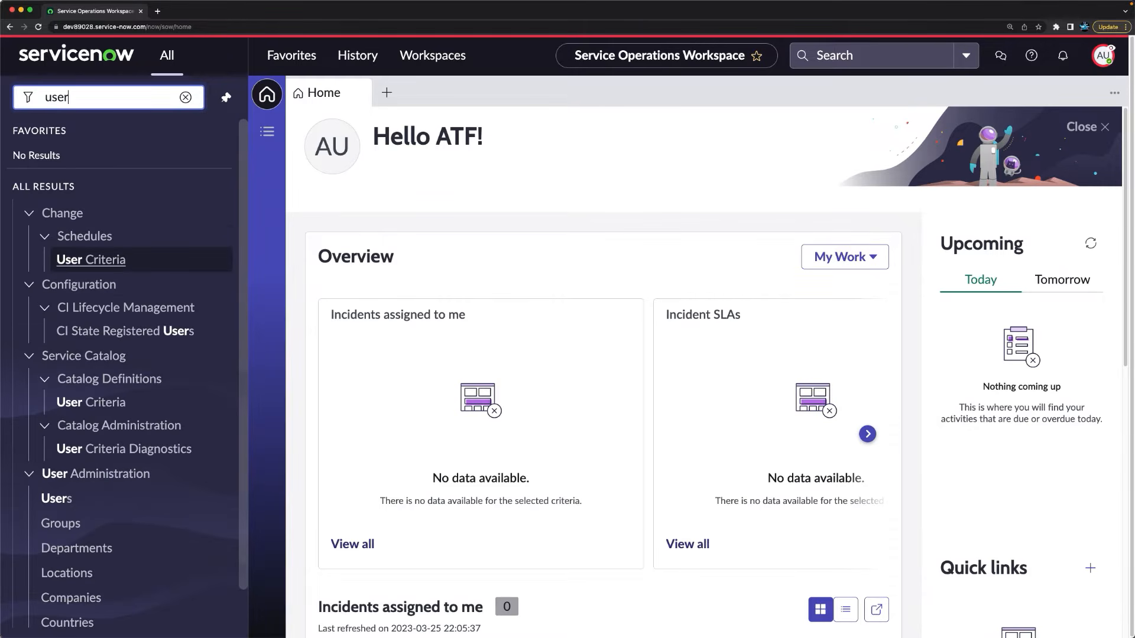
scroll(83, 278, down, 1)
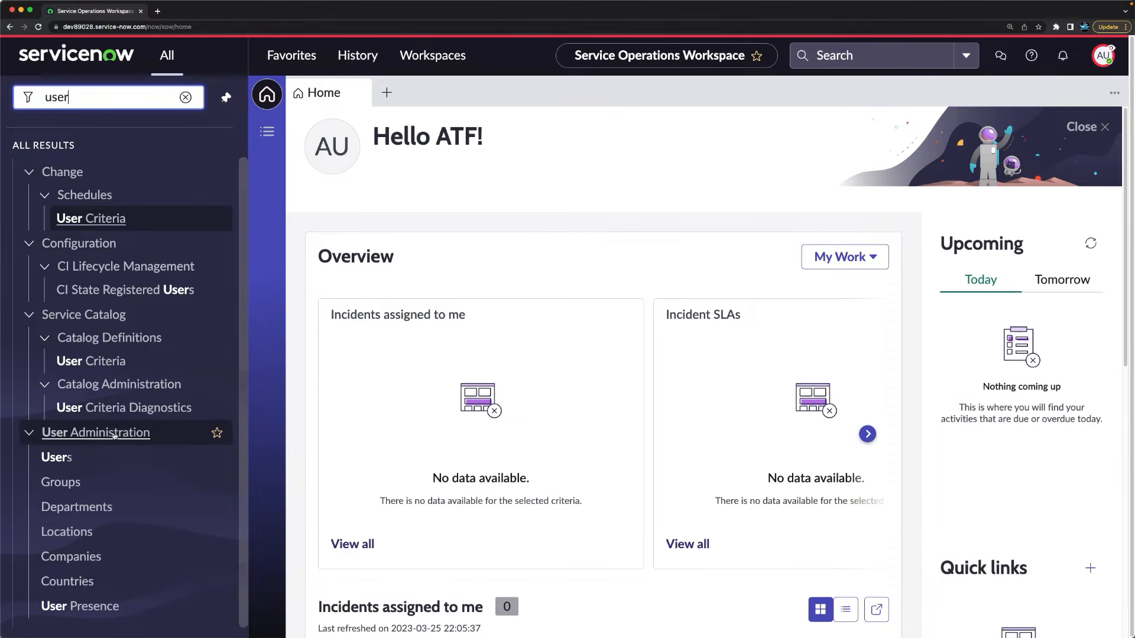
click(59, 459)
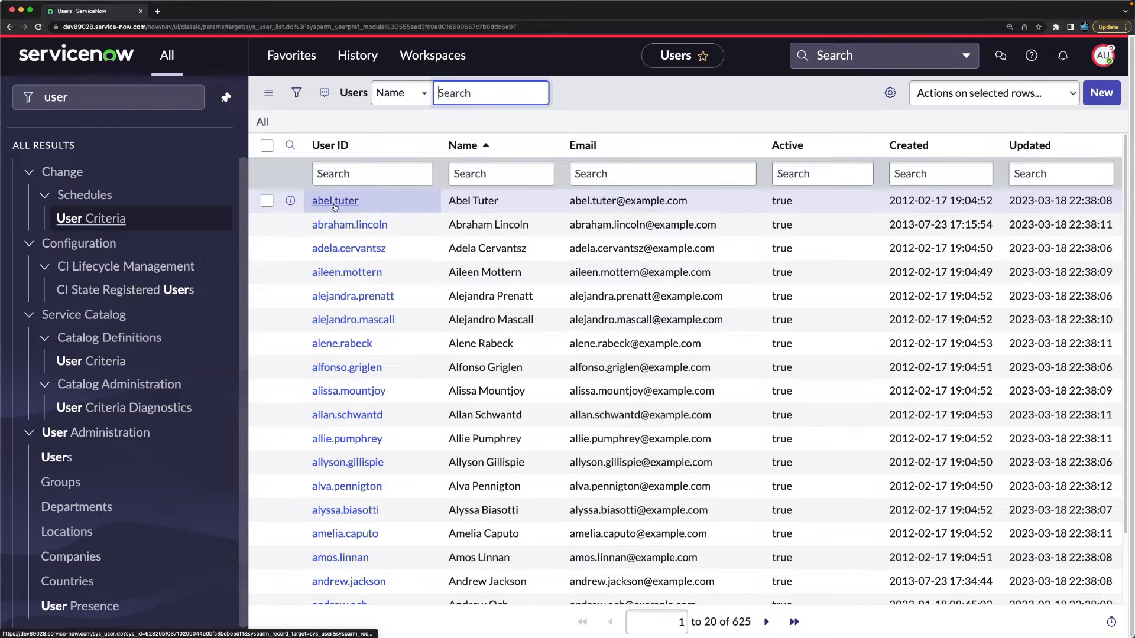
click(335, 204)
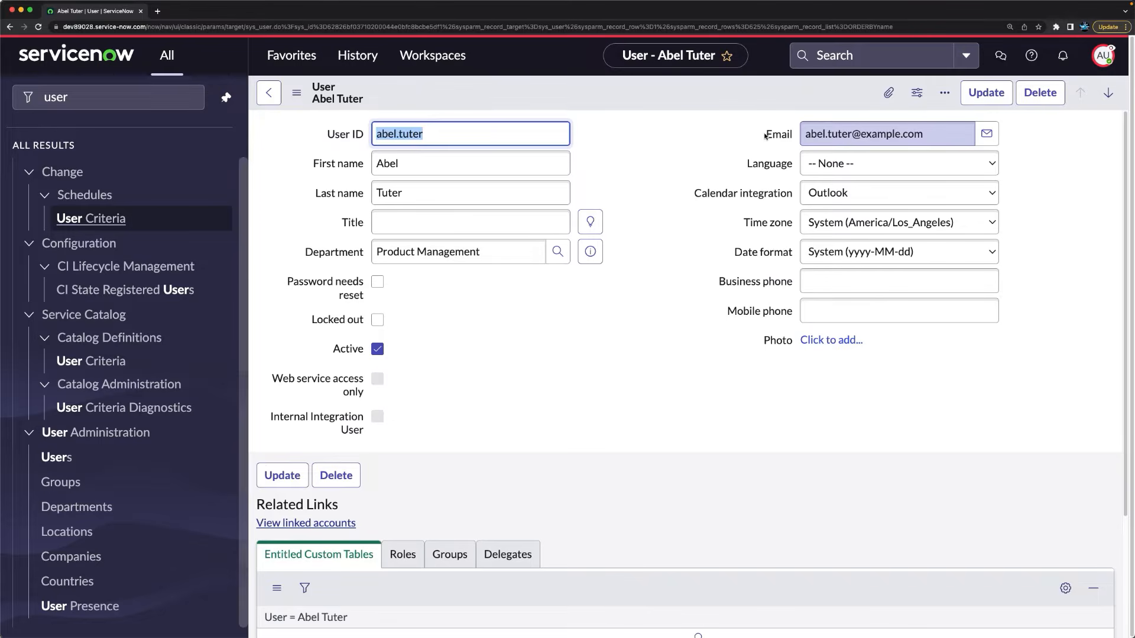
click(636, 292)
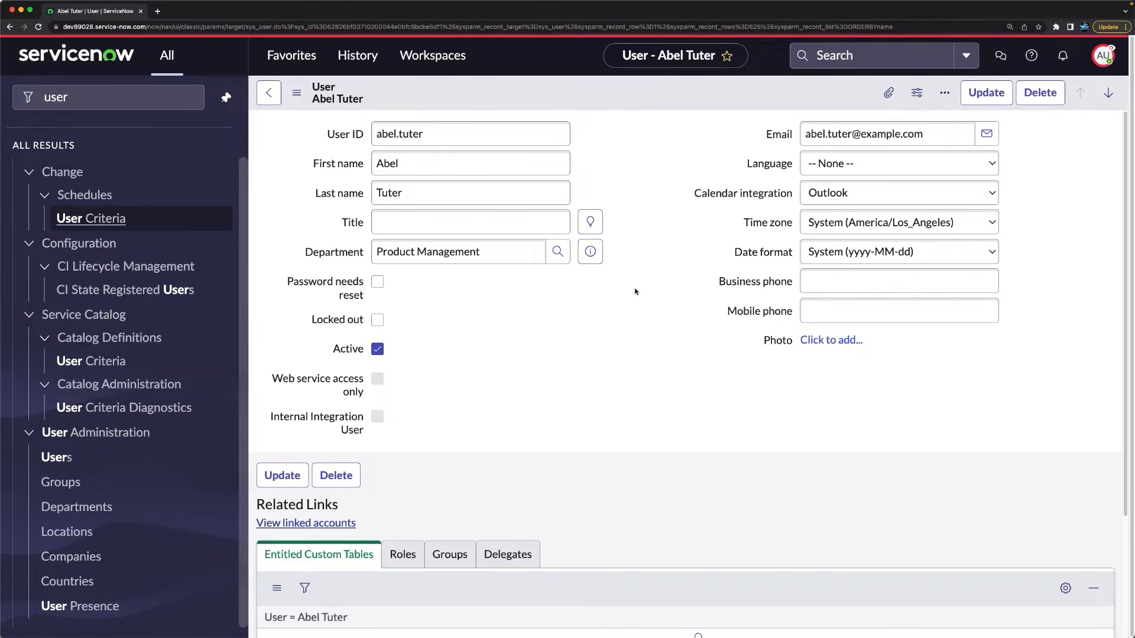
Step: Clear the navigator filter and end the impersonation of ATF User
click(116, 96)
key(BackSpace)
key(BackSpace)
key(BackSpace)
key(BackSpace)
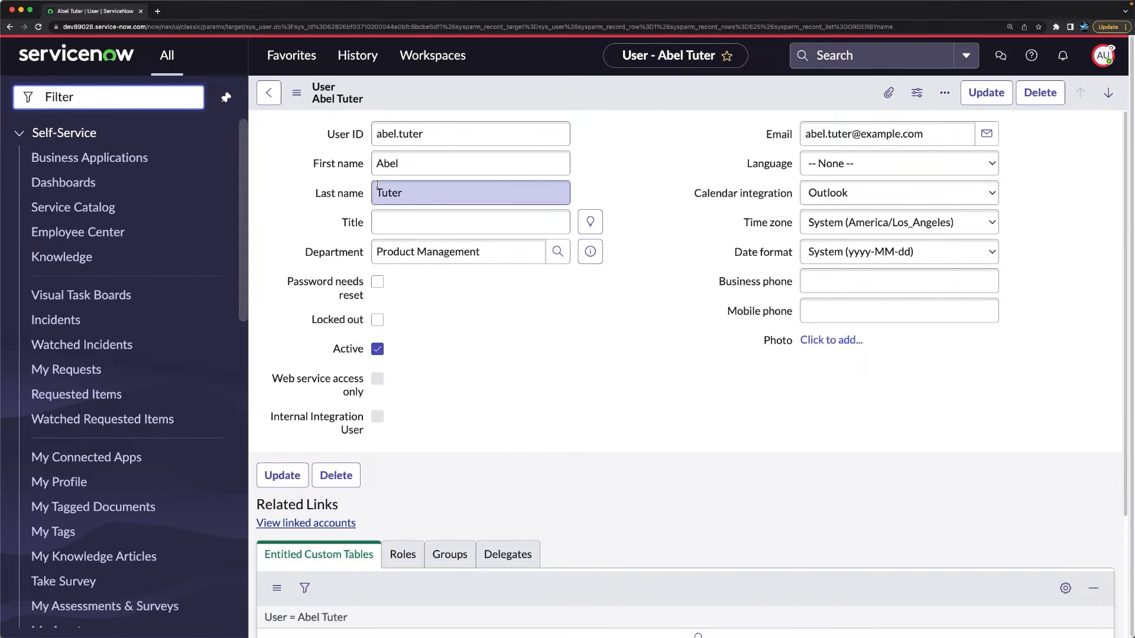
click(1102, 55)
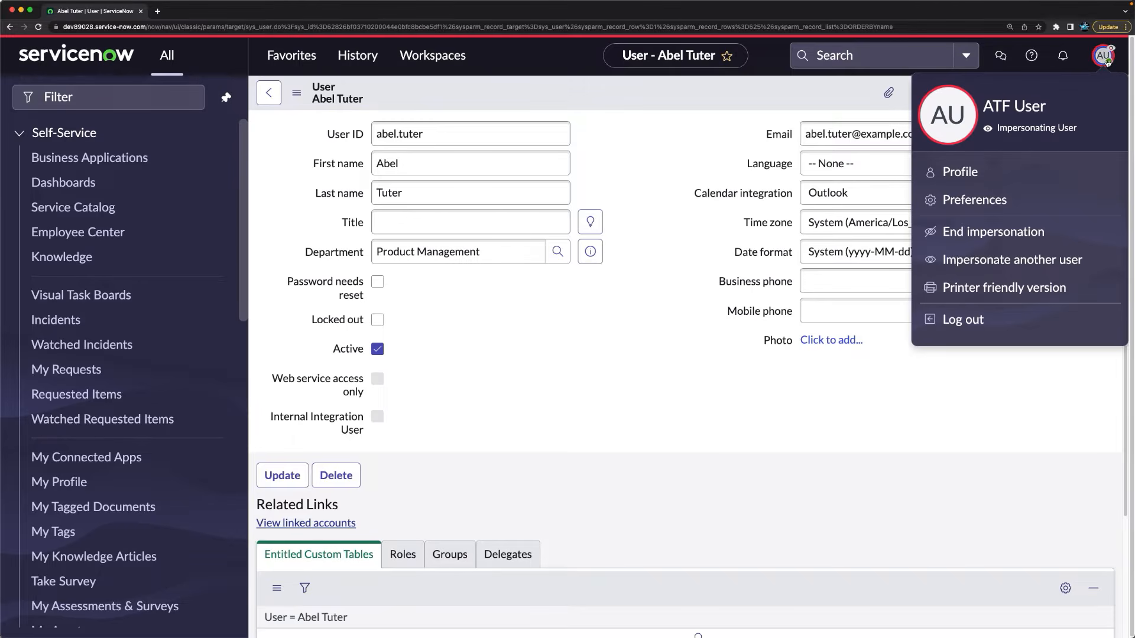
click(978, 234)
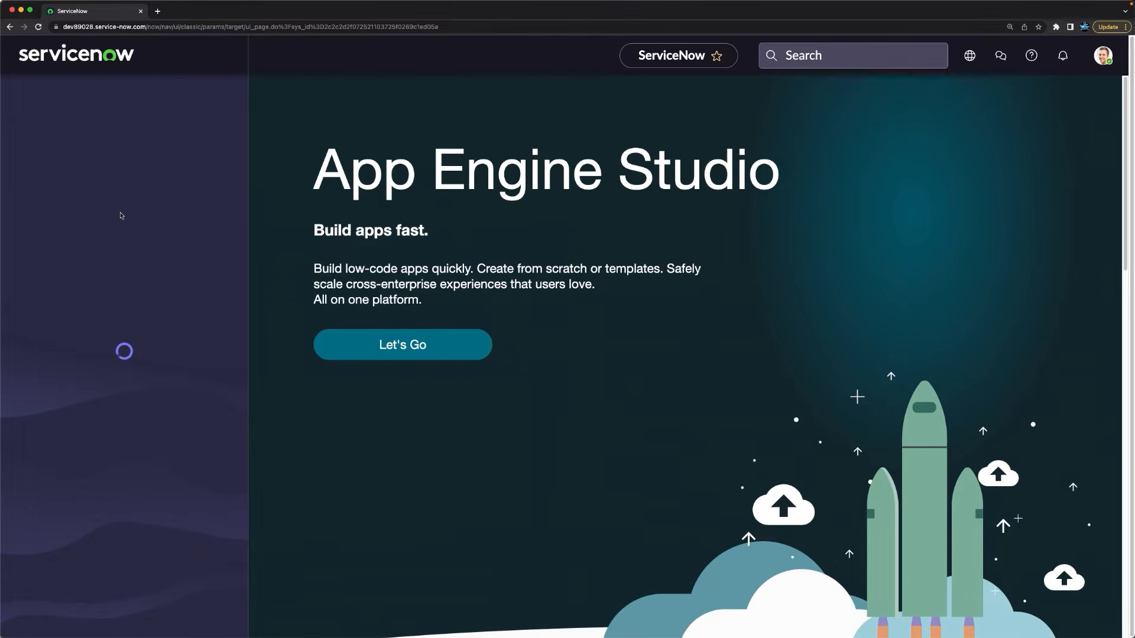
Step: Filter the navigator for "automated t" and open the Automated Test Framework's Tests list
click(154, 106)
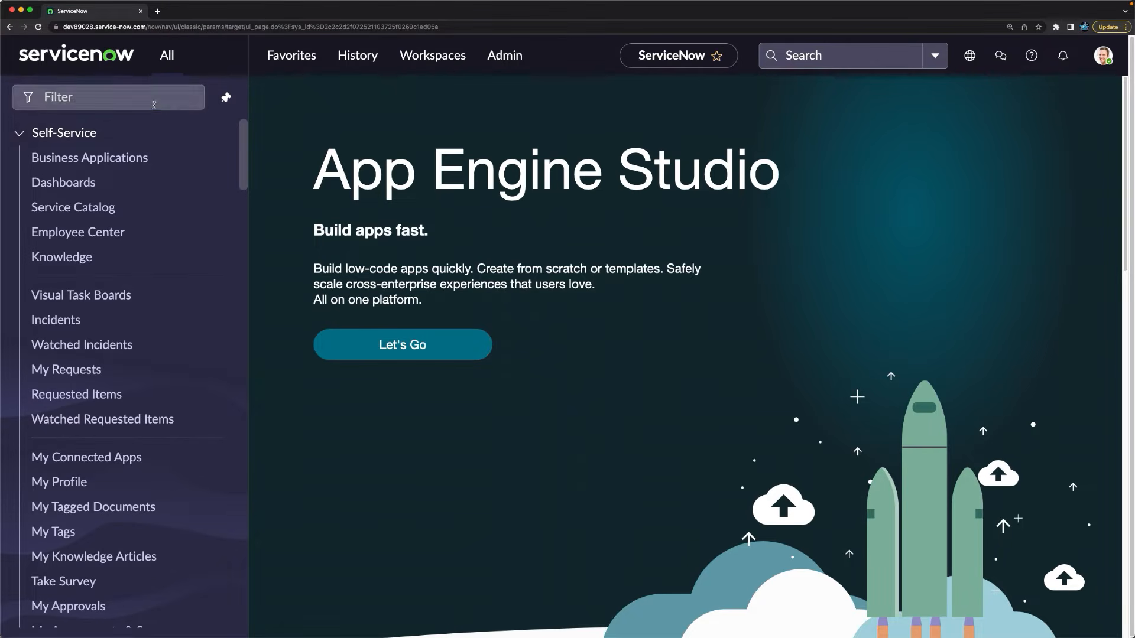
text(automated t)
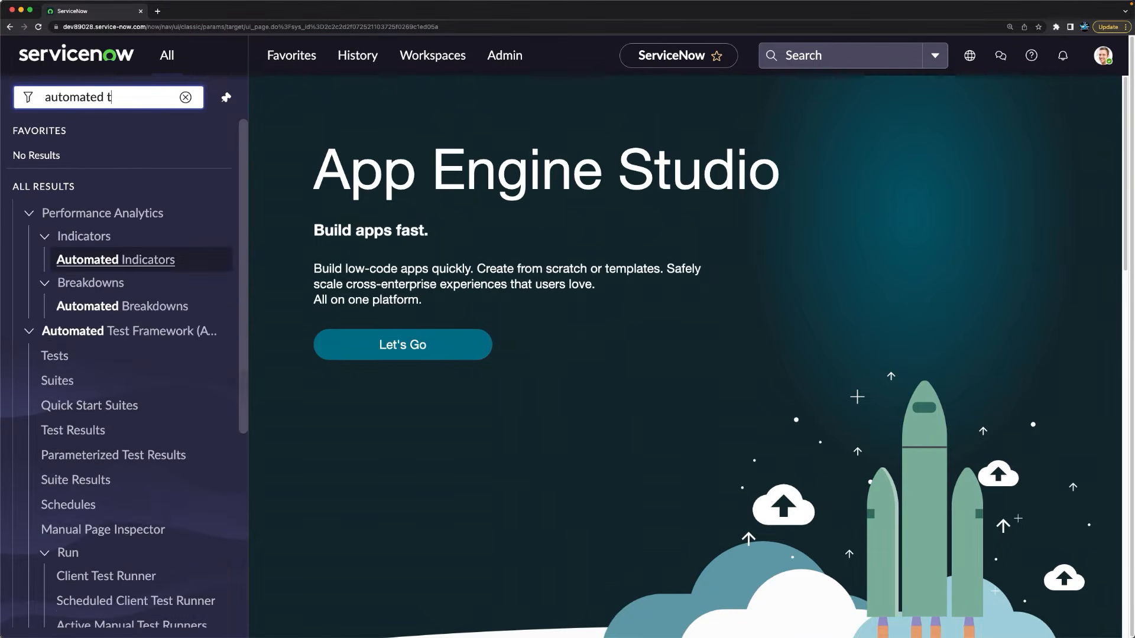
click(59, 241)
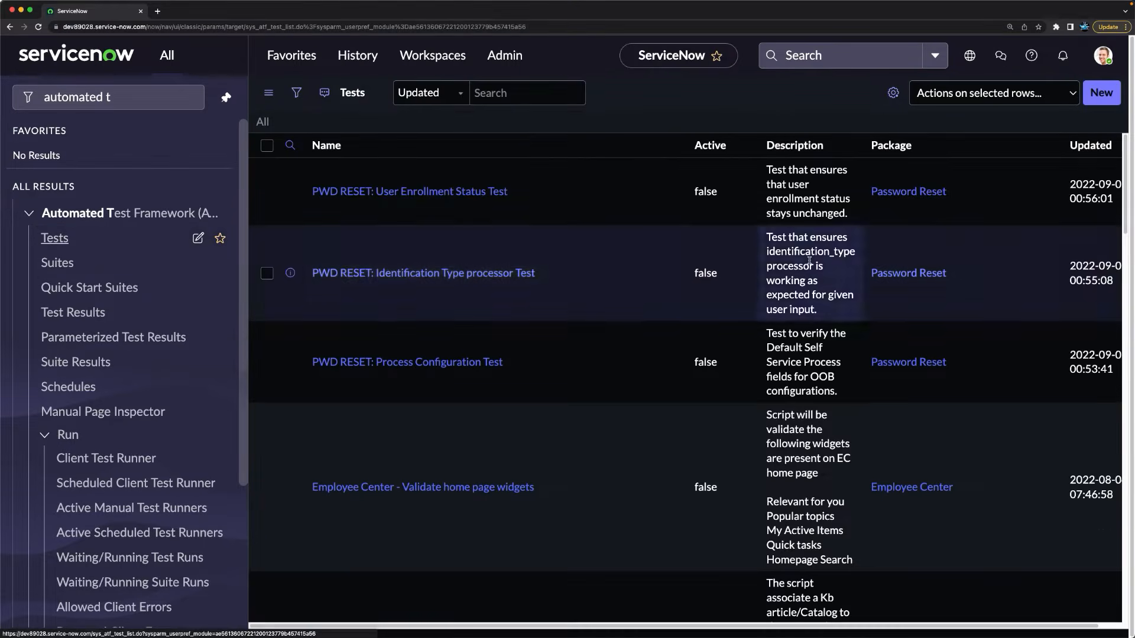
Step: Create and save a new test named "Validate User form"
click(1099, 105)
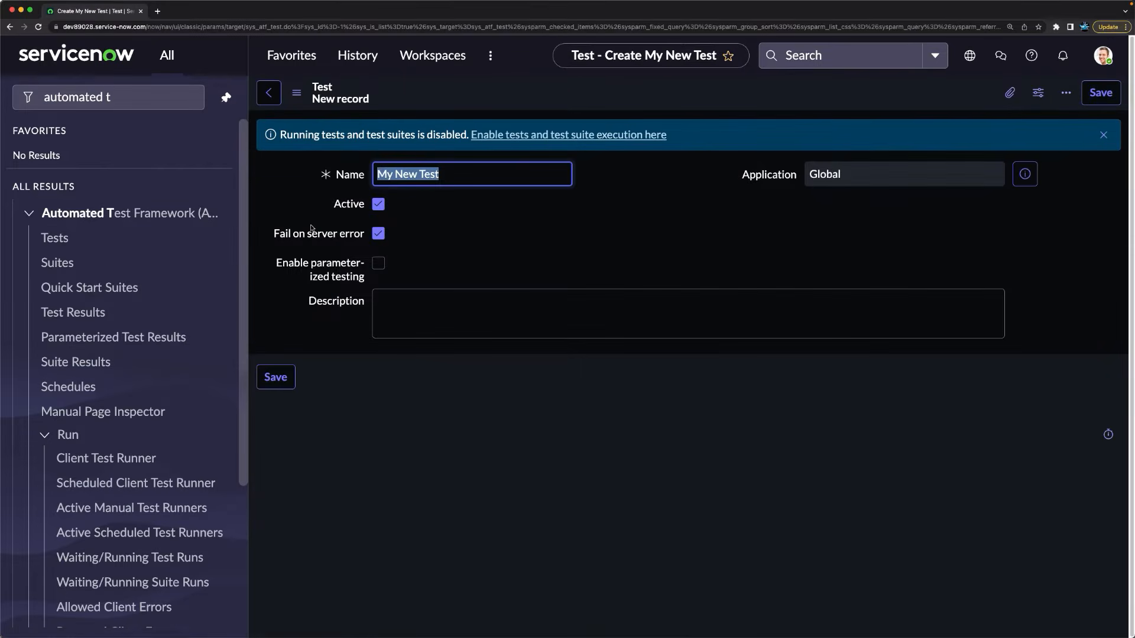
drag(467, 173, 339, 157)
text(Validate User form)
click(613, 146)
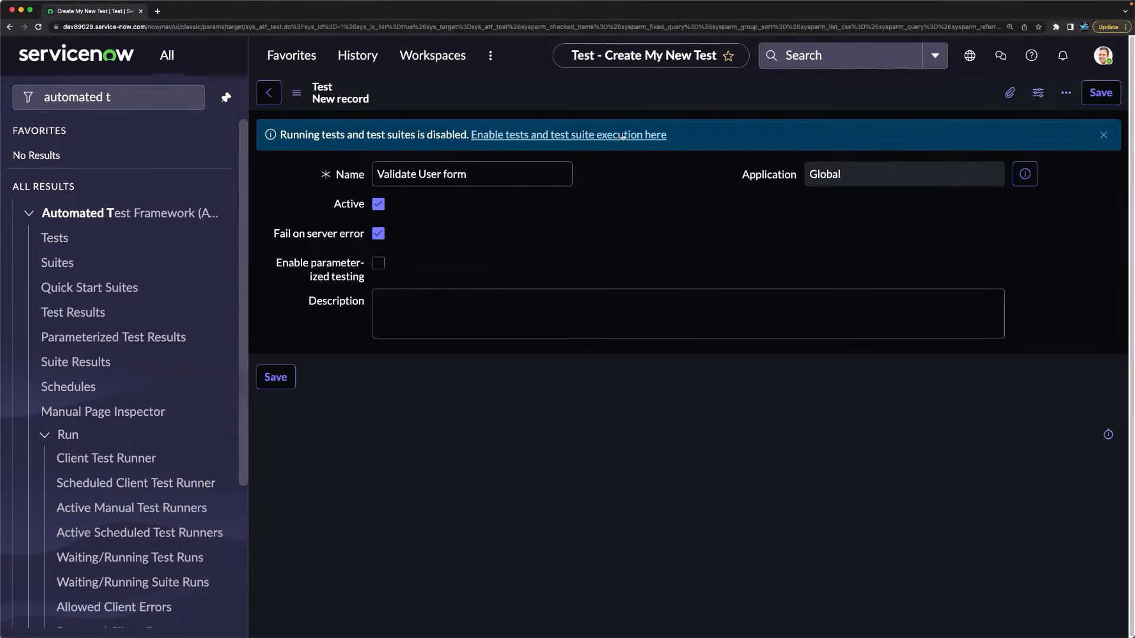
right_click(637, 86)
click(664, 95)
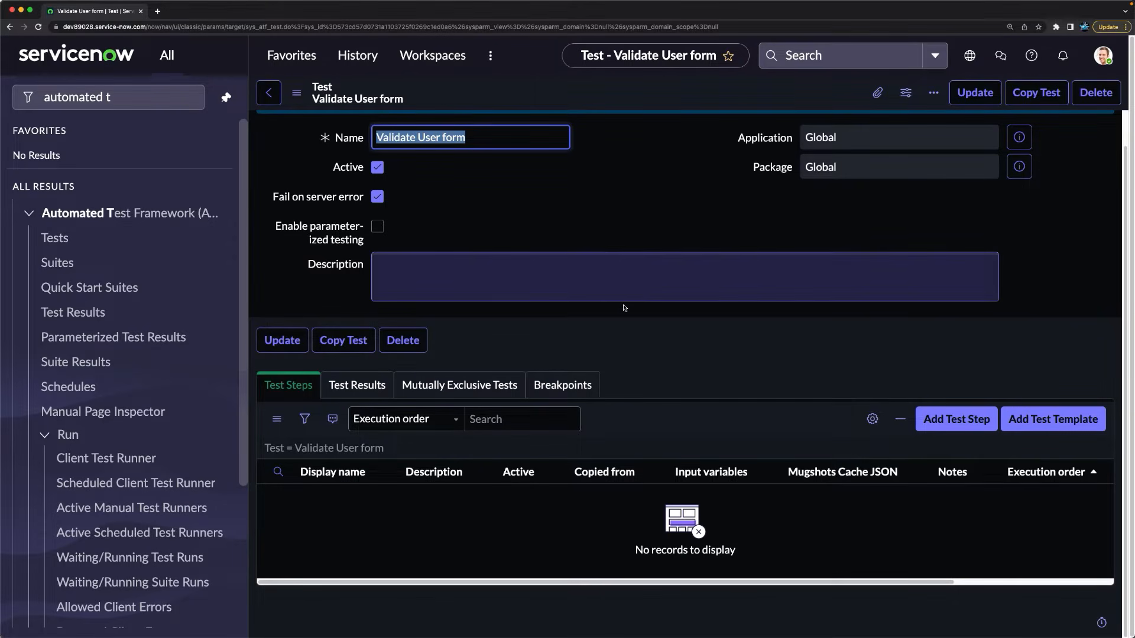
Step: Add an Impersonate test step to the test with ATF User as the user, and submit it
click(949, 422)
click(949, 422)
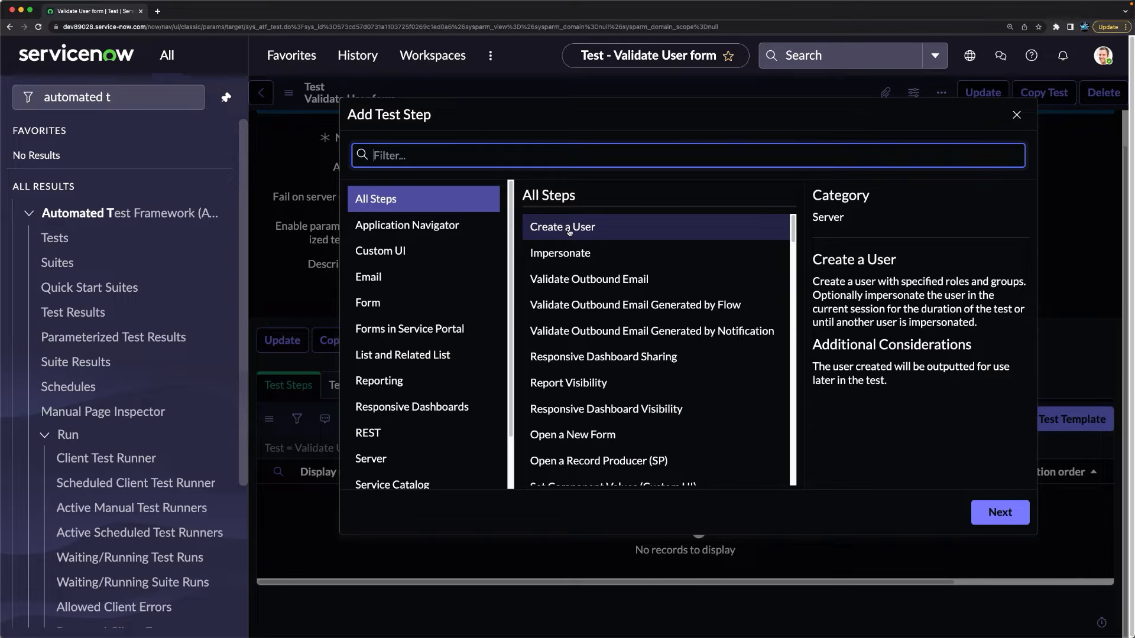
click(584, 263)
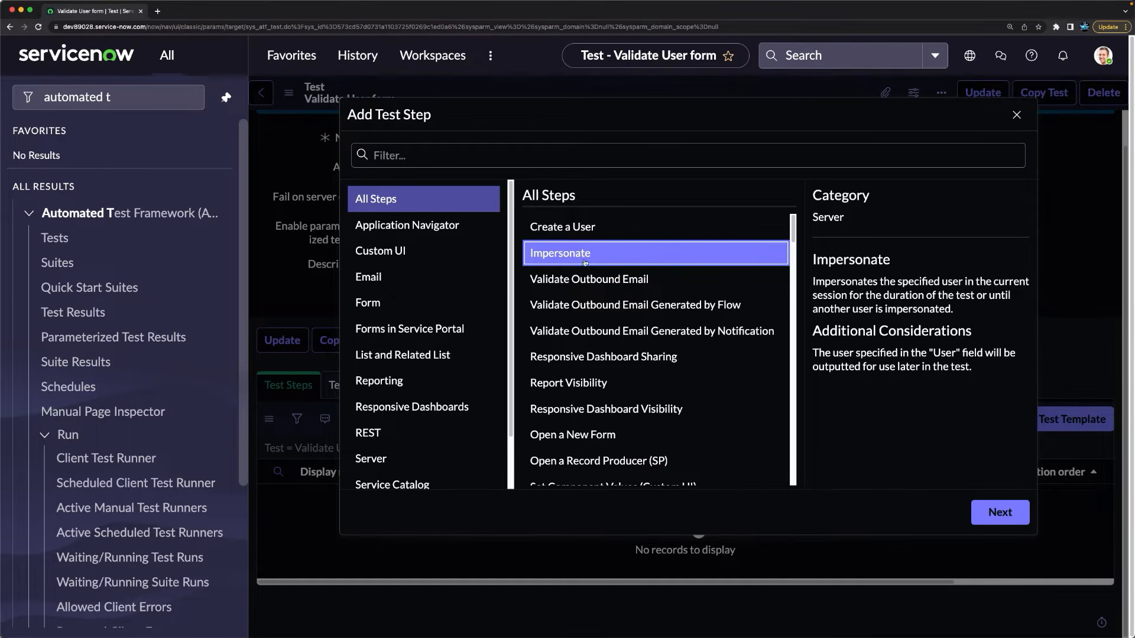
click(998, 515)
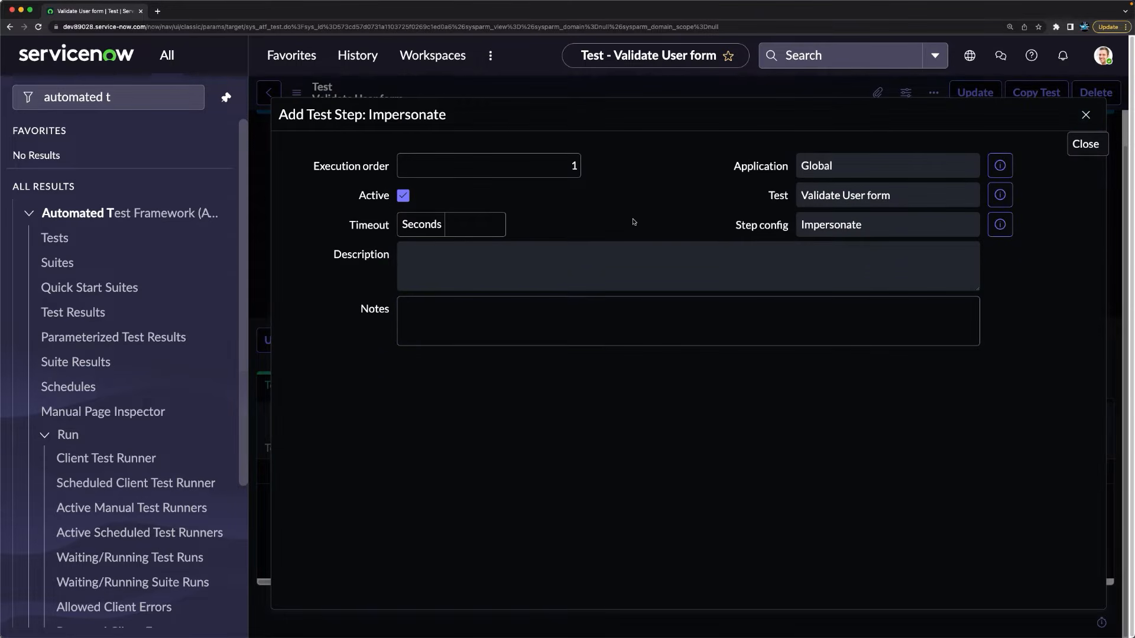
click(455, 301)
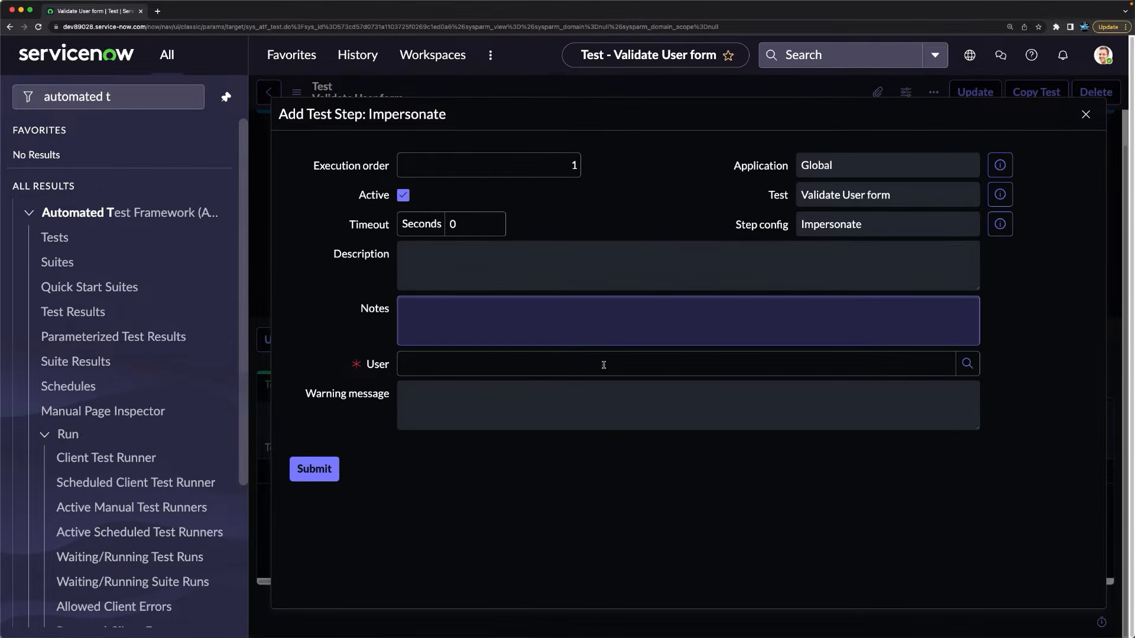
click(466, 367)
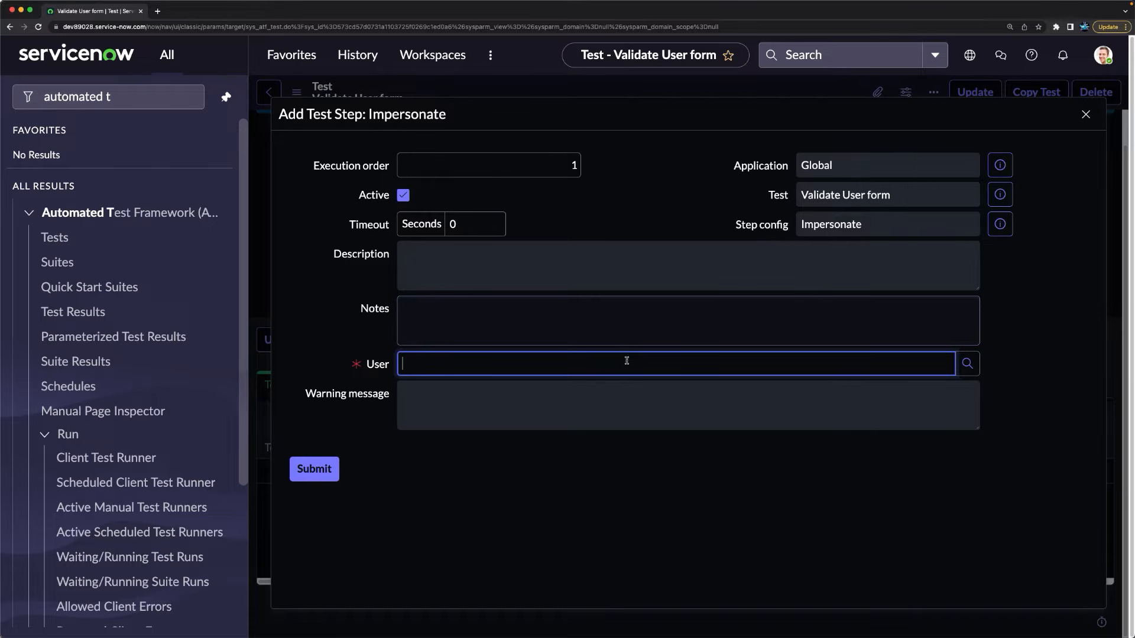
text(atf)
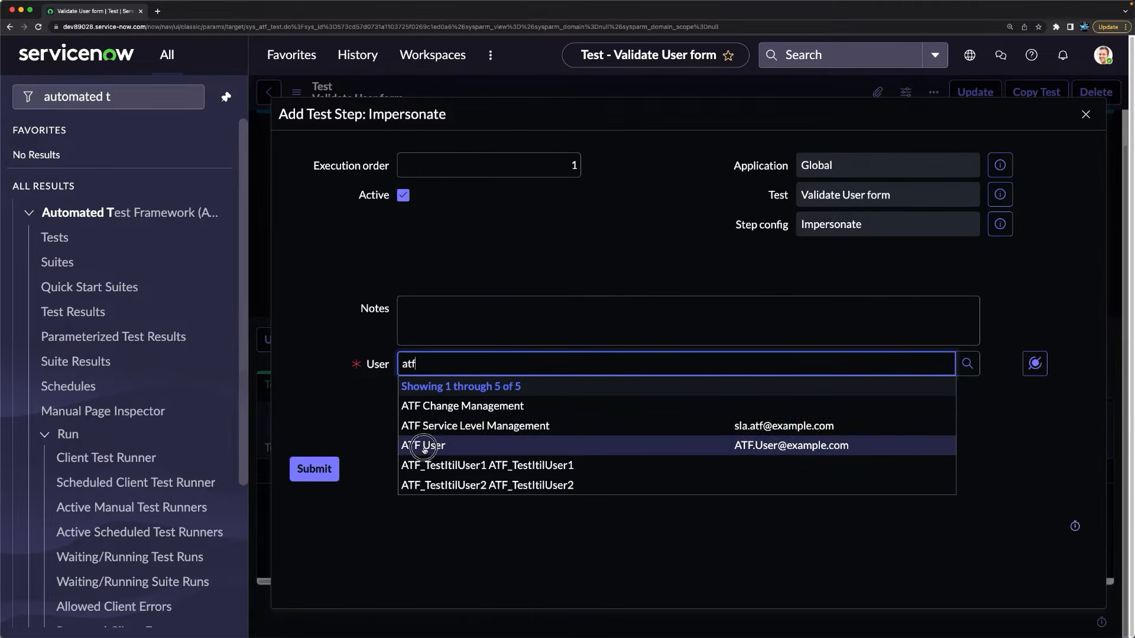
click(424, 448)
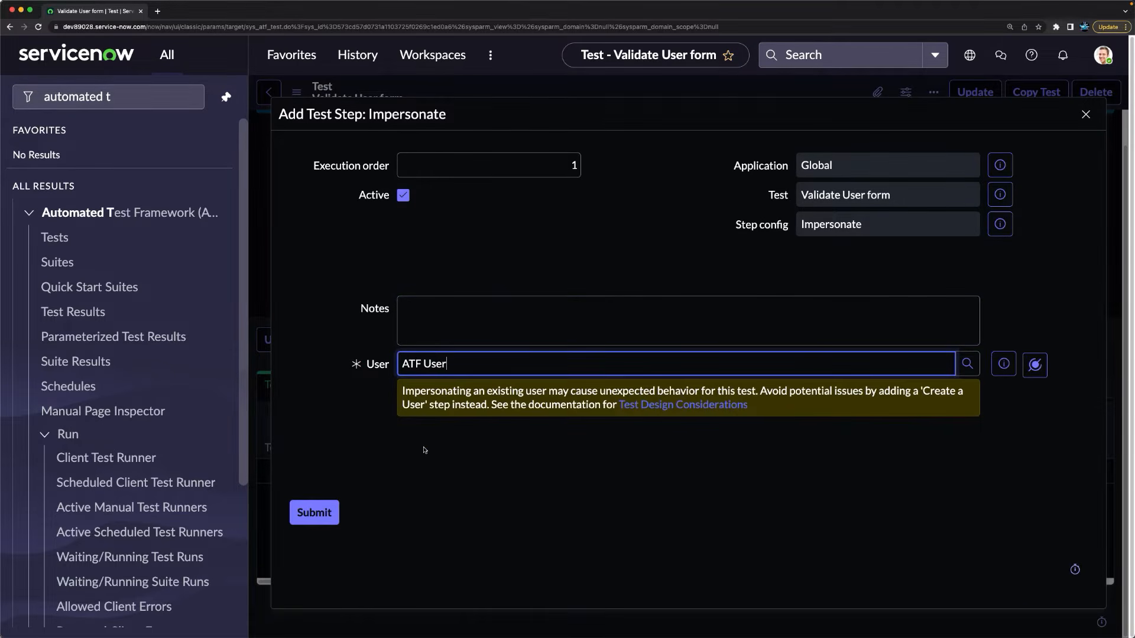
click(316, 513)
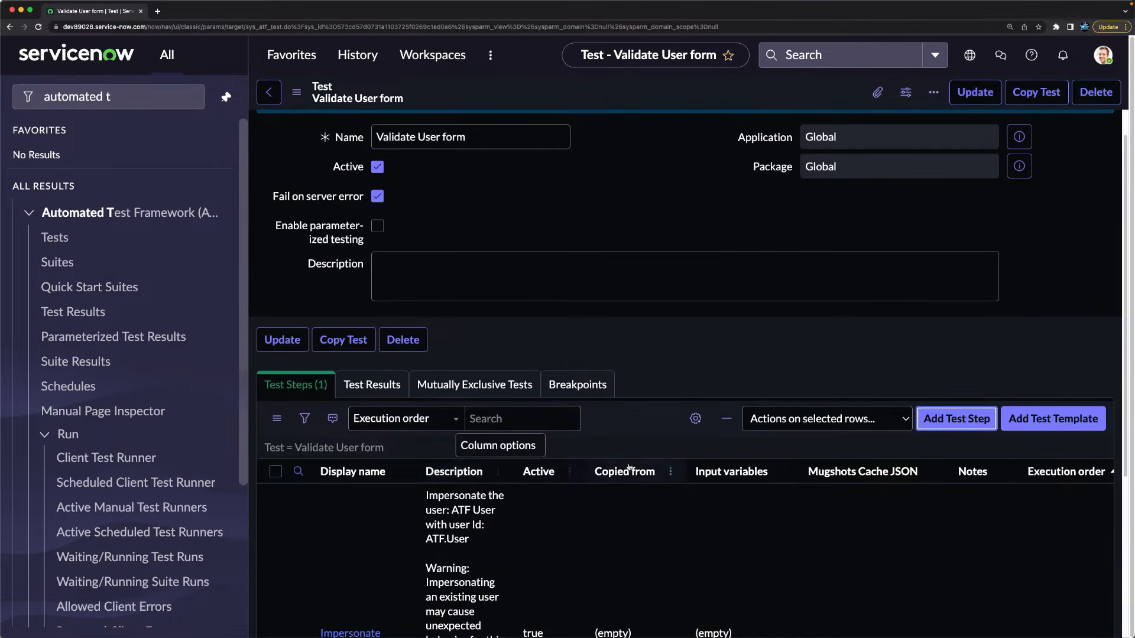
Step: Start a Navigate to Module test step from the Application Navigator category, inserted after the Impersonate step
scroll(725, 472, down, 5)
scroll(725, 473, up, 5)
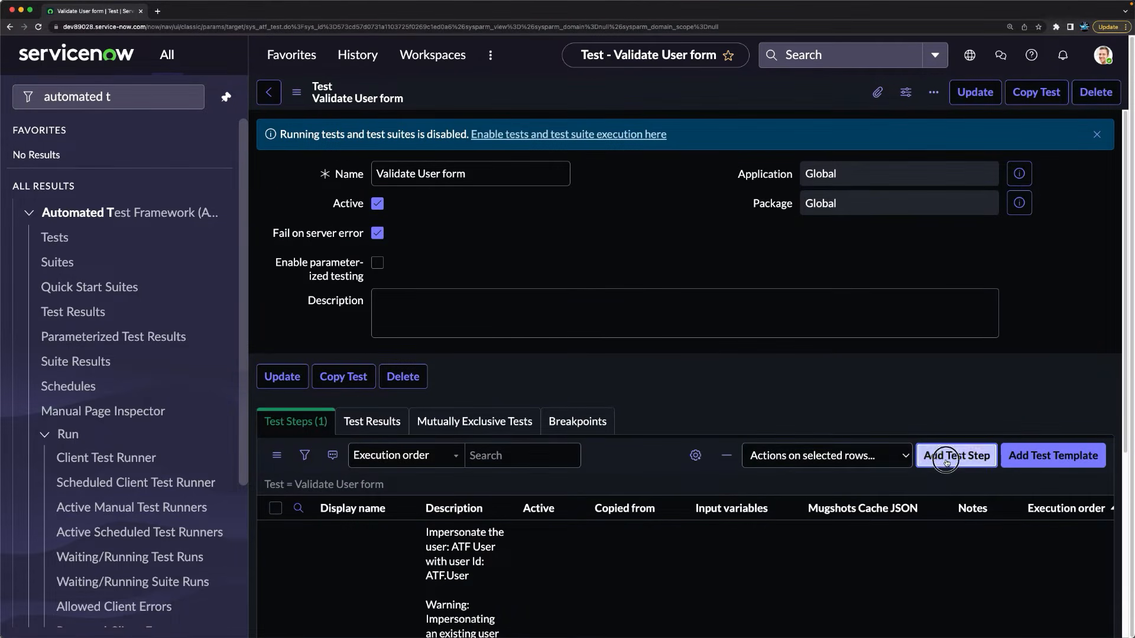
click(956, 456)
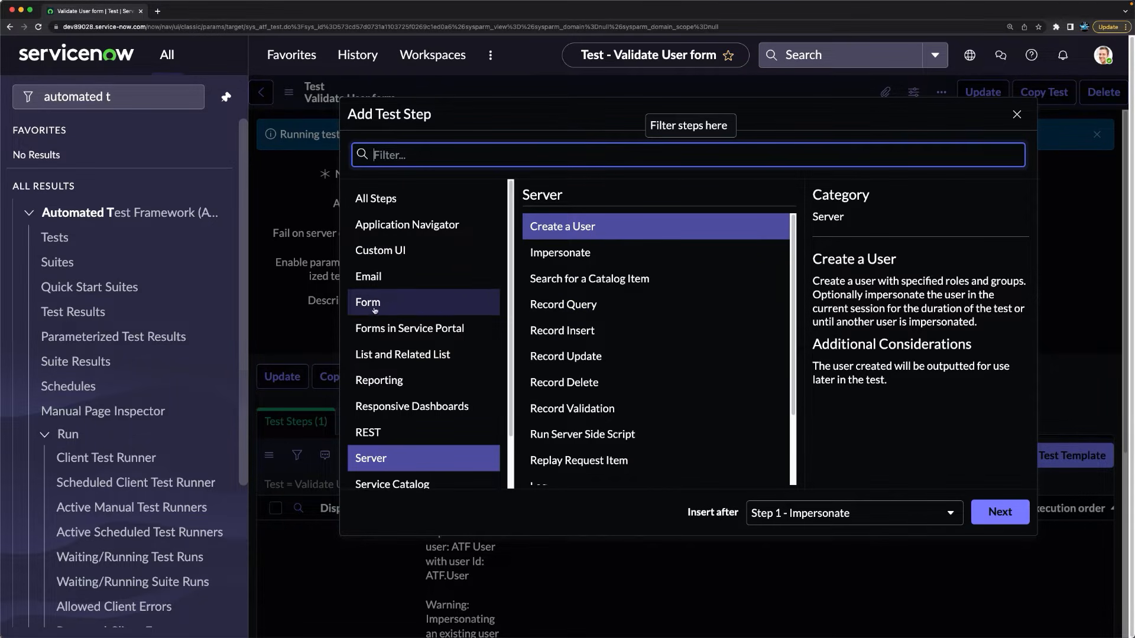
click(412, 228)
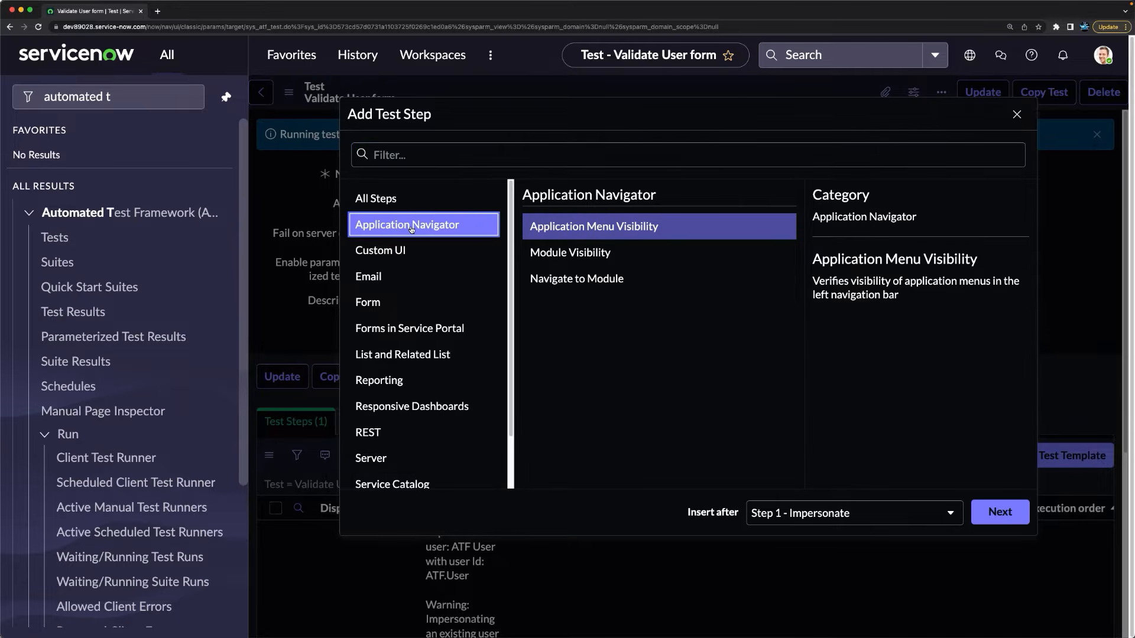
click(578, 280)
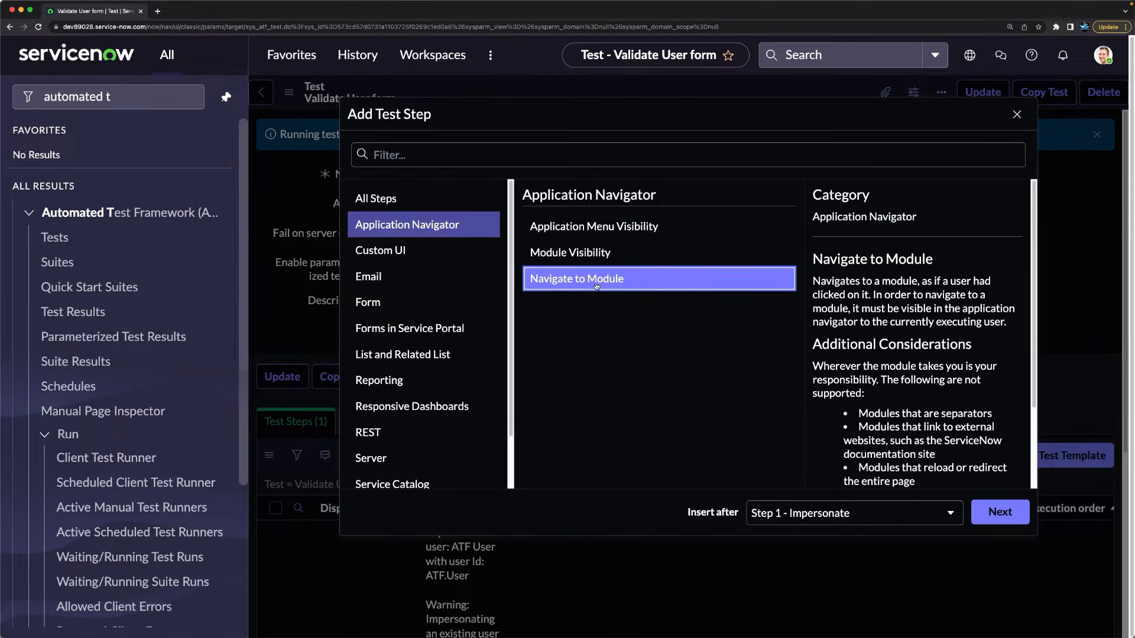
click(991, 510)
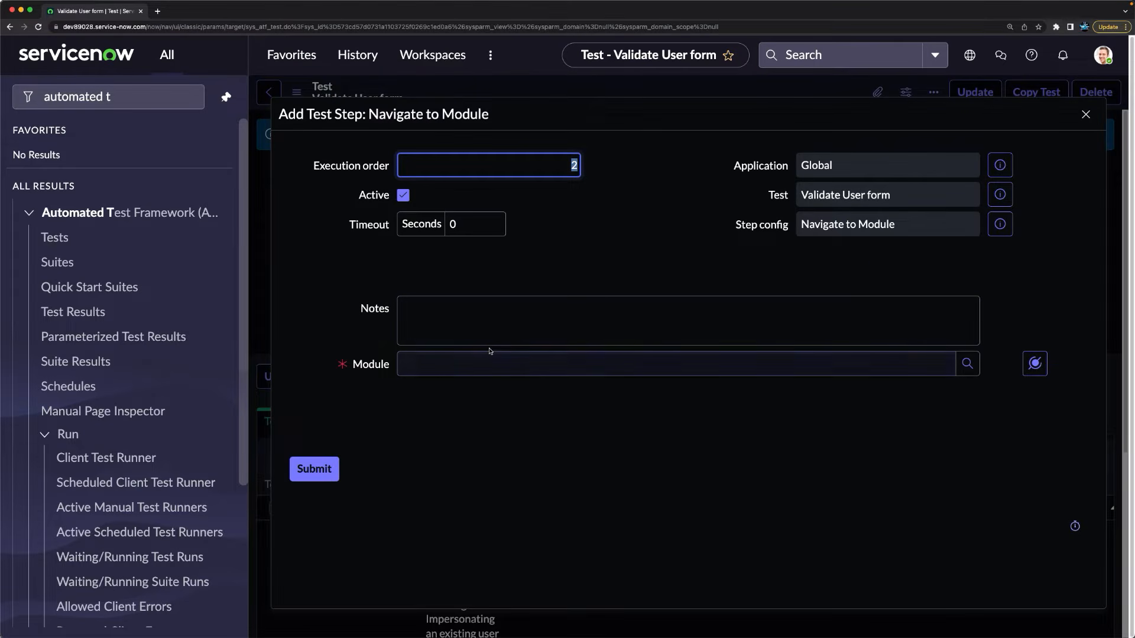
Step: Set the module to the second Users entry under User Administration, preview its record, and submit the test step
click(780, 362)
text(users)
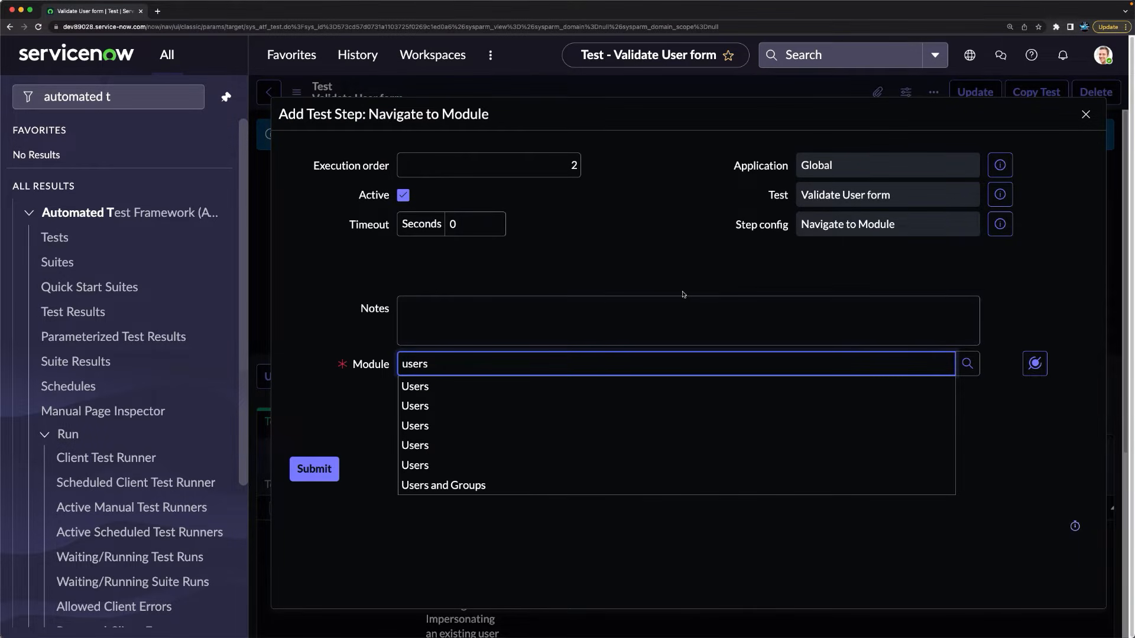
click(967, 364)
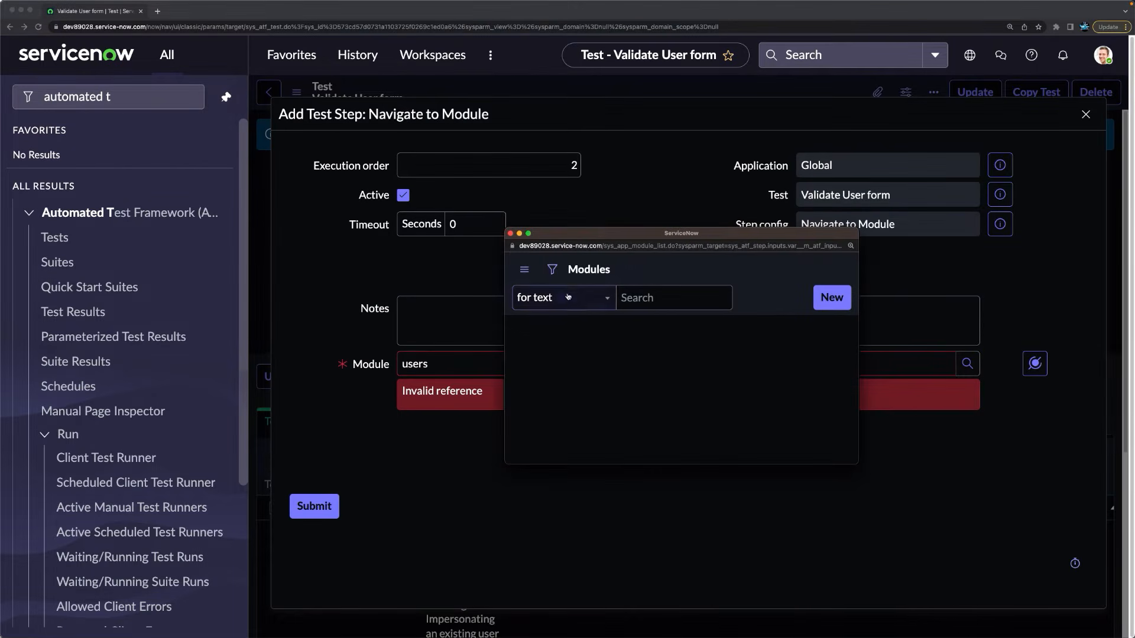
double_click(640, 234)
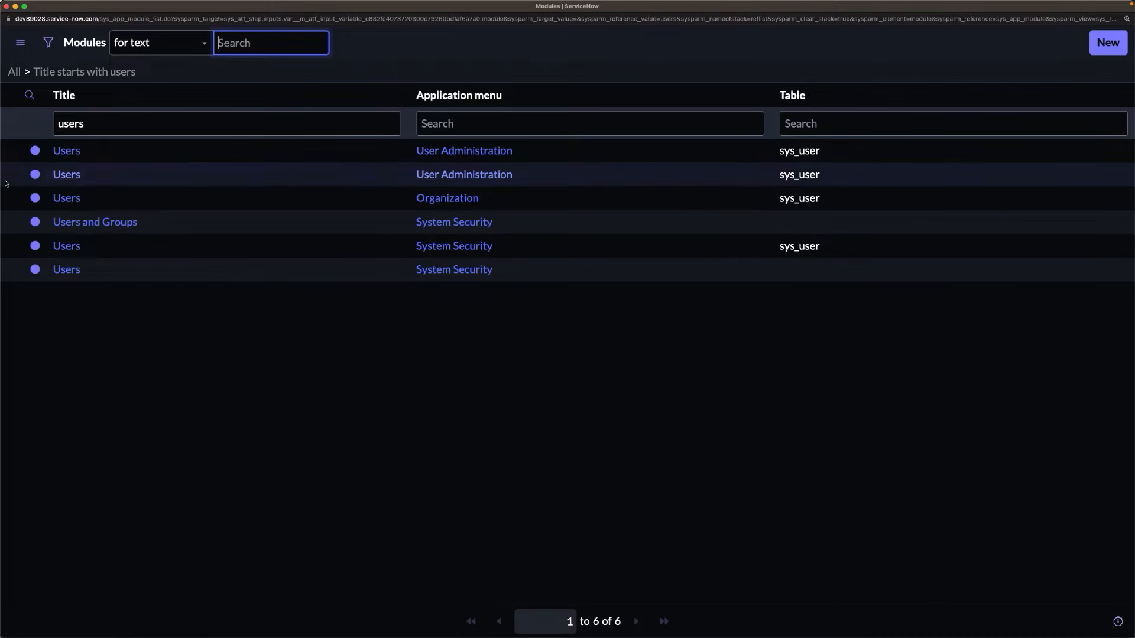
click(68, 176)
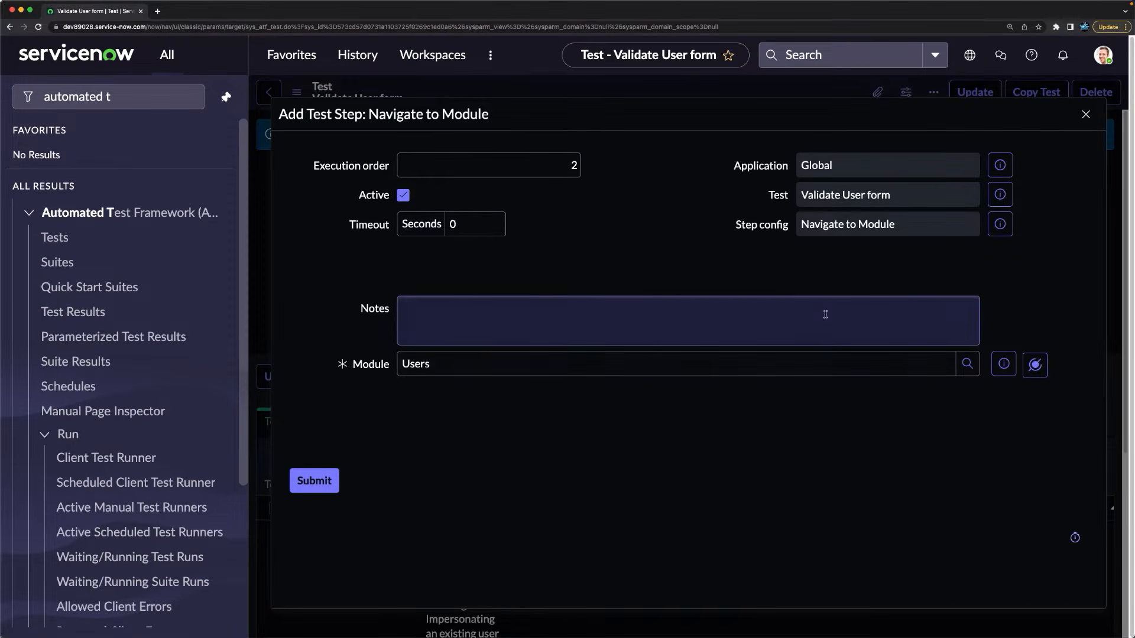
click(1005, 367)
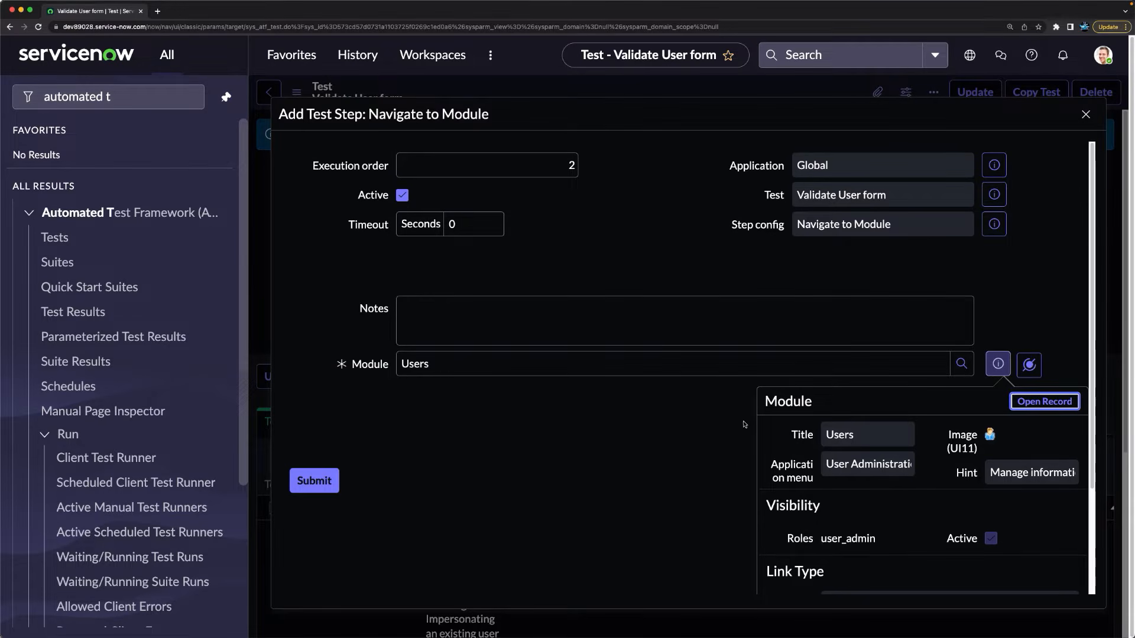
key(Escape)
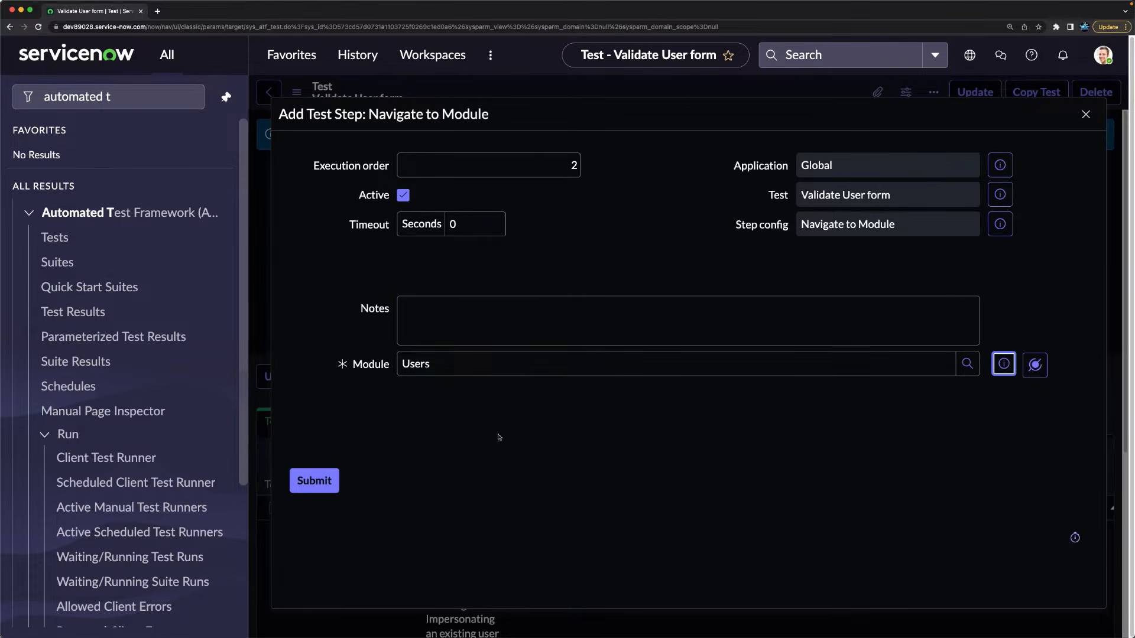
click(322, 487)
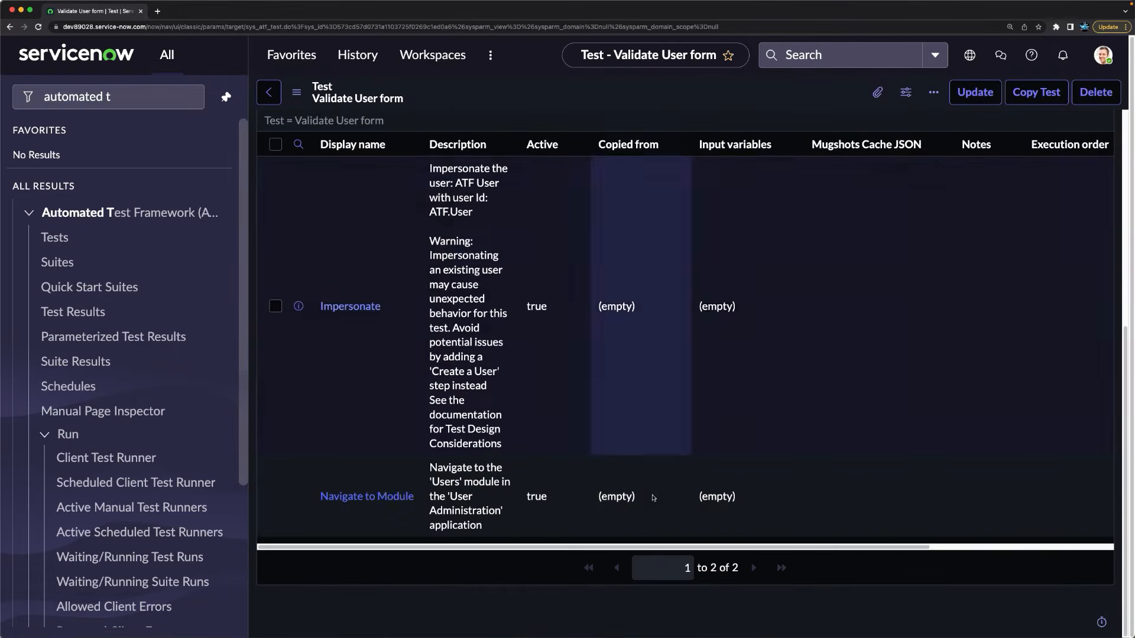
Step: Start an Open a Record in List test step from the List and Related List category, after the Navigate to Module step
scroll(922, 465, up, 5)
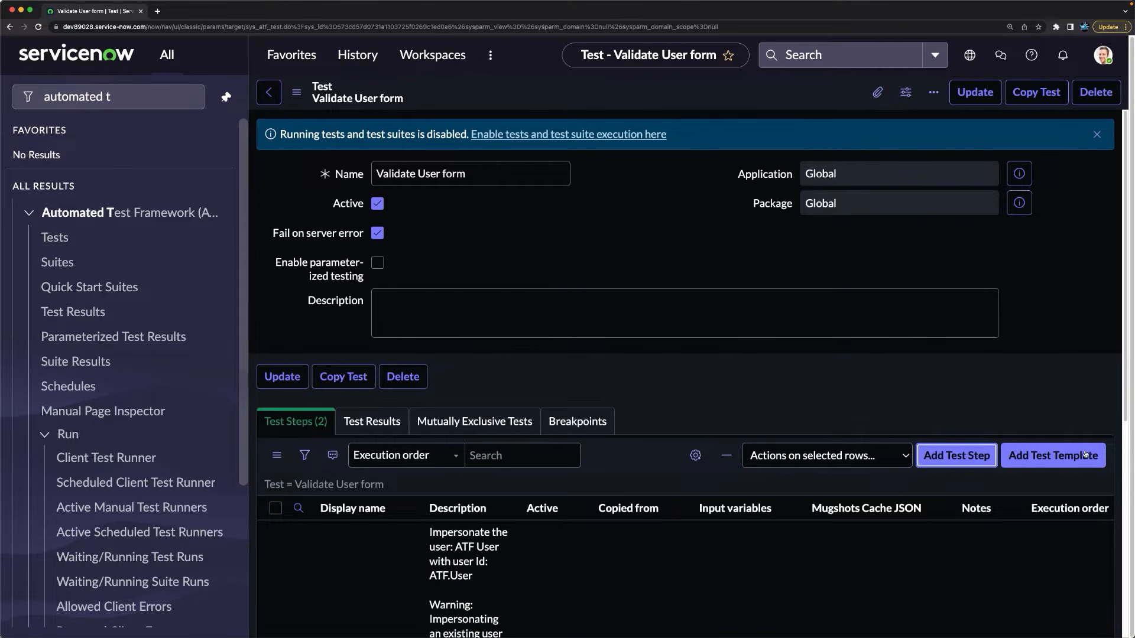
click(956, 461)
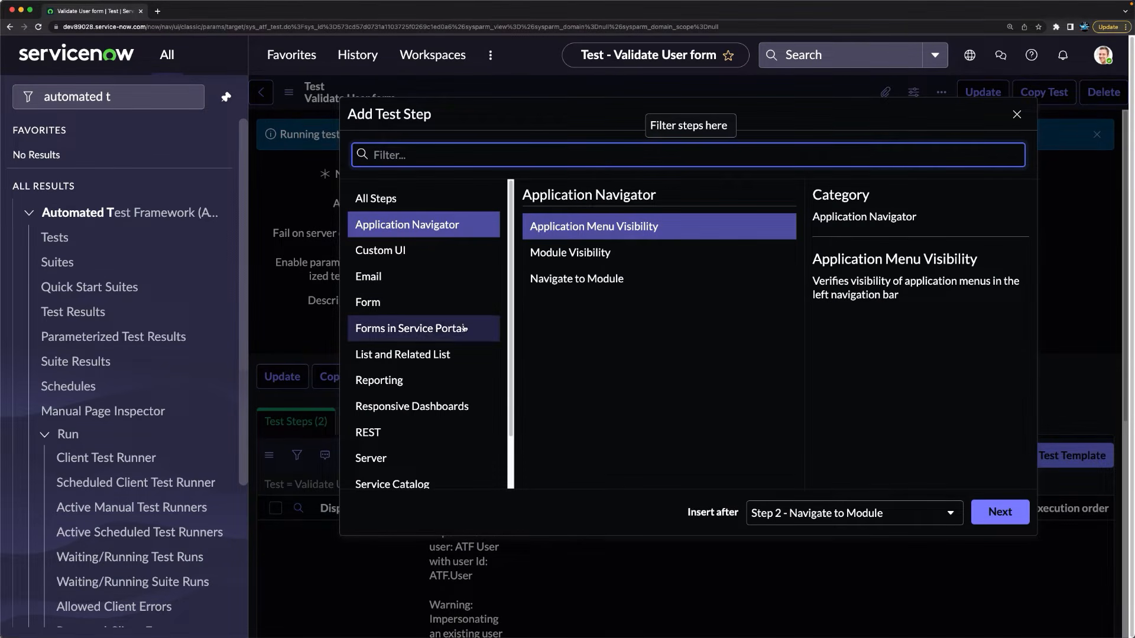
click(397, 358)
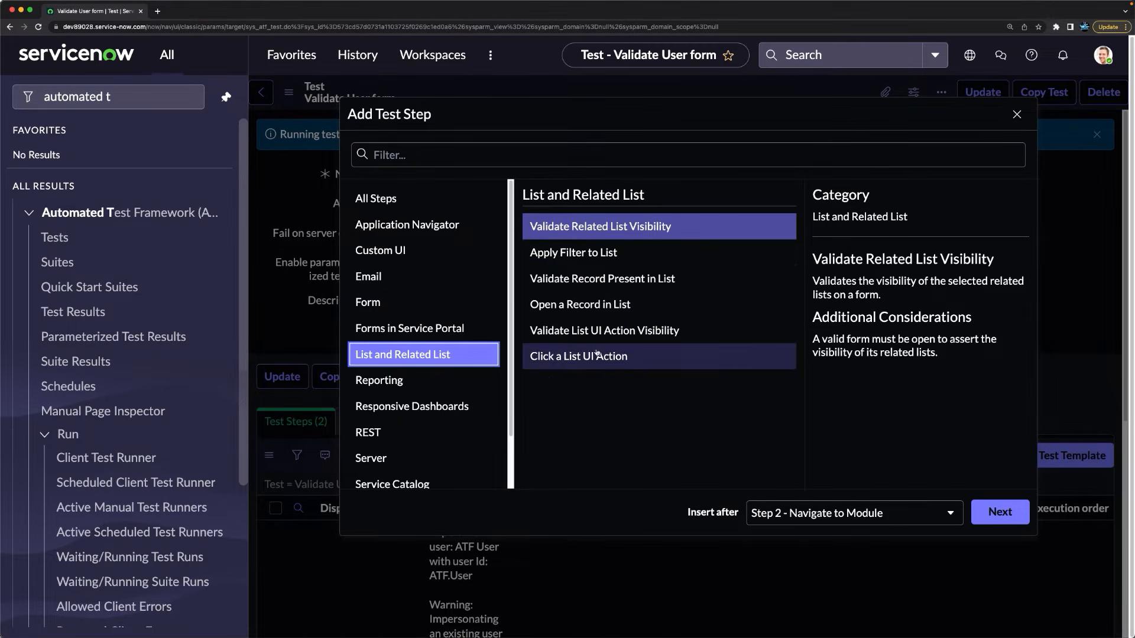
click(617, 311)
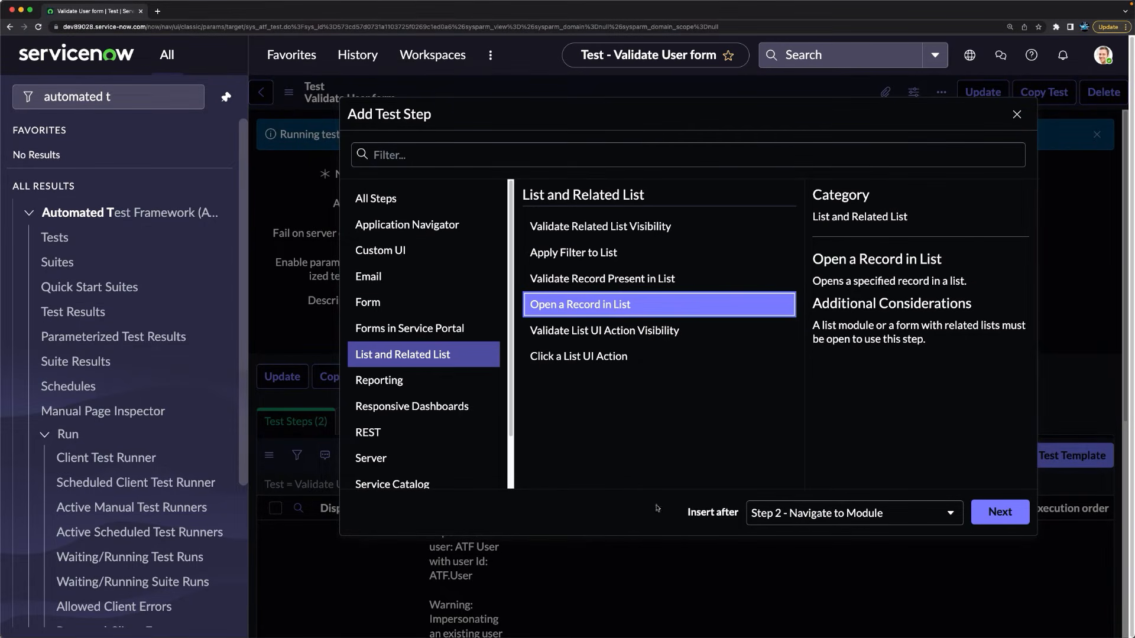
click(999, 512)
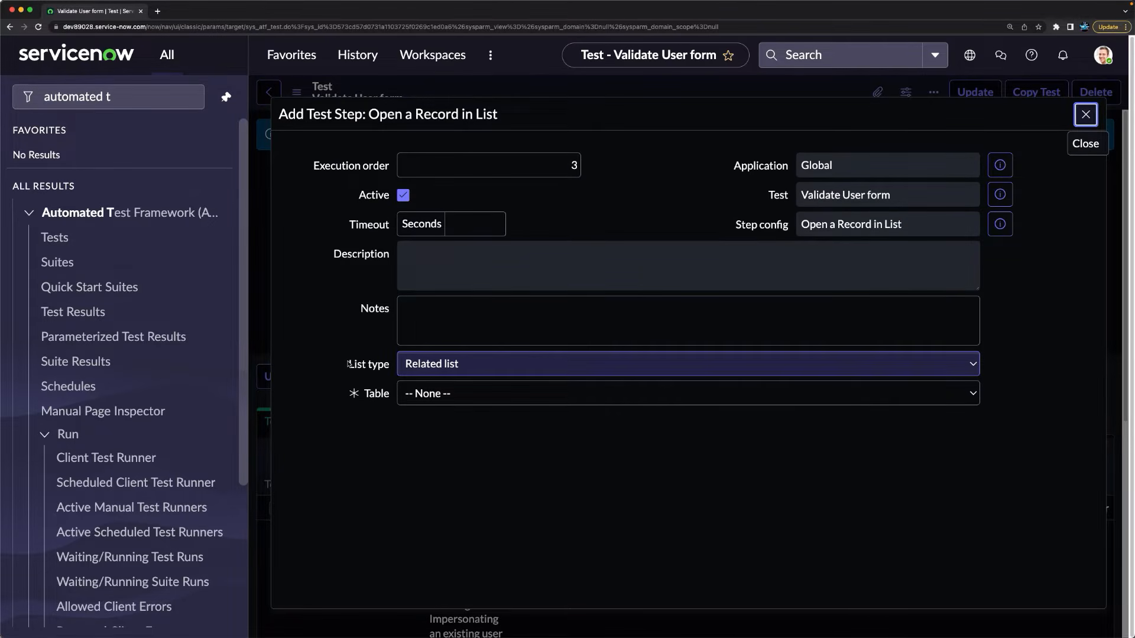
Step: Configure the step with the User [sys_user] table and the list type List
click(461, 392)
click(462, 398)
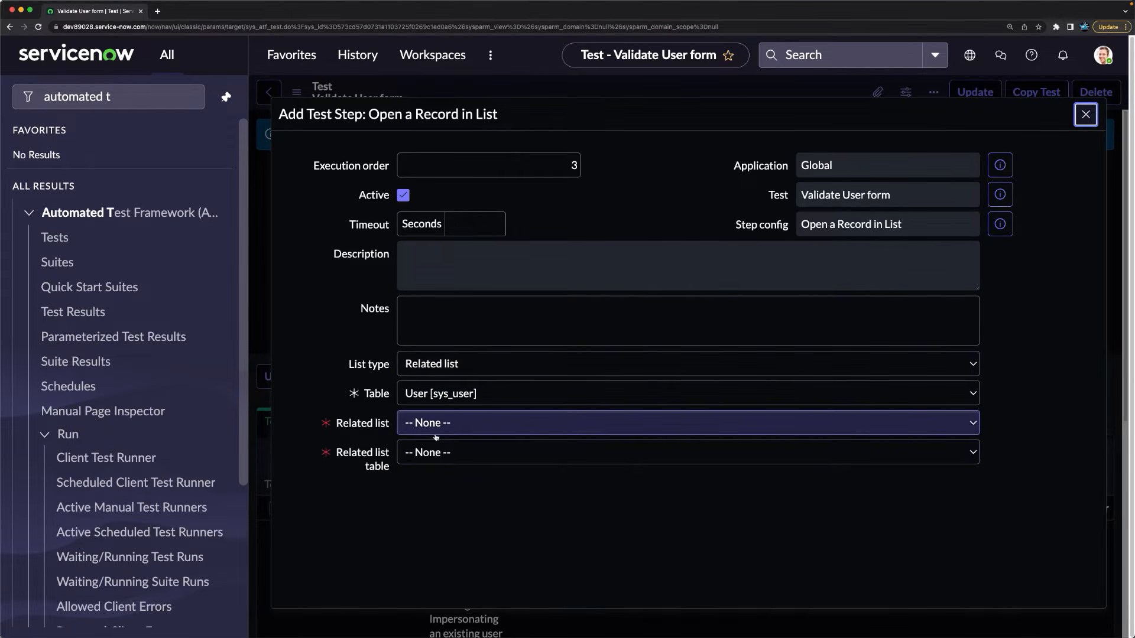
click(467, 365)
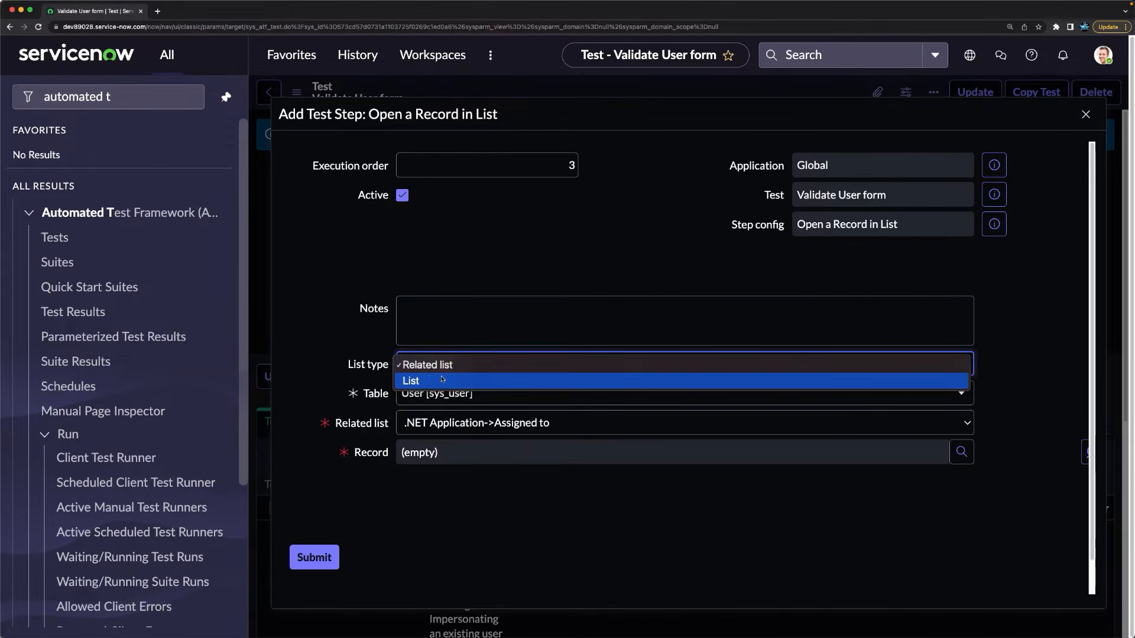
click(442, 380)
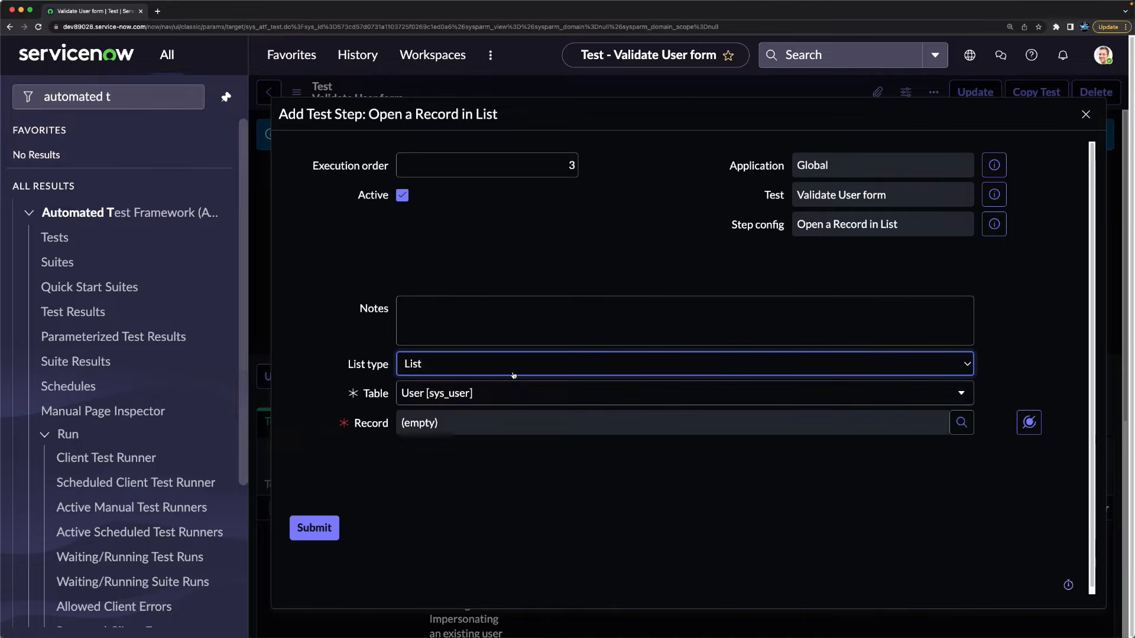
Step: Find the sample user by first name in the User table, set that user as the record to open, and submit the step
click(868, 427)
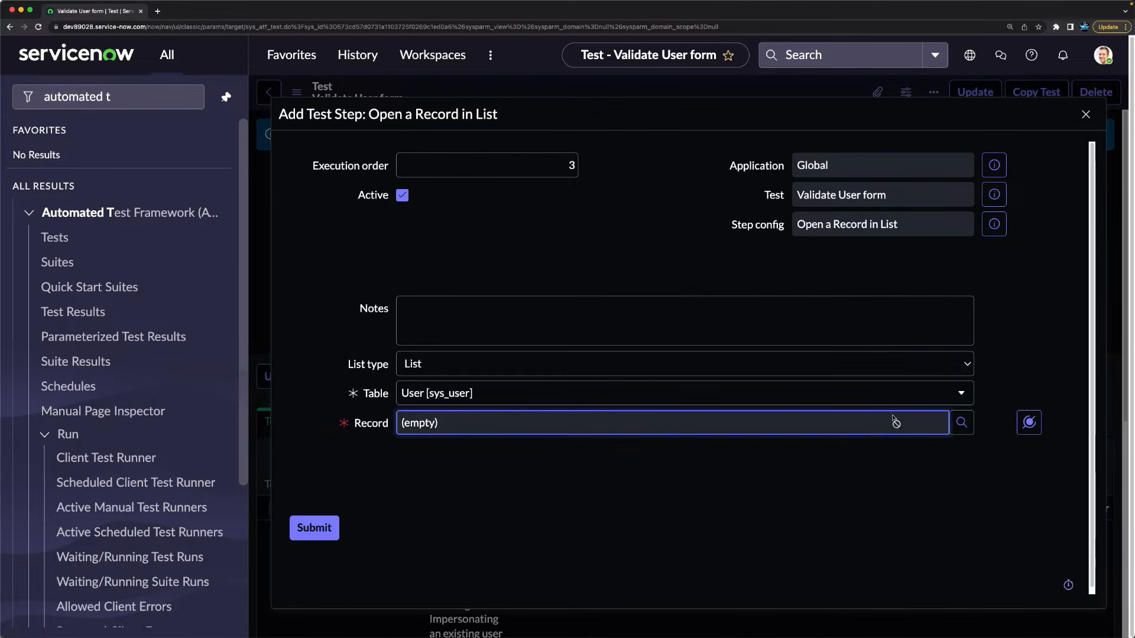
click(961, 423)
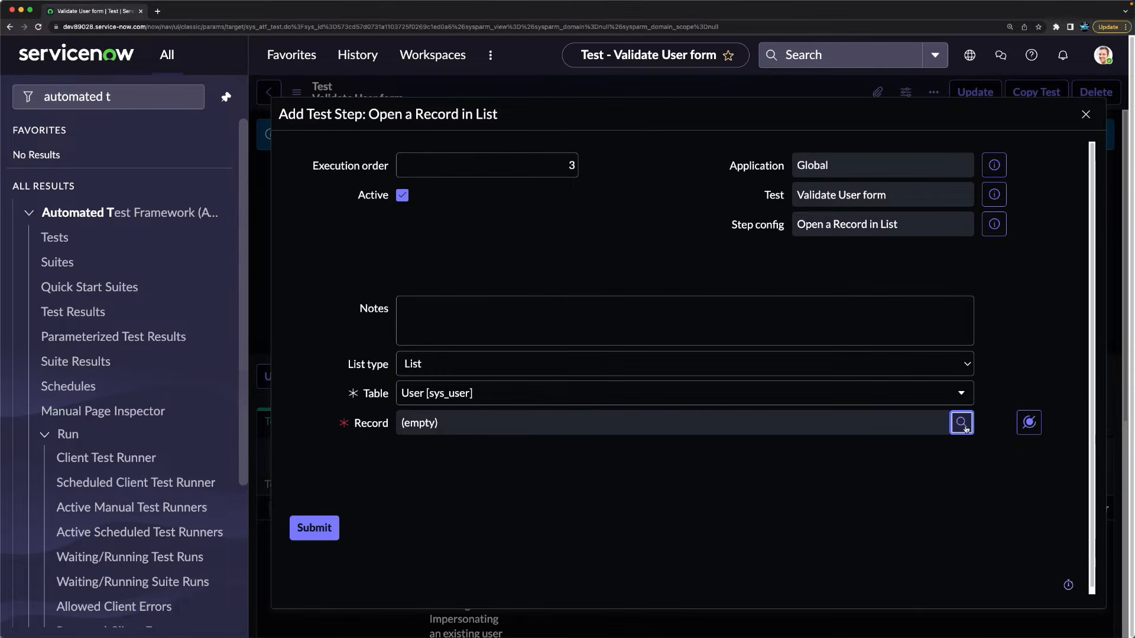
click(390, 282)
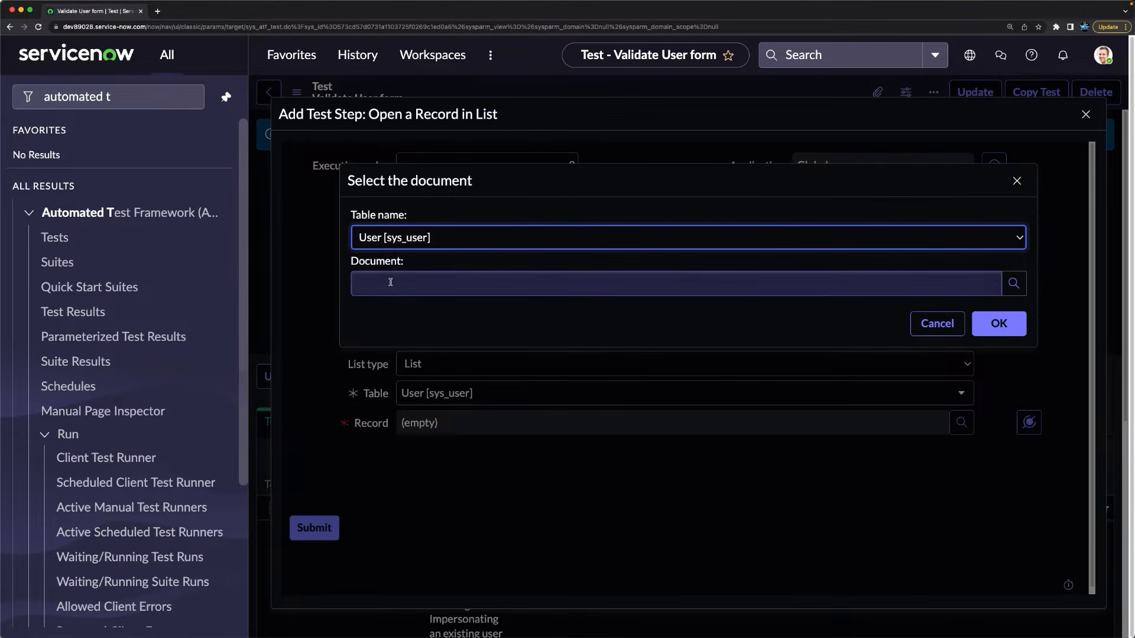
text(abel)
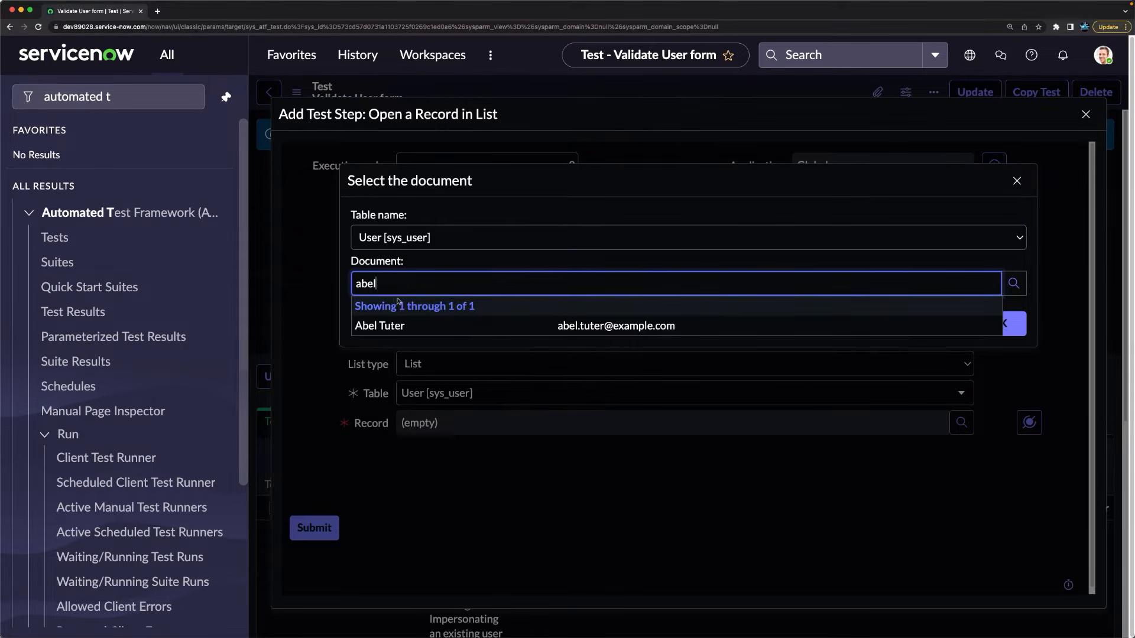
click(377, 327)
click(990, 322)
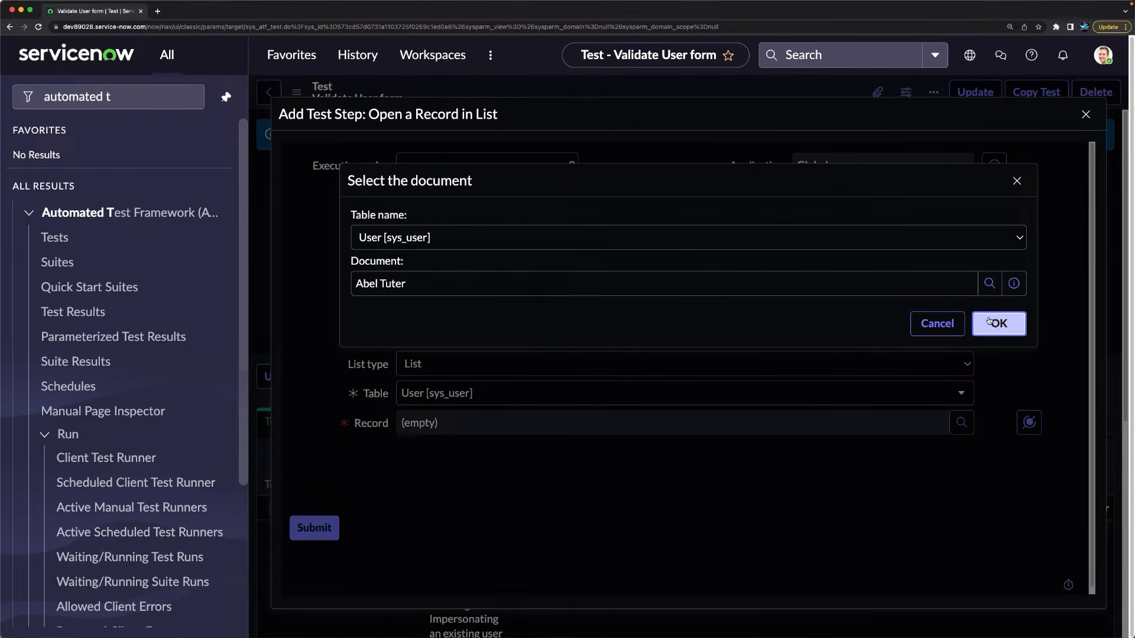
click(313, 539)
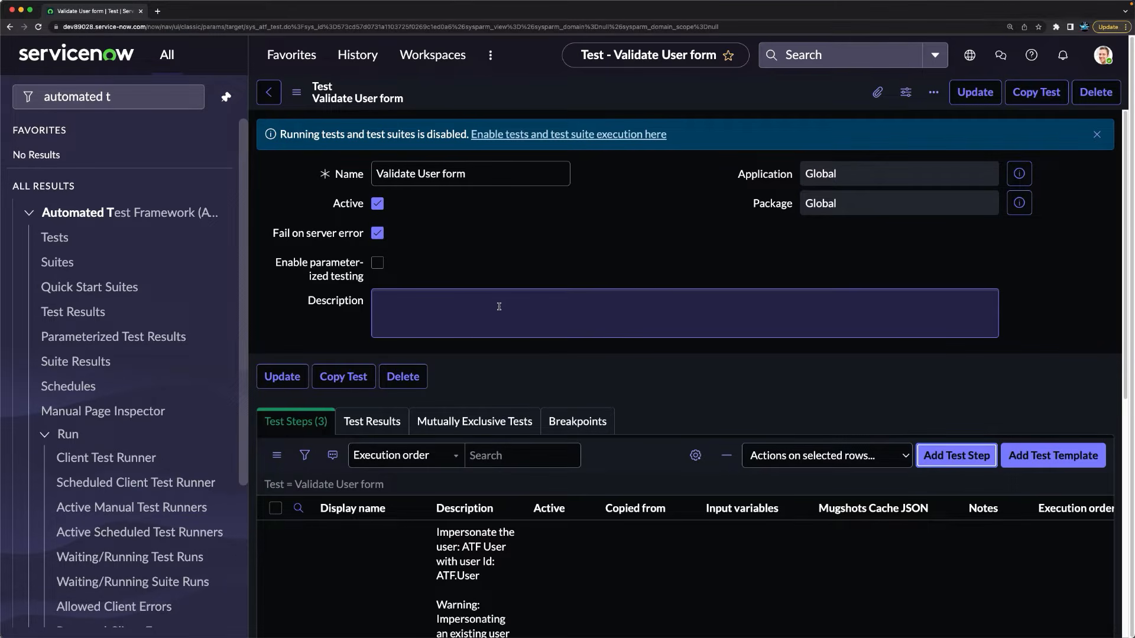
Step: Review the test's steps and start a Field State Validation step from the Form category, after the Open a Record in List step
scroll(511, 339, down, 7)
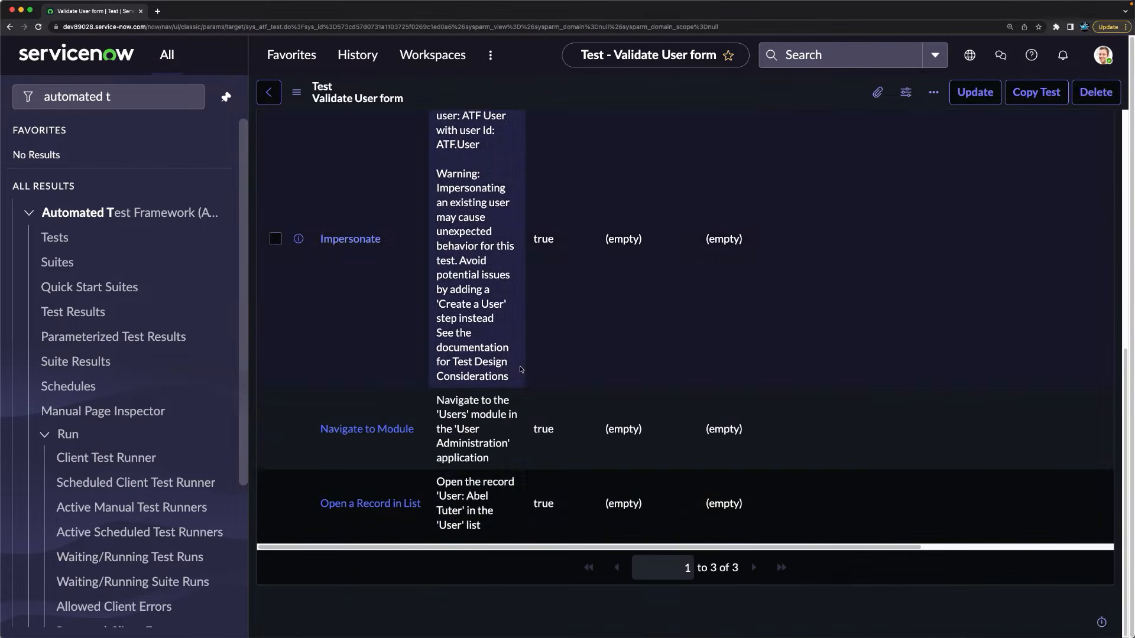
scroll(663, 475, up, 5)
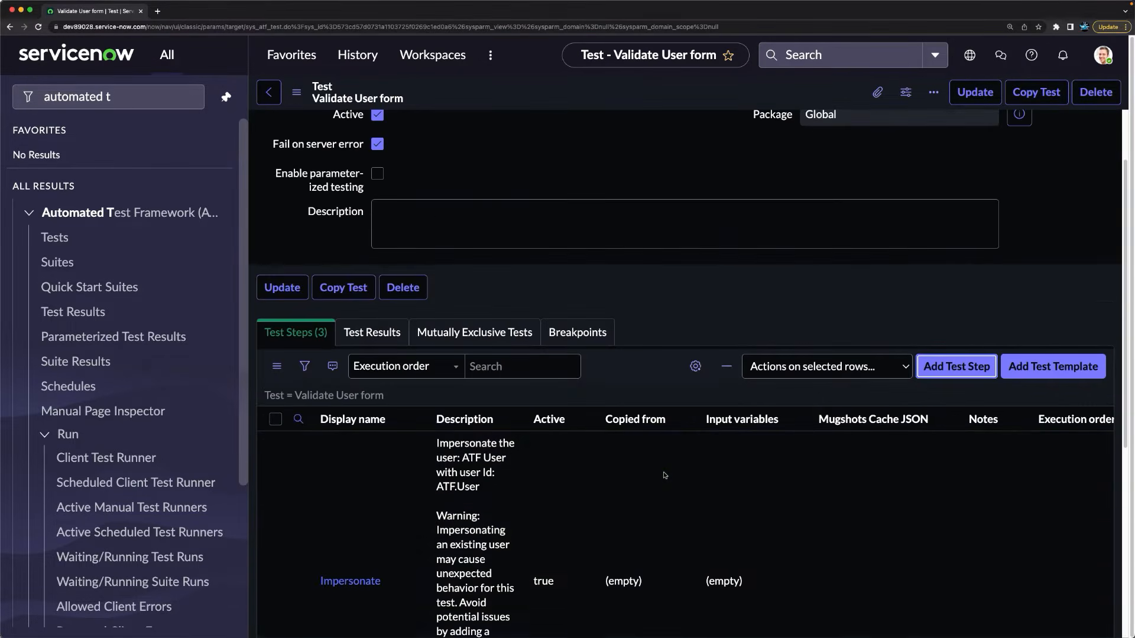
scroll(876, 362, down, 5)
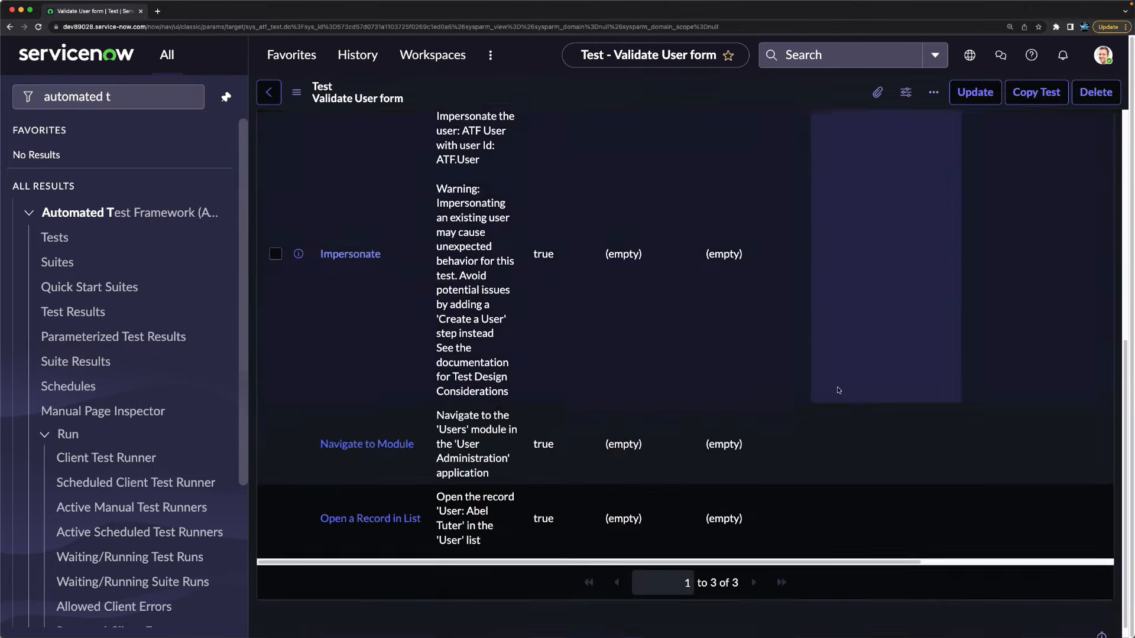
scroll(940, 449, up, 7)
click(950, 459)
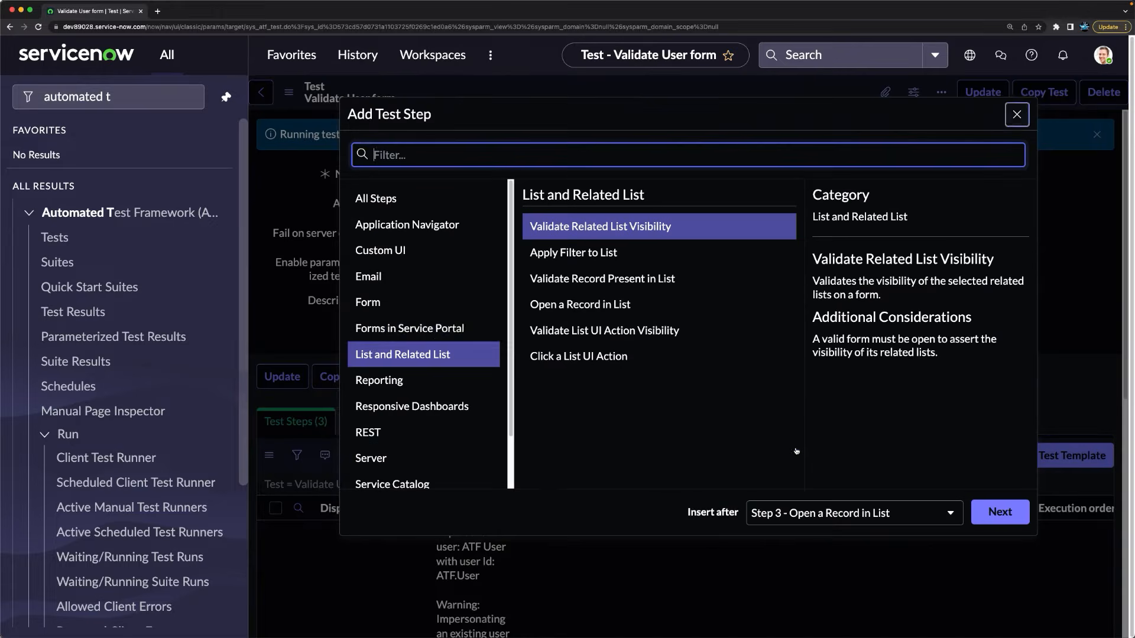
click(393, 303)
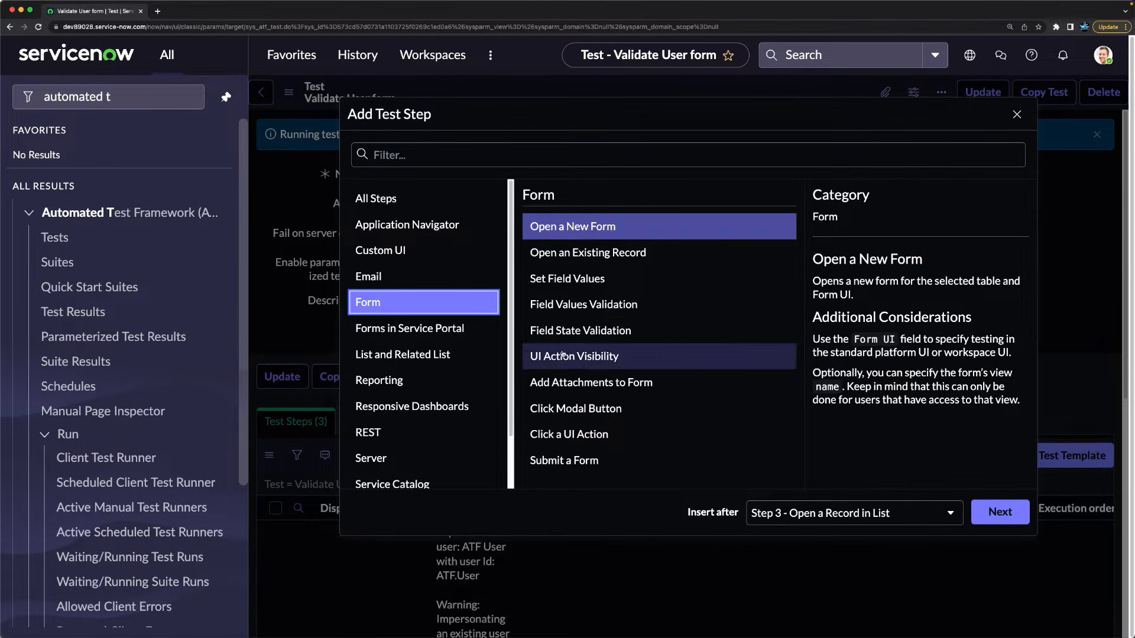
click(588, 333)
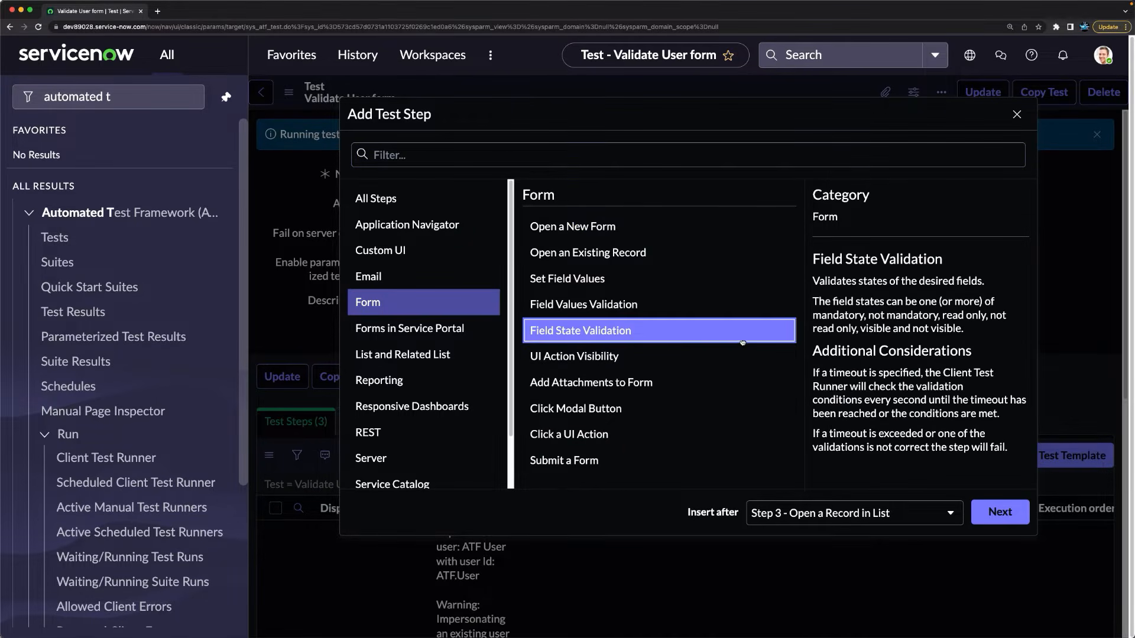
click(1000, 512)
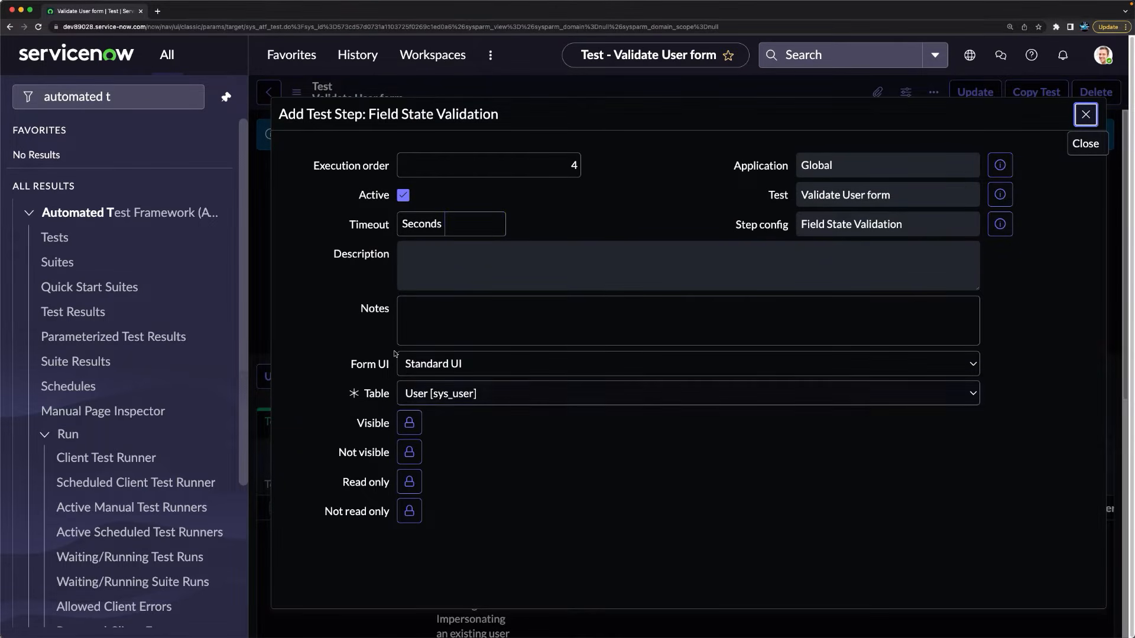
Step: Unlock the Visible fields list of the Field State Validation step and add Email and First name to it
click(408, 424)
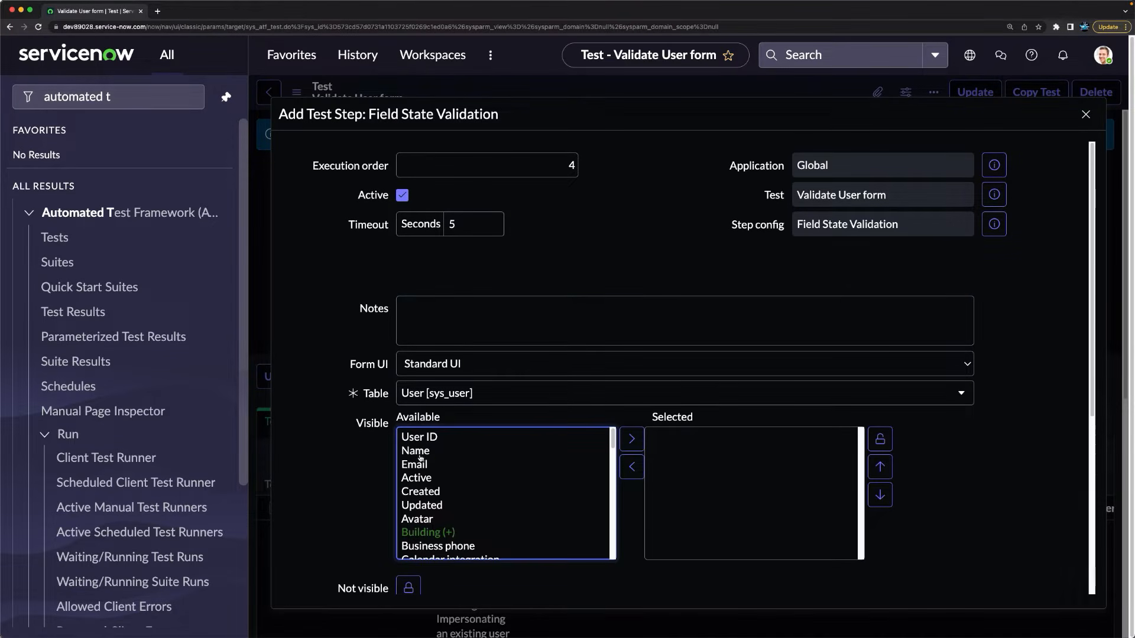
click(419, 453)
click(419, 466)
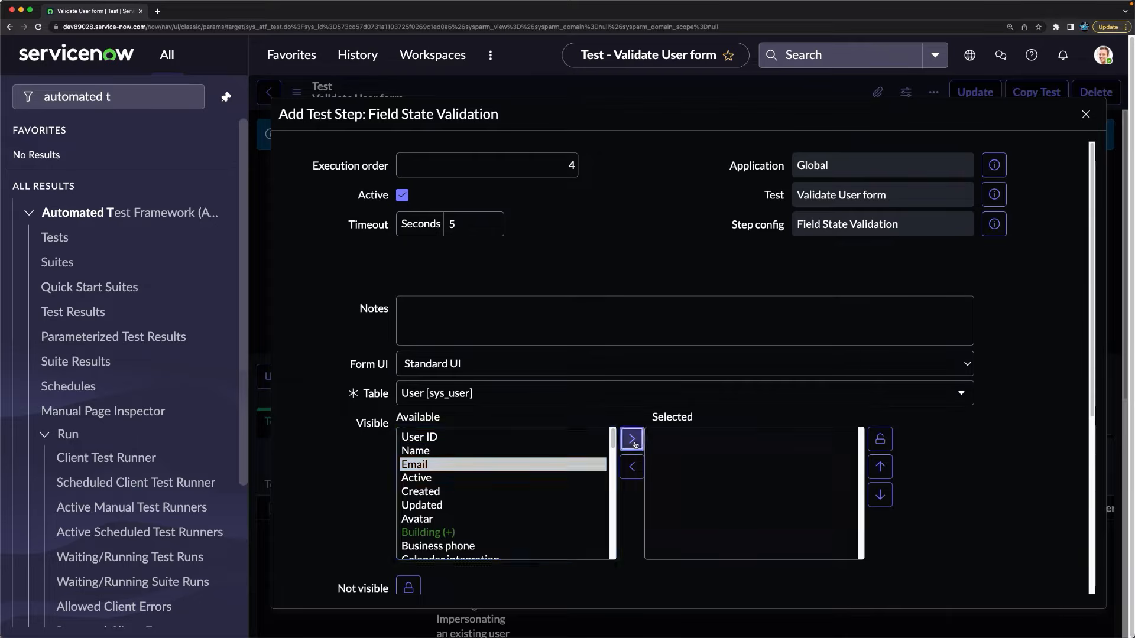
click(632, 439)
click(412, 492)
key(f)
scroll(447, 491, down, 1)
click(437, 527)
click(632, 440)
Step: Add Last name to the step's Visible fields, lock the list and submit the Field State Validation step
scroll(432, 471, down, 3)
click(432, 470)
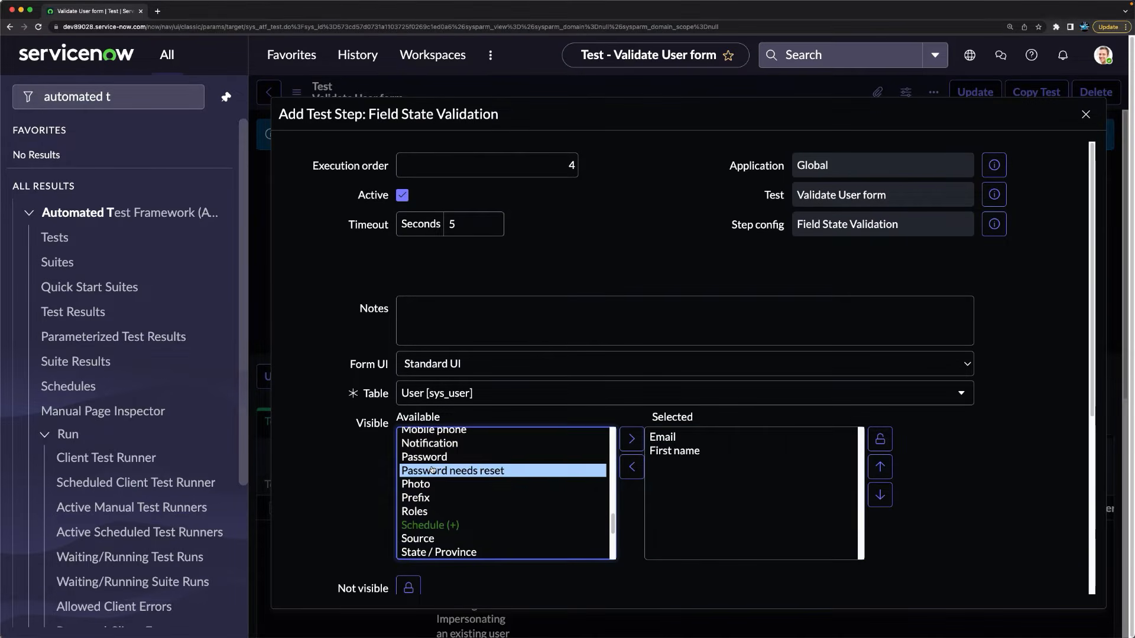
key(l)
key(a)
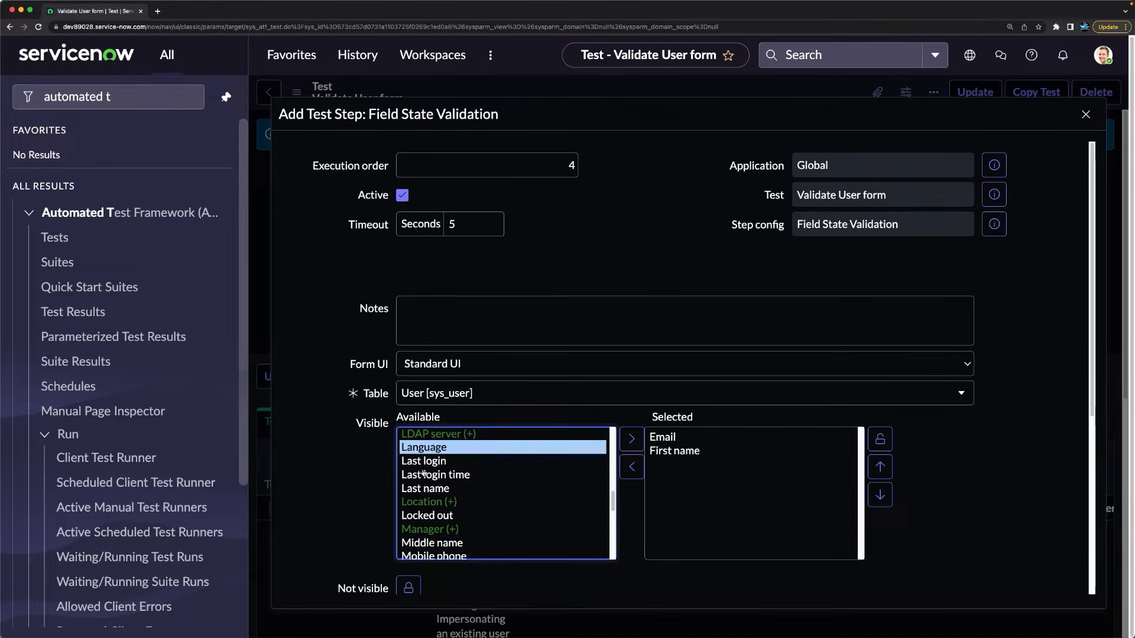
click(455, 476)
click(436, 490)
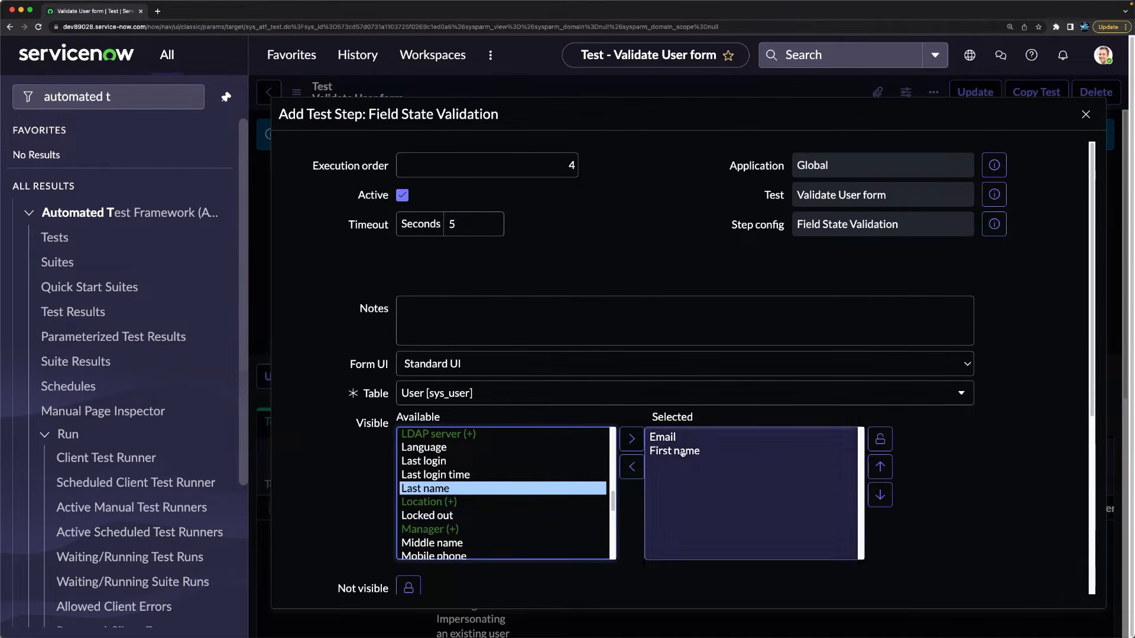
click(630, 442)
scroll(590, 514, down, 10)
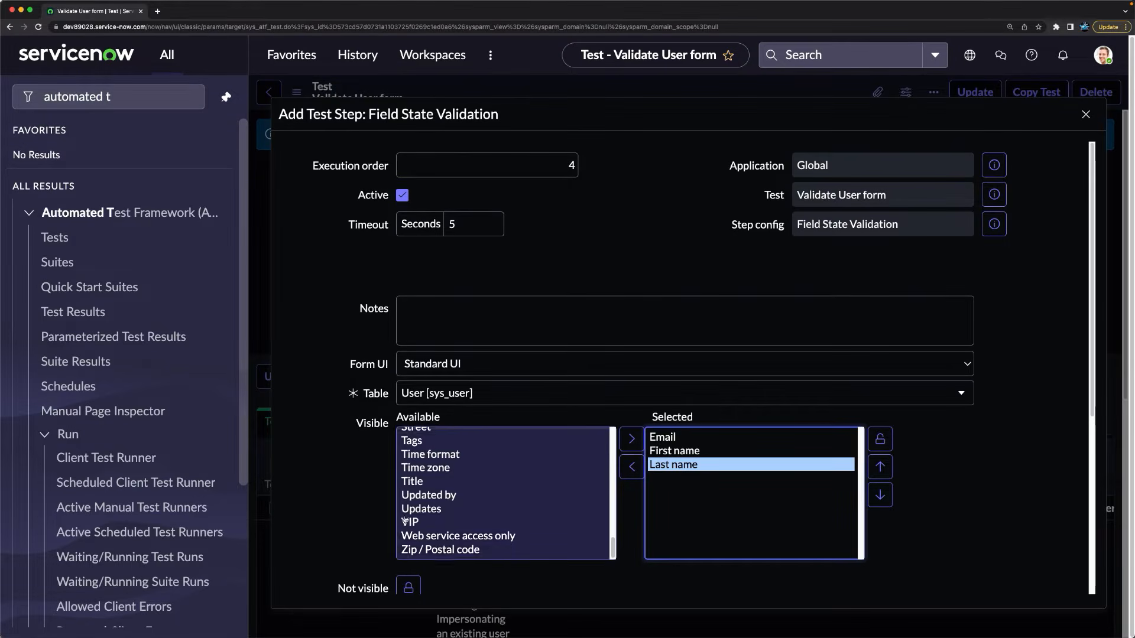
click(879, 294)
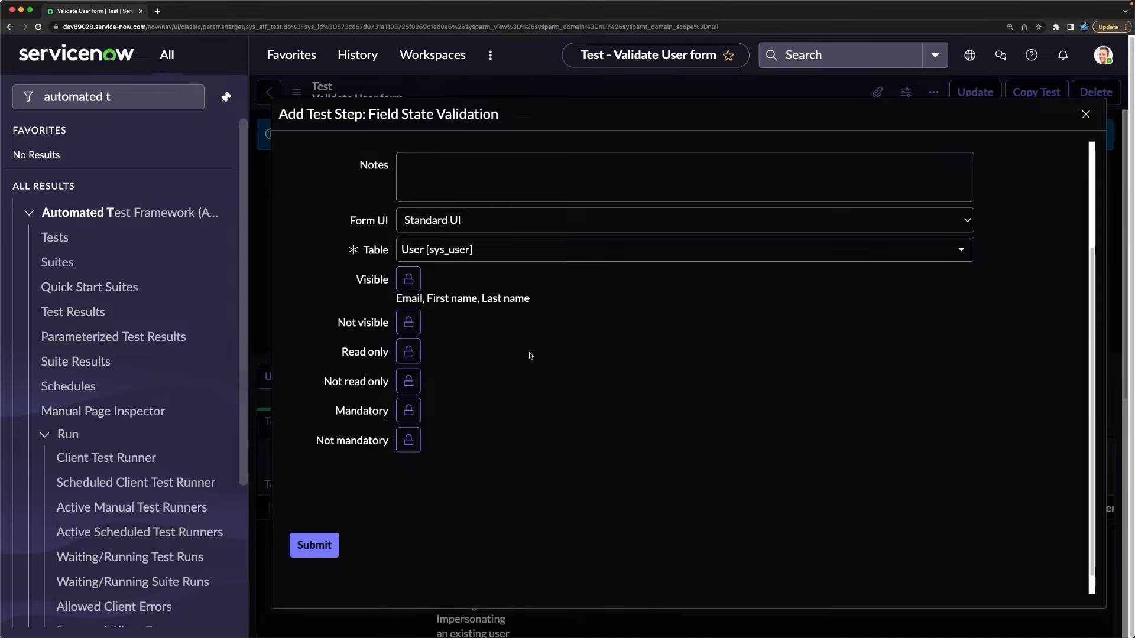
scroll(418, 479, down, 1)
click(312, 520)
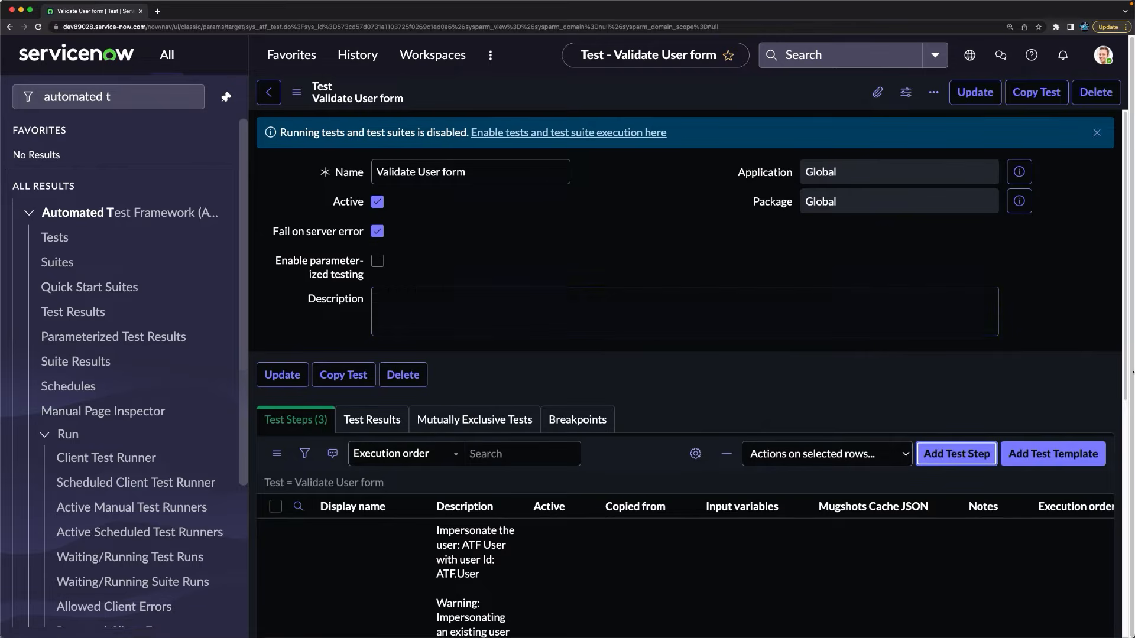
Step: Review the test's steps from Impersonate through Field State Validation and read their descriptions
scroll(737, 454, down, 6)
scroll(737, 456, down, 1)
scroll(952, 407, up, 8)
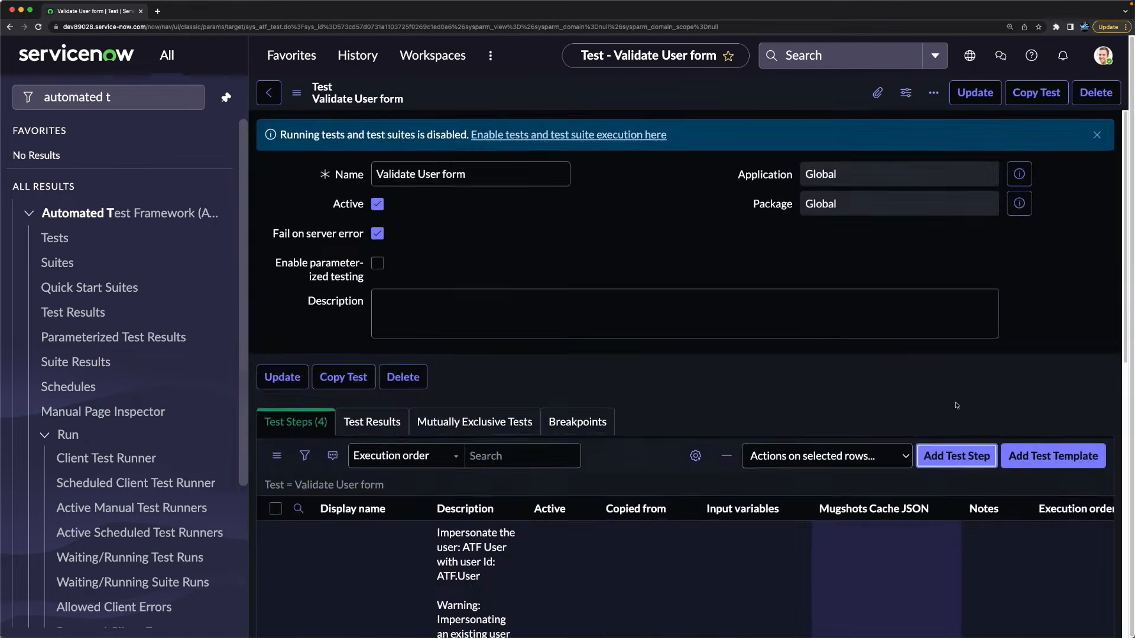
scroll(956, 405, down, 10)
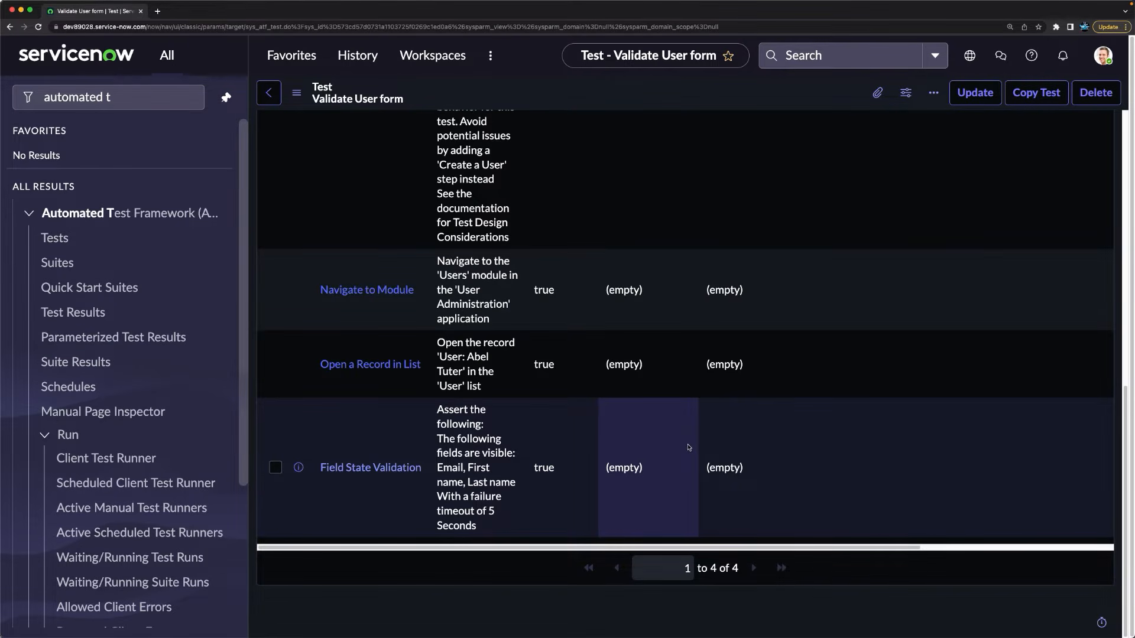
scroll(686, 409, up, 3)
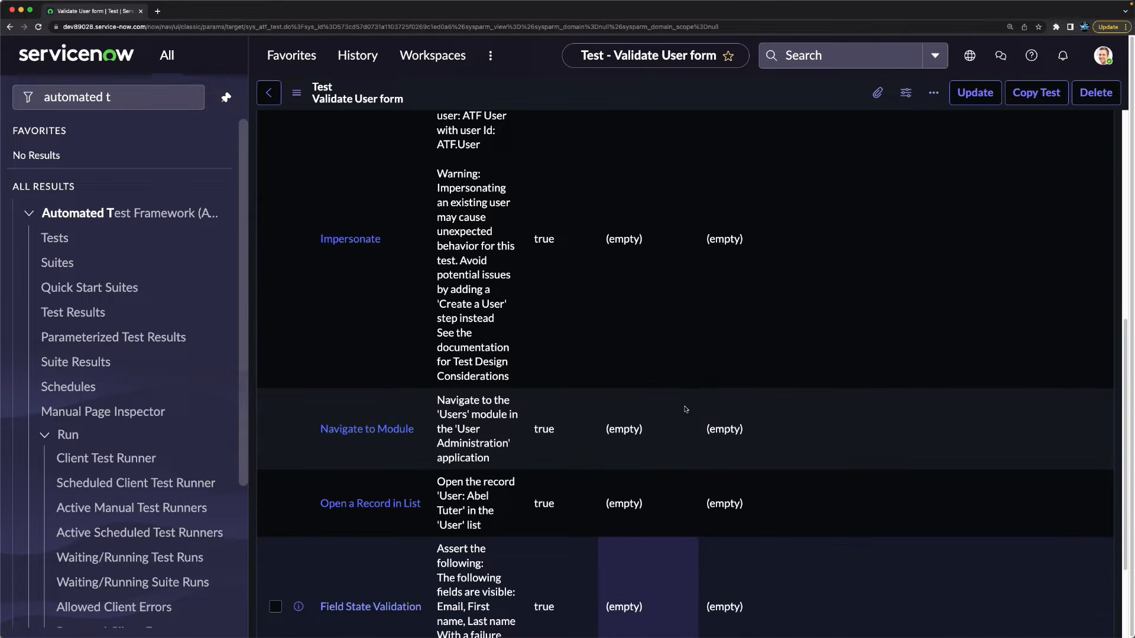
scroll(562, 292, down, 2)
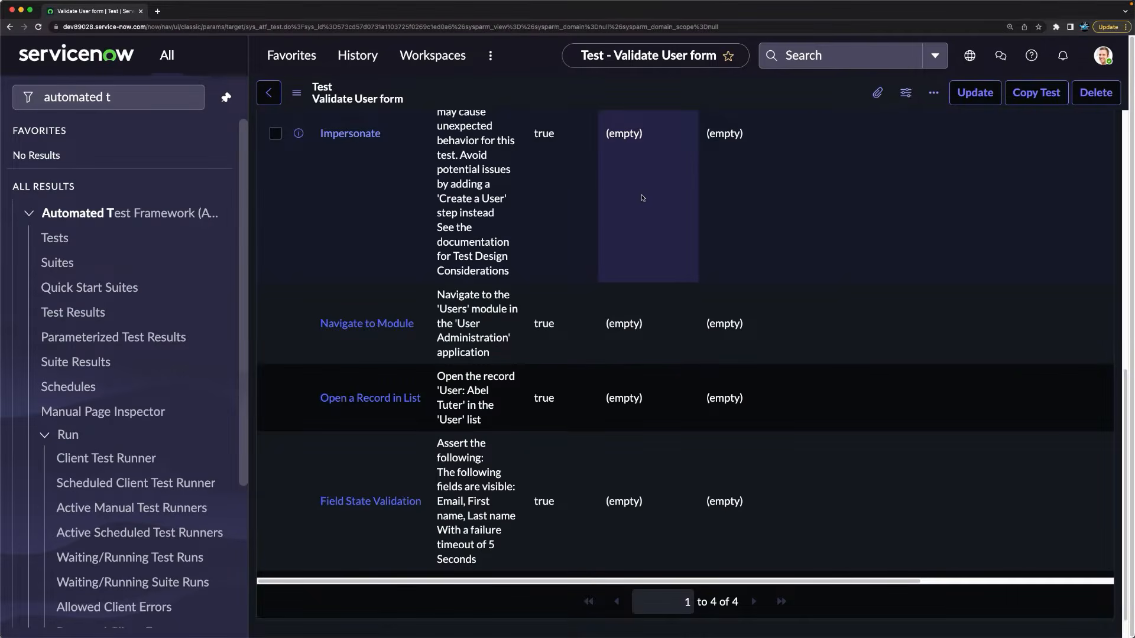
Step: Filter the navigator for "demo ap" and view the Open list and the All list of Demo App Requests
click(121, 97)
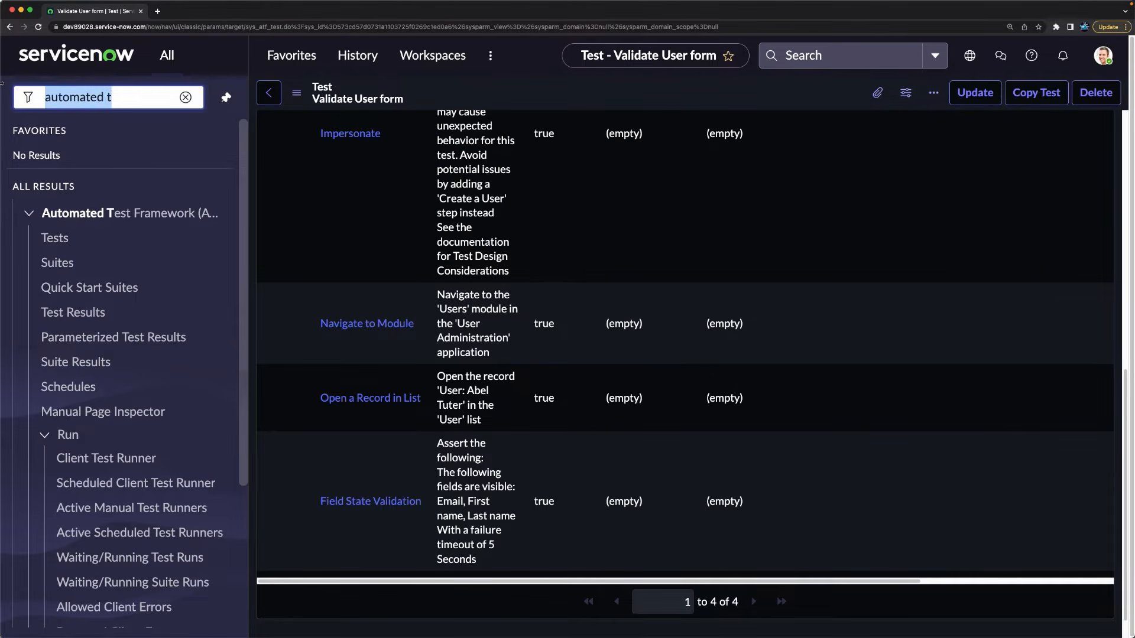
text(df)
key(BackSpace)
key(BackSpace)
text(demo ap)
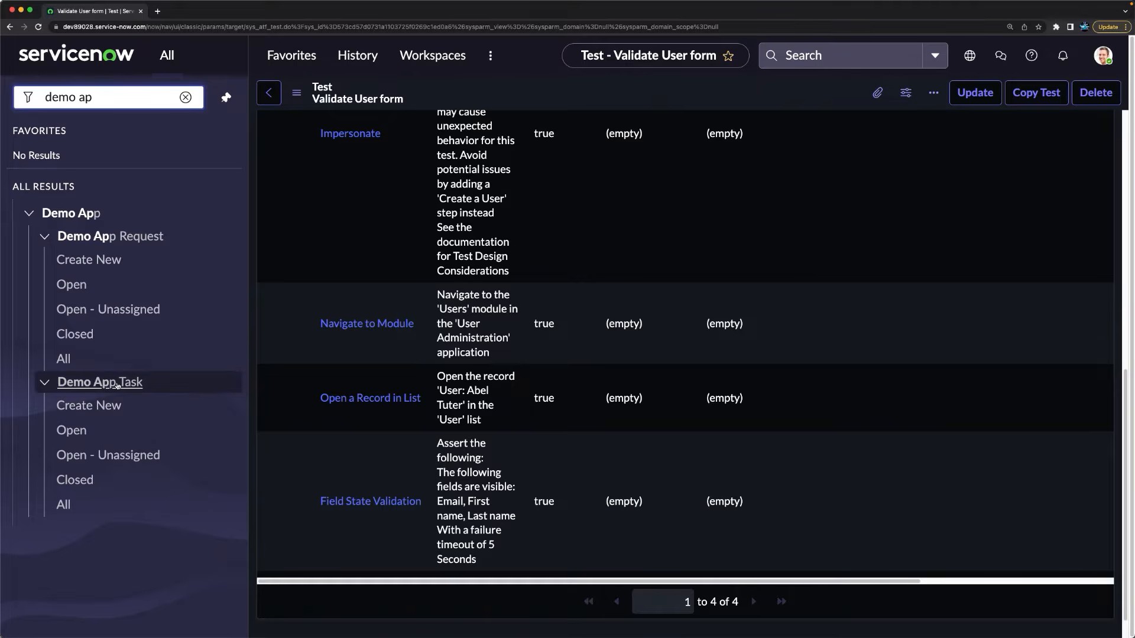
click(76, 285)
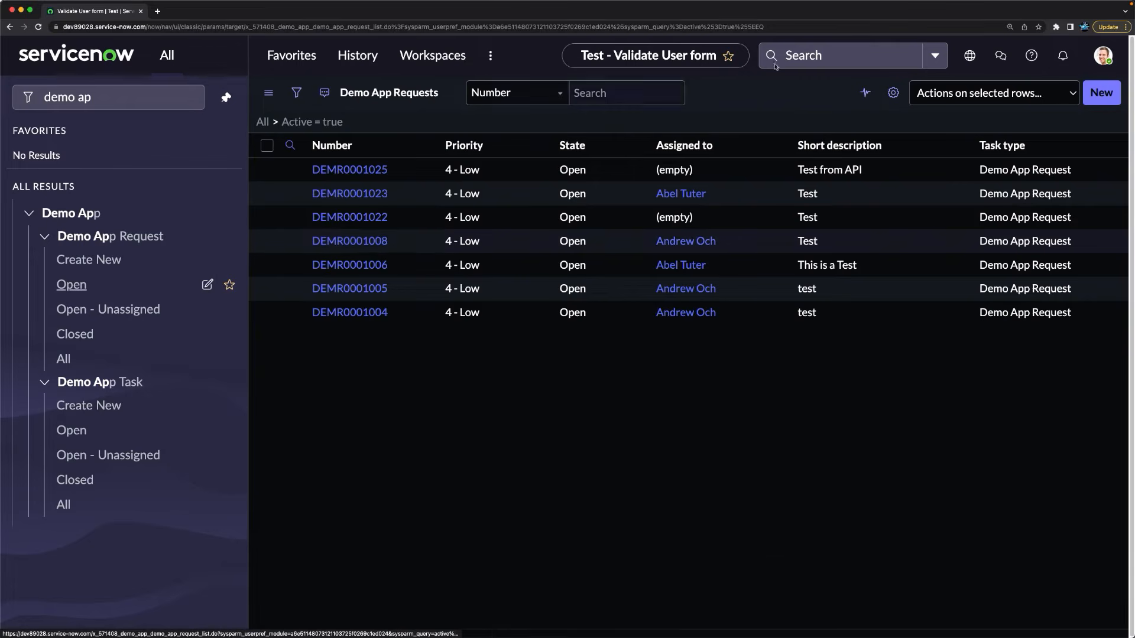
click(62, 360)
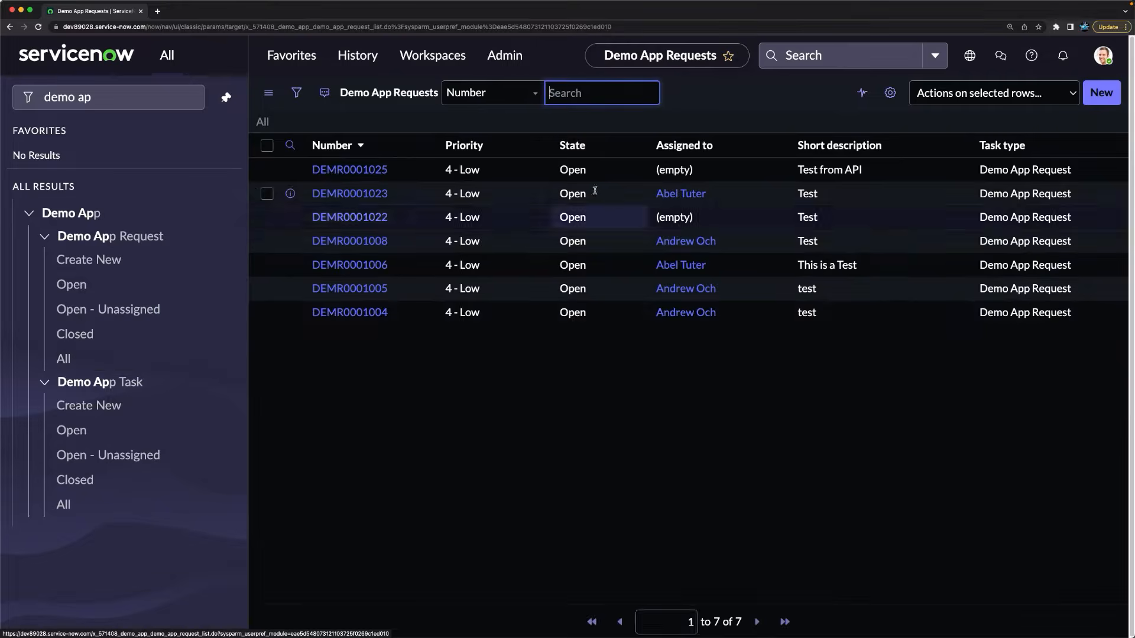
Step: Create a new Demo App Request with the short description and description both set to "Test", and save it without leaving the form
click(94, 262)
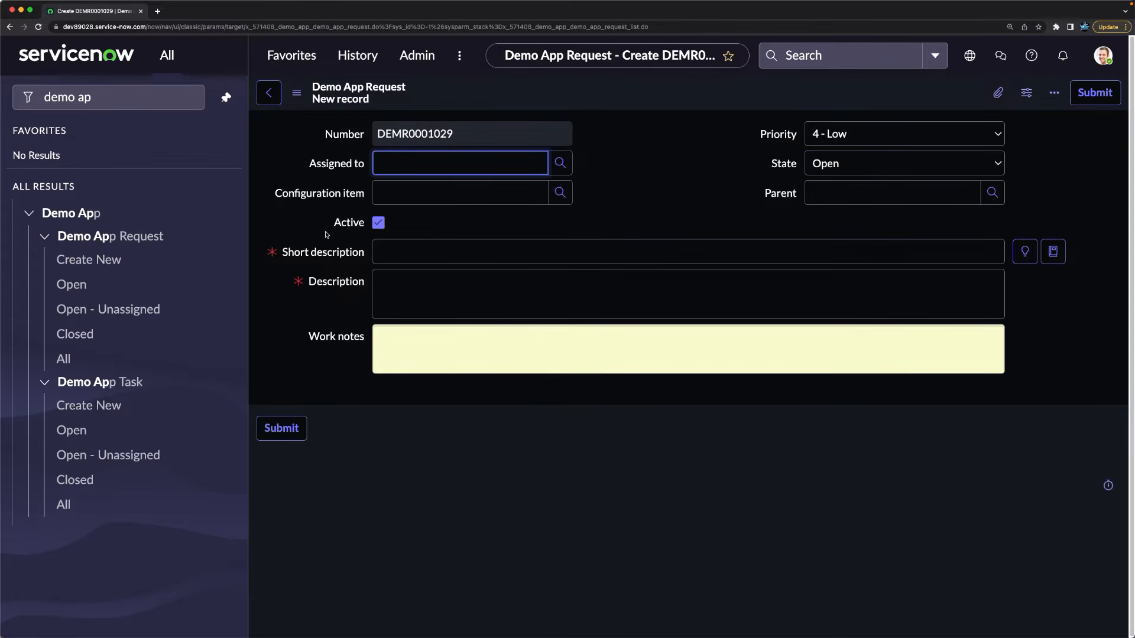
click(659, 290)
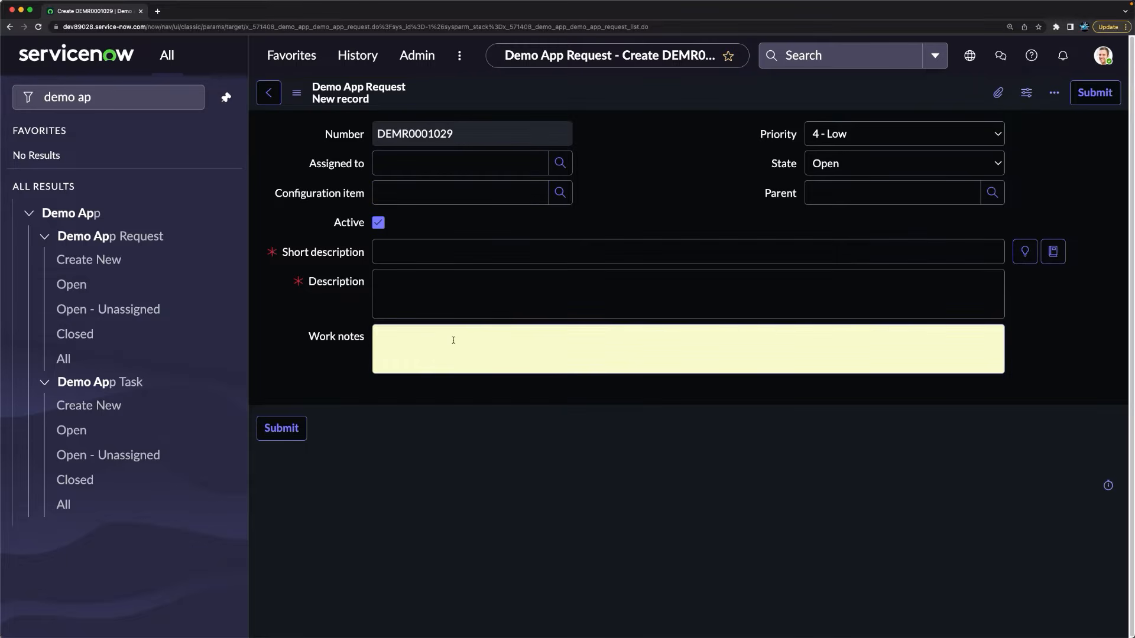
text(Test)
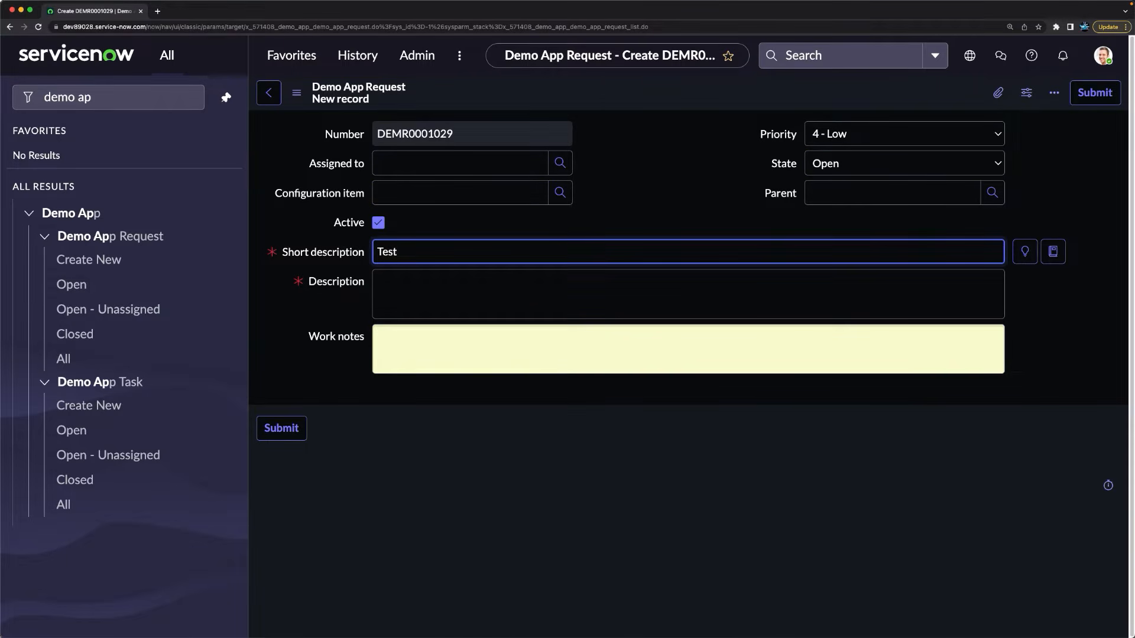
click(458, 290)
text(Test)
click(638, 158)
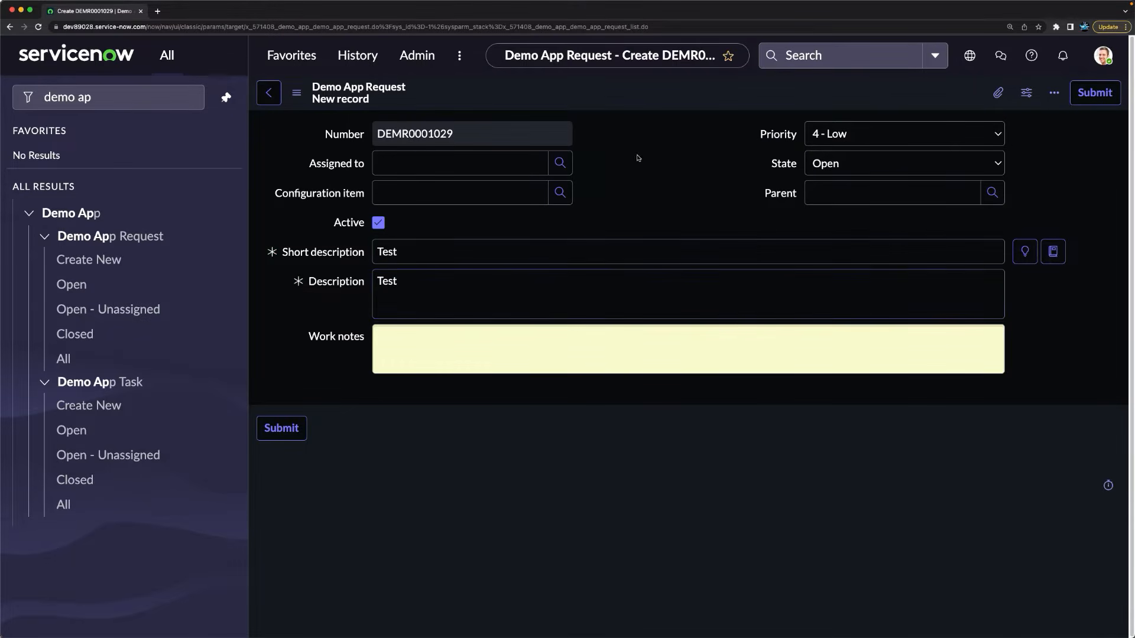
right_click(643, 94)
click(659, 108)
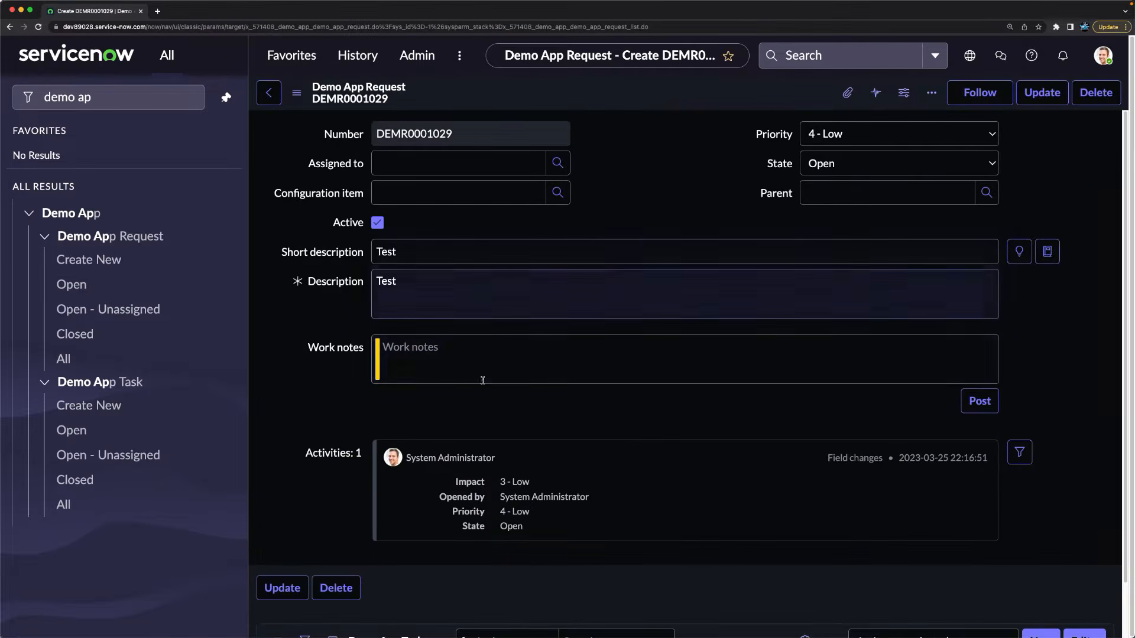
Step: Examine the saved request's activities and its Demo App Tasks related list
scroll(466, 344, down, 3)
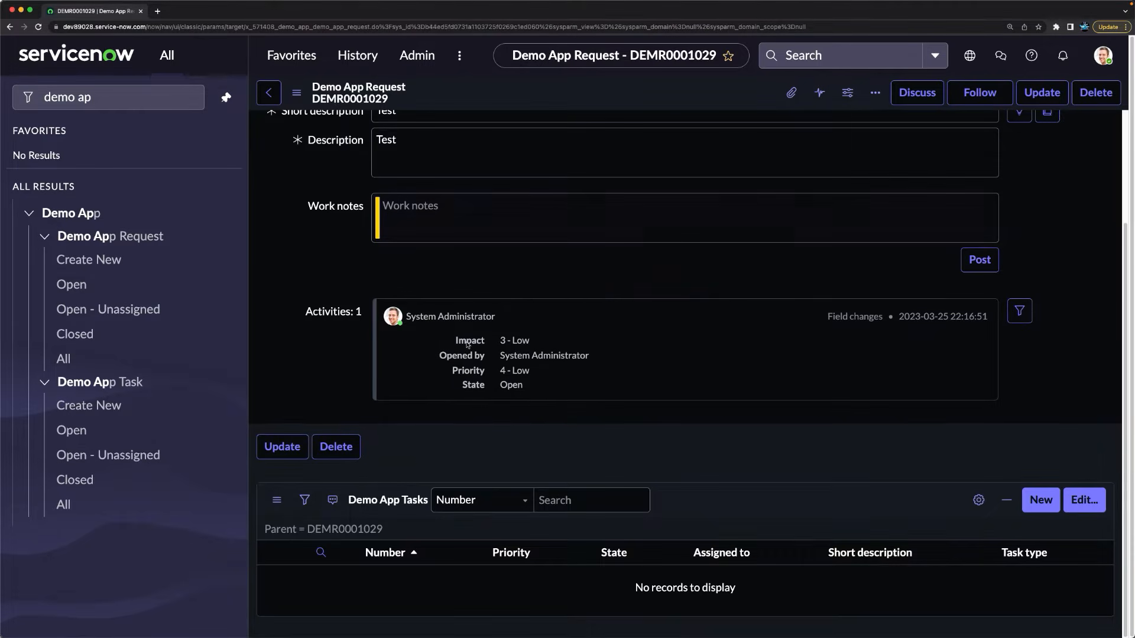
scroll(449, 378, down, 1)
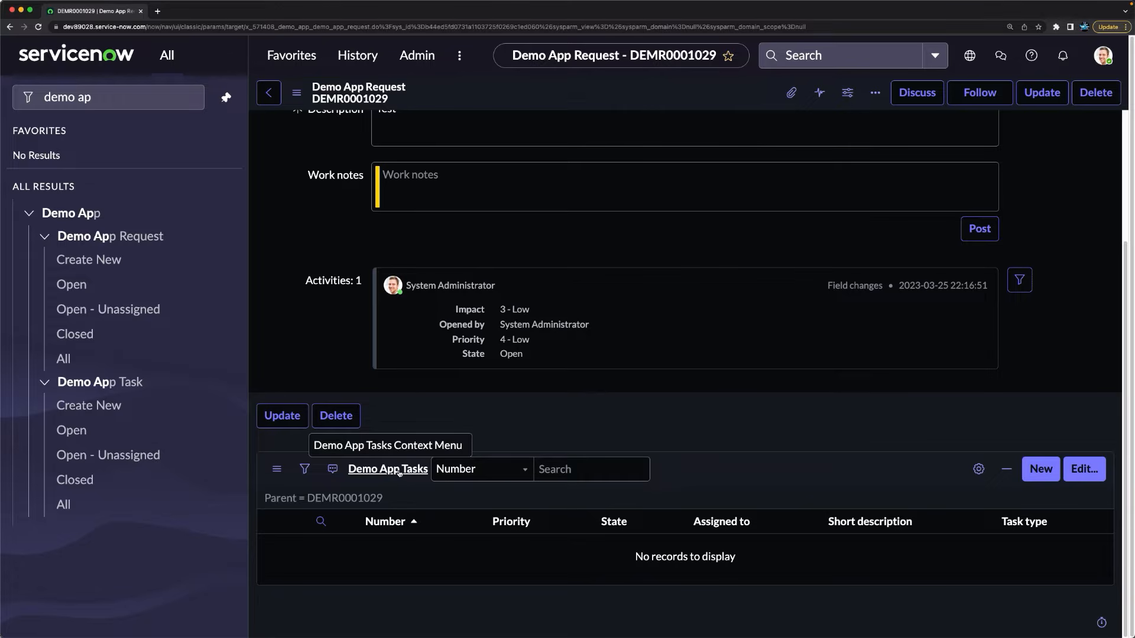
scroll(490, 366, up, 3)
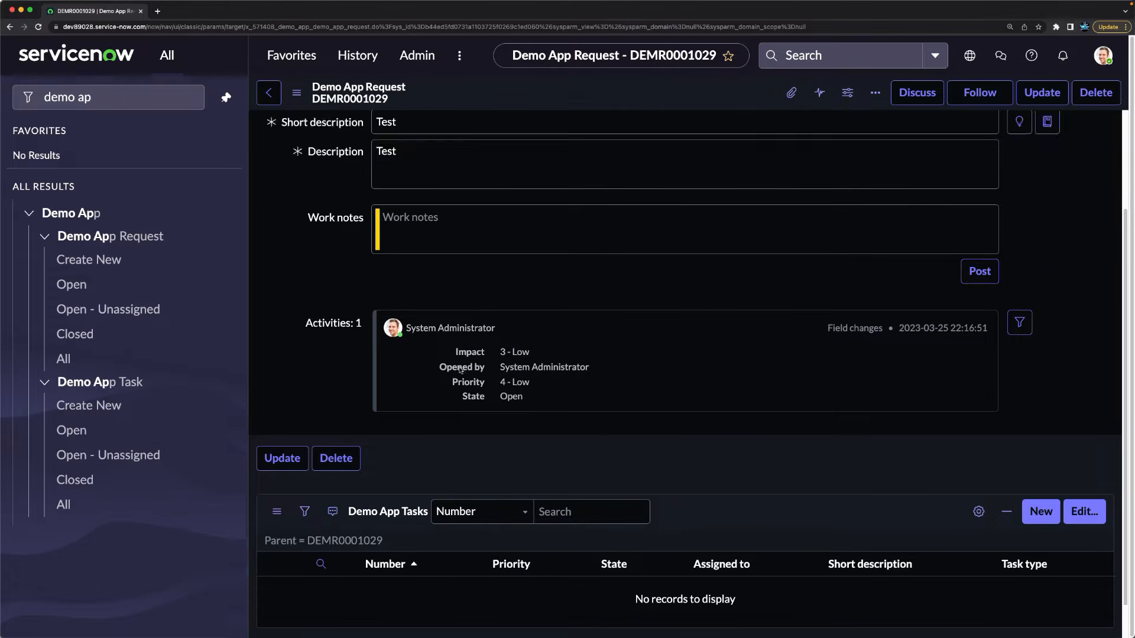
scroll(381, 401, down, 3)
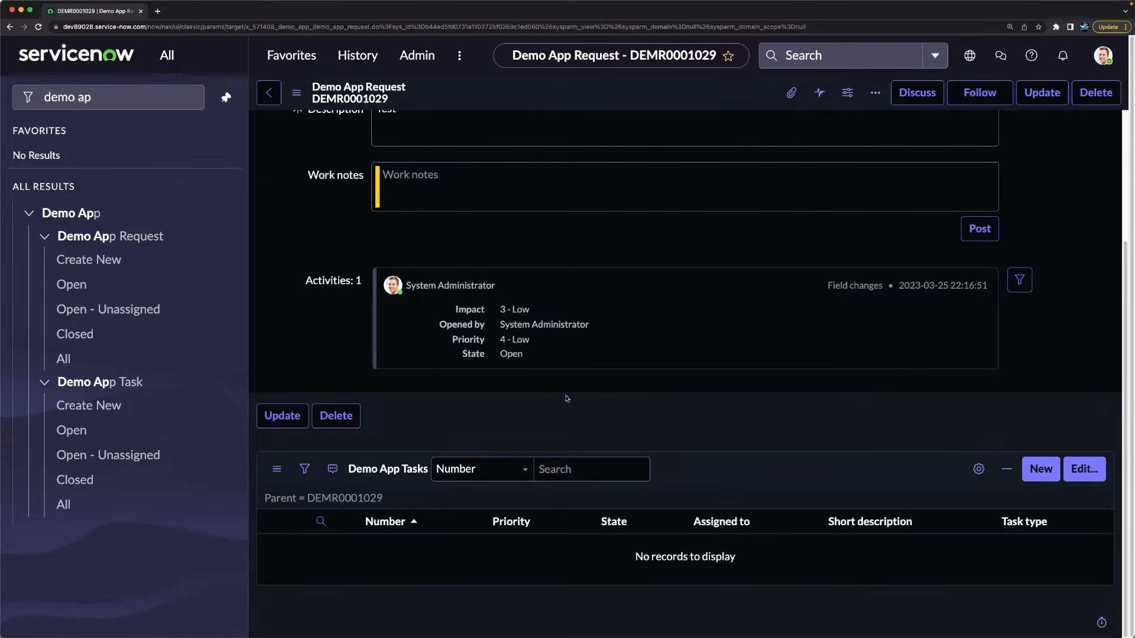
Step: Set the request's priority to 1 - Critical and accept the priority alert
scroll(567, 399, up, 3)
click(828, 134)
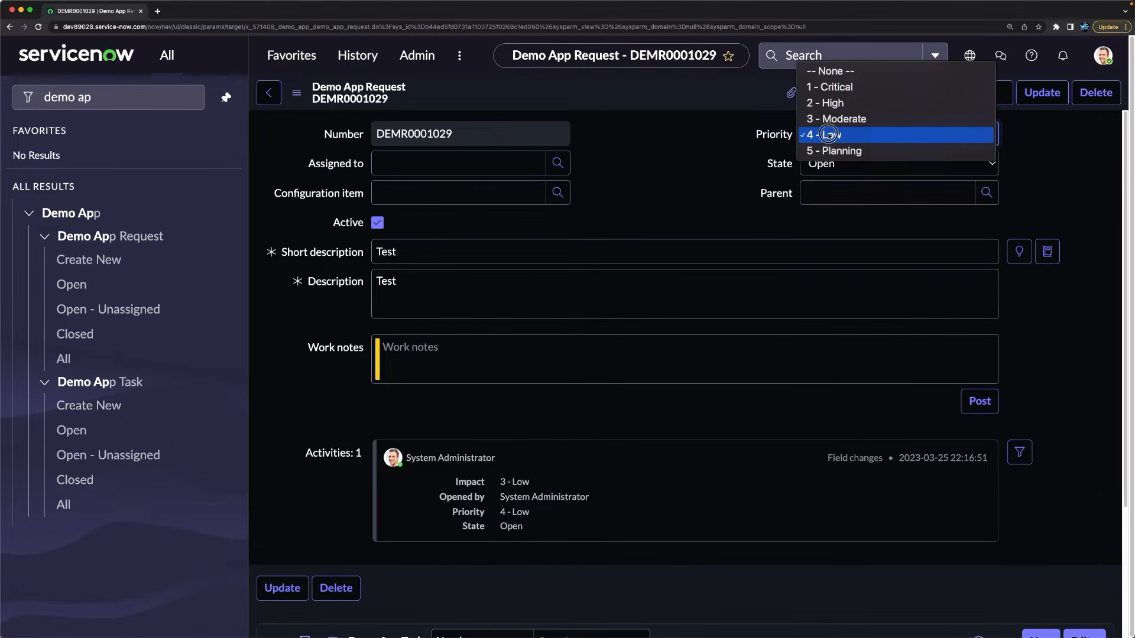
click(831, 89)
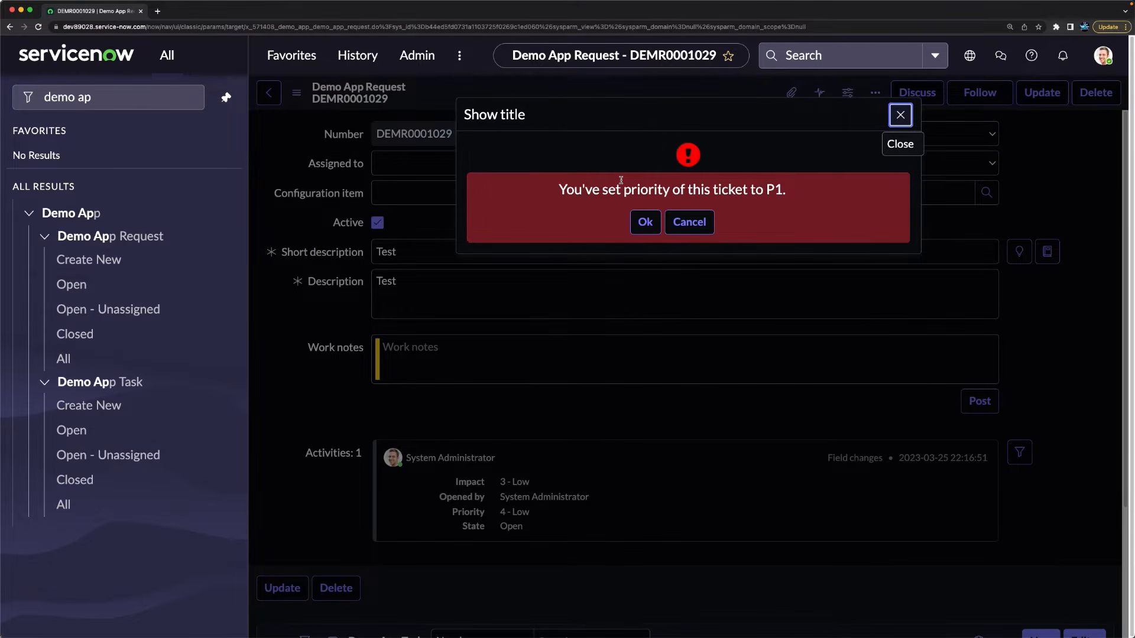
click(645, 223)
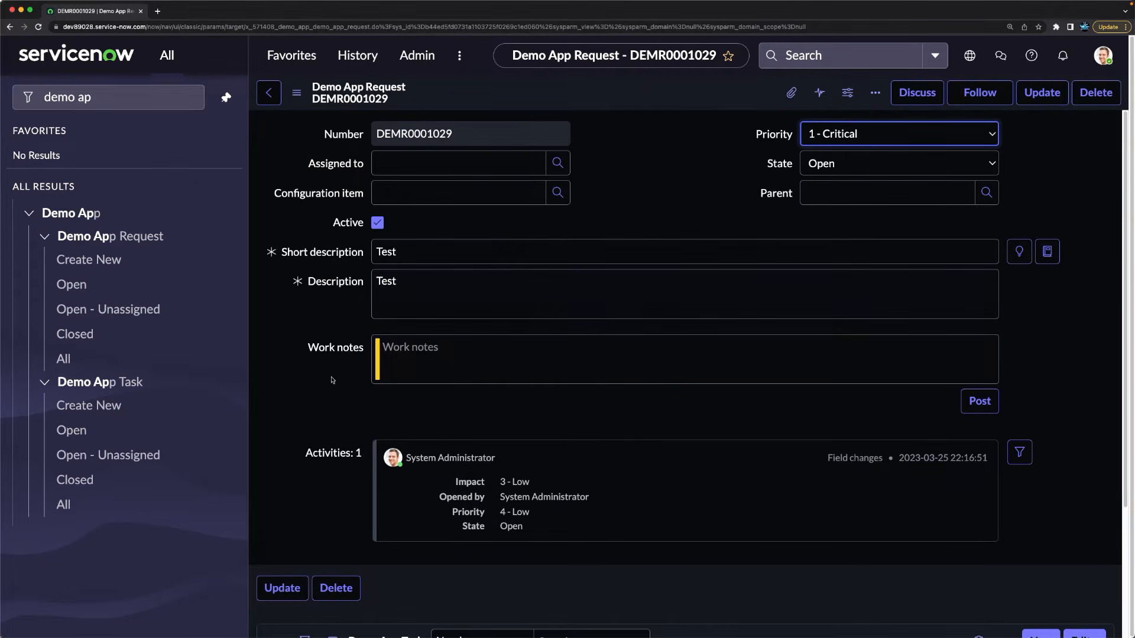
Step: Filter the navigator for "automated t", go to Tests without saving the request's changes, and open the Validate User form test
triple_click(39, 90)
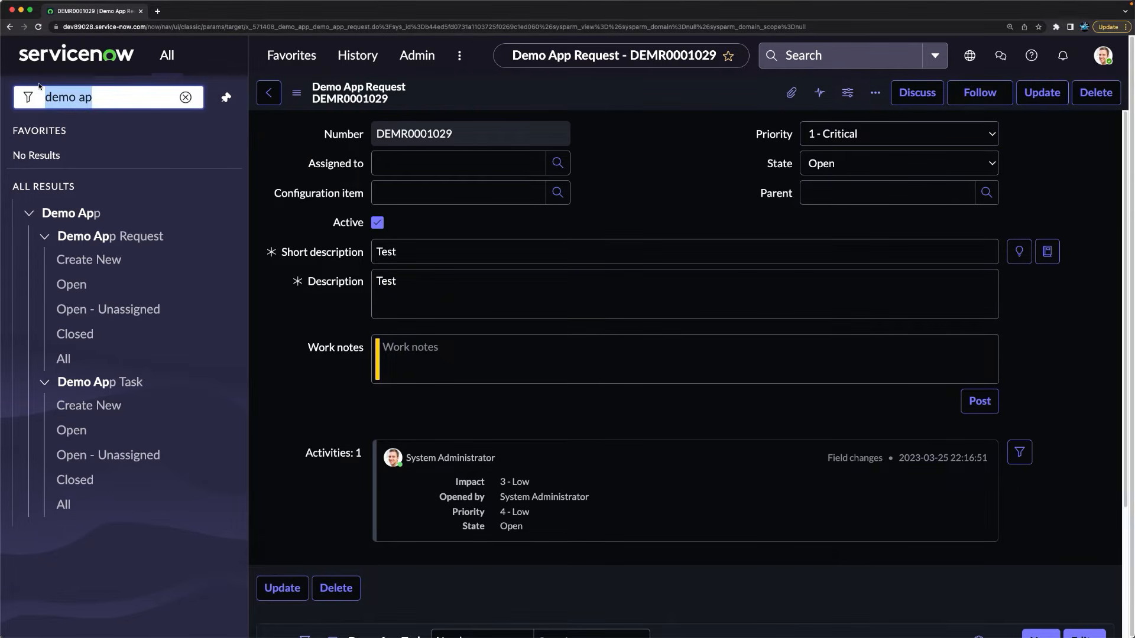
text(auut)
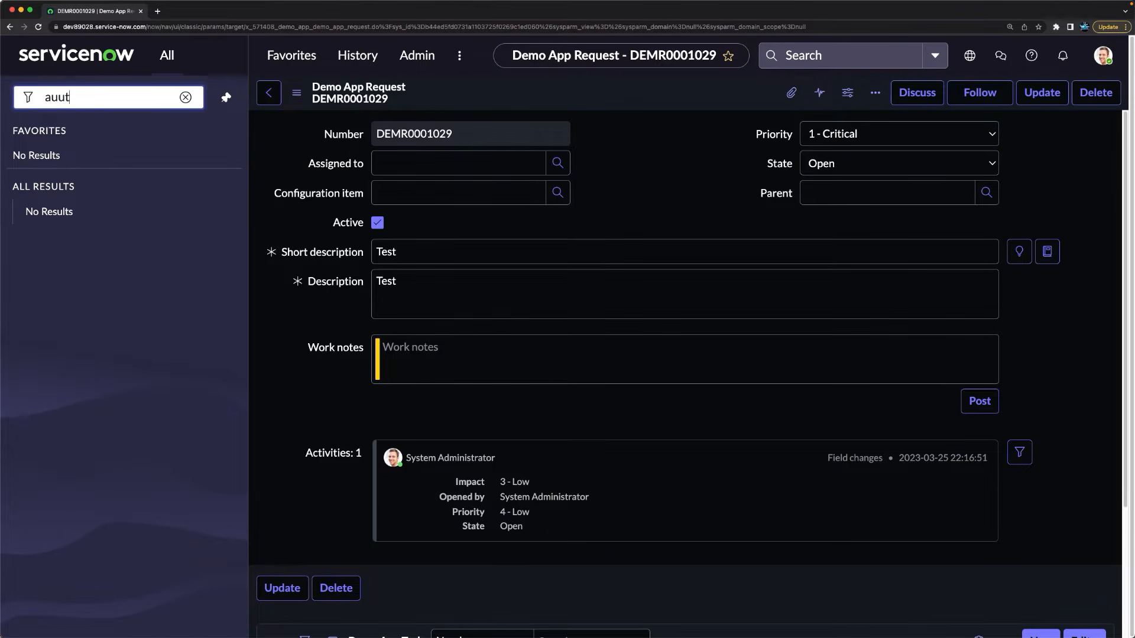
key(BackSpace)
key(BackSpace)
text(tom)
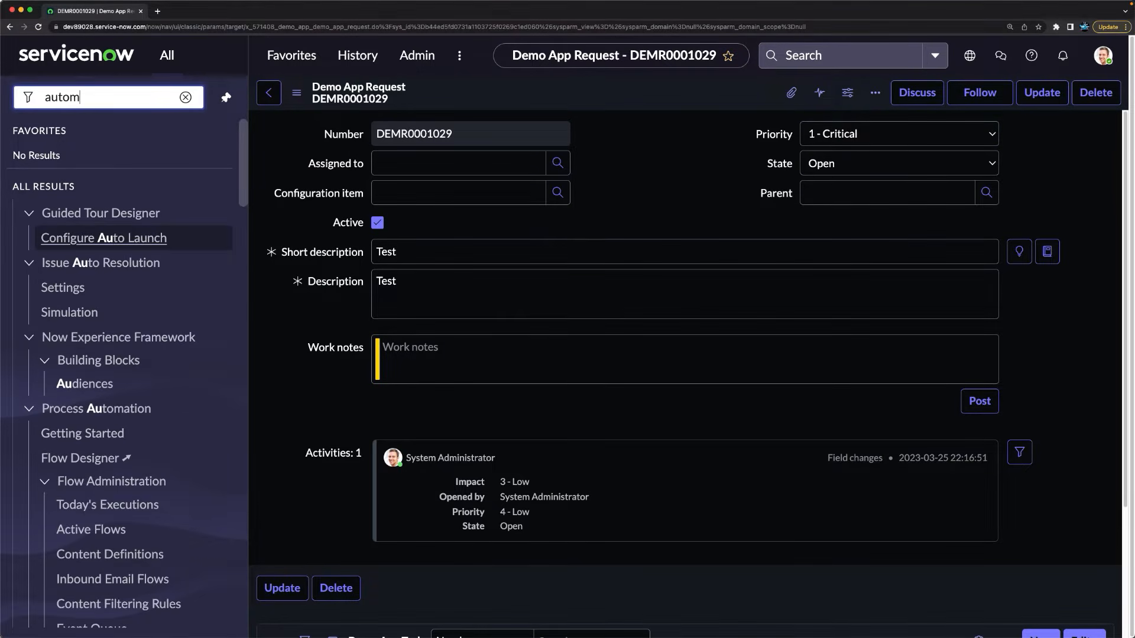
text(ated t)
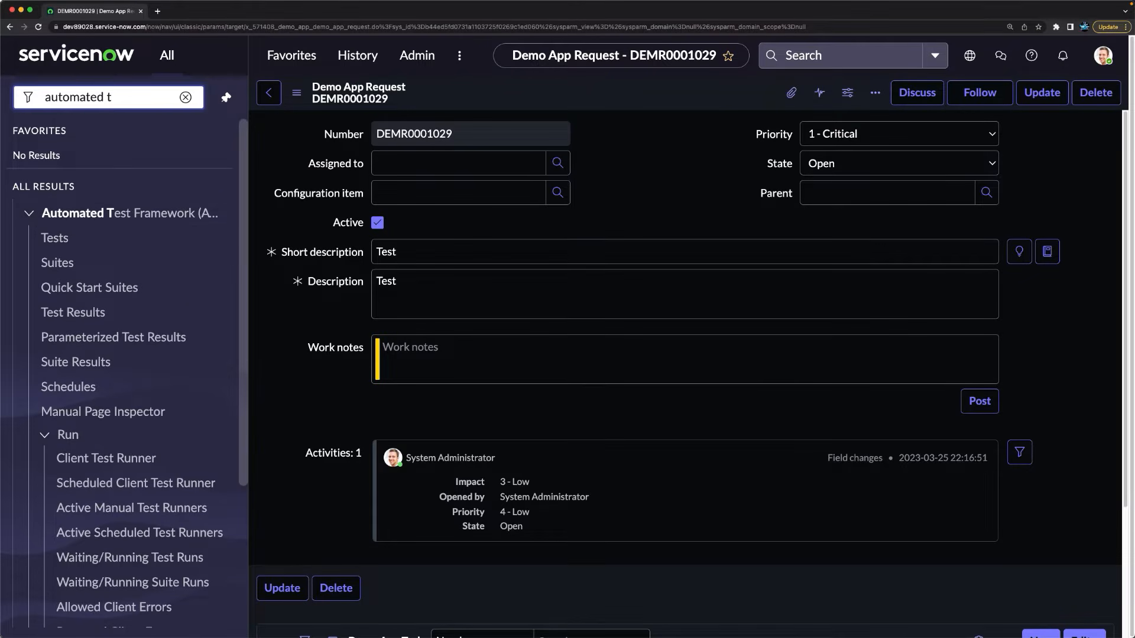
click(60, 213)
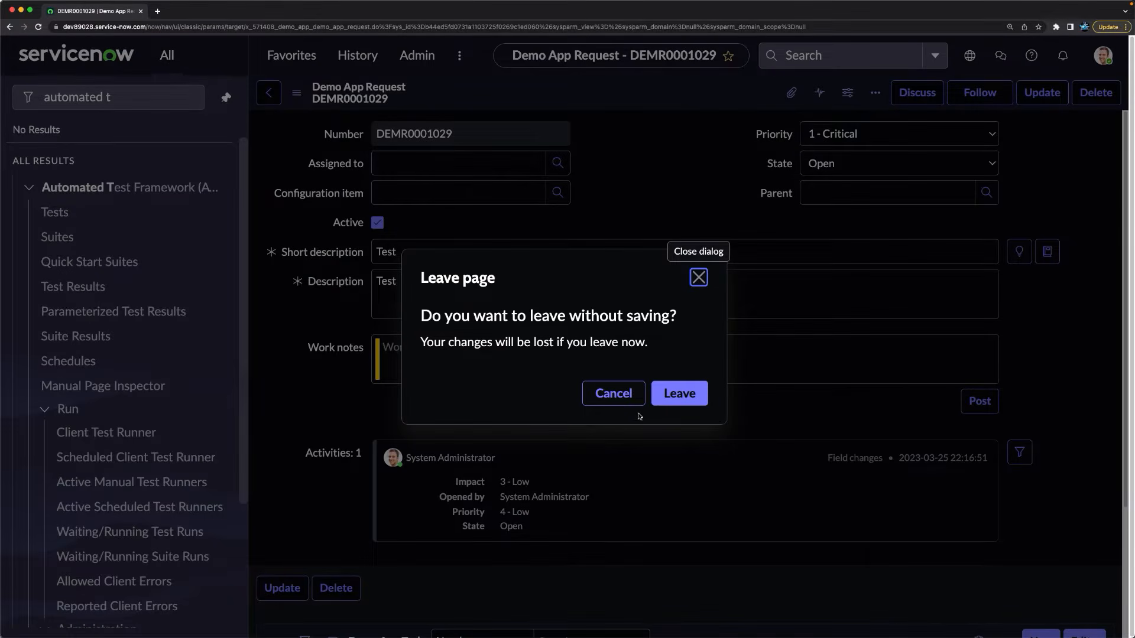
click(676, 393)
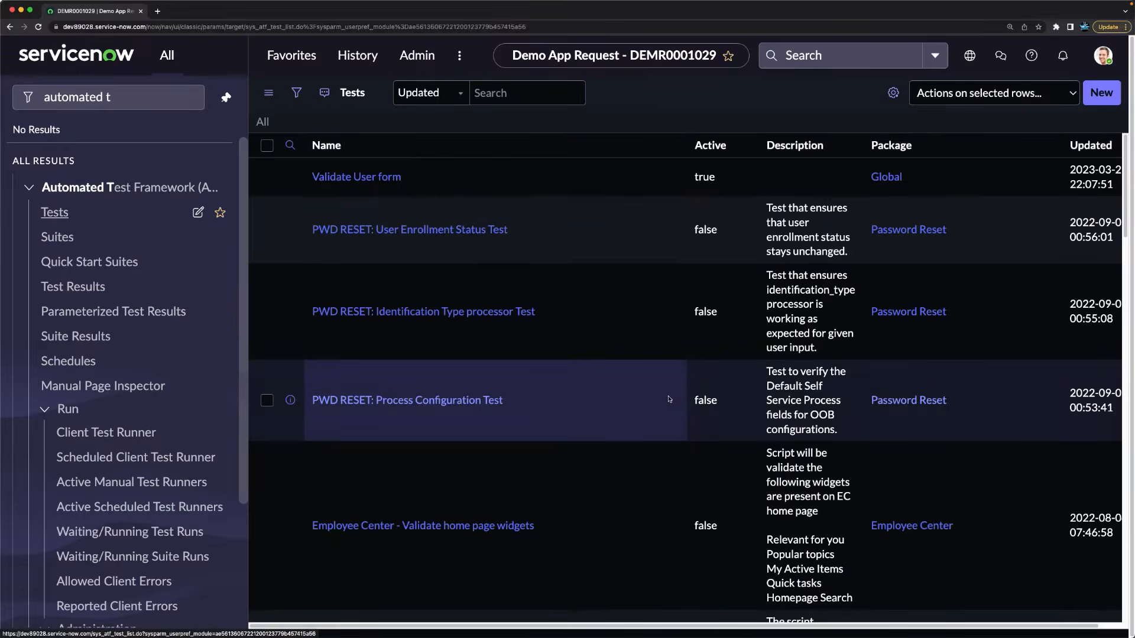
click(344, 212)
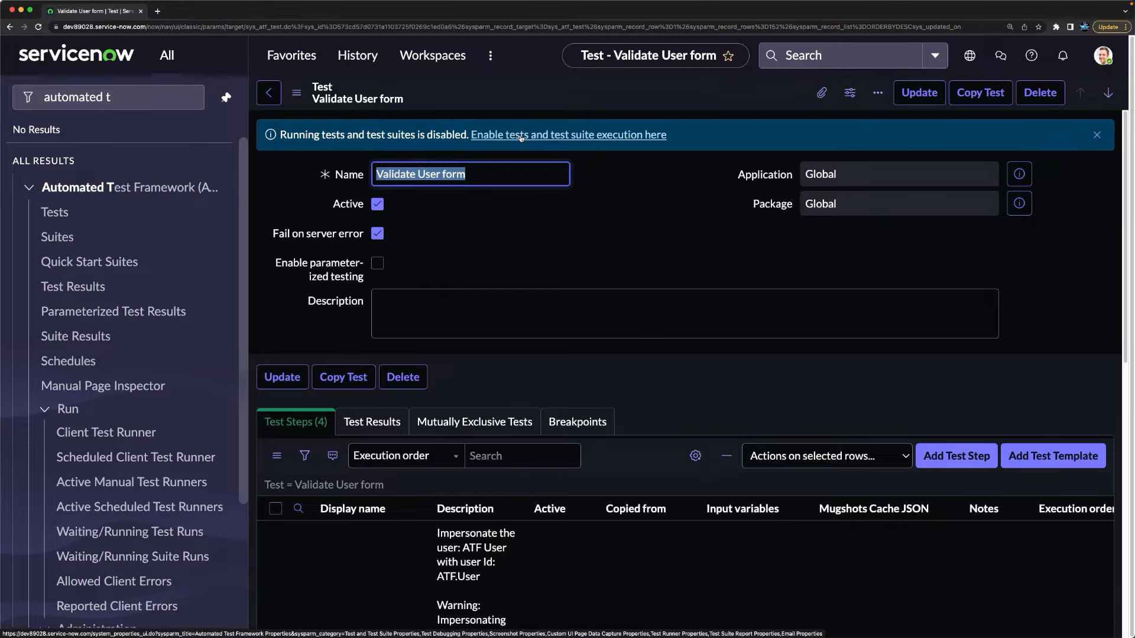
Step: Open the Automated Test Framework properties from the notice about disabled test execution
click(282, 134)
drag(282, 134, 466, 134)
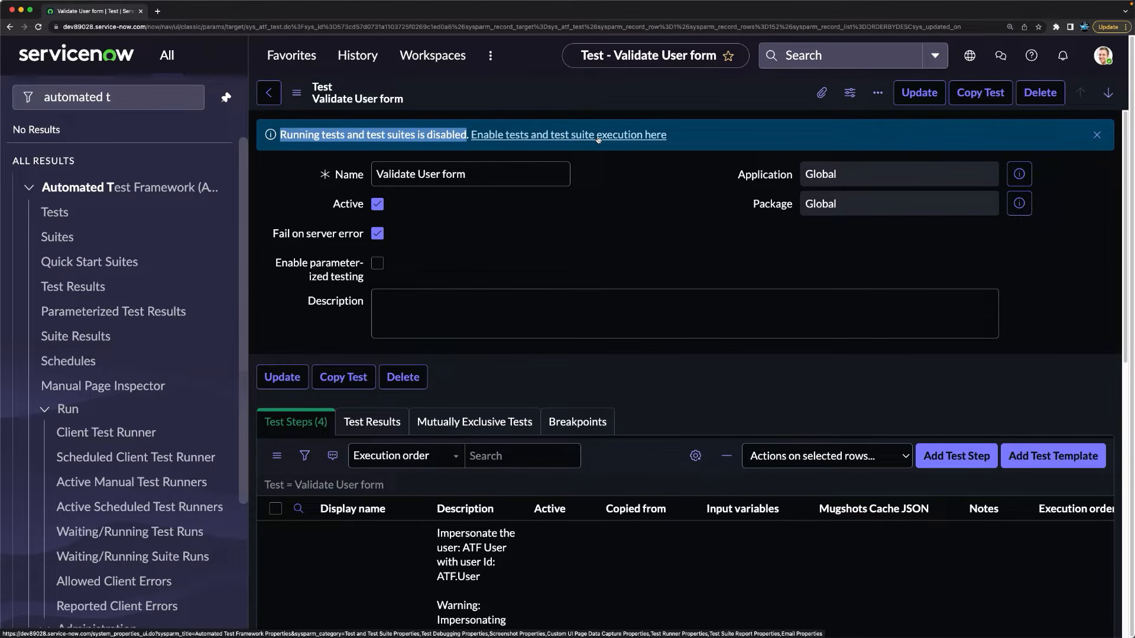
click(548, 137)
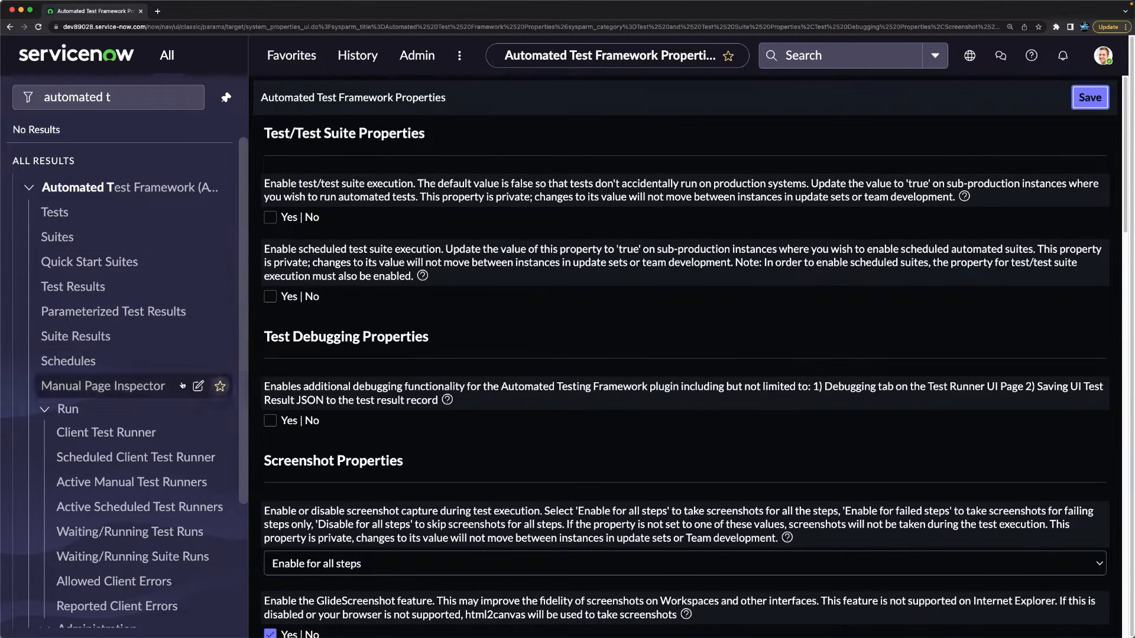
scroll(141, 363, down, 3)
scroll(140, 363, down, 1)
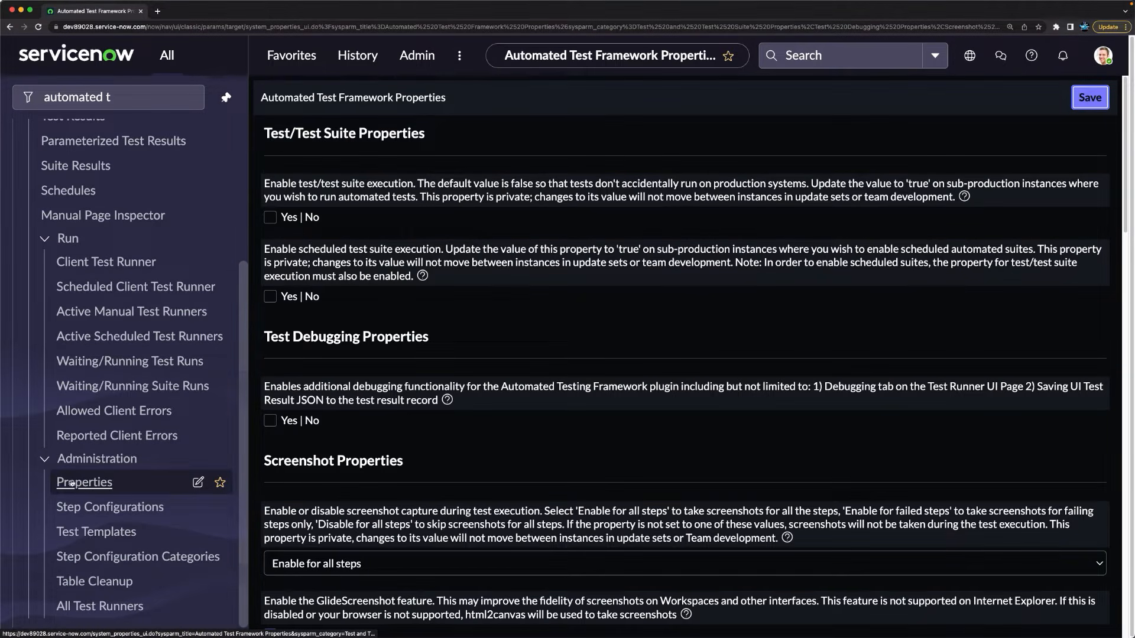
click(96, 486)
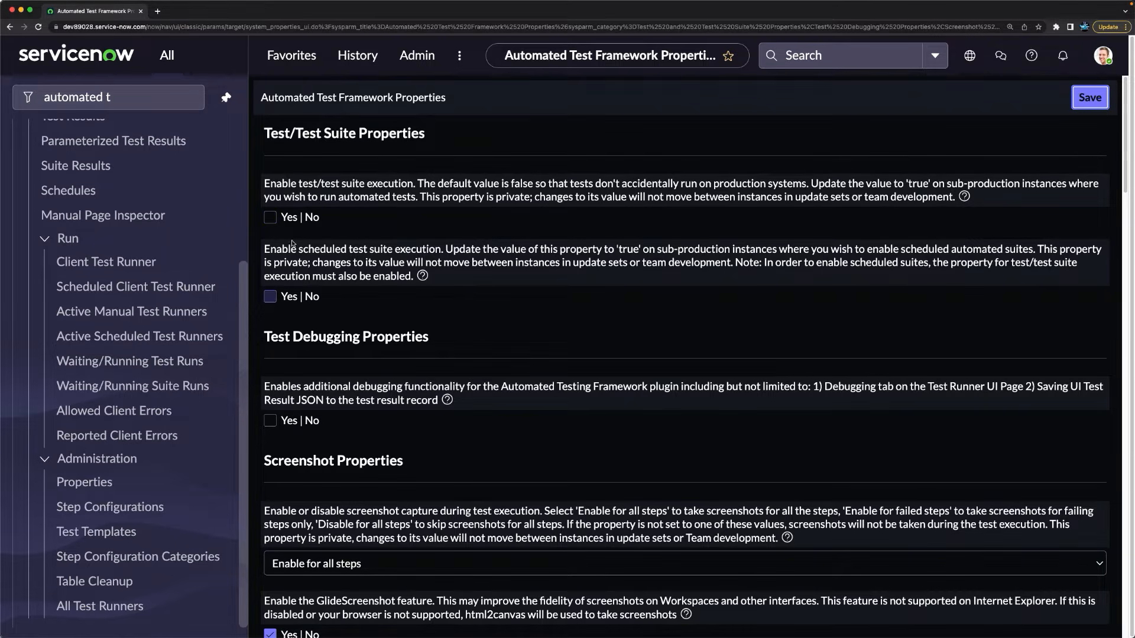
Step: Enable test/test suite execution and scheduled test suite execution, and save the properties
click(272, 221)
click(270, 297)
click(1089, 101)
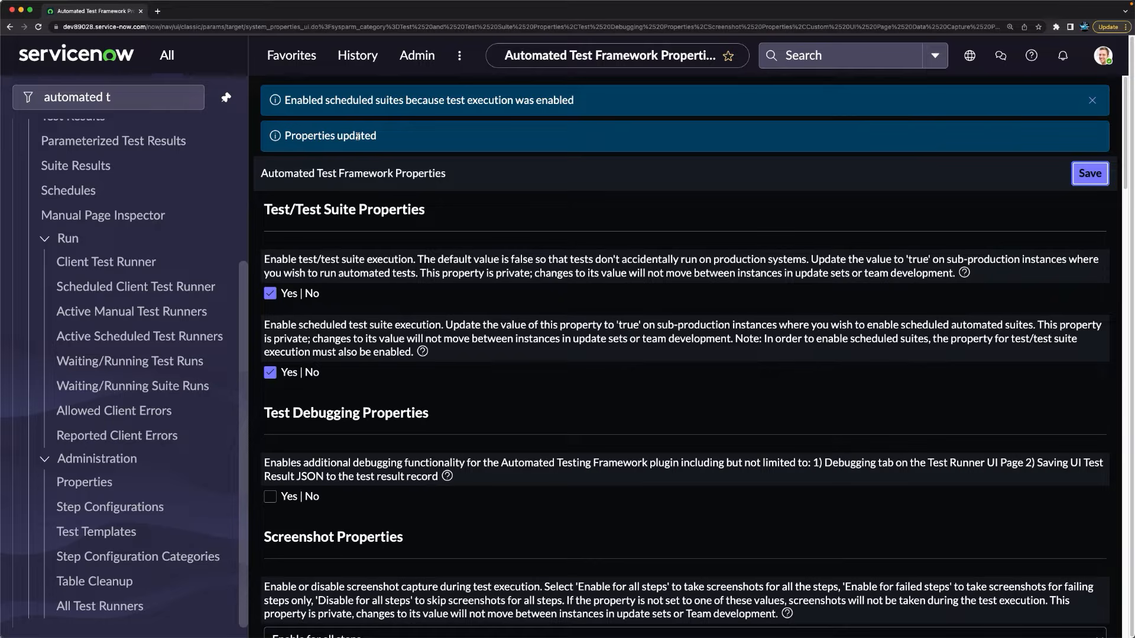
click(357, 137)
Step: Reopen the Validate User form test from the Tests list and run it in a new test runner
scroll(96, 414, up, 5)
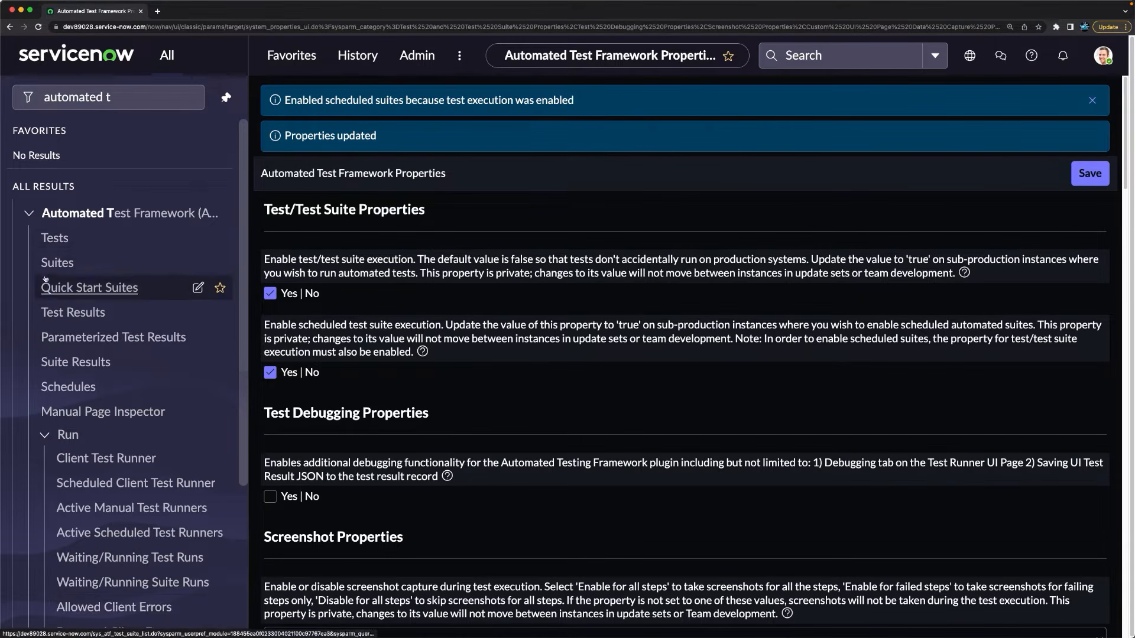
click(52, 241)
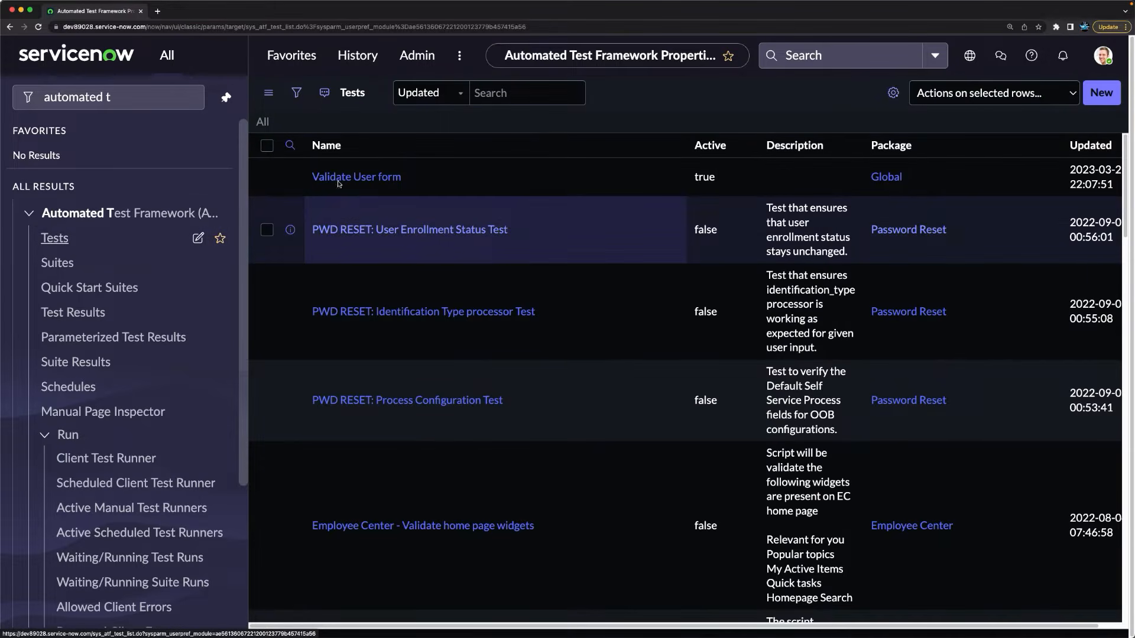
click(358, 209)
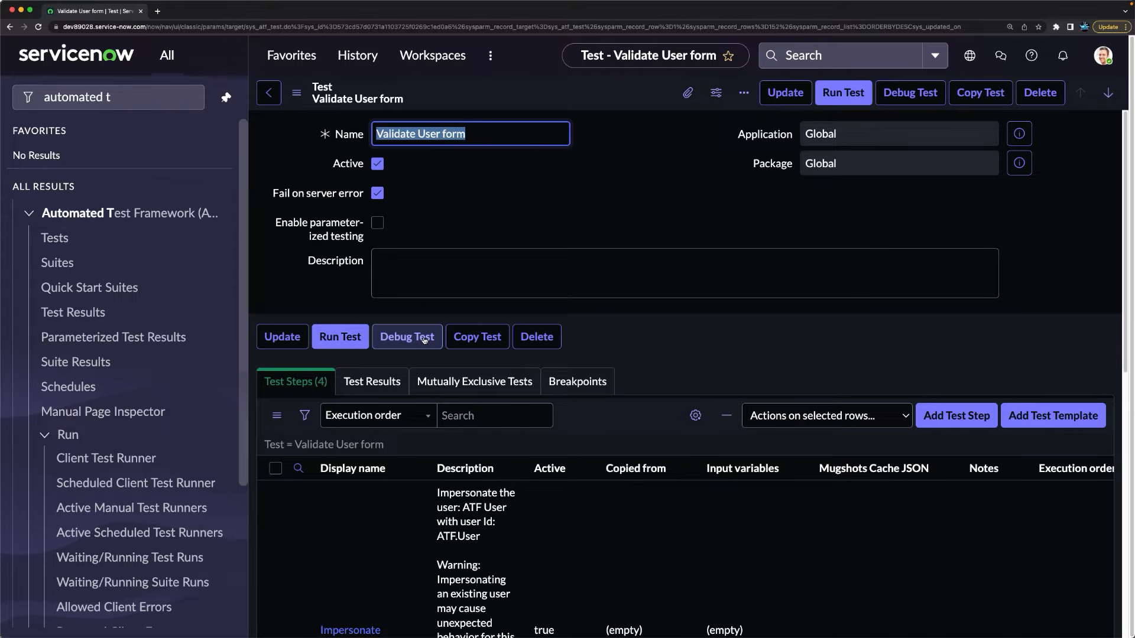
click(341, 337)
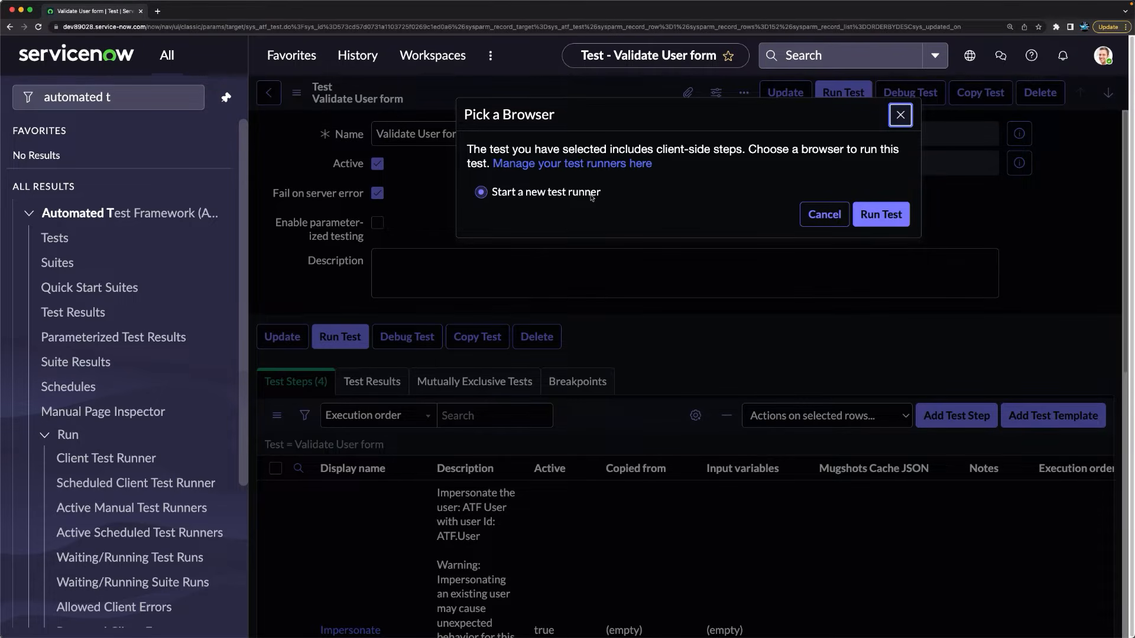
click(881, 215)
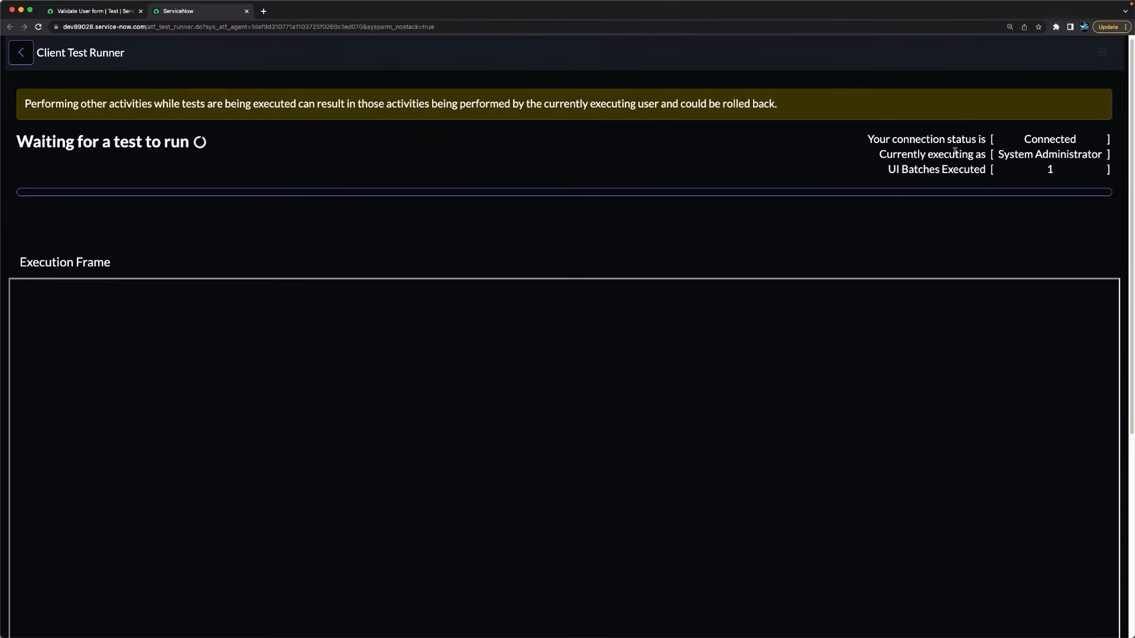
Step: Check the client test runner's status and the test run's progress results, and close both the runner and the results
drag(871, 138, 982, 140)
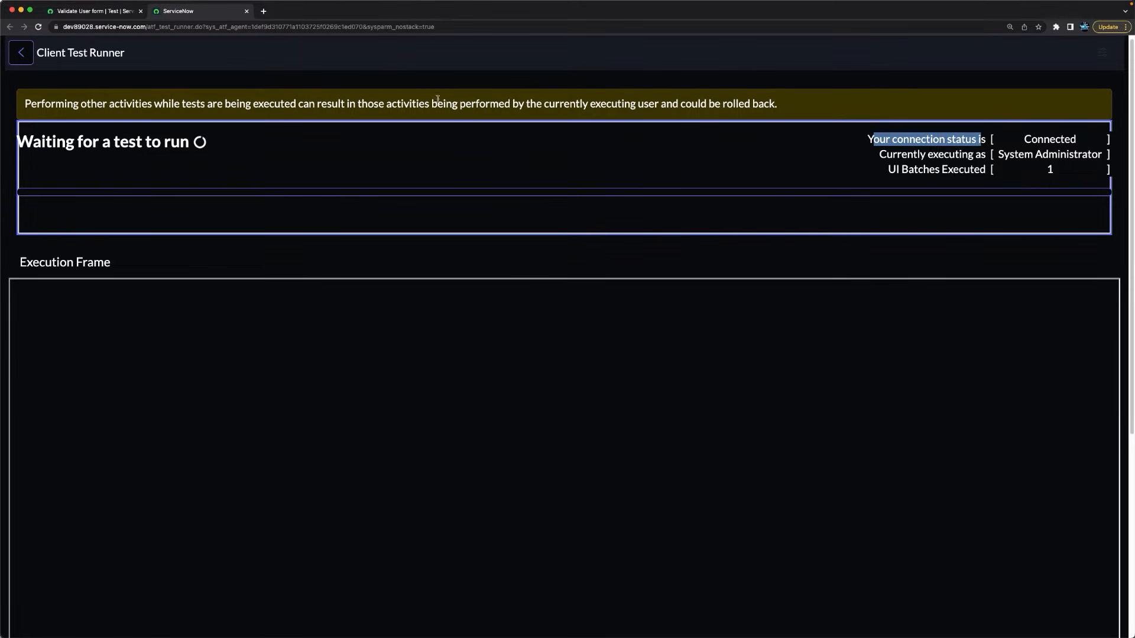
drag(17, 141, 211, 148)
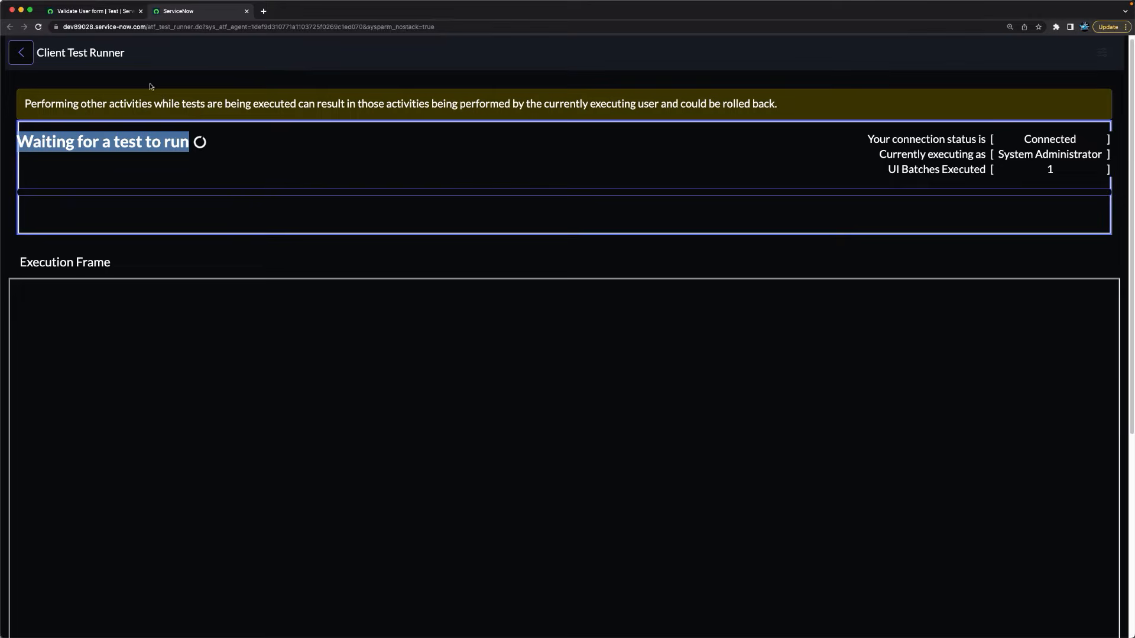
click(87, 16)
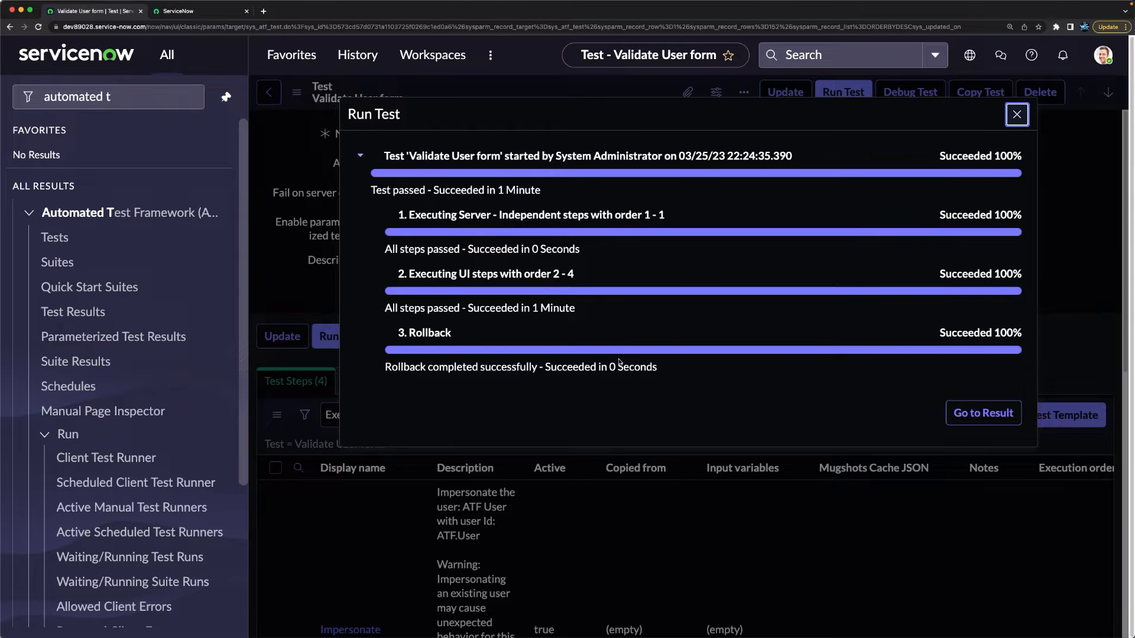
click(192, 18)
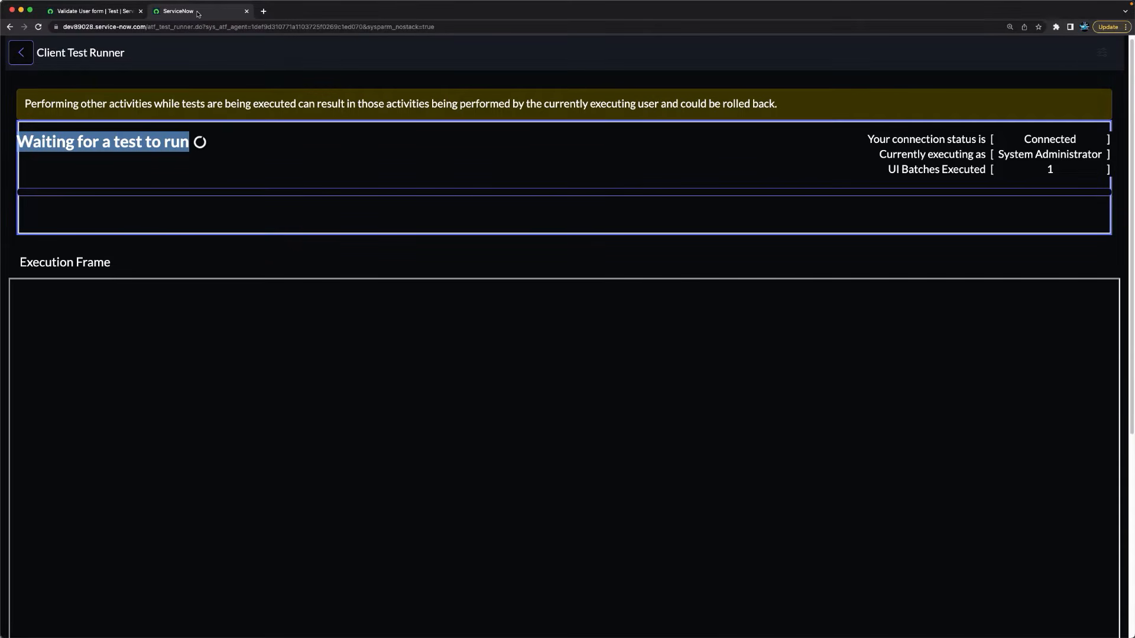
click(247, 11)
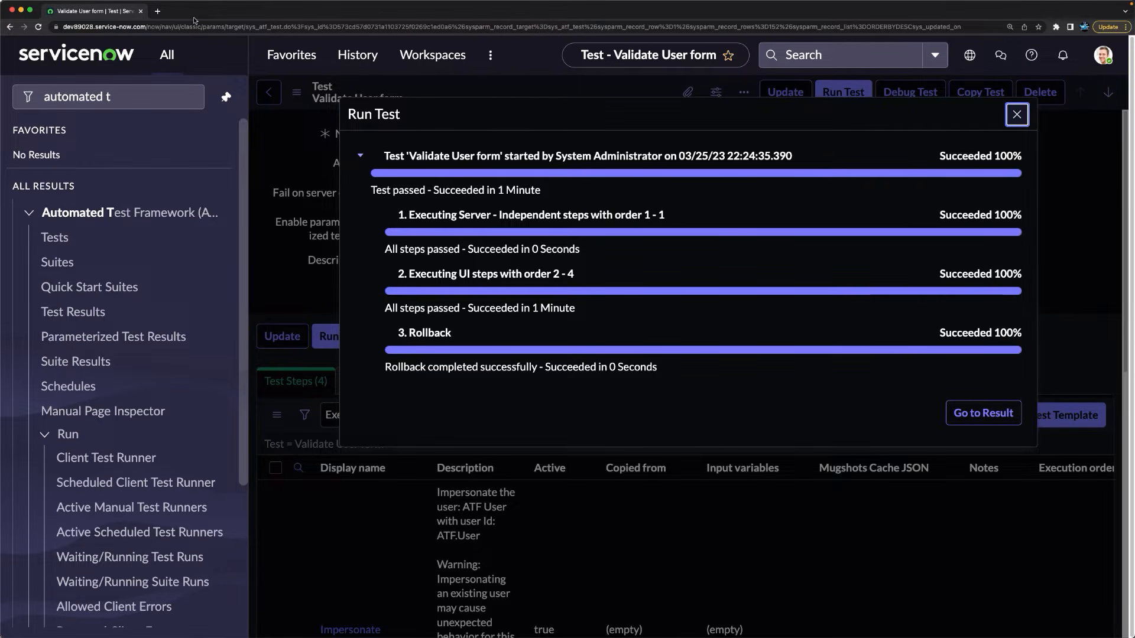
click(648, 112)
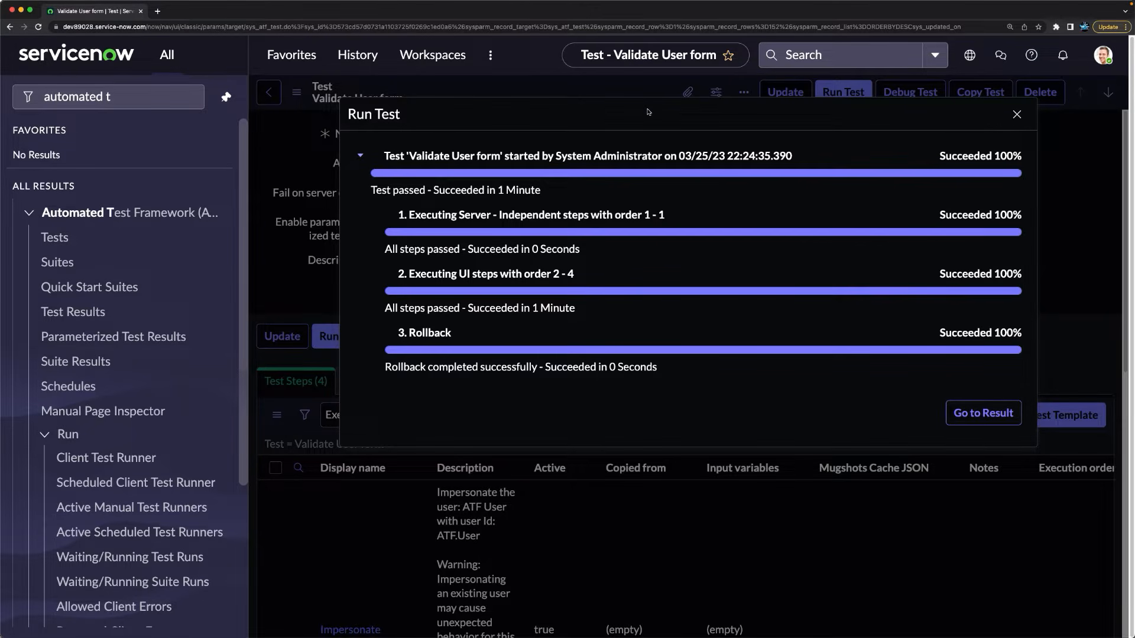
click(1016, 114)
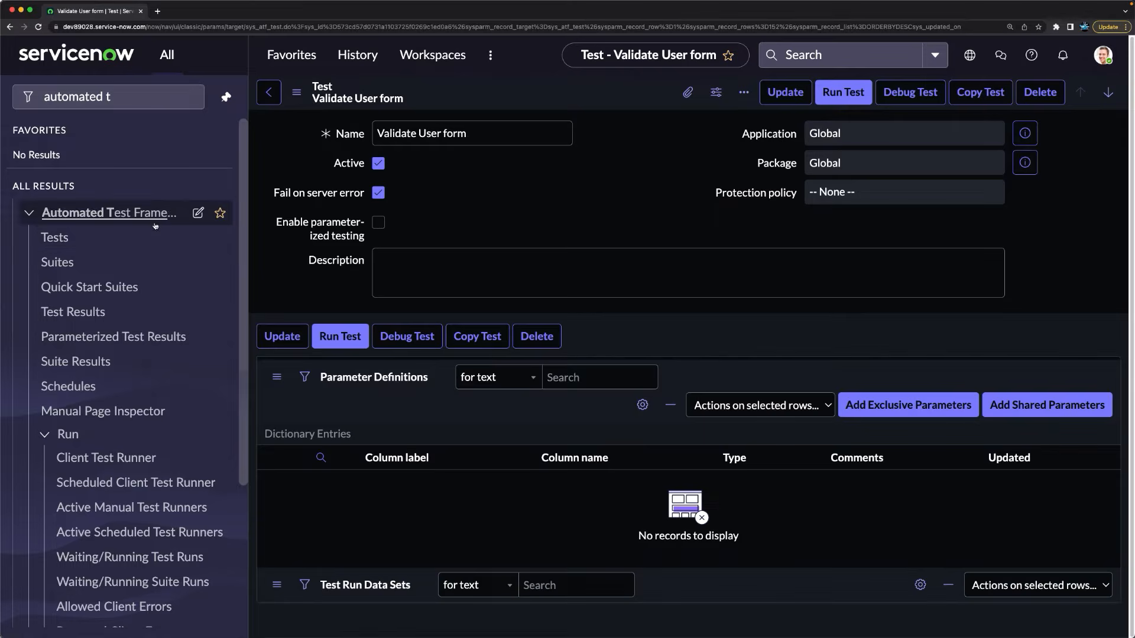
Step: Open the list of all test runners and examine each runner's browser, status and status reason
scroll(123, 295, down, 5)
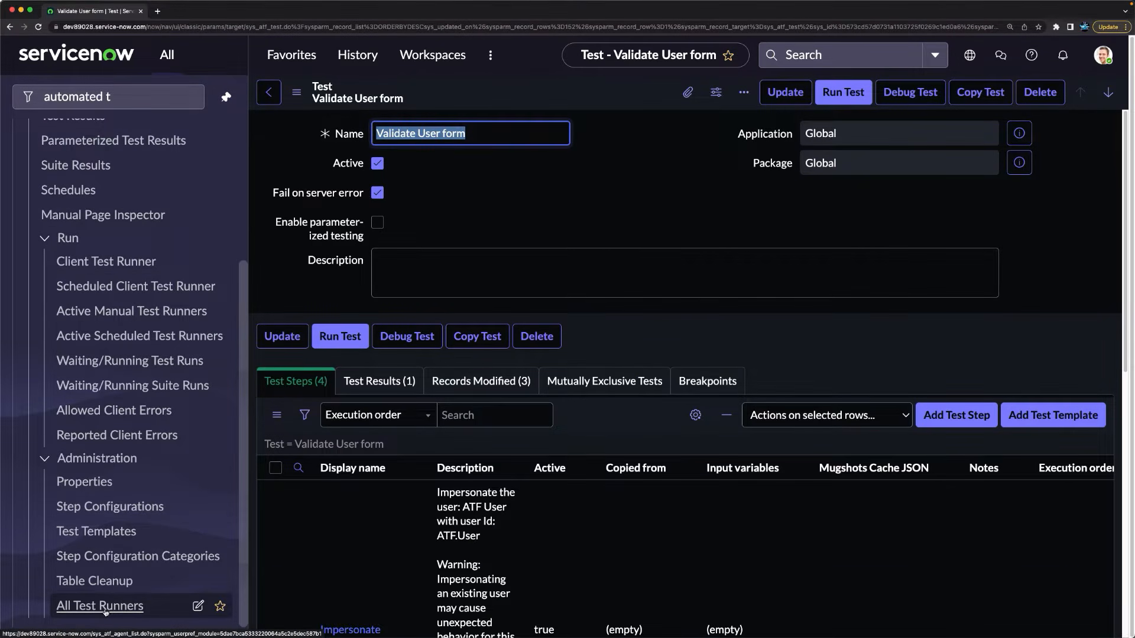
scroll(97, 355, up, 3)
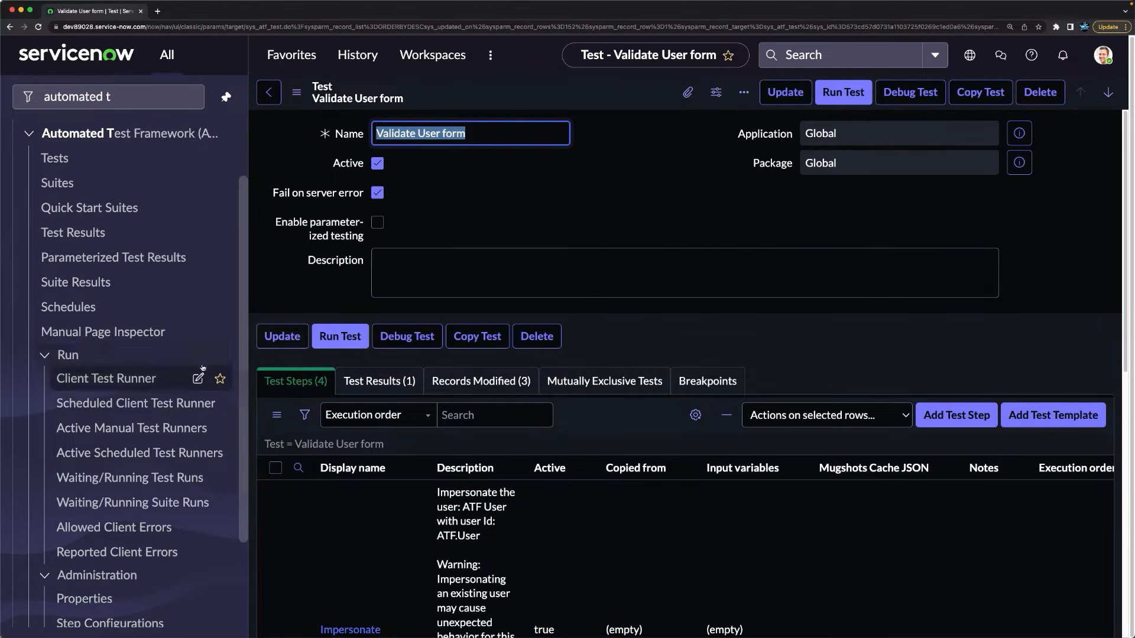
scroll(92, 493, down, 4)
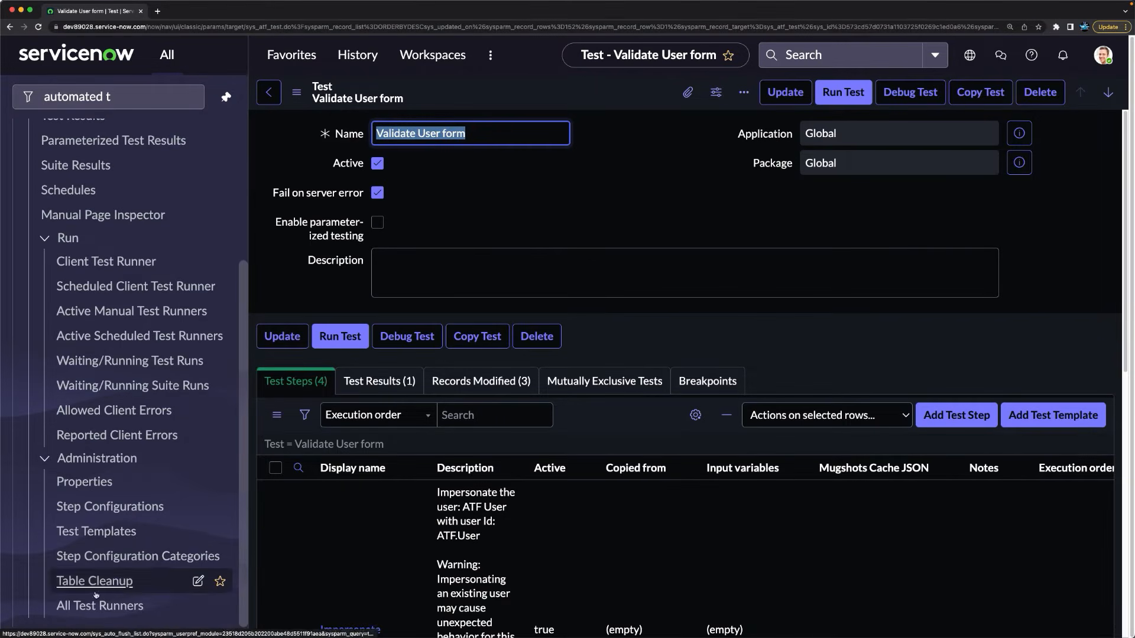
click(99, 607)
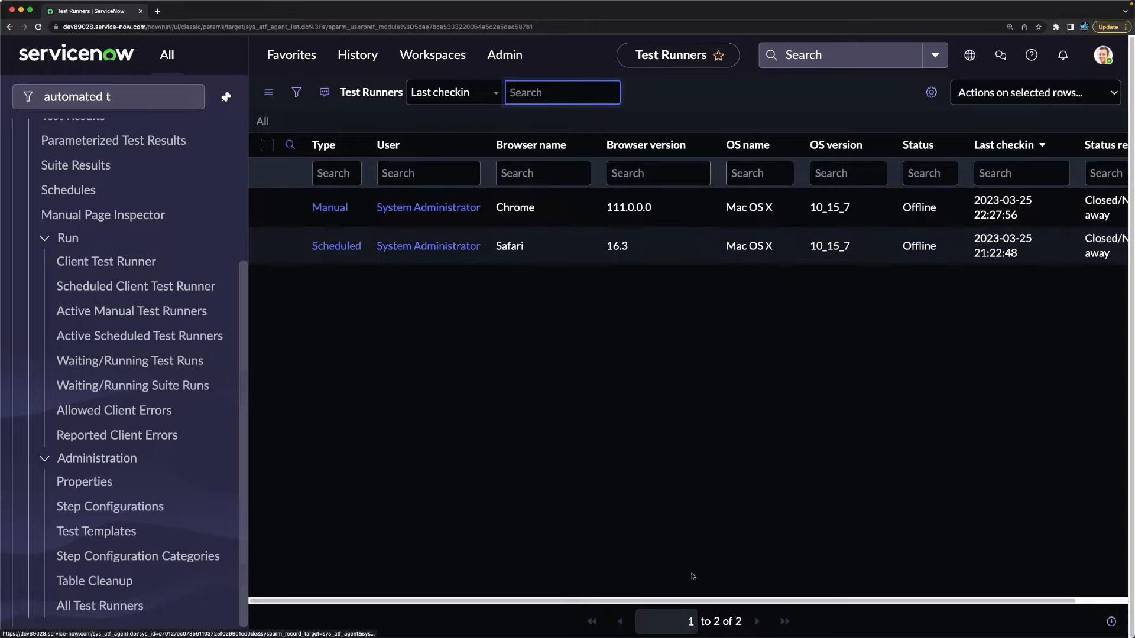
drag(582, 601, 637, 601)
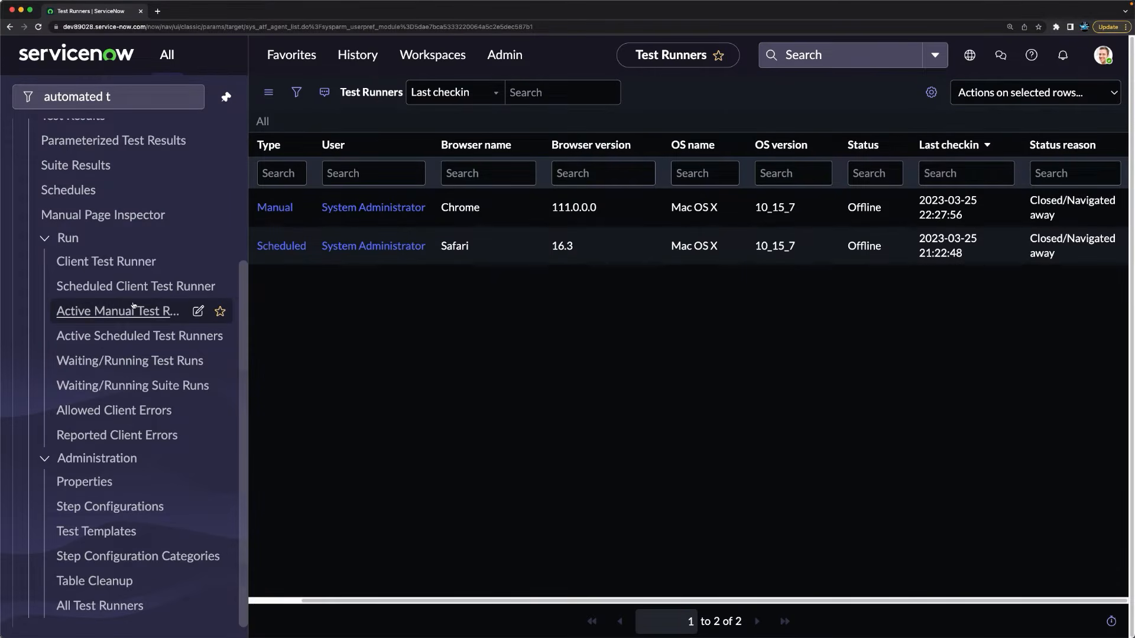
Step: Create a new test named "New Test for Demo App" and save it without leaving the form
scroll(233, 298, up, 4)
click(55, 238)
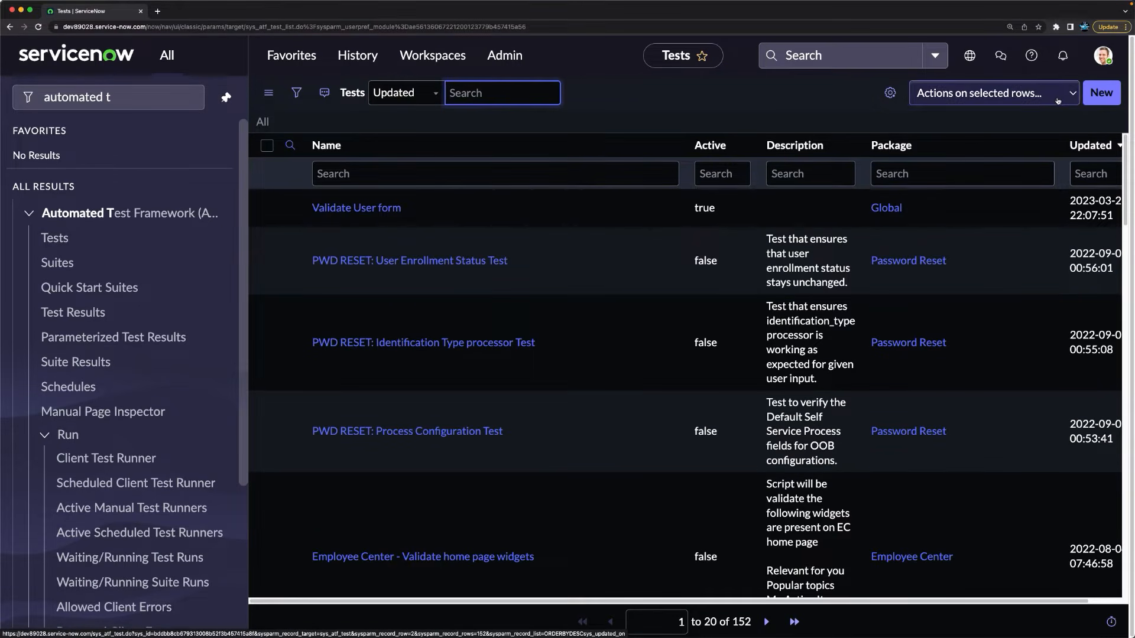
click(1100, 98)
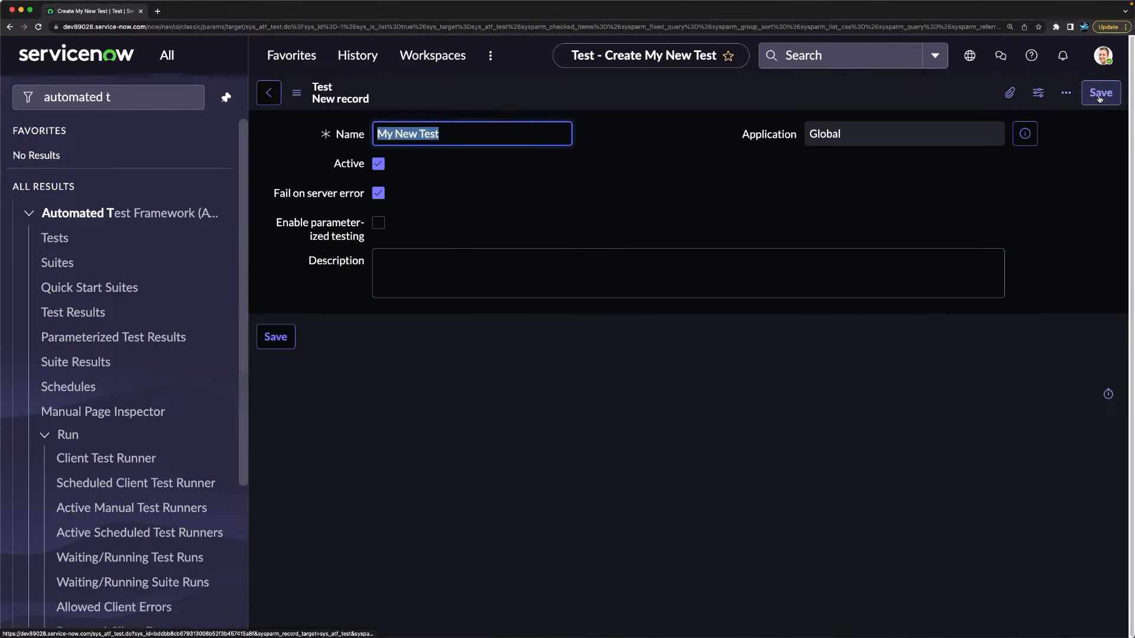
click(478, 134)
drag(420, 126, 249, 113)
text(New Test)
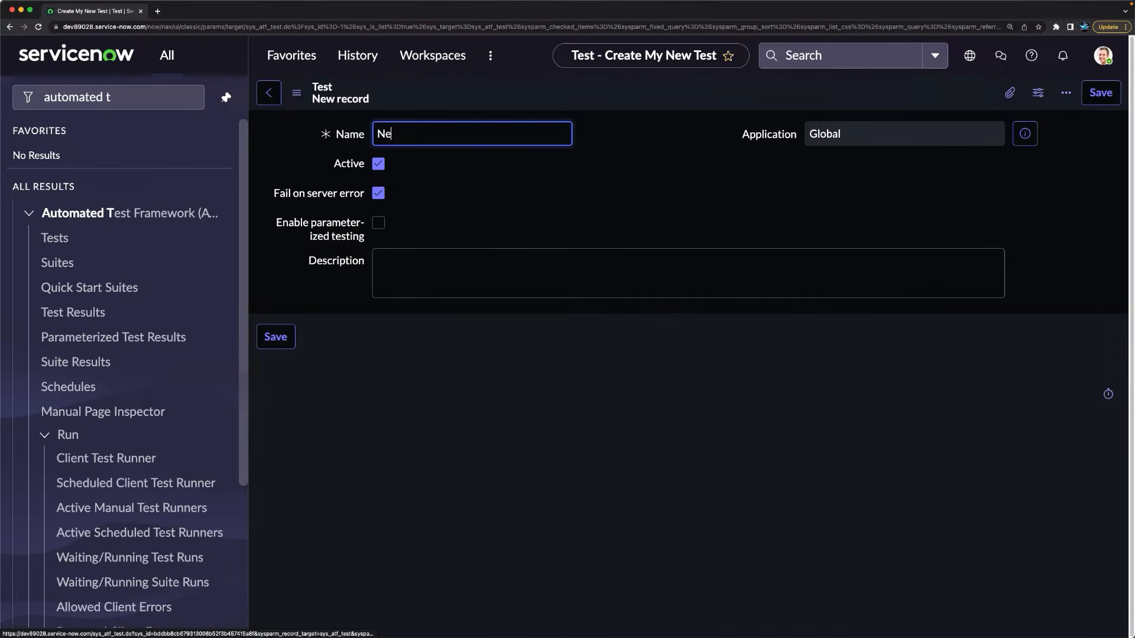
text( for Demo App)
click(677, 196)
right_click(631, 92)
click(672, 104)
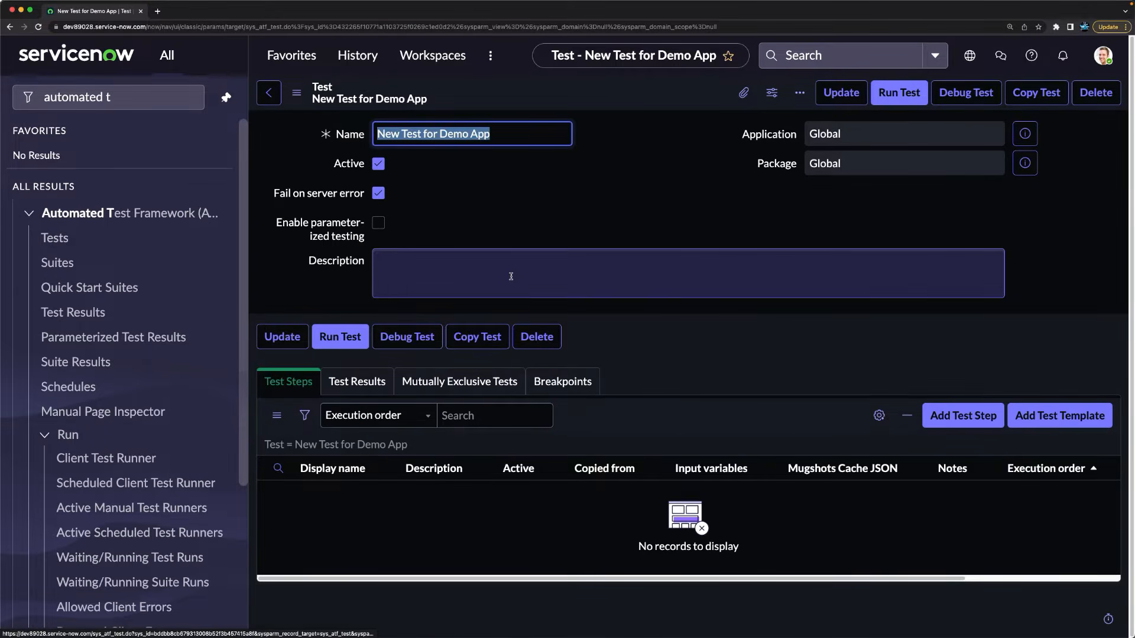
Step: Add an Impersonate test step with ATF User as the user, reviewing the warning about impersonating existing users, and submit it
click(958, 418)
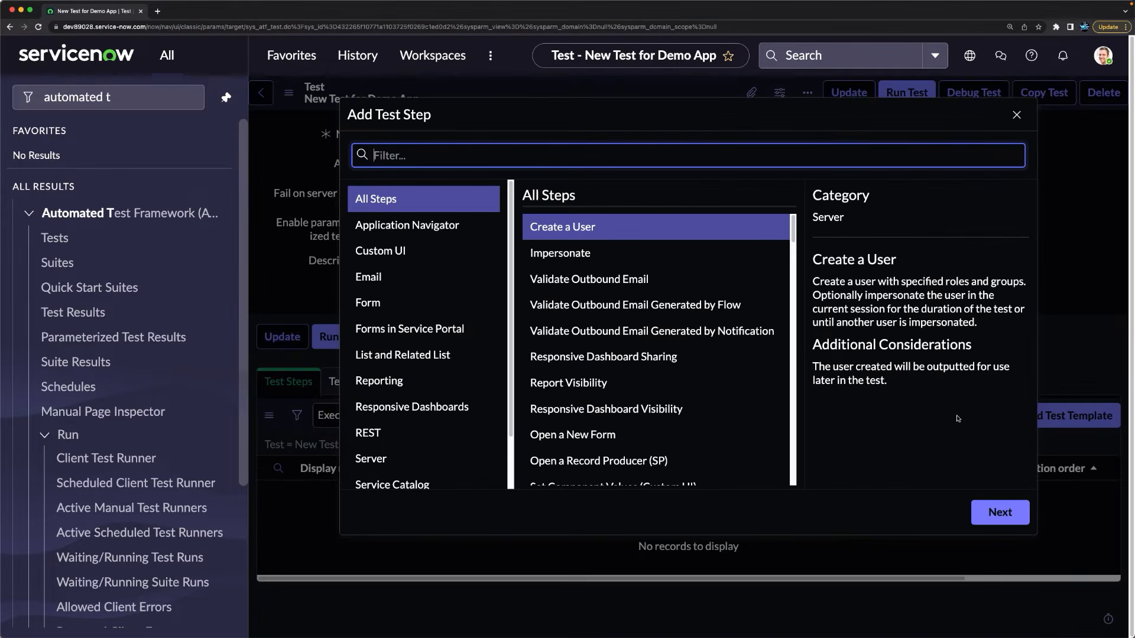
click(572, 254)
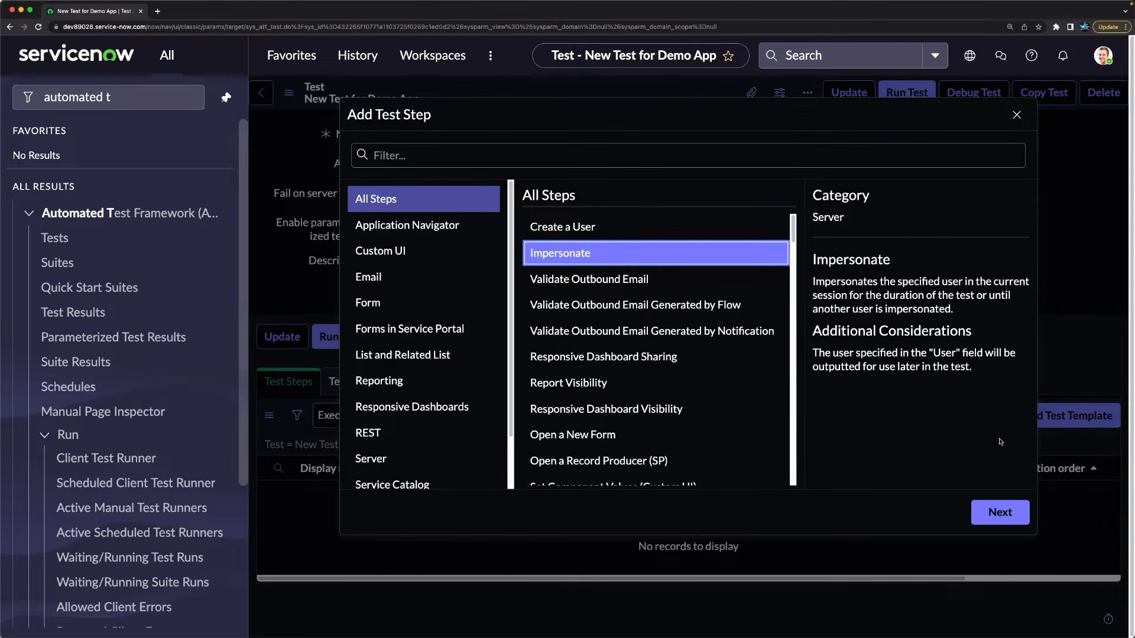
click(987, 512)
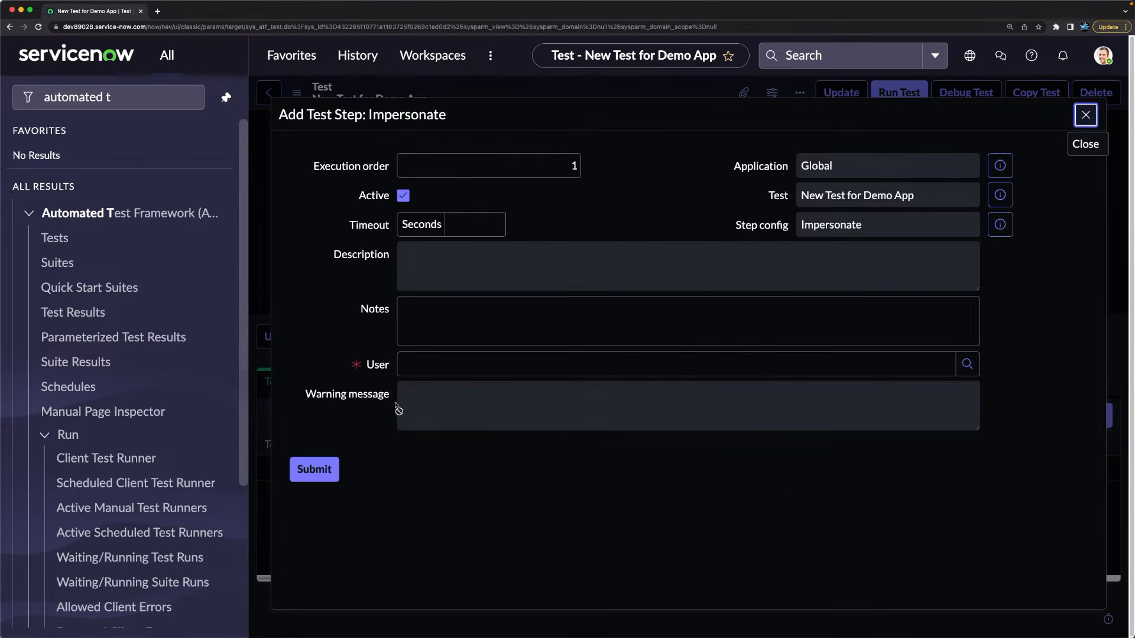
click(478, 362)
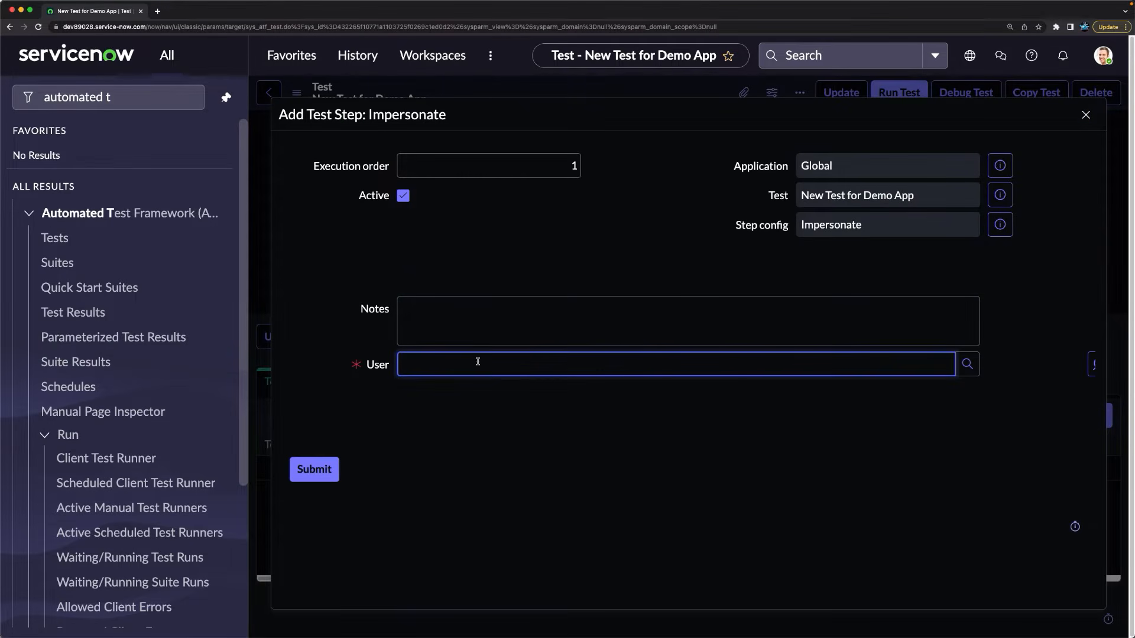
text(atf)
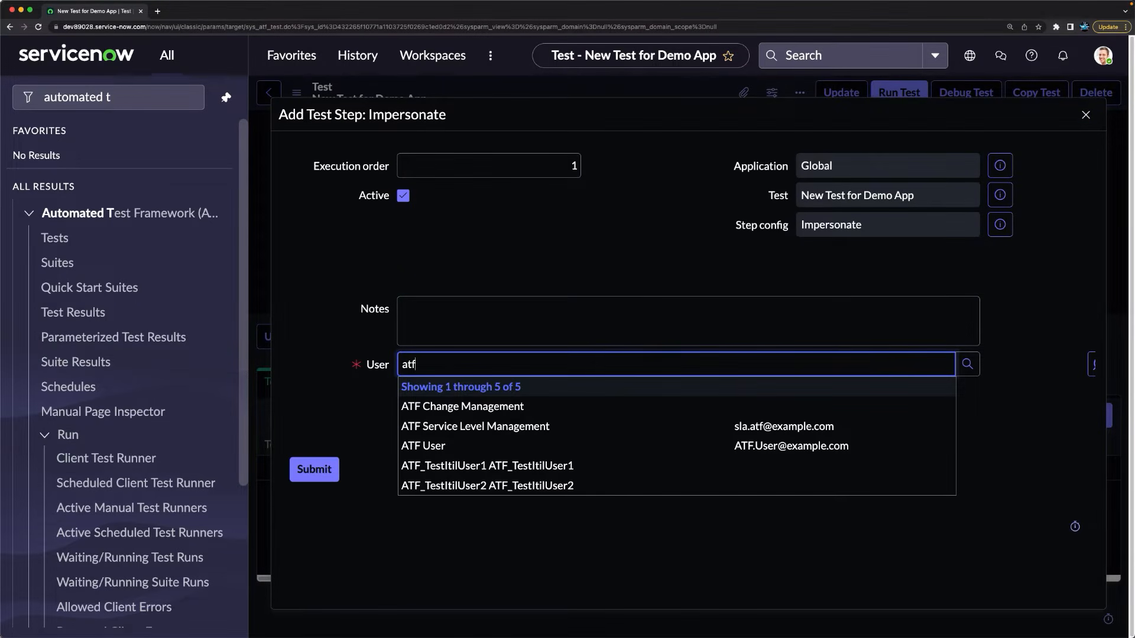
click(438, 447)
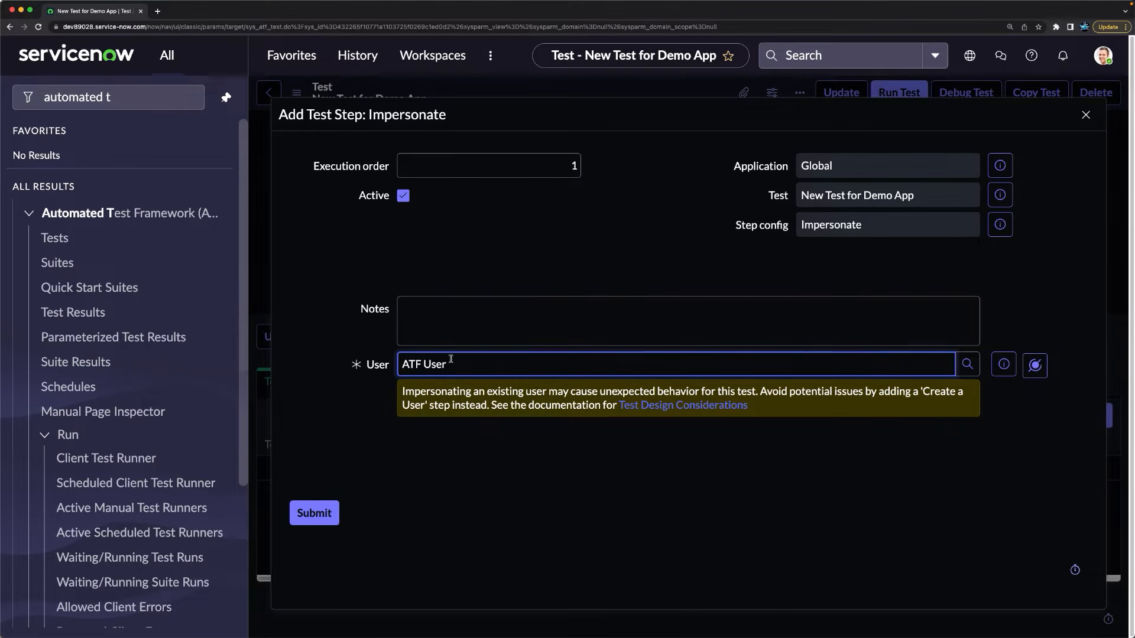
click(596, 288)
click(405, 388)
drag(405, 389, 732, 408)
click(535, 459)
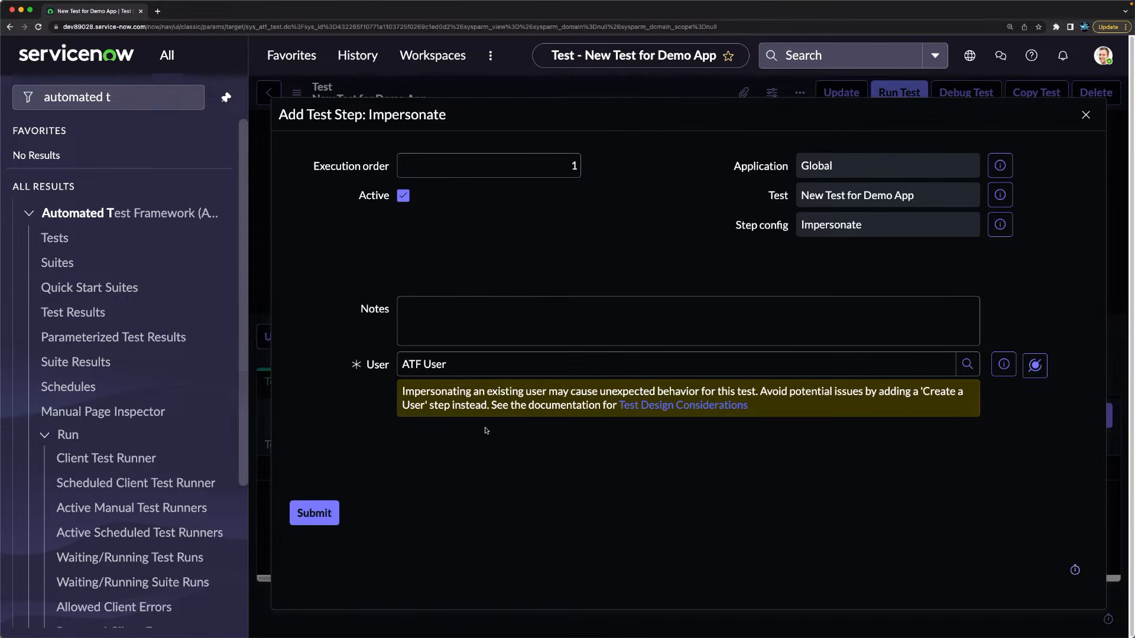
click(464, 315)
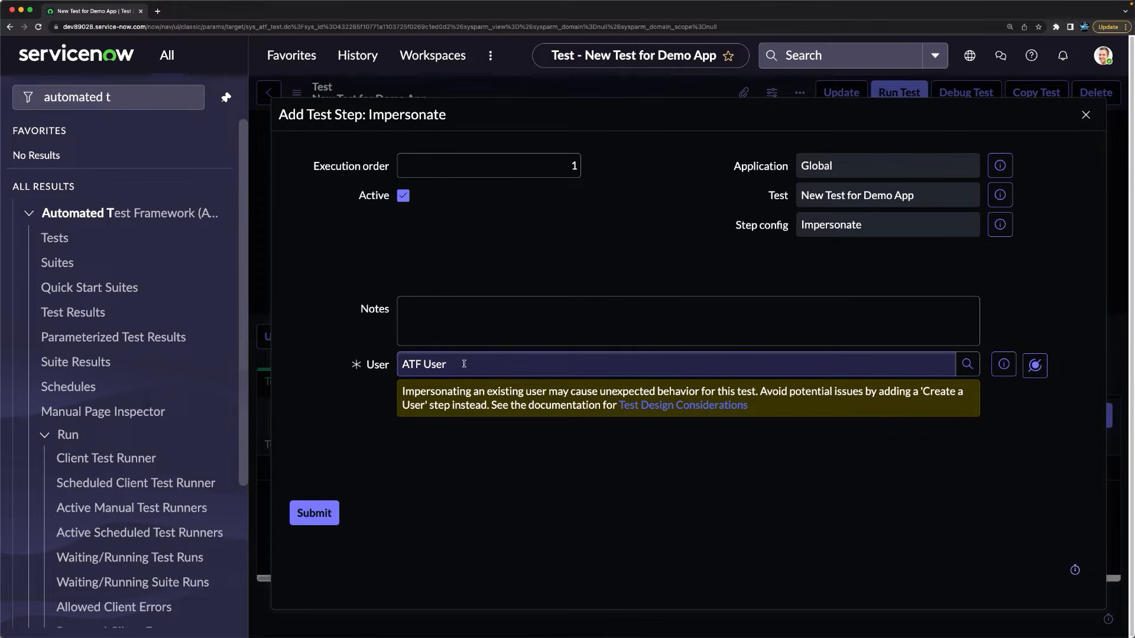
click(313, 518)
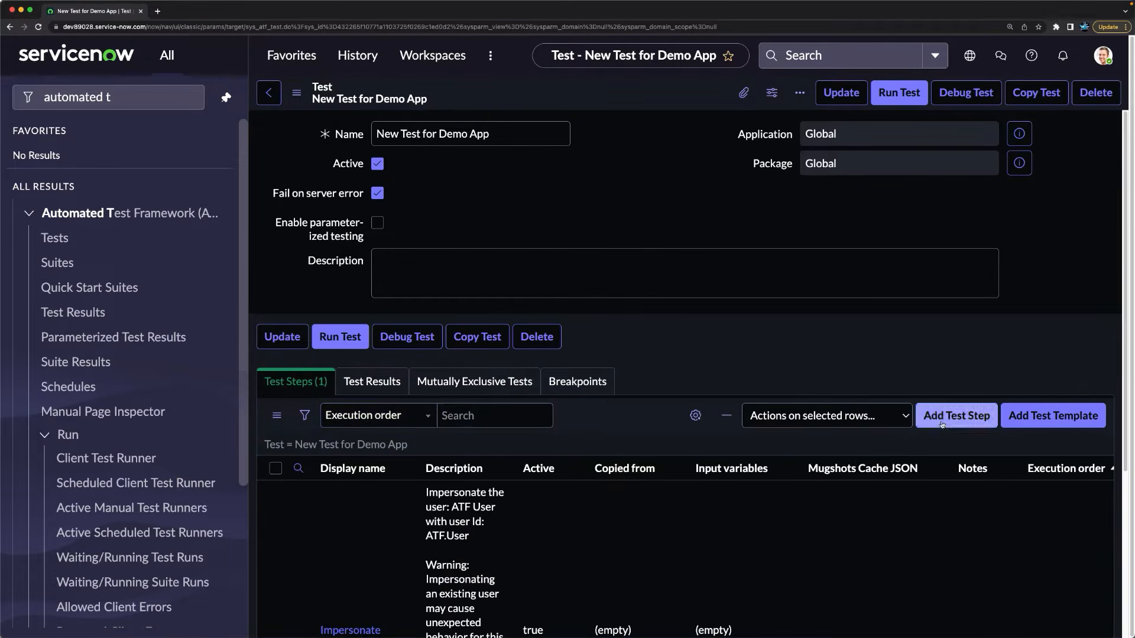
Step: Start a new Form test step of type Open a New Form, inserted after the Impersonate step
click(945, 421)
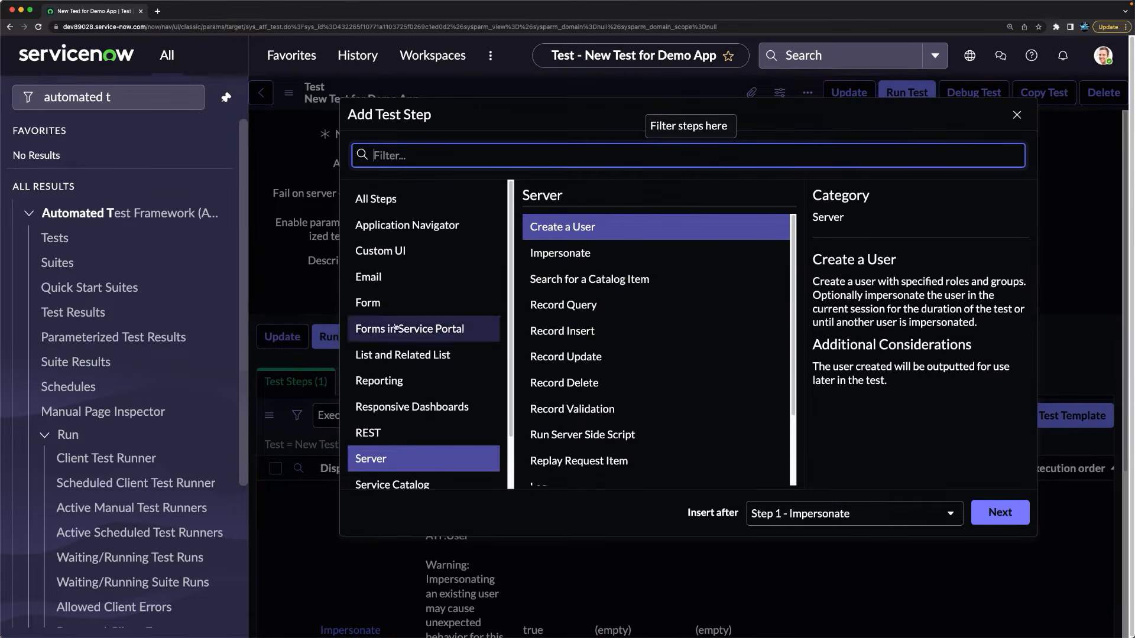
scroll(413, 329, down, 1)
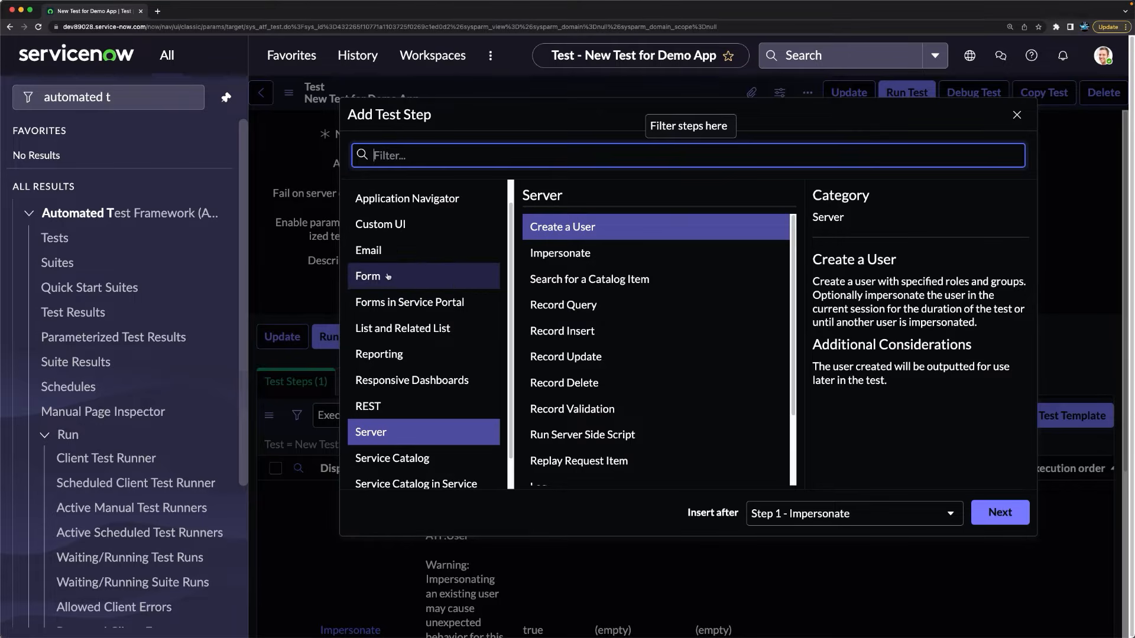
click(418, 277)
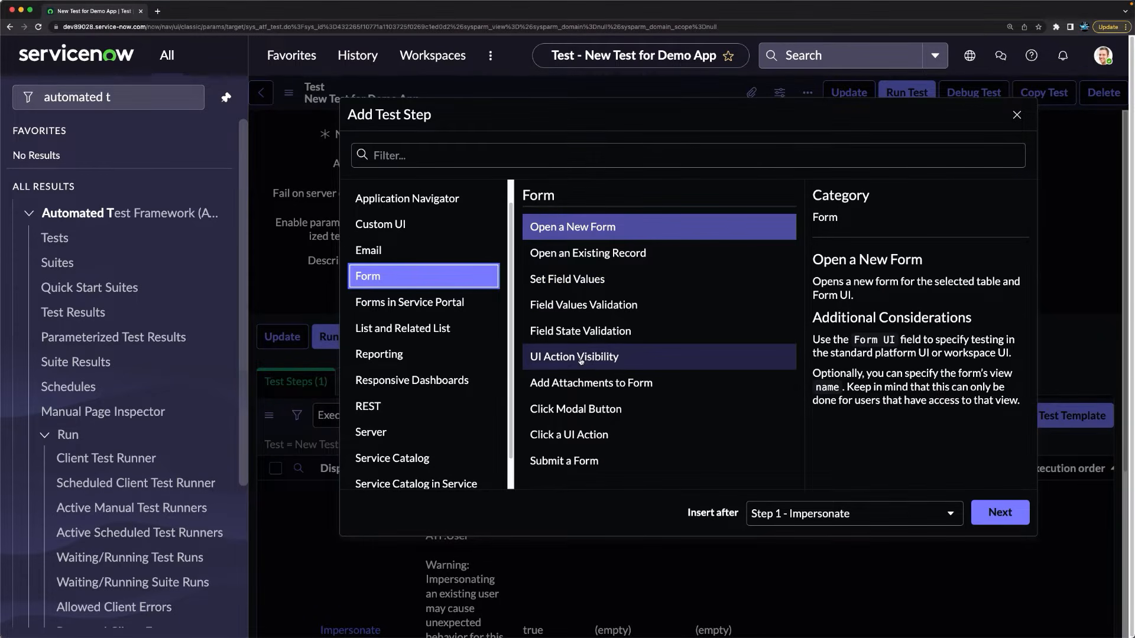
click(591, 253)
click(592, 230)
click(995, 514)
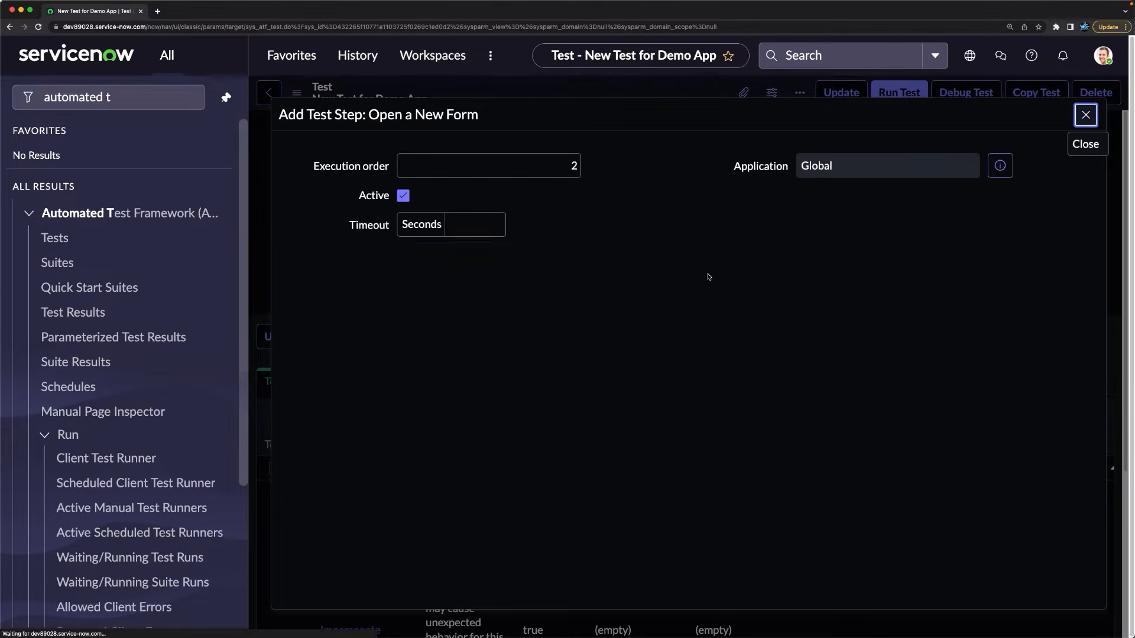
click(458, 444)
click(458, 444)
click(458, 444)
key(d)
key(Return)
click(459, 444)
click(459, 444)
click(458, 444)
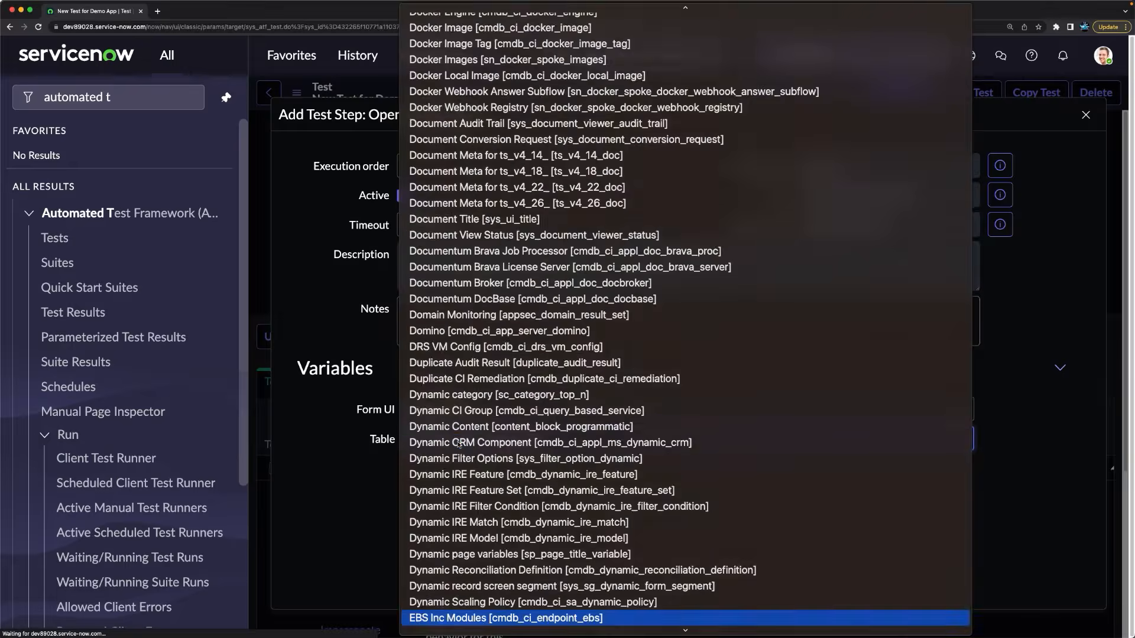
text(mo)
key(Return)
click(459, 444)
click(465, 446)
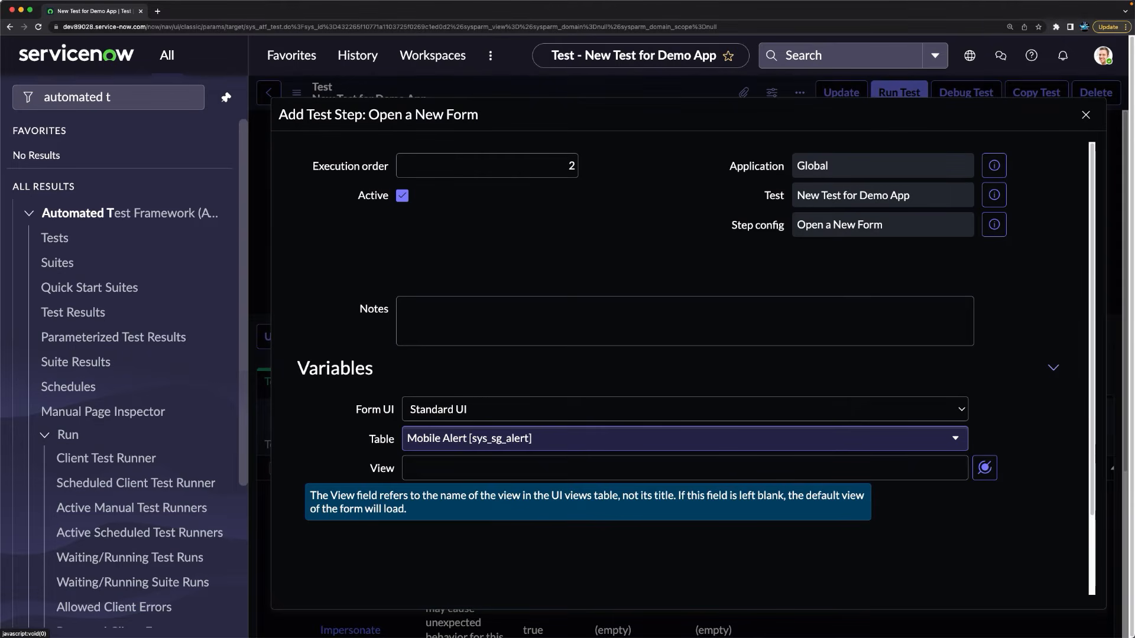
Step: Set the Open a New Form step's table to Demo App Request [x_571408_demo_app_demo_app_request] and submit the step
click(545, 443)
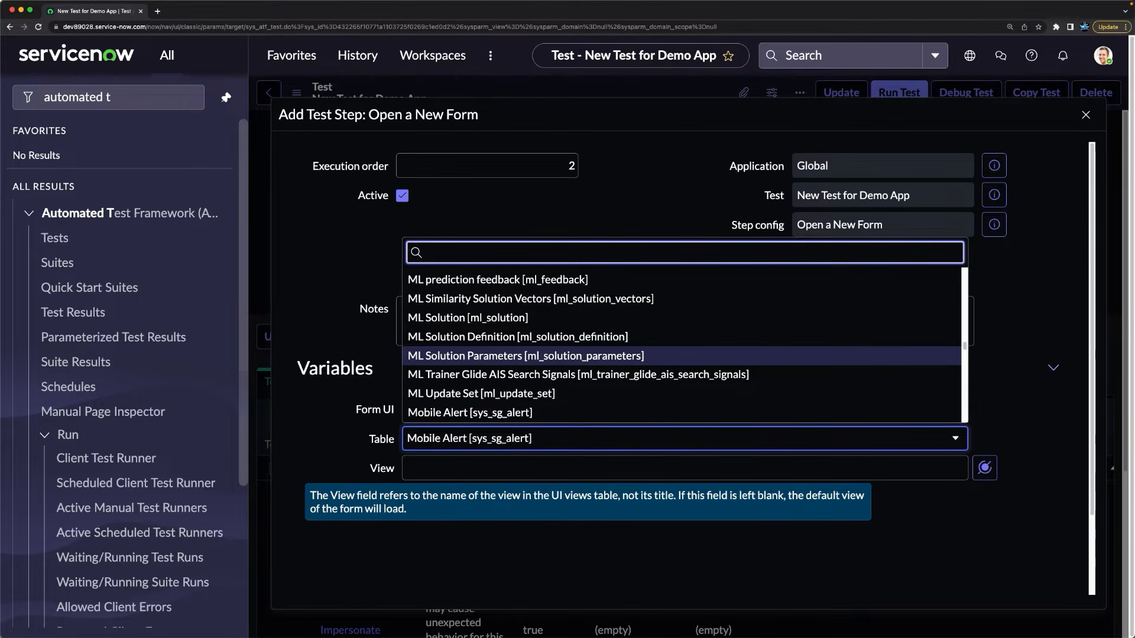
text(demo)
click(559, 393)
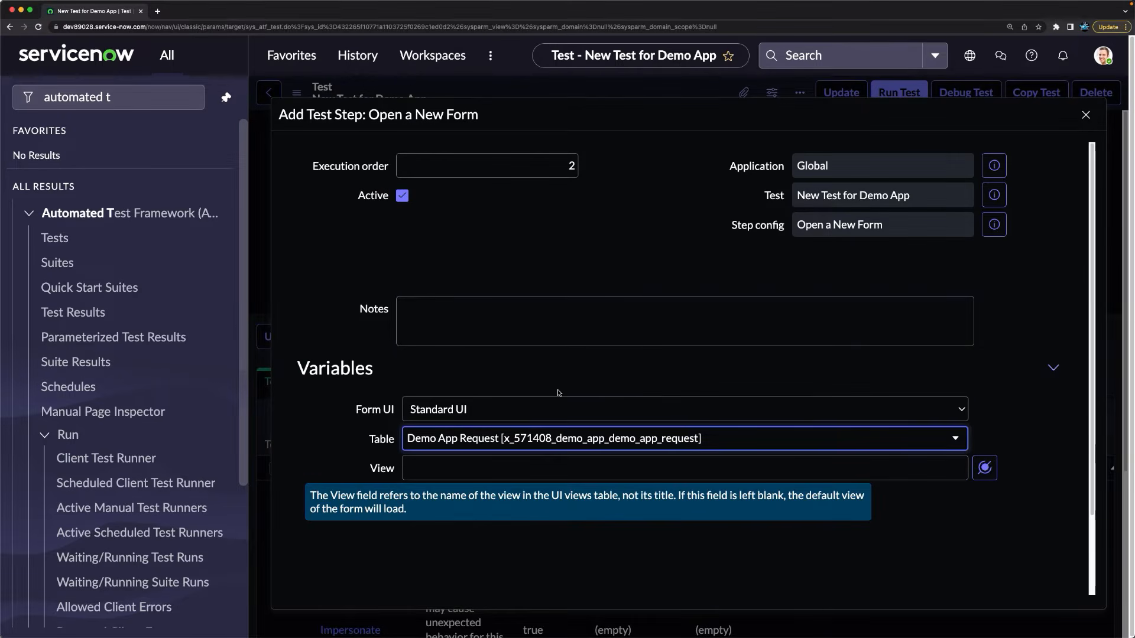
scroll(414, 473, down, 3)
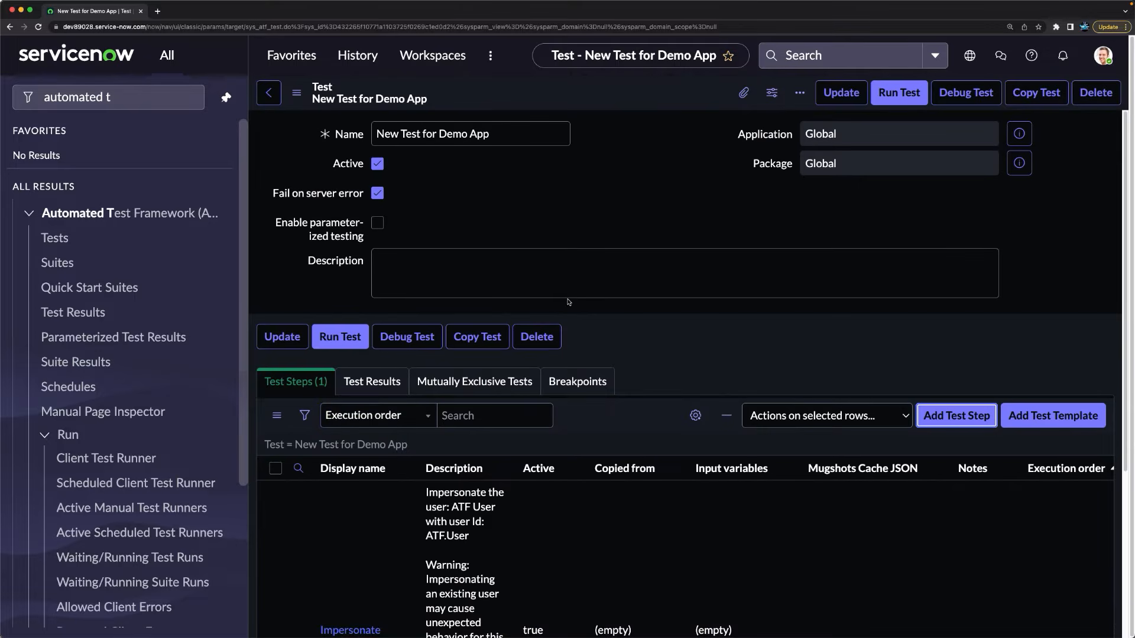
Step: Start a Set Field Values form step after step 2 and set Description to "This is a Test for ATF"
scroll(577, 323, down, 5)
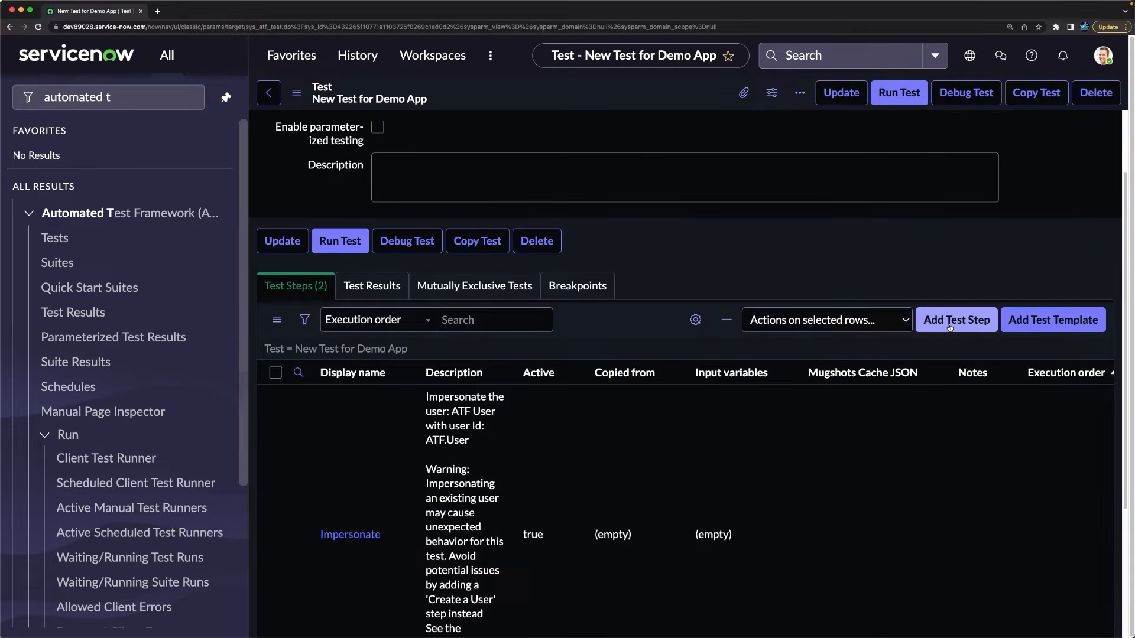
click(949, 325)
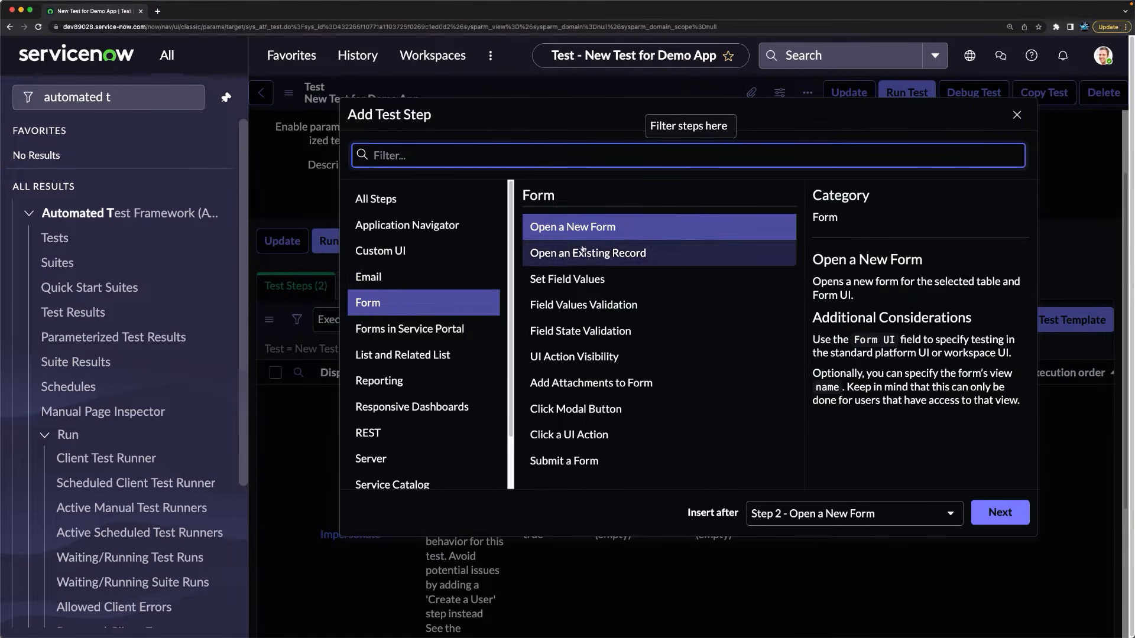
click(571, 280)
click(1000, 514)
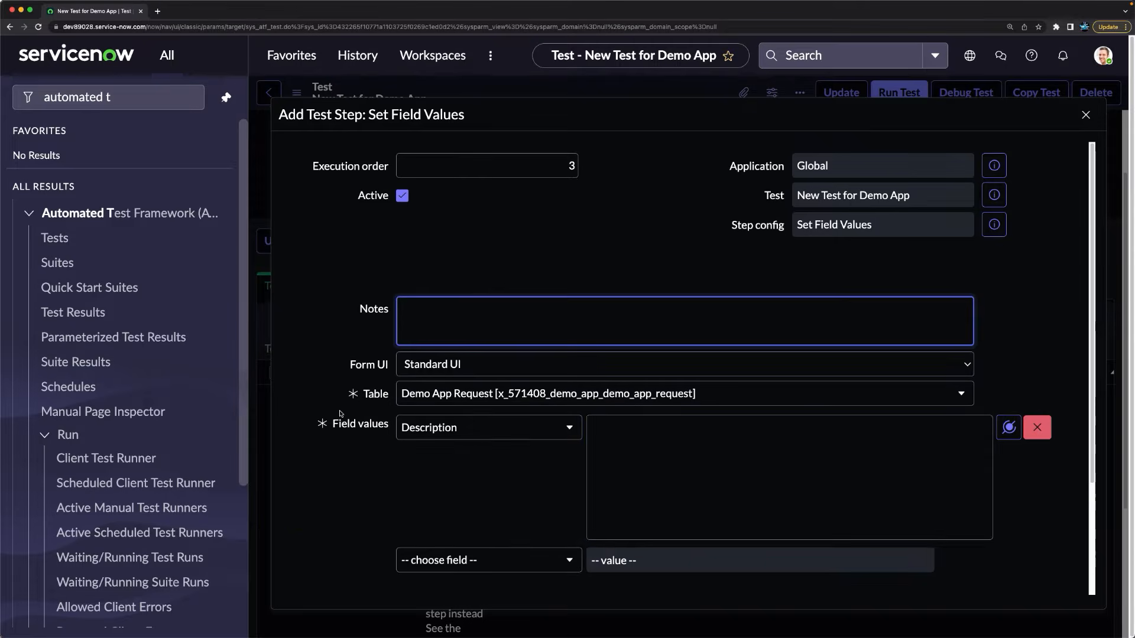
click(682, 450)
text(This is a Test for ATF)
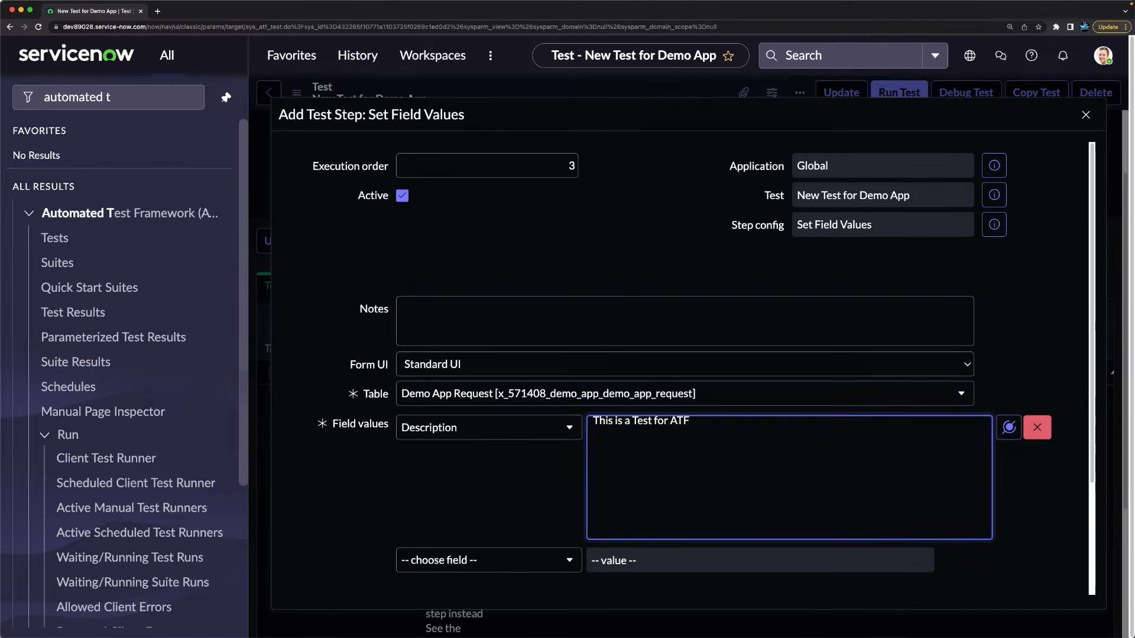
Step: Add the Short description field with a copy of the Description text, and submit the Set Field Values step
key(super+a)
key(super+c)
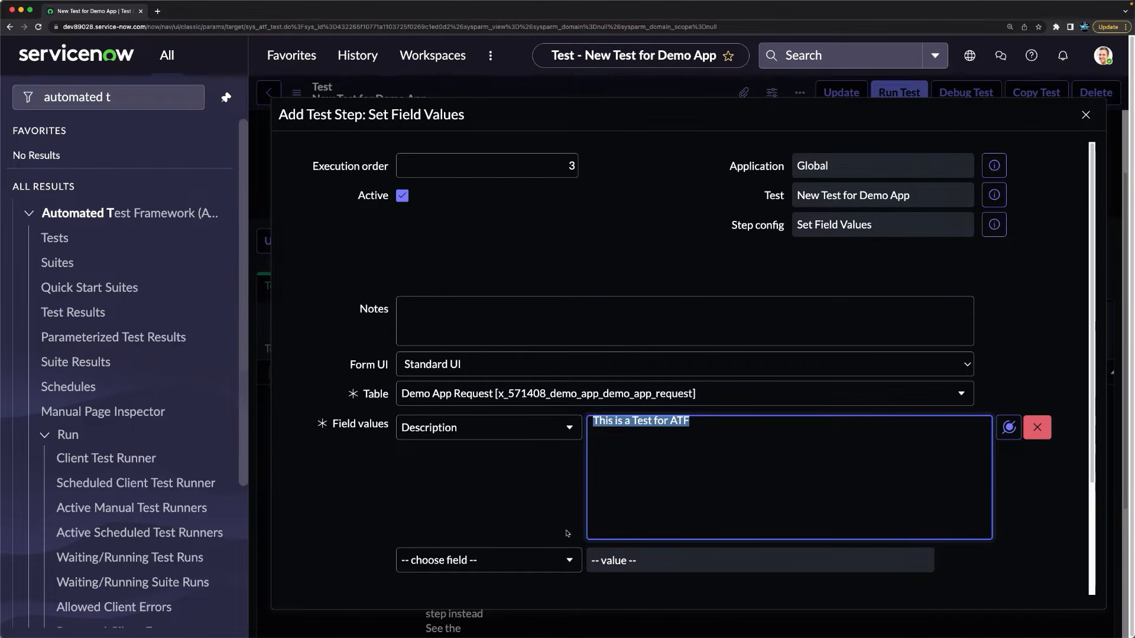
click(477, 566)
text(short)
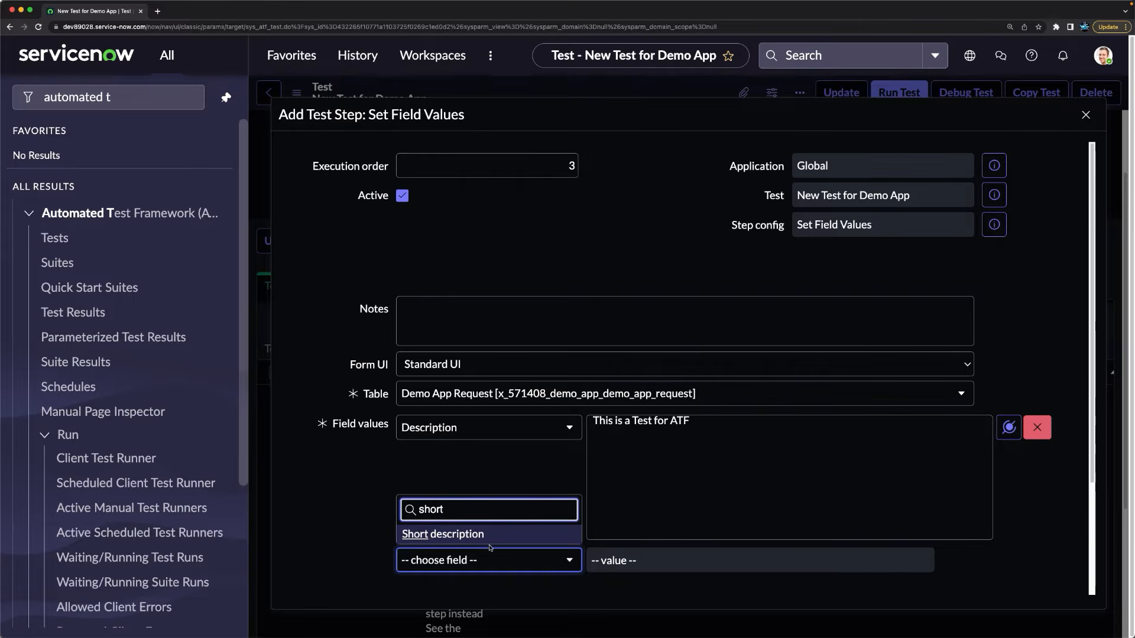
click(494, 535)
click(644, 550)
key(super+v)
click(553, 491)
scroll(560, 463, down, 3)
click(324, 535)
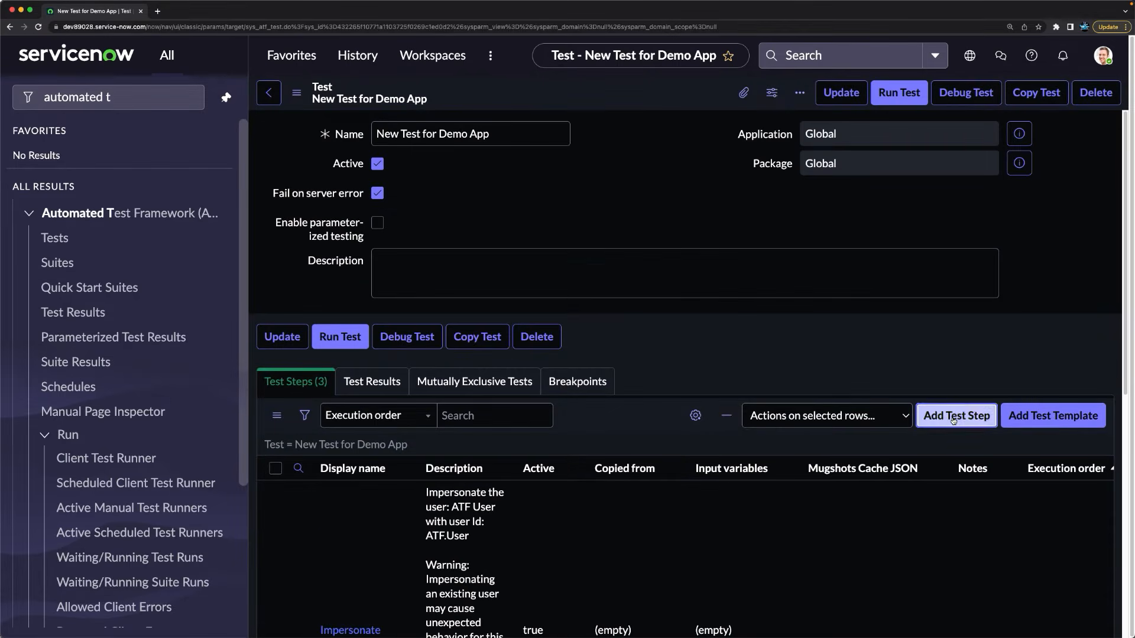
Step: Add a Submit a Form test step after step 3 with assert type "Form submitted to server" and submit it
click(952, 416)
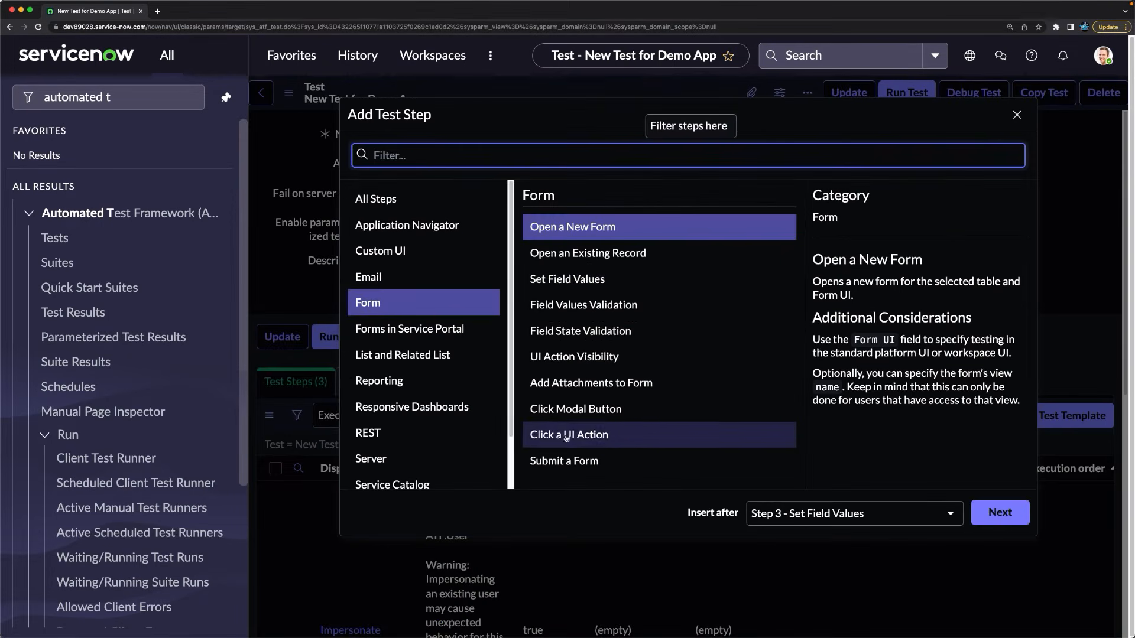
click(563, 462)
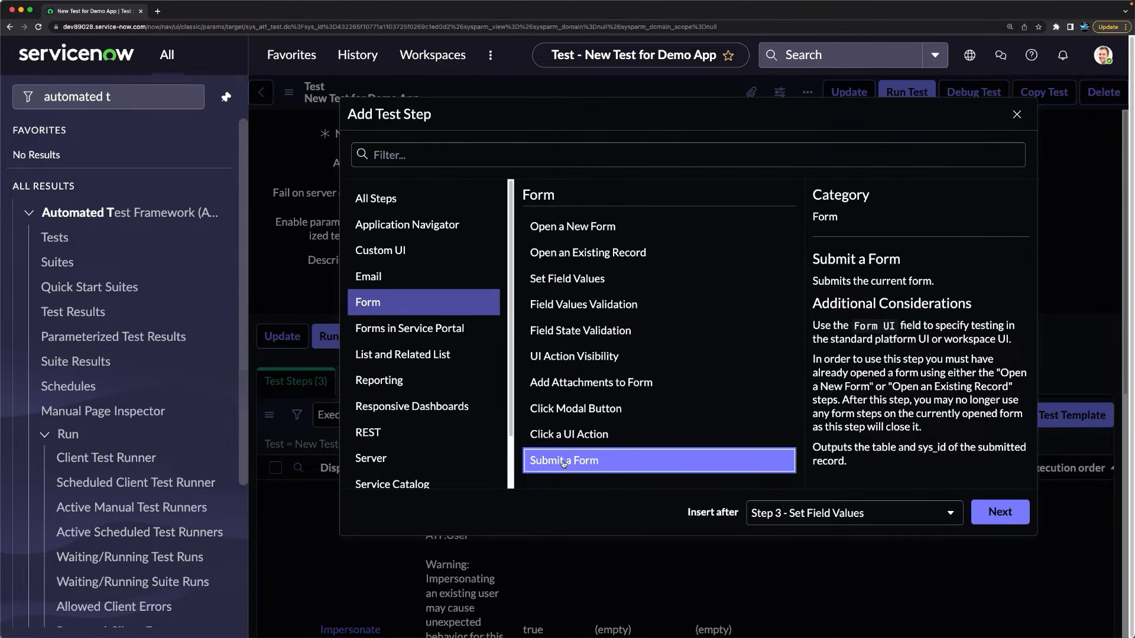
click(999, 513)
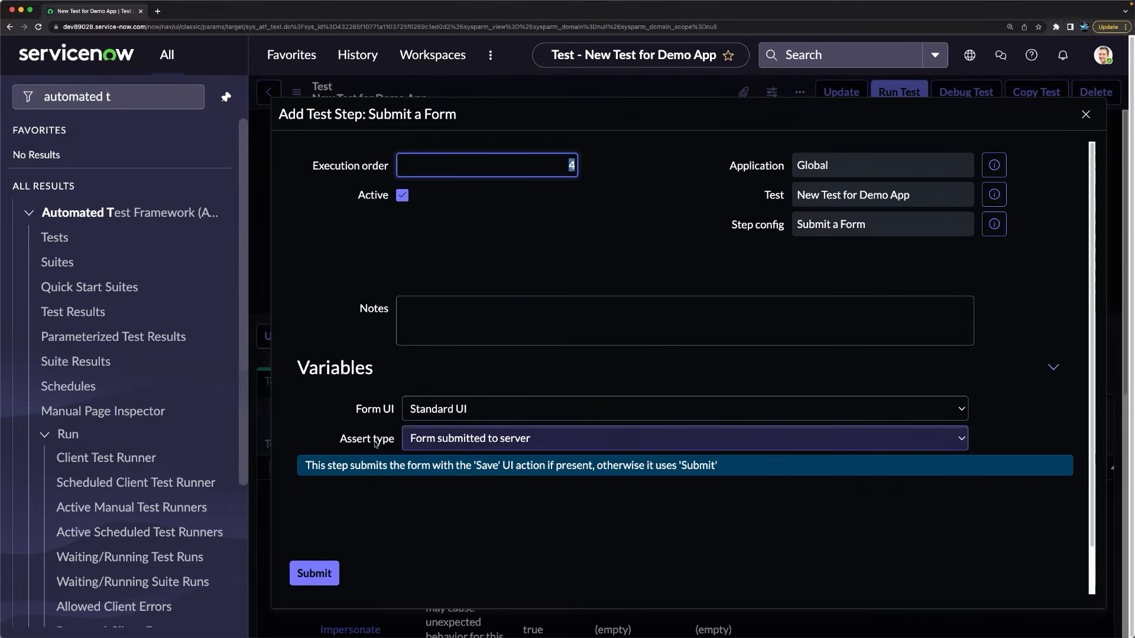
click(469, 441)
click(461, 557)
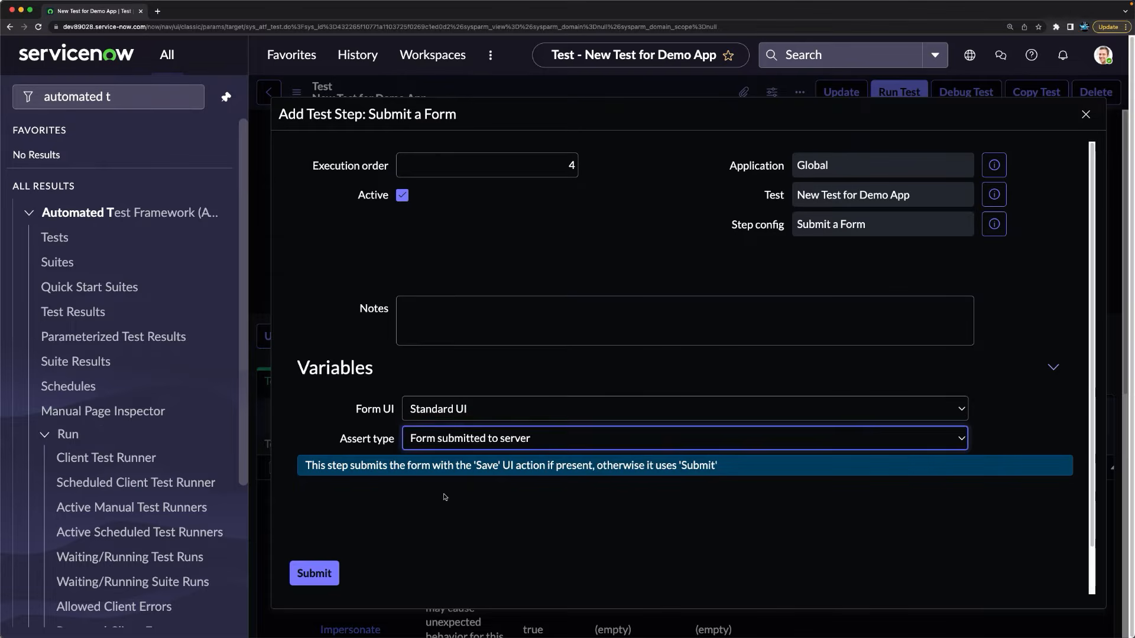
click(315, 574)
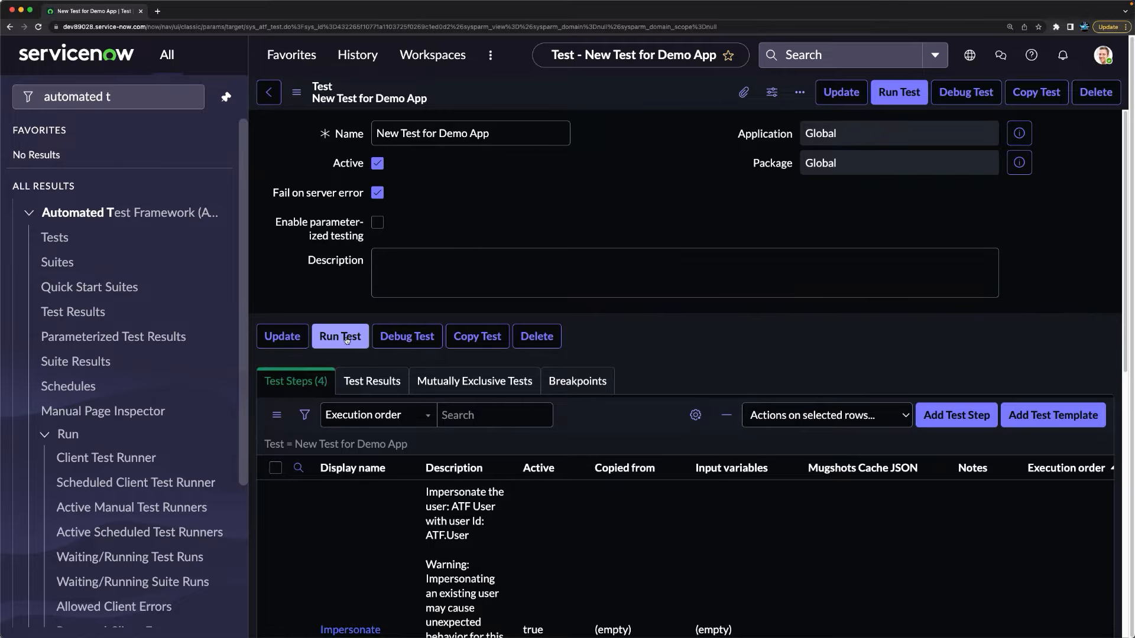
Step: Review the test's list of steps and run the test in a new test runner
scroll(562, 390, down, 7)
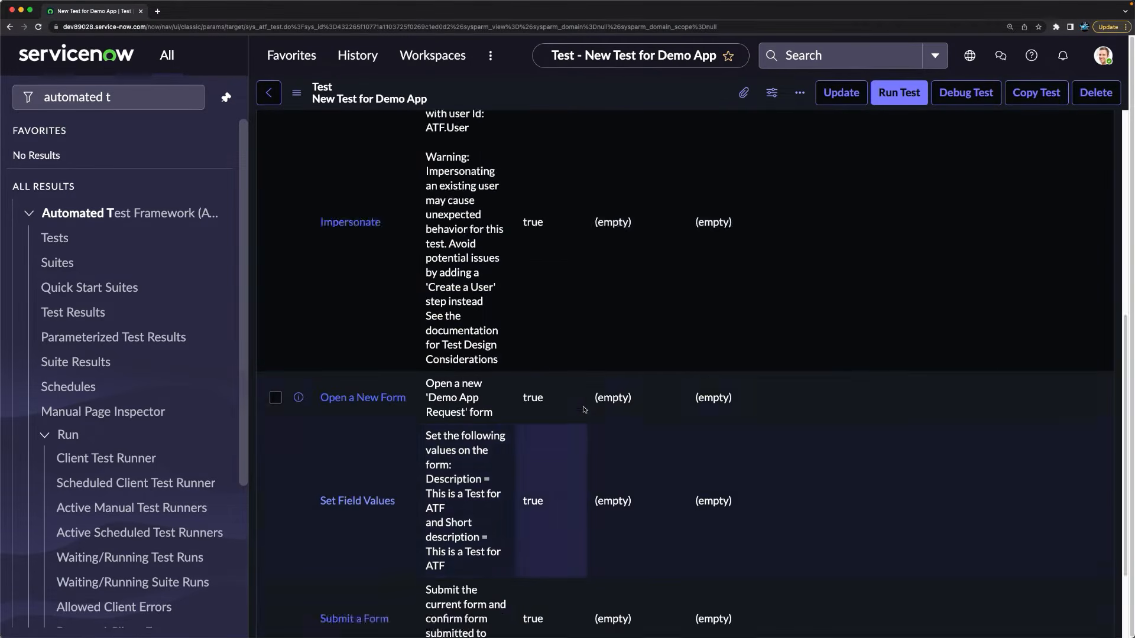
scroll(584, 408, up, 7)
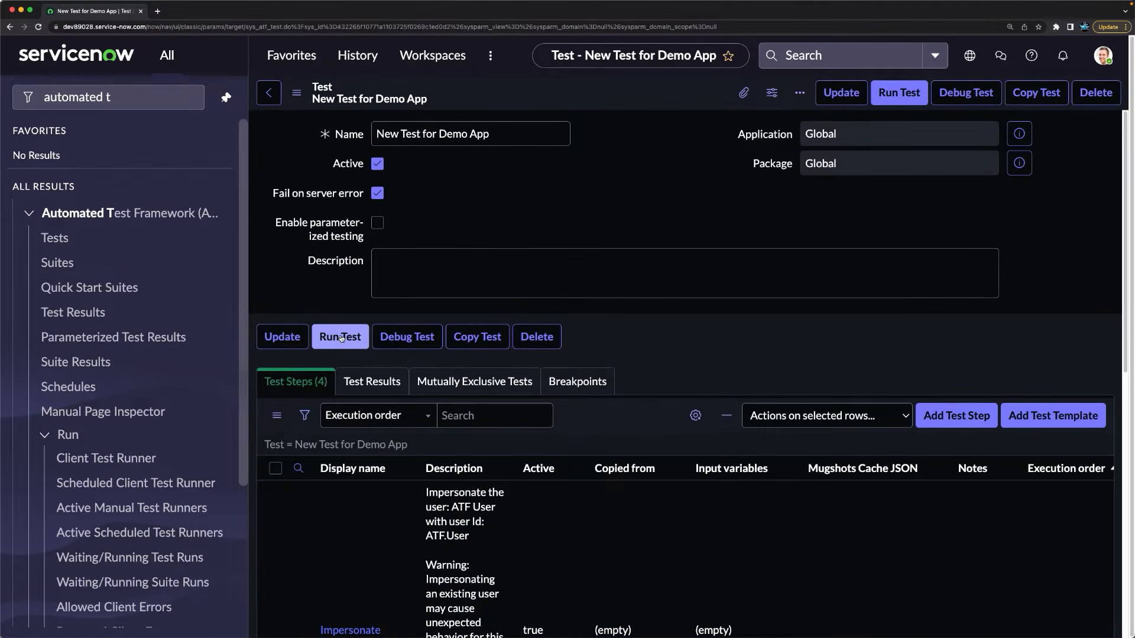
click(340, 337)
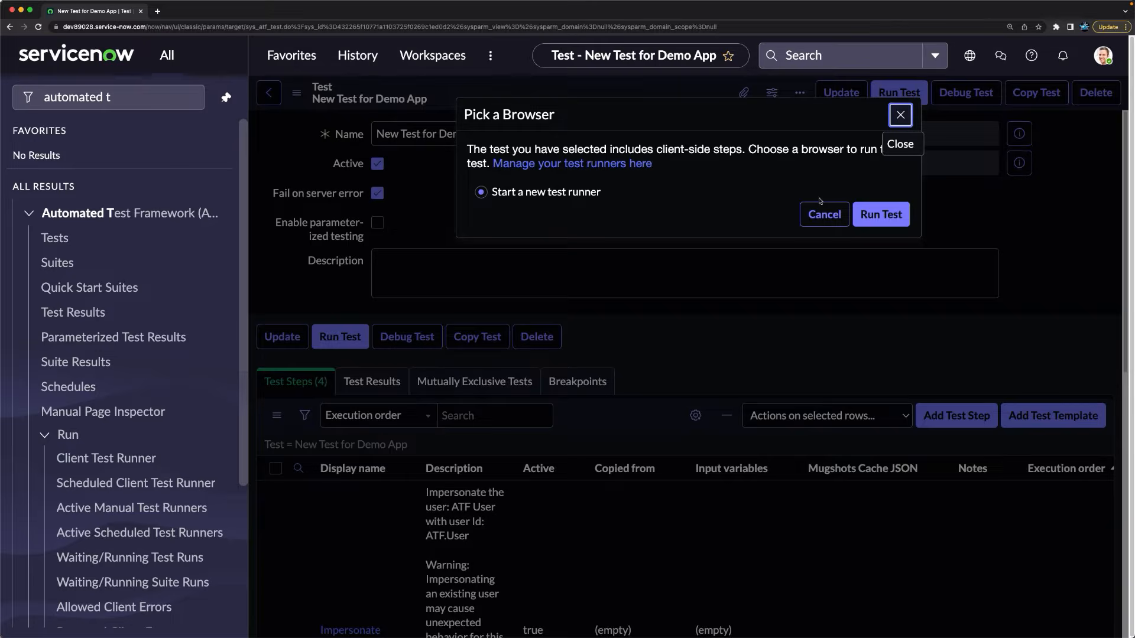
click(878, 216)
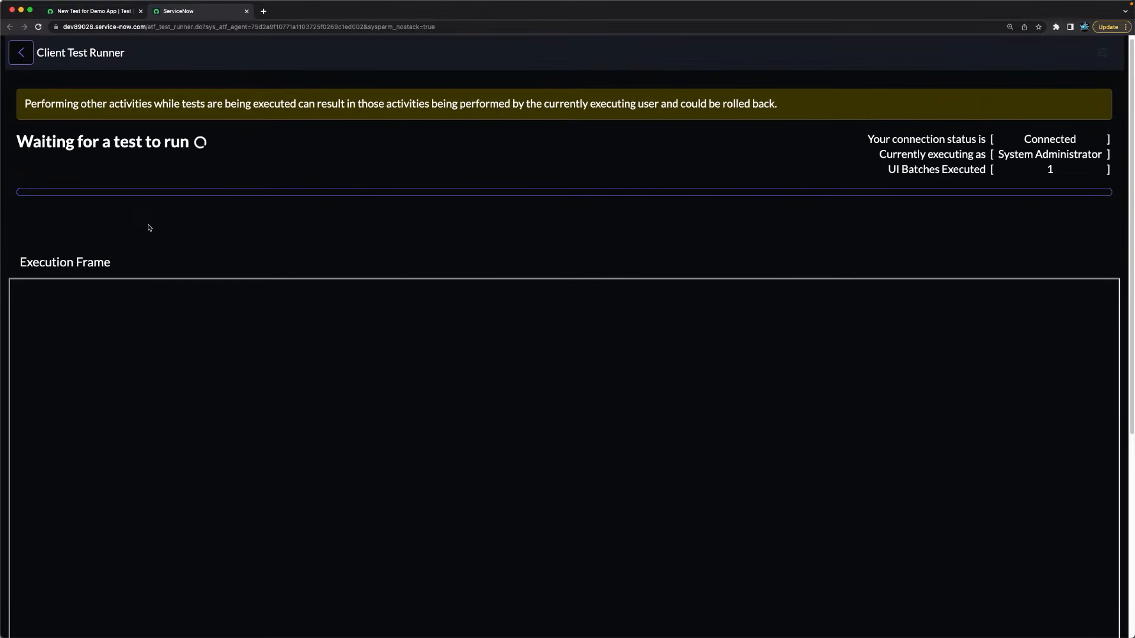
Step: Return to the test's run progress, examine the server, UI and rollback results, and close them
click(55, 12)
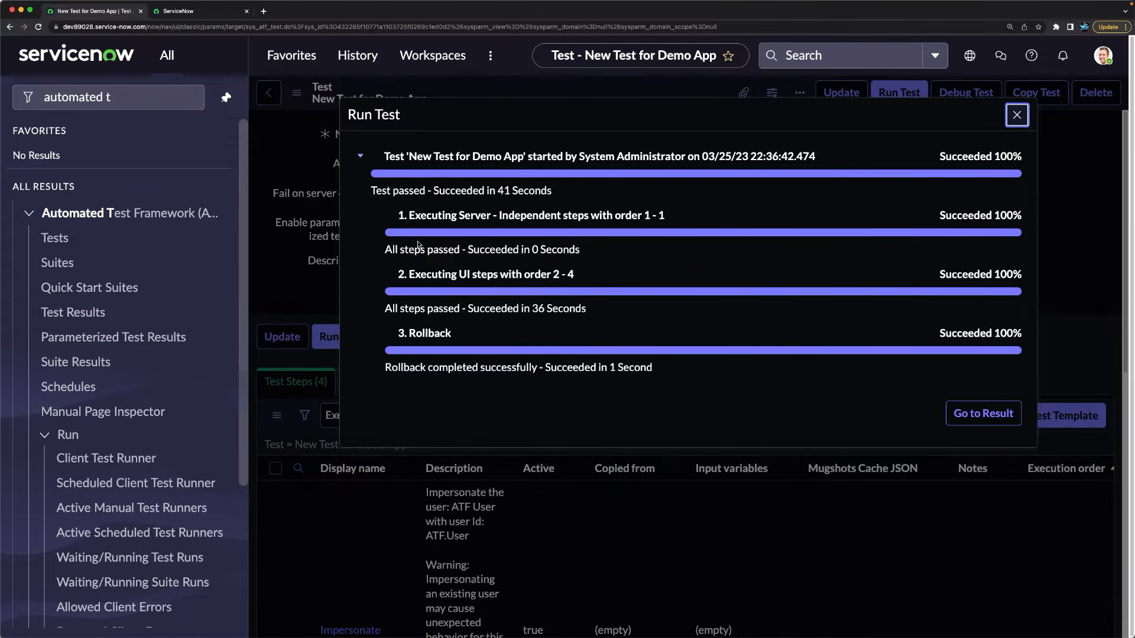
drag(396, 215, 605, 326)
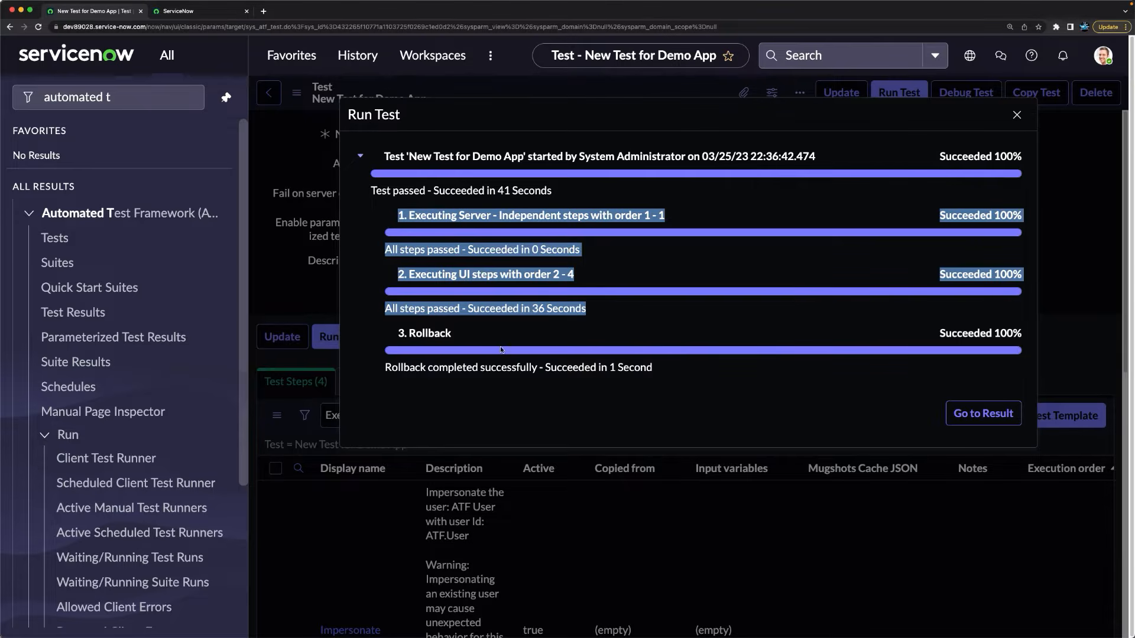
drag(407, 329, 450, 338)
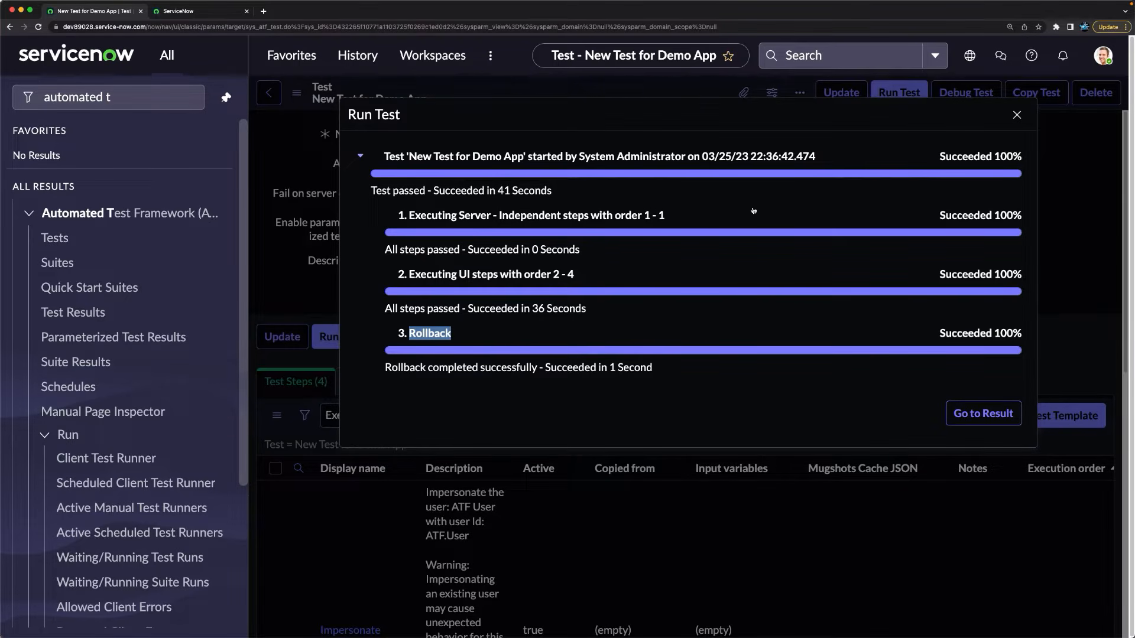
click(1017, 115)
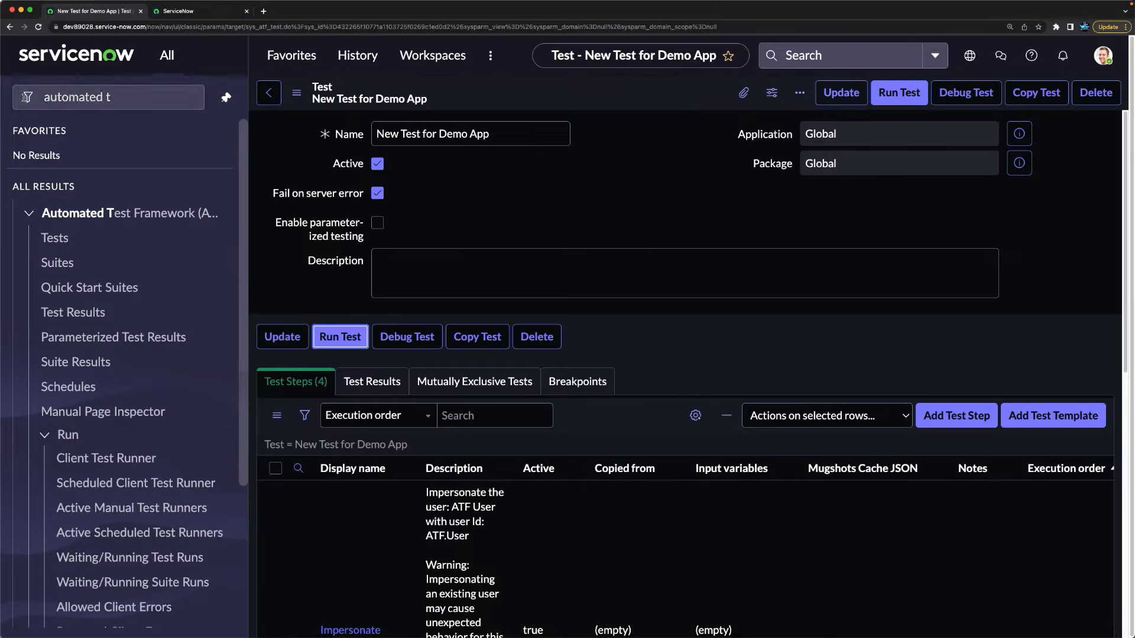
Step: Find the Demo App modules and list all Demo App Requests to check for a record left by the test
drag(139, 99, 75, 69)
text(d)
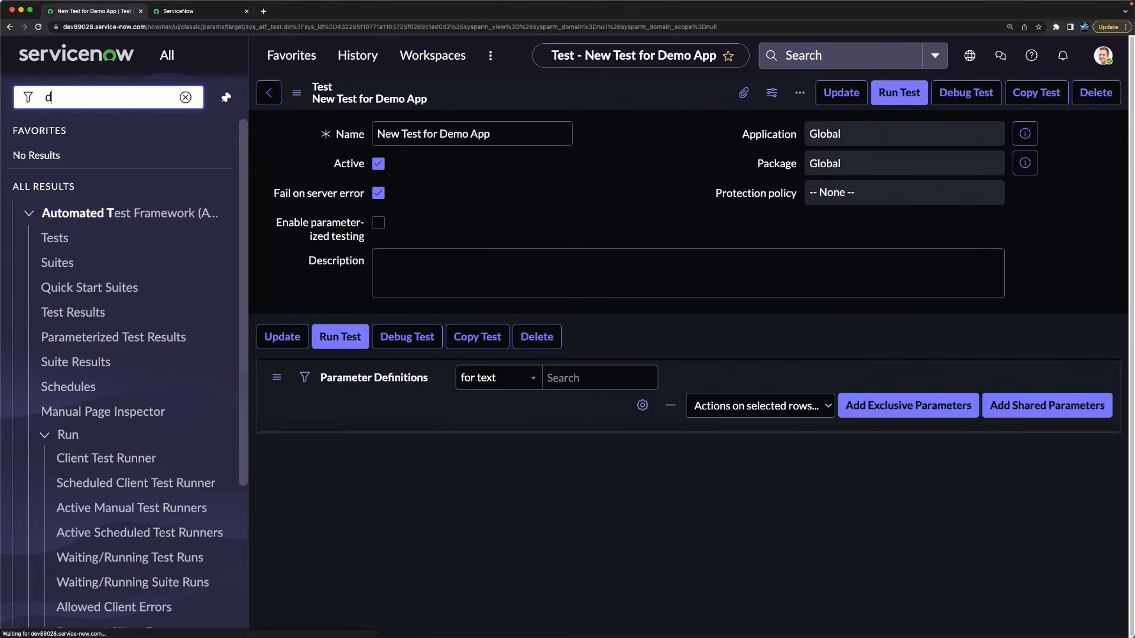
text(emo)
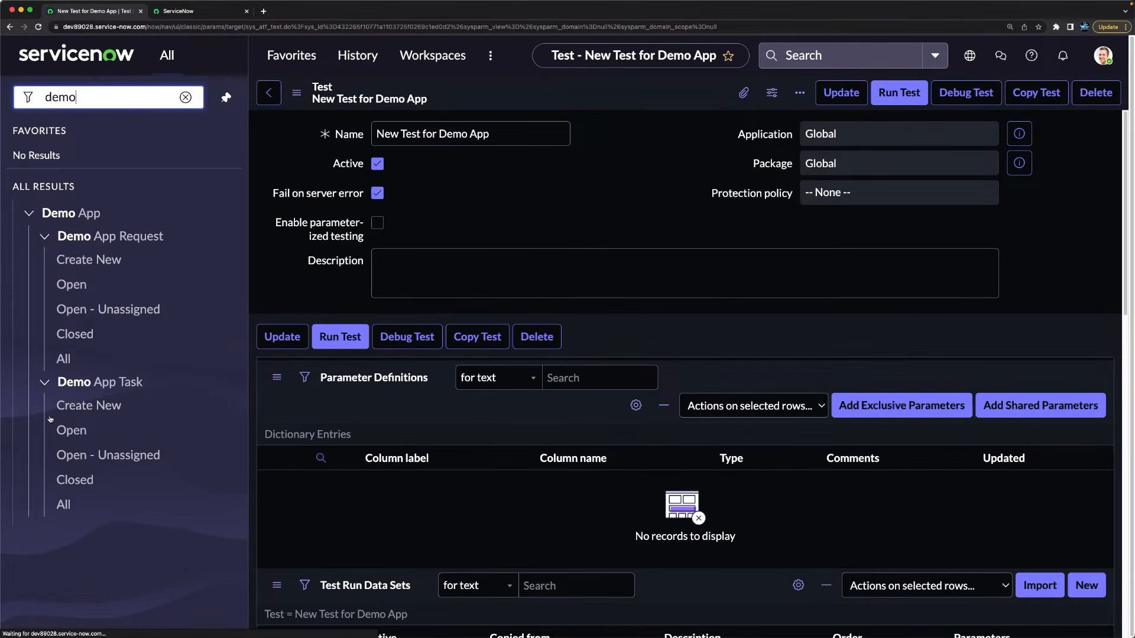
click(68, 362)
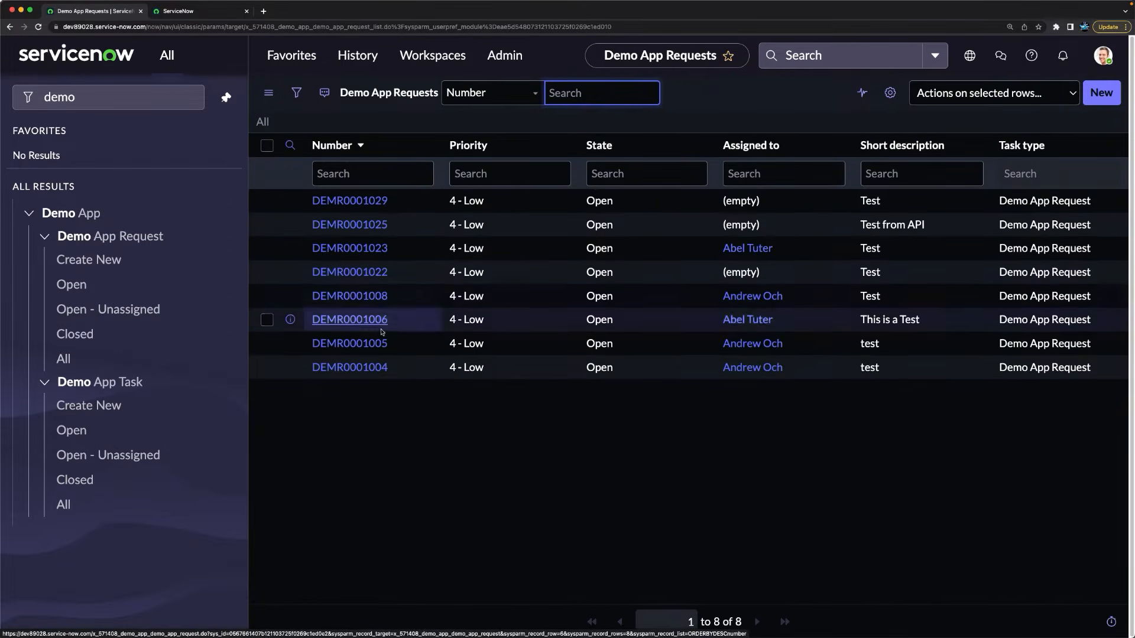
click(390, 180)
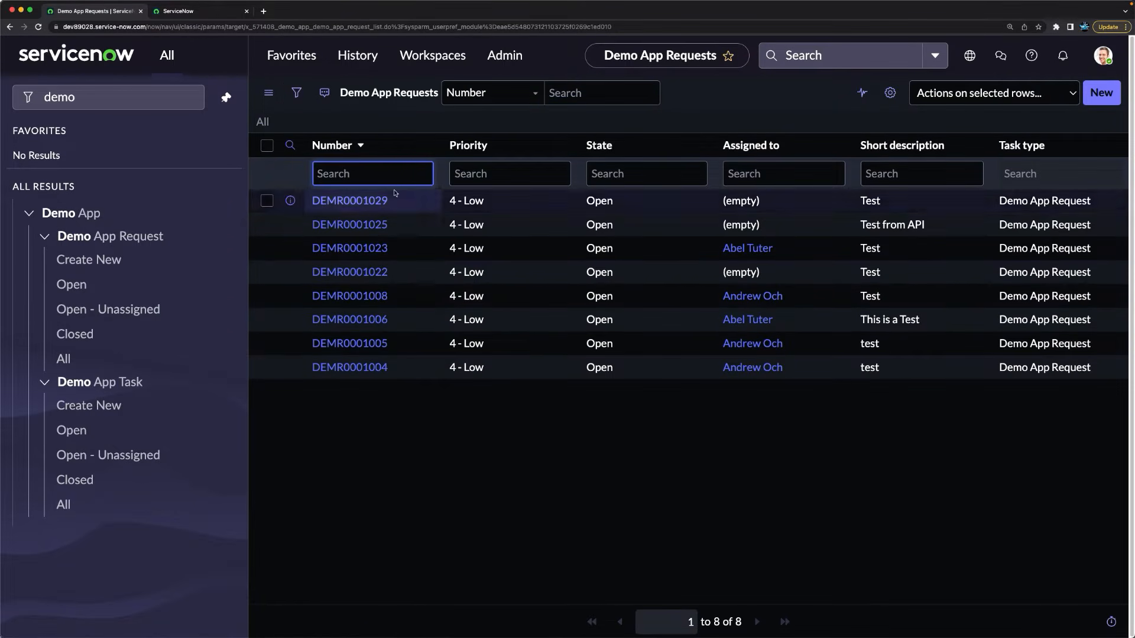
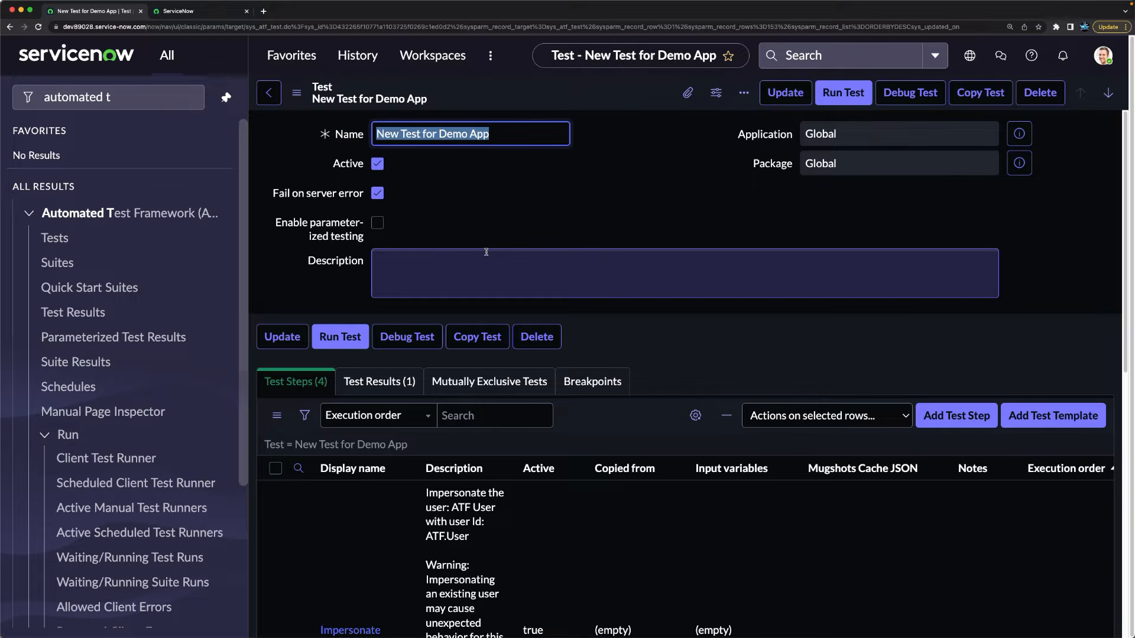
click(616, 220)
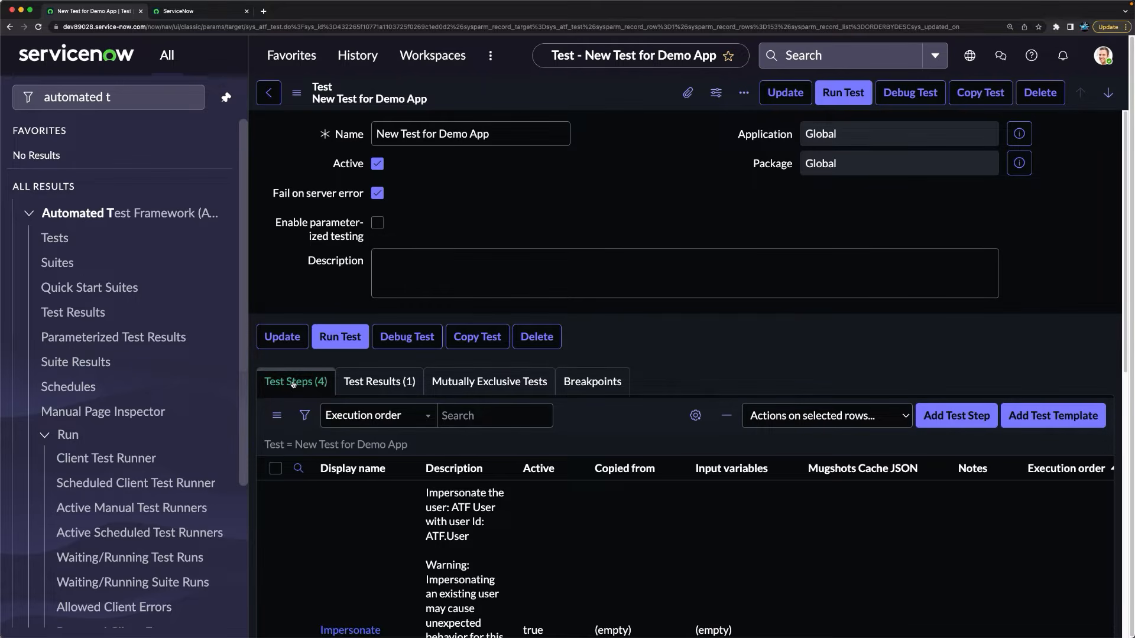
Step: Open the result record of the test's single run from its list of test results
click(380, 381)
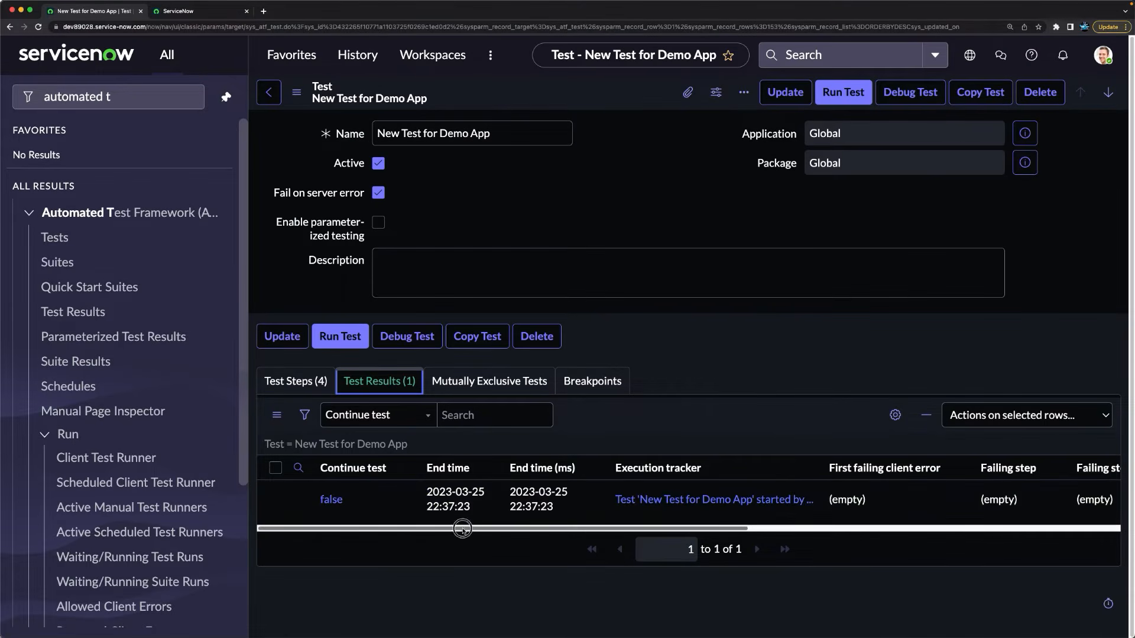
scroll(459, 527, right, 10)
scroll(410, 535, left, 8)
scroll(411, 535, left, 2)
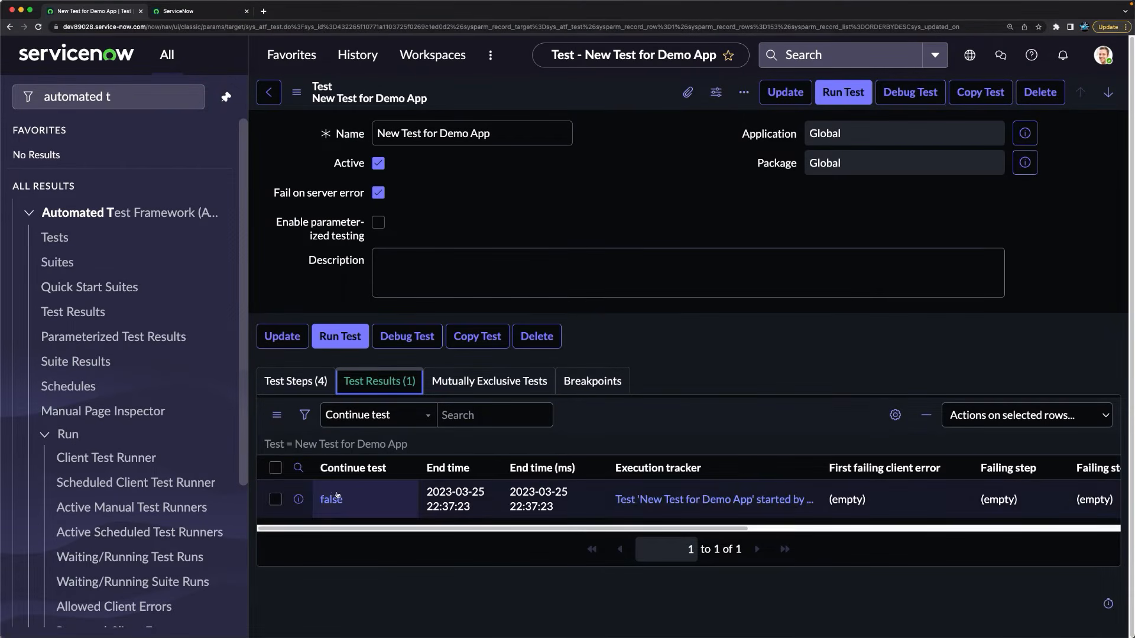
click(299, 504)
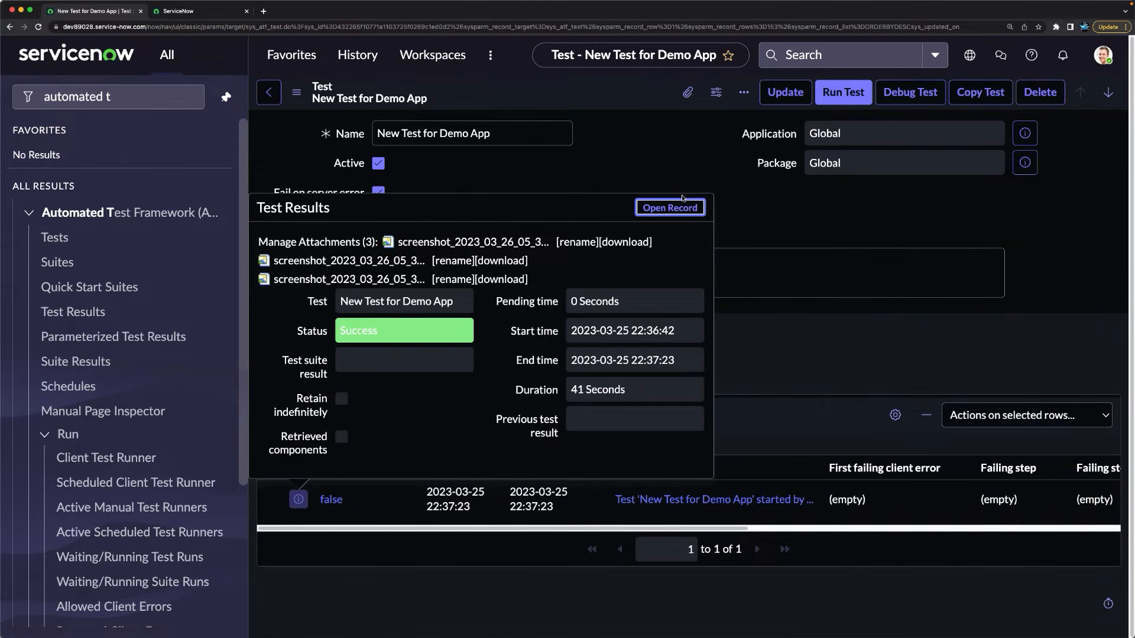
click(672, 207)
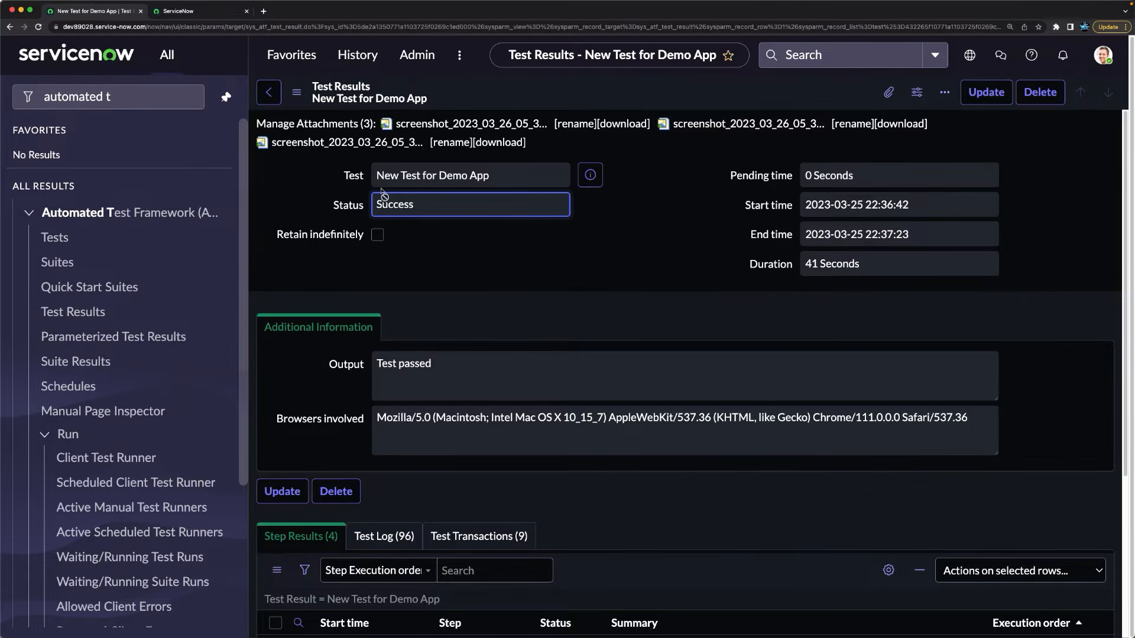
Step: Examine the run's step results, test log and test transactions
scroll(352, 280, down, 3)
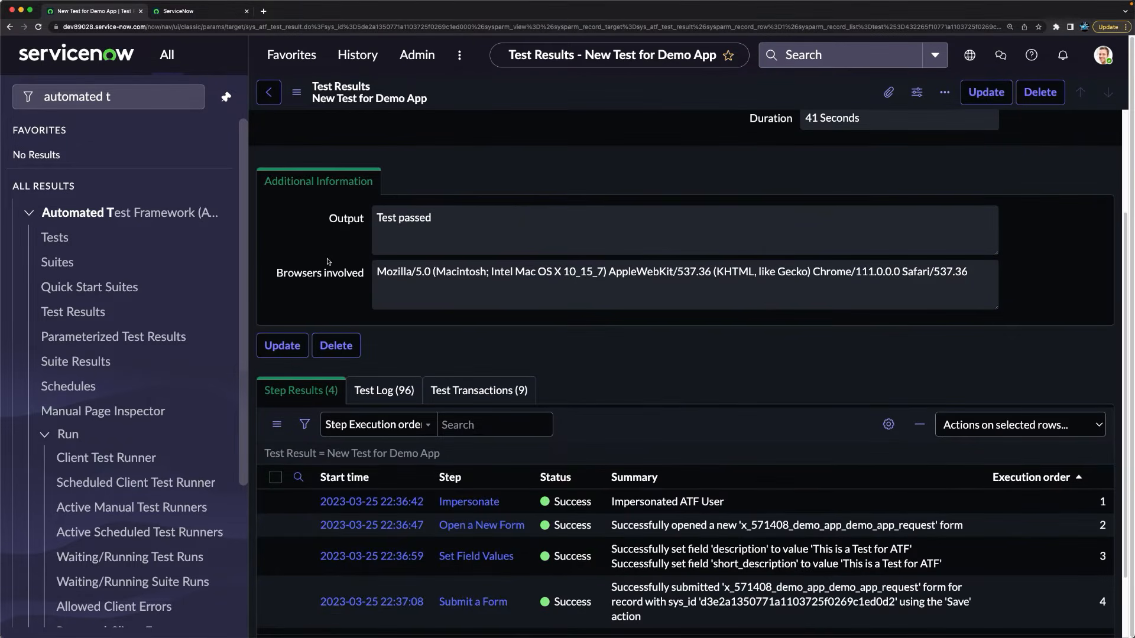
scroll(400, 314, down, 2)
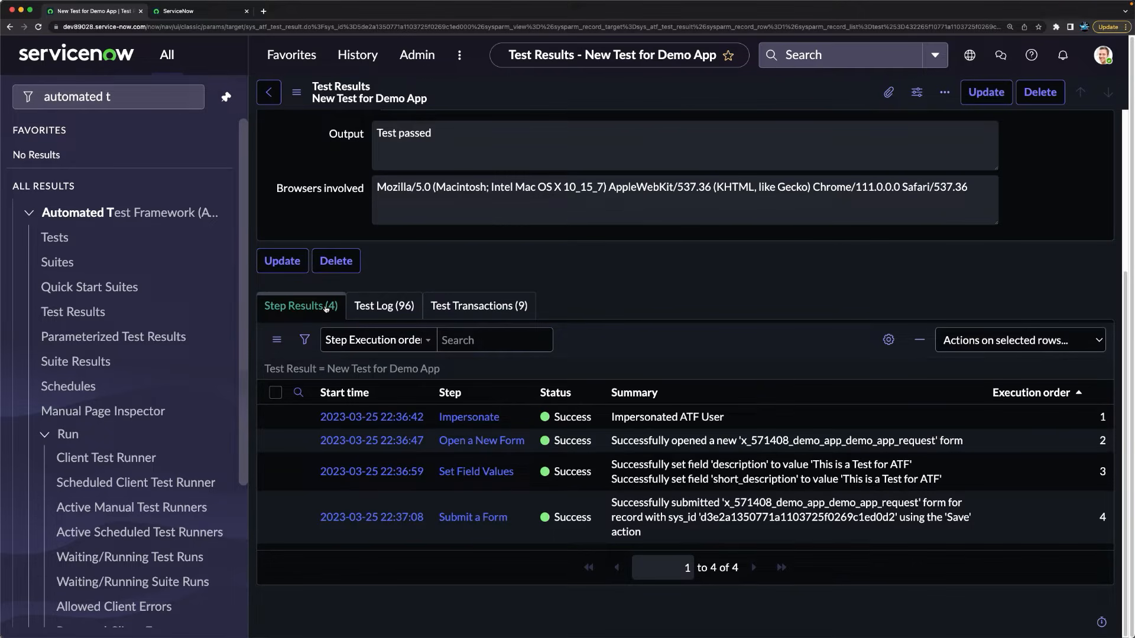
click(395, 315)
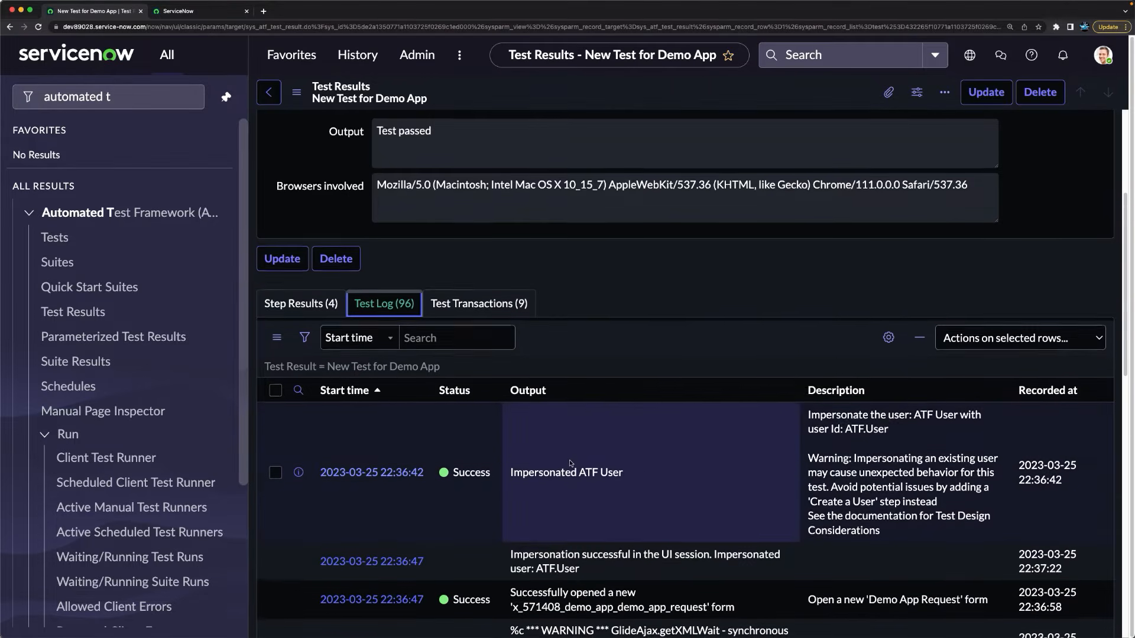
scroll(571, 463, down, 2)
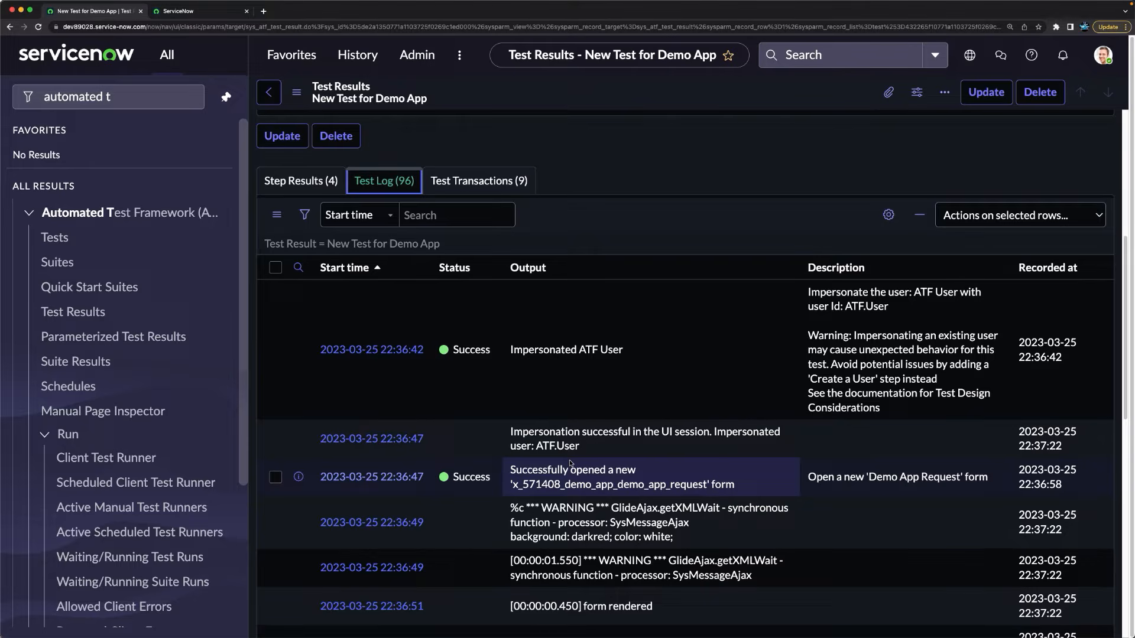
scroll(570, 464, down, 1)
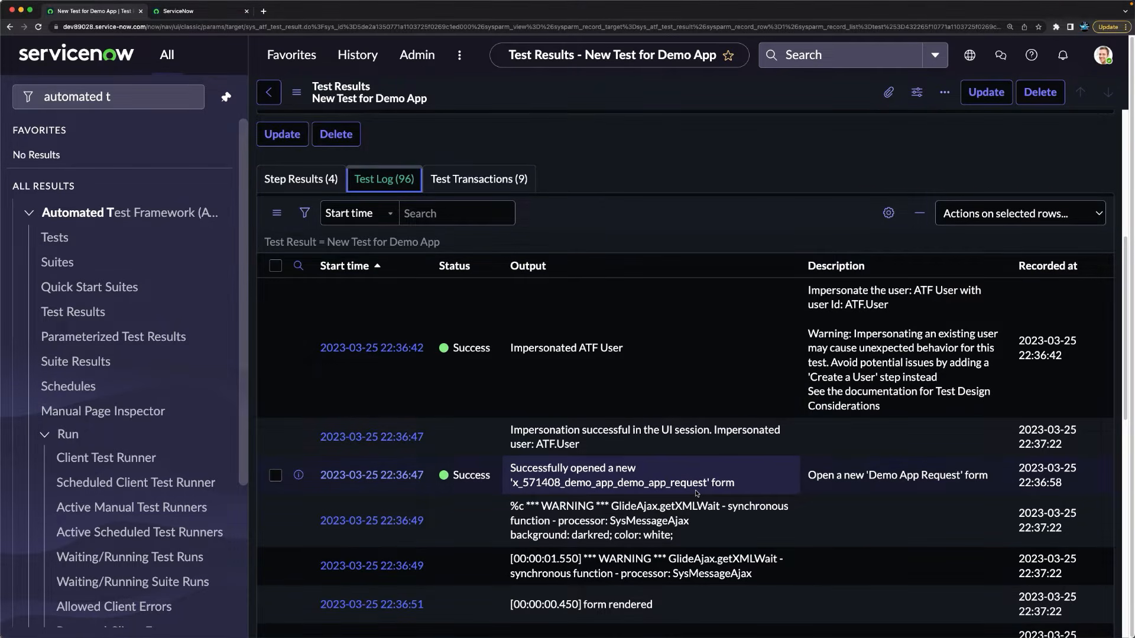
click(497, 186)
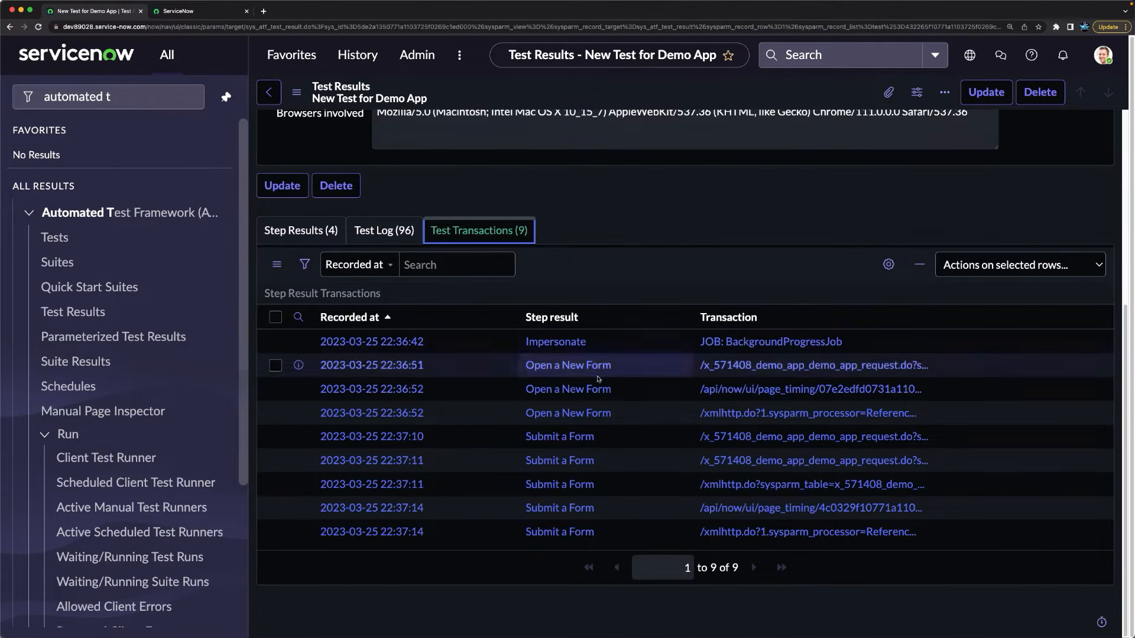
click(304, 234)
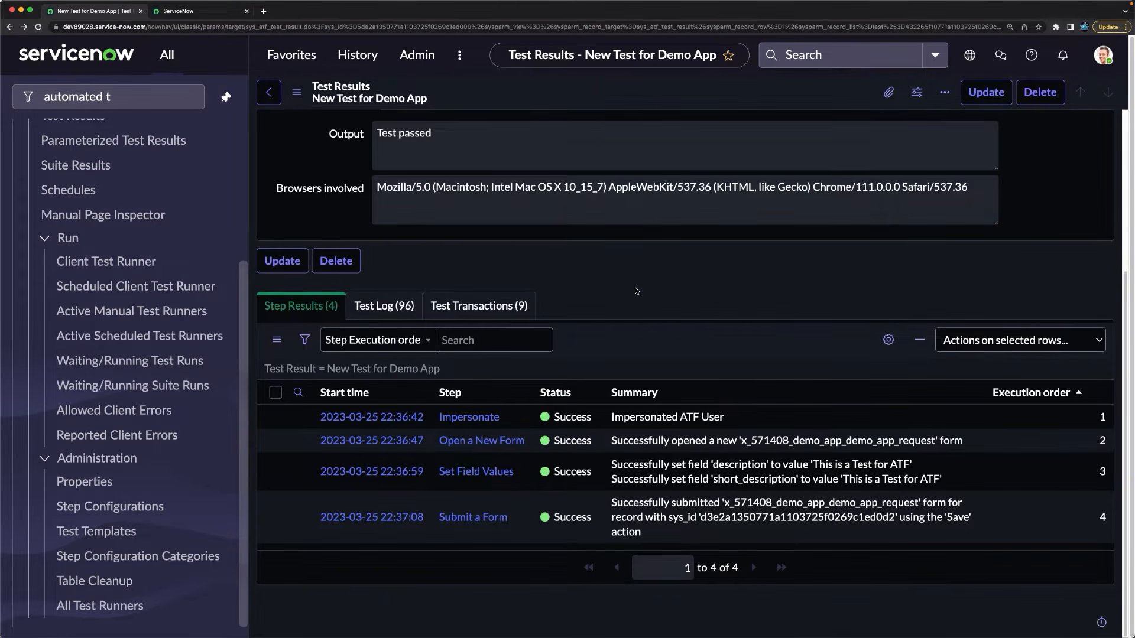
drag(1127, 287, 1128, 121)
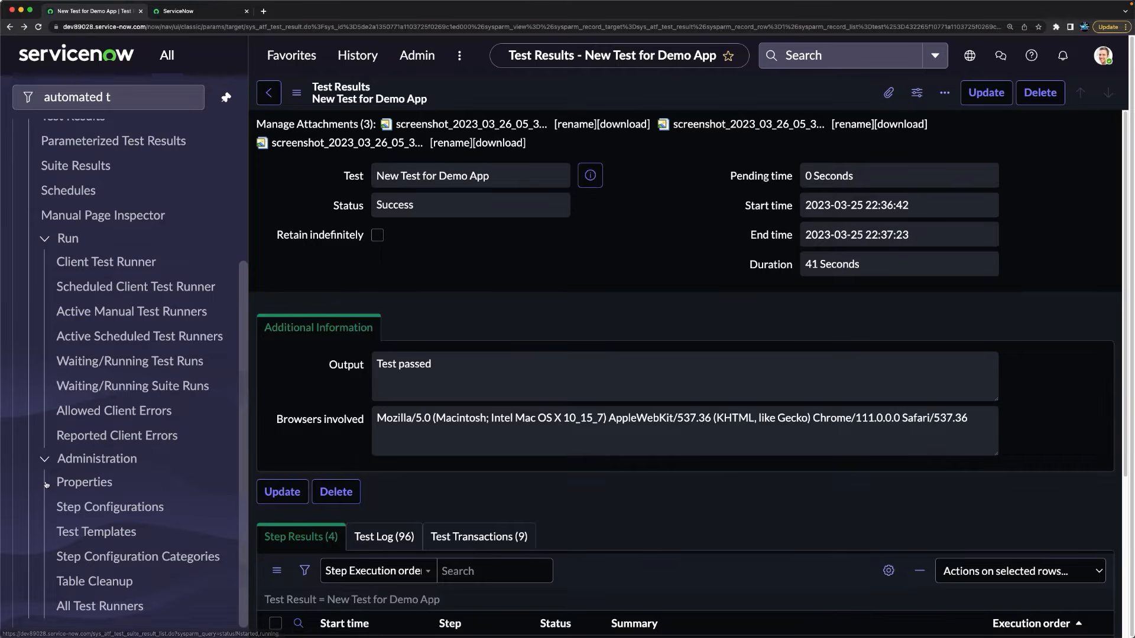
Step: Open the Automated Test Framework properties and find the Screenshot Properties section
click(85, 481)
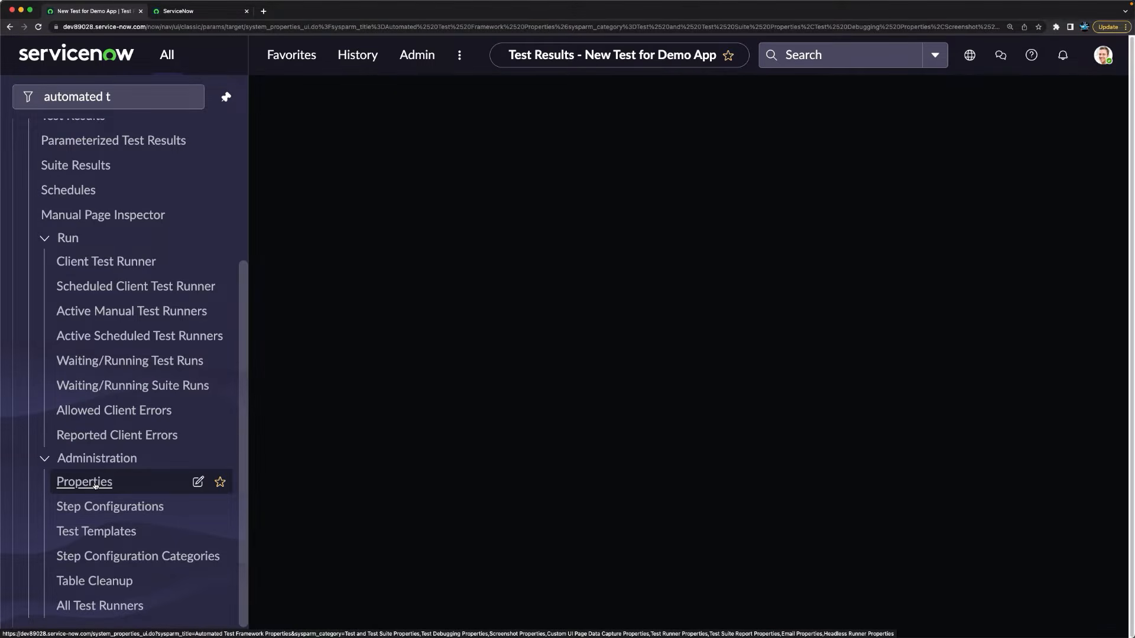
scroll(503, 311, down, 3)
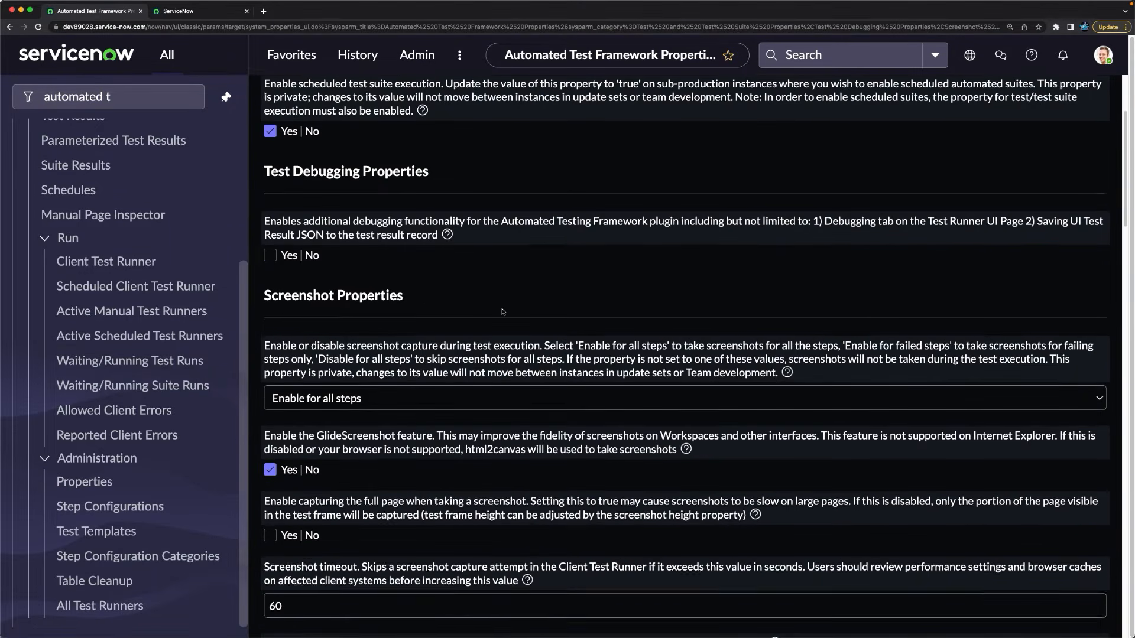
scroll(502, 311, down, 1)
drag(263, 271, 427, 270)
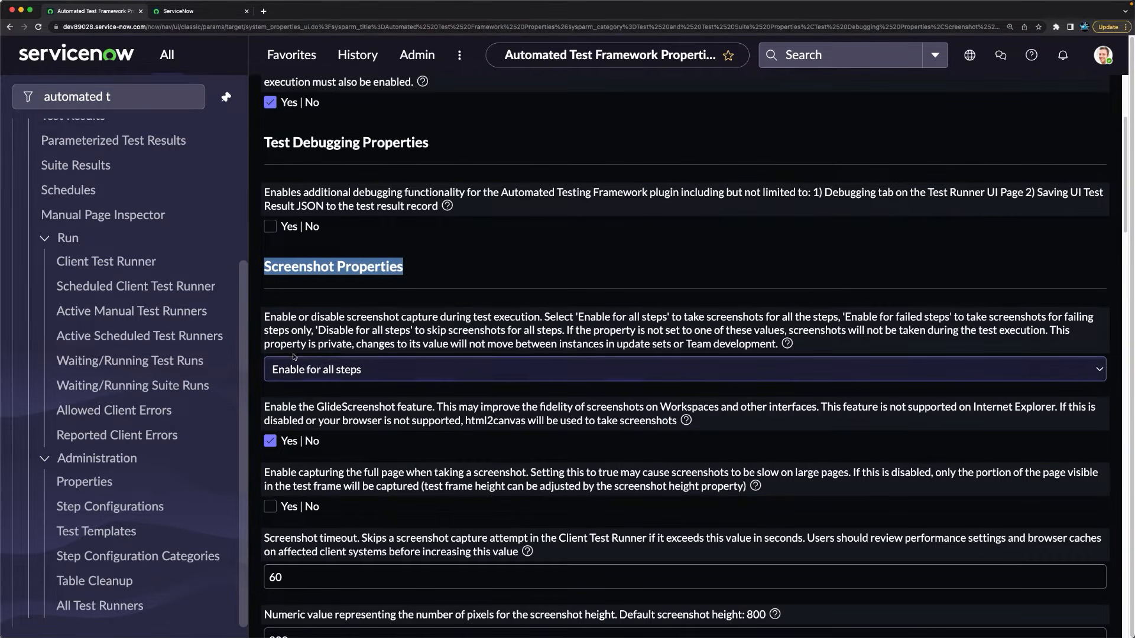
Step: Try the screenshot capture options "Enable for failed steps" and "Disable for all steps", ending on "Enable for failed steps"
click(353, 377)
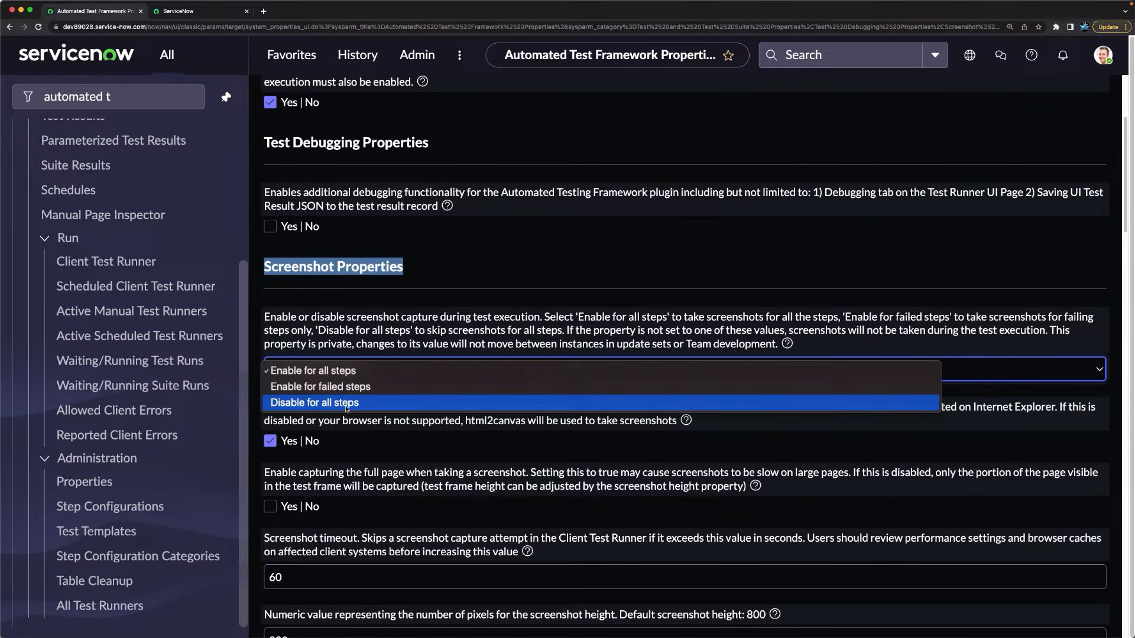
click(307, 387)
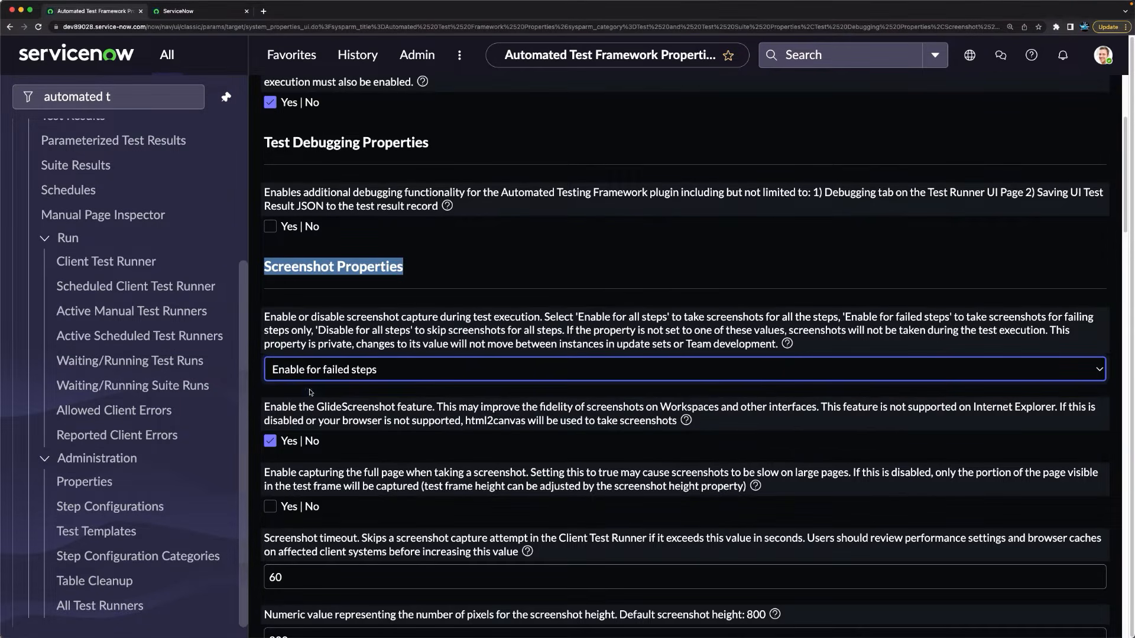
click(366, 375)
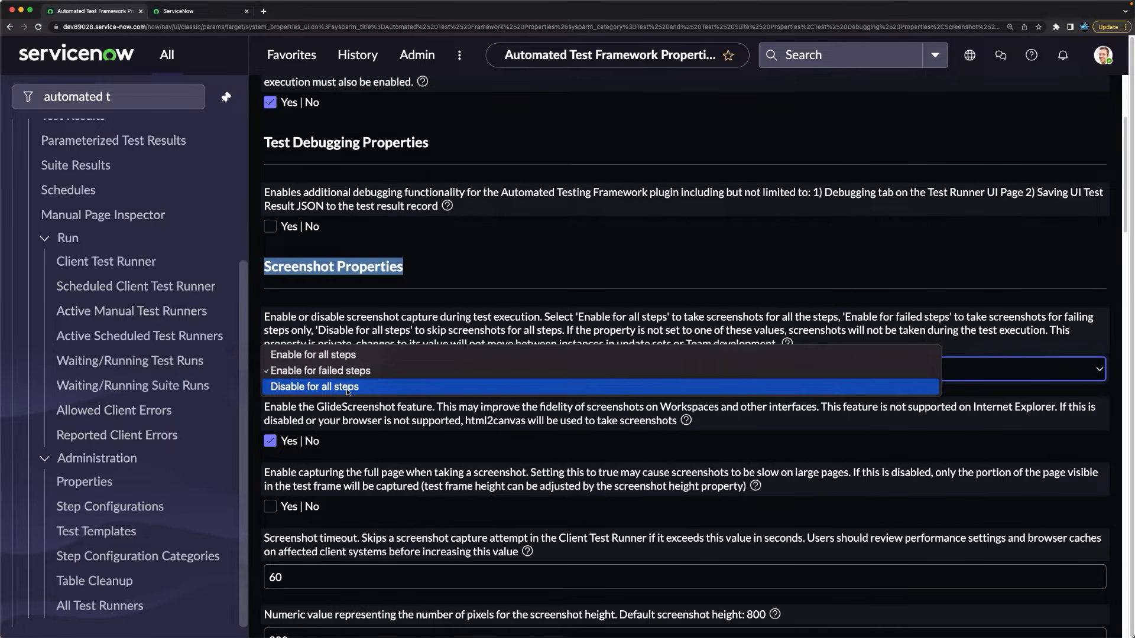
click(342, 388)
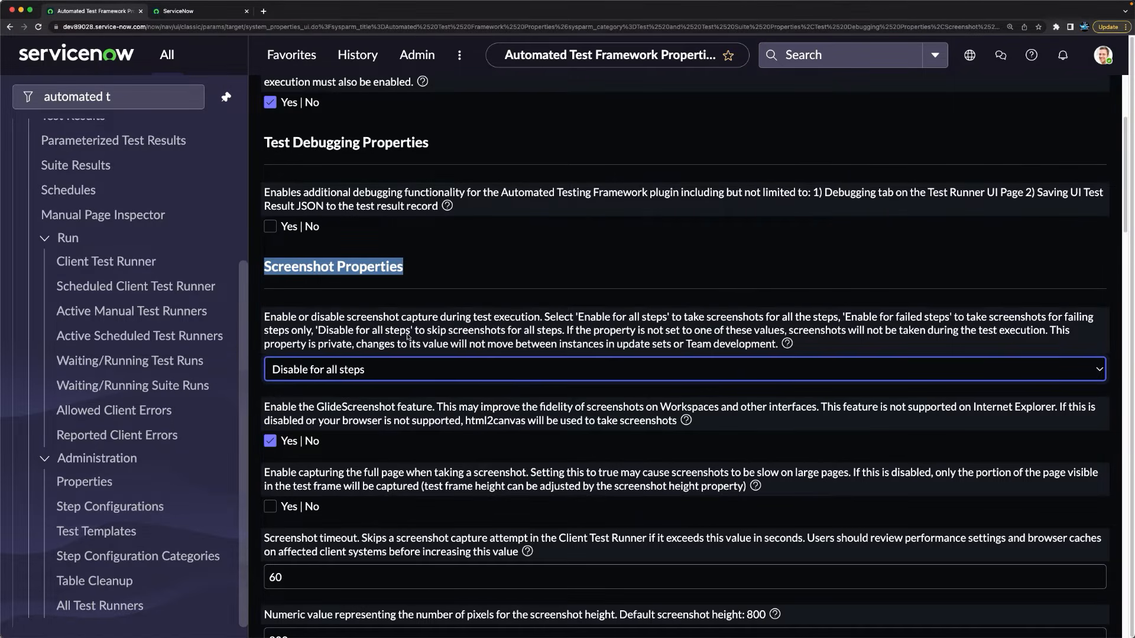
click(478, 278)
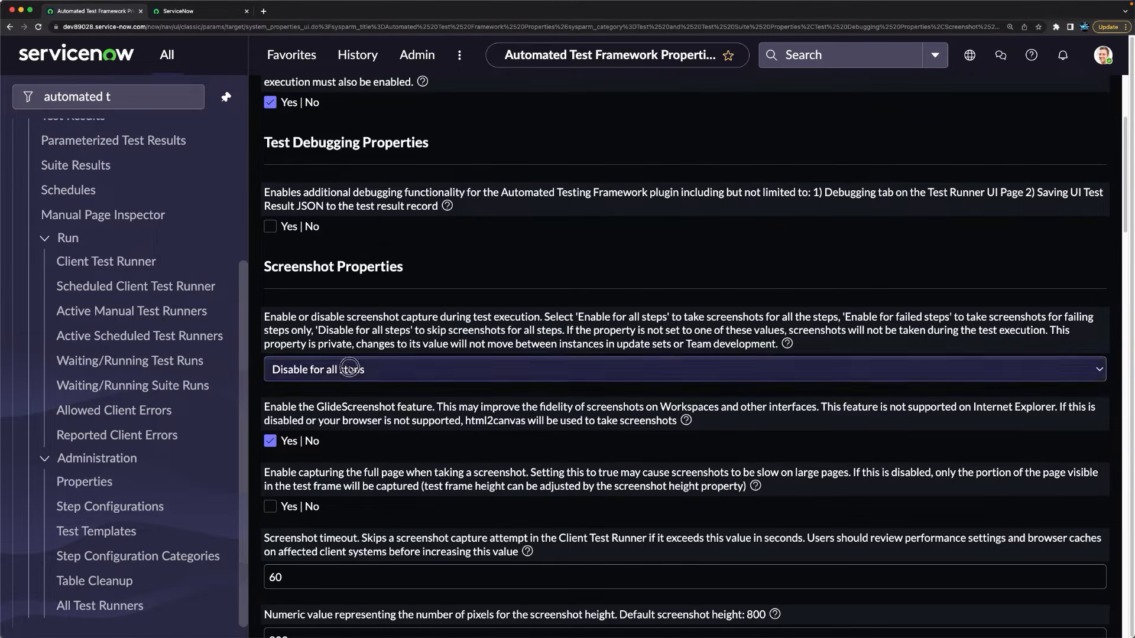
click(308, 369)
click(308, 357)
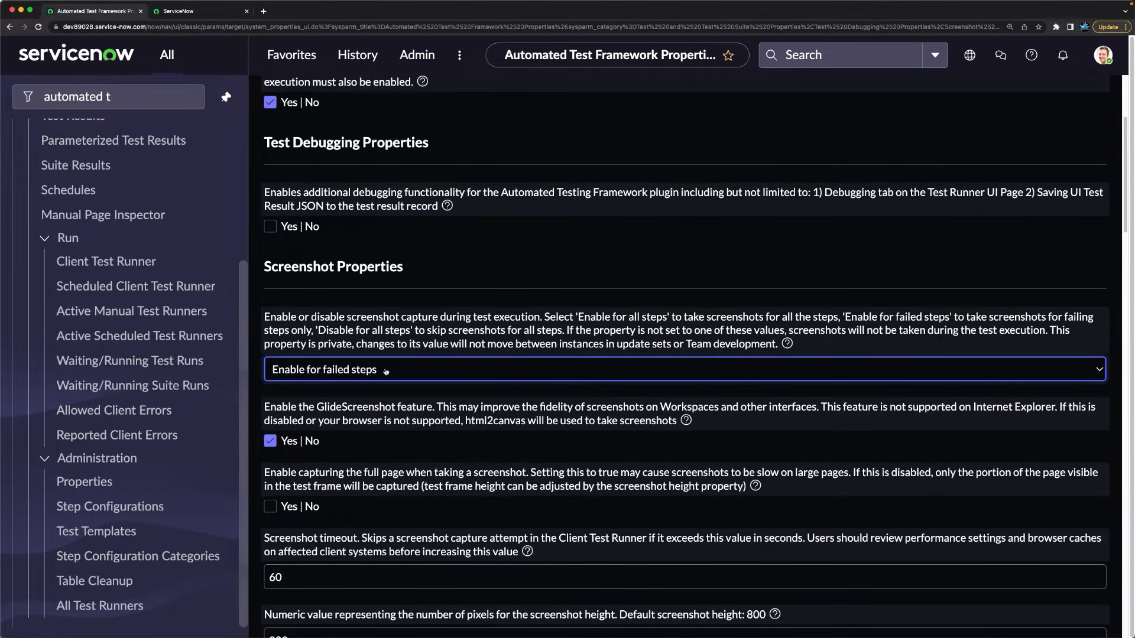
Step: Set screenshot capture during test execution to "Disable for all steps" and save the properties
click(385, 370)
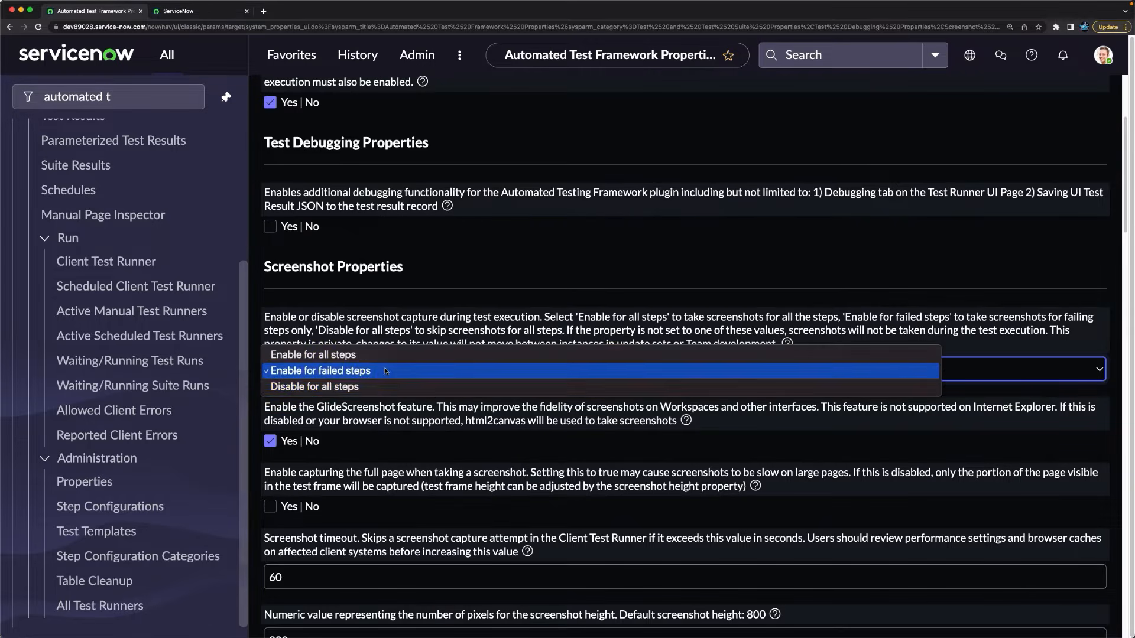
click(337, 387)
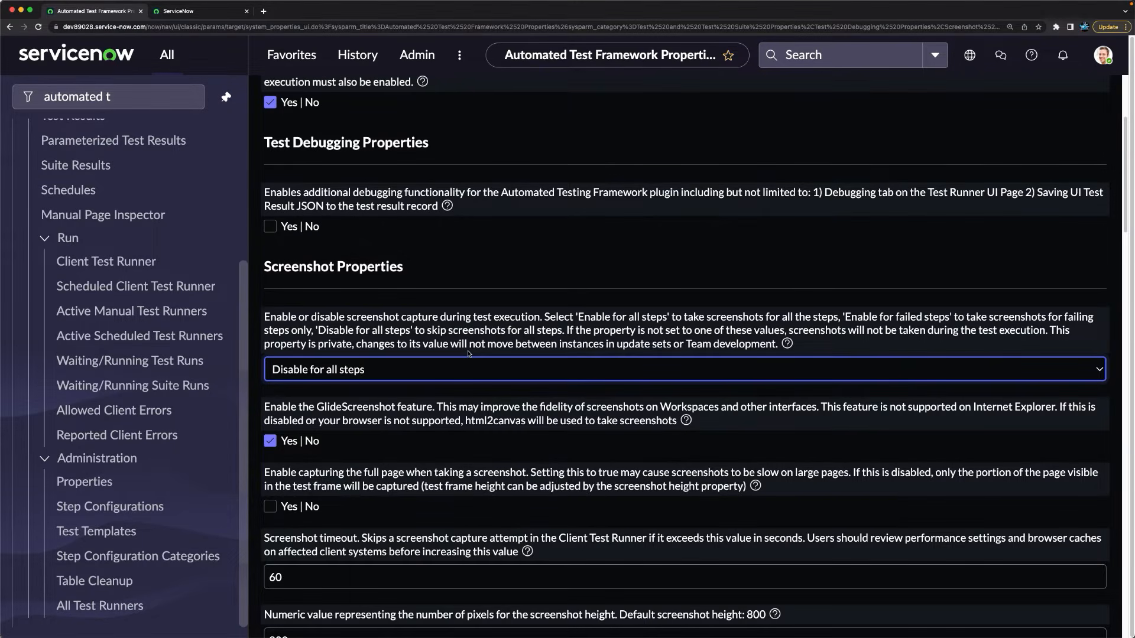
scroll(469, 354, down, 5)
scroll(473, 357, up, 7)
scroll(481, 361, down, 3)
scroll(481, 361, up, 5)
click(1091, 98)
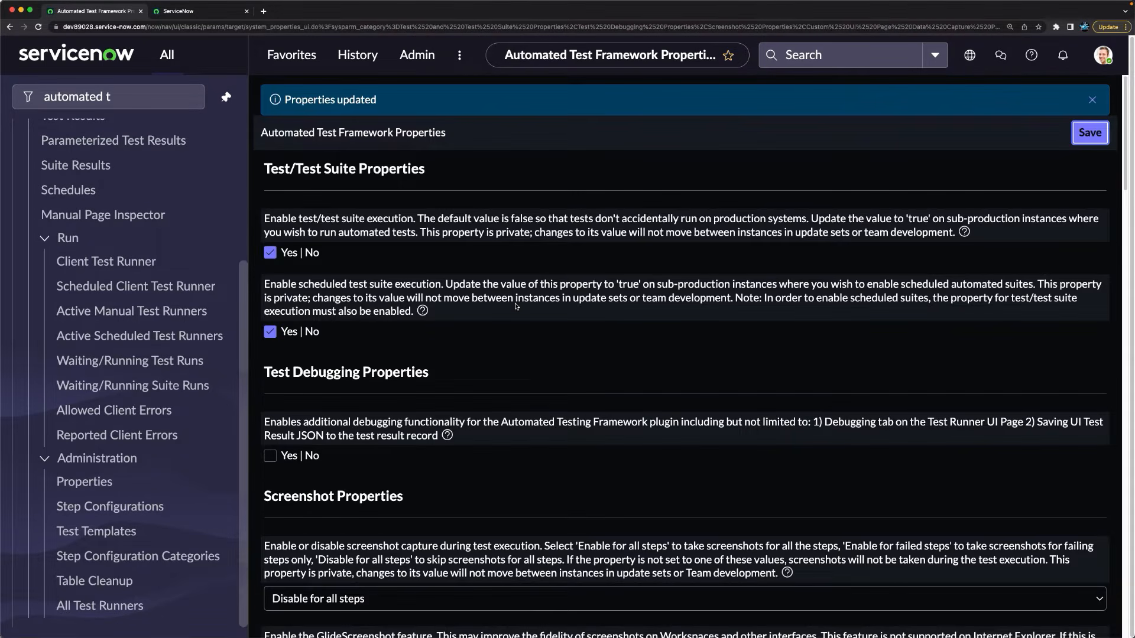
Step: List all Automated Test Framework test results and open the record for "New Test for Demo App"
scroll(94, 275, up, 4)
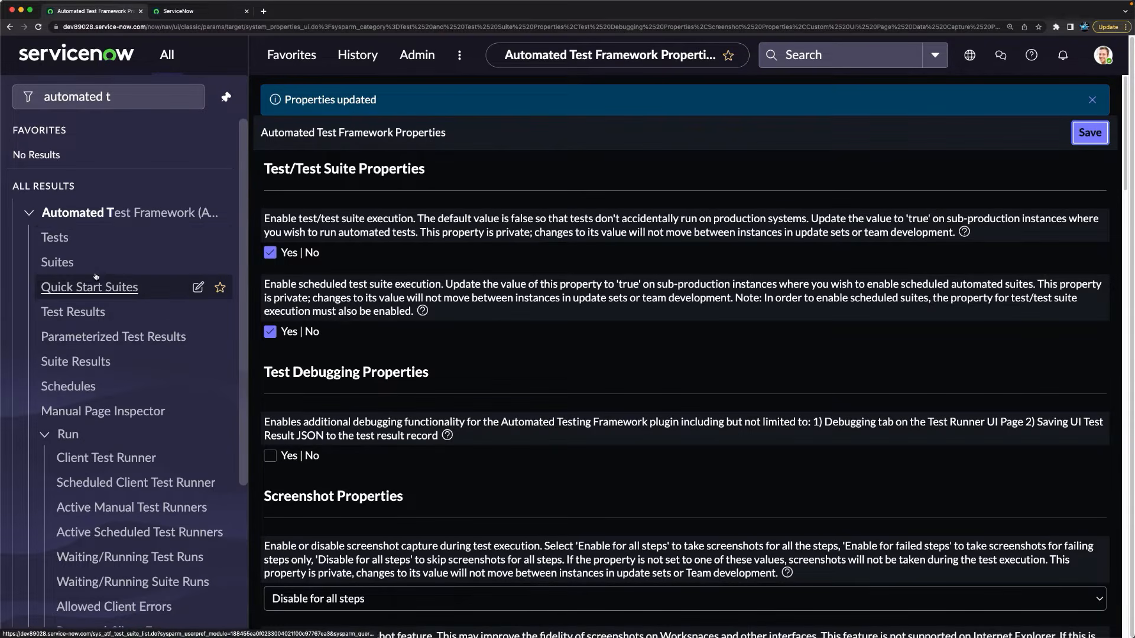
click(54, 239)
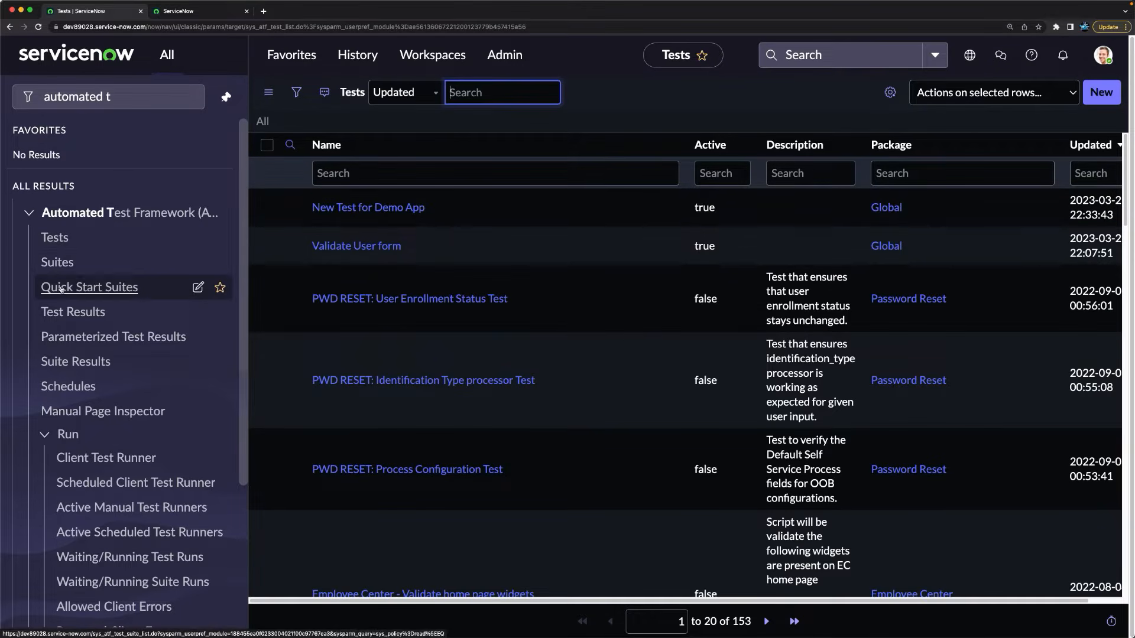
click(69, 318)
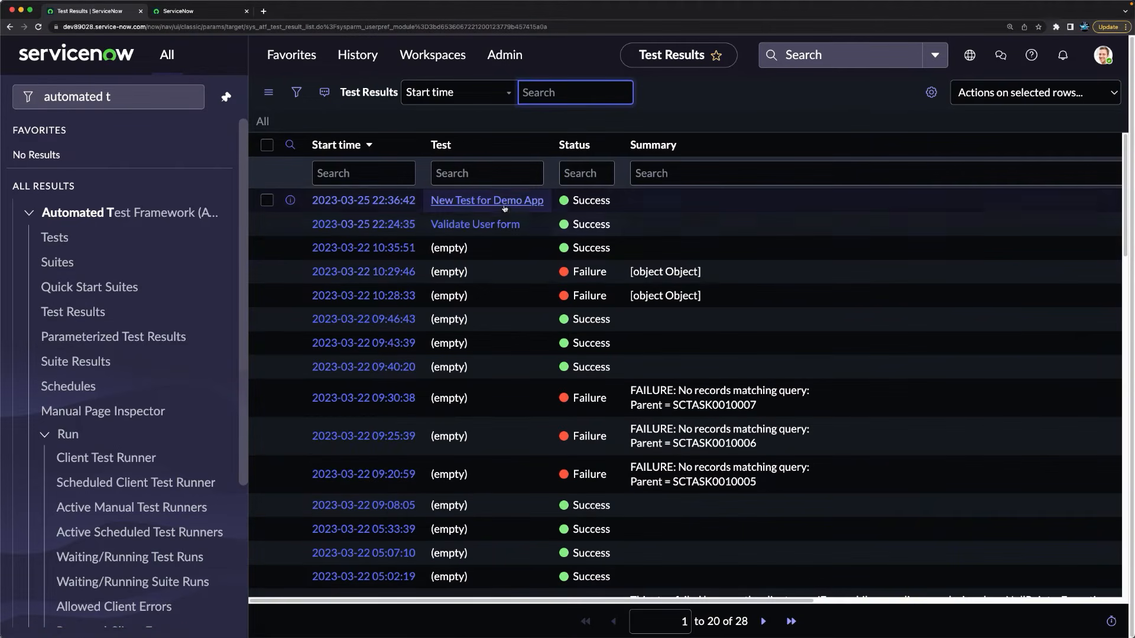
click(289, 201)
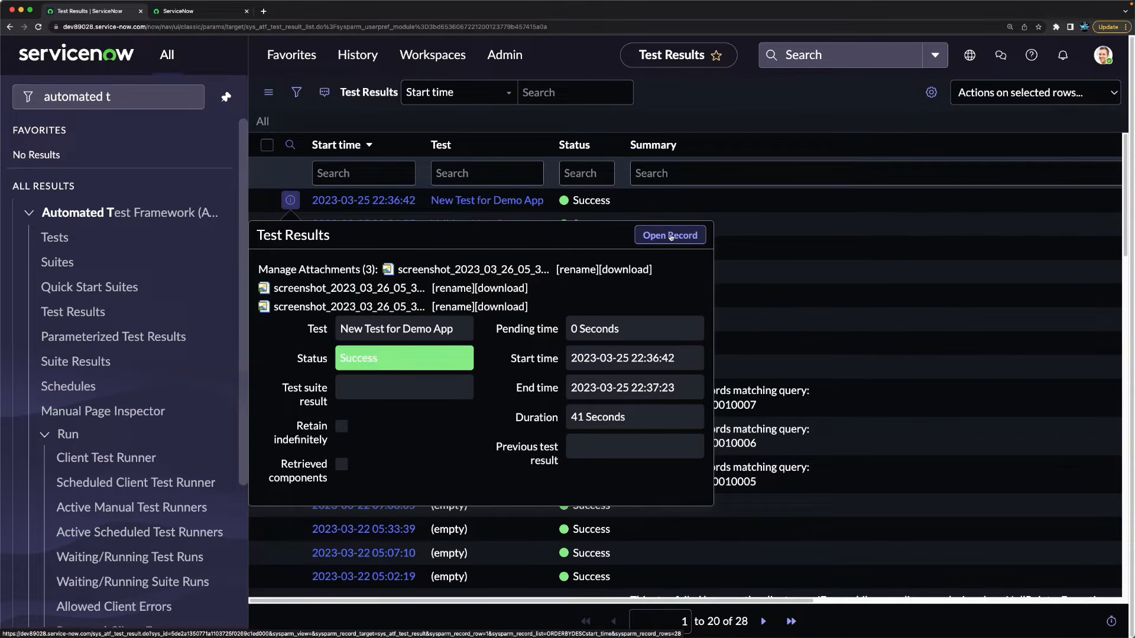
click(670, 236)
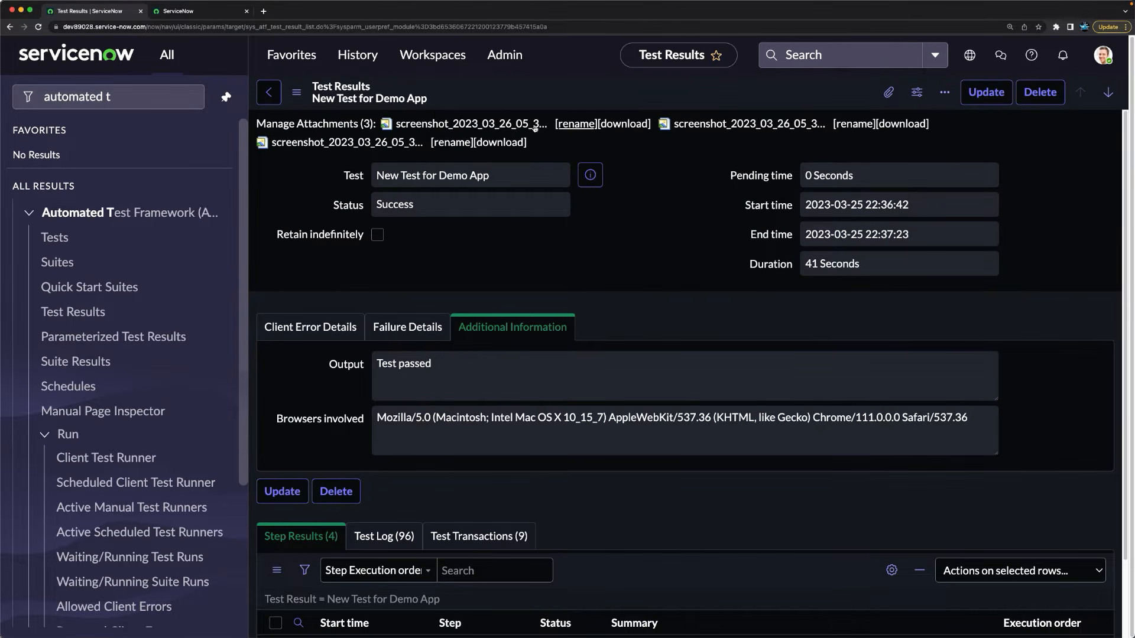
Step: Download the third screenshot attached to the test result, view it and close it
click(354, 144)
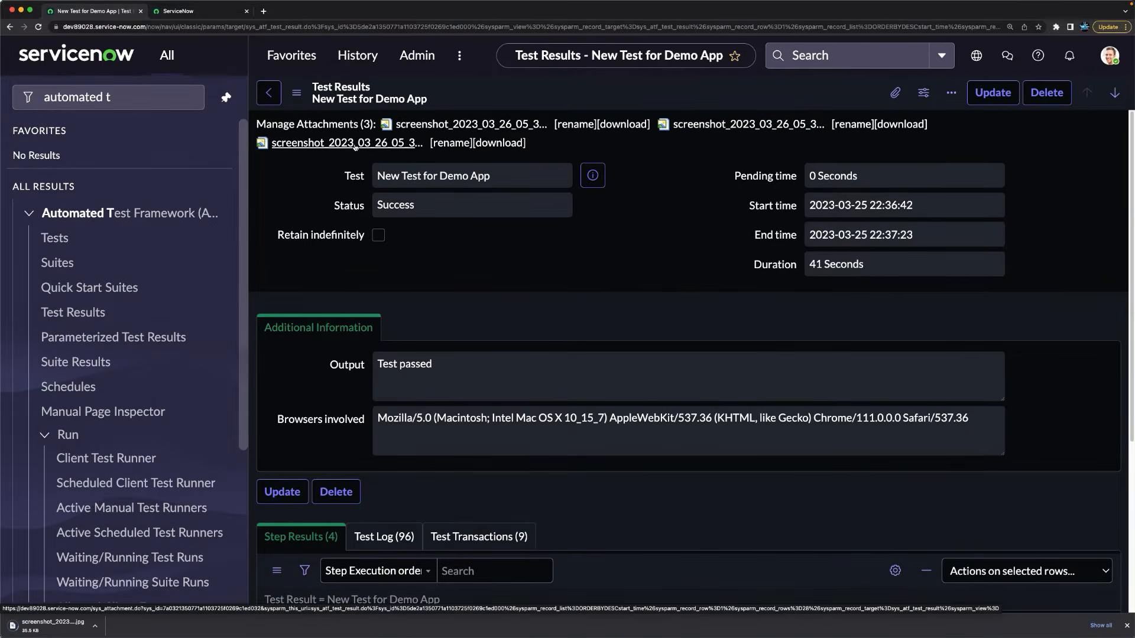
click(61, 620)
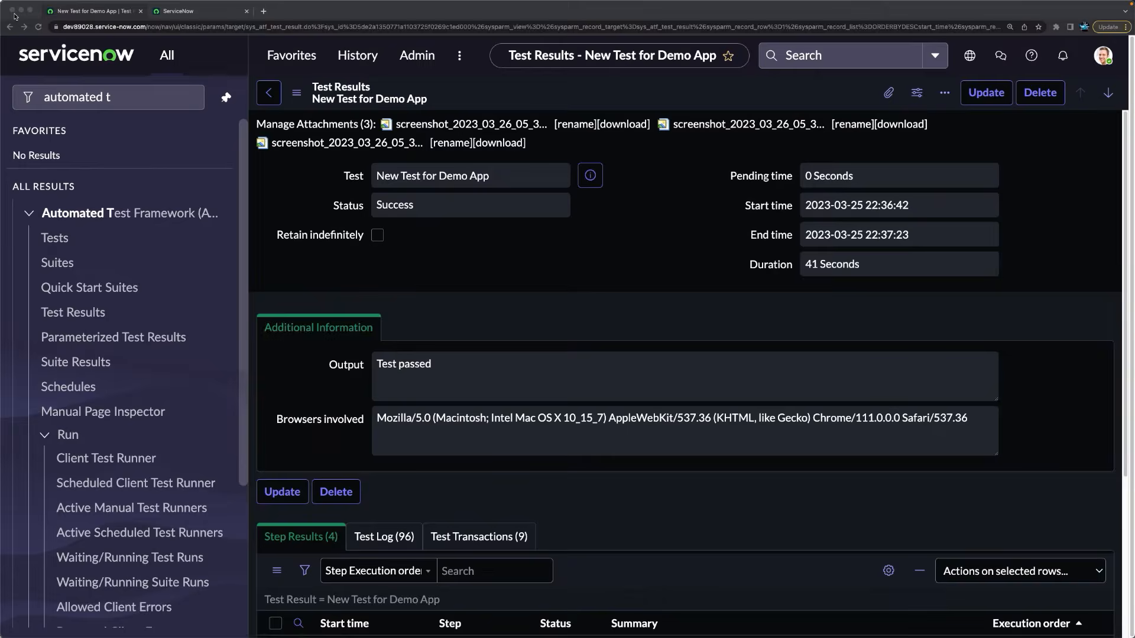
click(13, 13)
Step: Open the test record "New Test for Demo App" from its result and run the test again in the current Chrome session
click(591, 174)
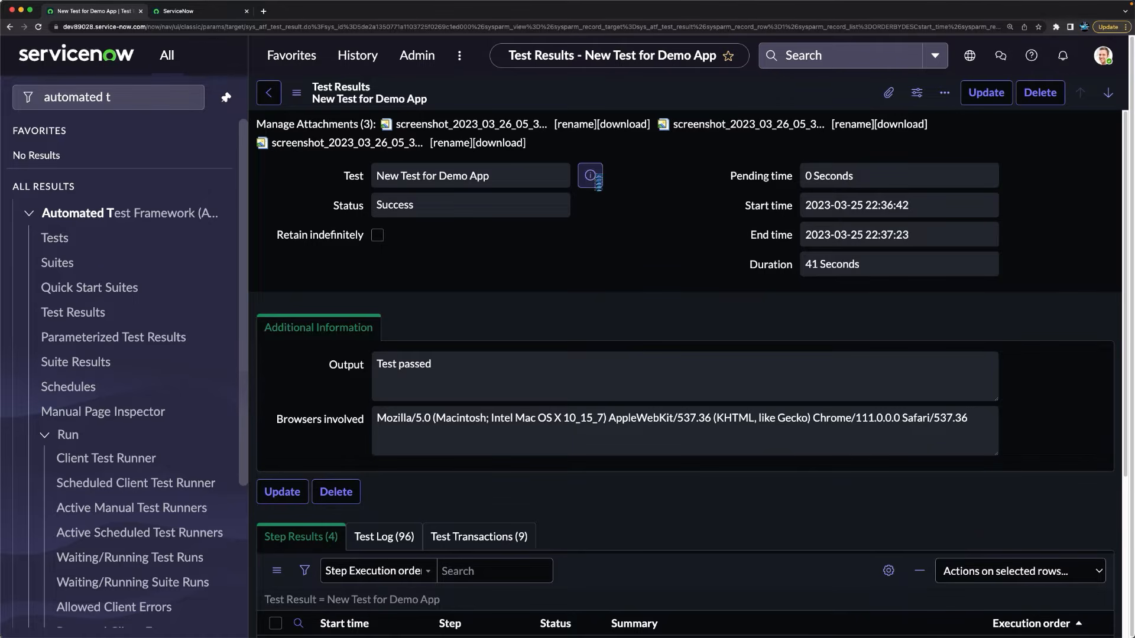
click(803, 216)
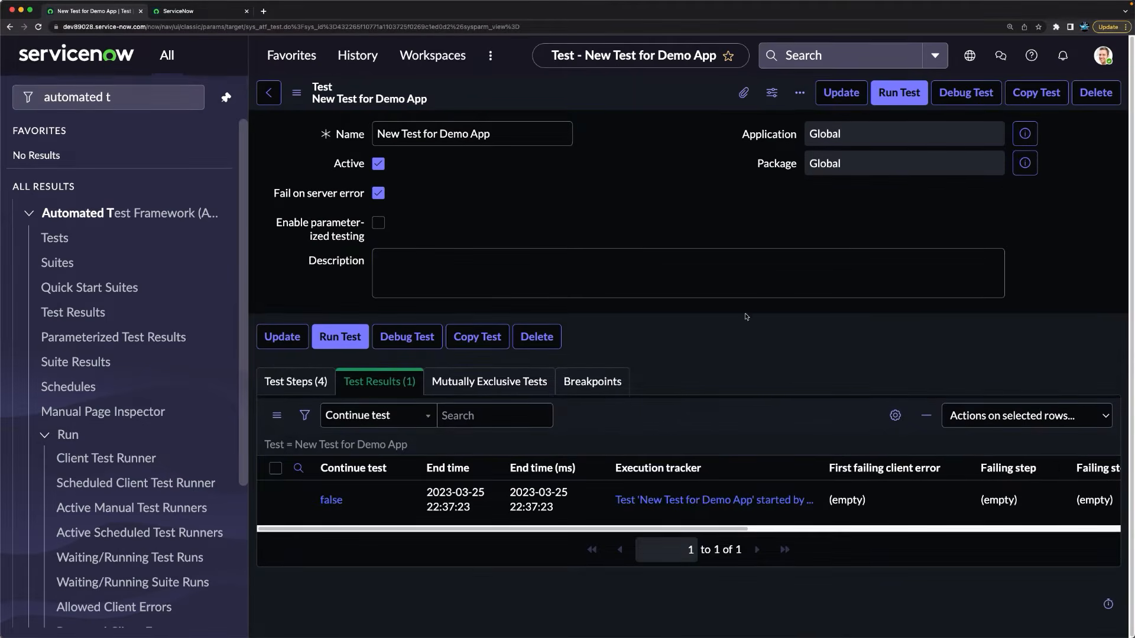
click(341, 338)
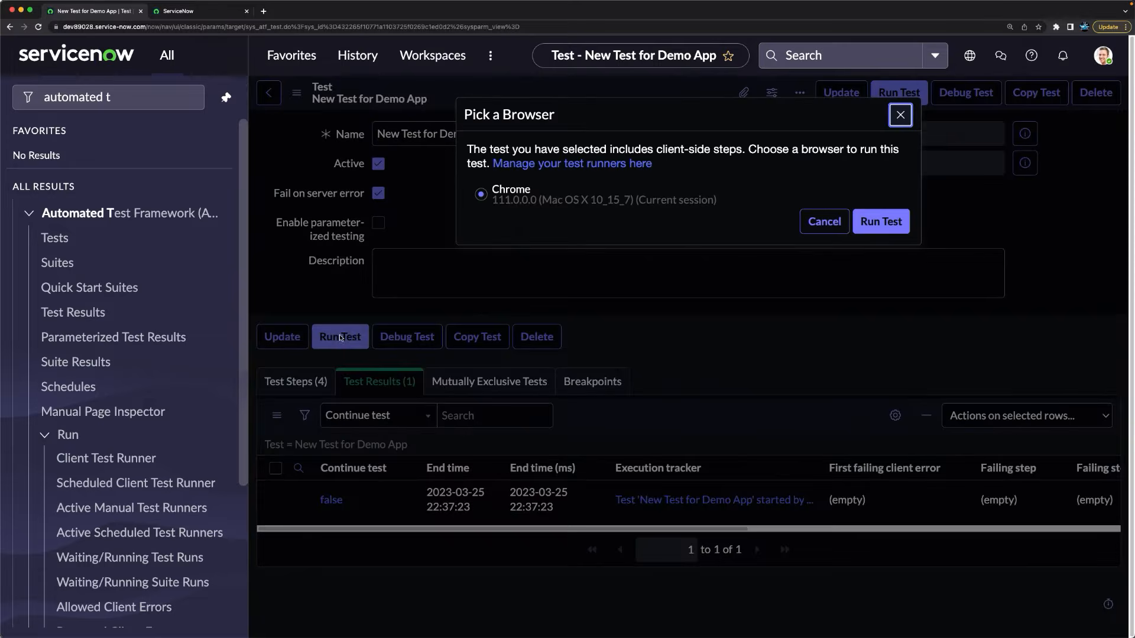
click(881, 222)
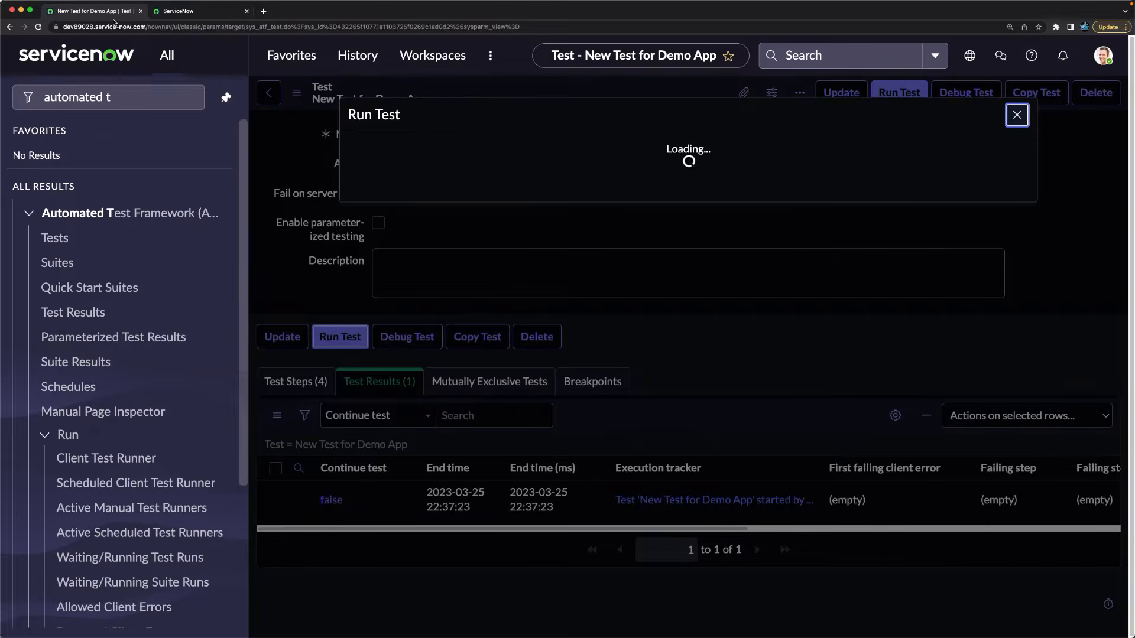
Step: Check the test run in the Client Test Runner and review the result record for "New Test for Demo App"
click(208, 11)
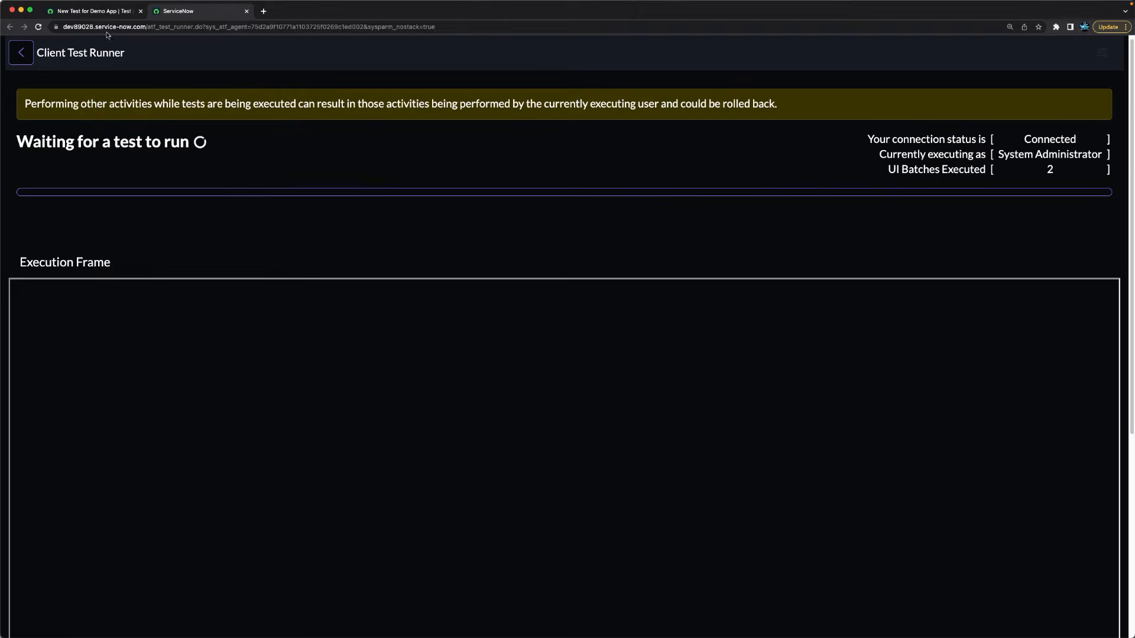
click(89, 11)
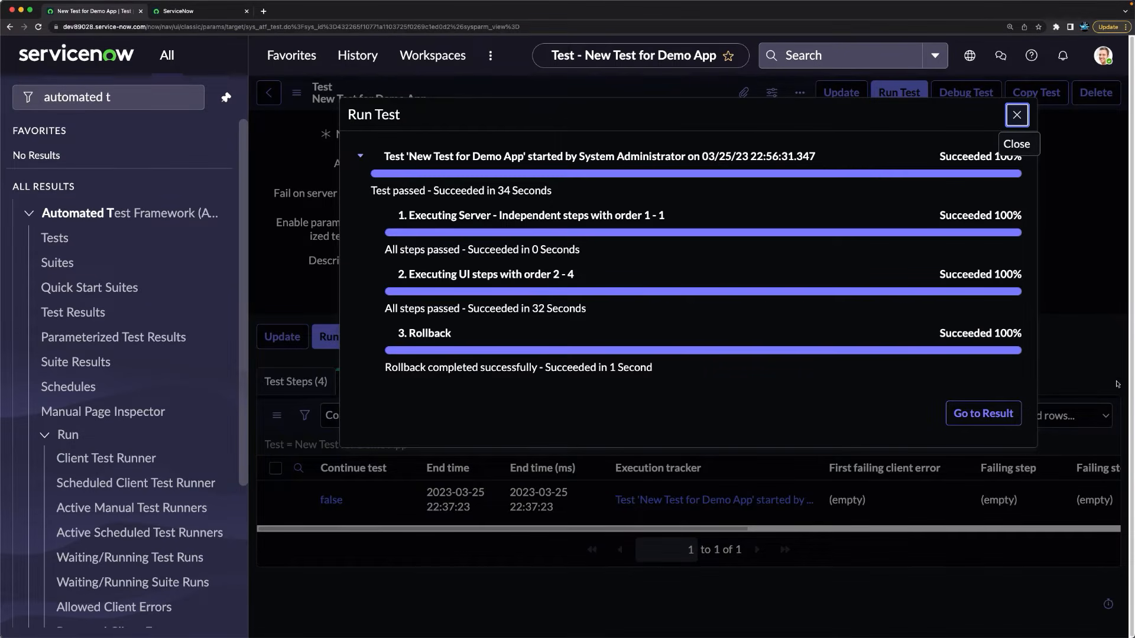
click(980, 417)
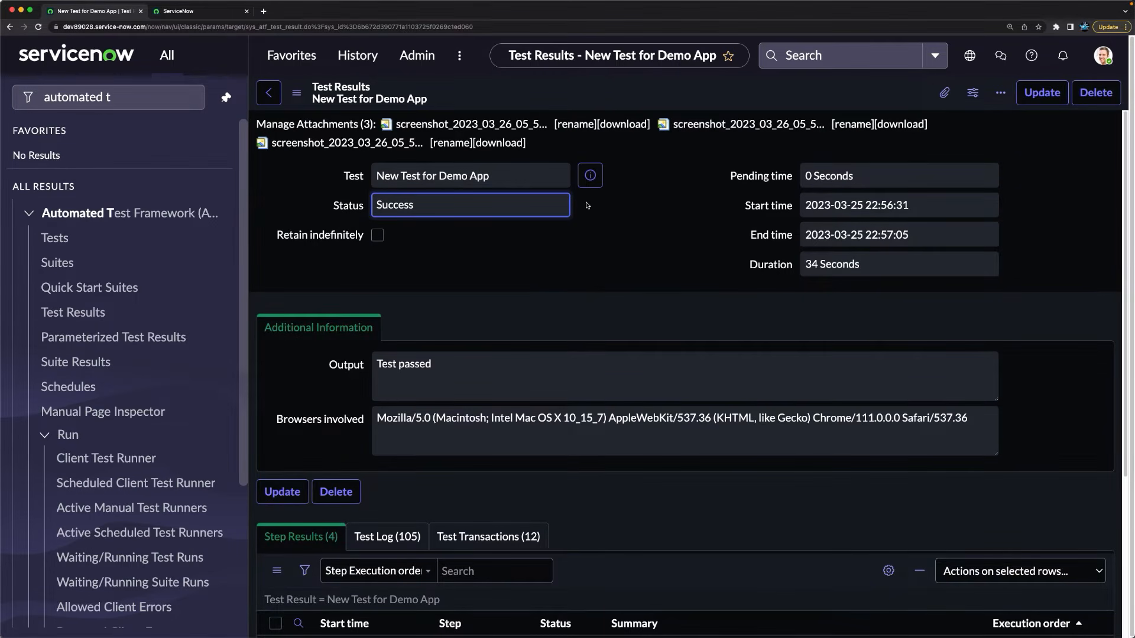
scroll(563, 271, down, 5)
scroll(563, 272, up, 5)
Step: Disable the GlideScreenshot feature in the Automated Test Framework properties and save them
scroll(88, 408, down, 3)
click(84, 482)
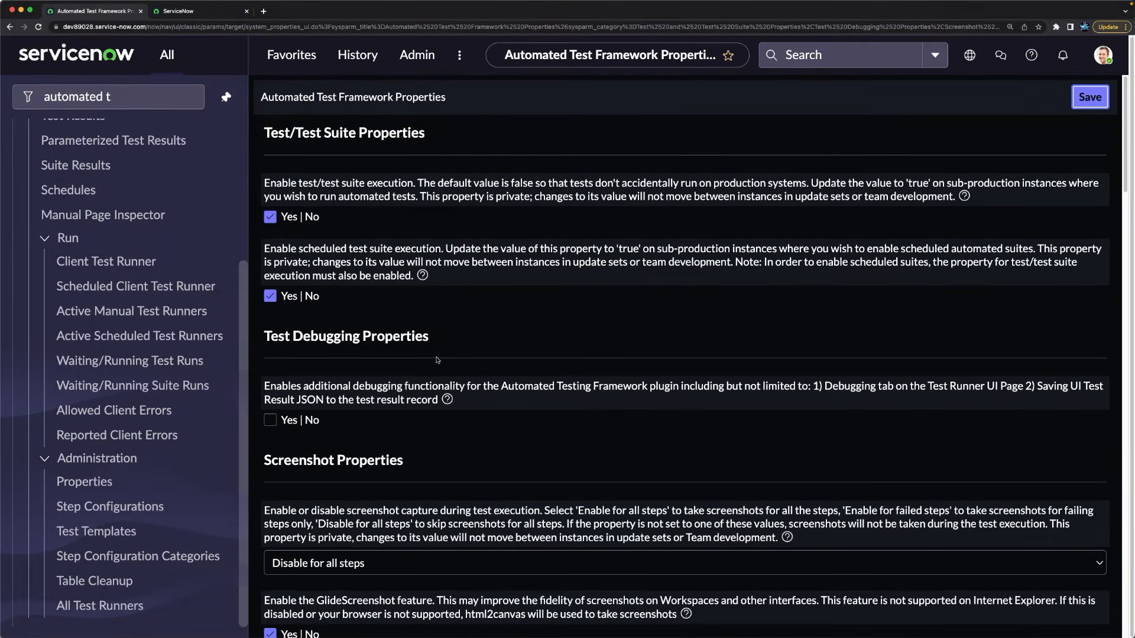
scroll(414, 396, down, 3)
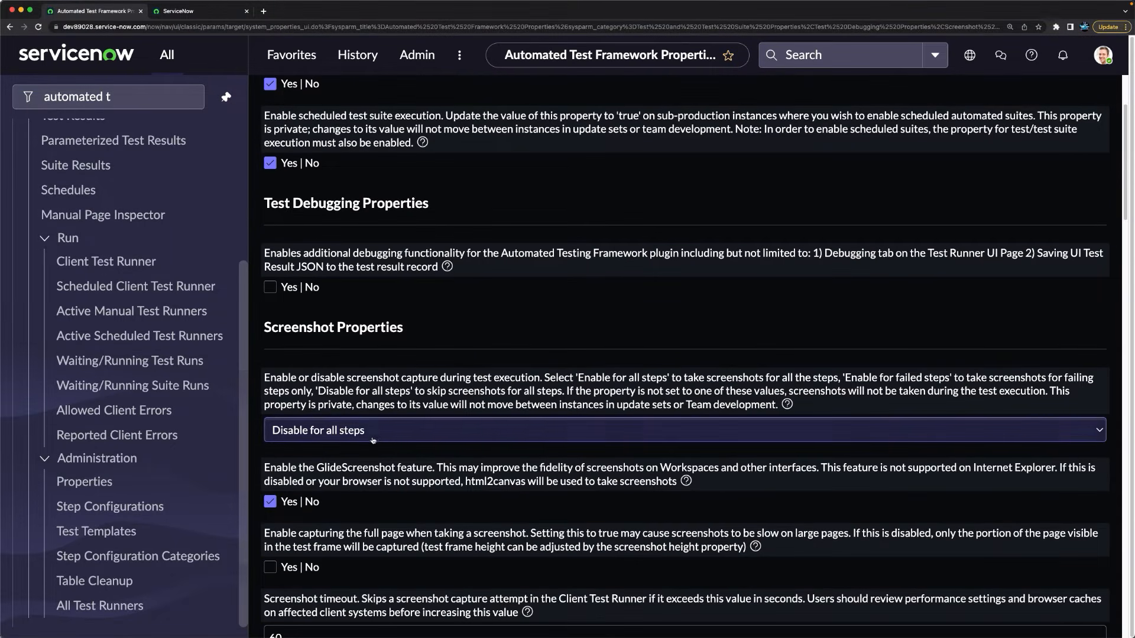
scroll(378, 437, down, 5)
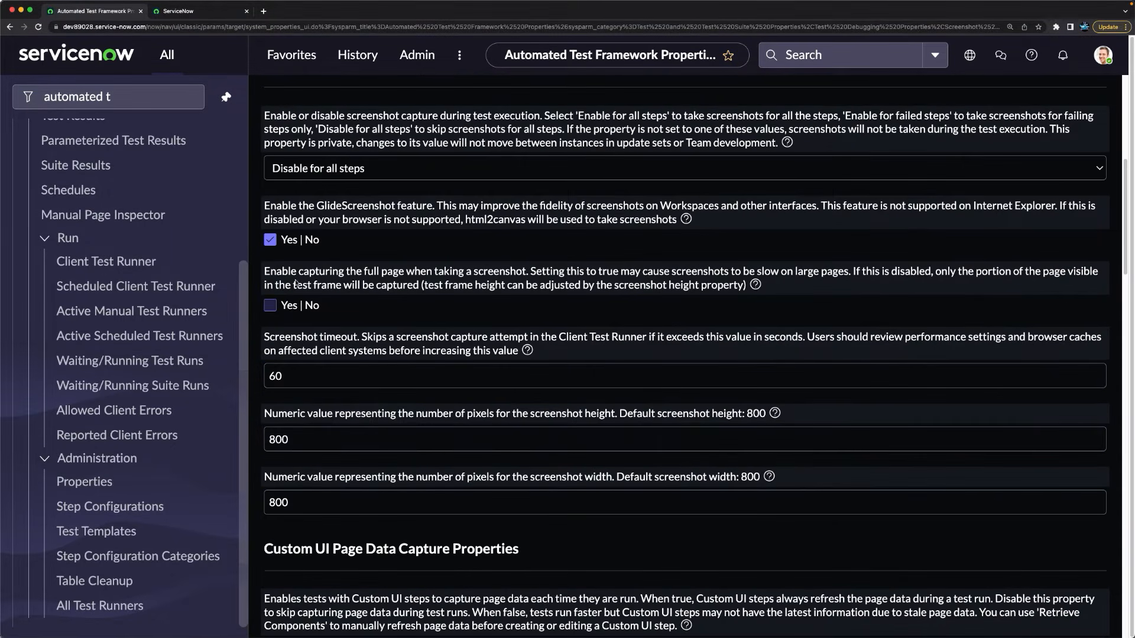
scroll(360, 249, up, 1)
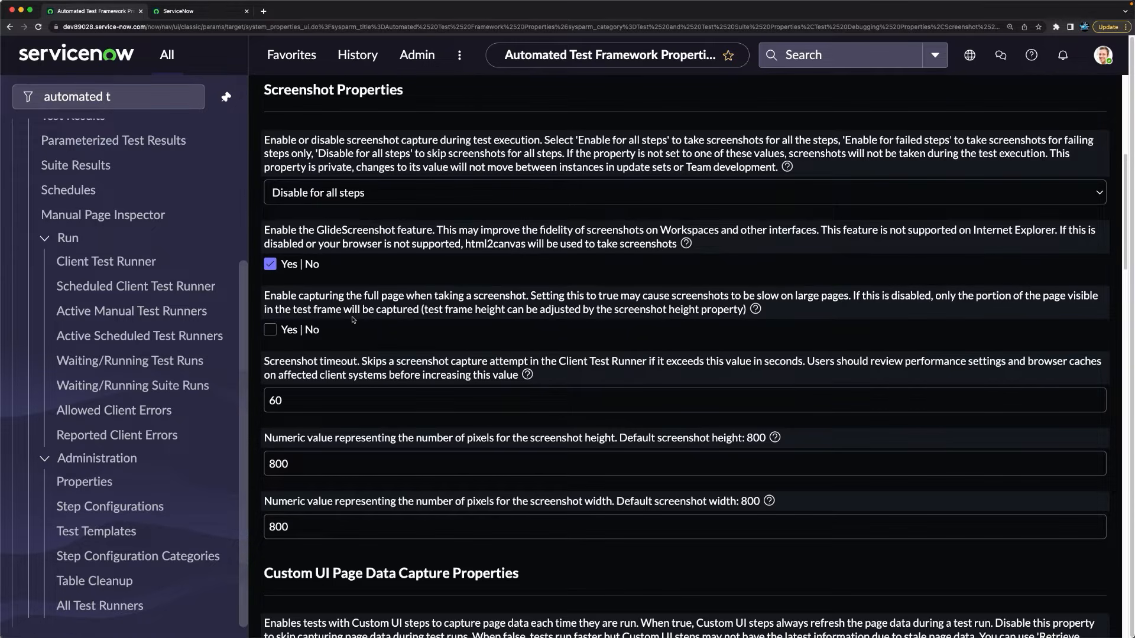
click(270, 264)
scroll(1004, 331, up, 6)
click(1089, 98)
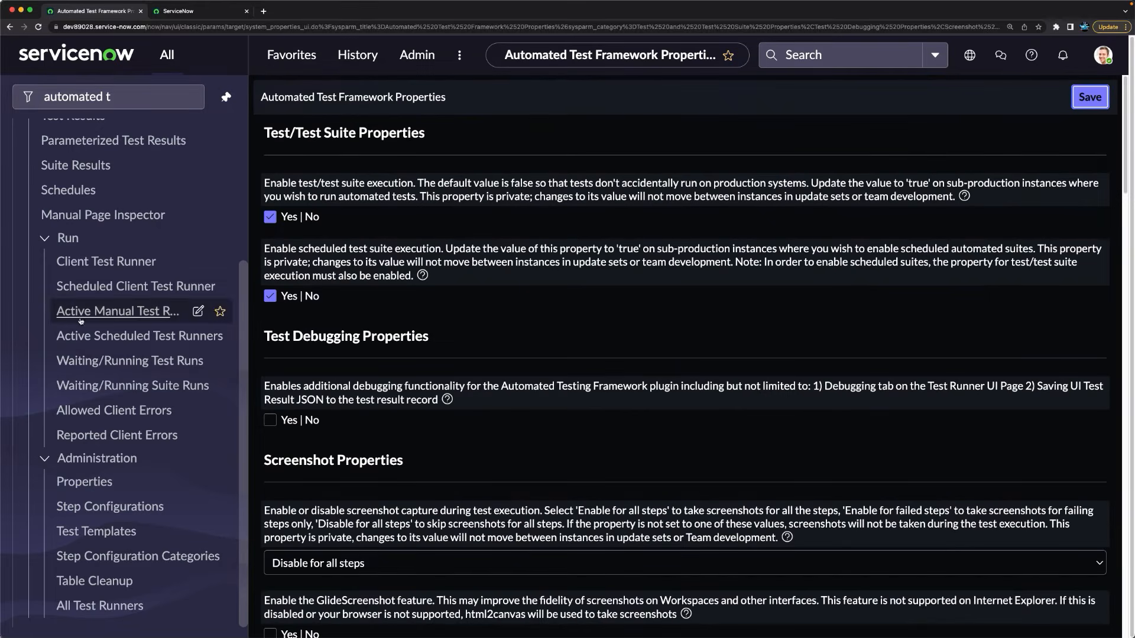
Step: Open "New Test for Demo App" from the list of tests and run it in the current Chrome session
scroll(89, 311, up, 4)
click(55, 238)
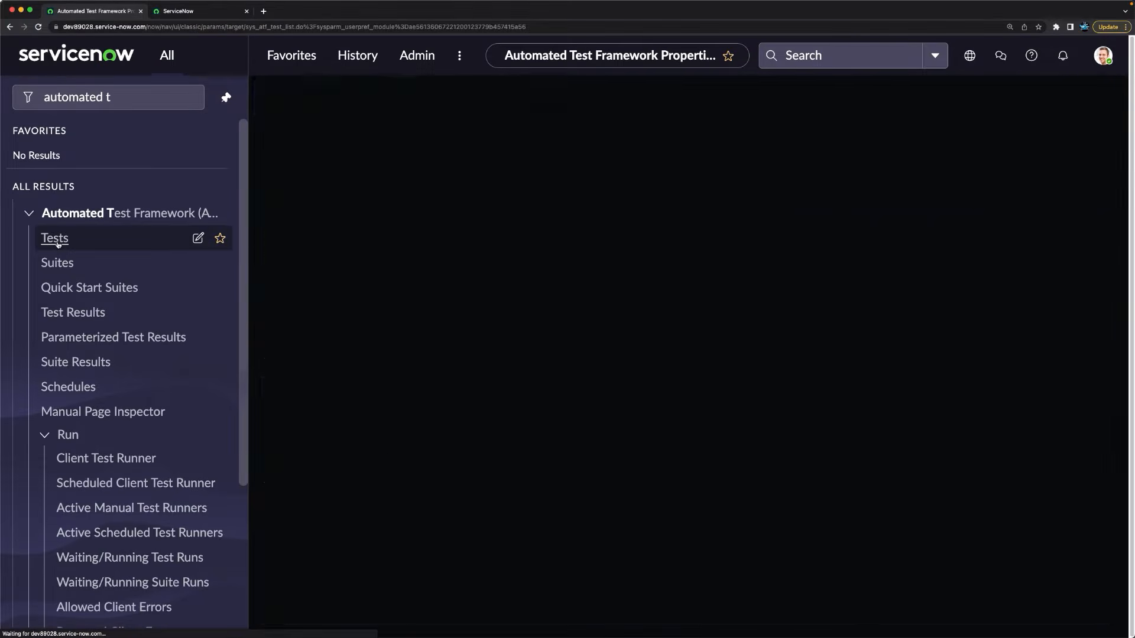
click(393, 183)
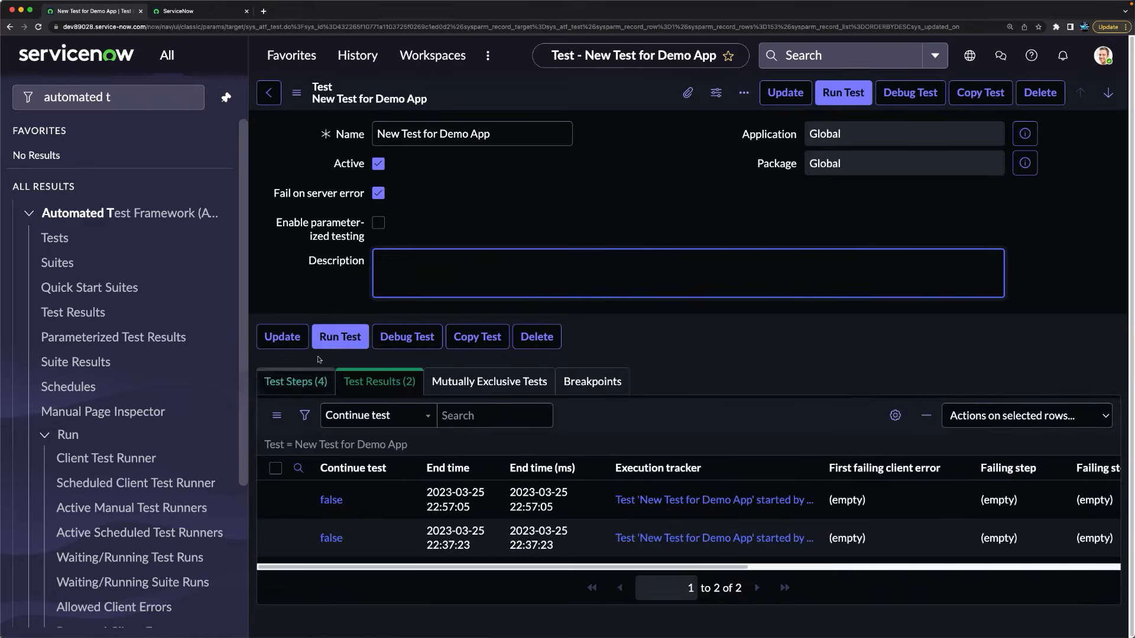
click(347, 342)
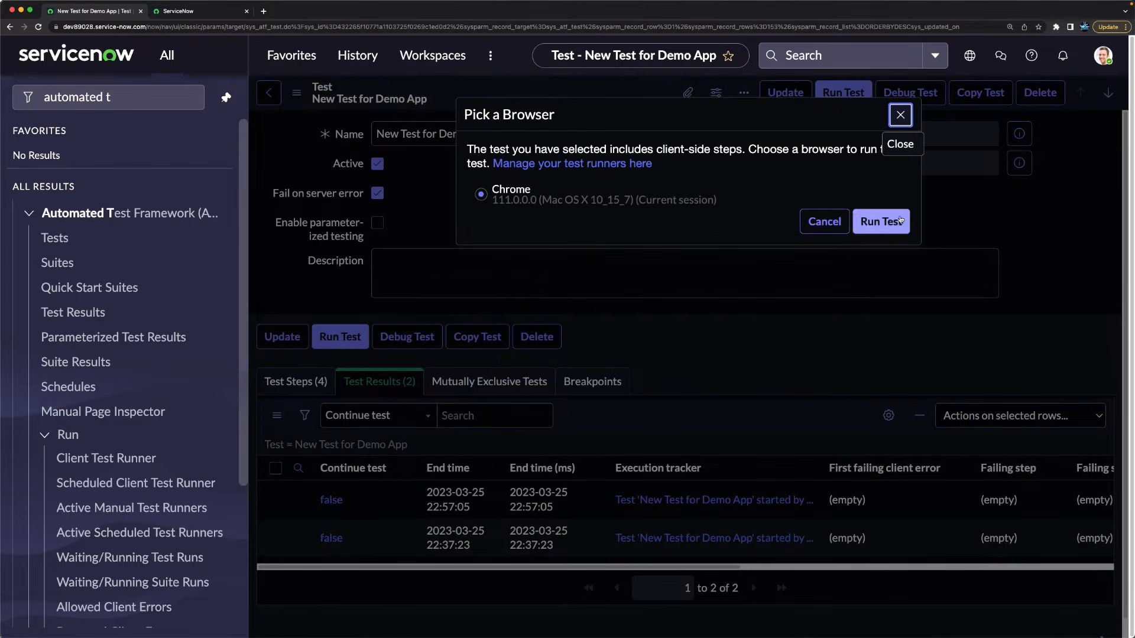
click(879, 222)
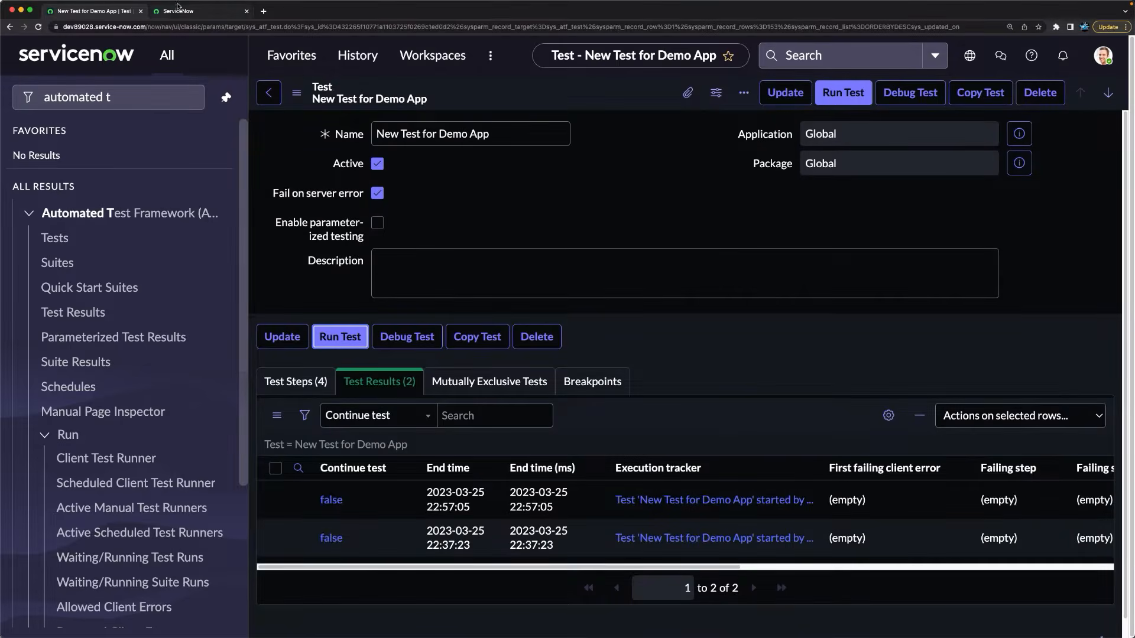
click(212, 13)
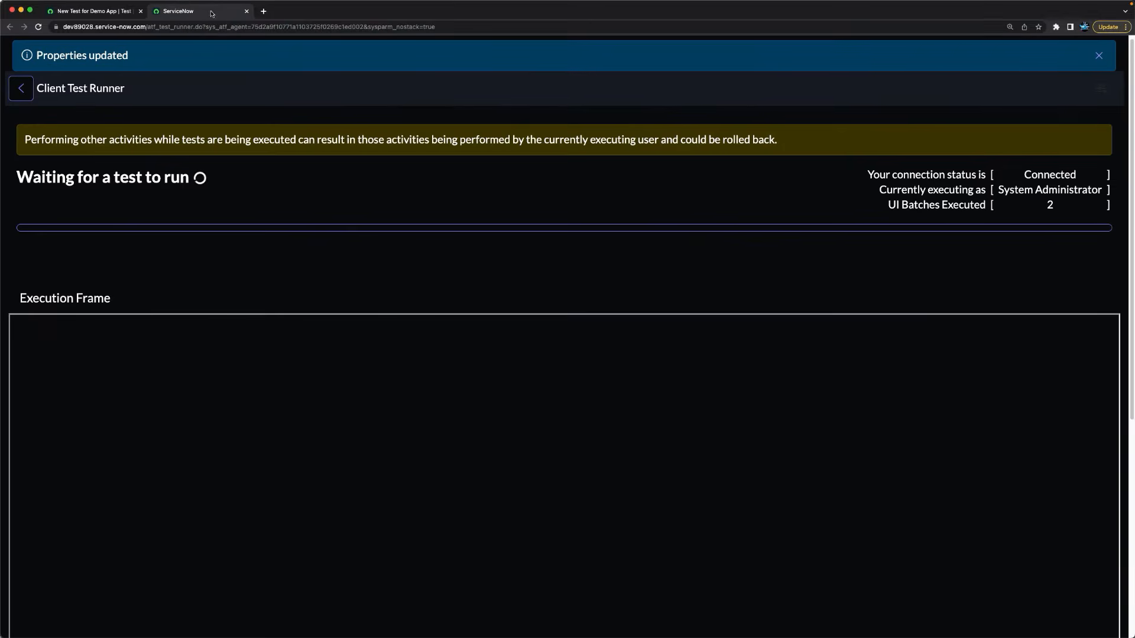
Step: Close the Client Test Runner, cancel the pending steps of the running test and open its result
click(247, 12)
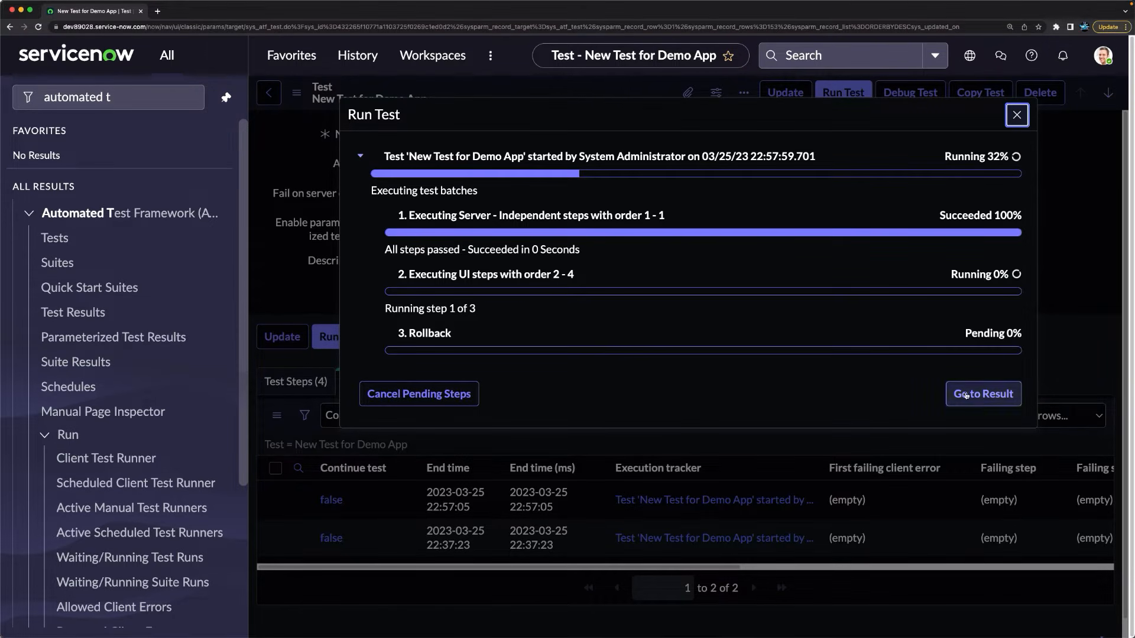
click(423, 392)
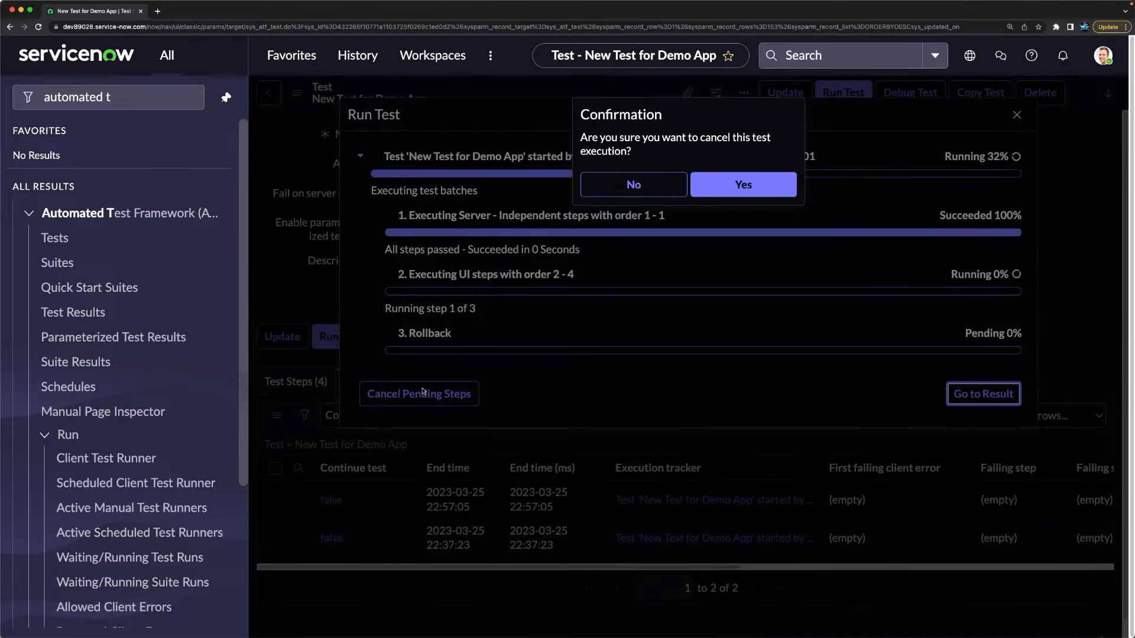
click(727, 195)
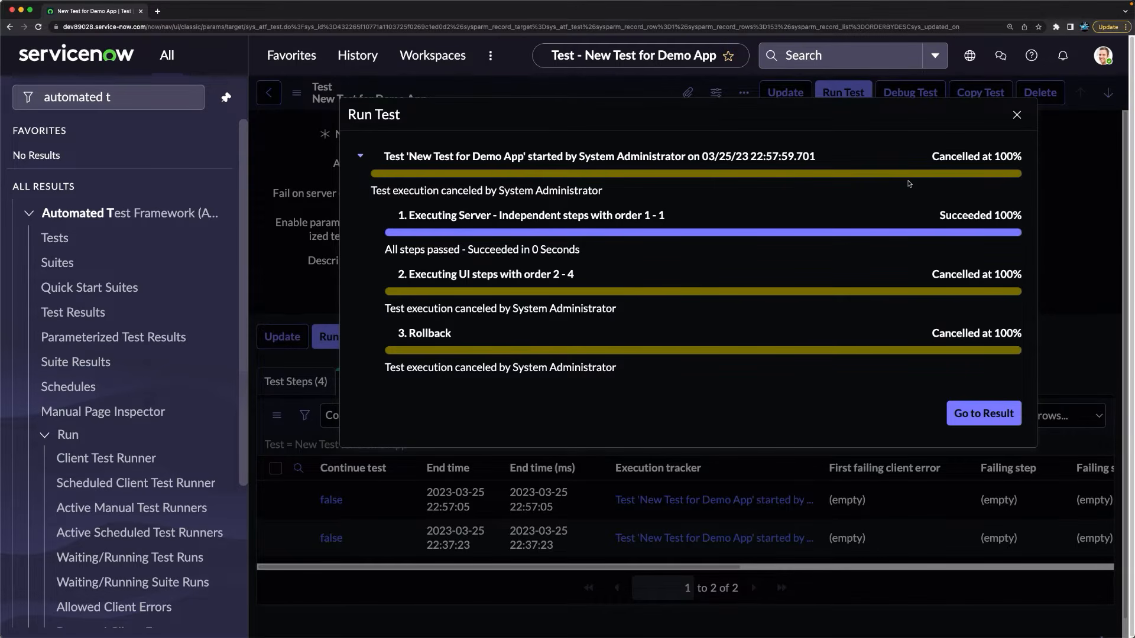
click(975, 421)
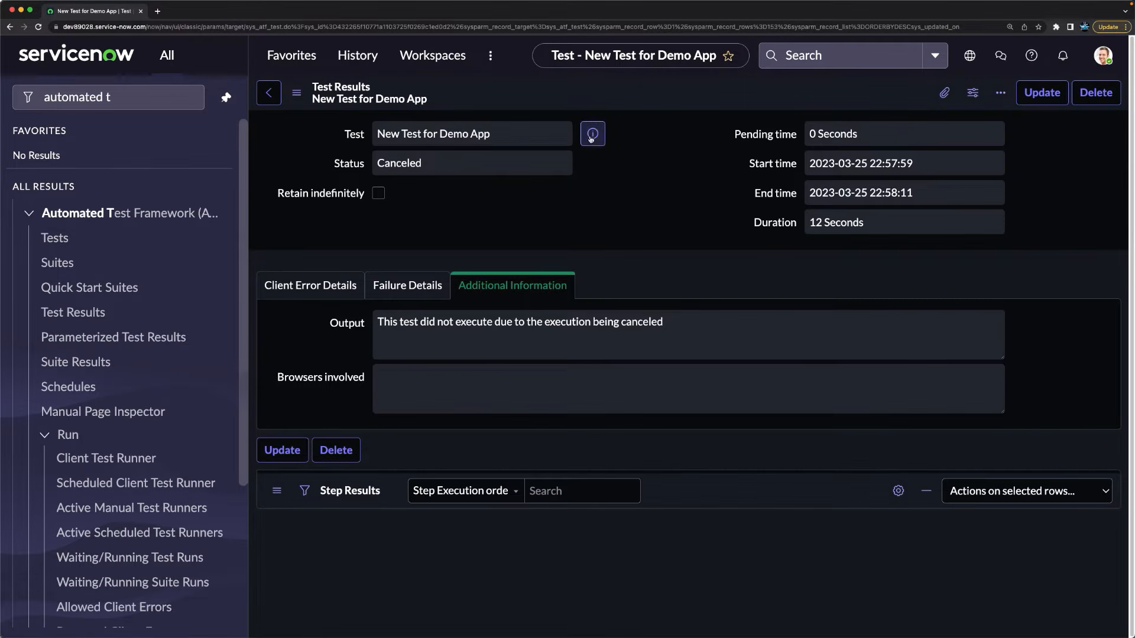
Step: Open the test record from the canceled result and run the test again in the current Chrome session
click(597, 140)
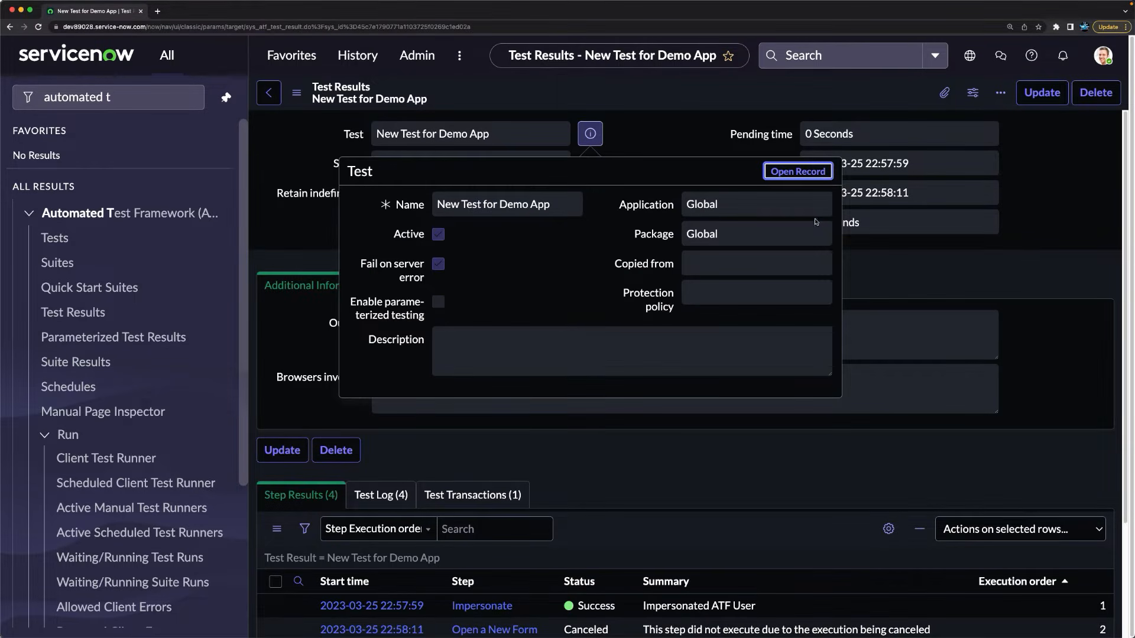
click(797, 171)
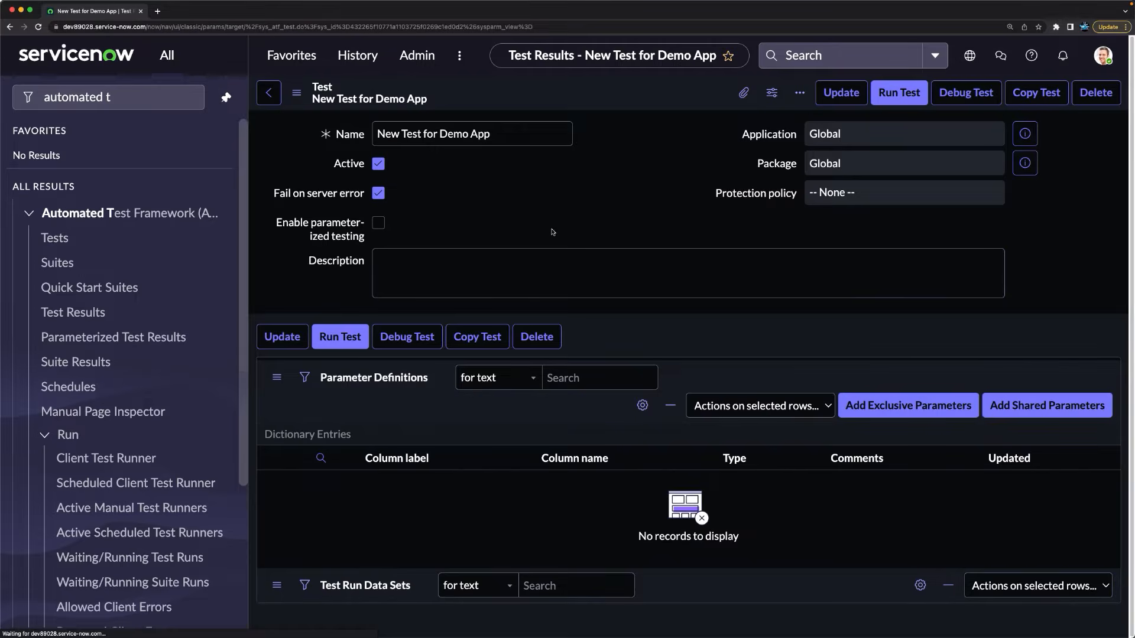
click(341, 342)
click(341, 338)
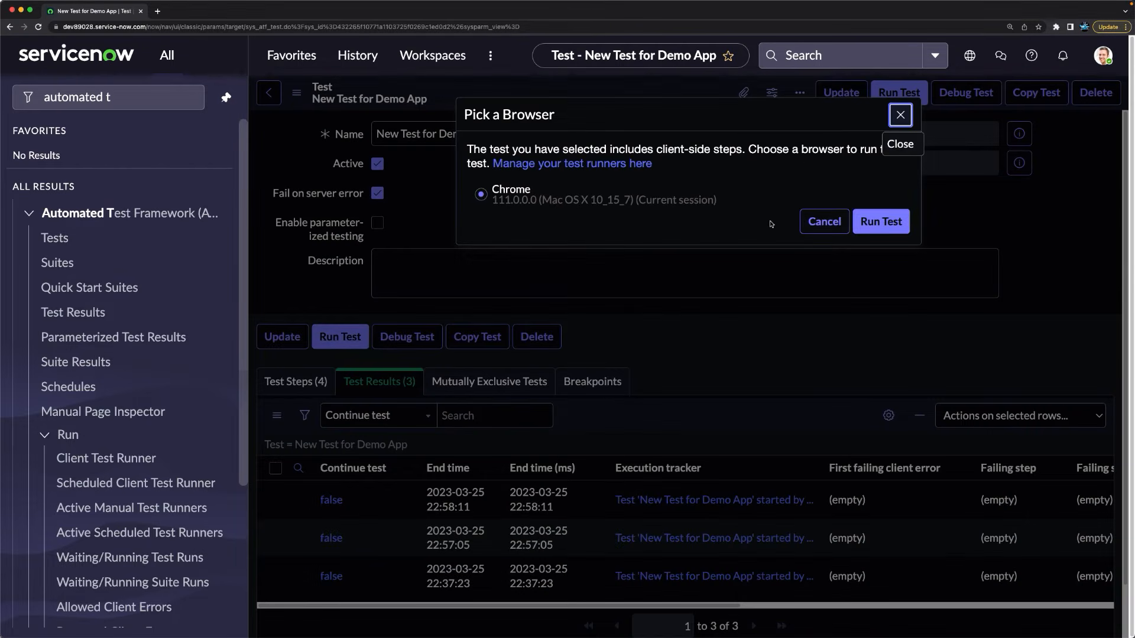
click(880, 222)
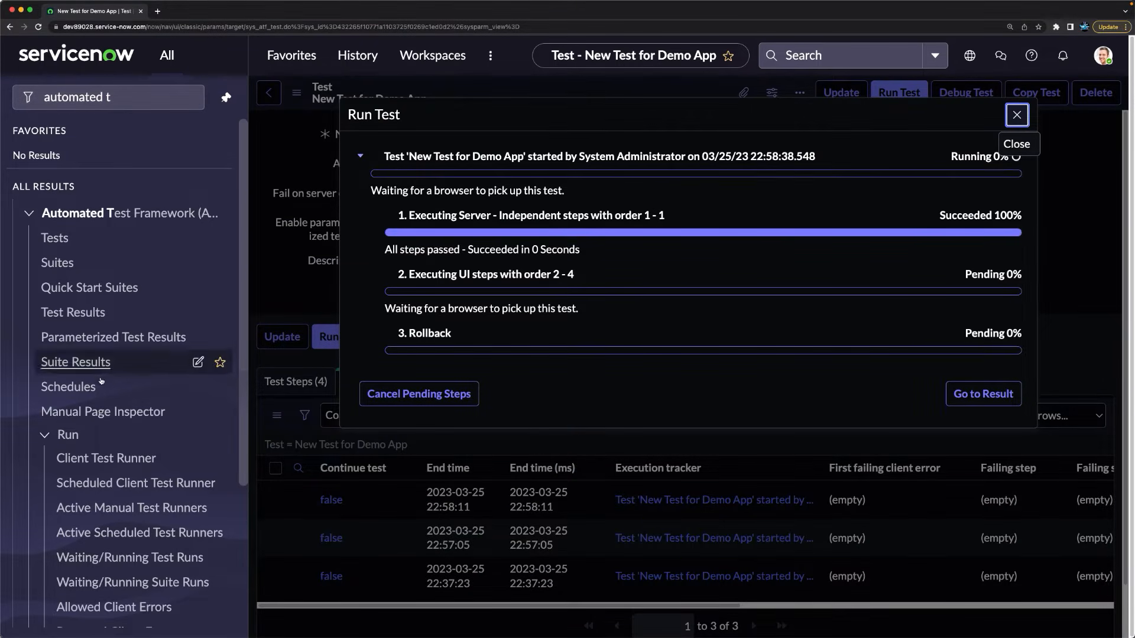
Step: Open the Client Test Runner in a new browser tab so it can pick up the waiting test
scroll(69, 364, down, 5)
scroll(69, 363, up, 5)
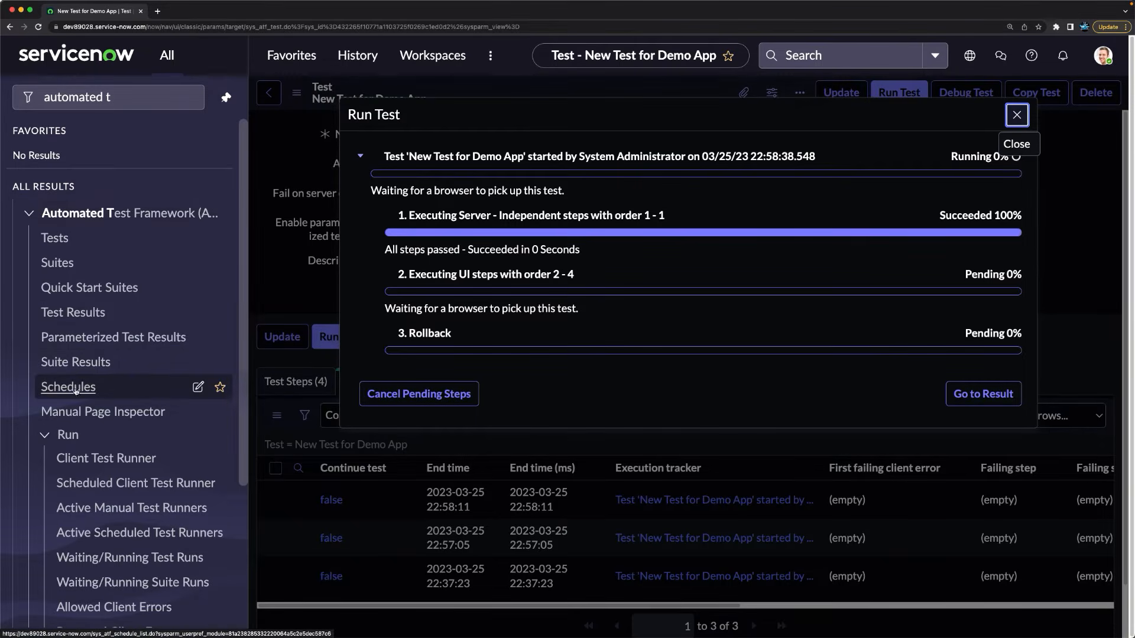
scroll(100, 432, down, 1)
right_click(99, 434)
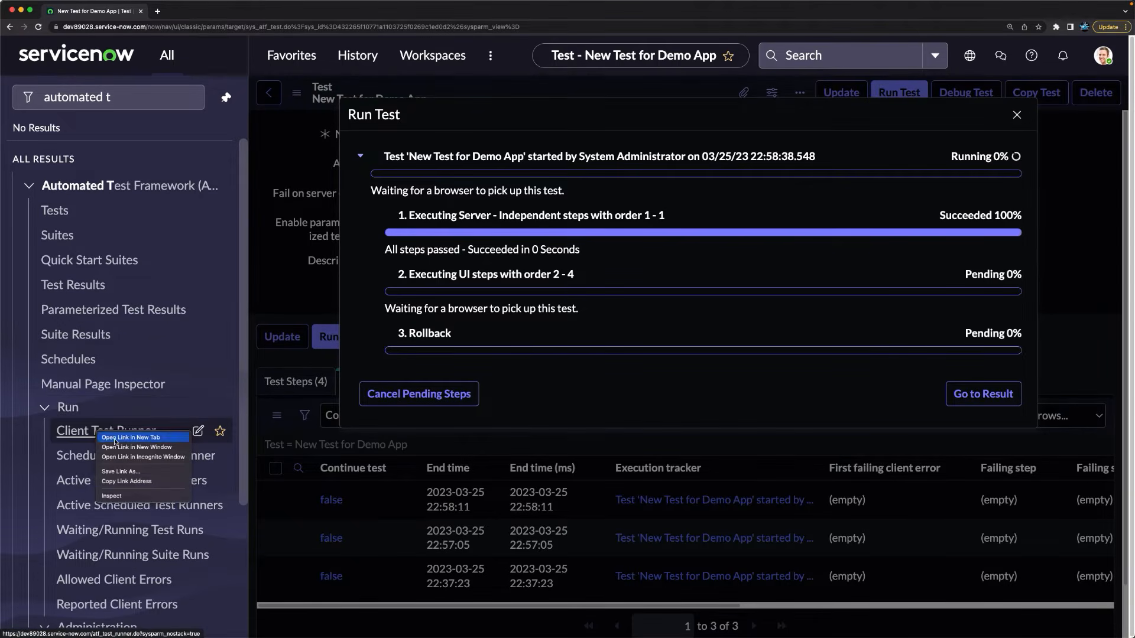
click(130, 438)
click(201, 13)
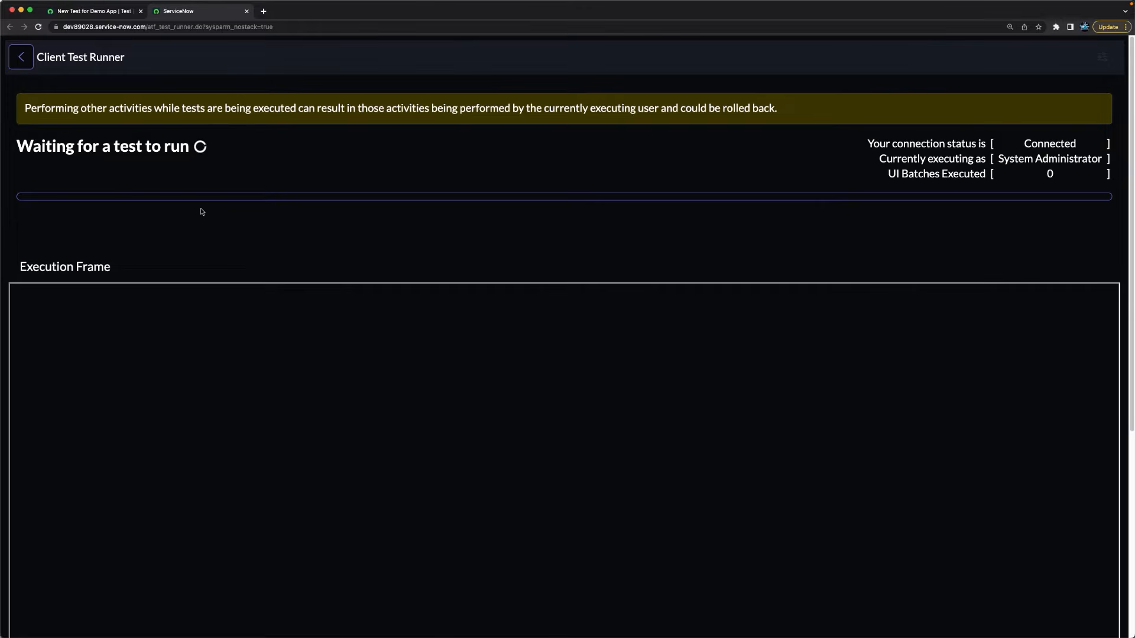
Step: Monitor the test's progress in the run dialog and the Client Test Runner, and open the result of the completed run
click(100, 11)
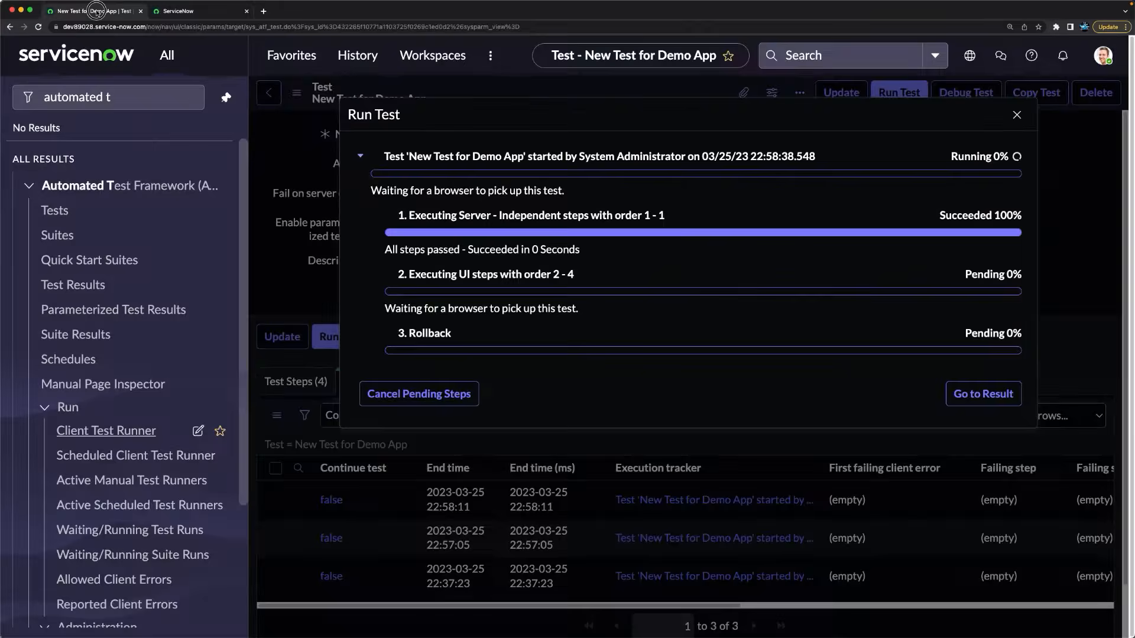
click(198, 12)
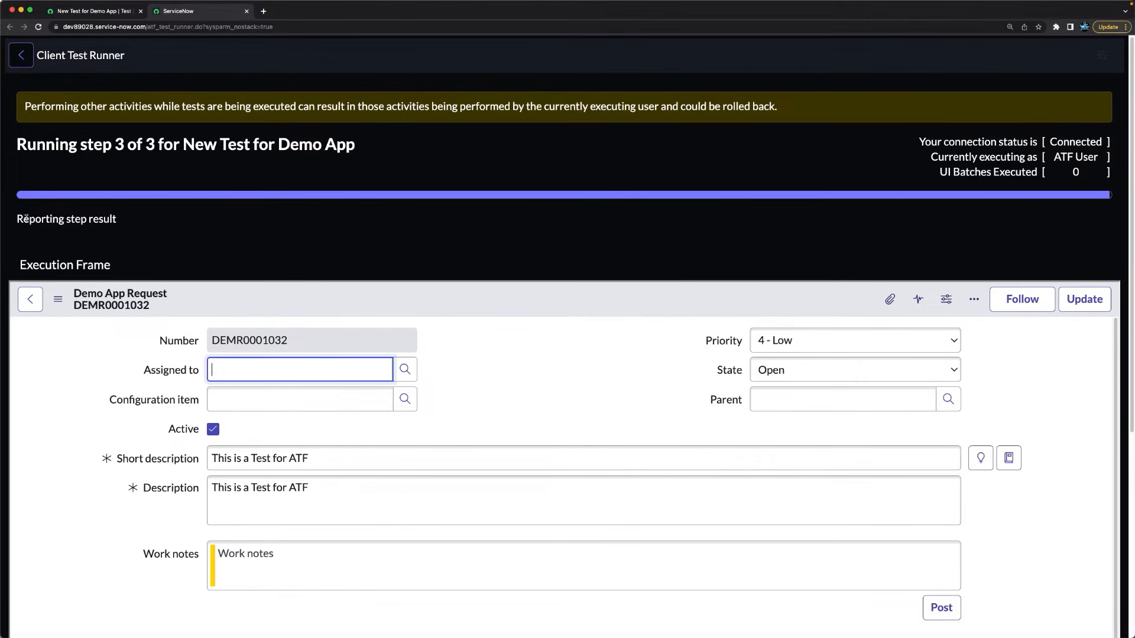
click(100, 12)
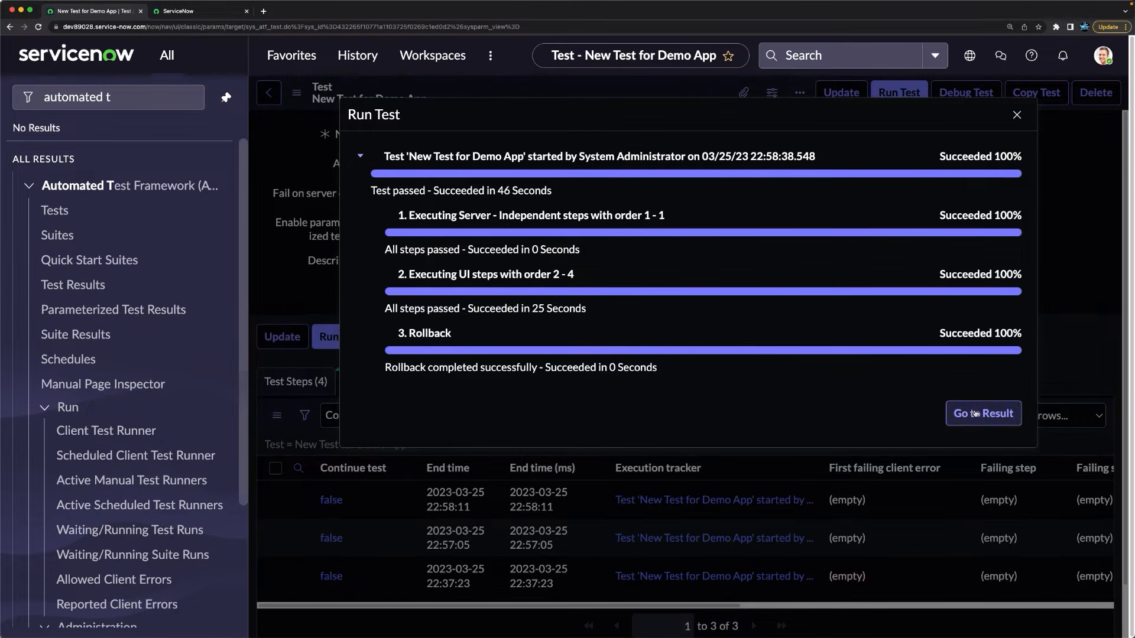
click(975, 413)
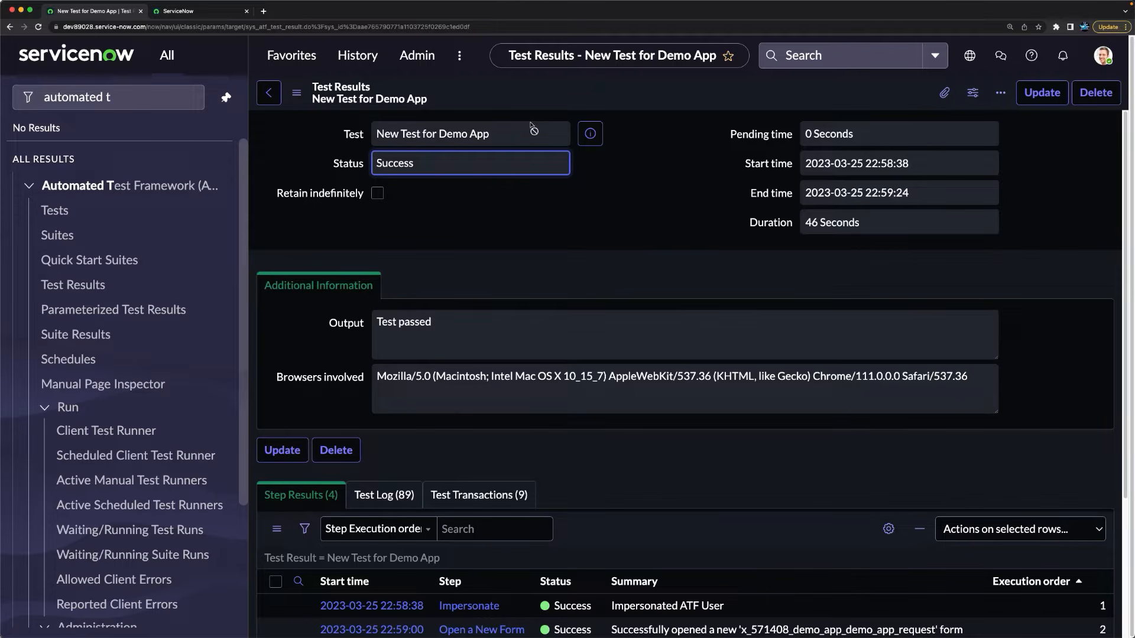
Step: Review the step results, test log and test transactions of the "New Test for Demo App" result
click(661, 253)
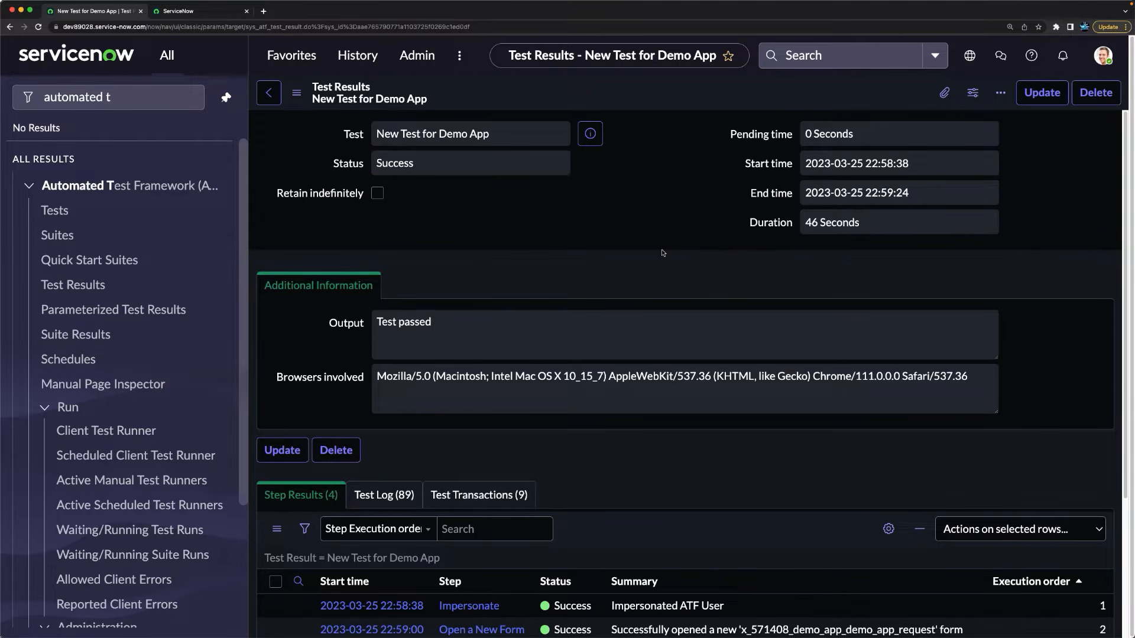
scroll(595, 427, down, 3)
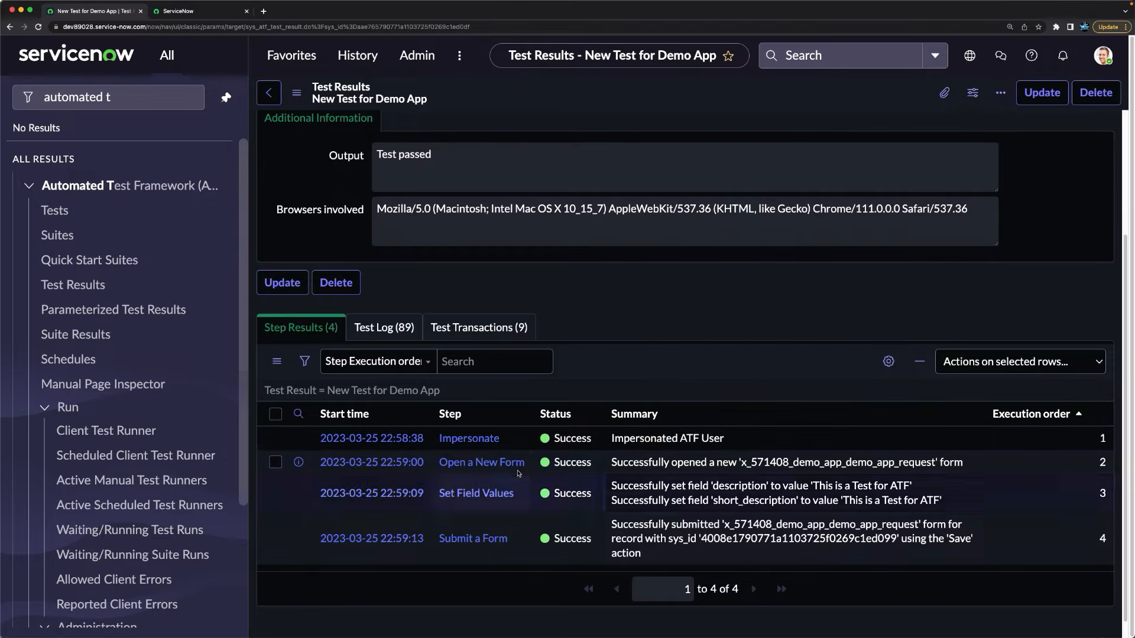
click(377, 329)
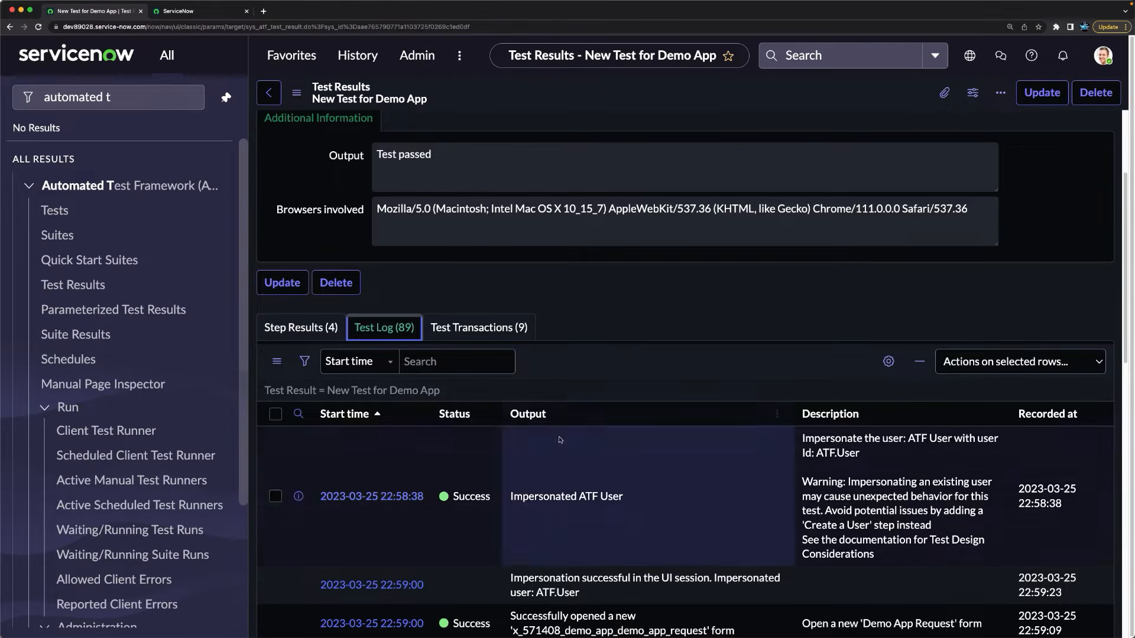
scroll(514, 414, down, 10)
scroll(555, 437, up, 12)
click(475, 341)
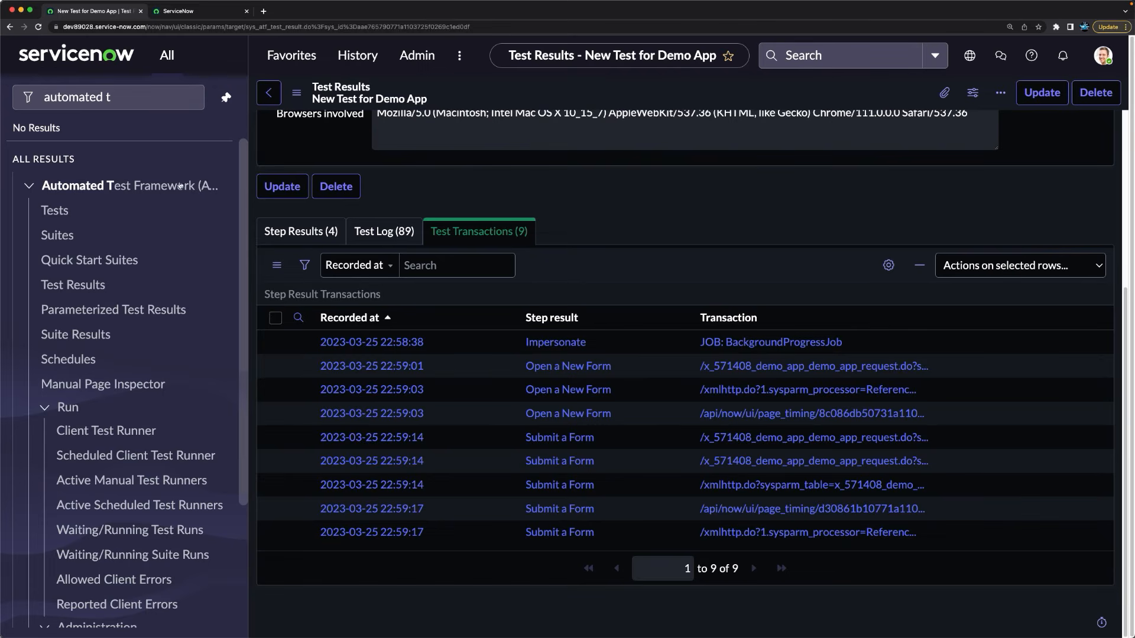
Step: Reopen the "New Test for Demo App" record from the list of tests
click(52, 219)
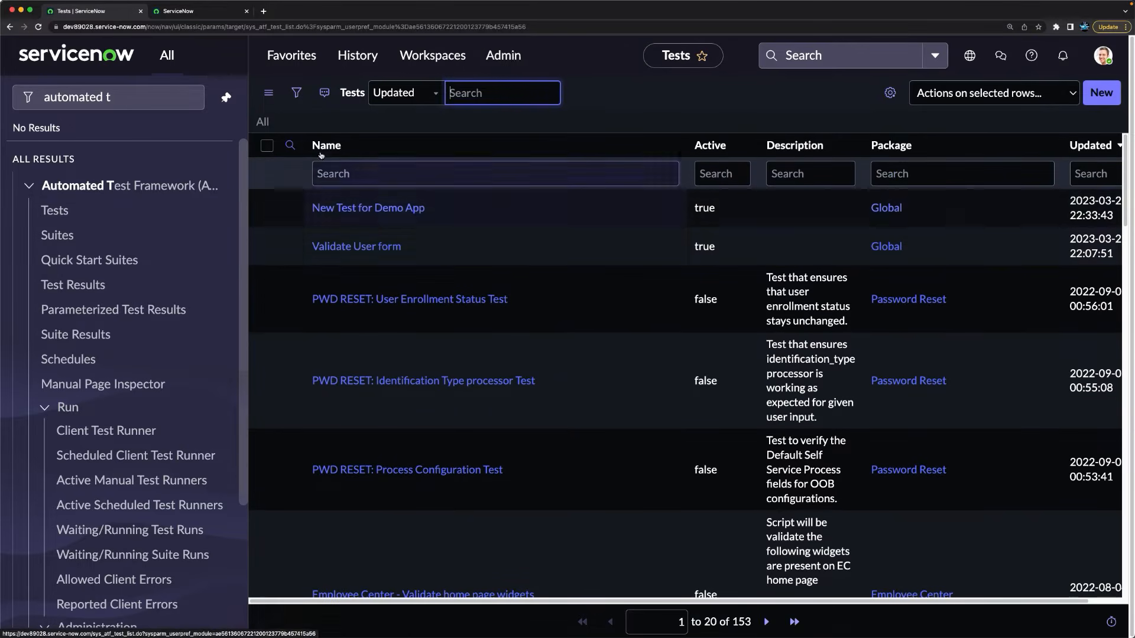
click(364, 210)
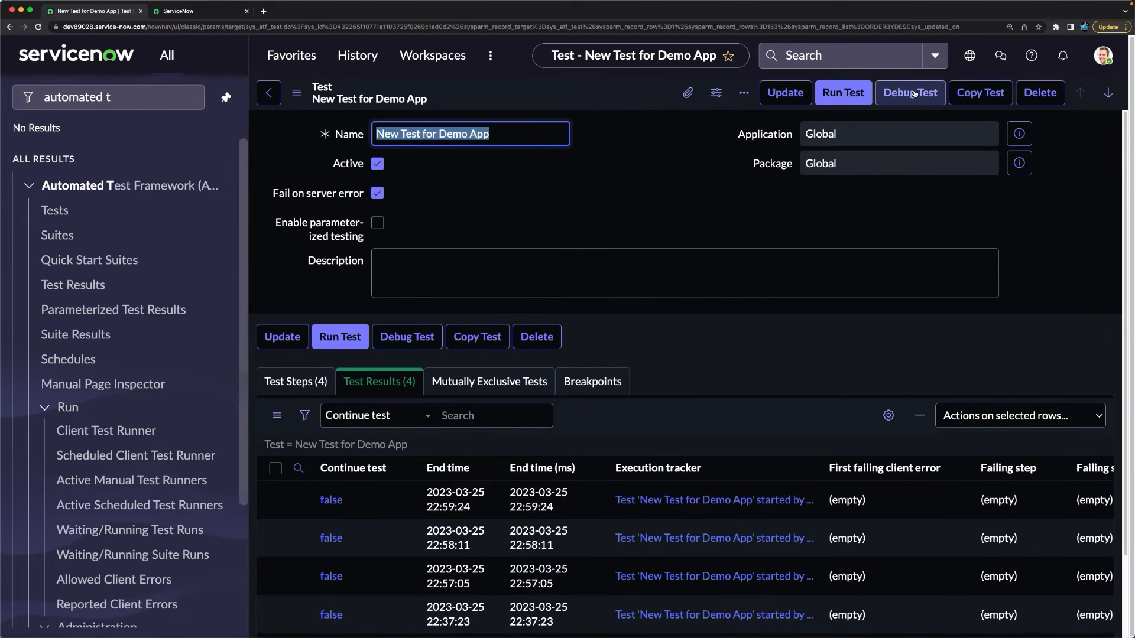
scroll(96, 326, down, 3)
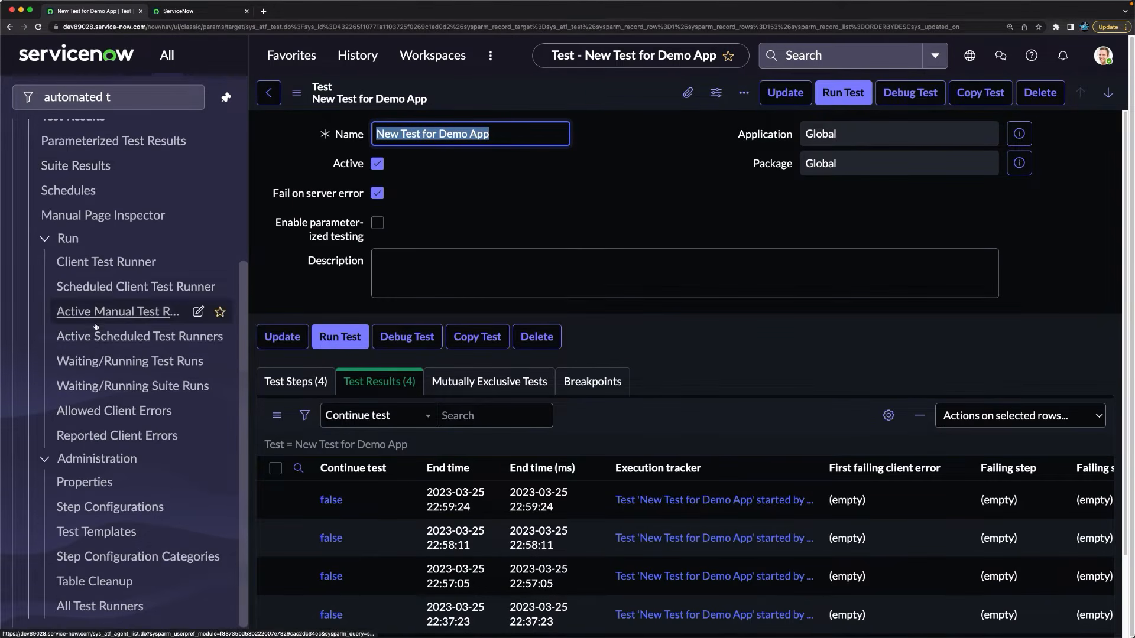
Step: Open the Automated Test Framework properties and examine the Test Debugging Properties section and its additional debugging option
click(86, 490)
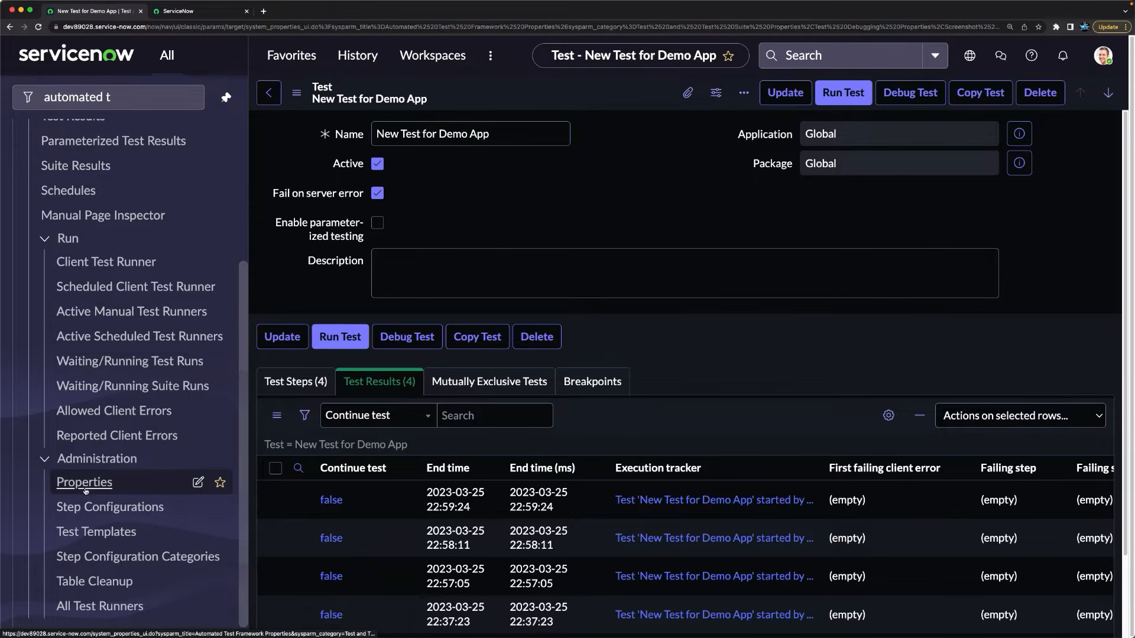
drag(265, 332, 450, 338)
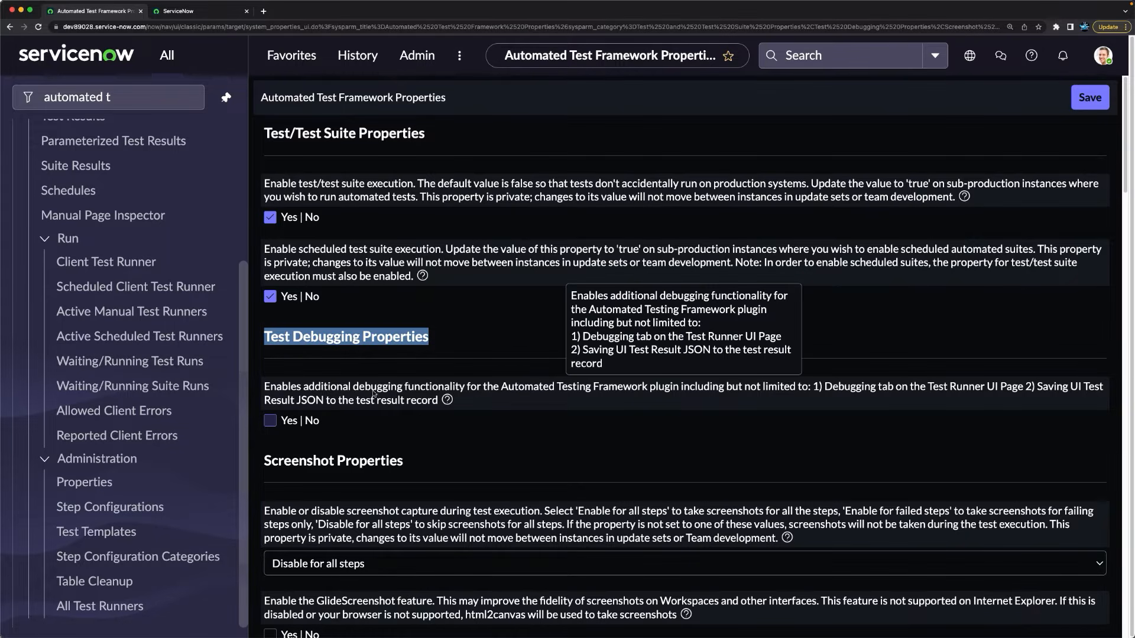
click(514, 420)
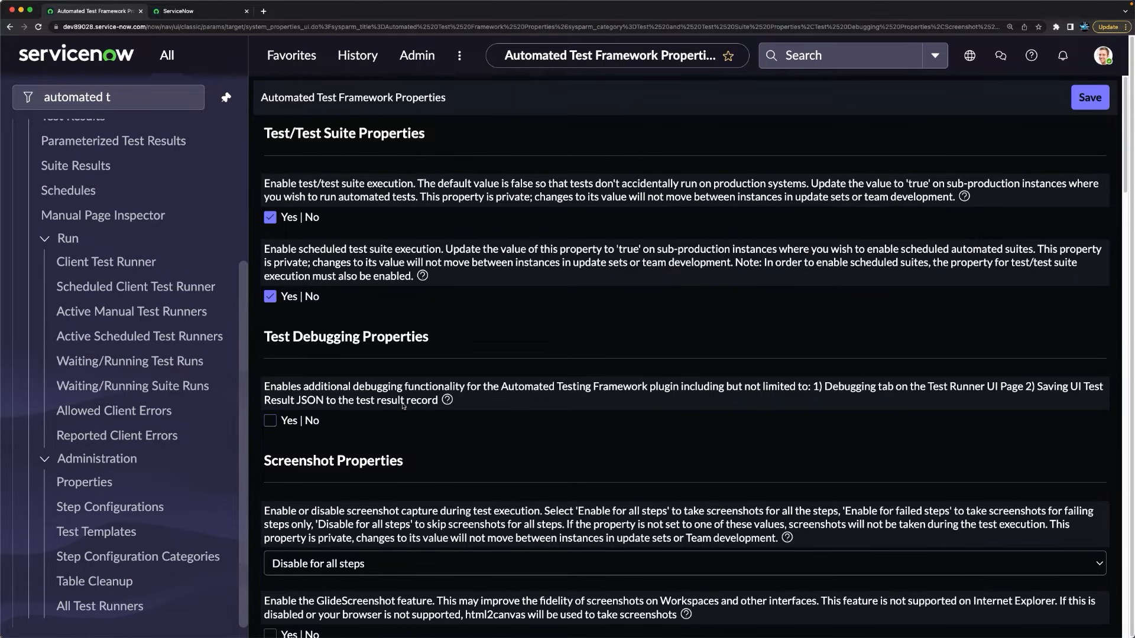
mouse_move(448, 401)
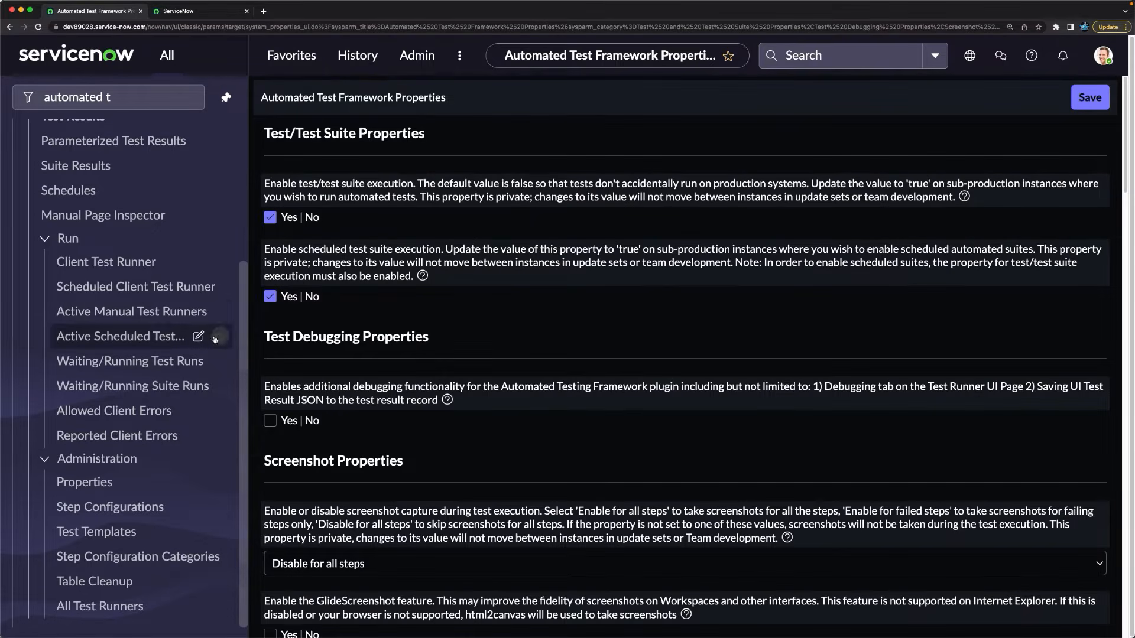
Step: Reopen the "New Test for Demo App" record from the list of tests and review its test steps
scroll(146, 290, up, 4)
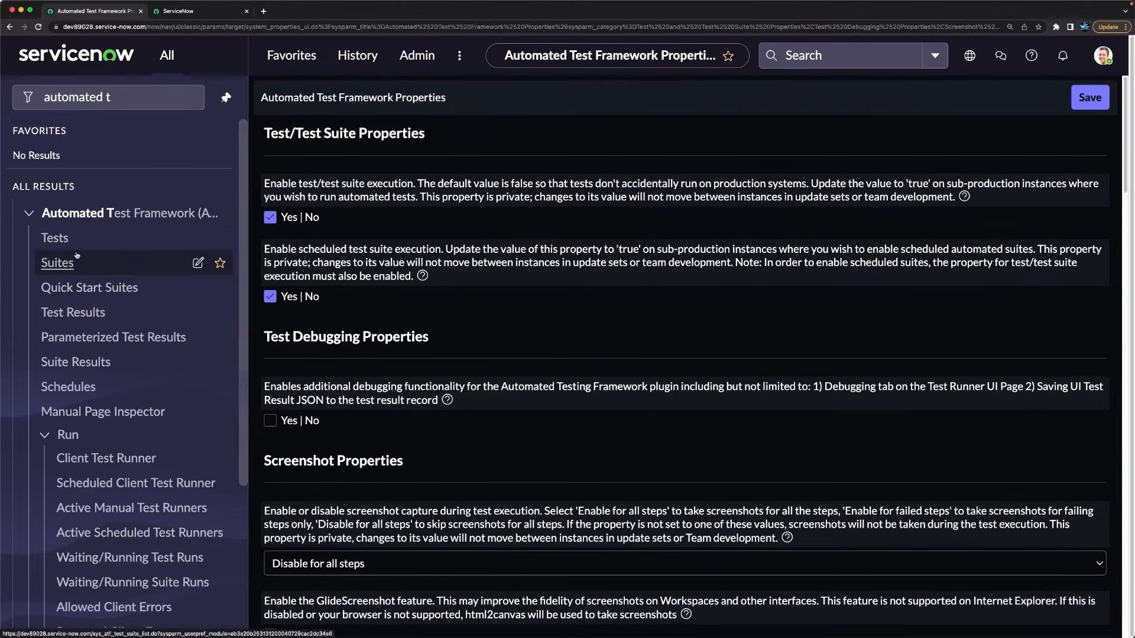
click(58, 243)
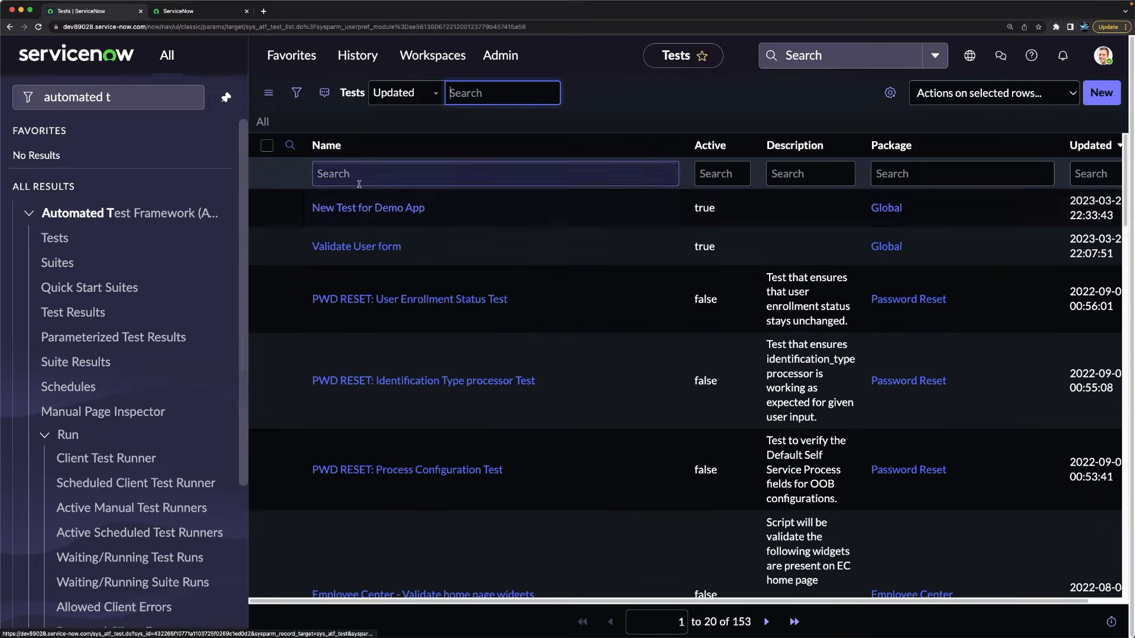
click(355, 207)
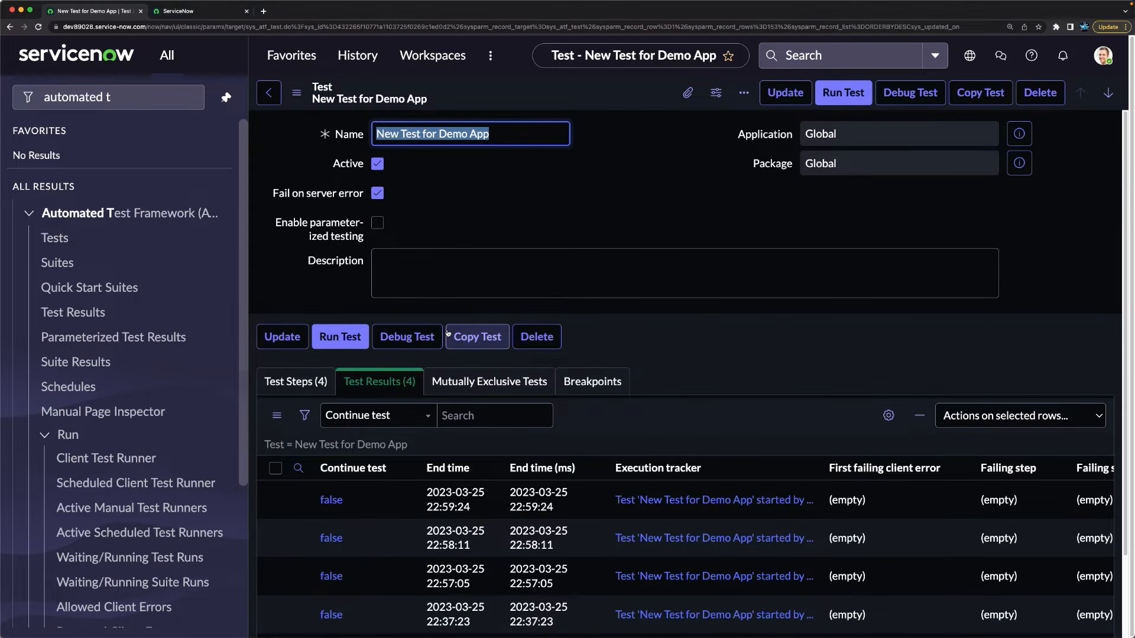
scroll(448, 334, down, 3)
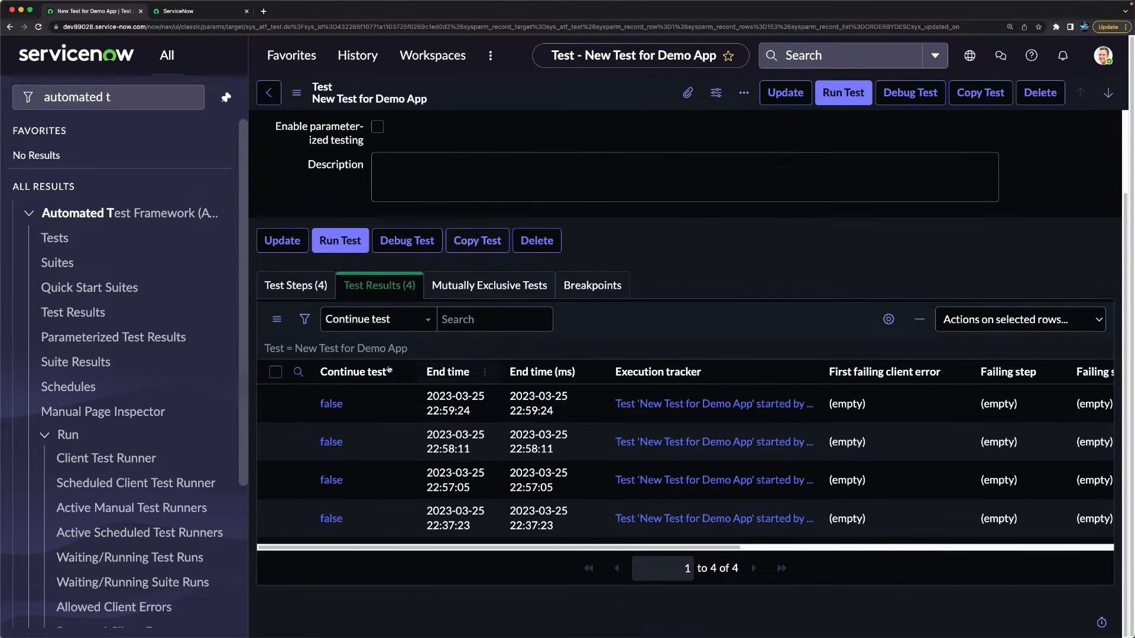
click(290, 286)
scroll(421, 397, down, 3)
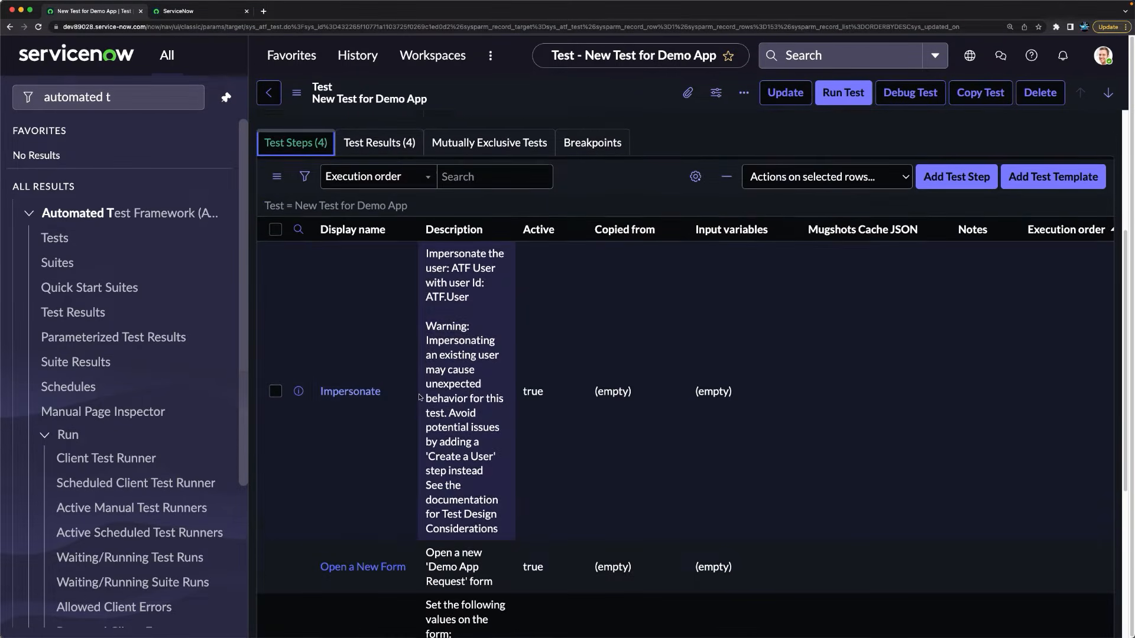
scroll(372, 383, down, 5)
scroll(372, 383, up, 3)
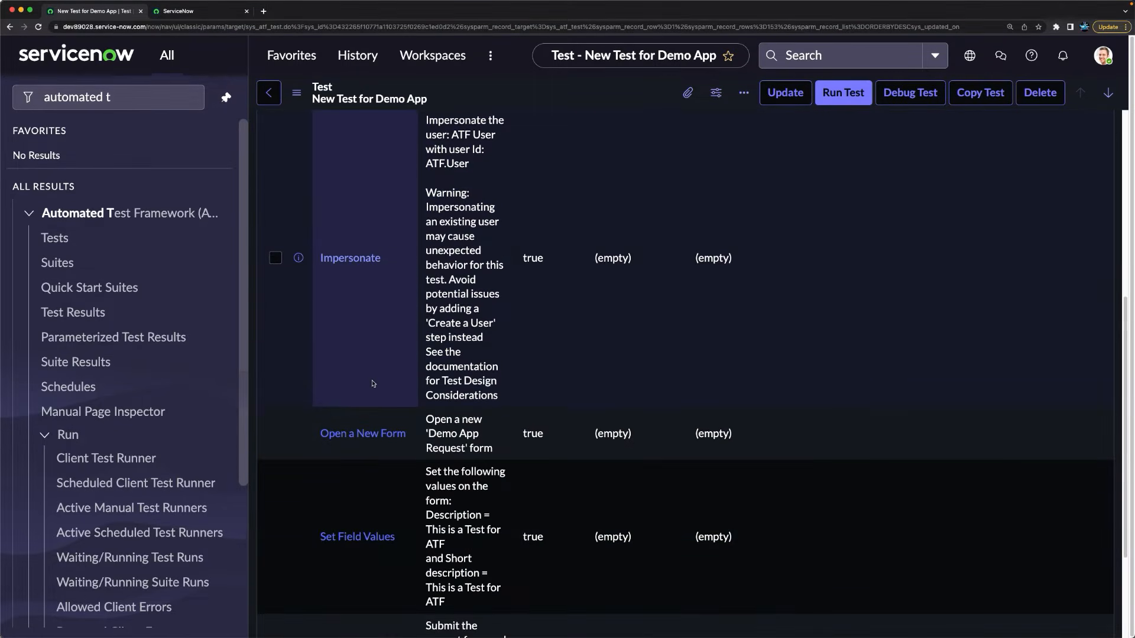
Step: Open the Impersonate test step and go to the record of its step configuration
click(353, 260)
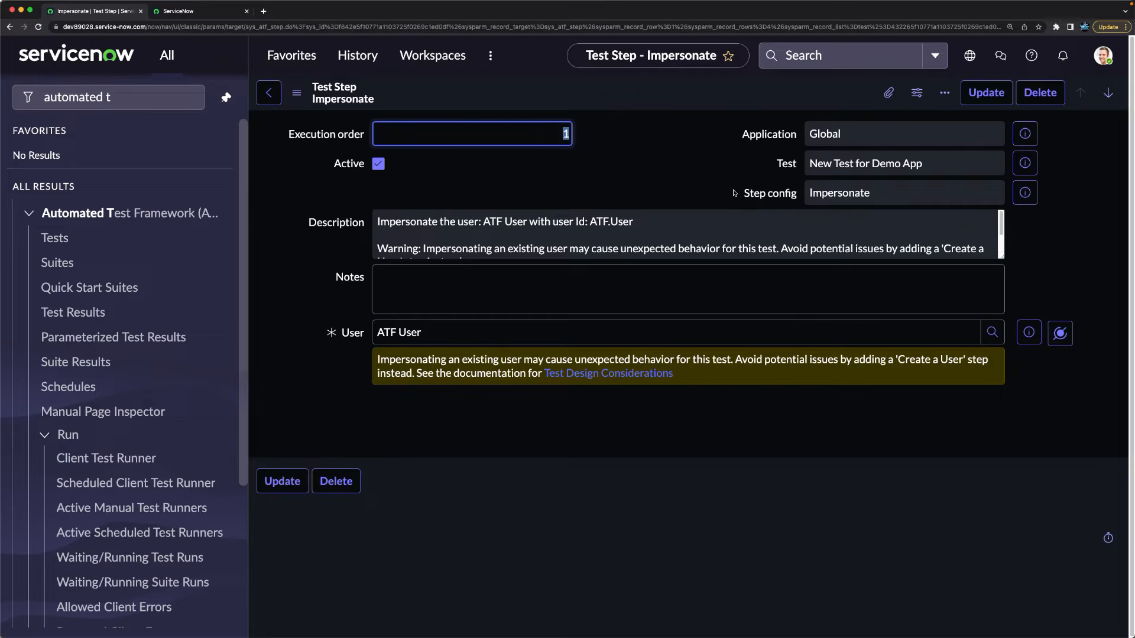
click(1025, 196)
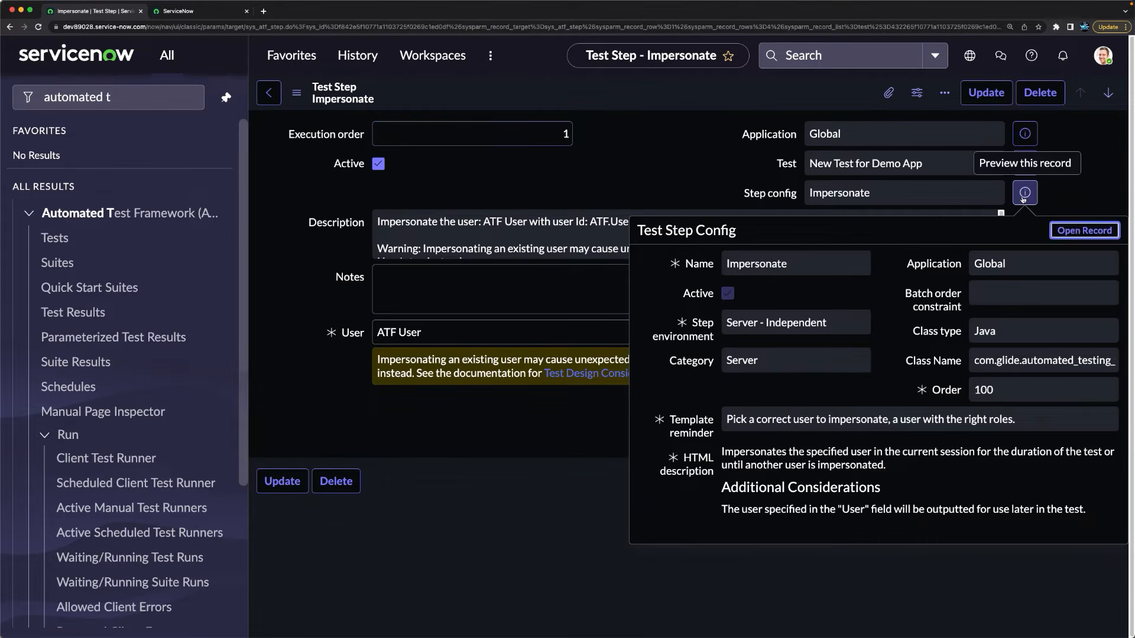
click(1076, 232)
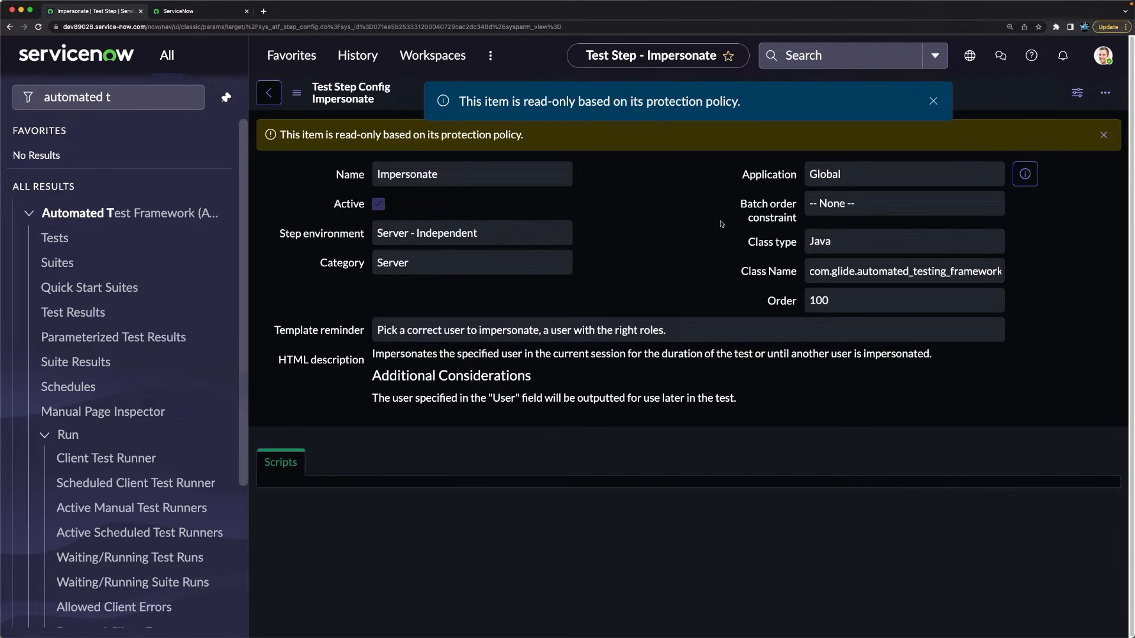
Step: Examine the Impersonate step configuration's description generation script and its input and output variables
scroll(281, 437, down, 5)
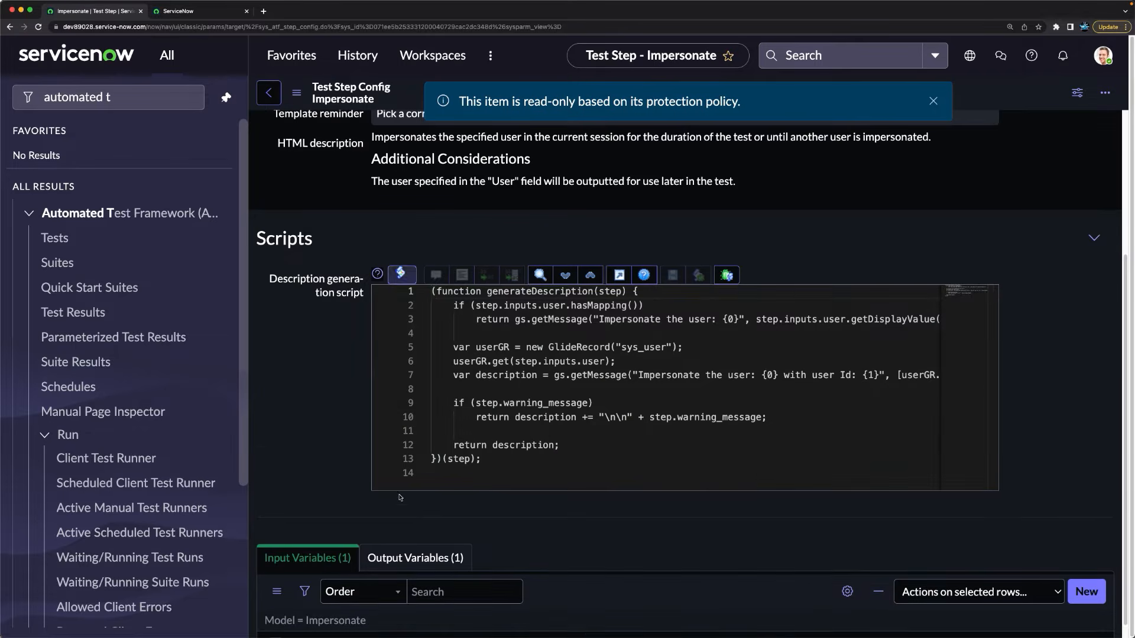
scroll(430, 515, down, 2)
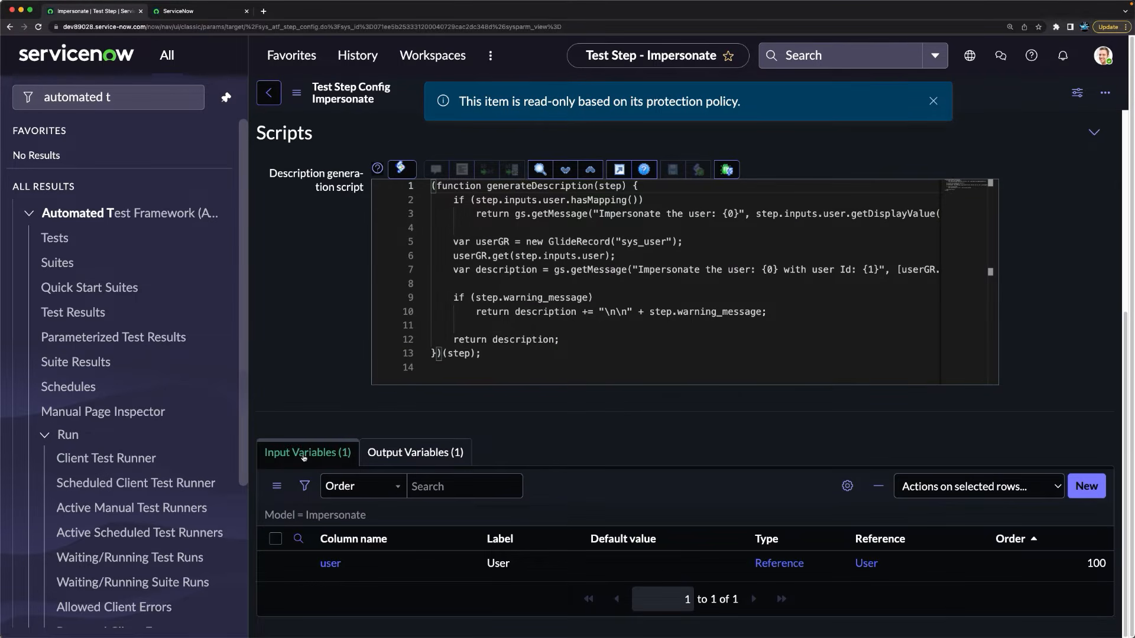
click(413, 464)
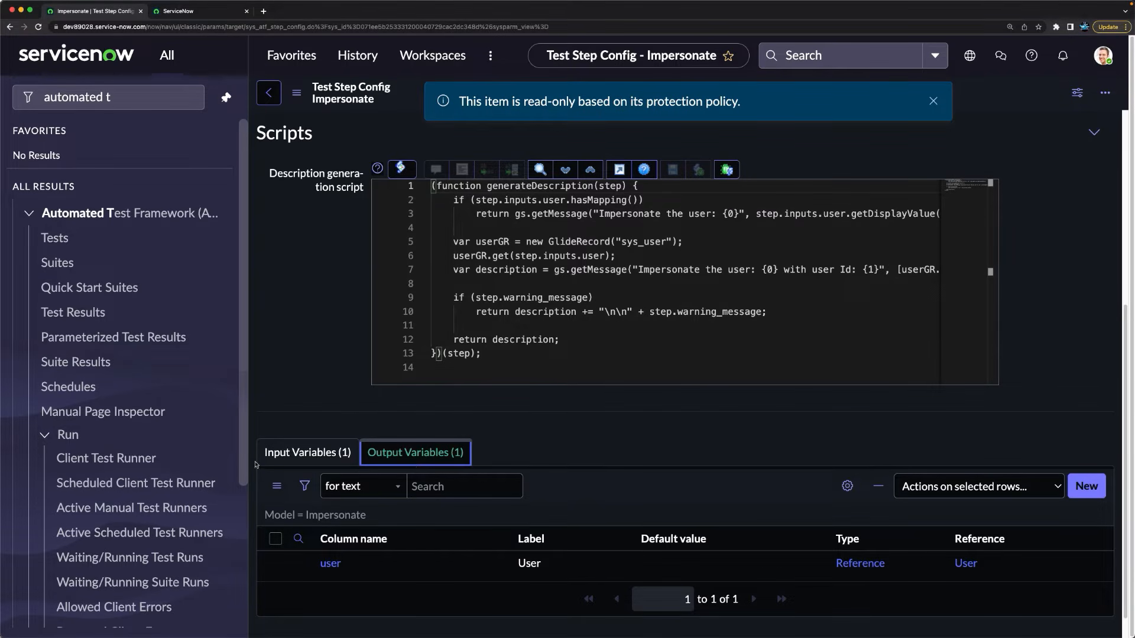
click(281, 457)
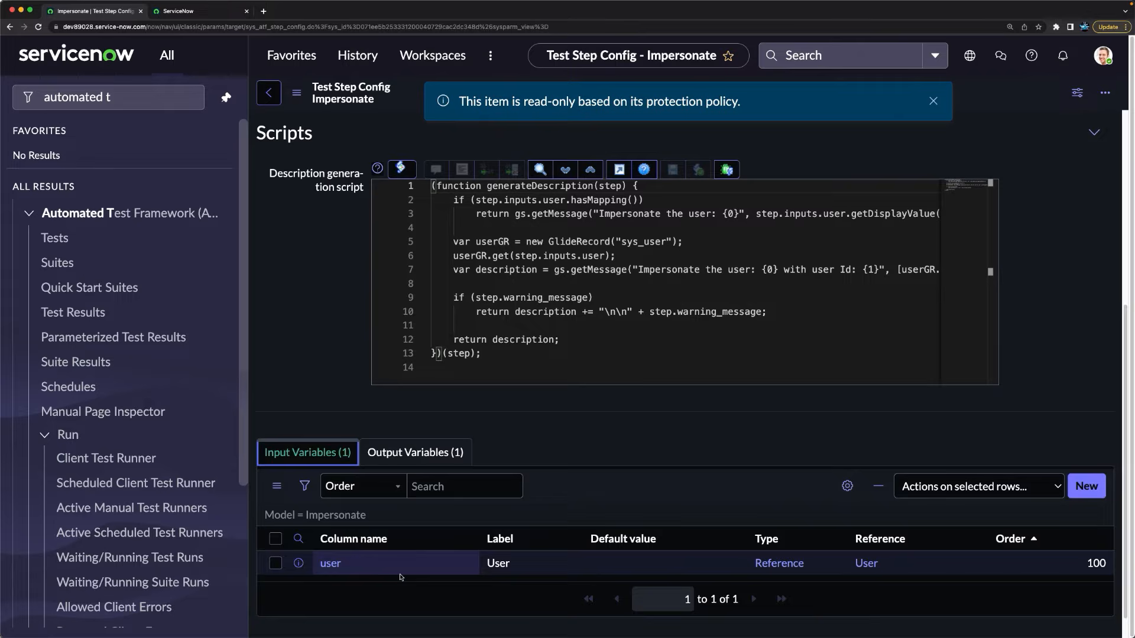
click(415, 453)
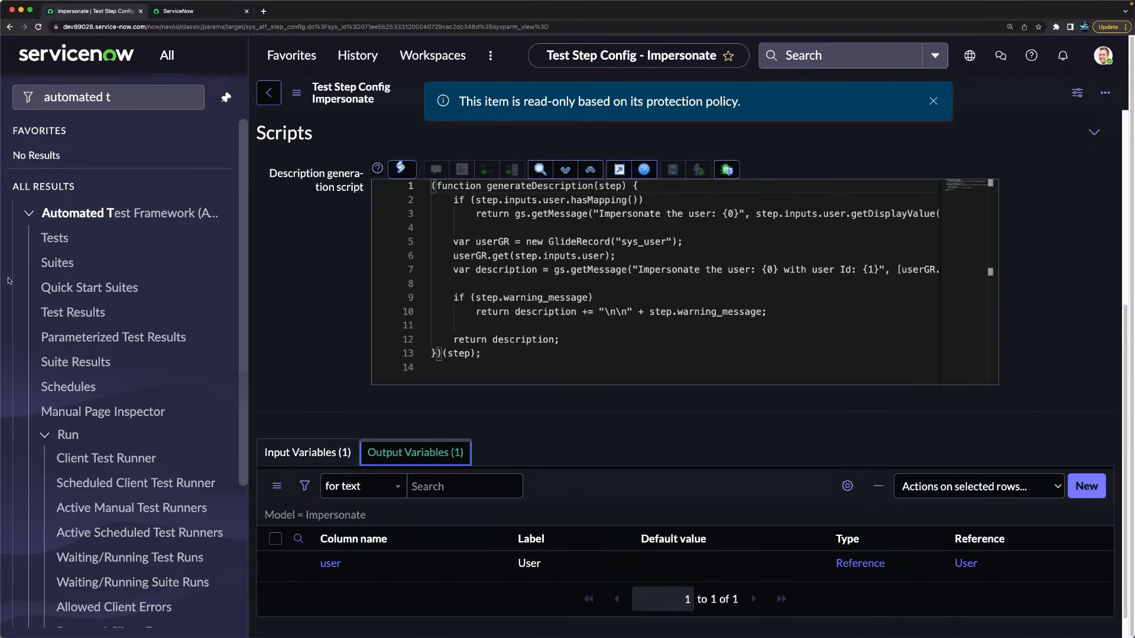
Step: Return to the "New Test for Demo App" record and open its Set Field Values test step
click(59, 241)
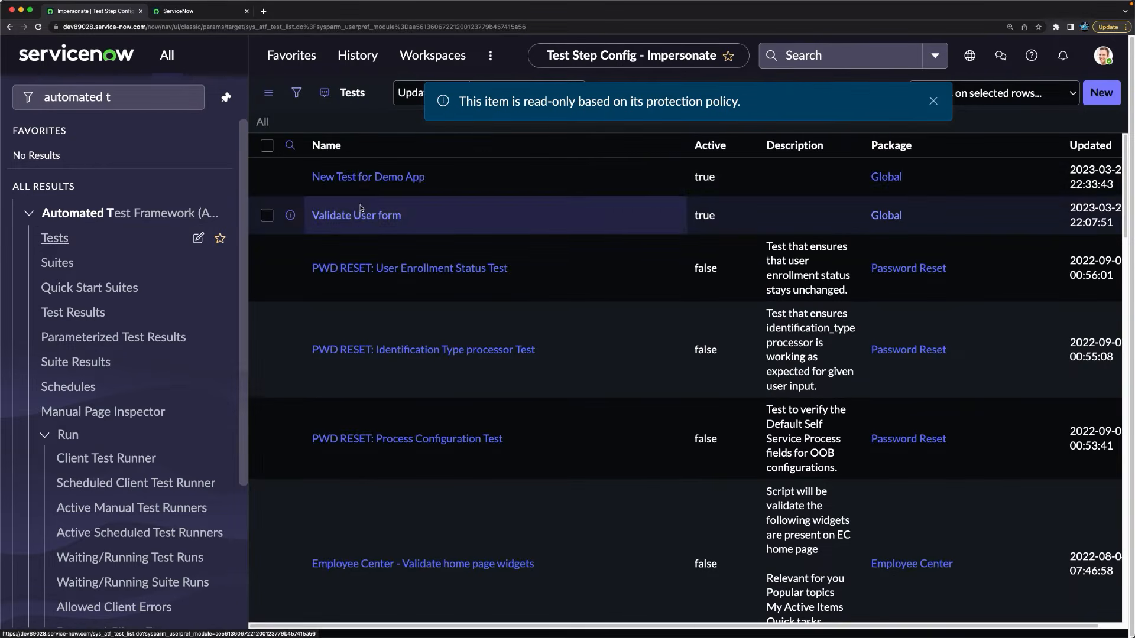
click(349, 210)
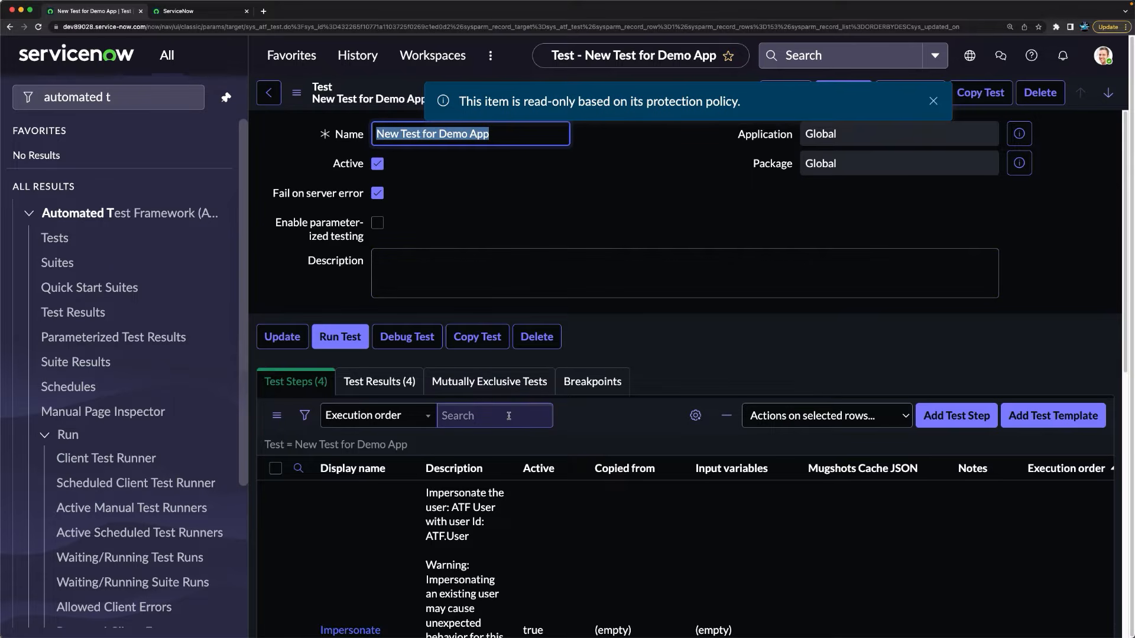
scroll(508, 416, down, 10)
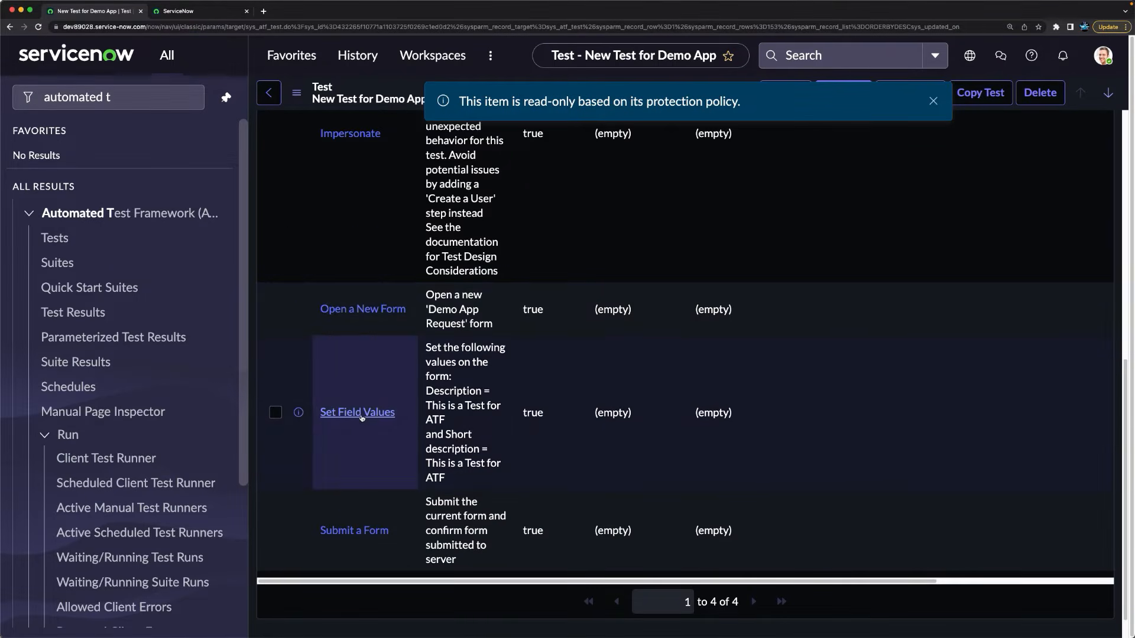
click(357, 415)
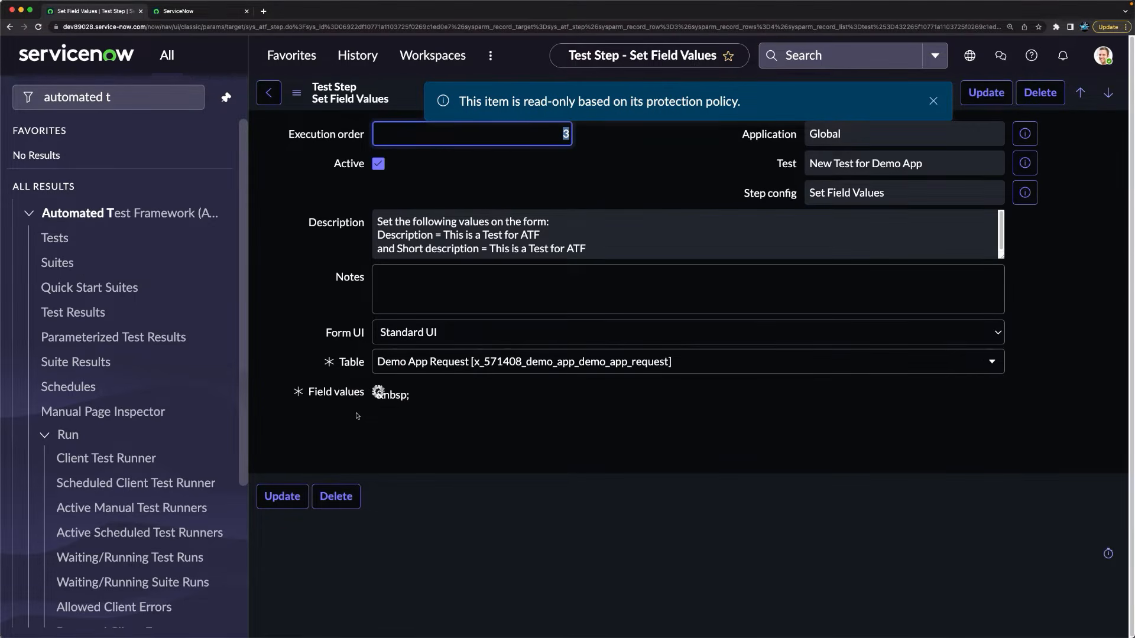
scroll(414, 415, down, 2)
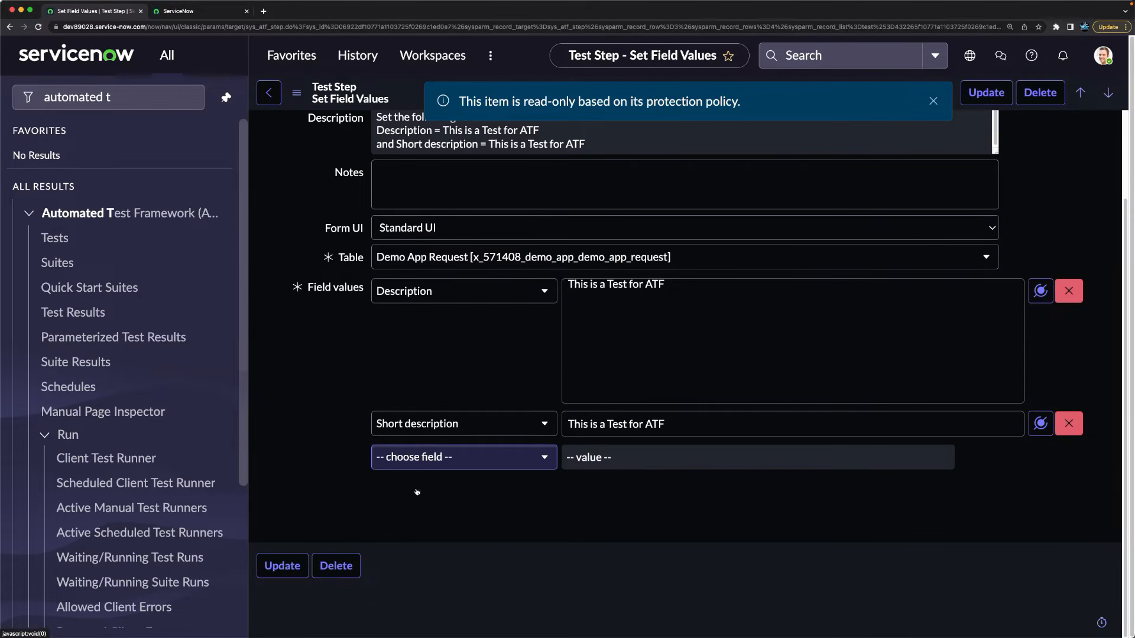
Step: Add an Assigned to field value to the step and map it to the User output of Step 1: Impersonate
click(420, 462)
text(ass)
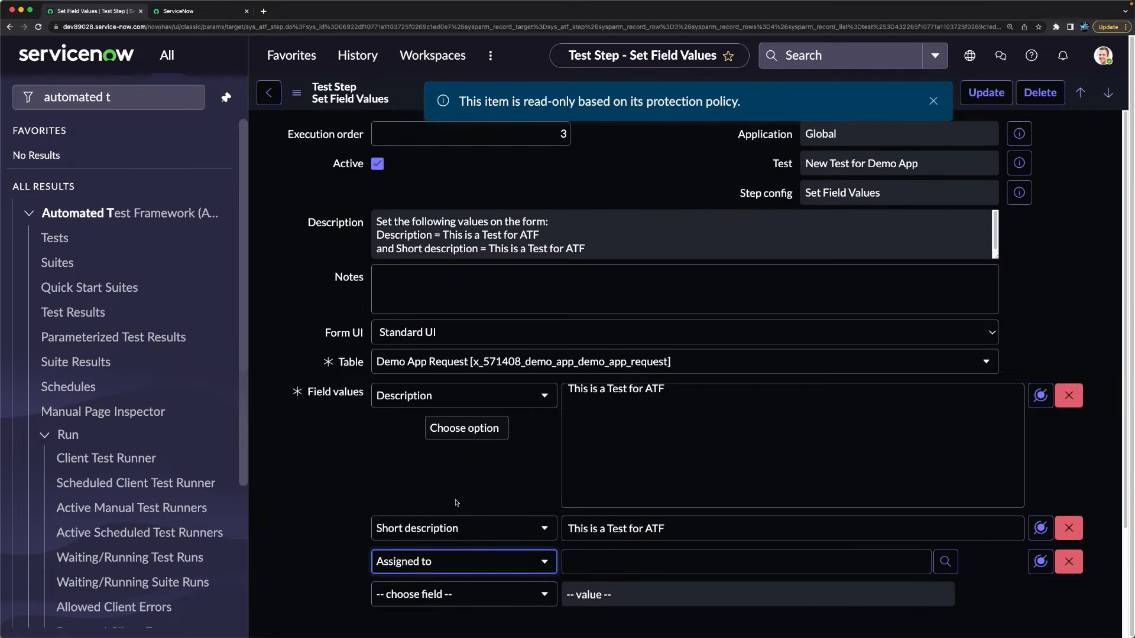
scroll(603, 489, down, 1)
click(650, 530)
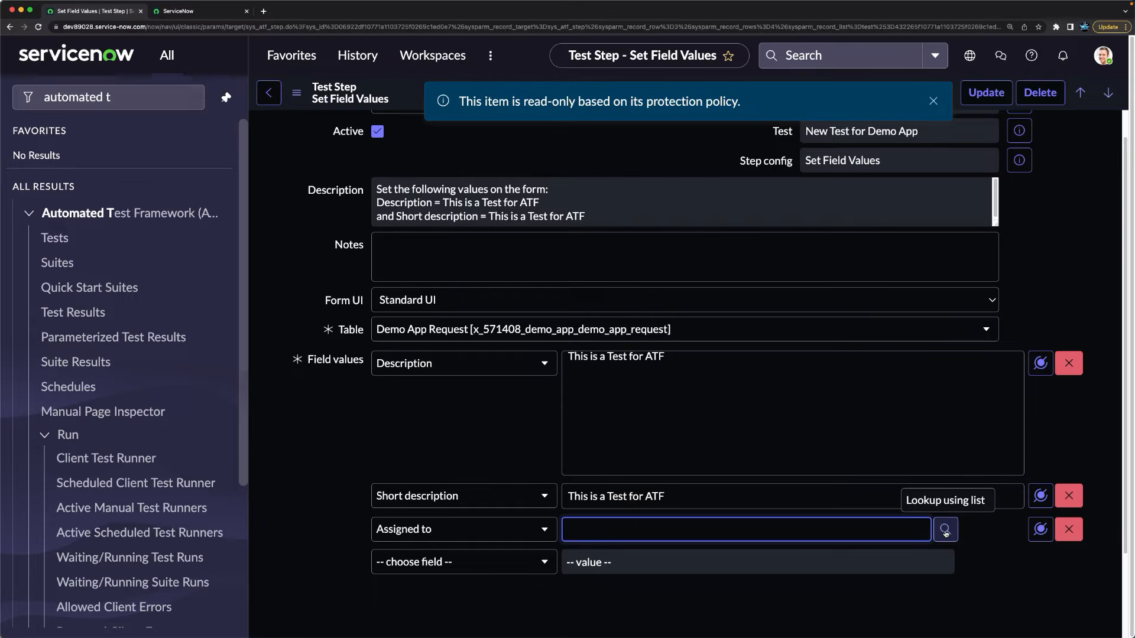
click(1041, 530)
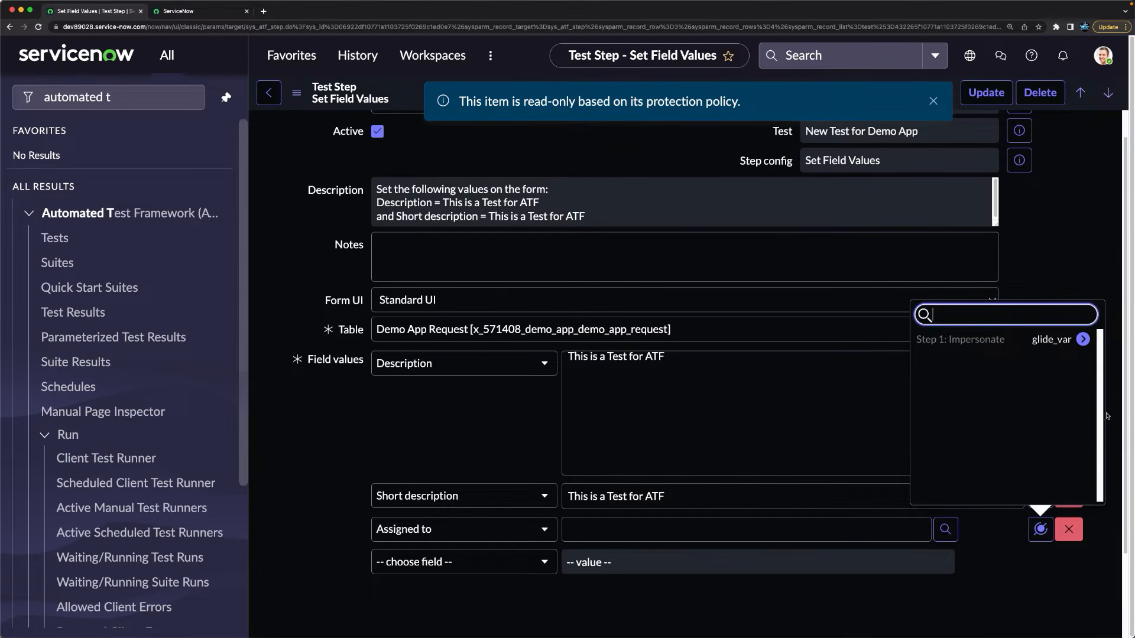
click(1084, 340)
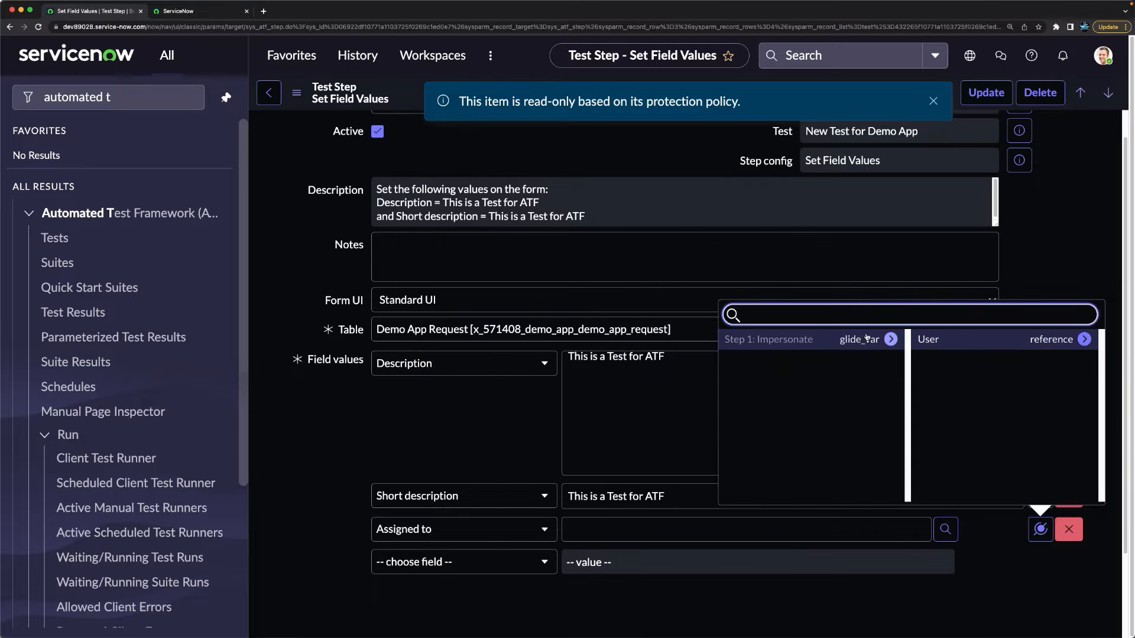
click(958, 345)
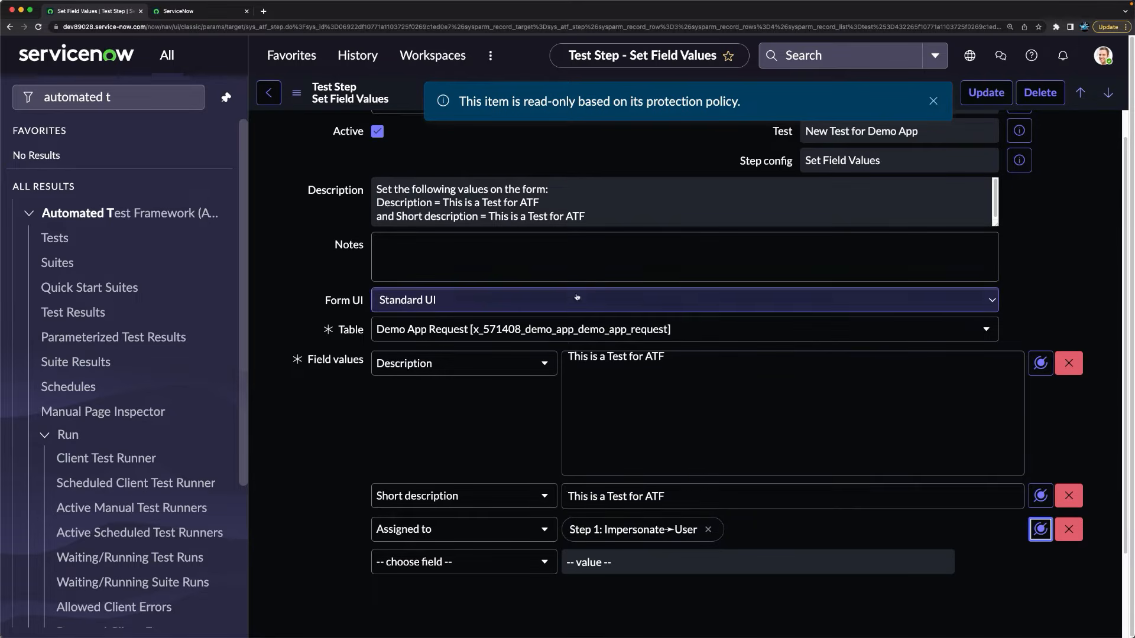
Step: Save the Set Field Values step while staying on its form, and dismiss the read-only notification
scroll(760, 314, down, 3)
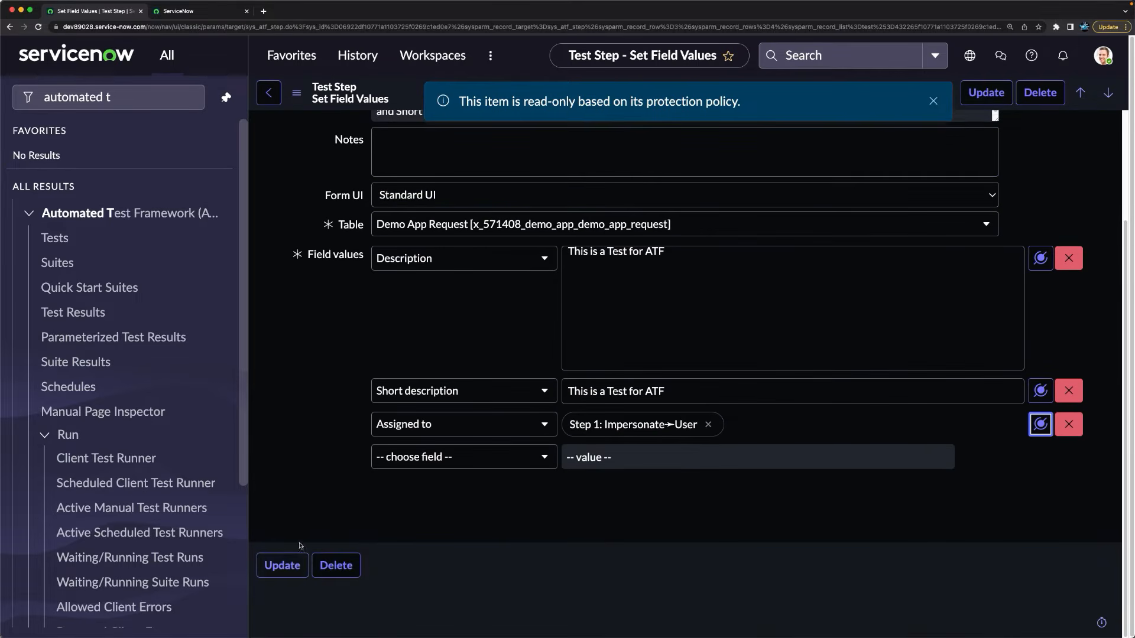
scroll(637, 180, up, 3)
scroll(638, 180, up, 1)
right_click(408, 97)
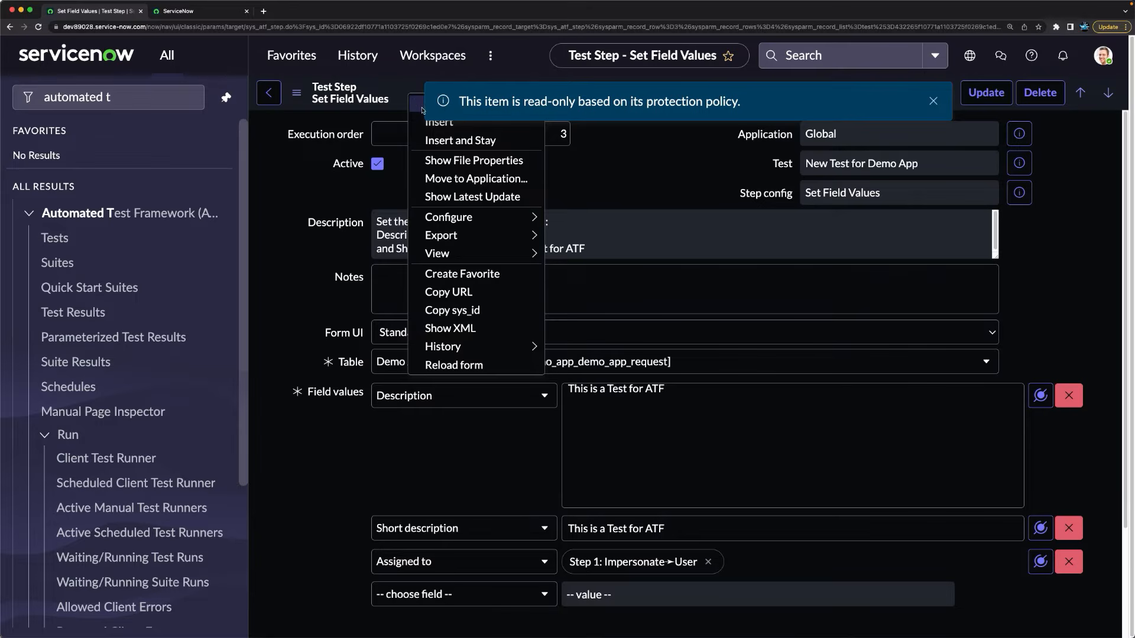
click(425, 108)
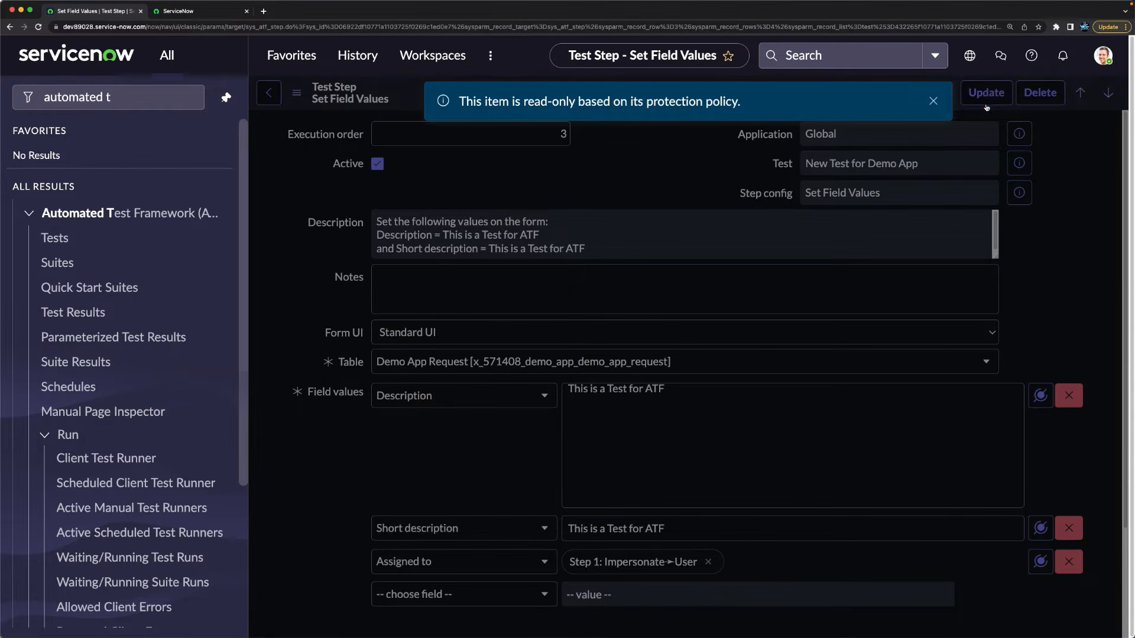
click(933, 101)
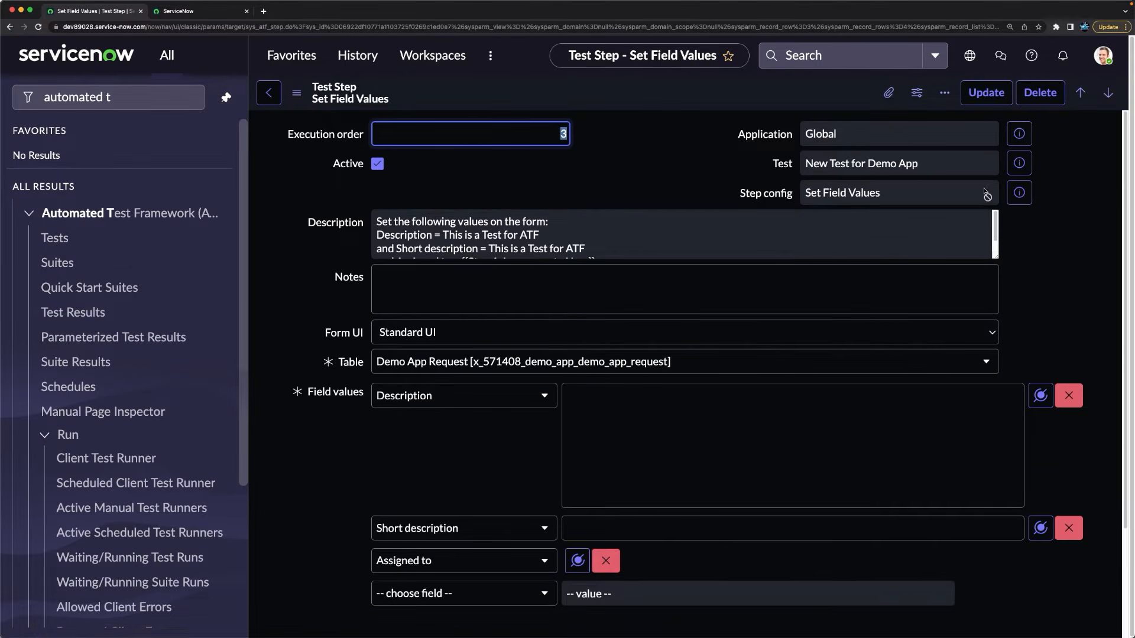
Step: Open the parent "New Test for Demo App" record from the test step's Test reference
click(1017, 163)
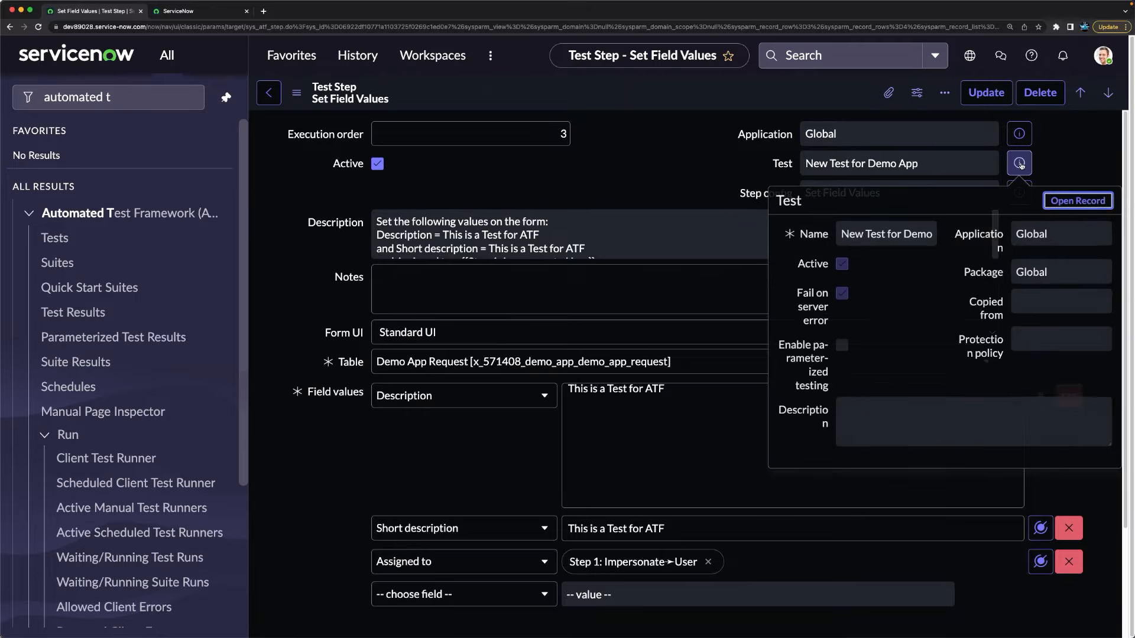
click(1072, 201)
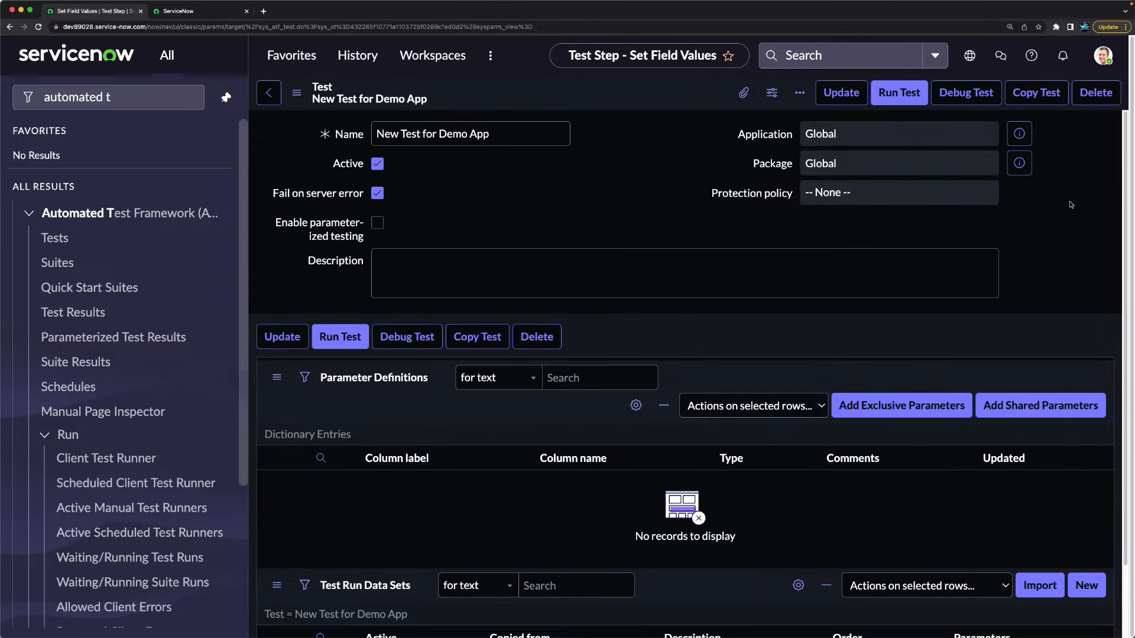
click(653, 373)
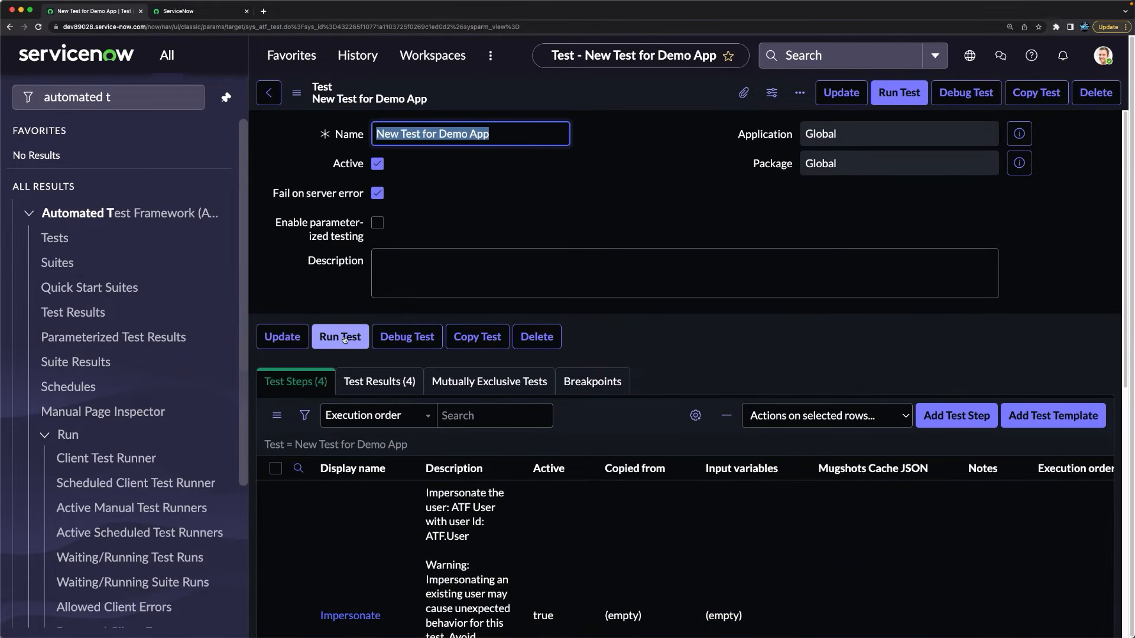
Step: Run "New Test for Demo App" in the current Chrome session and switch to the Client Test Runner to watch its execution
click(341, 338)
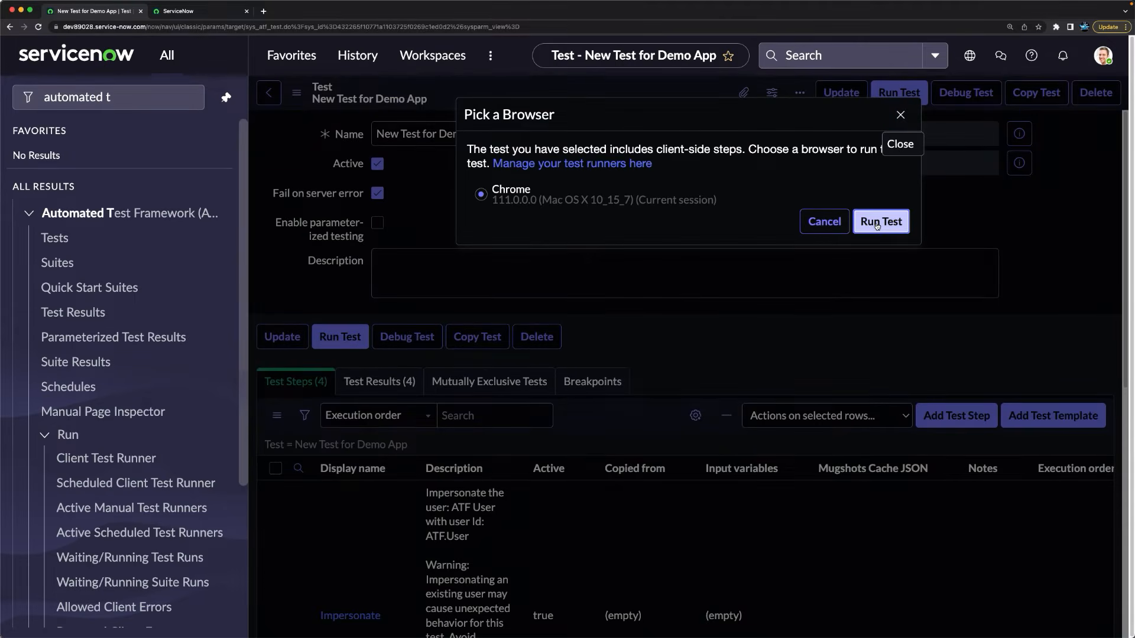
click(877, 225)
click(183, 16)
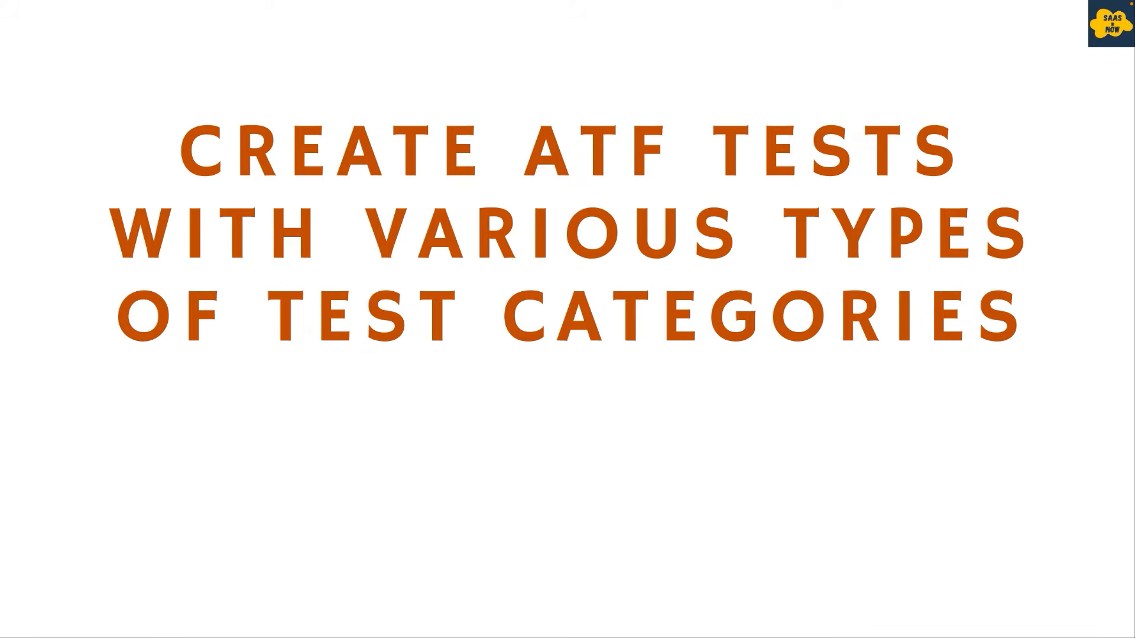
key(Right)
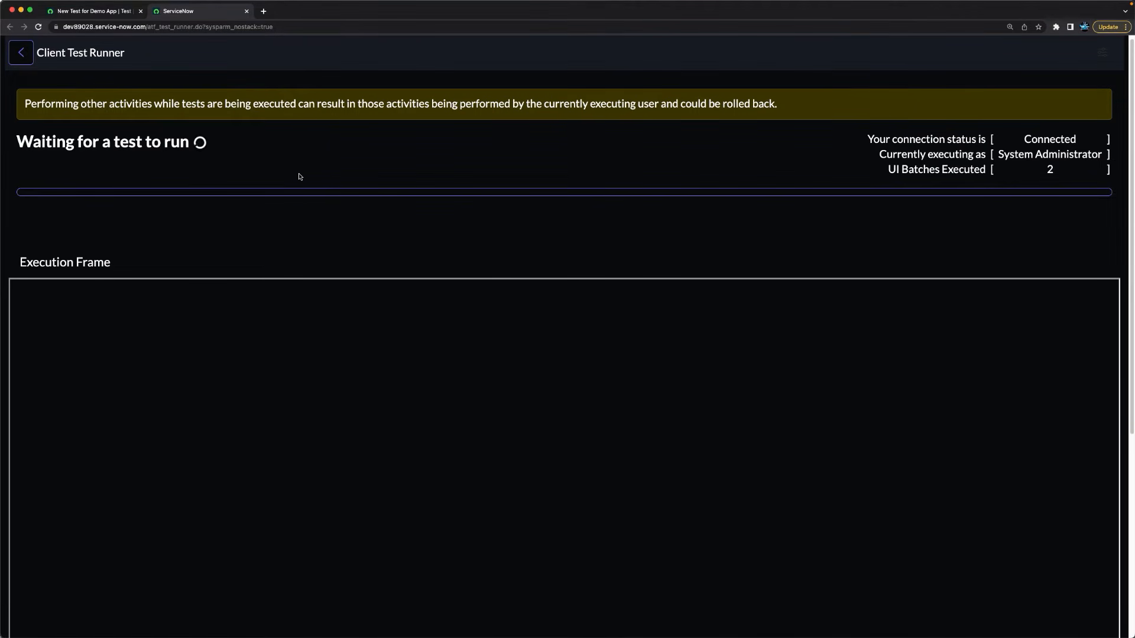
Step: Return to the "New Test for Demo App" record and close its Run Test results
click(94, 12)
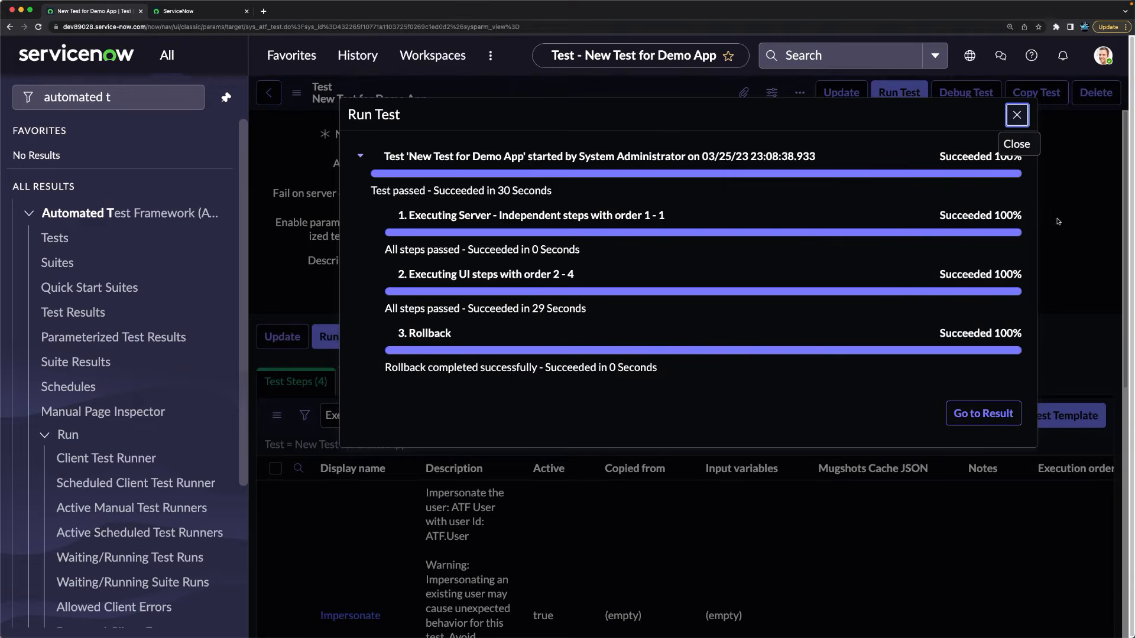
click(1017, 116)
Step: Create a new Automated Test Framework test named "Demo App Application Navigator Testing" and save it while staying on its form
click(55, 238)
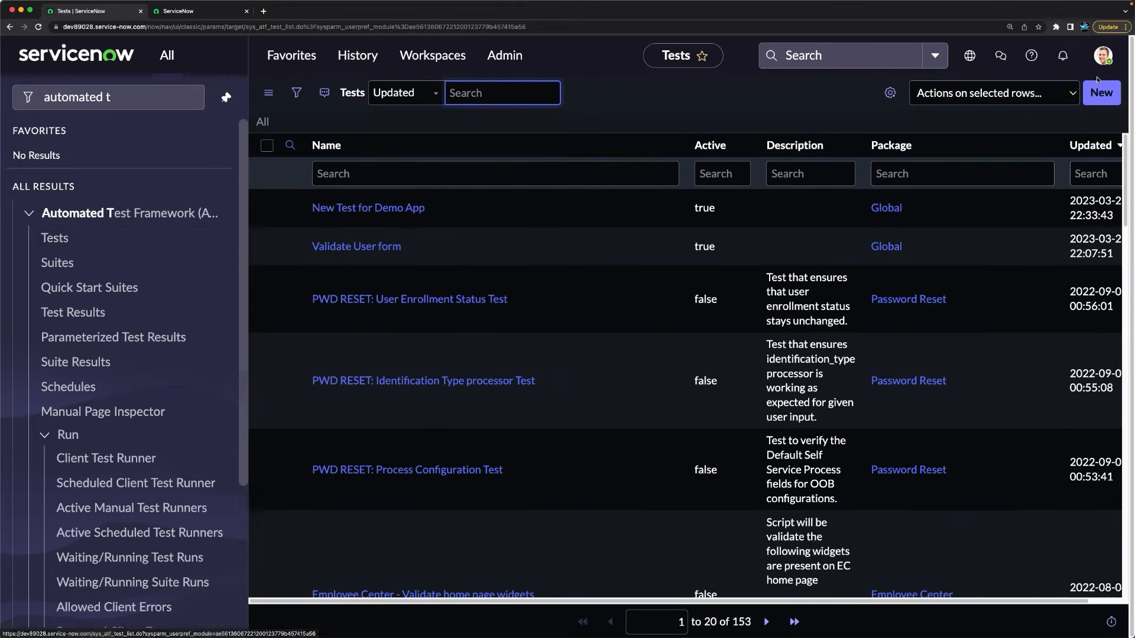
click(1100, 96)
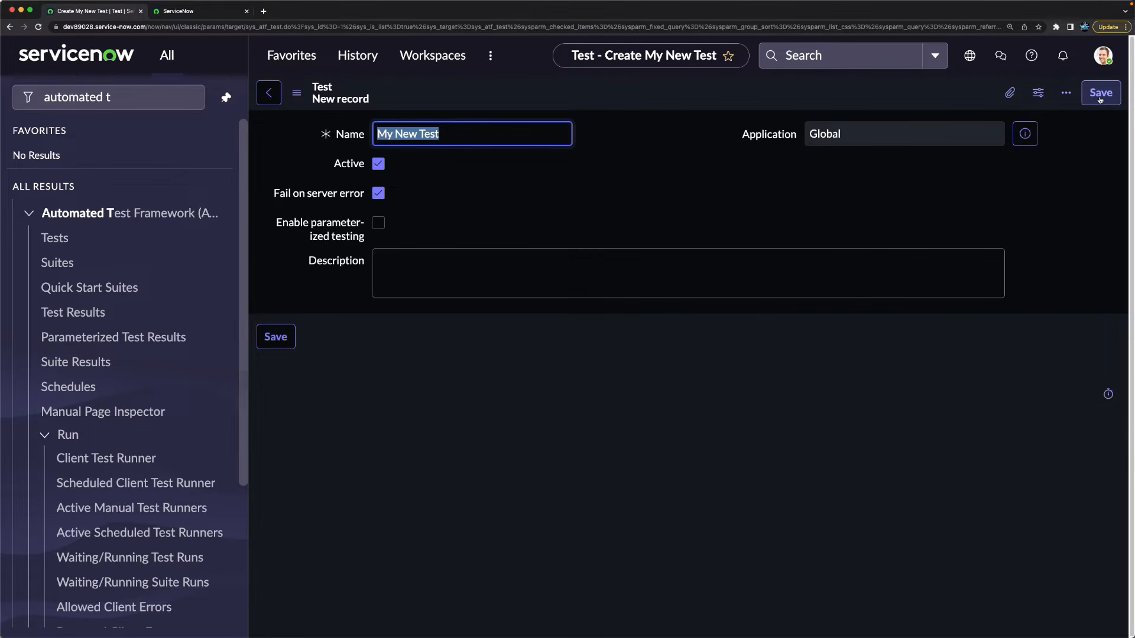
text(App)
key(BackSpace)
key(BackSpace)
text(Demo App App Banigator)
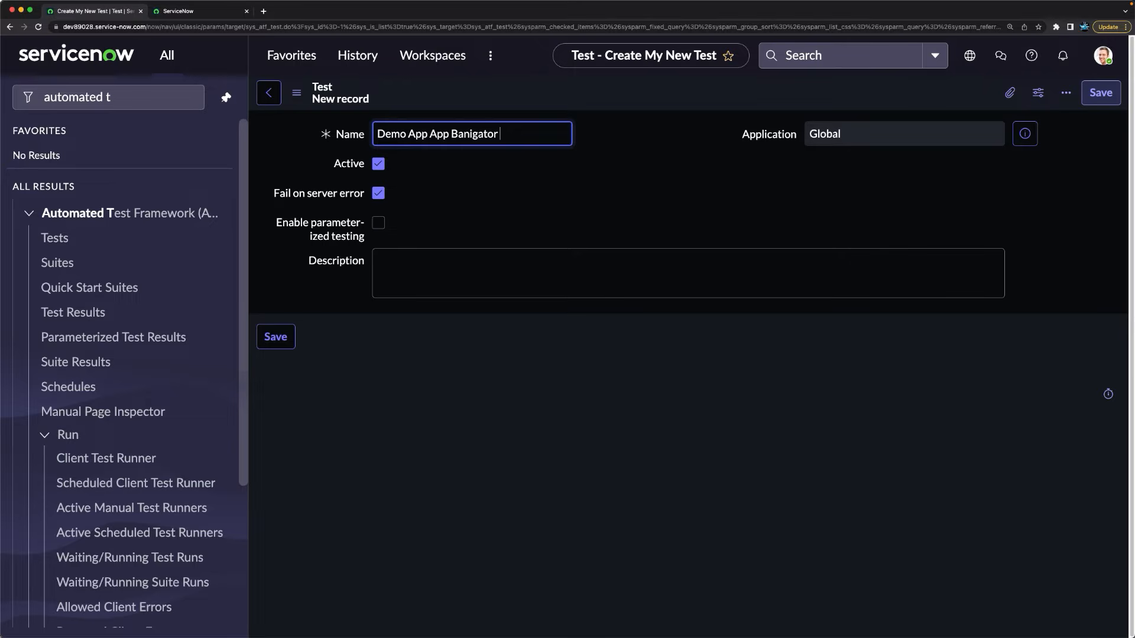
key(BackSpace)
key(BackSpace)
key(BackSpace)
key(BackSpace)
key(BackSpace)
key(BackSpace)
text(Navigator Testing)
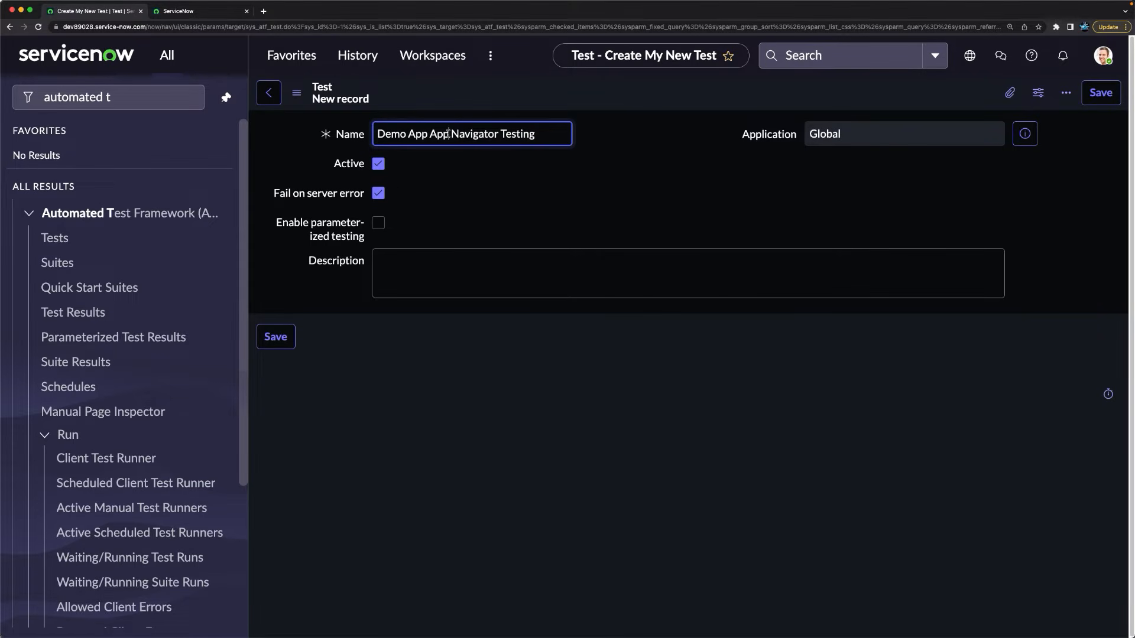
text(licay)
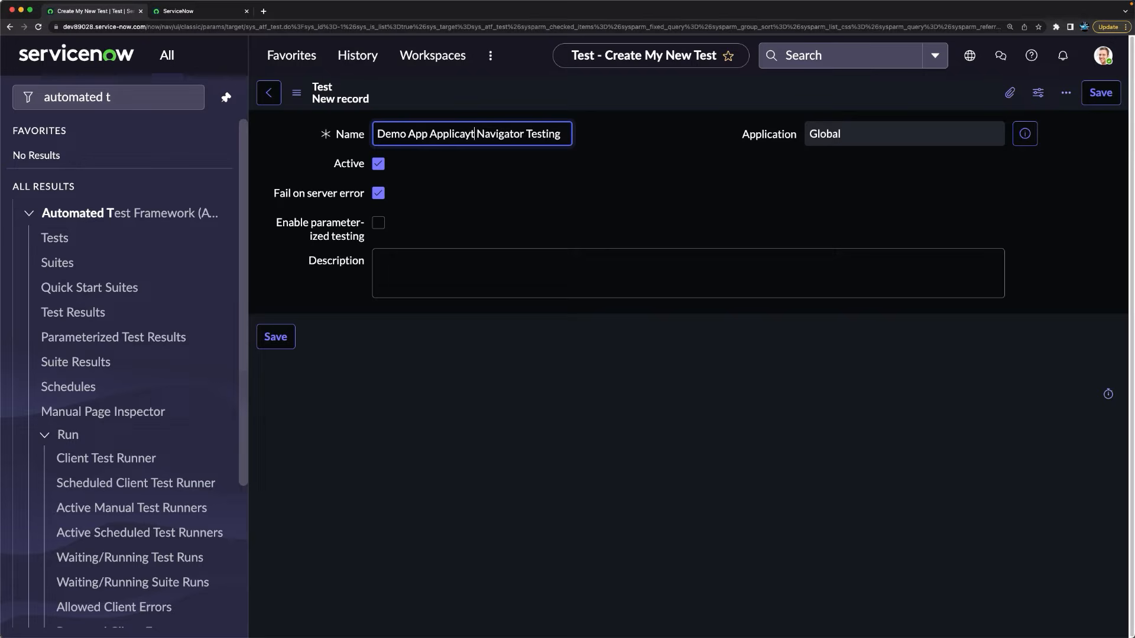
key(BackSpace)
text(tion)
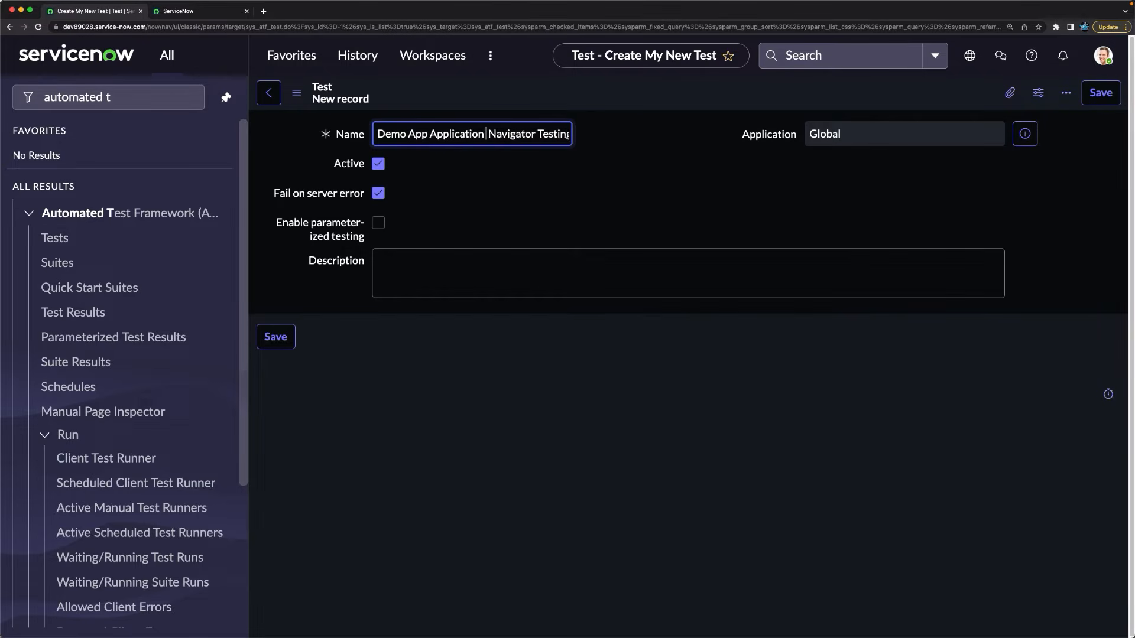
key(BackSpace)
click(671, 173)
right_click(642, 95)
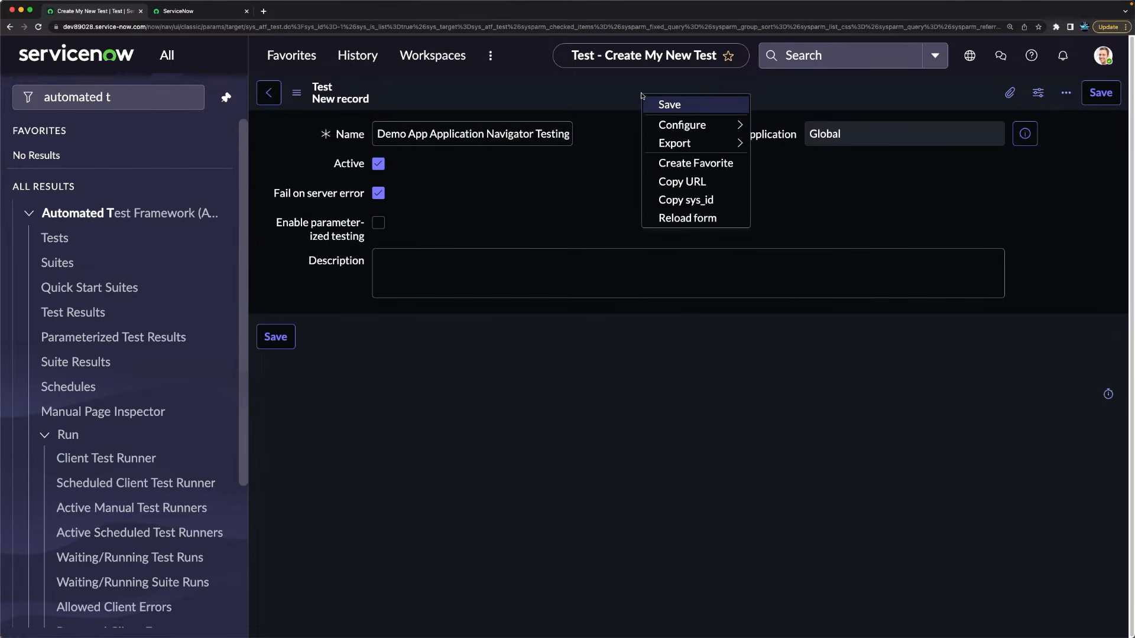
click(670, 108)
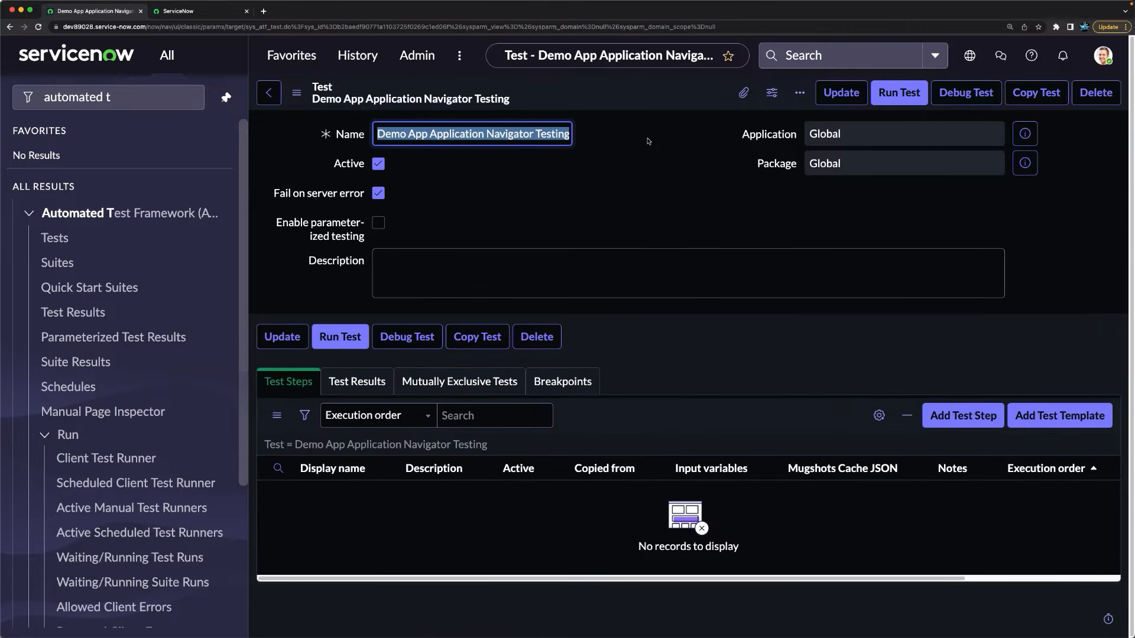
Step: Add an Impersonate test step with ATF User as the user and submit it
click(954, 417)
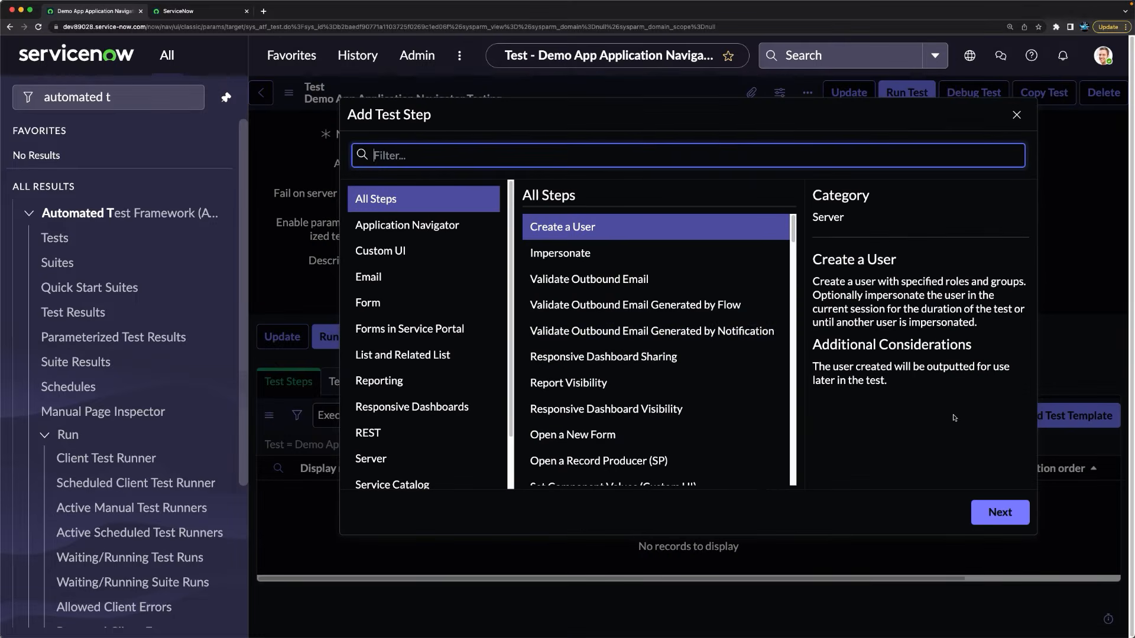
click(613, 261)
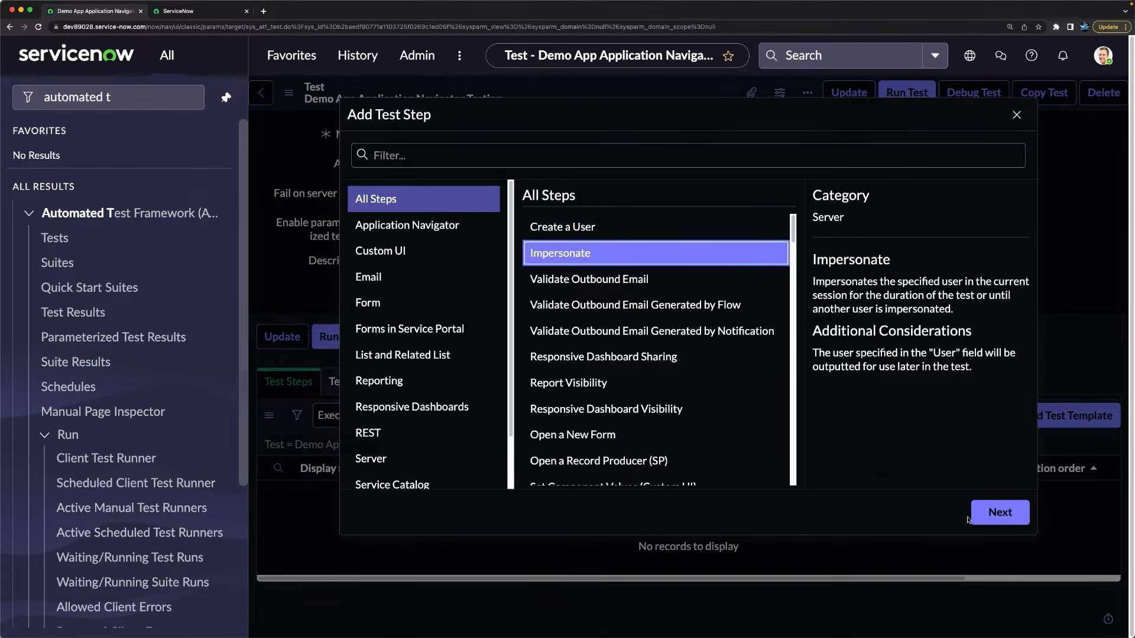
click(994, 514)
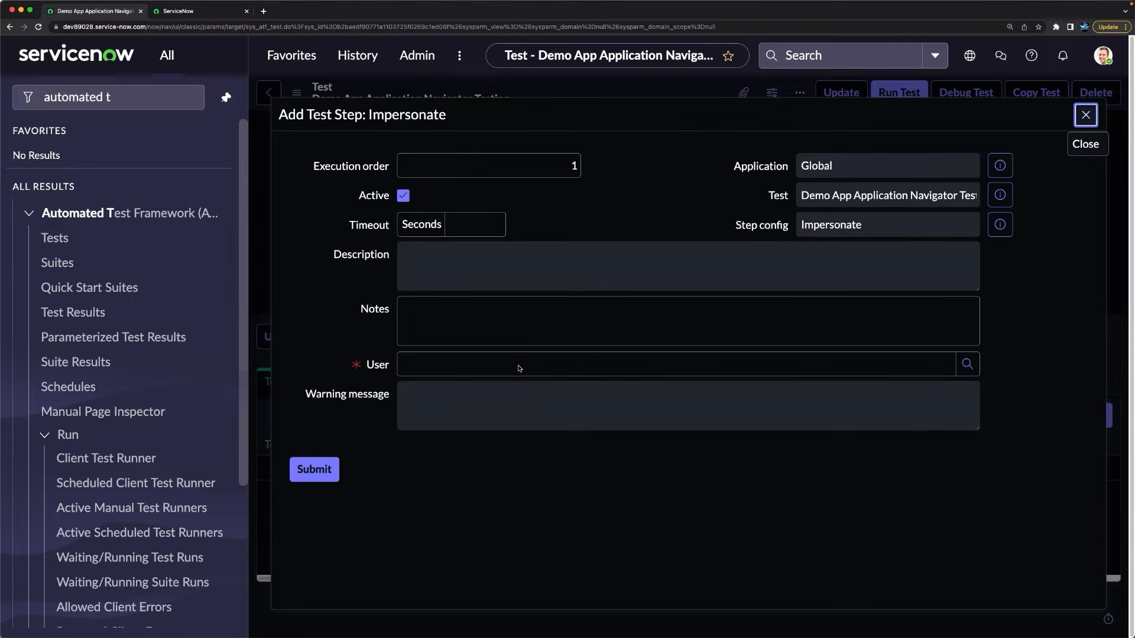
click(454, 365)
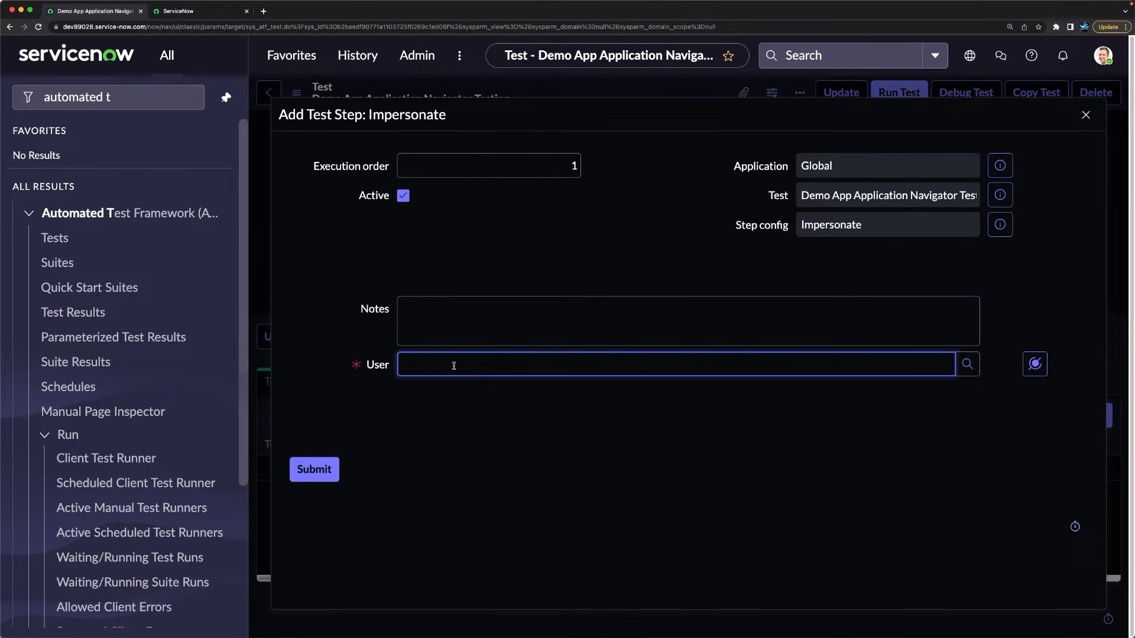
text(atf)
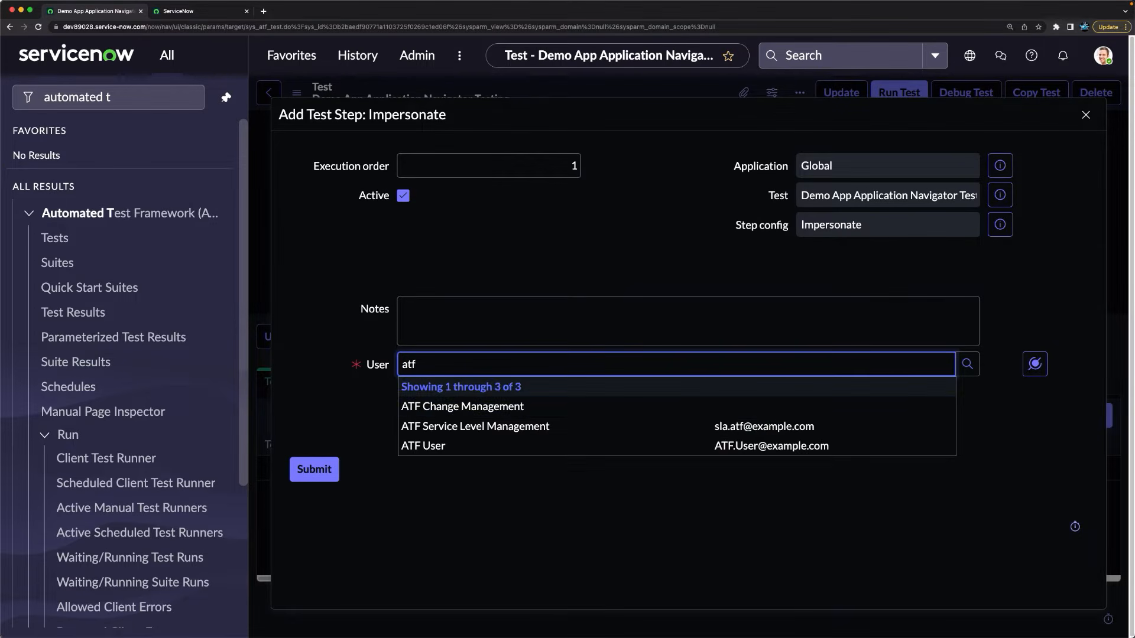
click(435, 446)
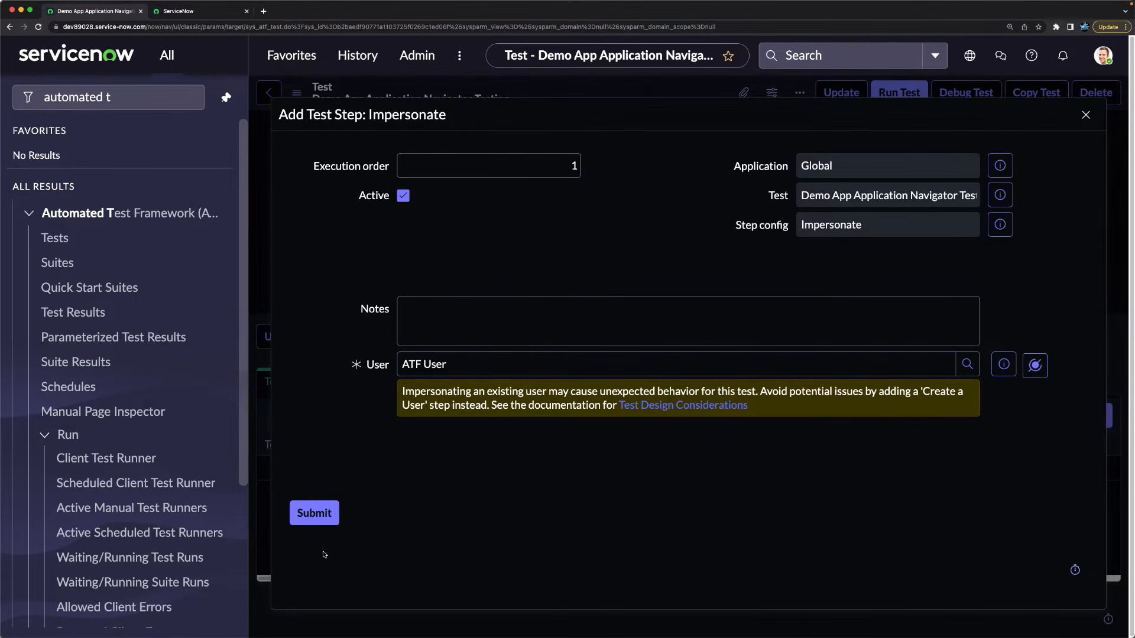
click(314, 513)
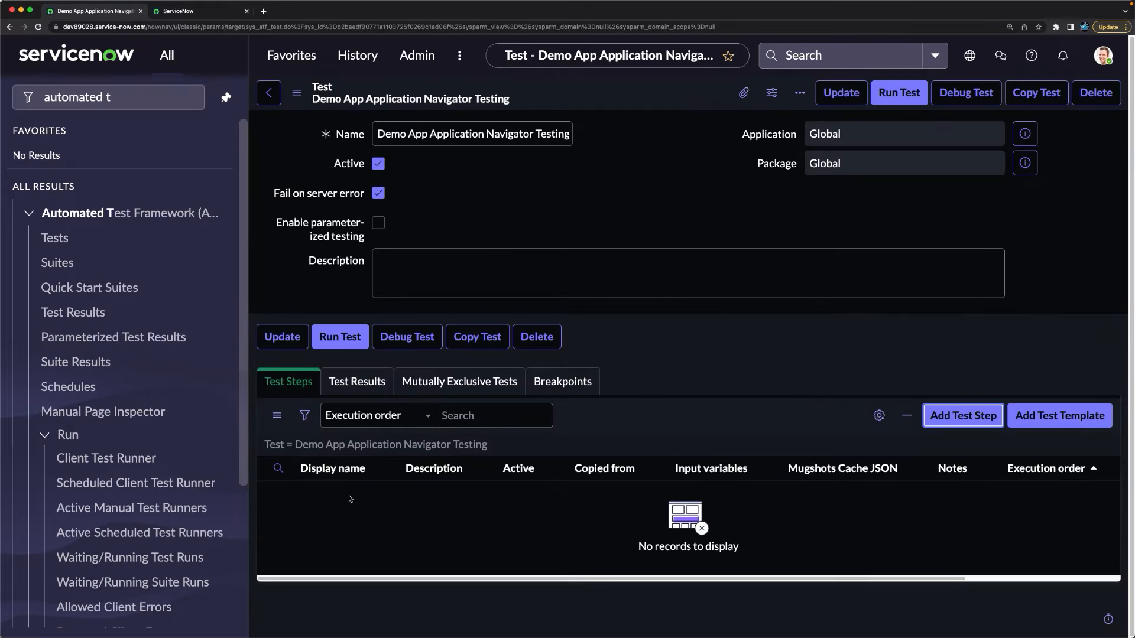
Step: Add an Application Menu Visibility test step after Step 1, with Demo App as the visible application menu, and submit it
click(955, 416)
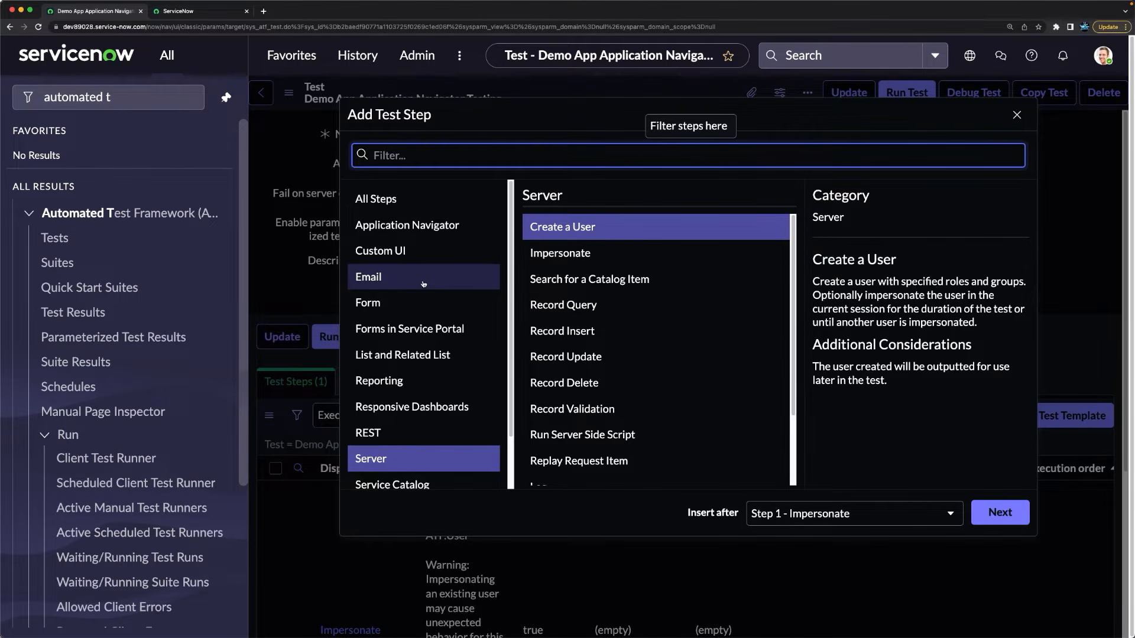
click(406, 227)
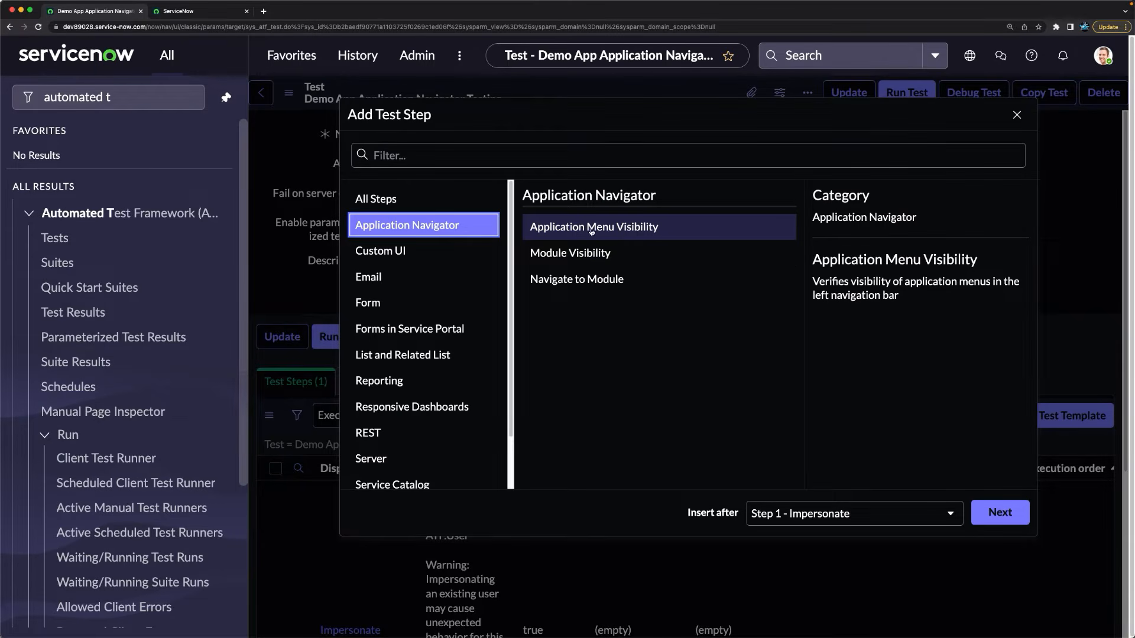
click(995, 514)
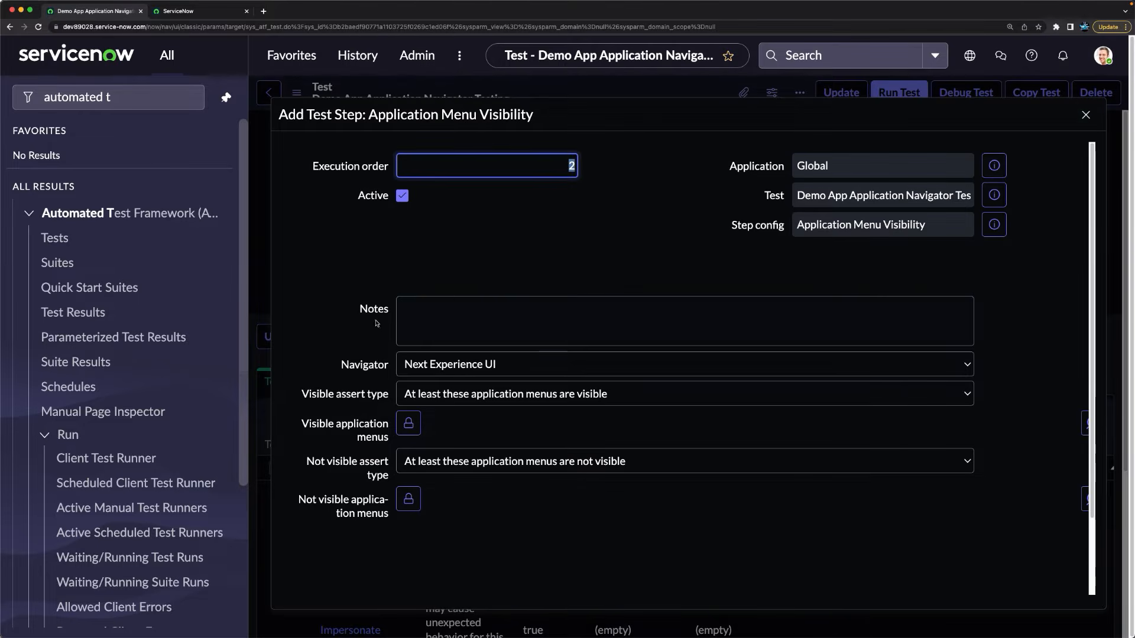
scroll(331, 319, down, 2)
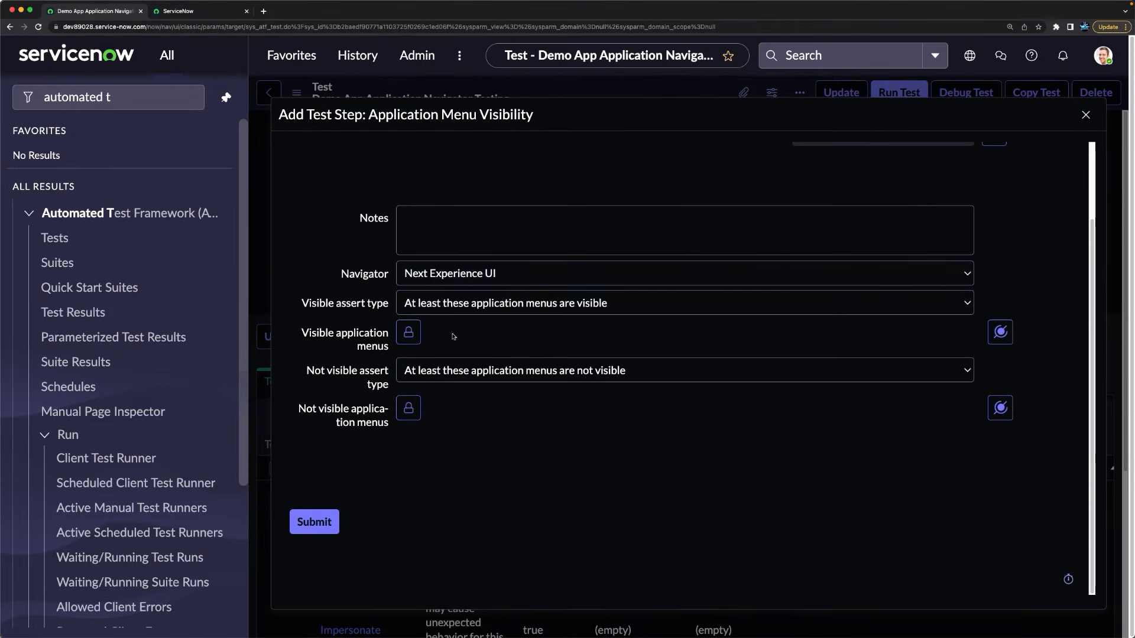
click(408, 332)
text(demo)
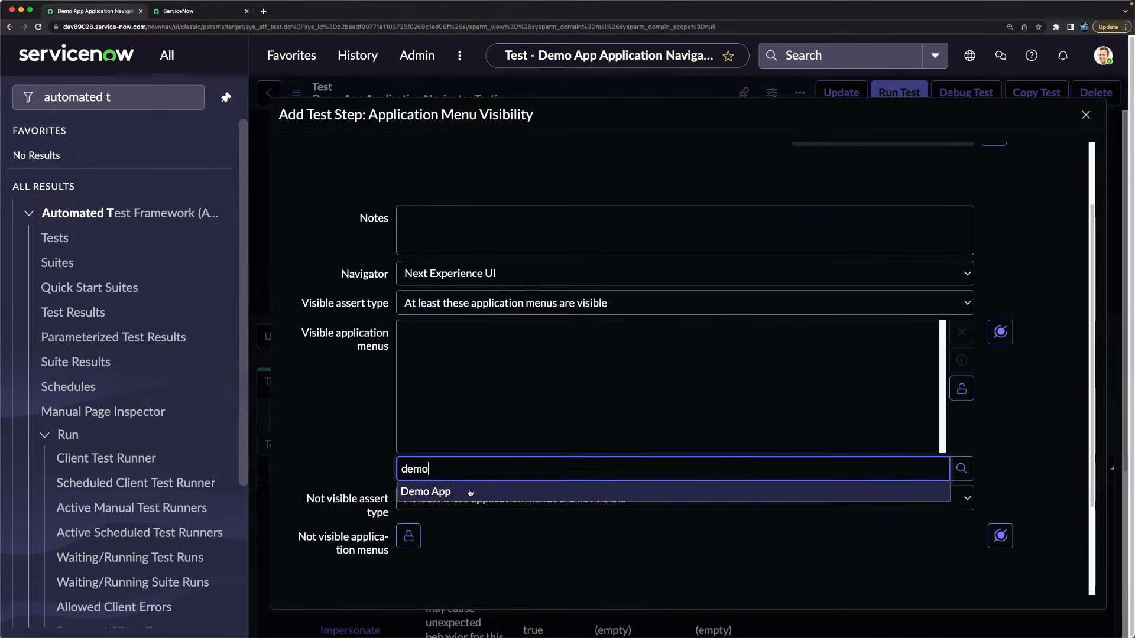
click(467, 491)
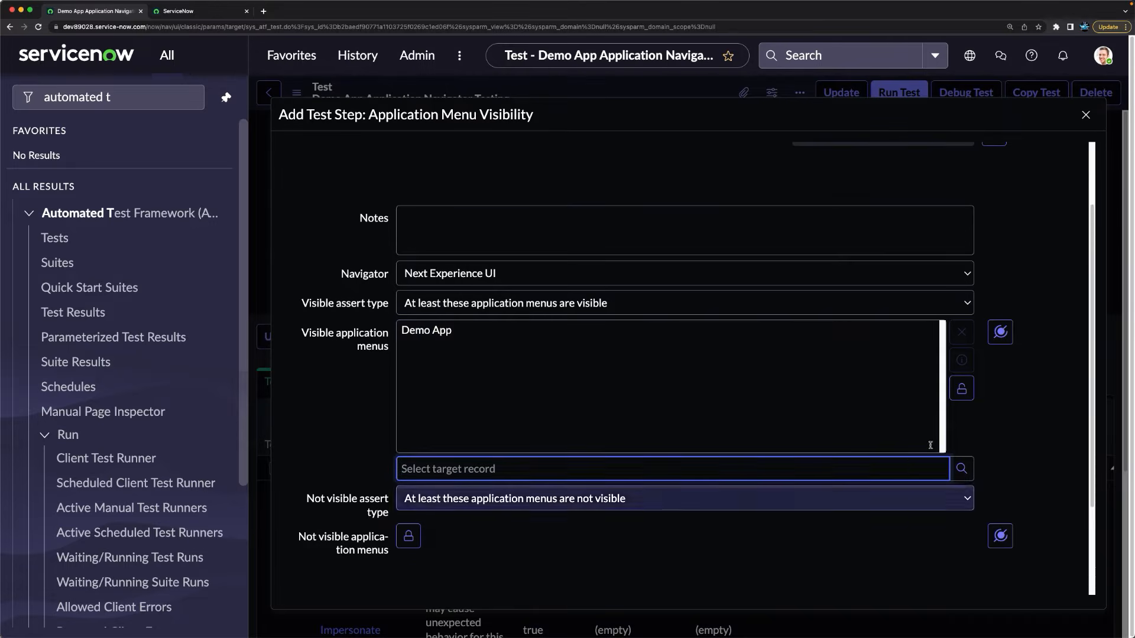
click(961, 388)
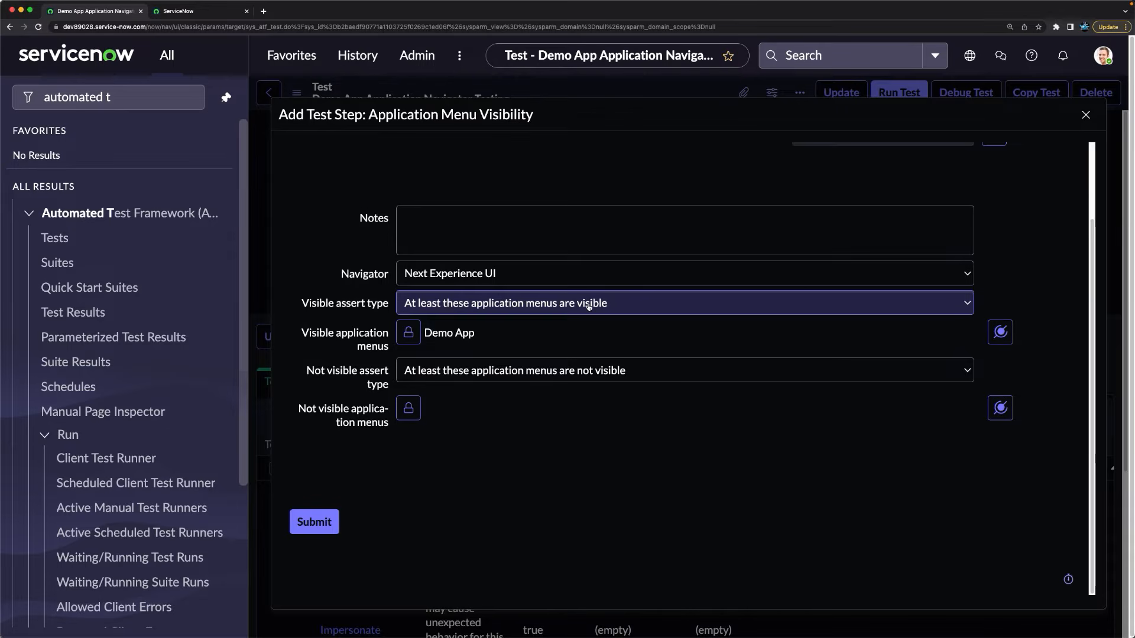
click(521, 434)
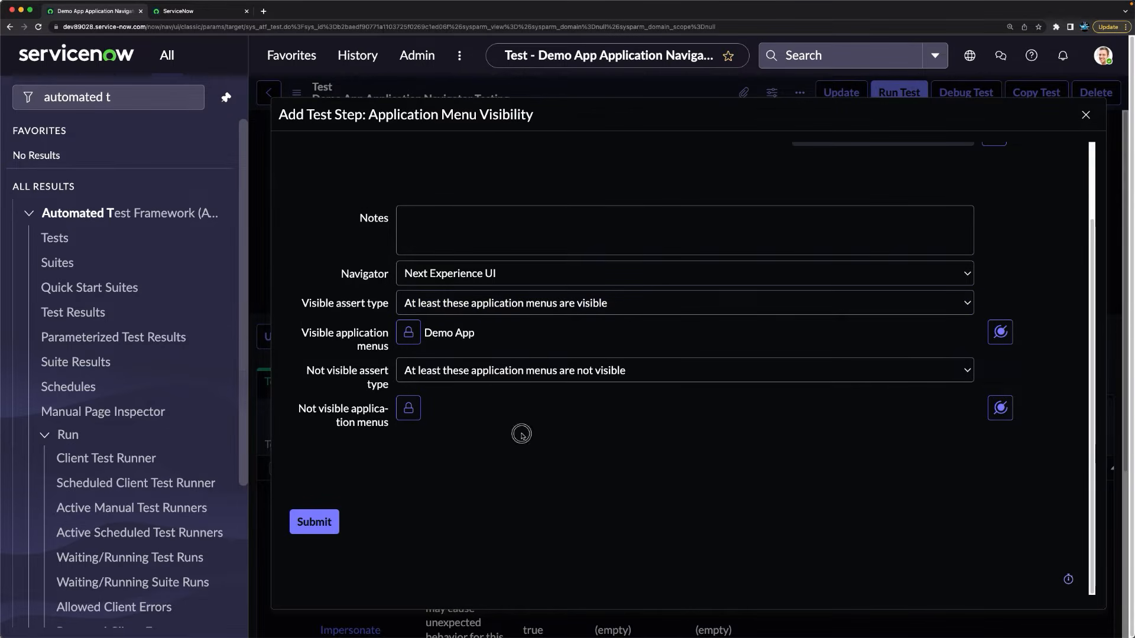
click(320, 522)
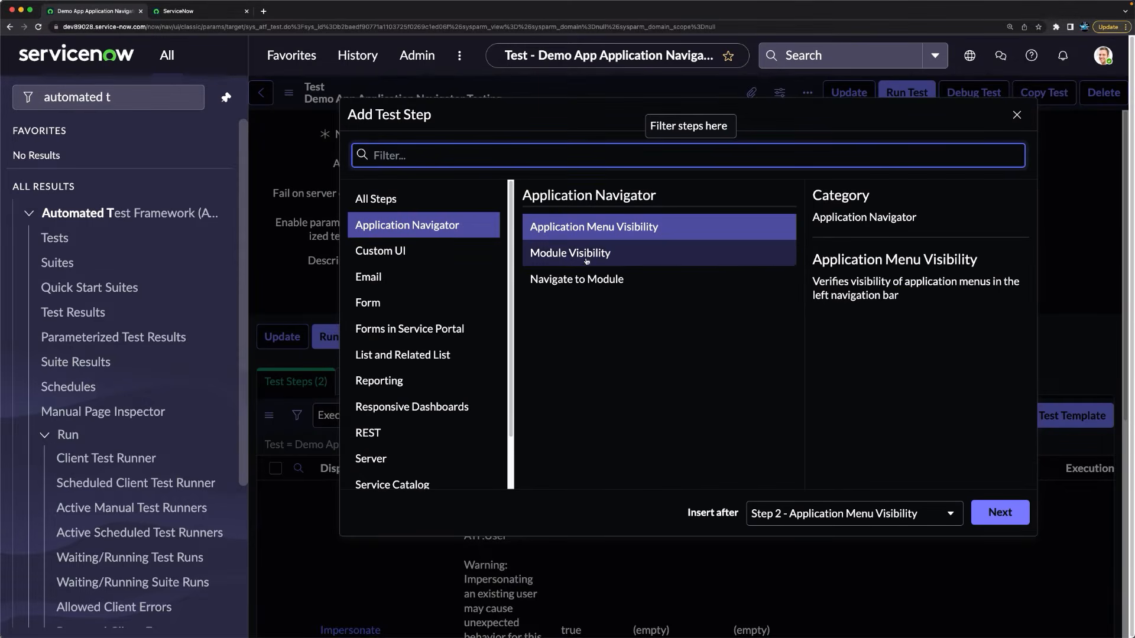
Step: Start a Module Visibility test step inserted after Step 2 - Application Menu Visibility
click(587, 254)
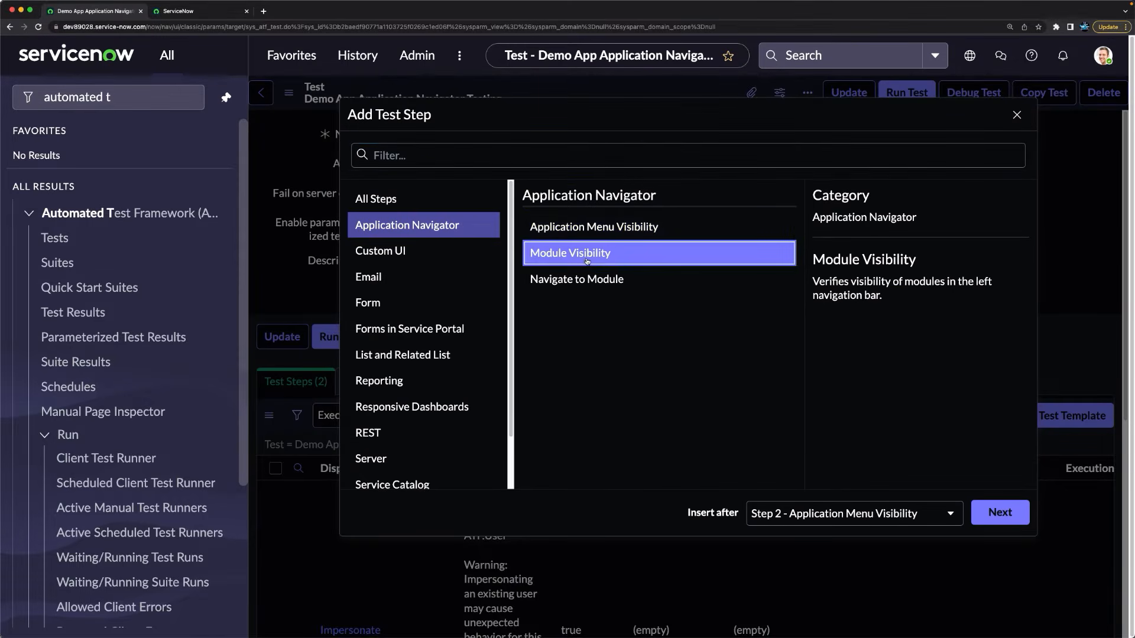
click(1000, 516)
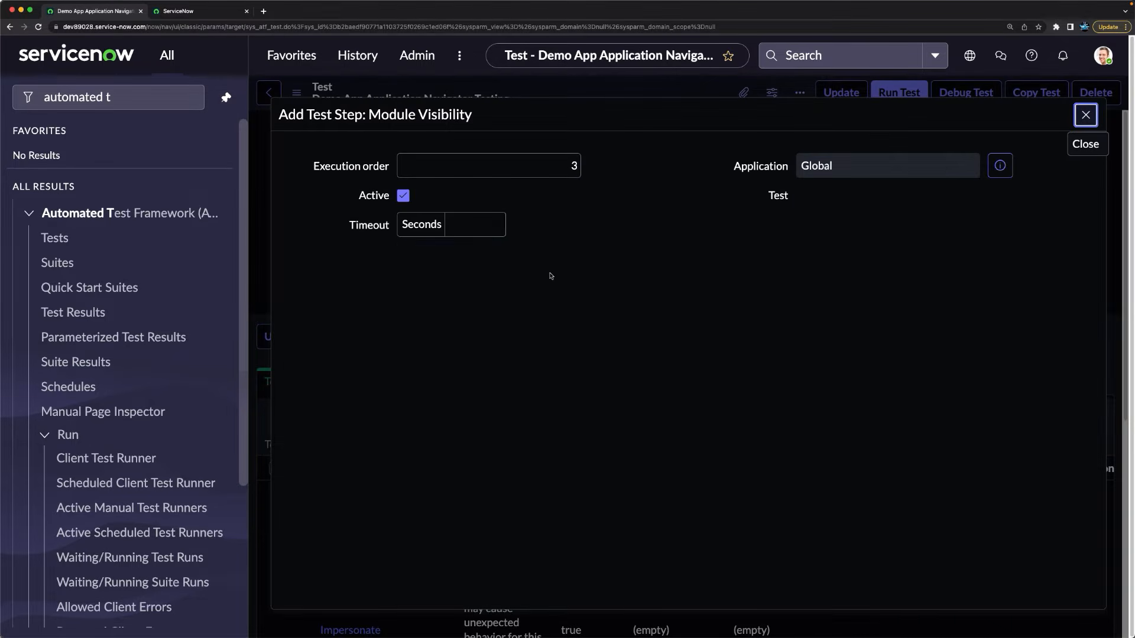
scroll(494, 342, down, 1)
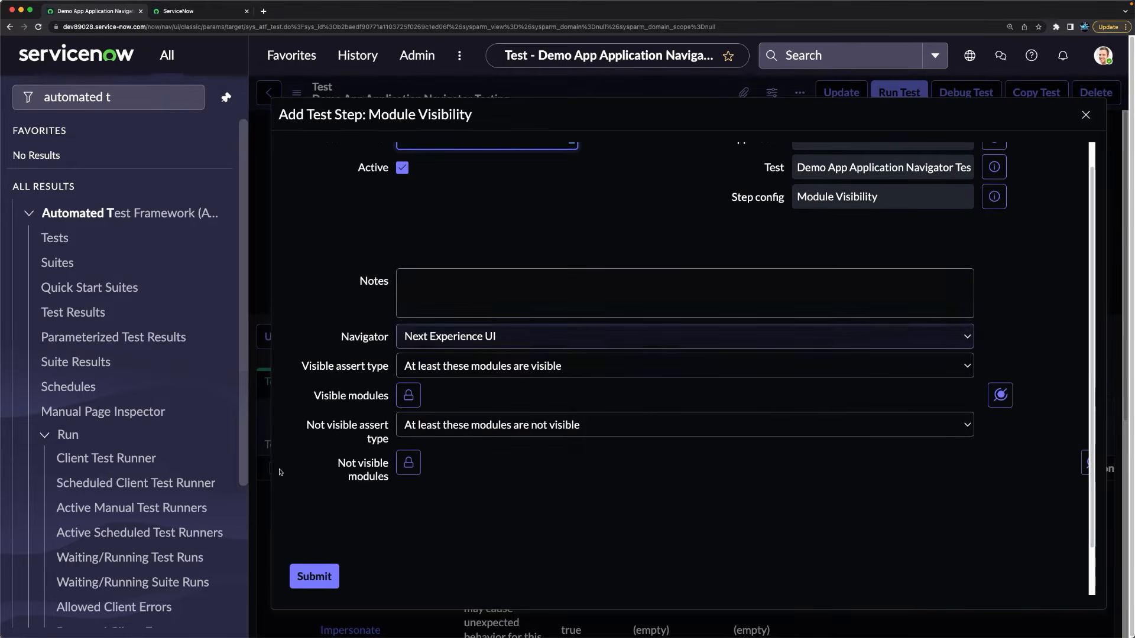
Step: Filter the modules by title "*all" and application menu "*dem", and add Demo App's All module for the x_571408_demo_app_demo_app_request table as a visible module
click(408, 396)
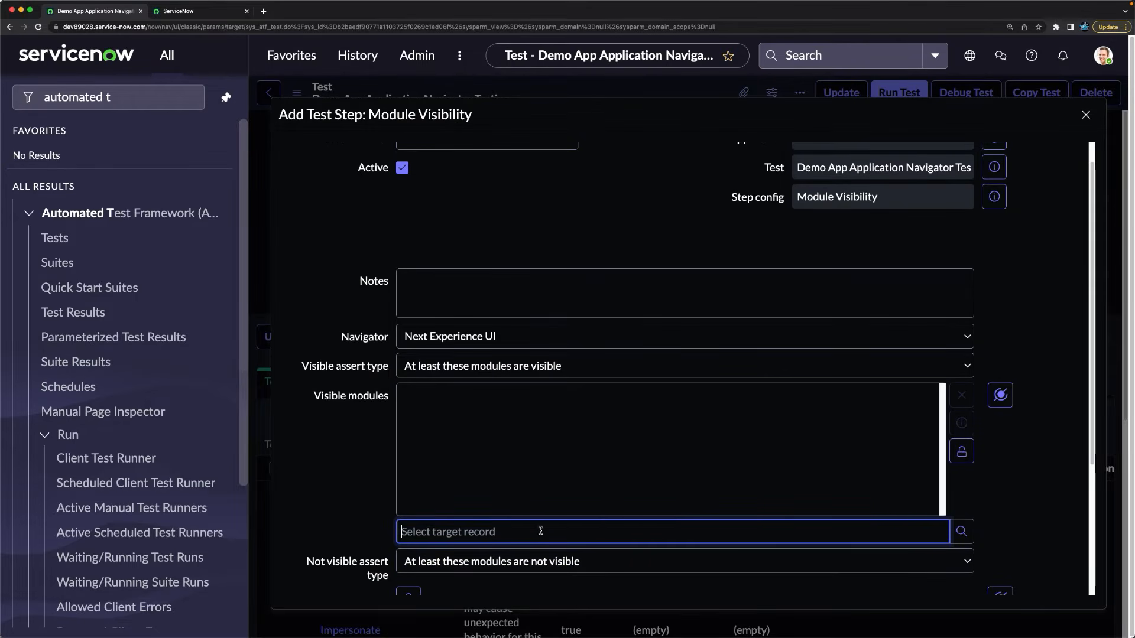
click(960, 532)
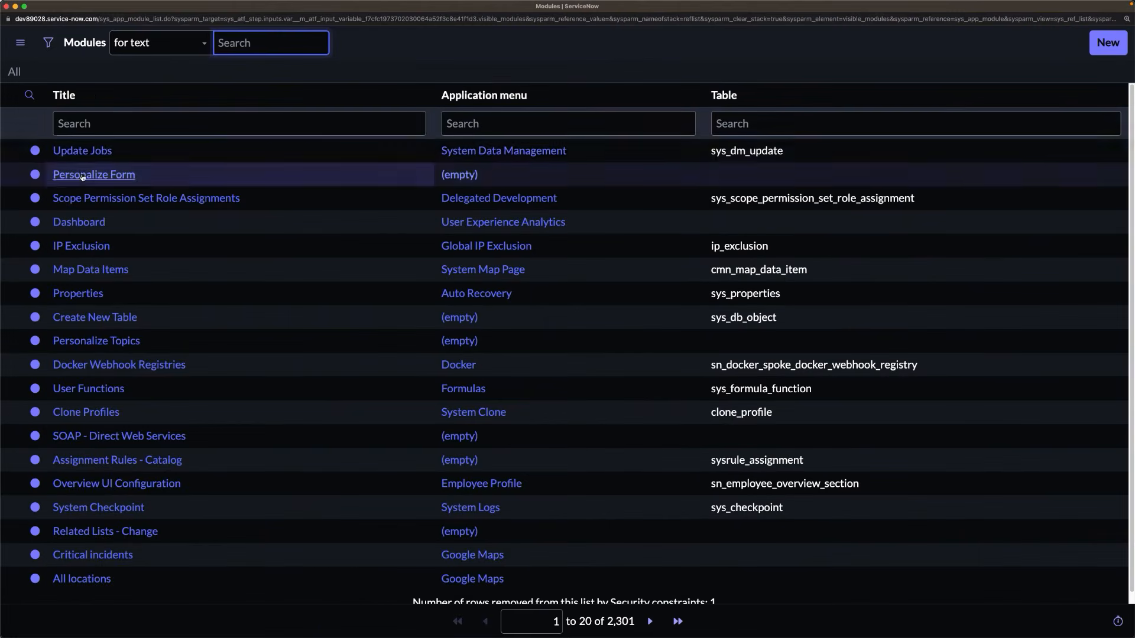
click(115, 121)
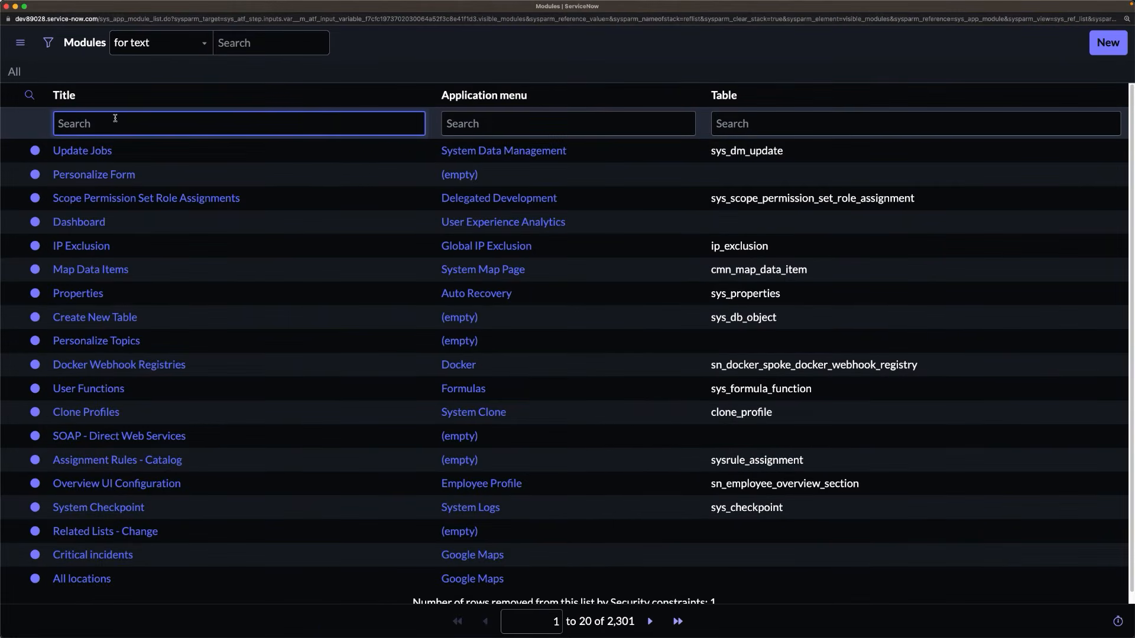
text(*all)
key(Return)
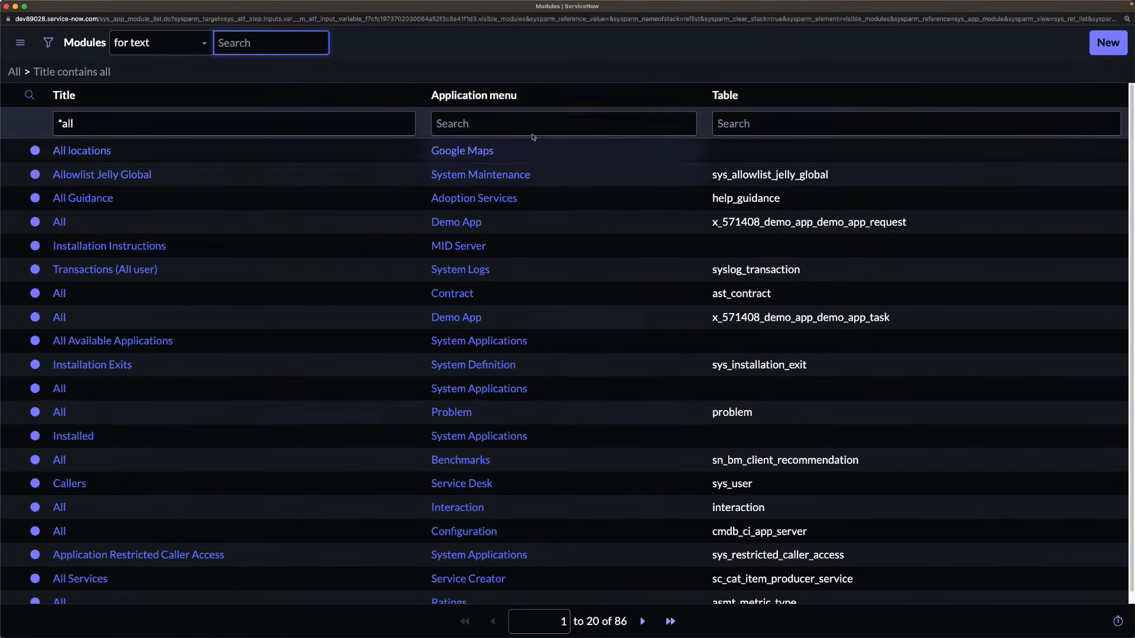
click(515, 126)
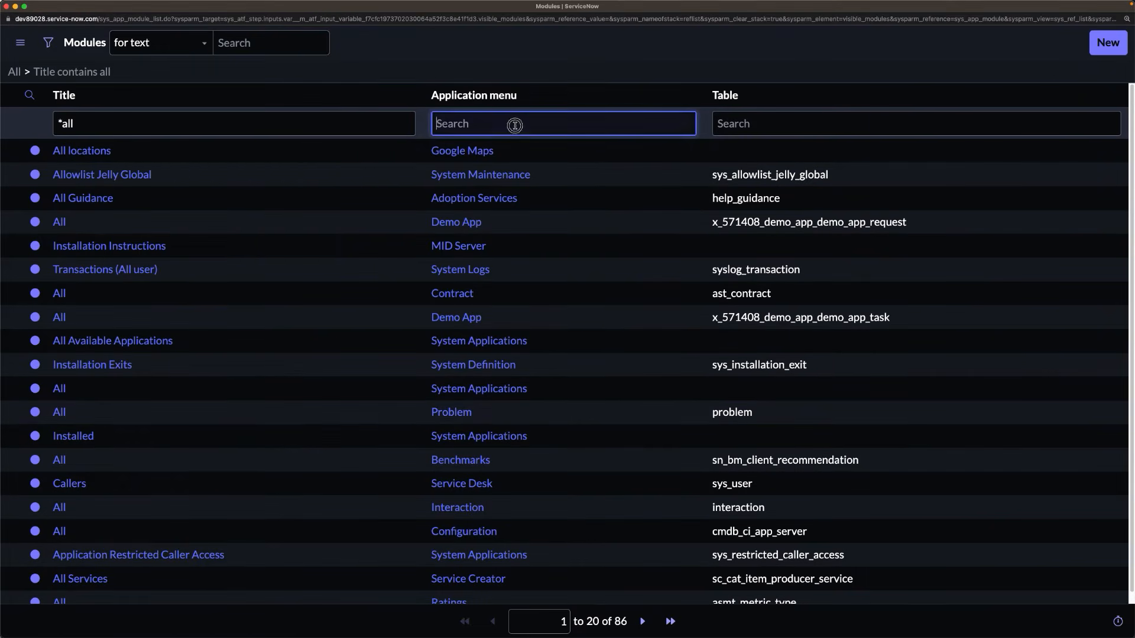
text(*dem0)
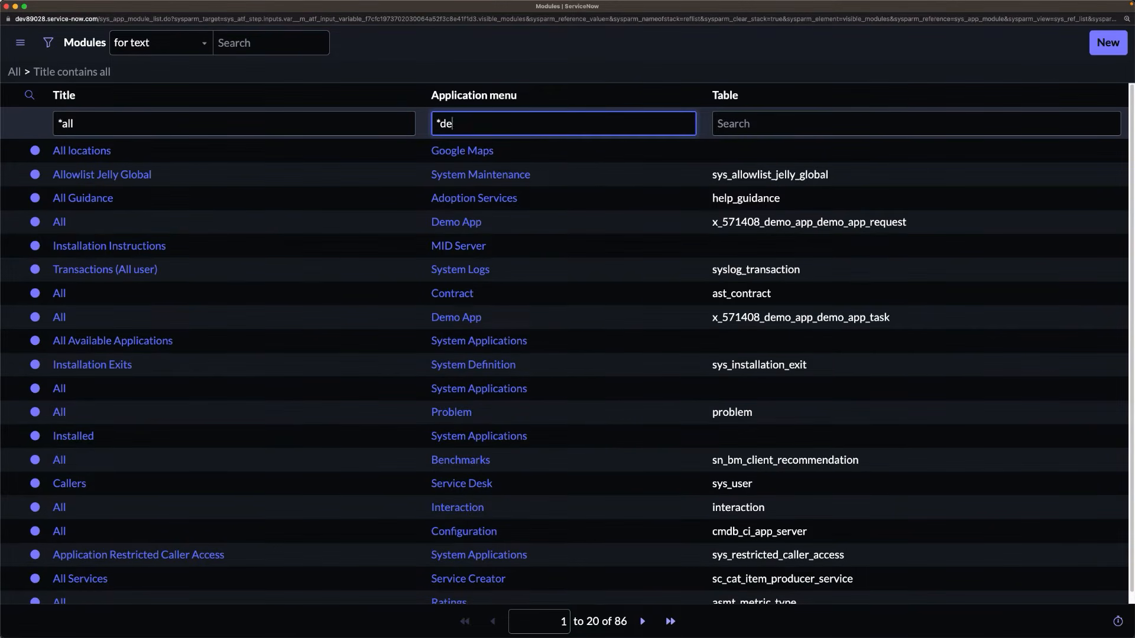
key(Return)
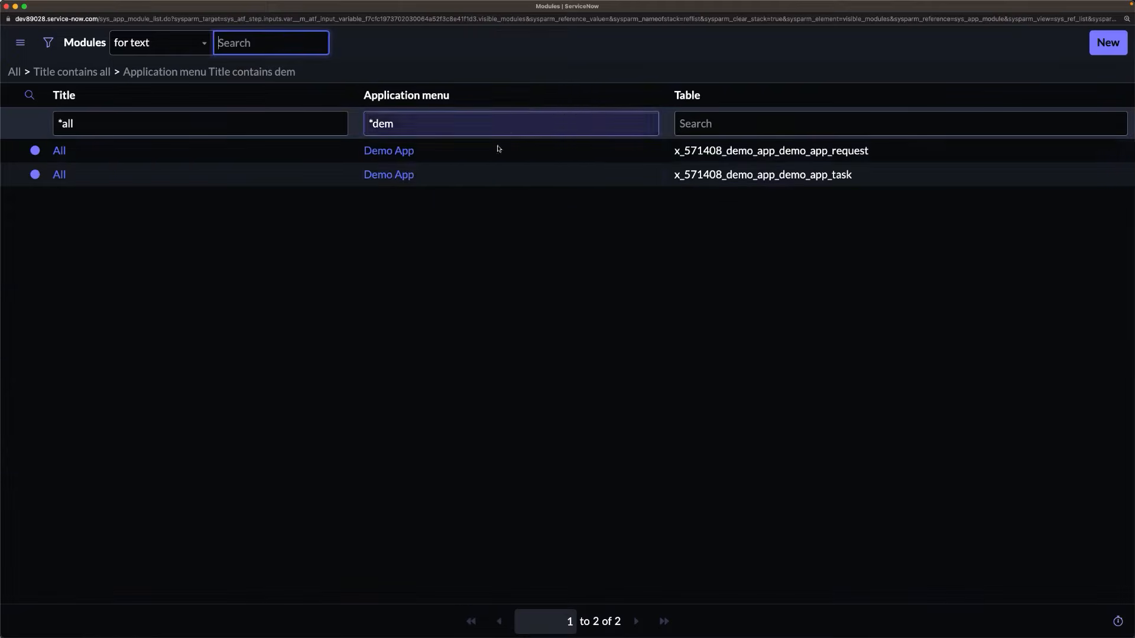
click(59, 151)
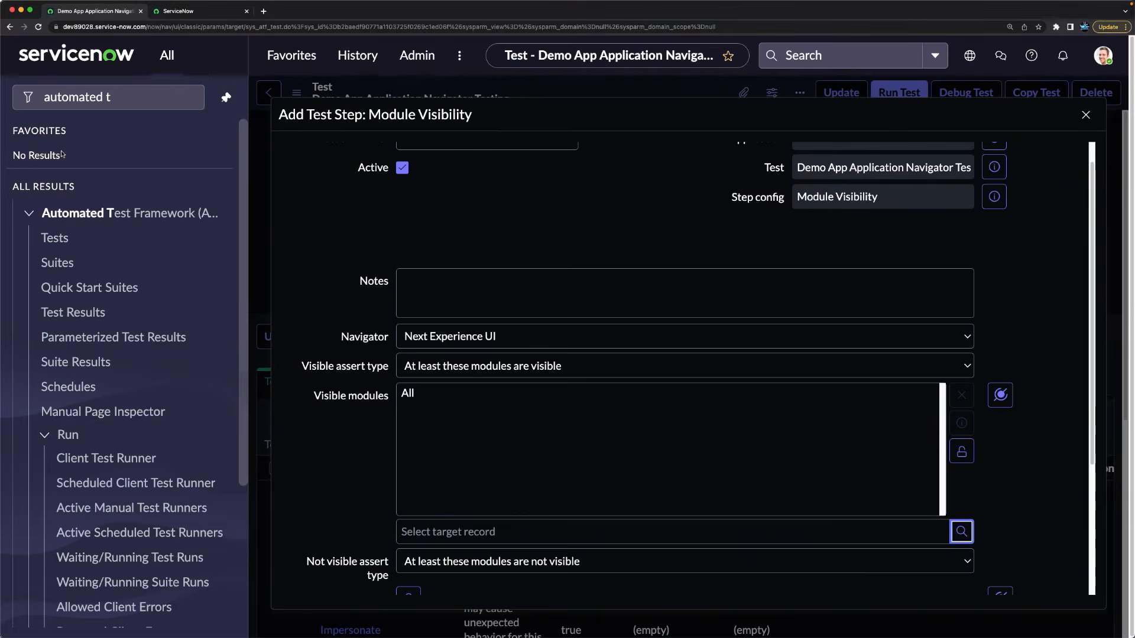
click(963, 452)
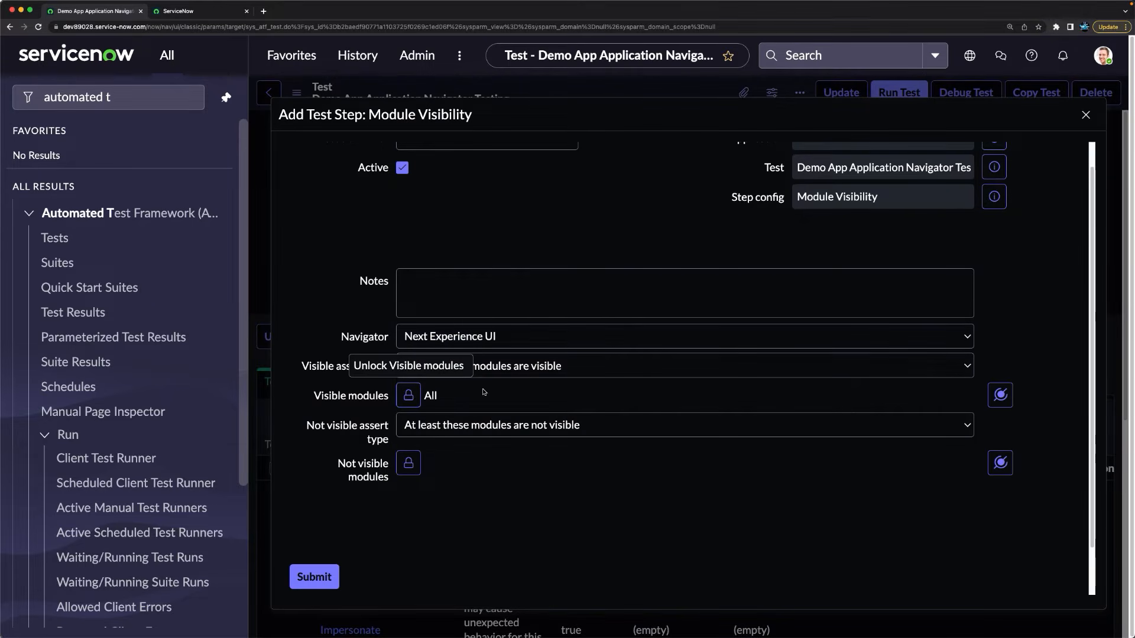
Step: Check the visible assert type options, keep "At least these modules are visible", and submit the Module Visibility test step
click(554, 367)
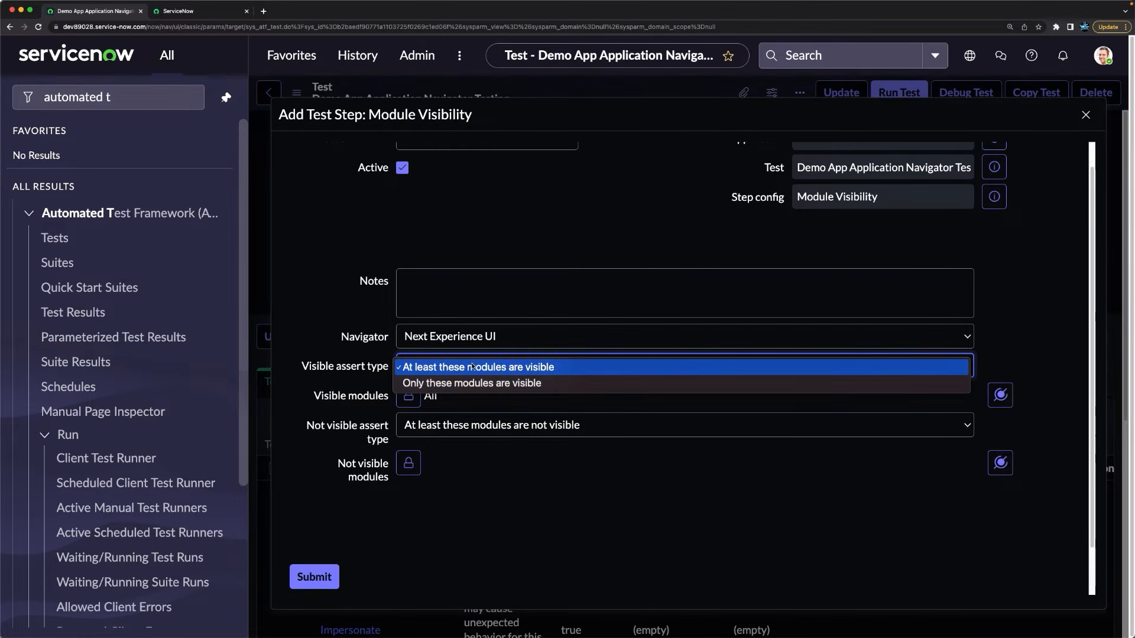
click(545, 254)
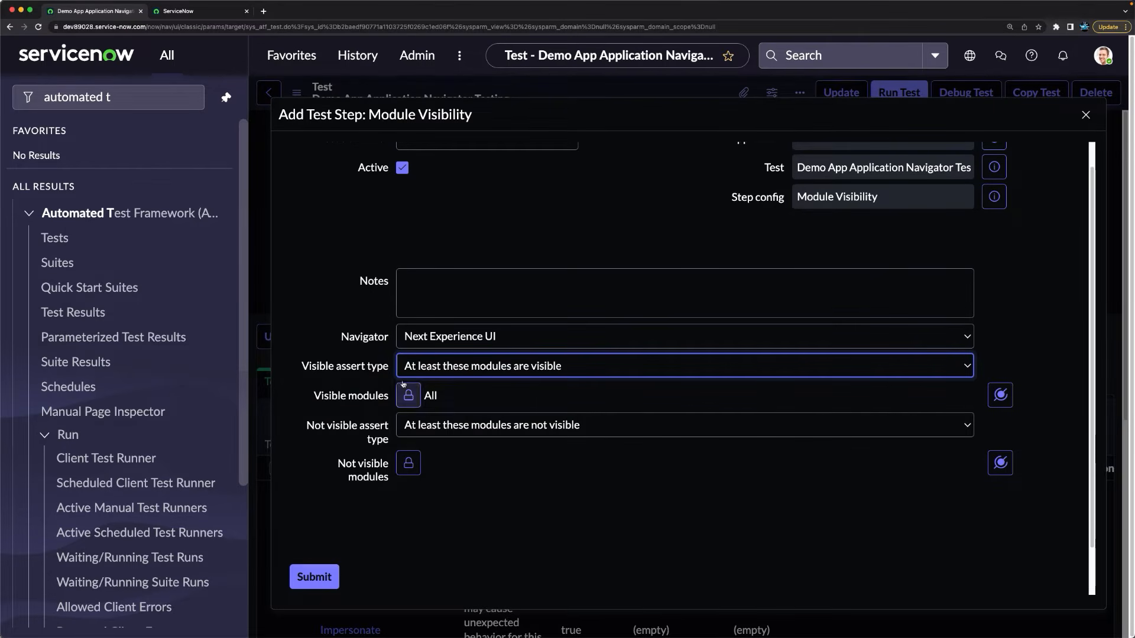
click(409, 400)
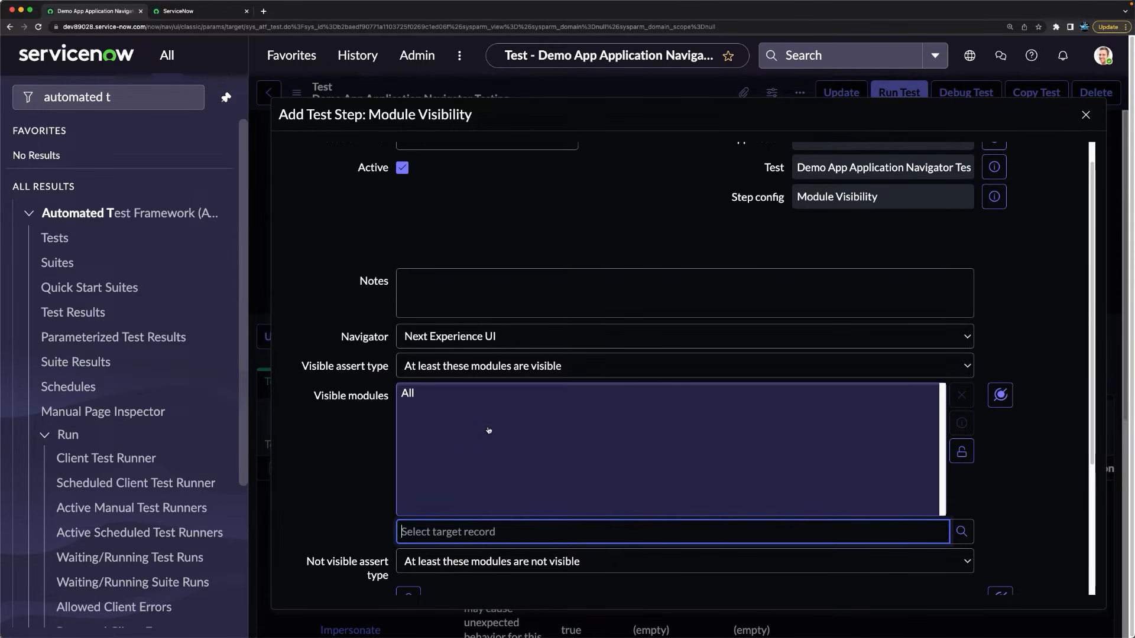
click(961, 452)
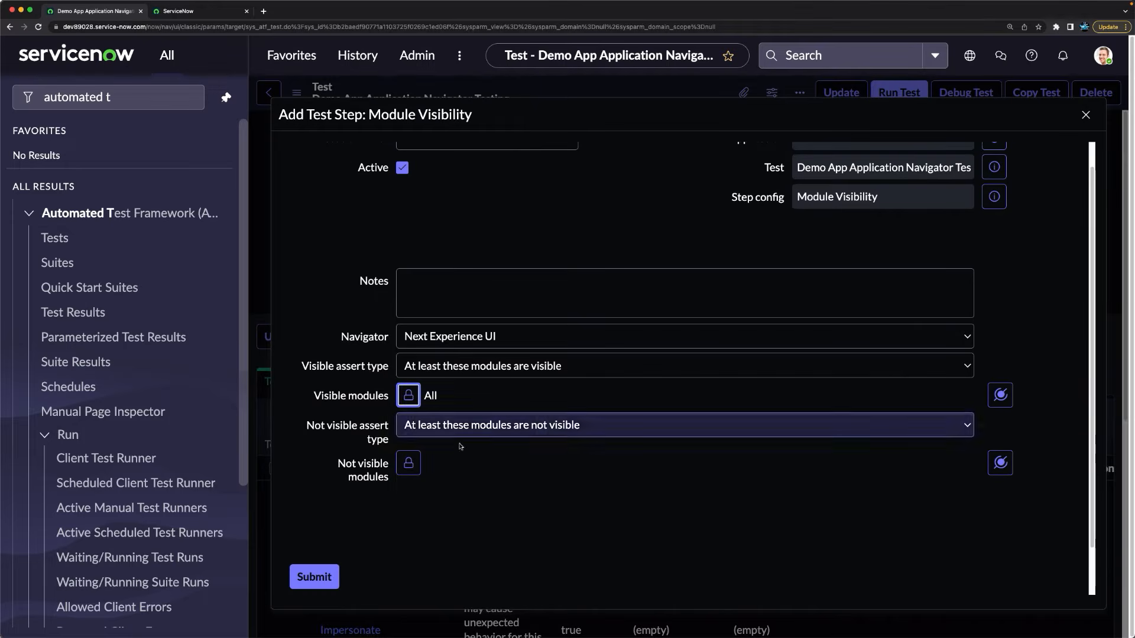
click(305, 577)
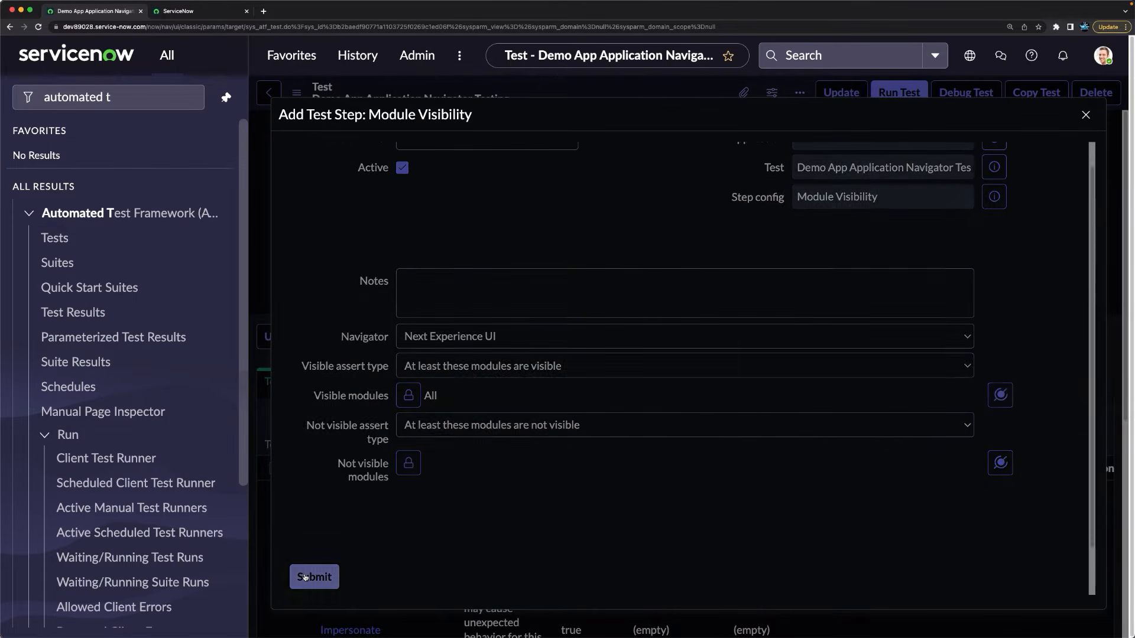
Step: Start a Navigate to Module test step inserted after Step 3 - Module Visibility
scroll(556, 404, down, 8)
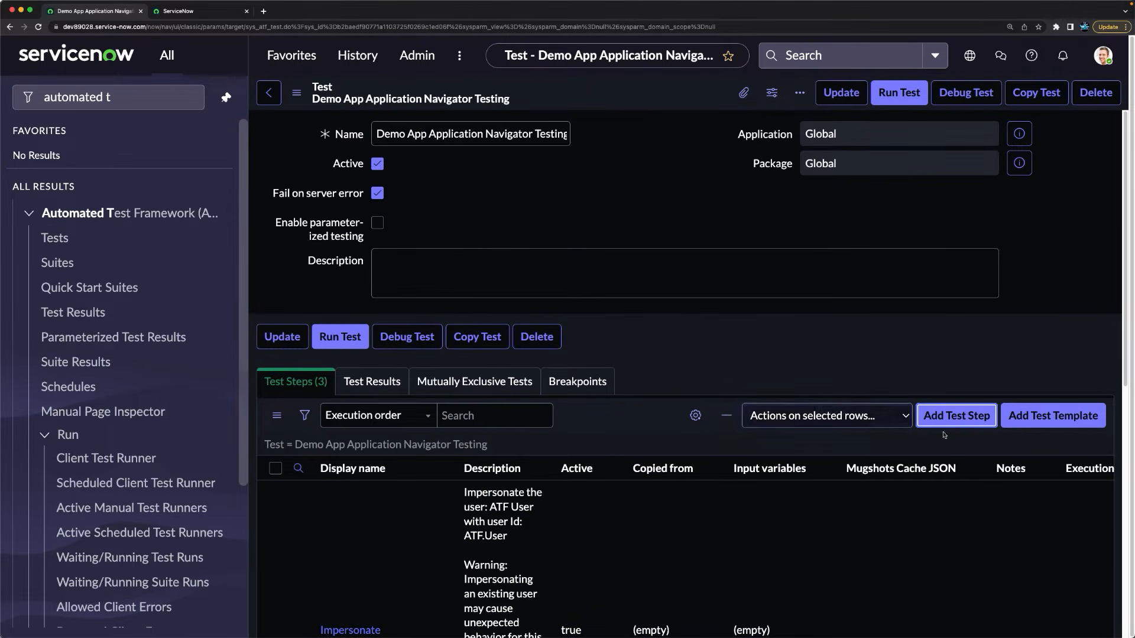
click(946, 423)
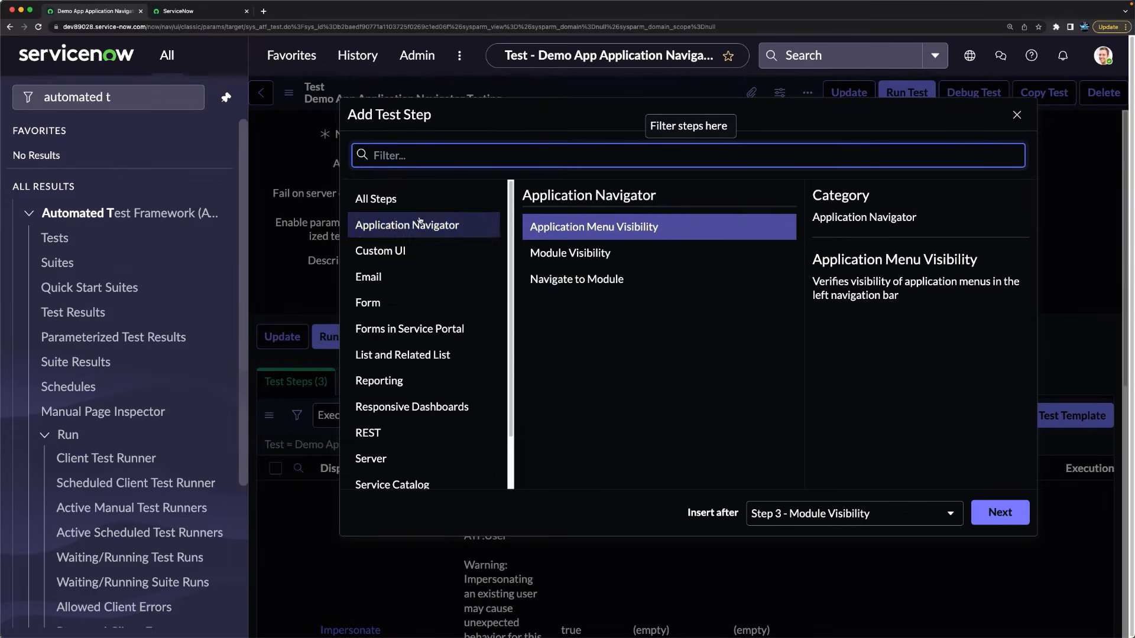
click(576, 281)
click(1001, 513)
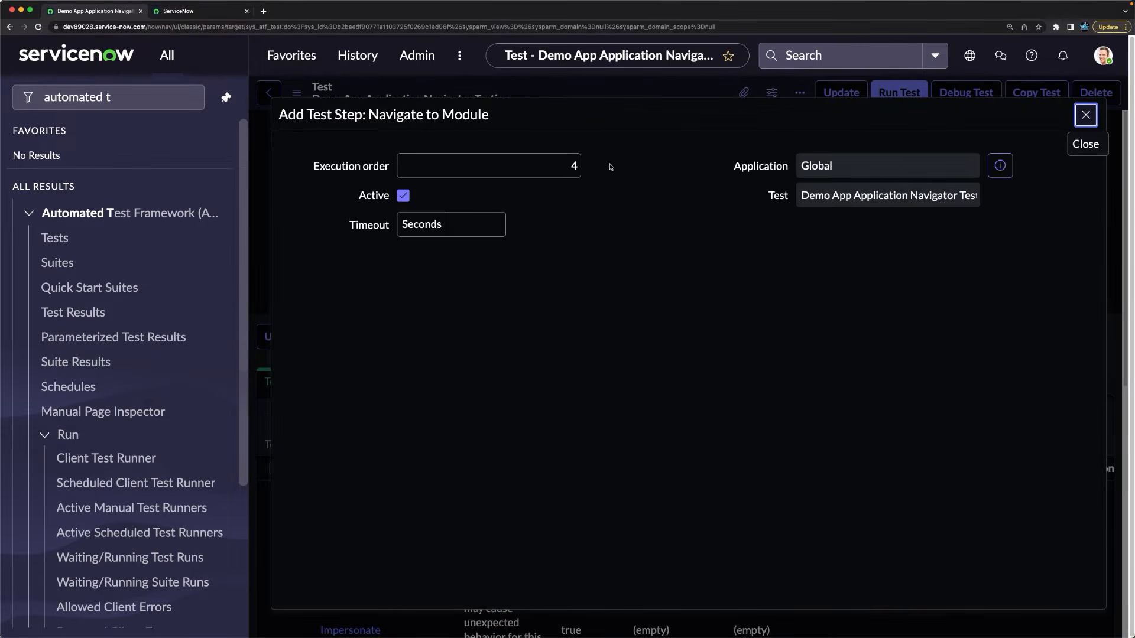
Step: Look up "create ne", choose Demo App's Create New module for the x_571408_demo_app_demo_app_task table, and submit the Navigate to Module step
click(551, 365)
text(crea)
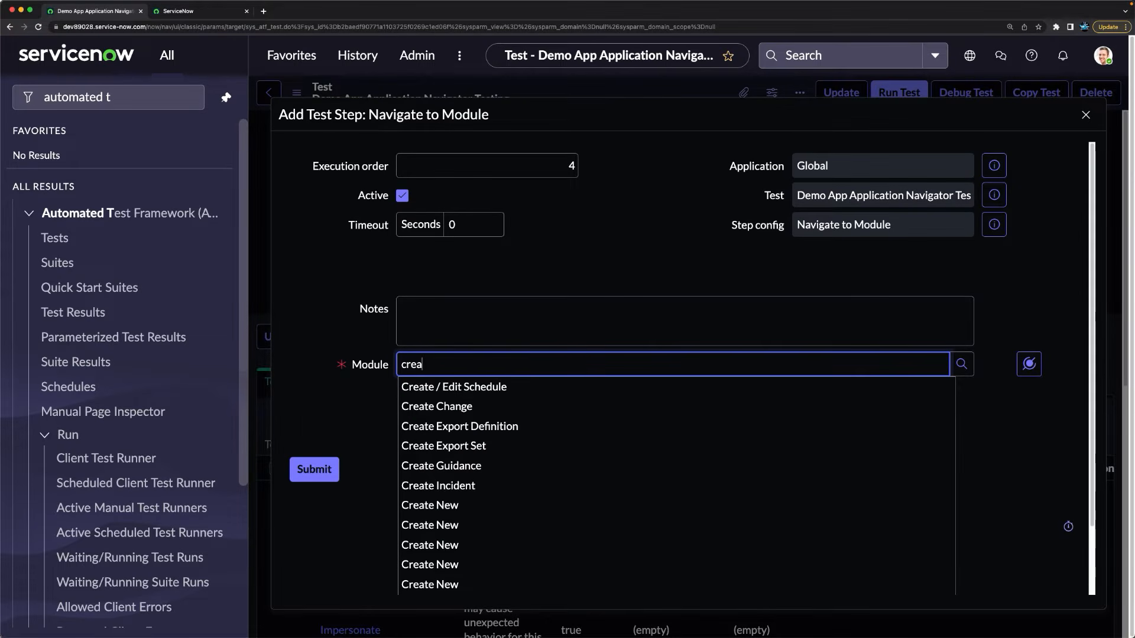
text(te ne)
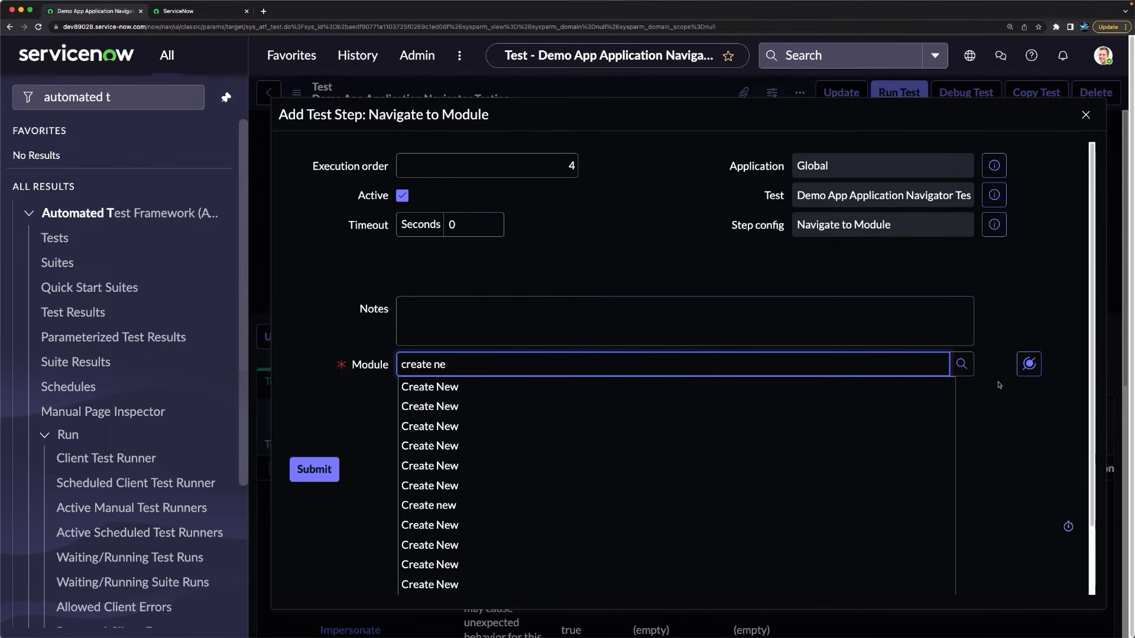
click(961, 364)
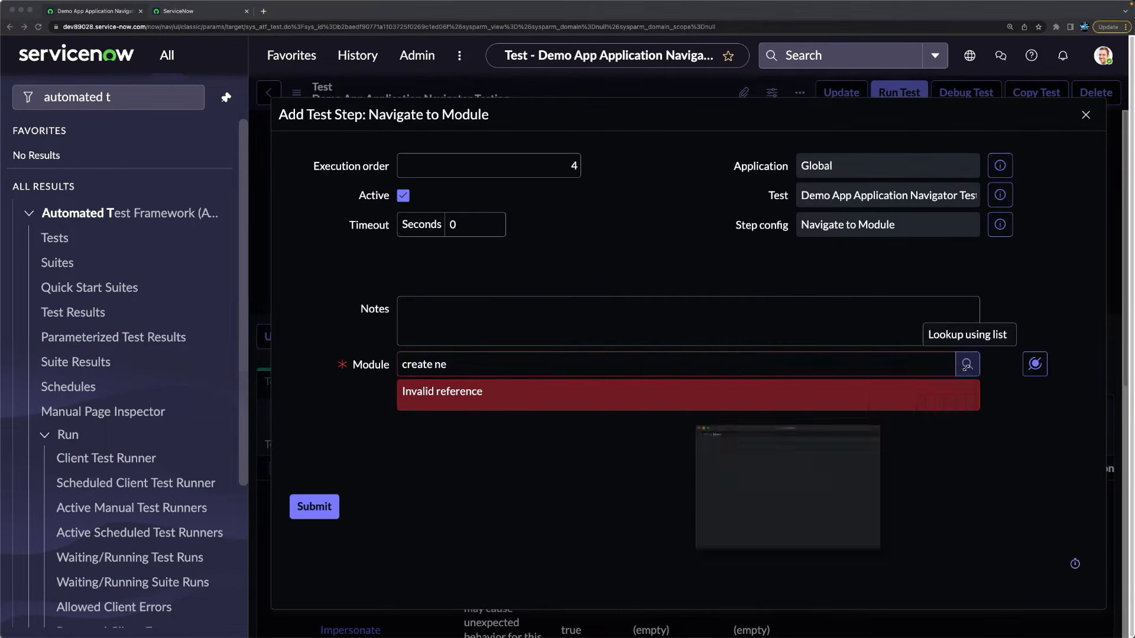
double_click(806, 380)
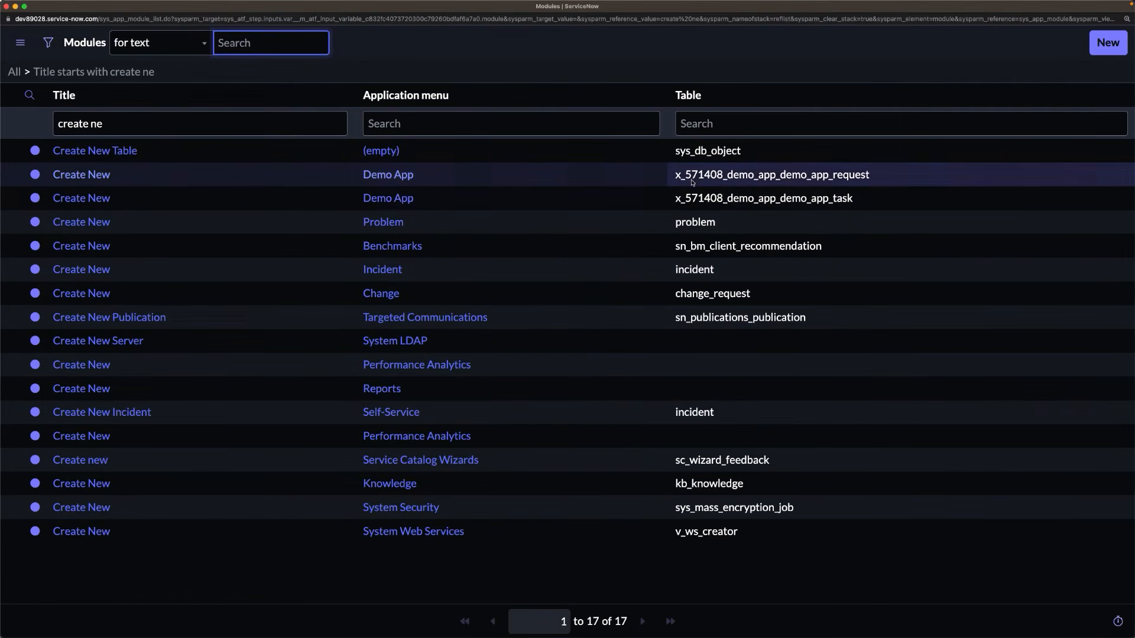
click(81, 198)
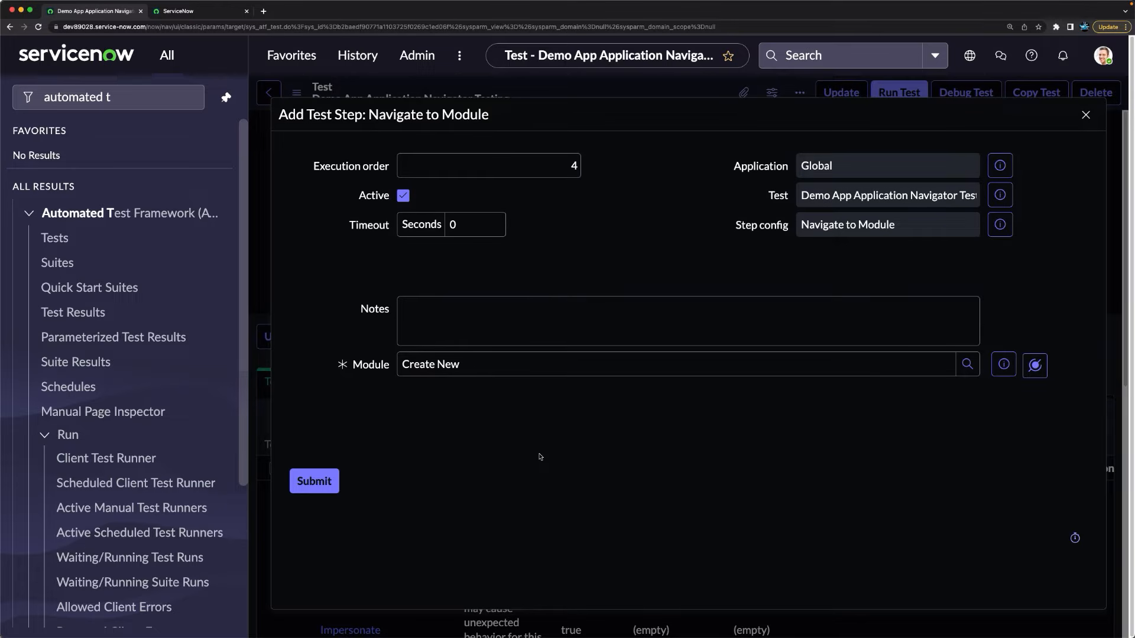
click(312, 487)
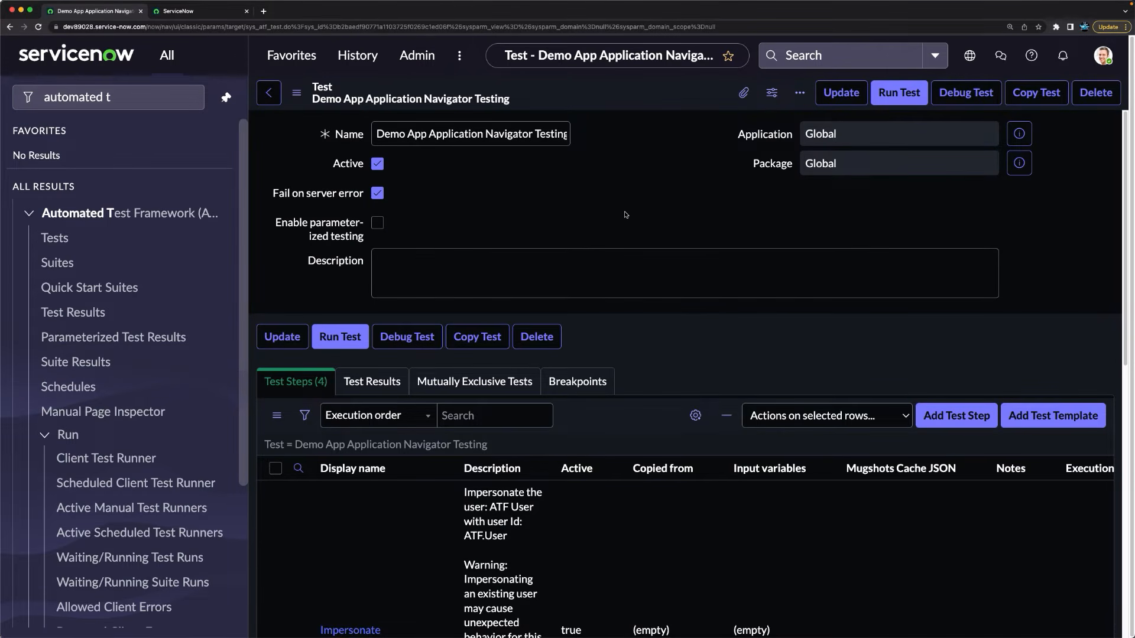
Step: Run the Demo App Application Navigator Testing test using the current Chrome session
scroll(651, 445, down, 10)
scroll(650, 445, up, 8)
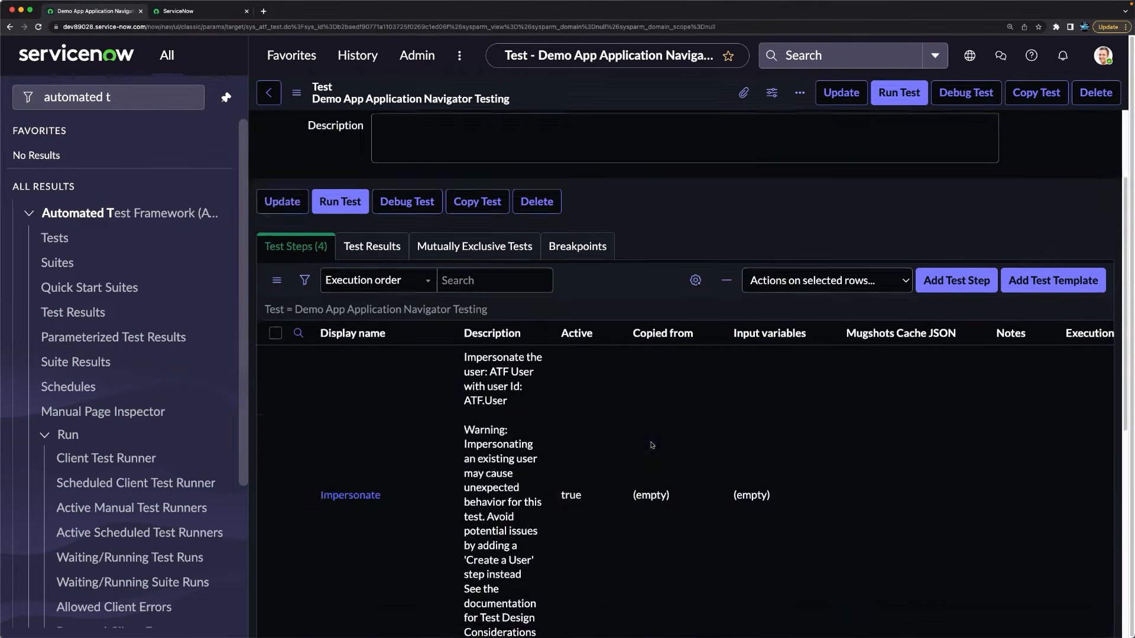
scroll(651, 445, up, 3)
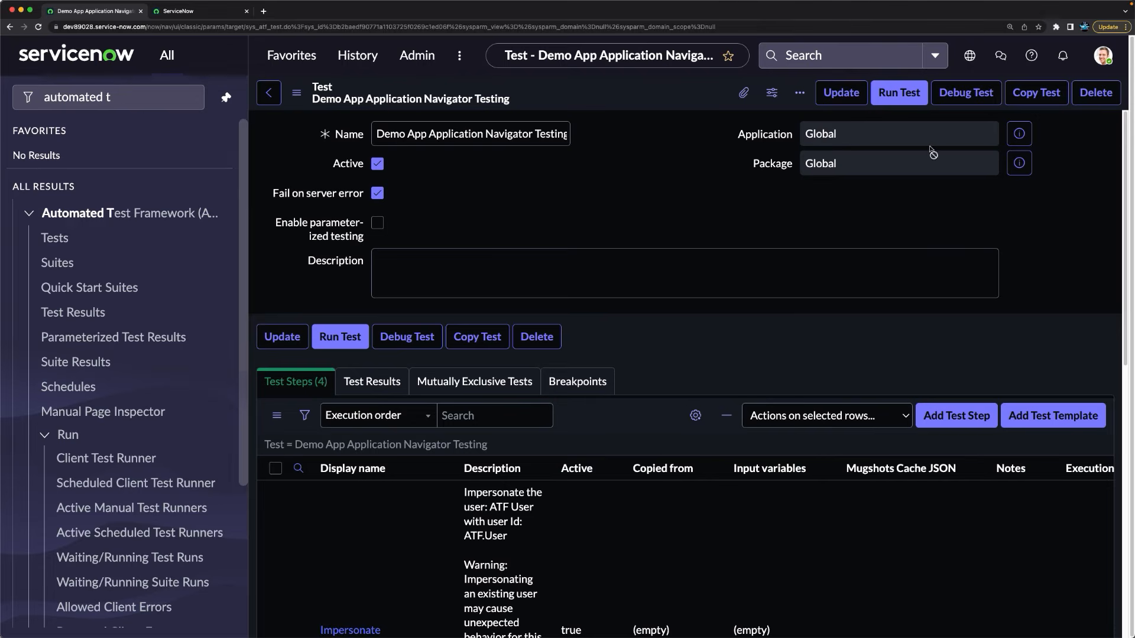
click(895, 97)
click(877, 221)
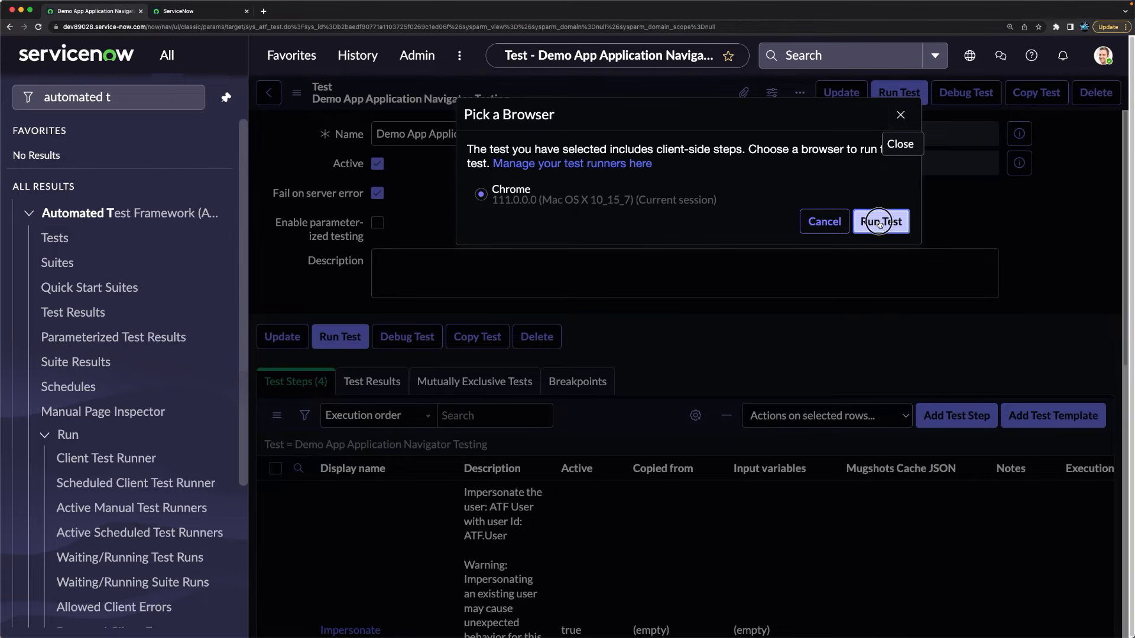
Step: Check the test's execution in the Client Test Runner and its run progress, and close the run window
click(204, 13)
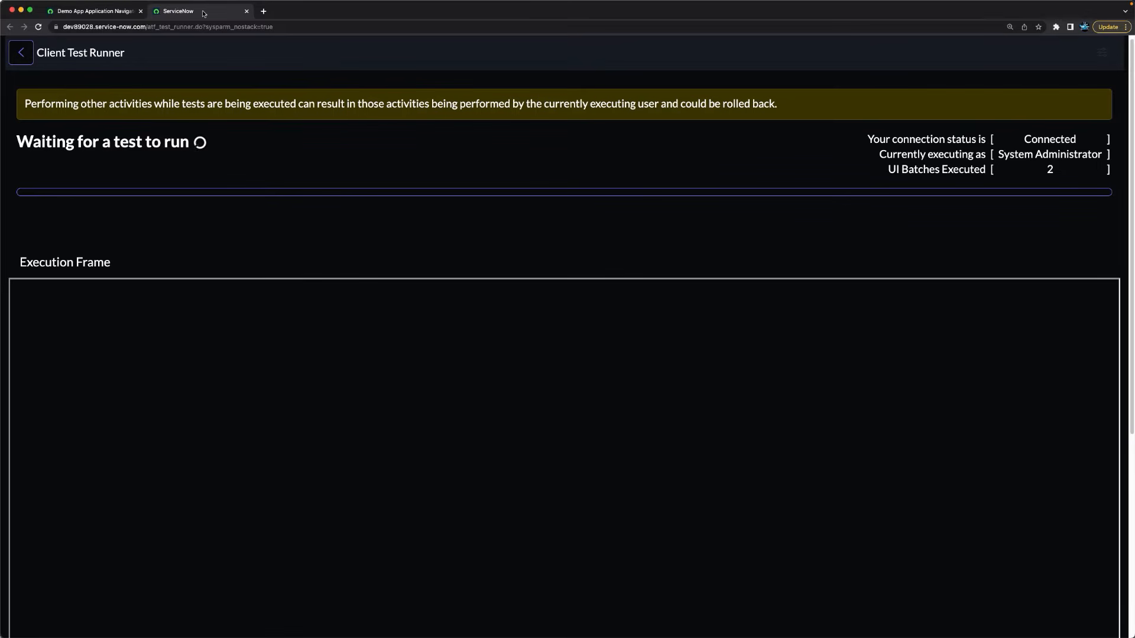
click(93, 12)
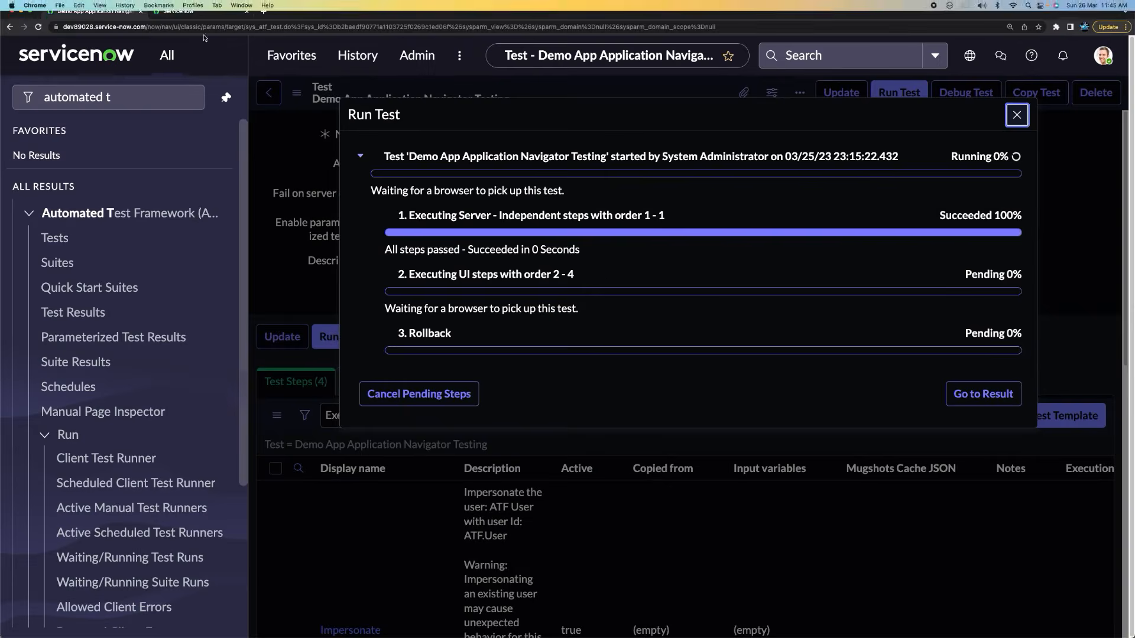
click(215, 13)
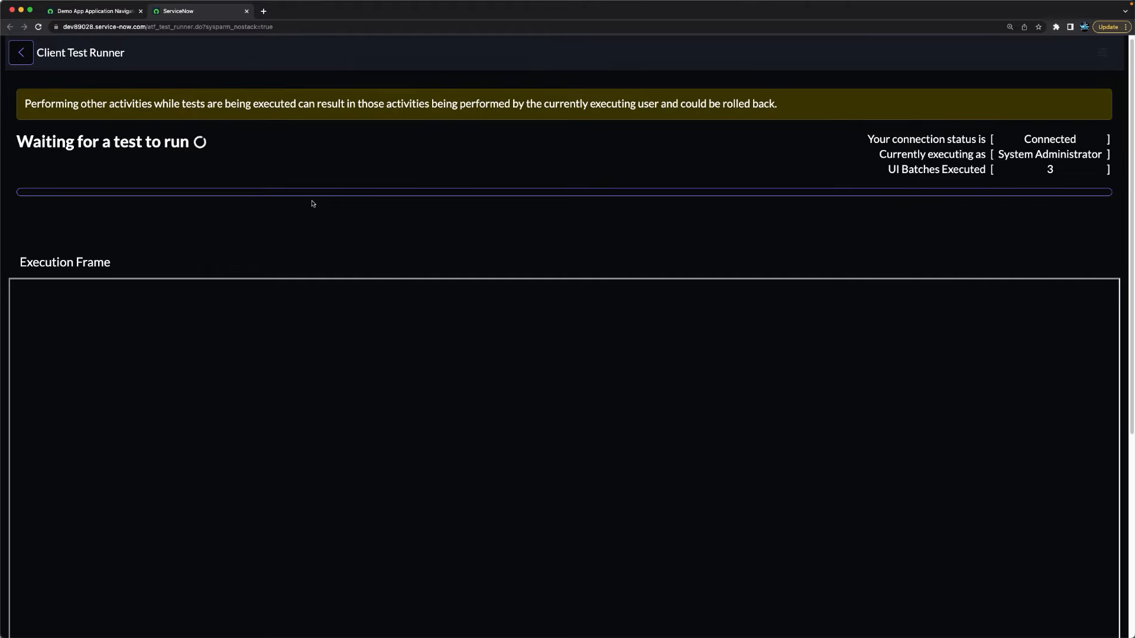
click(101, 12)
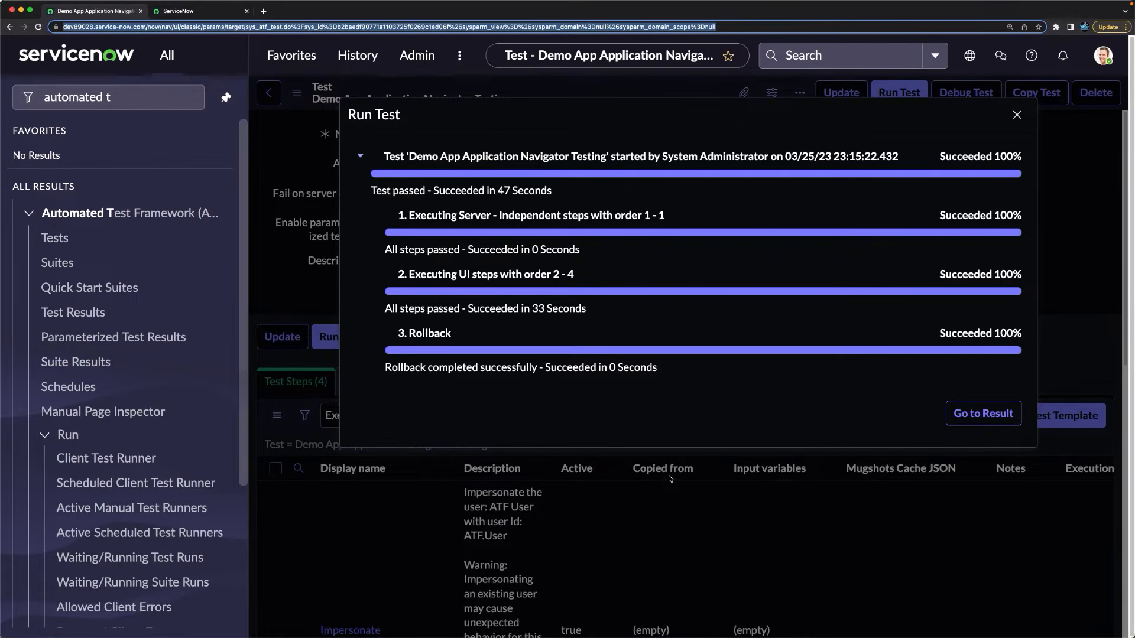
click(1016, 115)
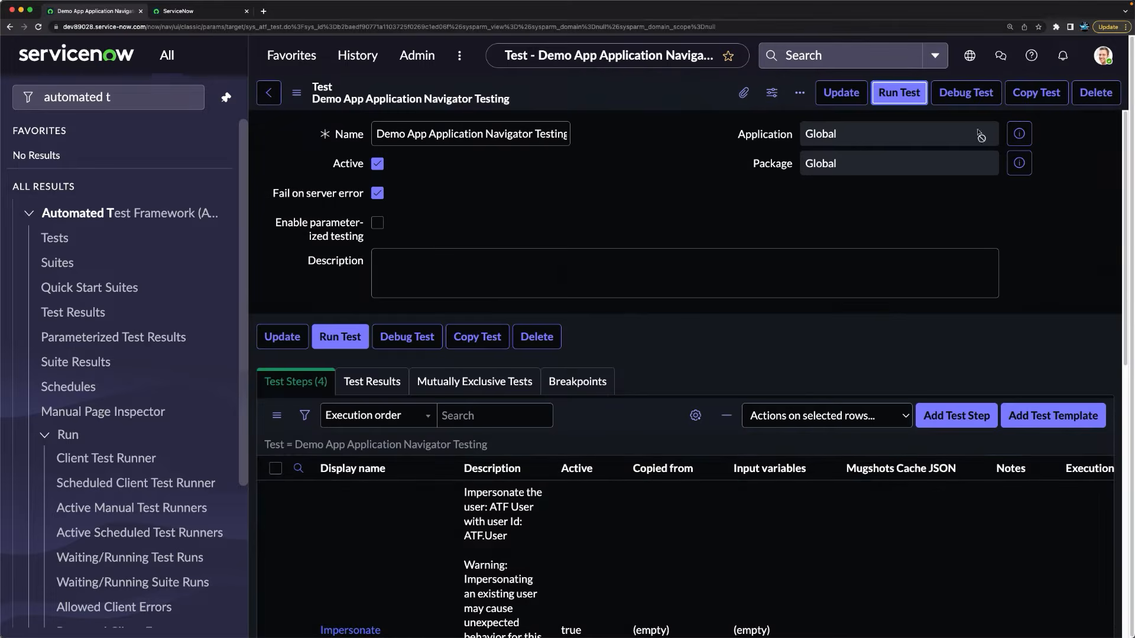
Step: Create an automated test named "Demo App Form Testing" and save it
click(55, 239)
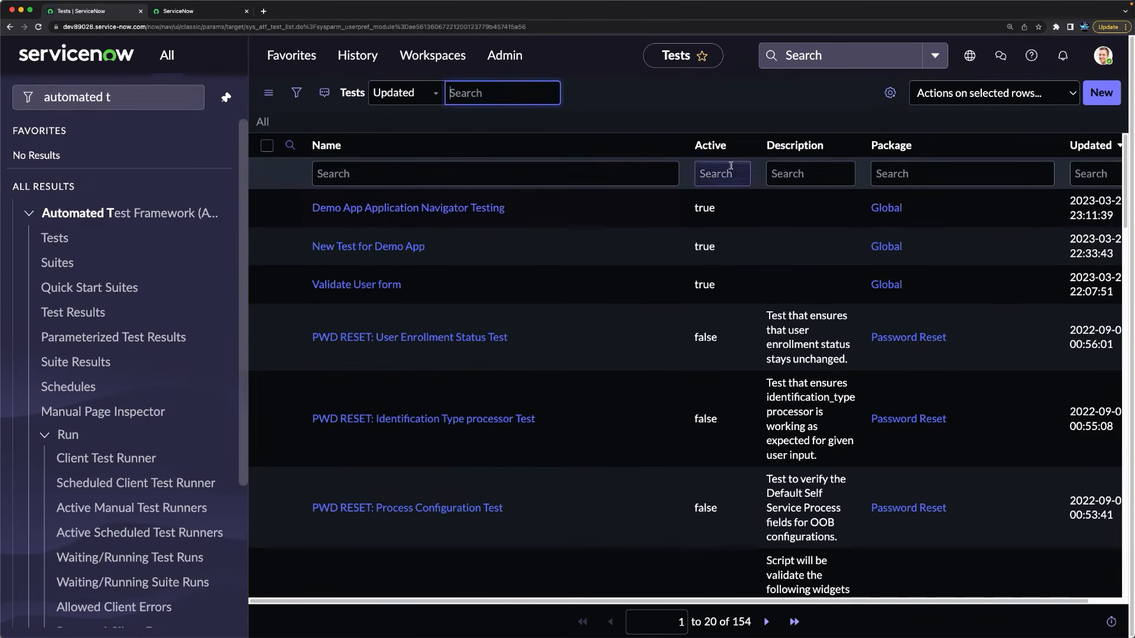
click(1101, 98)
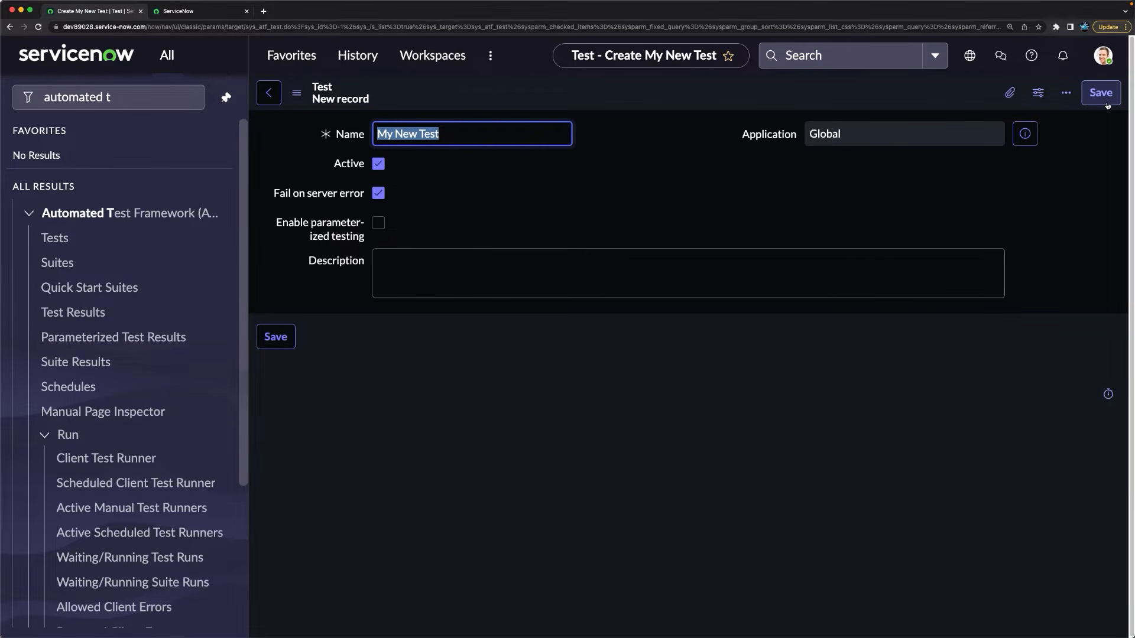
drag(462, 140, 177, 122)
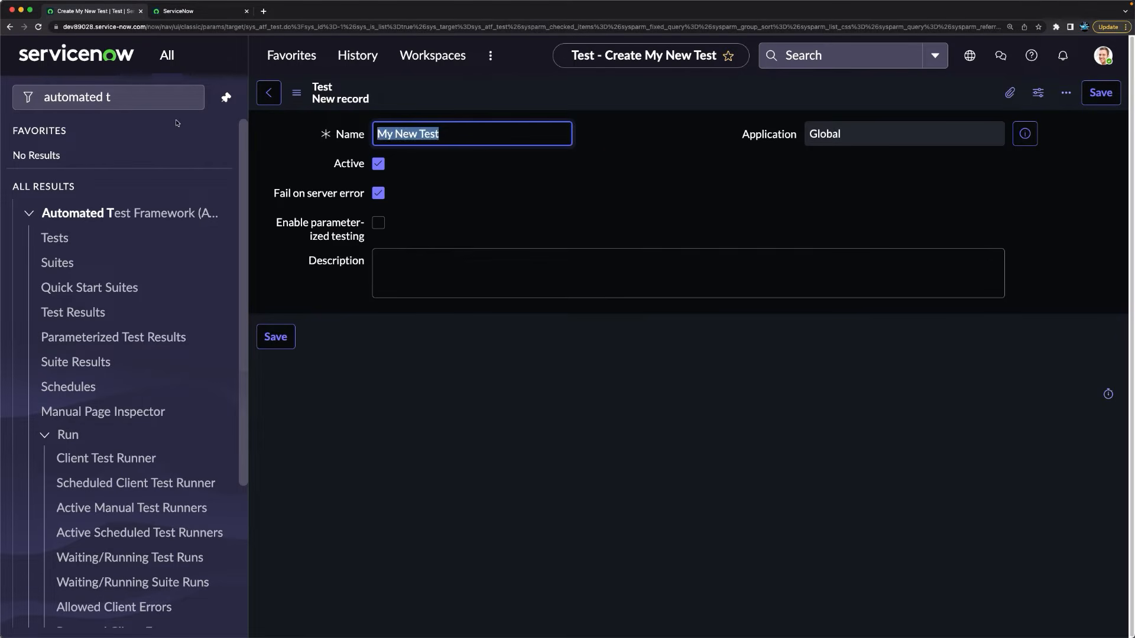
text(Demo App)
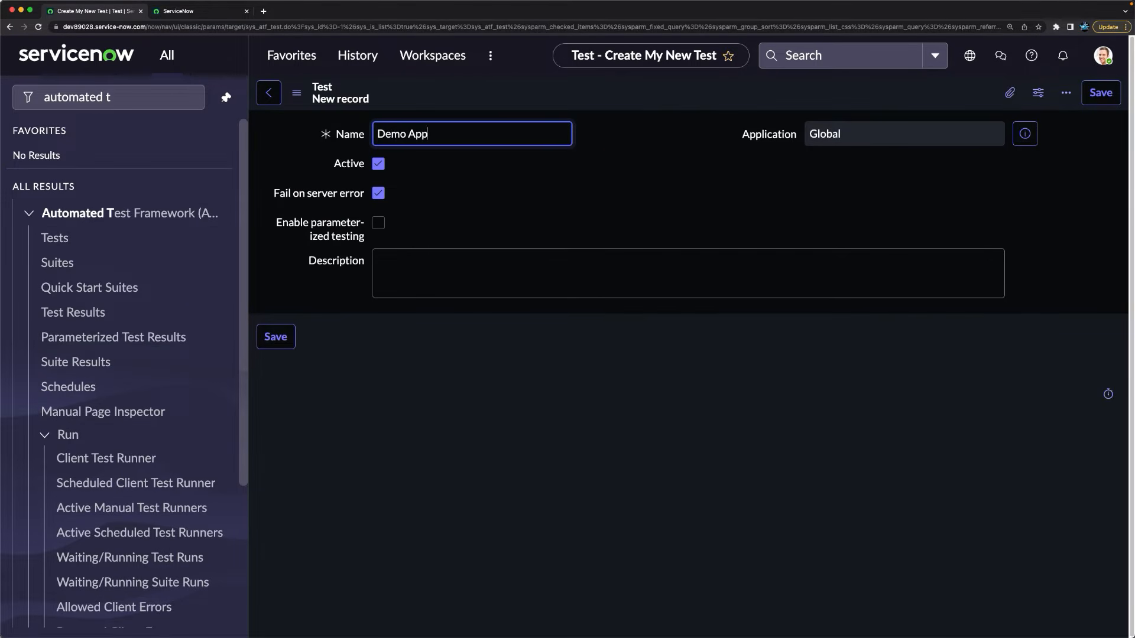
text( Form Testing)
click(571, 188)
right_click(607, 87)
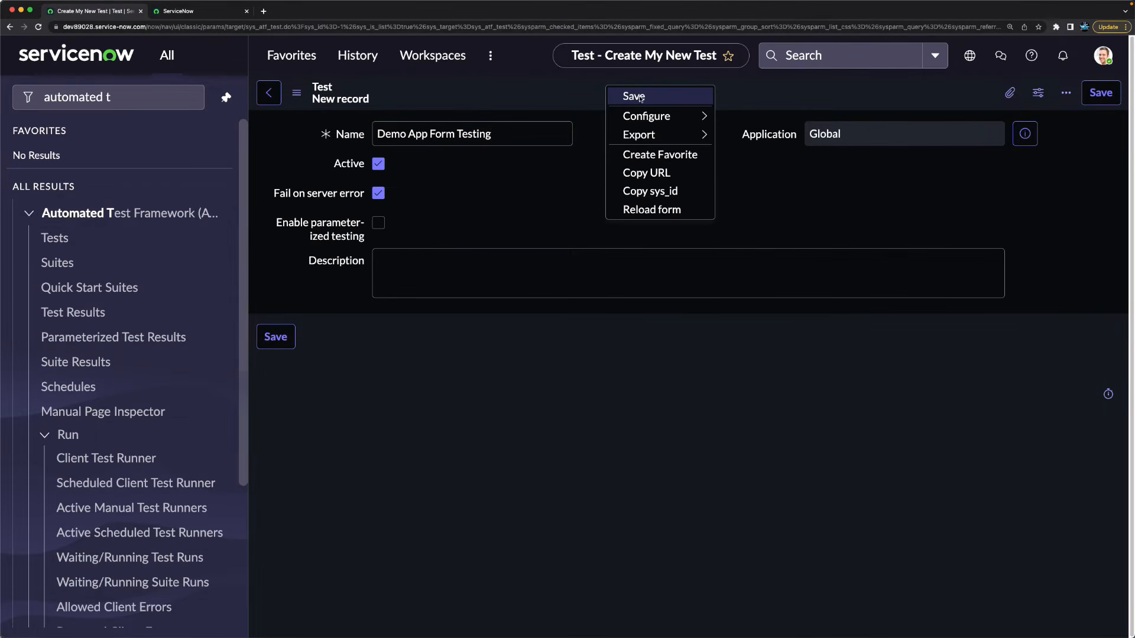
click(639, 97)
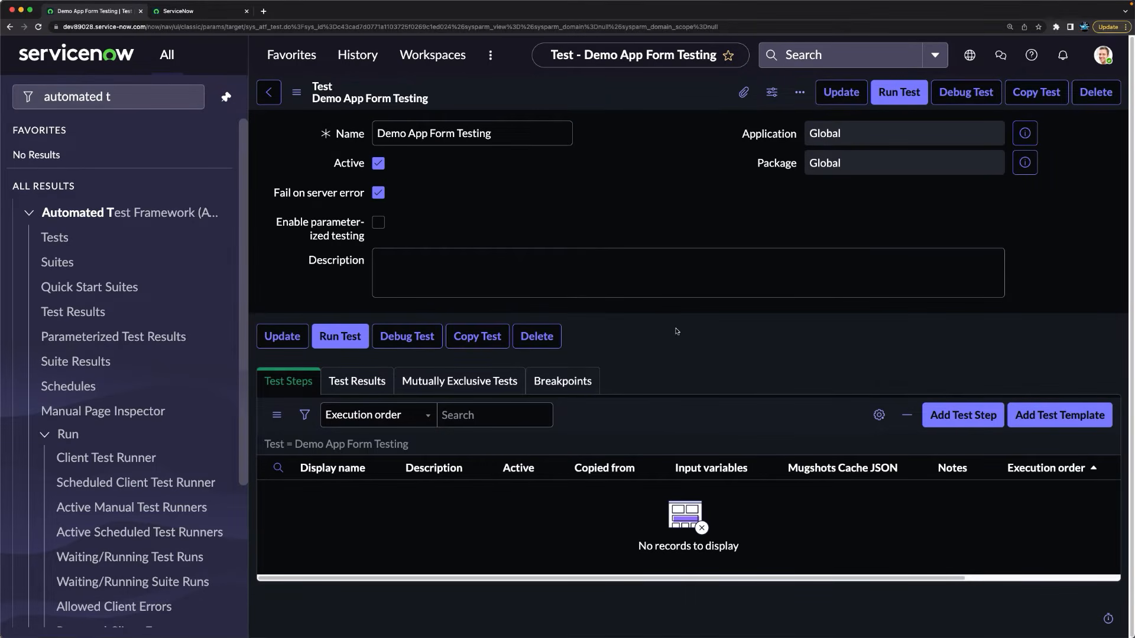
Step: Add an Impersonate test step for the ATF User account to the form test
click(959, 423)
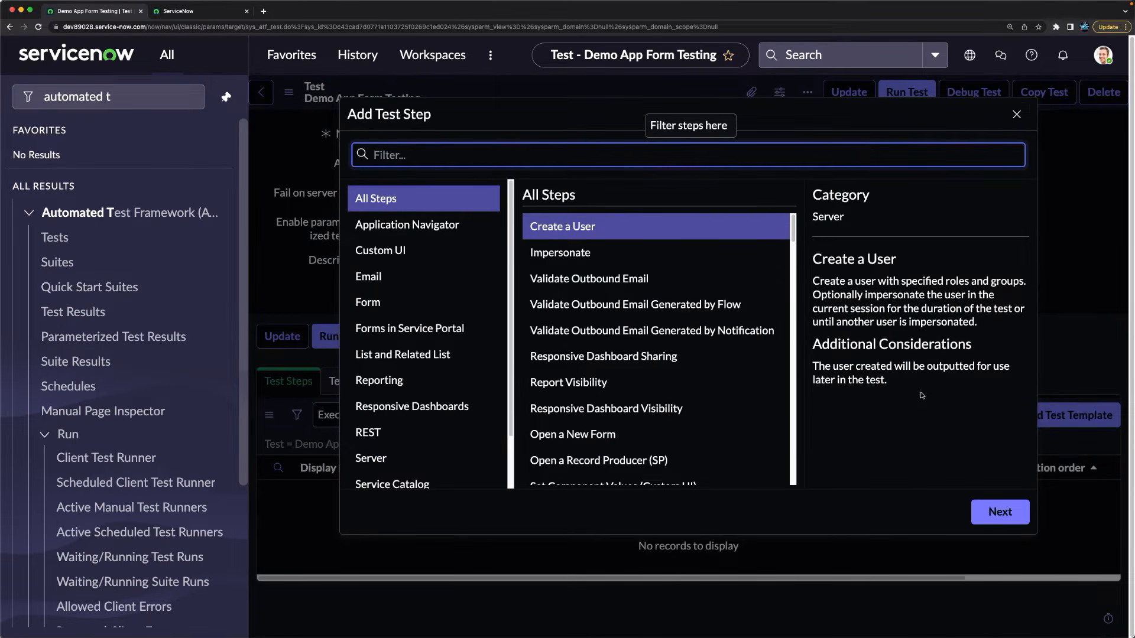
click(573, 260)
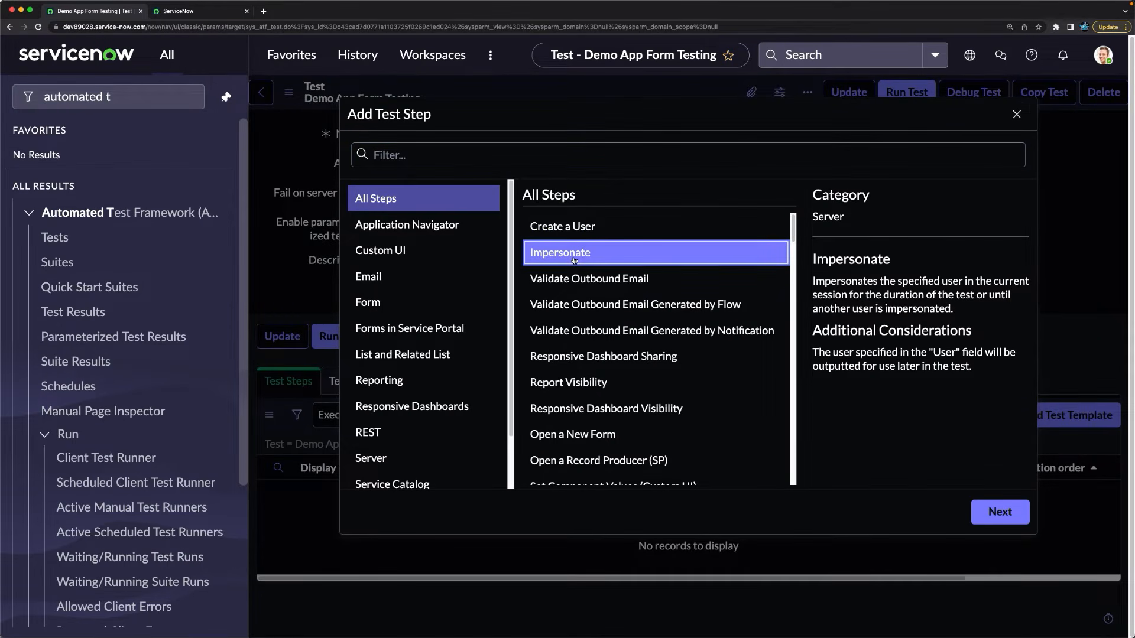
click(1005, 517)
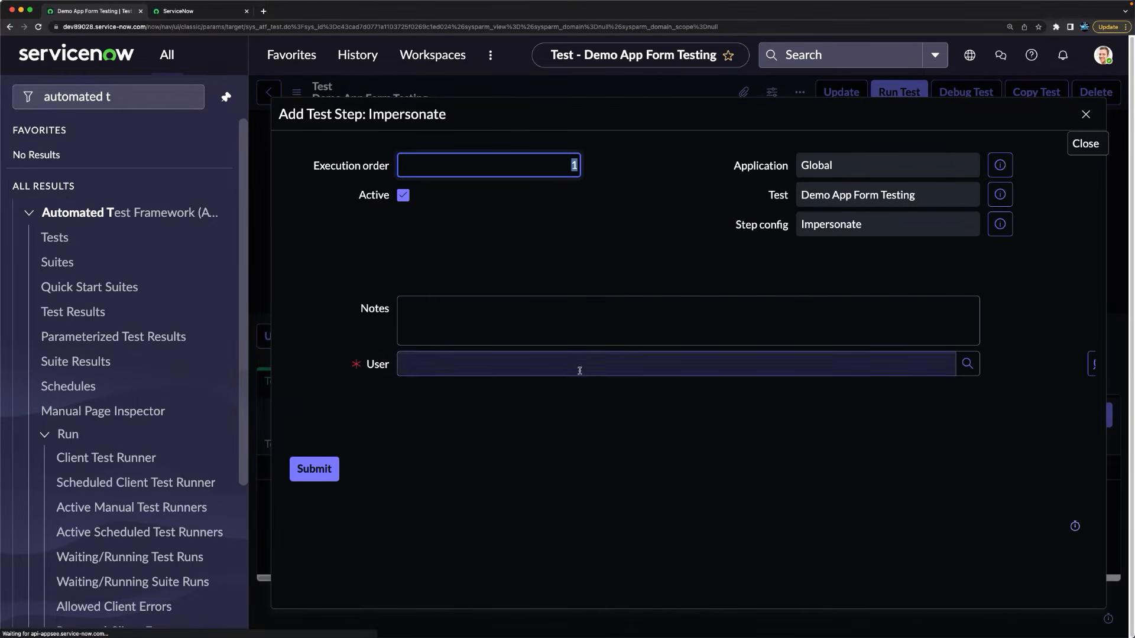
click(585, 366)
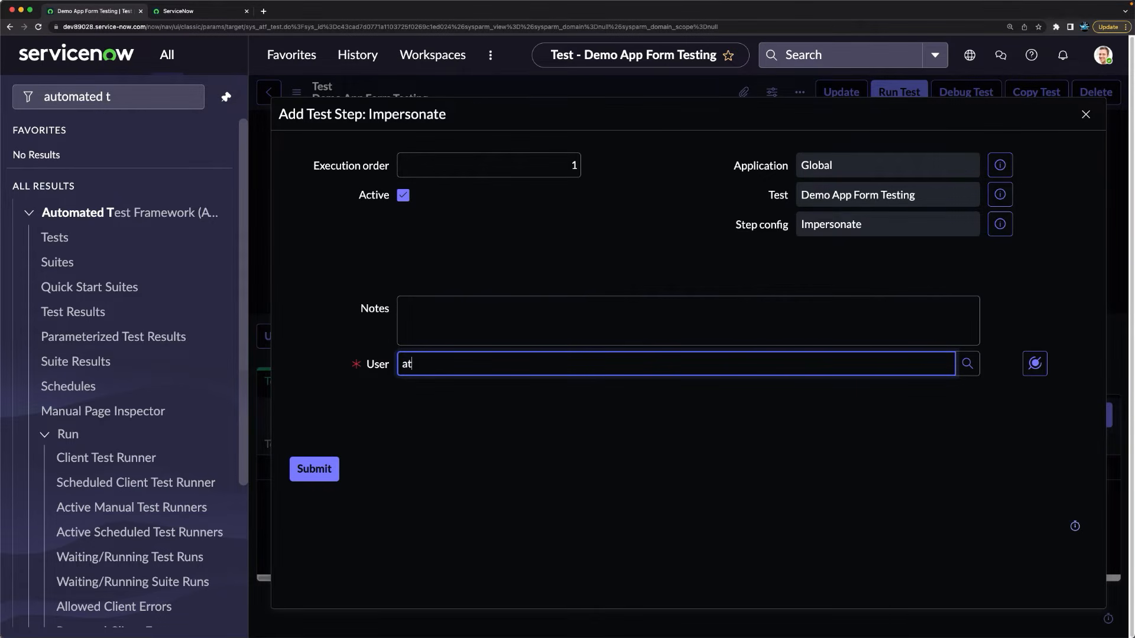
click(459, 443)
click(591, 289)
click(313, 513)
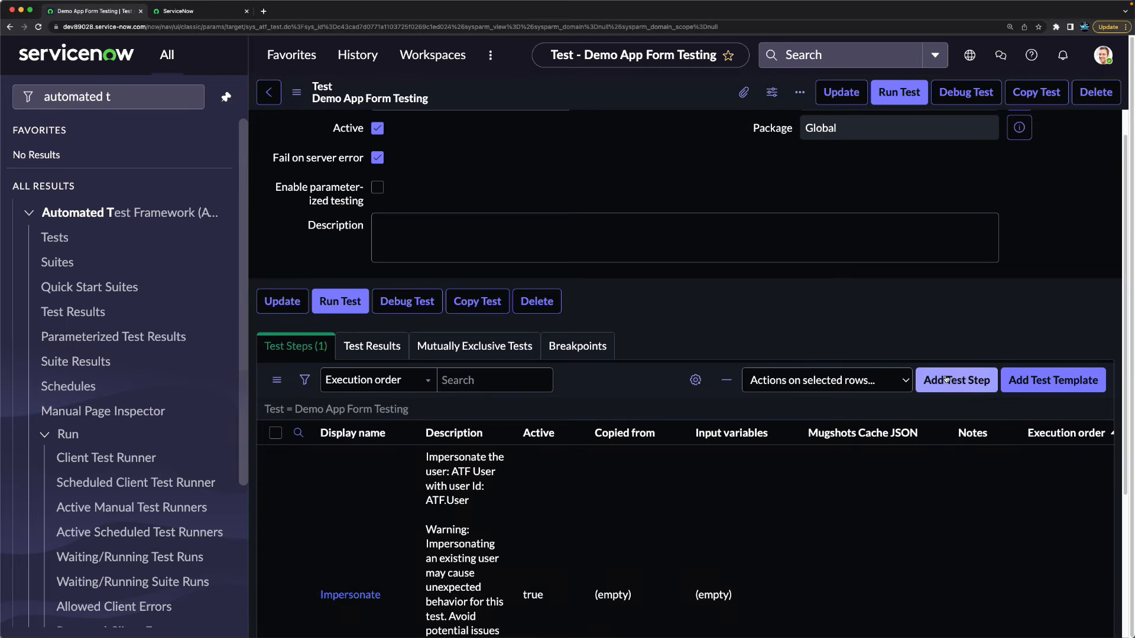
Step: Add an Open a New Form test step for the Demo App Request table after the Impersonate step
click(956, 380)
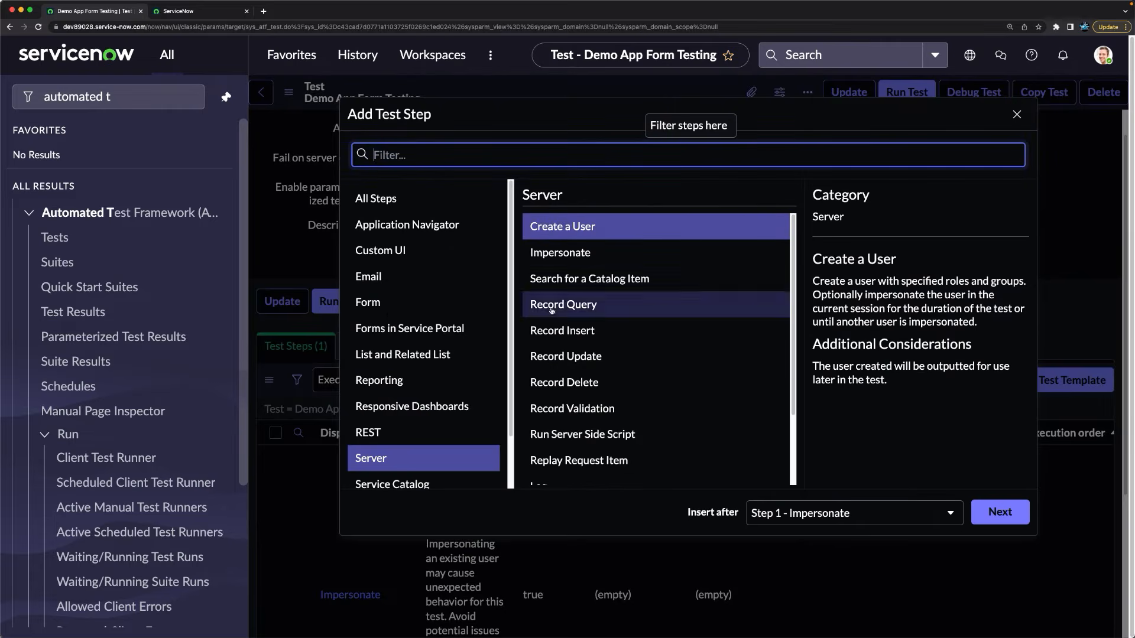
click(378, 302)
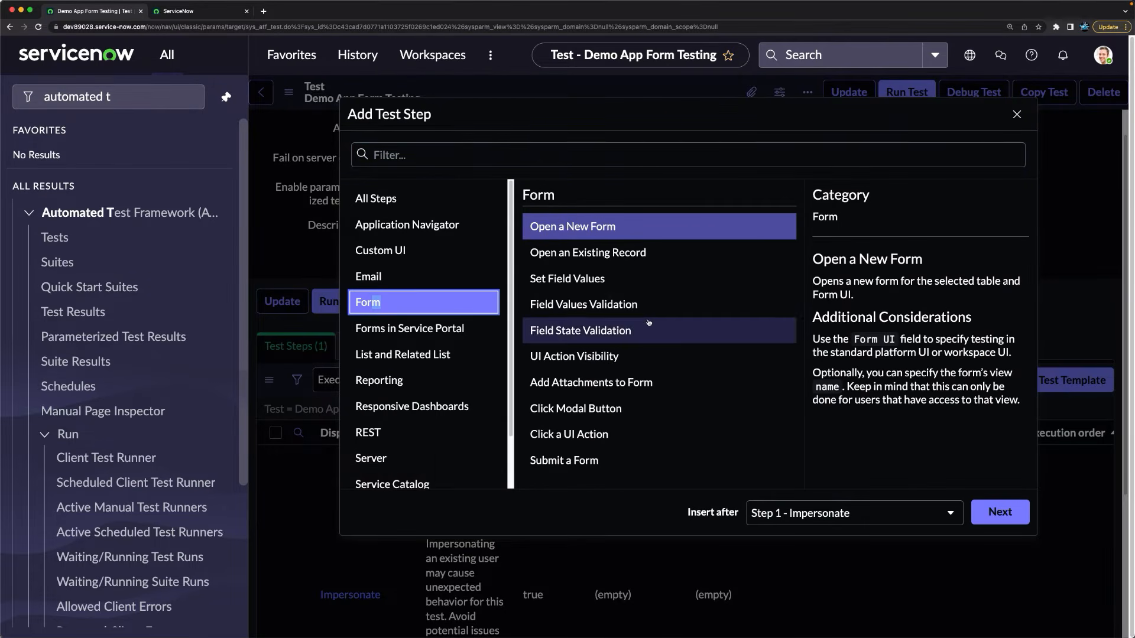
scroll(400, 264, down, 1)
scroll(409, 295, up, 1)
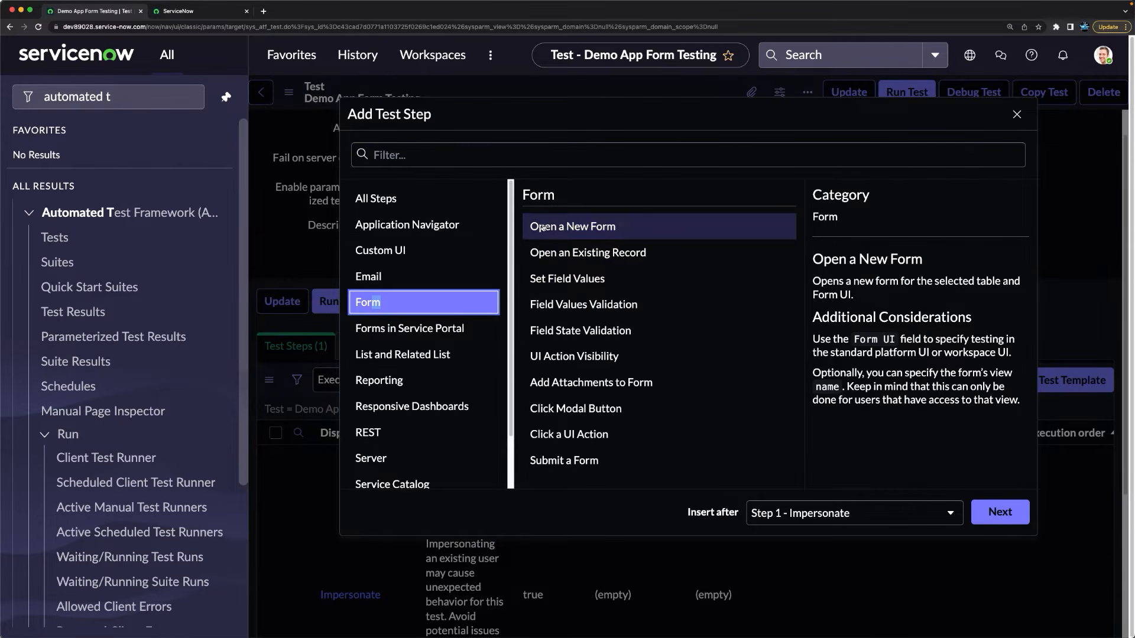
click(992, 513)
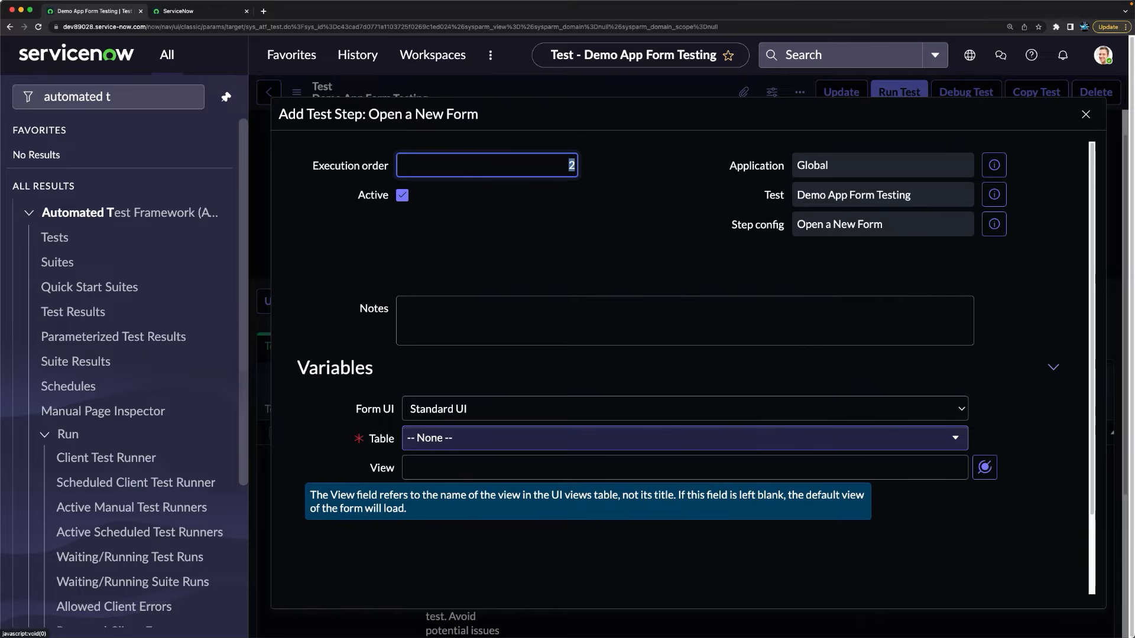
click(591, 437)
text(demo)
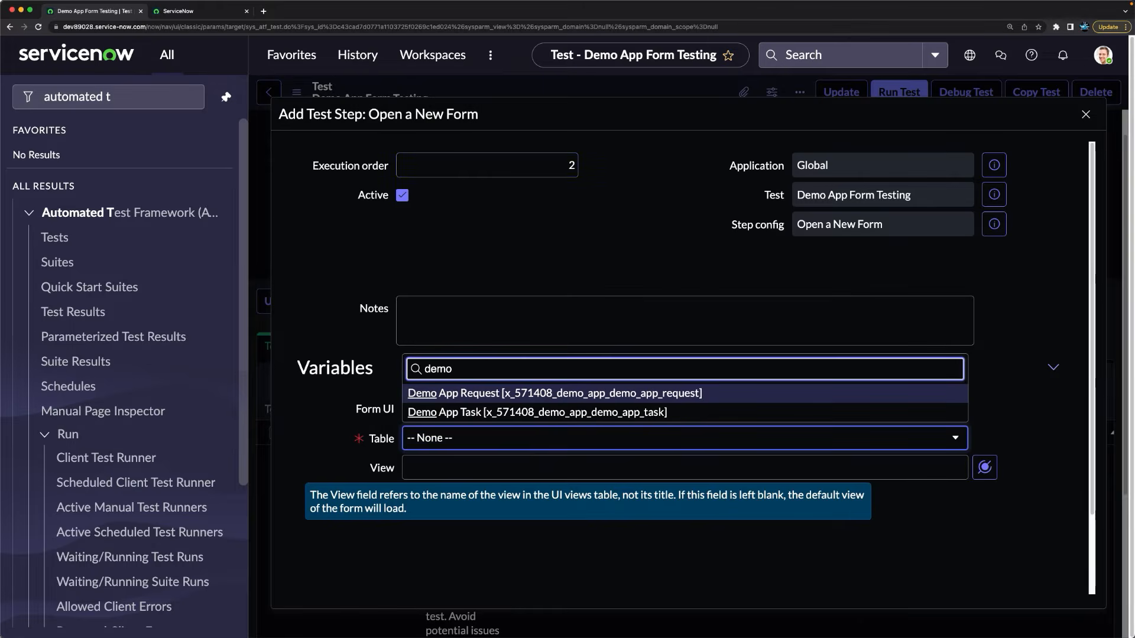
click(497, 401)
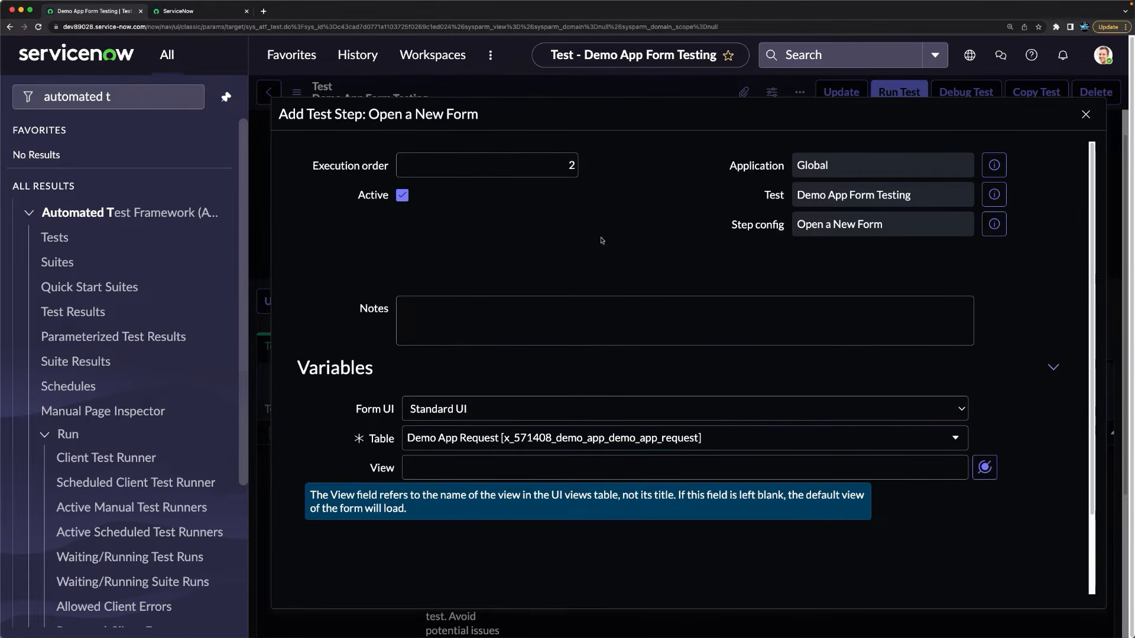
scroll(595, 538, down, 2)
click(312, 523)
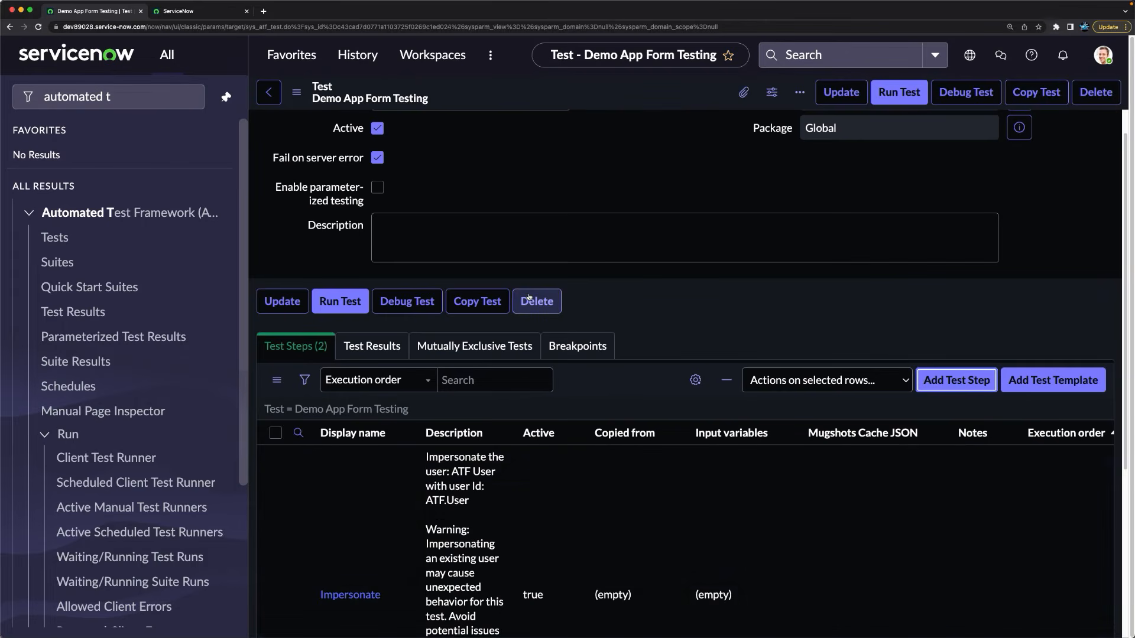
Step: Start a Field State Validation test step placed after the Open a New Form step
scroll(640, 294, down, 4)
scroll(644, 294, up, 5)
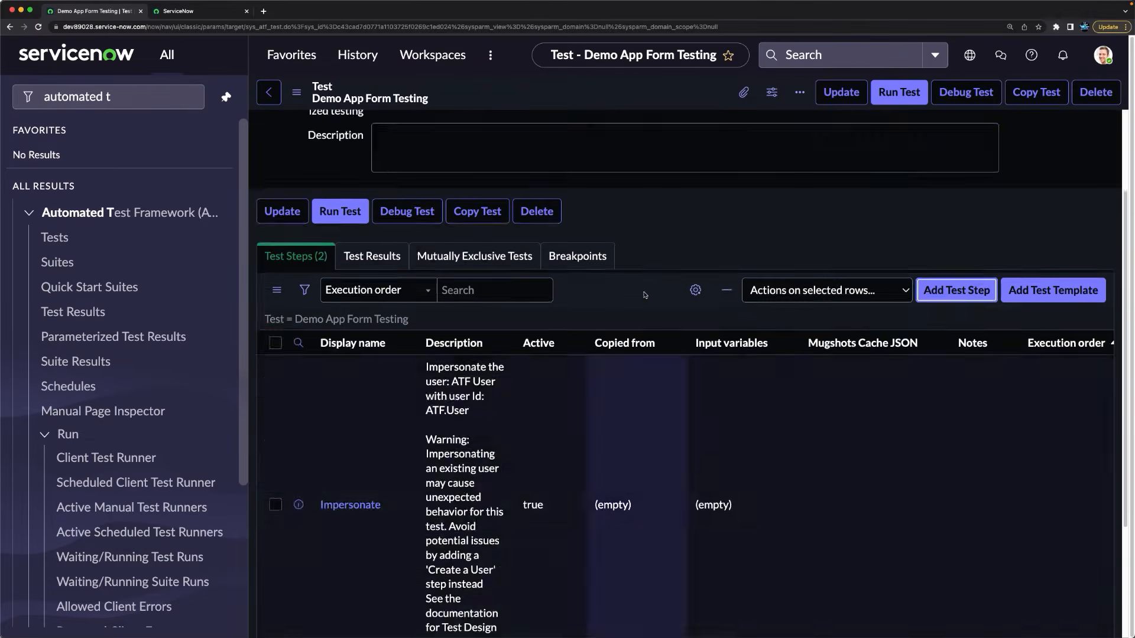
click(940, 415)
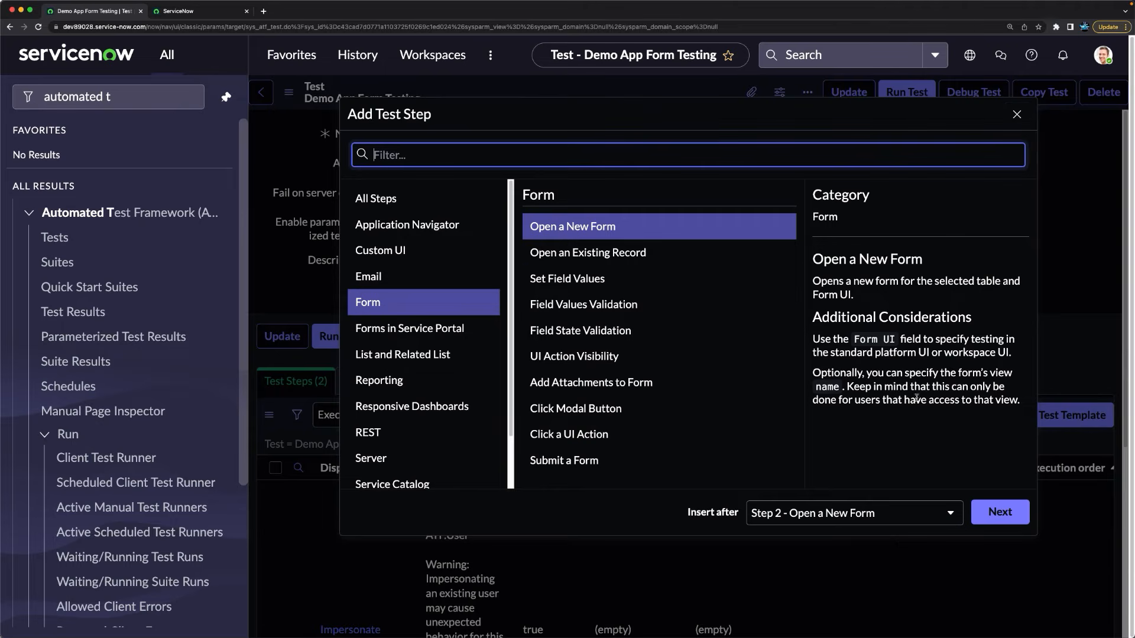
click(579, 280)
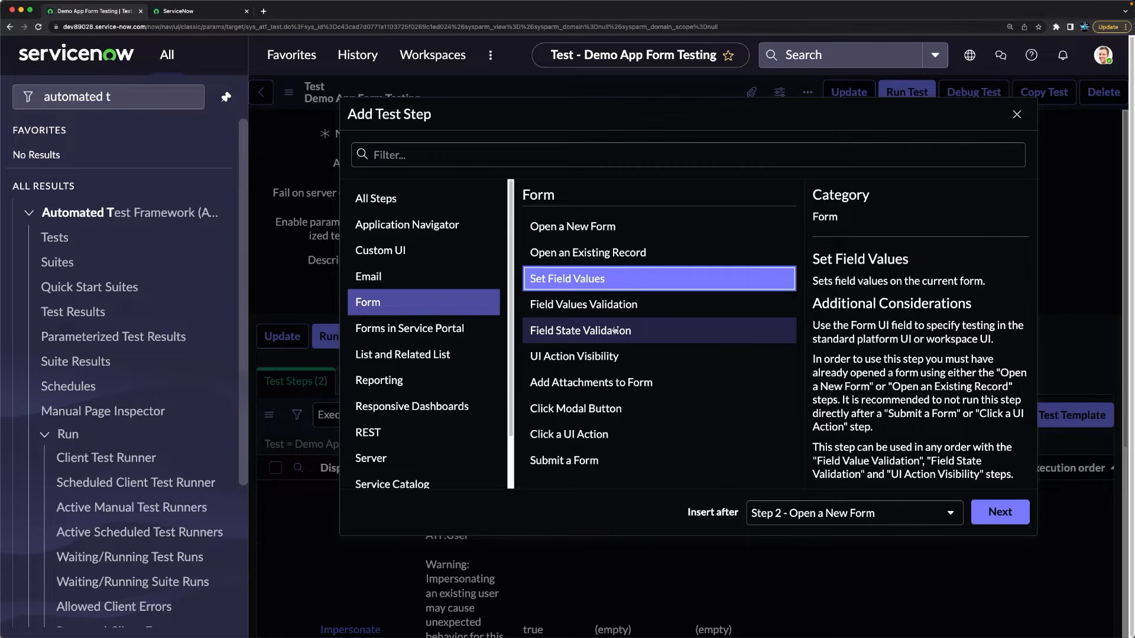
click(588, 333)
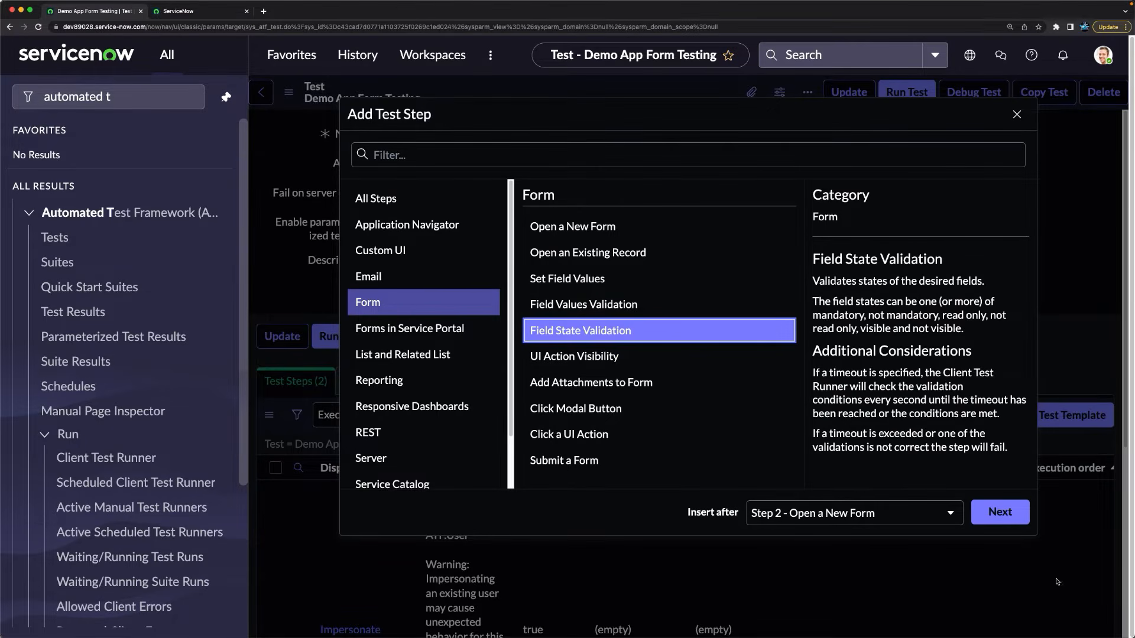
click(999, 512)
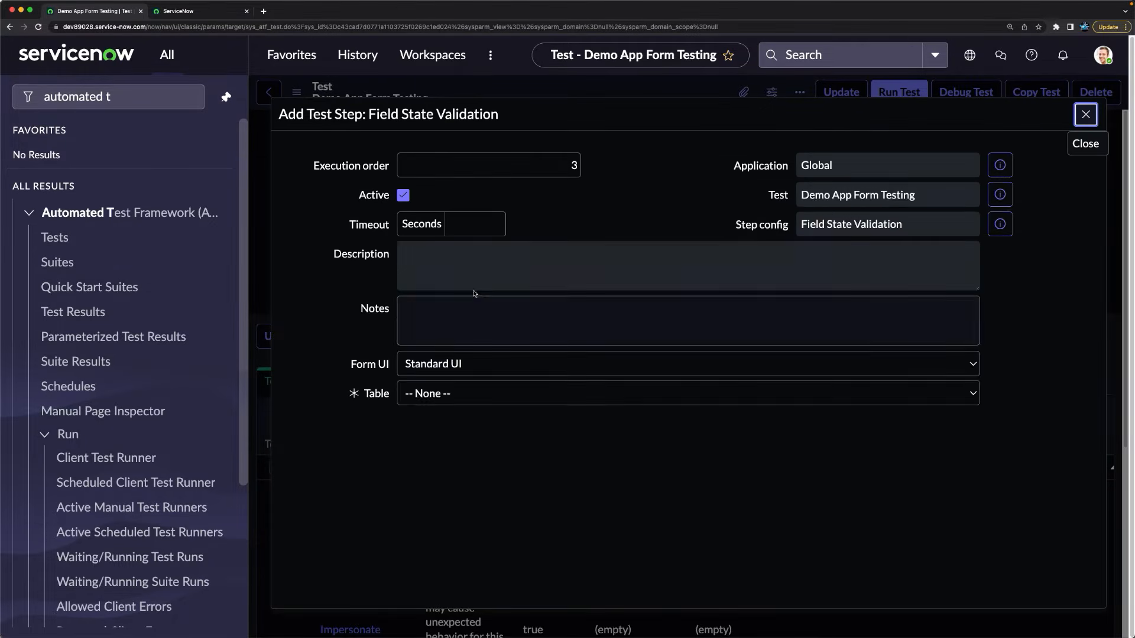
scroll(451, 399, down, 3)
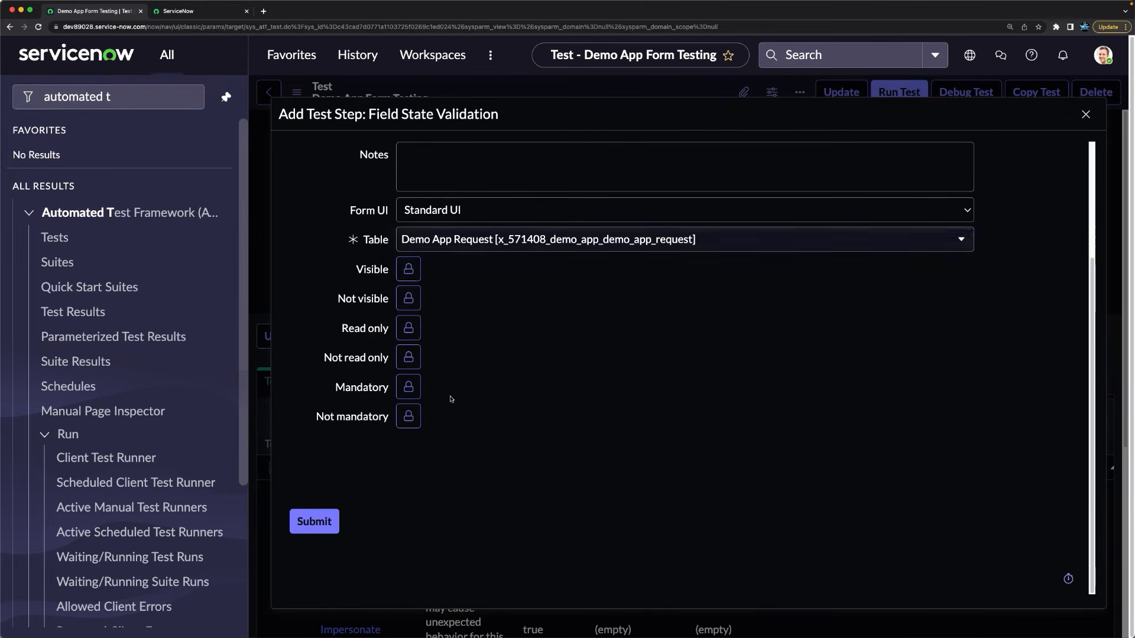
Step: Add Number, Priority, State, Assigned to and Short description to the fields that must be visible
click(409, 271)
double_click(439, 285)
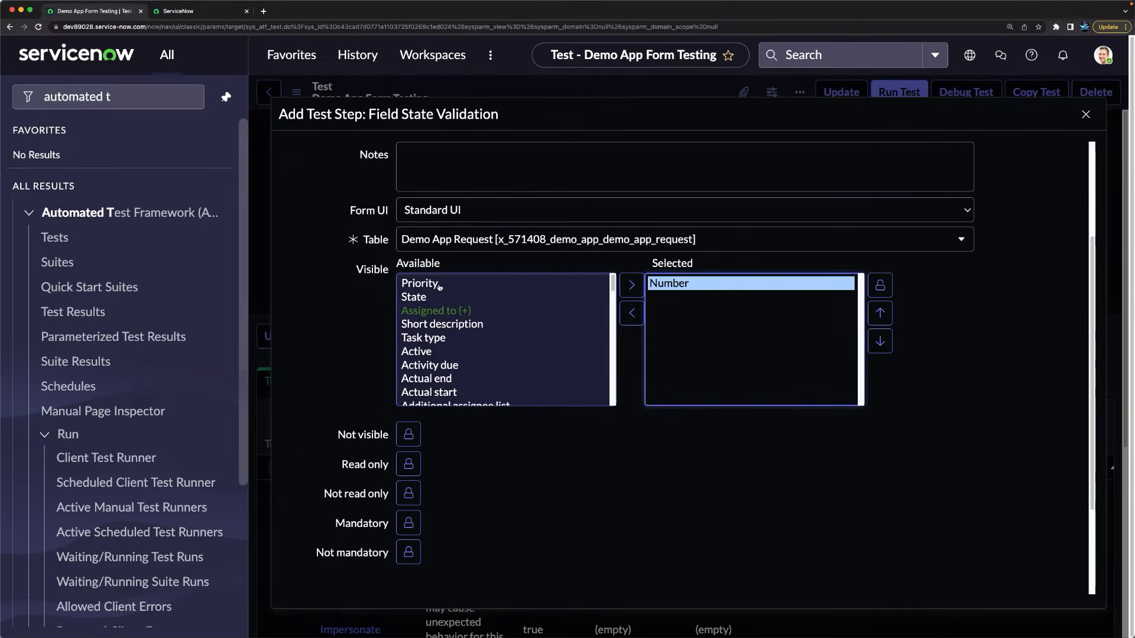
double_click(438, 284)
double_click(429, 286)
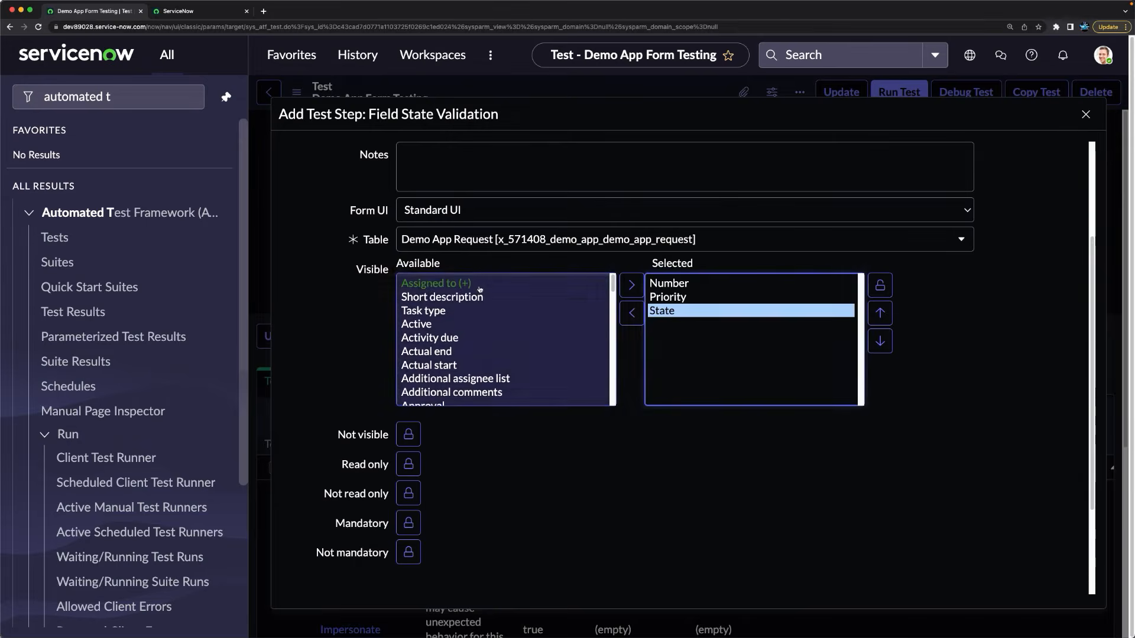
double_click(479, 286)
double_click(460, 297)
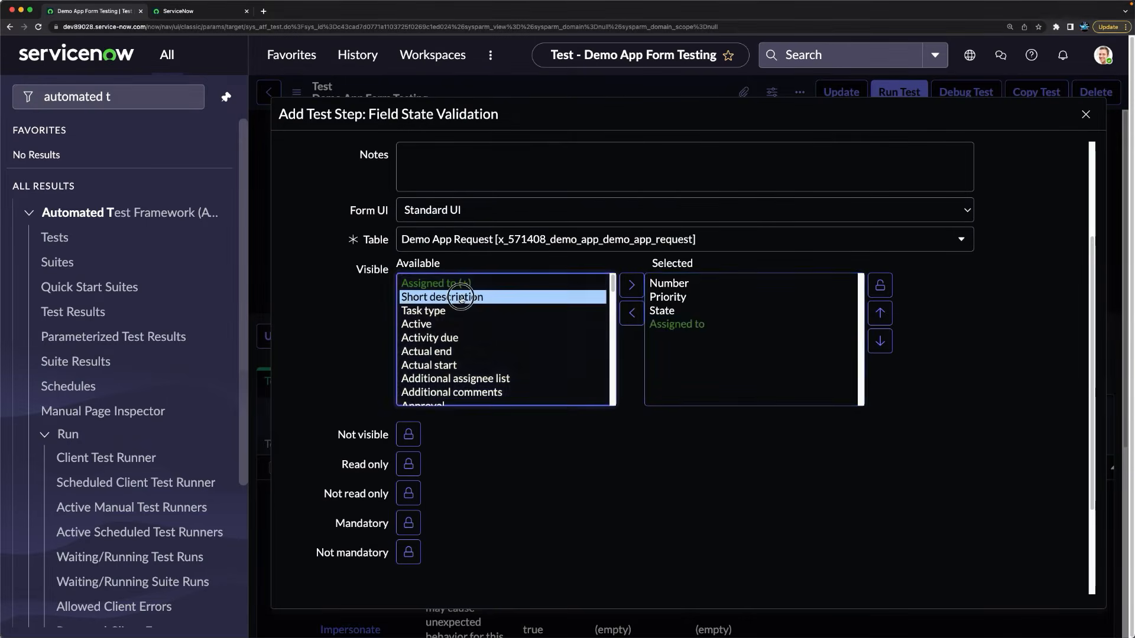
Step: Add Description and Configuration item to the fields that must be visible
key(d)
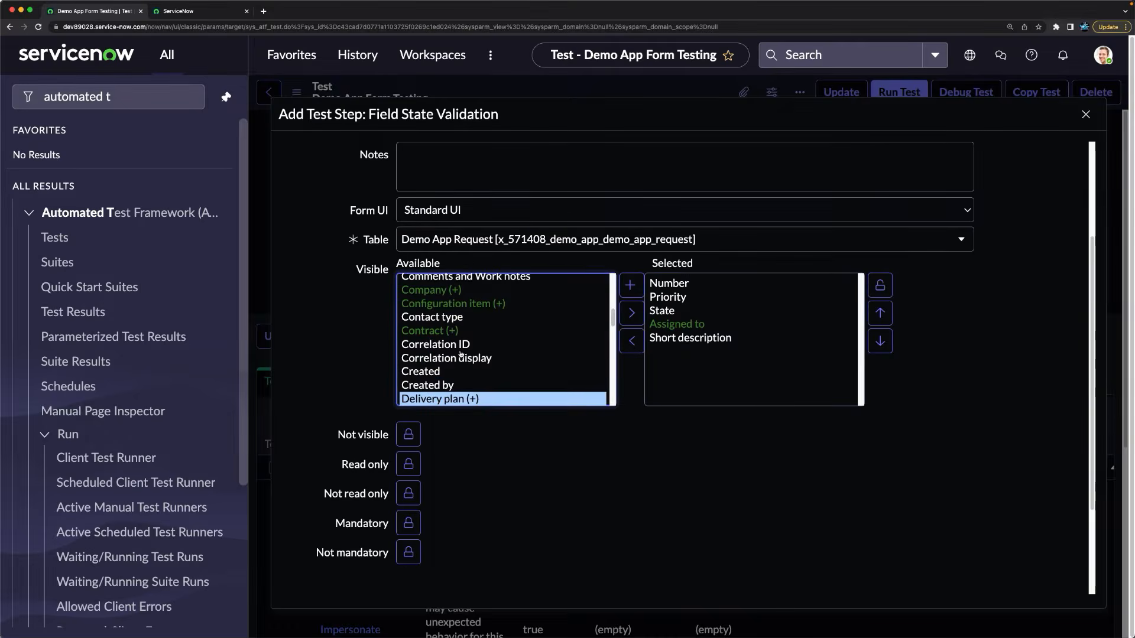
scroll(461, 353, down, 4)
click(441, 320)
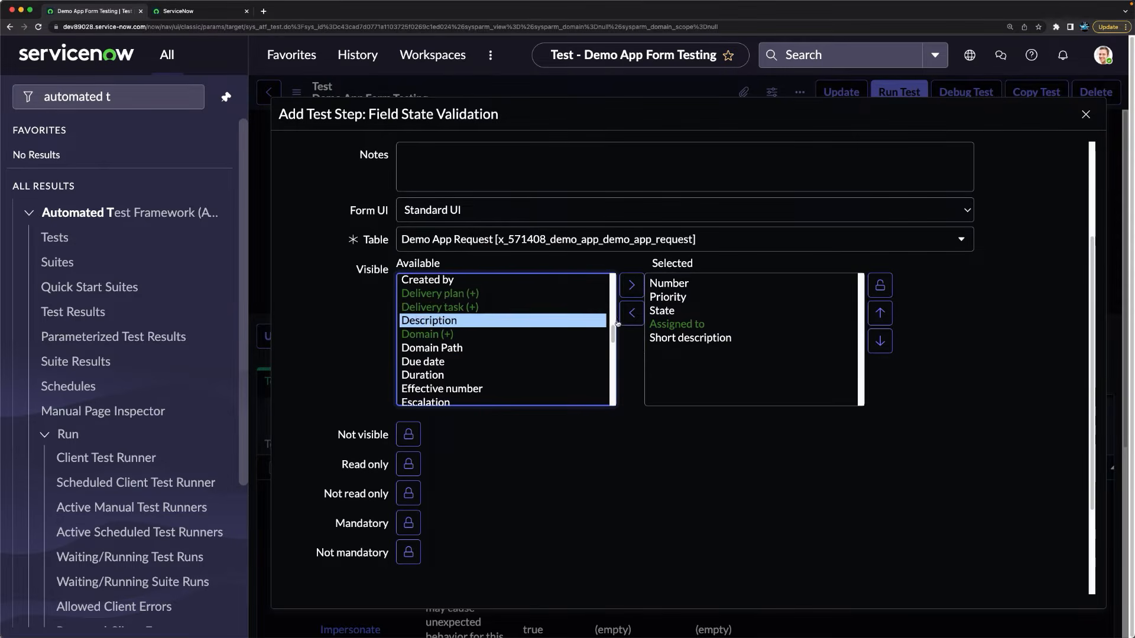
double_click(441, 320)
scroll(458, 352, down, 3)
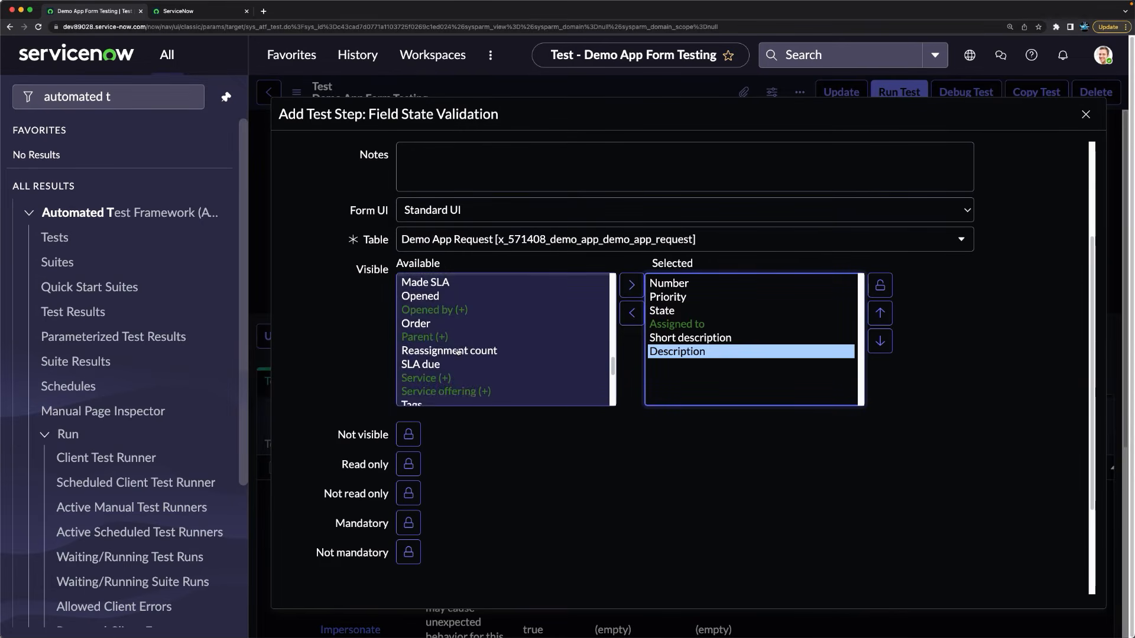
scroll(458, 353, down, 2)
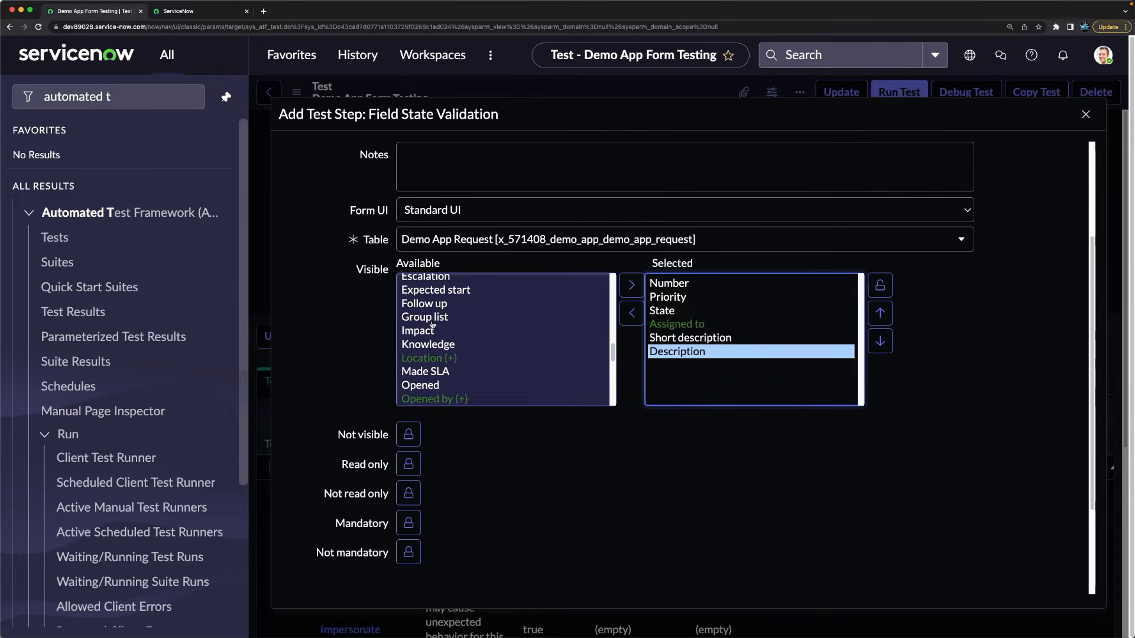
click(458, 306)
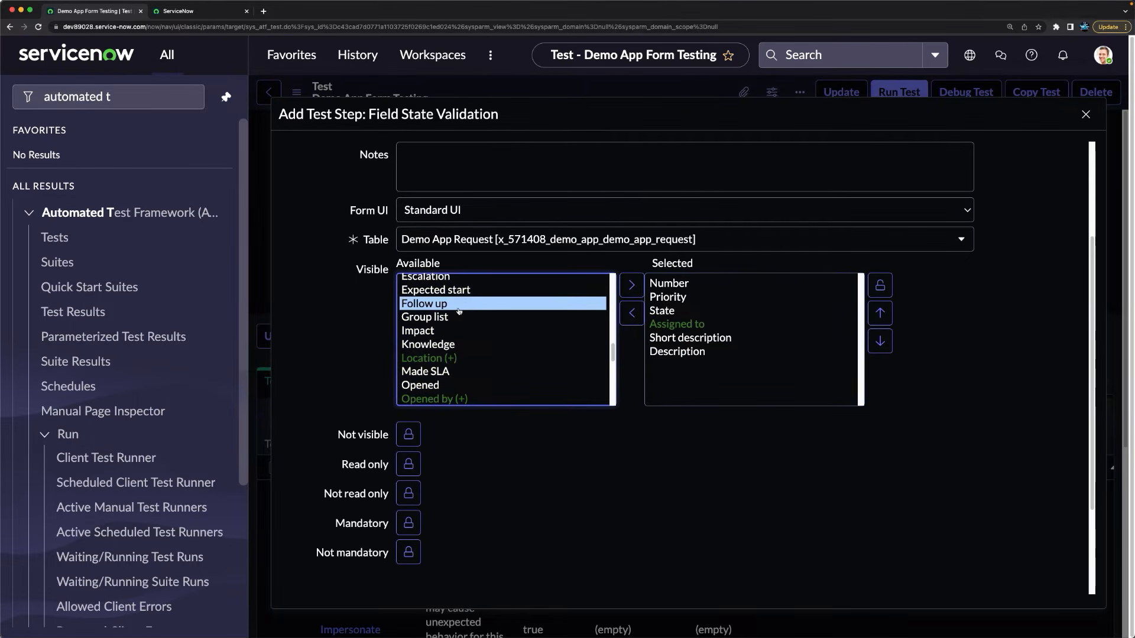
key(c)
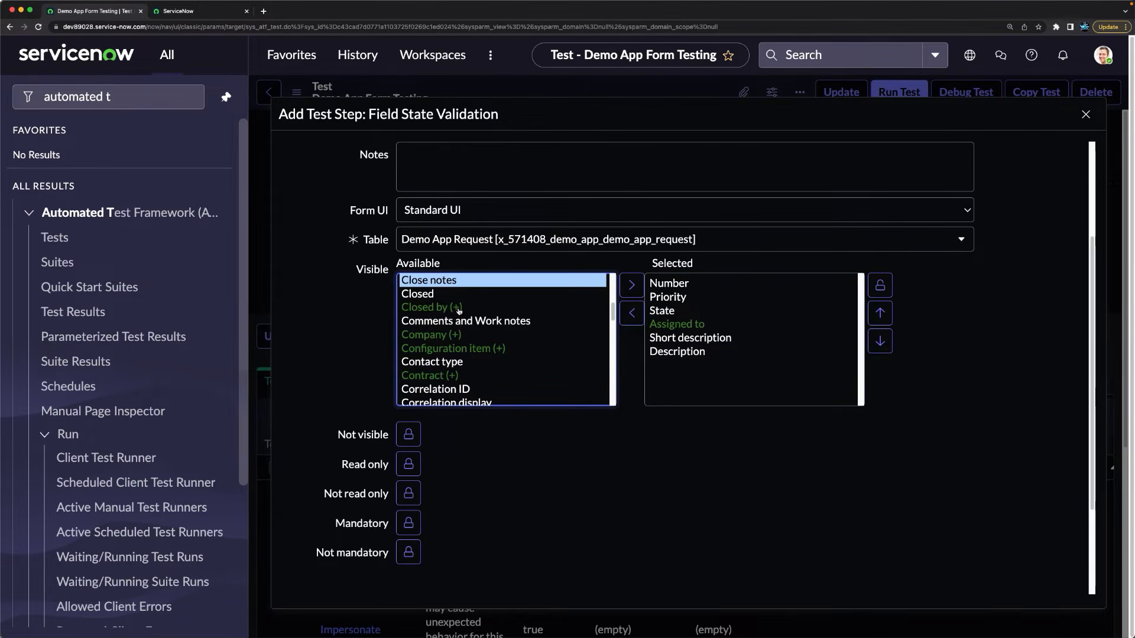
click(458, 348)
click(631, 313)
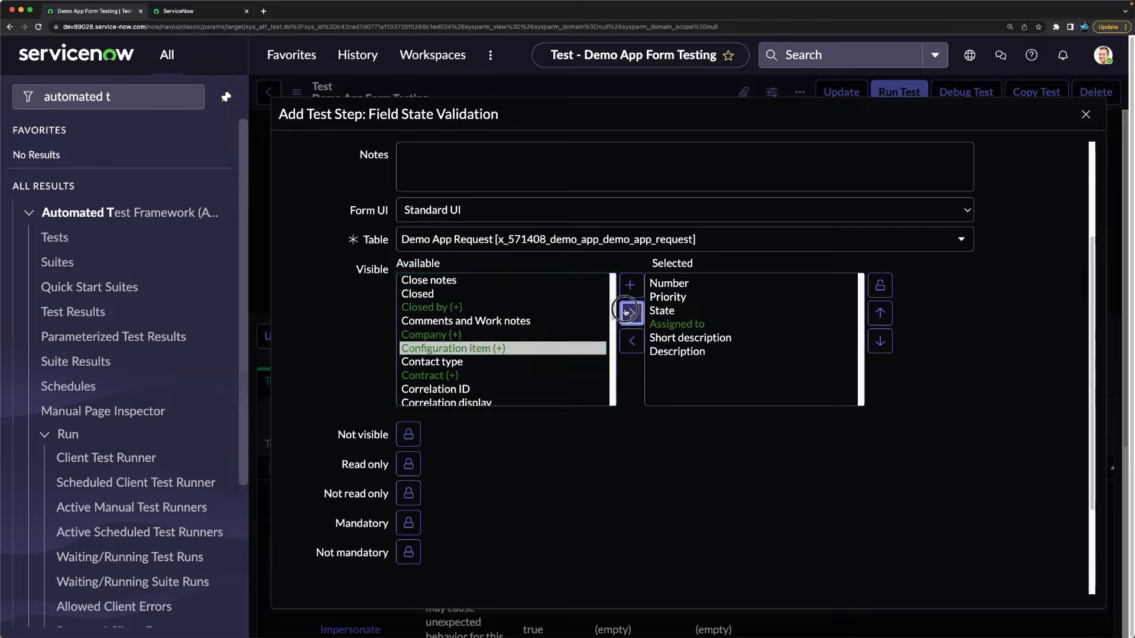
Step: Add Active and Parent to the fields that must be visible and lock the Visible list
click(442, 335)
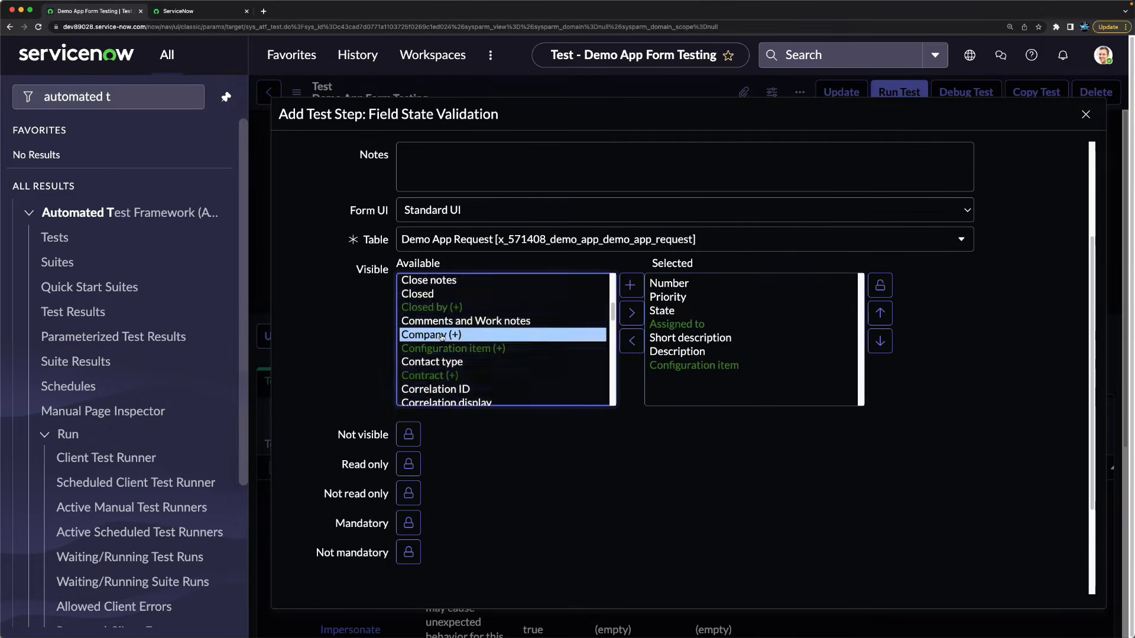
key(a)
click(423, 309)
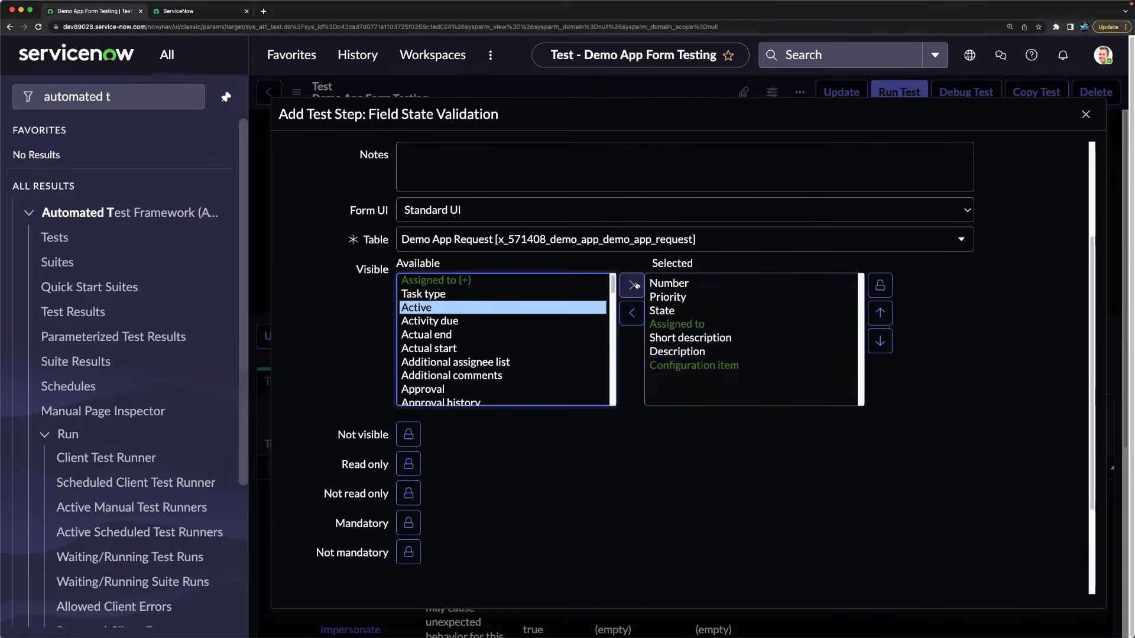
click(632, 313)
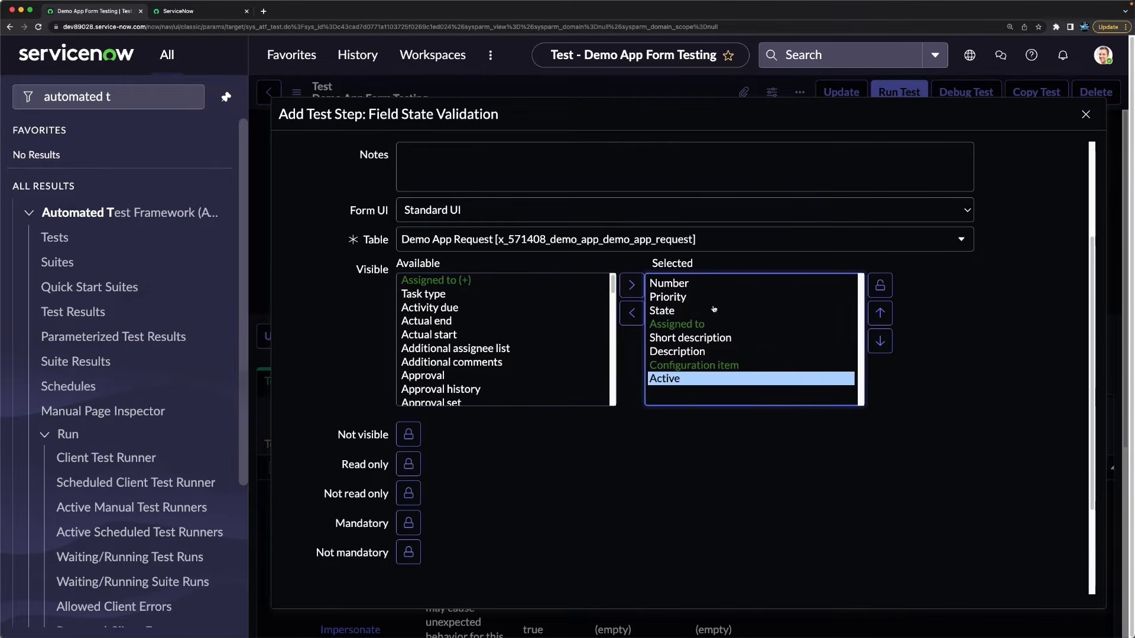
click(489, 348)
key(p)
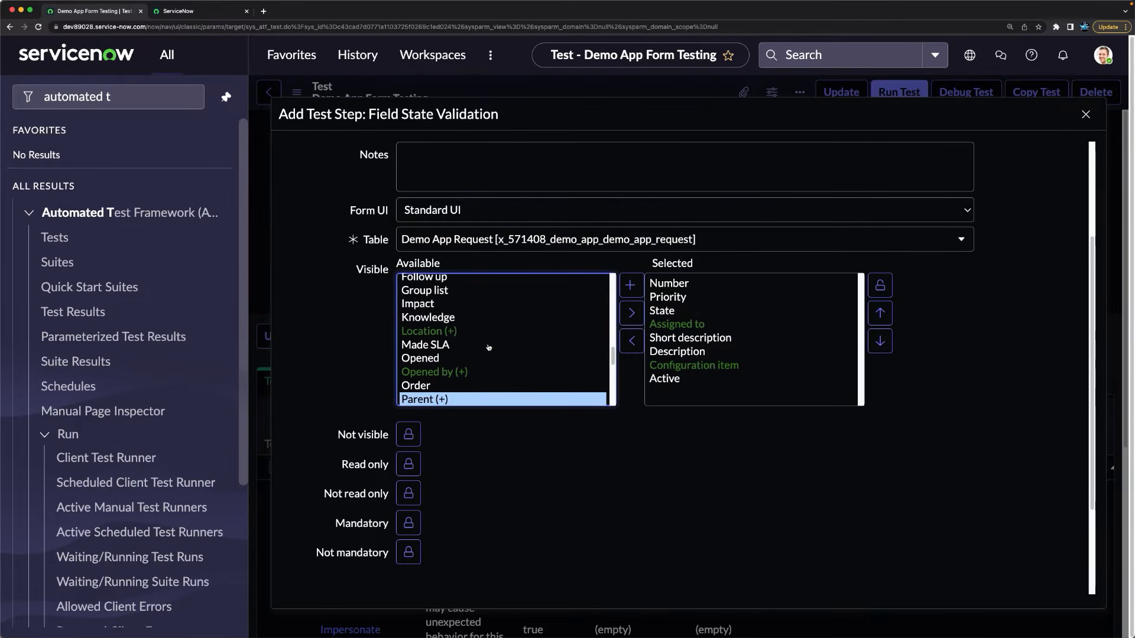
scroll(488, 348, down, 3)
click(631, 313)
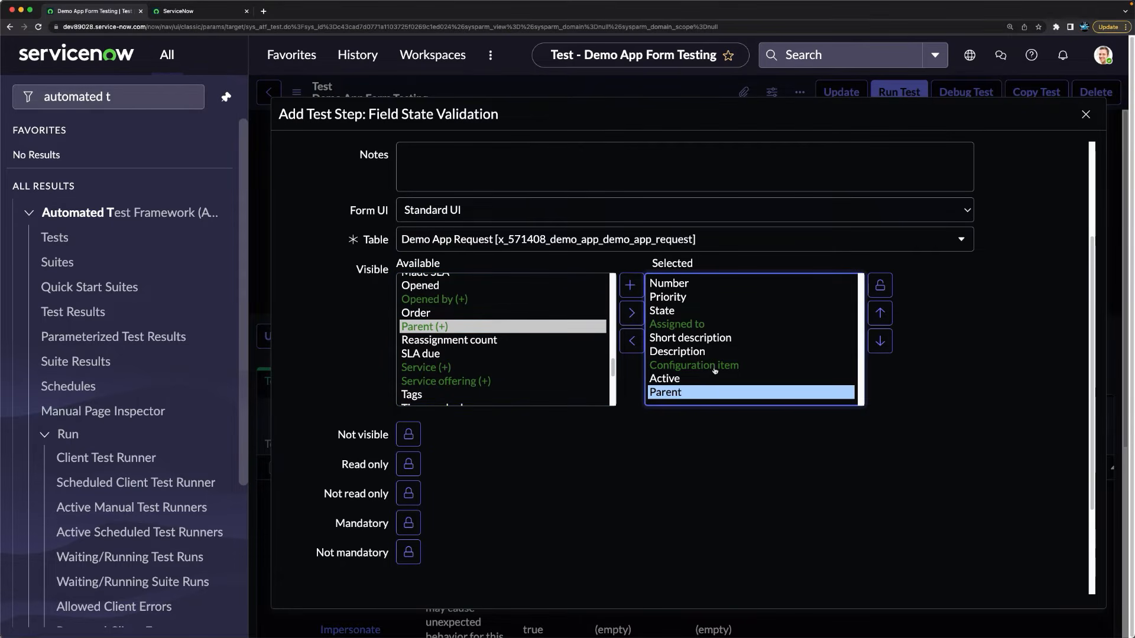
click(879, 285)
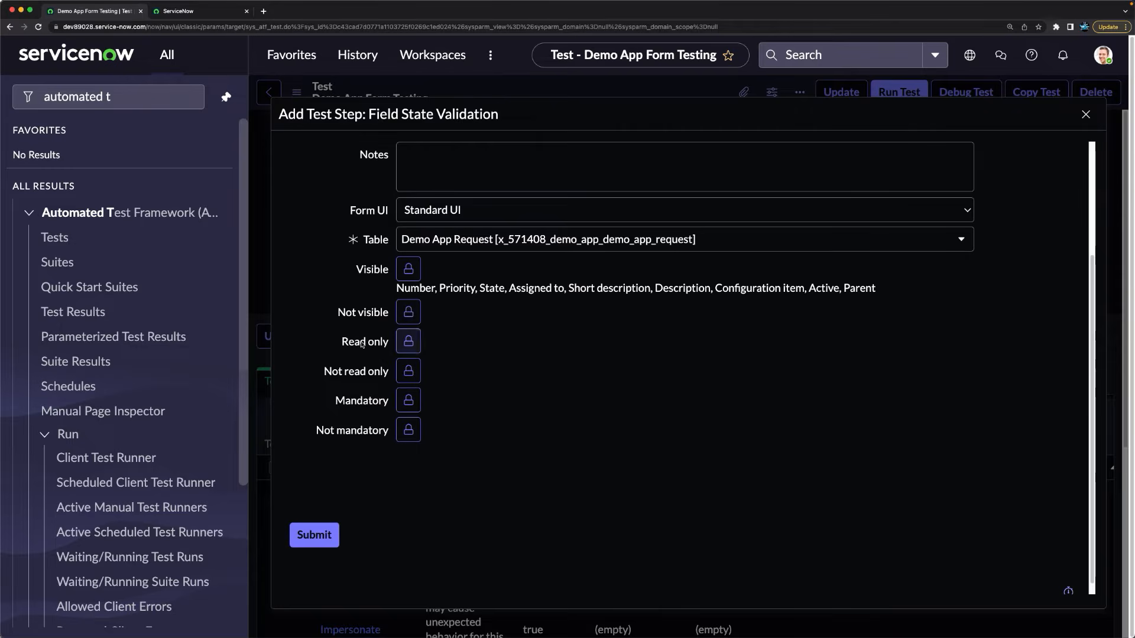
Step: Set Number as the field that must be read only and lock the list
click(408, 341)
click(421, 355)
click(631, 357)
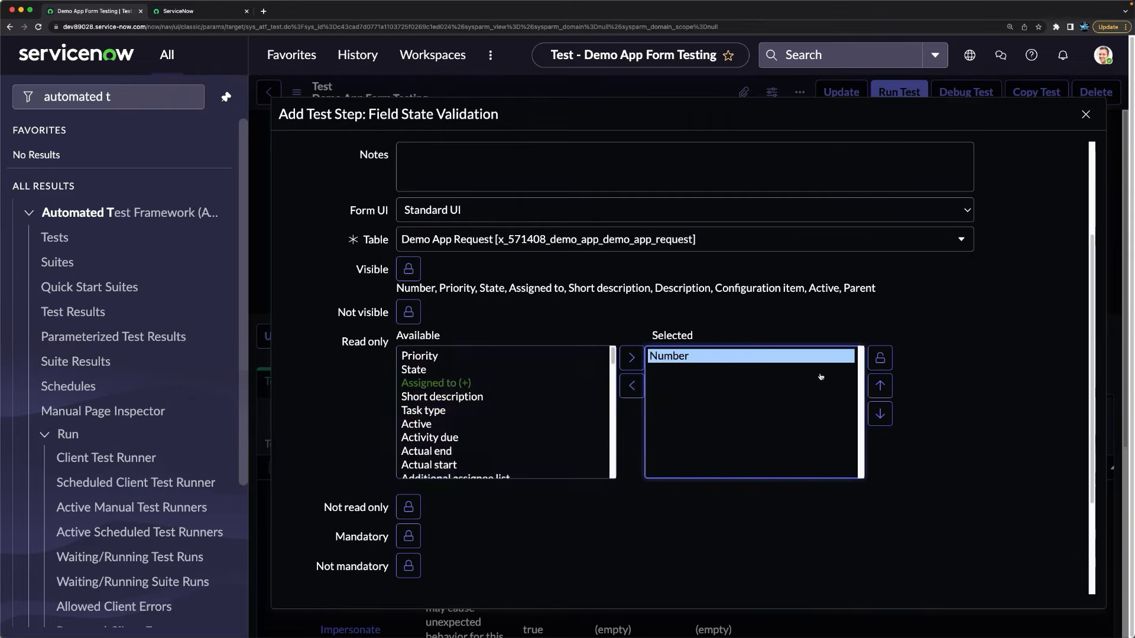
click(879, 357)
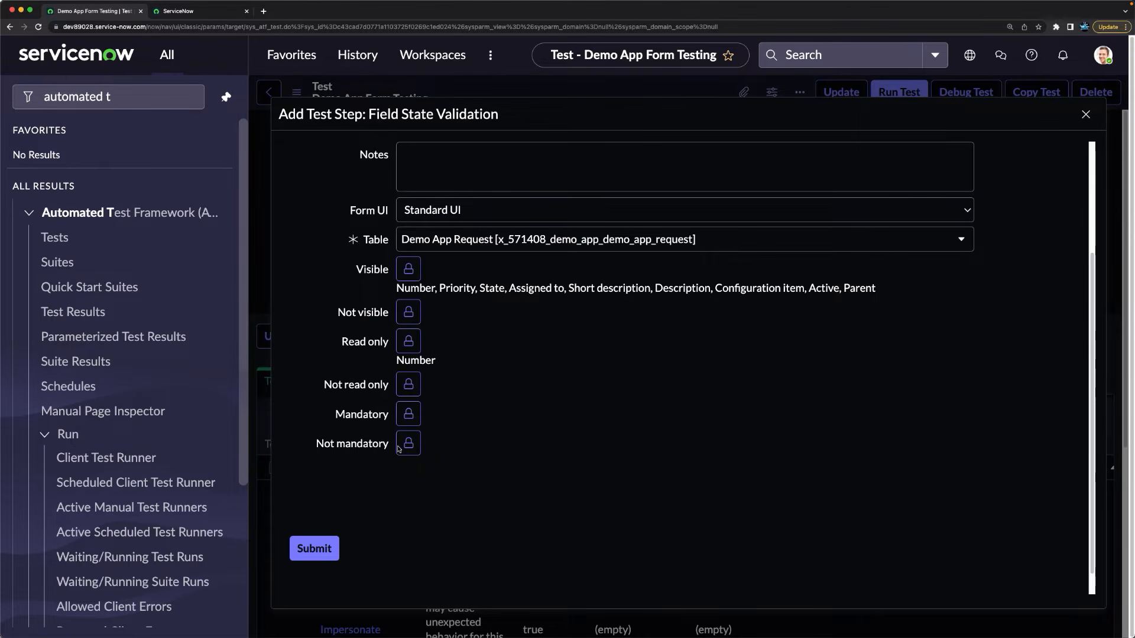
Step: Set Short description and Description as the fields that must be mandatory and lock the list
click(410, 414)
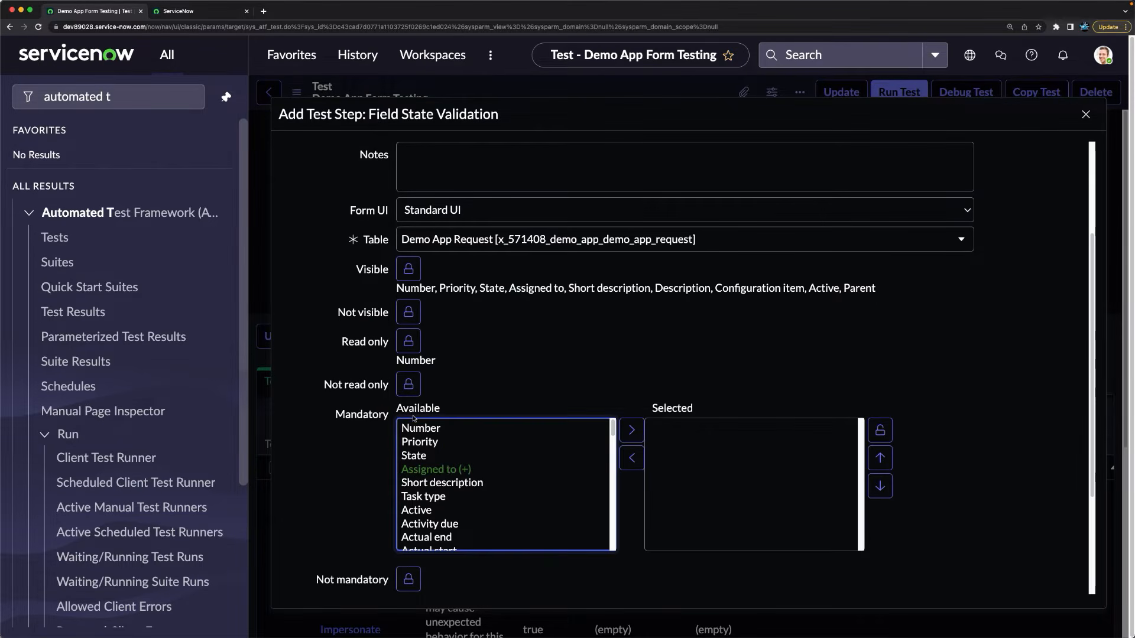
double_click(450, 483)
click(458, 500)
key(d)
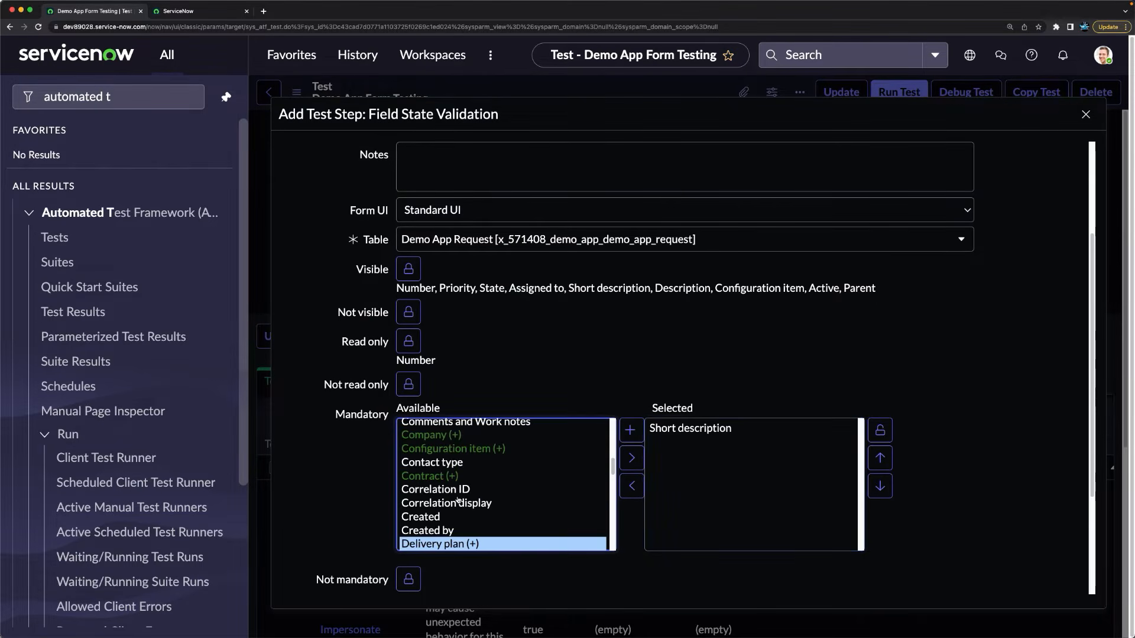
scroll(458, 500, down, 2)
click(452, 449)
click(631, 430)
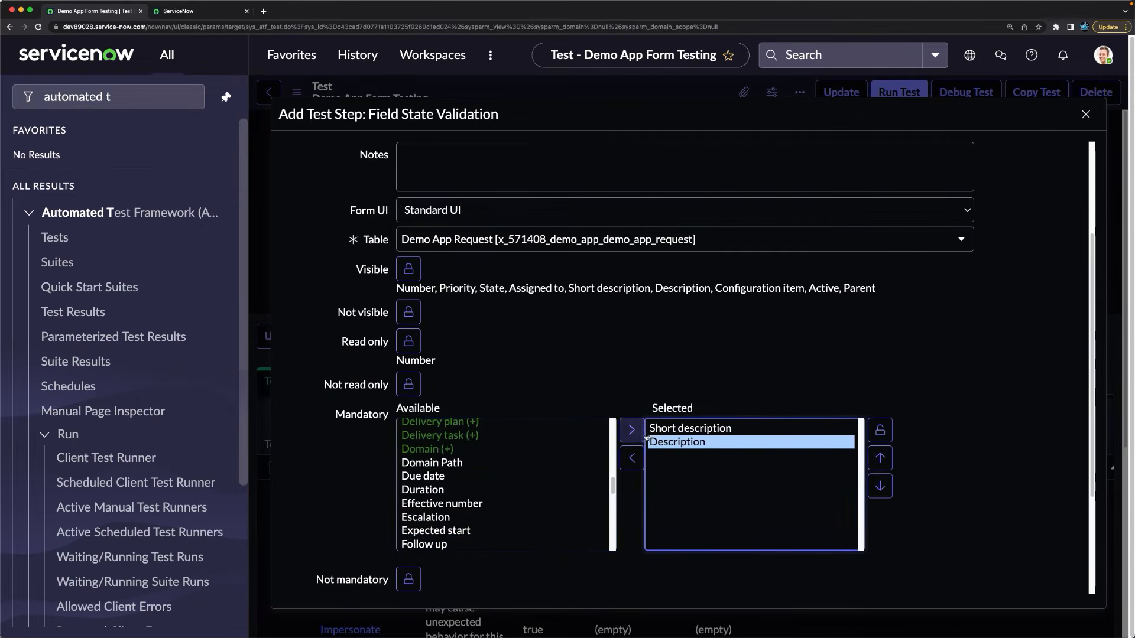
click(875, 433)
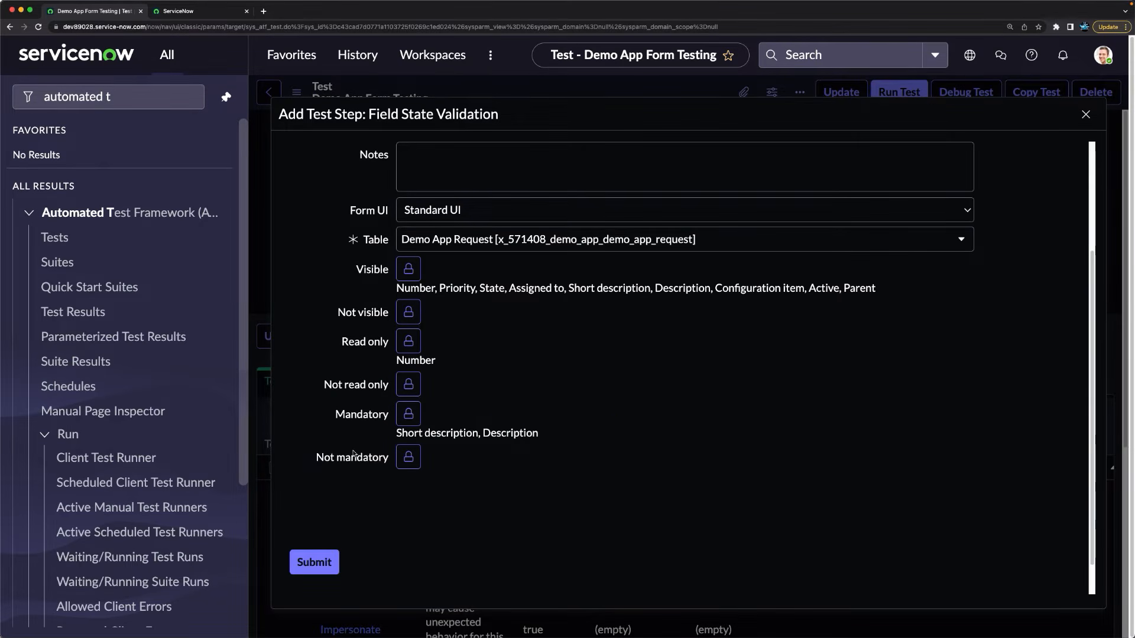
Step: Set Configuration item and Assigned to as the fields that must not be mandatory and lock the list
click(408, 457)
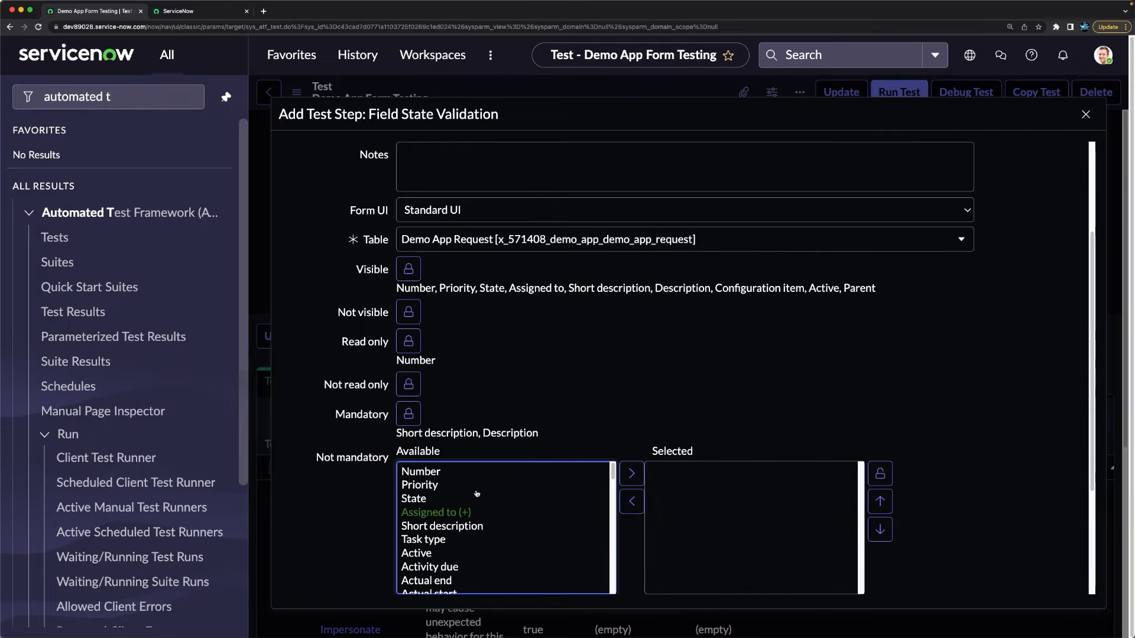
click(452, 539)
text(con)
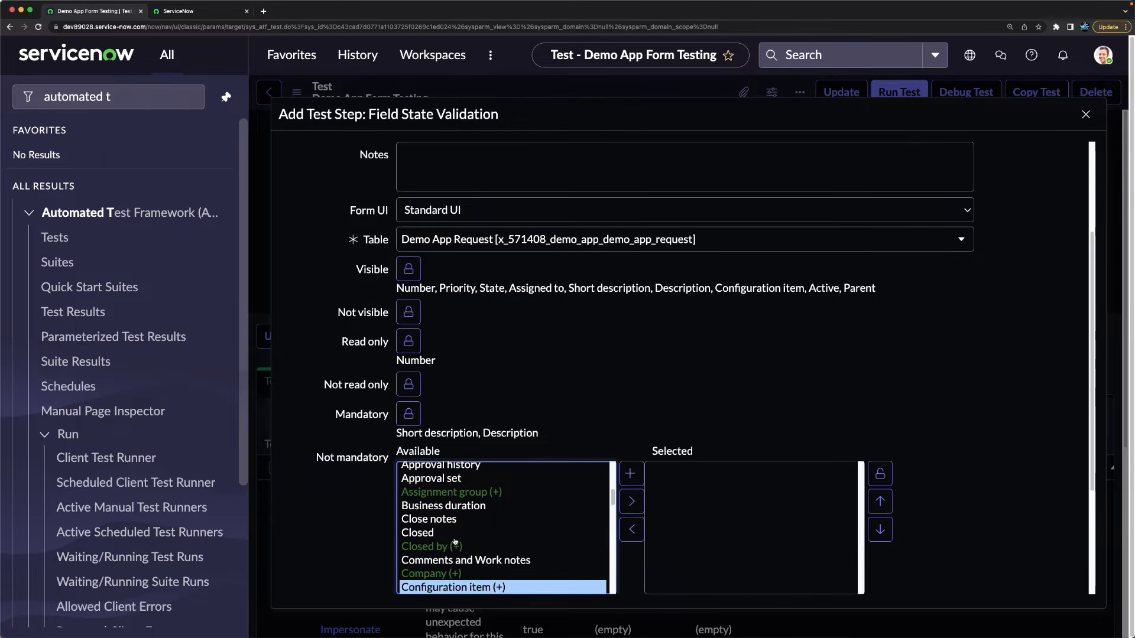
click(631, 501)
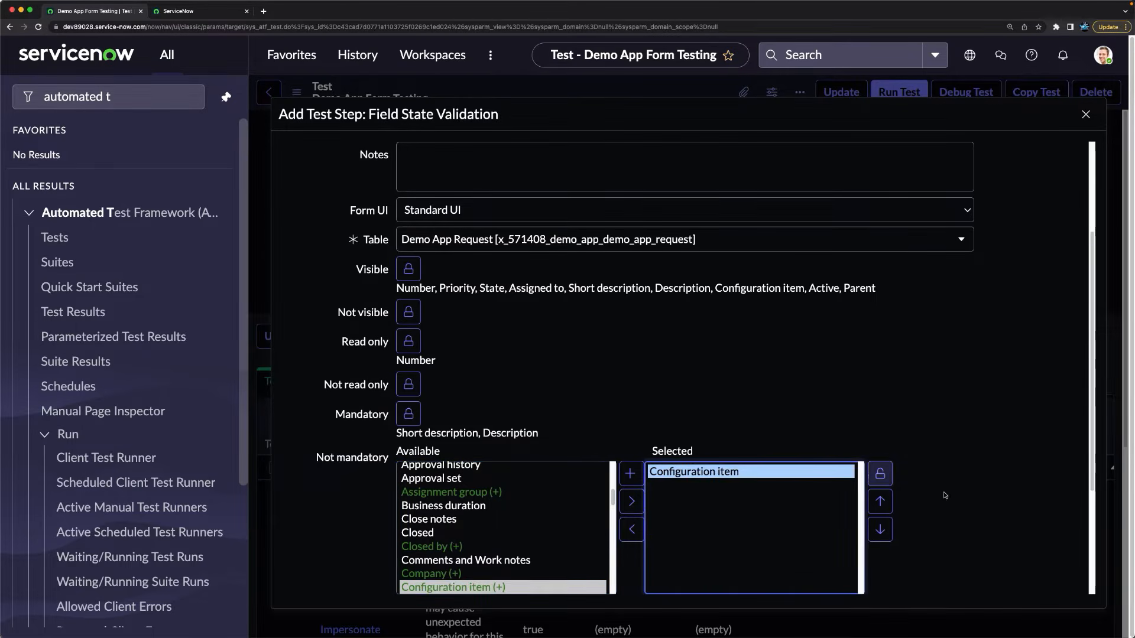
click(424, 514)
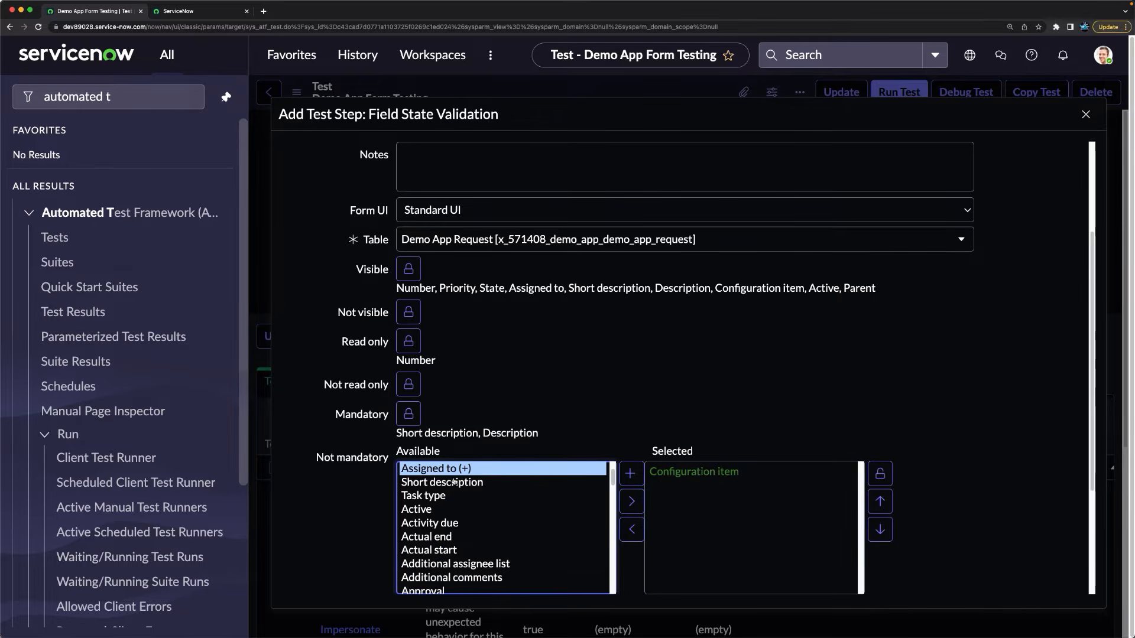
click(631, 501)
click(879, 472)
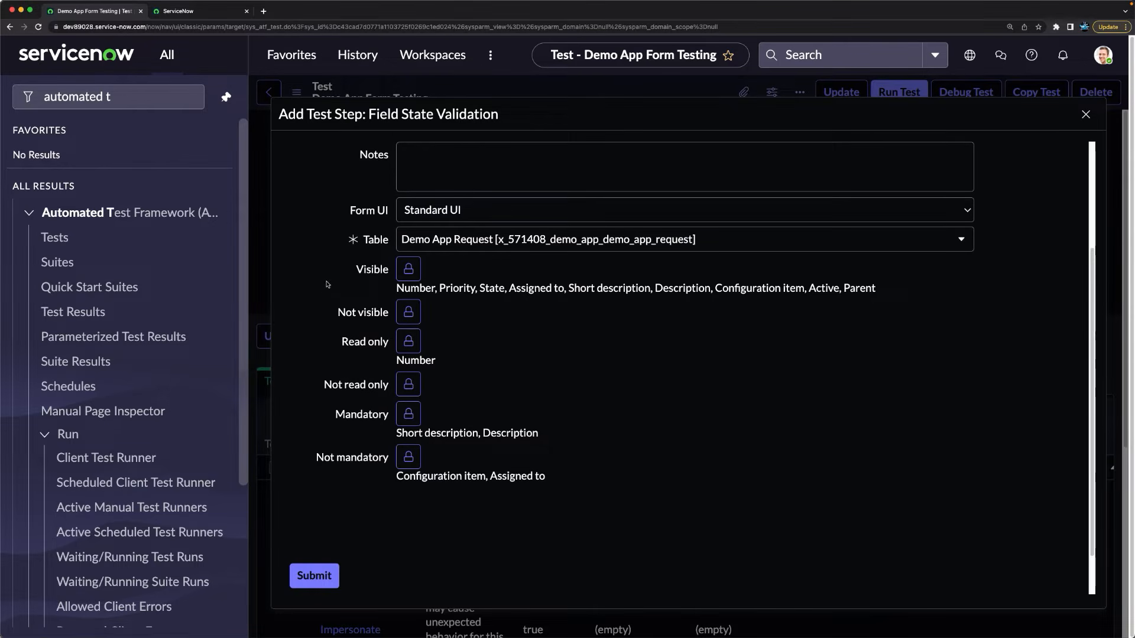
Step: Submit the Field State Validation step and review its description among the test steps
scroll(408, 455, down, 1)
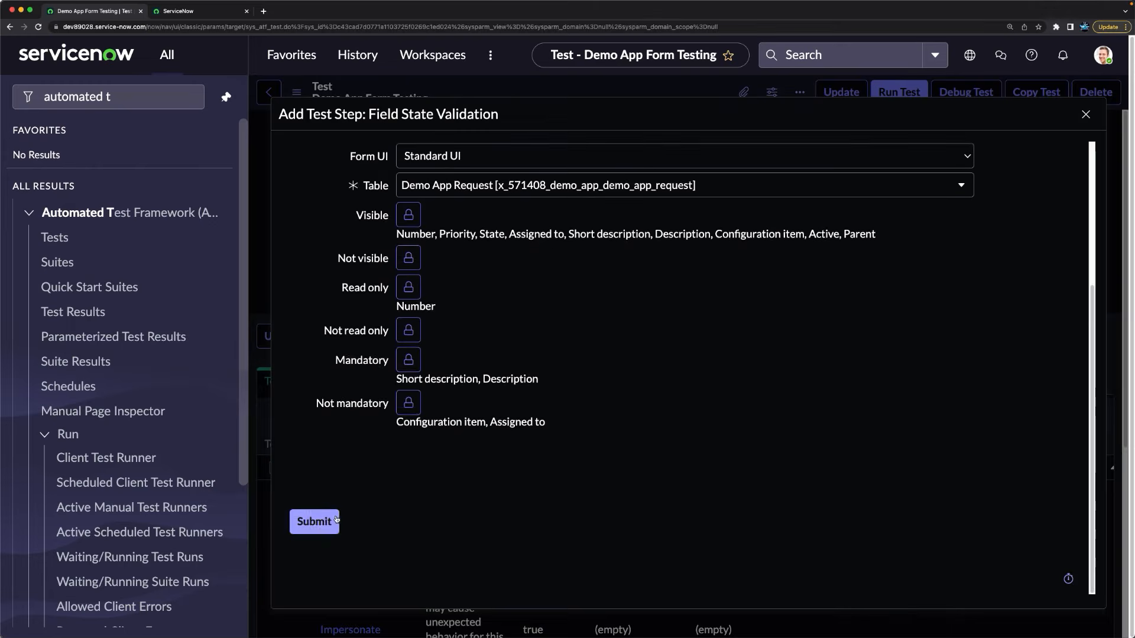
click(314, 522)
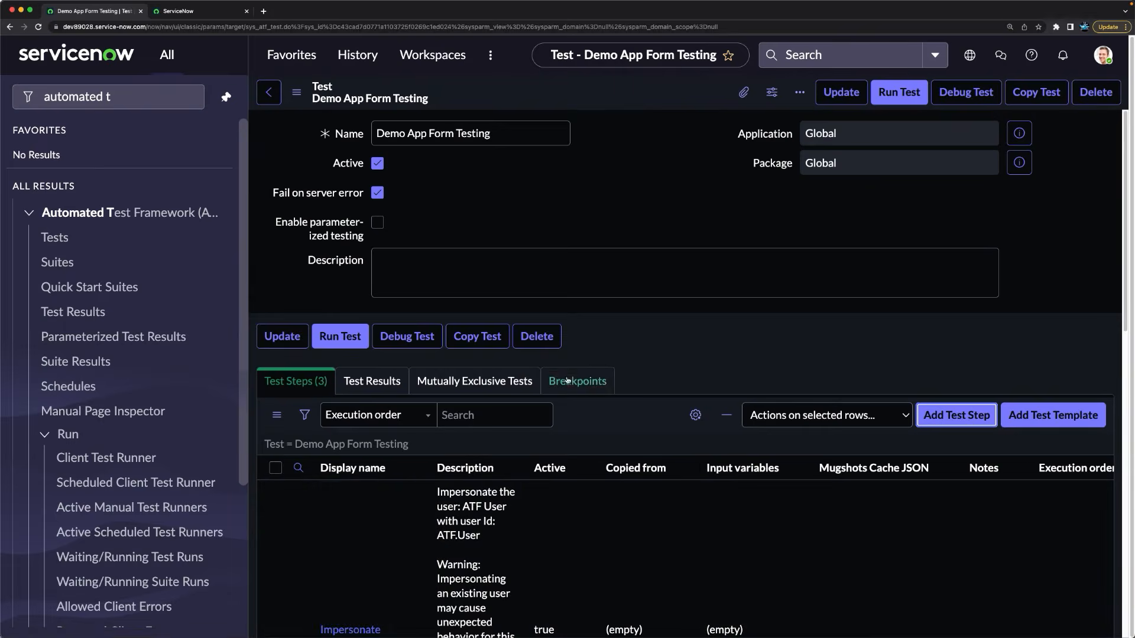
scroll(599, 327, down, 10)
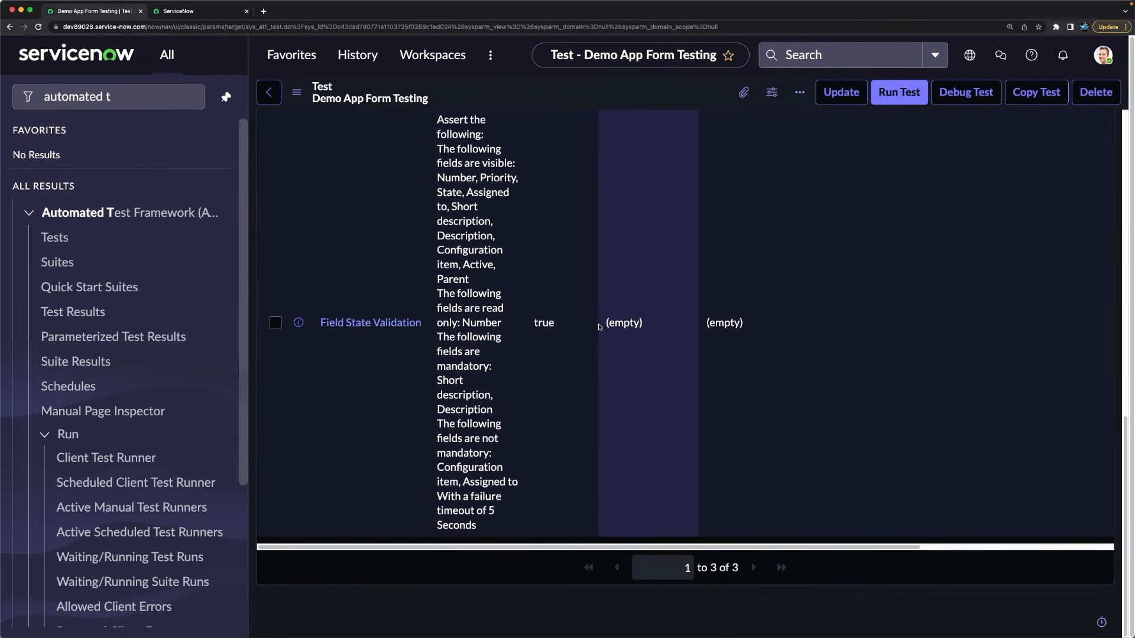
scroll(598, 327, up, 10)
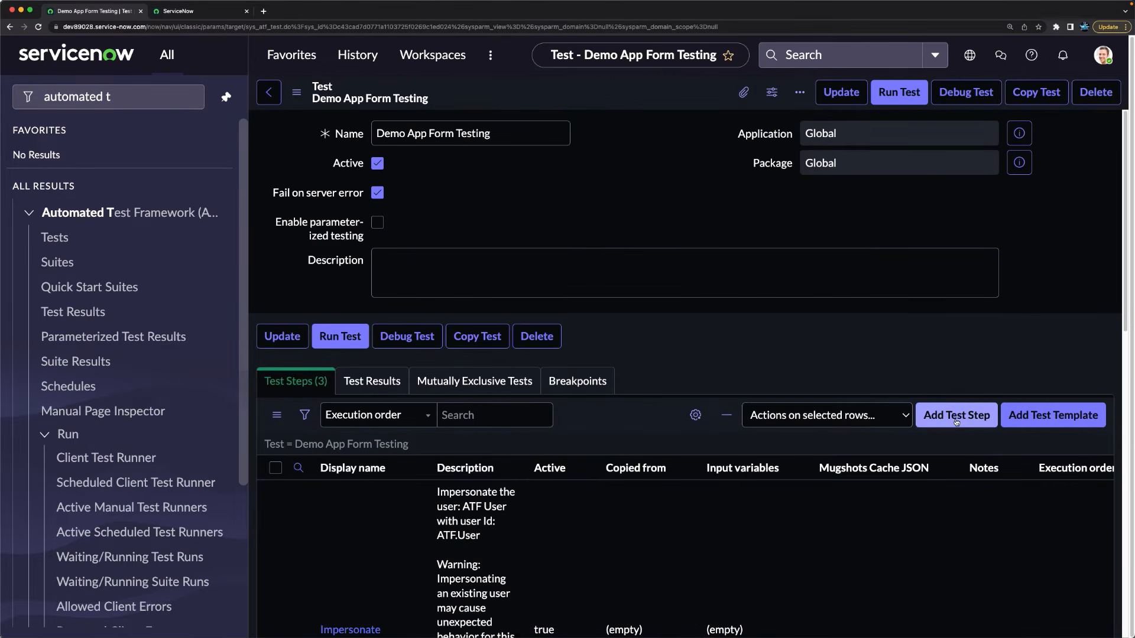
Step: Start adding a Form test step of type Field Values Validation after Step 3 - Field State Validation
click(956, 416)
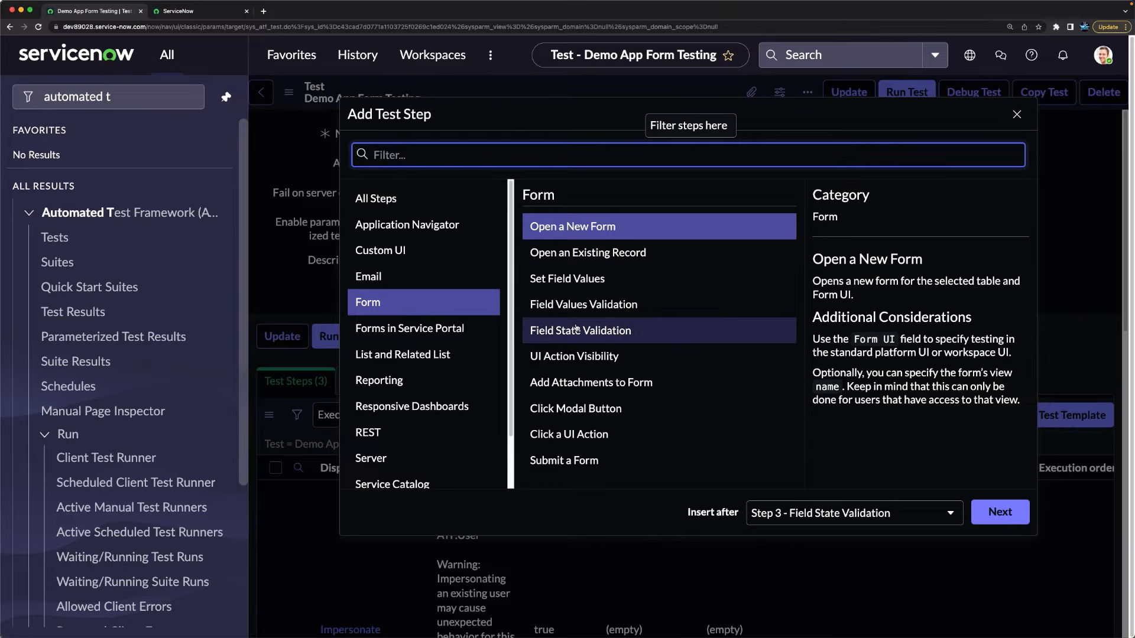
click(592, 304)
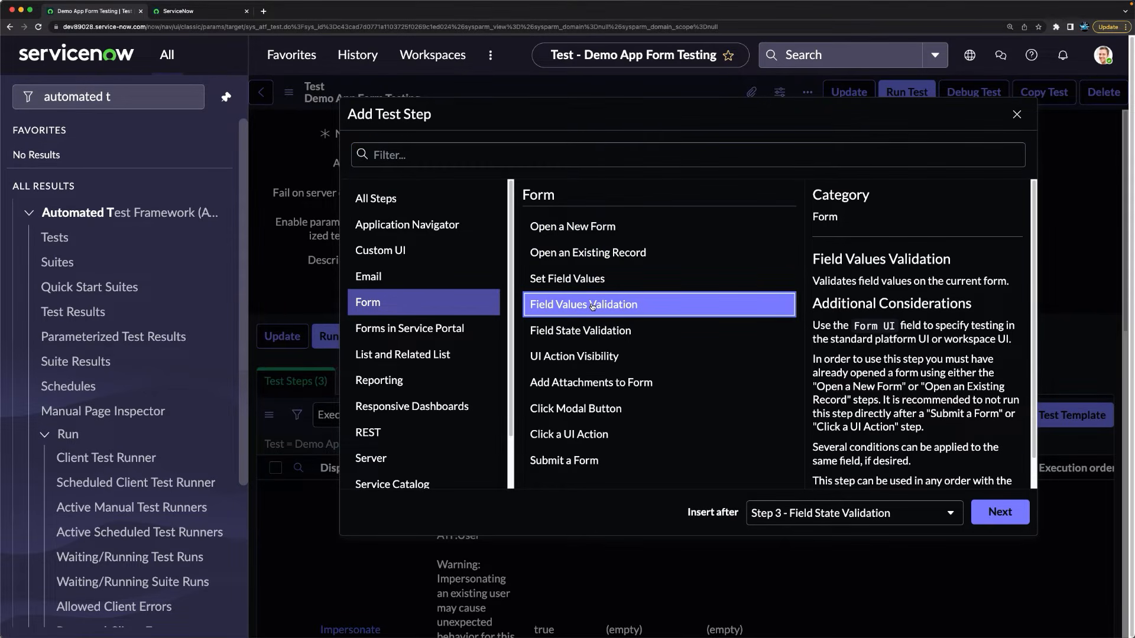
click(1000, 512)
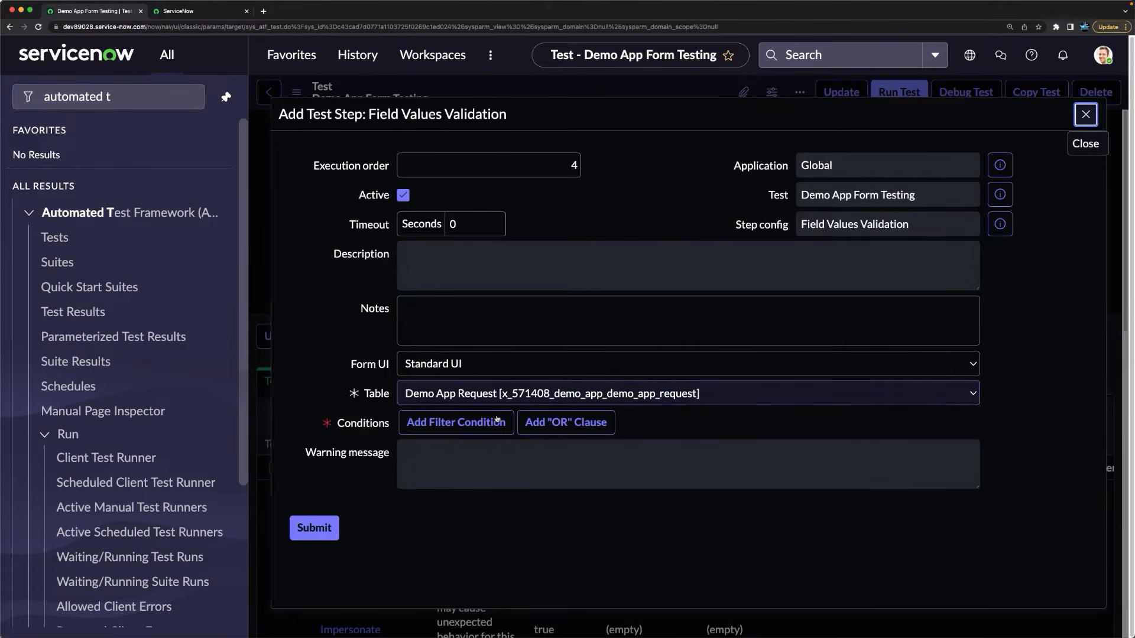
Step: Add the condition Priority is 4 - Low to the Field Values Validation step and submit it
click(455, 422)
click(441, 453)
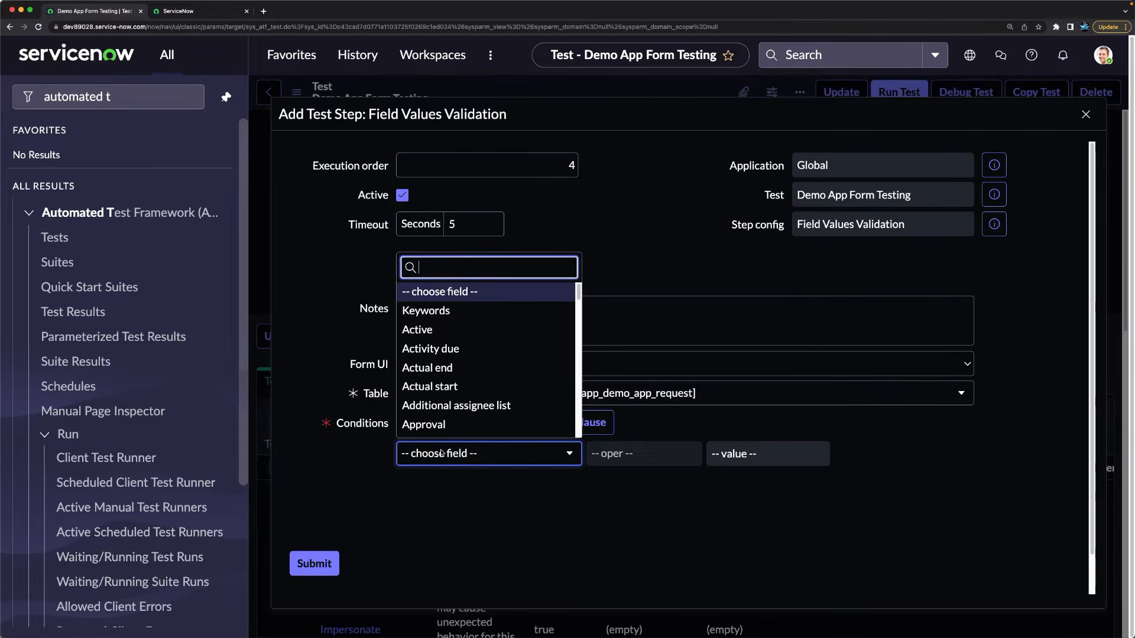
text(pr)
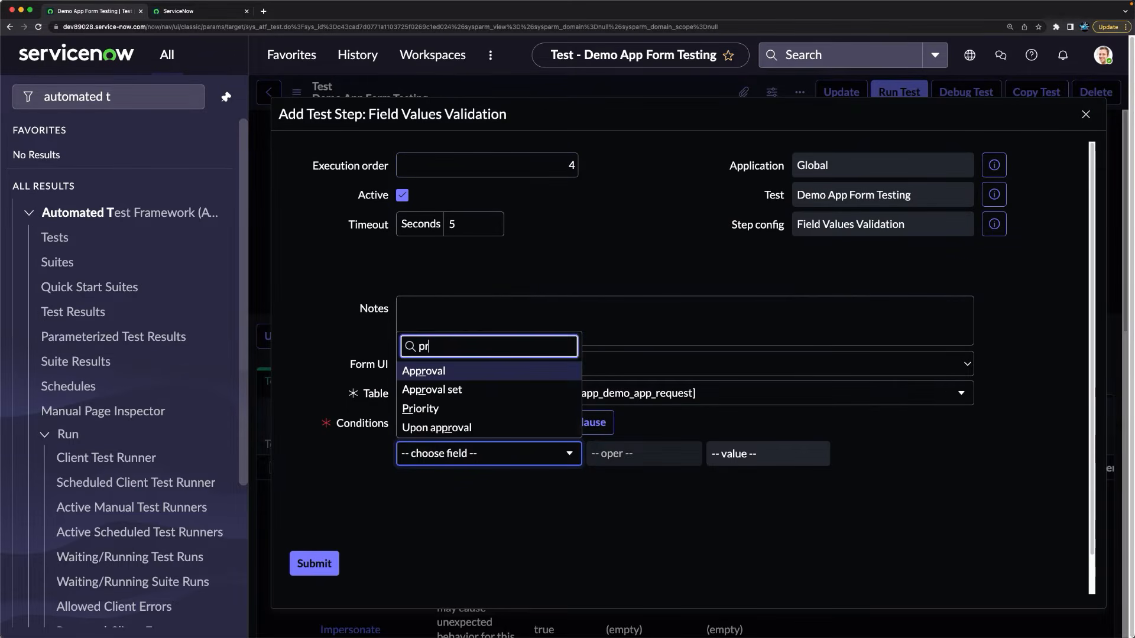
click(444, 408)
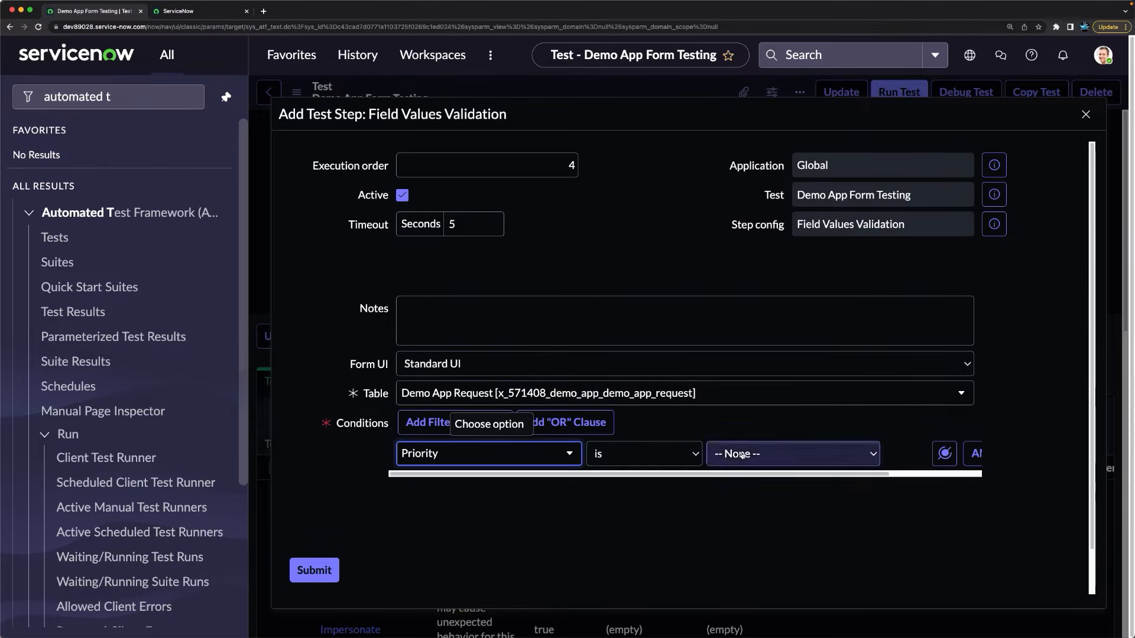
click(741, 455)
click(734, 519)
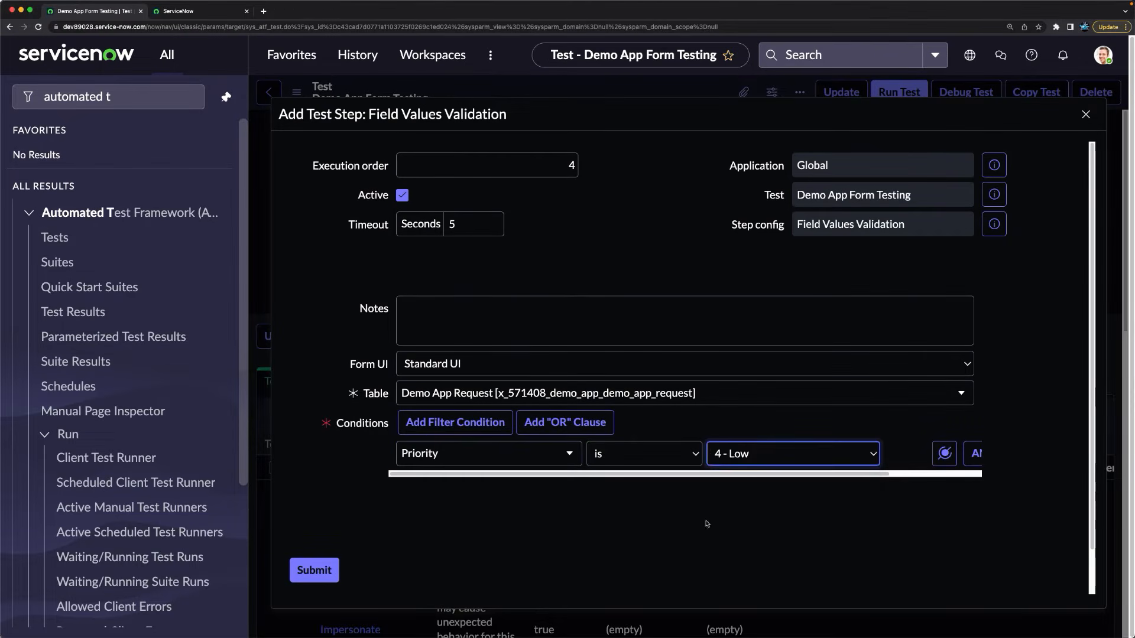
click(323, 567)
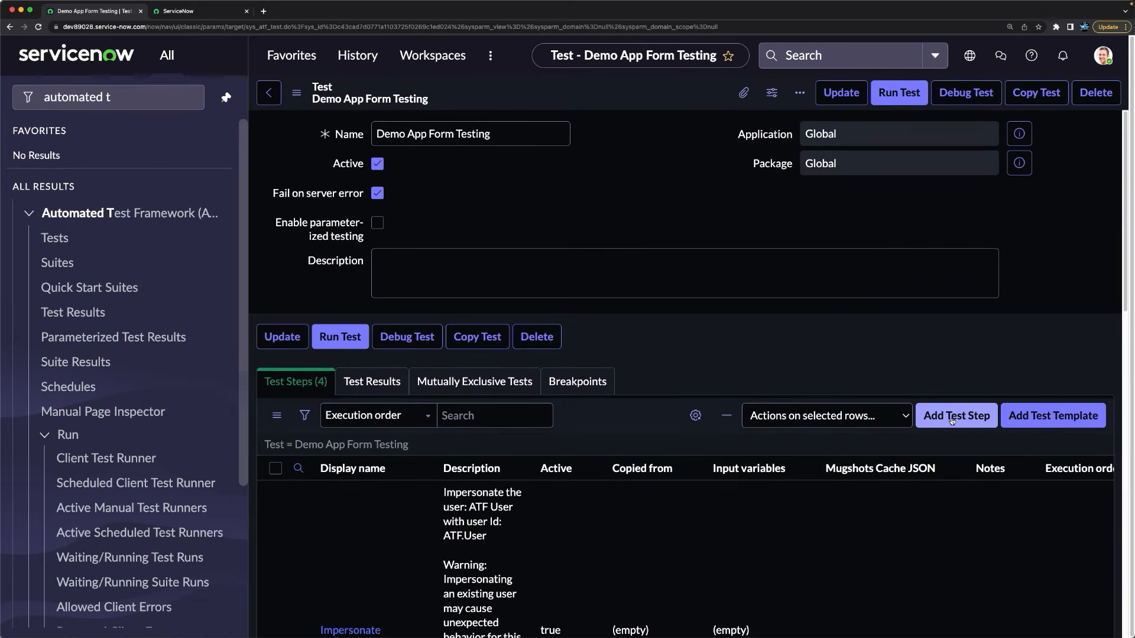
Step: Start adding a Form test step of type Set Field Values after Step 4 - Field Values Validation
click(950, 417)
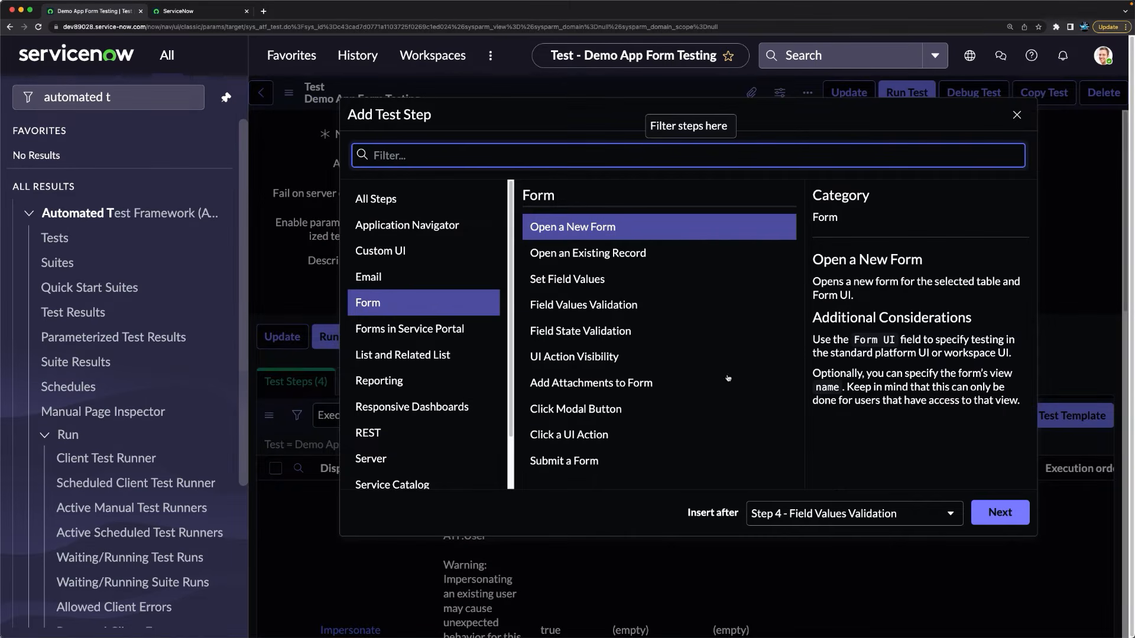
click(576, 278)
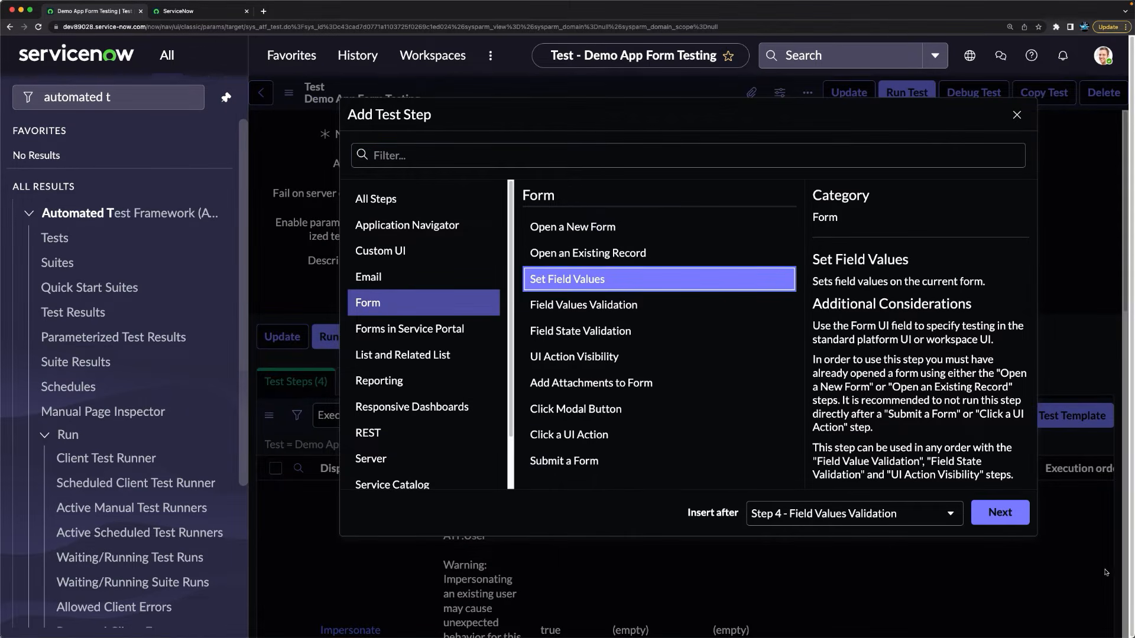
click(999, 512)
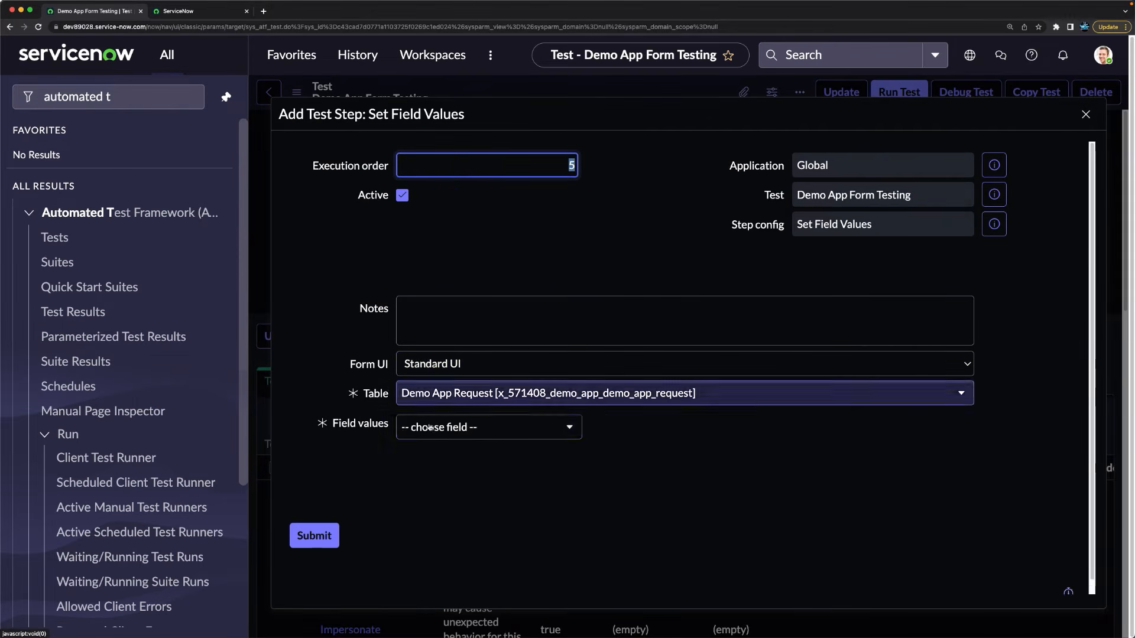
Step: Set the Description field value to "This is ATF Form Testing"
click(642, 418)
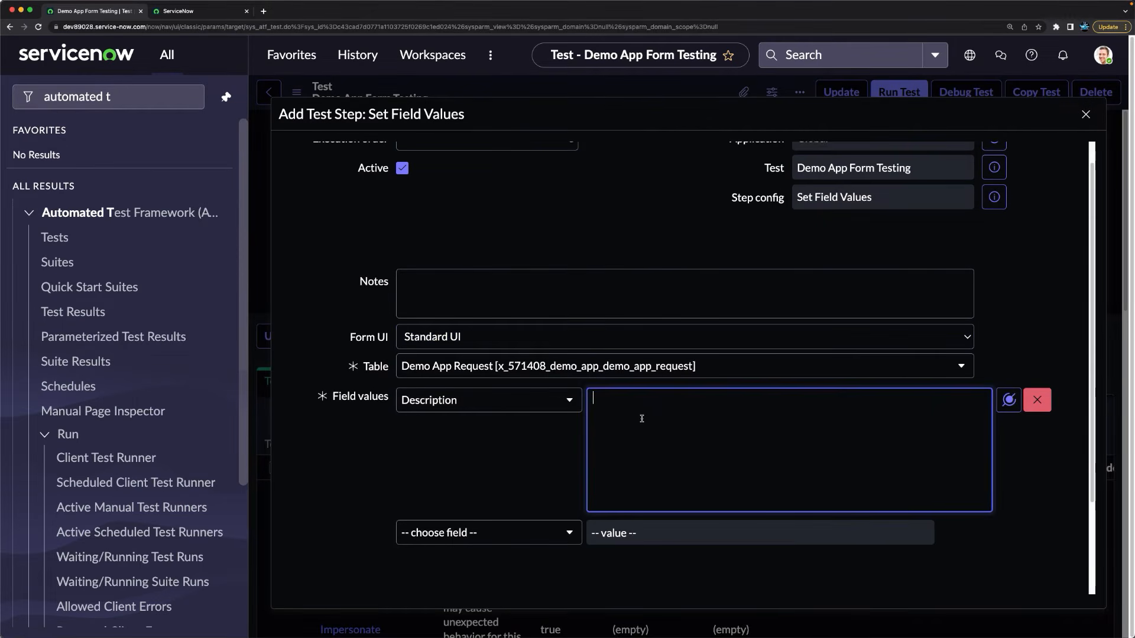
text(This)
text(ATF Fr)
key(BackSpace)
key(BackSpace)
text(Form Testing)
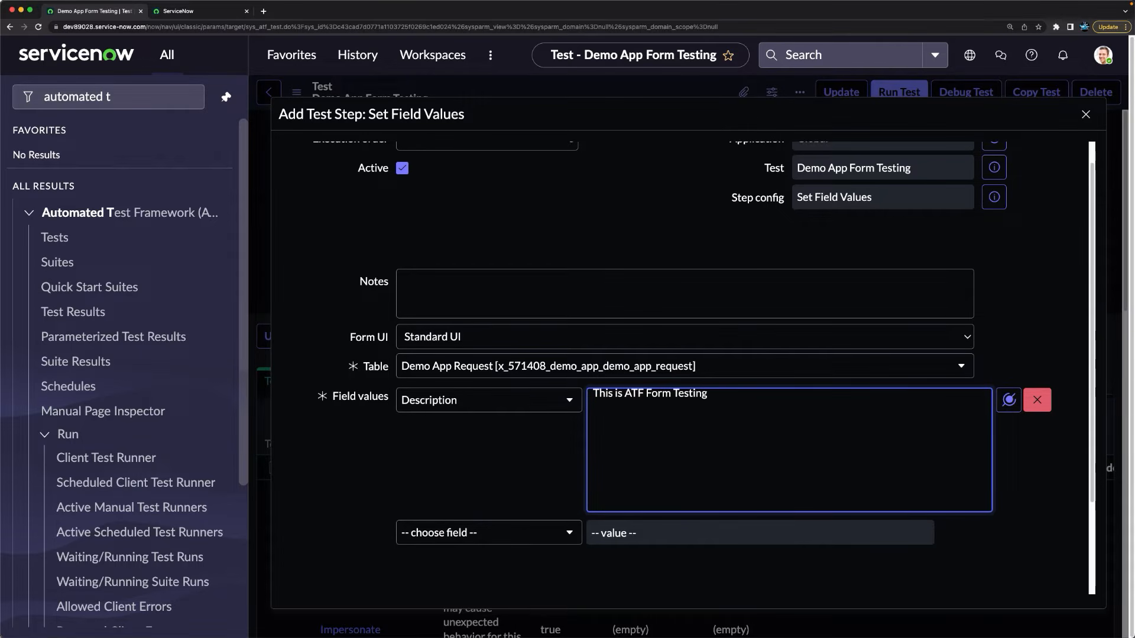
Step: Copy the Description text and add Short description with the same value, "This is ATF Form Testing"
key(super+a)
key(ctrl+c)
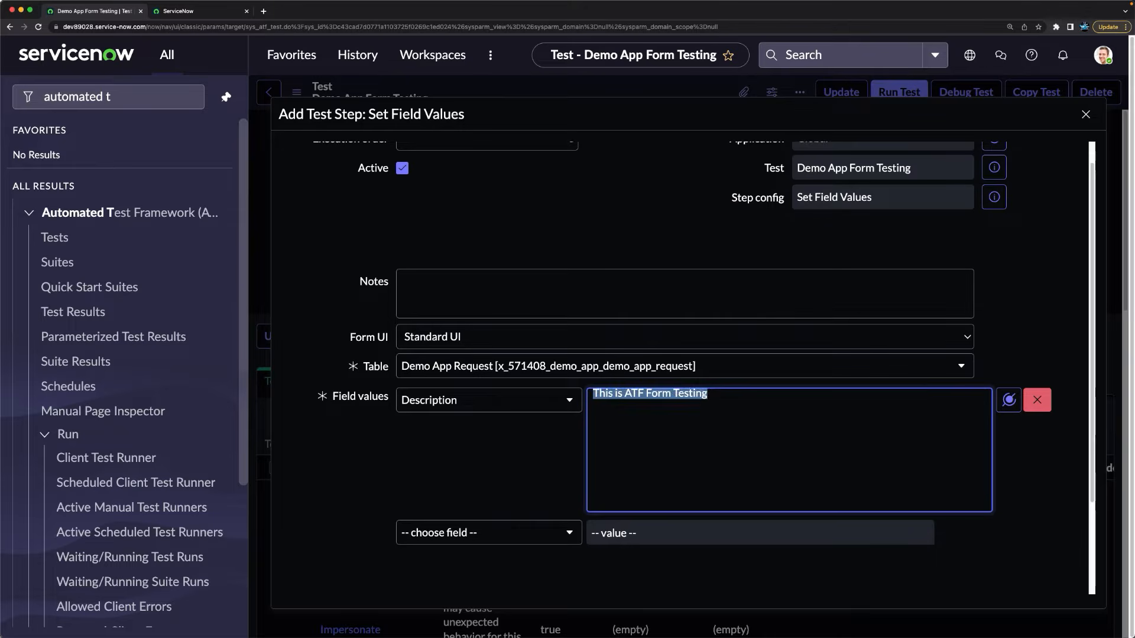
click(452, 533)
text(sh)
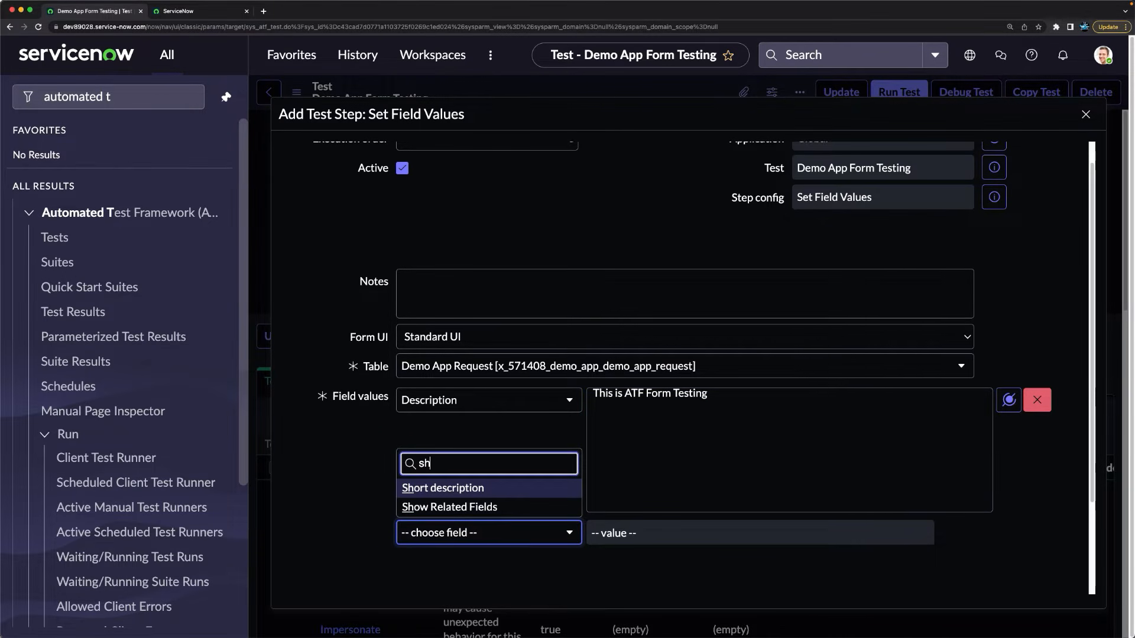
text(i)
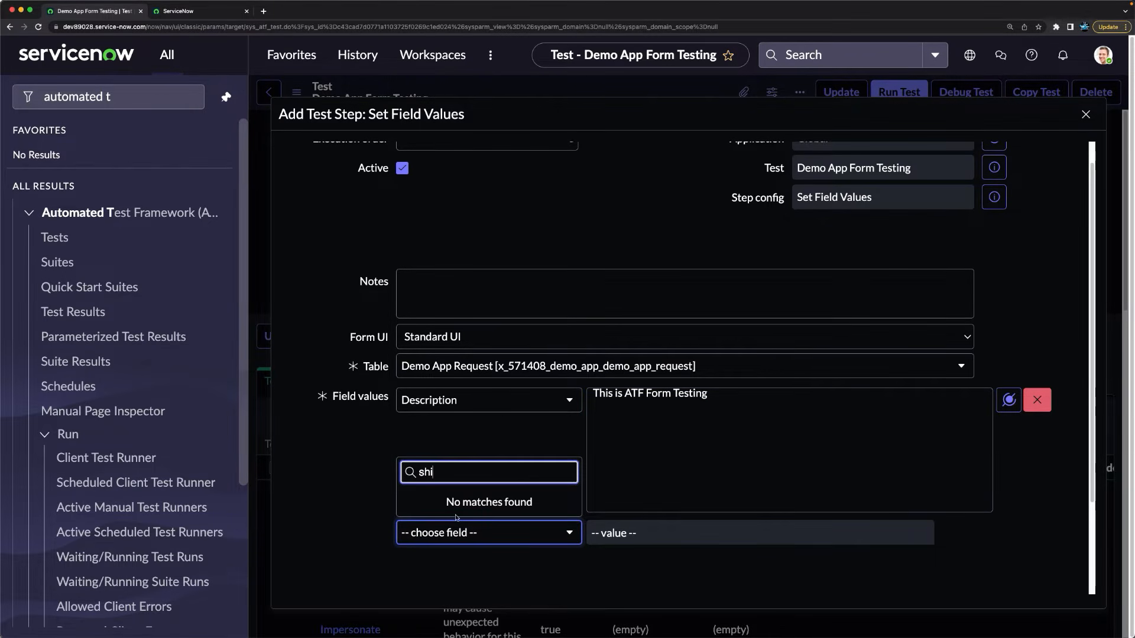
key(BackSpace)
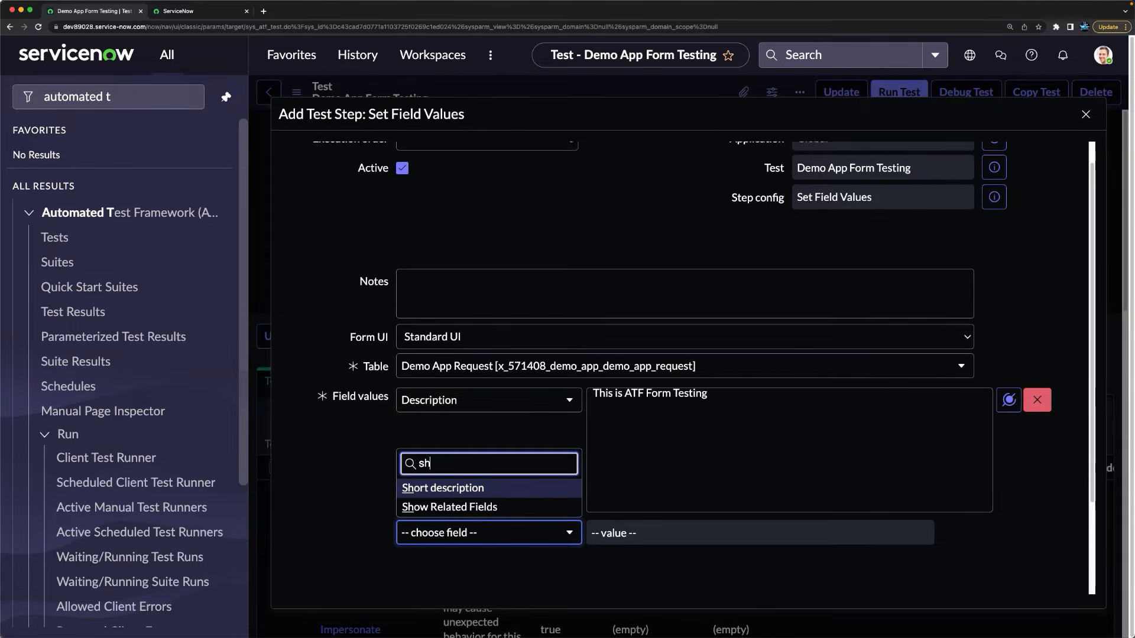
click(445, 488)
click(637, 549)
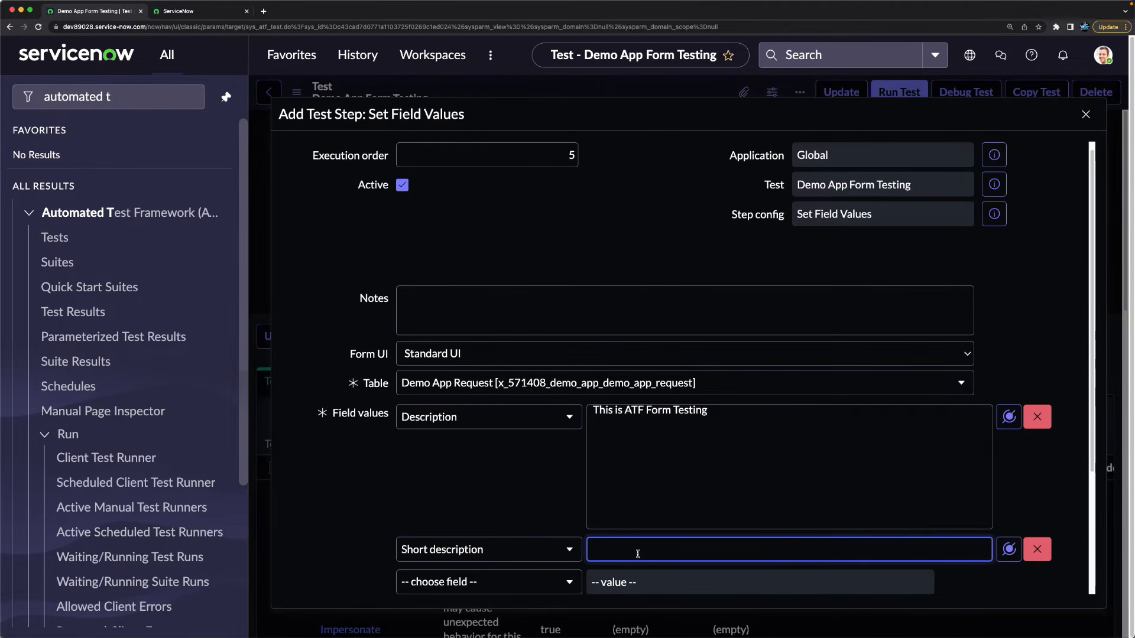
key(ctrl+v)
scroll(639, 532, down, 3)
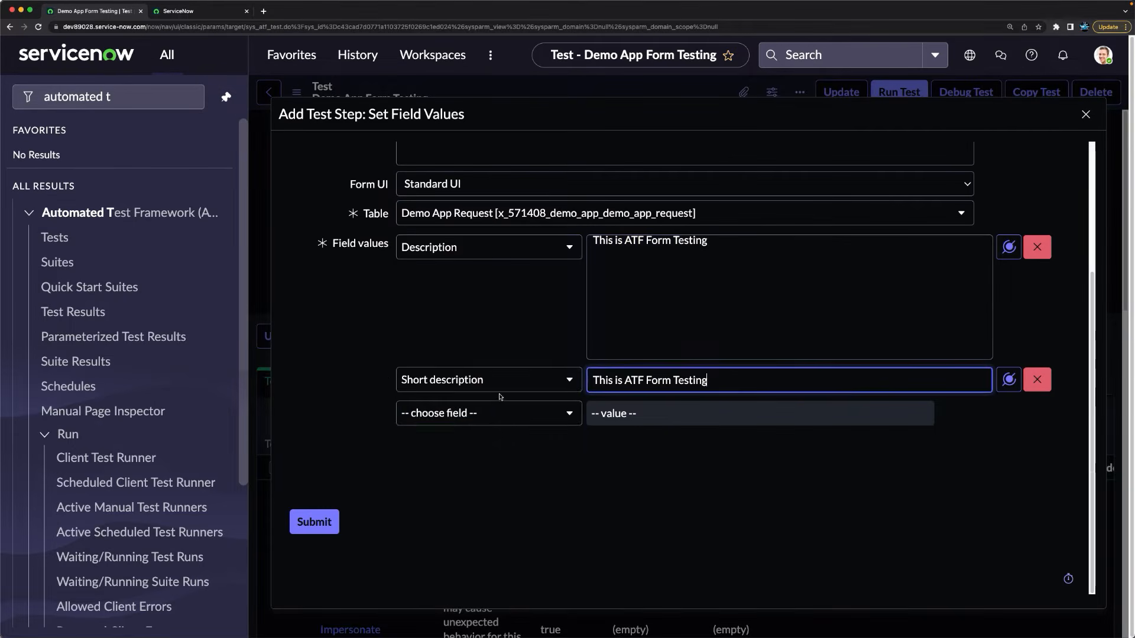
Step: Add Assigned to as a field value and choose the first suggested user matching "ab"
click(456, 412)
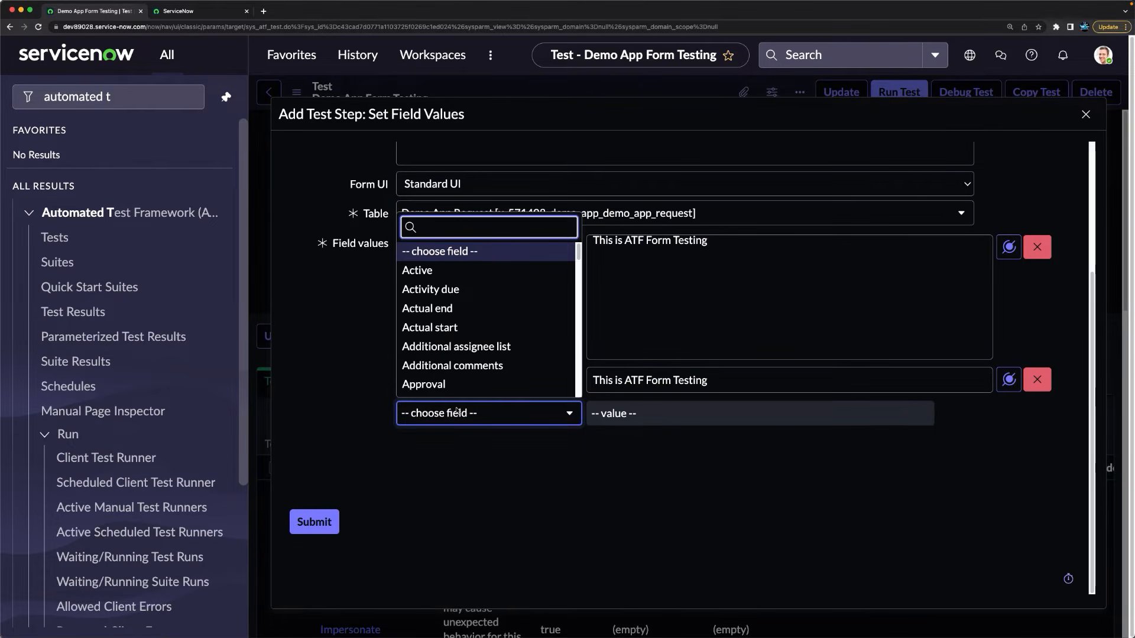
text(as)
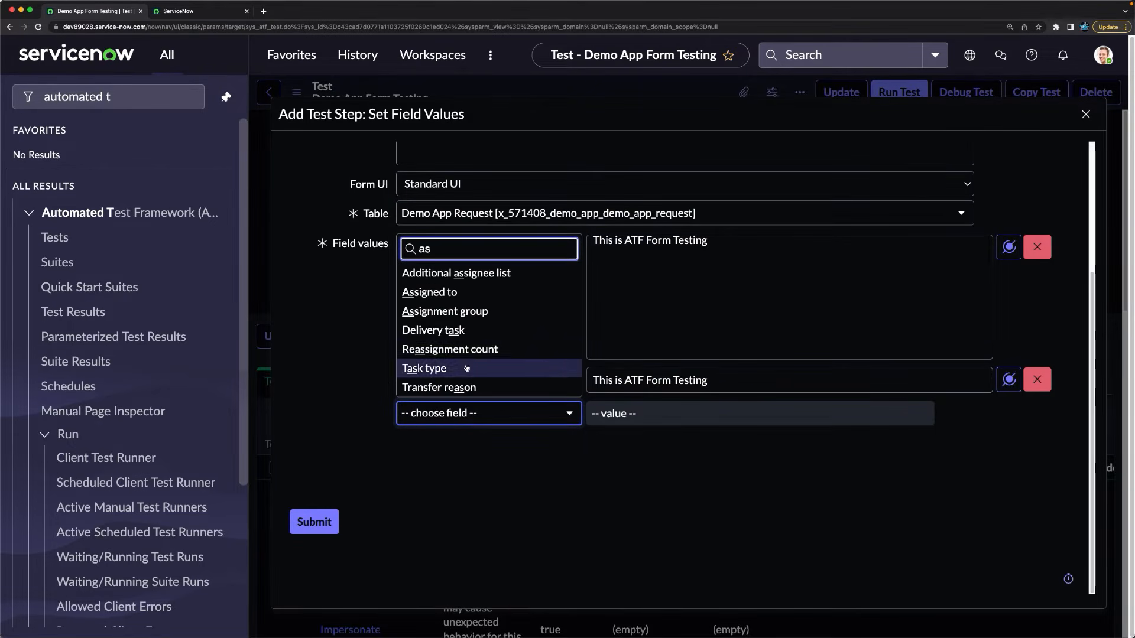
click(474, 291)
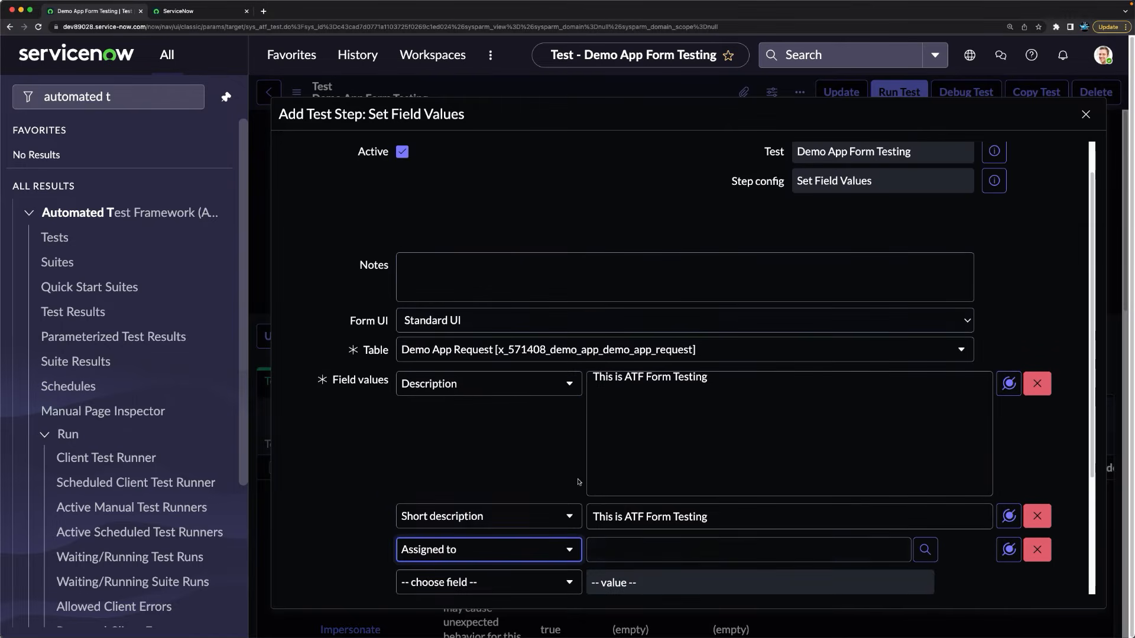
click(643, 396)
text(ab)
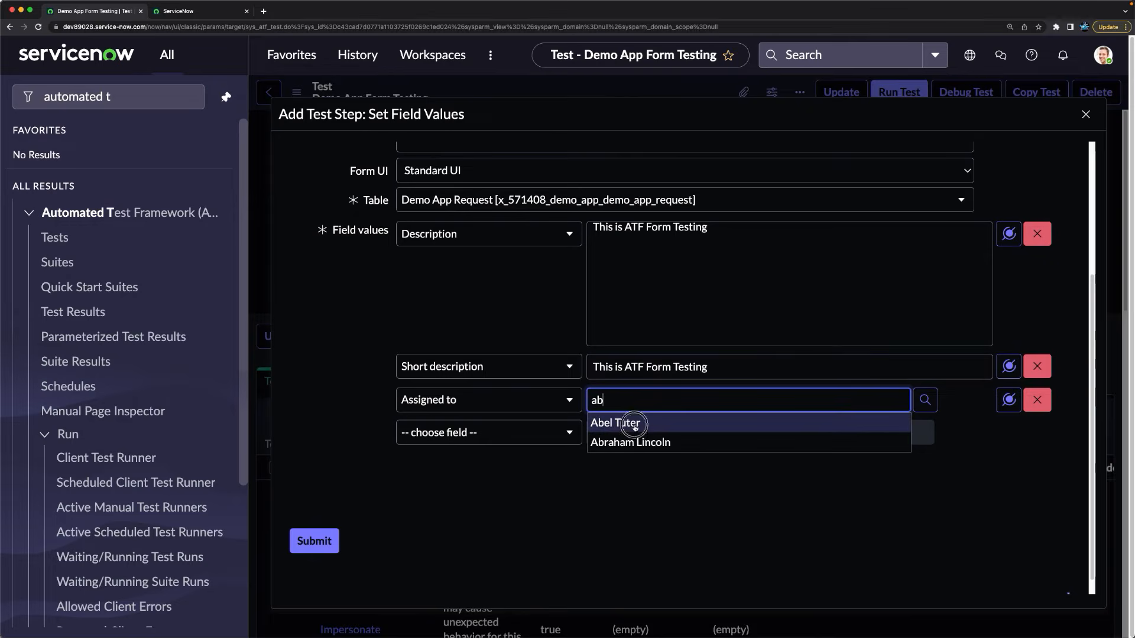
click(625, 423)
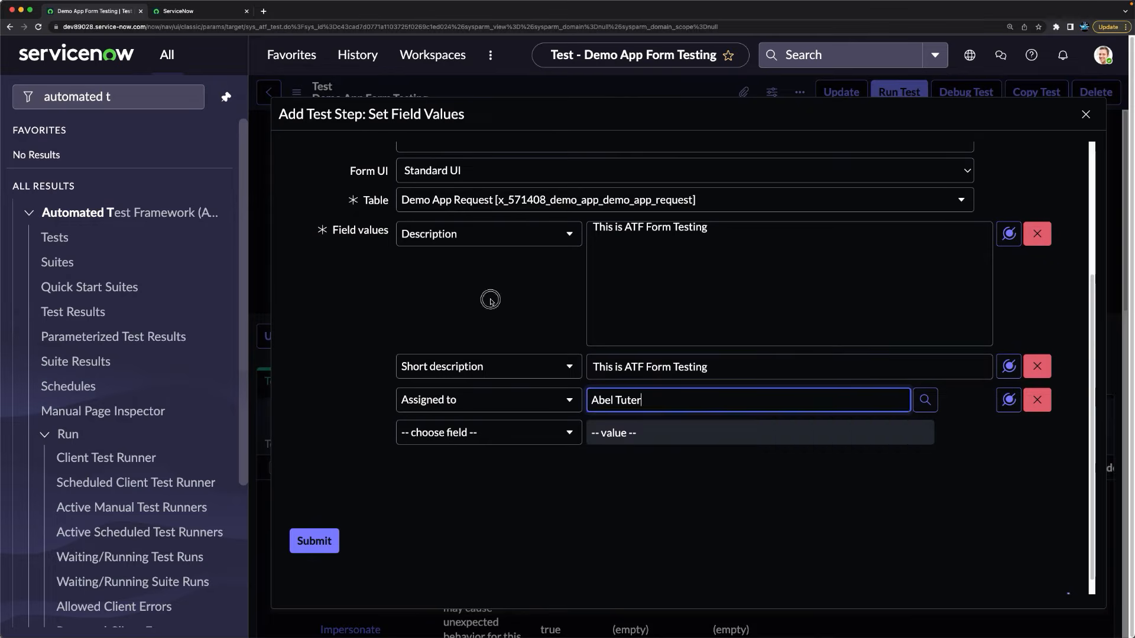
Step: Add Configuration item with the value Banctec Service Agreement and submit the Set Field Values step
click(474, 433)
text(con)
key(Down)
key(Up)
key(Return)
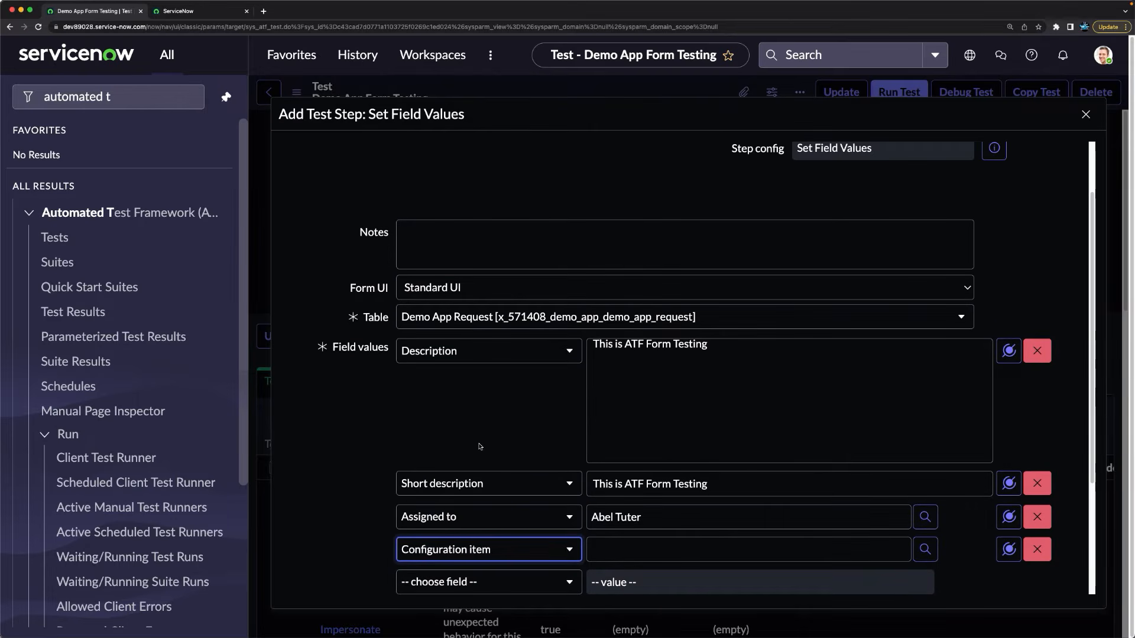
scroll(564, 475, down, 3)
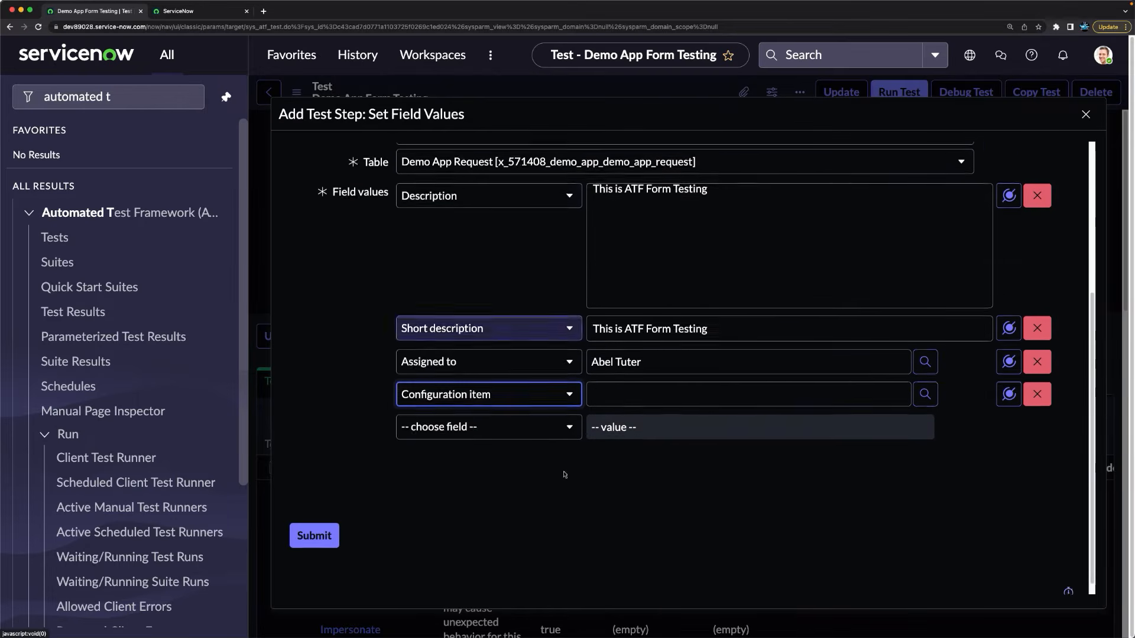
click(654, 396)
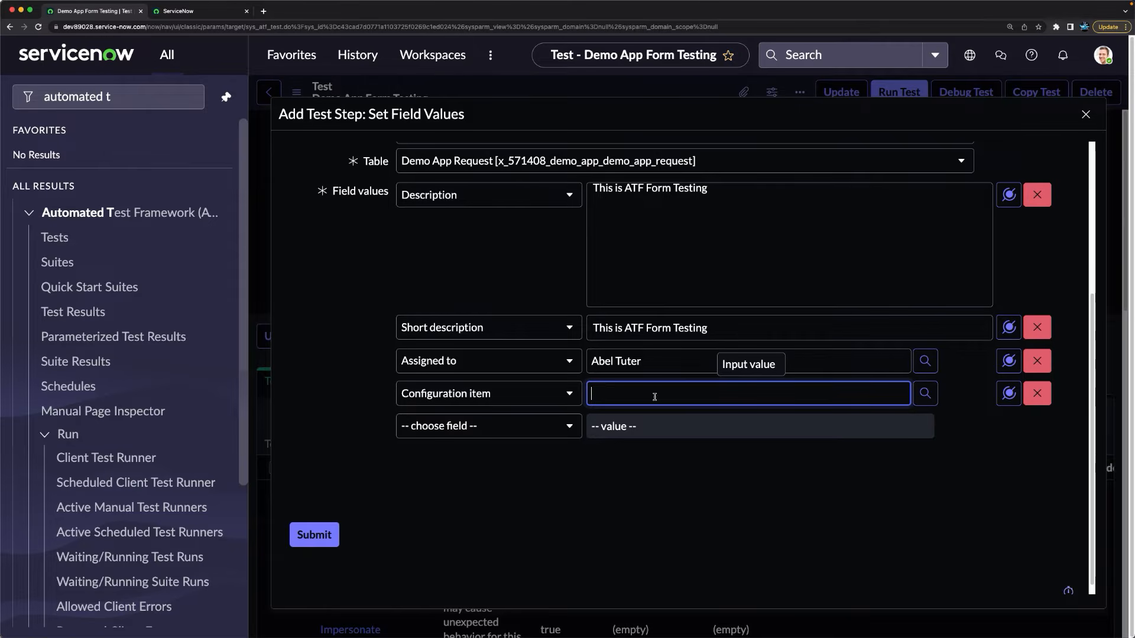
text(b)
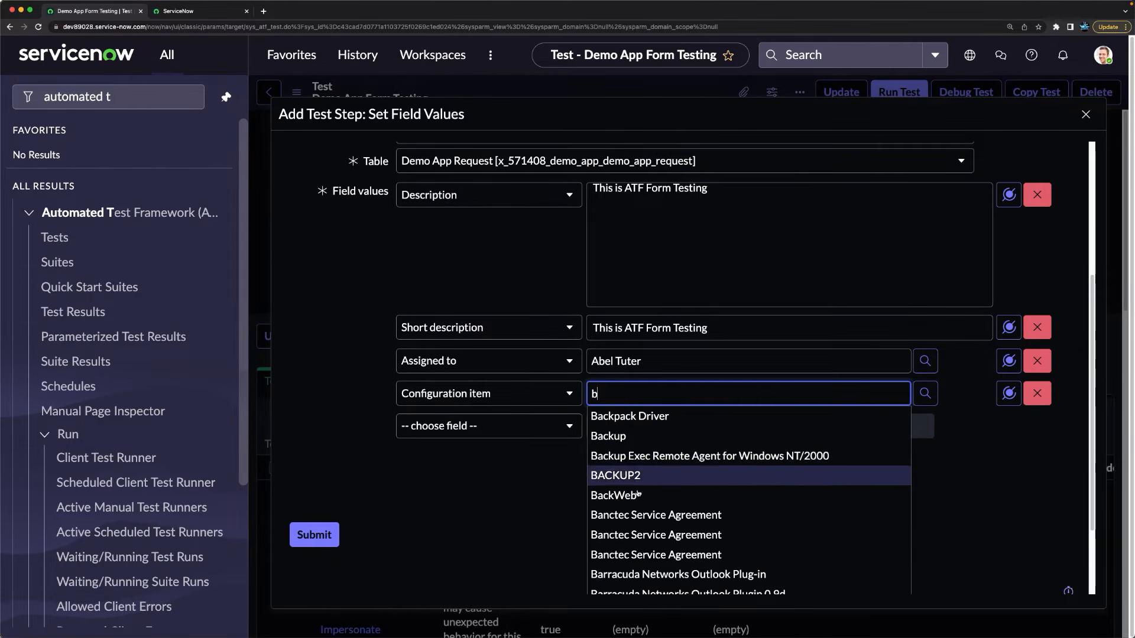
click(631, 516)
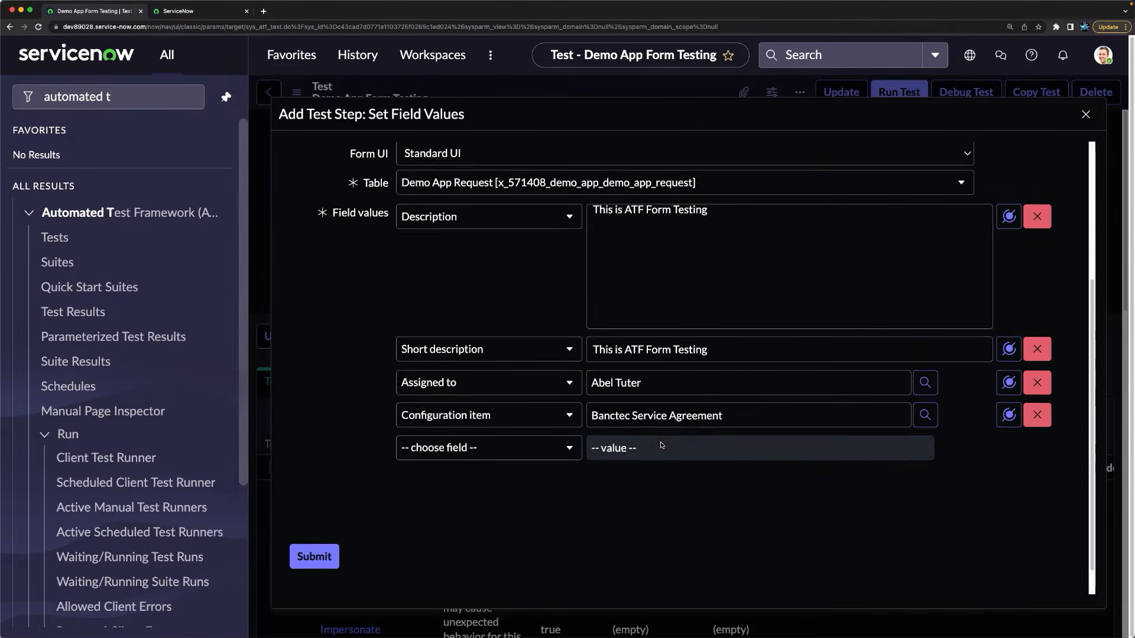
click(315, 528)
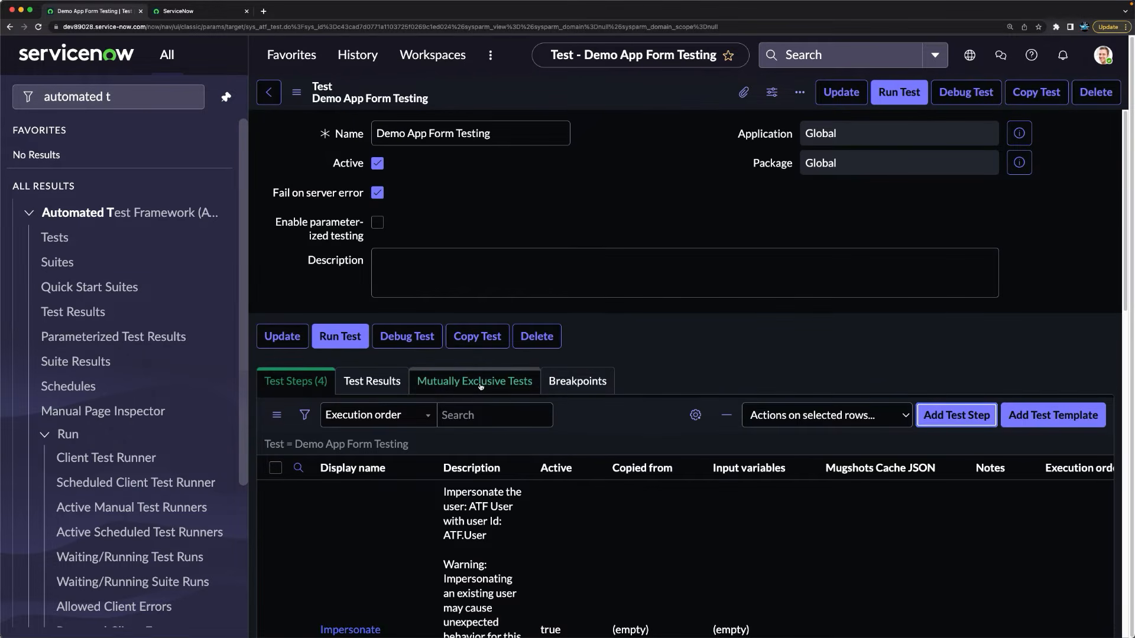
Step: Review the descriptions of the Field State Validation, Field Values Validation and Set Field Values steps in the test's step list
scroll(557, 420, down, 15)
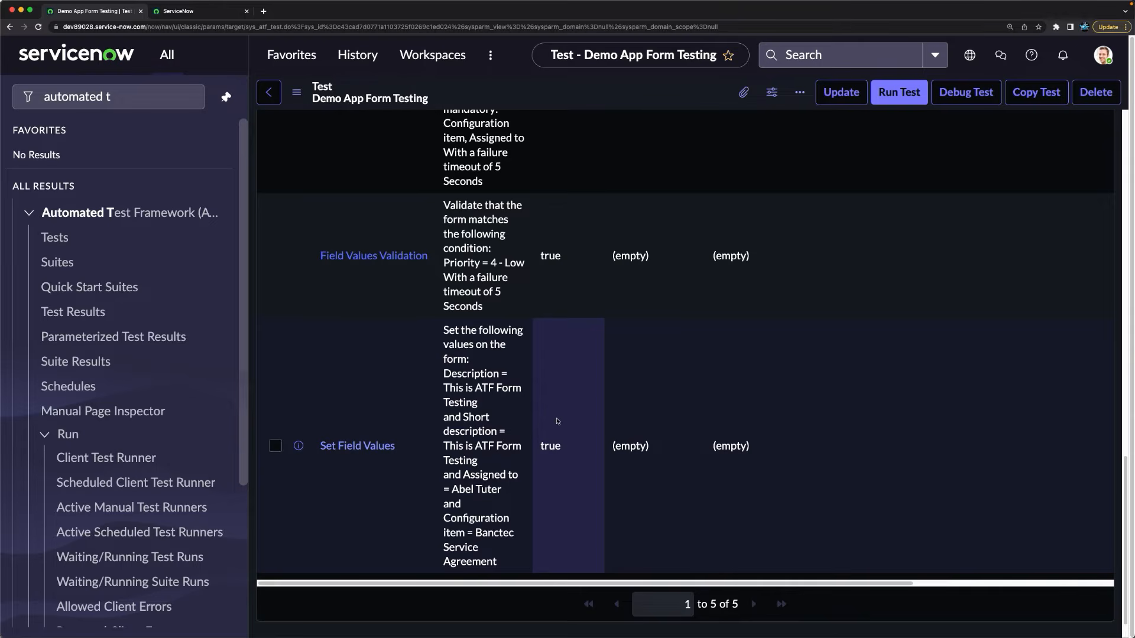
scroll(594, 382, up, 15)
scroll(598, 384, down, 15)
scroll(606, 406, up, 3)
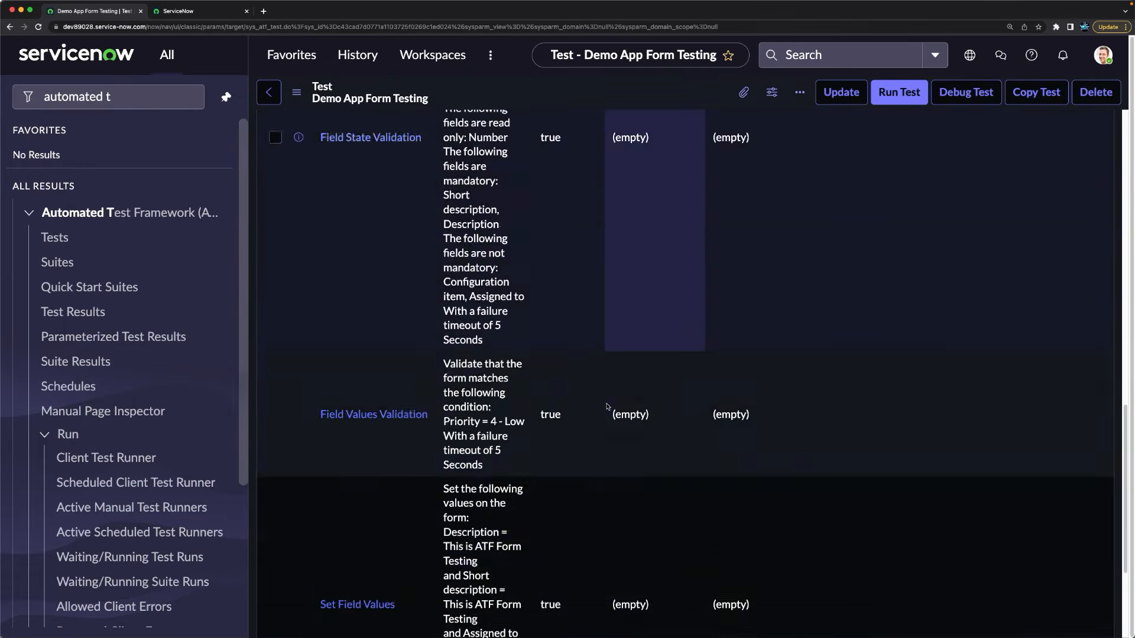
scroll(607, 407, down, 3)
scroll(605, 405, up, 10)
scroll(650, 405, down, 10)
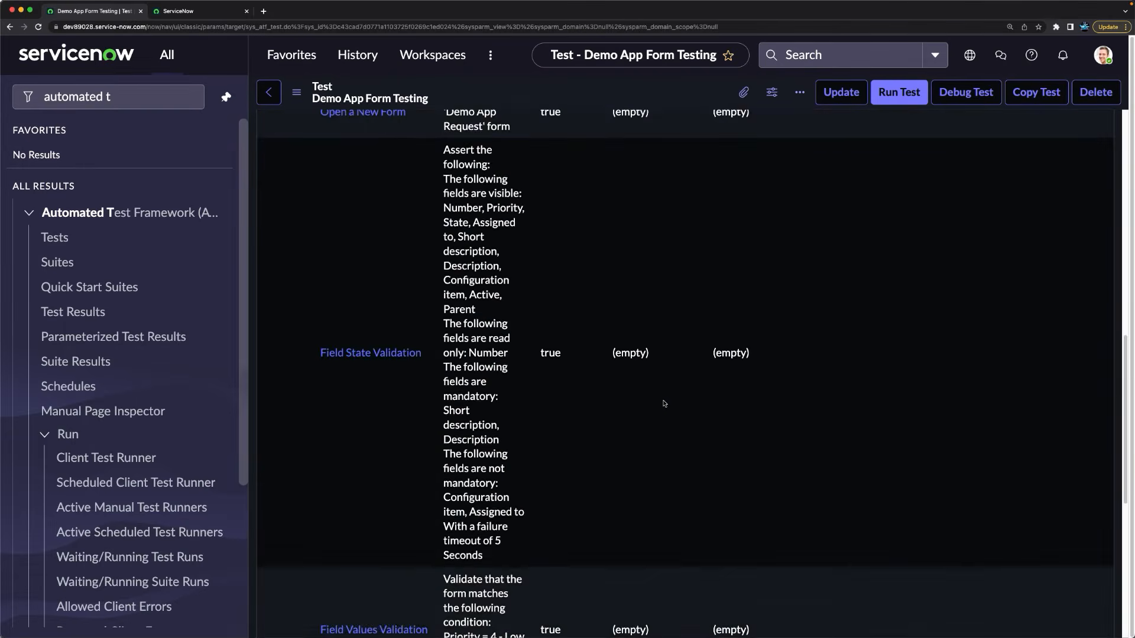
scroll(664, 404, down, 5)
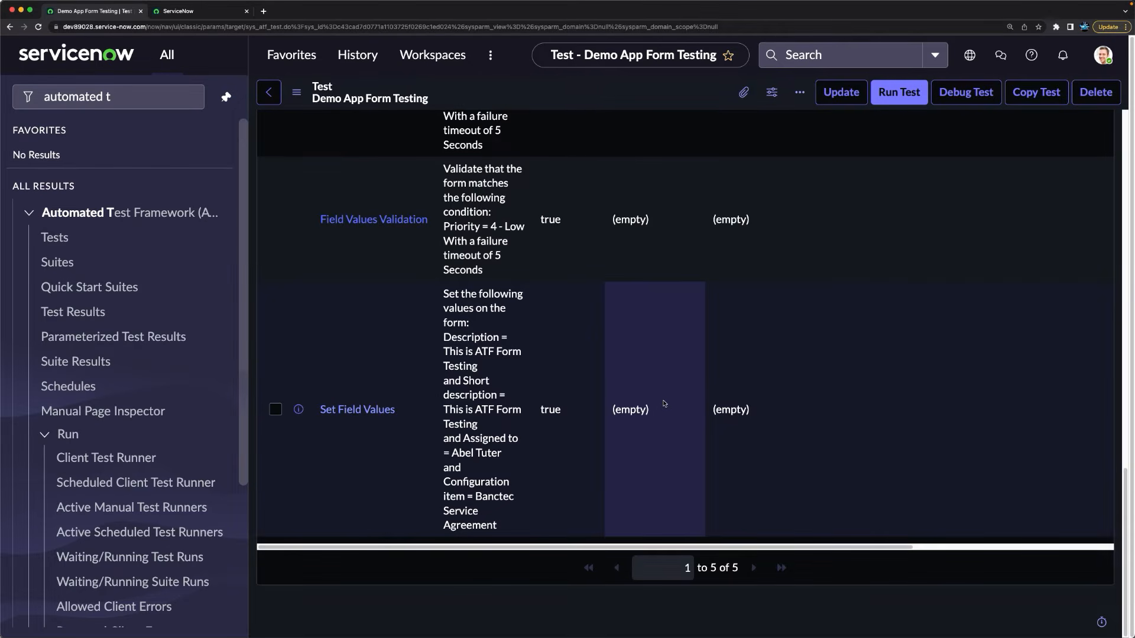
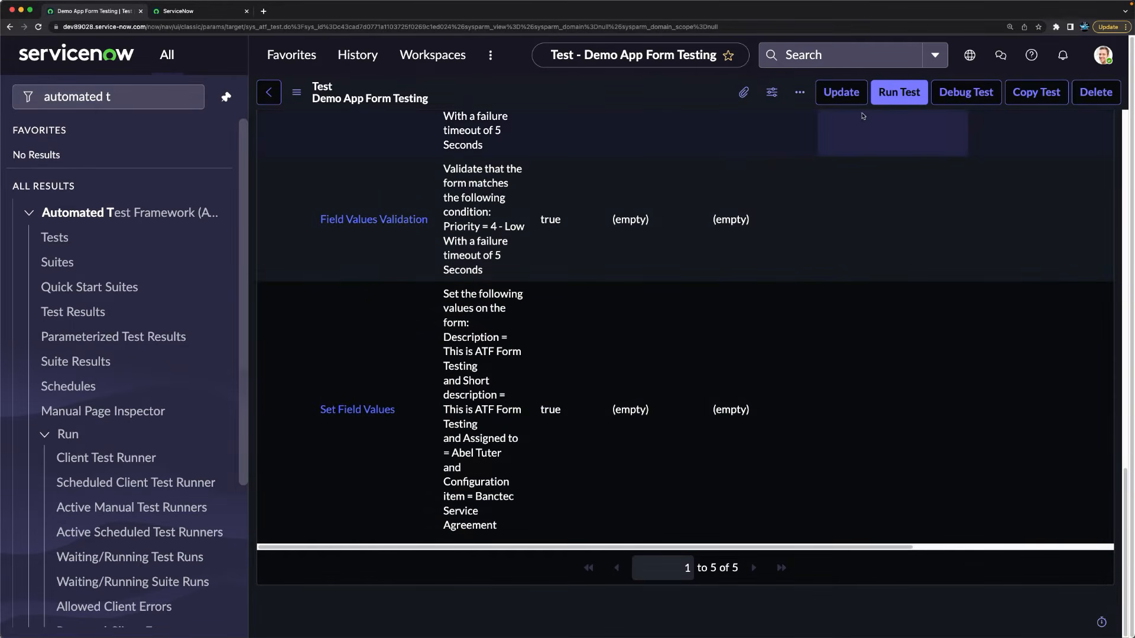
Step: Start a second Set Field Values test step, inserted after Step 5 of the Demo App Form Testing test
scroll(886, 366, up, 10)
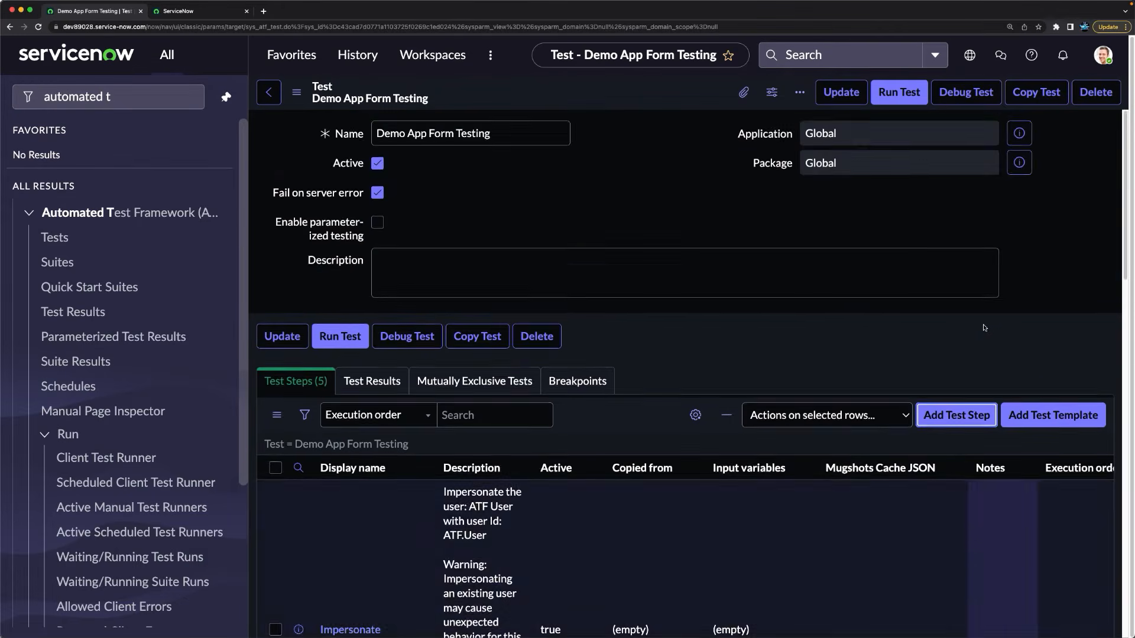
scroll(983, 328, down, 3)
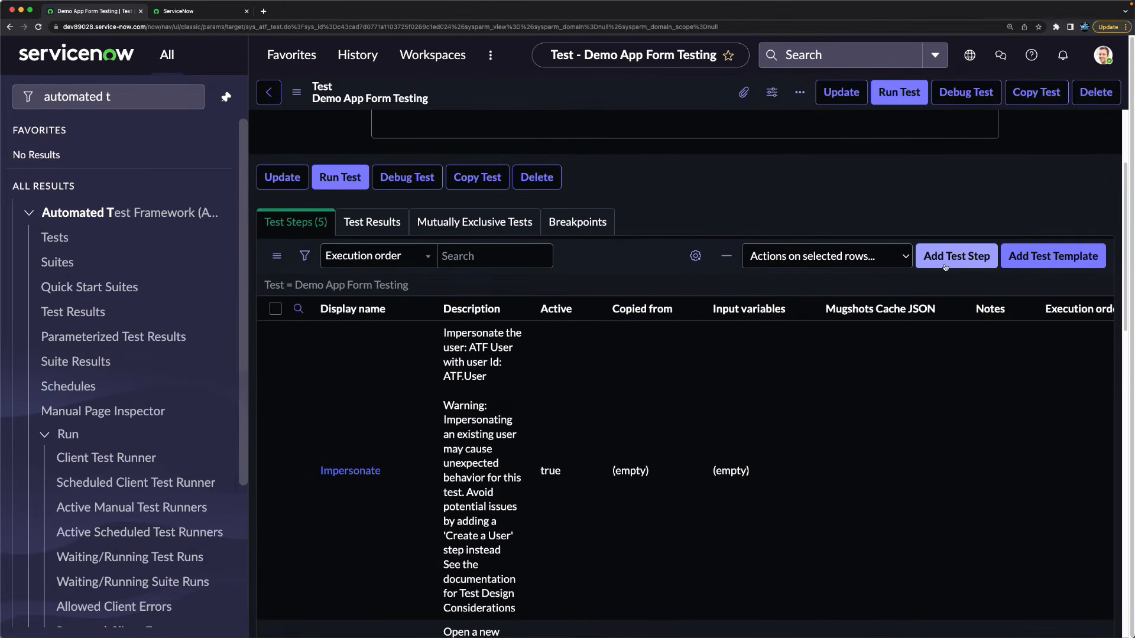
click(945, 260)
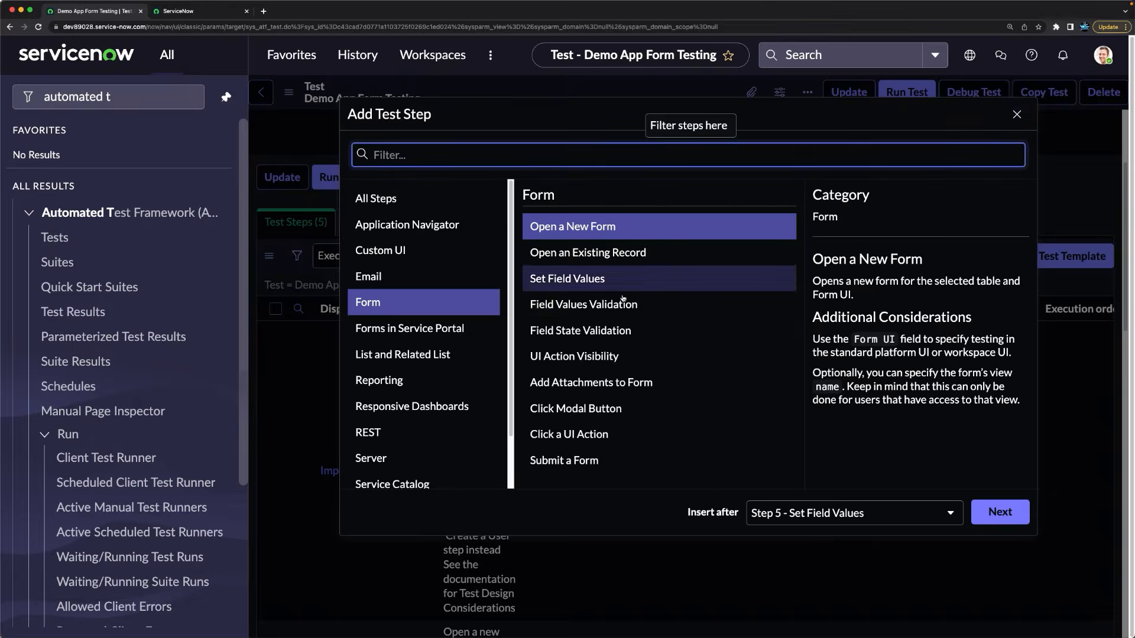
click(591, 279)
click(991, 513)
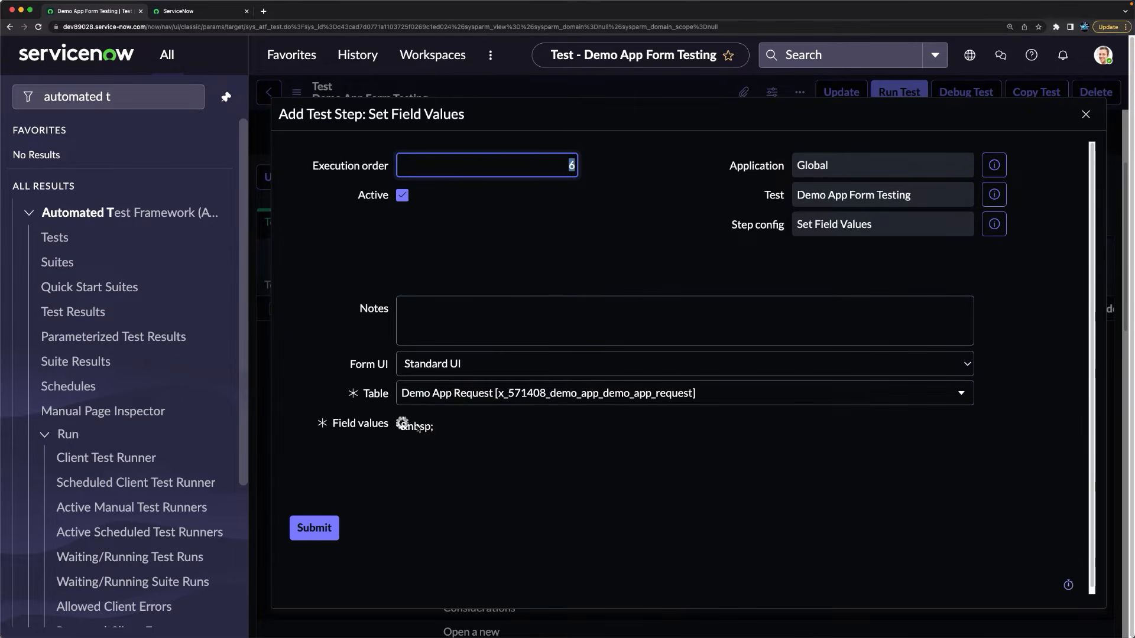
Step: Set the Priority field value to 1 - Critical and submit the Set Field Values step
click(417, 426)
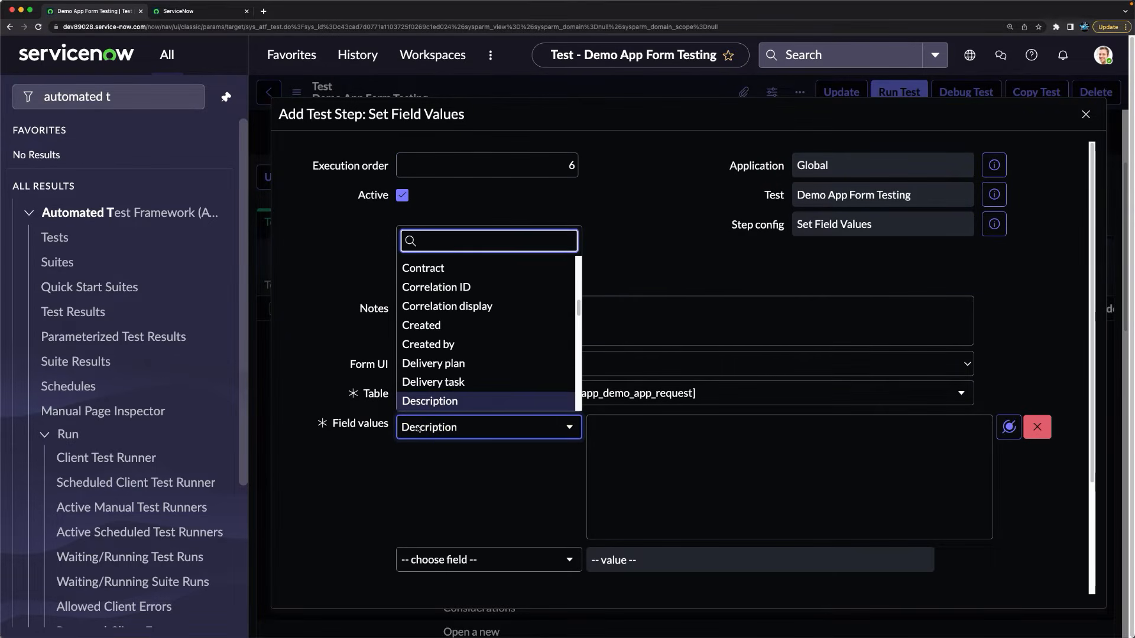
text(pr)
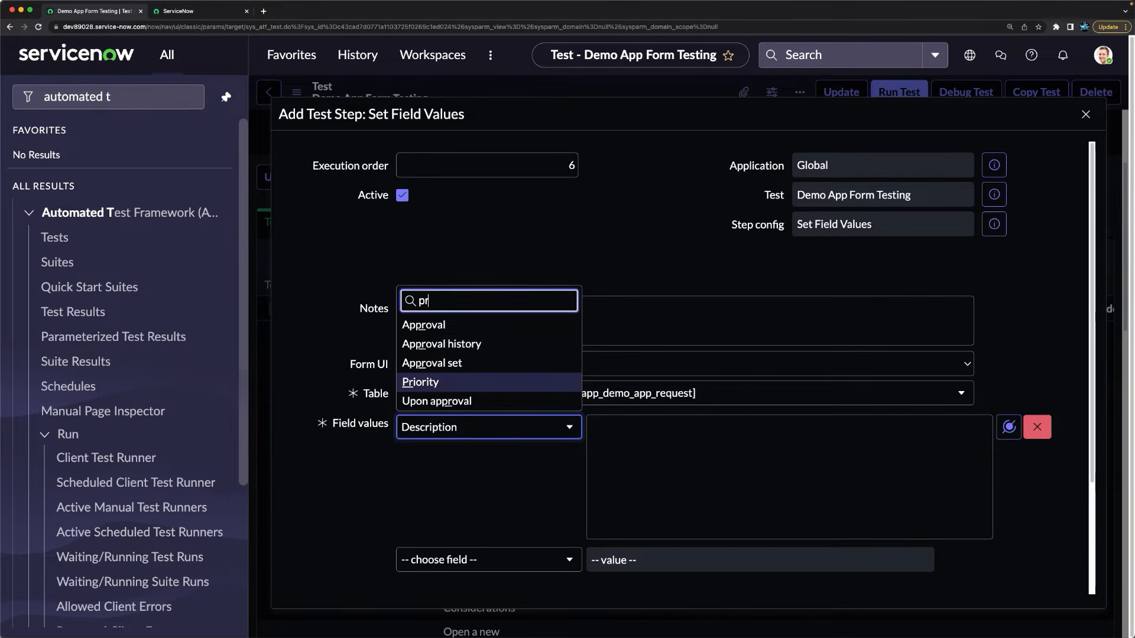
key(Return)
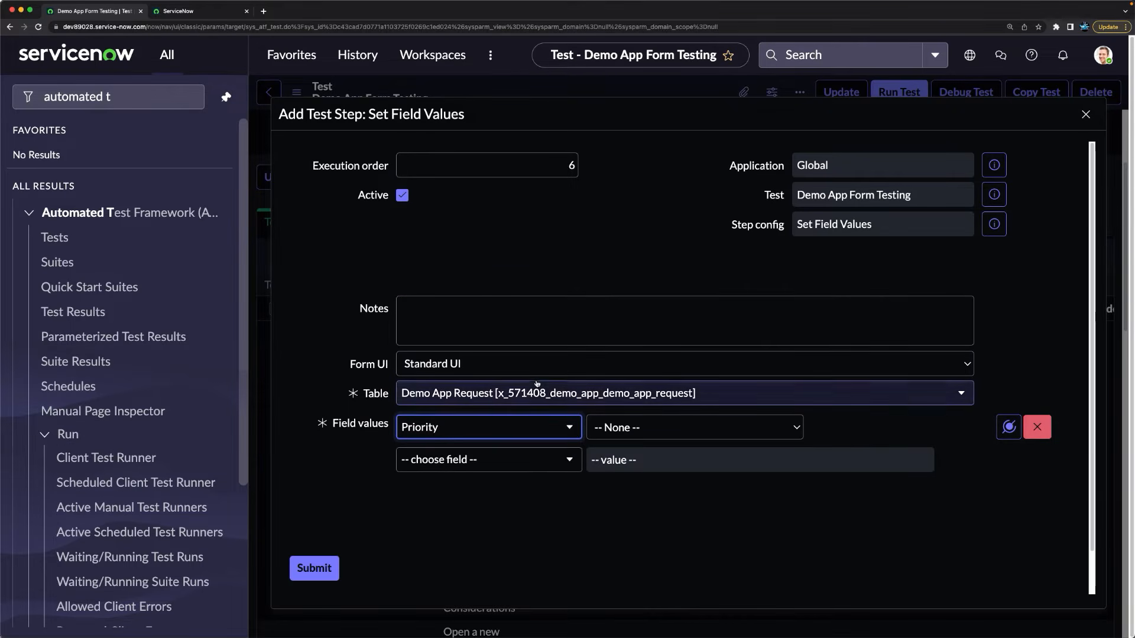
click(635, 428)
click(630, 446)
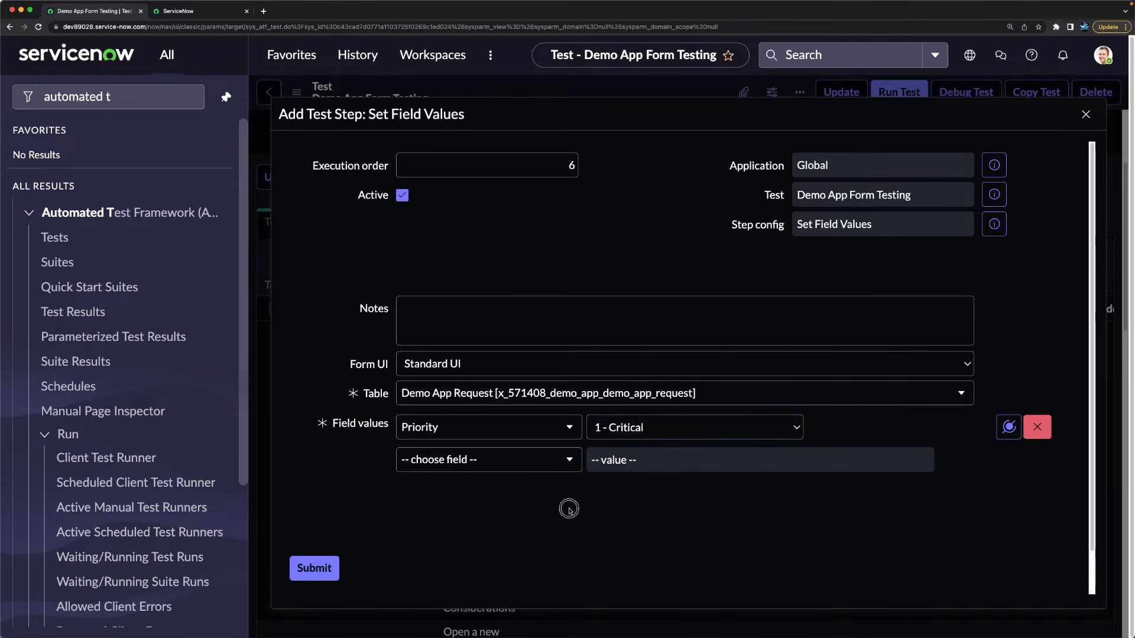
click(317, 574)
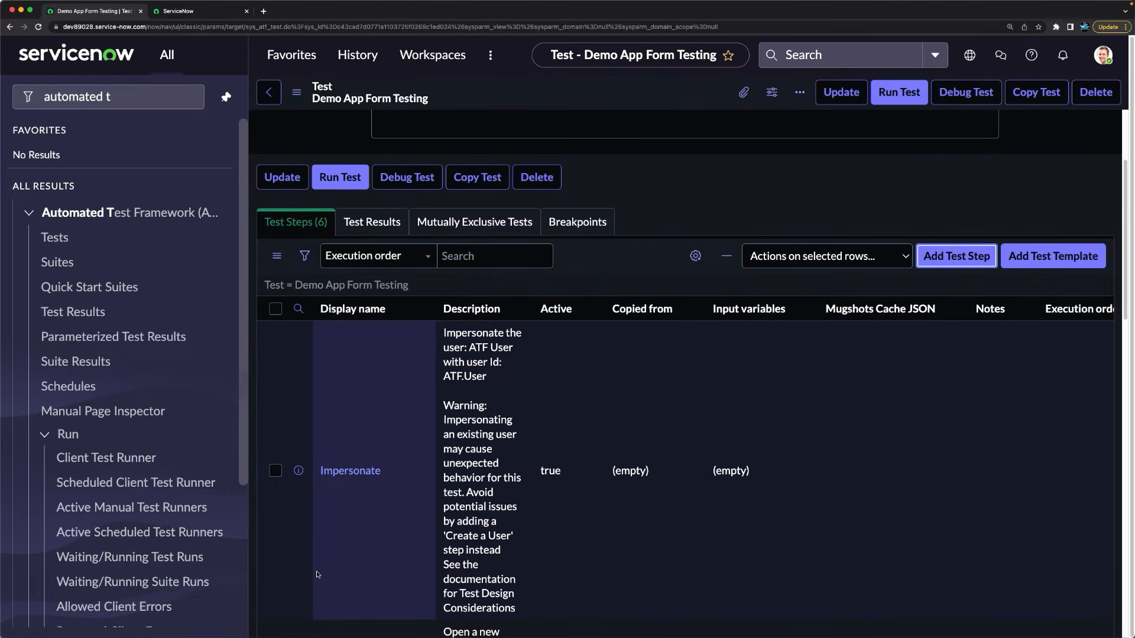
Step: Start adding a test step after Step 6 and compare the Assert Text on Page and Click Component types under Custom UI
scroll(613, 521, down, 15)
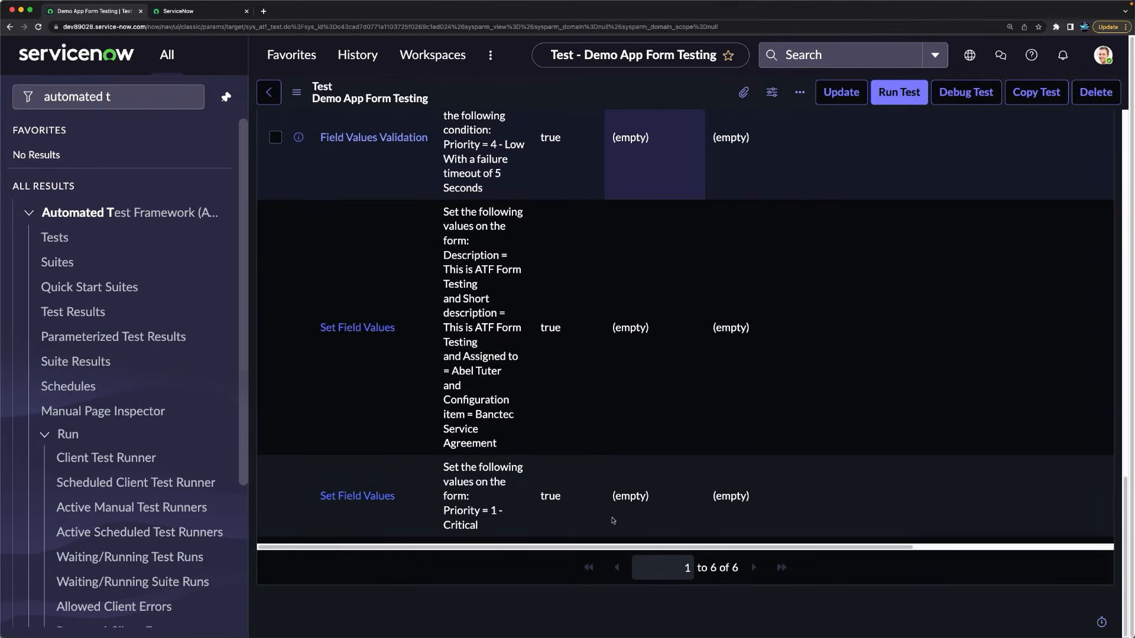
scroll(737, 395, up, 15)
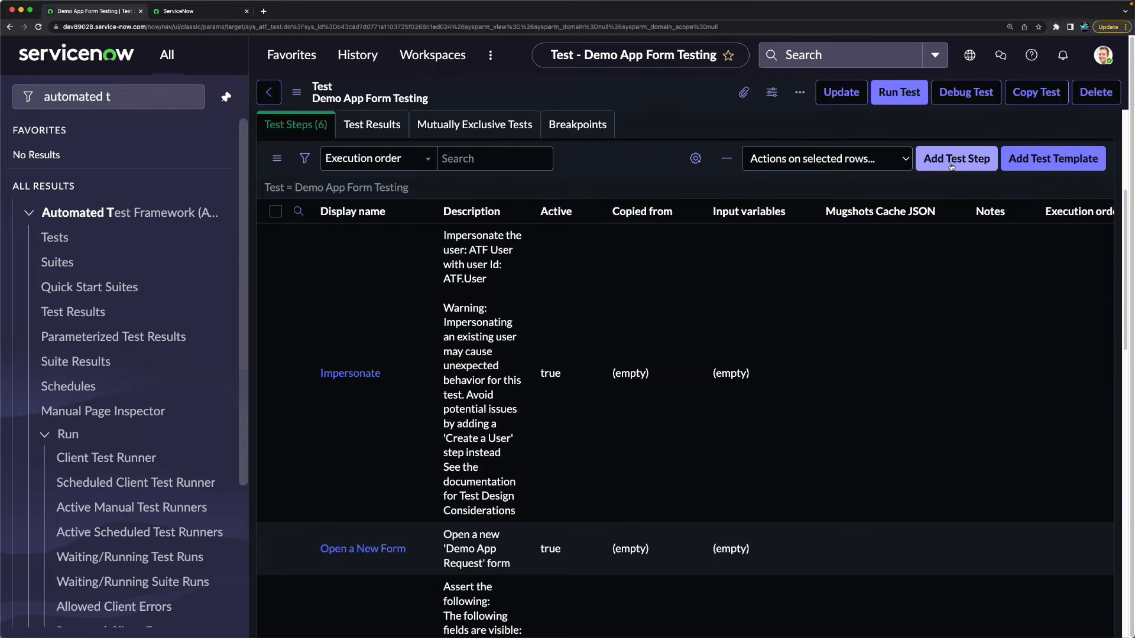
click(951, 166)
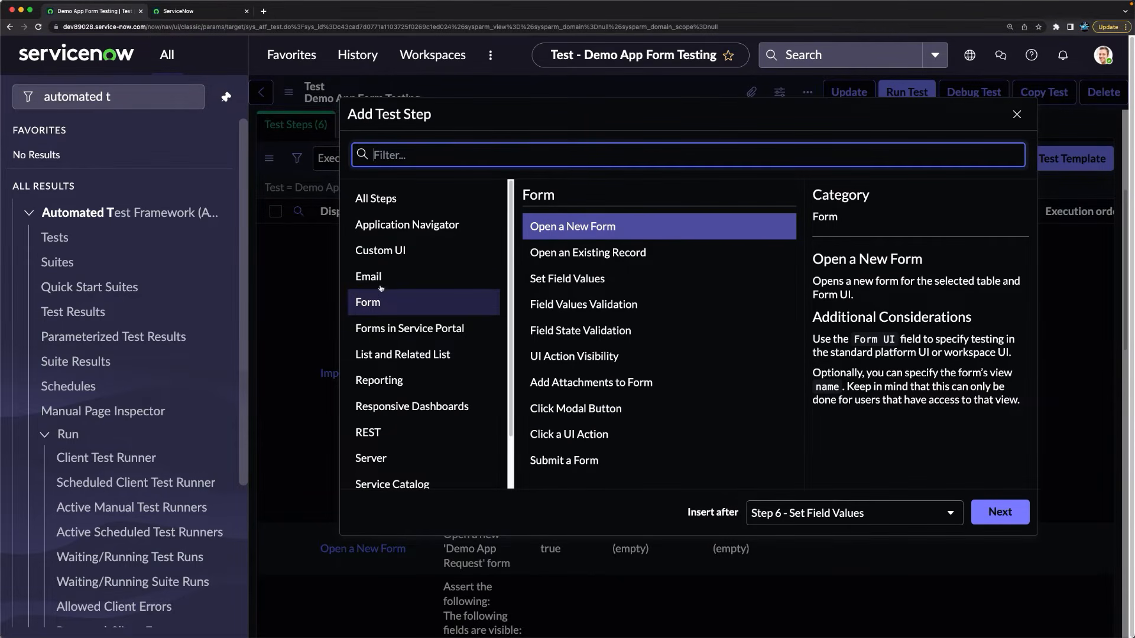
click(398, 251)
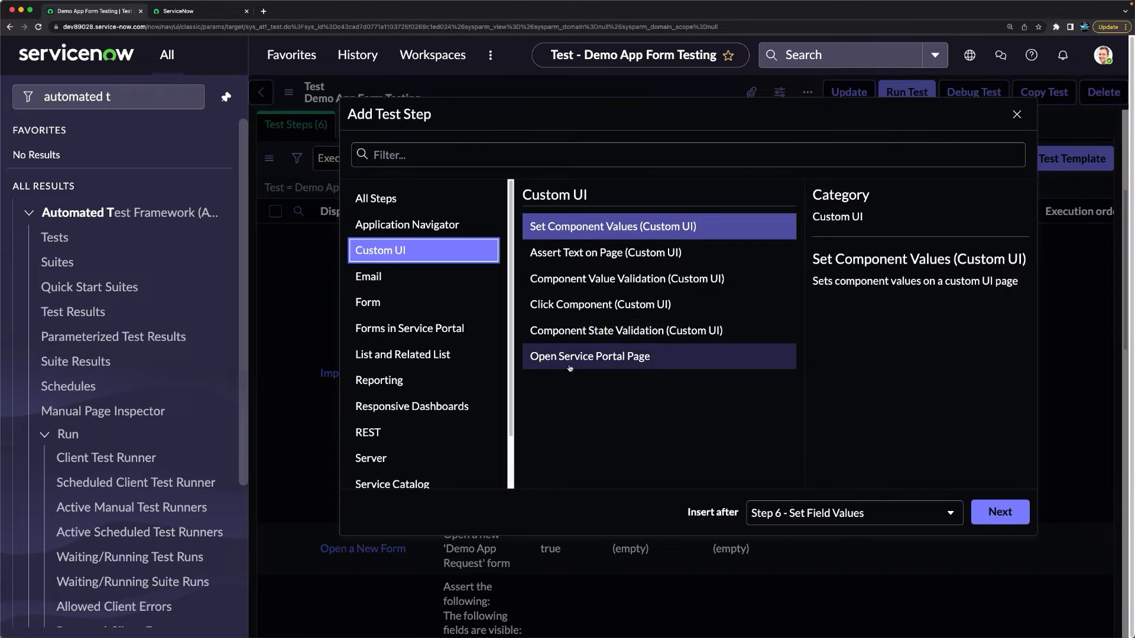
click(567, 254)
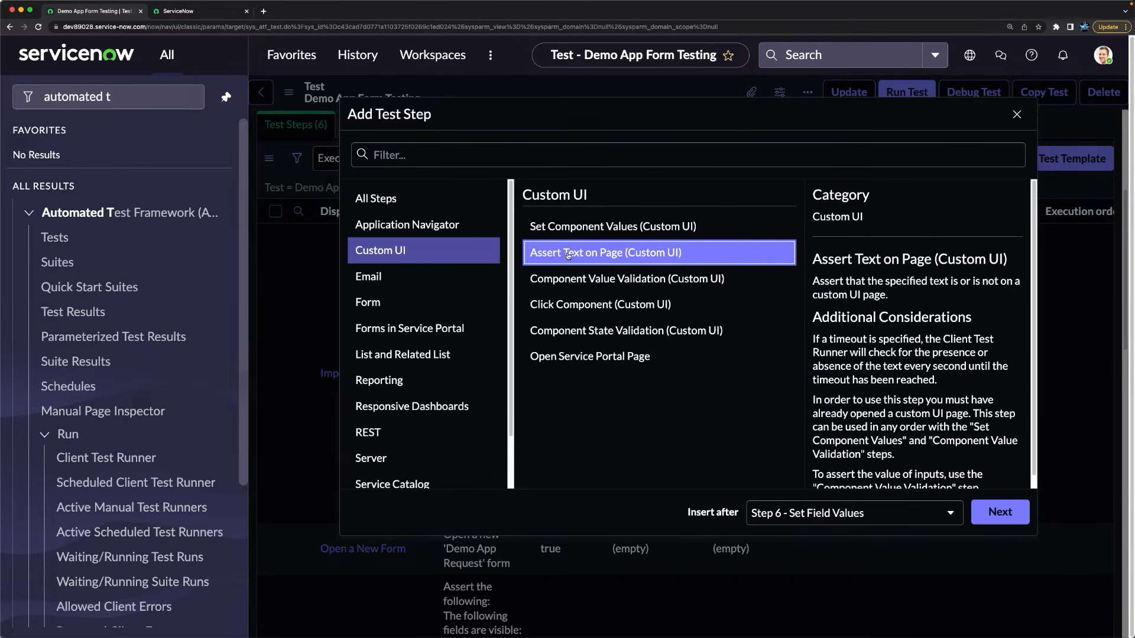
click(565, 305)
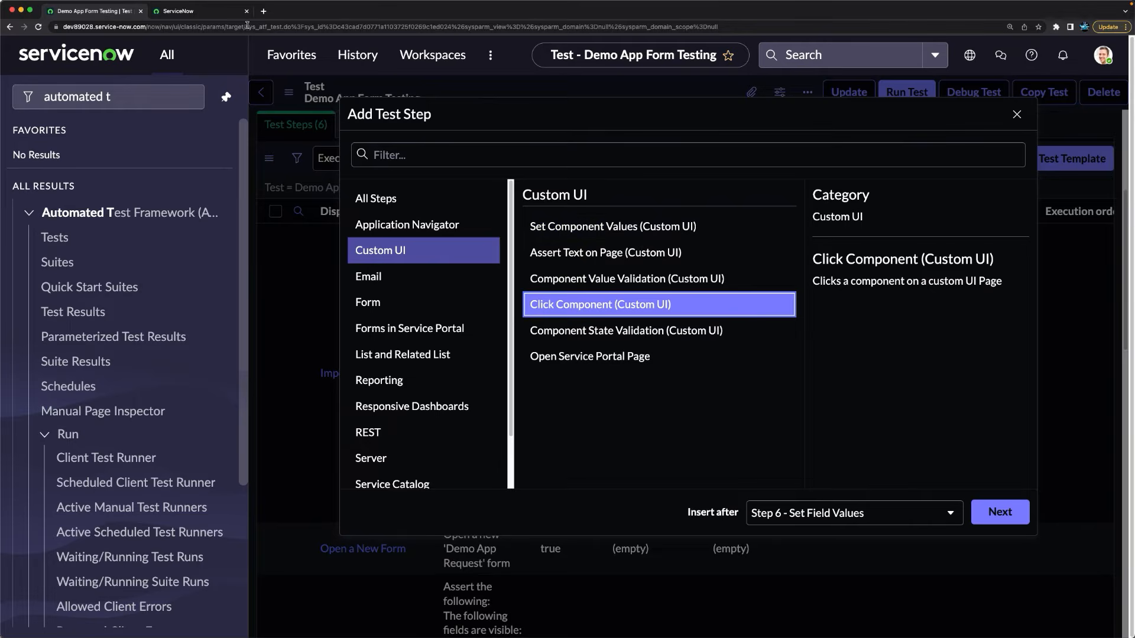
Step: Duplicate the test's browser tab and open a new Demo App Request record form in the copy
click(146, 27)
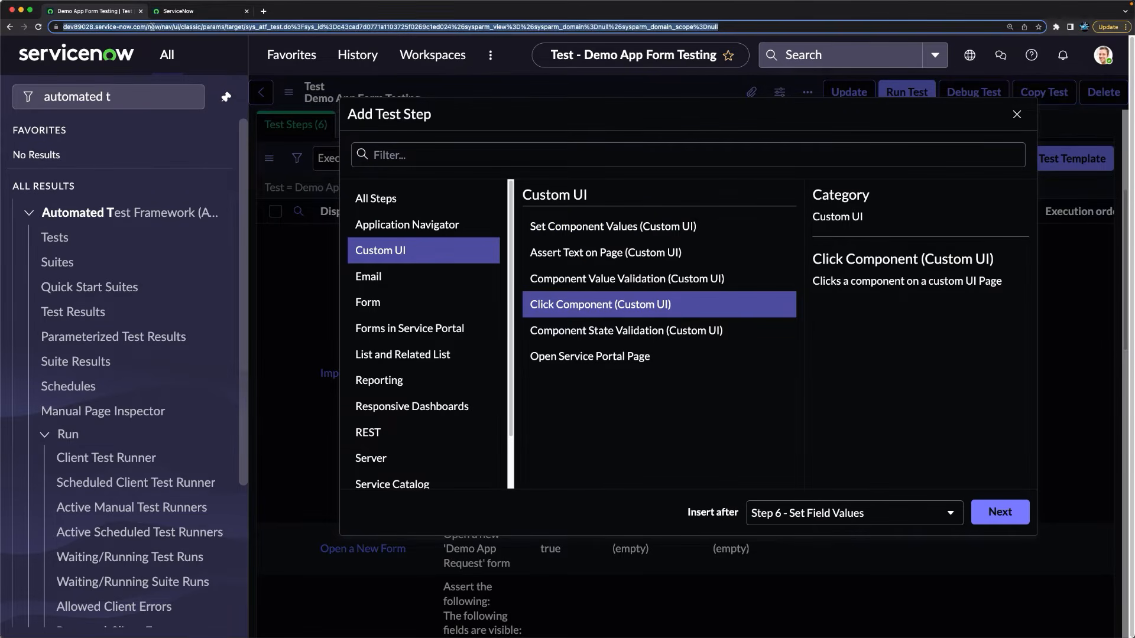
drag(168, 27, 6, 23)
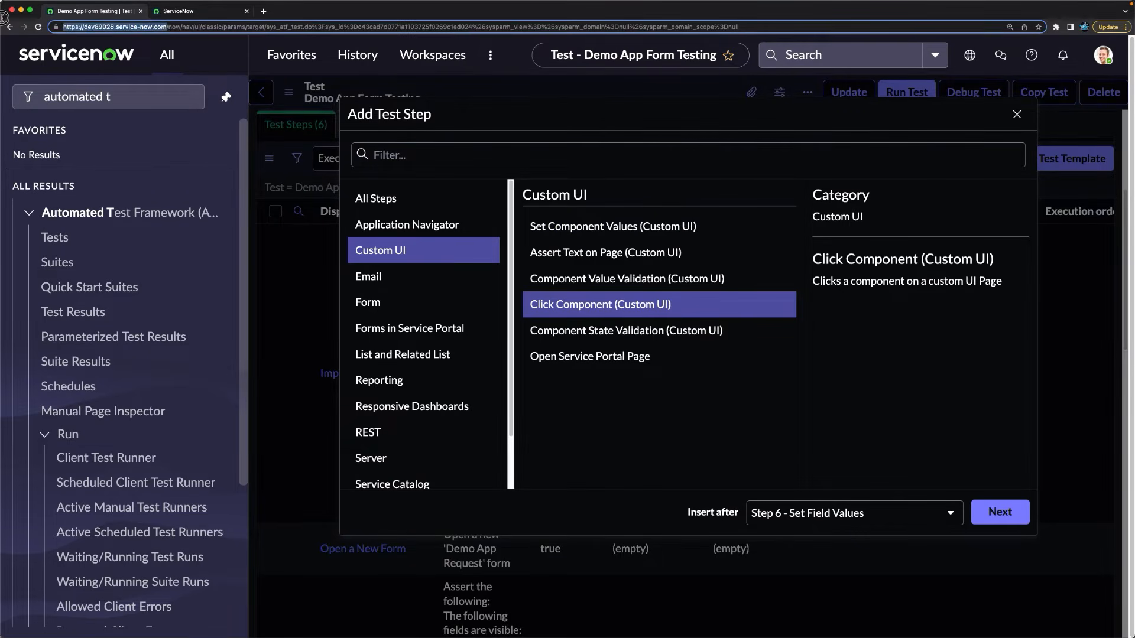
right_click(109, 11)
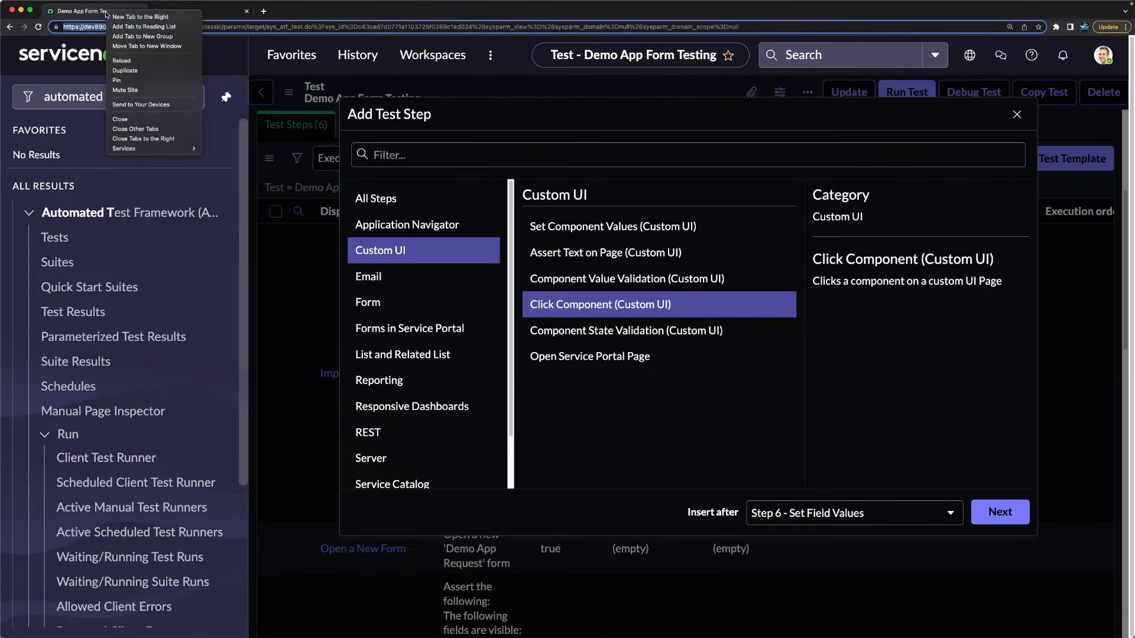
click(153, 71)
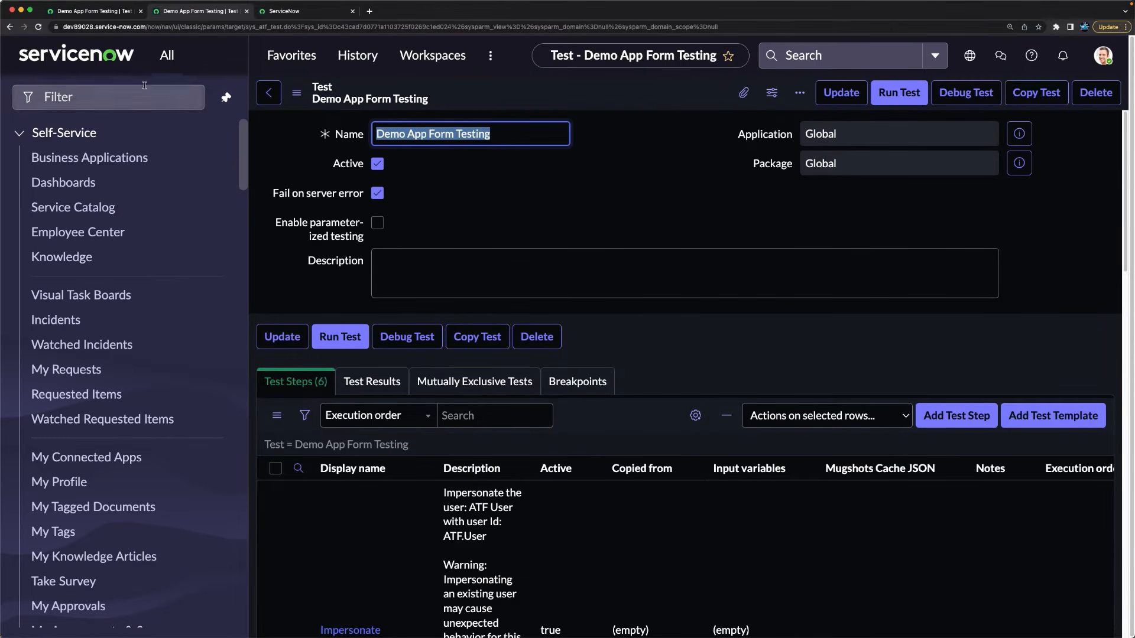
click(107, 97)
text(demo)
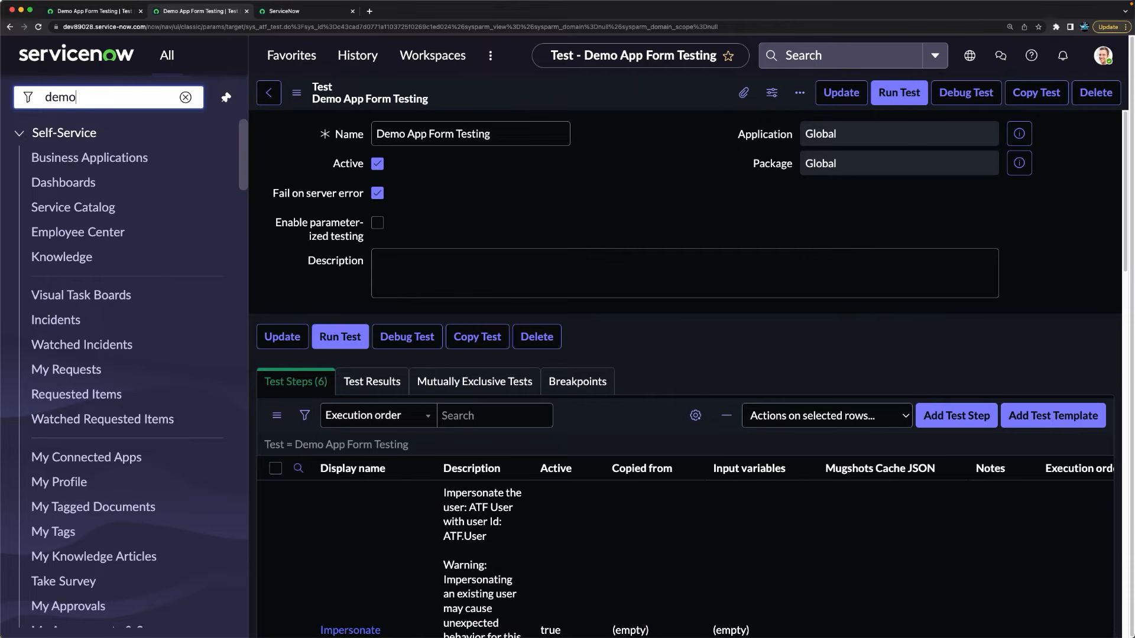
click(88, 261)
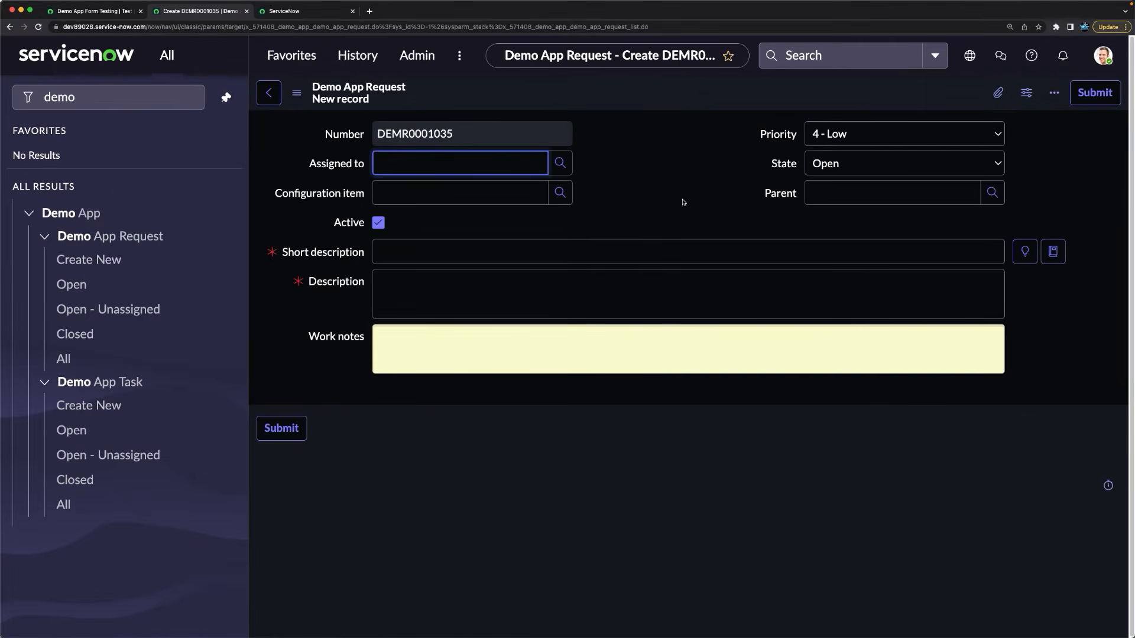
Step: Set the new request's Priority to 1 - Critical and copy the popup text "You've set priority of this ticket to P1."
click(837, 137)
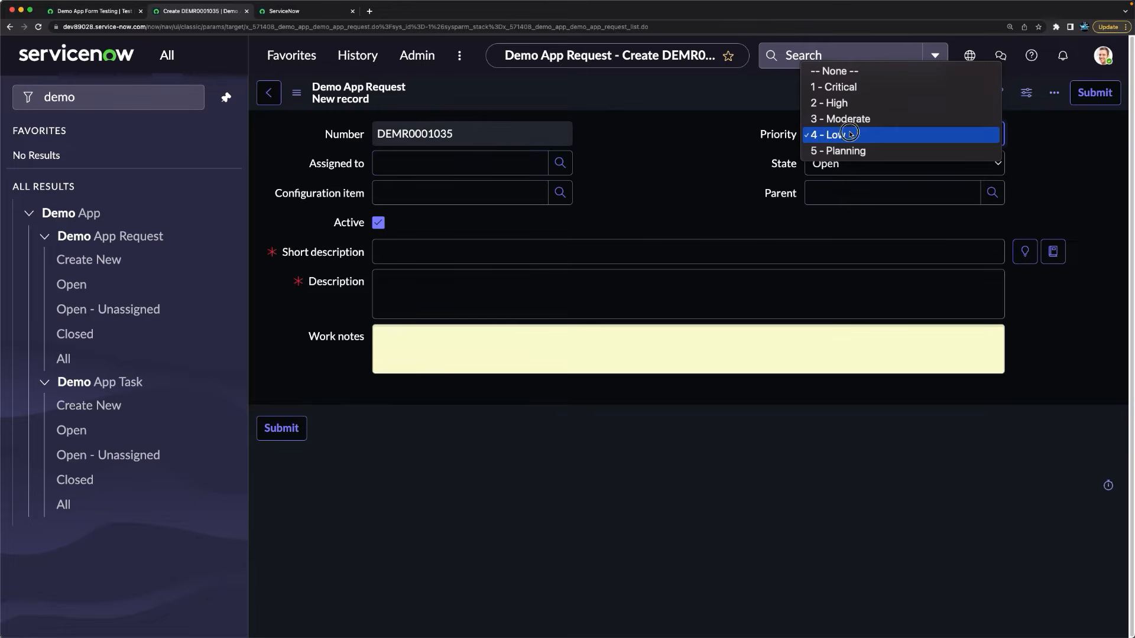
click(833, 86)
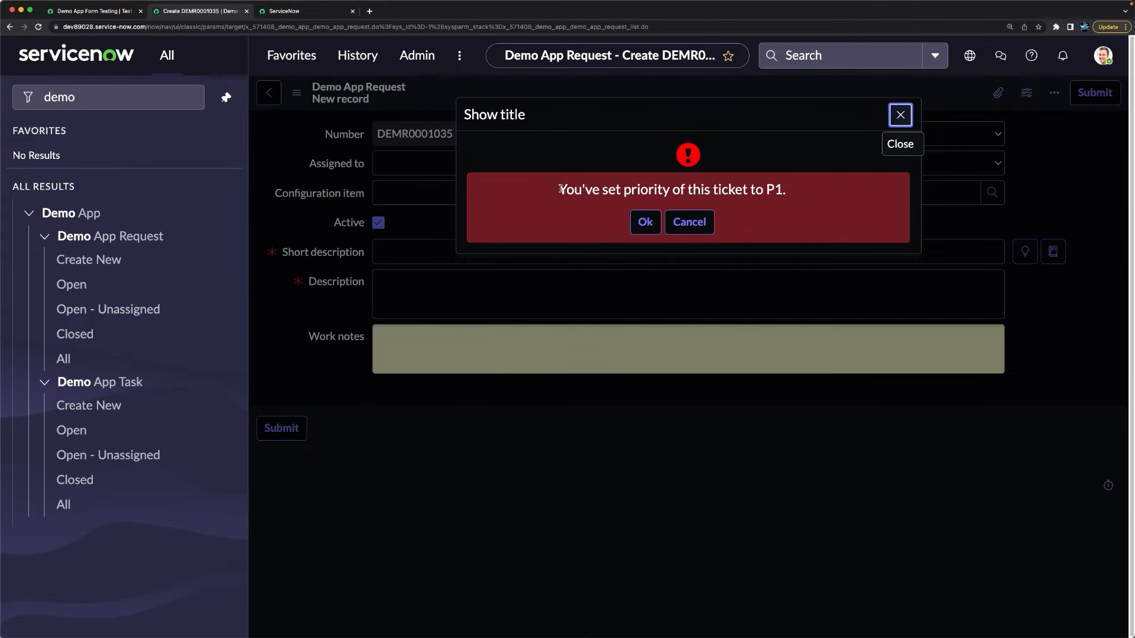
drag(557, 190, 799, 199)
key(super+c)
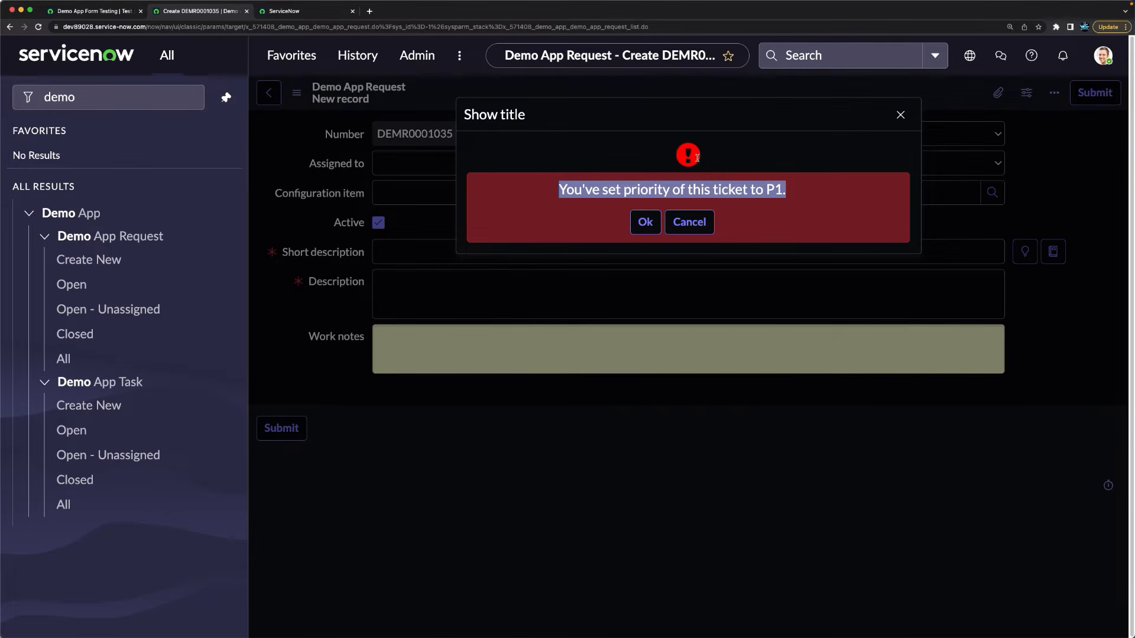
Step: Return to the Demo App Form Testing test and start an Assert Text on Page (Custom UI) step after Step 6
click(107, 11)
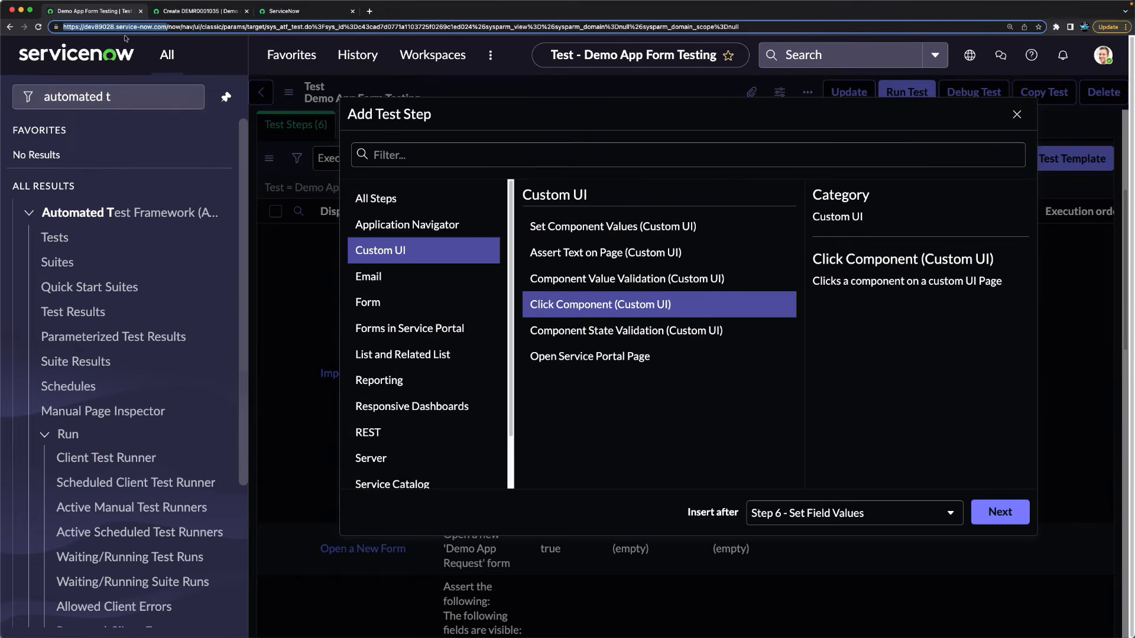
click(566, 253)
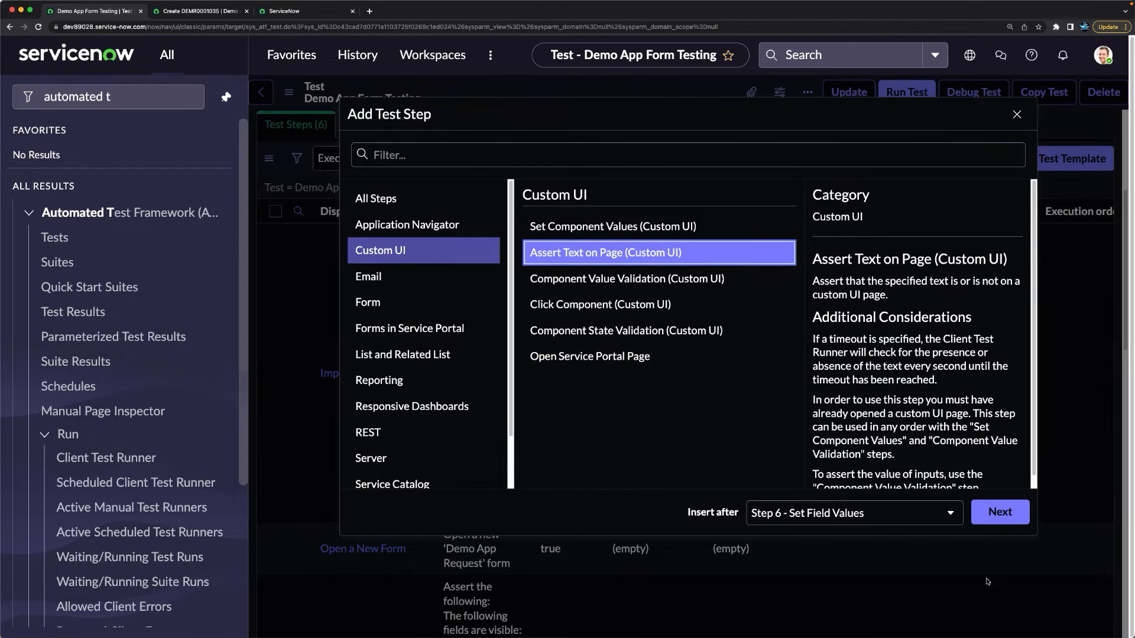
click(997, 514)
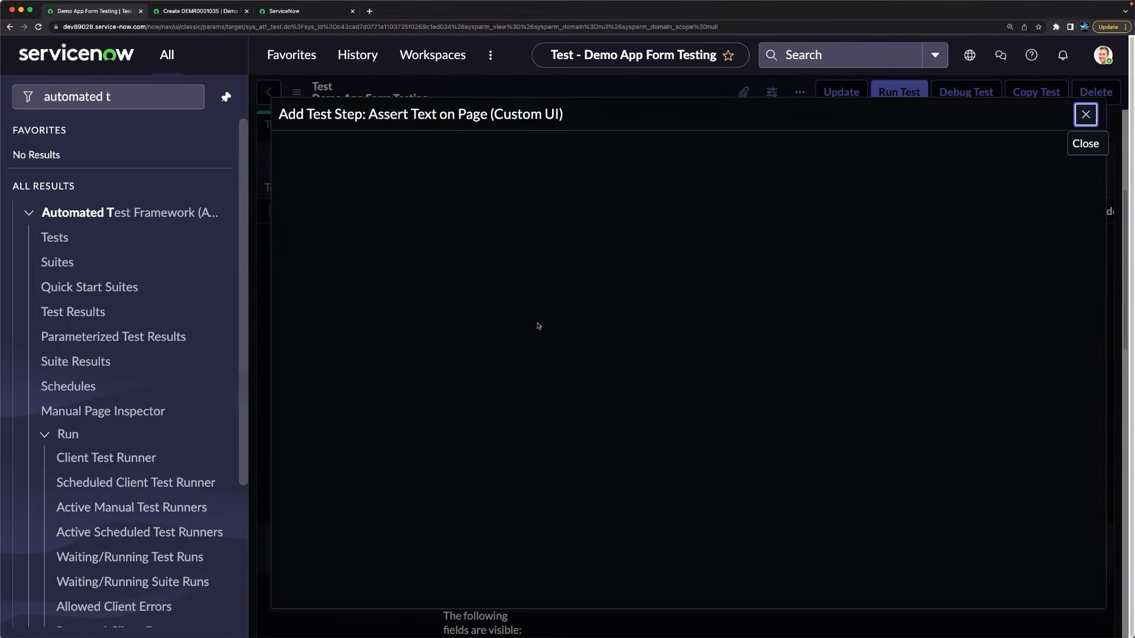
Step: Paste "You've set priority of this ticket to P1." as the asserted text, keep assert type Text is on page, and submit the step
click(430, 371)
key(super+v)
click(352, 399)
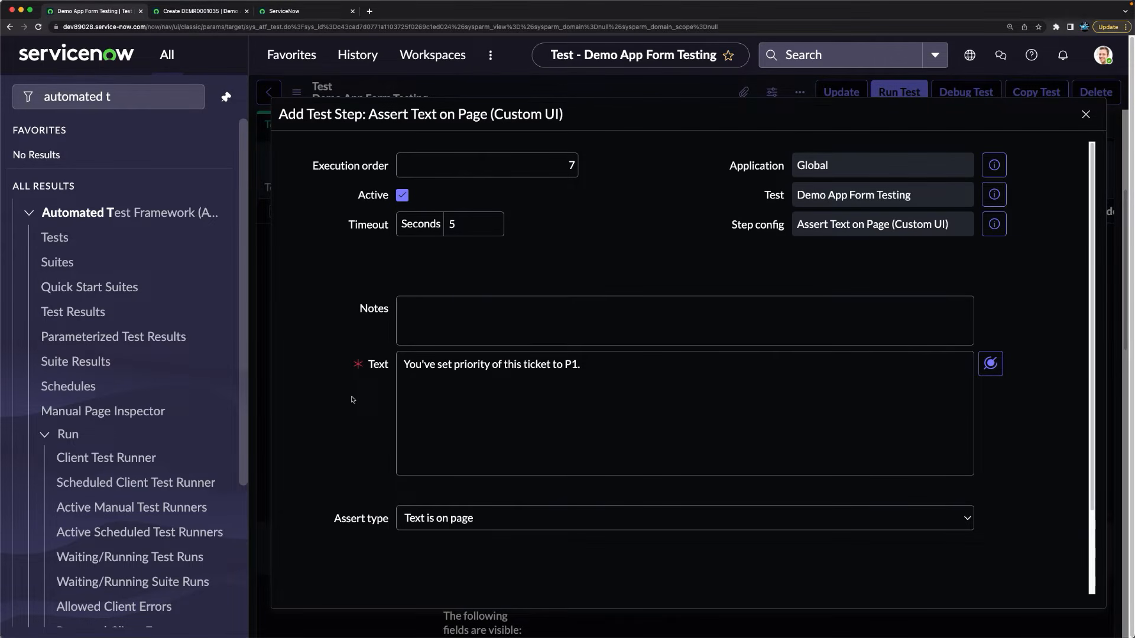
scroll(469, 425, down, 2)
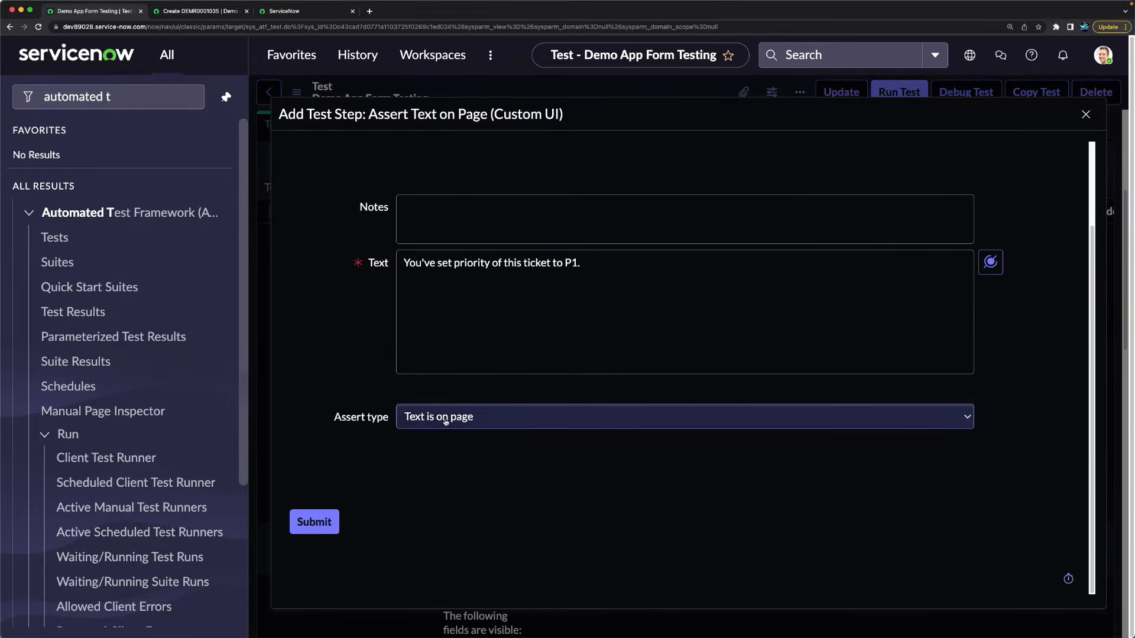
click(464, 423)
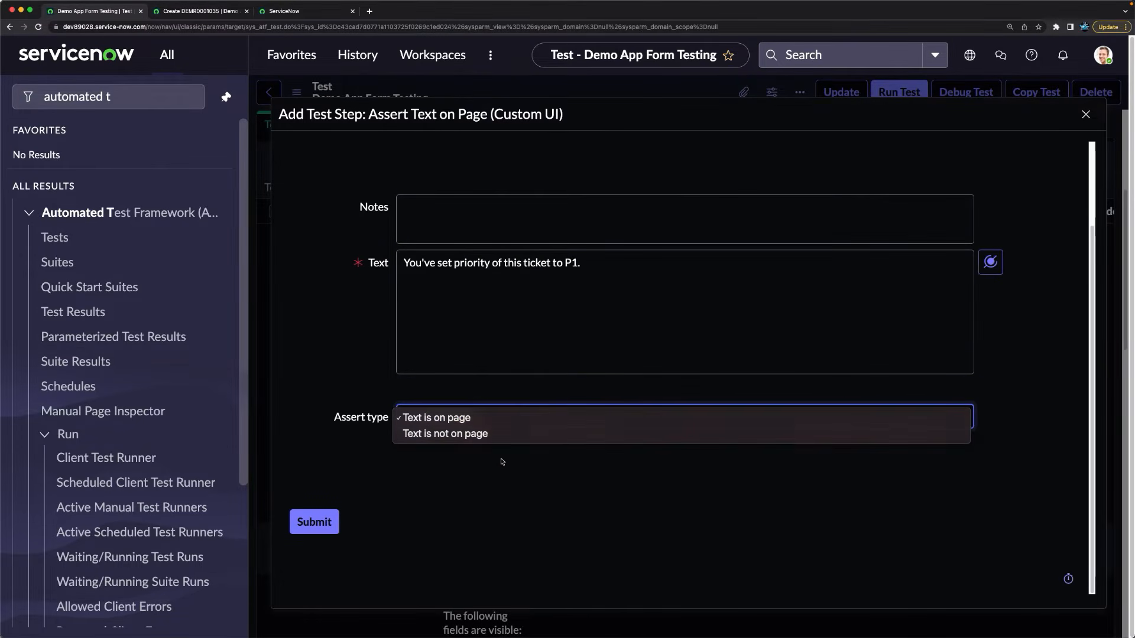
click(333, 430)
scroll(497, 432, up, 2)
scroll(504, 425, down, 2)
scroll(692, 418, up, 2)
scroll(695, 417, down, 2)
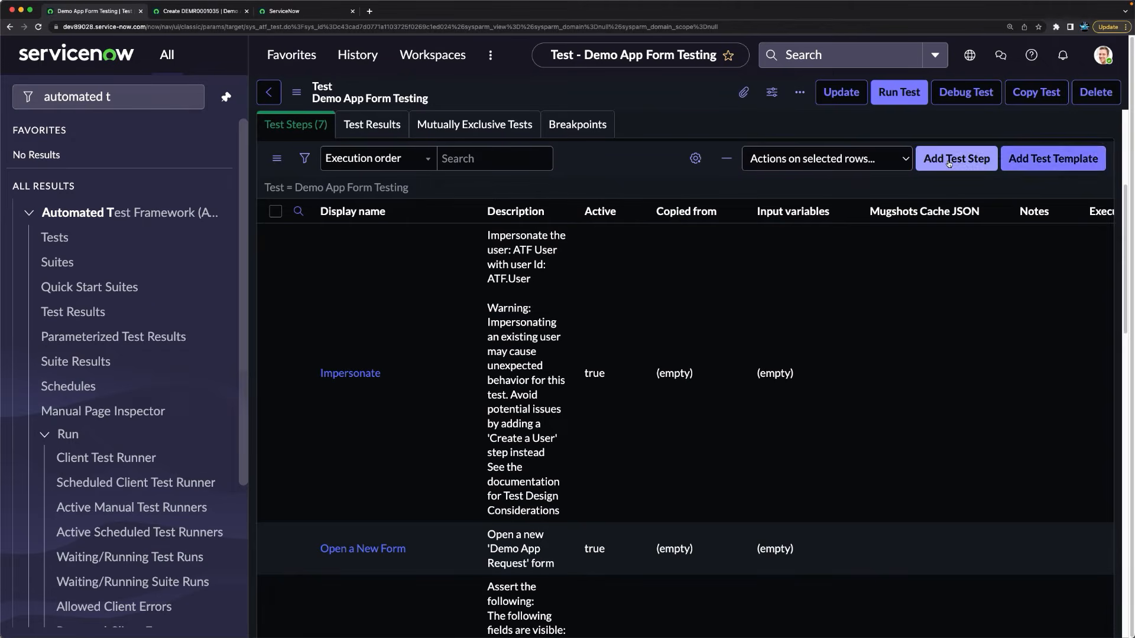
Step: Start a Click Component (Custom UI) step after Step 7 and begin retrieving the page components
click(948, 163)
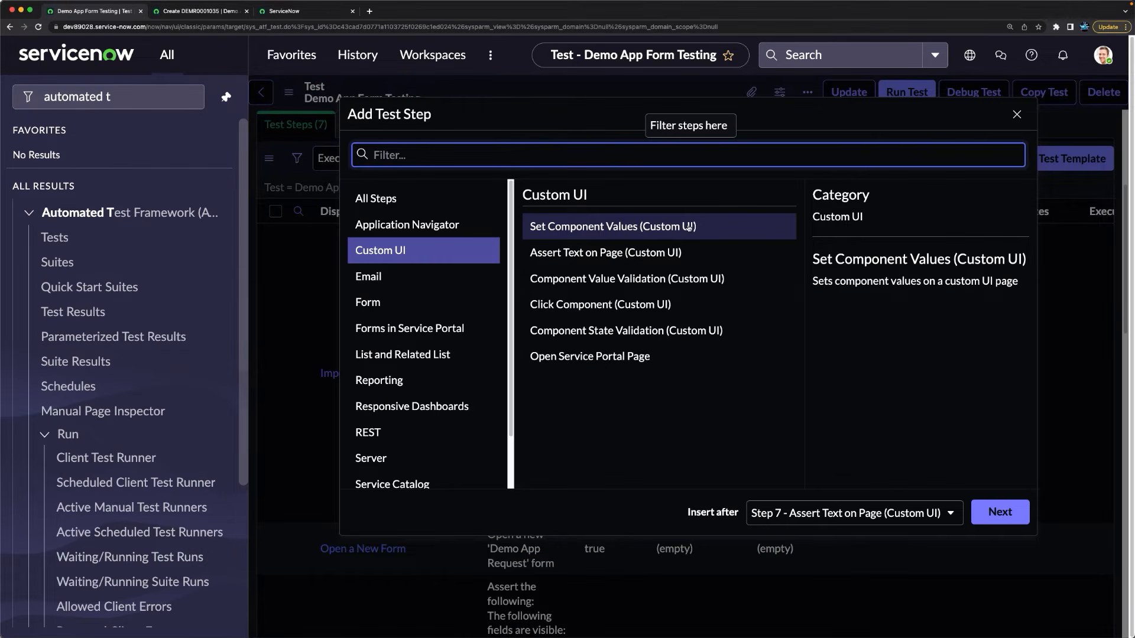
click(579, 278)
click(566, 303)
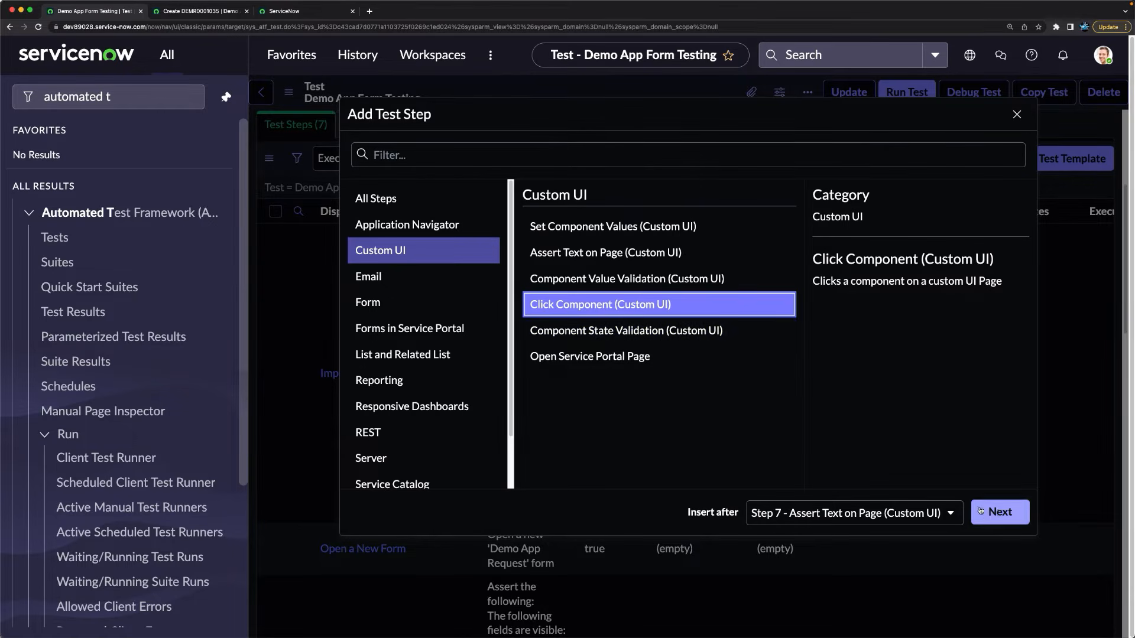
click(998, 511)
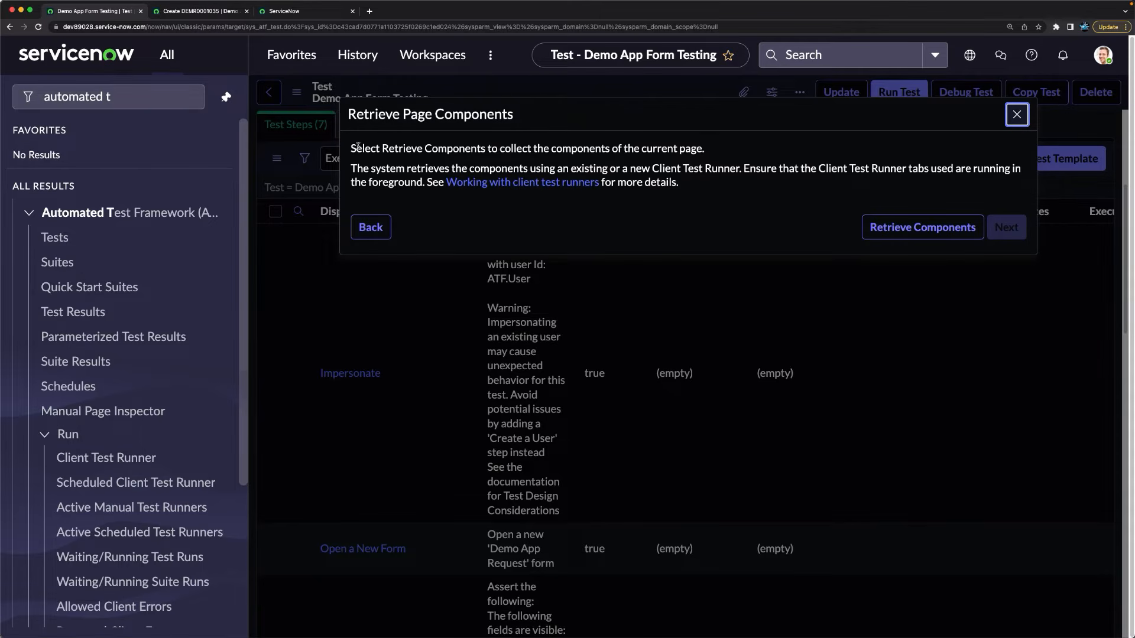
click(918, 227)
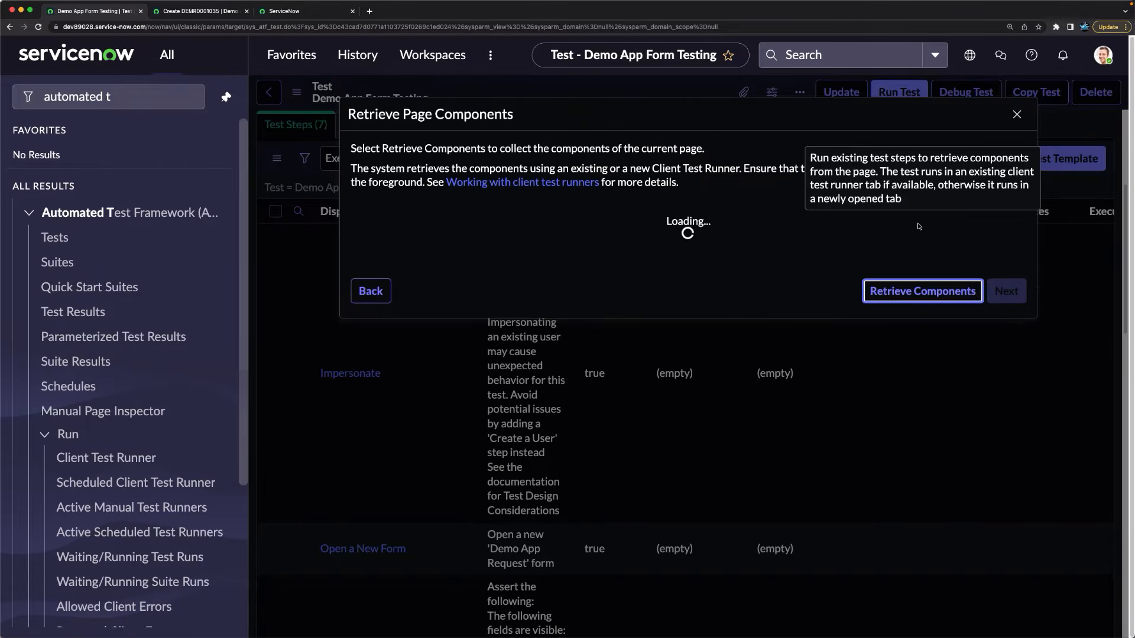
Step: Check the Client Test Runner's progress, expand the component retrieval results, and continue to the Click Component (Custom UI) step's settings
click(200, 11)
click(284, 12)
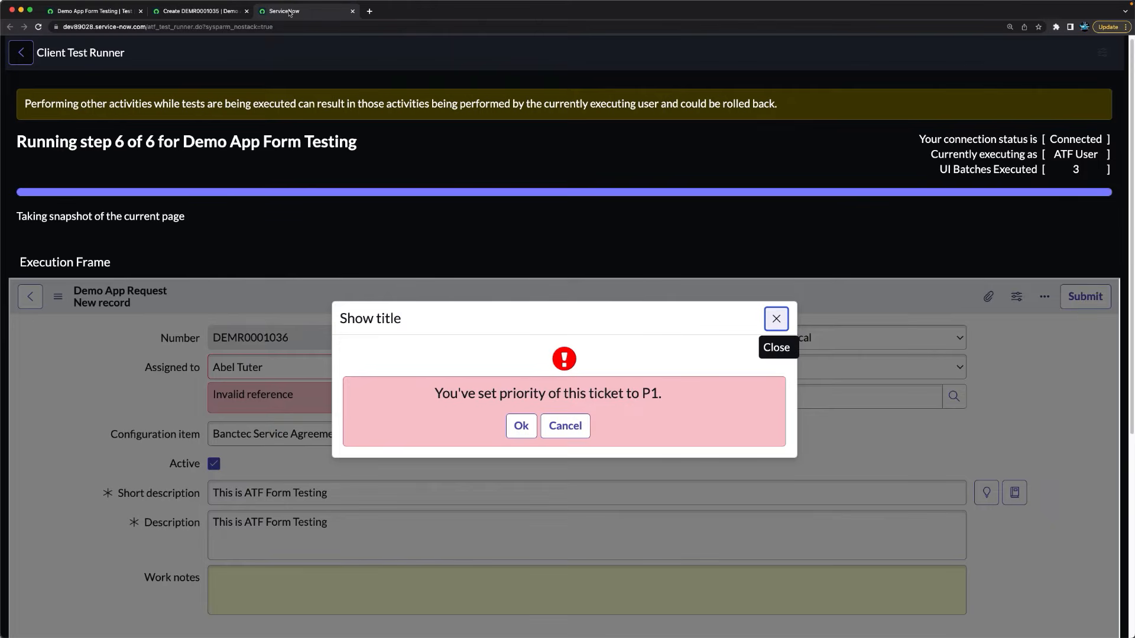
click(108, 14)
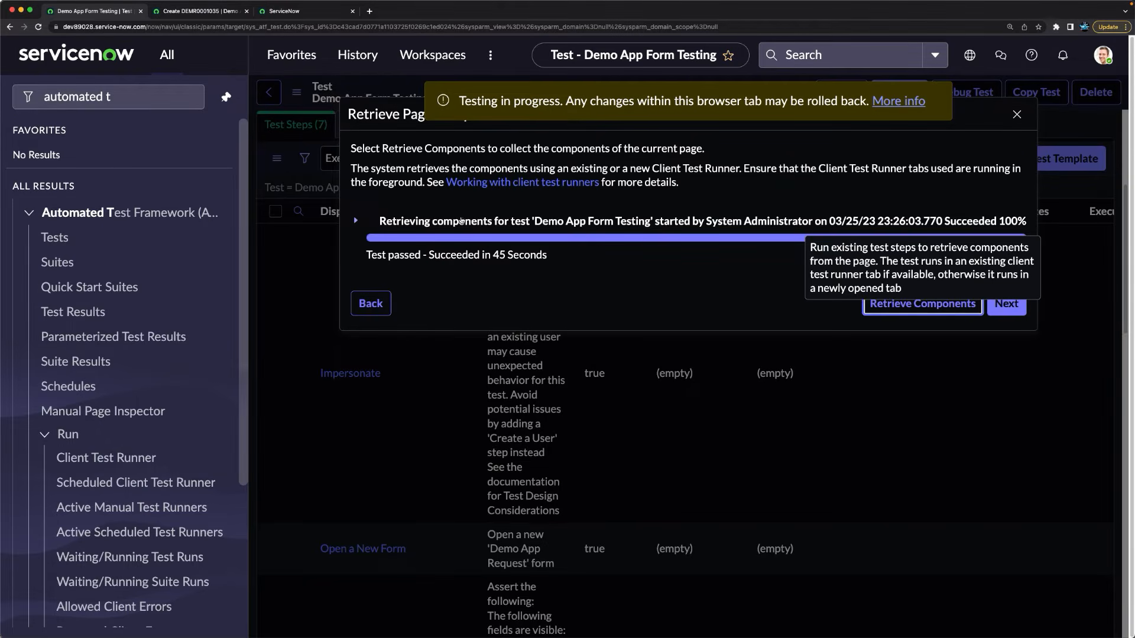
click(355, 221)
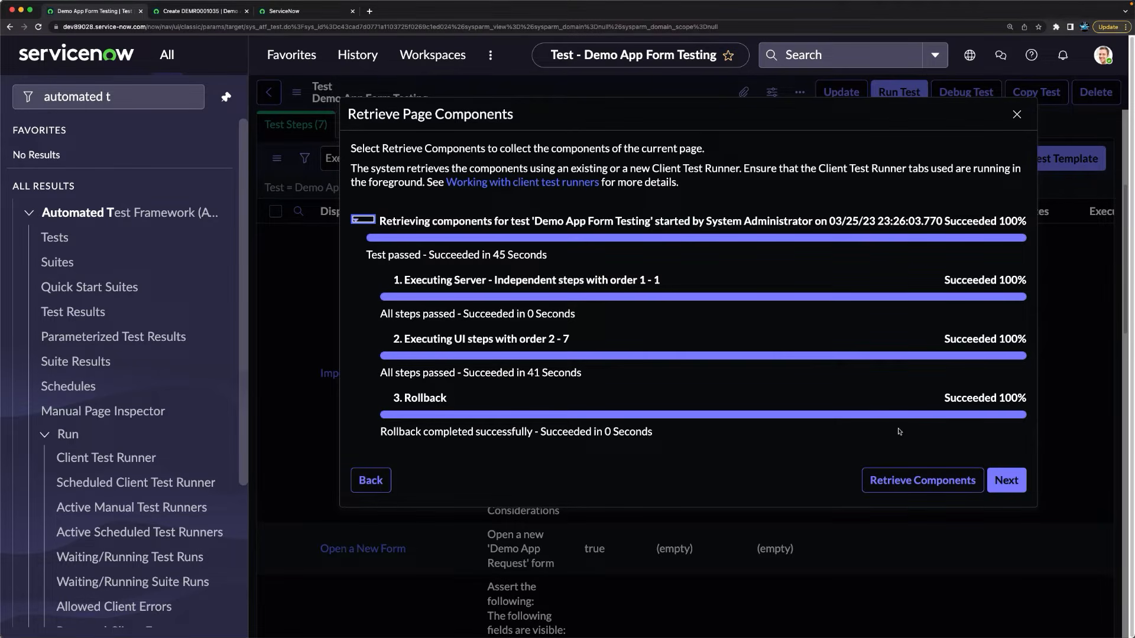
click(1006, 480)
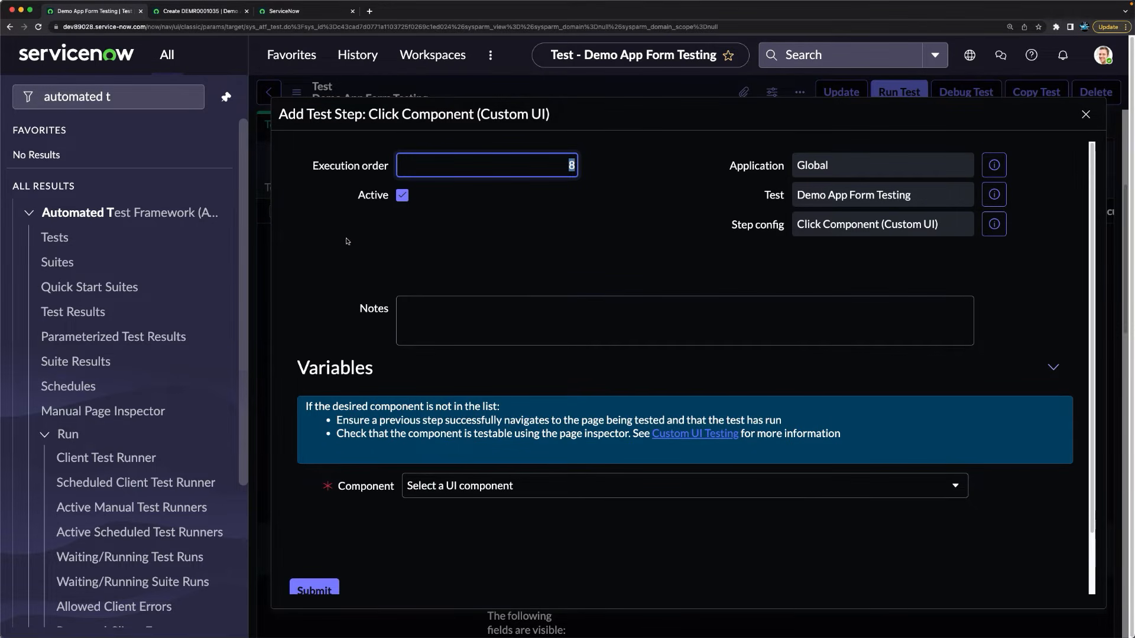
Step: Find "ok" among the UI components, choose Button <button>: Ok for the Click Component step, and submit the step
scroll(414, 295, down, 2)
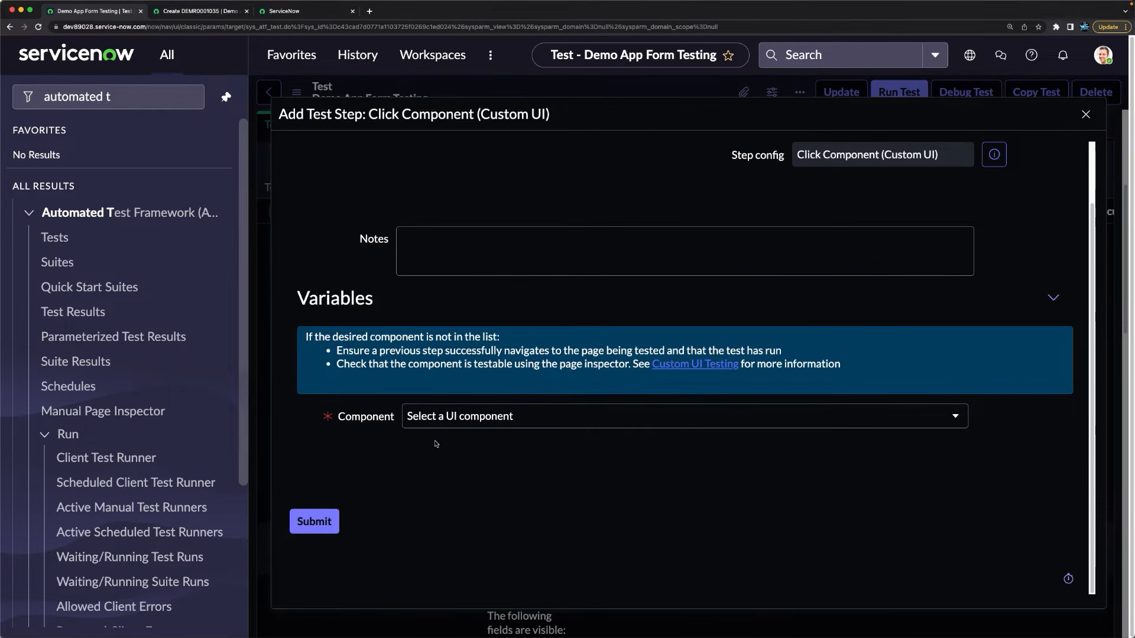
click(491, 418)
scroll(480, 387, down, 1)
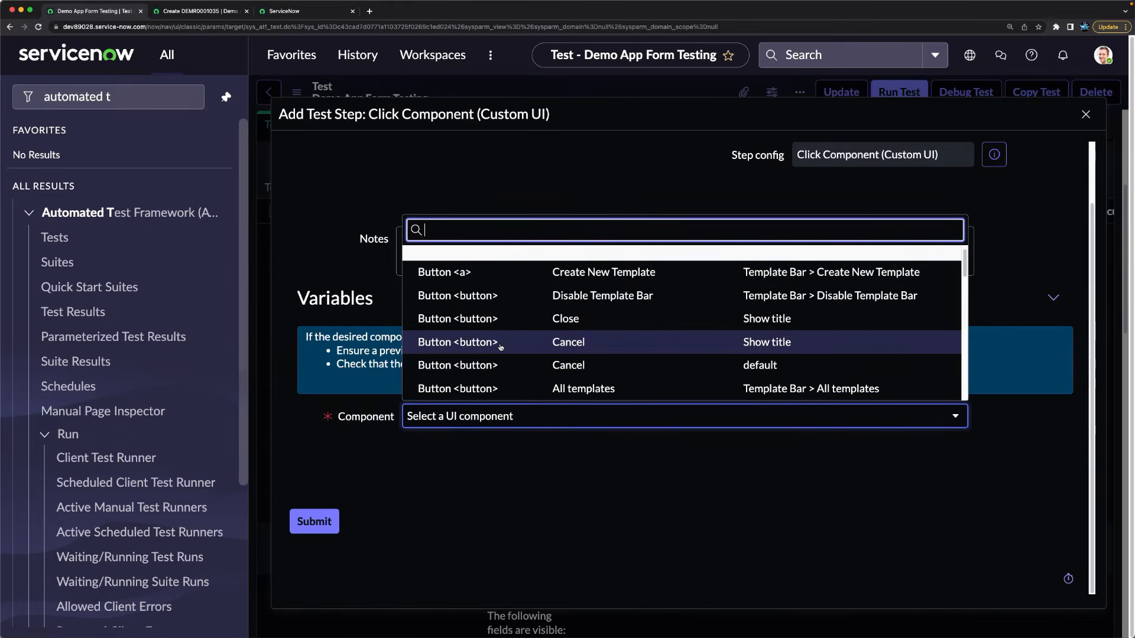
text(ok)
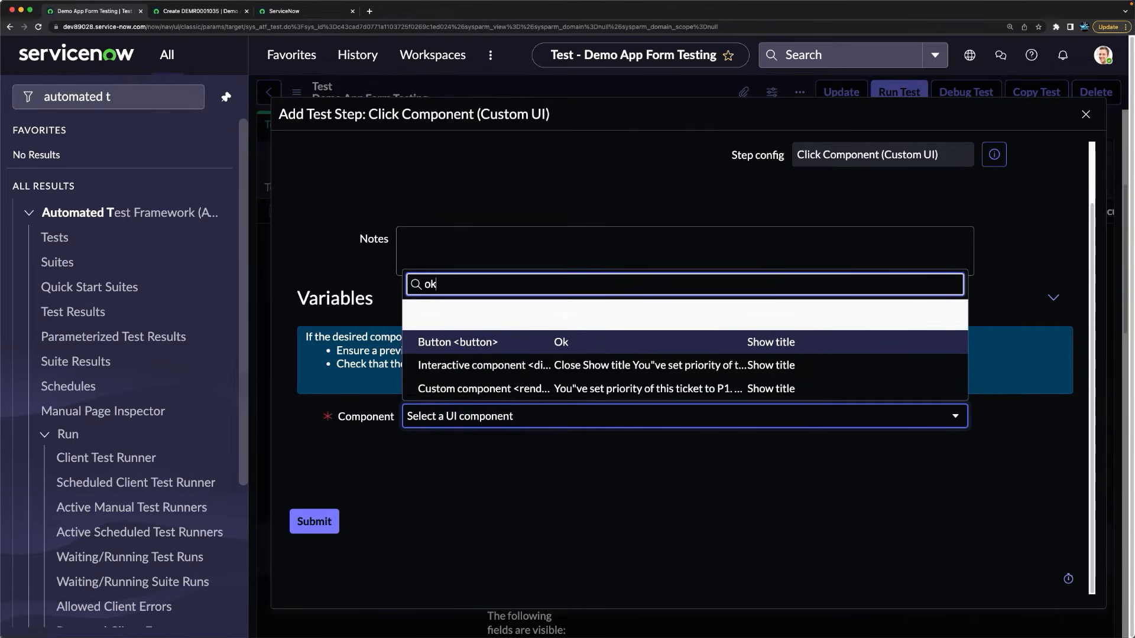
click(567, 343)
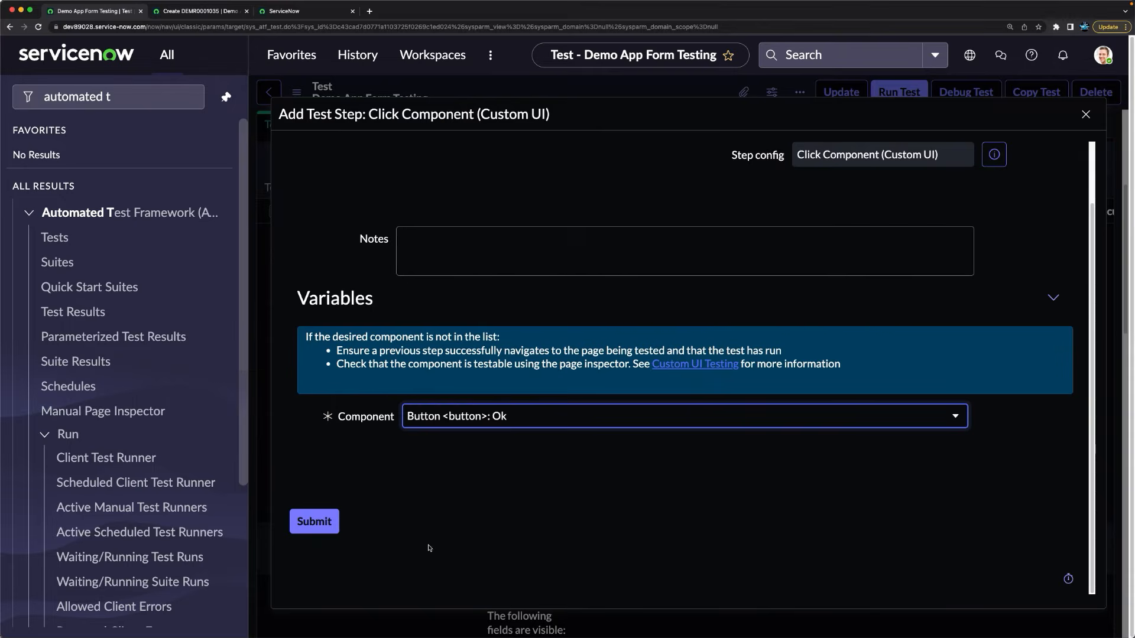
click(314, 522)
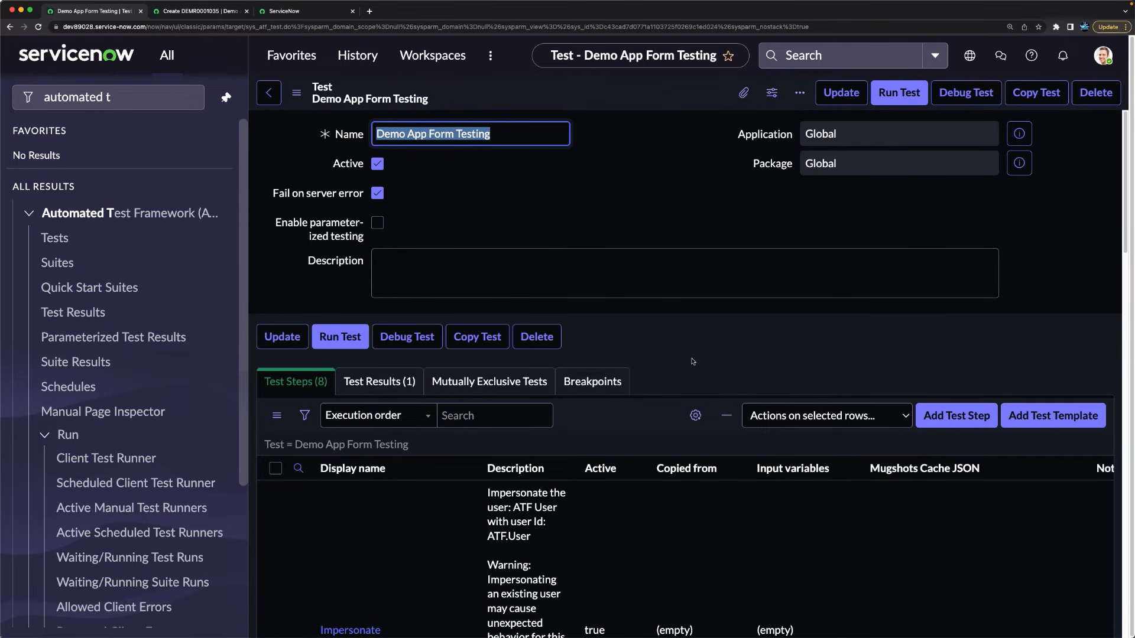
Step: Start a Click a UI Action form step after Step 8 - Click Component (Custom UI)
click(722, 207)
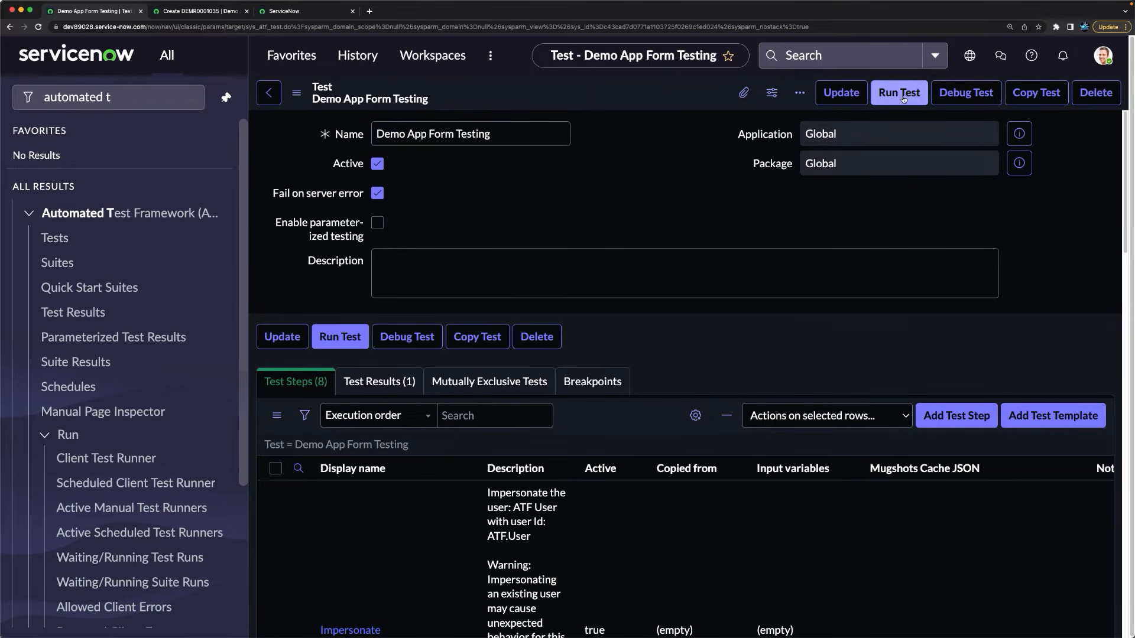
click(934, 417)
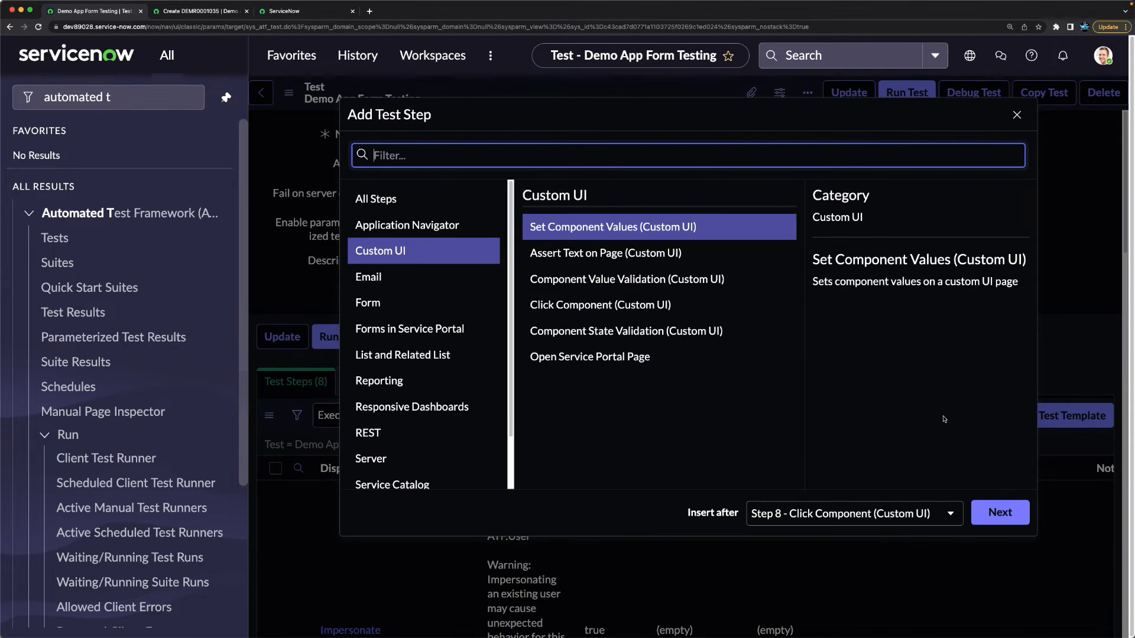
click(380, 308)
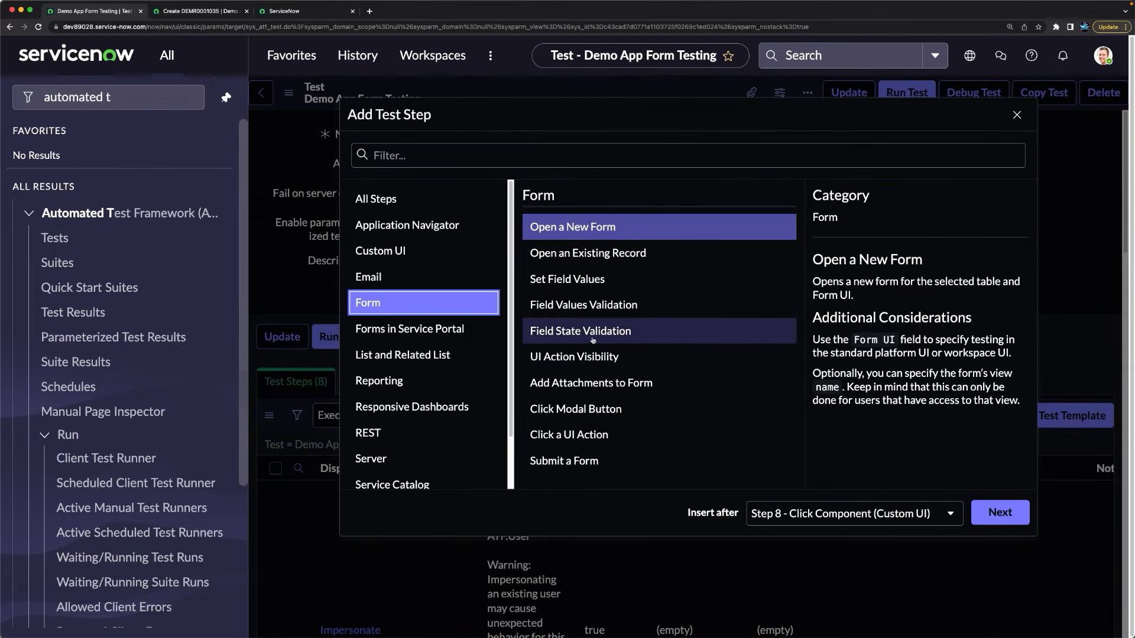
click(546, 436)
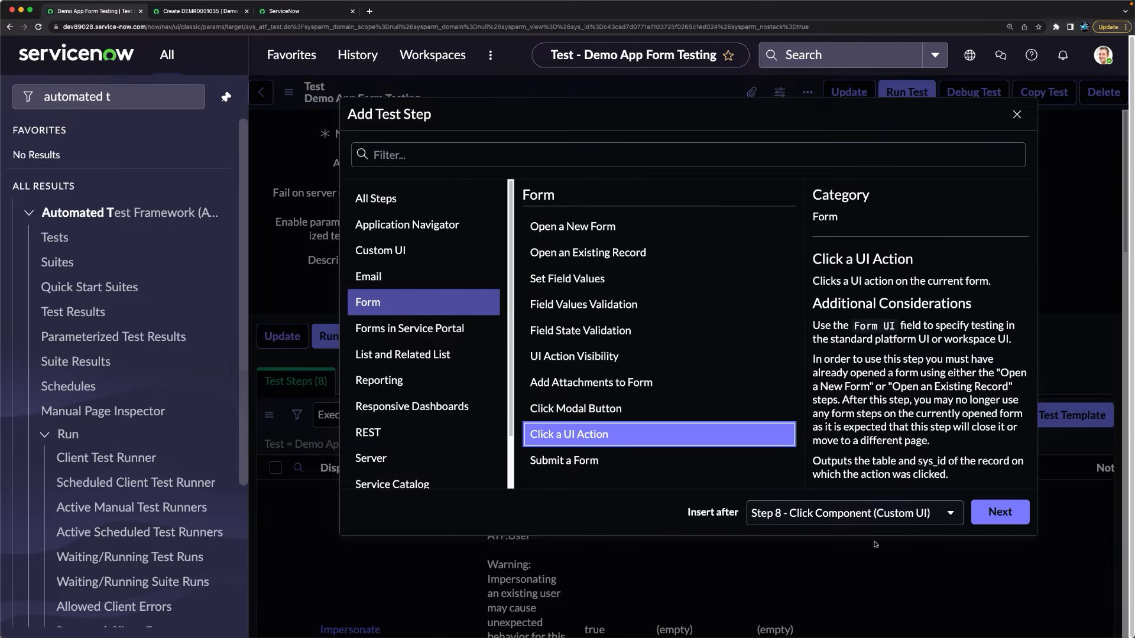
click(981, 512)
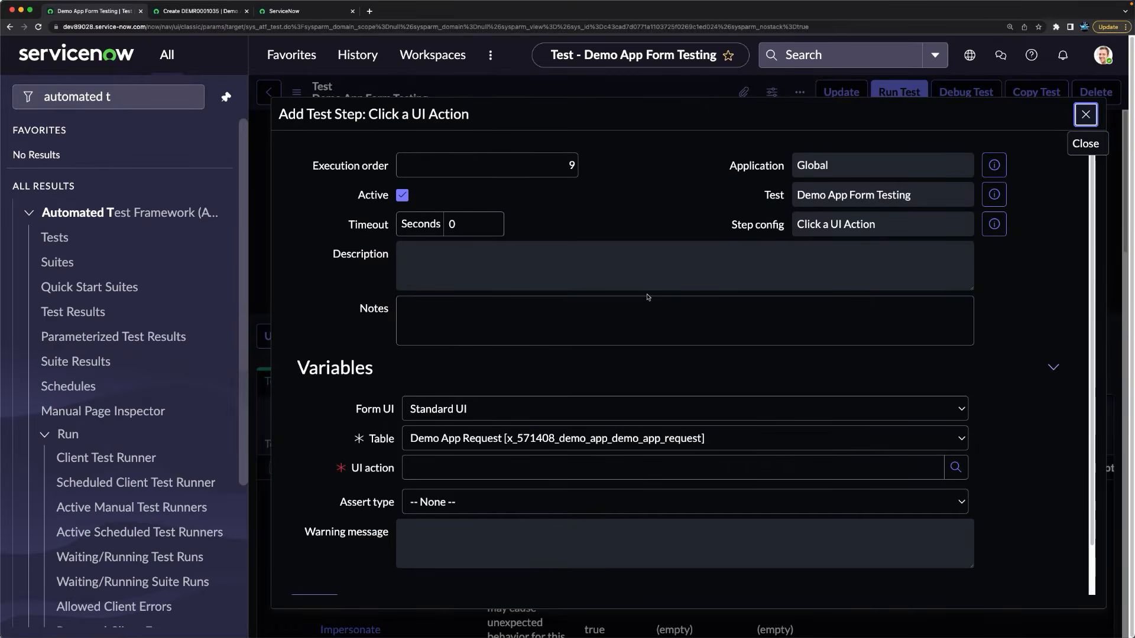
Step: Look up "update" as the UI action and choose the global Update action meant for existing records
click(519, 465)
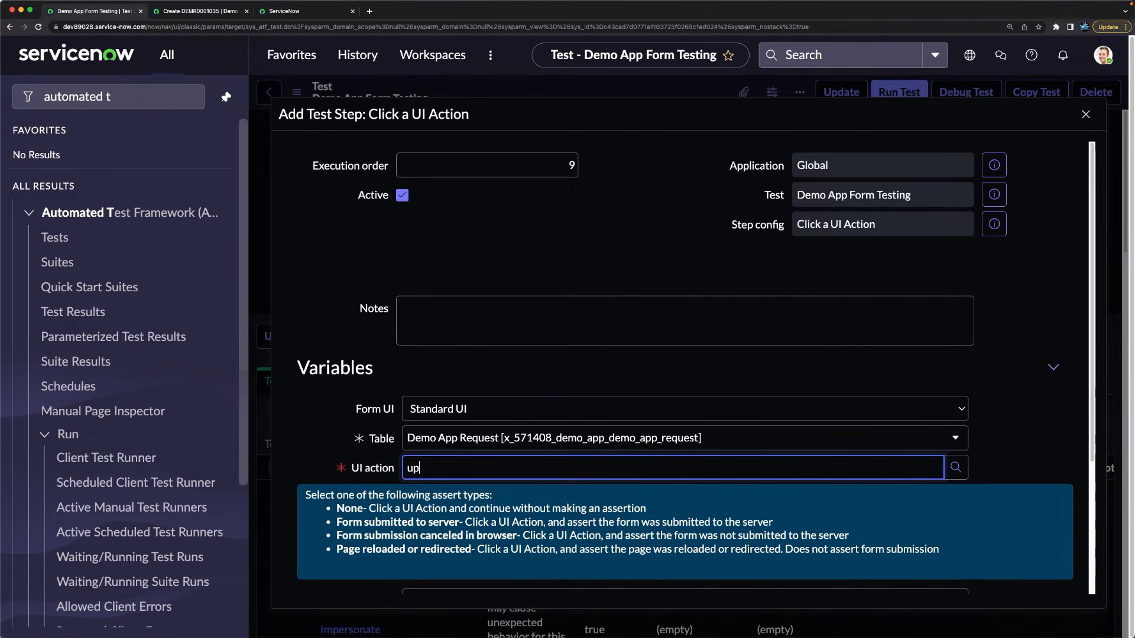
text(date)
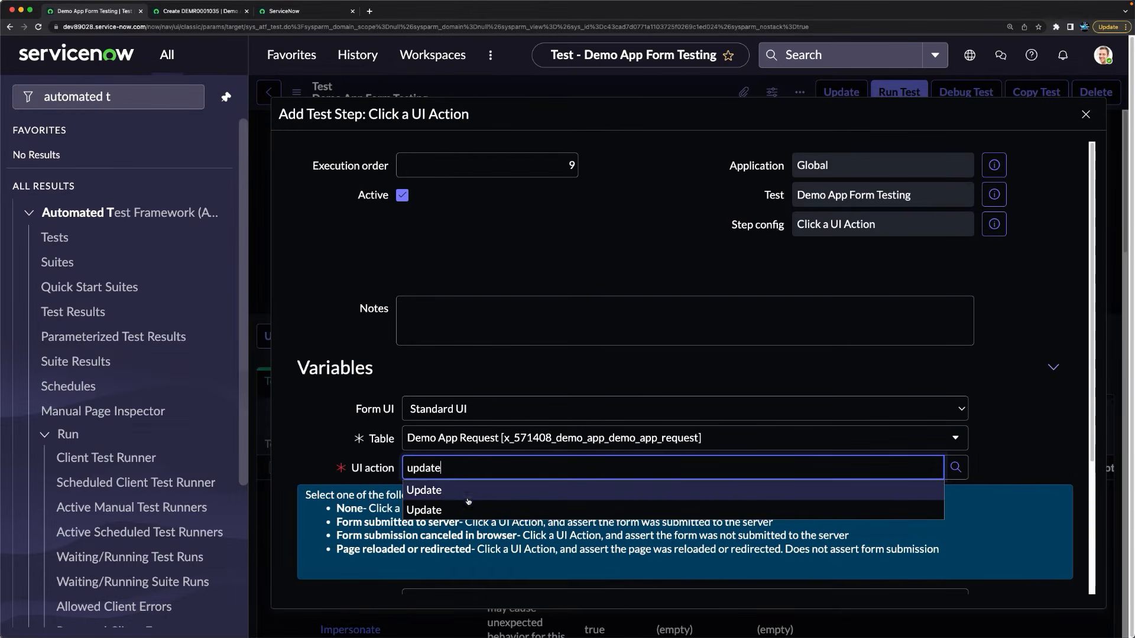
click(956, 468)
drag(731, 406, 731, 355)
double_click(731, 350)
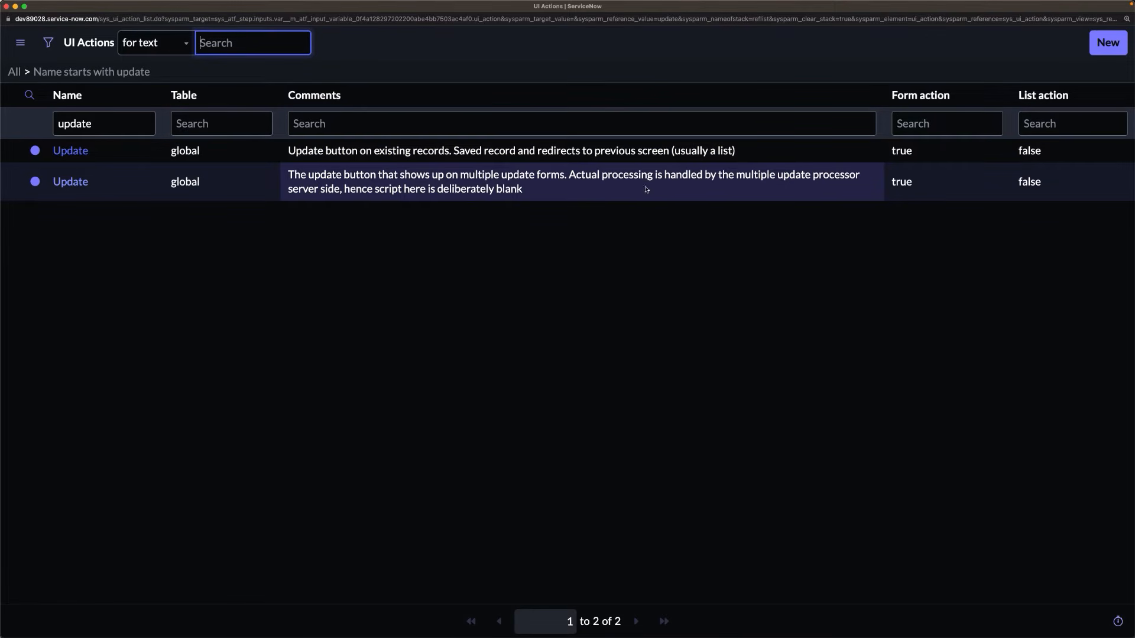
click(72, 152)
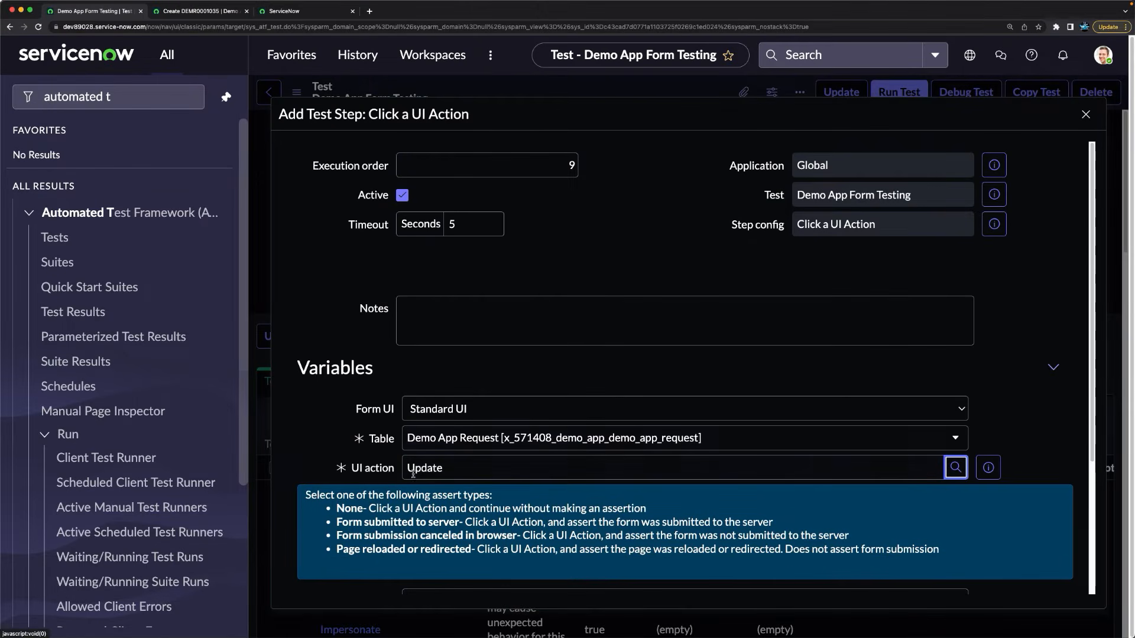
Step: Set the Click a UI Action step's assert type to Form submitted to server and submit the step
scroll(502, 492, down, 3)
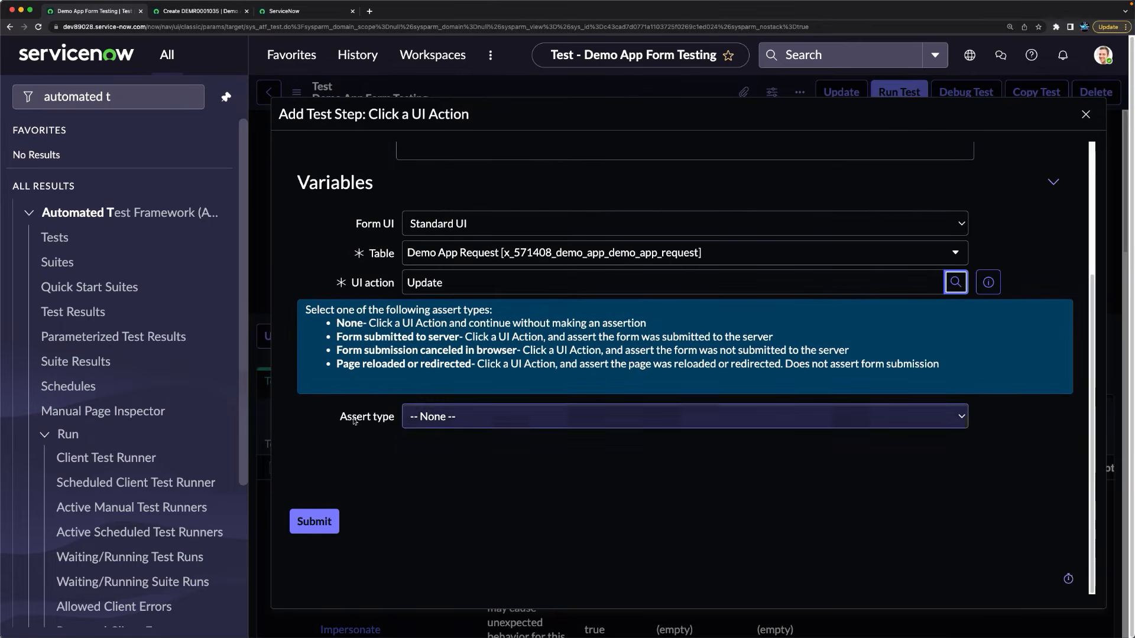
click(441, 426)
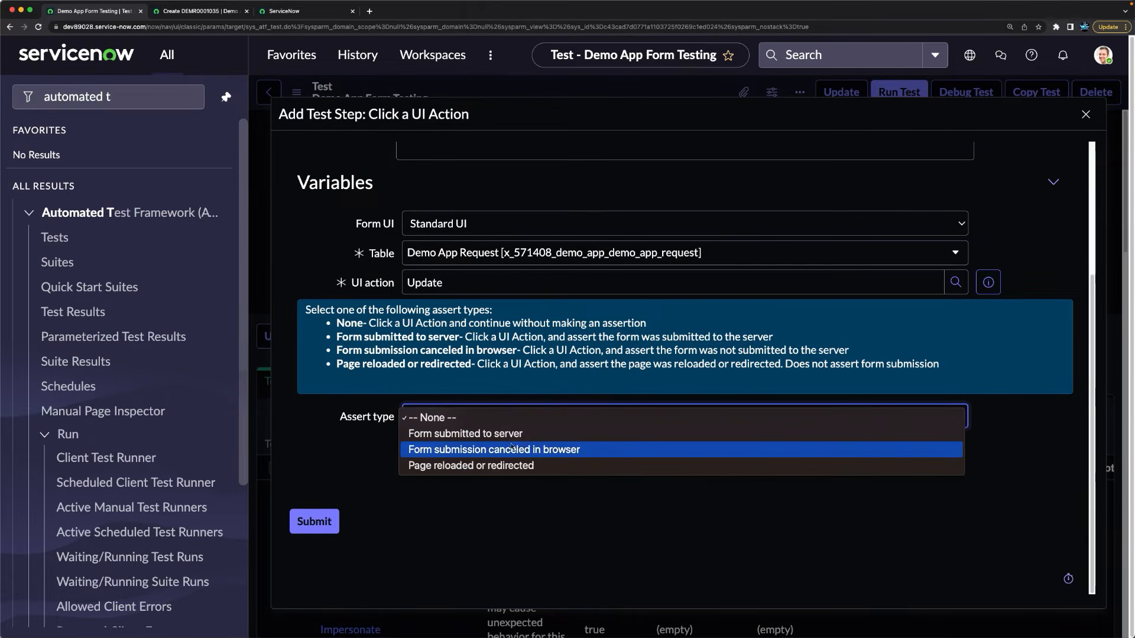
click(539, 436)
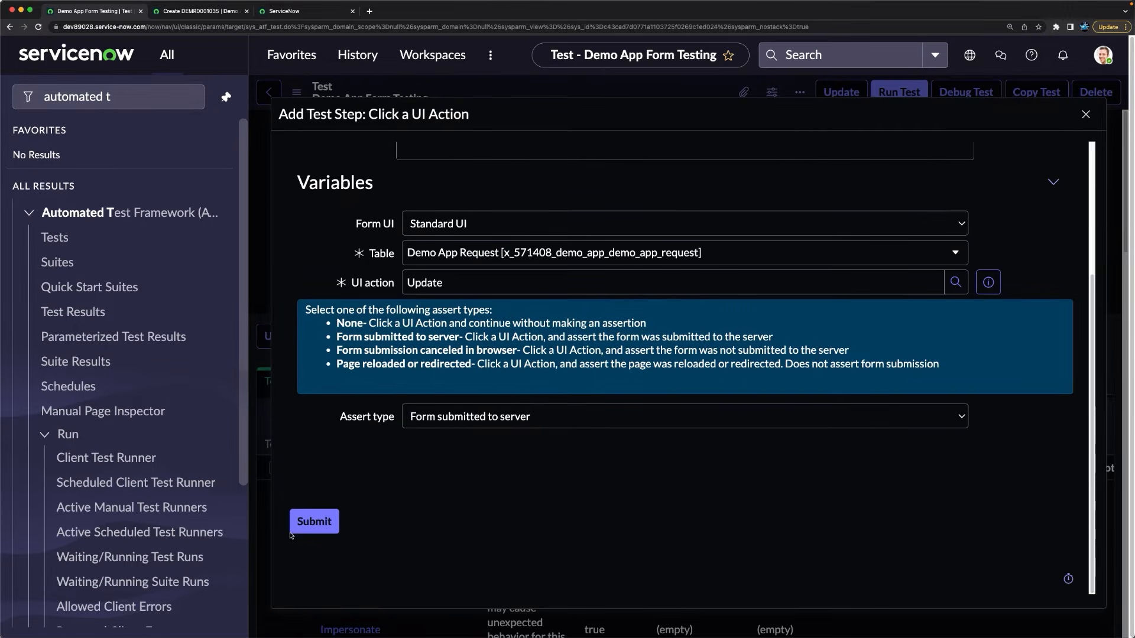
click(318, 528)
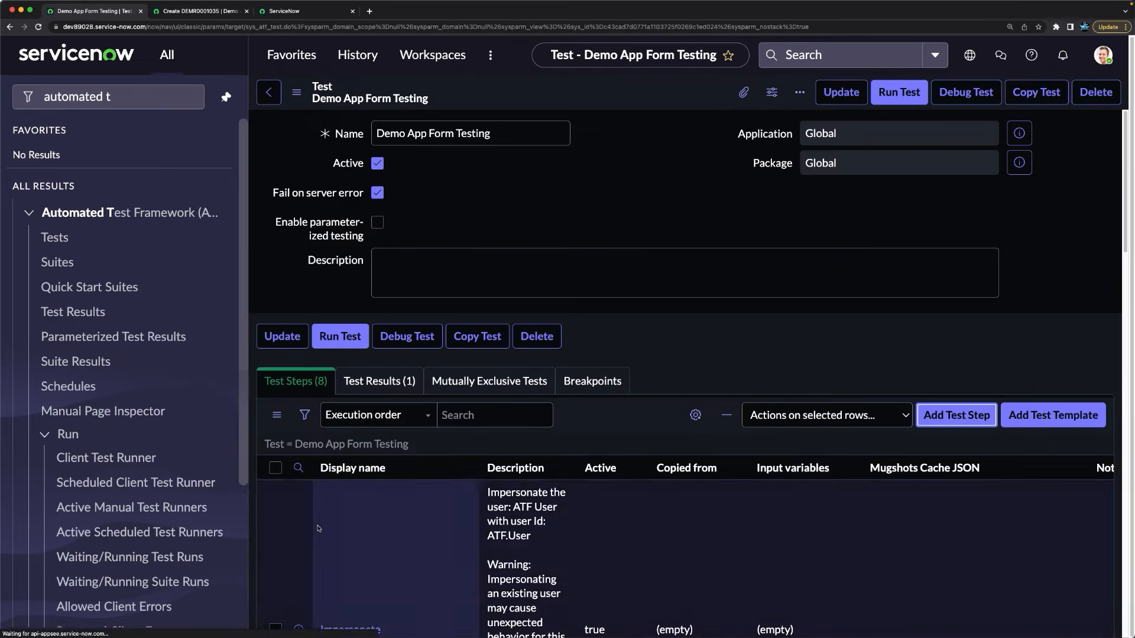
Step: Review the full list of test steps in Demo App Form Testing
scroll(629, 421, down, 10)
scroll(709, 432, down, 10)
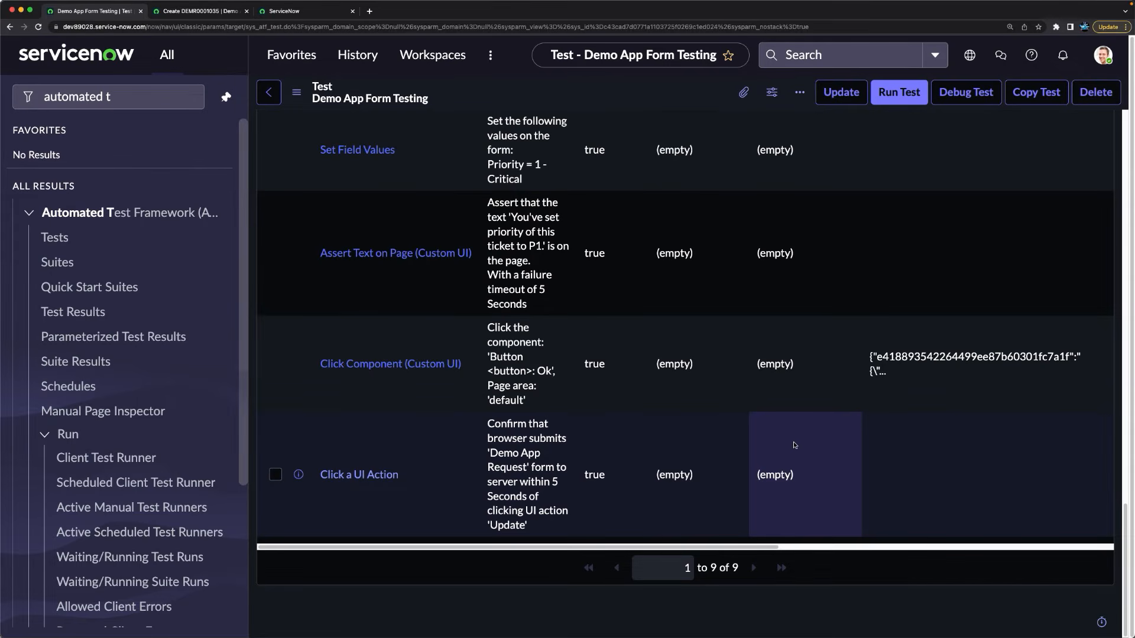
scroll(794, 445, up, 20)
scroll(805, 443, down, 15)
scroll(805, 444, up, 15)
scroll(804, 443, down, 15)
scroll(804, 443, up, 15)
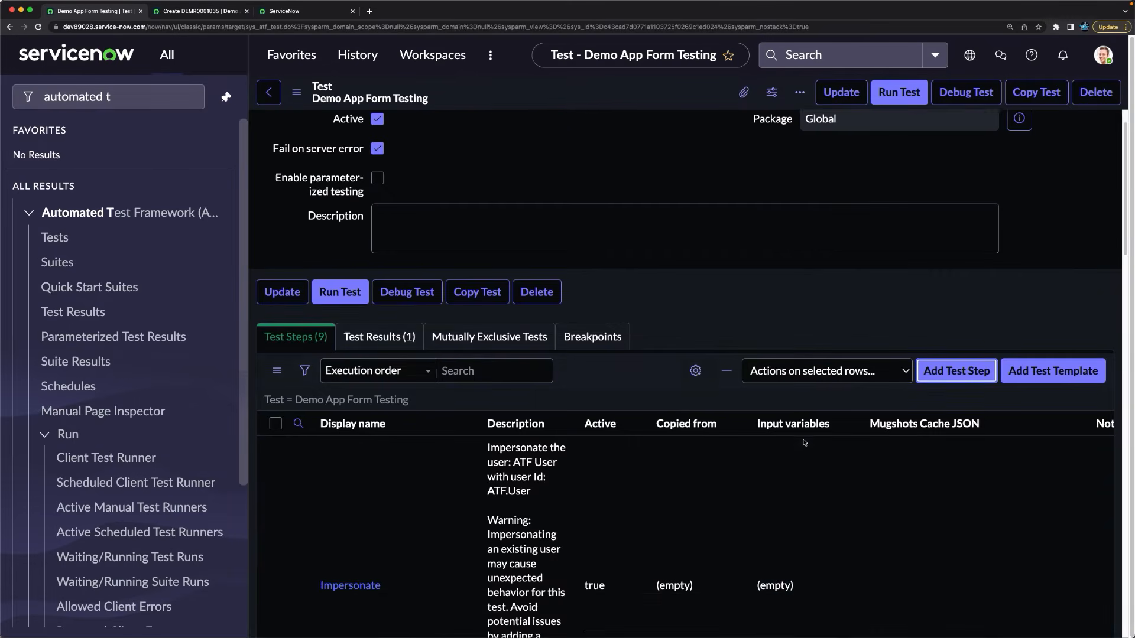
click(954, 416)
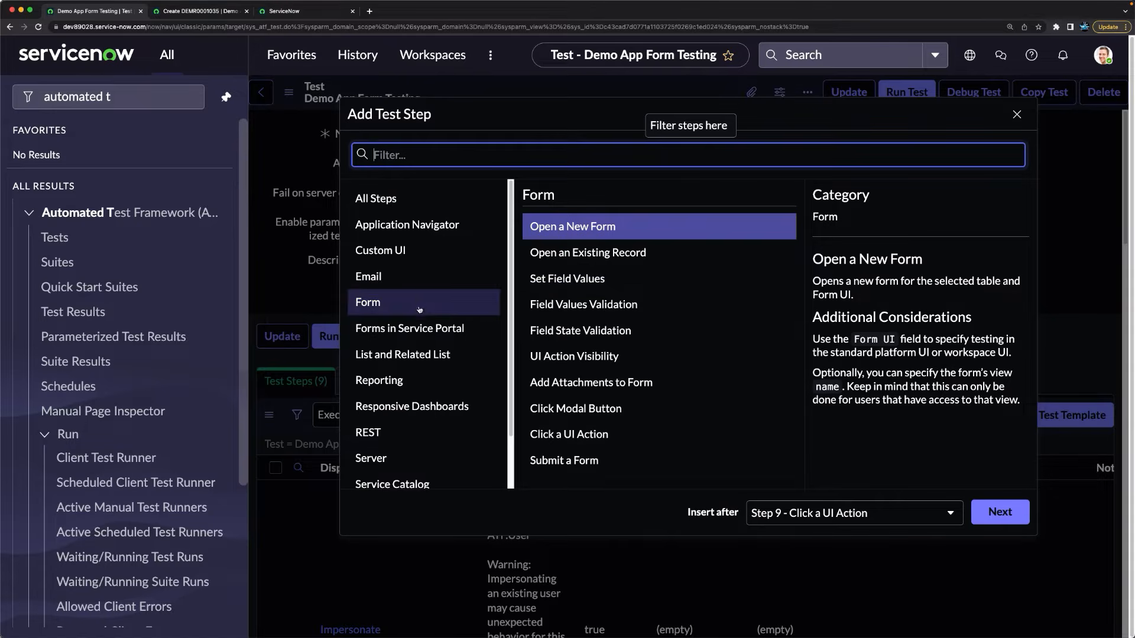
click(594, 253)
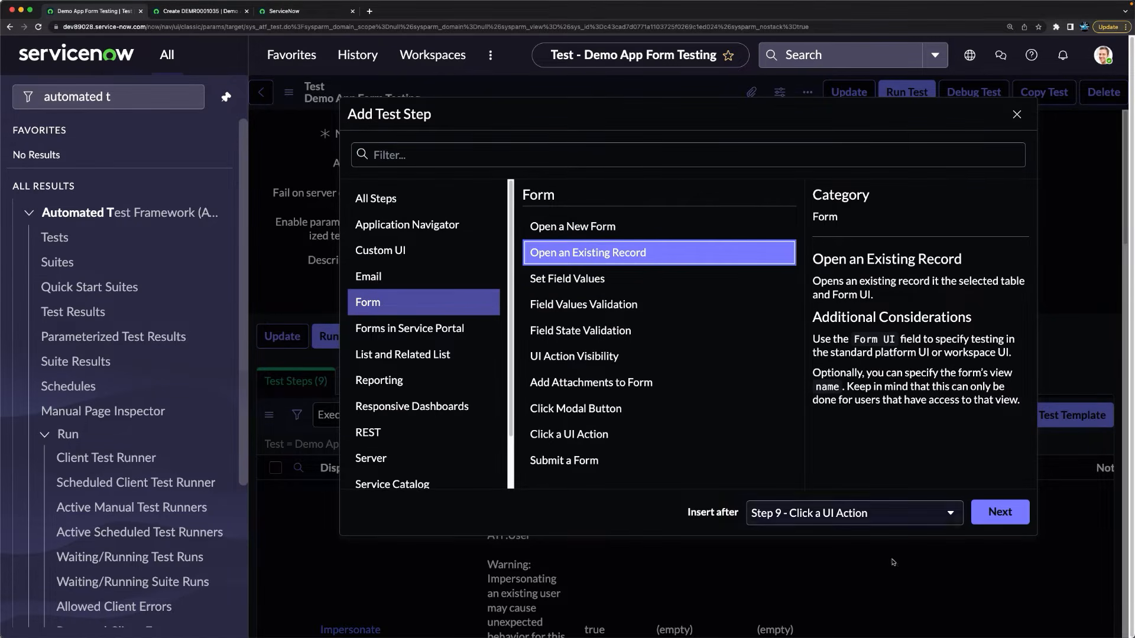
click(991, 512)
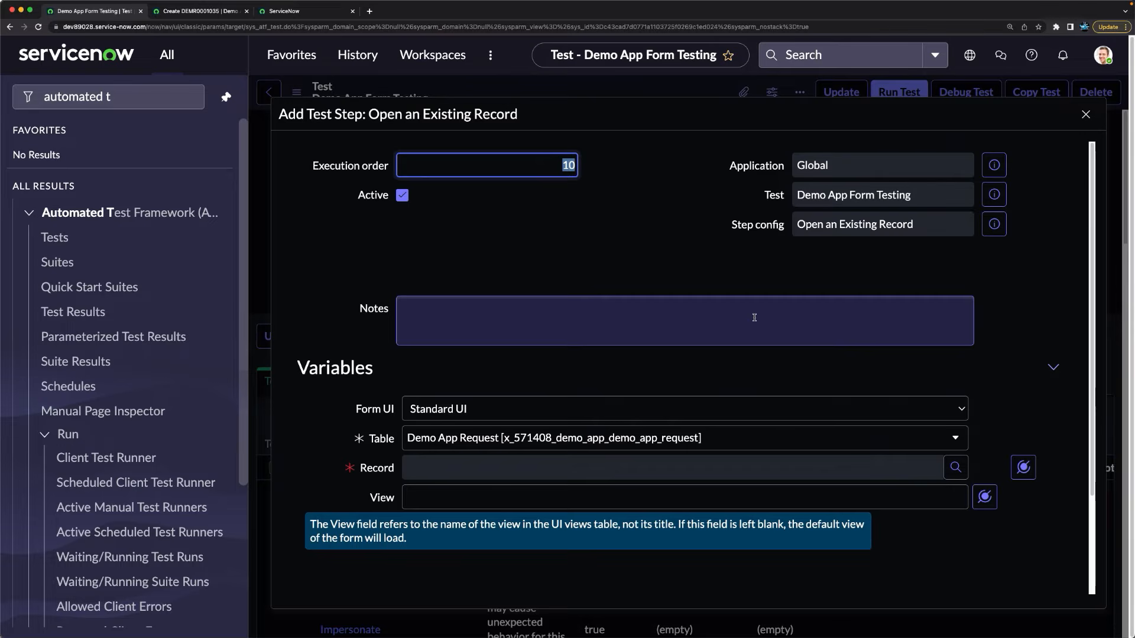
click(1086, 114)
Step: Deactivate the Click a UI Action step by setting its Active value to false in the steps list
scroll(560, 382, down, 10)
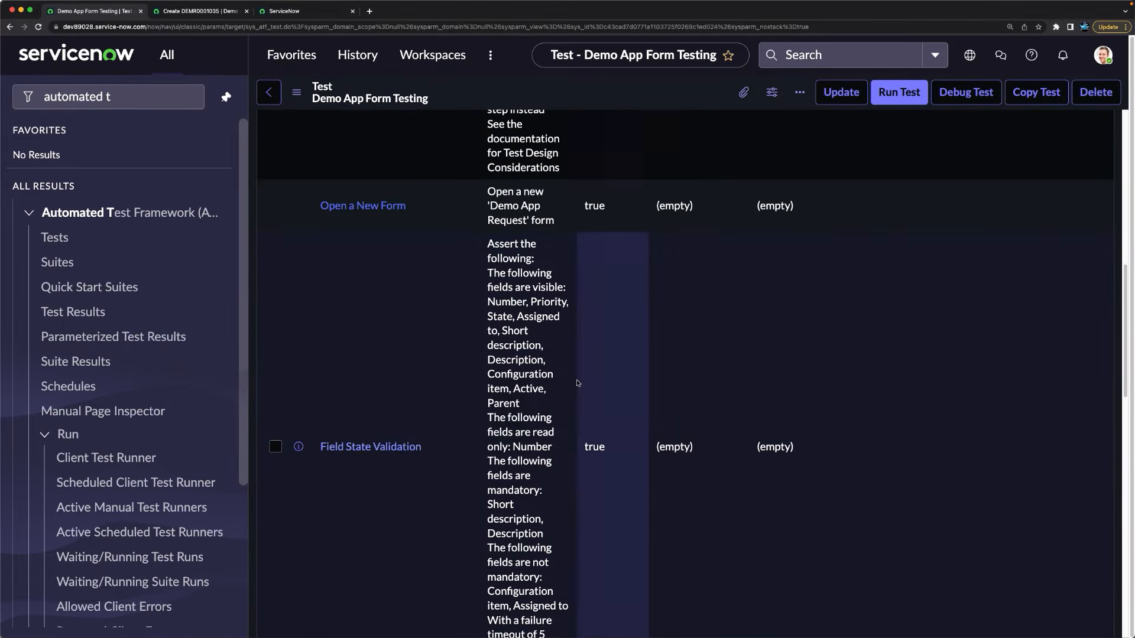
scroll(578, 383, down, 10)
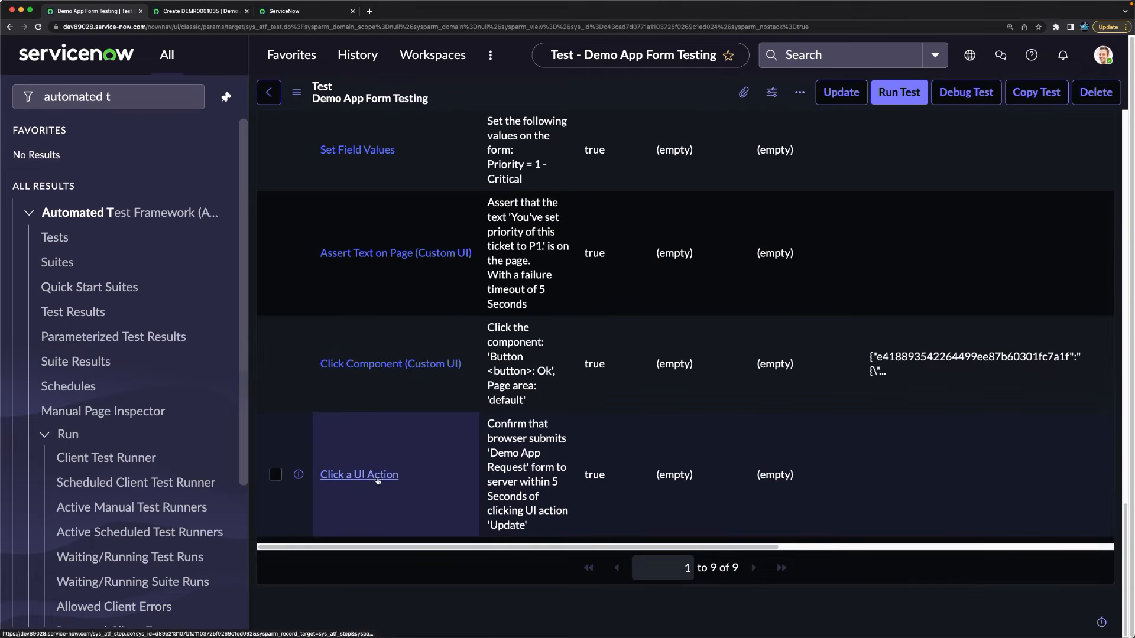
click(608, 482)
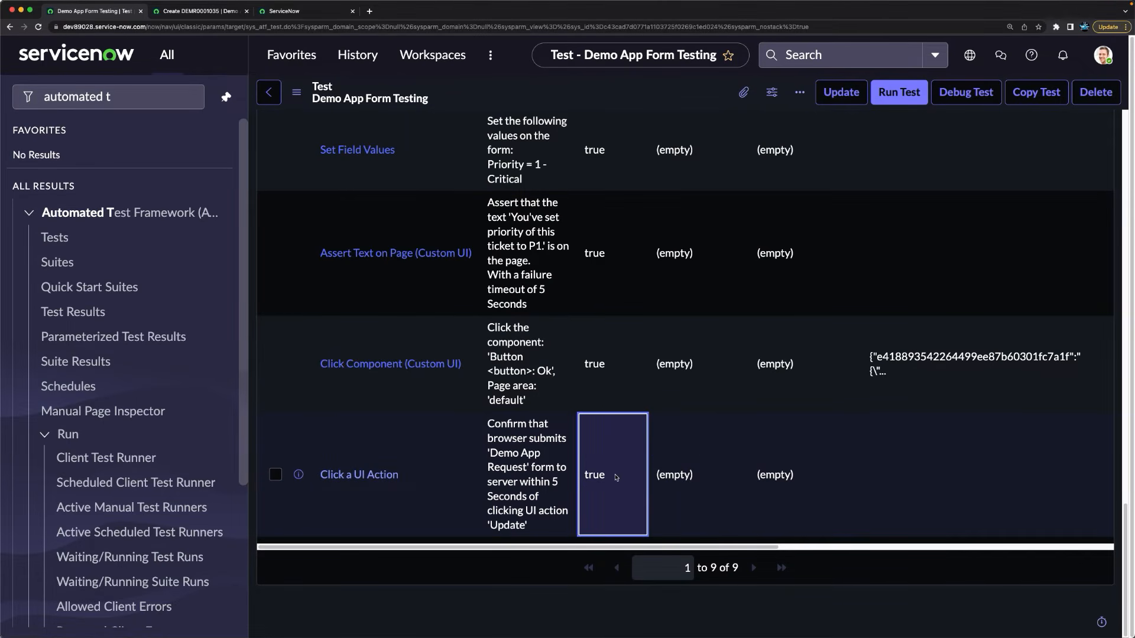
double_click(618, 477)
click(605, 430)
click(601, 444)
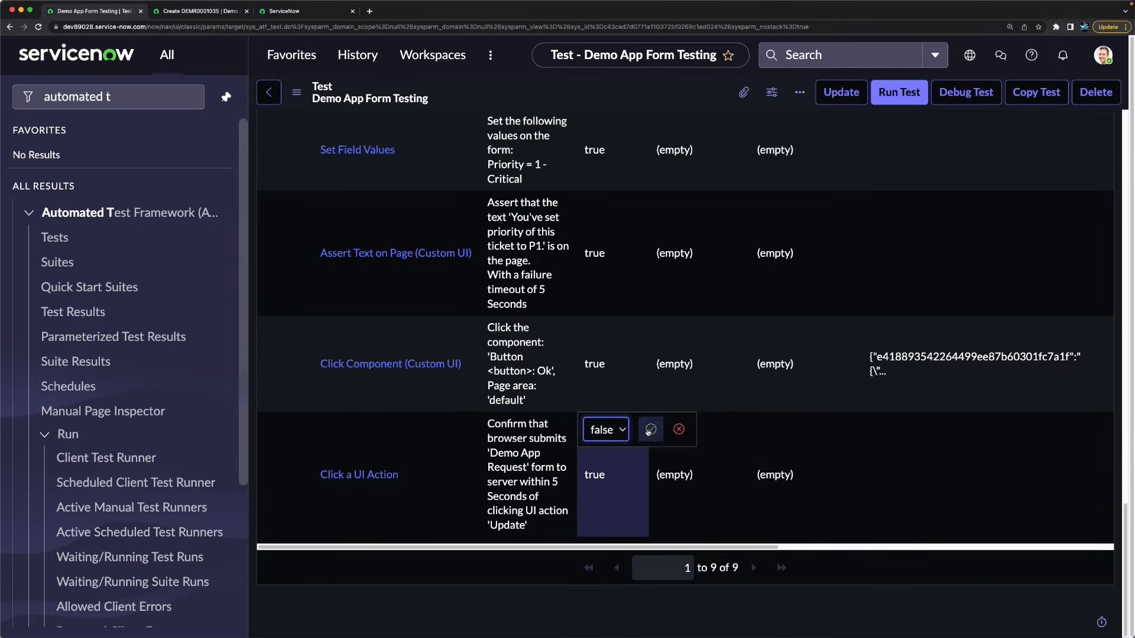
click(645, 432)
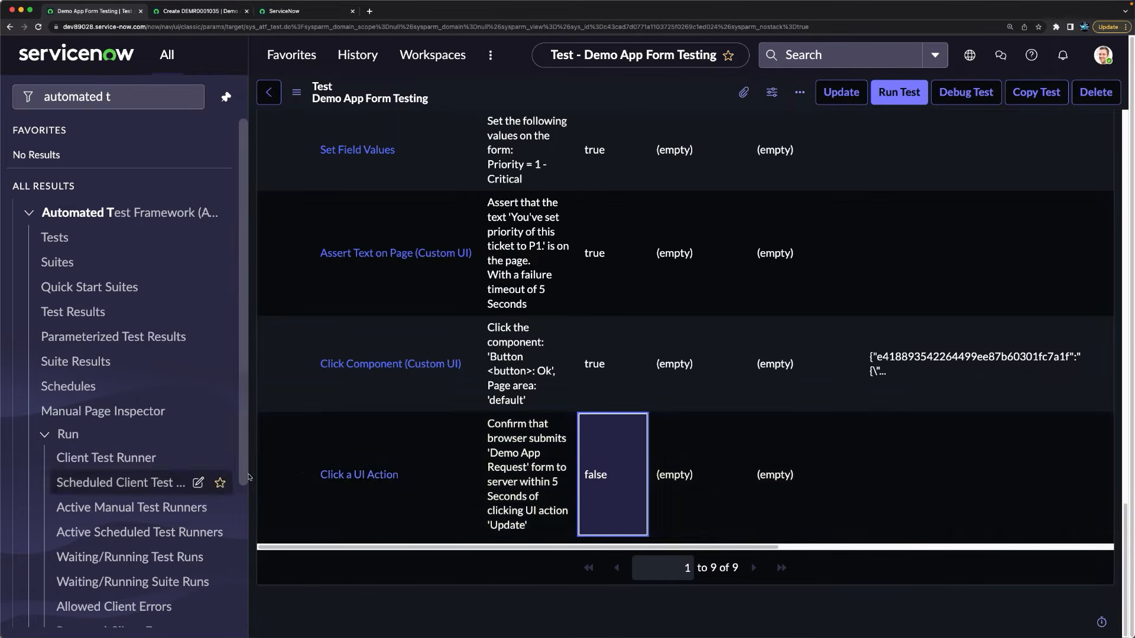
Step: Add a Submit a Form test step after Step 9 with Standard UI and assert type Form submitted to server
scroll(827, 527, up, 10)
scroll(827, 528, up, 5)
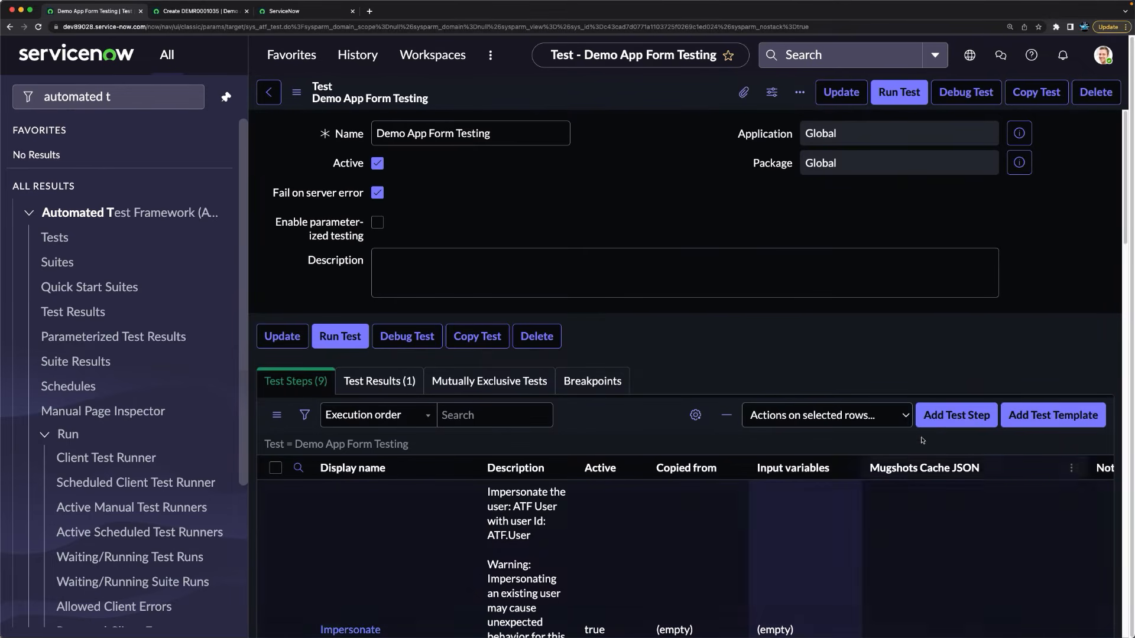
click(948, 416)
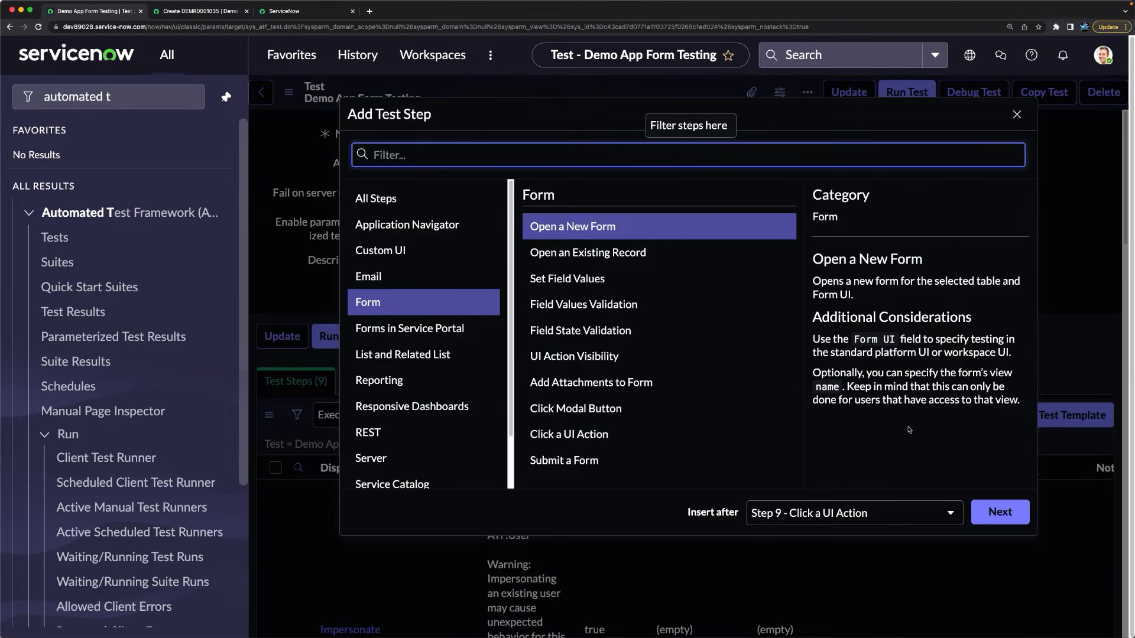
click(556, 460)
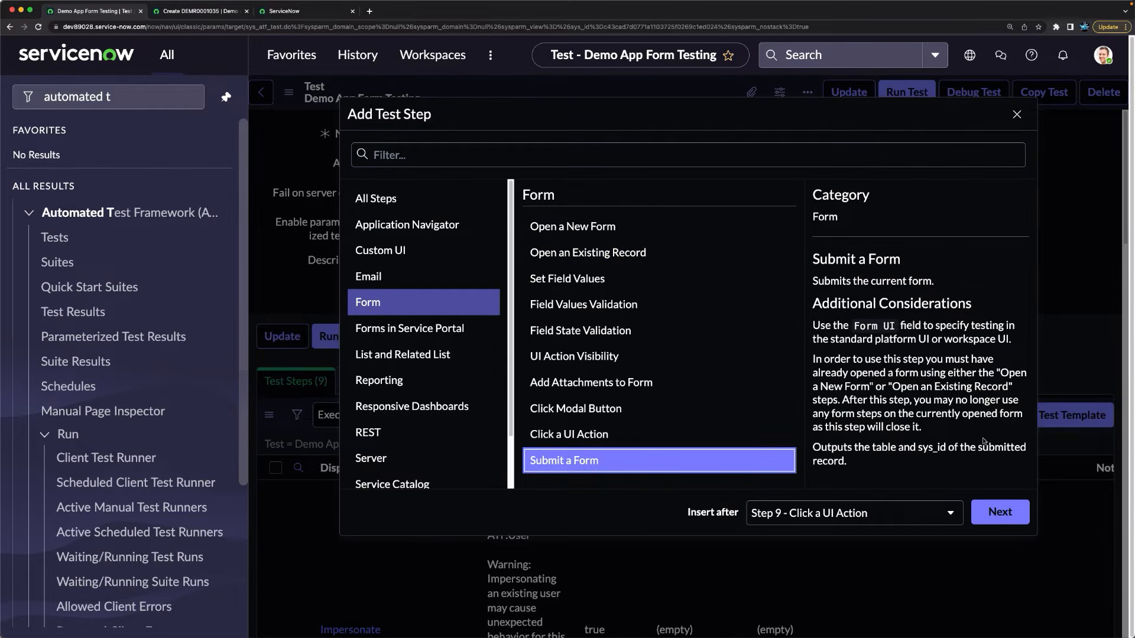
click(999, 511)
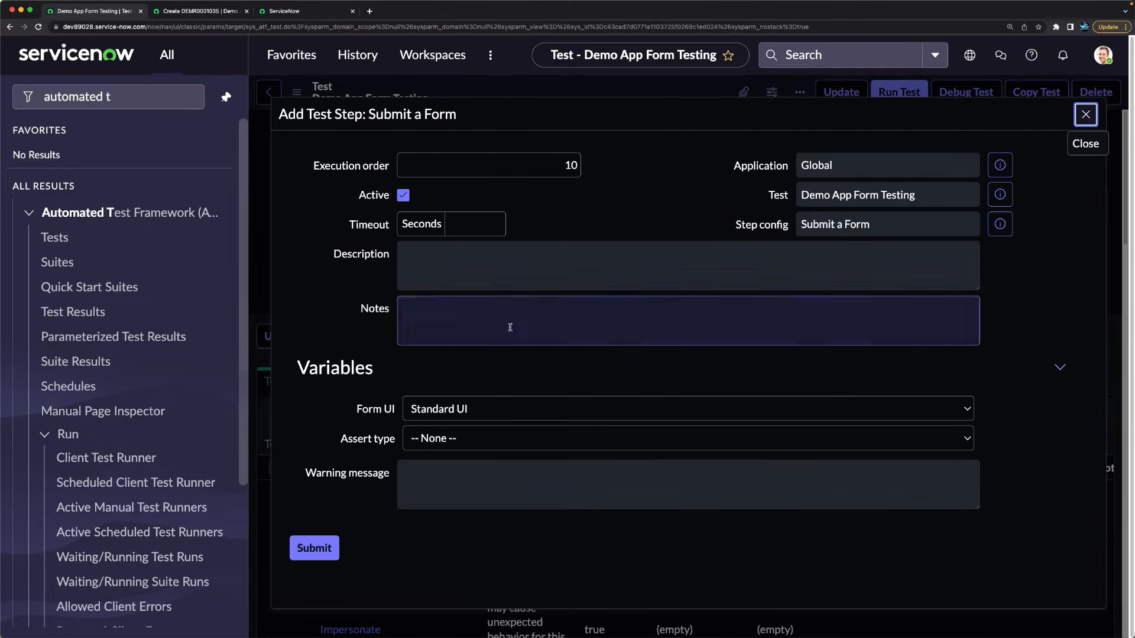
click(313, 574)
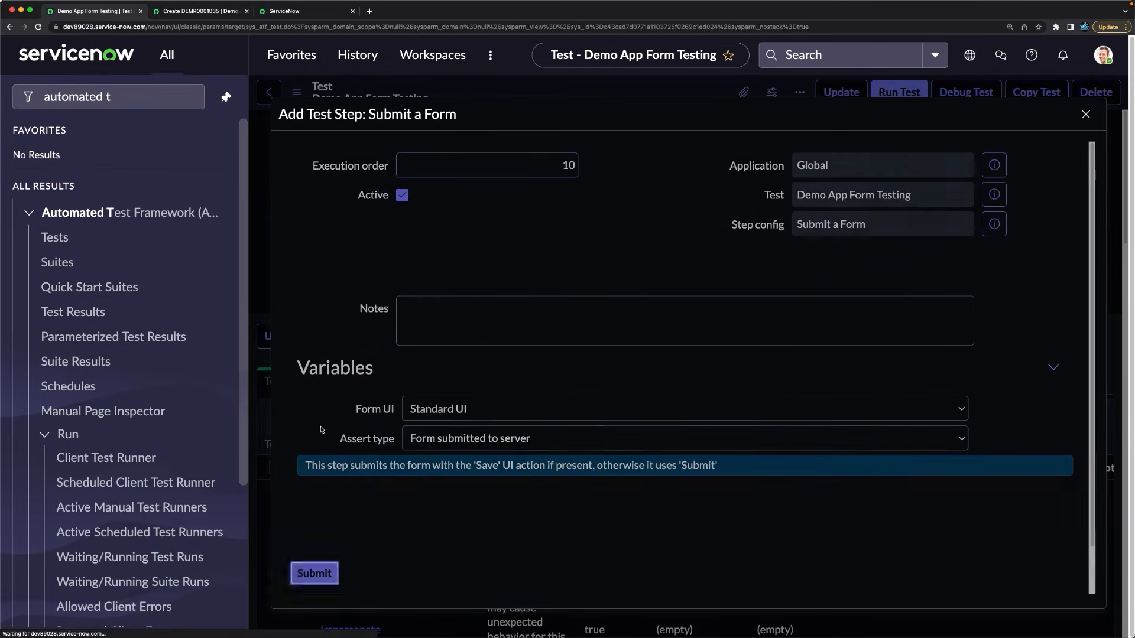
Step: Start a new Open an Existing Record test step from the Form category, inserted after Step 10 - Submit a Form
scroll(647, 384, down, 20)
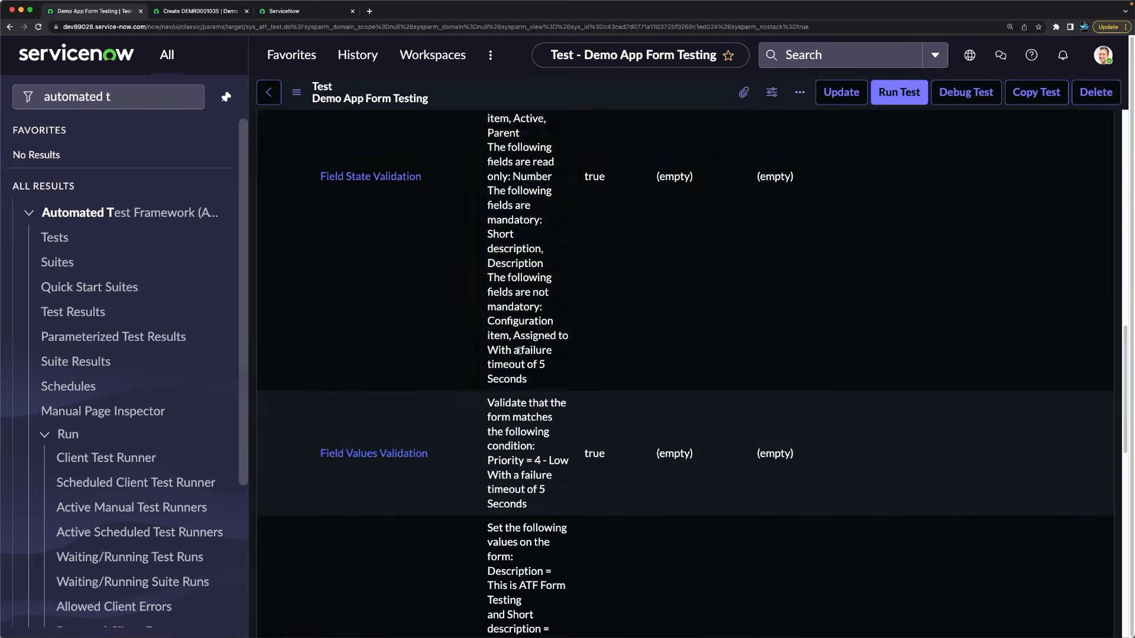
scroll(743, 406, up, 18)
scroll(743, 406, up, 9)
scroll(744, 406, down, 20)
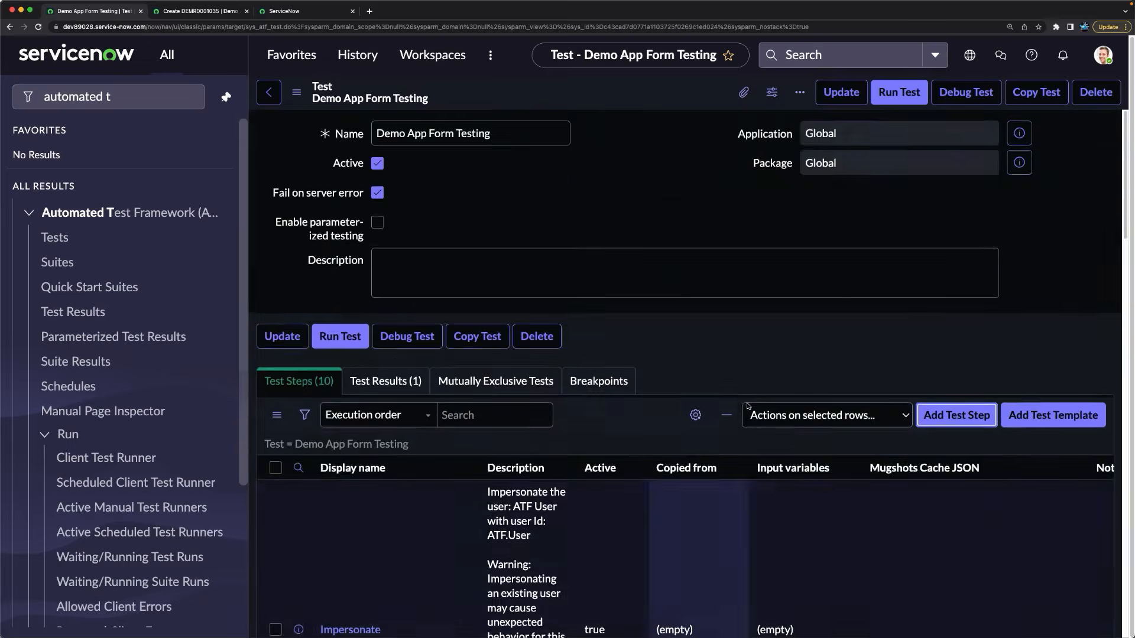
scroll(748, 406, up, 20)
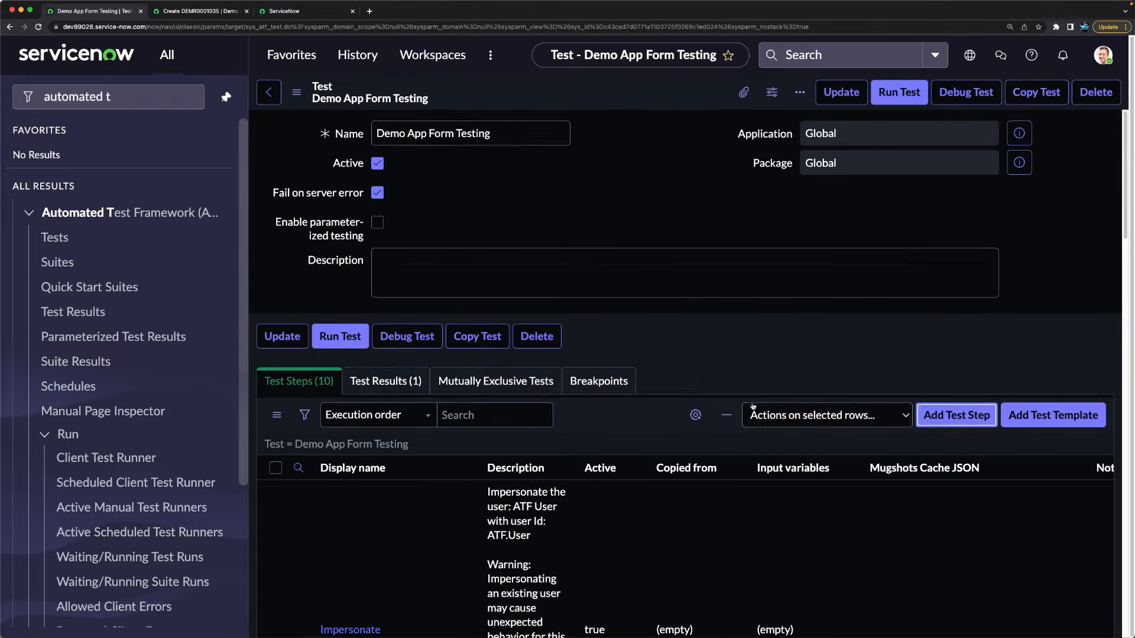
click(941, 417)
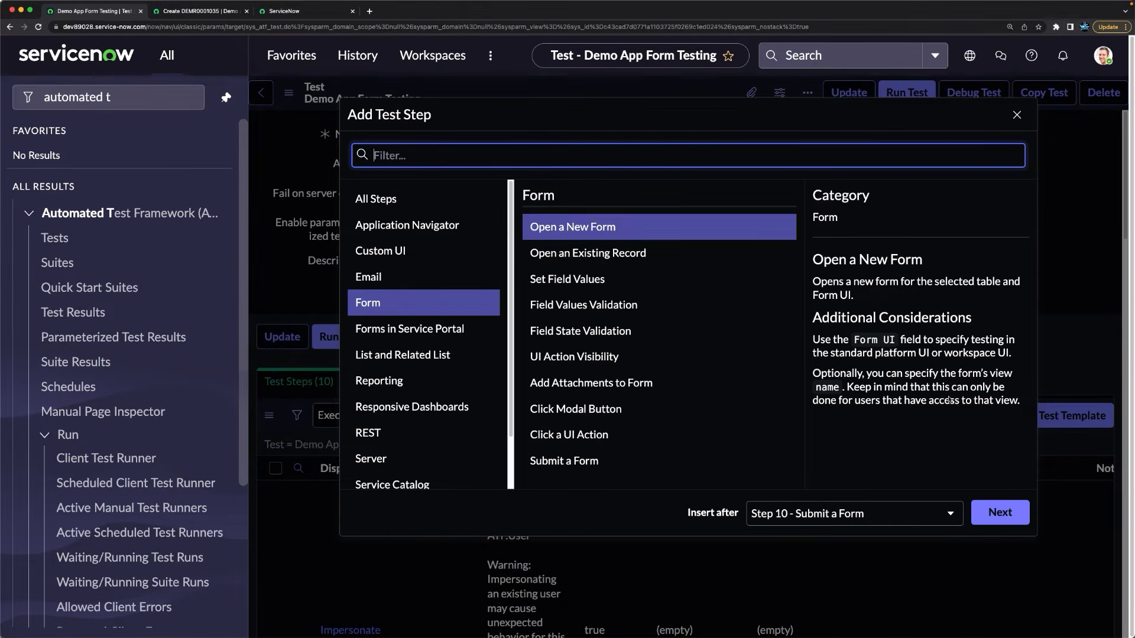
click(587, 253)
click(999, 513)
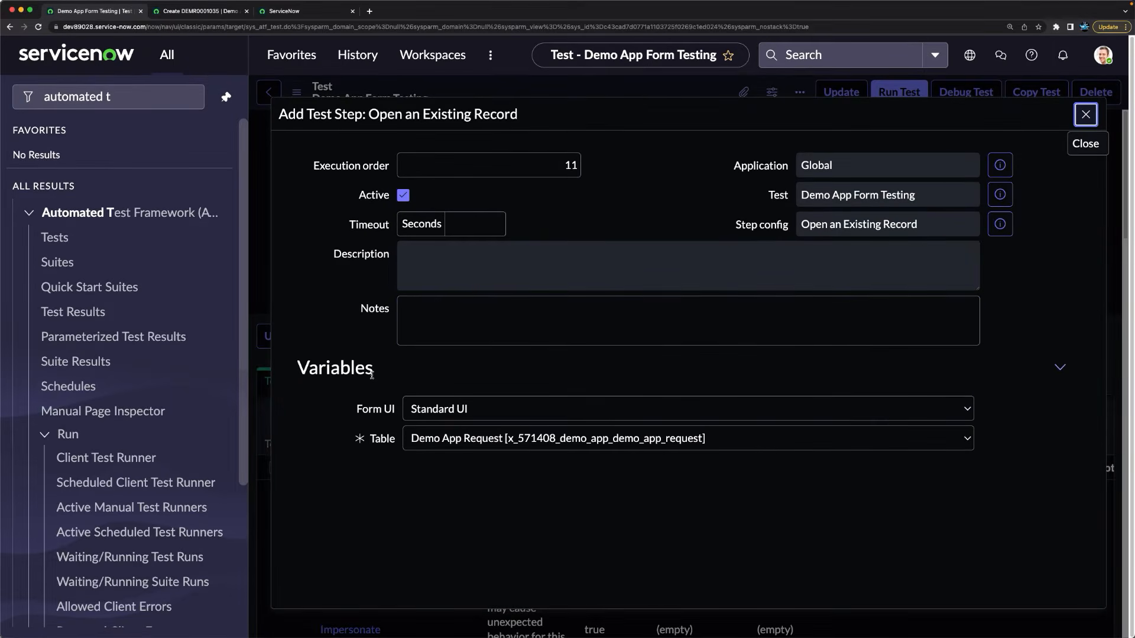
Step: Map the step's Record to the Record output of Step 10: Submit a Form and submit the step
scroll(499, 436, down, 1)
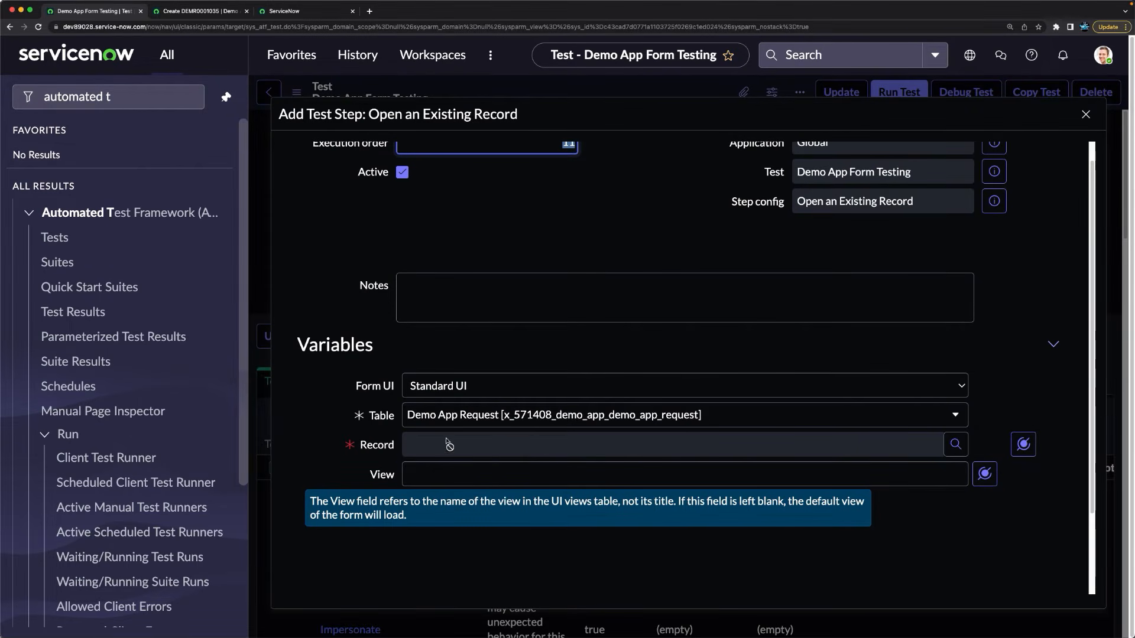
click(1023, 444)
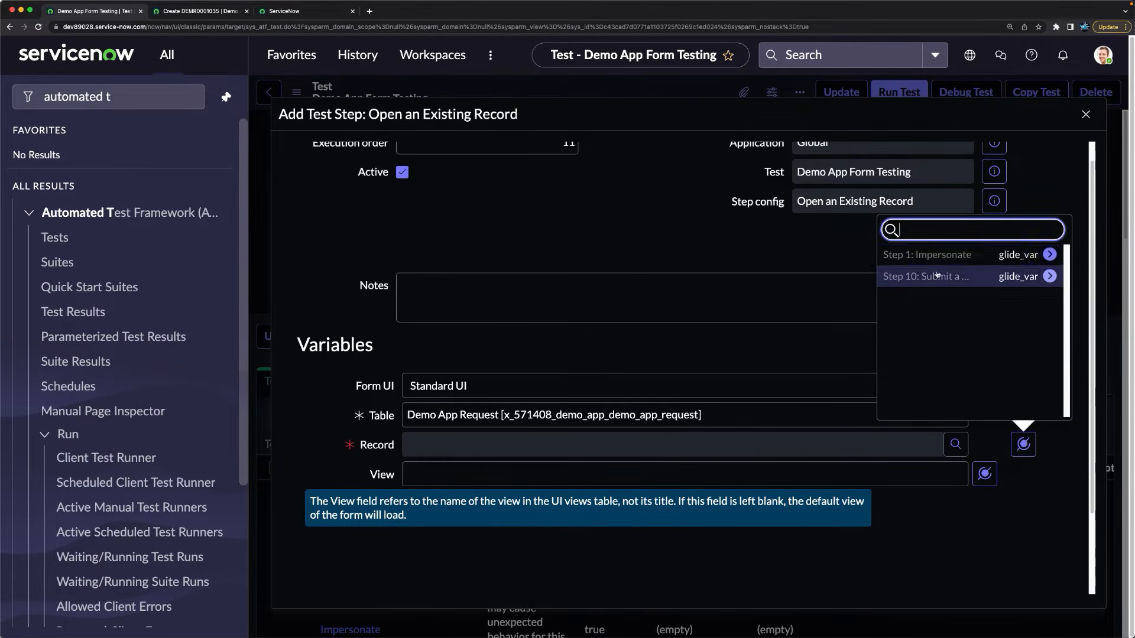
click(1050, 276)
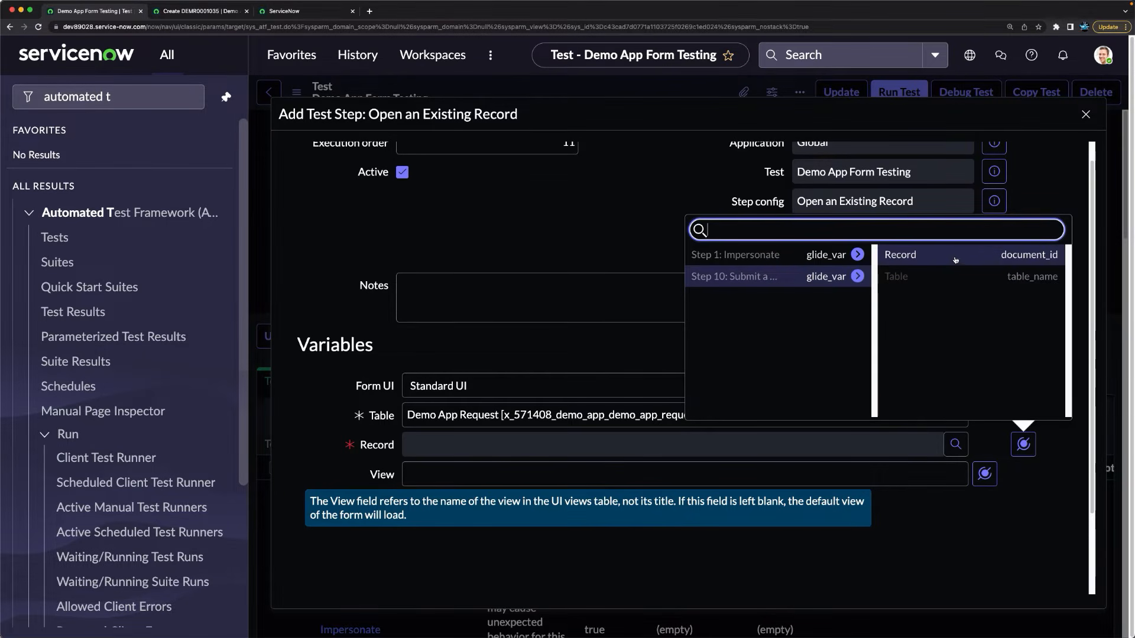
click(930, 255)
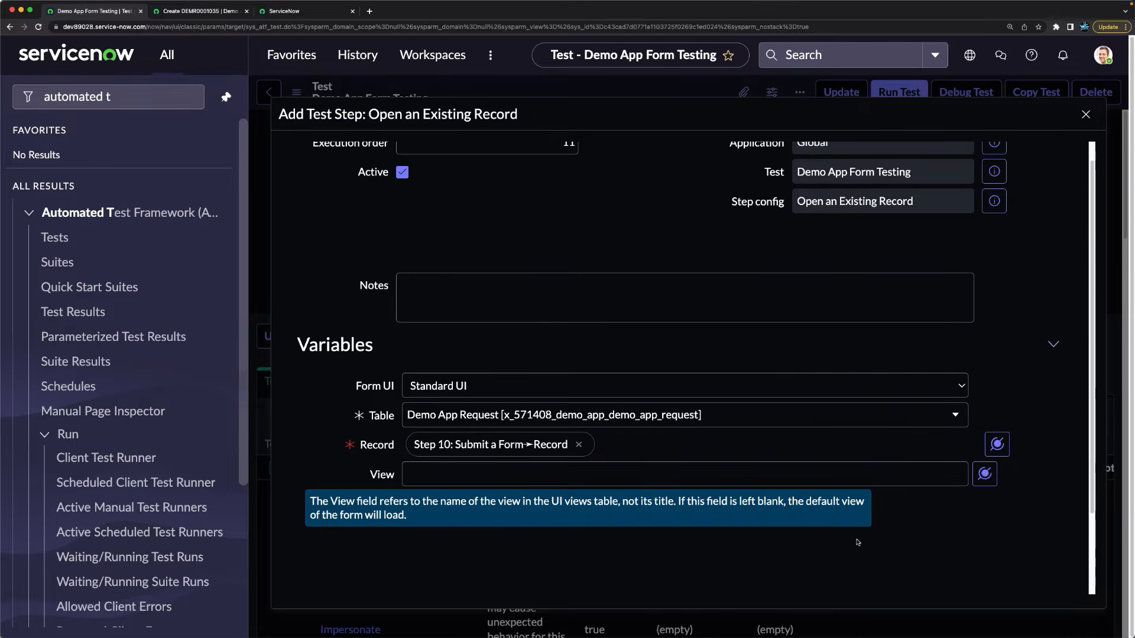
scroll(858, 541, down, 3)
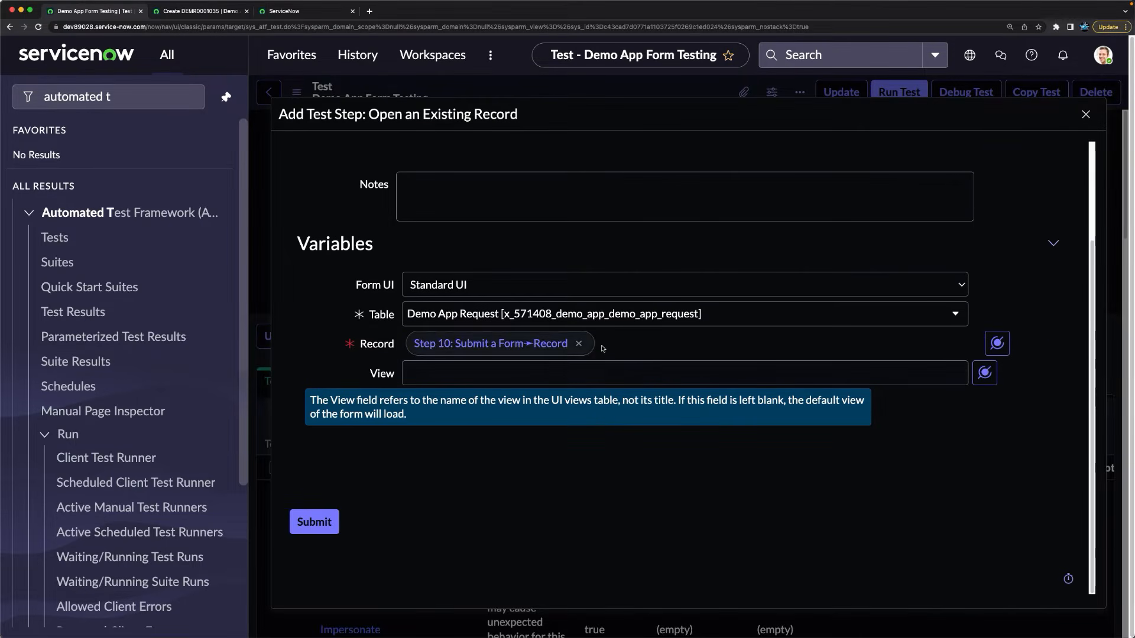
click(316, 528)
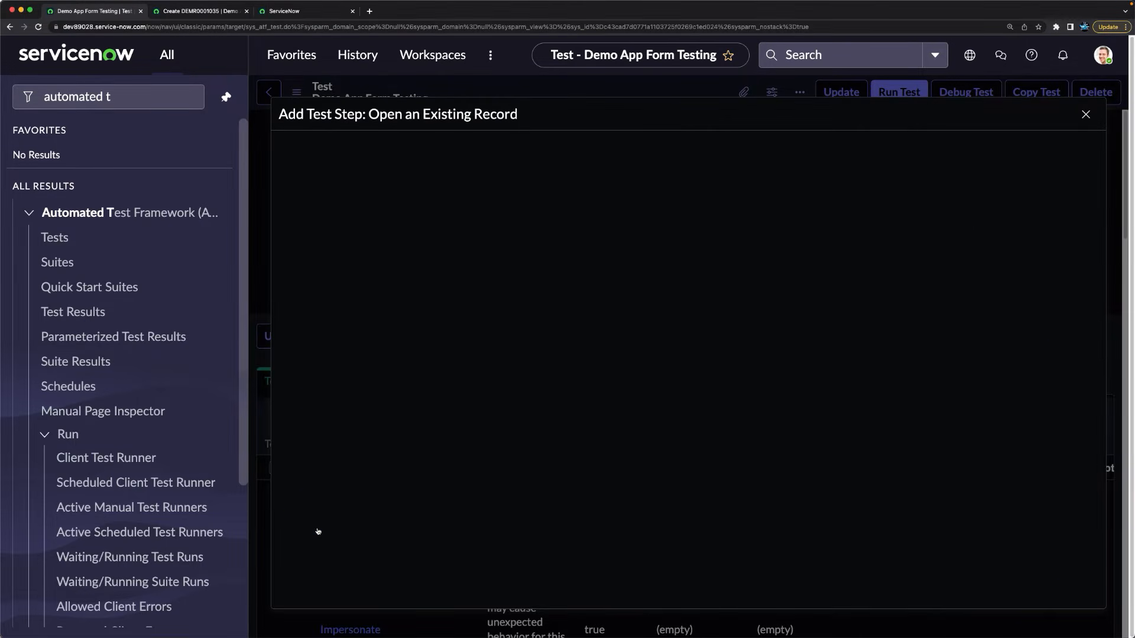
Step: Run the Demo App Form Testing test in the current Chrome session and check on it in the Client Test Runner
scroll(611, 404, down, 10)
scroll(611, 404, down, 4)
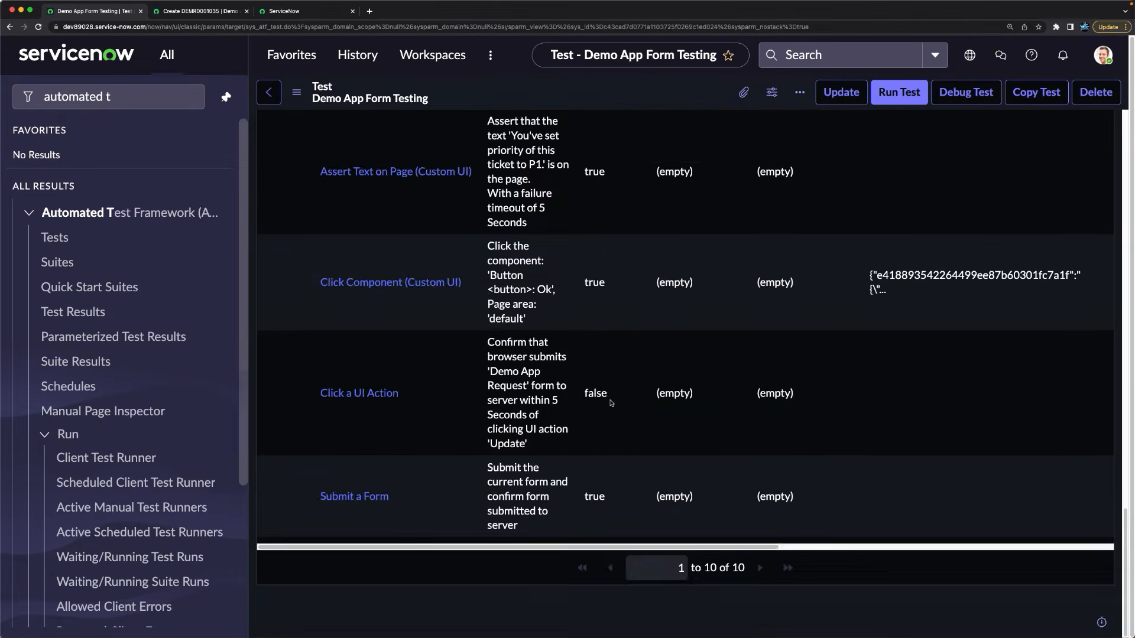
scroll(611, 403, up, 20)
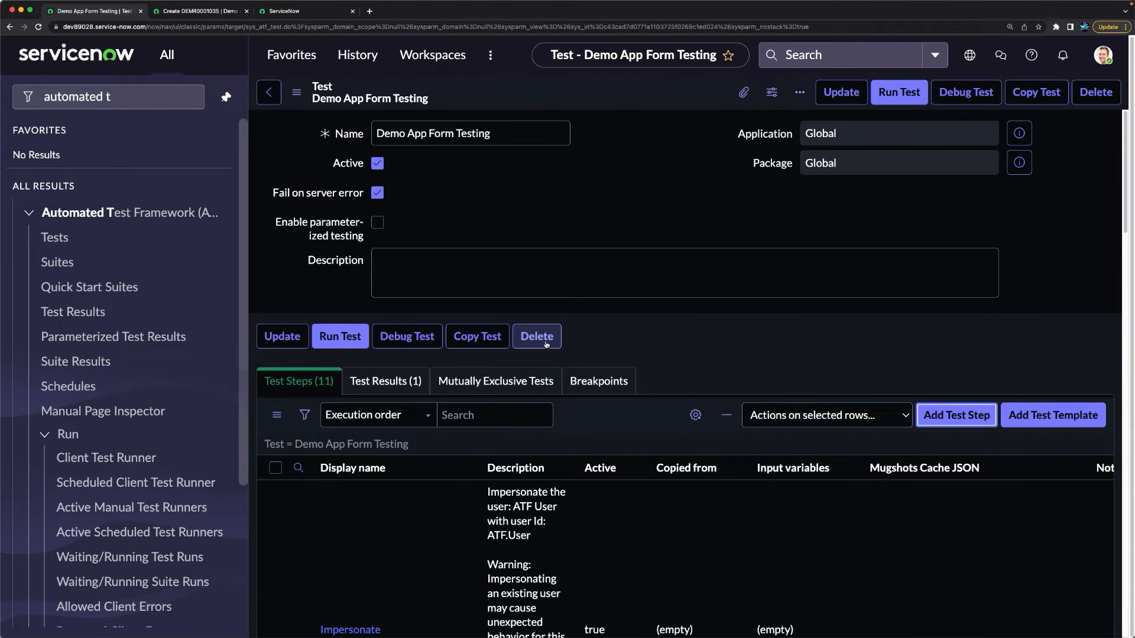
click(897, 94)
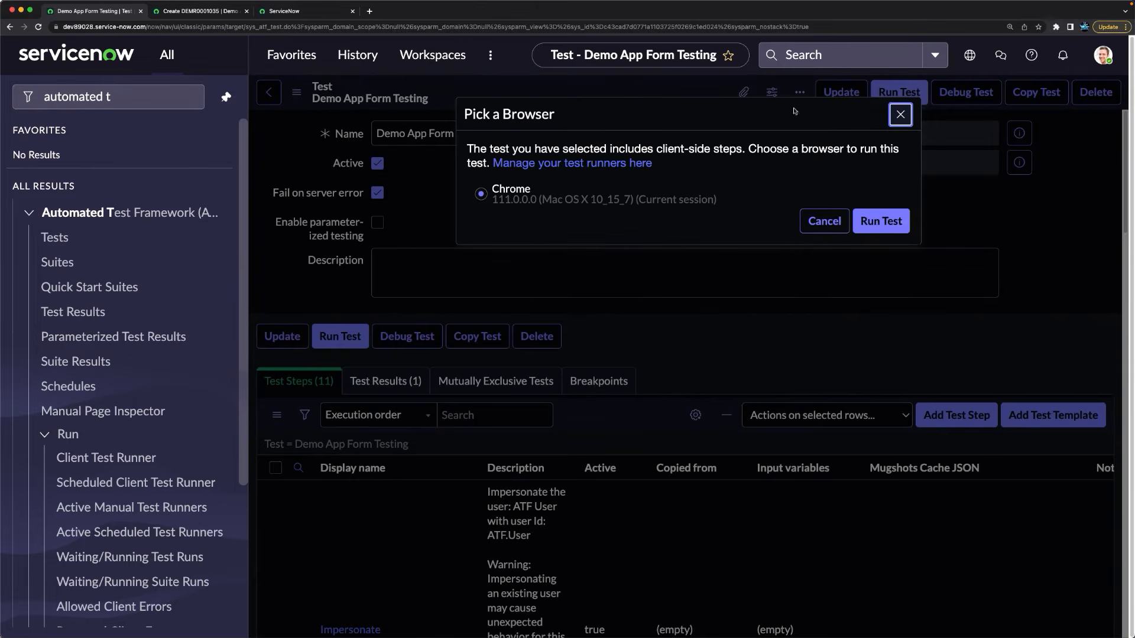
click(876, 222)
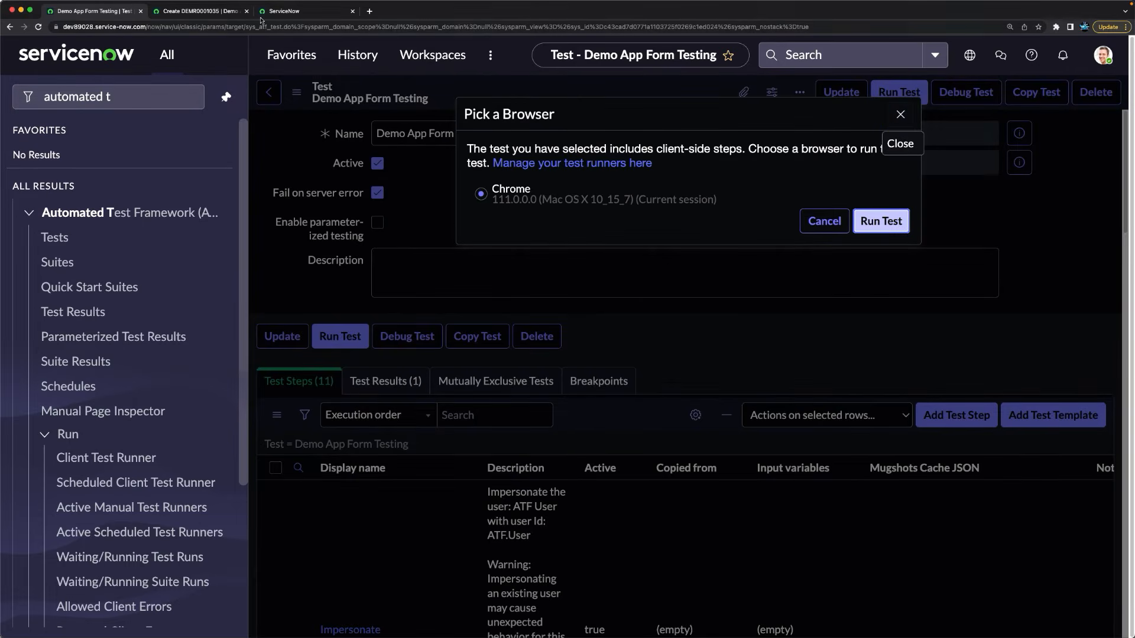
click(282, 11)
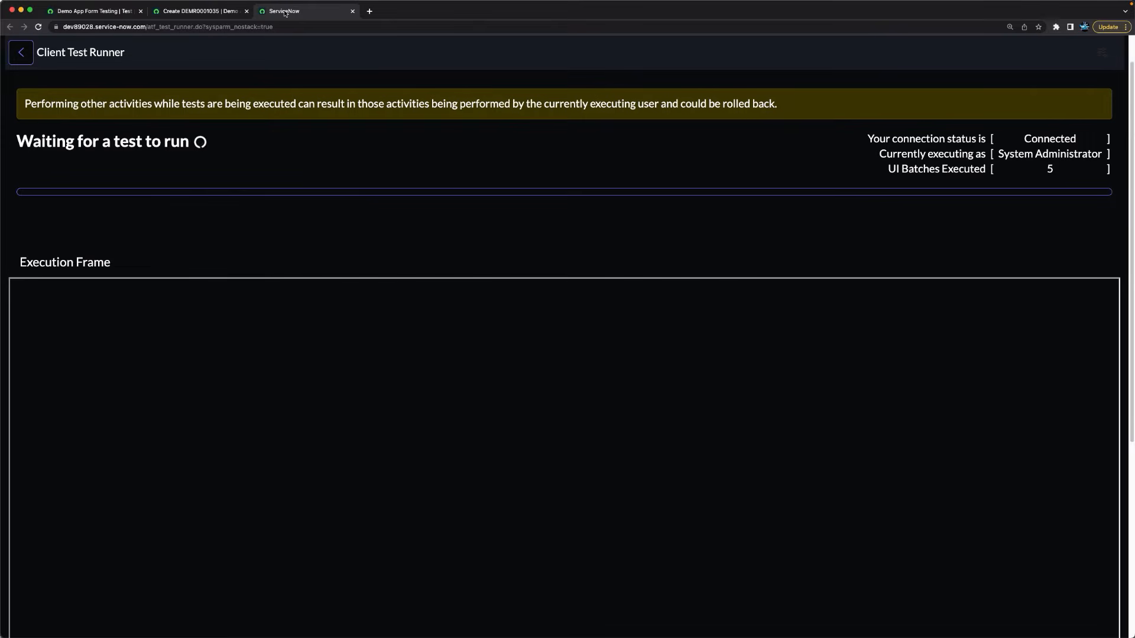
click(99, 11)
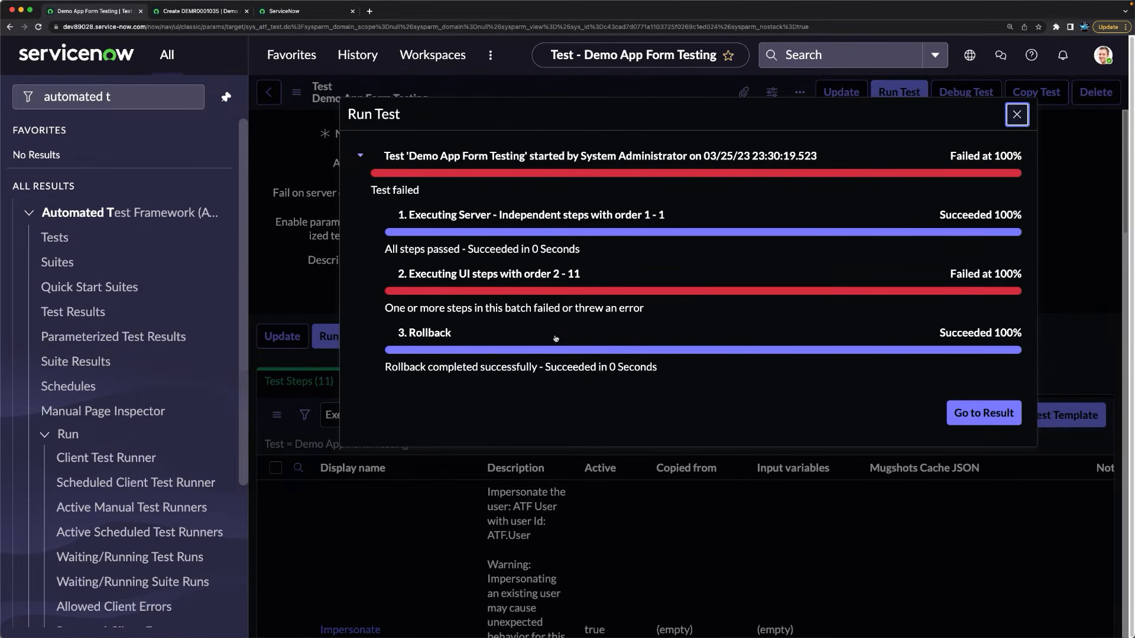
Step: Open the test run's result and examine the status and summary of each step result
click(977, 418)
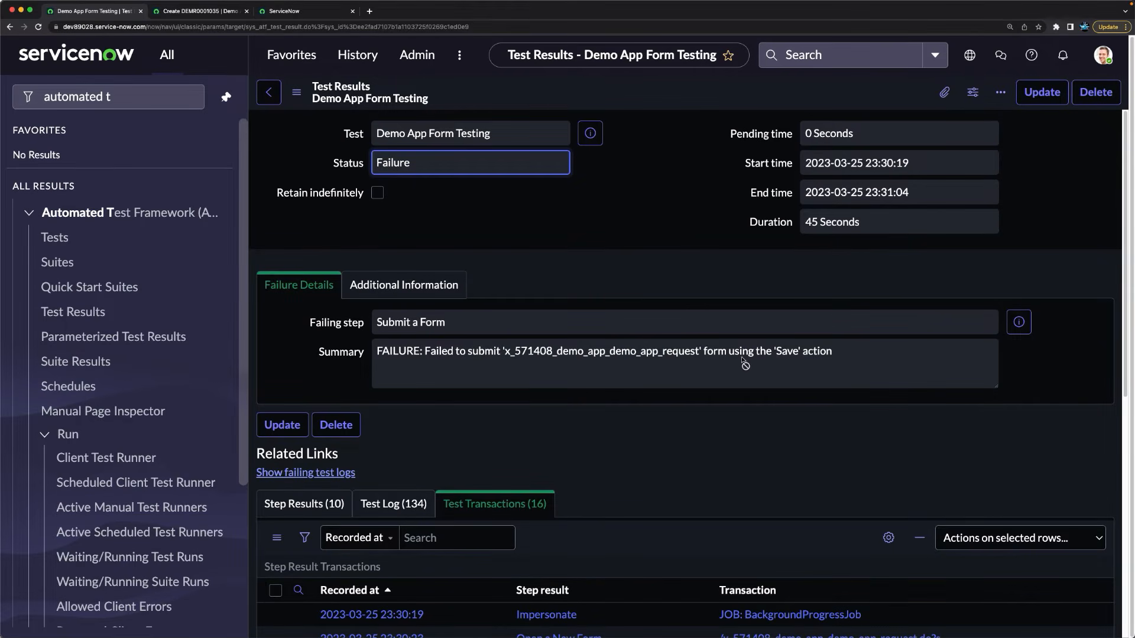
scroll(621, 394, down, 8)
scroll(622, 395, up, 7)
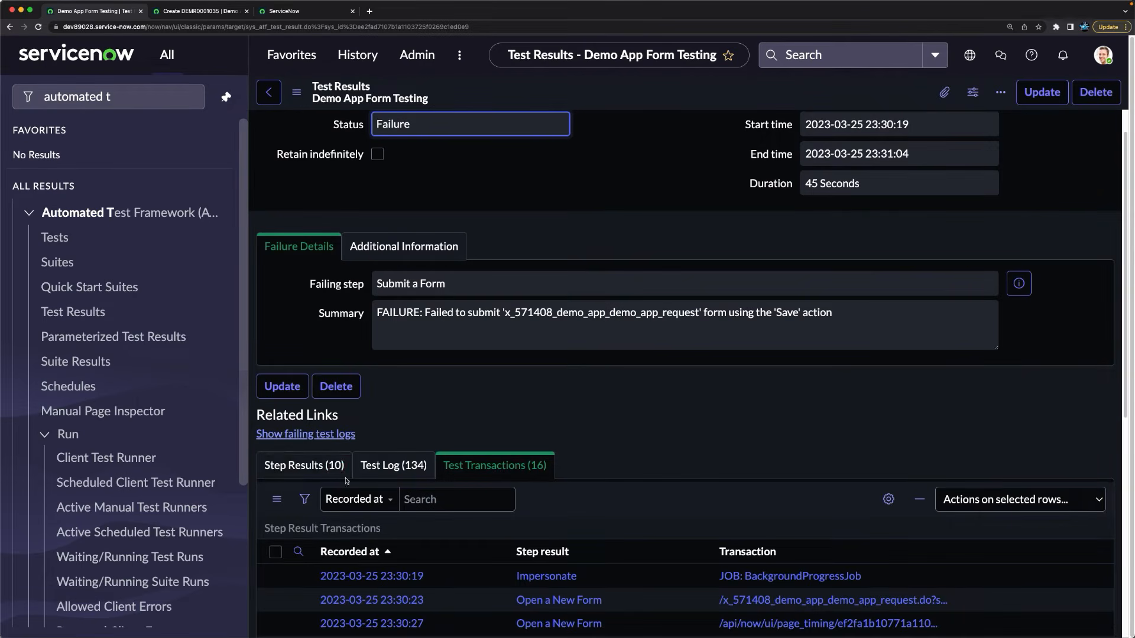
click(303, 467)
scroll(704, 516, down, 7)
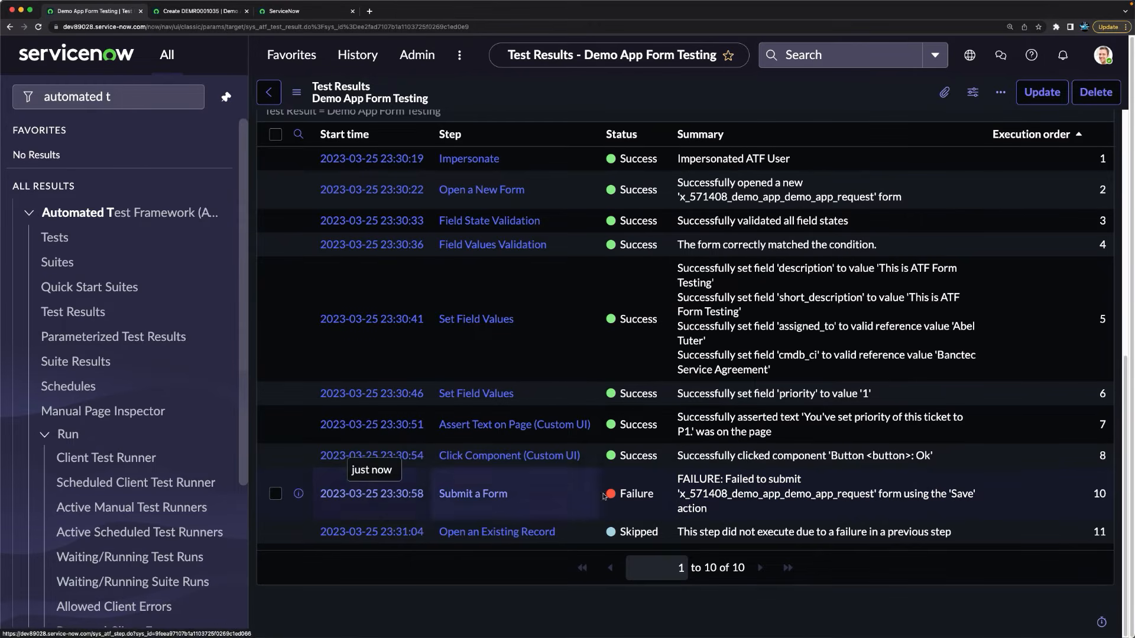
Step: Open the Submit a Form step result and examine its summary, output and step transactions
click(371, 496)
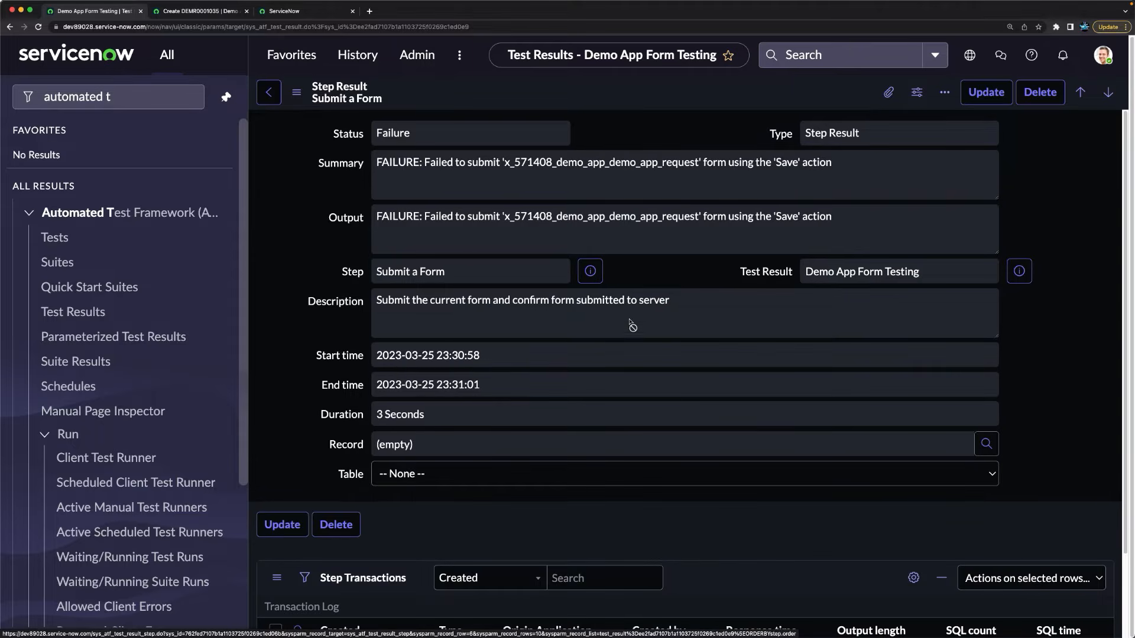
scroll(615, 319, down, 5)
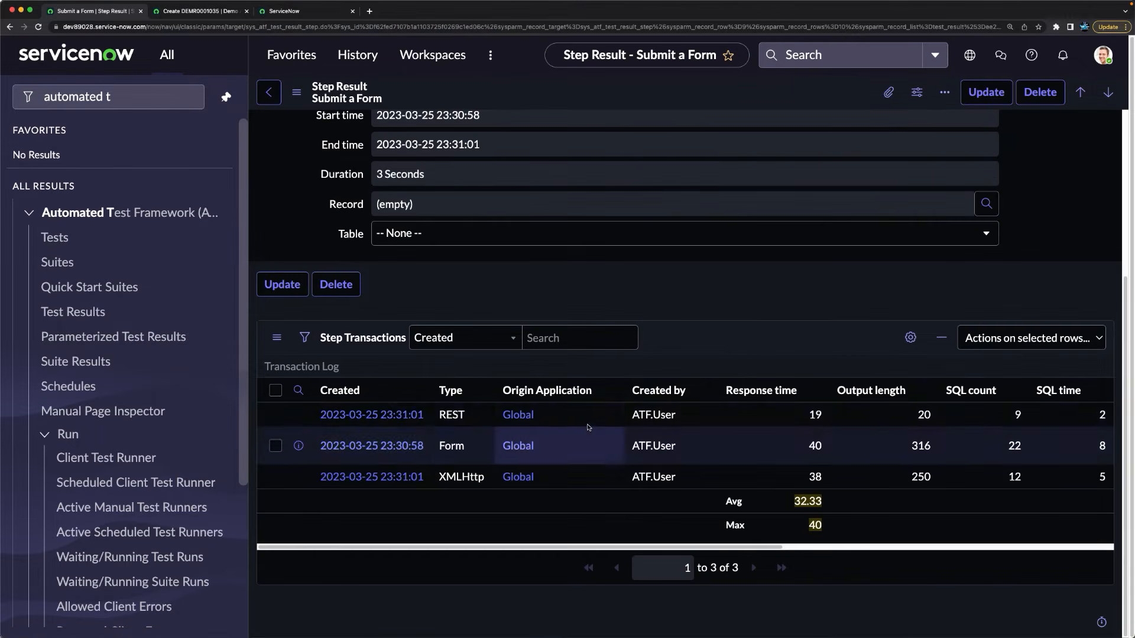
scroll(616, 490, up, 5)
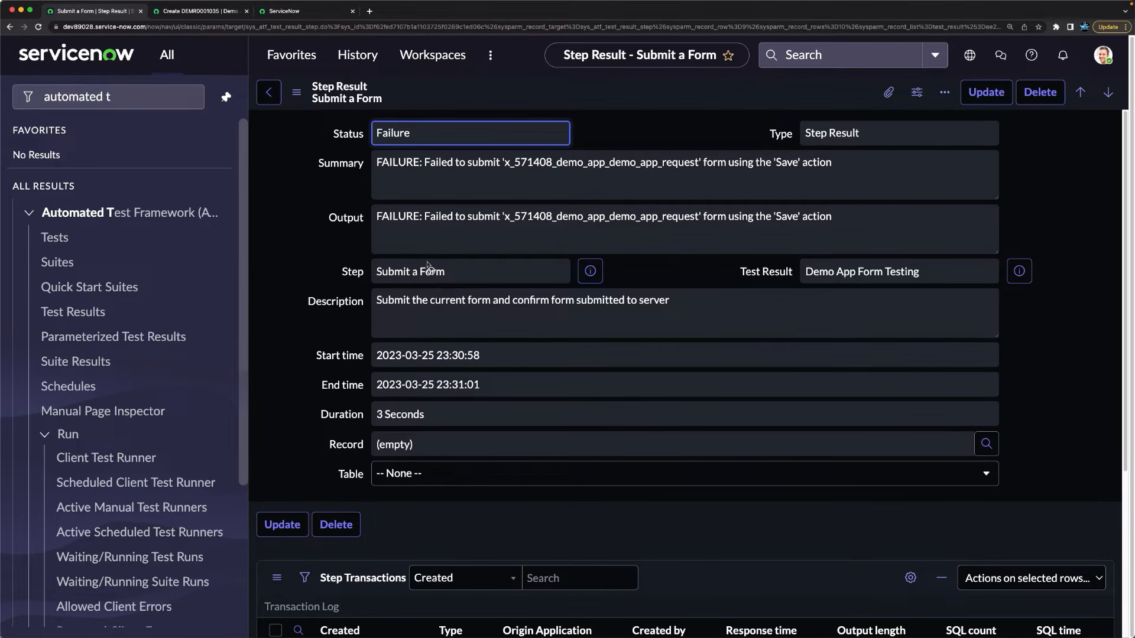
Step: Open the parent test result record, recheck the Submit a Form step result and return to the test result
click(1026, 282)
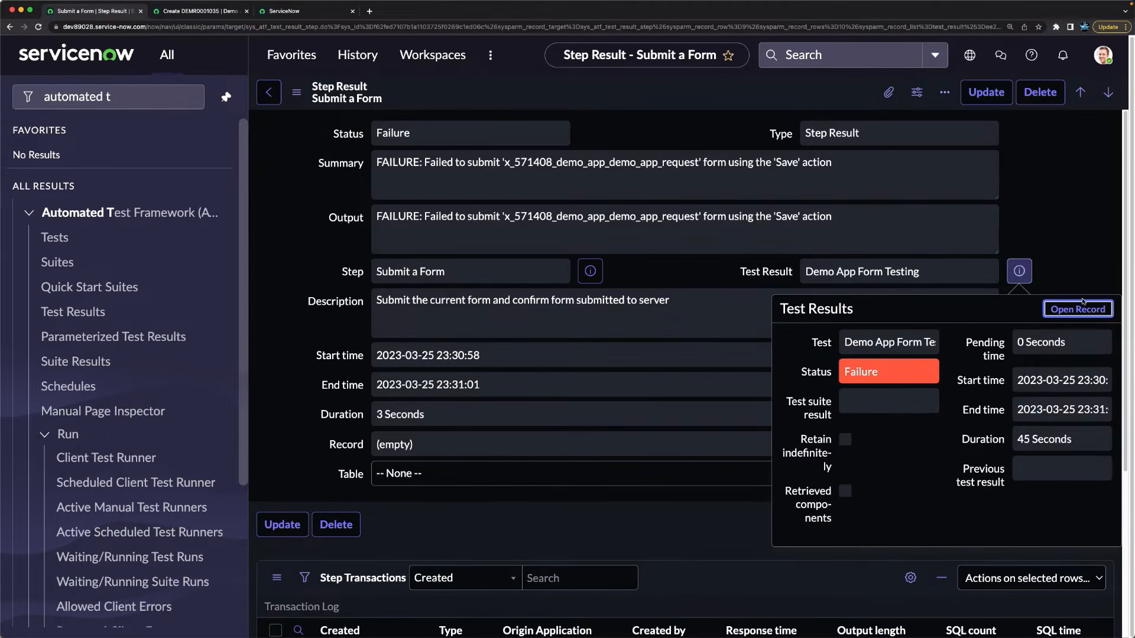
click(1077, 309)
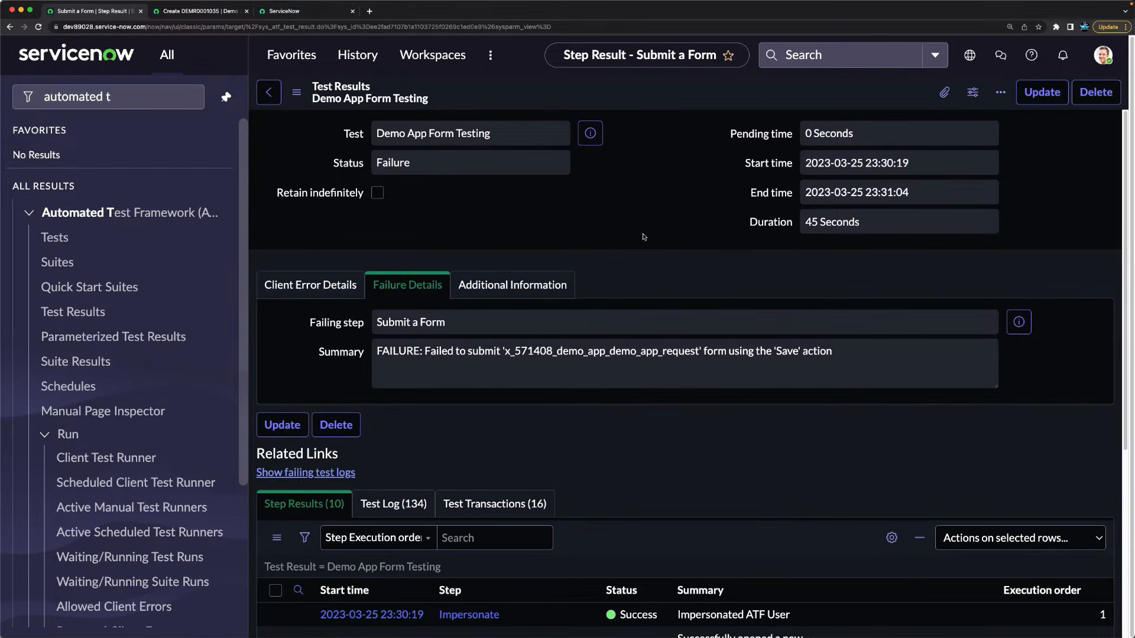
scroll(643, 236, down, 8)
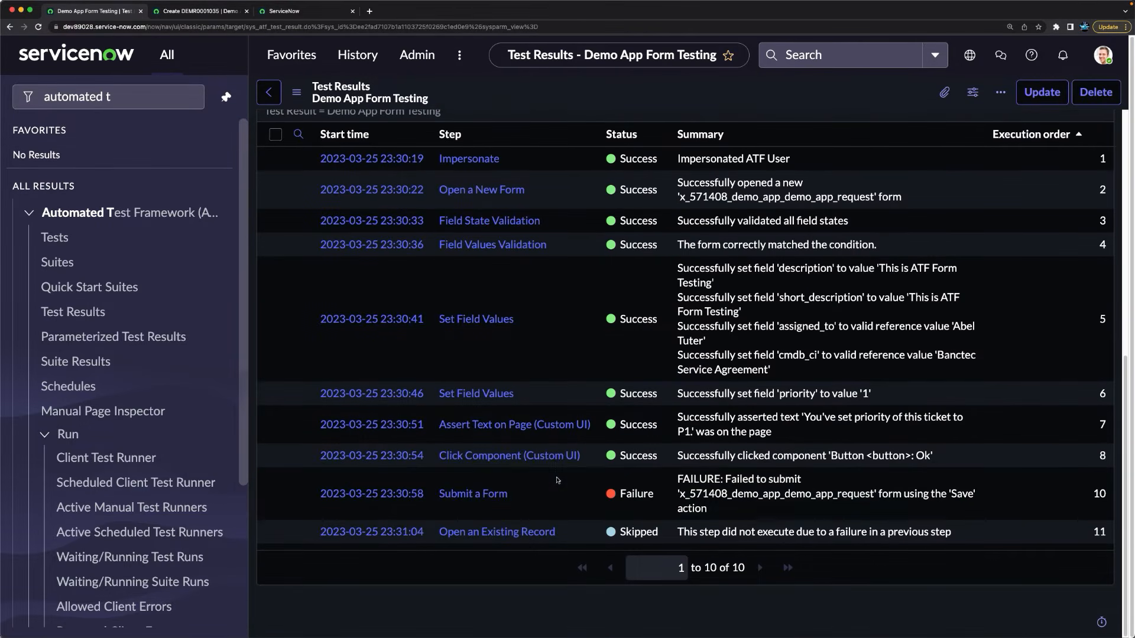
click(346, 494)
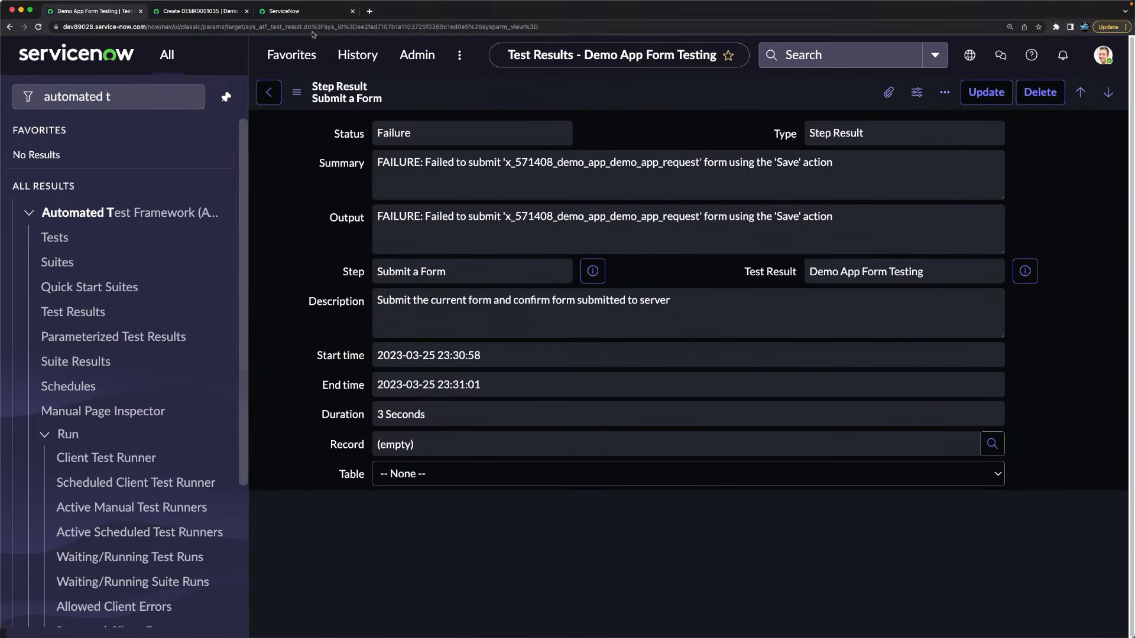
click(10, 26)
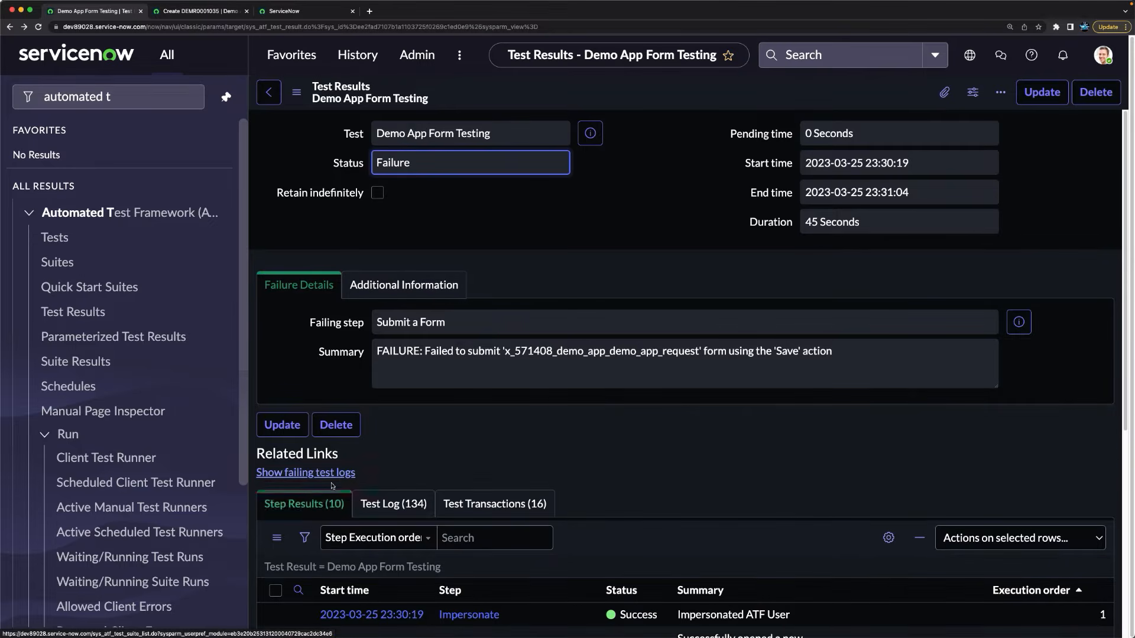
Step: Open the Demo App Form Testing test record from the Test reference on its result
scroll(438, 461, down, 6)
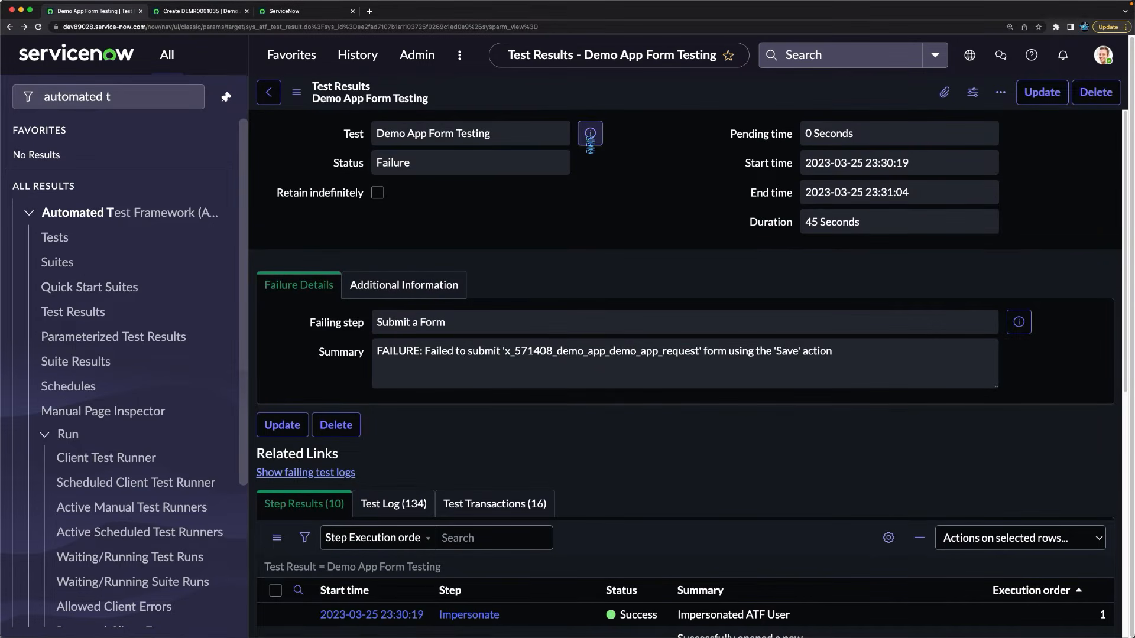
click(588, 136)
click(811, 174)
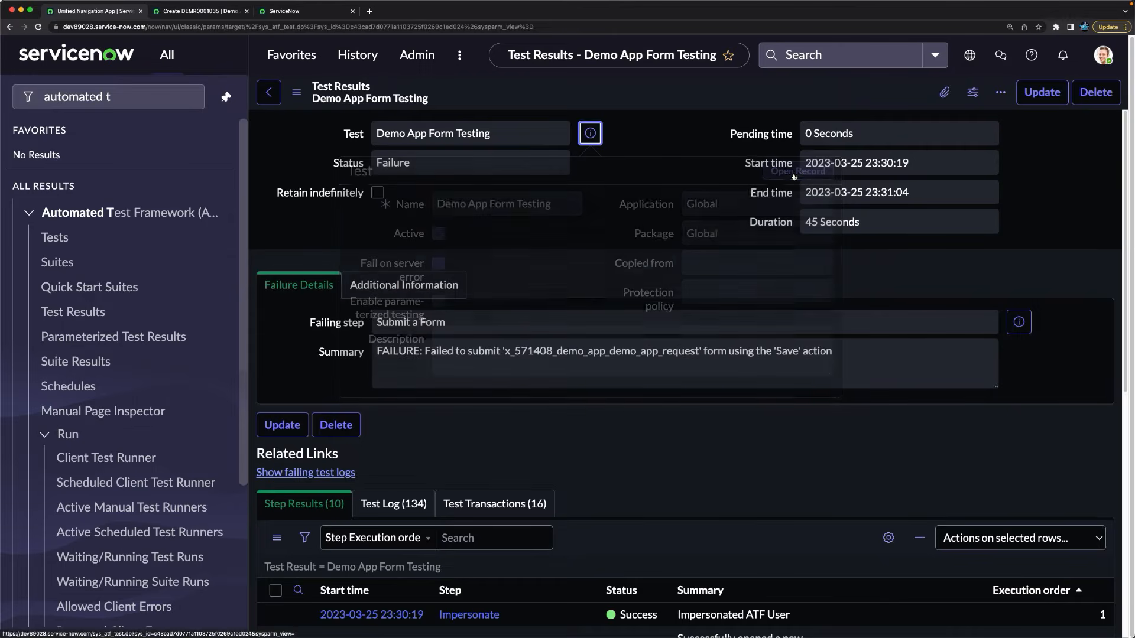
Step: Set the Active value of the Submit a Form test step to false
scroll(520, 341, down, 5)
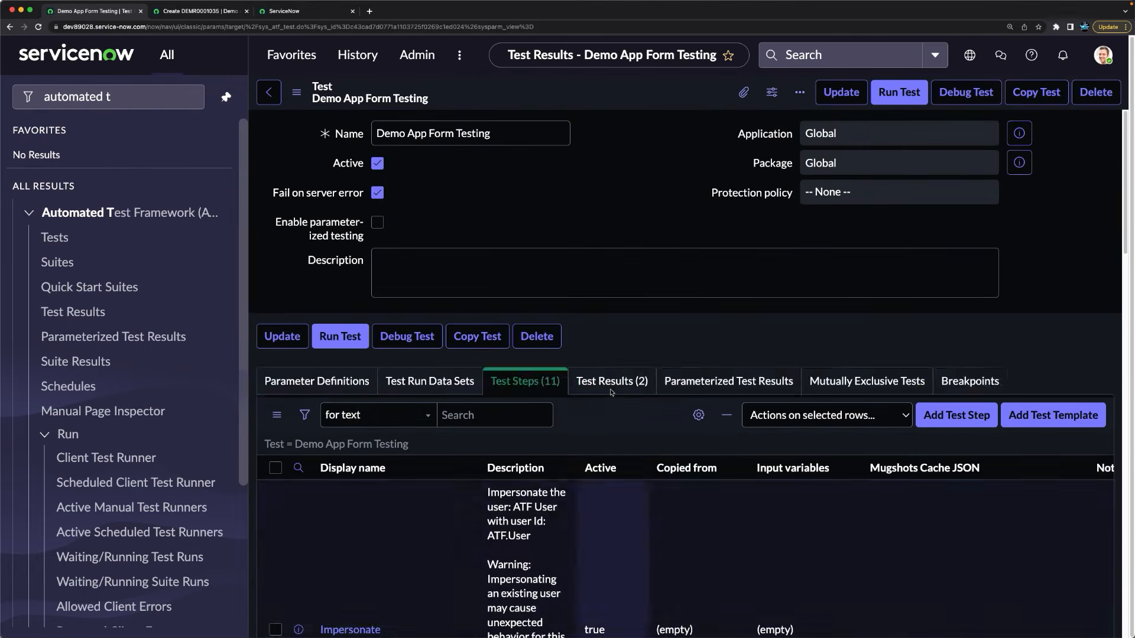
scroll(616, 394, down, 10)
scroll(617, 394, down, 8)
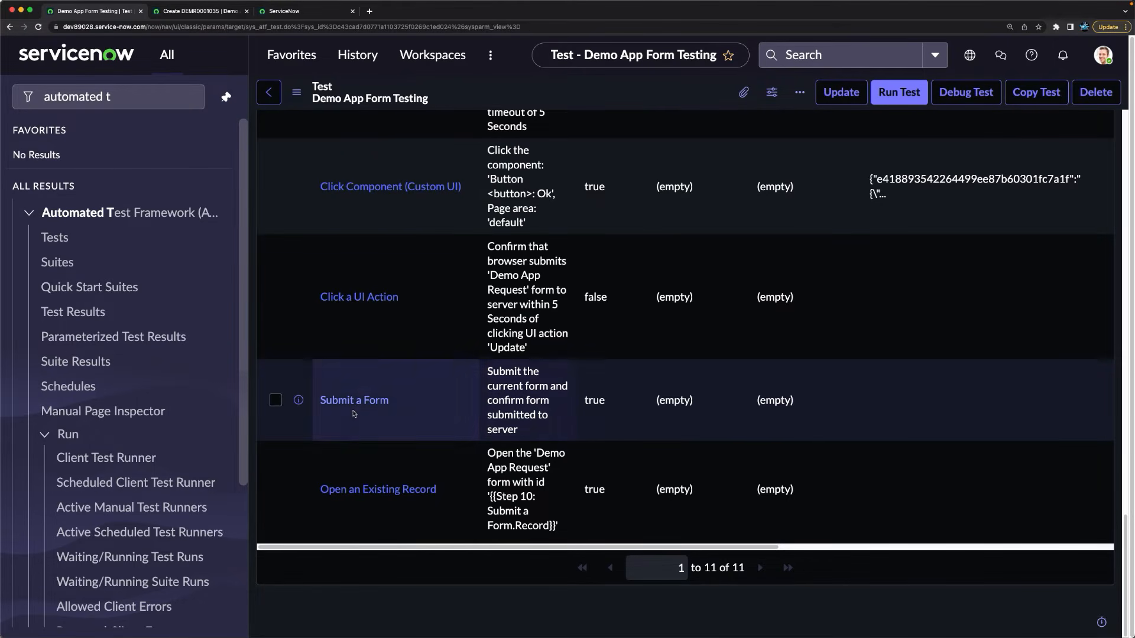
click(608, 413)
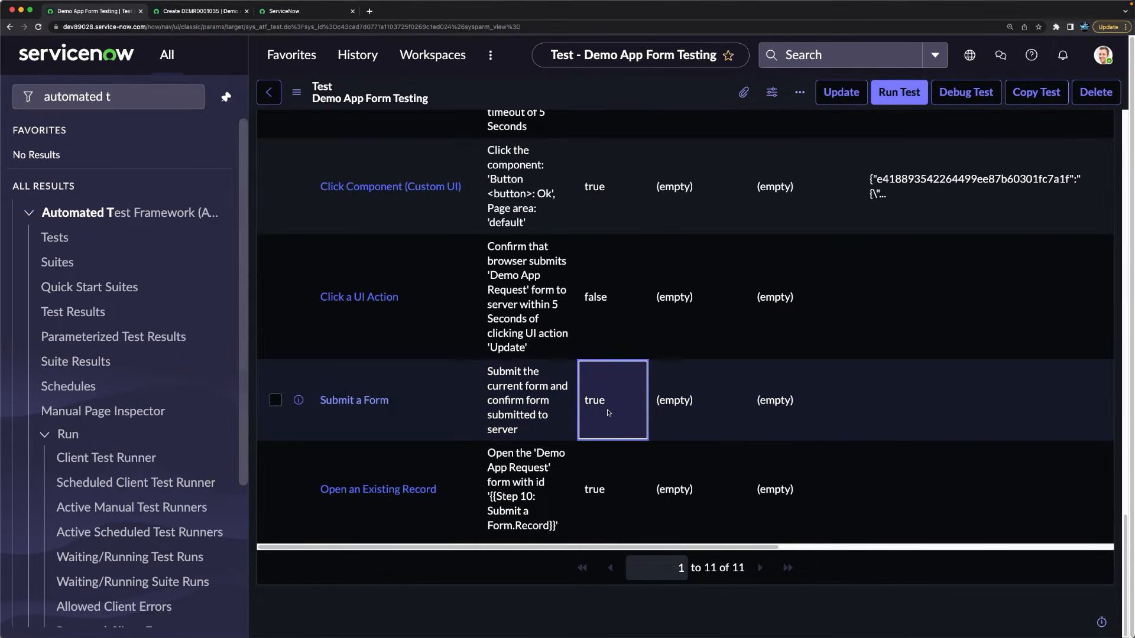
click(608, 413)
click(606, 377)
click(599, 393)
click(651, 377)
scroll(726, 401, up, 10)
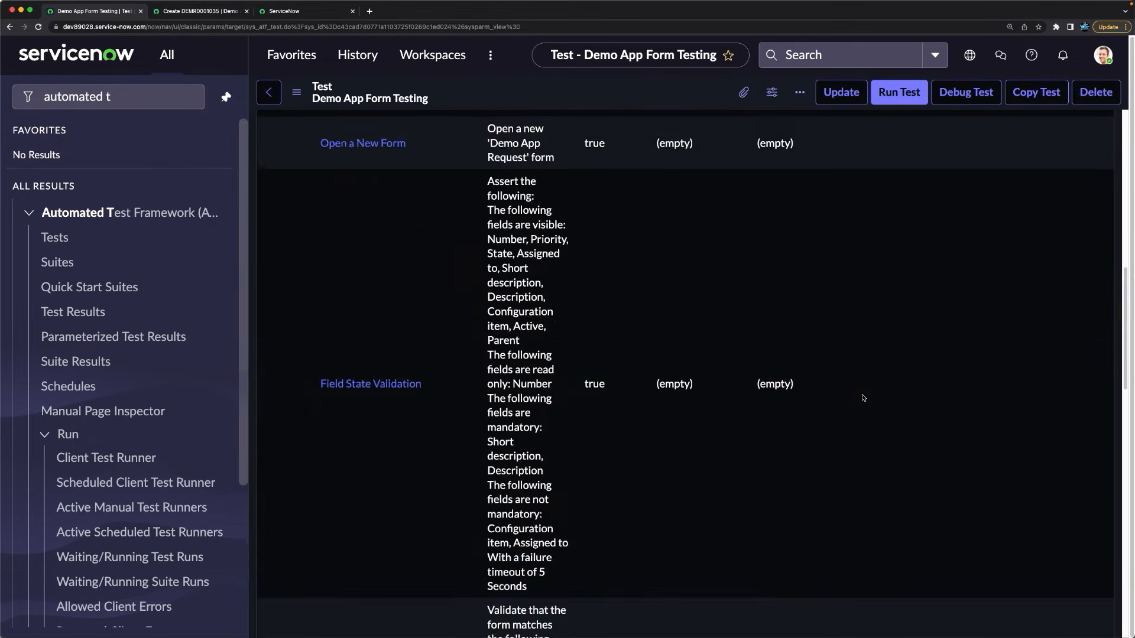
scroll(726, 401, down, 8)
scroll(644, 426, down, 3)
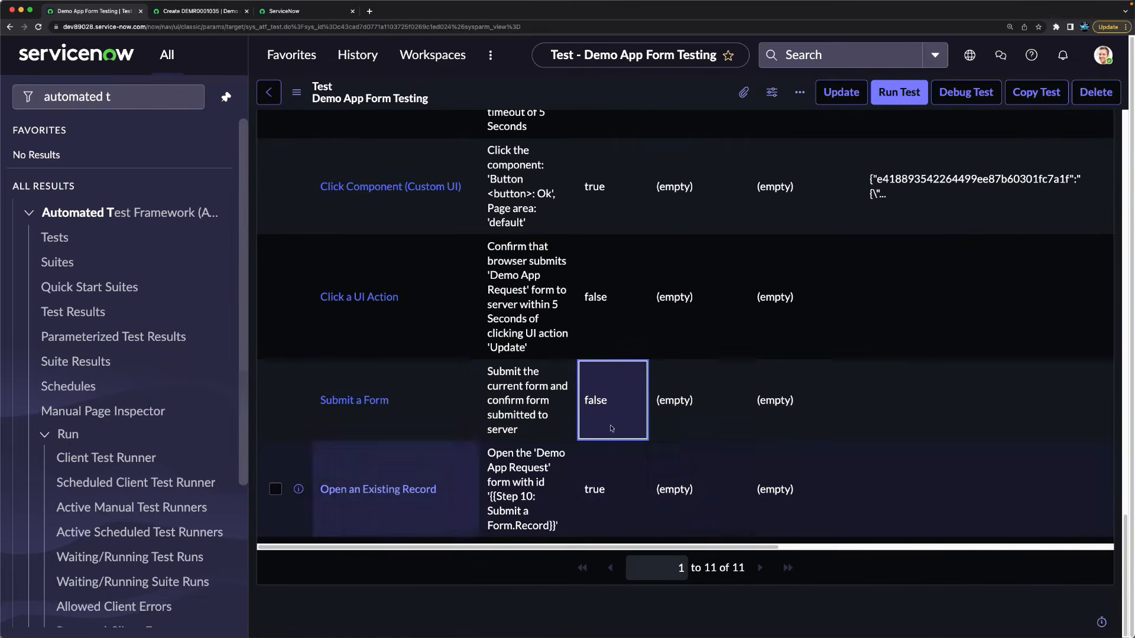
scroll(638, 422, up, 15)
scroll(638, 422, up, 1)
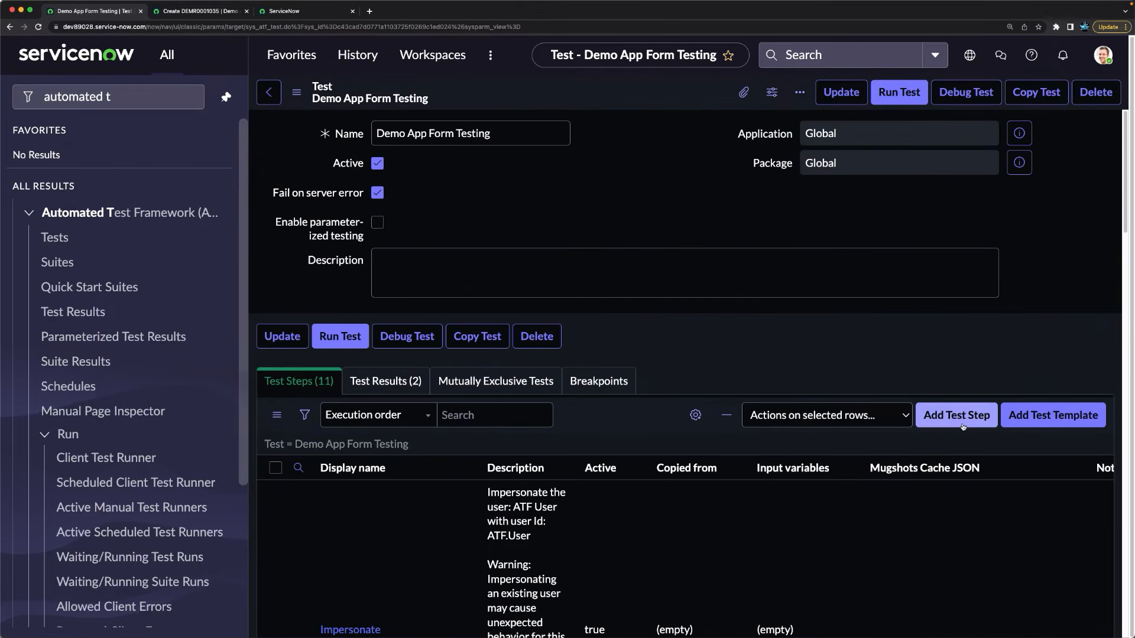
click(937, 421)
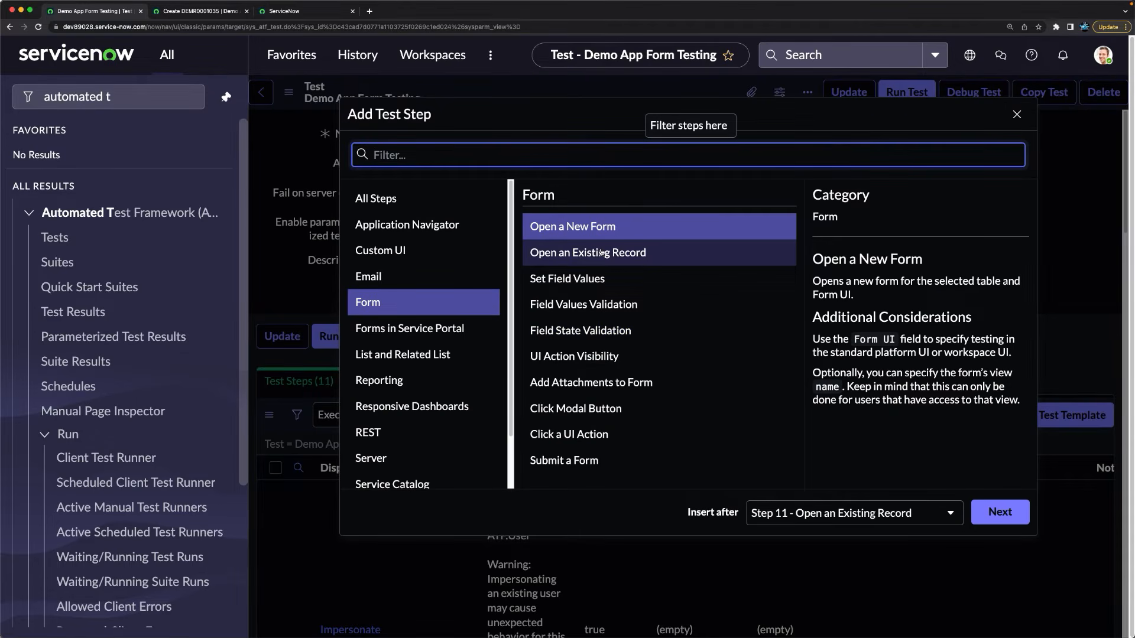
click(566, 442)
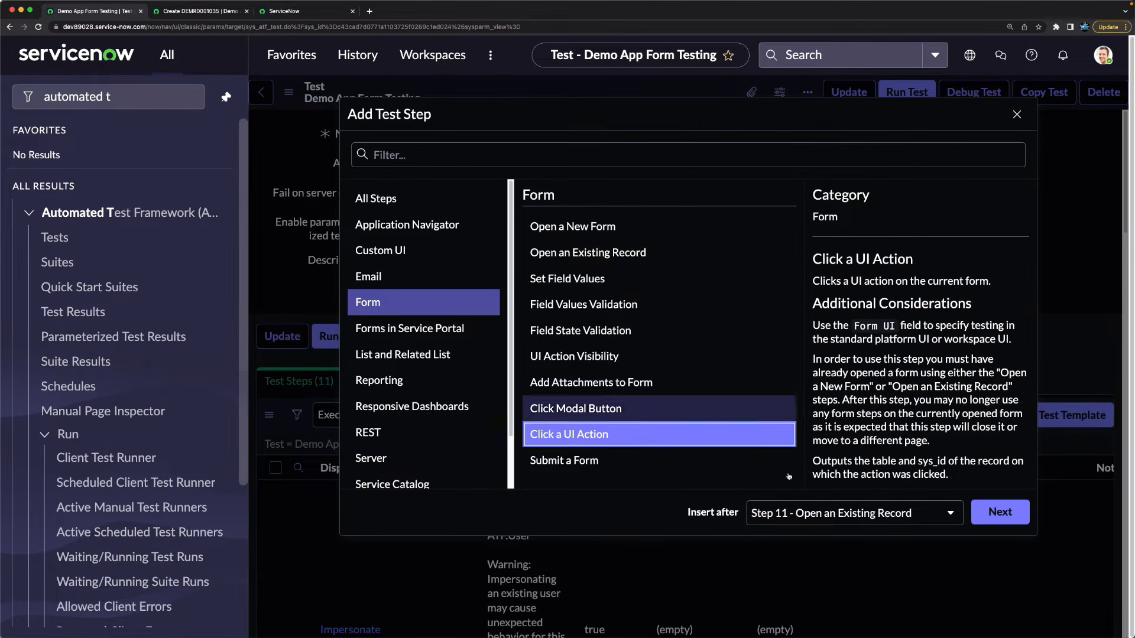
click(991, 516)
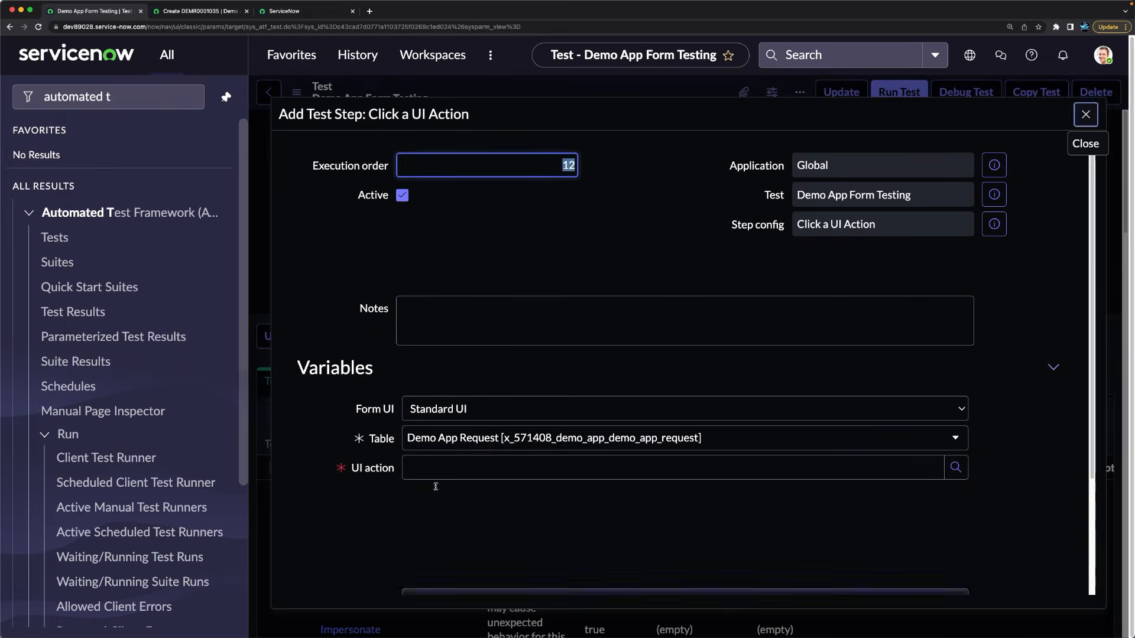
scroll(378, 449, down, 4)
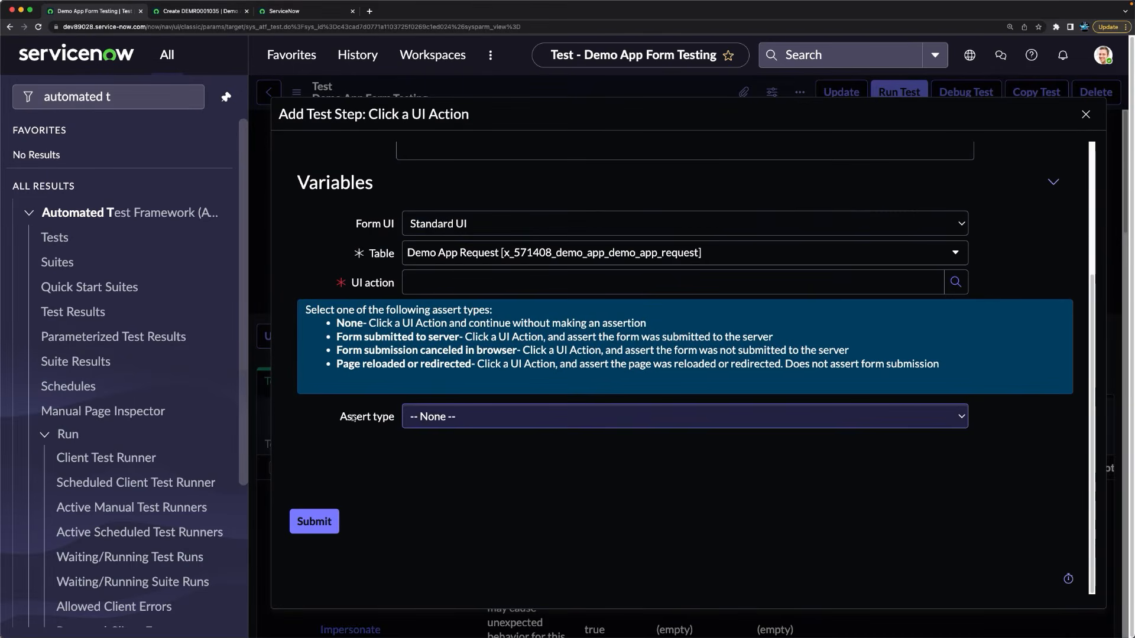
scroll(353, 417, up, 5)
click(1086, 114)
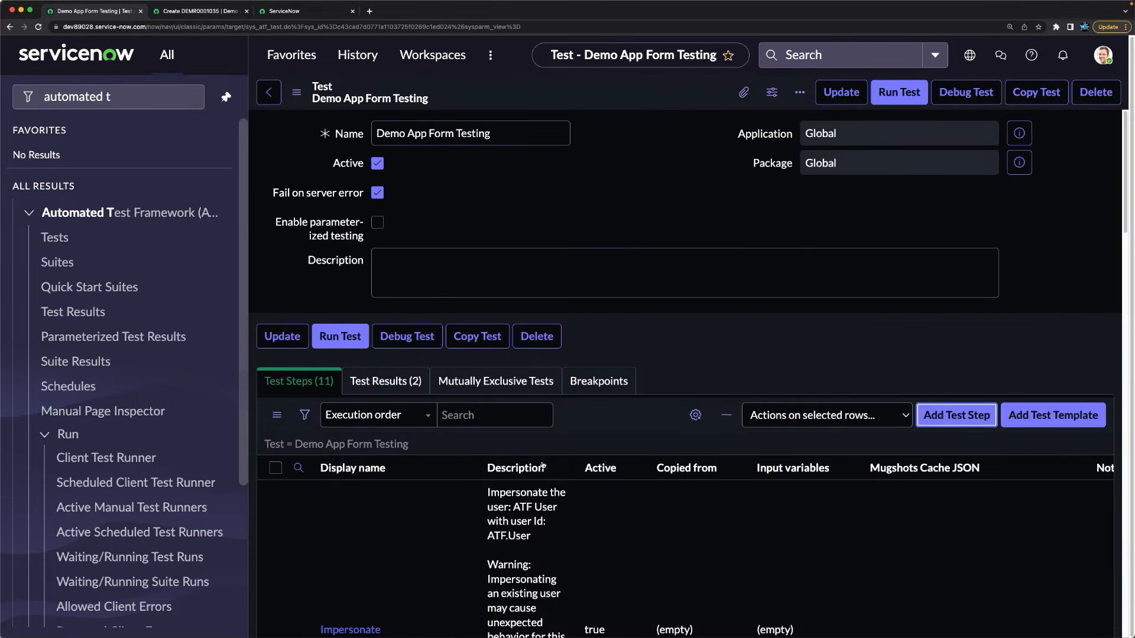
Step: Start adding a Click a UI Action test step inserted after Step 8 - Click Component (Custom UI)
scroll(547, 461, down, 10)
scroll(874, 451, up, 7)
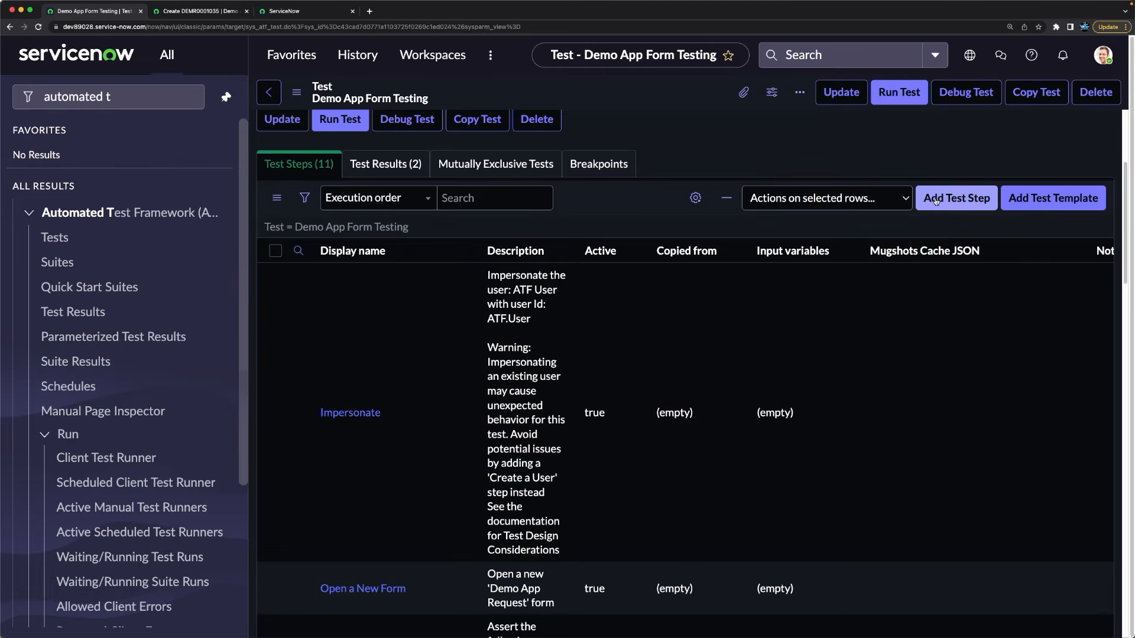
click(937, 200)
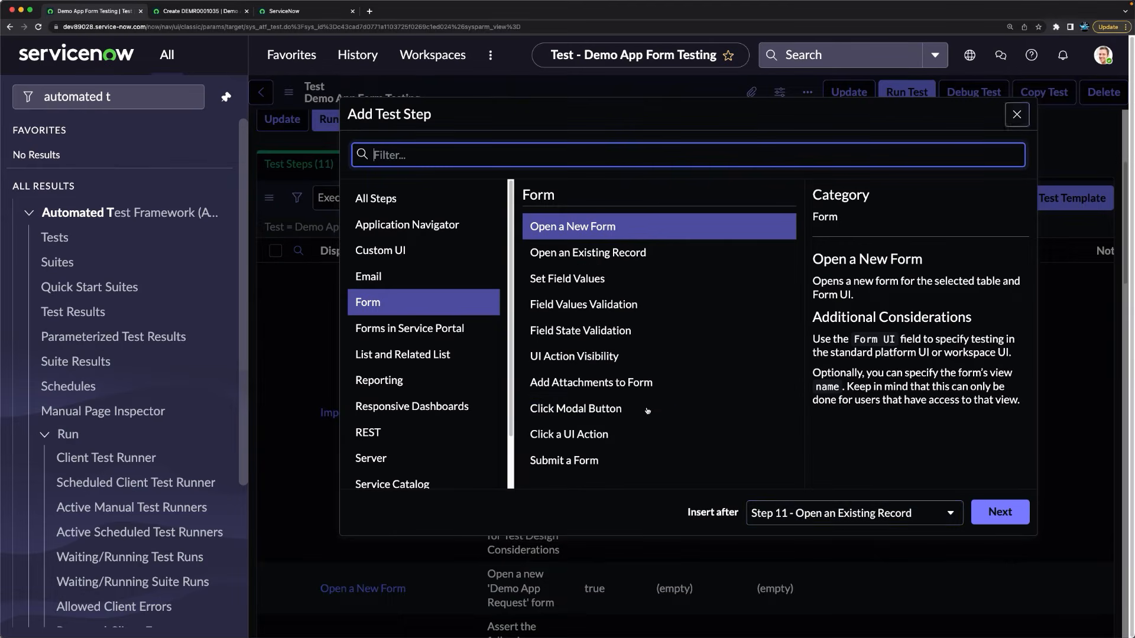
click(848, 514)
click(838, 432)
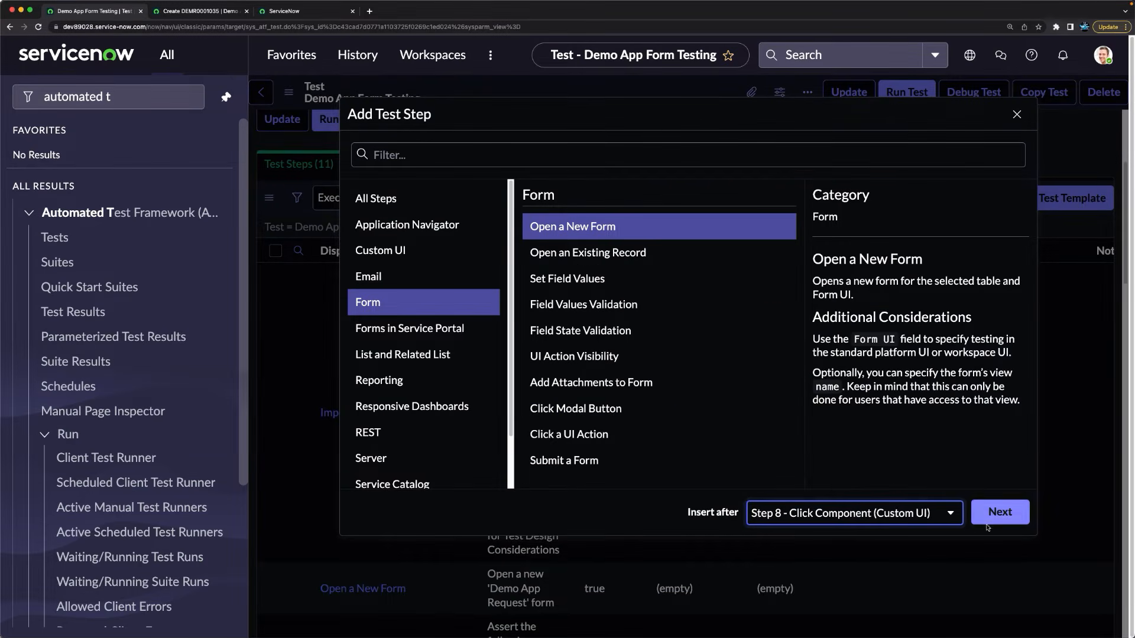
drag(988, 512, 712, 395)
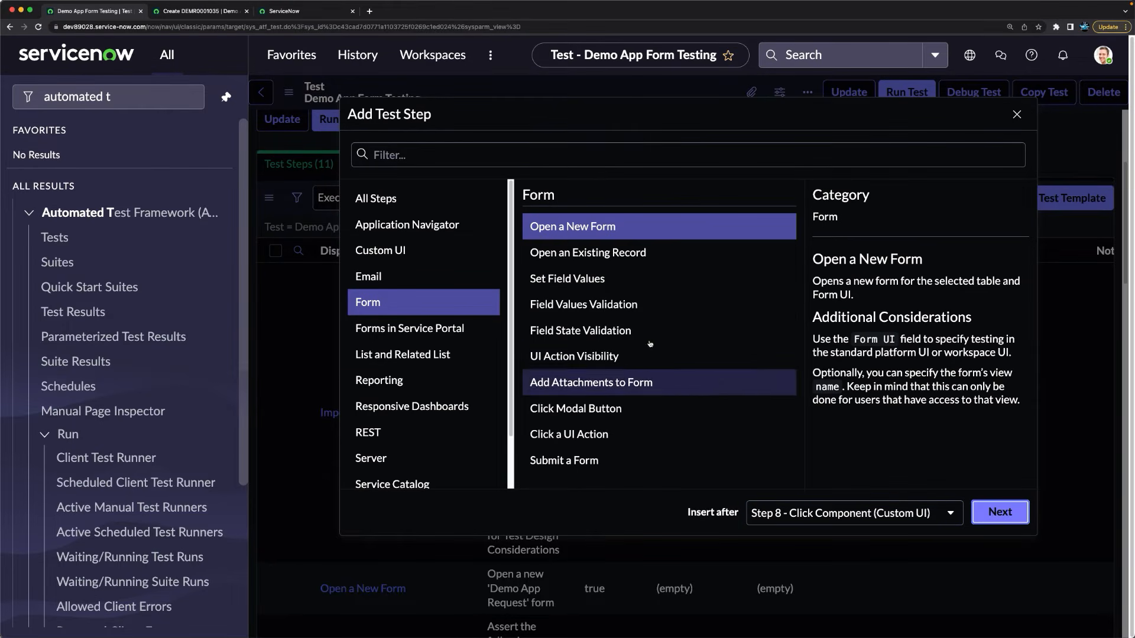
click(539, 432)
click(1002, 514)
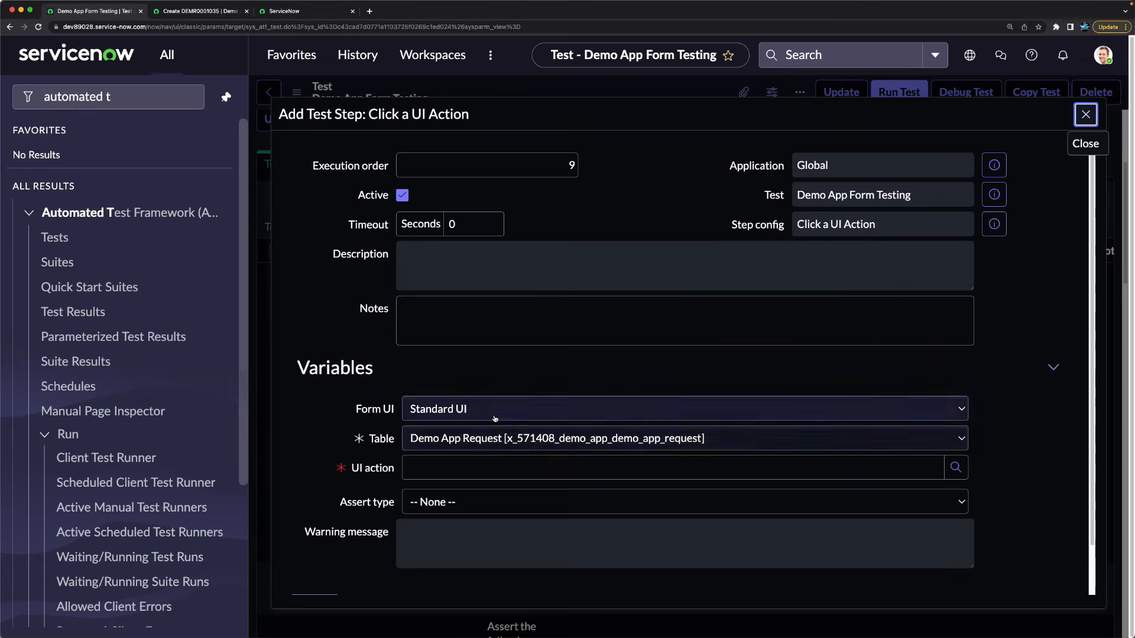
Step: Choose the global Save UI action for new records (context version) and submit the step with assert type None
click(955, 467)
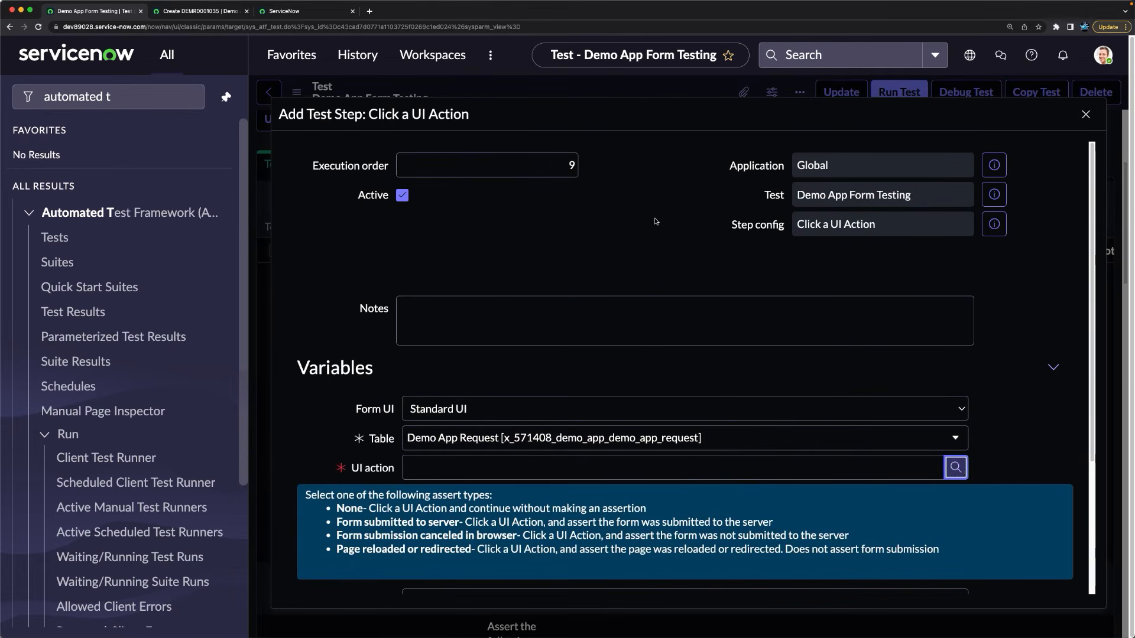
drag(691, 407, 675, 259)
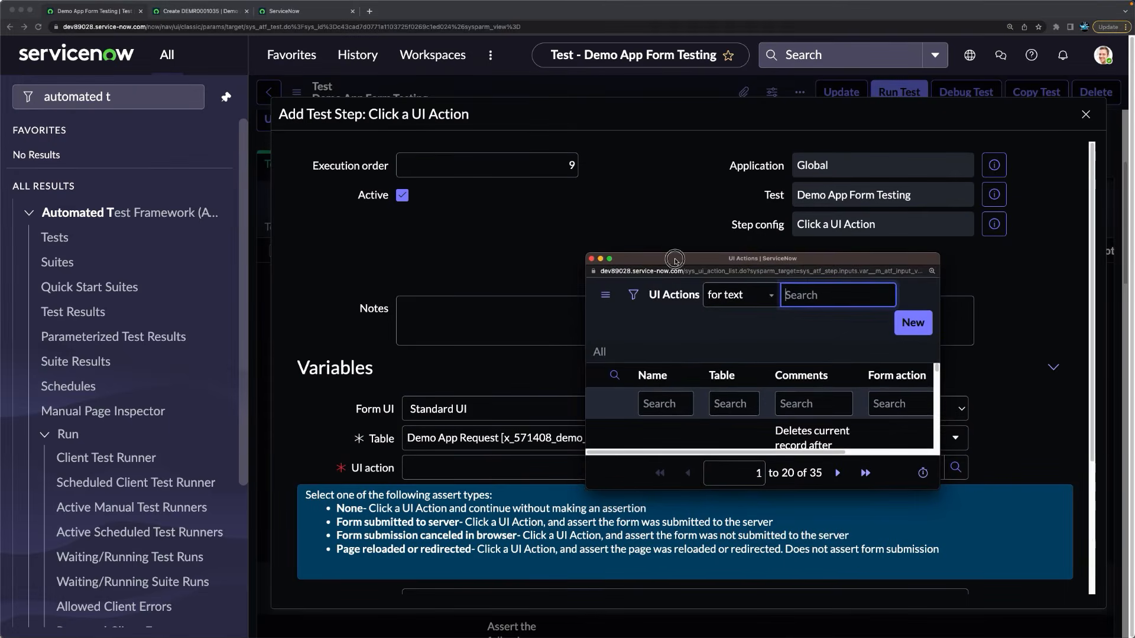
double_click(675, 258)
click(89, 128)
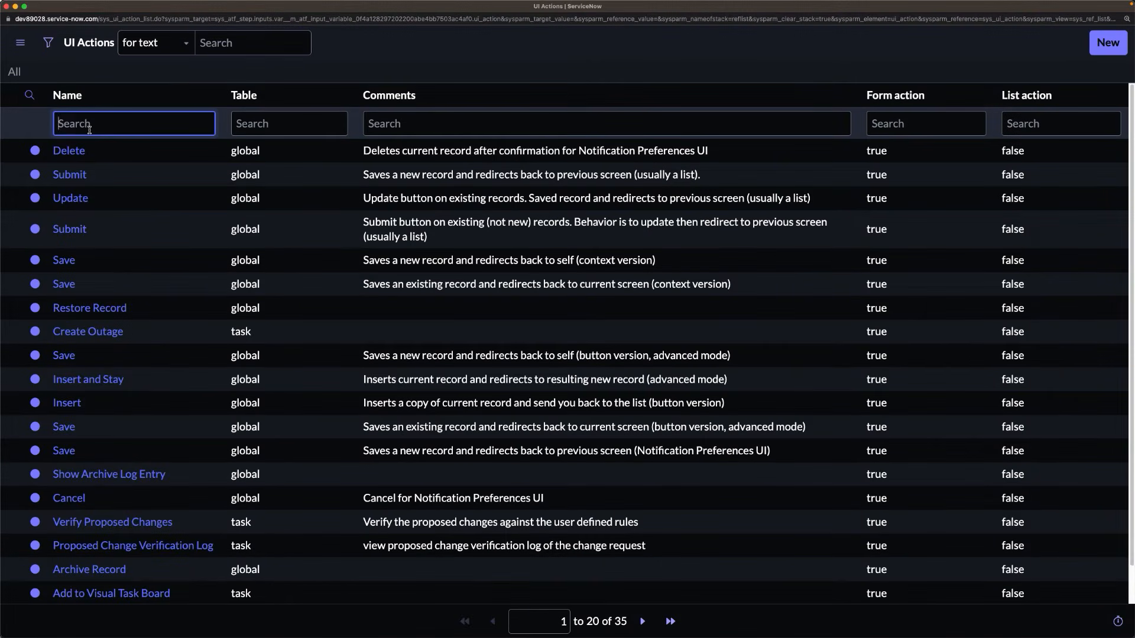
text(*)
key(BackSpace)
key(BackSpace)
text(*)
key(Return)
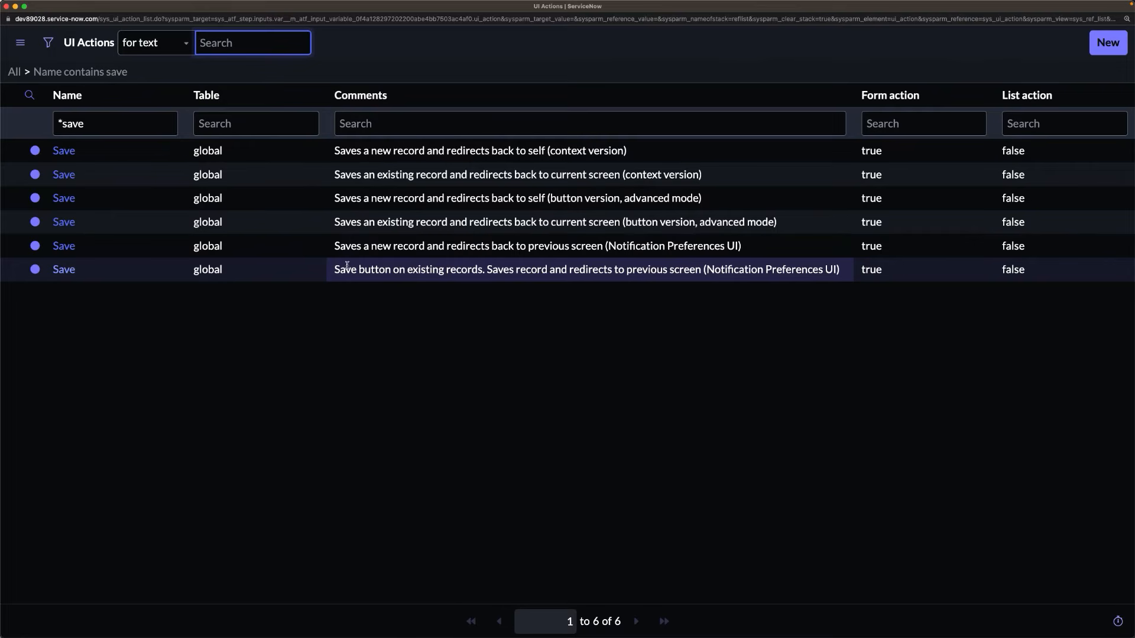
click(64, 151)
scroll(441, 458, down, 3)
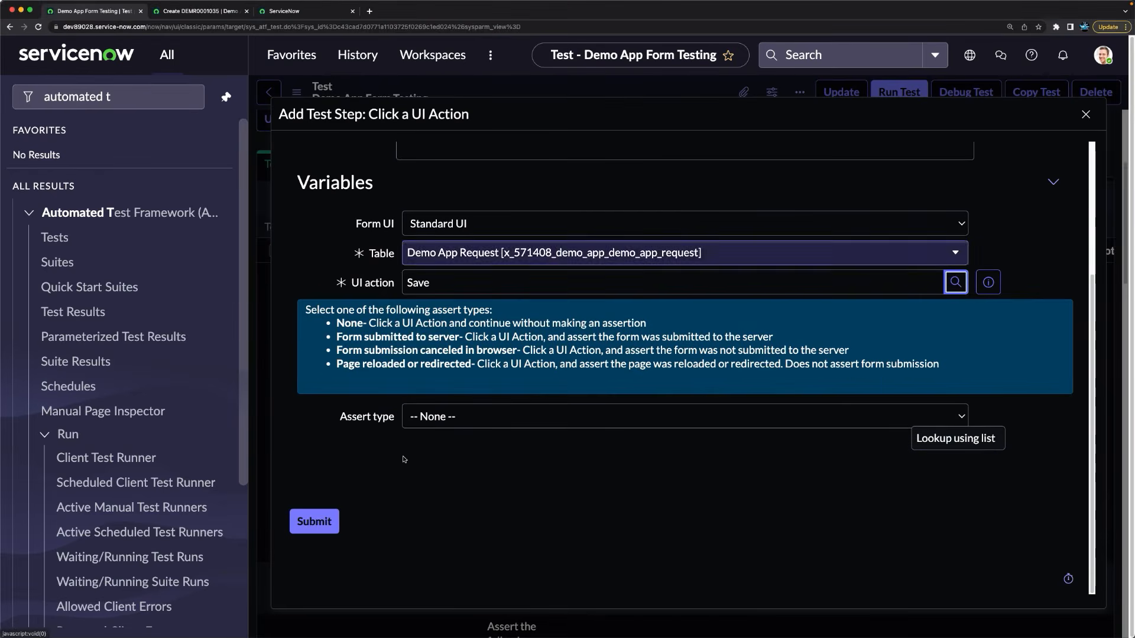
click(318, 521)
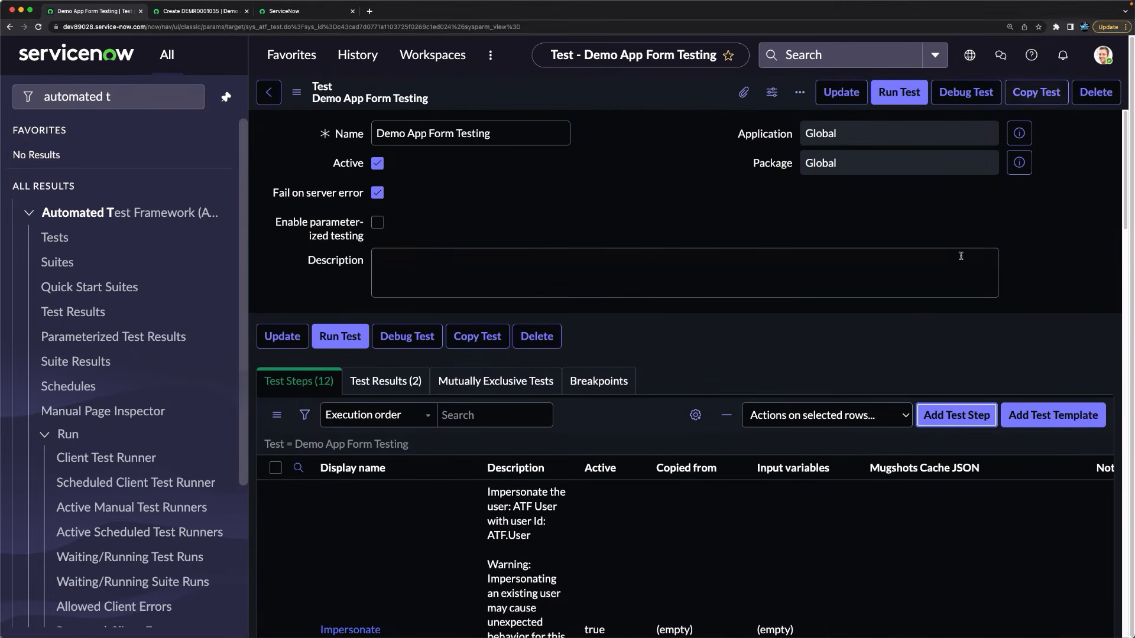
Step: Run the Demo App Form Testing test in the current Chrome session, check the Client Test Runner and return to the test
click(349, 338)
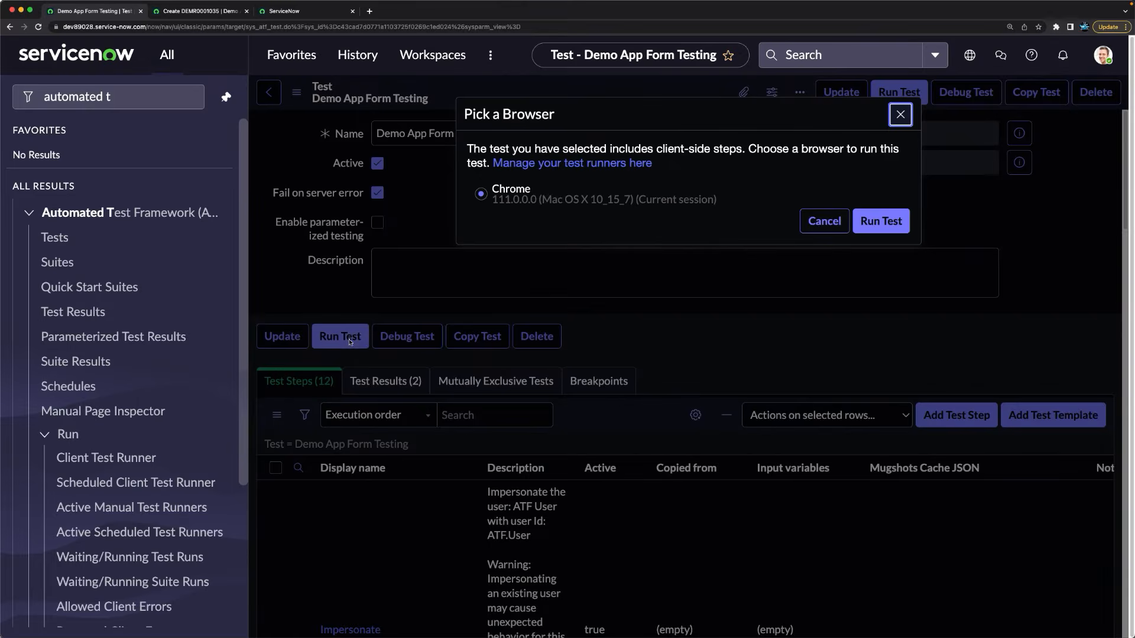
click(874, 223)
click(310, 17)
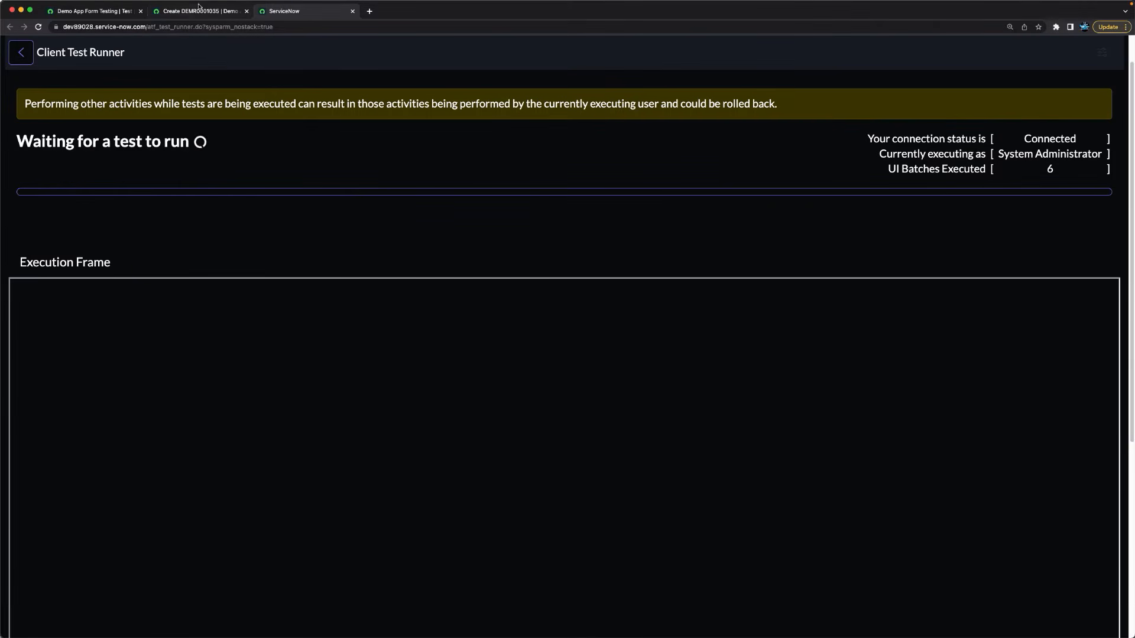
click(118, 10)
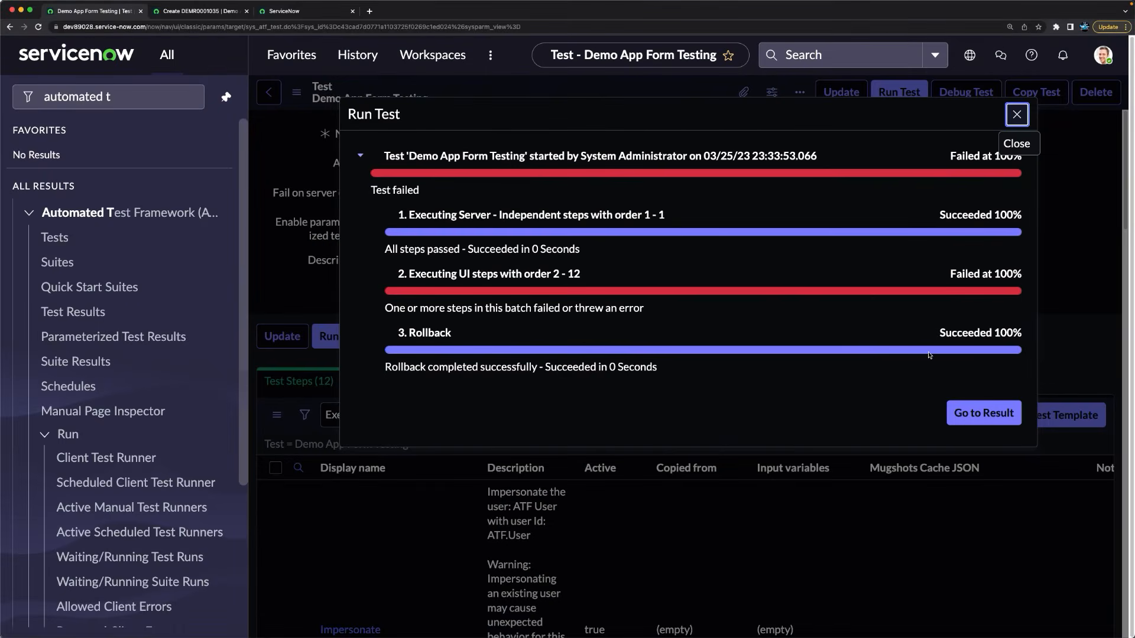
Step: Open the test run's result, examine the step results and open the Set Field Values result with execution order 5
click(984, 417)
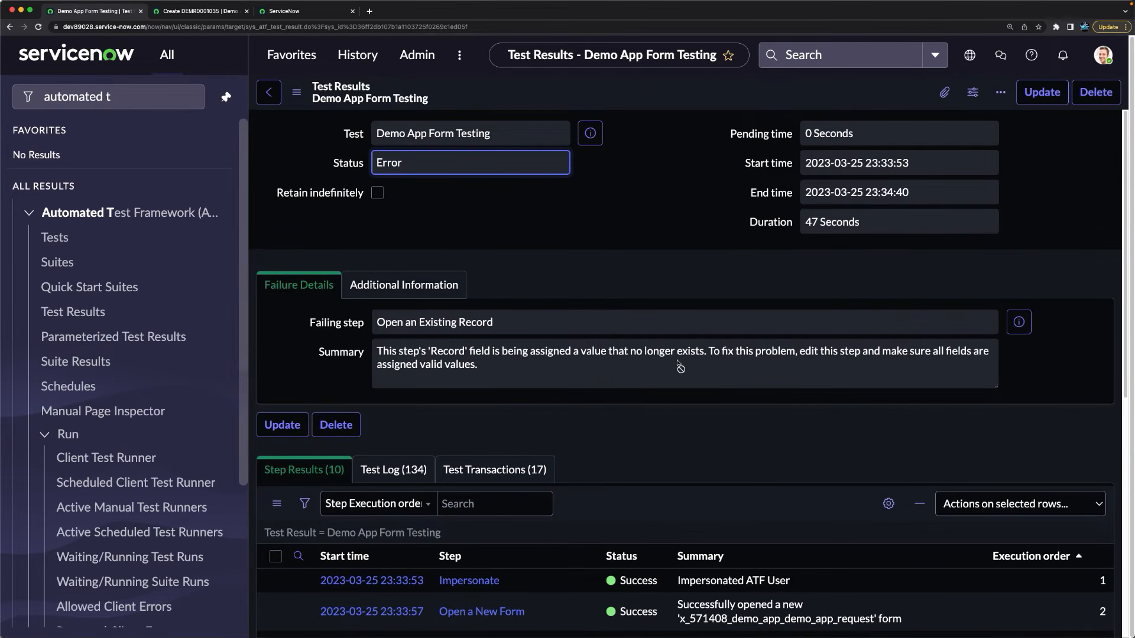
scroll(679, 366, down, 10)
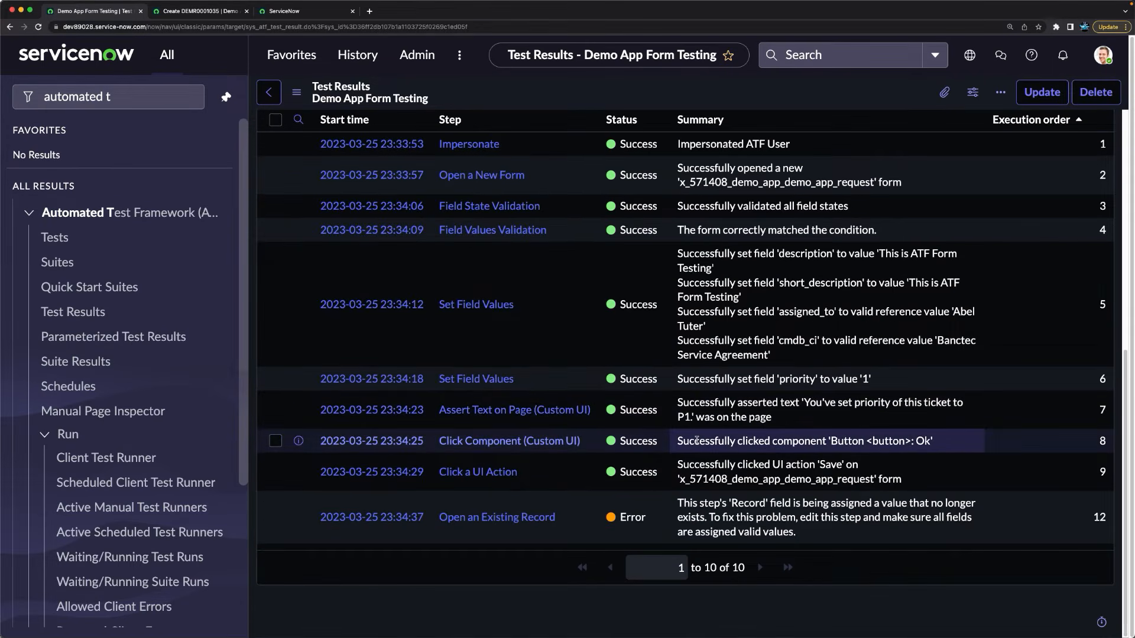
scroll(696, 441, up, 3)
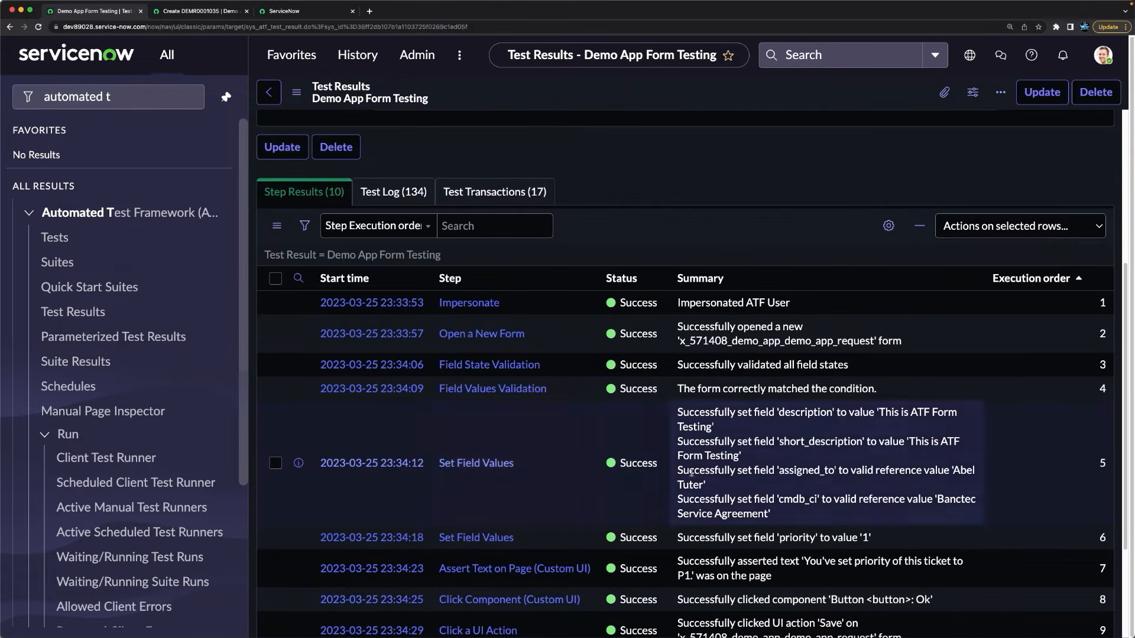
scroll(414, 466, down, 1)
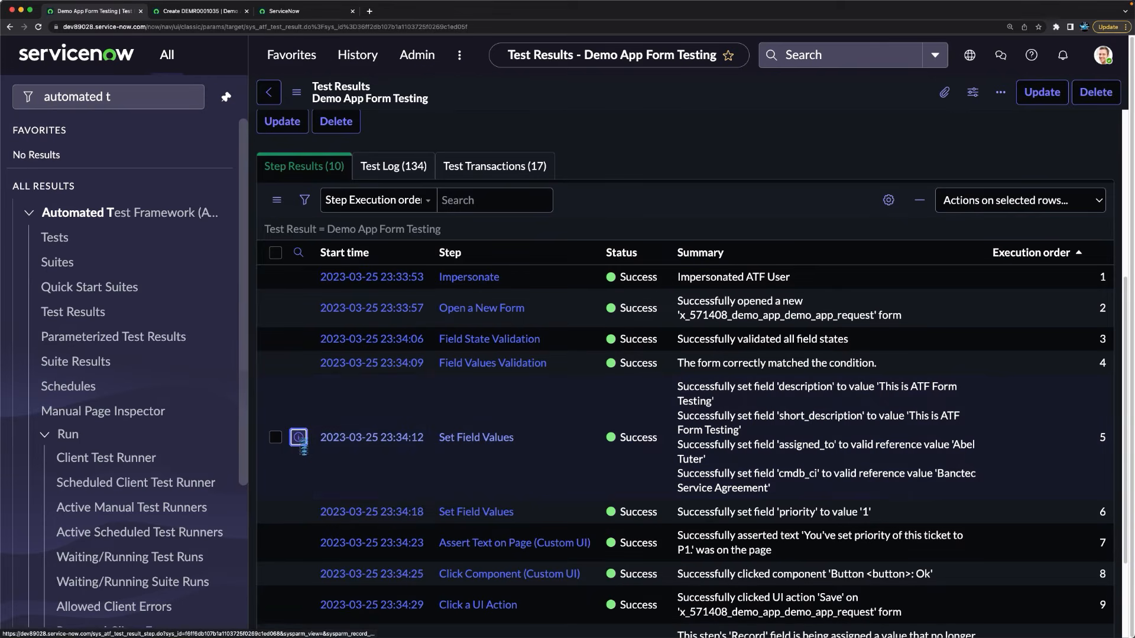
click(299, 437)
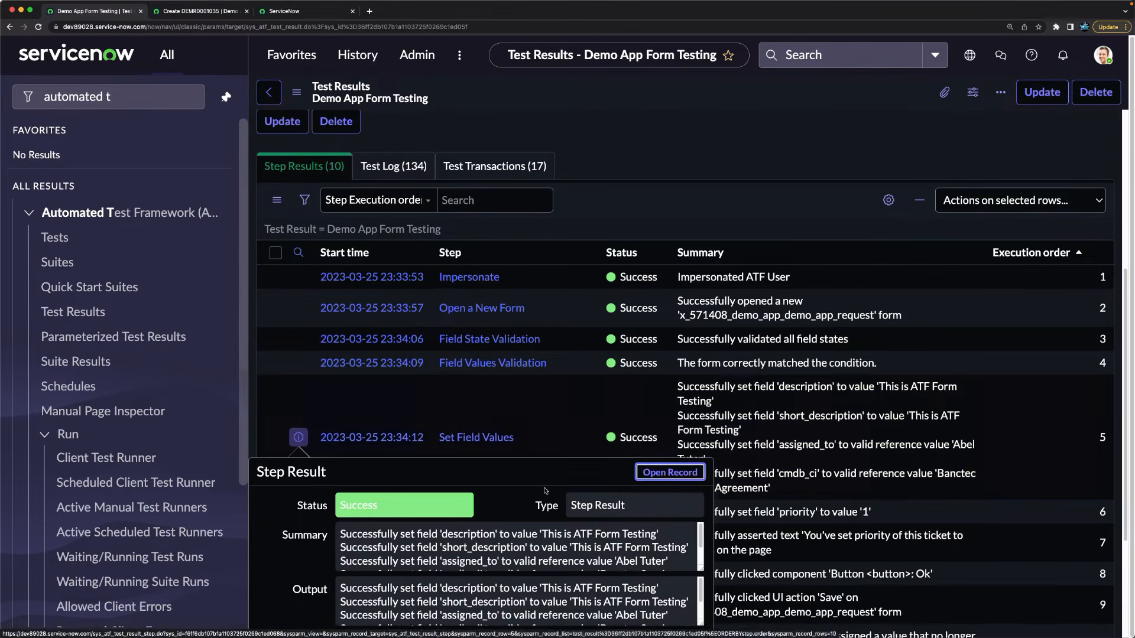
click(669, 472)
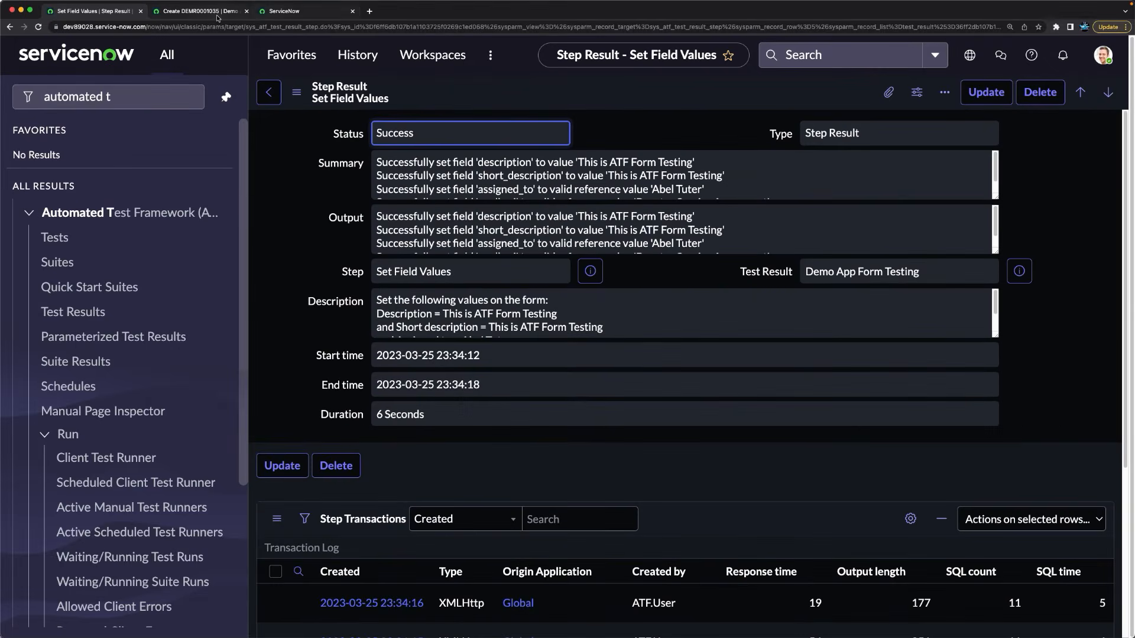
Step: In the open new Demo App Request form, look up the first user matching "ab" as Assigned to and copy that user's name
click(219, 16)
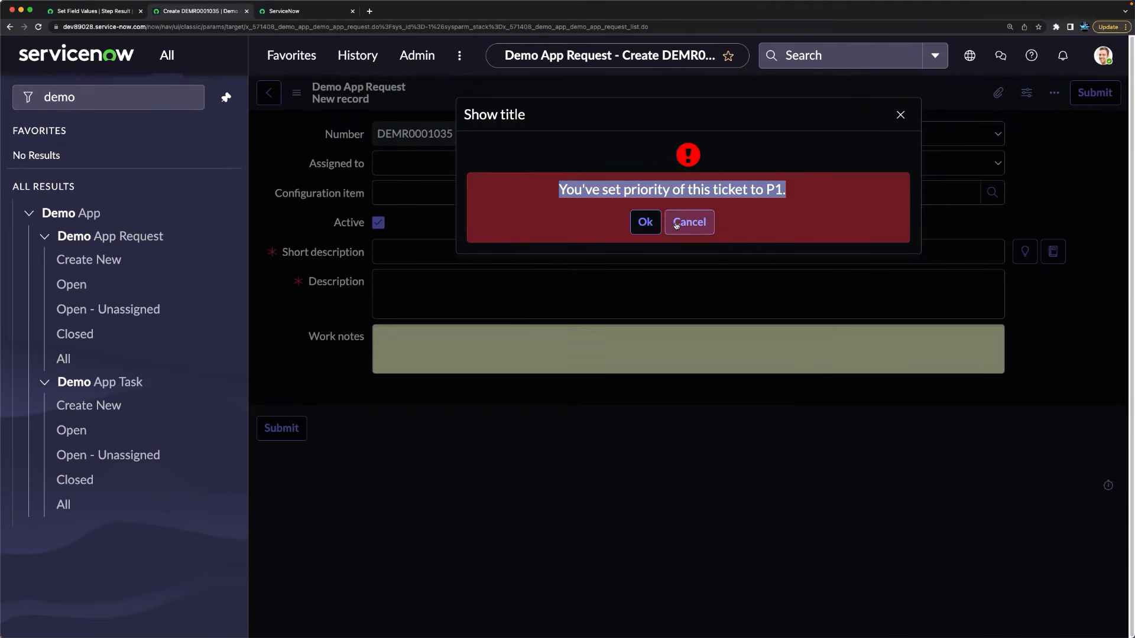
click(645, 223)
click(389, 163)
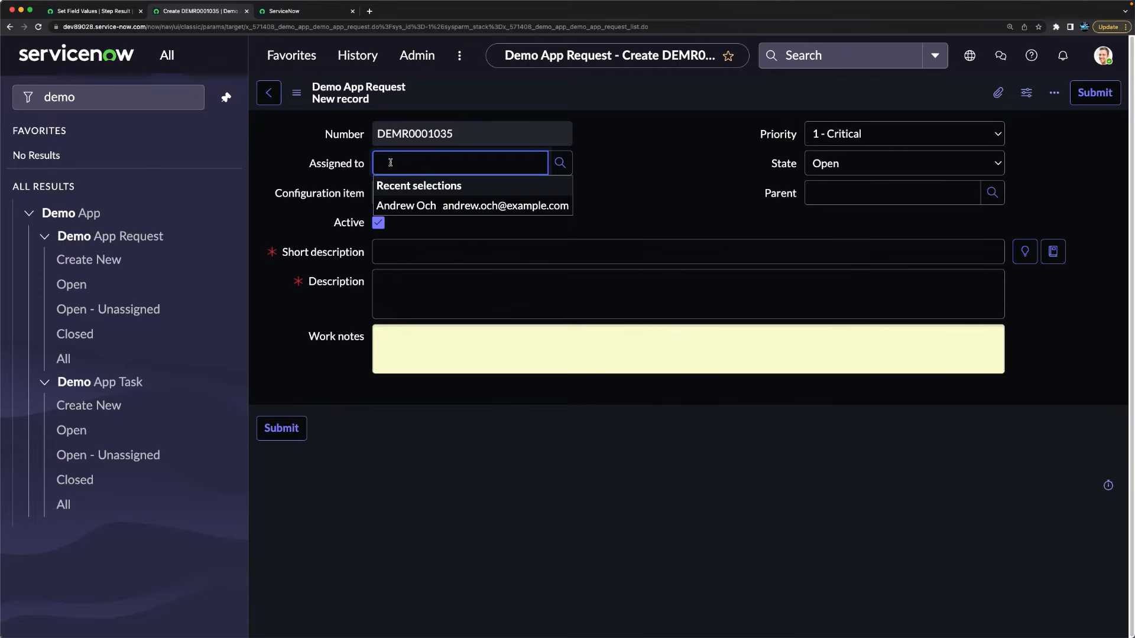
text(ab)
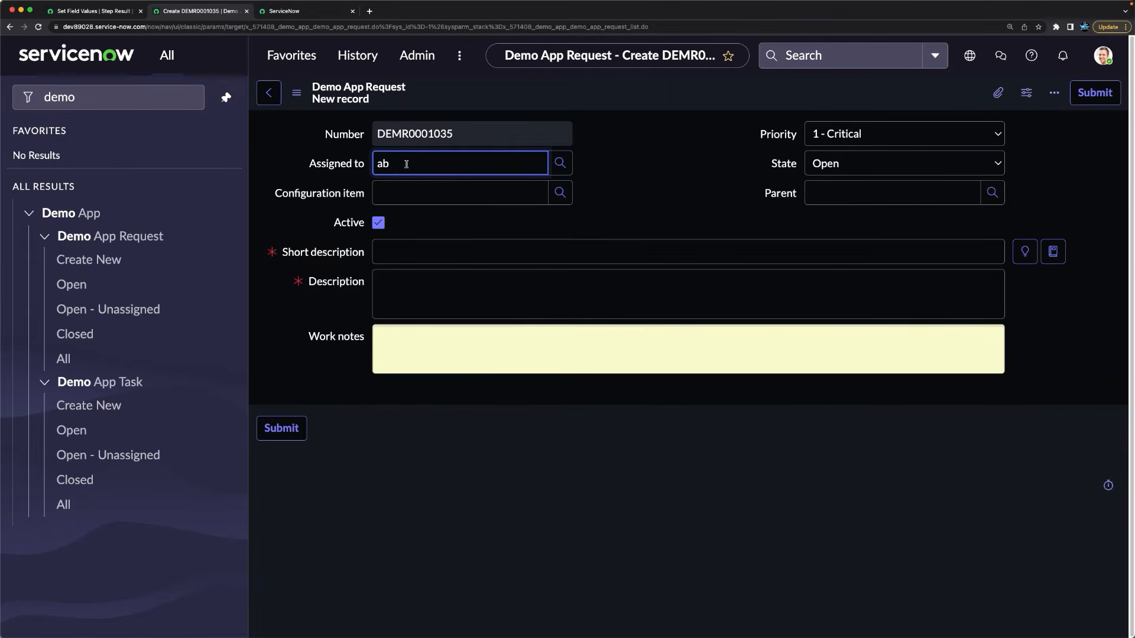
key(super+a)
click(559, 165)
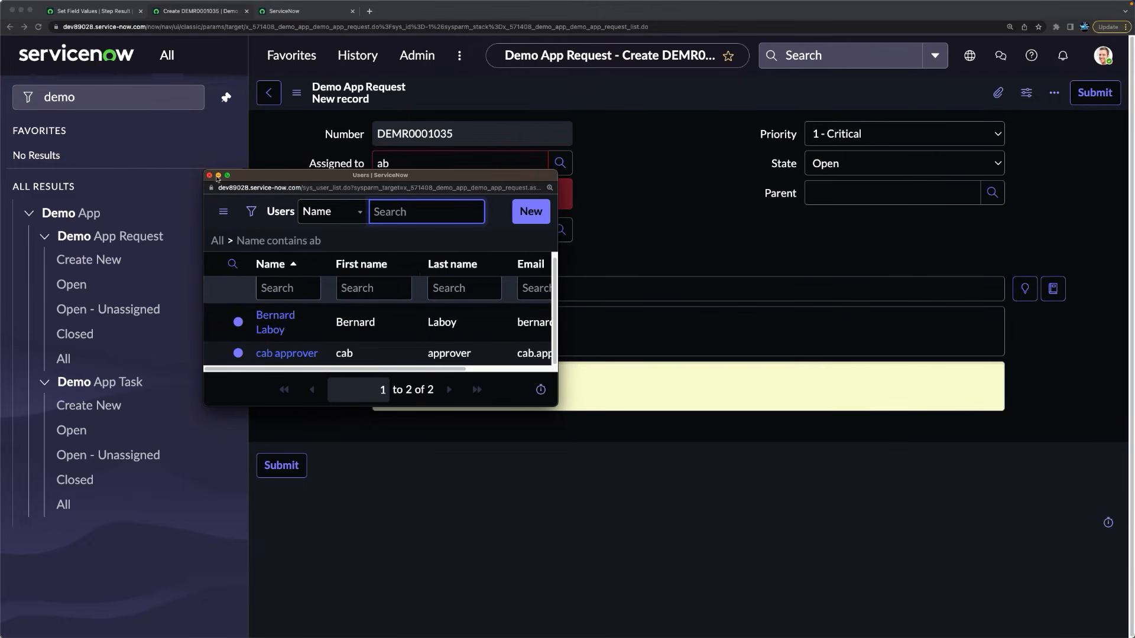
click(272, 322)
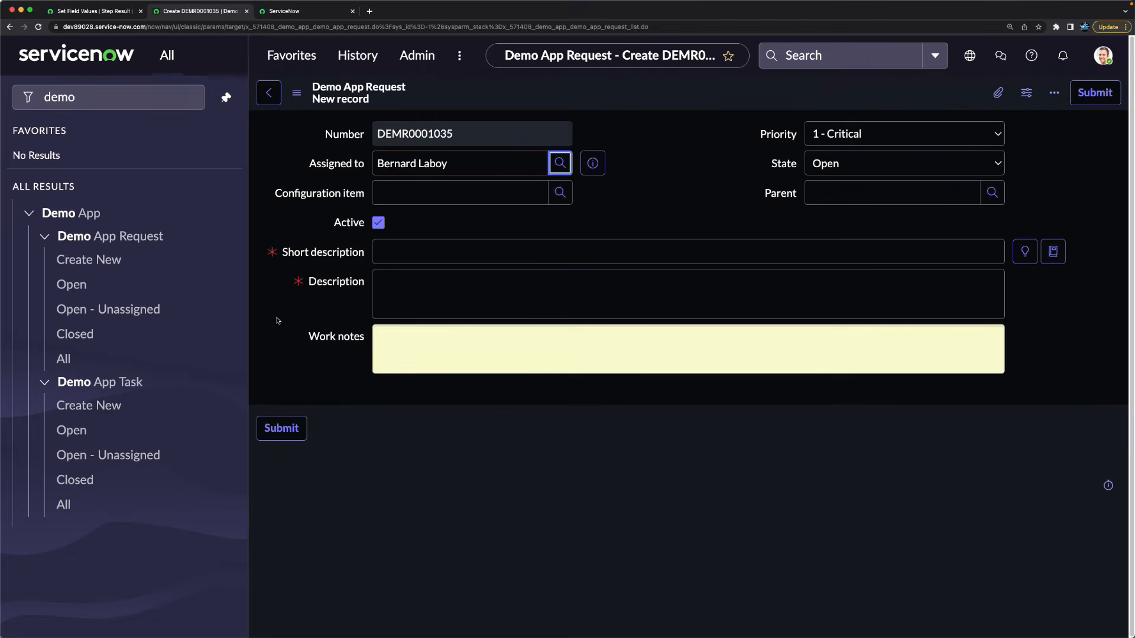
drag(451, 163, 356, 155)
key(ctrl+c)
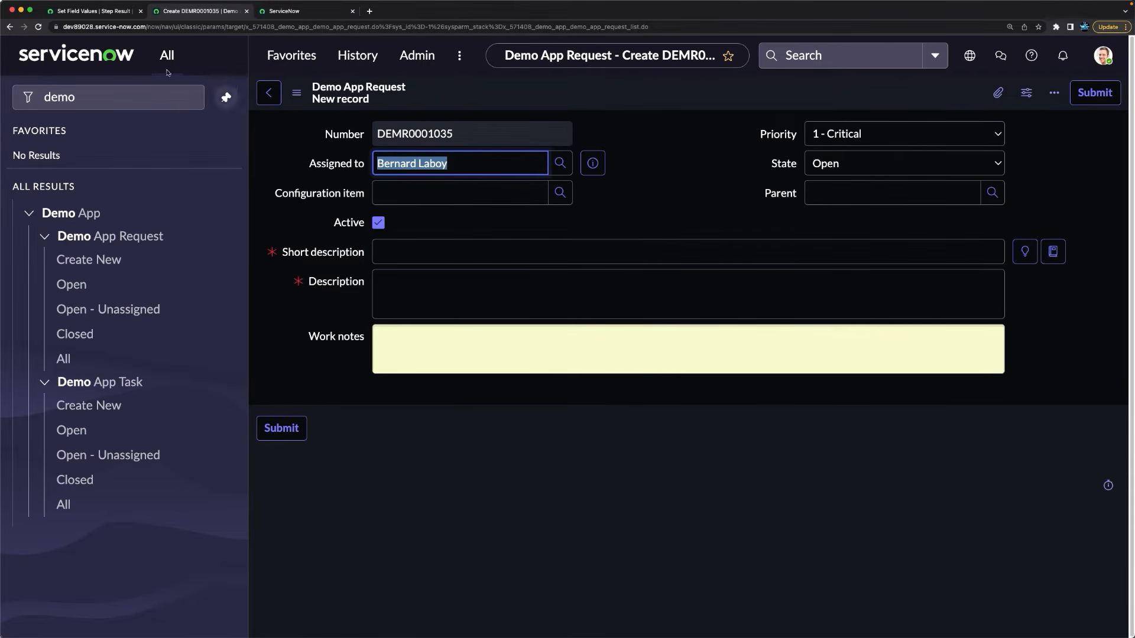
Step: Review the Set Field Values step result and open the Demo App Form Testing test record from its test result
click(85, 13)
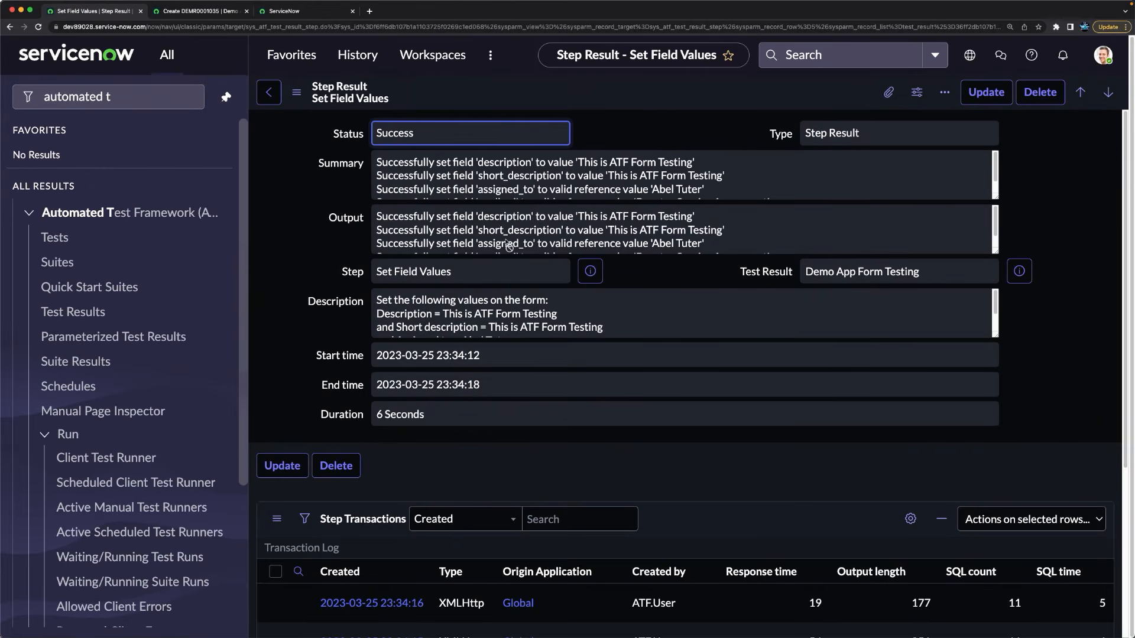
scroll(361, 455, down, 5)
scroll(361, 455, up, 5)
click(9, 26)
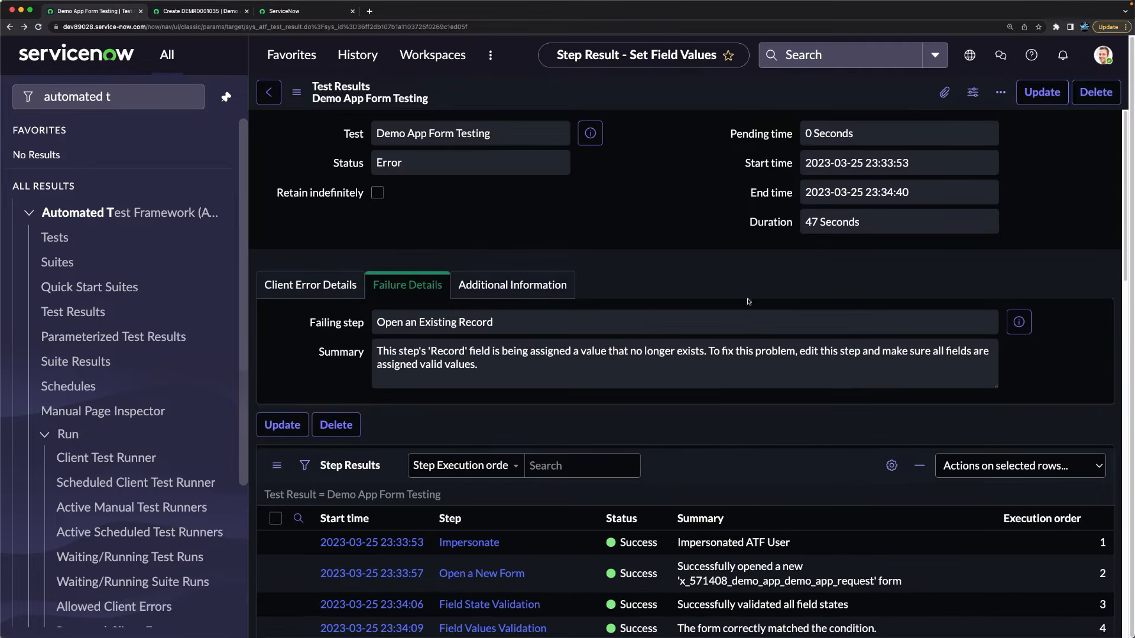
click(590, 134)
click(808, 177)
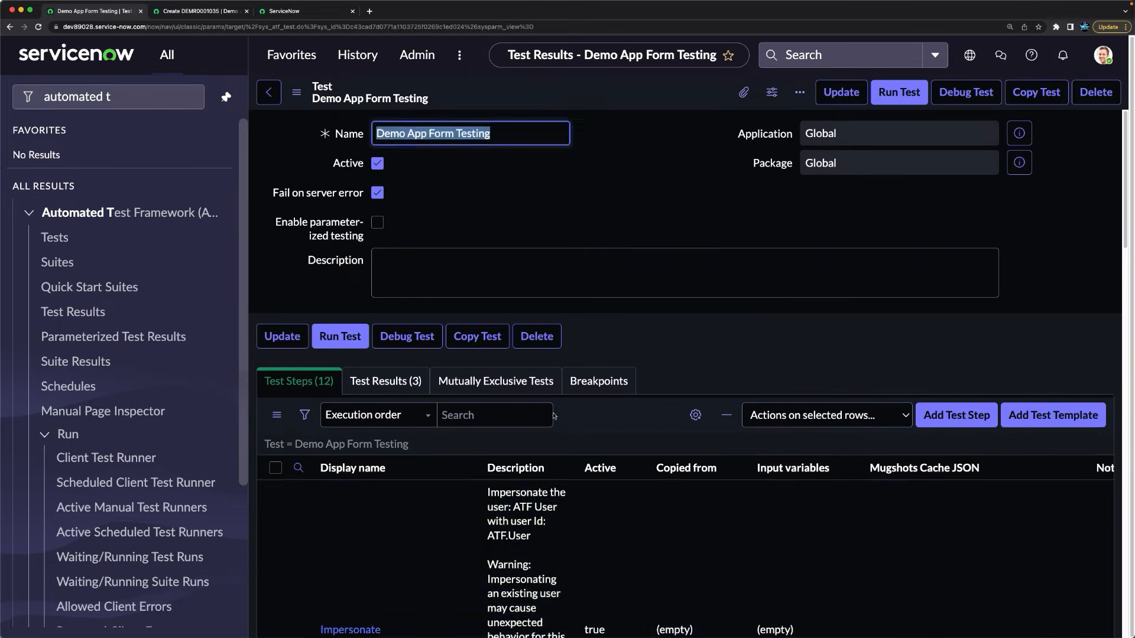
Step: Replace the Assigned to value in the Set Field Values step with execution order 5 with the copied user's name and update the step
scroll(472, 455, down, 3)
scroll(472, 455, down, 7)
scroll(472, 455, down, 6)
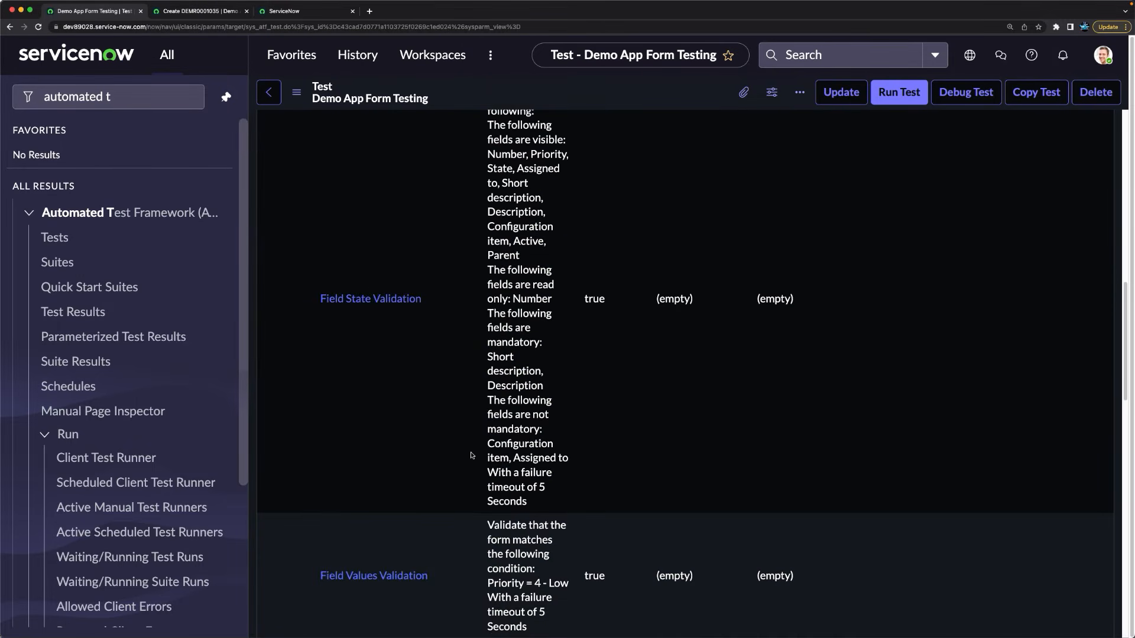
scroll(397, 485, down, 3)
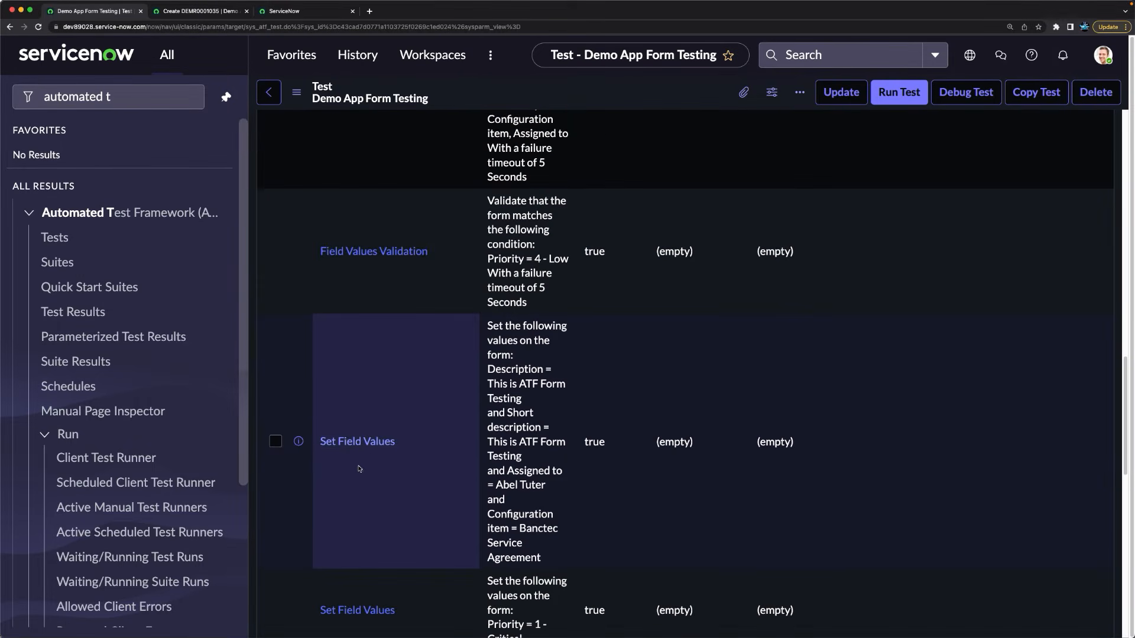
click(361, 444)
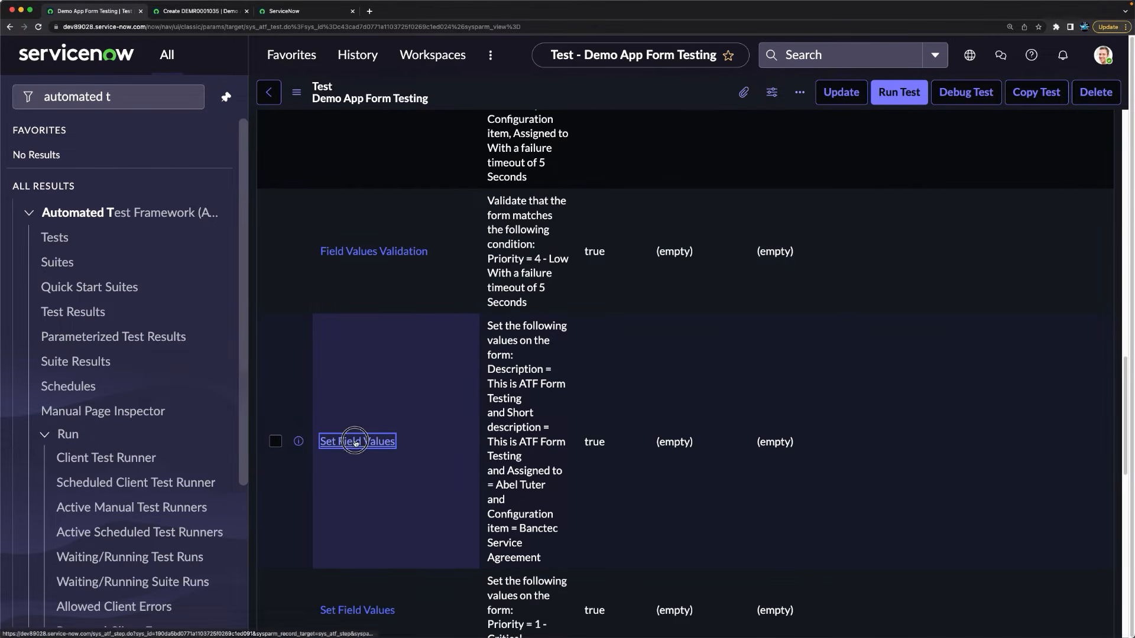
click(355, 442)
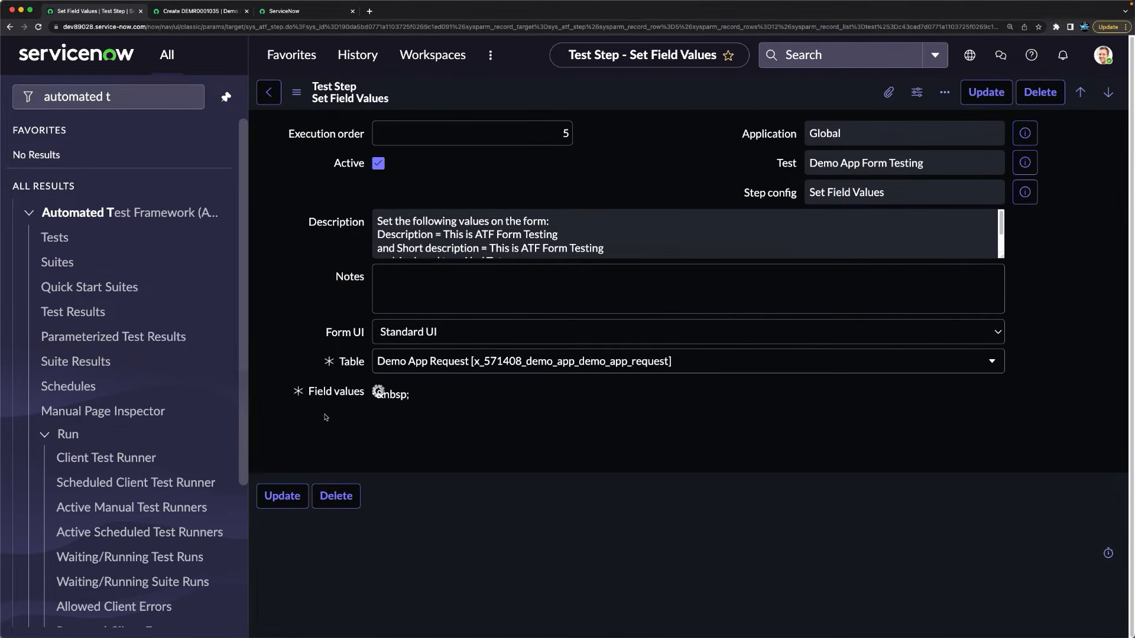
scroll(639, 463, down, 3)
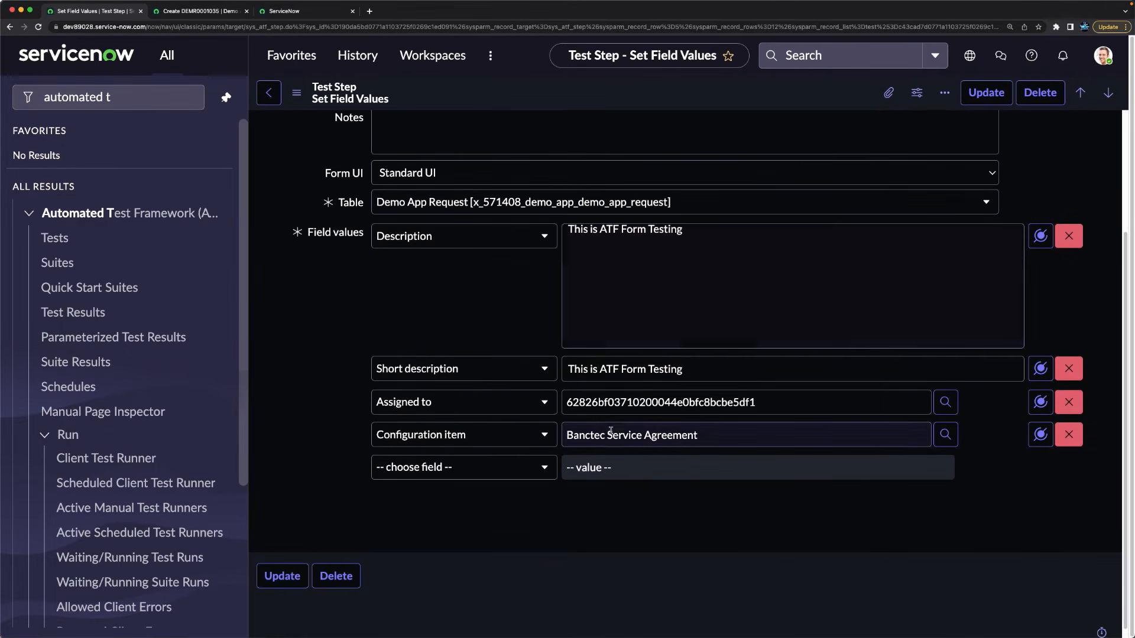
click(658, 406)
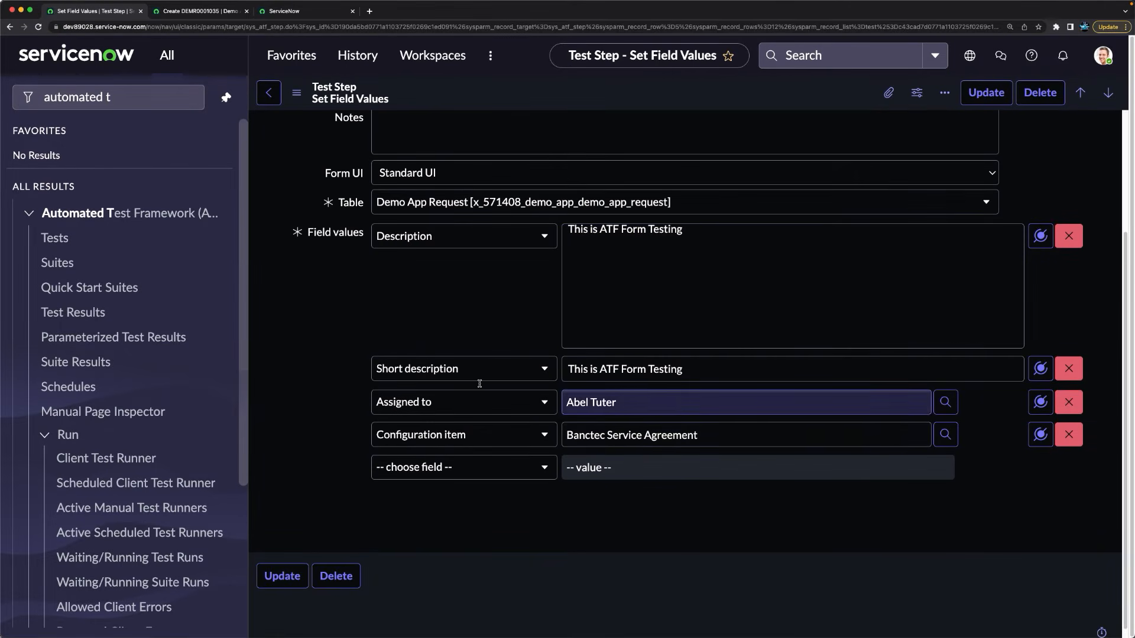
key(ctrl+a)
key(ctrl+v)
click(439, 318)
click(289, 579)
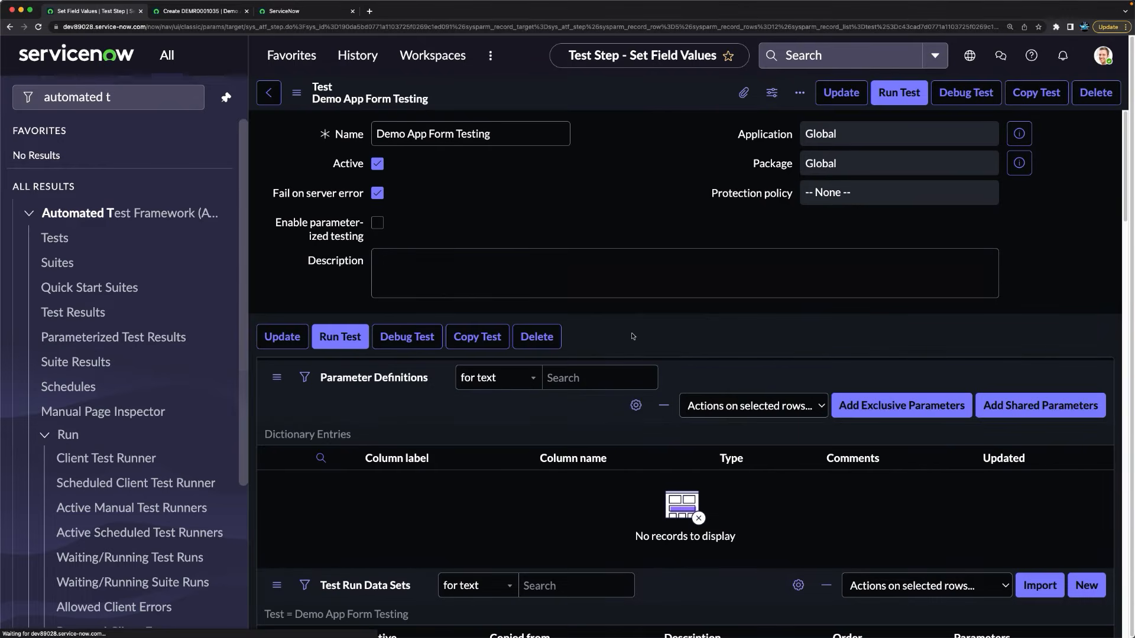
Step: Set Active to false for the Click a UI Action test step that uses the 'Save' action on the Demo App Request form
scroll(650, 340, down, 15)
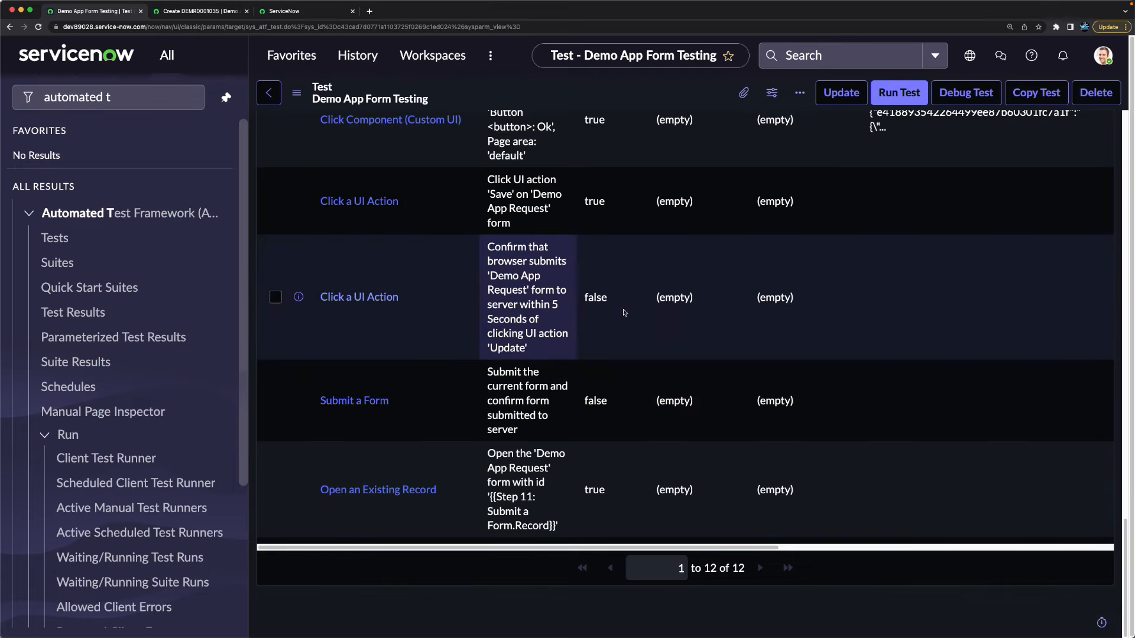
click(604, 295)
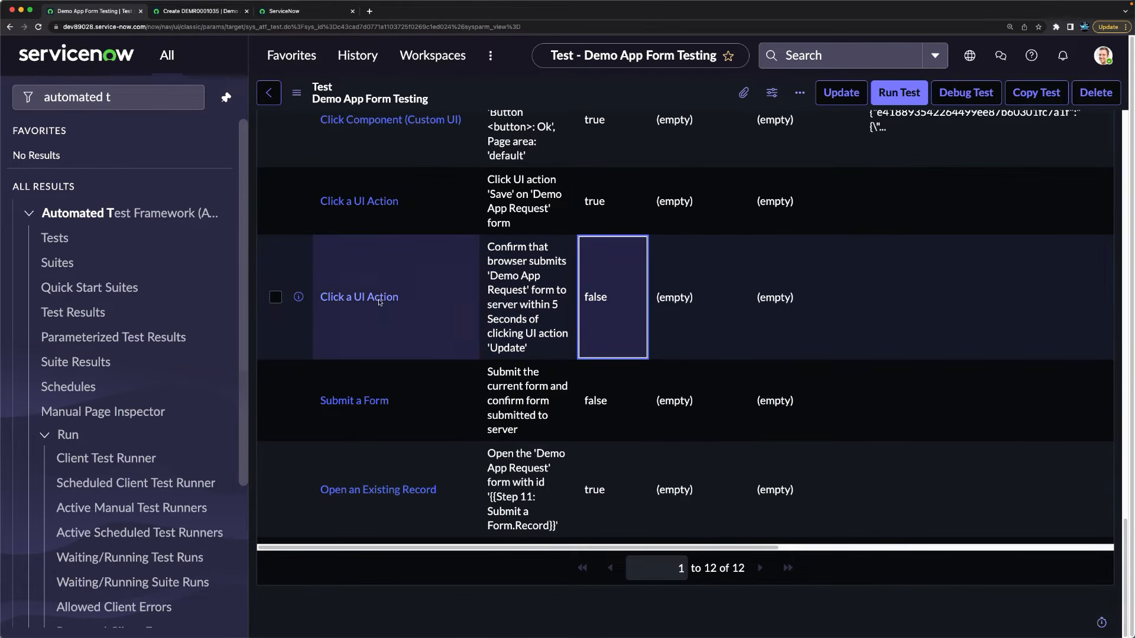
click(604, 296)
click(595, 201)
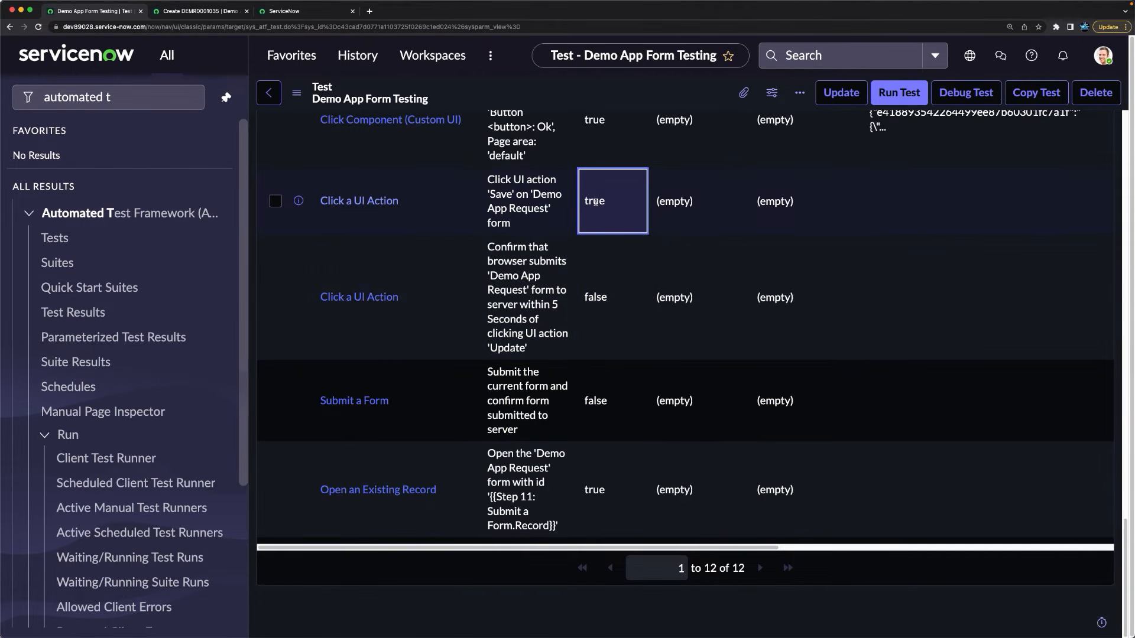
click(595, 201)
click(603, 186)
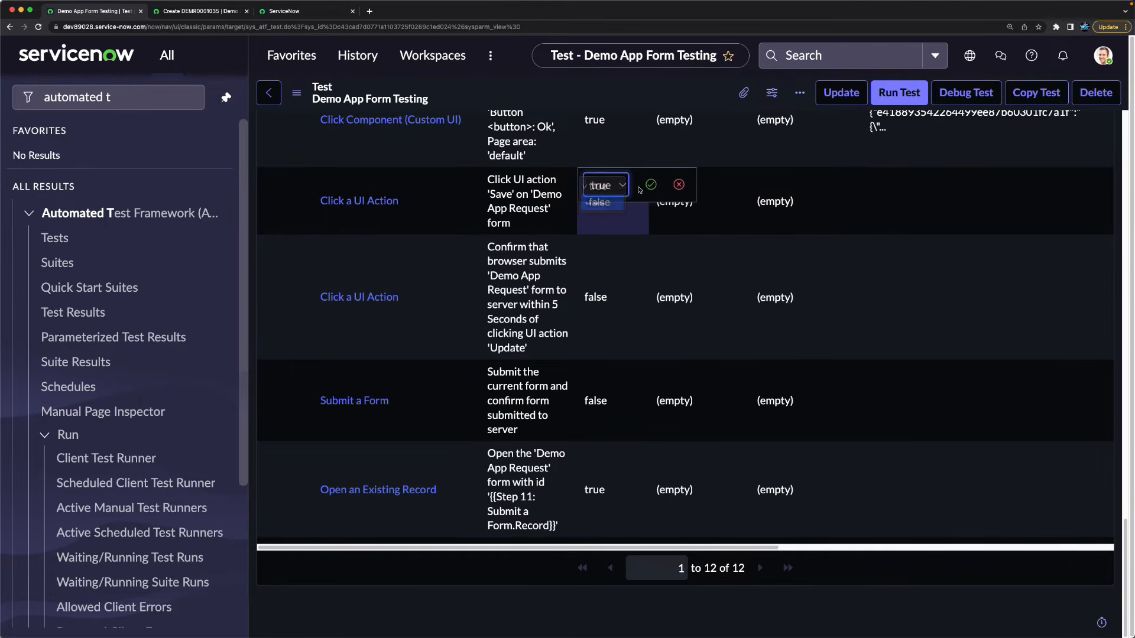
click(599, 202)
click(650, 185)
Step: Set Active to true for the Submit a Form test step
click(596, 400)
click(598, 402)
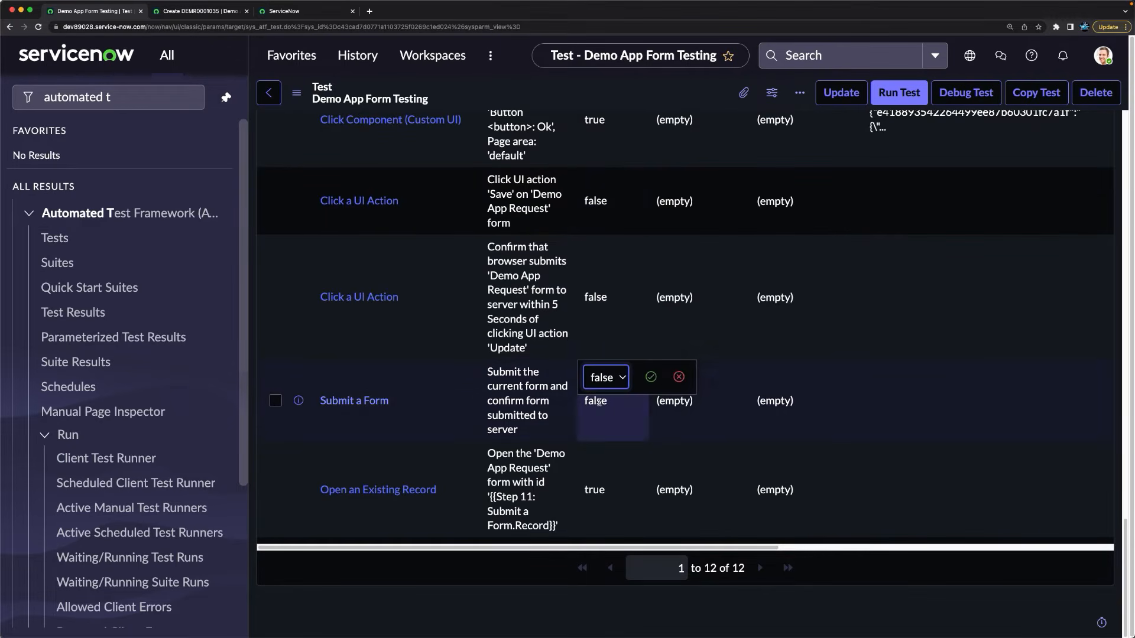
click(602, 378)
click(601, 362)
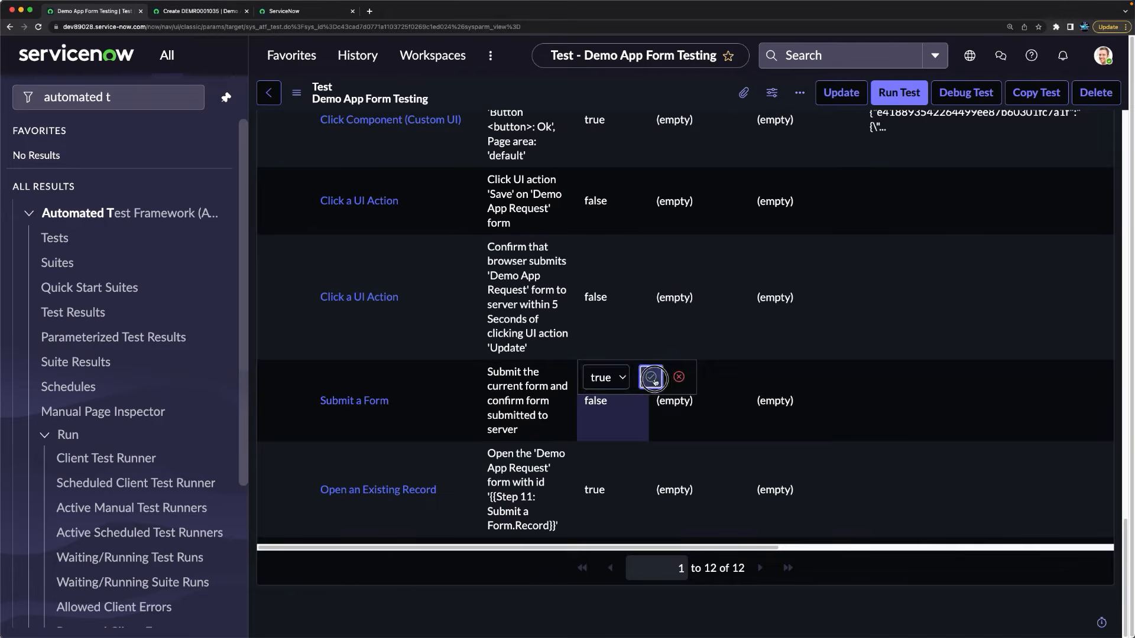
click(651, 378)
Step: Run the Demo App Form Testing test in the current Chrome session, checking the Client Test Runner, and open the run's result
scroll(1093, 262, up, 15)
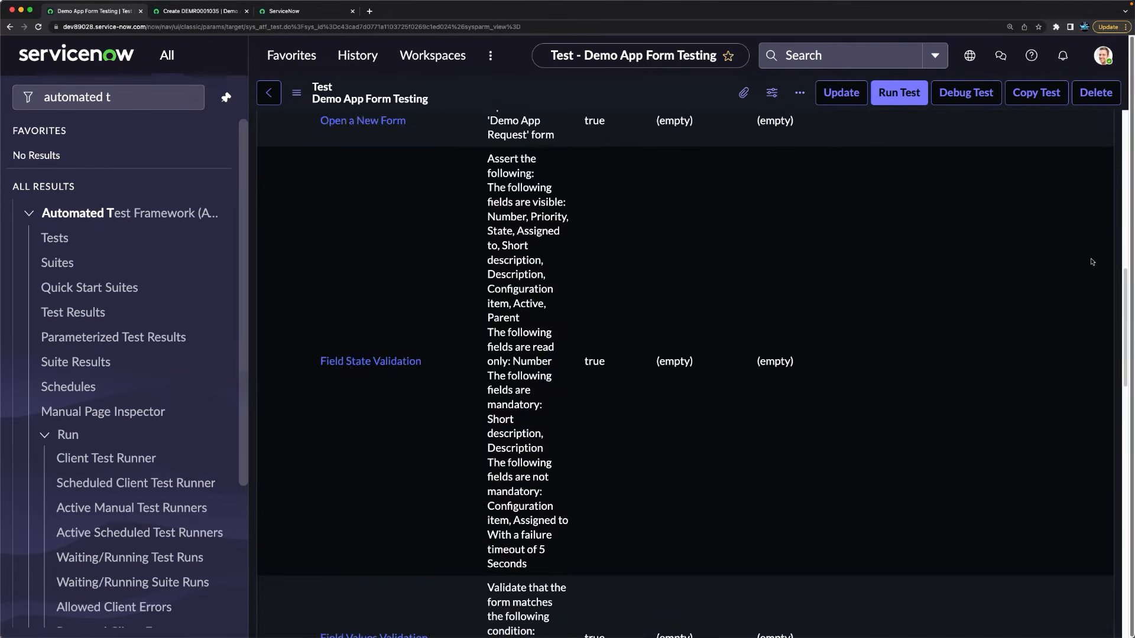
scroll(1093, 262, up, 10)
click(895, 100)
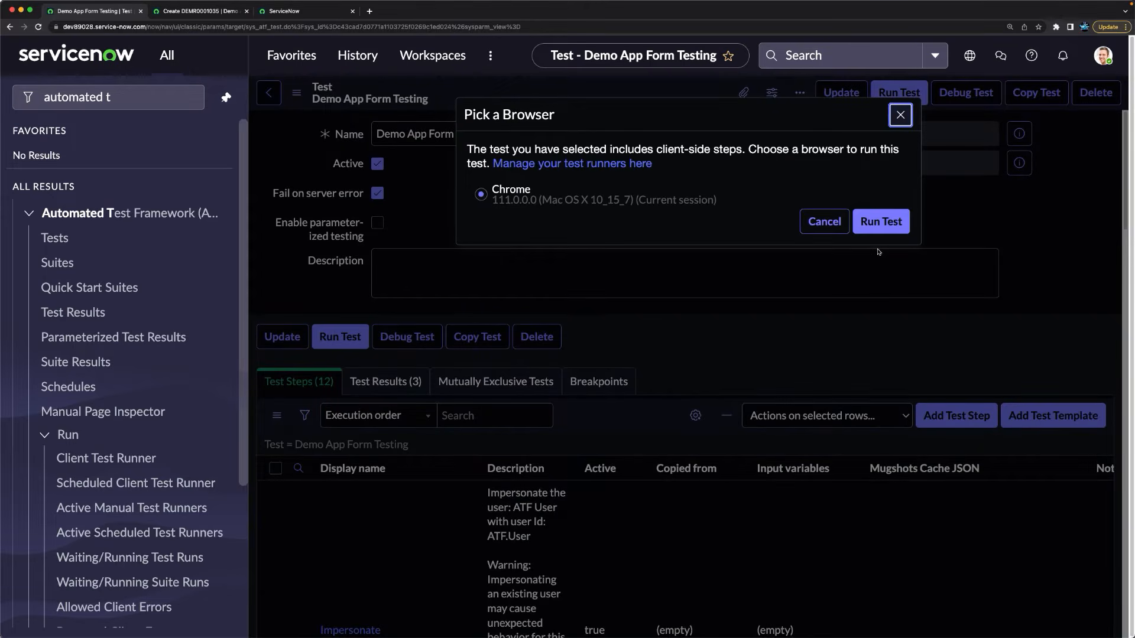
click(878, 224)
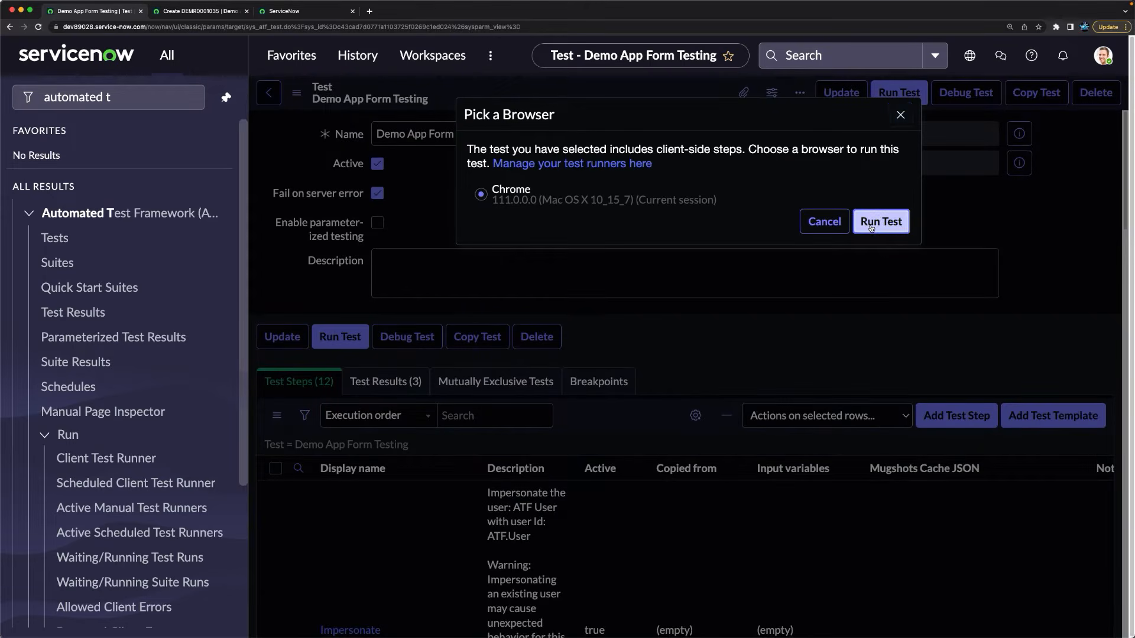
click(288, 13)
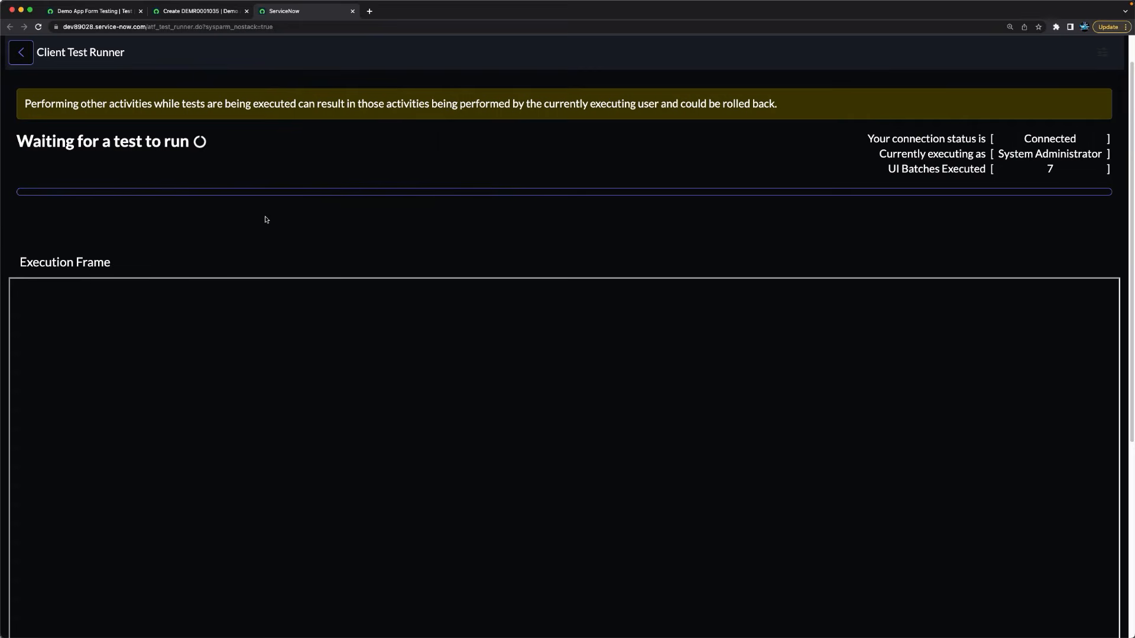
click(110, 11)
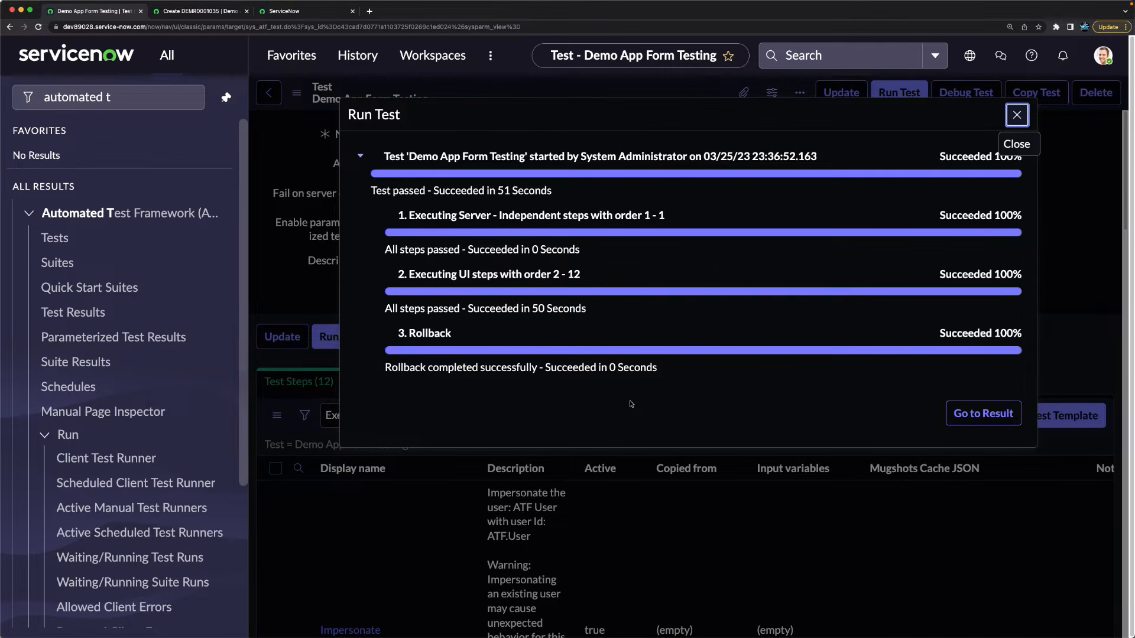
click(977, 415)
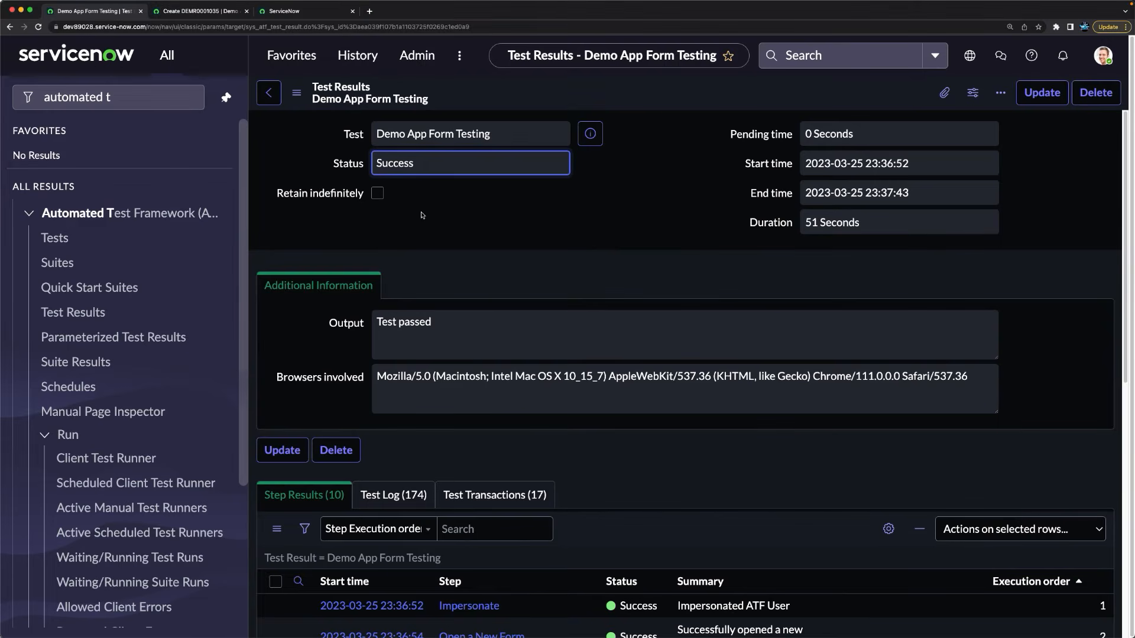
Step: Create and save a new automated test named "Demo App List and Related List Testing"
click(46, 237)
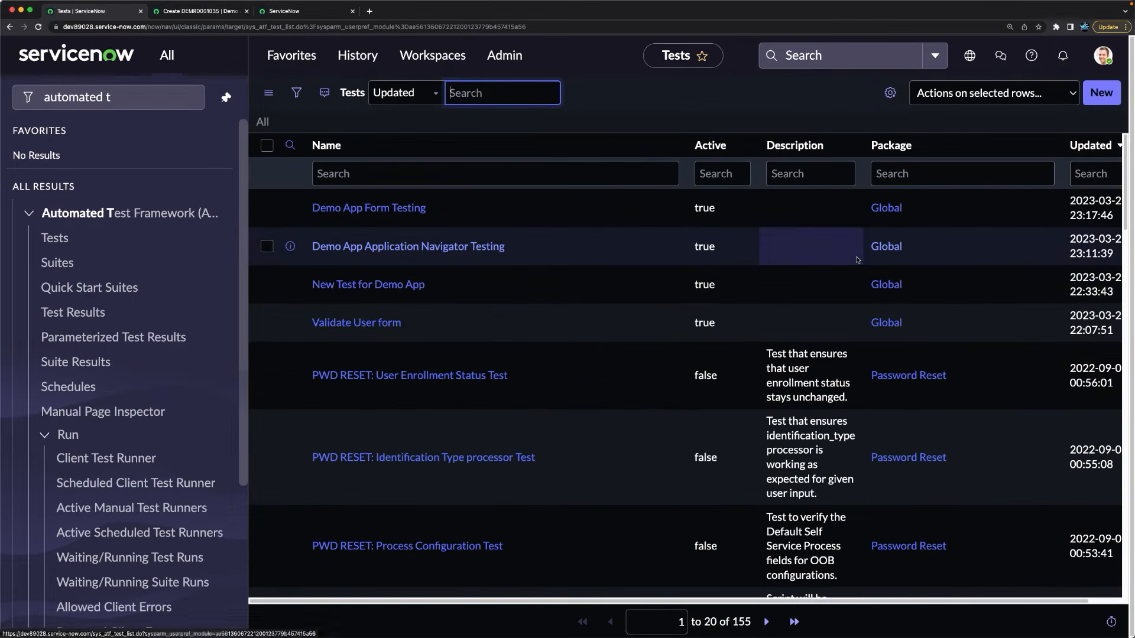
click(1101, 93)
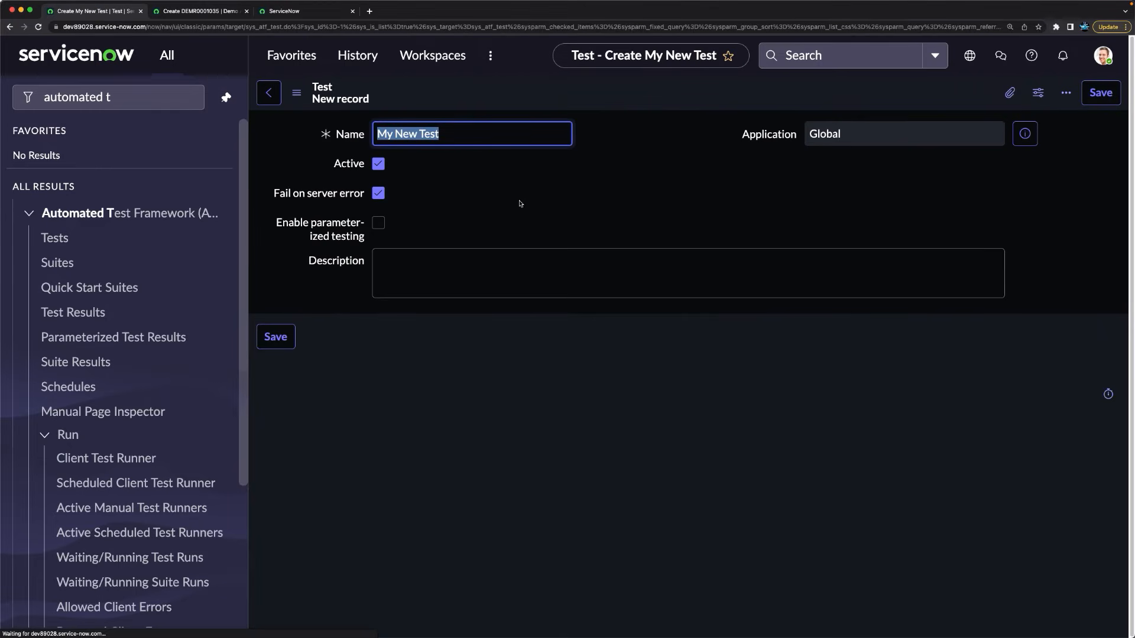
click(467, 135)
drag(467, 135, 301, 119)
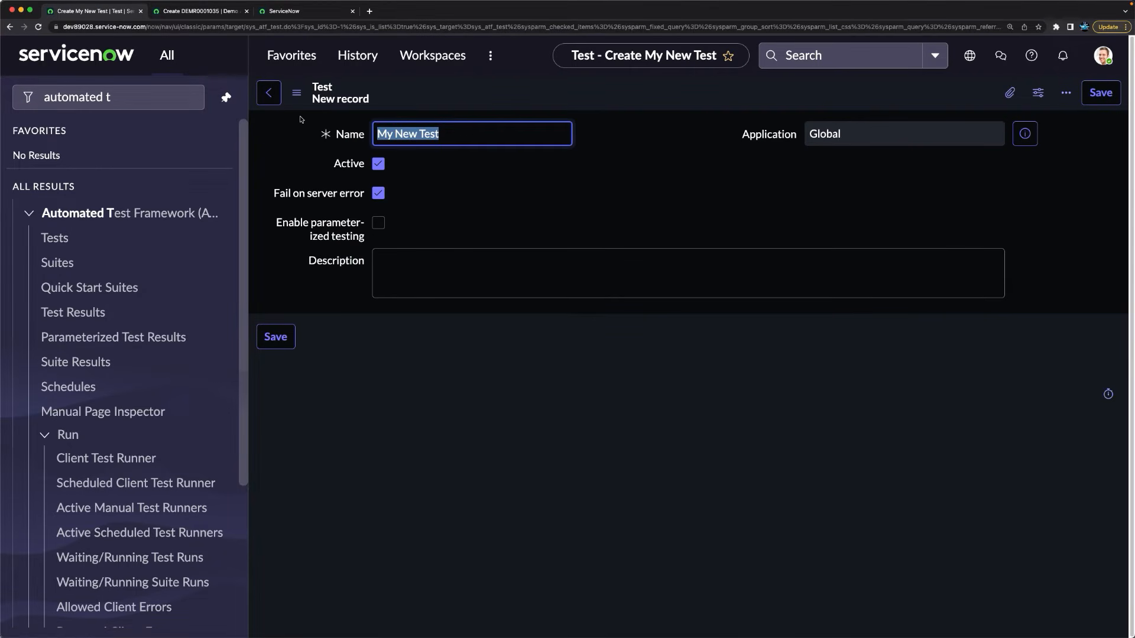
text(Demo)
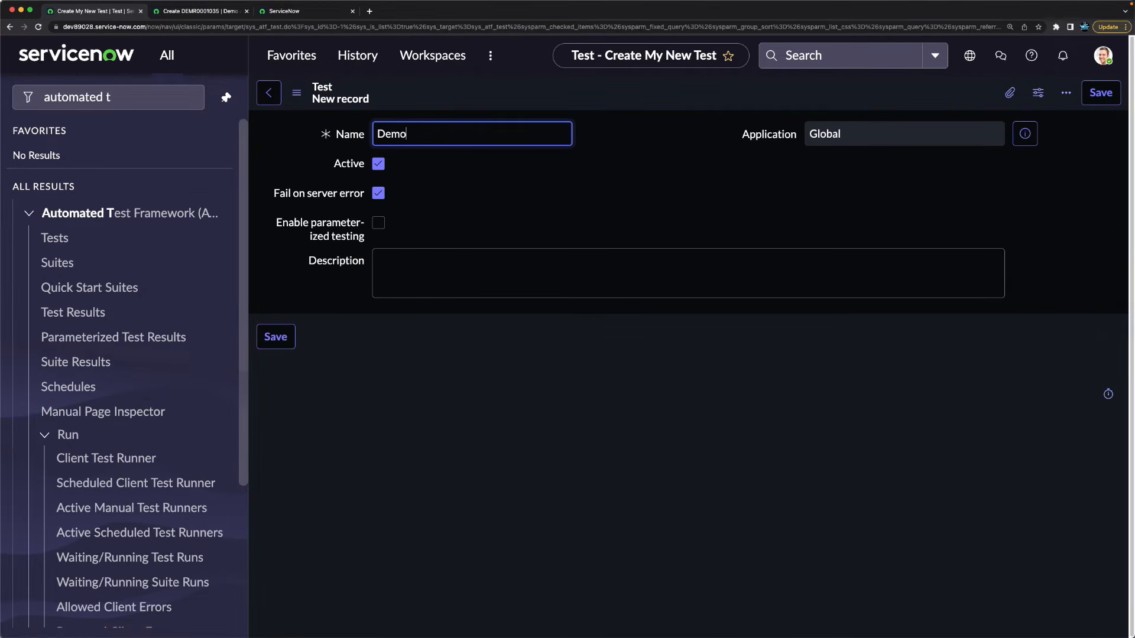
text( App List and Relayed)
key(BackSpace)
key(BackSpace)
text(ted List Testing)
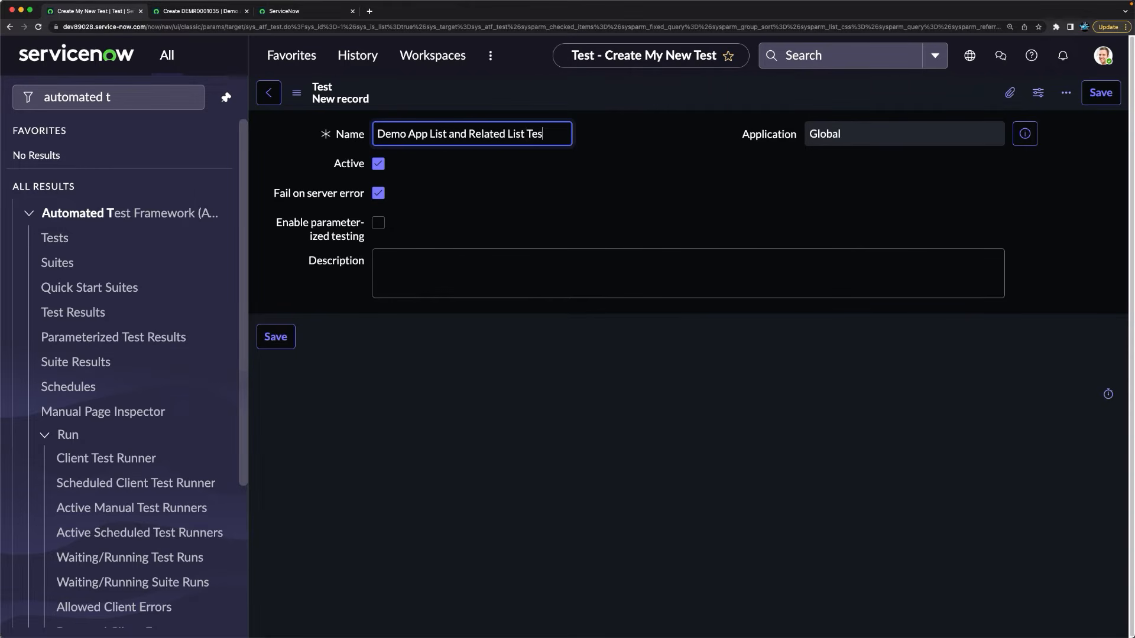
right_click(568, 99)
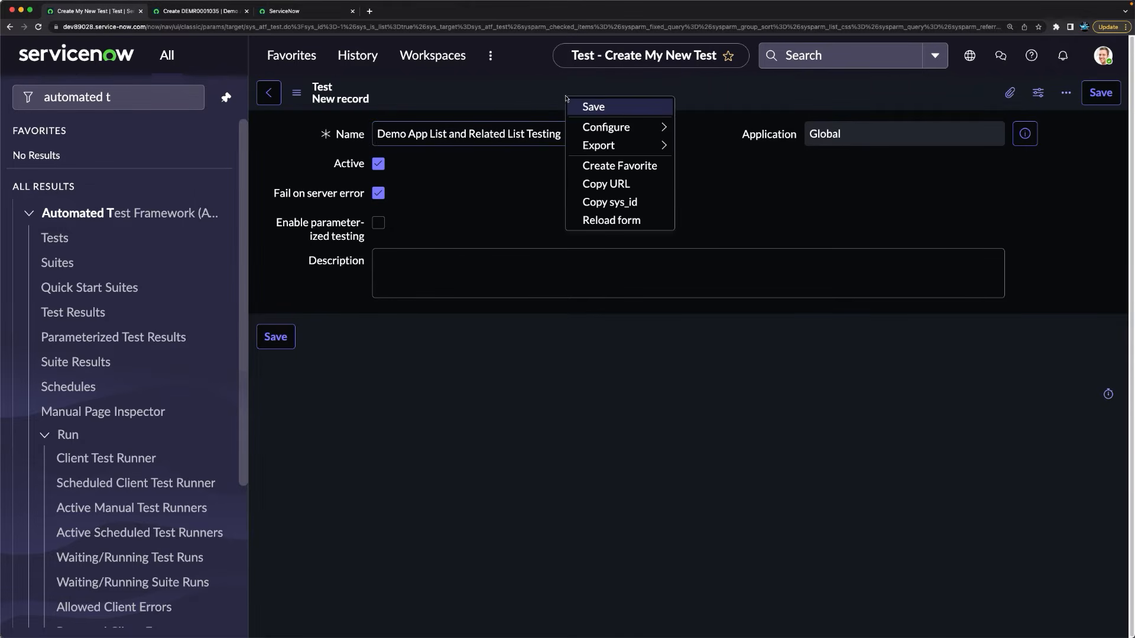
click(584, 110)
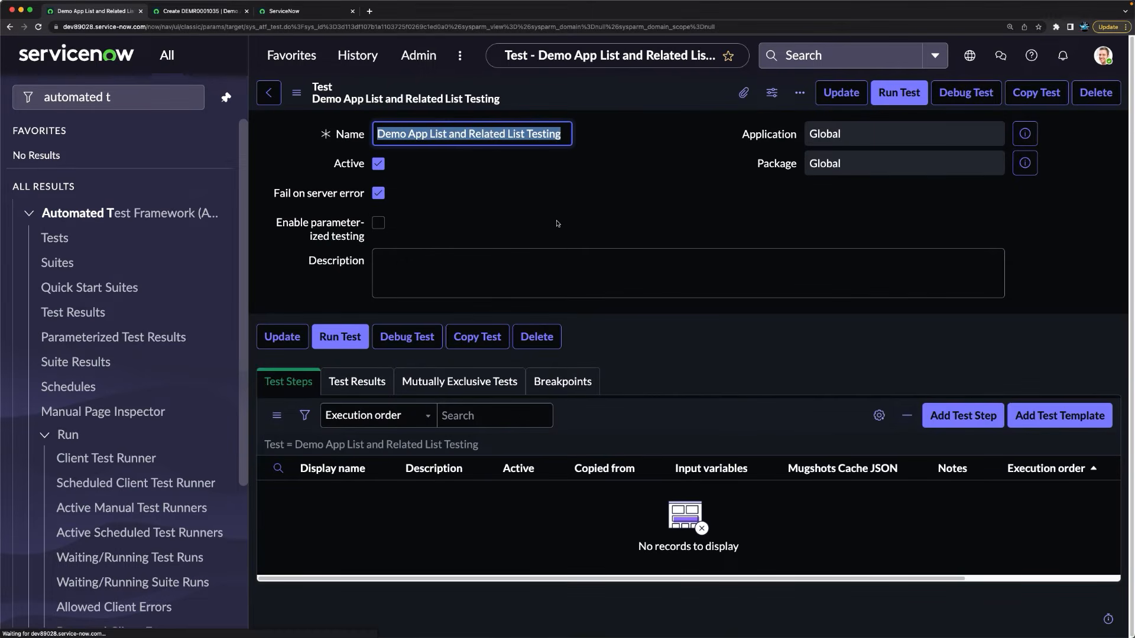
Step: Add an Impersonate test step to the test with ATF User as the user and submit it
click(961, 423)
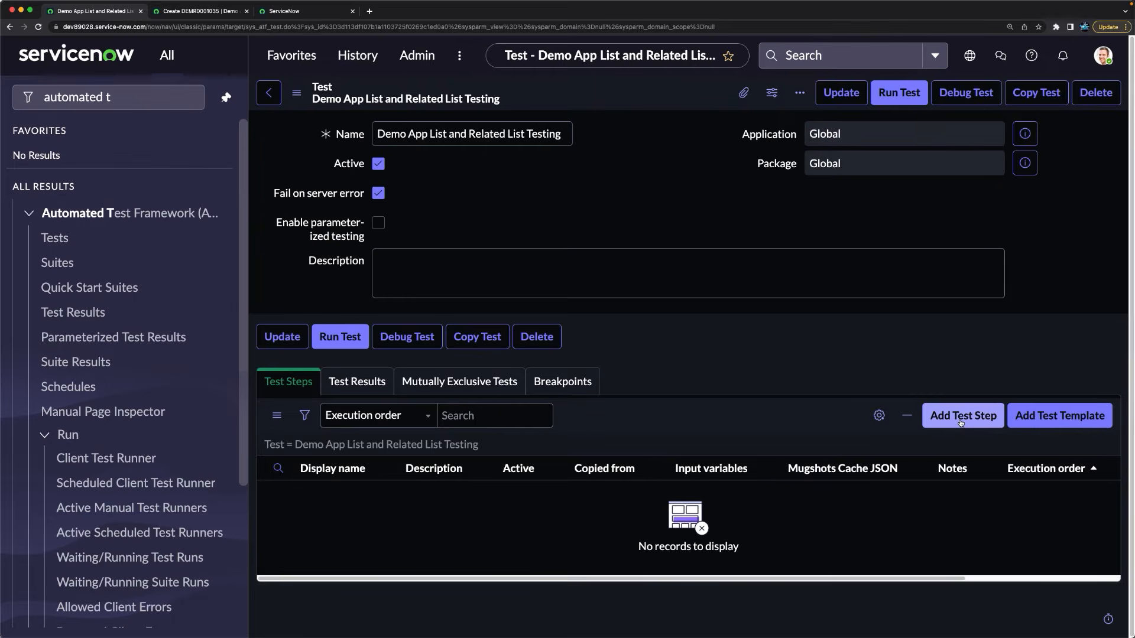
key(Down)
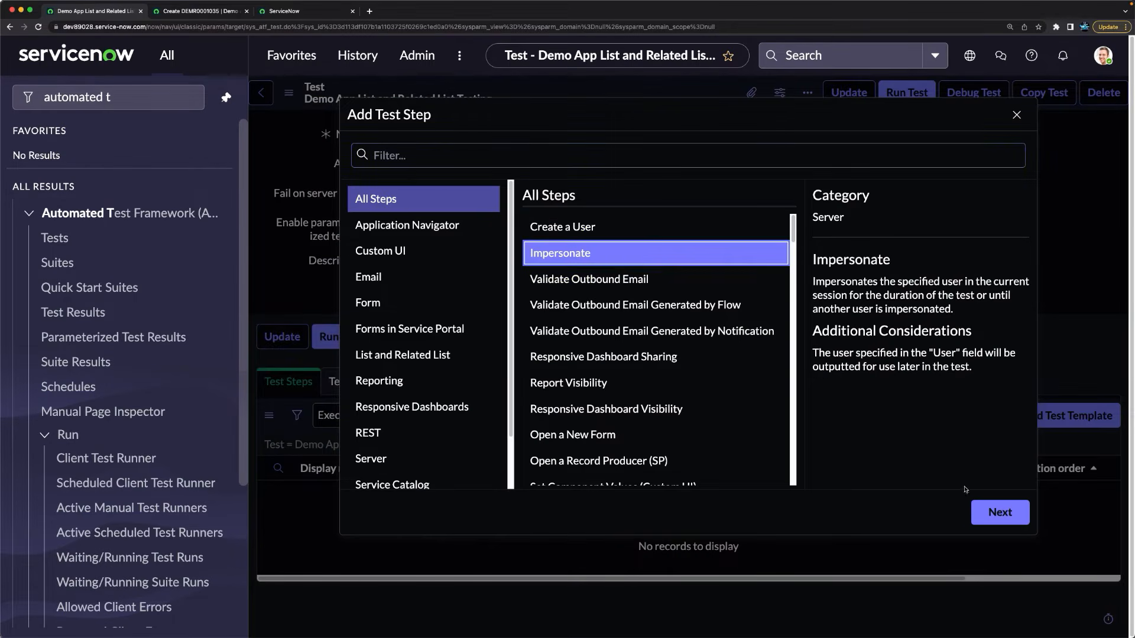
click(999, 512)
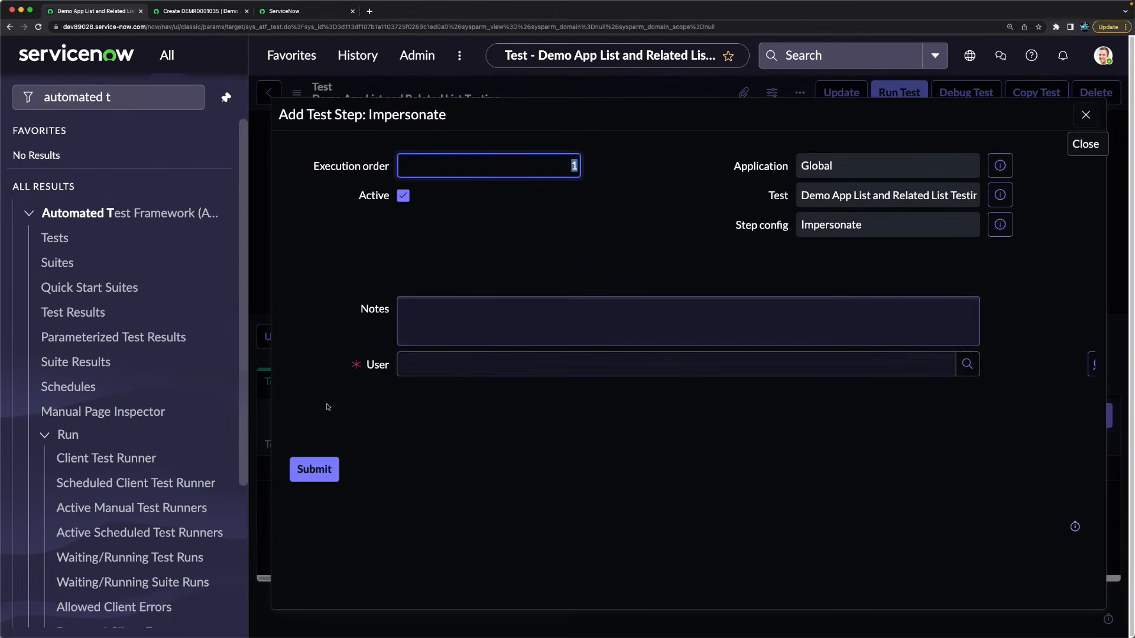
click(427, 366)
text(atf)
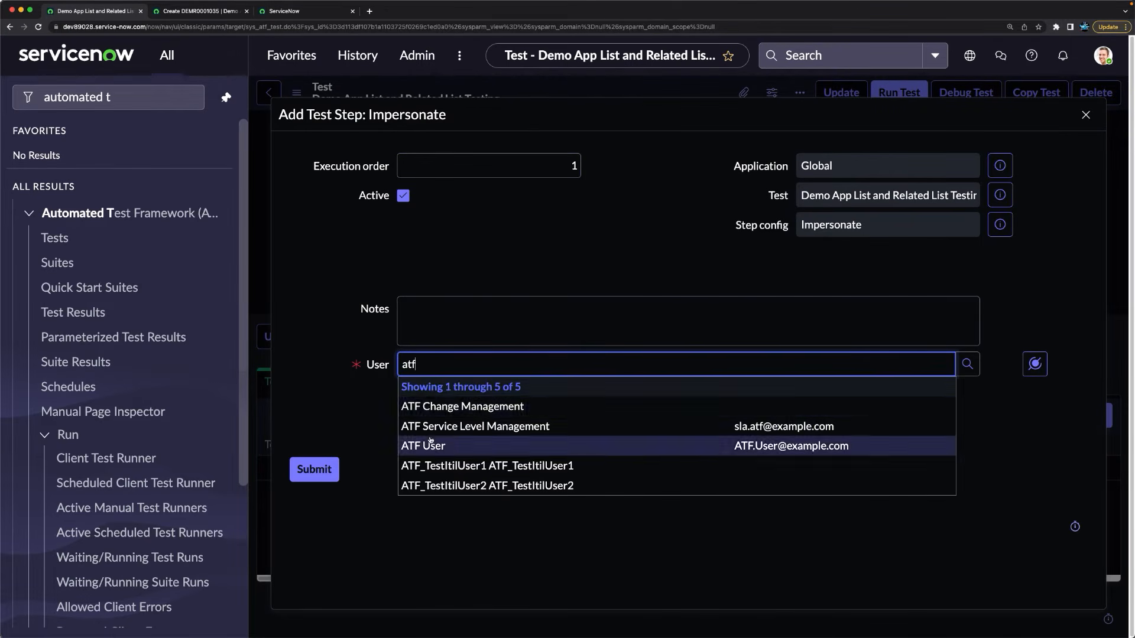
click(431, 442)
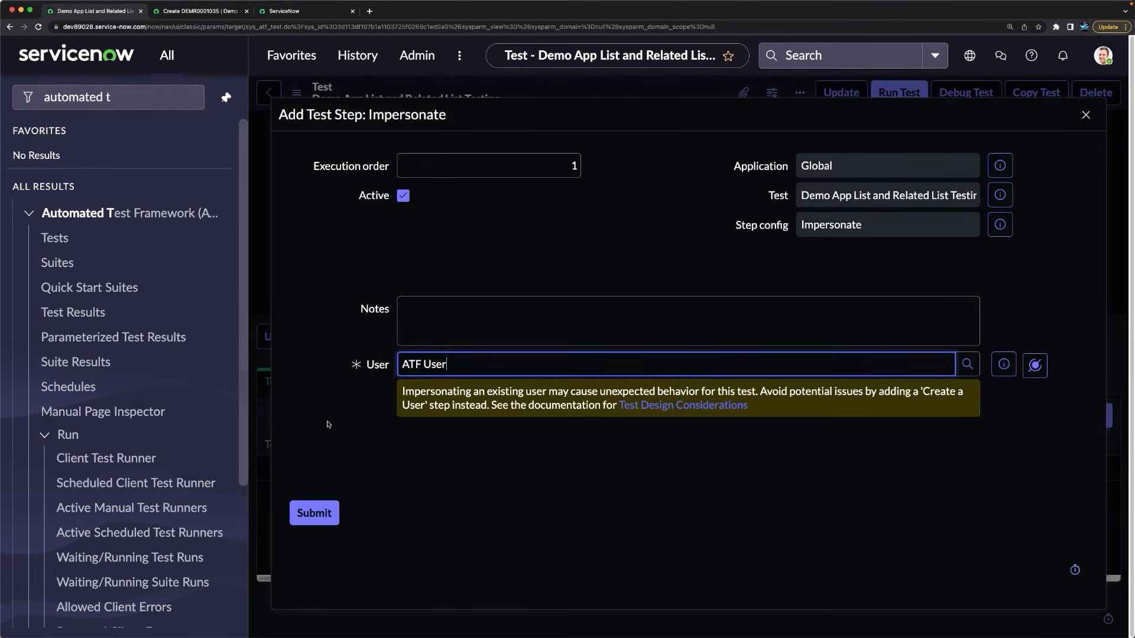
click(303, 512)
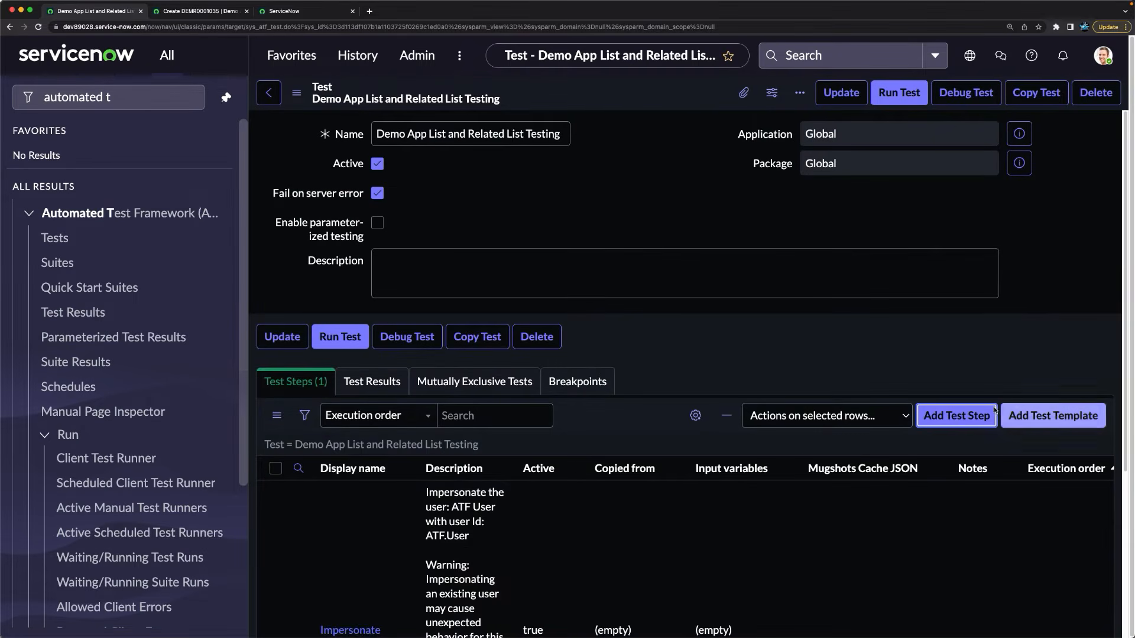
Step: Add a Navigate to Module test step that targets Demo App's All module for the x_571408_demo_app_demo_app_request table
click(944, 417)
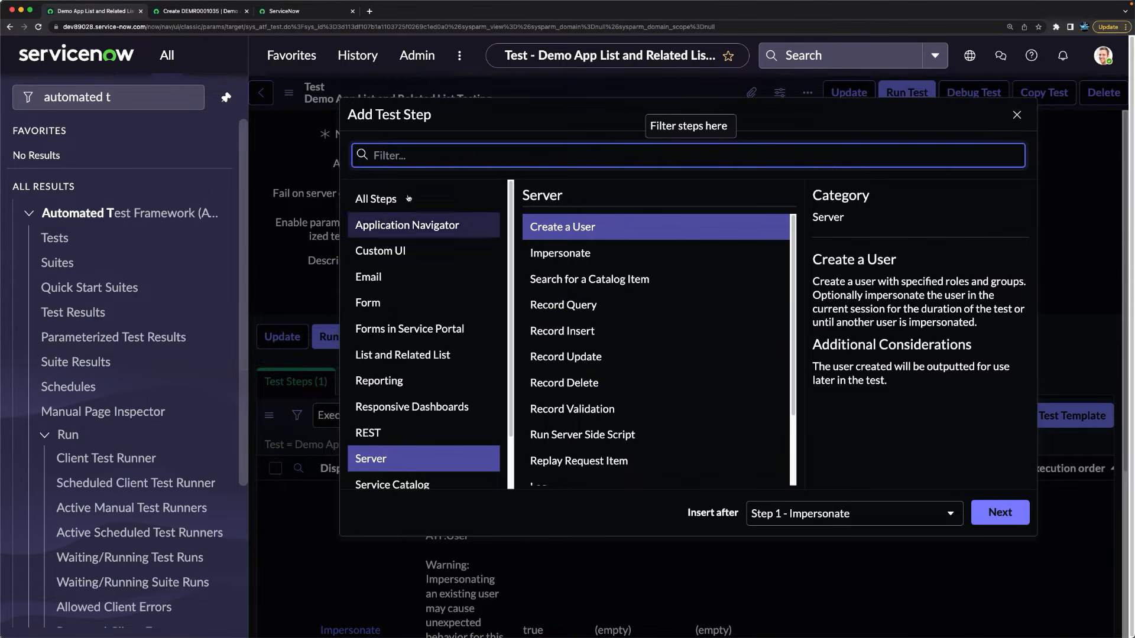
click(390, 356)
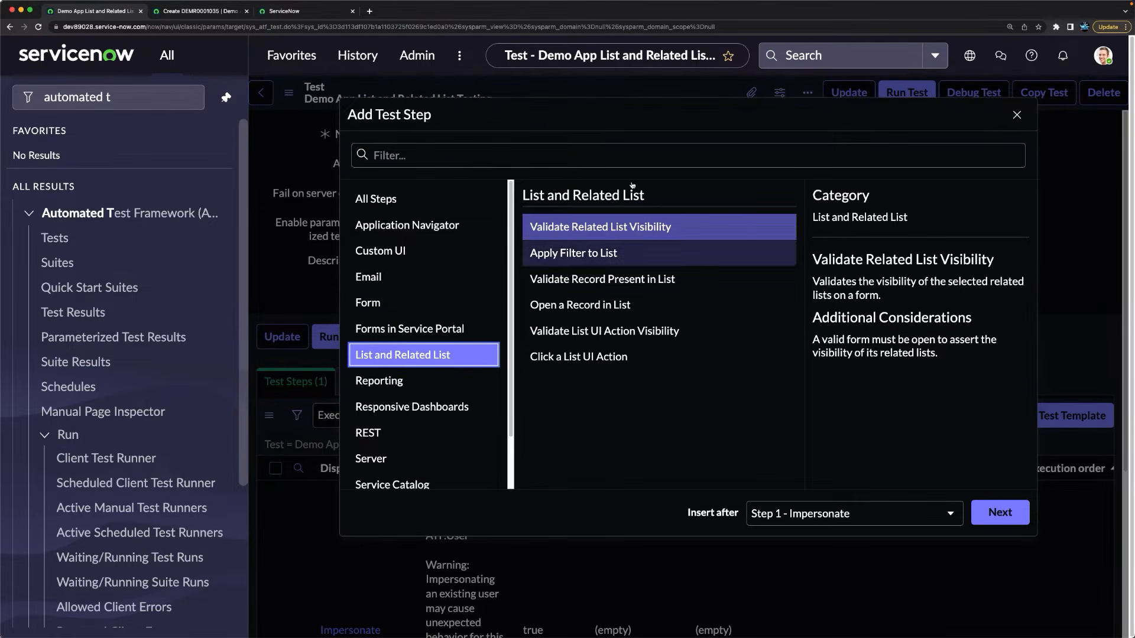
click(449, 225)
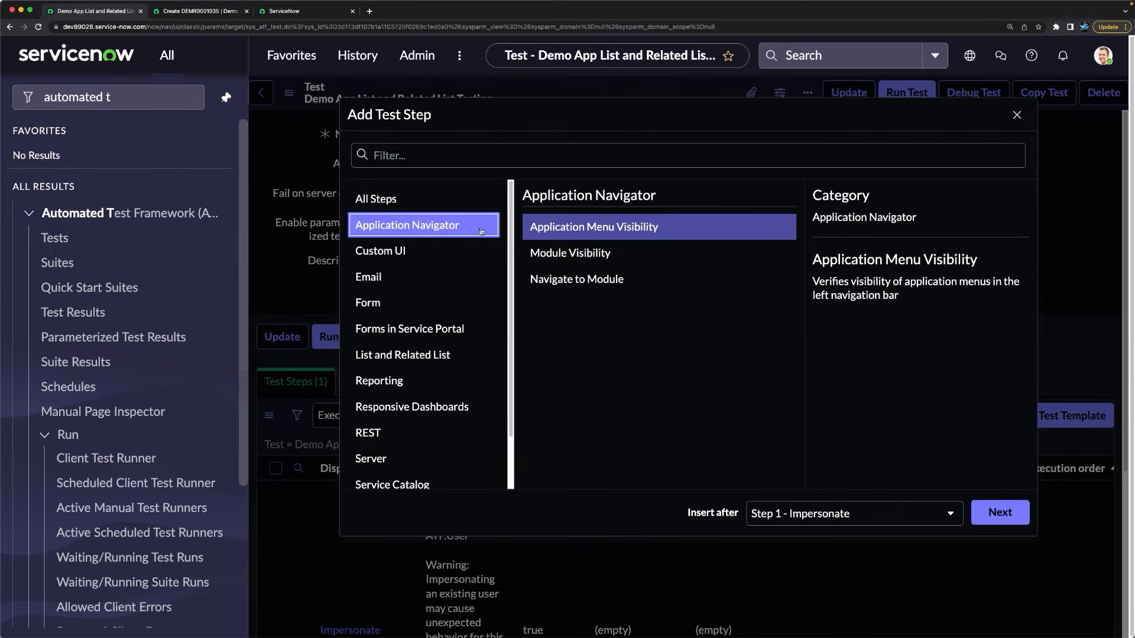
click(595, 274)
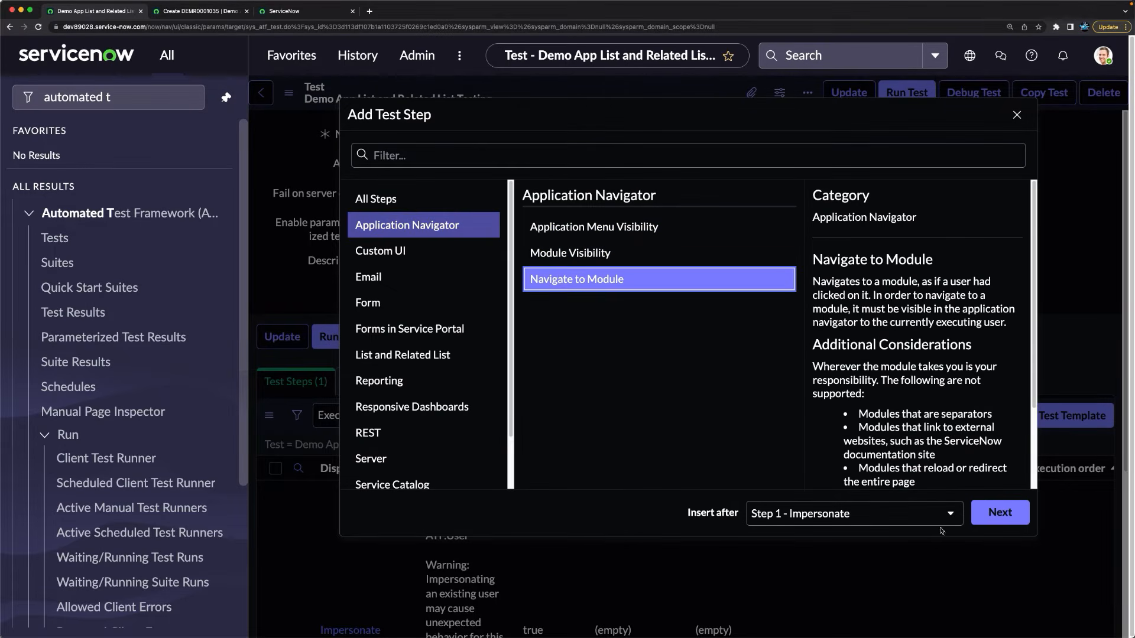
click(1000, 513)
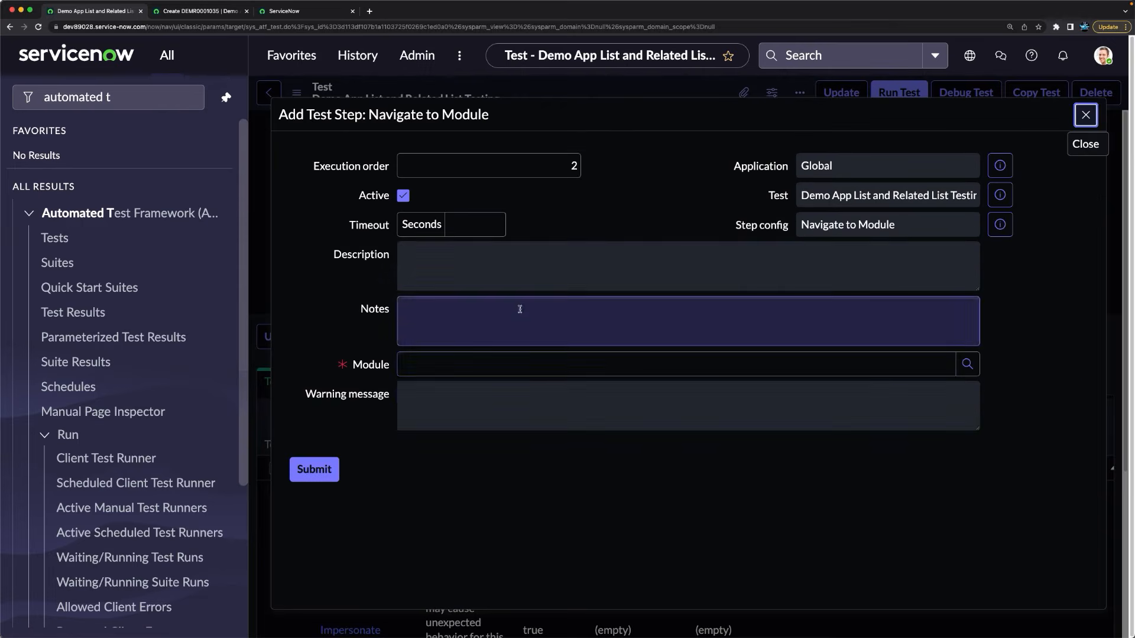
click(473, 358)
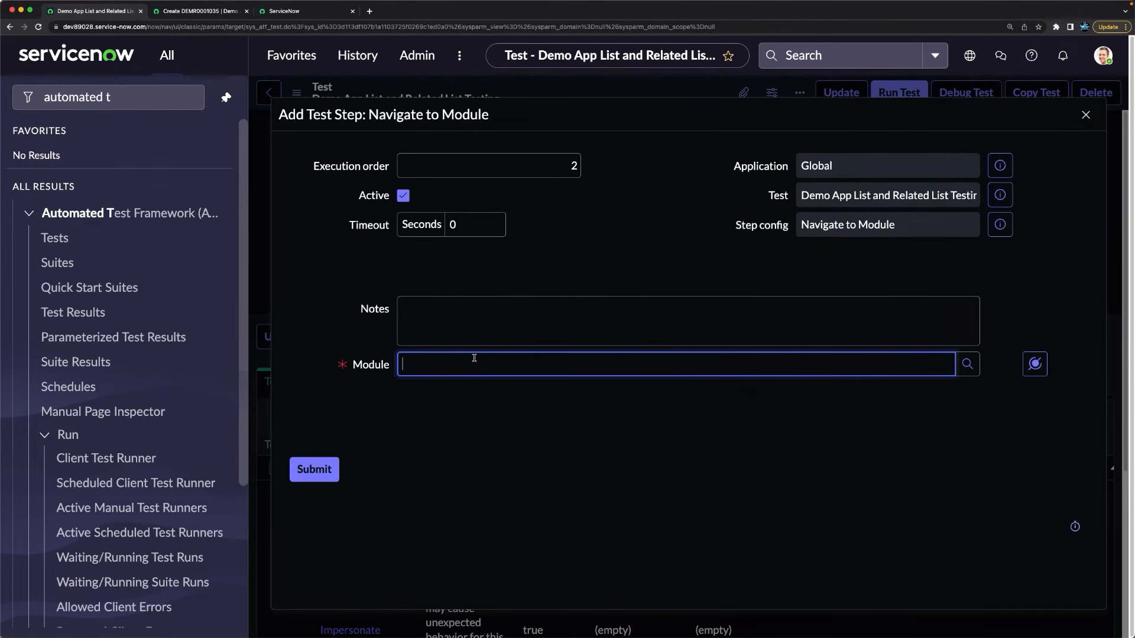
text(all)
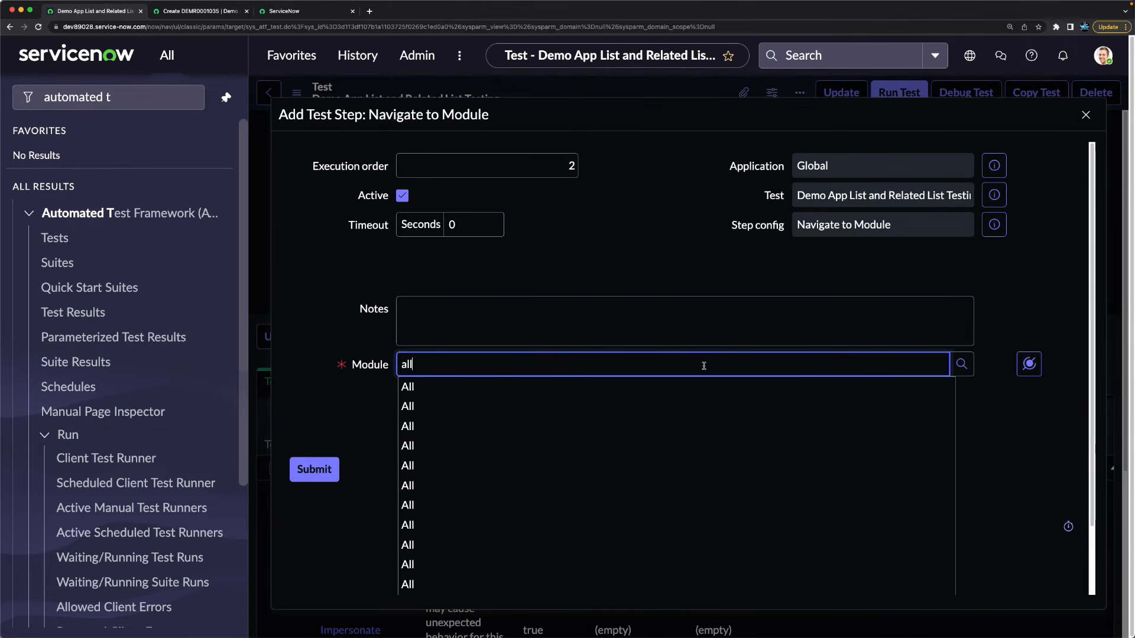
click(967, 364)
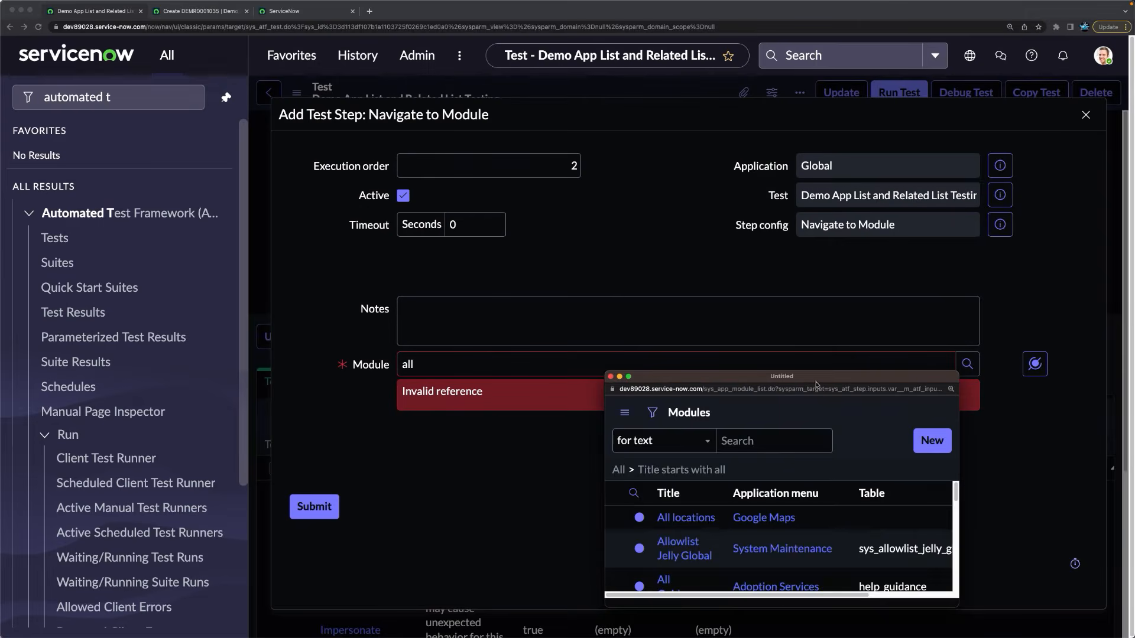
double_click(737, 375)
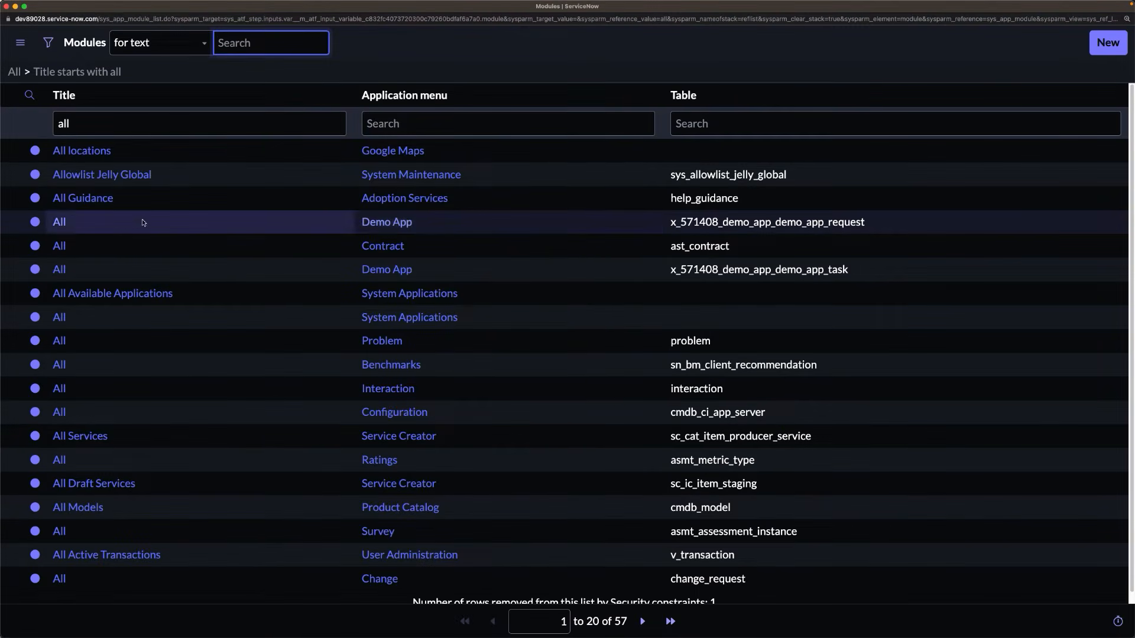
click(59, 225)
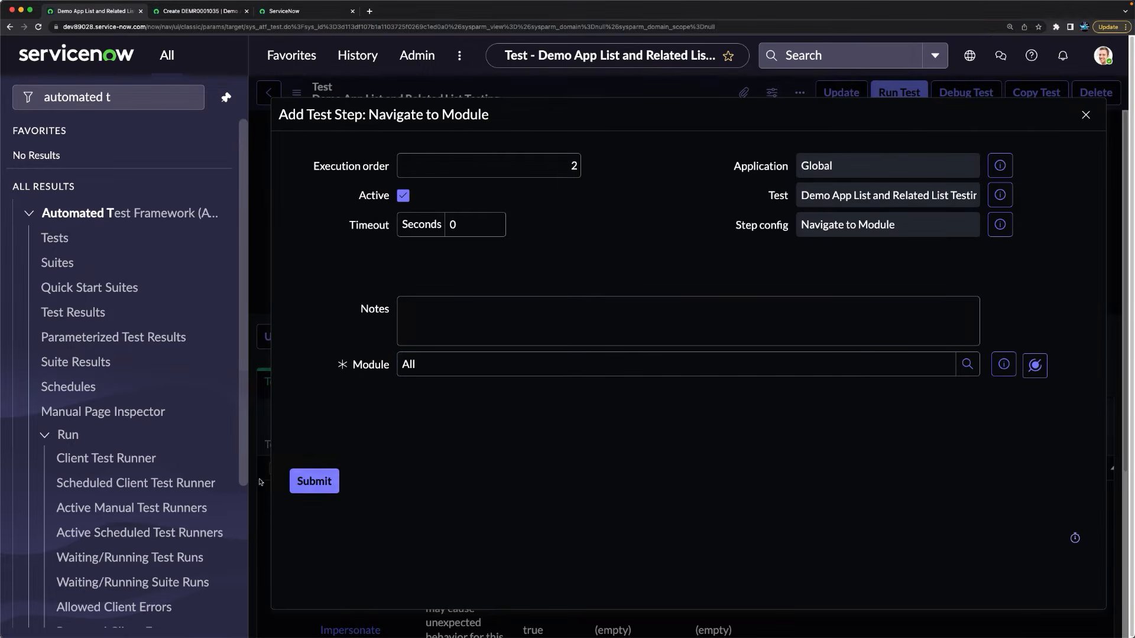
click(313, 481)
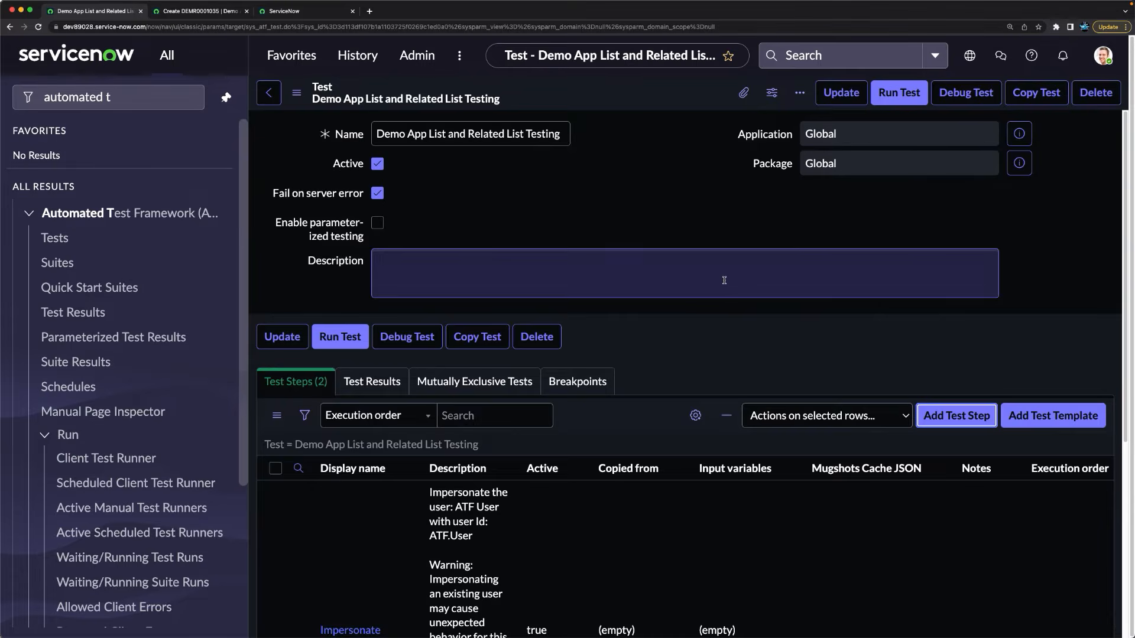
Step: Start another test step after Navigate to Module and choose Validate Record Present in List as its type
click(956, 415)
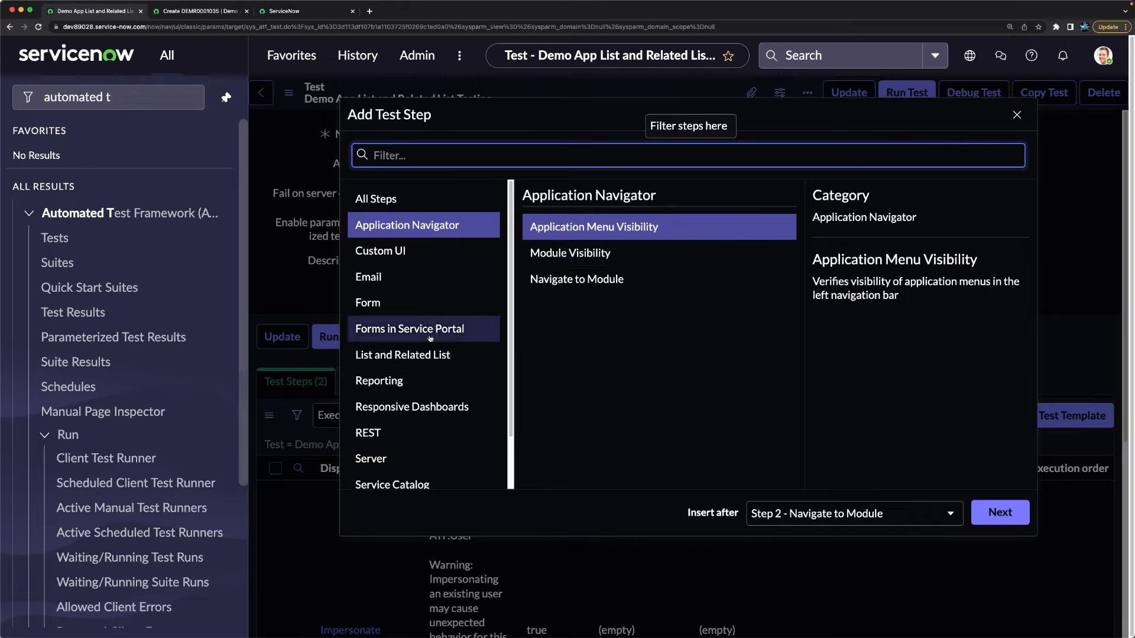
click(380, 358)
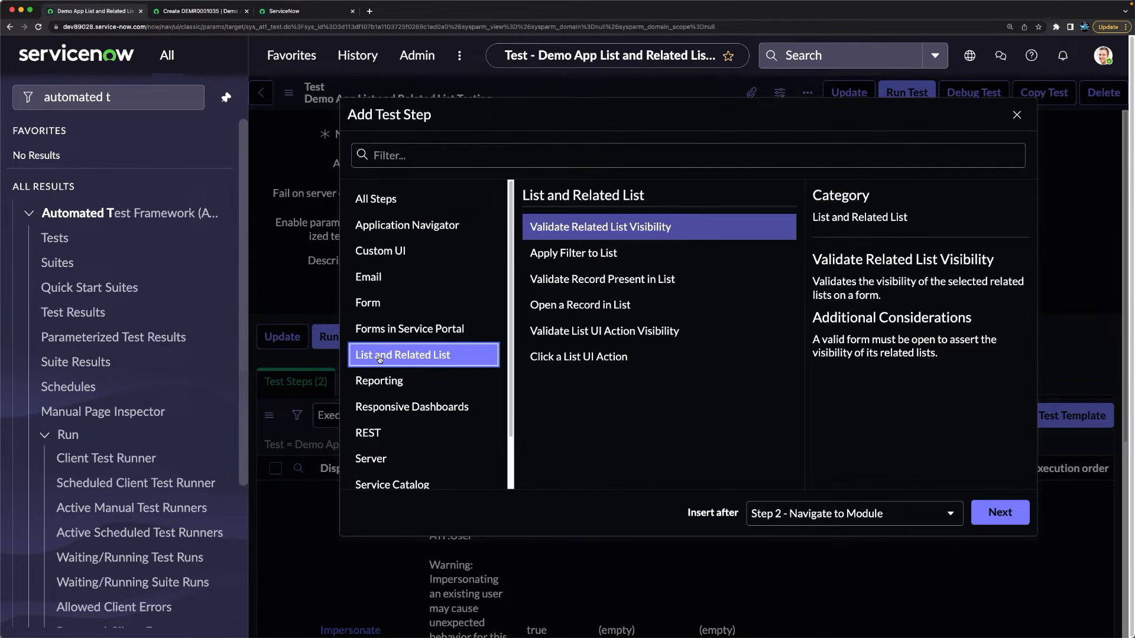
click(568, 235)
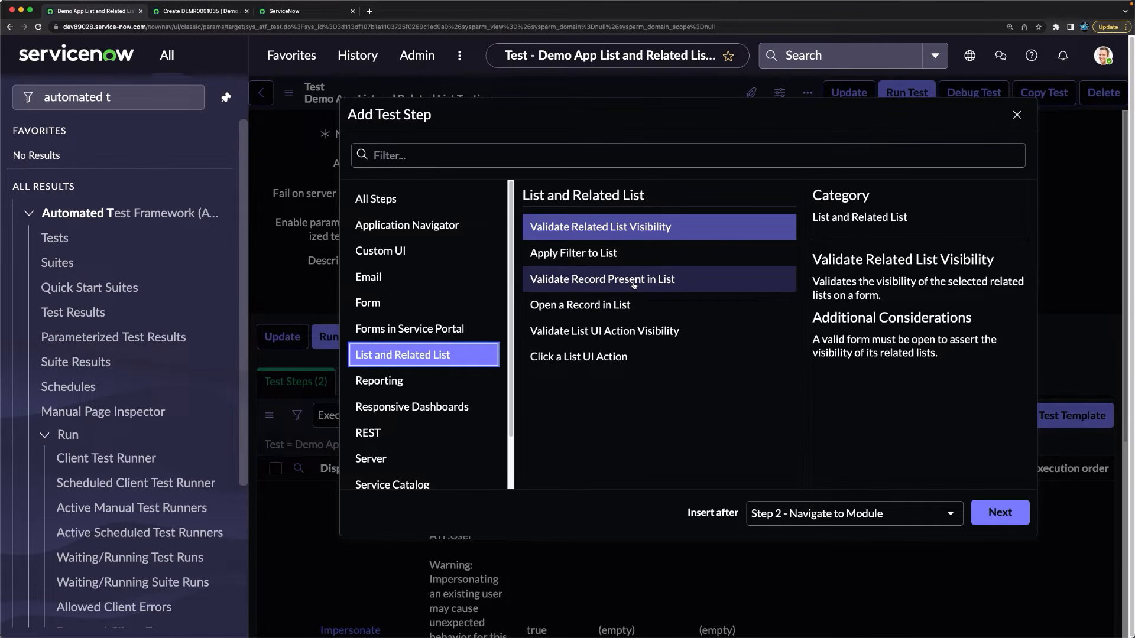
click(584, 283)
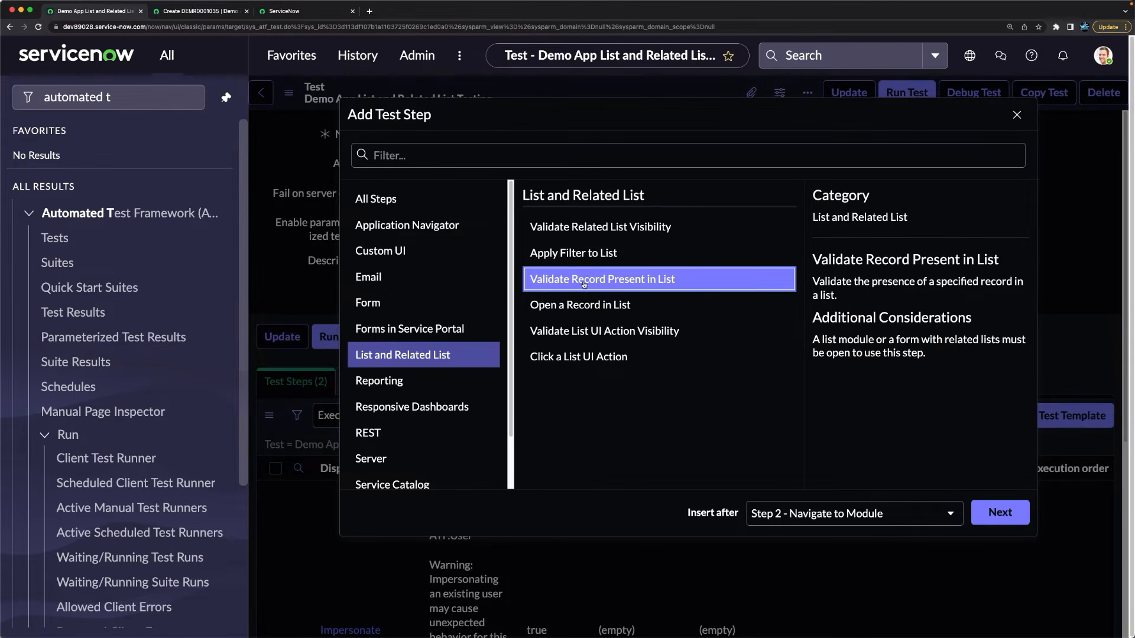
Step: List all Demo App Requests in the other browser tab, discarding the unsaved record, and copy the number DEMR0001029
click(205, 11)
click(65, 359)
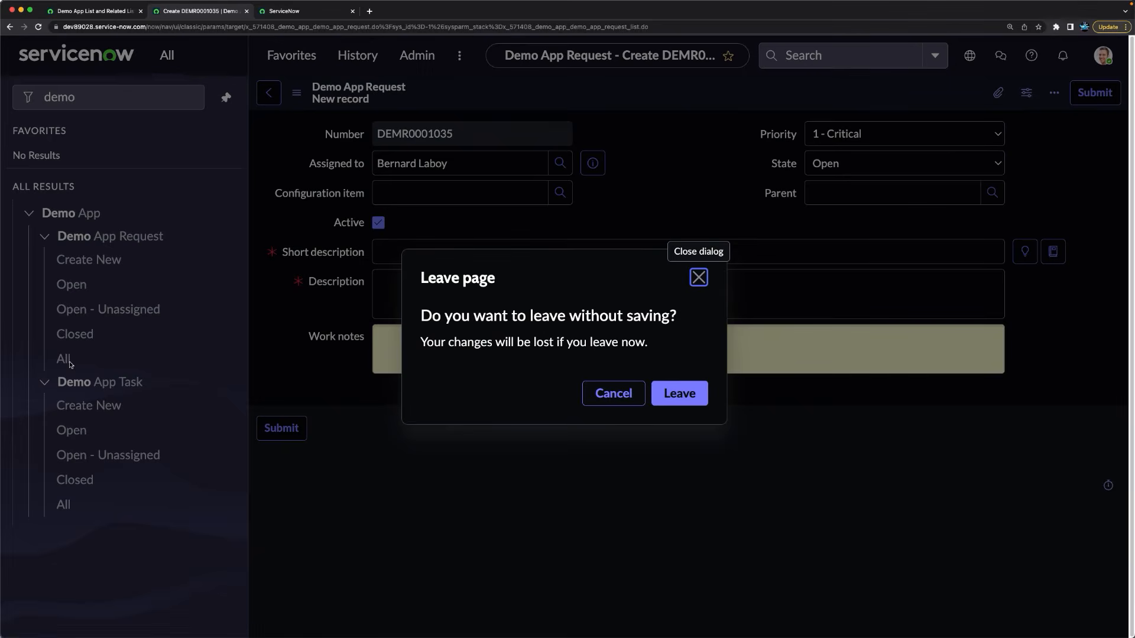
click(680, 393)
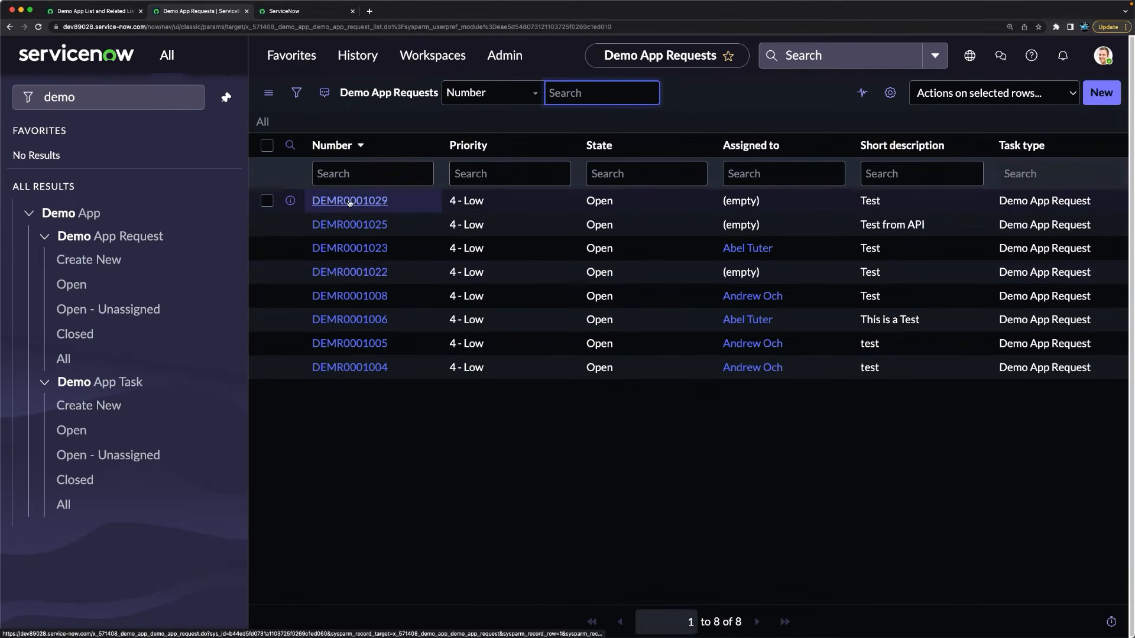
click(355, 201)
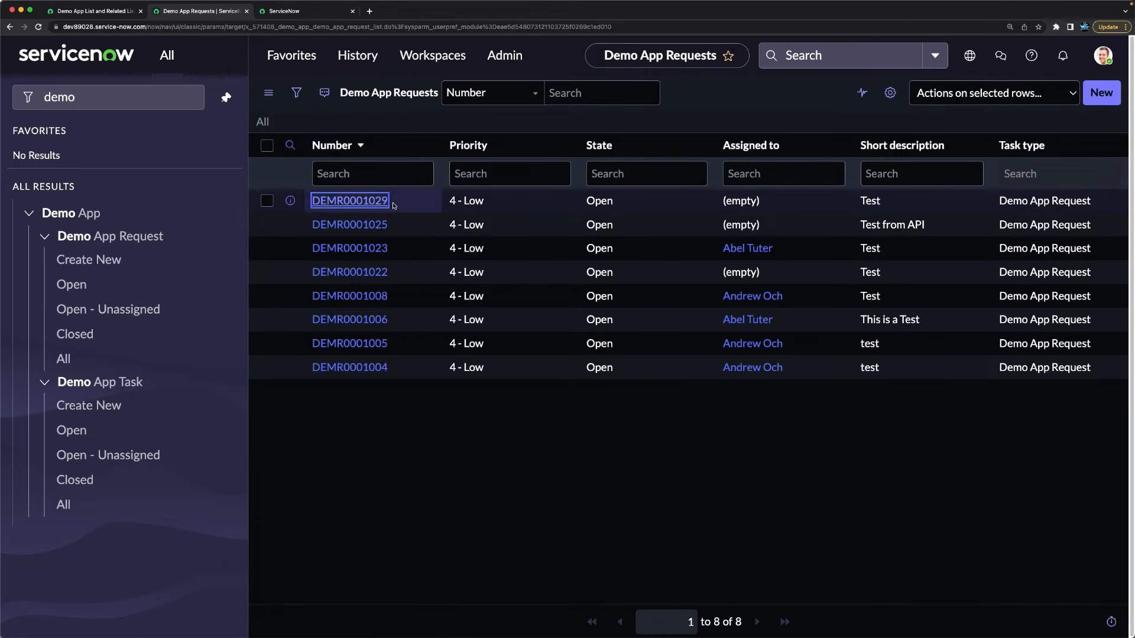
double_click(315, 201)
key(ctrl+c)
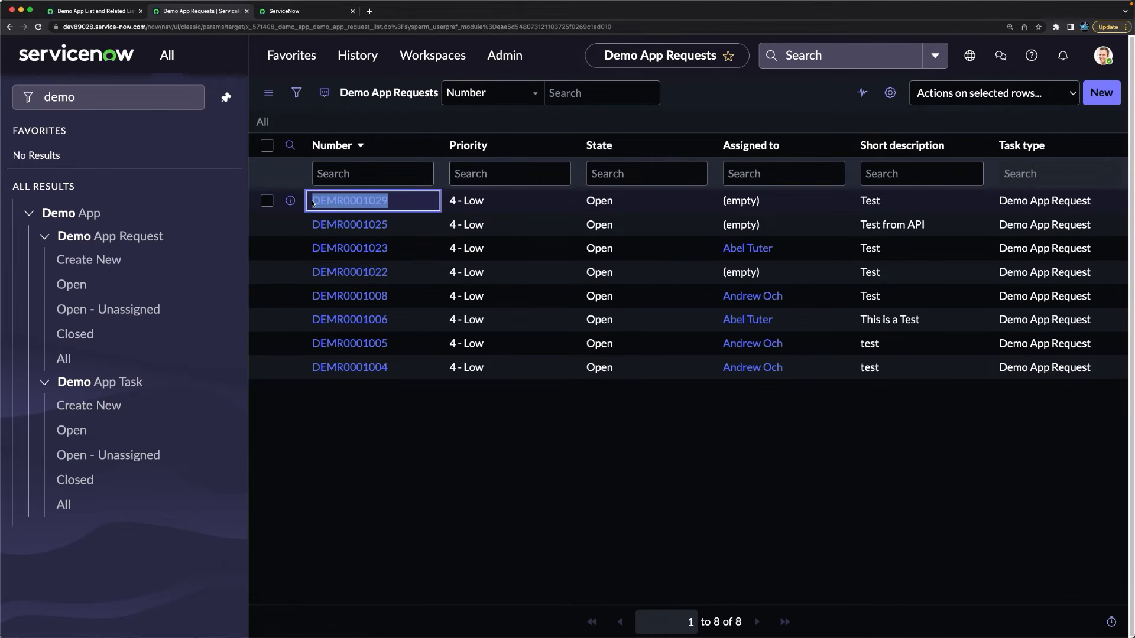
Step: Return to the test, proceed with the Validate Record Present in List step, and set its list type to List
click(87, 12)
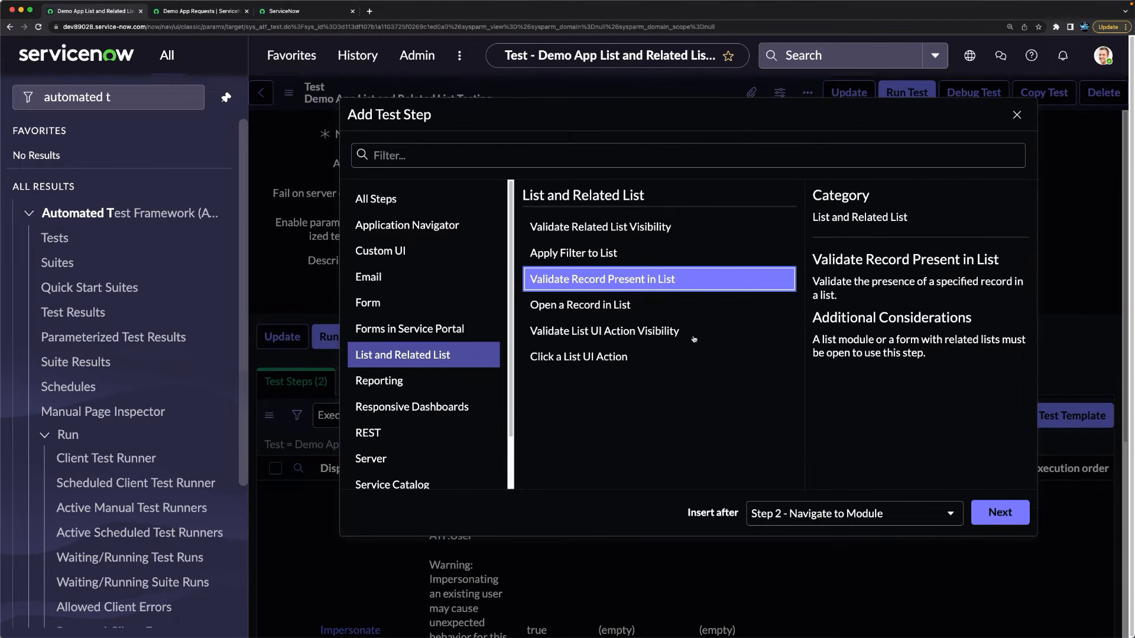
click(601, 253)
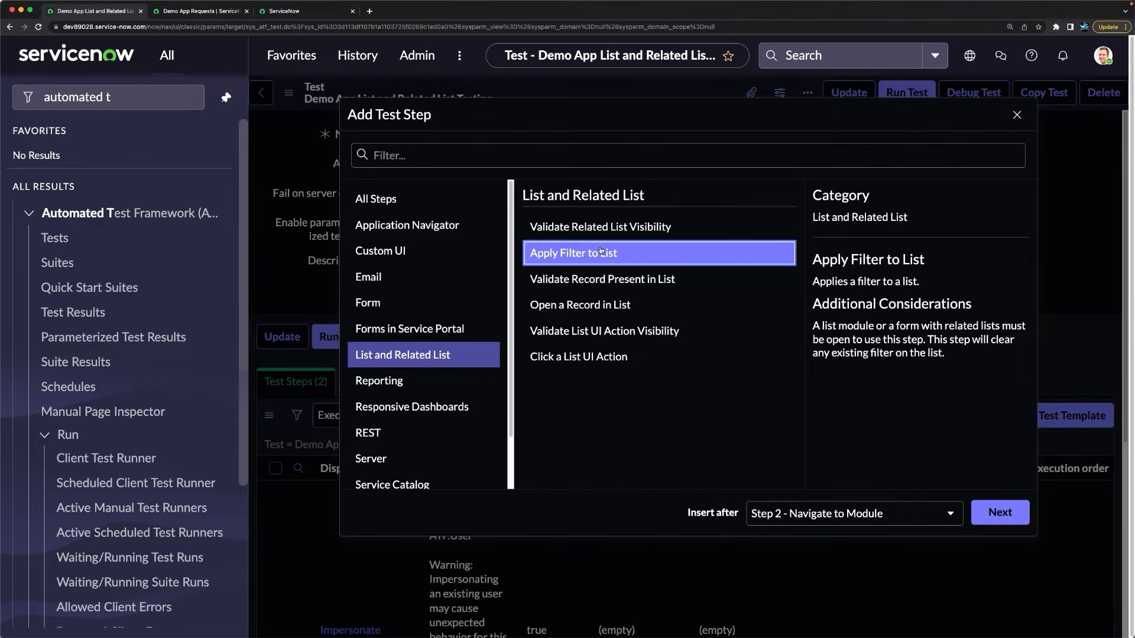
click(596, 305)
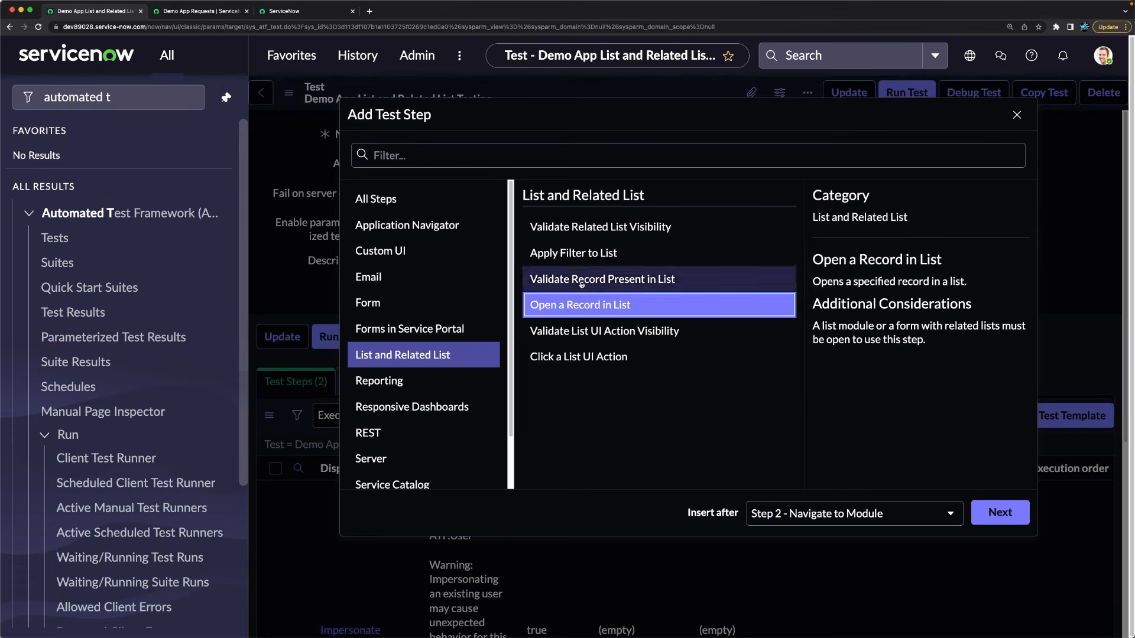
click(583, 283)
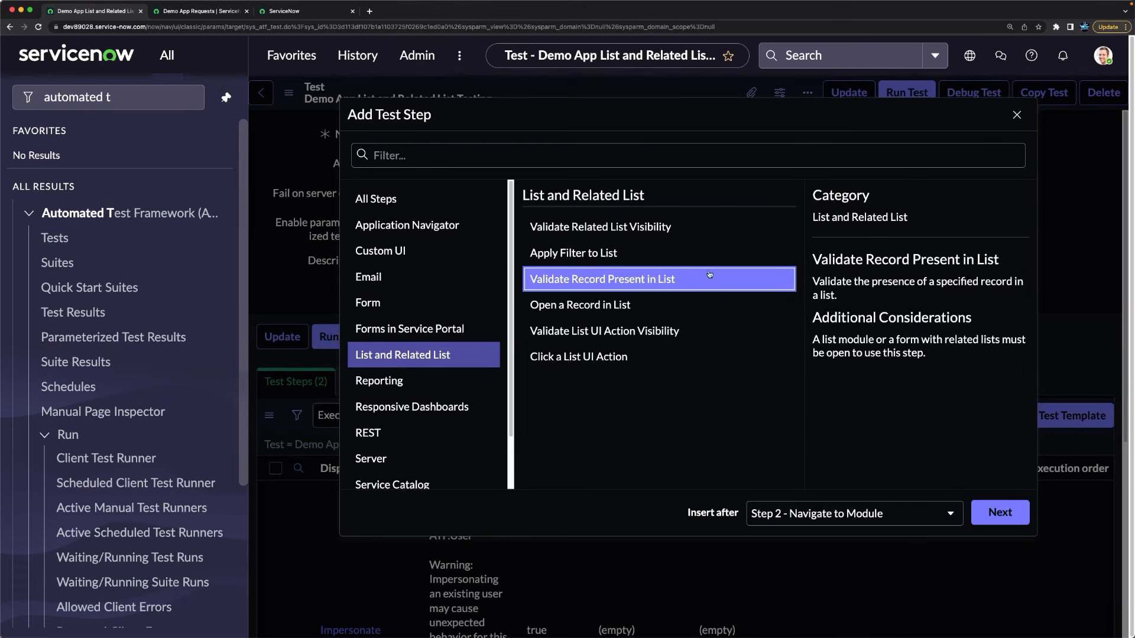
click(993, 514)
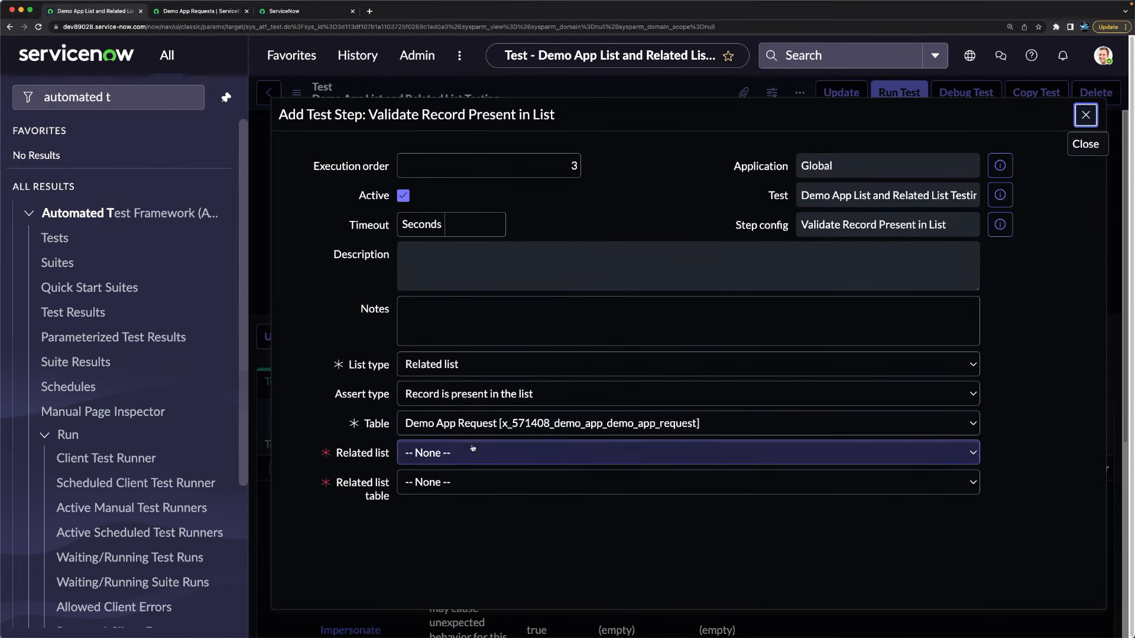
click(432, 365)
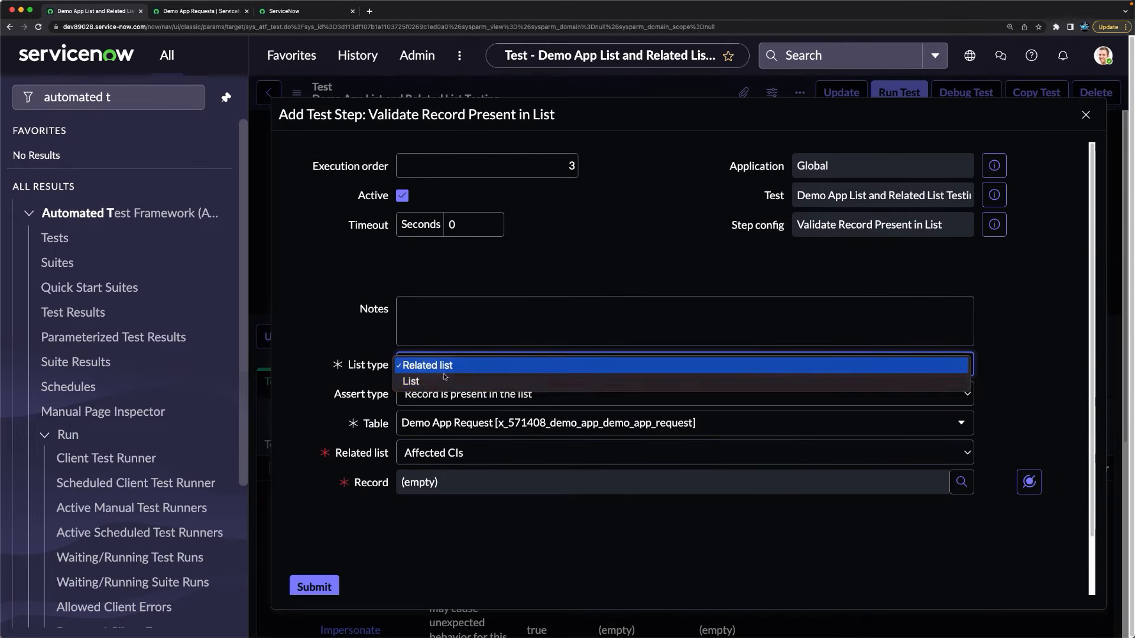
click(429, 382)
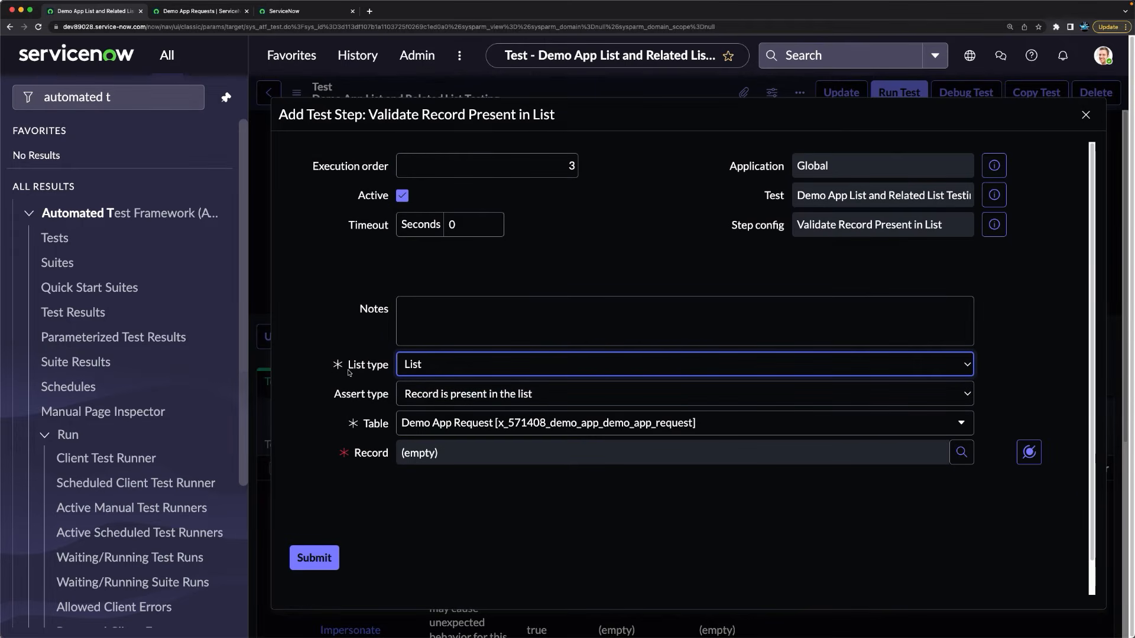
Step: Set the record of the Validate Record Present in List step to Demo App Request DEMR0001029
click(619, 453)
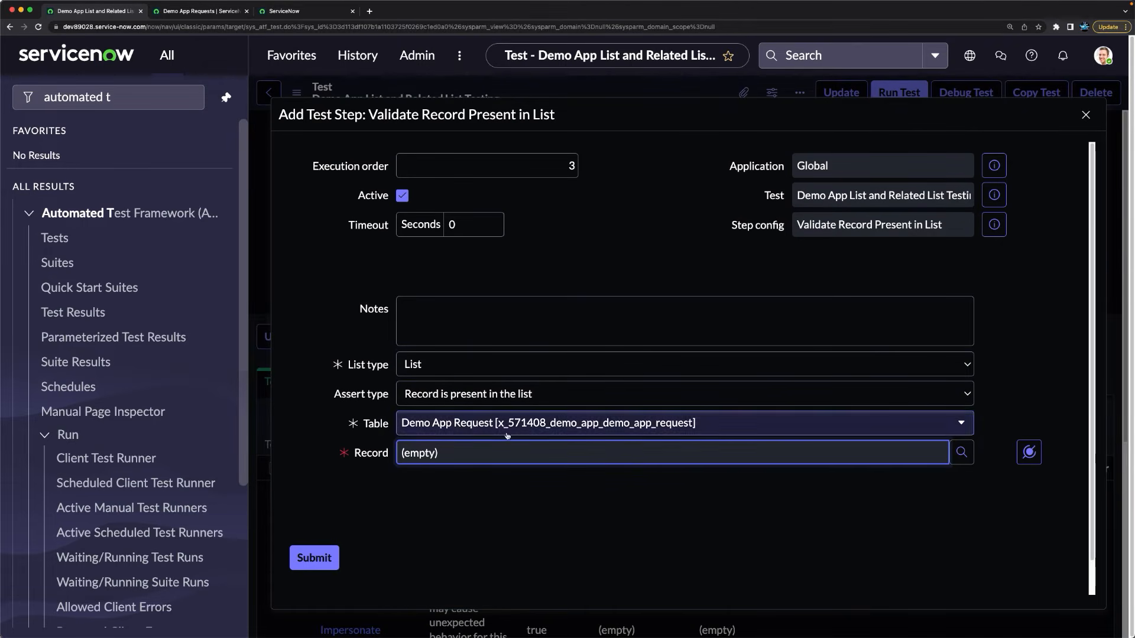
click(961, 452)
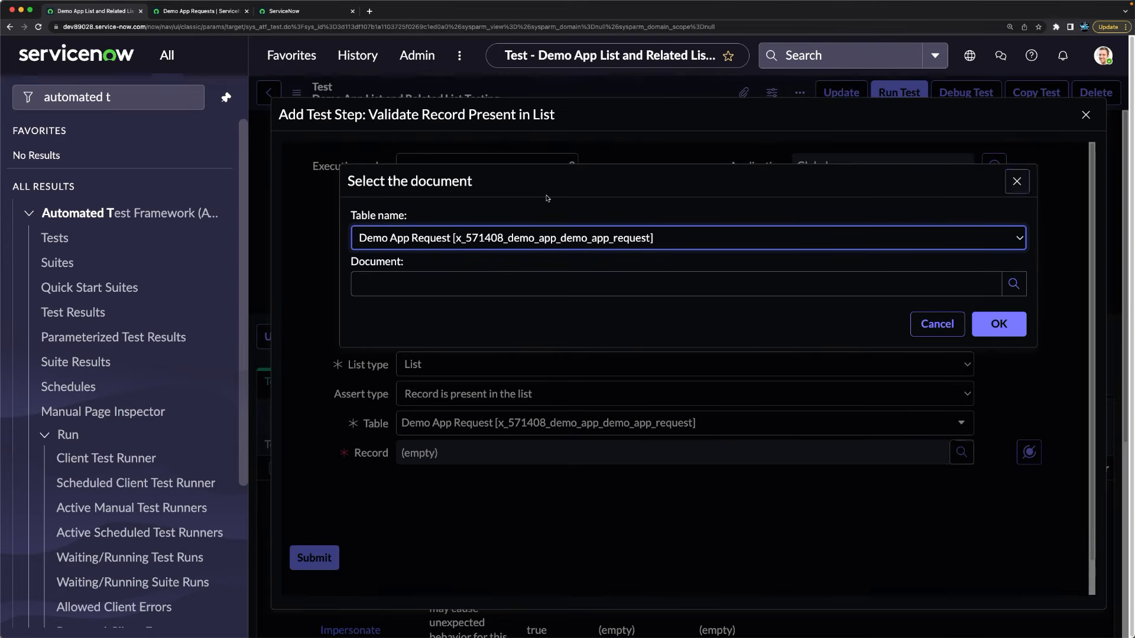
click(704, 283)
key(ctrl+v)
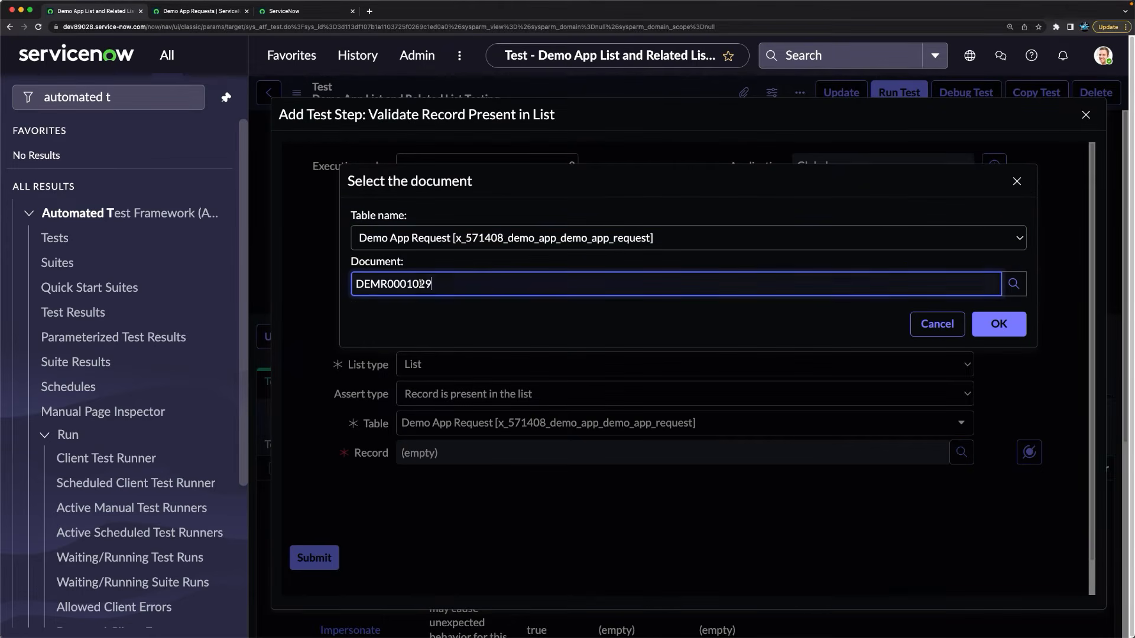
click(999, 324)
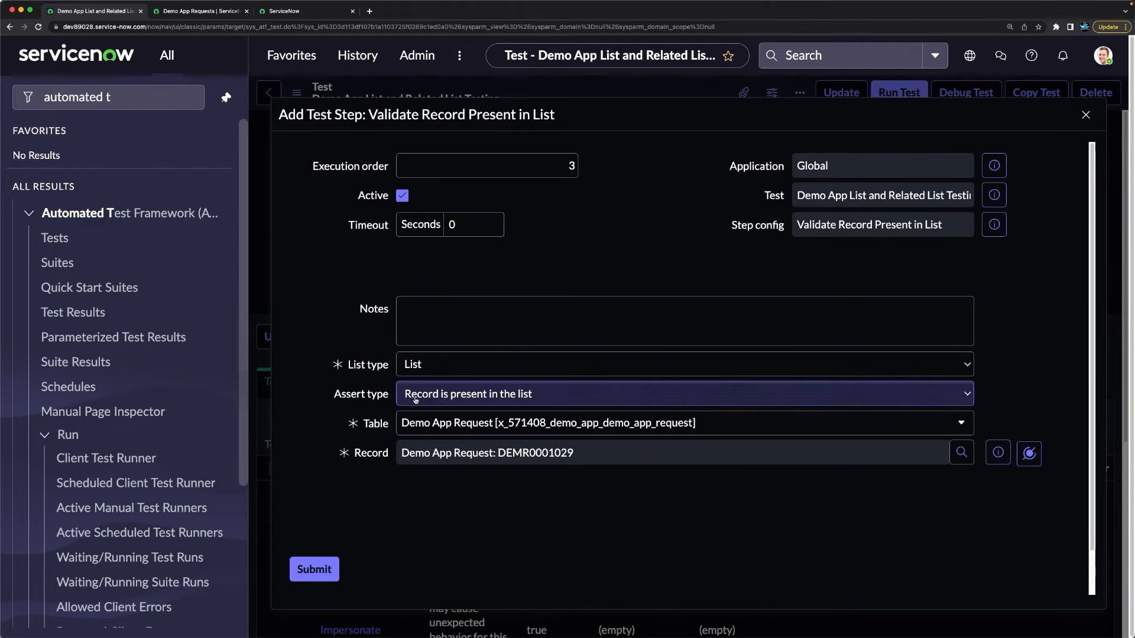
Step: Keep the assert type as Record is present in the list, submit the validation step, and review the test's step list
click(494, 401)
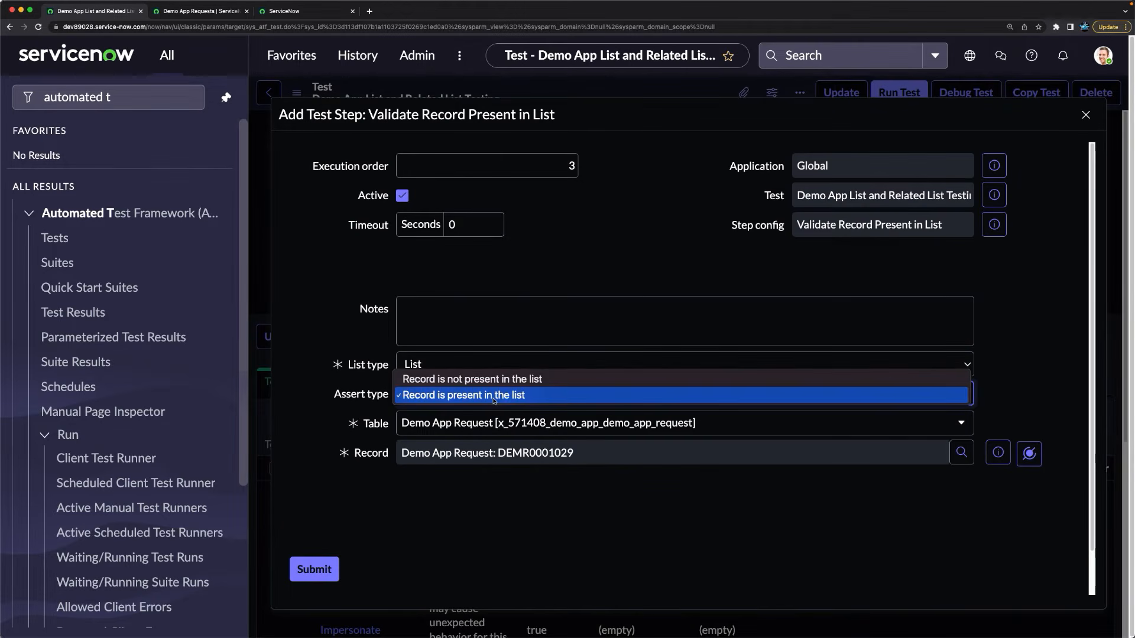
click(471, 587)
click(307, 573)
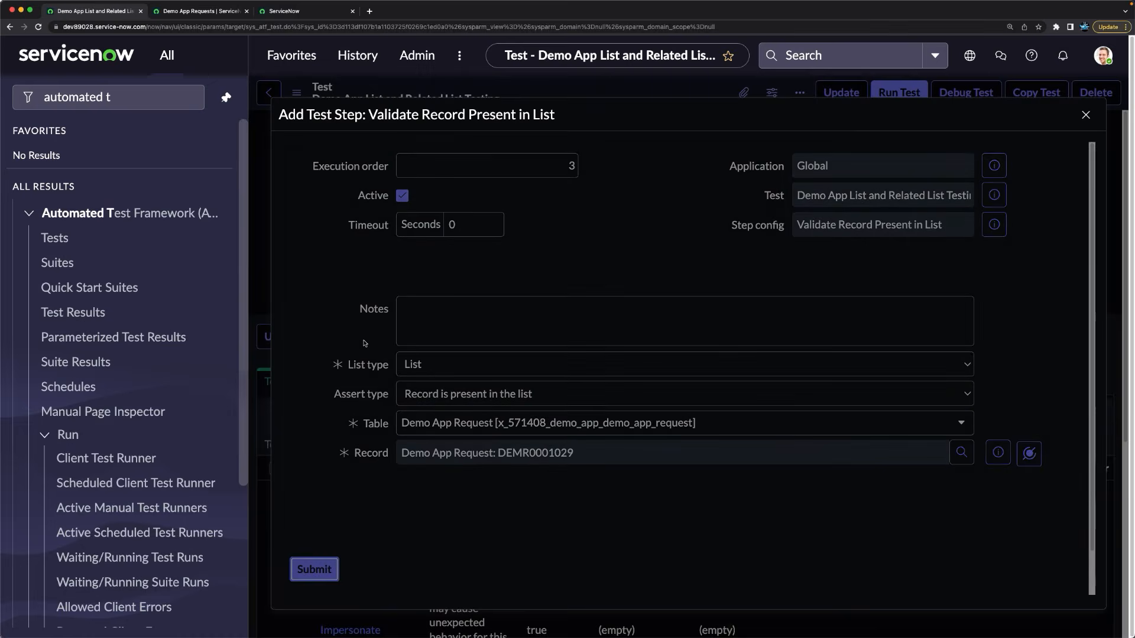
scroll(553, 326, down, 5)
scroll(553, 325, down, 2)
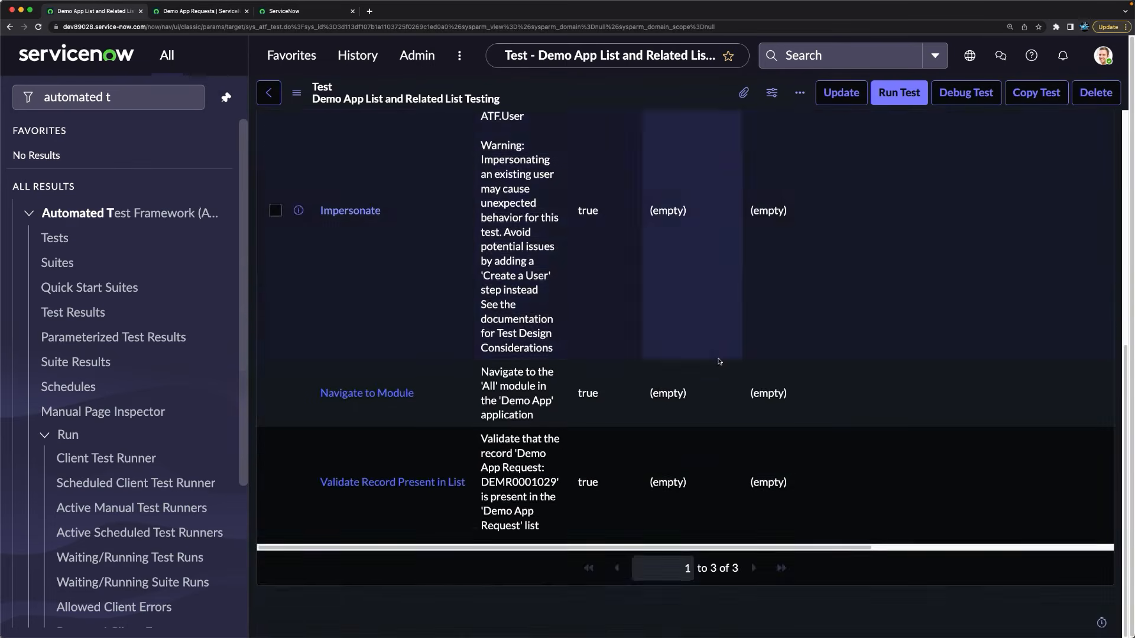
Step: Start another test step after Validate Record Present in List, using the Open a Record in List type
scroll(719, 360, up, 7)
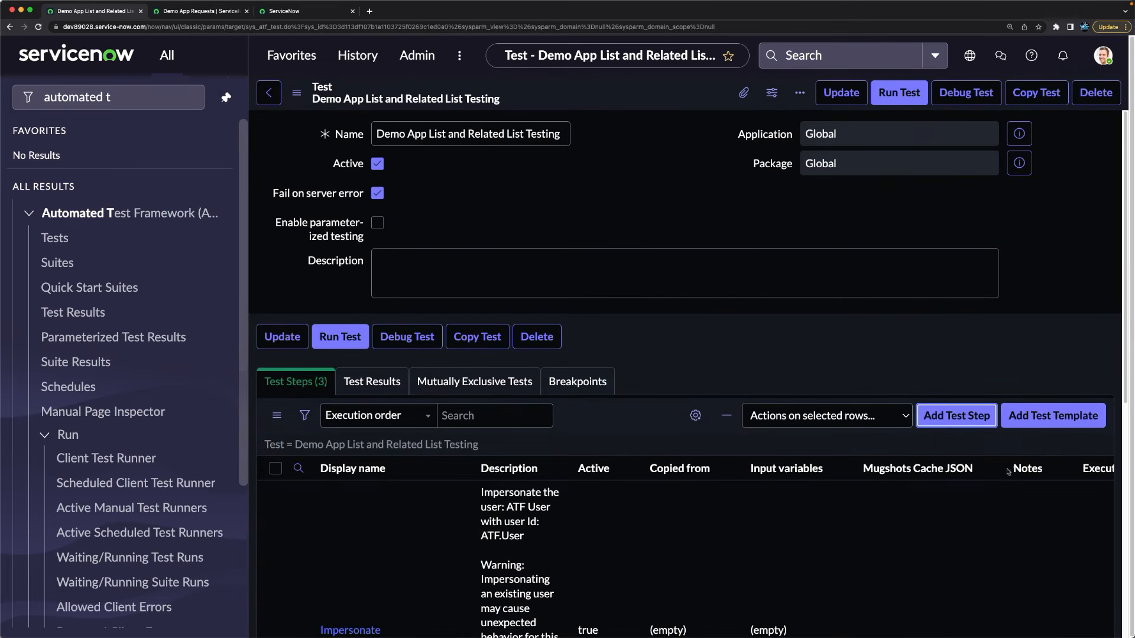
click(948, 422)
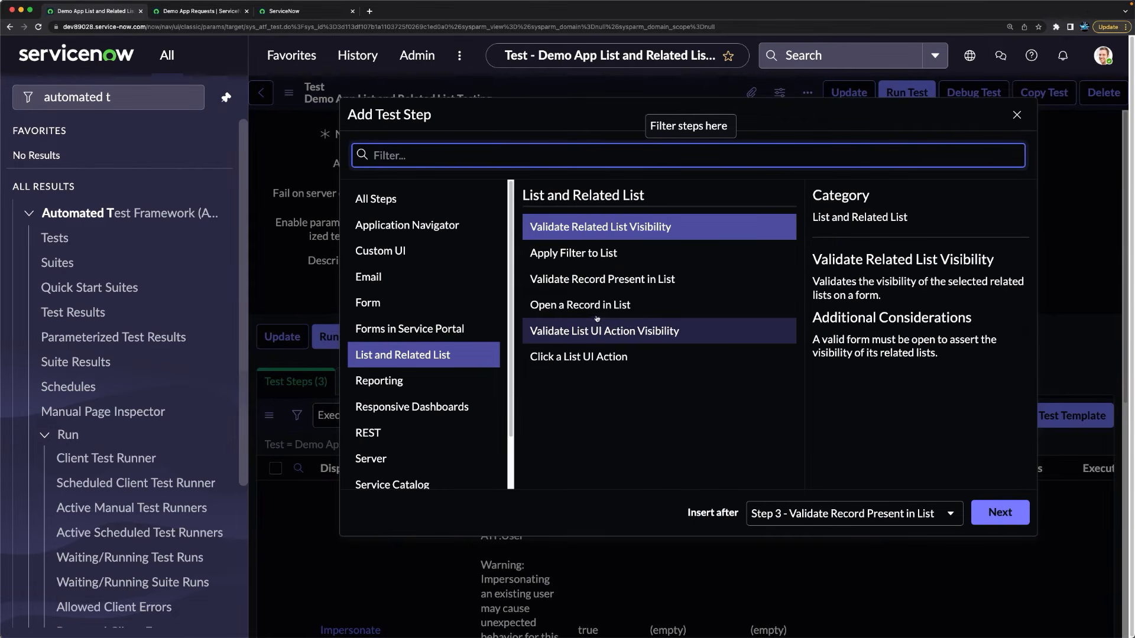
click(577, 306)
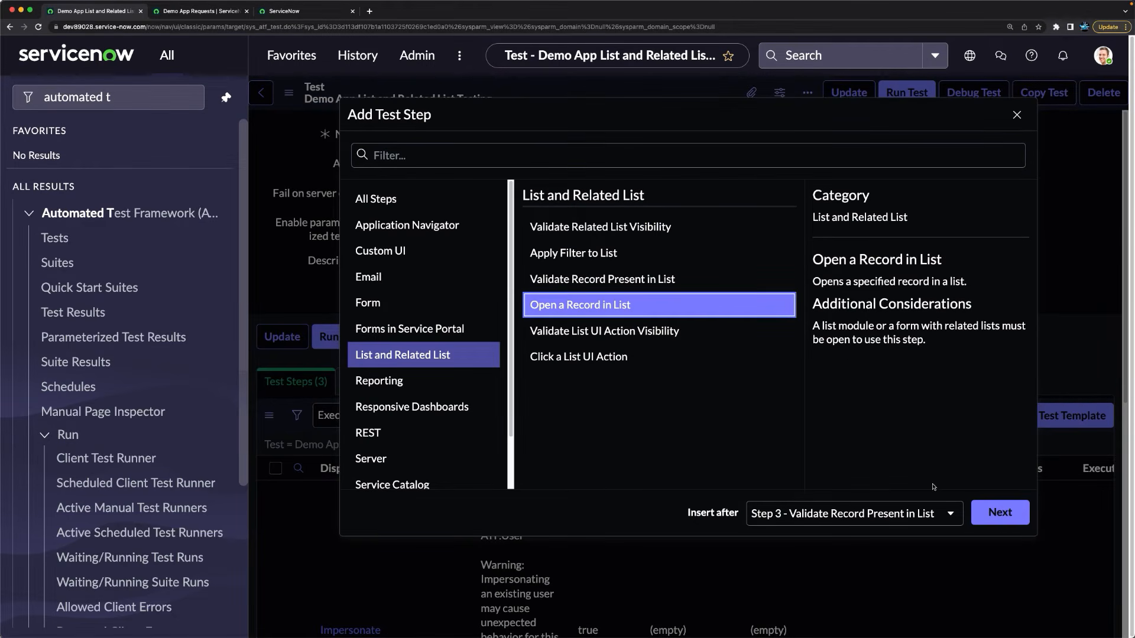
click(999, 513)
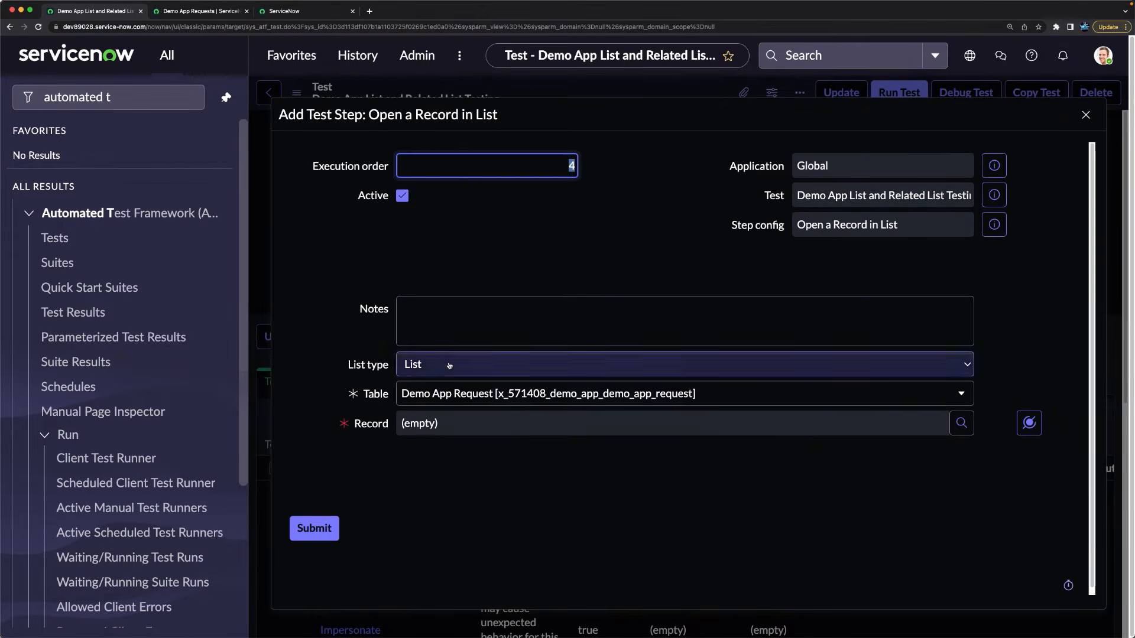
Step: Set the Open a Record in List step's record to DEMR0001029 and submit the step
click(961, 423)
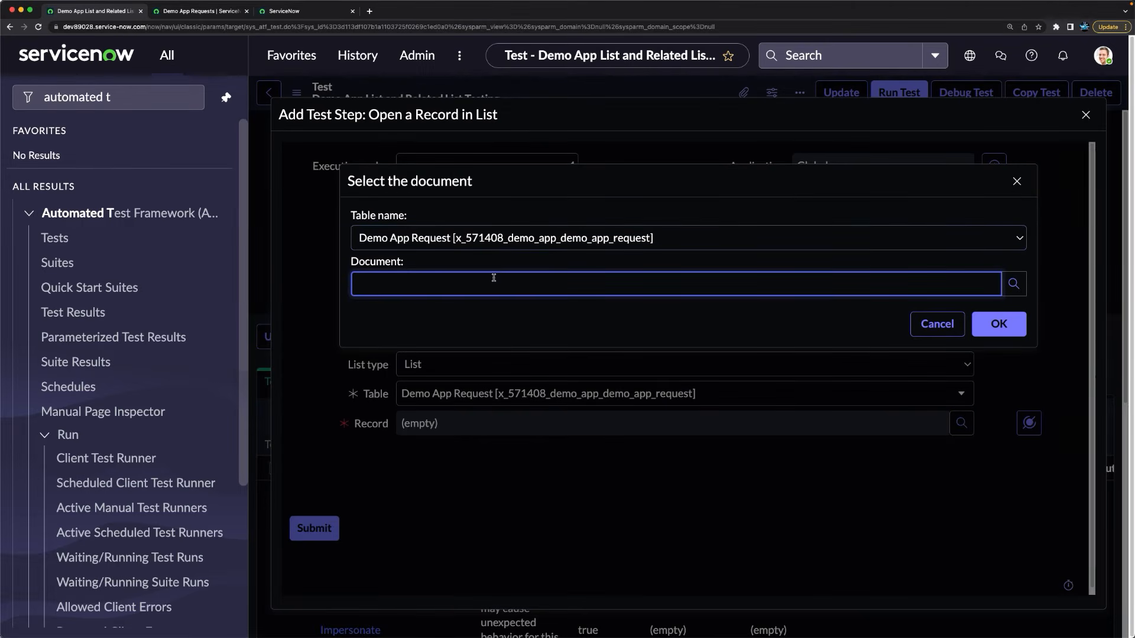
key(super+v)
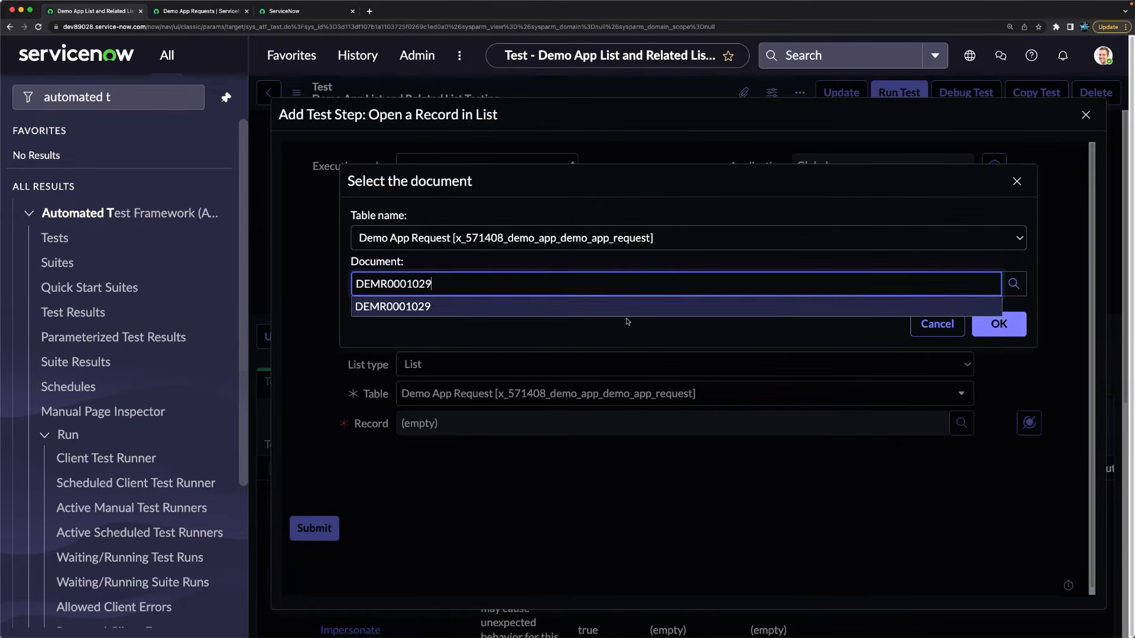
click(987, 331)
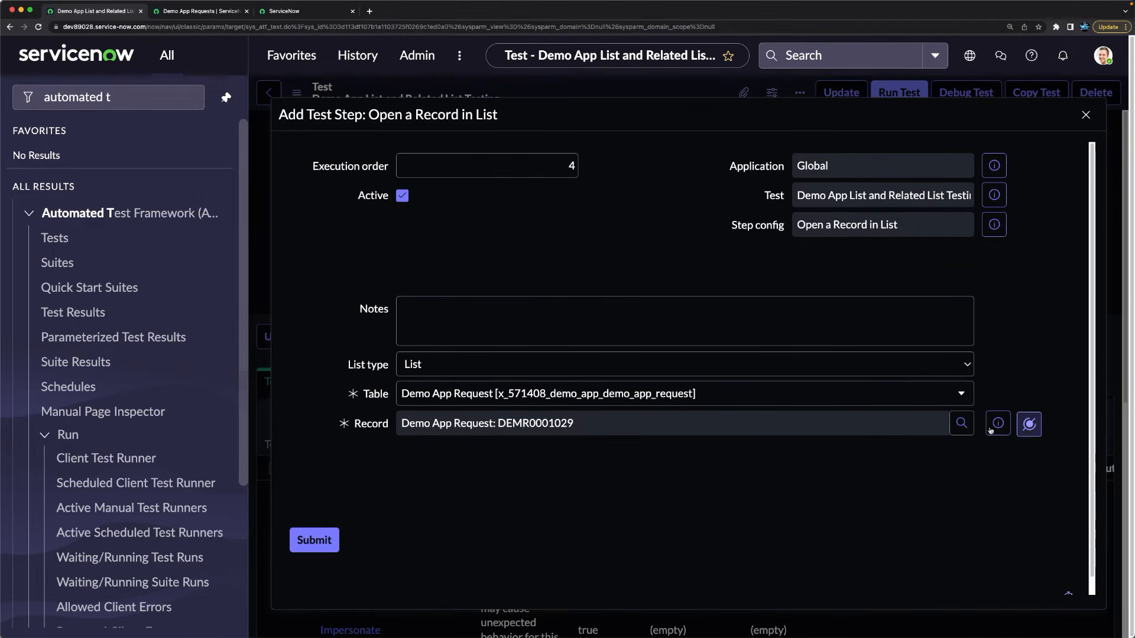
click(314, 539)
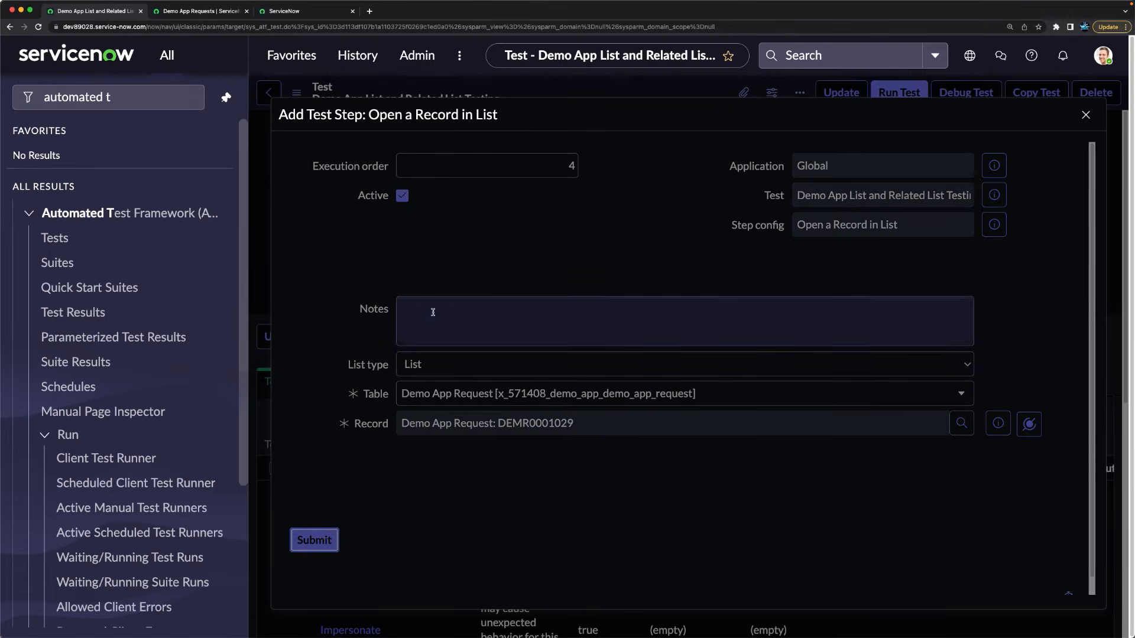
scroll(583, 384, down, 8)
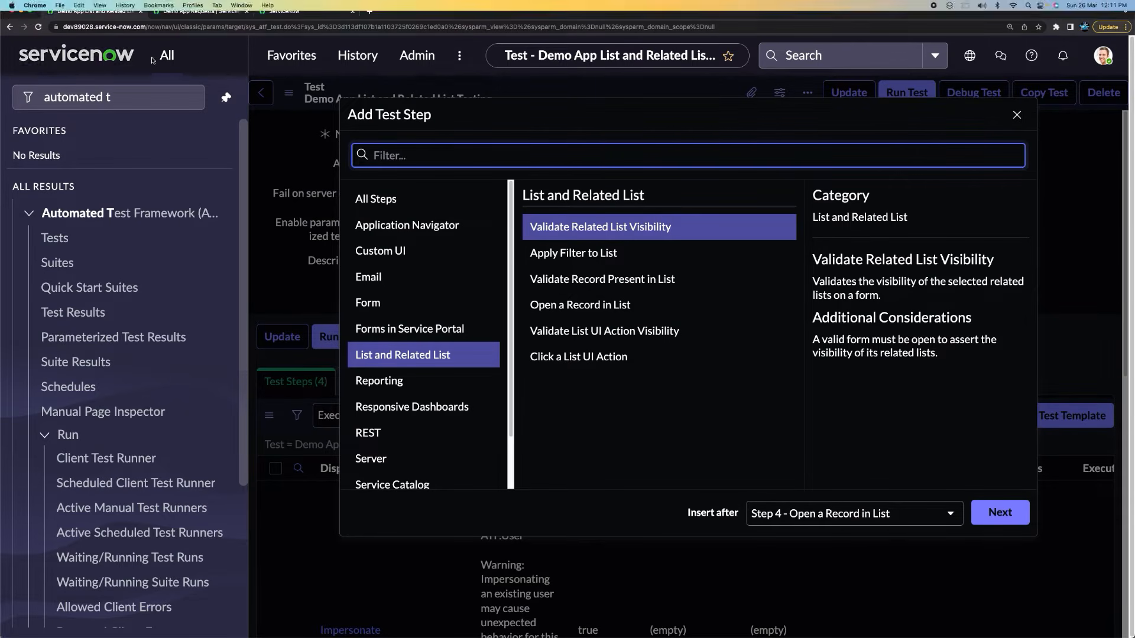
Step: Open request DEMR0001029 in the other browser tab and examine its Demo App Tasks related list
click(201, 10)
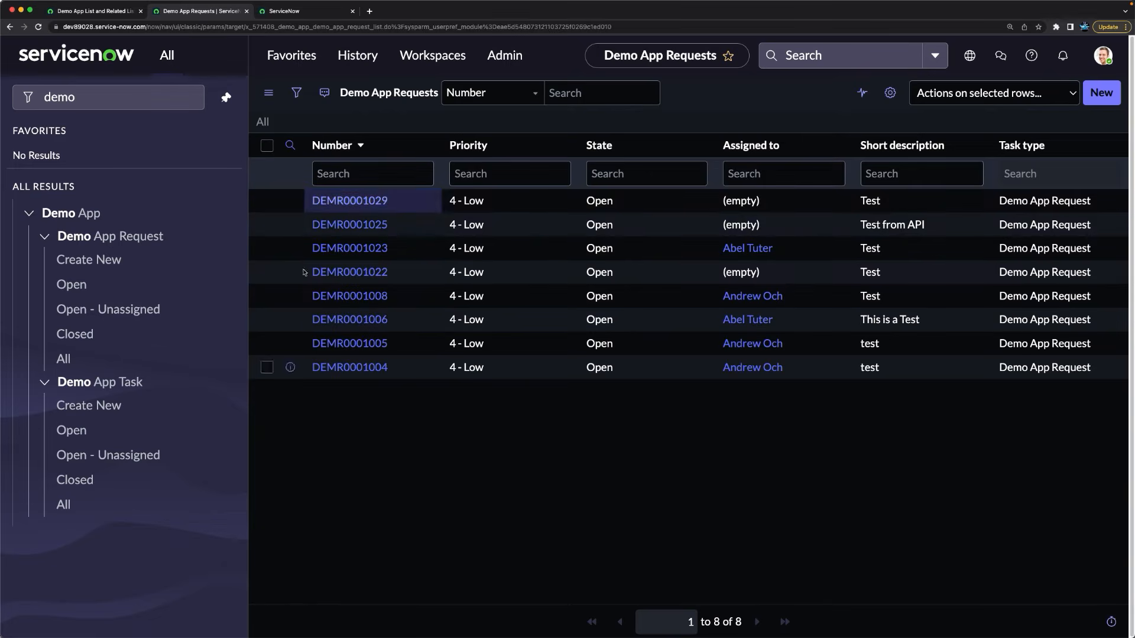
click(342, 199)
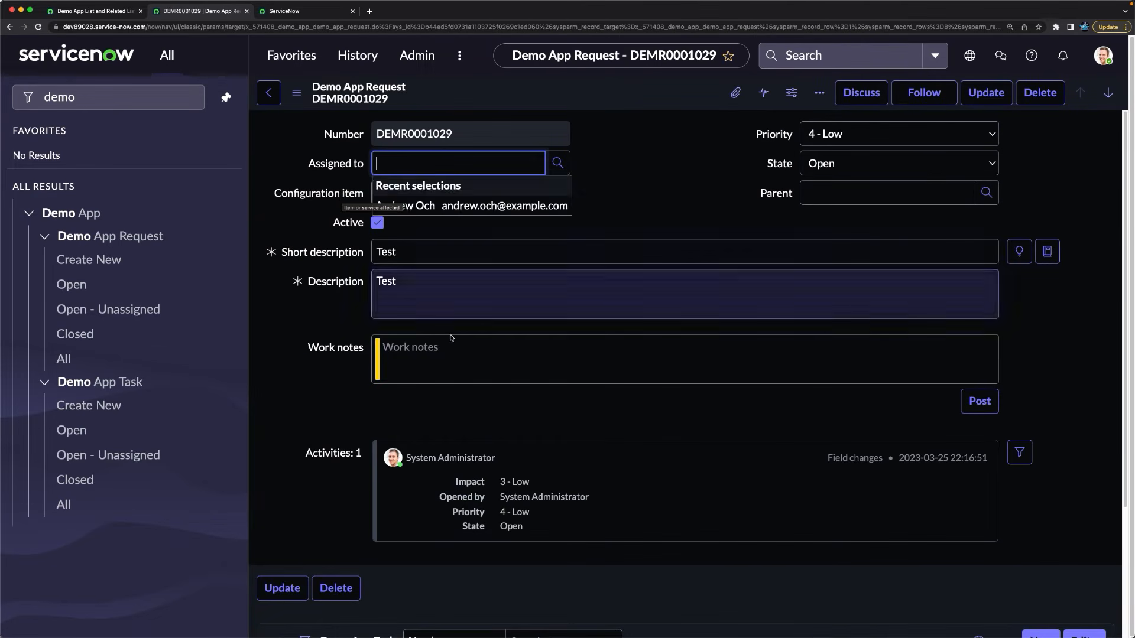
scroll(342, 198, down, 3)
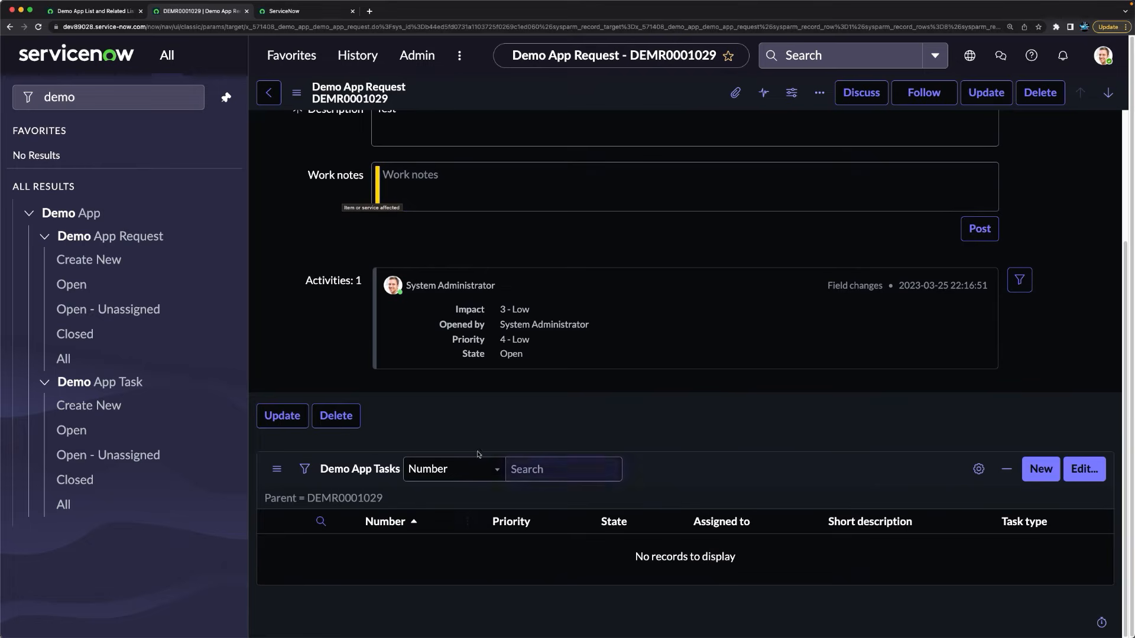
scroll(887, 298, up, 3)
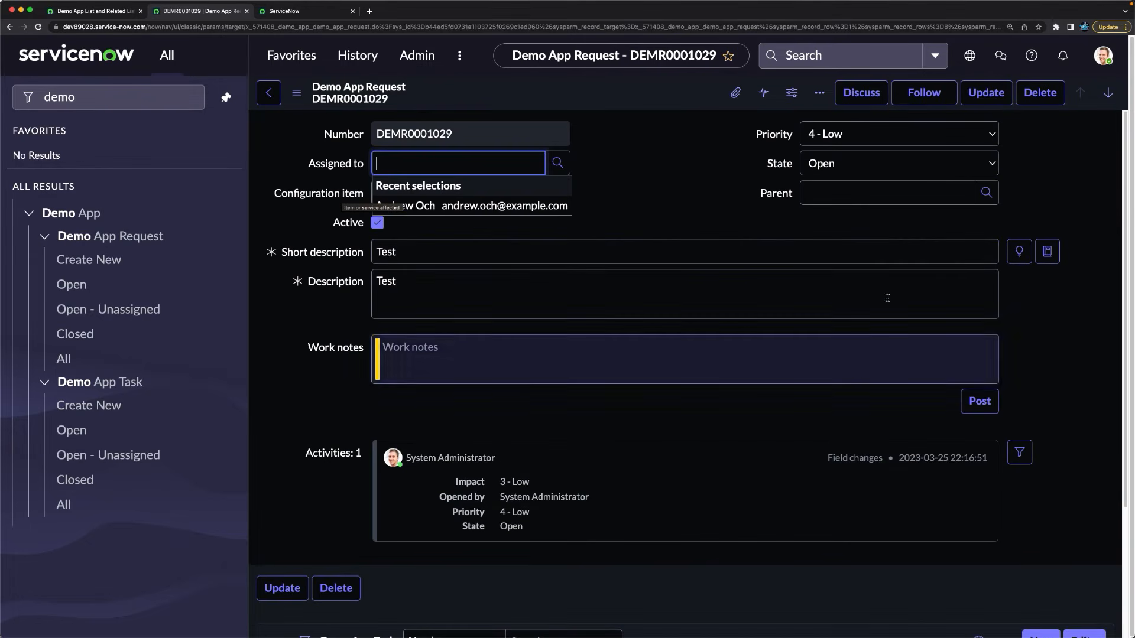
Step: Set the request's State to Closed Complete and to Closed Skipped without saving, checking the Demo App Tasks related list for each
click(864, 168)
click(862, 201)
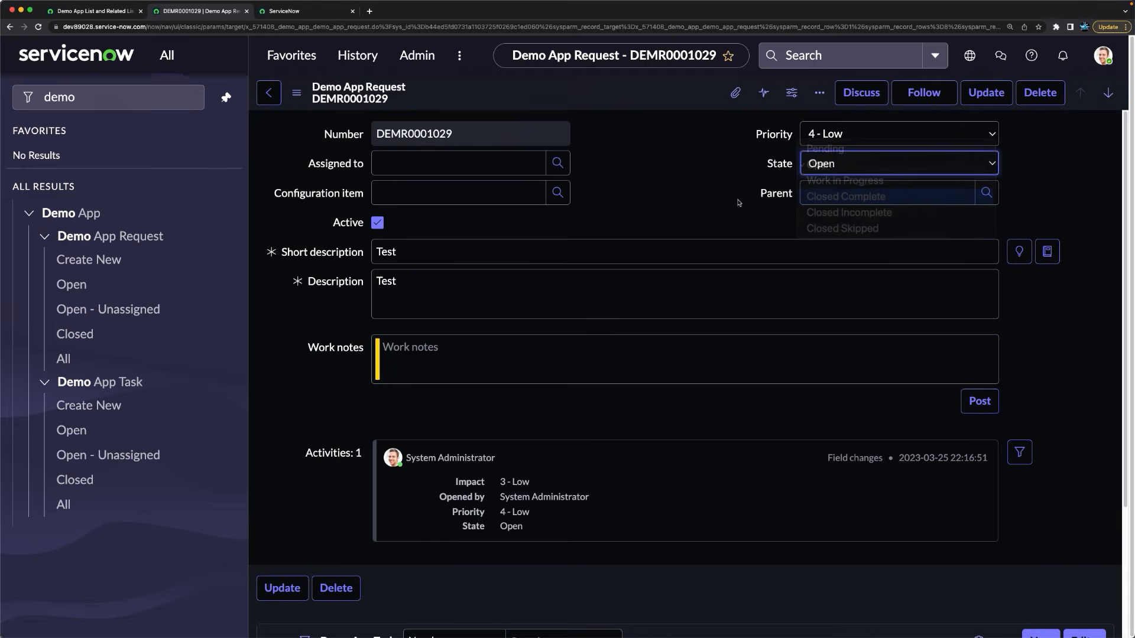
scroll(660, 204, down, 3)
scroll(601, 330, up, 3)
click(855, 165)
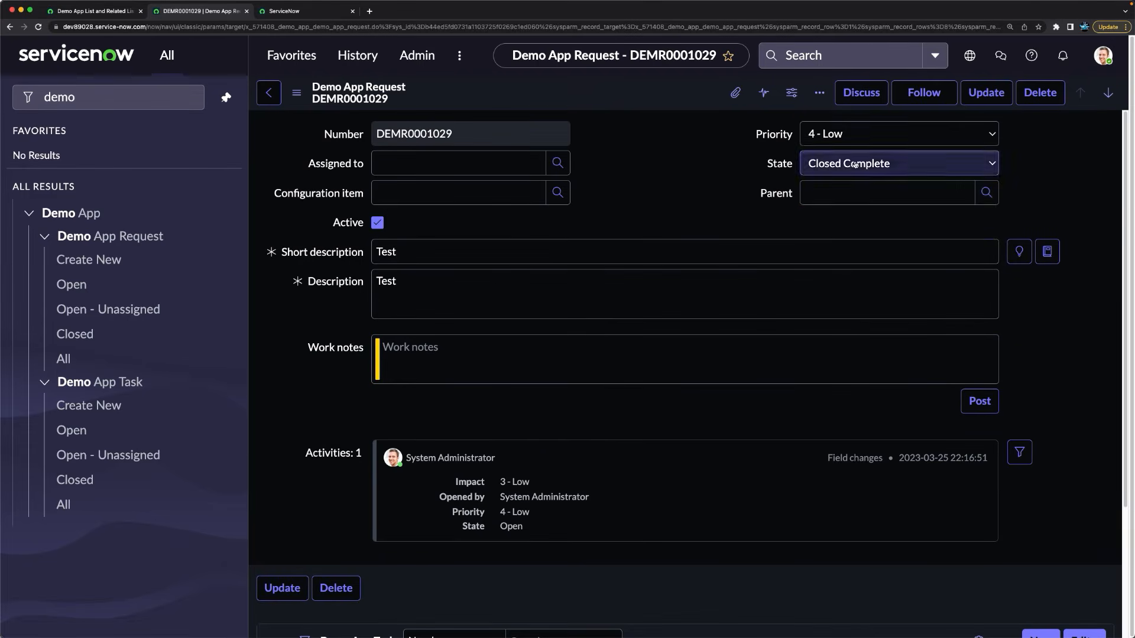
click(857, 200)
click(607, 176)
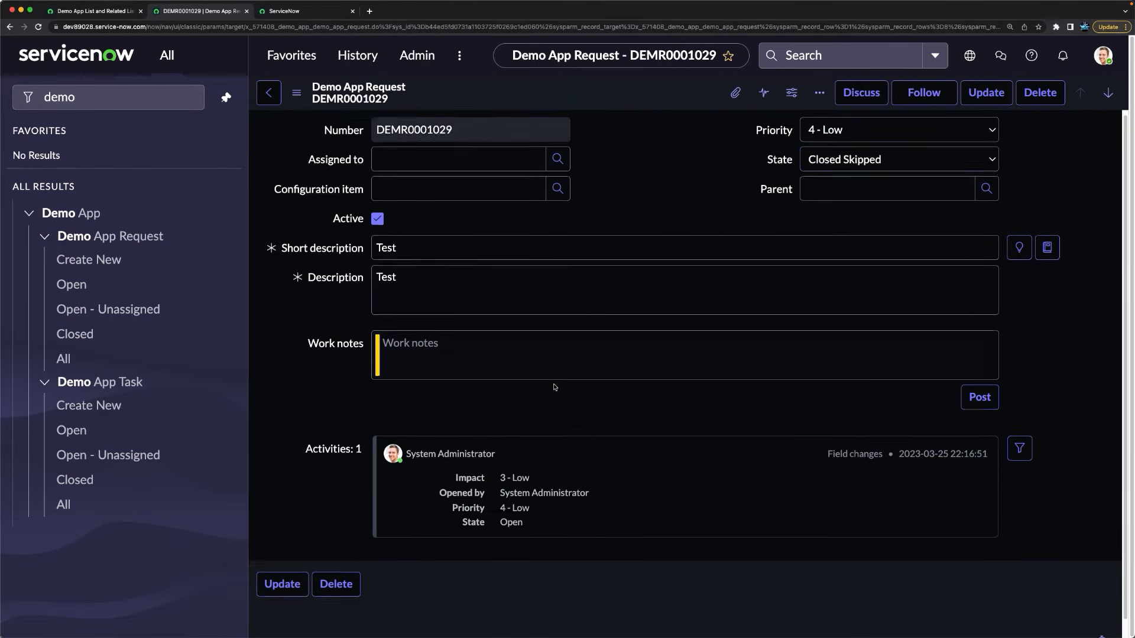
scroll(489, 483, down, 1)
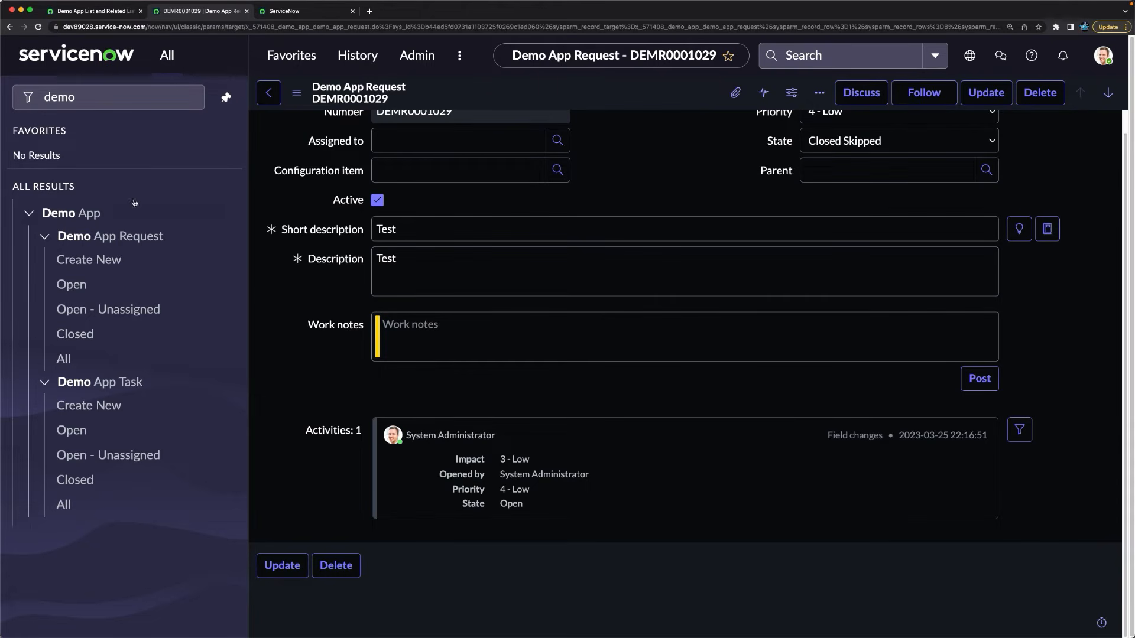
Step: Return to the test's browser tab and start a Set Field Values form step after Open a Record in List
click(88, 11)
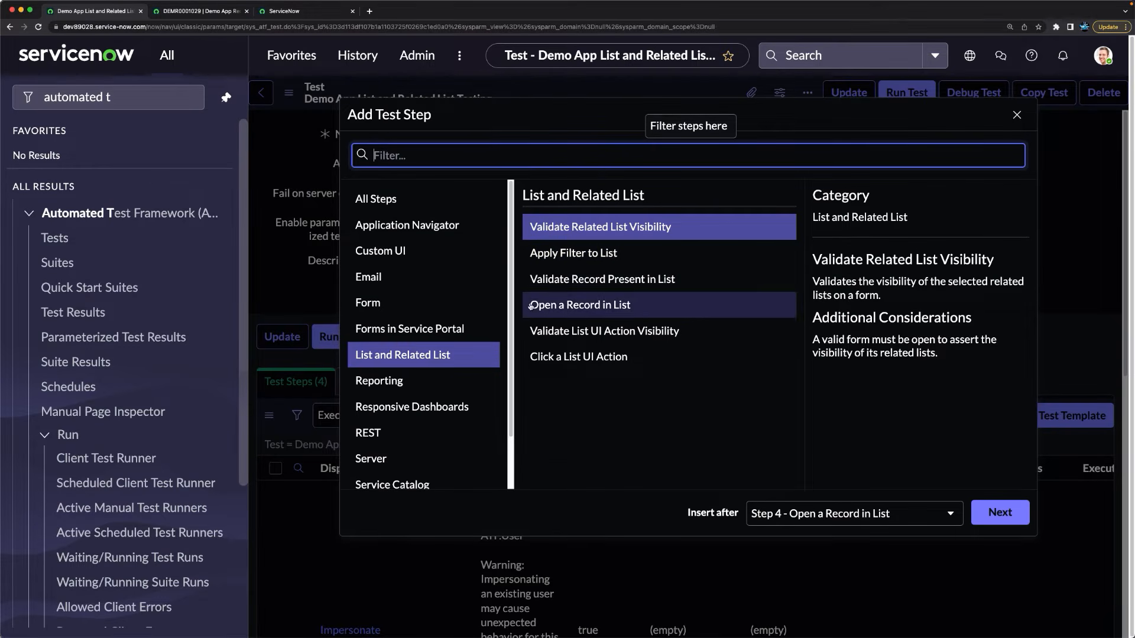
click(402, 304)
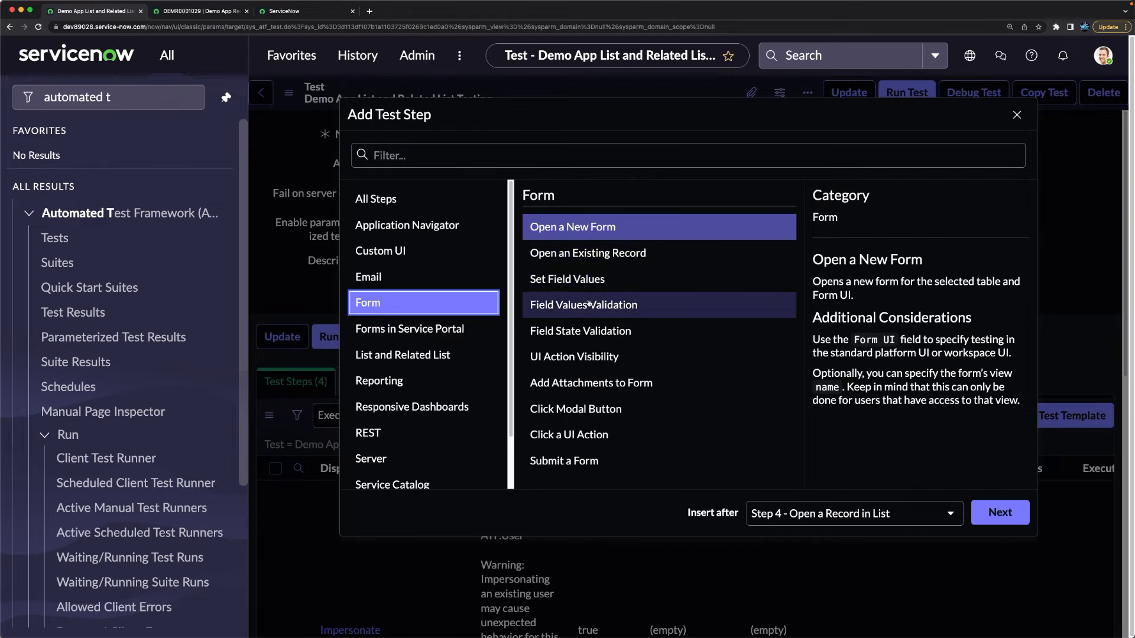
click(586, 280)
click(985, 519)
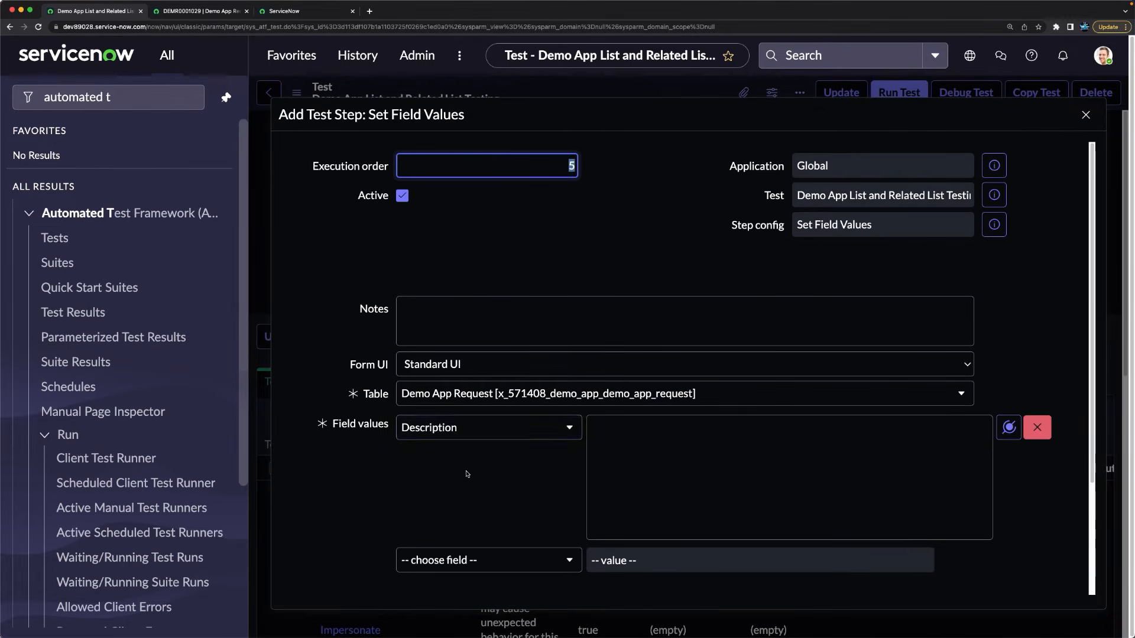
Step: Find the State field for the first field value of the Set Field Values step by filtering on "st"
click(476, 432)
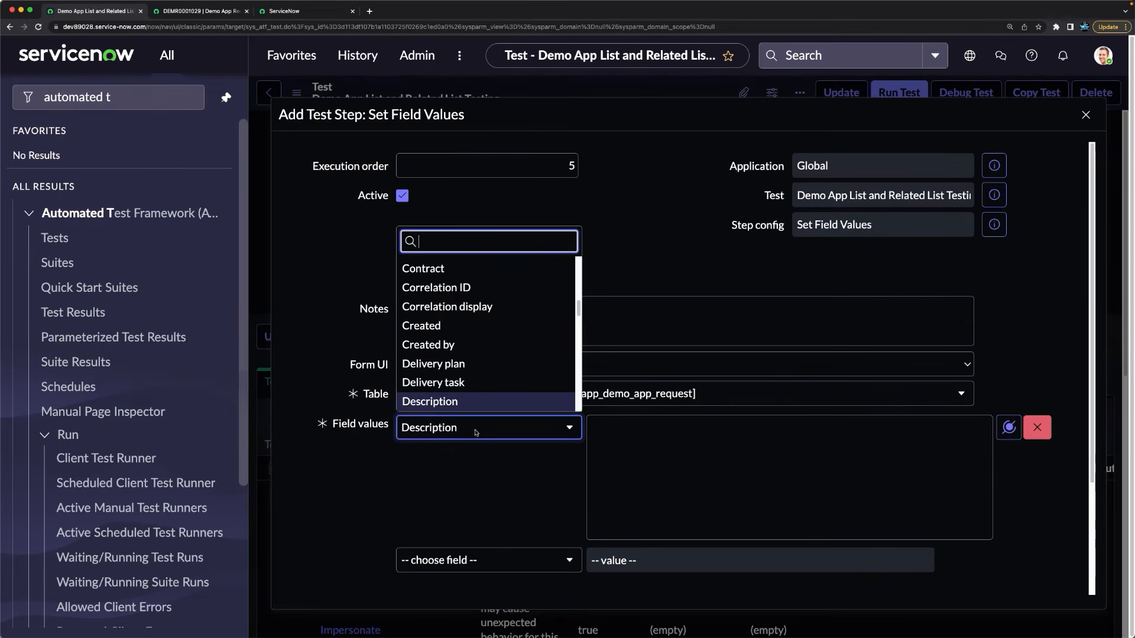
text(st)
key(Down)
key(Down)
key(Down)
key(Down)
key(Down)
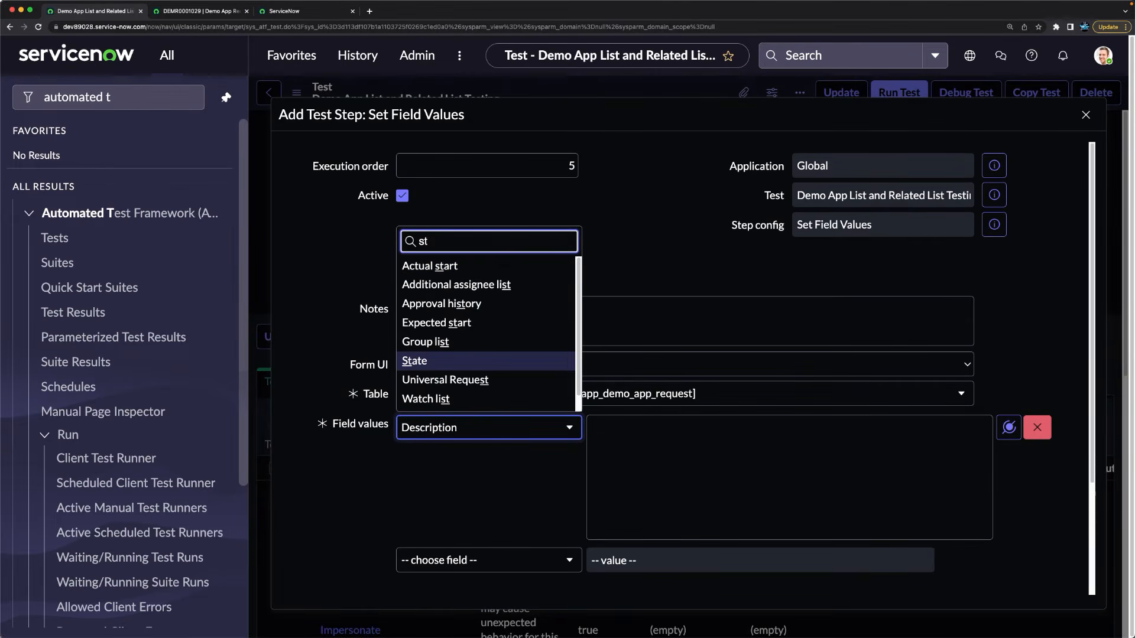
Step: Set the State field value to Closed Skipped in the Set Field Values test step and submit it
key(Return)
click(650, 428)
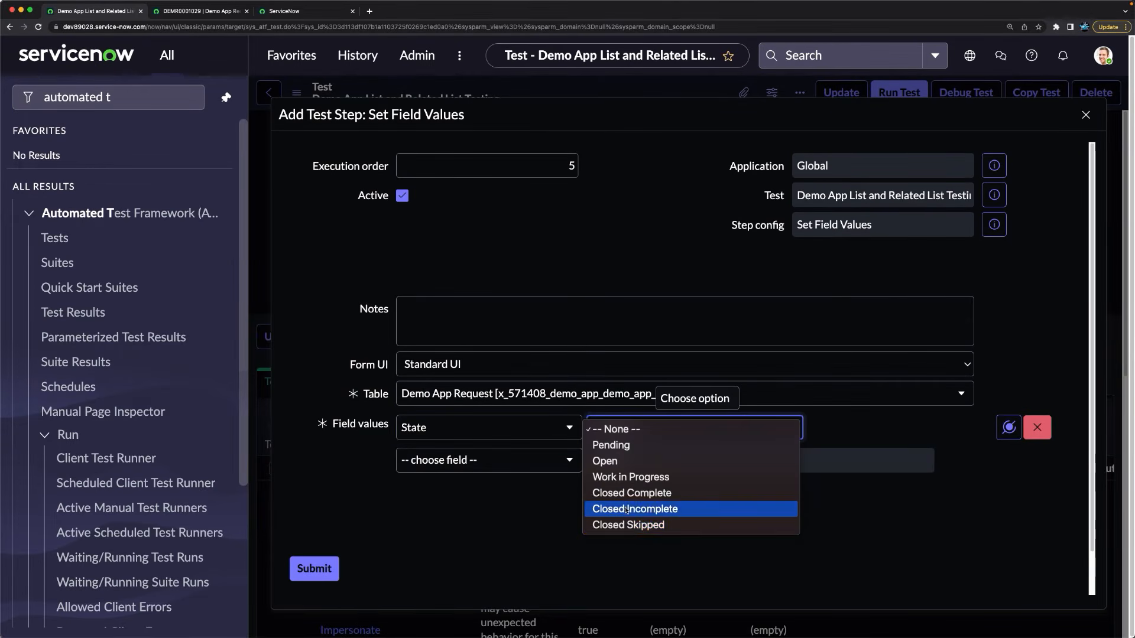
click(621, 526)
click(308, 567)
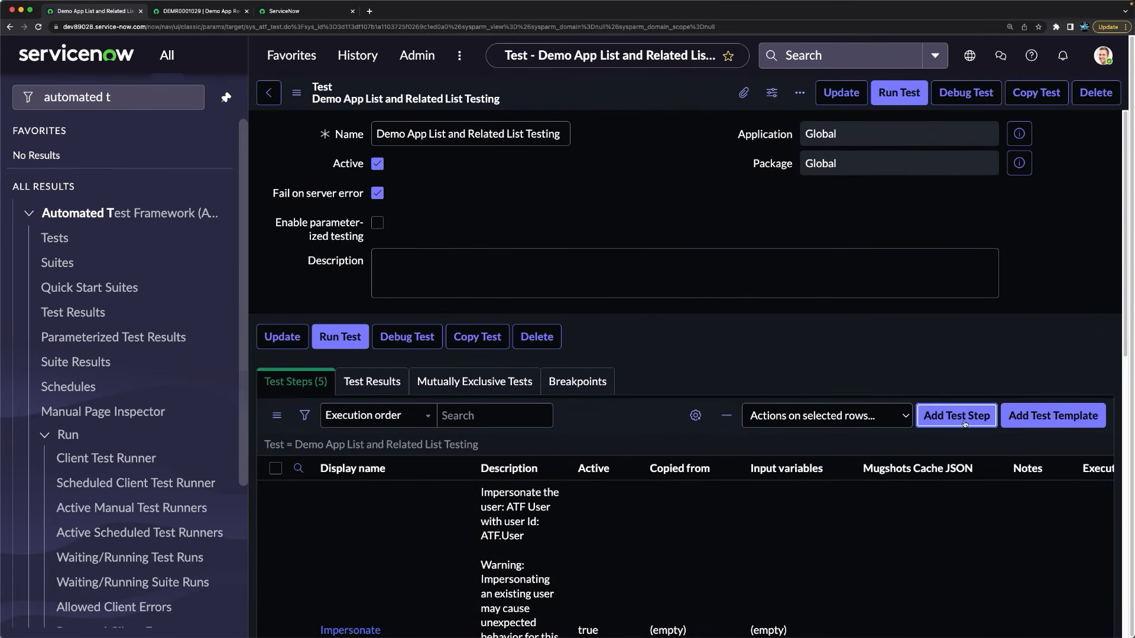
Step: Start a new Validate Related List Visibility test step from the List and Related List category, inserted after step 5
click(963, 421)
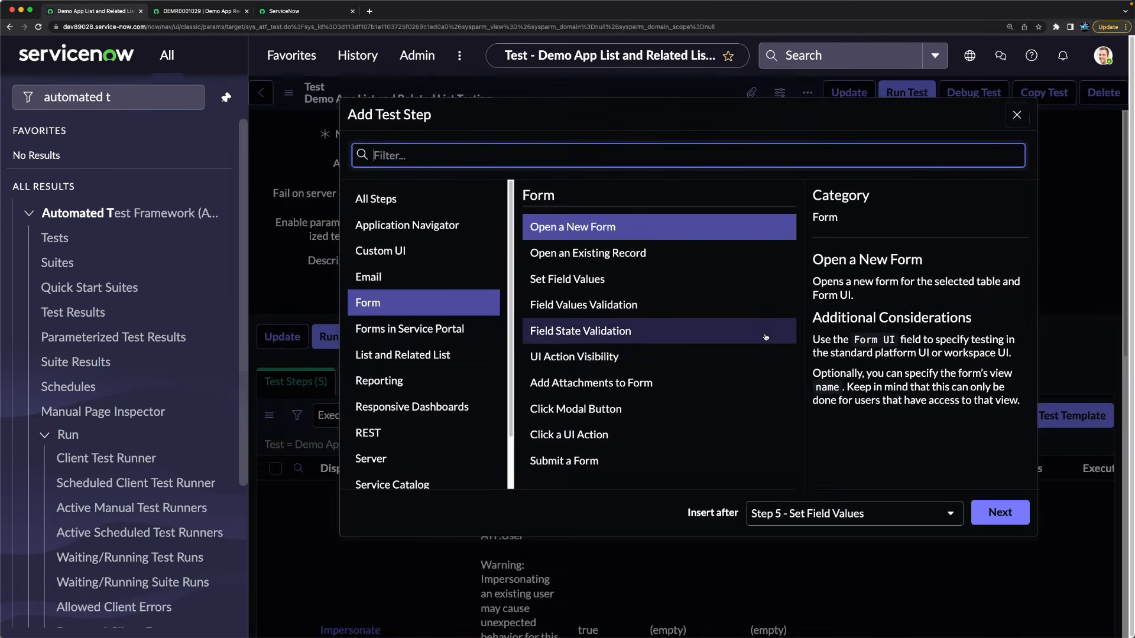
click(384, 356)
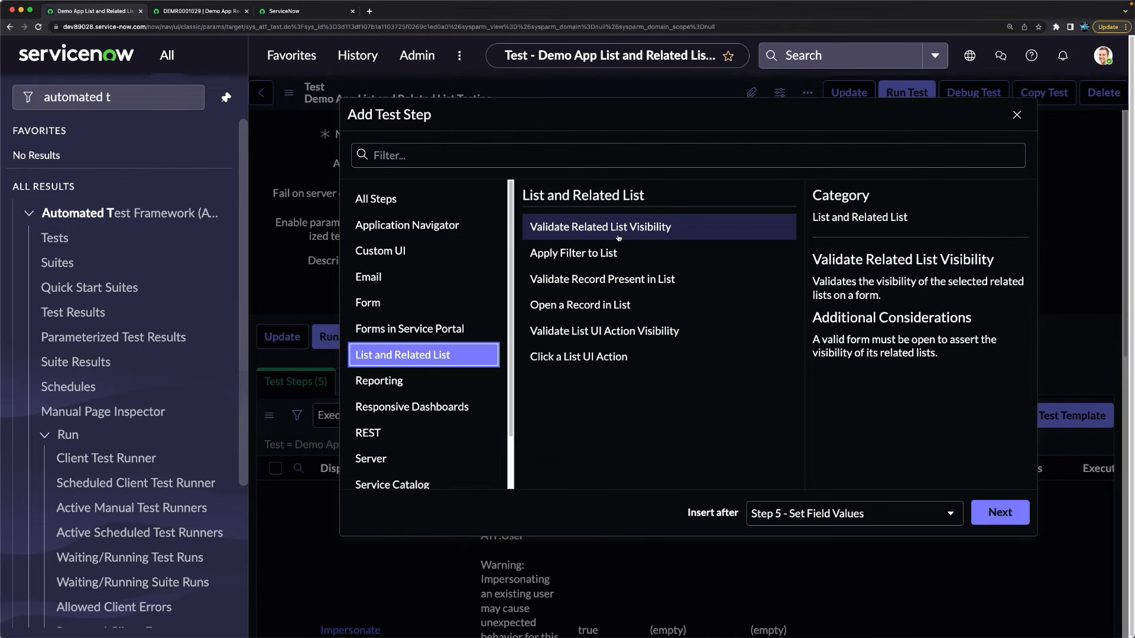
click(698, 234)
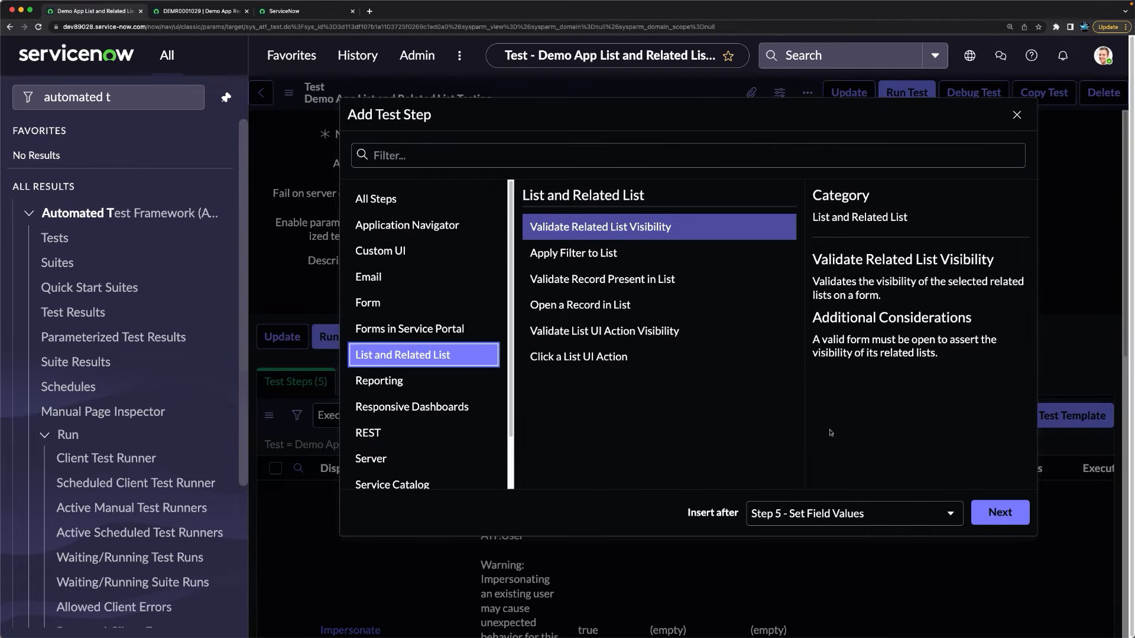
click(996, 515)
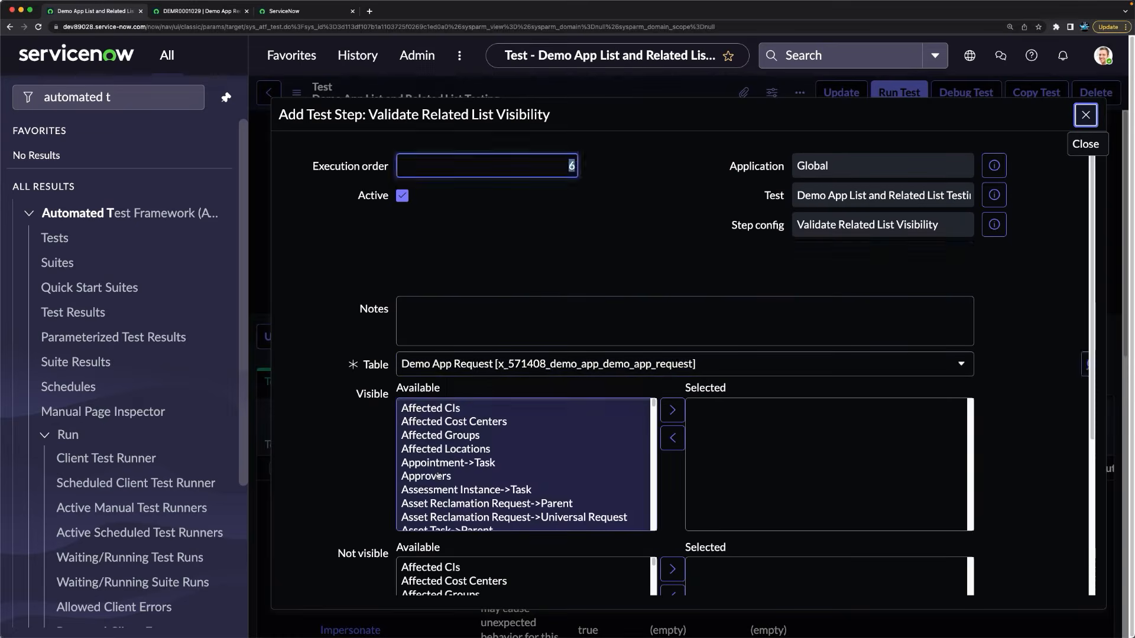
click(446, 416)
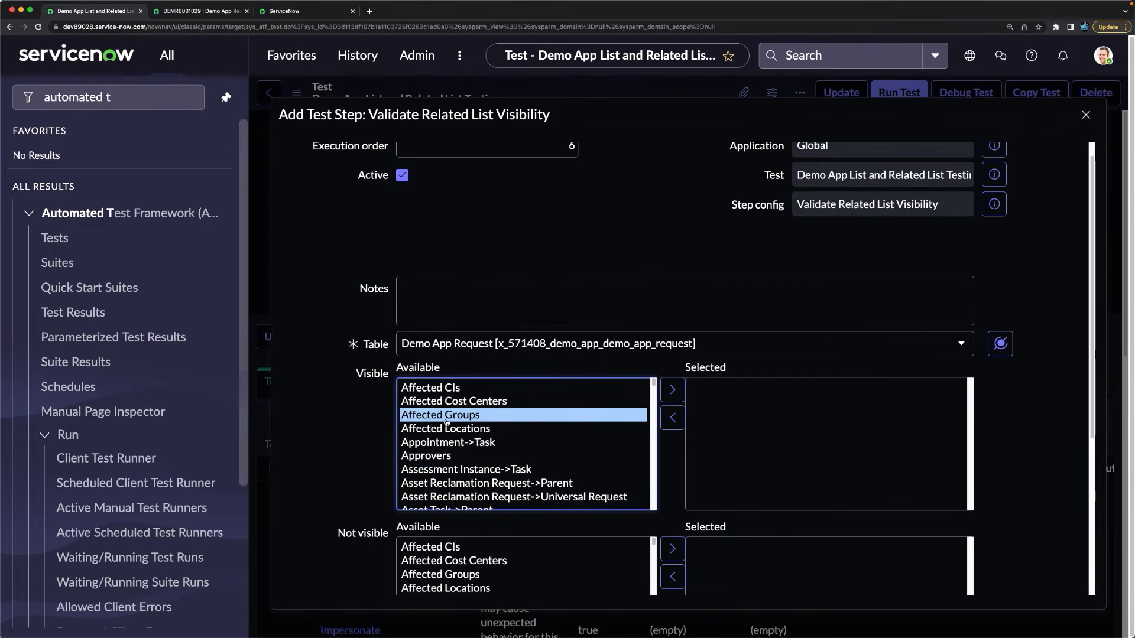
key(d)
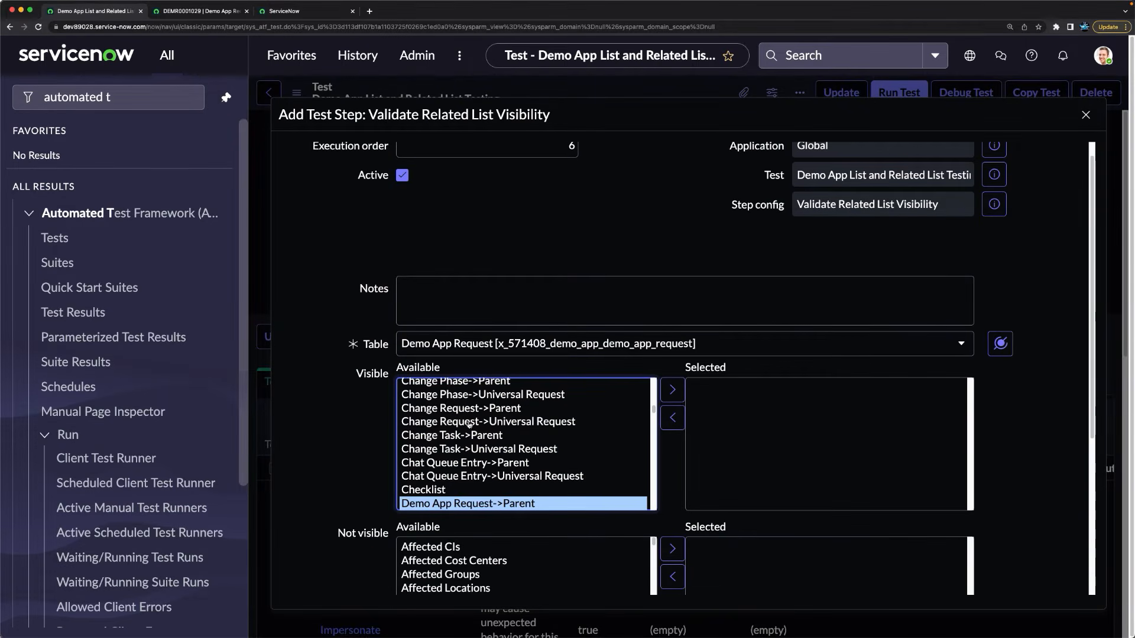
scroll(466, 424, down, 3)
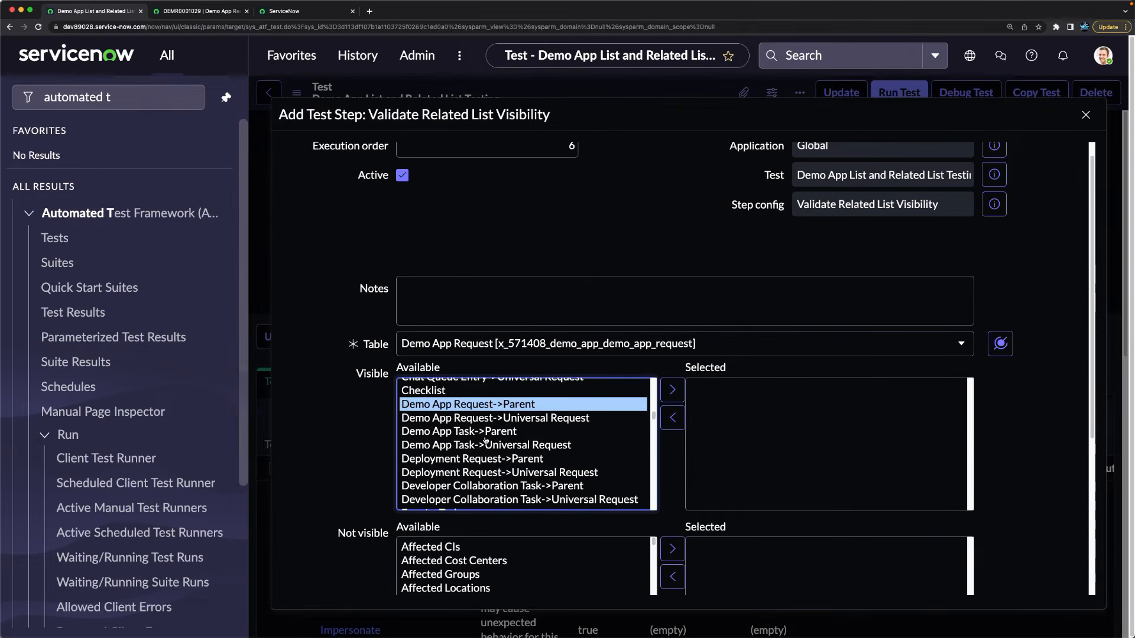
click(486, 432)
click(672, 390)
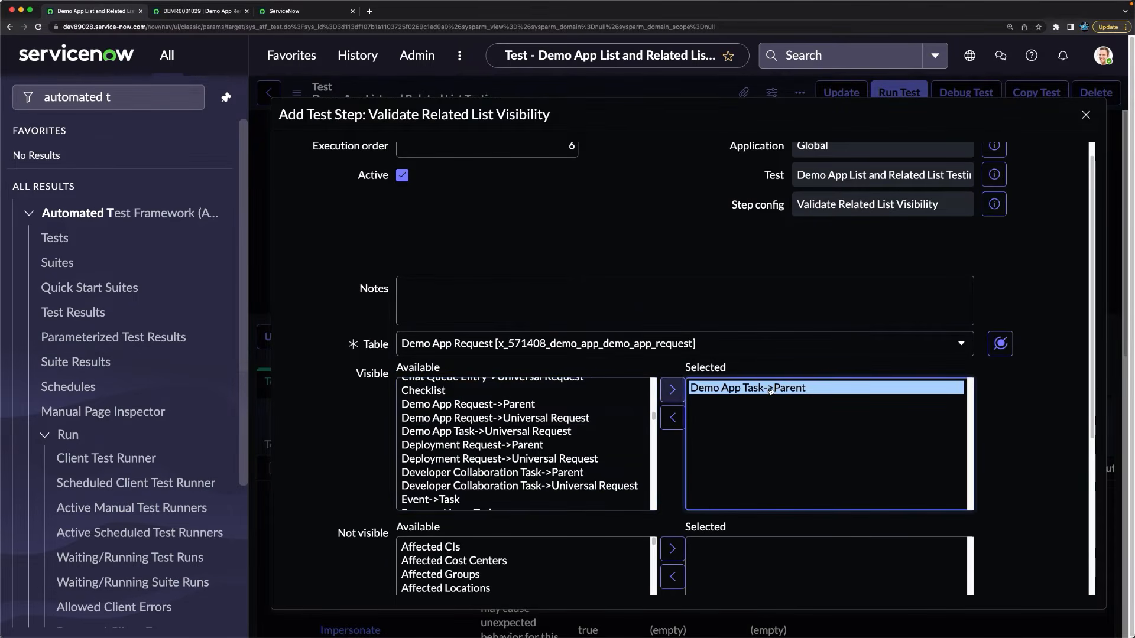
scroll(942, 393, down, 5)
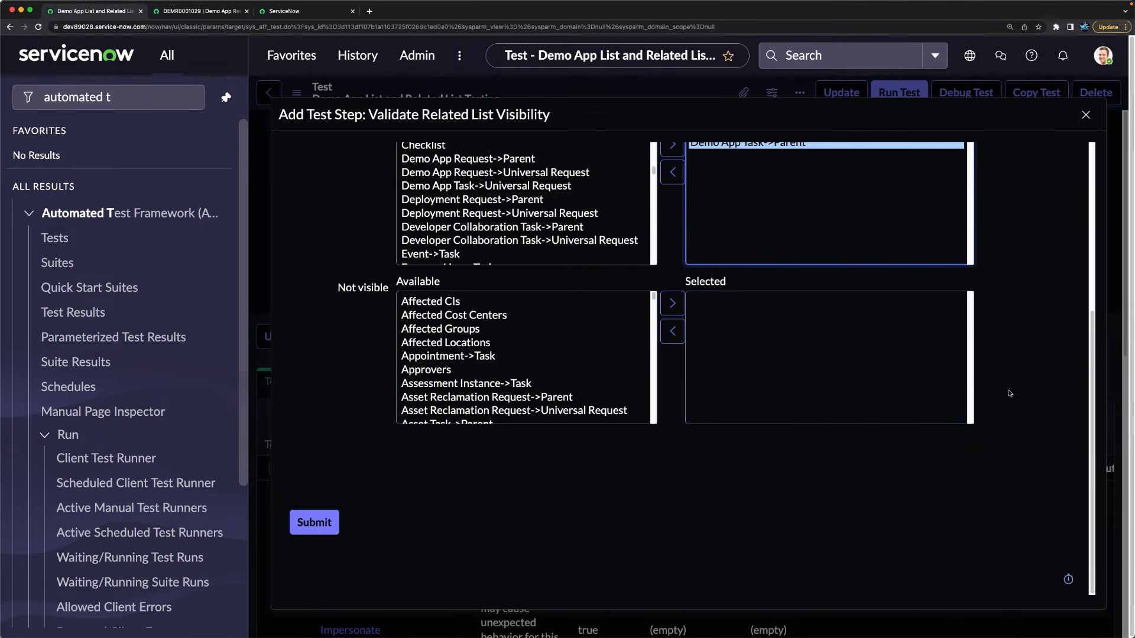
scroll(1013, 393, up, 5)
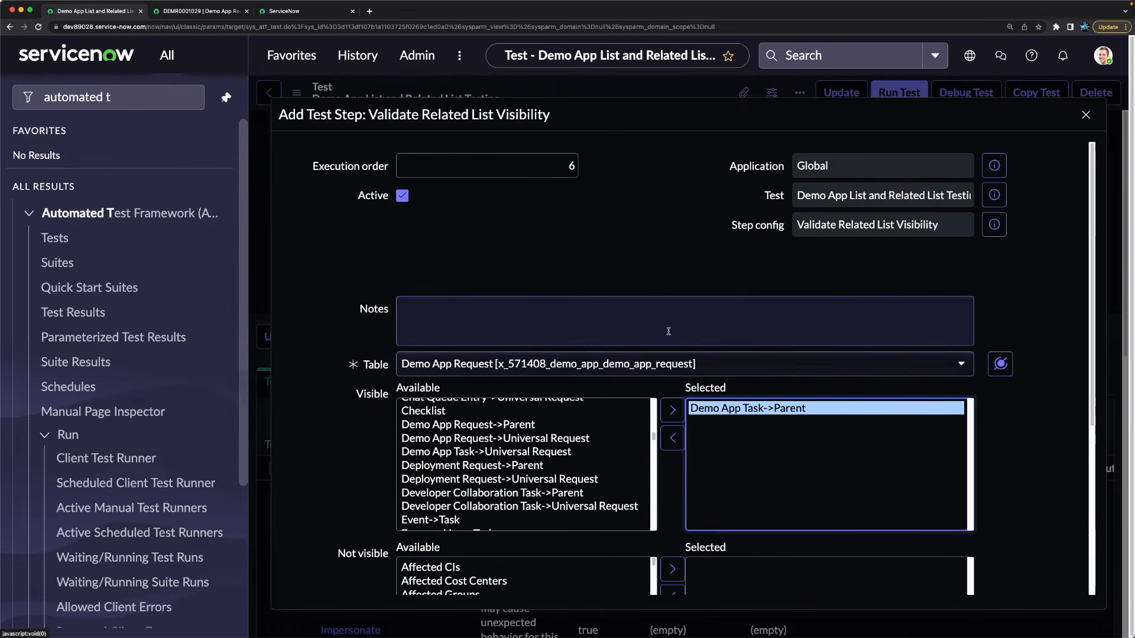
click(672, 438)
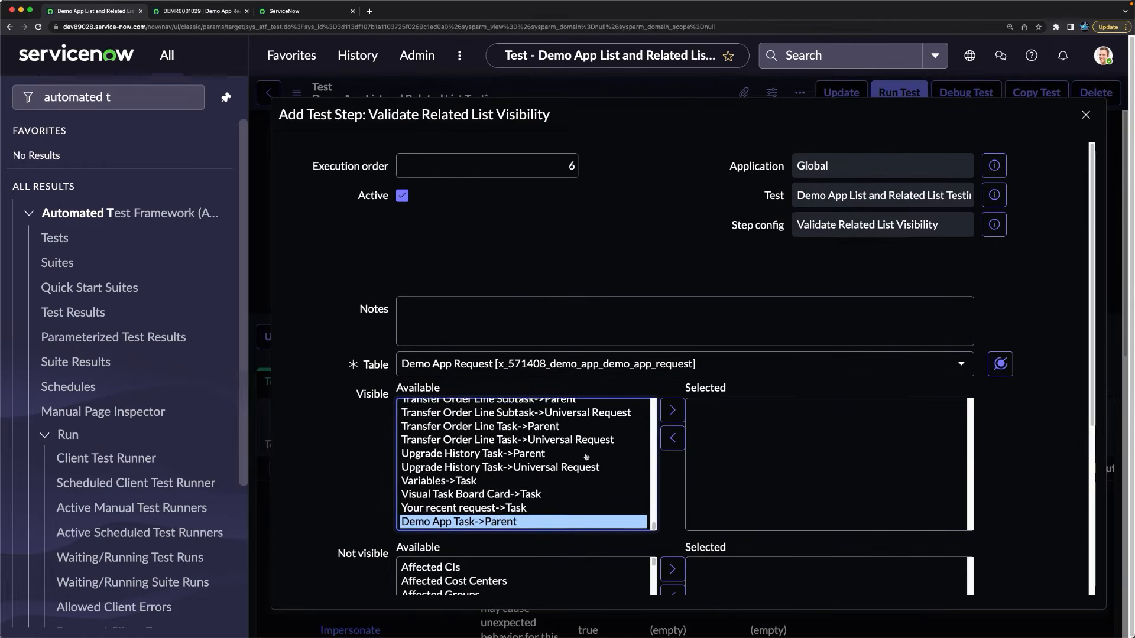
Step: Add Demo App Task->Parent to the Not visible related lists and submit the test step
scroll(333, 460, down, 5)
click(426, 329)
key(d)
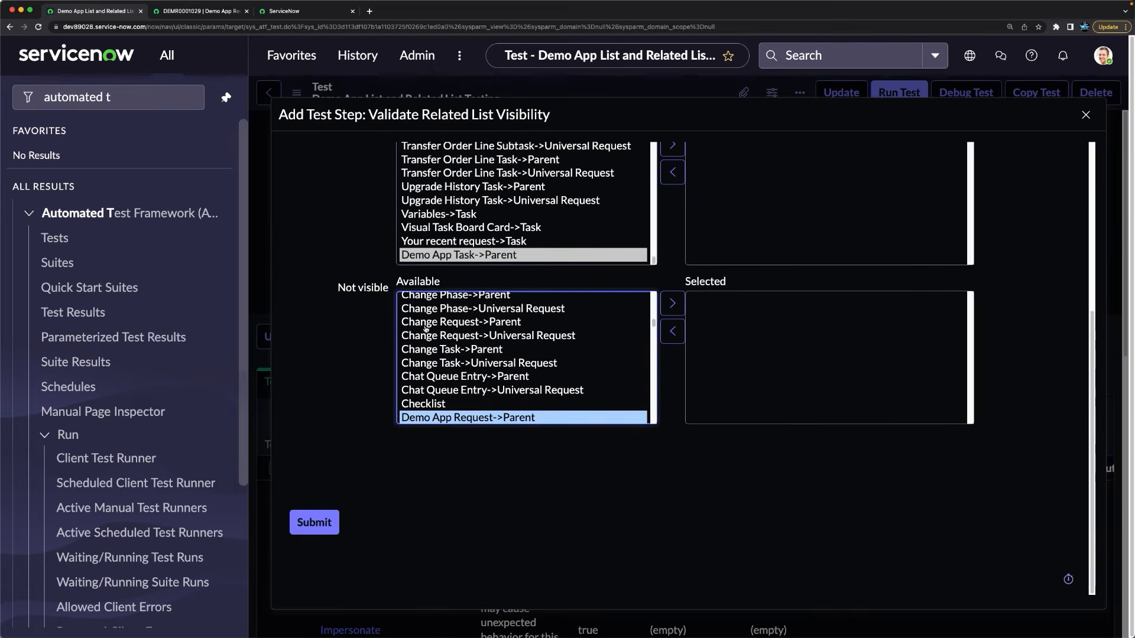
scroll(425, 329, down, 4)
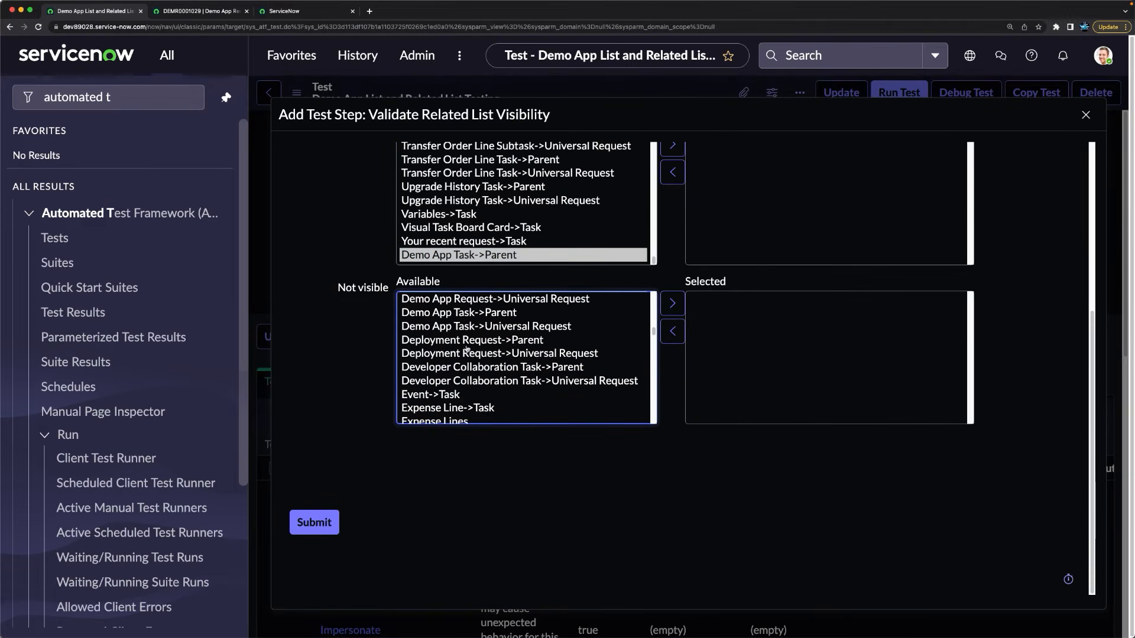
scroll(459, 339, up, 1)
drag(476, 343, 691, 301)
click(672, 303)
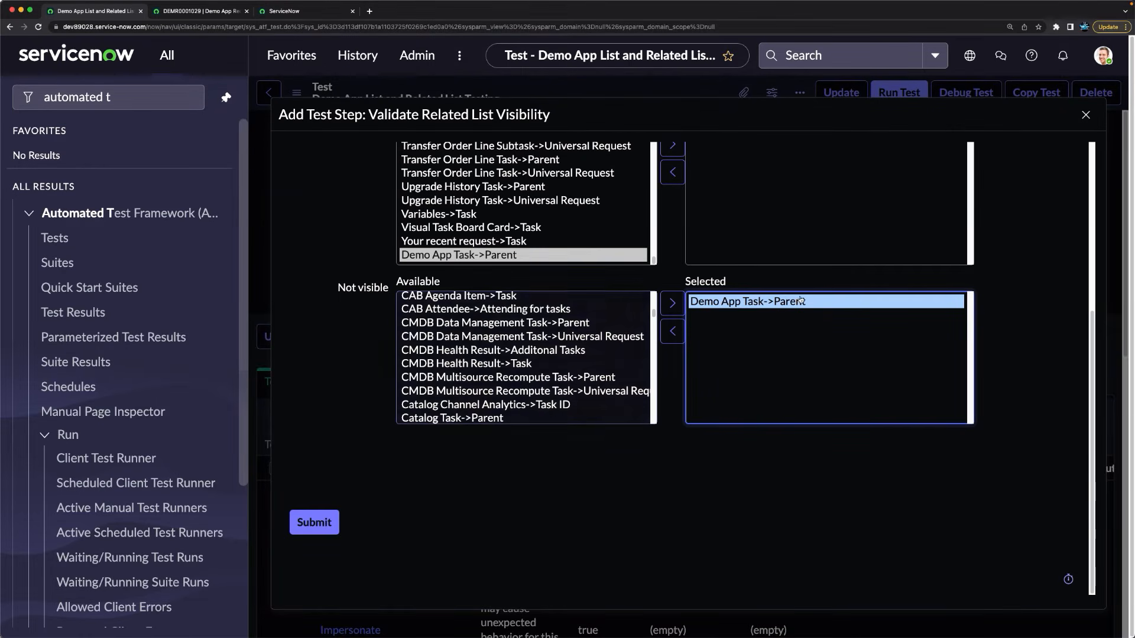
click(313, 522)
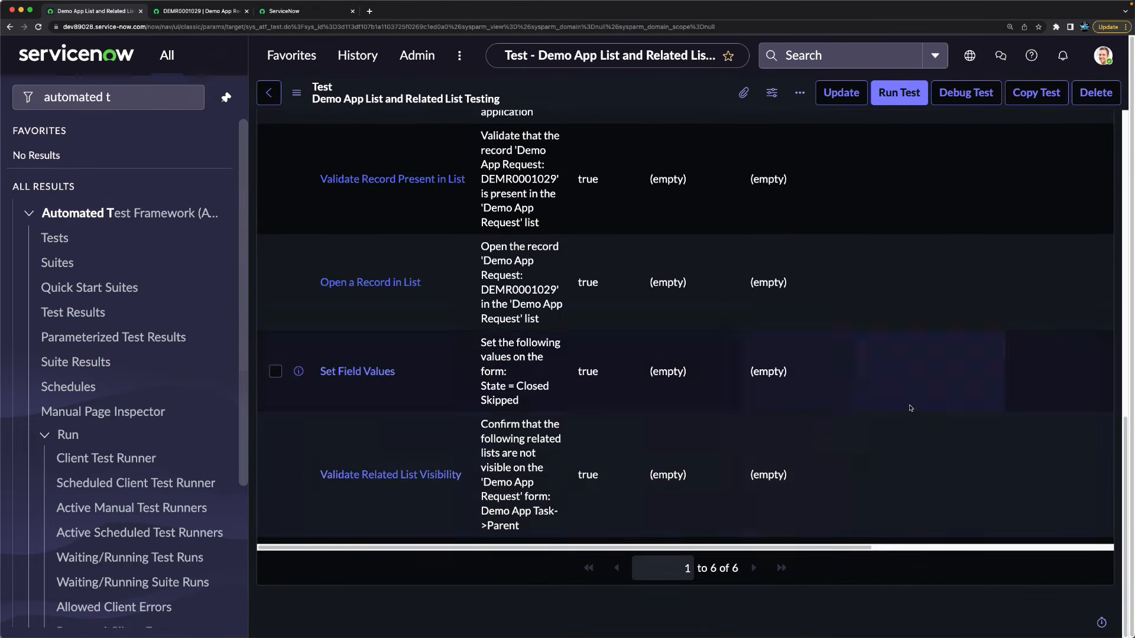
Step: Run the Demo App List and Related List Testing test, watch it in the Client Test Runner, and close the run dialog
scroll(899, 404, up, 12)
click(334, 344)
click(874, 231)
click(312, 16)
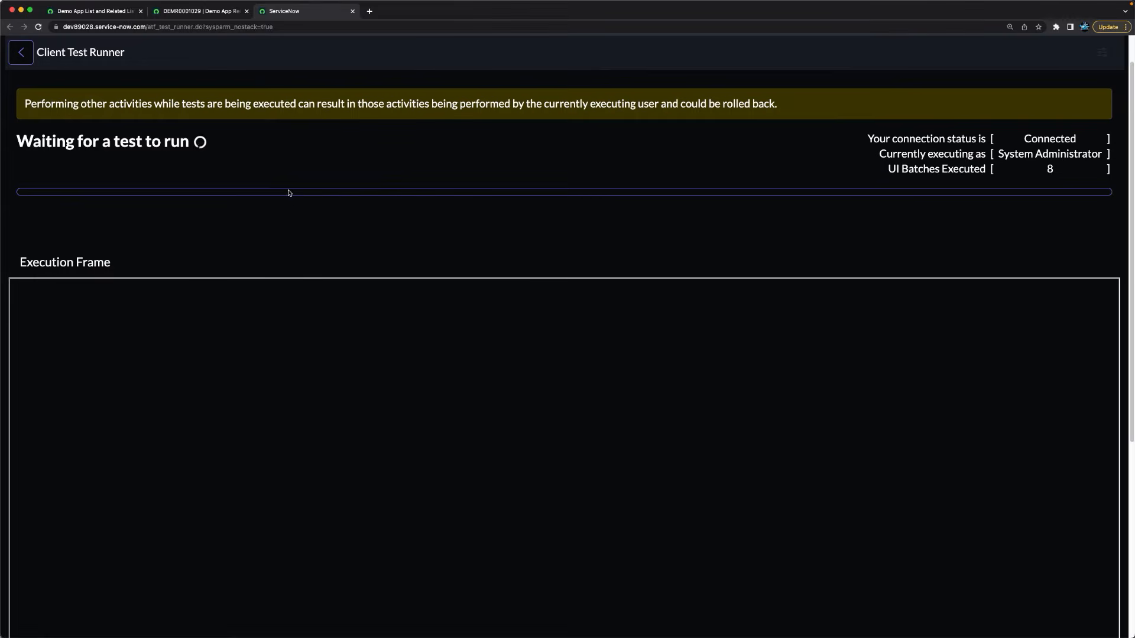
click(97, 12)
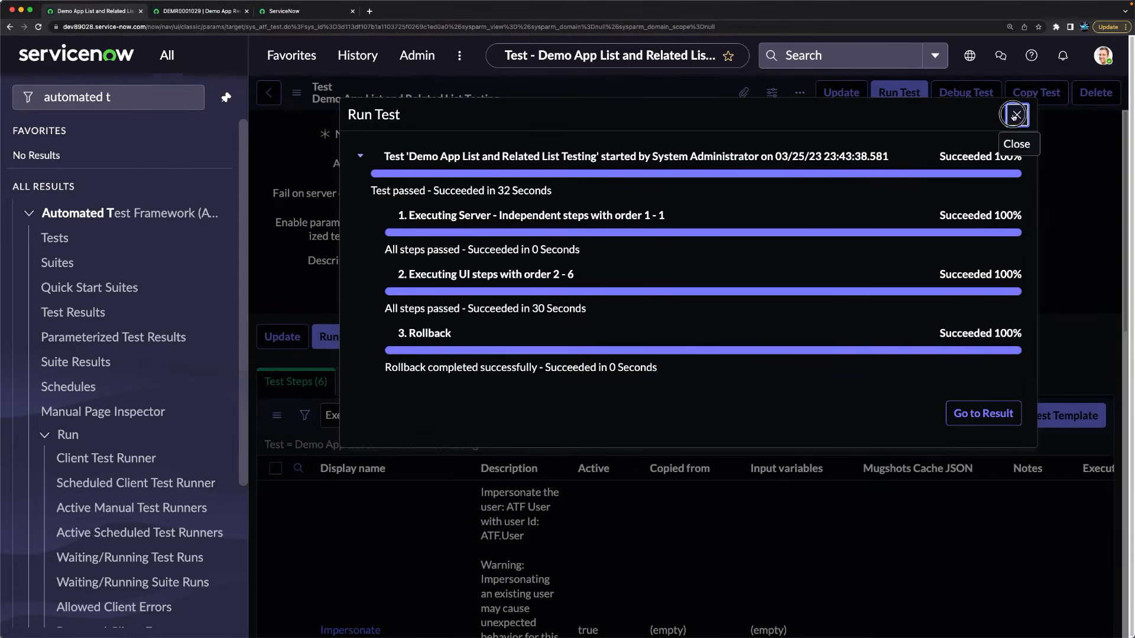
click(1014, 116)
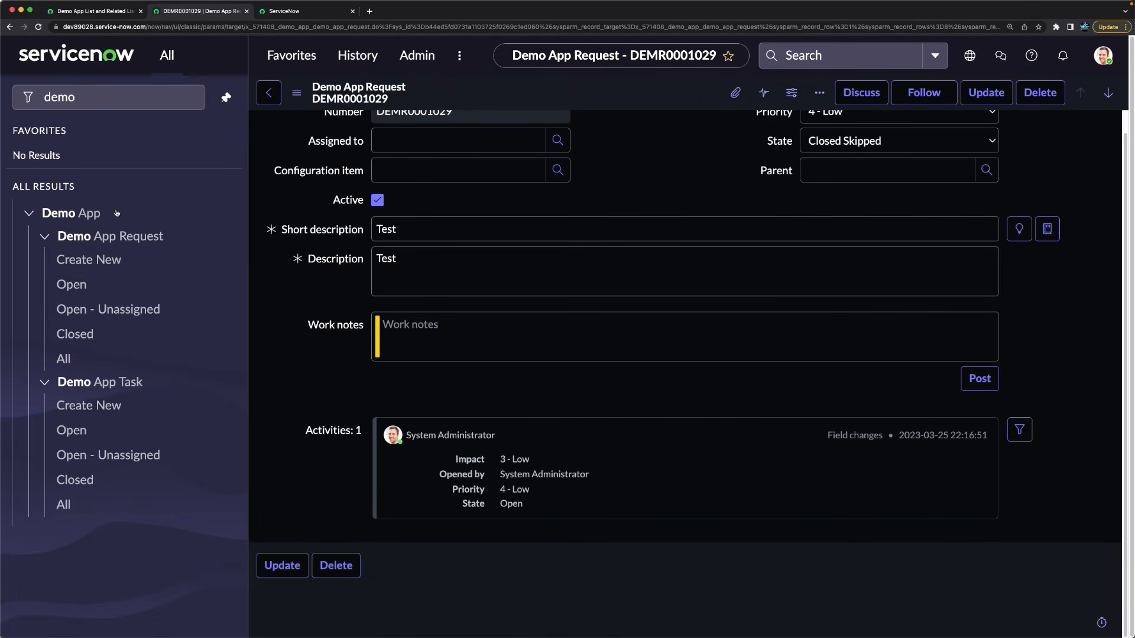
Step: In the Demo App Request record's browser tab, filter the navigator for "service cata" and open Maintain Items, discarding the unsaved record changes
drag(79, 99, 63, 90)
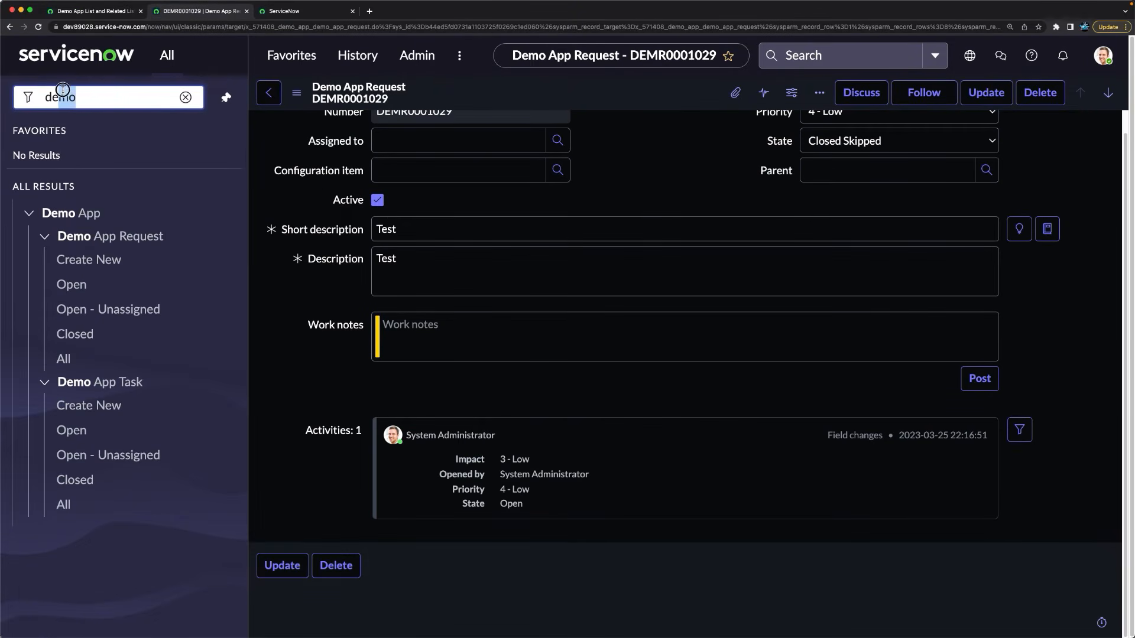
key(BackSpace)
key(BackSpace)
key(BackSpace)
key(BackSpace)
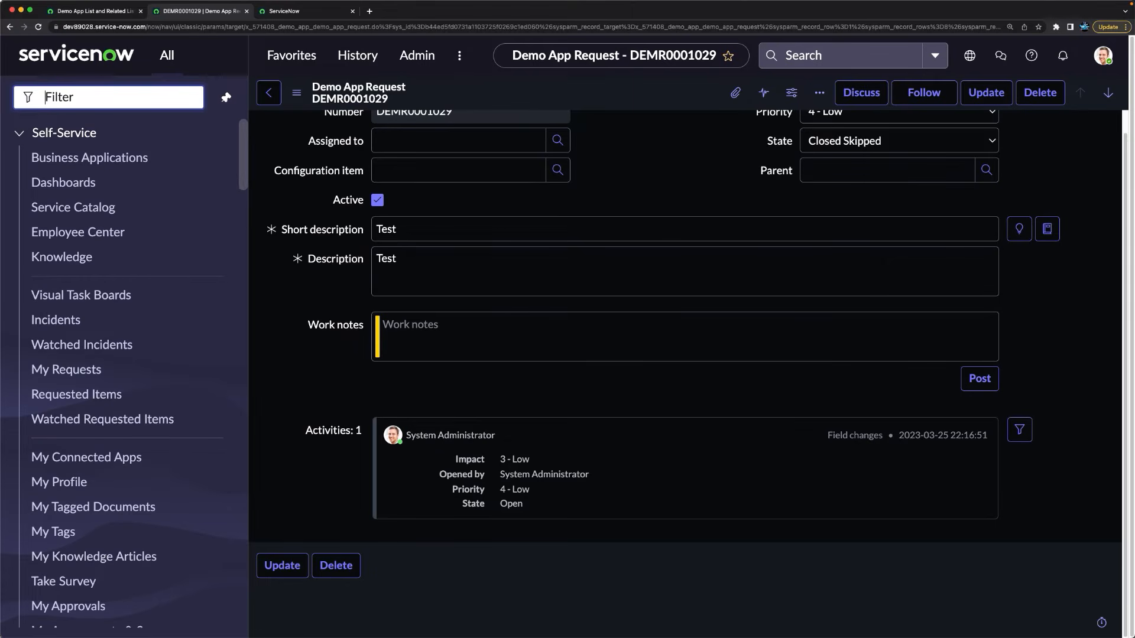
text(service cata)
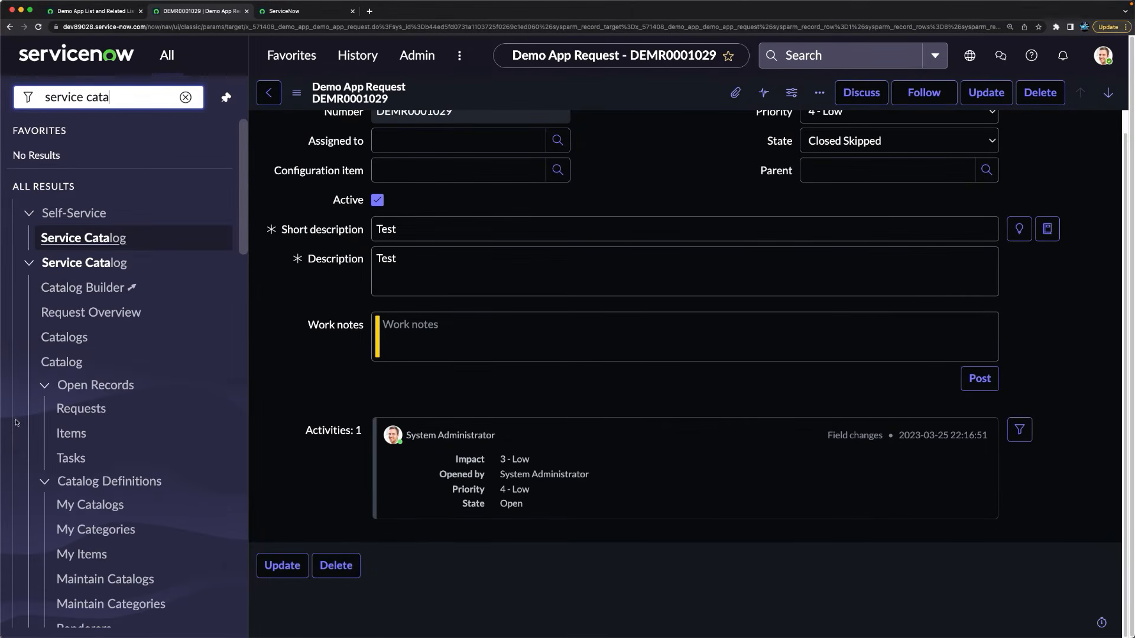
scroll(76, 408, down, 3)
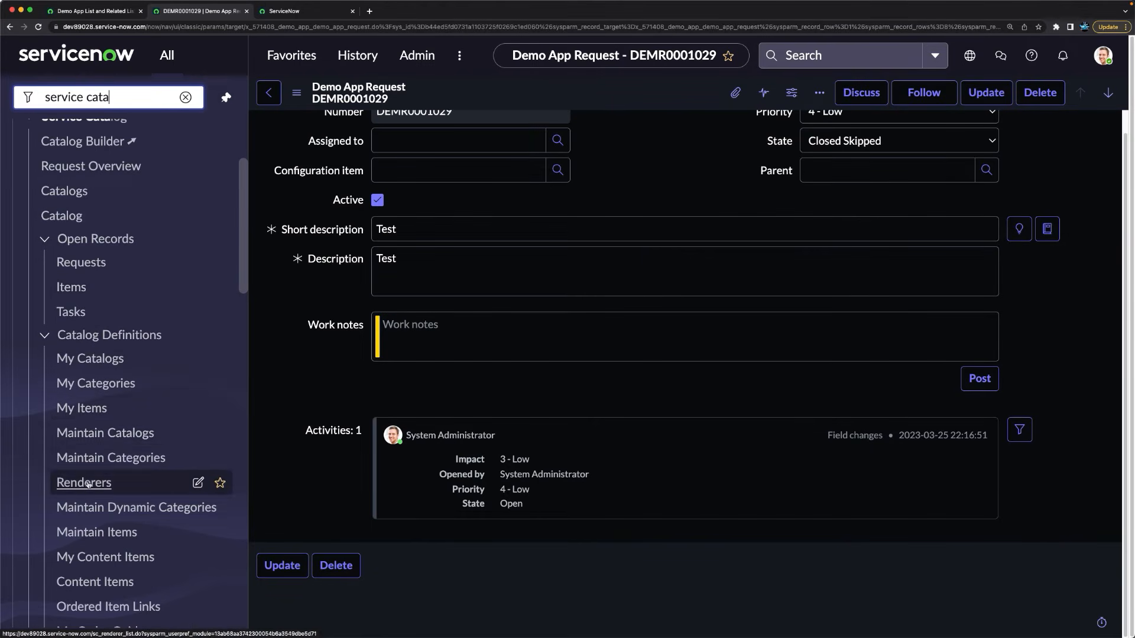
scroll(87, 482, down, 5)
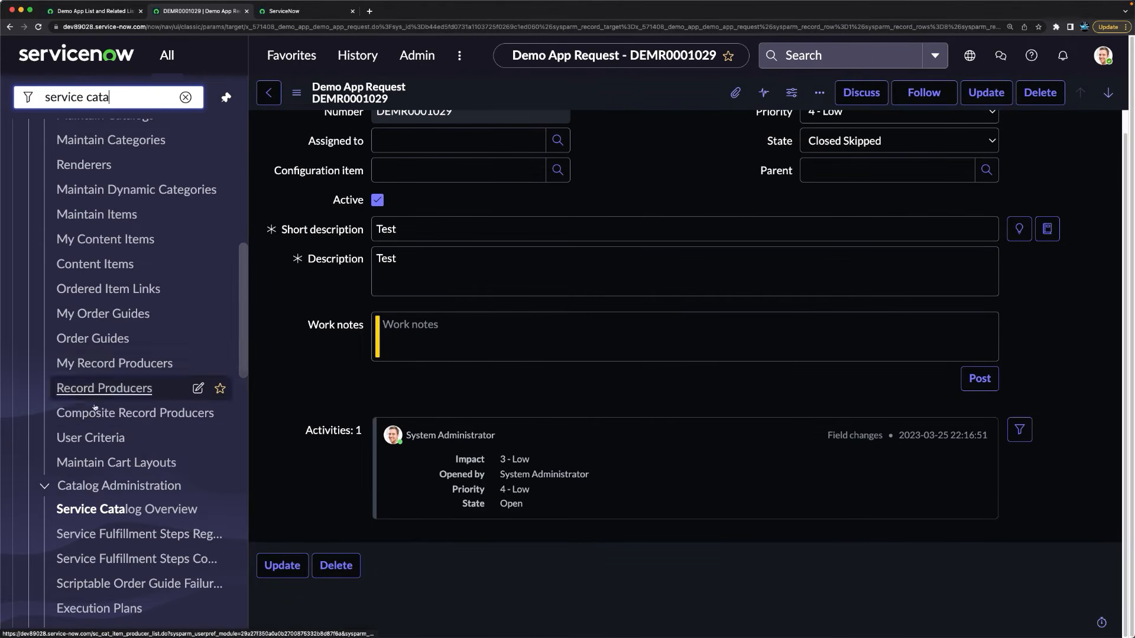
click(103, 218)
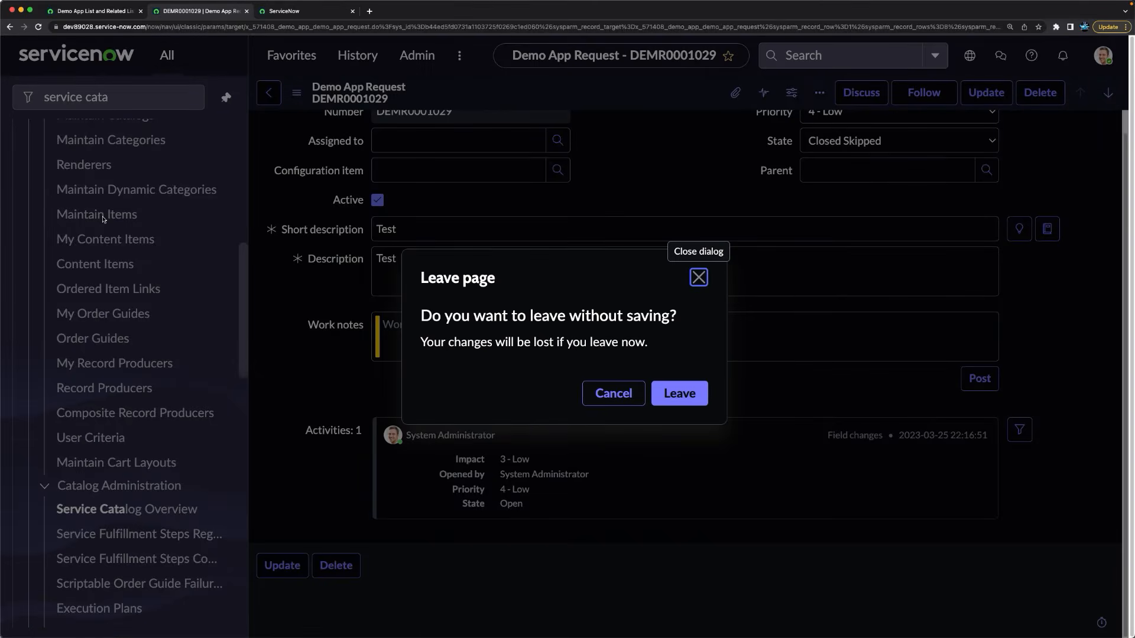
click(678, 394)
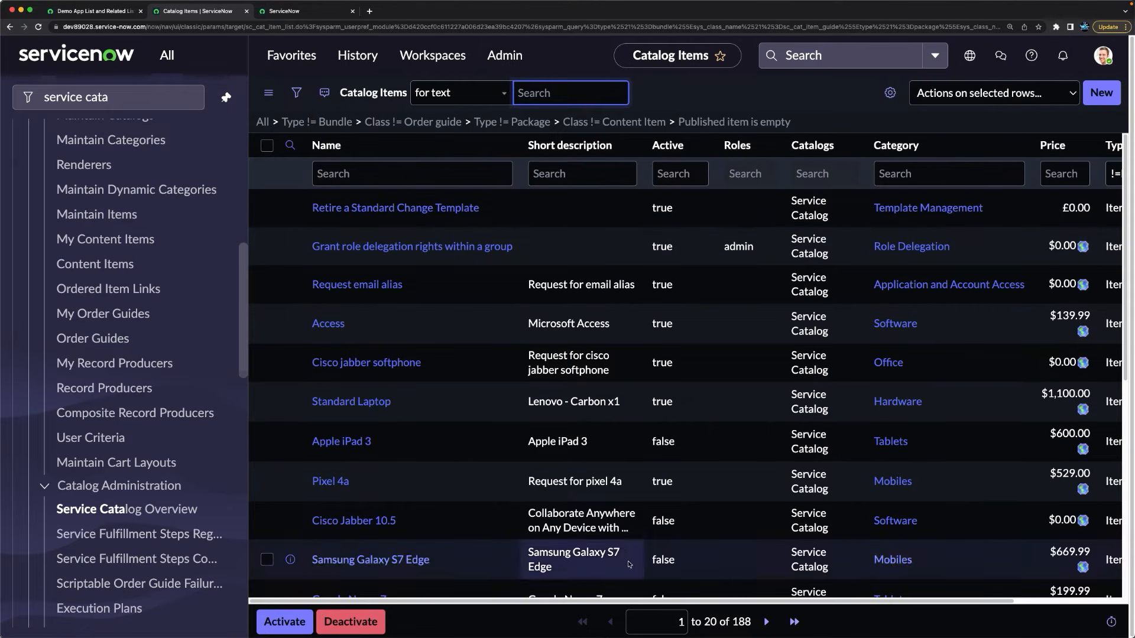
Step: Sort the Catalog Items list by the Updated column and return to its Name column
drag(612, 600, 719, 600)
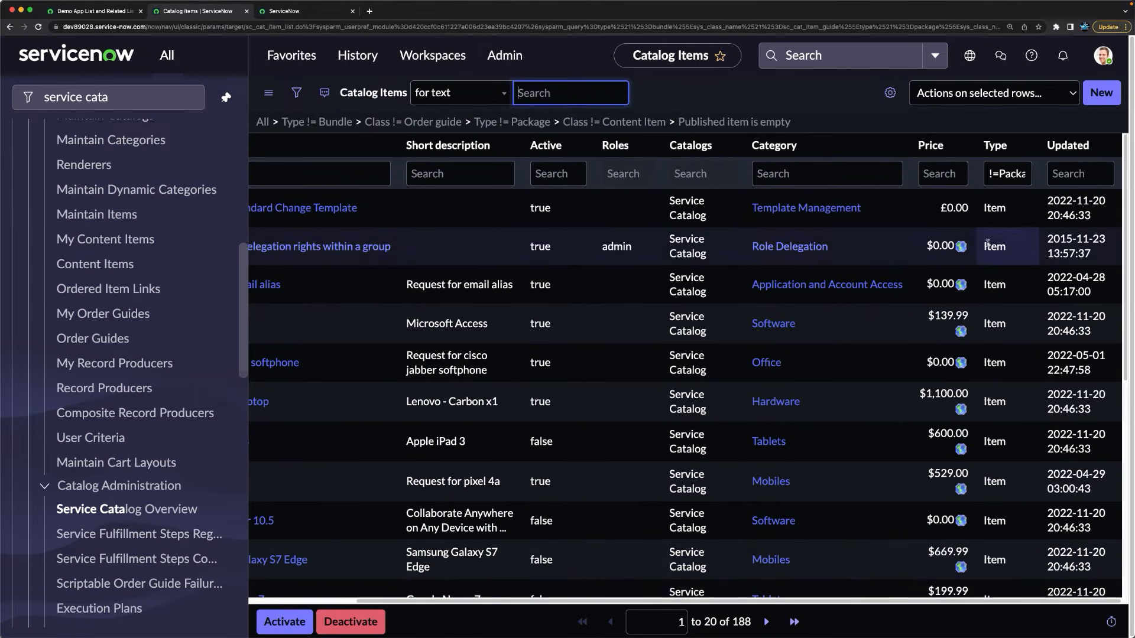
click(1068, 149)
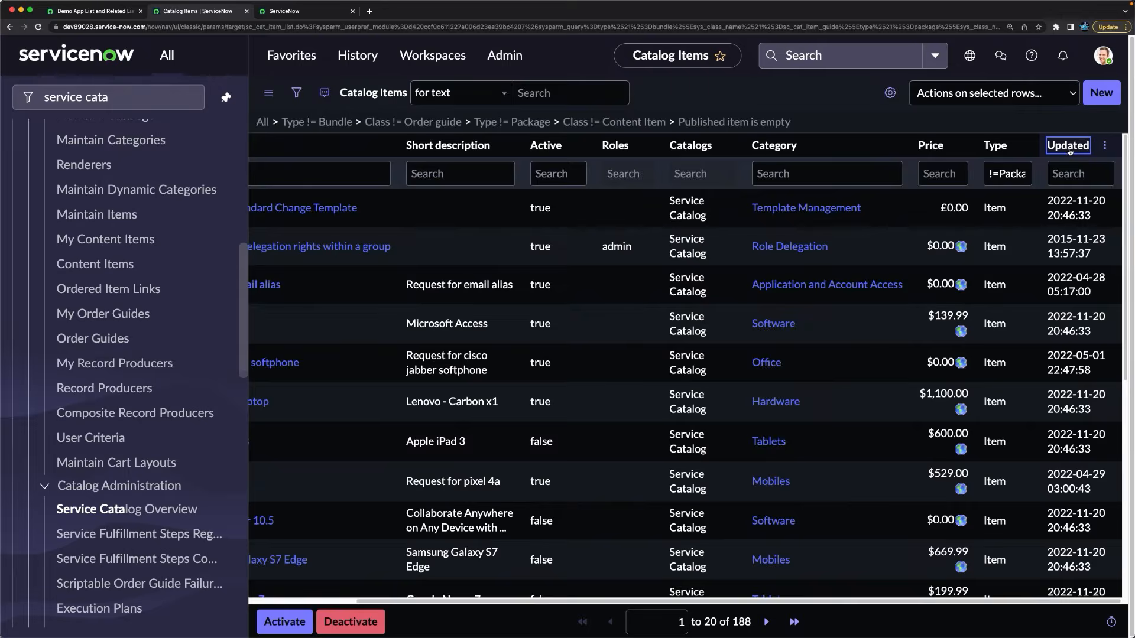
drag(598, 602, 347, 583)
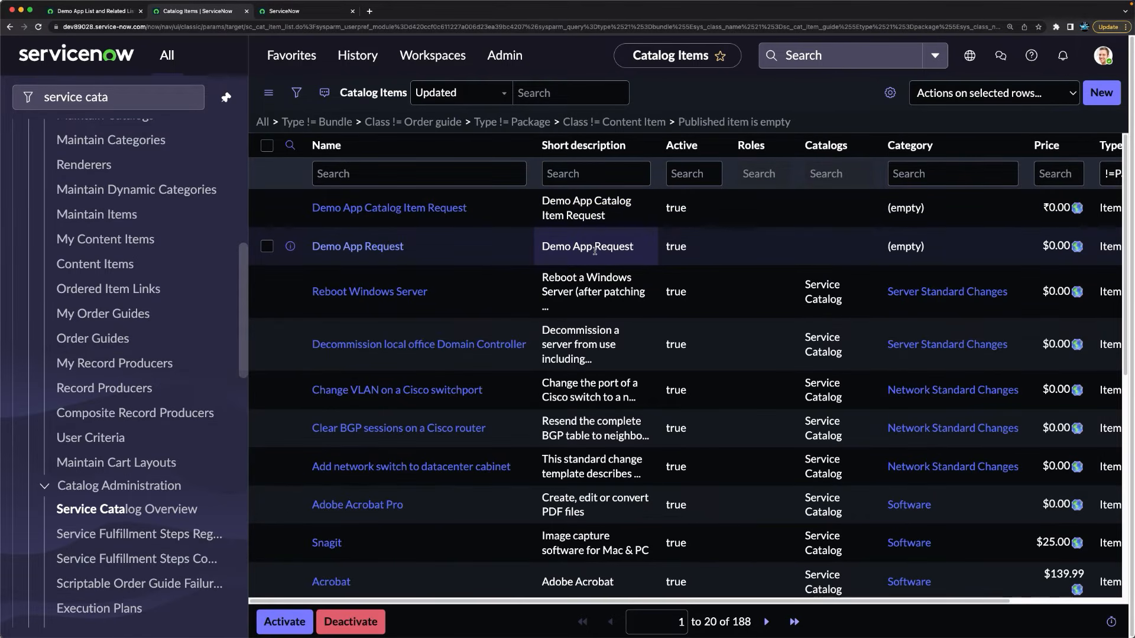
Step: Open the Demo App Request and Demo App Catalog Item Request items in separate browser tabs and show the Demo App Request record producer
super+click(349, 247)
super+click(374, 210)
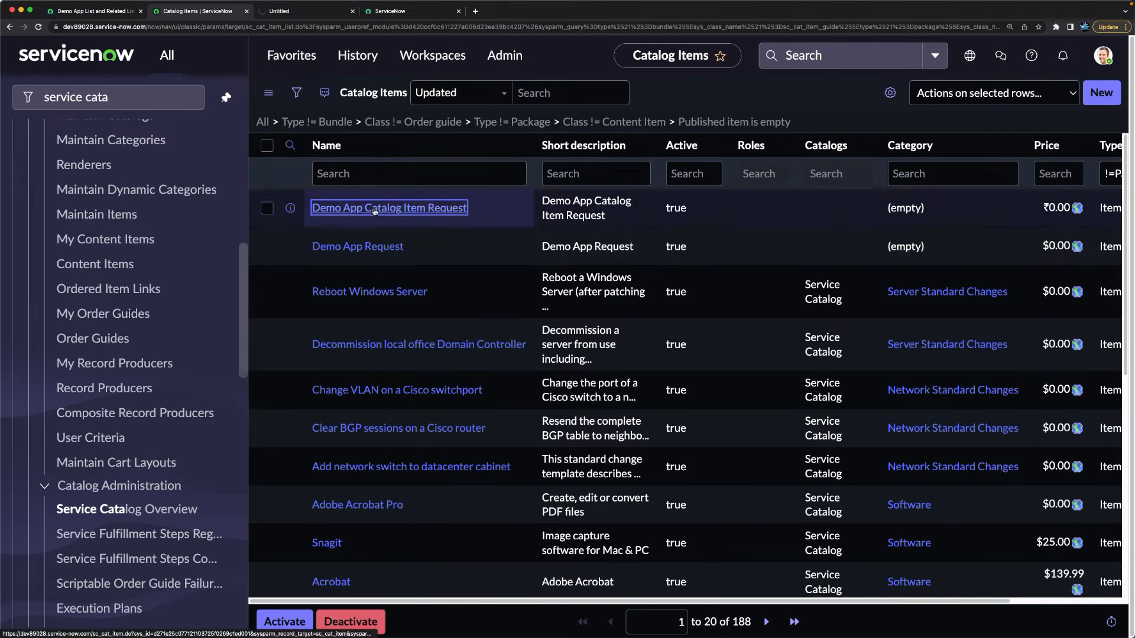
click(305, 10)
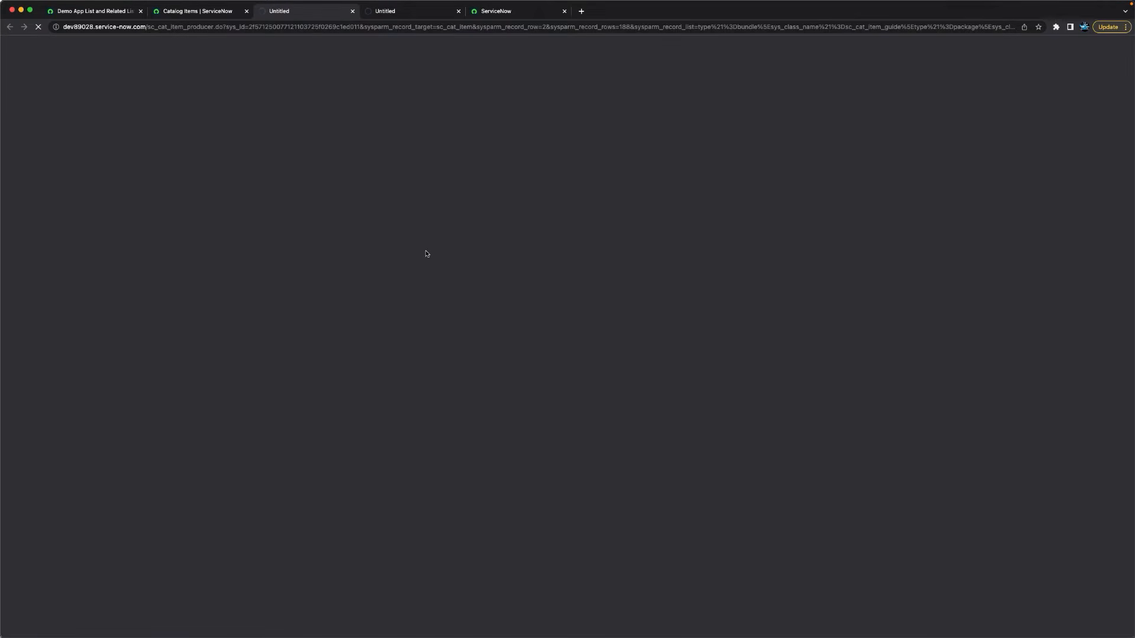
click(213, 11)
click(313, 12)
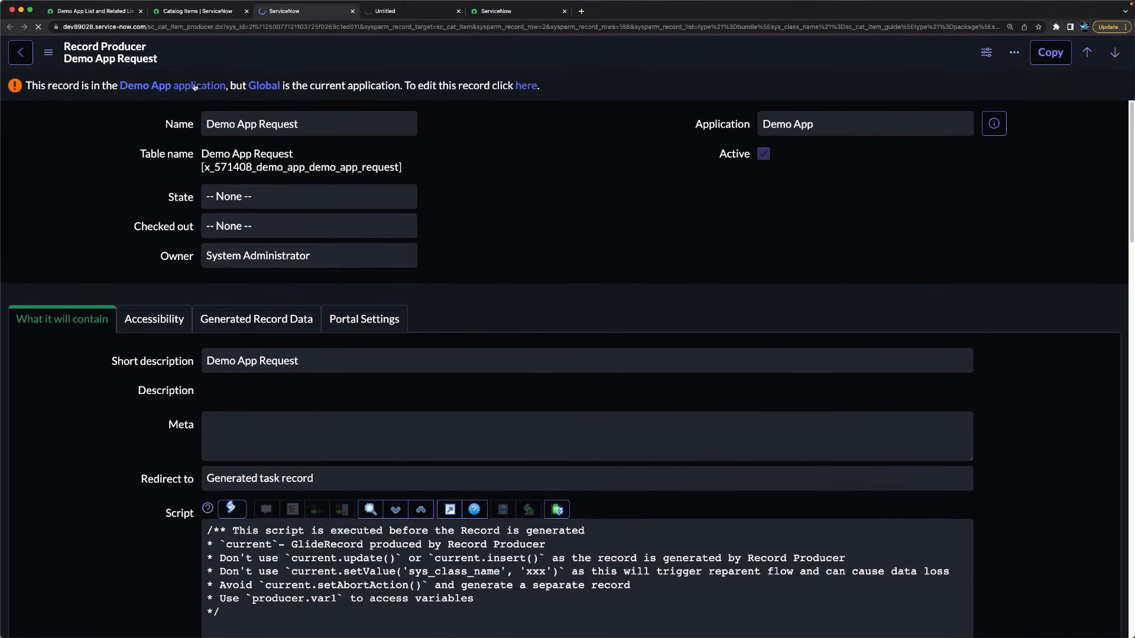
Step: From the Demo App List and Related List Testing record's browser tab, switch the application scope from Global to Demo App
click(90, 12)
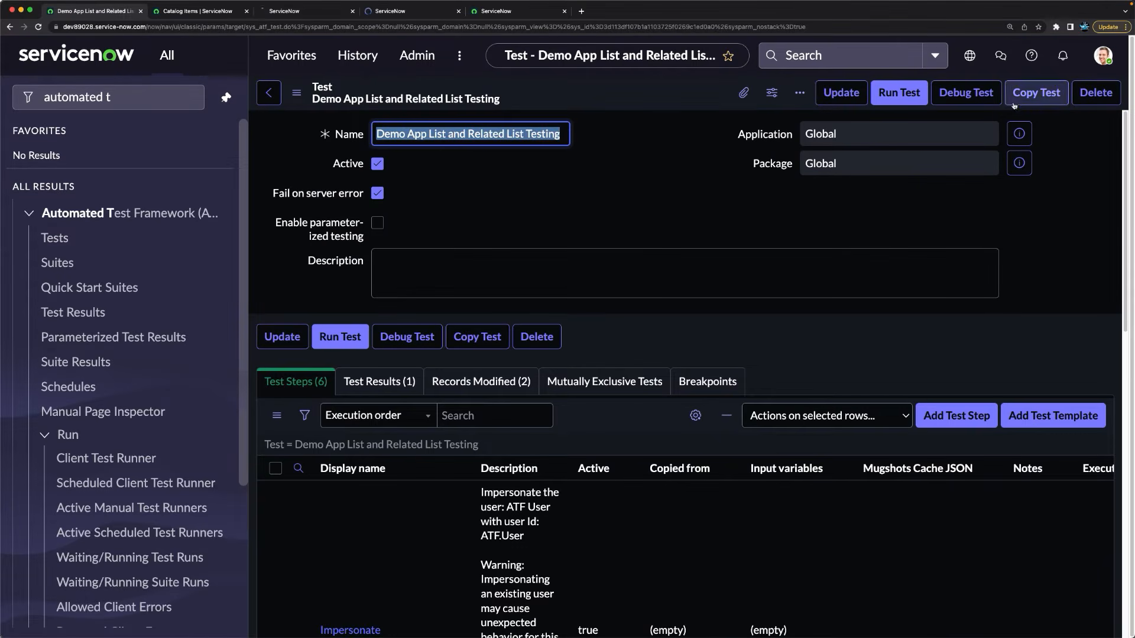
click(969, 55)
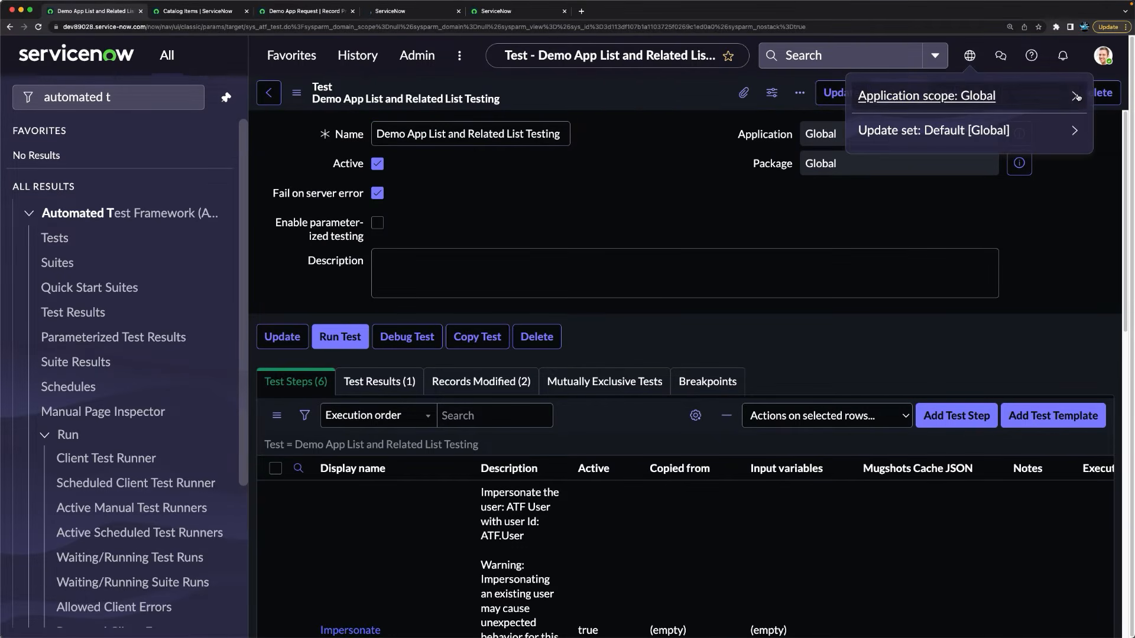
click(1076, 96)
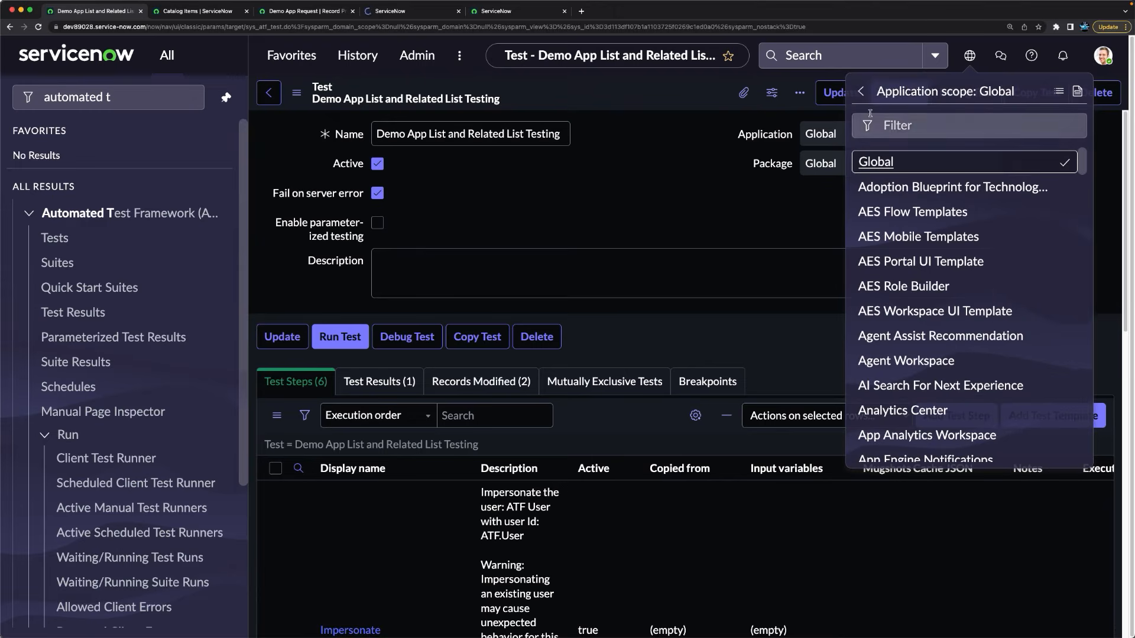
click(863, 91)
click(1076, 94)
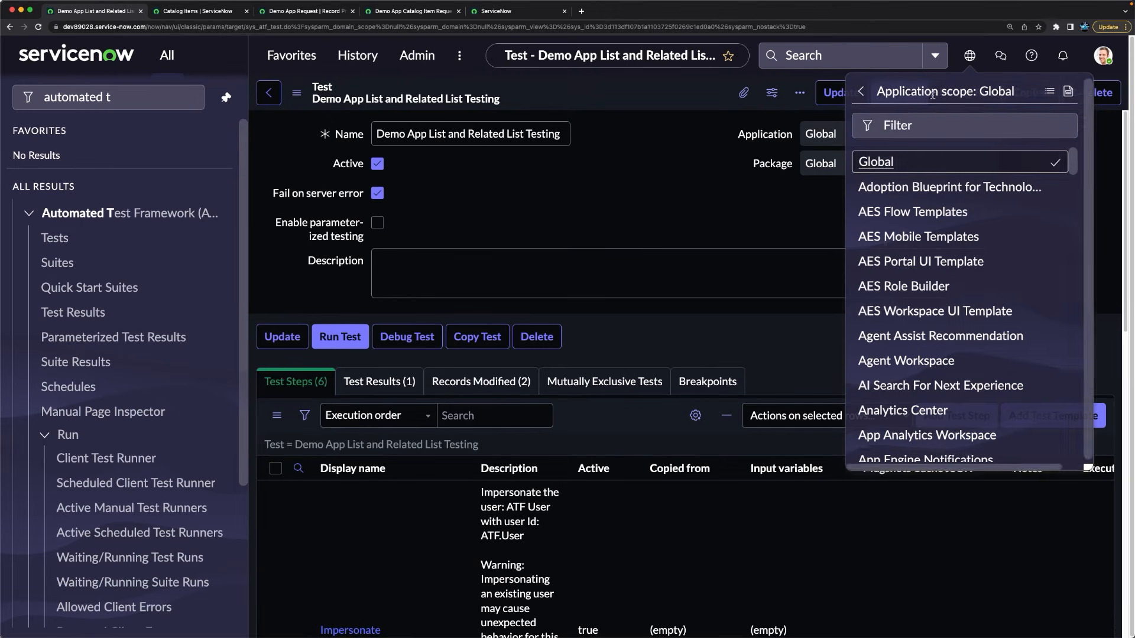
click(905, 125)
text(d)
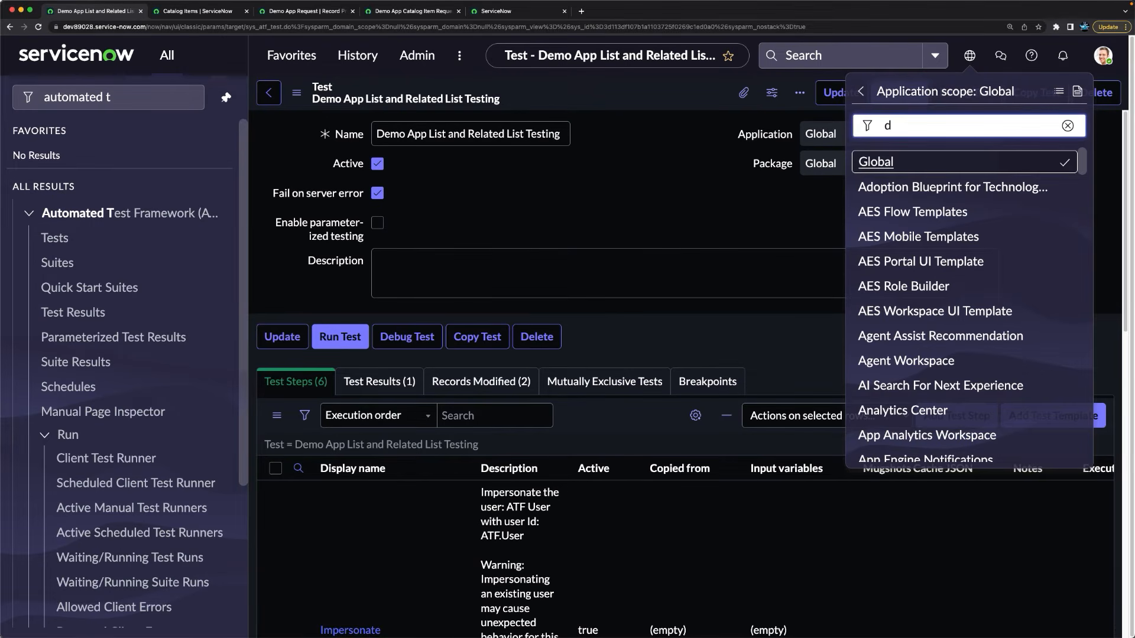
text(emo)
click(898, 163)
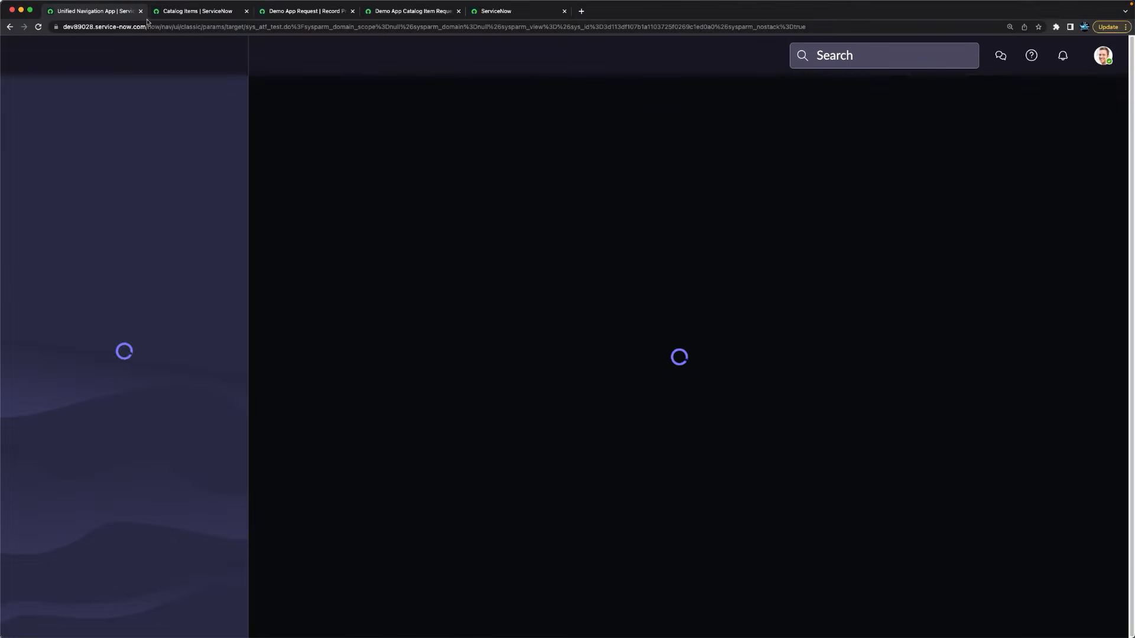
Step: Return to the Demo App Request record producer's browser tab and open its request form with Try It
click(204, 13)
click(280, 14)
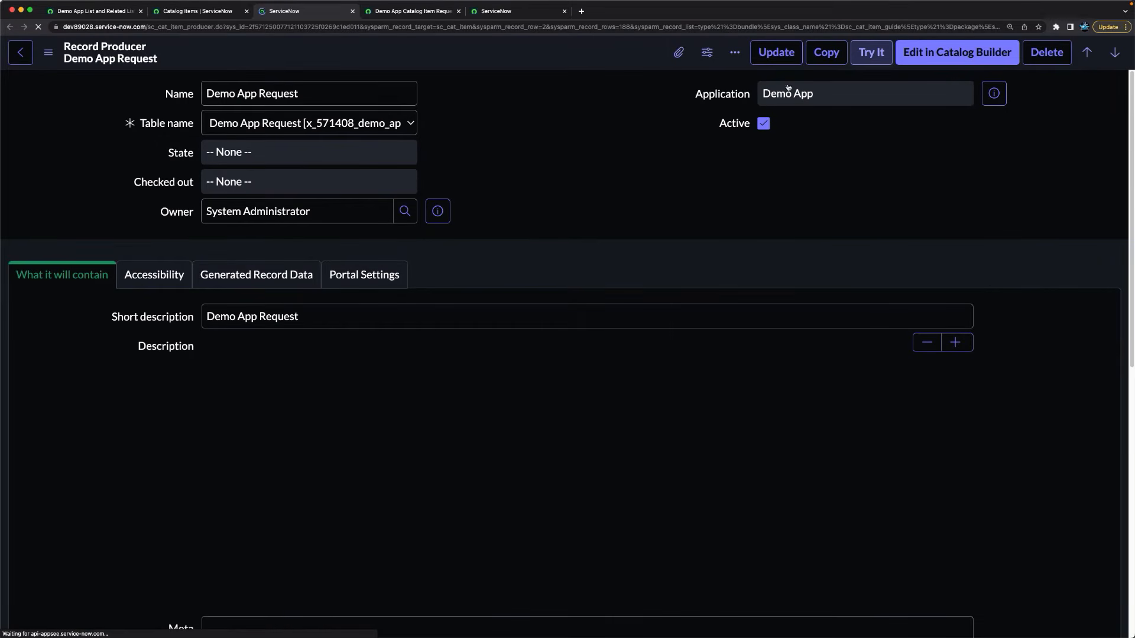
click(869, 56)
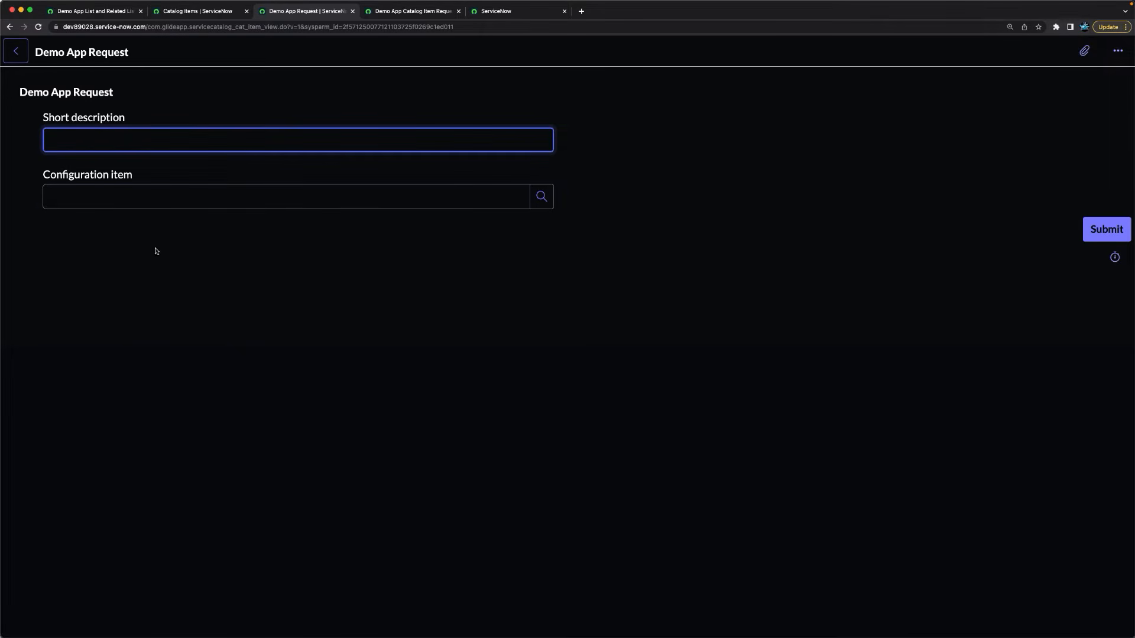
Step: Submit the Demo App Request form with short description Test and configuration item Data Access Objects (DAO), and look over the generated record
click(178, 202)
click(200, 135)
text(Test)
click(272, 188)
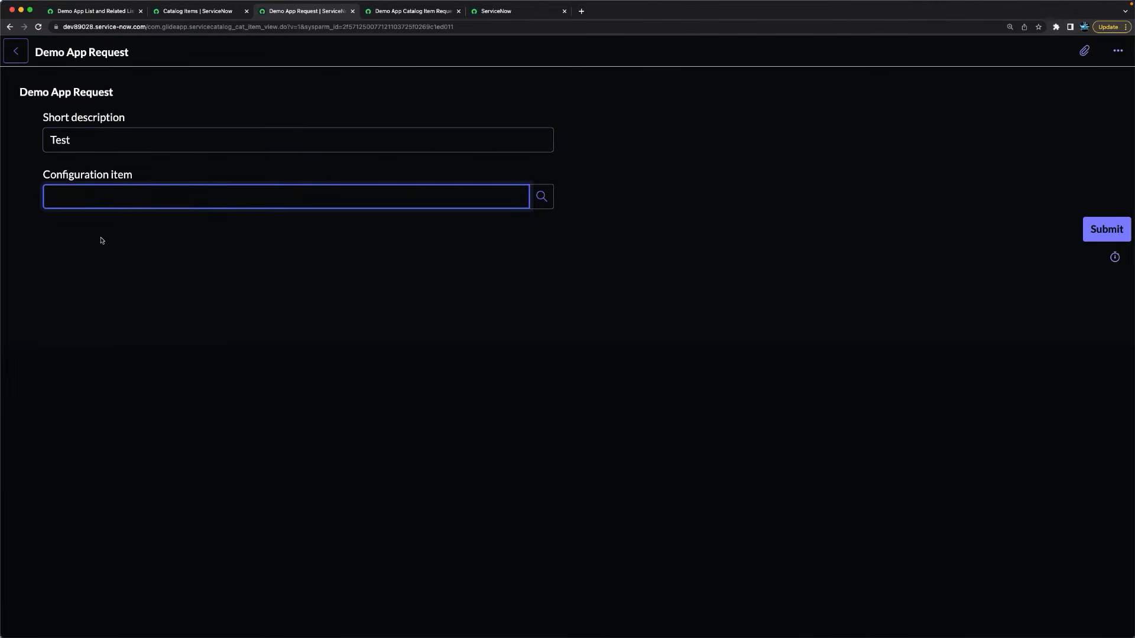
text(d)
click(104, 279)
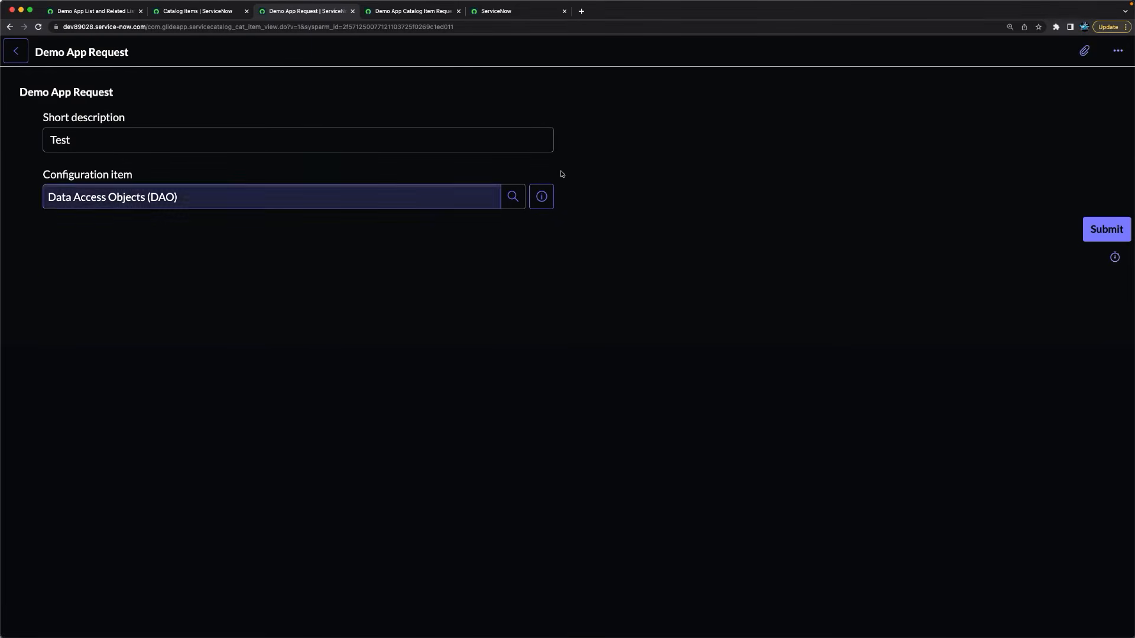
click(1110, 231)
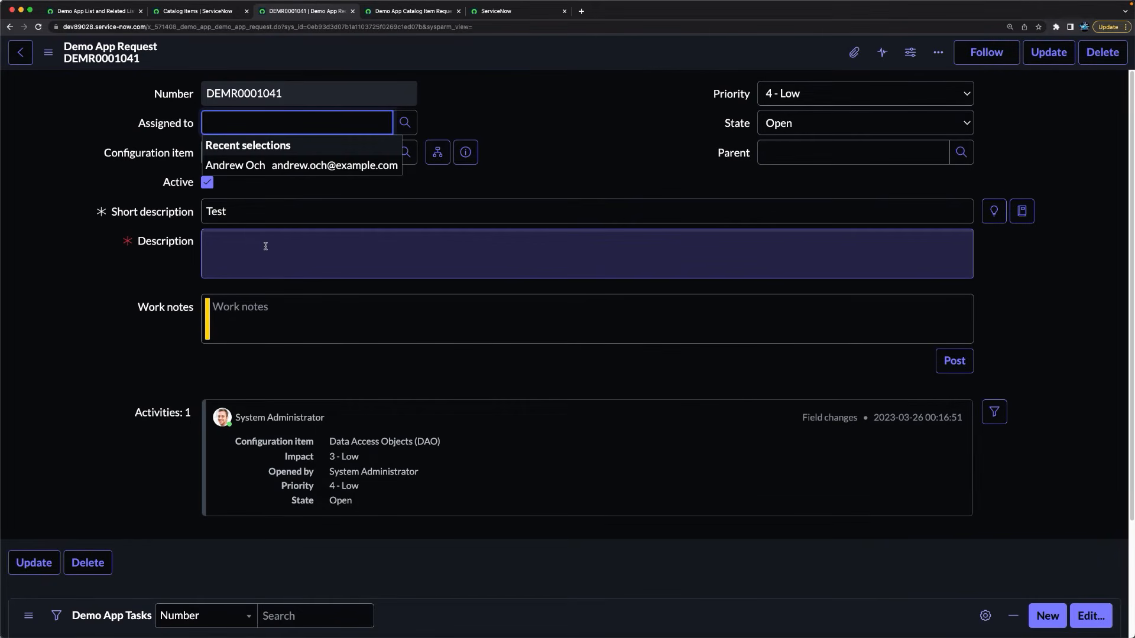
scroll(265, 246, down, 3)
scroll(357, 261, up, 3)
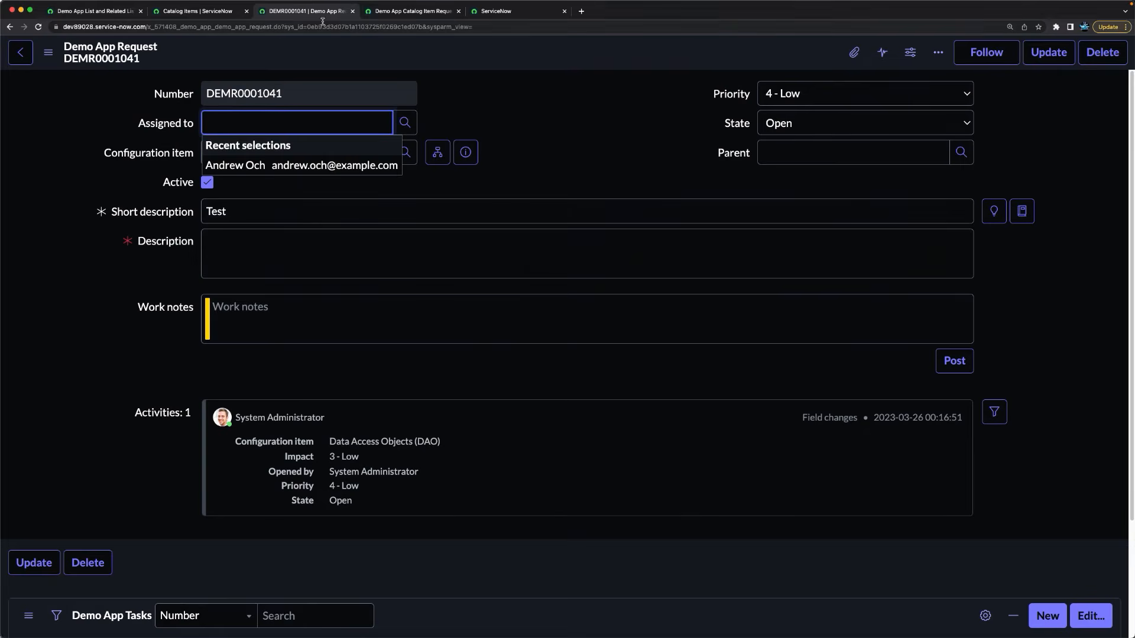
Step: Reload the Demo App Catalog Item Request in its browser tab, open its order form with Try It, and select the requester
click(399, 15)
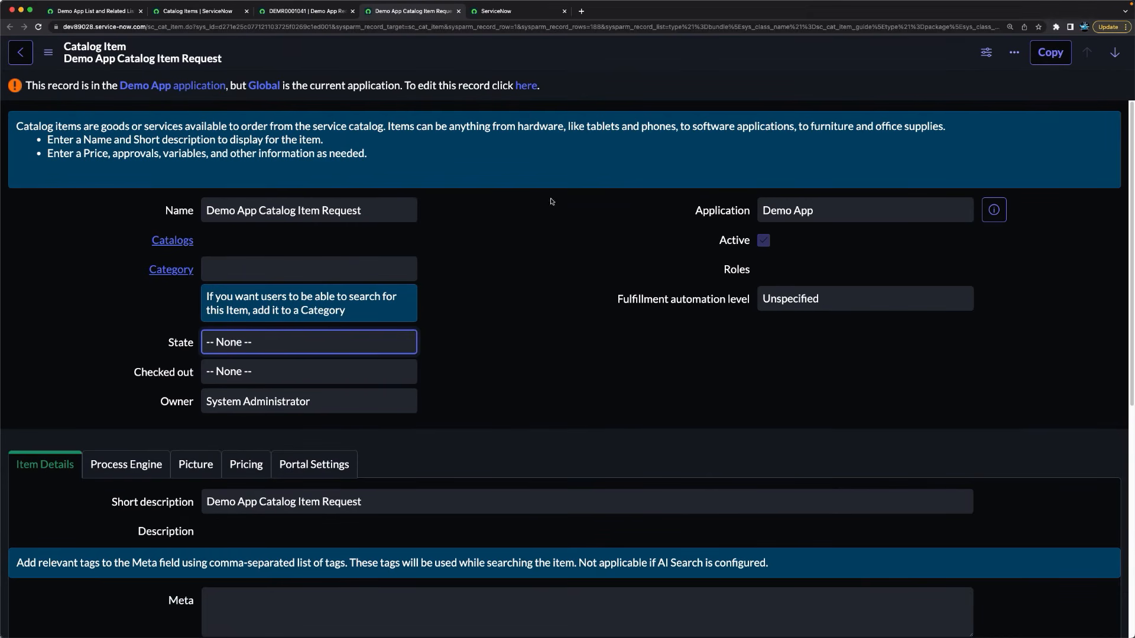
click(38, 28)
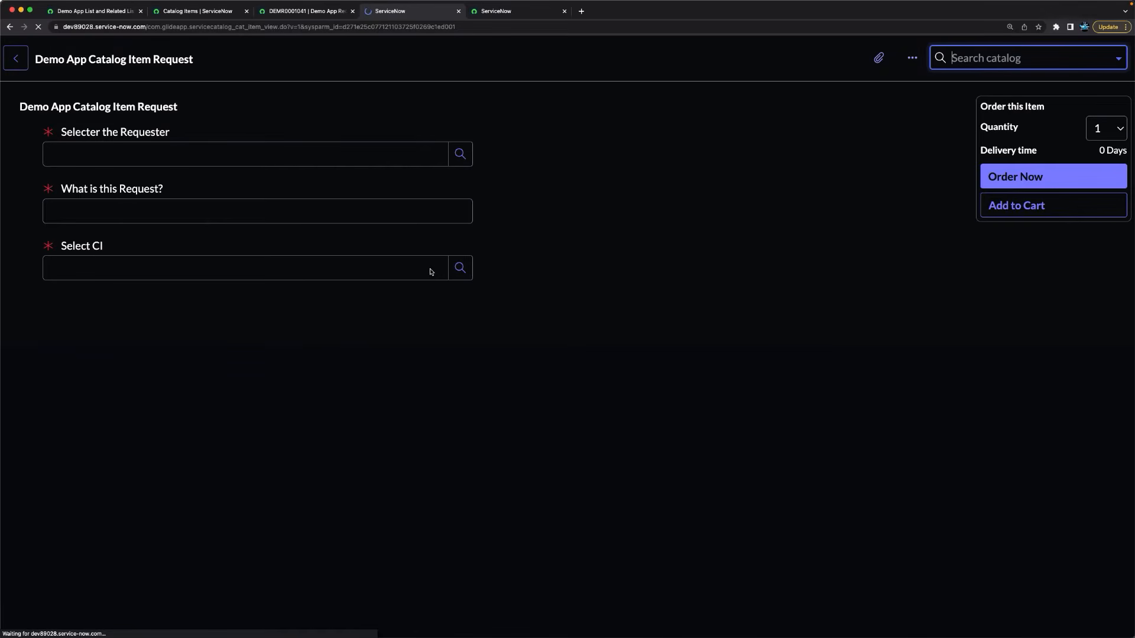
click(162, 145)
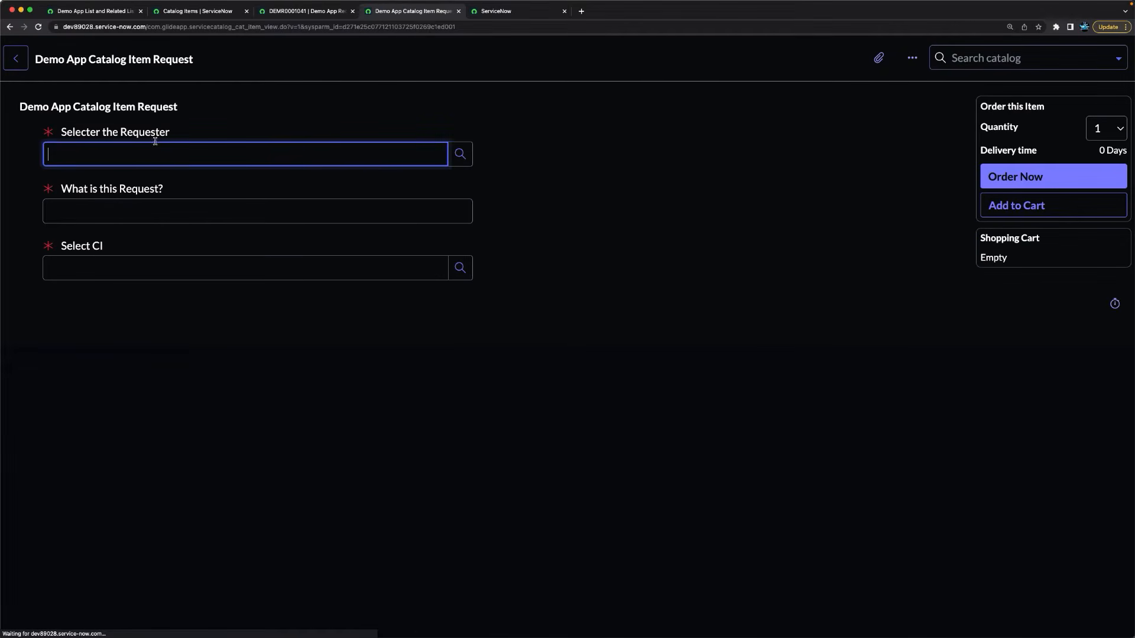
text(ab)
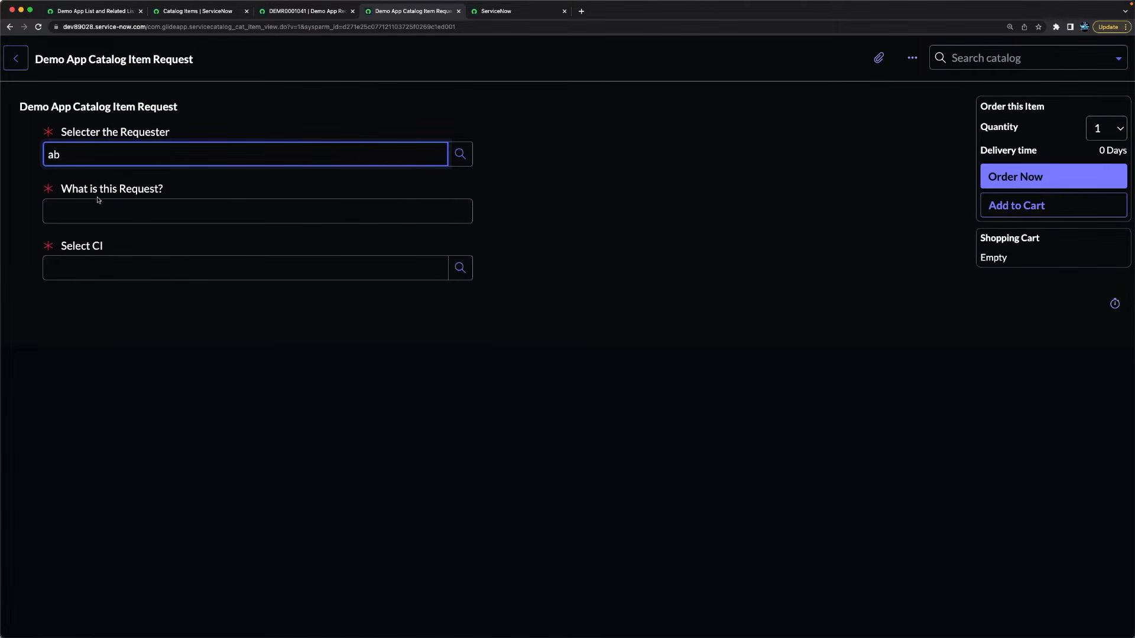
click(91, 195)
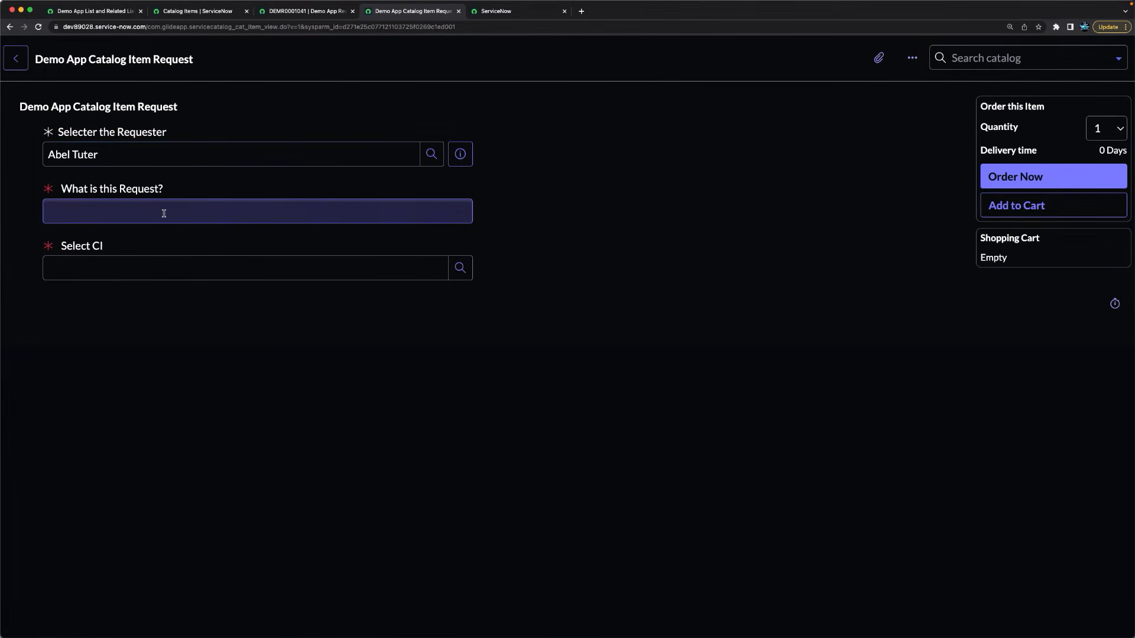
Step: Answer "What is this Request?" with Test, select VAIO Control Center as the CI, and order the item
click(195, 216)
text(Test)
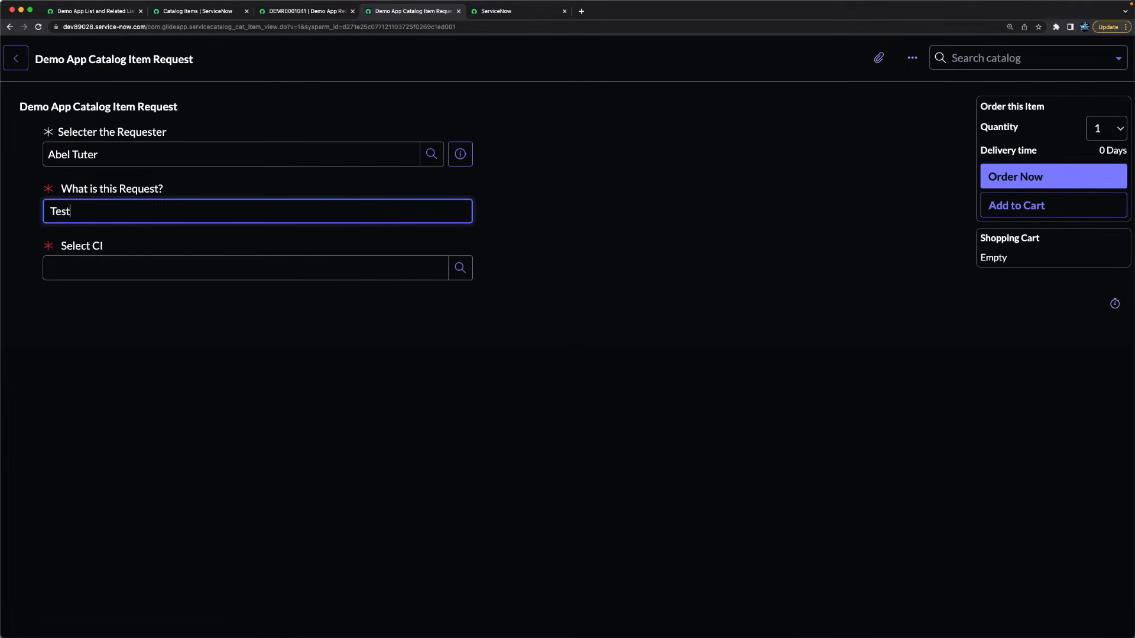
click(110, 345)
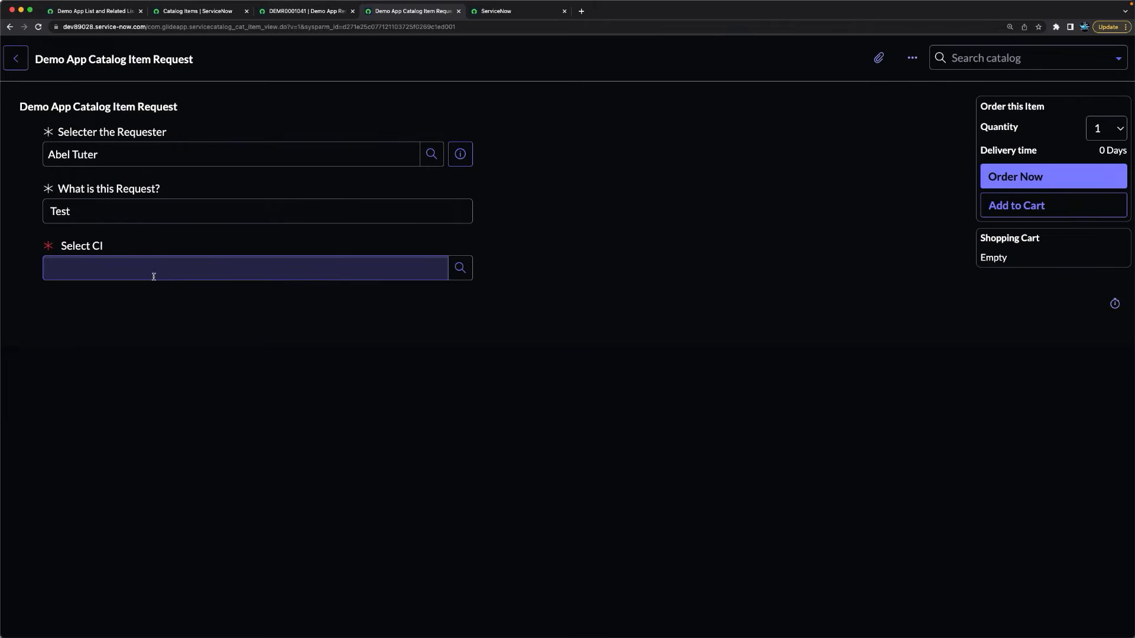
click(153, 276)
text(v)
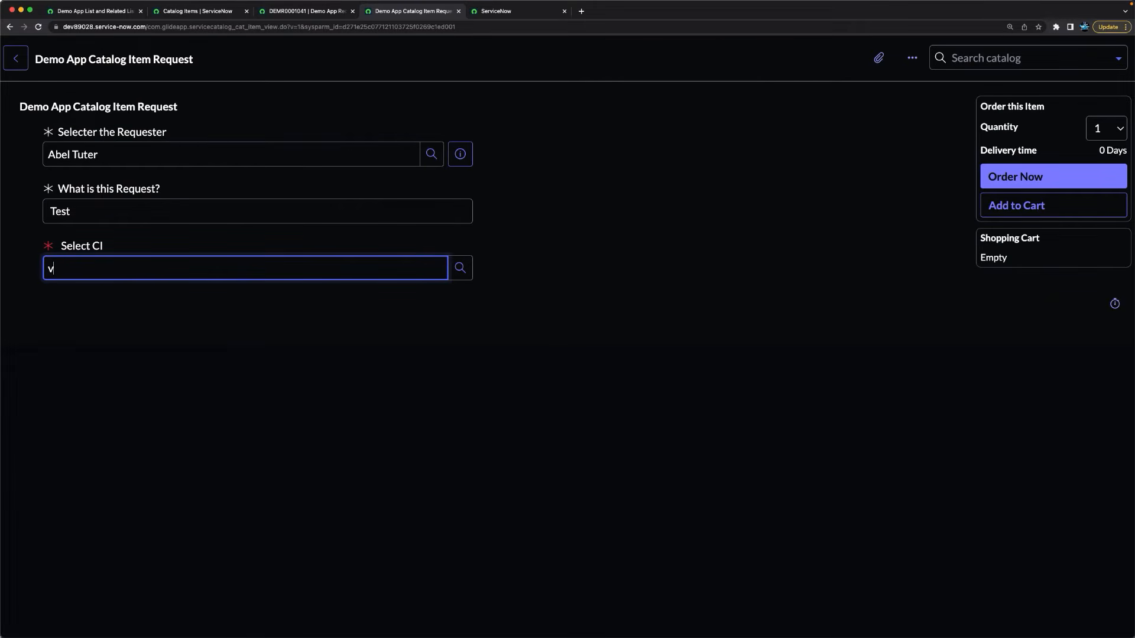
click(106, 293)
click(641, 271)
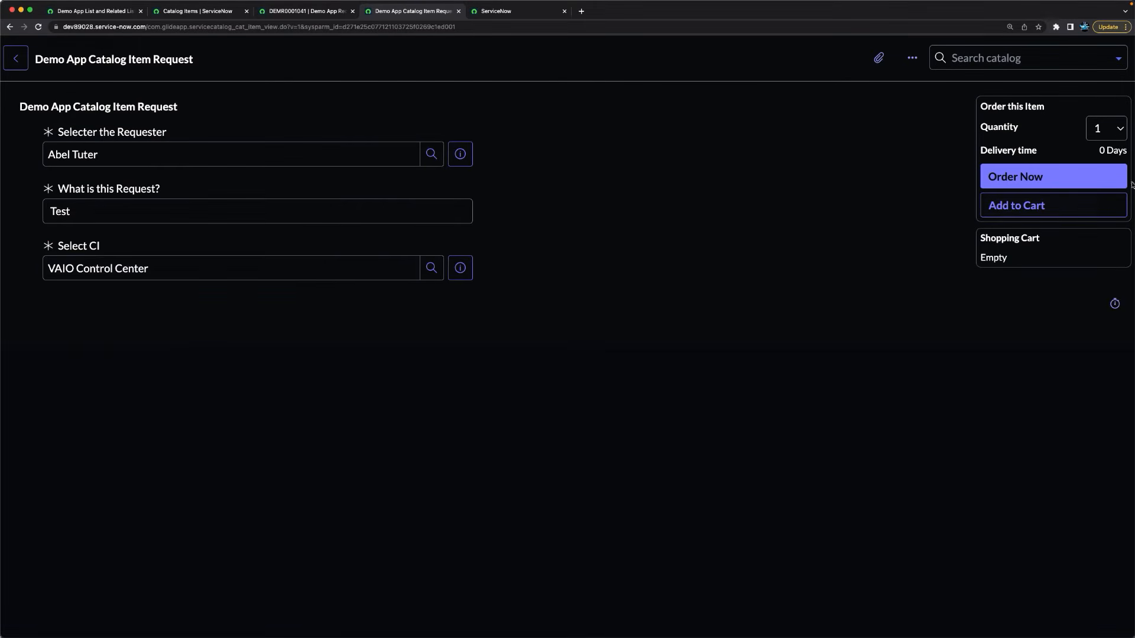
click(1047, 179)
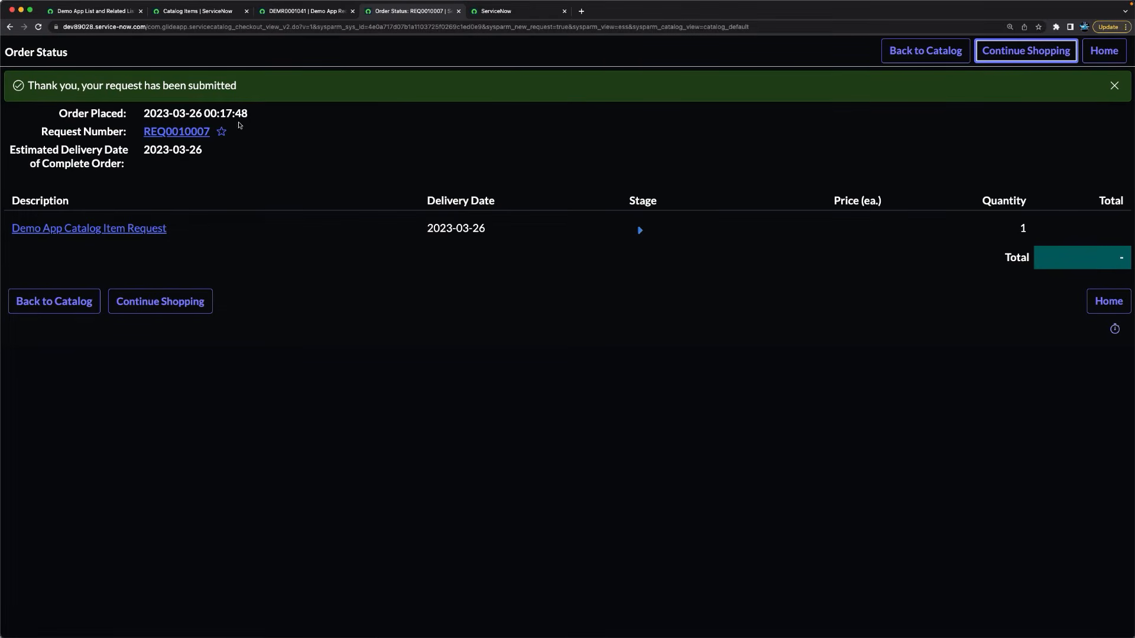
Step: Open the submitted order's request and its requested item, and review the item's variables and catalog tasks
click(181, 132)
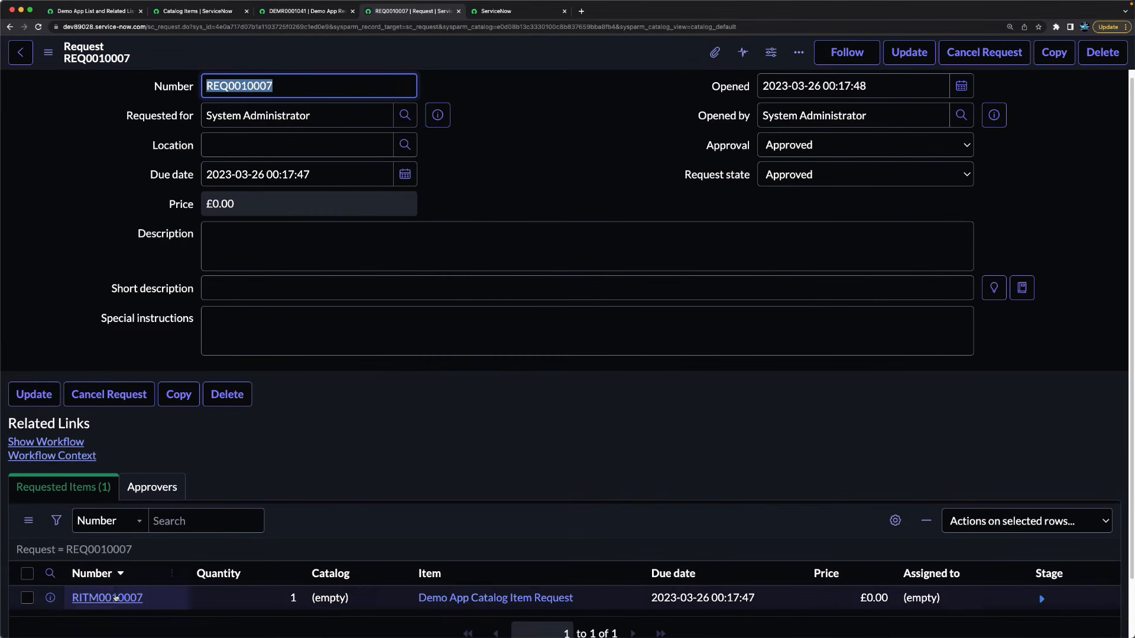
click(110, 600)
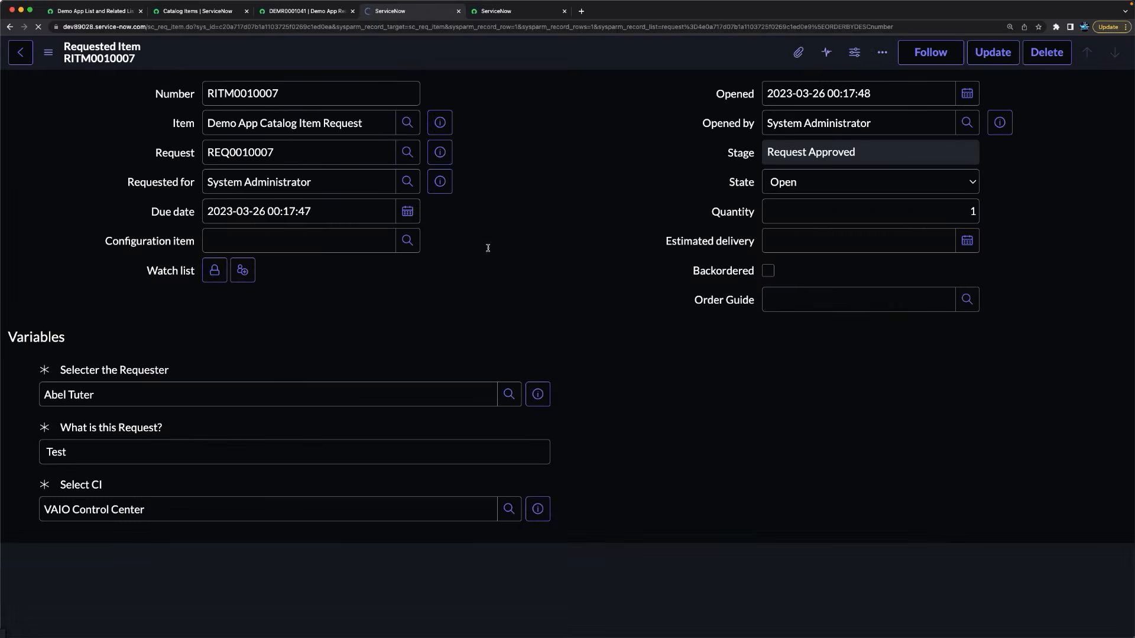
scroll(470, 397, down, 6)
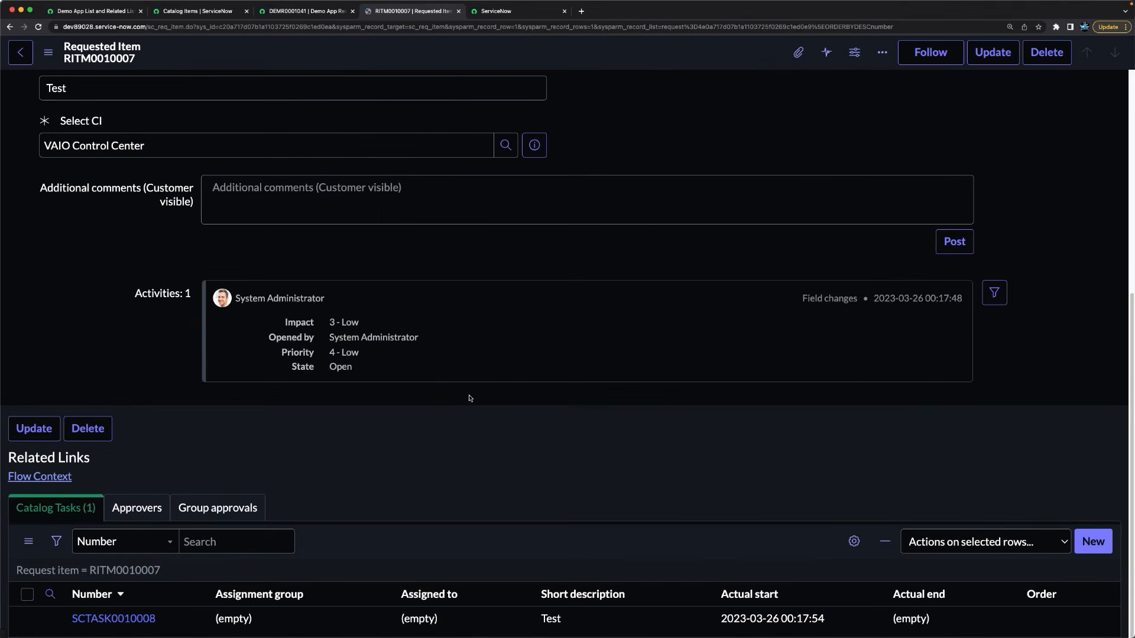
scroll(469, 398, down, 2)
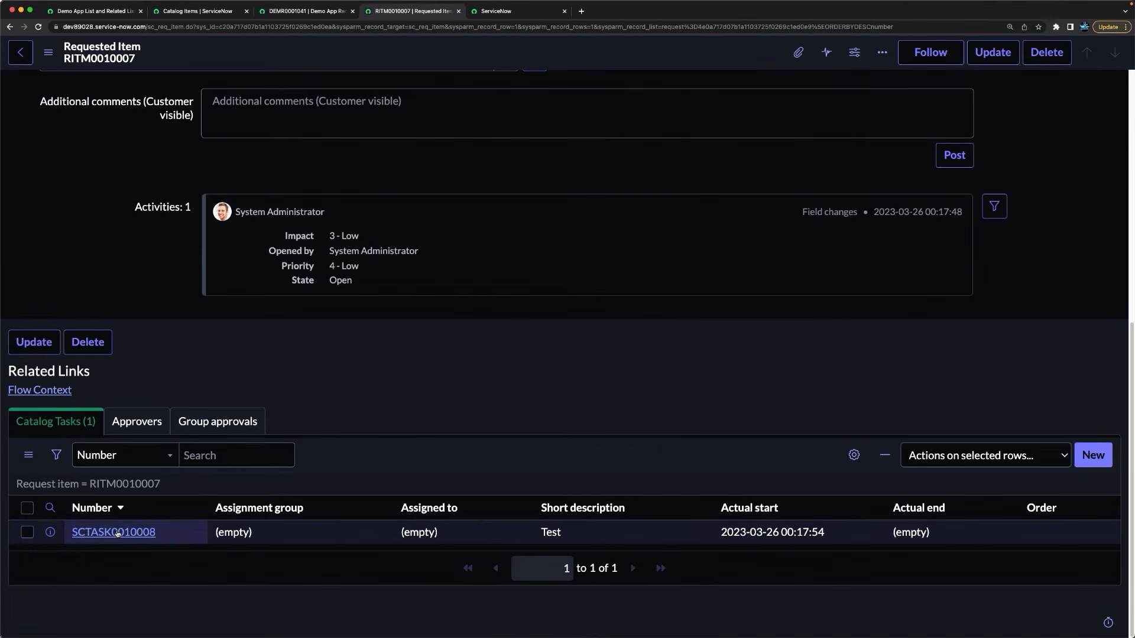
Step: Open the requested item's catalog task and examine its variables, activities and Affected CIs
click(117, 534)
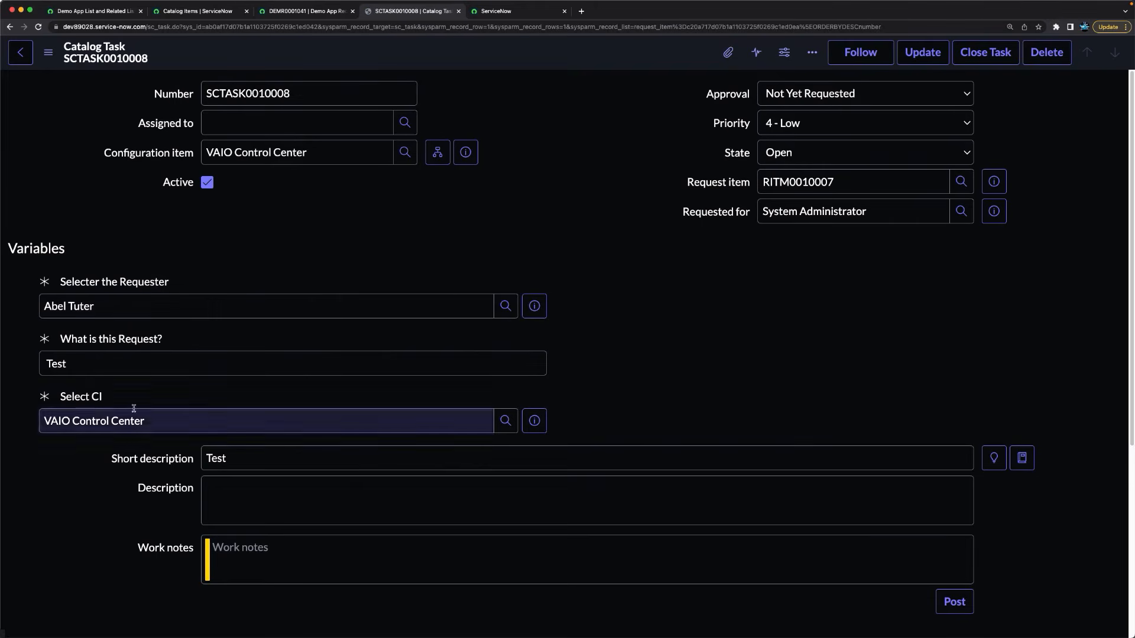
scroll(540, 326, down, 7)
scroll(549, 327, up, 7)
scroll(555, 328, down, 7)
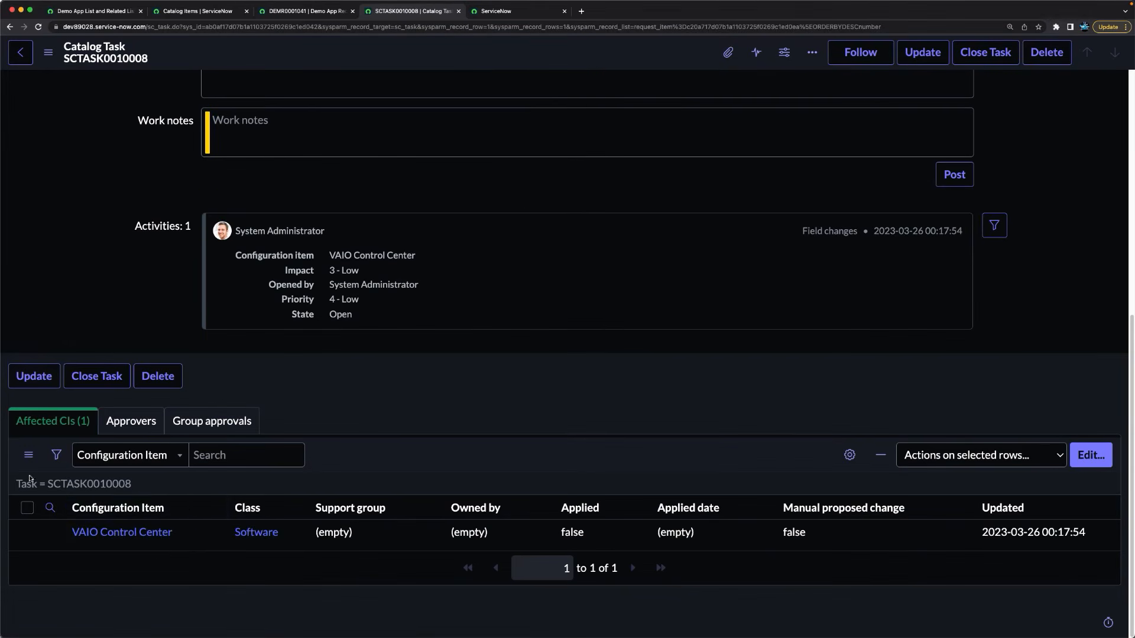
scroll(547, 296, up, 7)
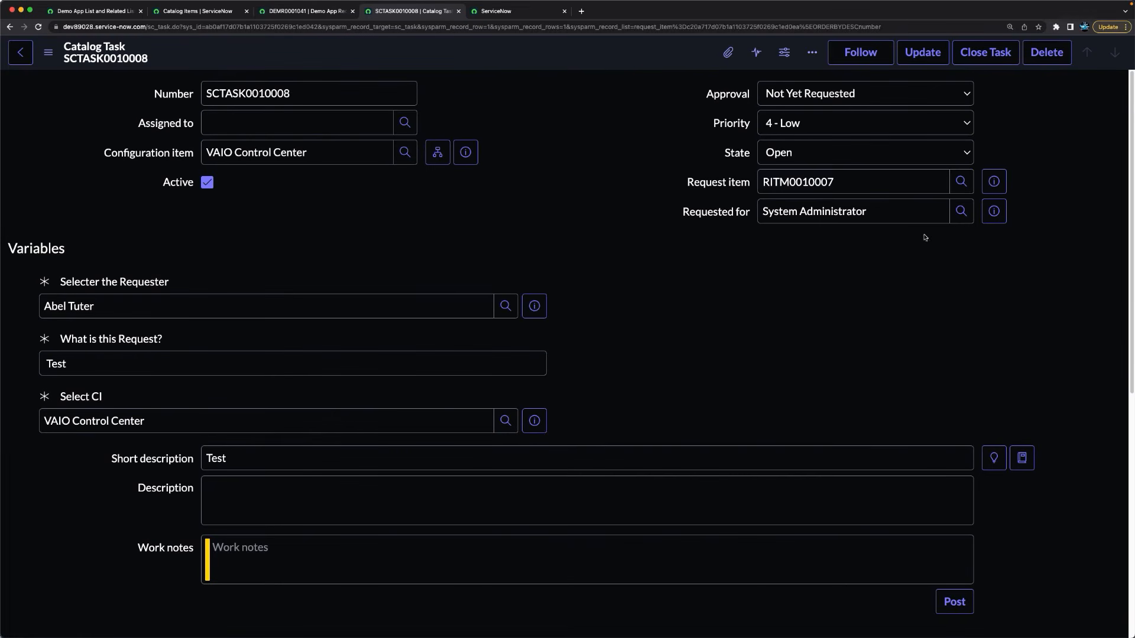
Step: Set the catalog task's state to Closed Complete and save the record without leaving it
click(838, 154)
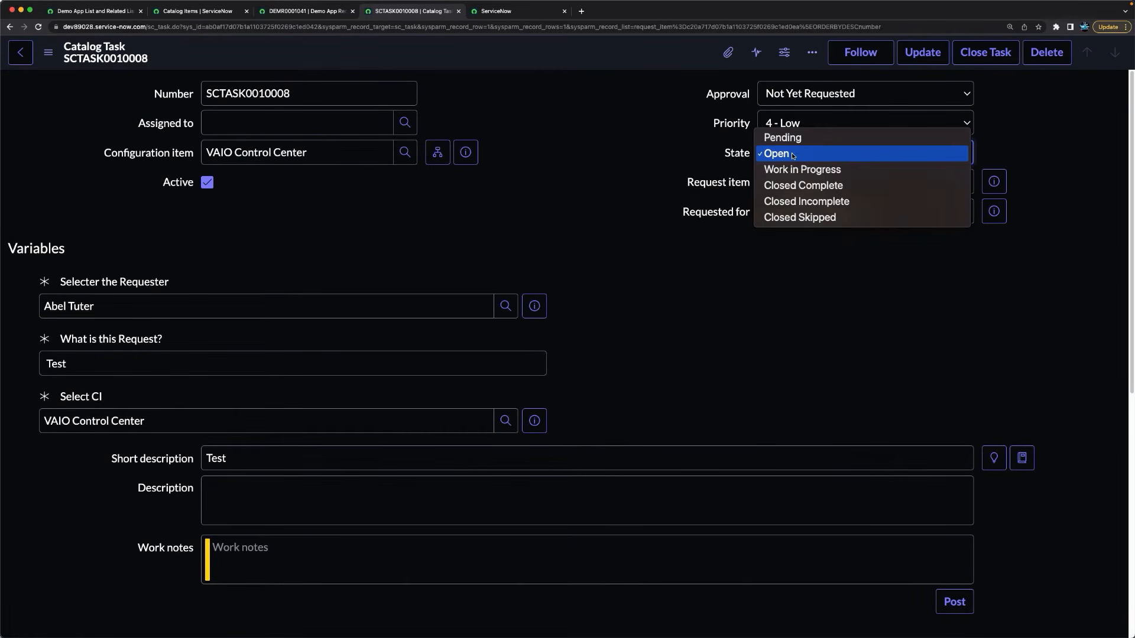
click(810, 185)
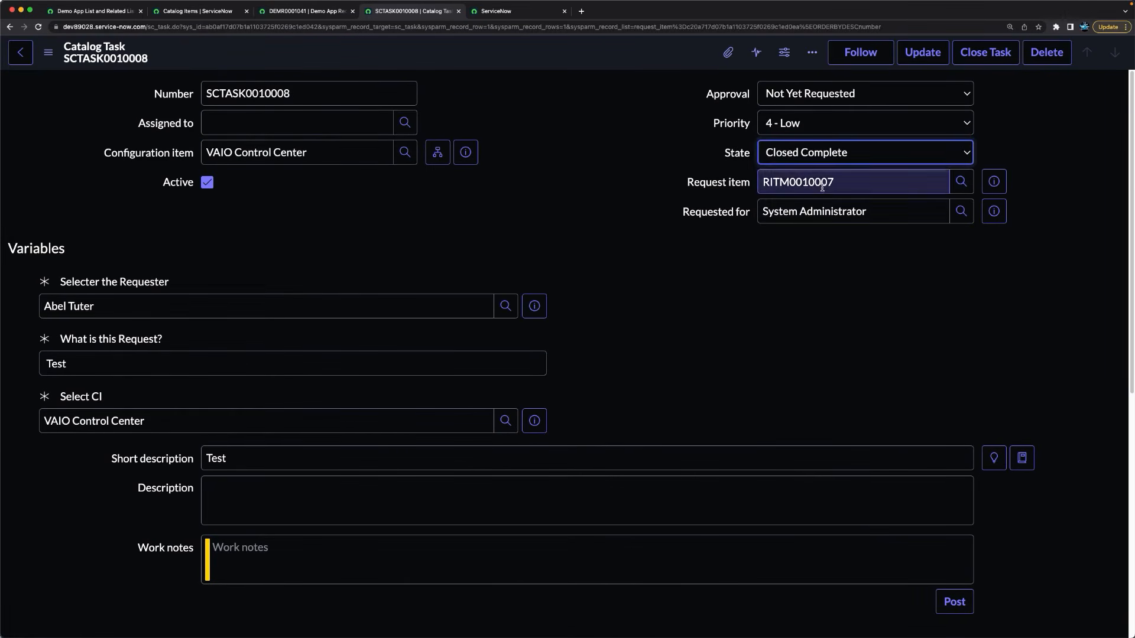
right_click(521, 50)
click(539, 60)
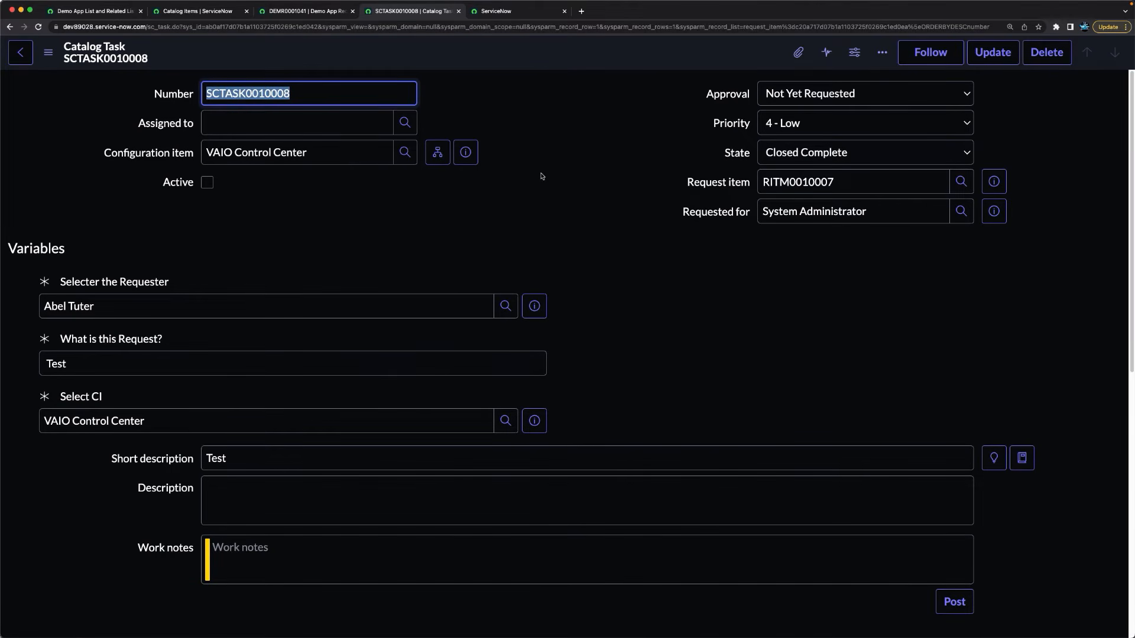
scroll(541, 178, down, 8)
scroll(541, 179, up, 8)
Step: Look up the Demo App modules in the navigator and list all Demo App Requests
click(282, 18)
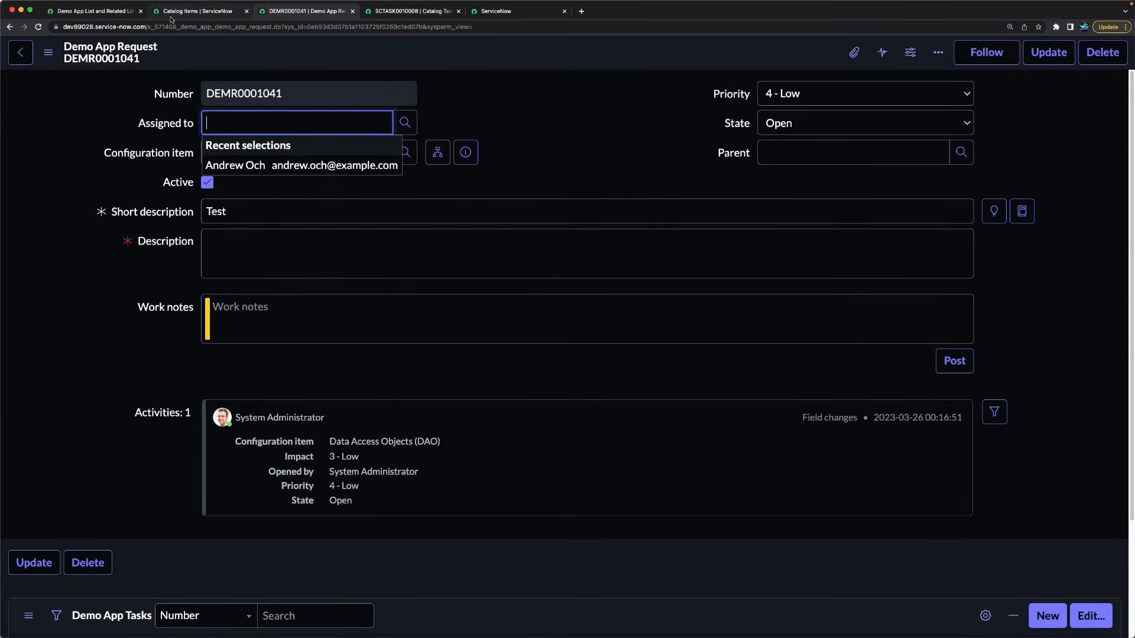
click(231, 18)
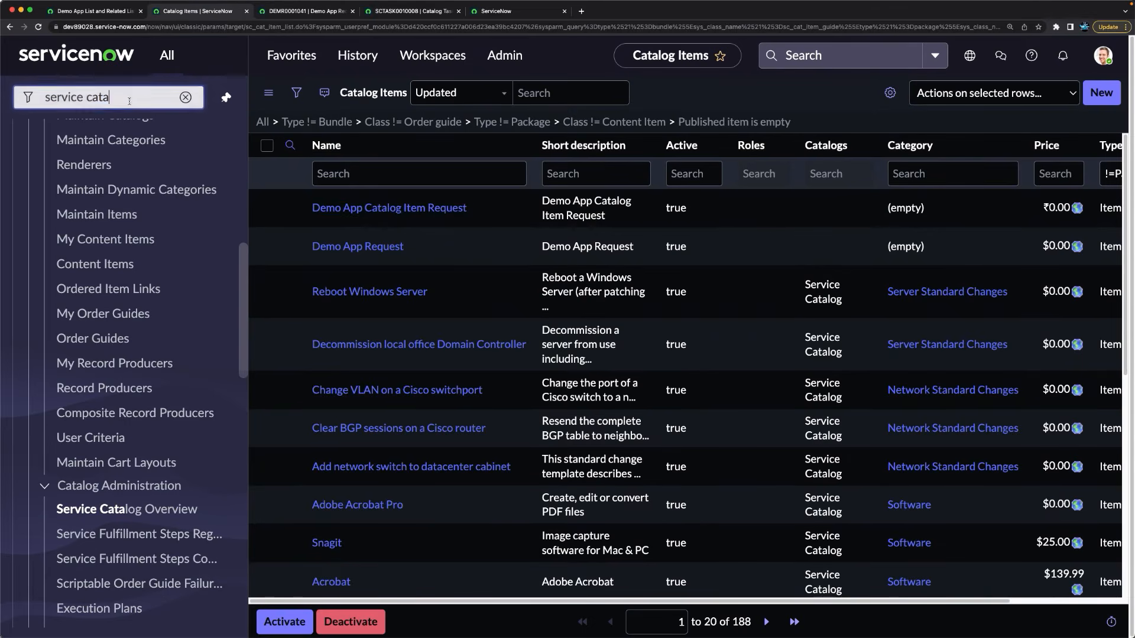
text(demo)
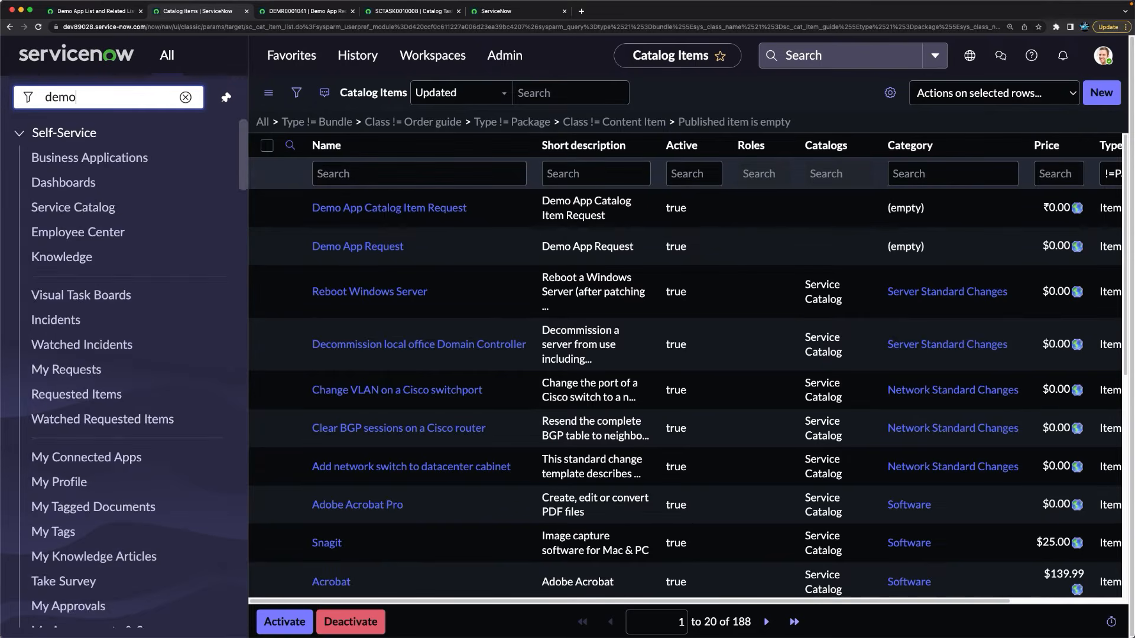
click(412, 12)
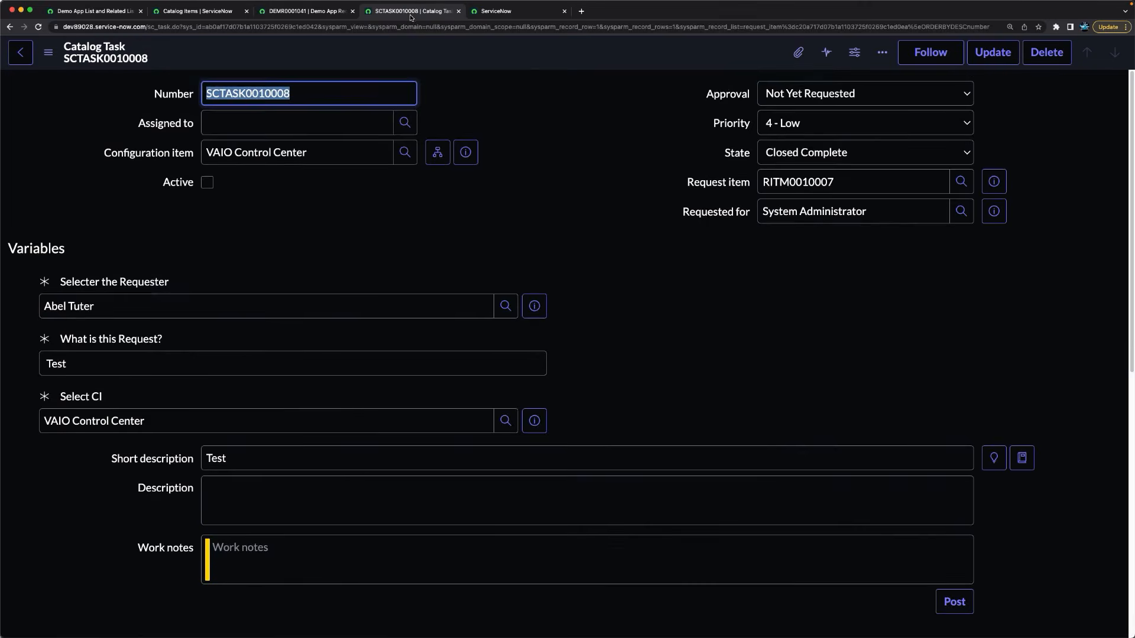
scroll(301, 500, down, 10)
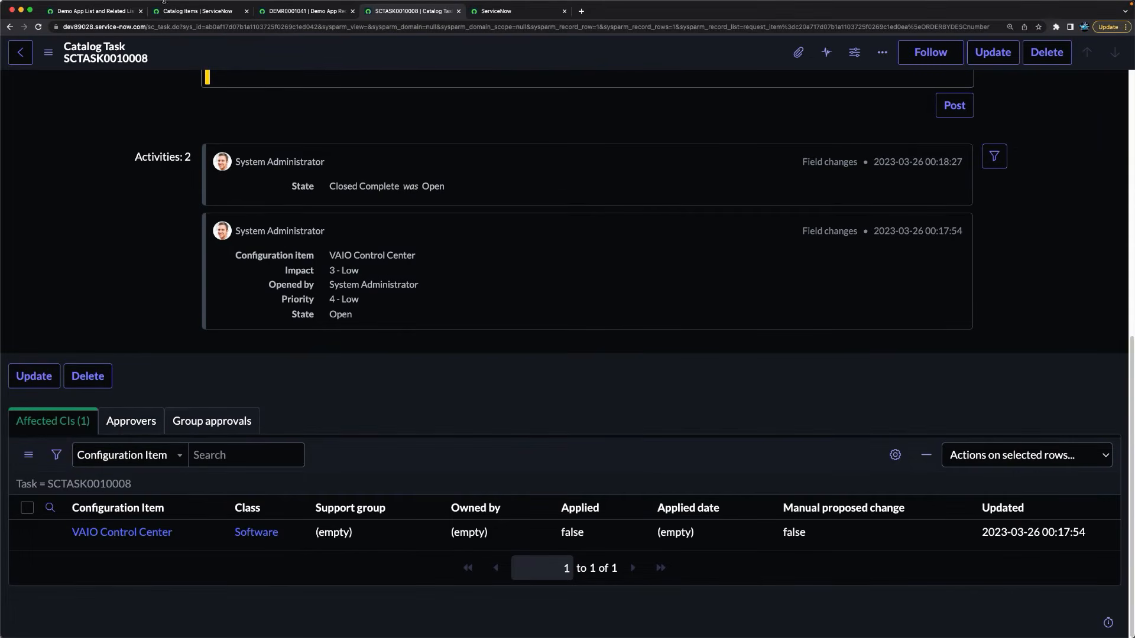
click(196, 10)
click(76, 11)
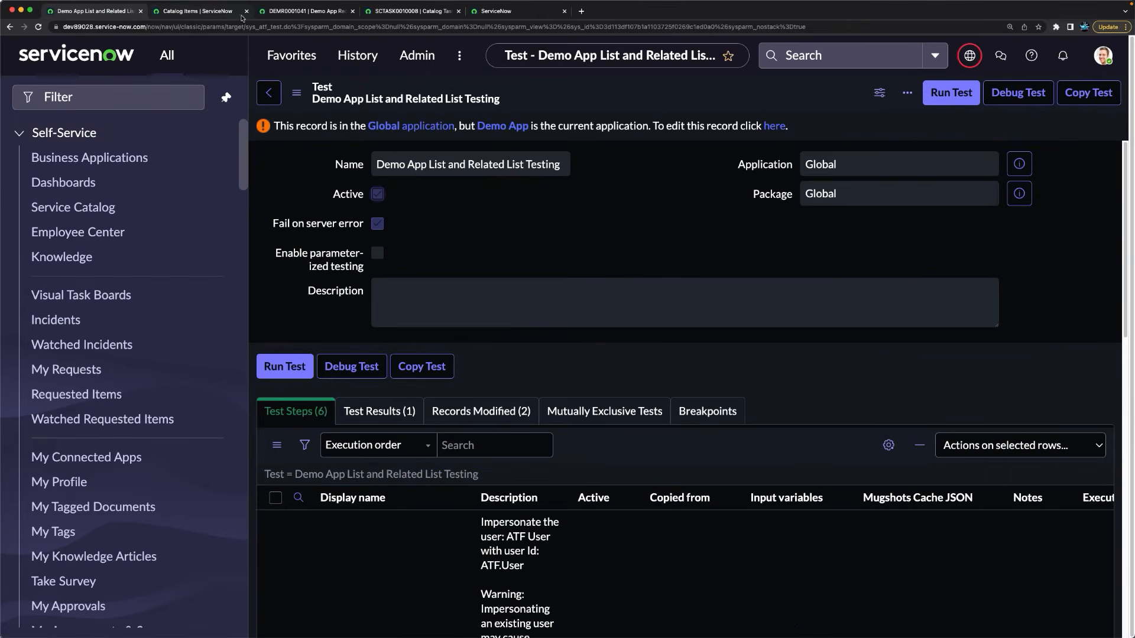
click(214, 11)
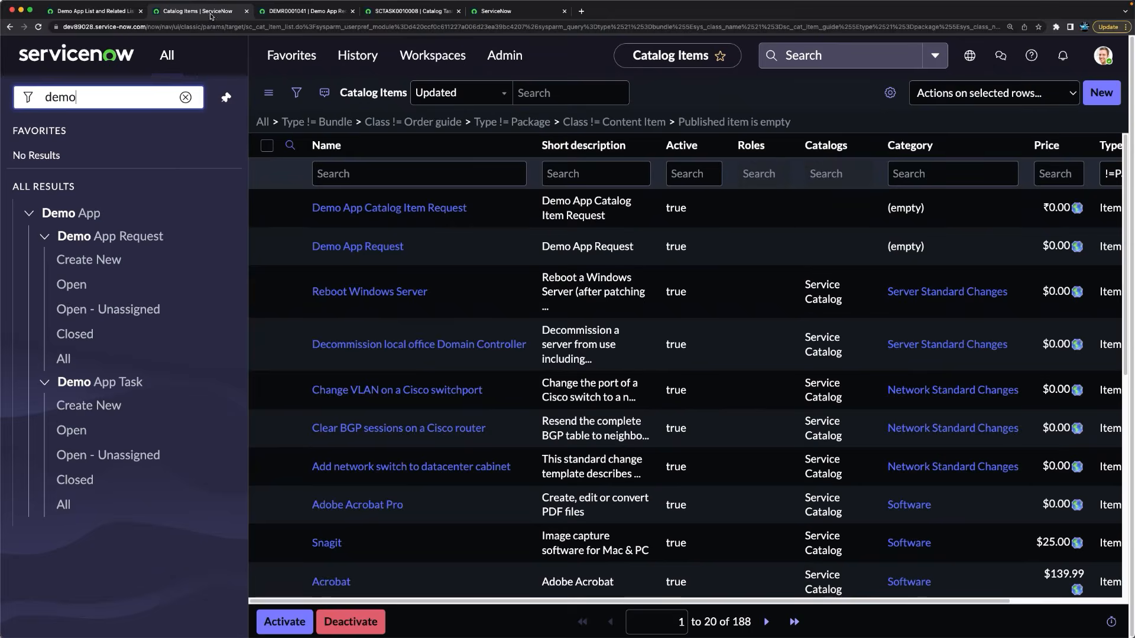
click(63, 359)
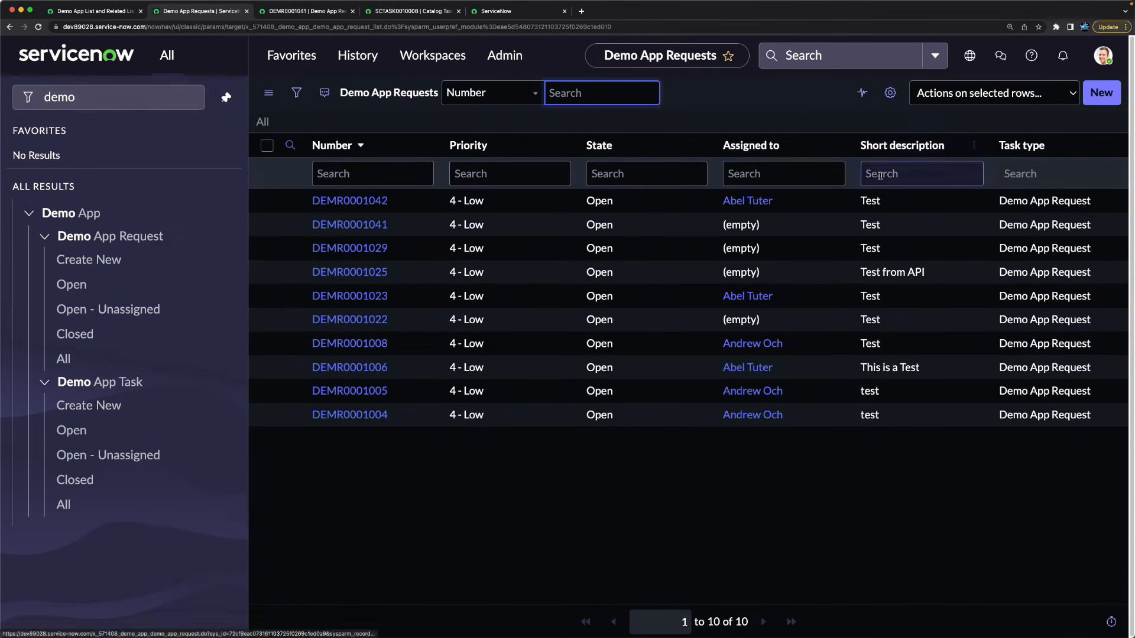
Step: Open the newest Demo App Request, examine its fields, activities and Demo App Tasks, and compare it with the closed catalog task
click(358, 201)
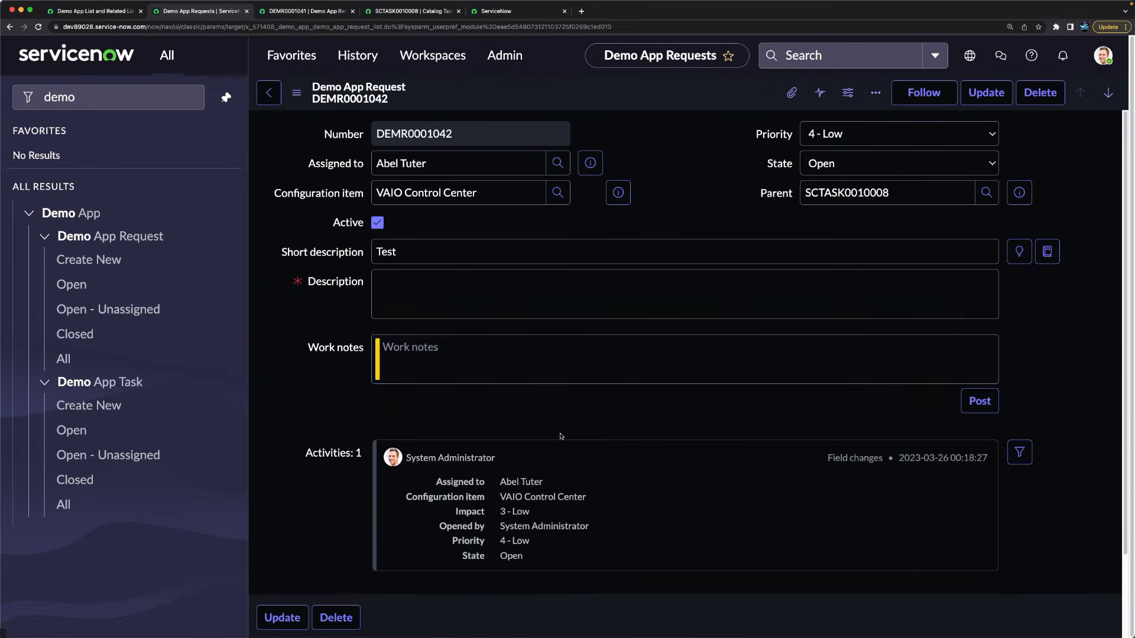
scroll(427, 490, down, 3)
scroll(427, 490, down, 1)
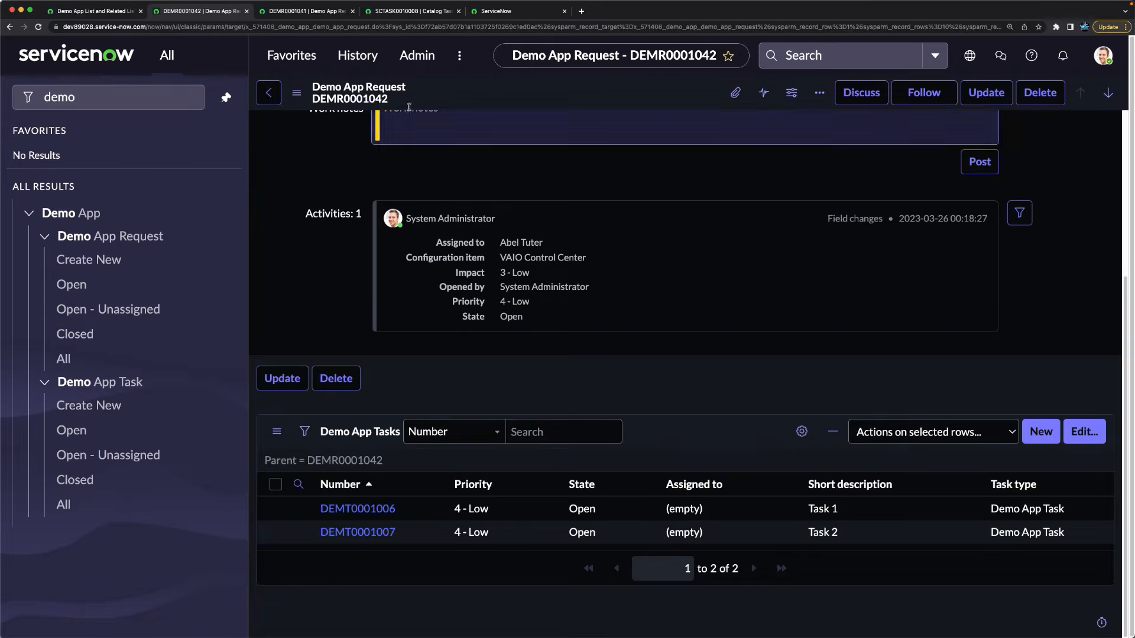
click(407, 11)
scroll(629, 505, up, 8)
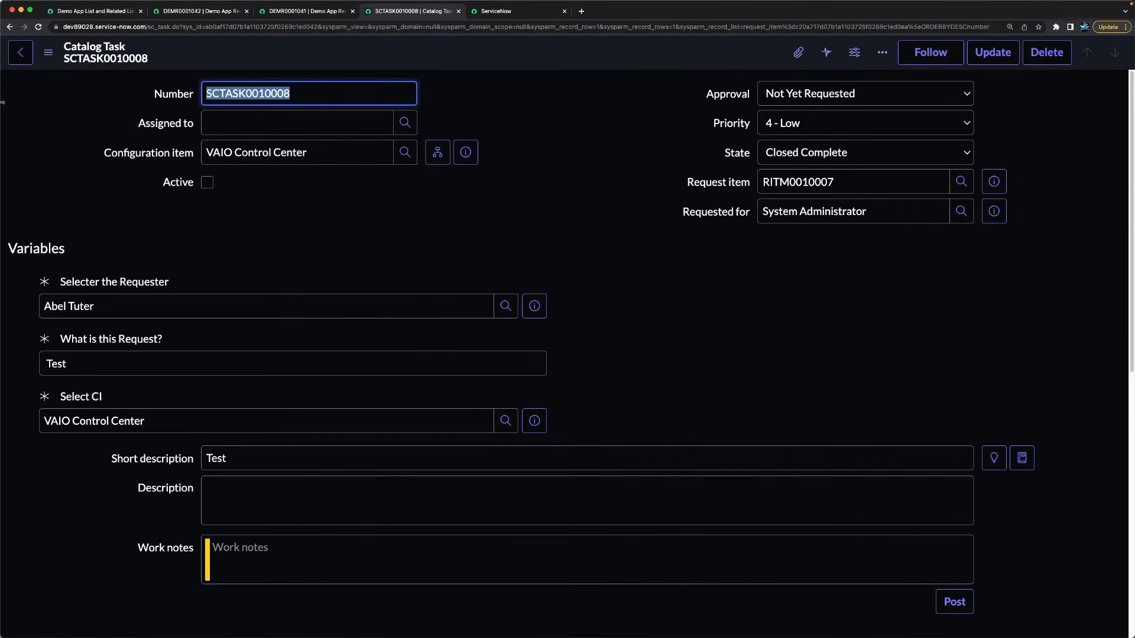
Step: Return to the test record's browser tab and open the list of Automated Test Framework tests
click(100, 11)
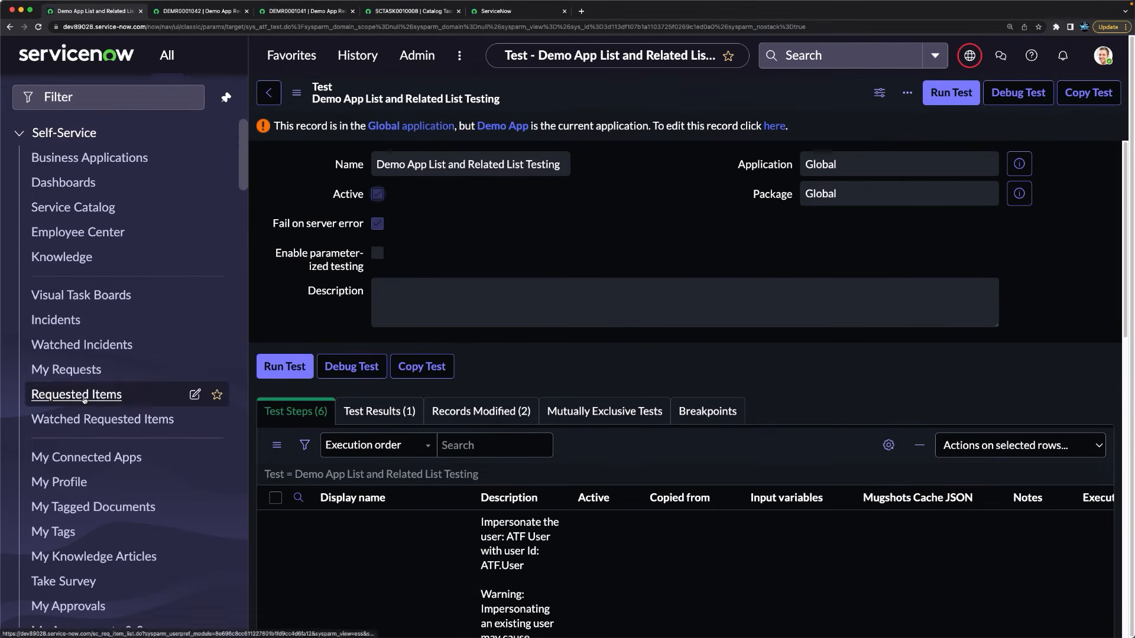
click(101, 98)
text(automa)
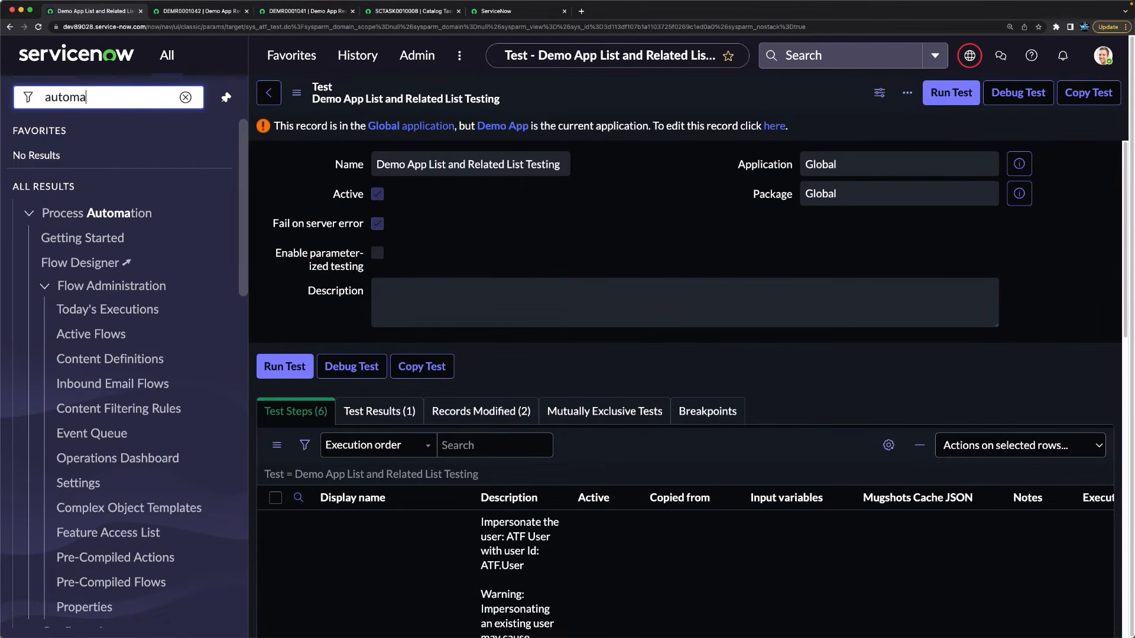
text(ted t)
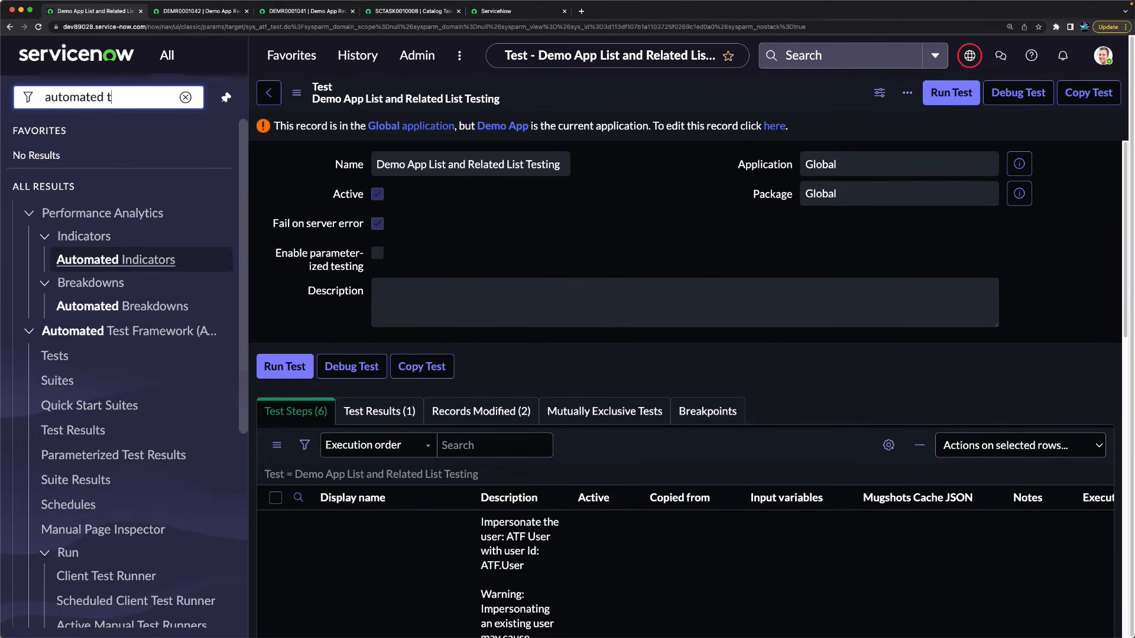
click(54, 237)
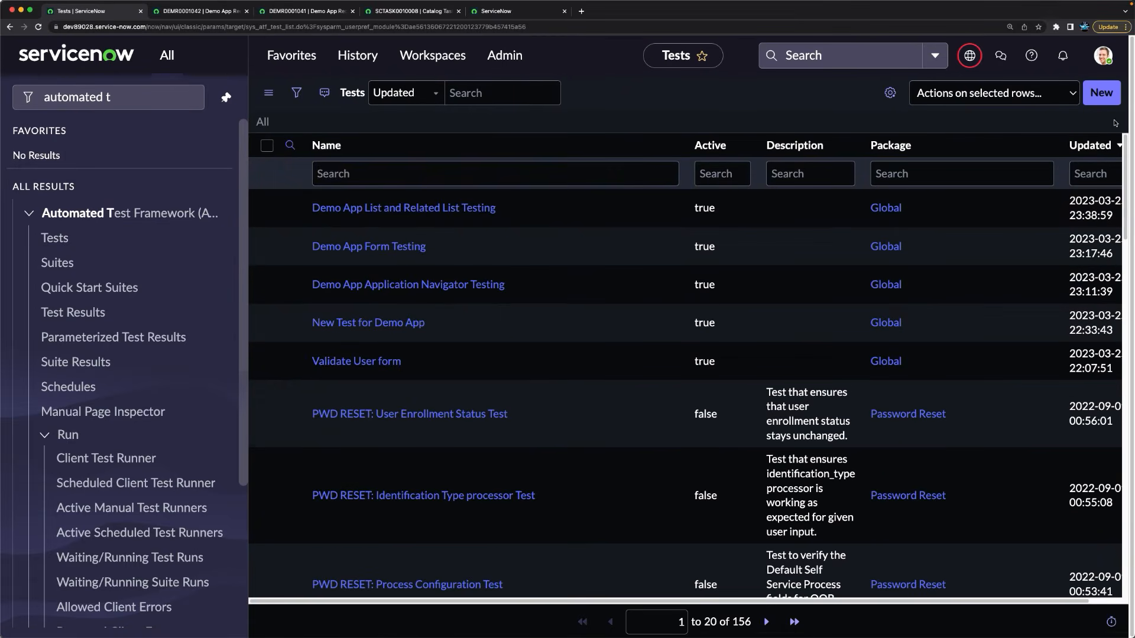
Step: Create a new test named Demo App Service Catalog Testing and save it without leaving the record
click(1100, 93)
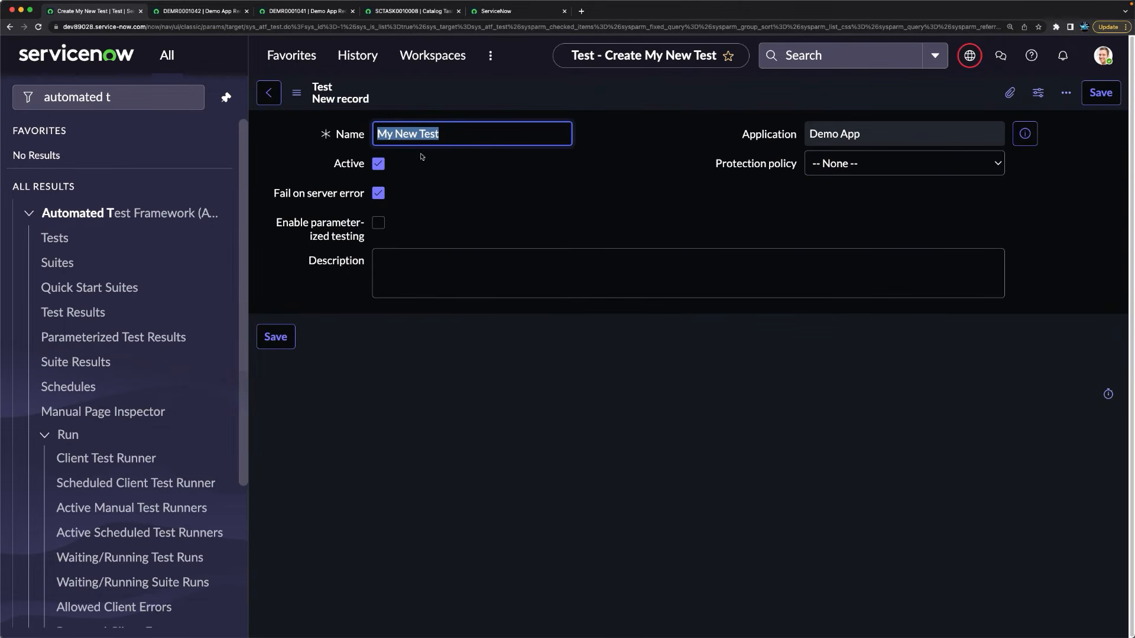
drag(480, 127, 287, 115)
text(Demo App)
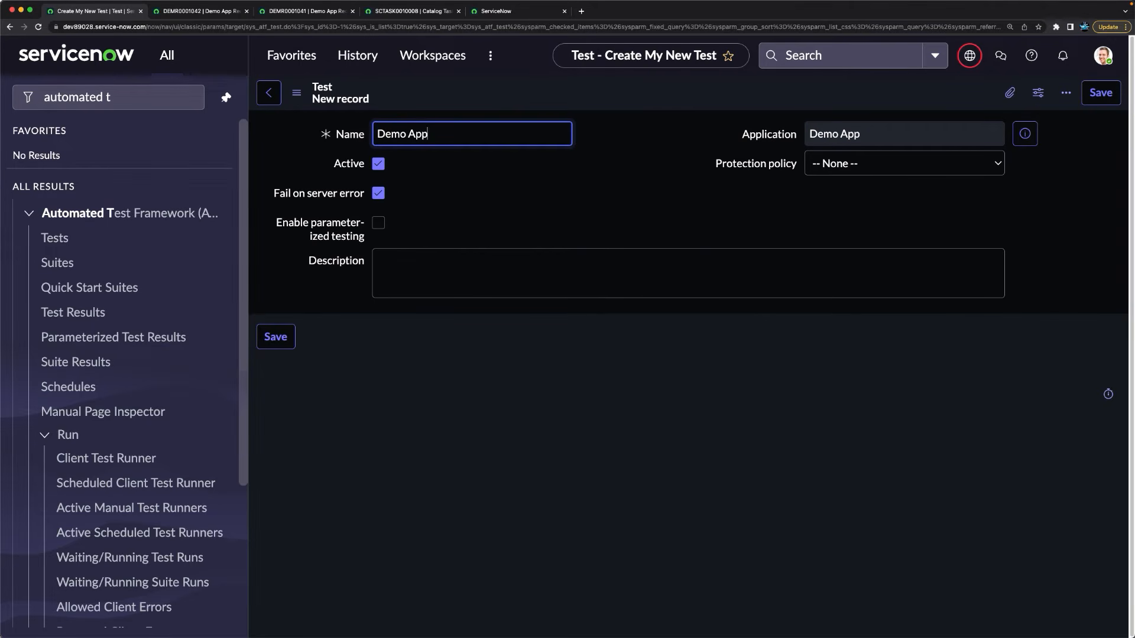
text( Service Cataloh Test)
key(BackSpace)
key(BackSpace)
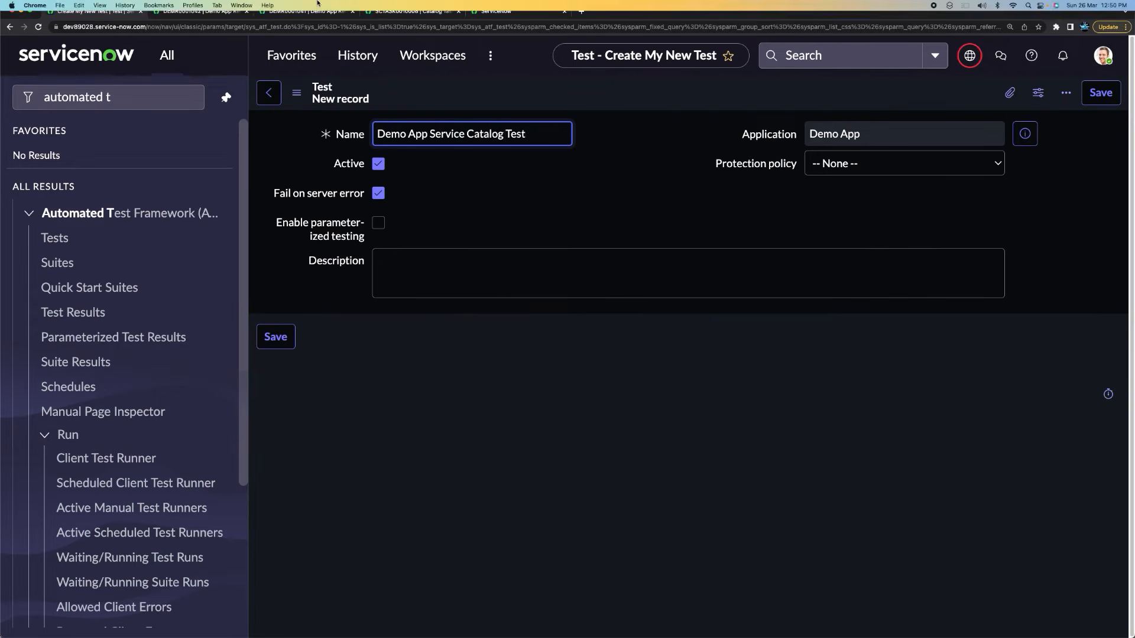
text(ing)
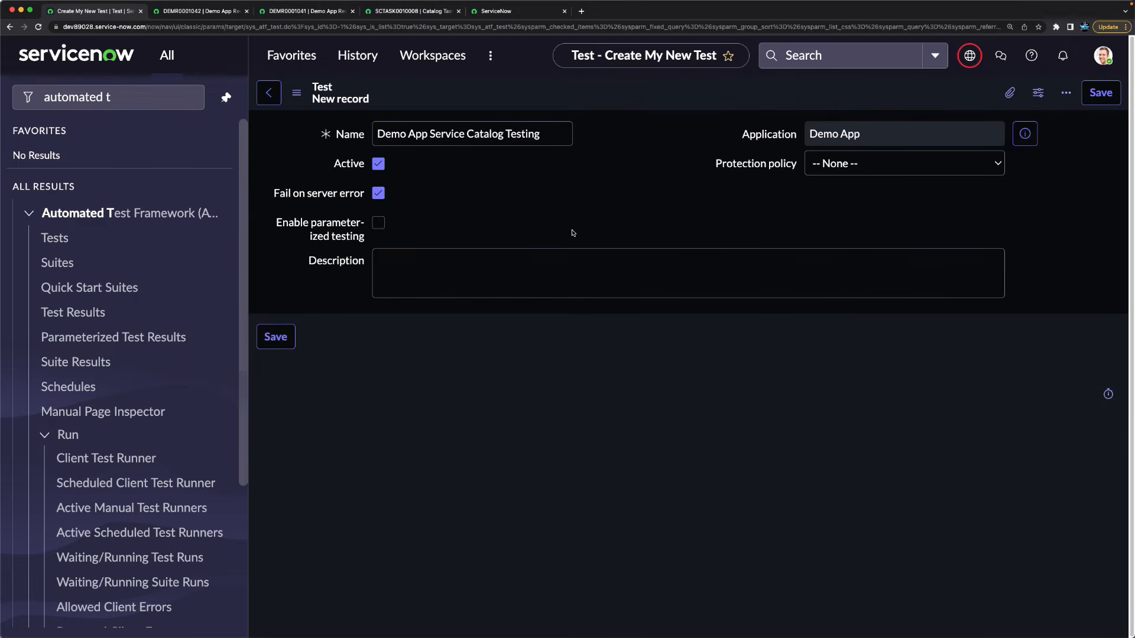
right_click(634, 92)
click(652, 102)
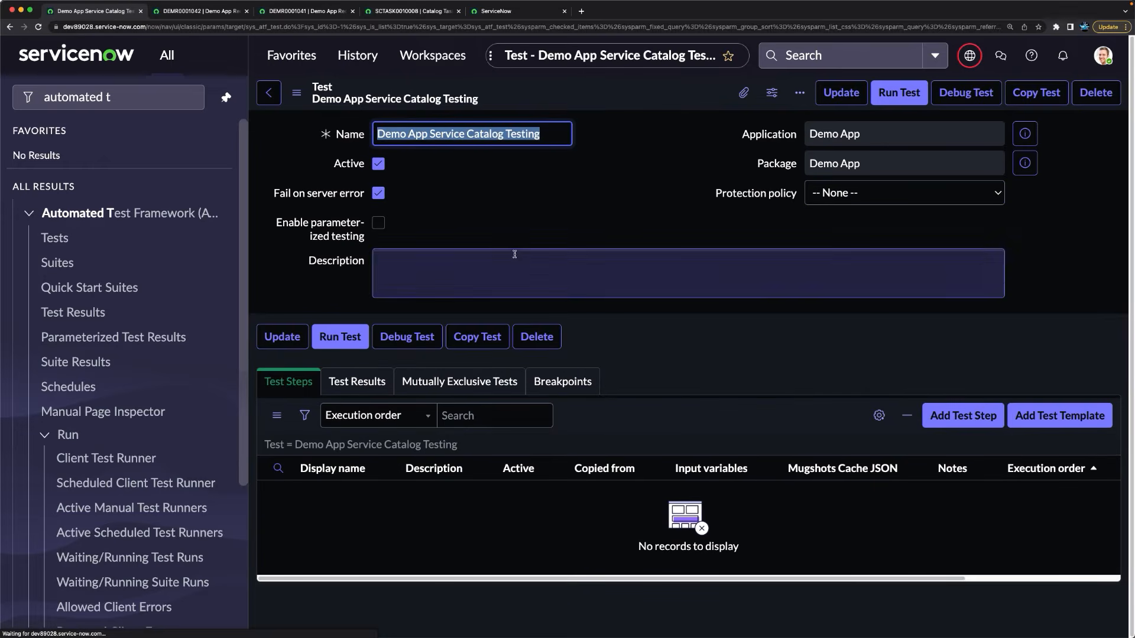
Step: Browse the available test steps for Forms in Service Portal, Service Catalog, and Service Catalog in Service Portal
click(955, 414)
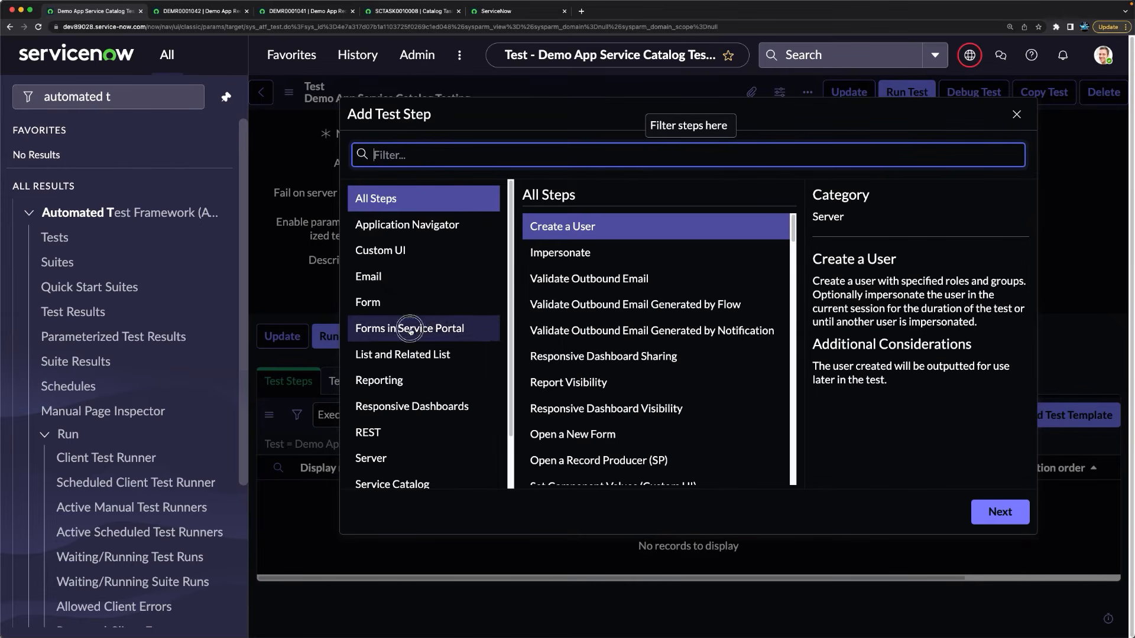
click(410, 329)
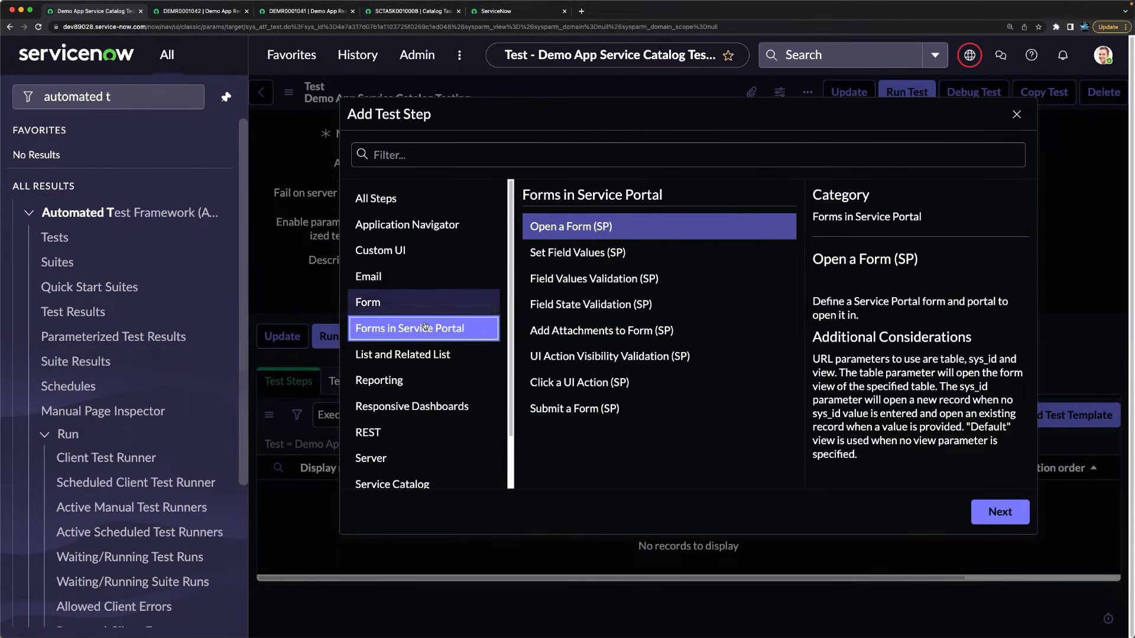
scroll(415, 298, down, 2)
click(396, 423)
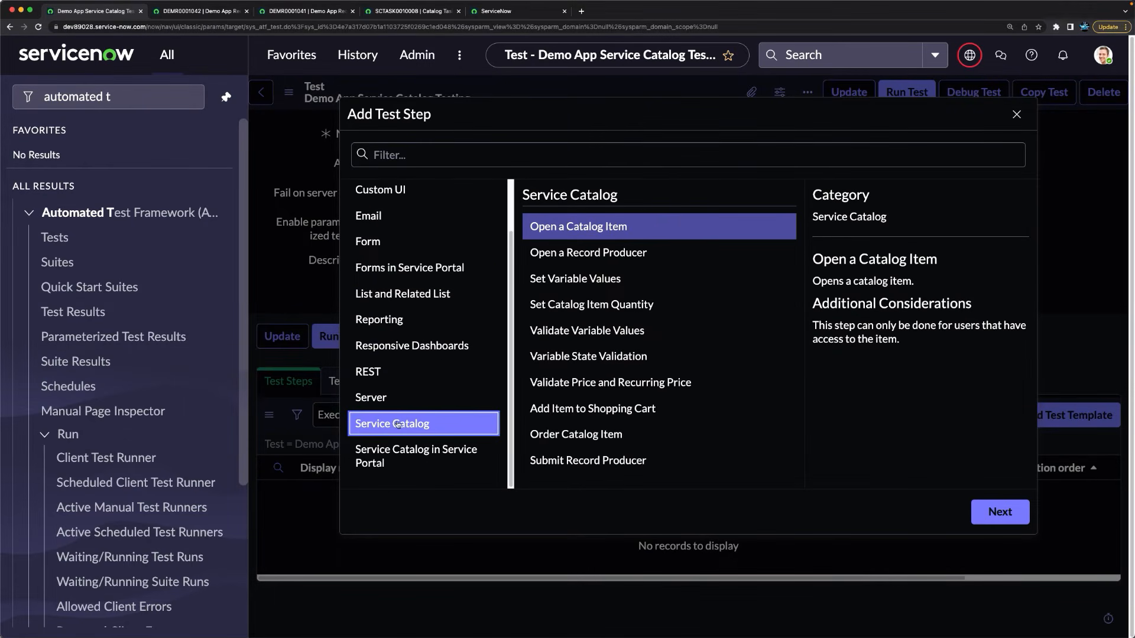
click(450, 459)
scroll(650, 358, down, 5)
scroll(709, 372, up, 5)
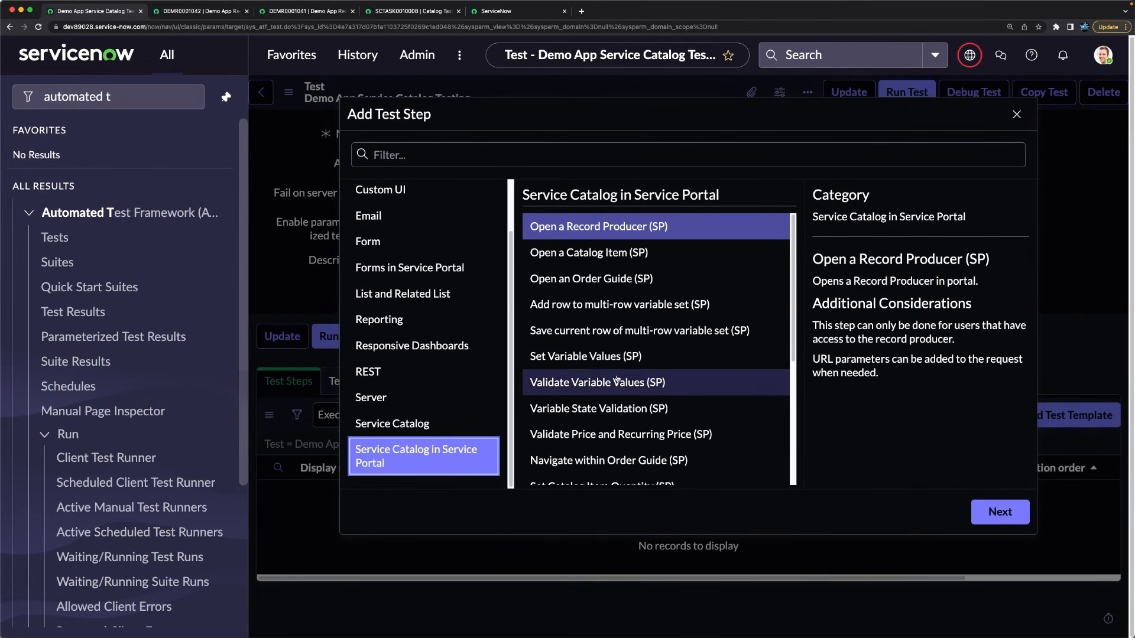
click(396, 419)
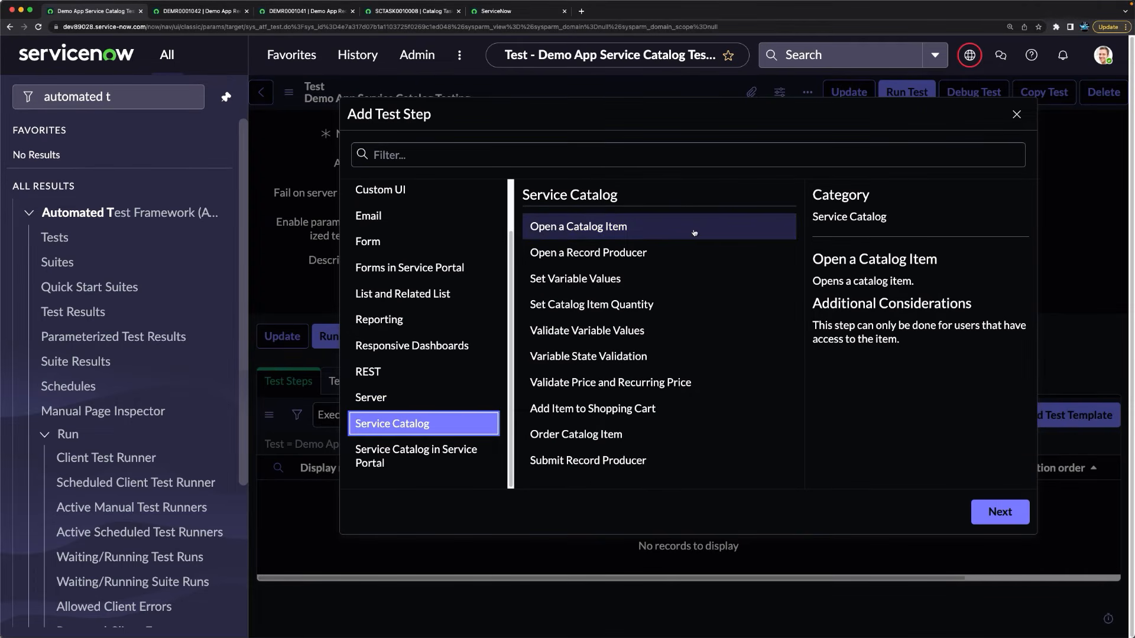
click(998, 511)
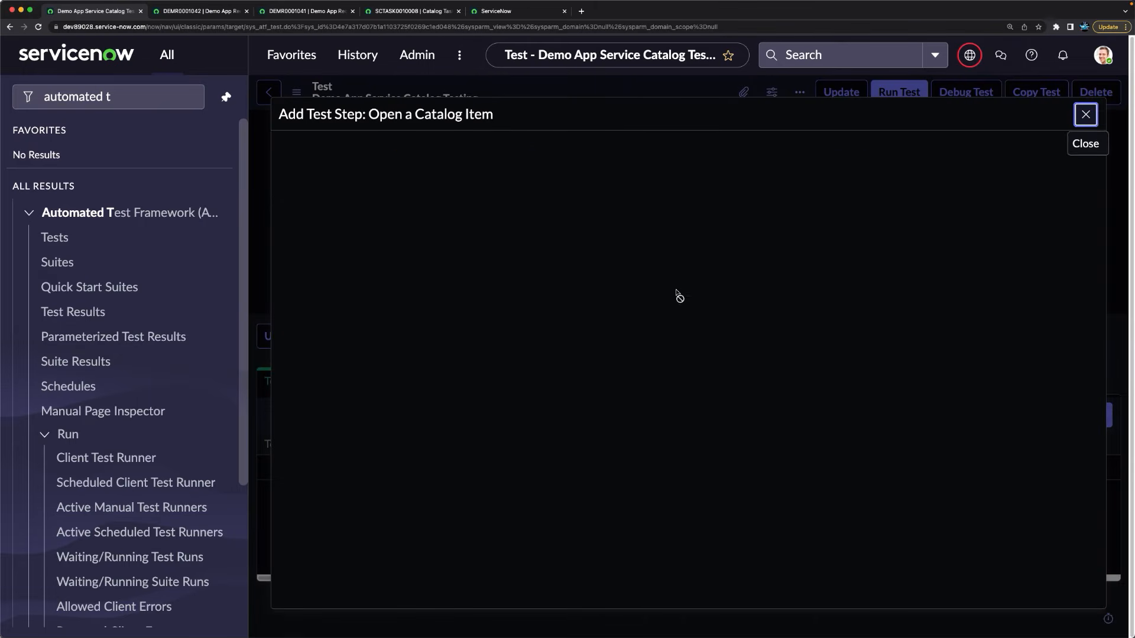
click(465, 360)
text(de)
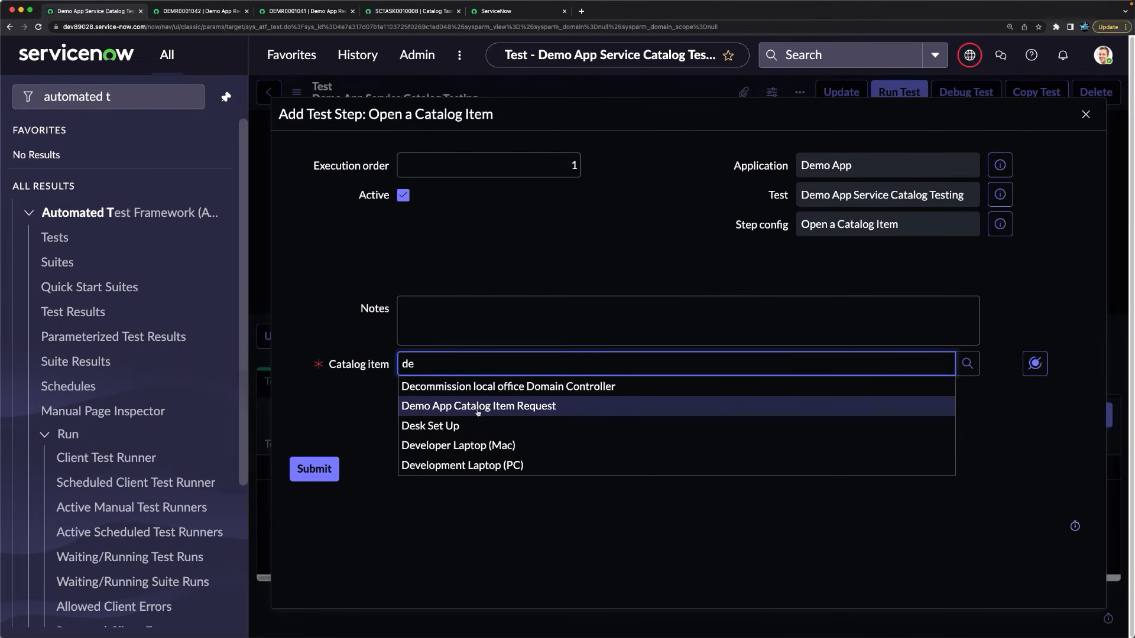
click(499, 407)
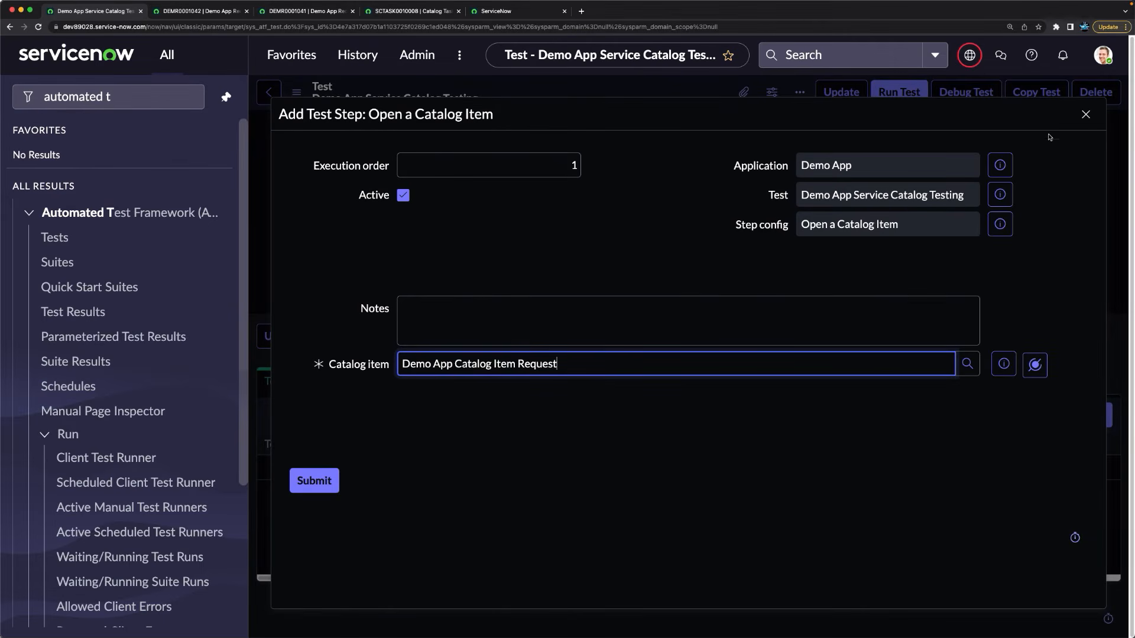
click(1086, 114)
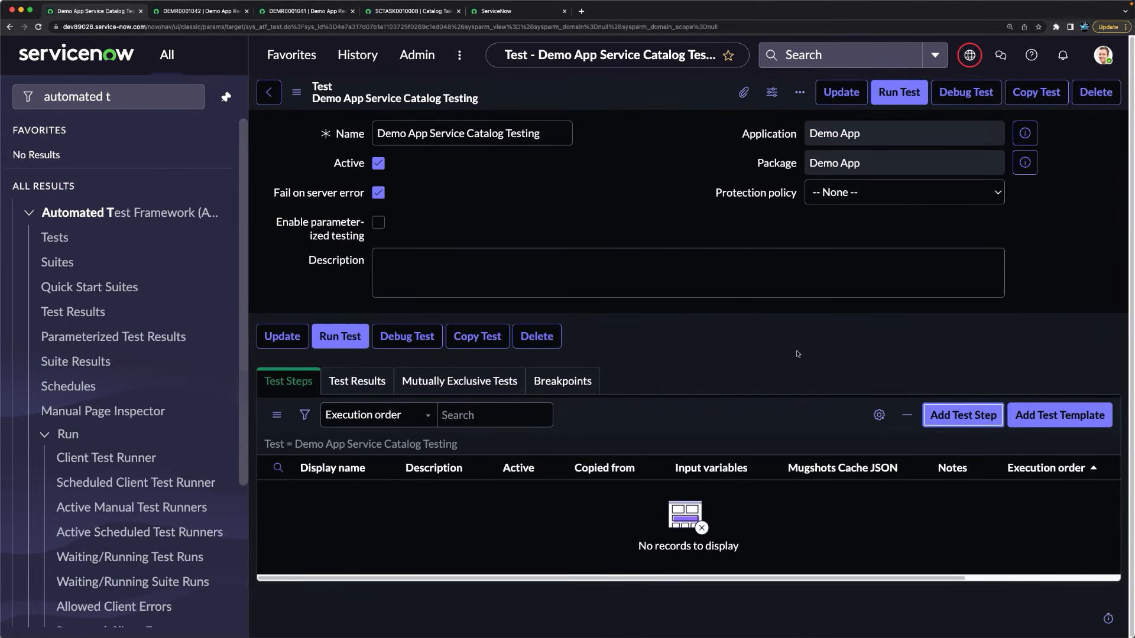
Step: Add an Open a Record Producer test step from the Service Catalog category for the Demo App Request record producer
click(962, 415)
scroll(431, 391, down, 2)
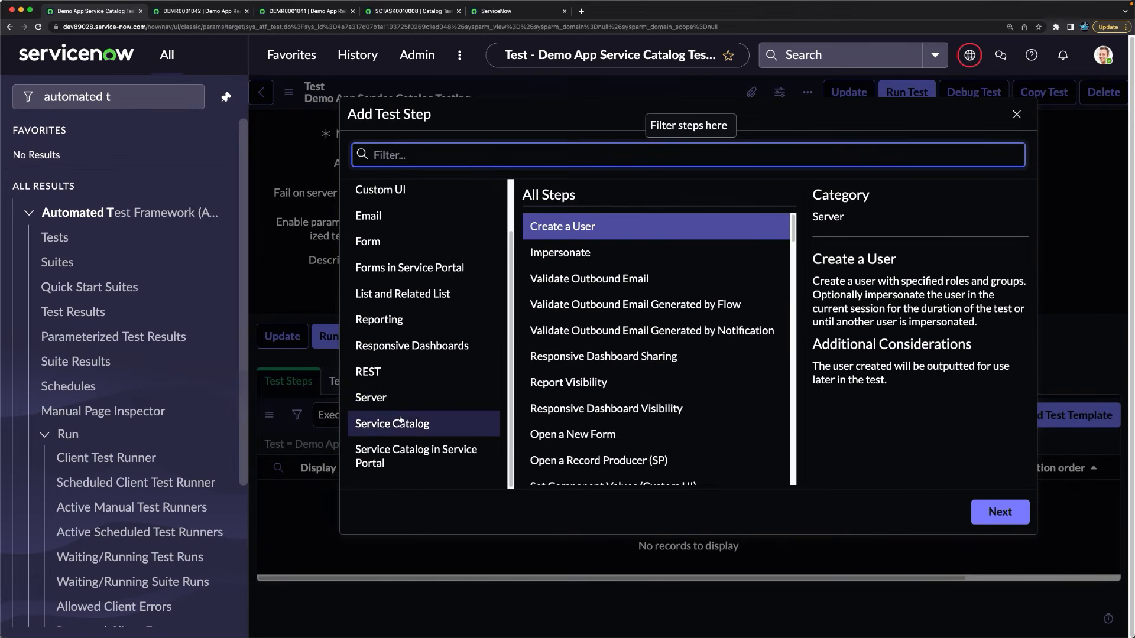
click(425, 421)
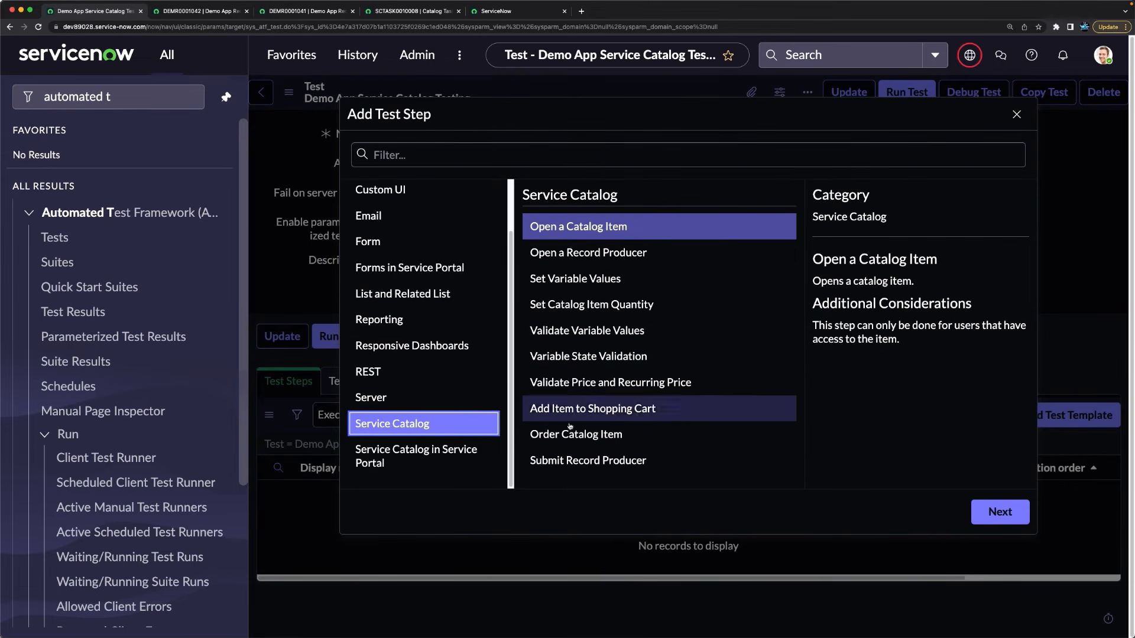
click(598, 254)
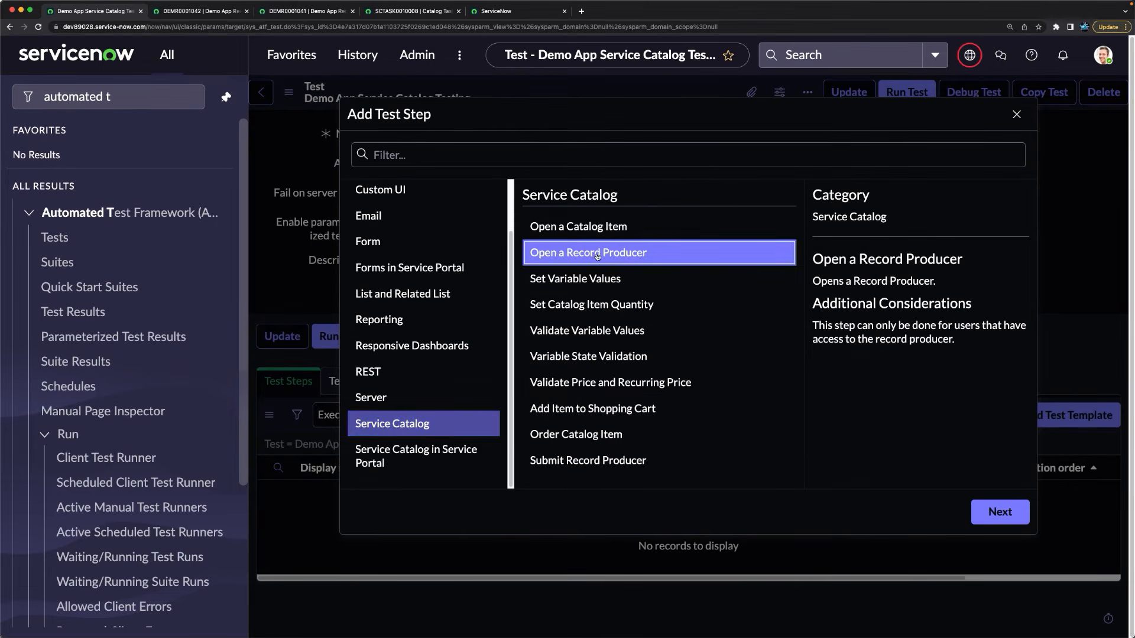
click(989, 513)
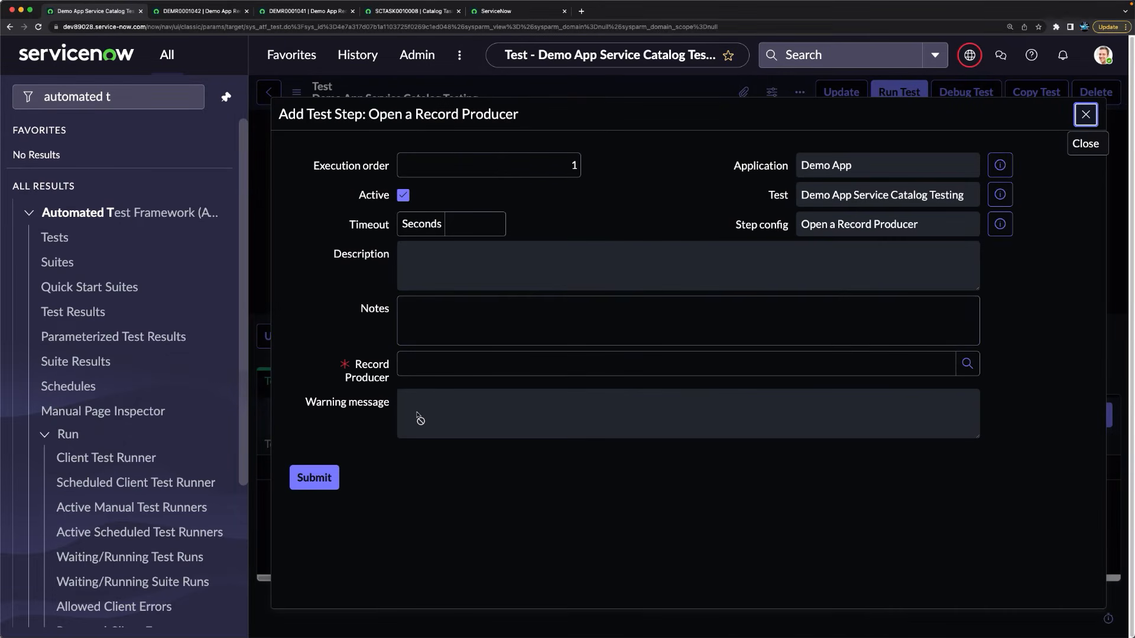
click(464, 367)
text(de)
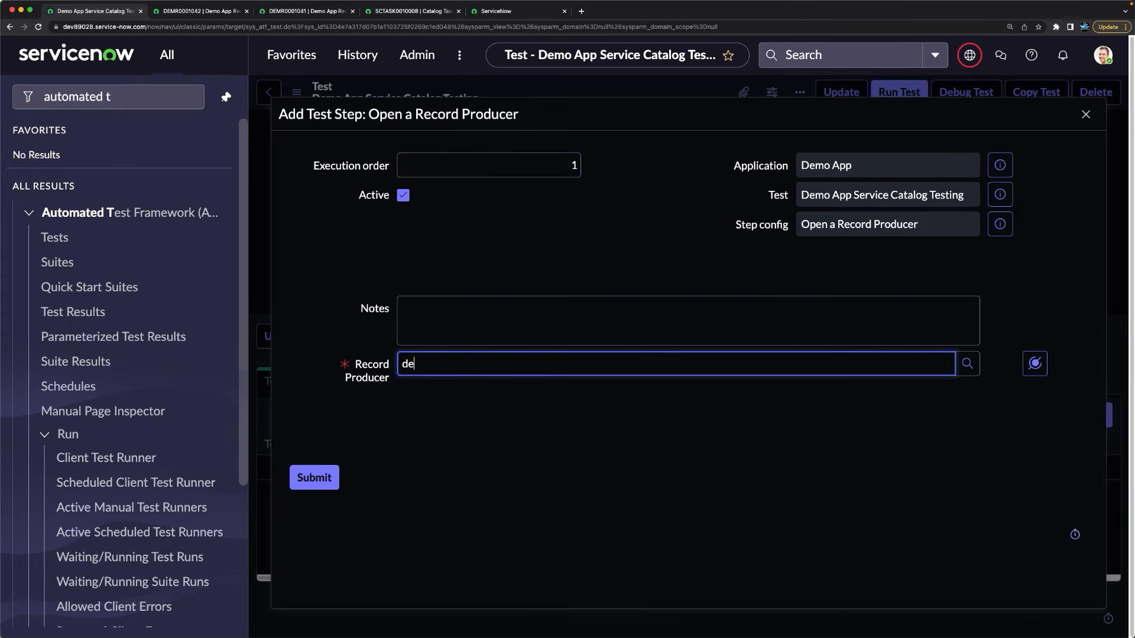
click(445, 425)
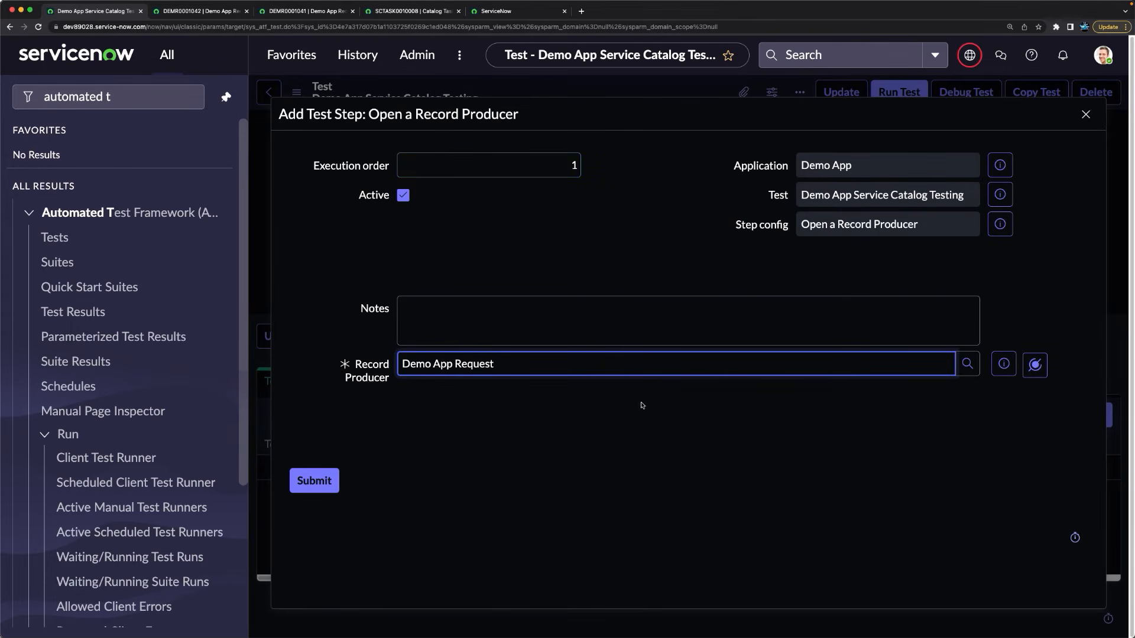
click(310, 479)
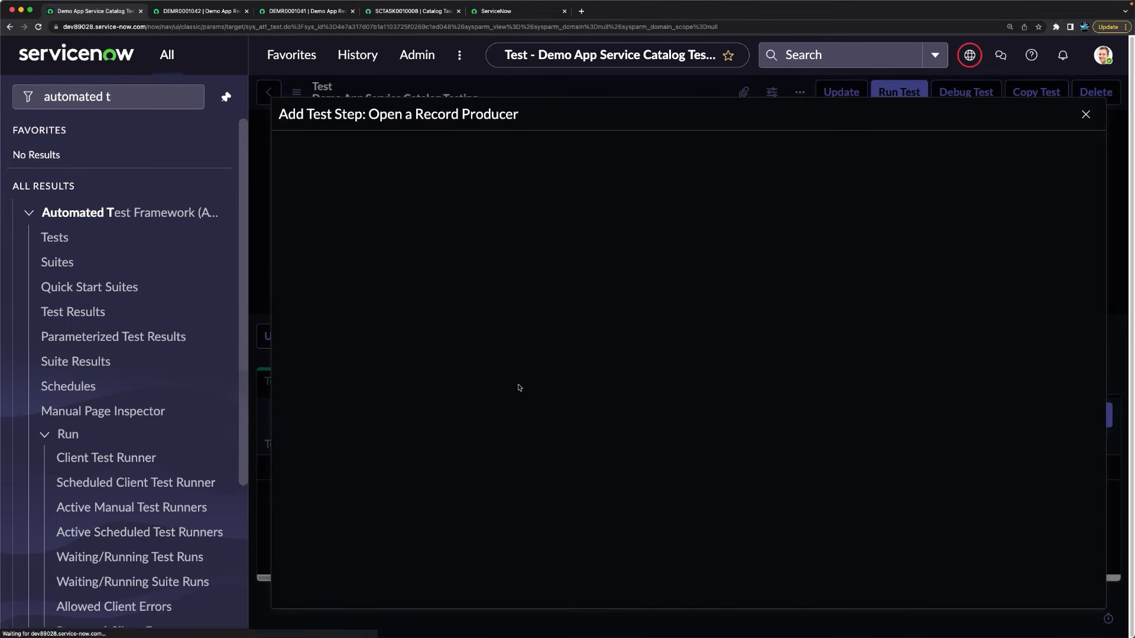
Step: Start a Set Variable Values test step after step 1 and set short_description to "This is Test for Service Catalog"
click(960, 410)
scroll(398, 379, down, 2)
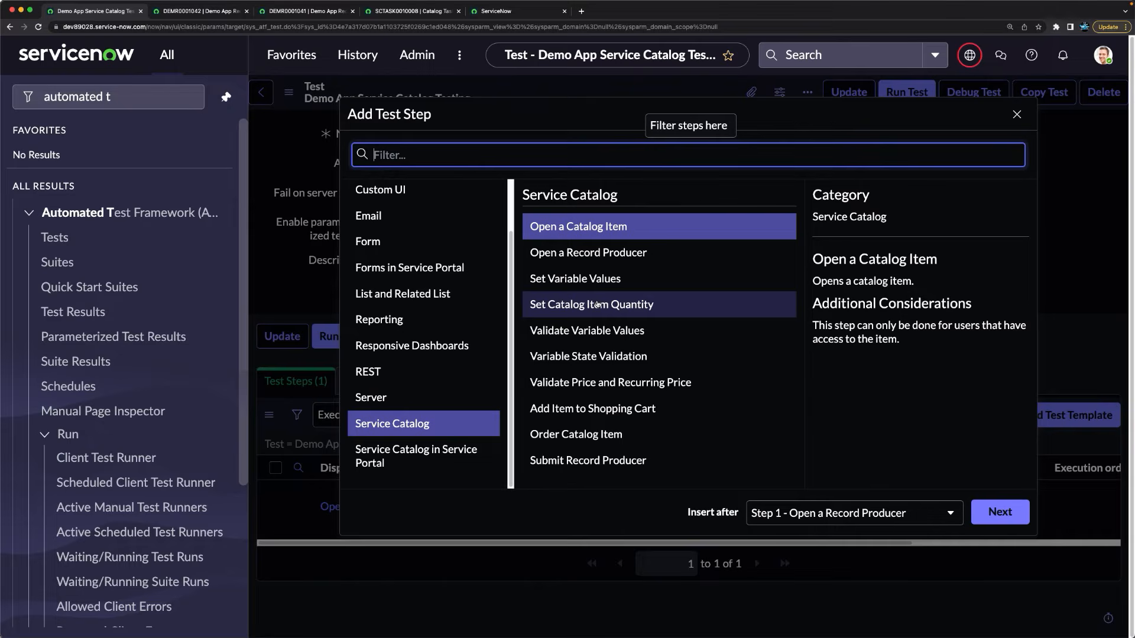
click(573, 279)
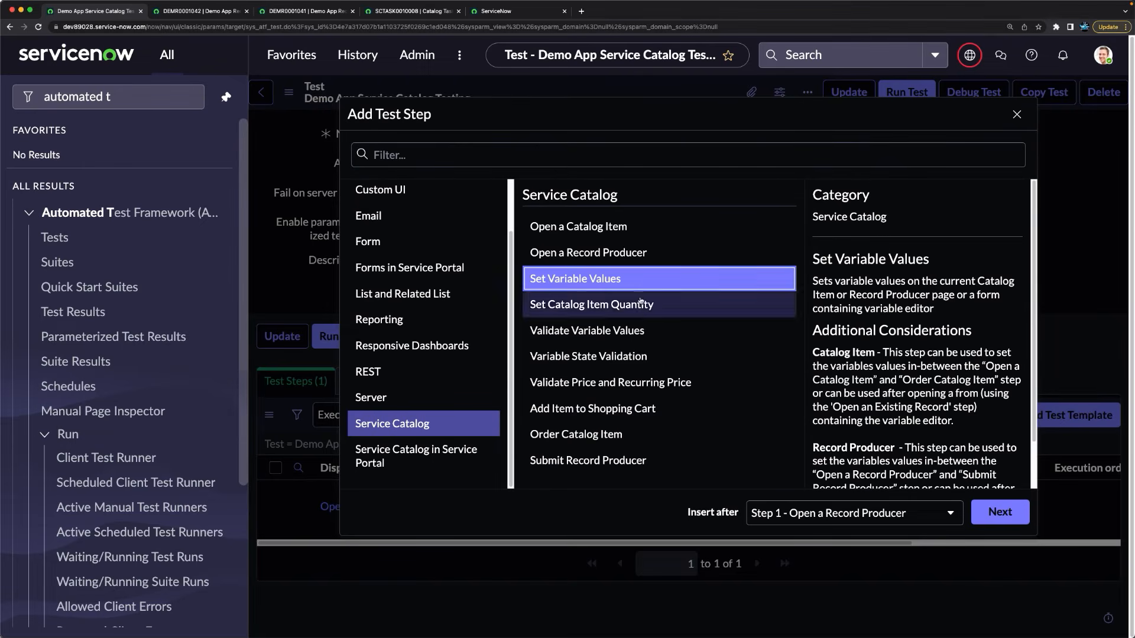
click(999, 513)
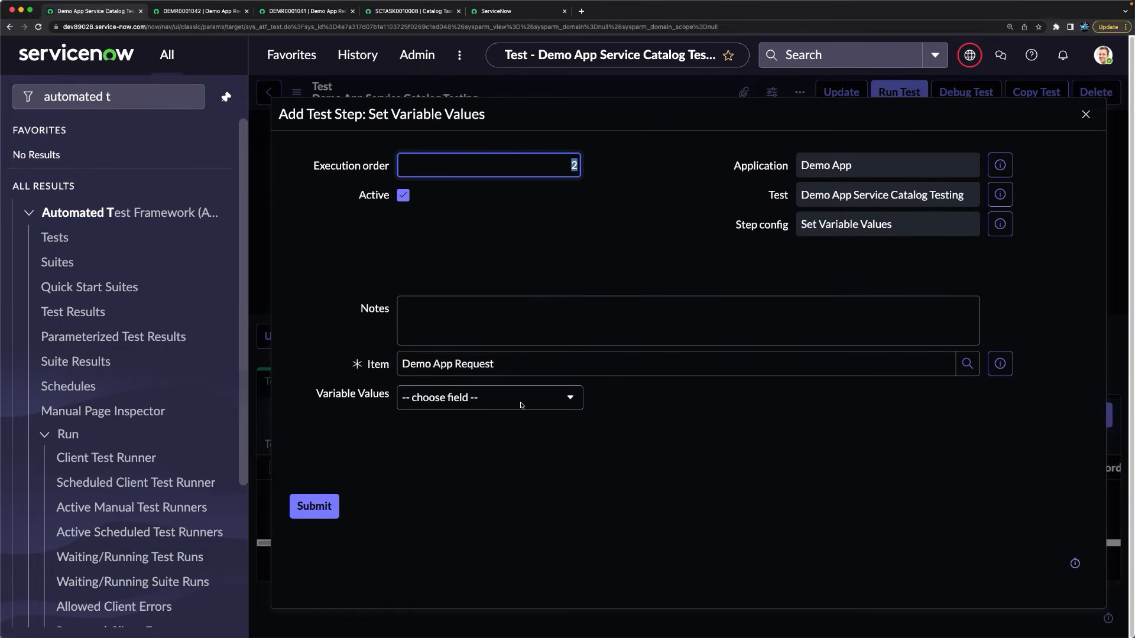
click(506, 405)
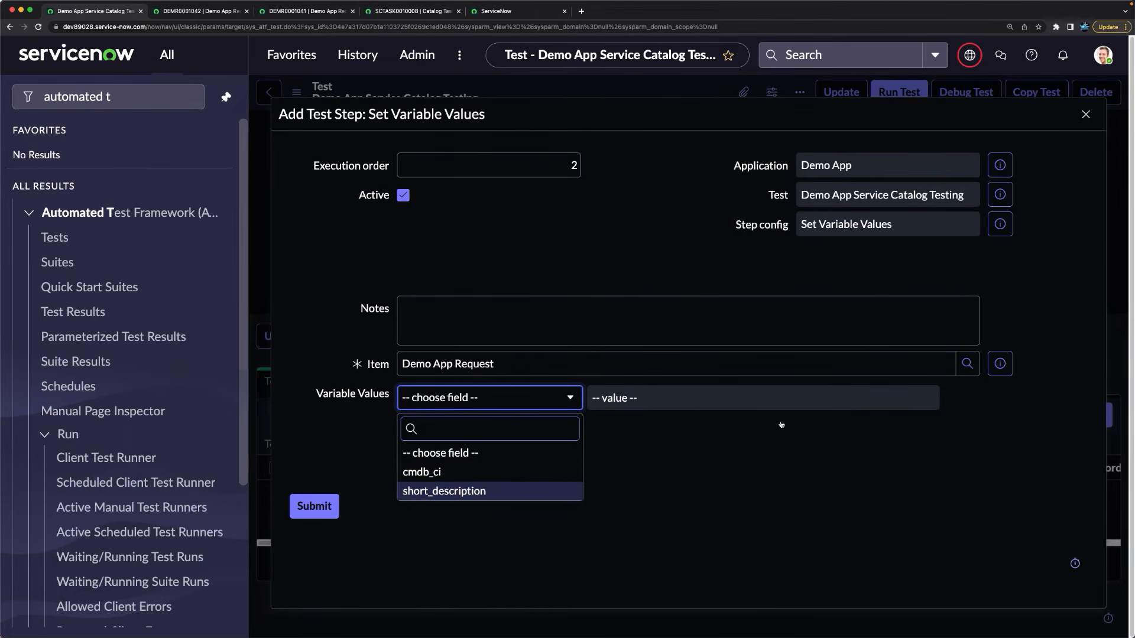
click(662, 399)
text(This is Test for)
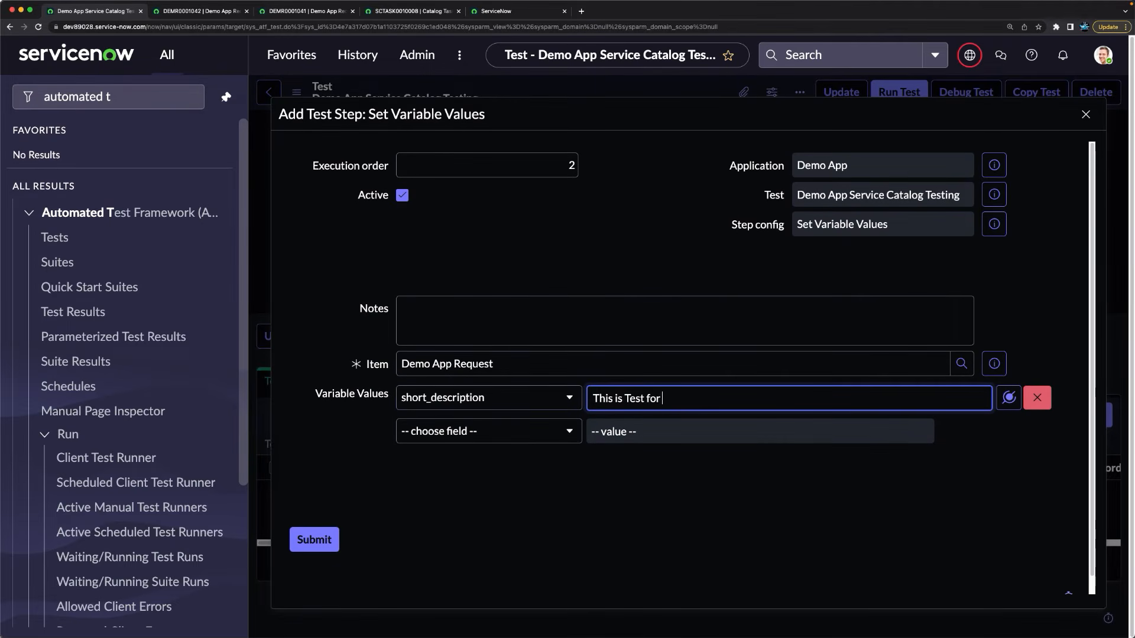
text( Service Cataloh)
key(BackSpace)
text(g)
Step: Set the cmdb_ci variable to FAS Asset Accounting Client and submit the Set Variable Values step
click(455, 430)
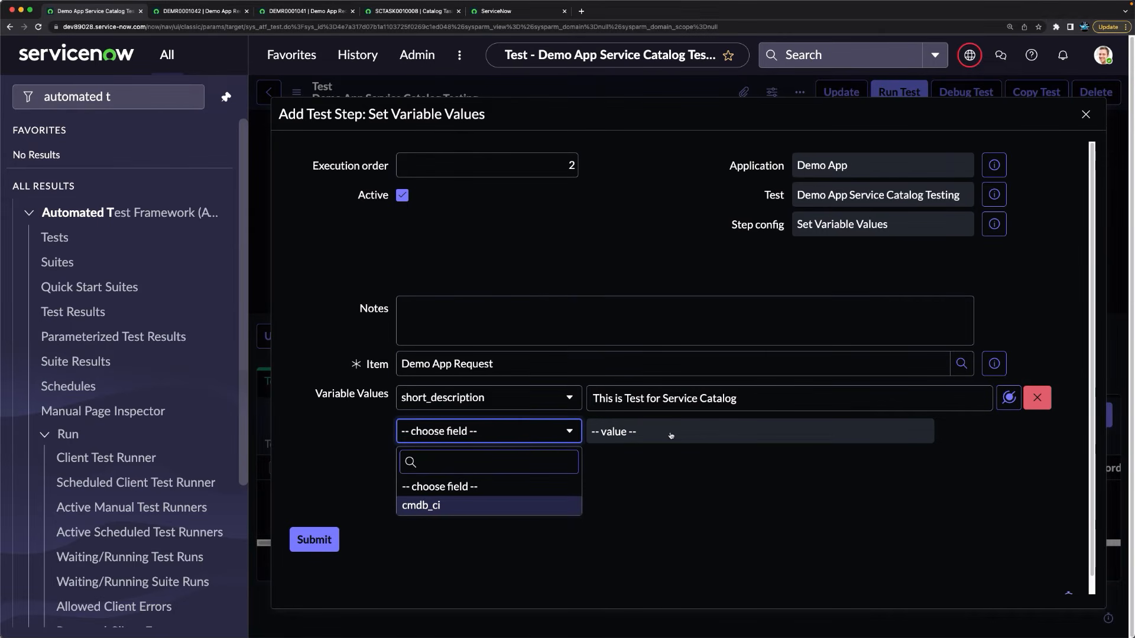
key(Return)
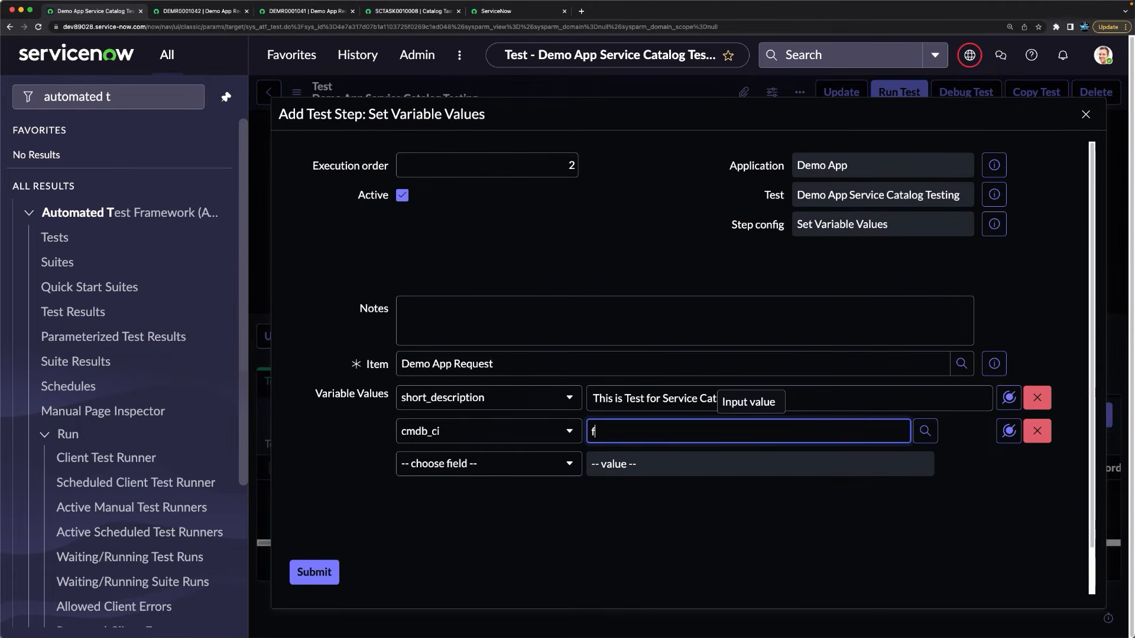
text(f)
click(639, 471)
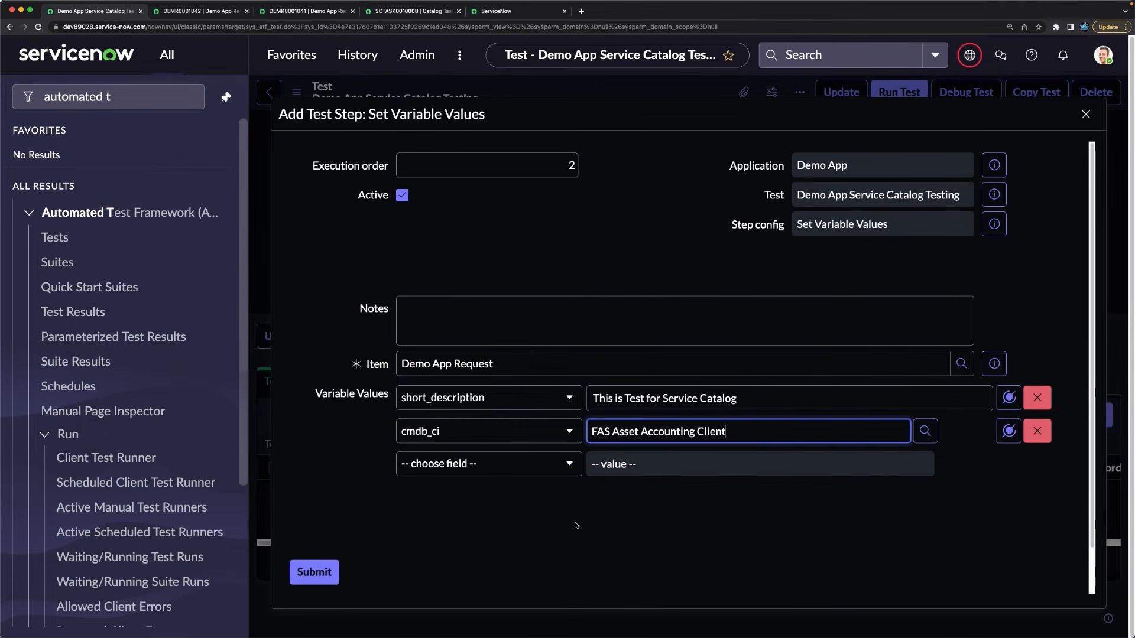
click(326, 572)
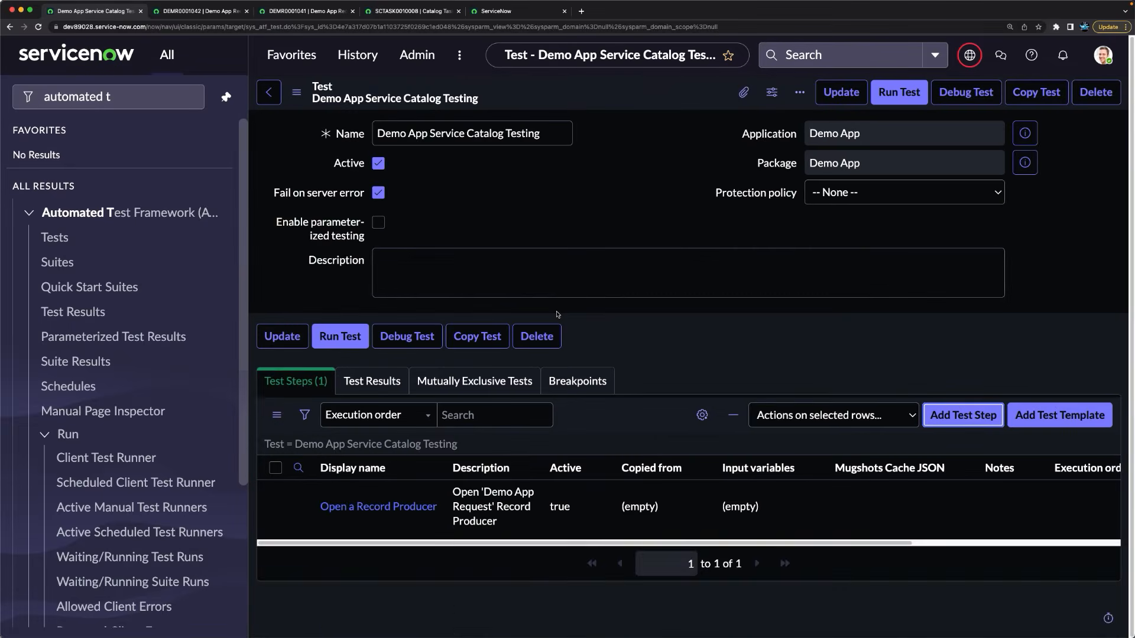
Step: Add a Submit Record Producer test step after step 2, keeping the assert type Successfully submitted Record Producer
scroll(558, 307, down, 3)
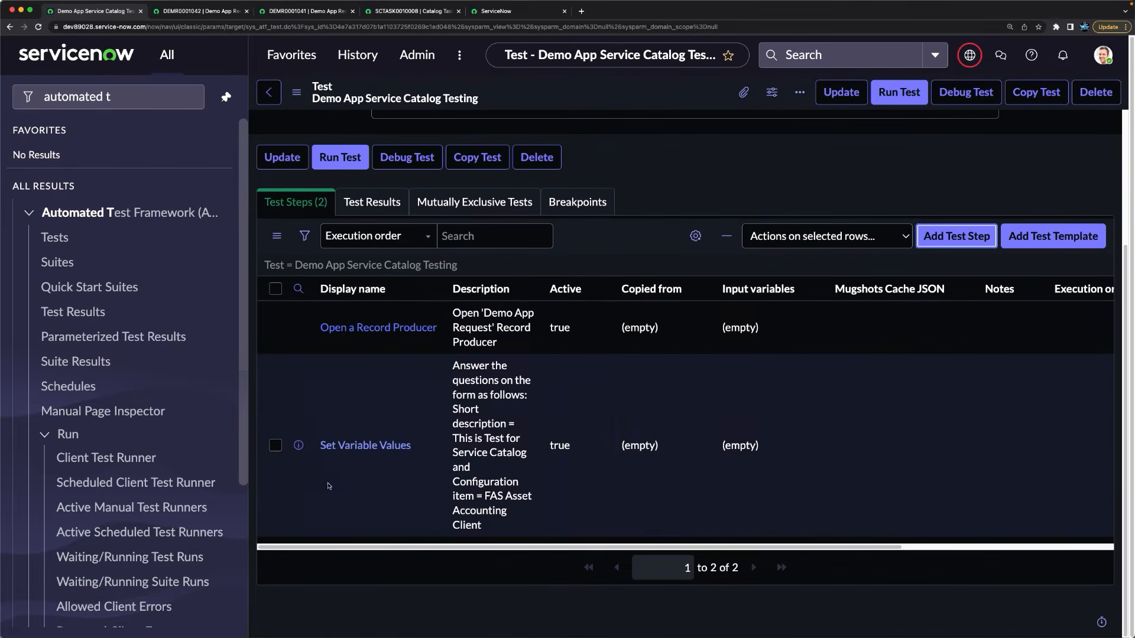
click(940, 237)
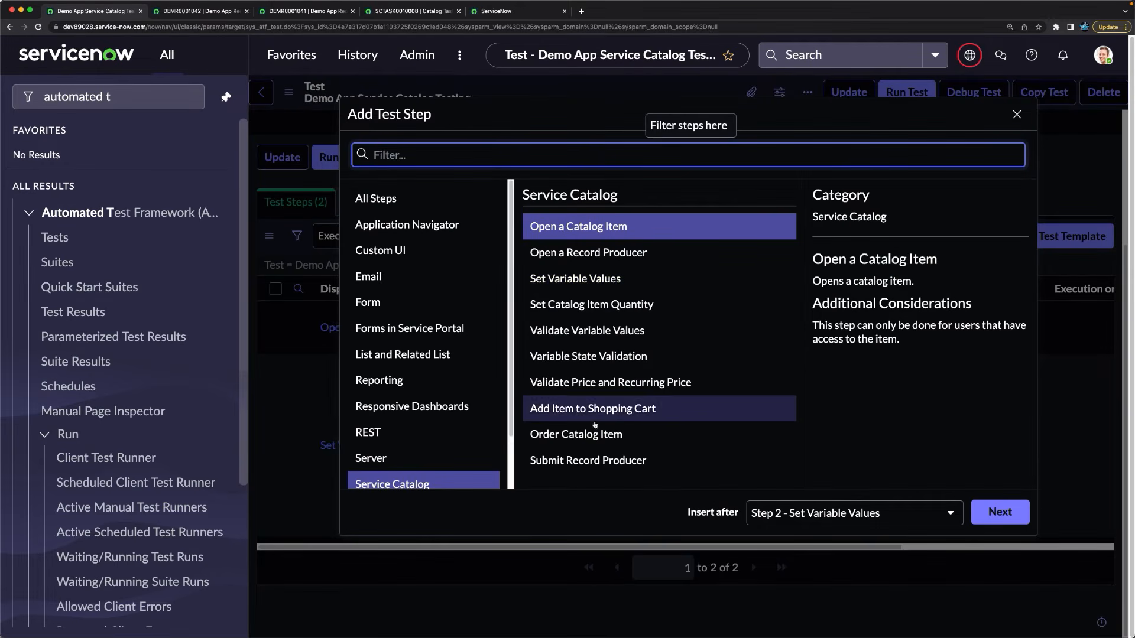
click(564, 459)
click(999, 512)
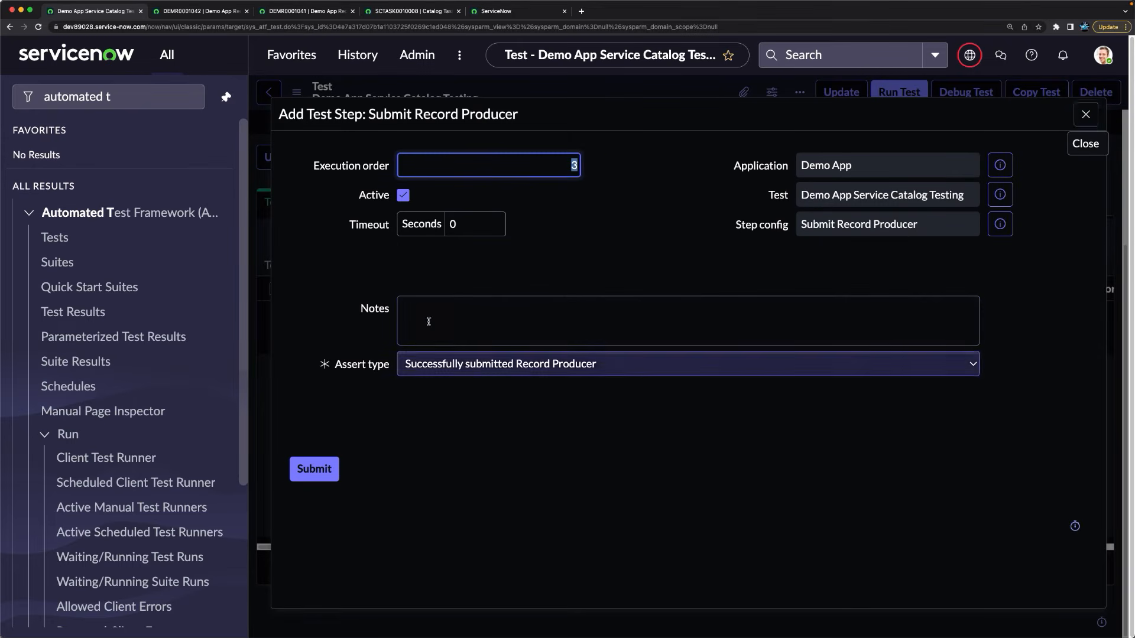
click(310, 470)
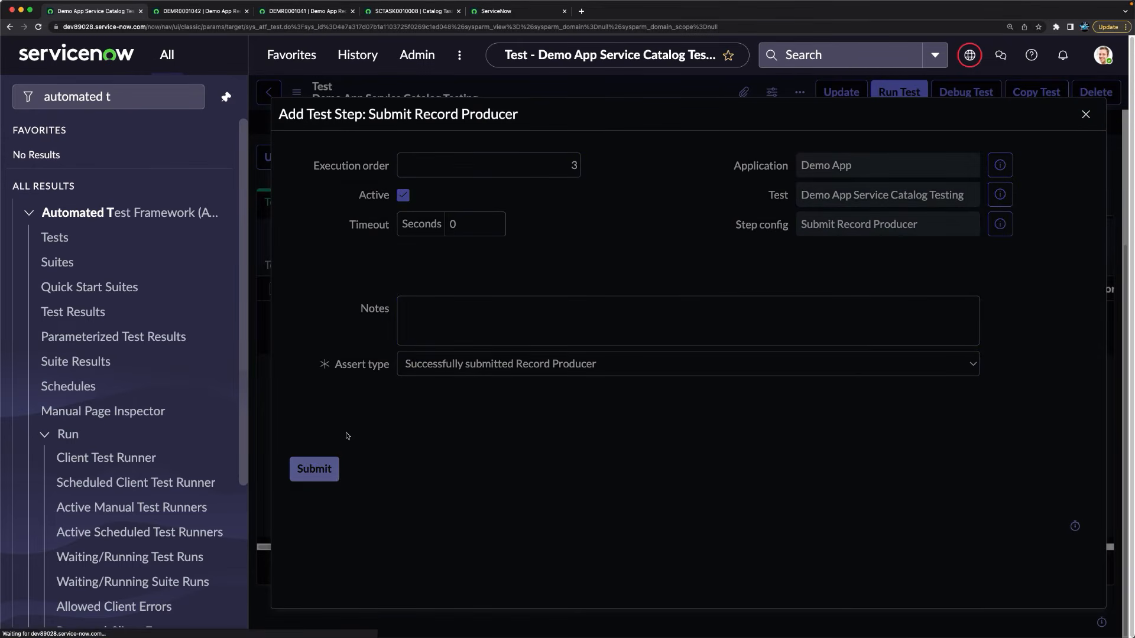
scroll(457, 386, down, 3)
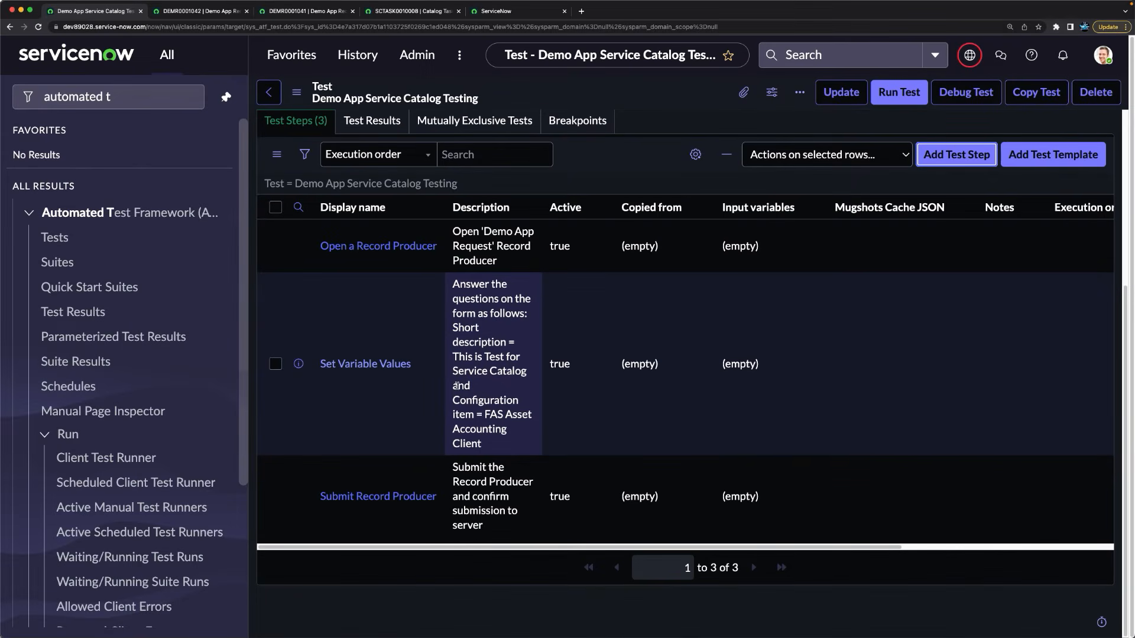
scroll(457, 386, up, 5)
scroll(857, 385, down, 5)
click(952, 158)
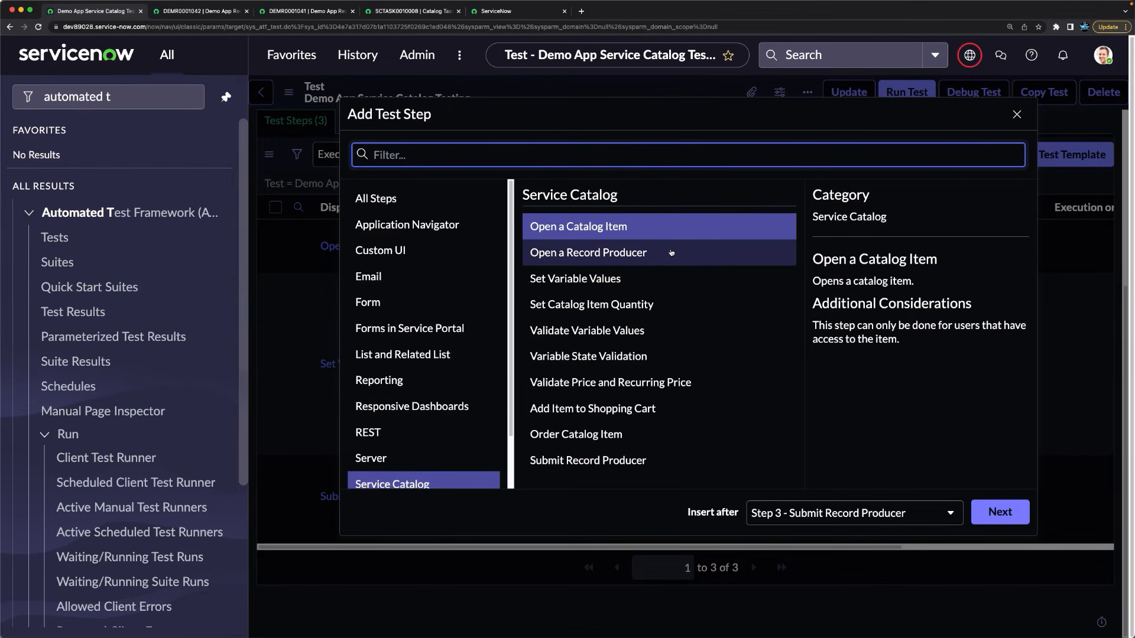
click(390, 306)
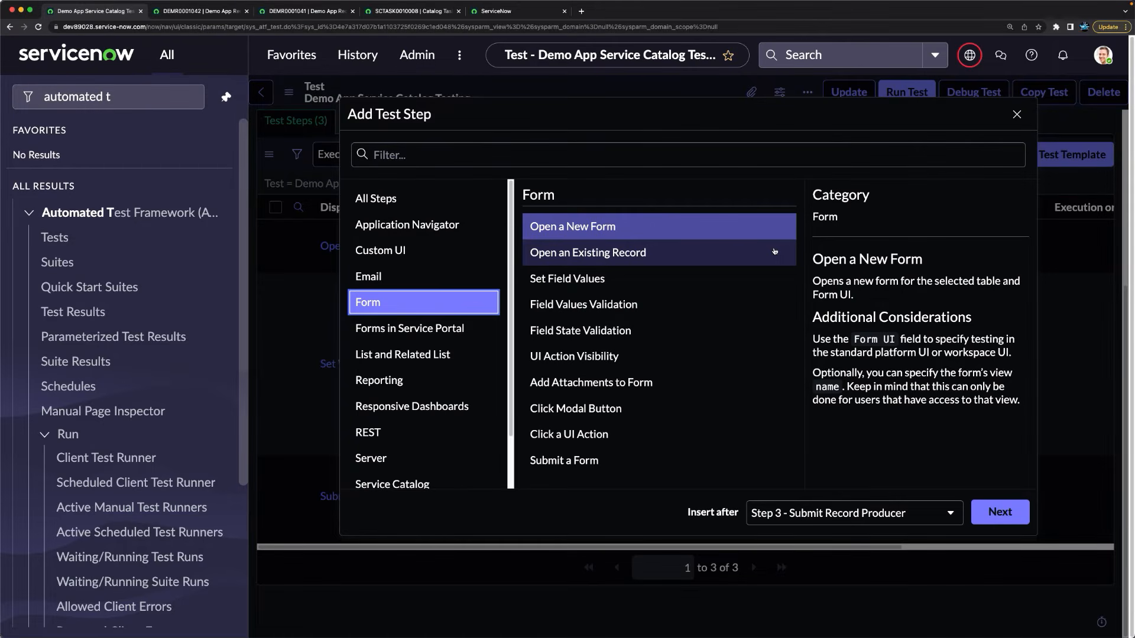
click(1017, 115)
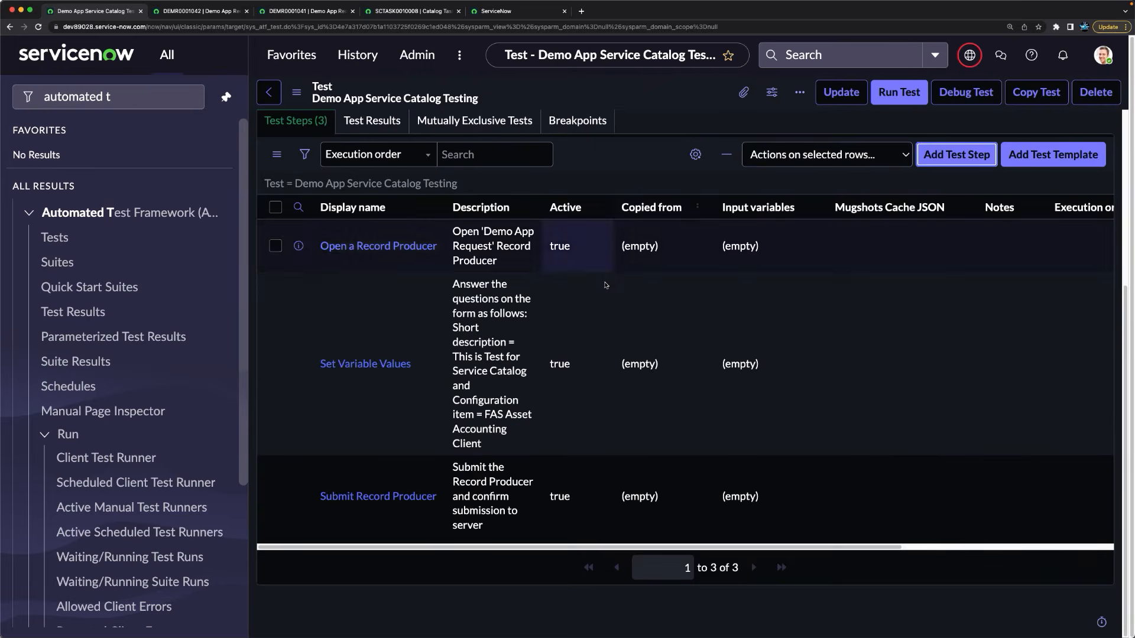
Step: Run the Demo App Service Catalog Testing test in the current Chrome session, check the Client Test Runner, and close the run results
scroll(760, 287, up, 5)
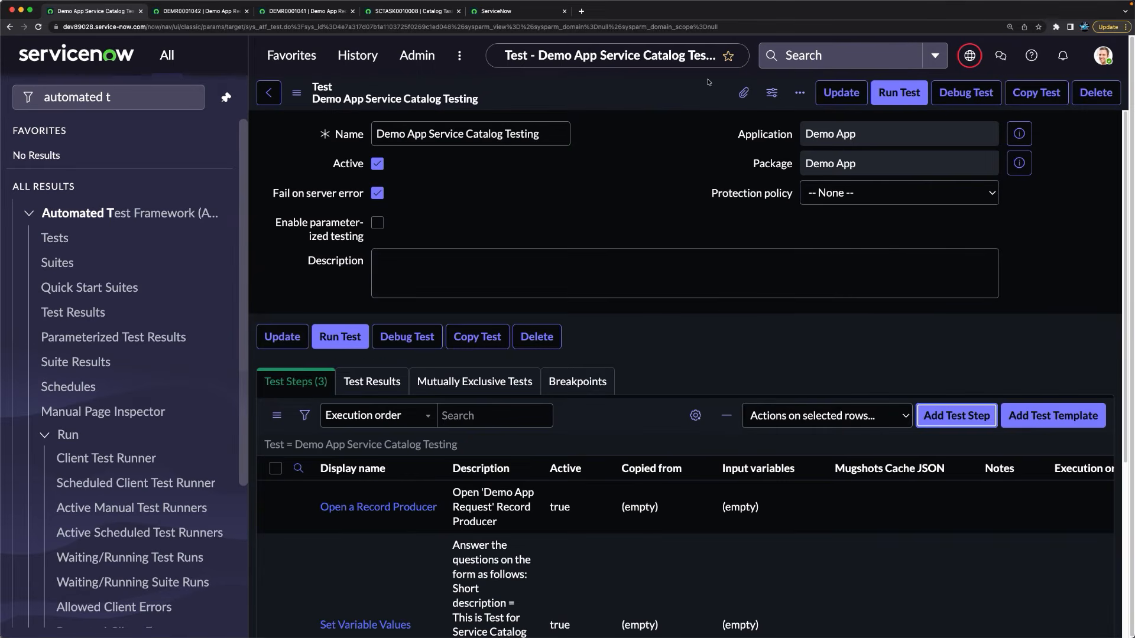
click(896, 96)
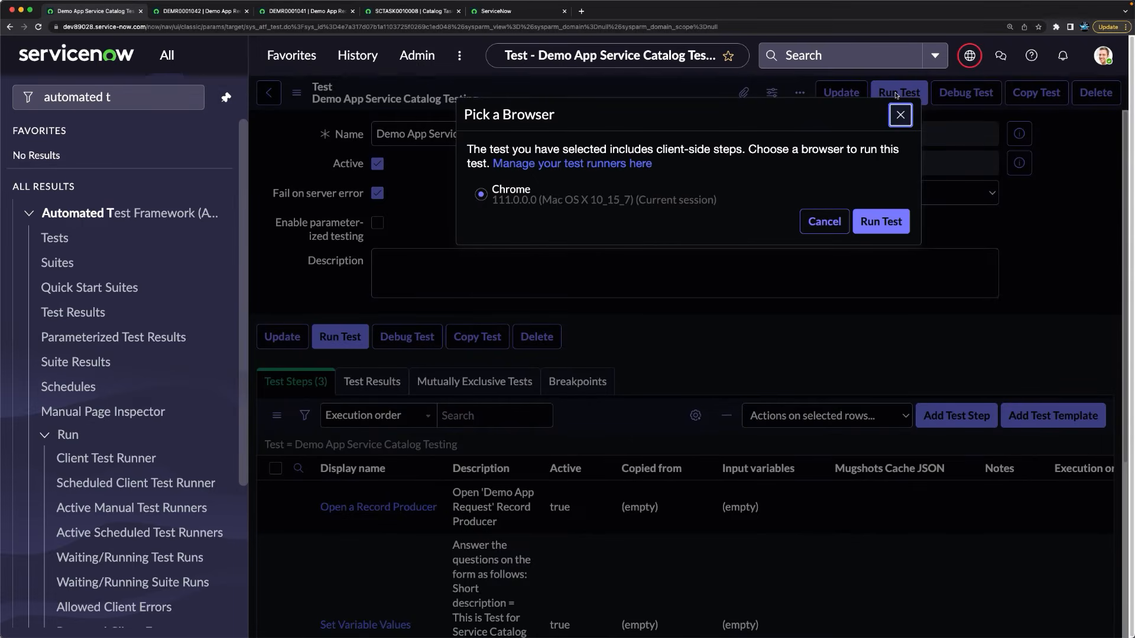
click(883, 230)
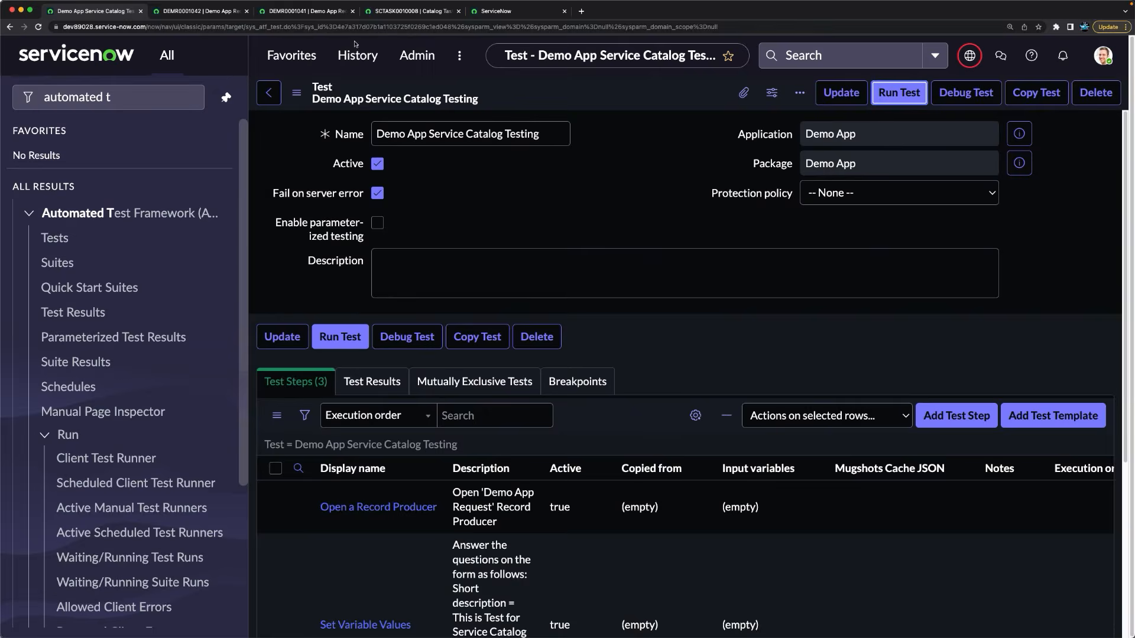
click(295, 13)
click(546, 13)
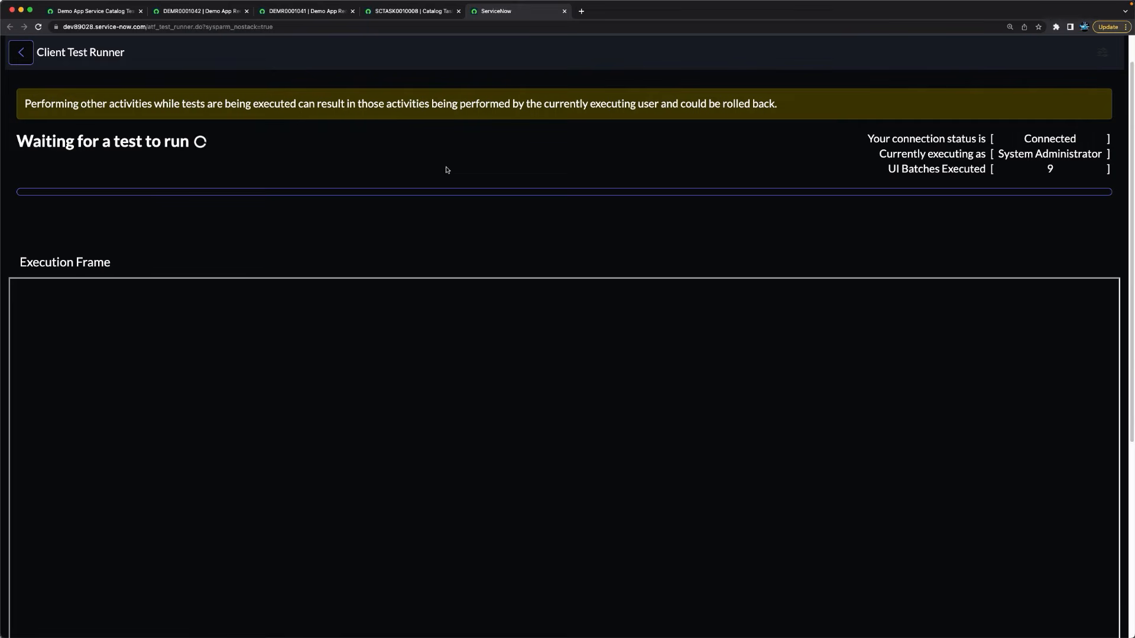
click(85, 12)
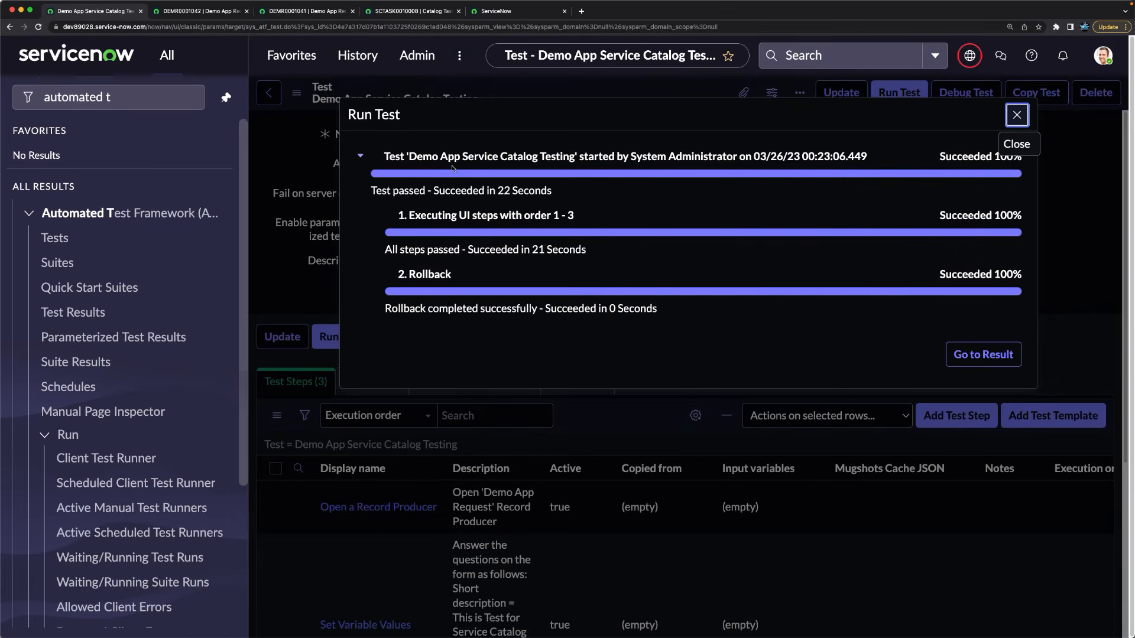
click(1016, 115)
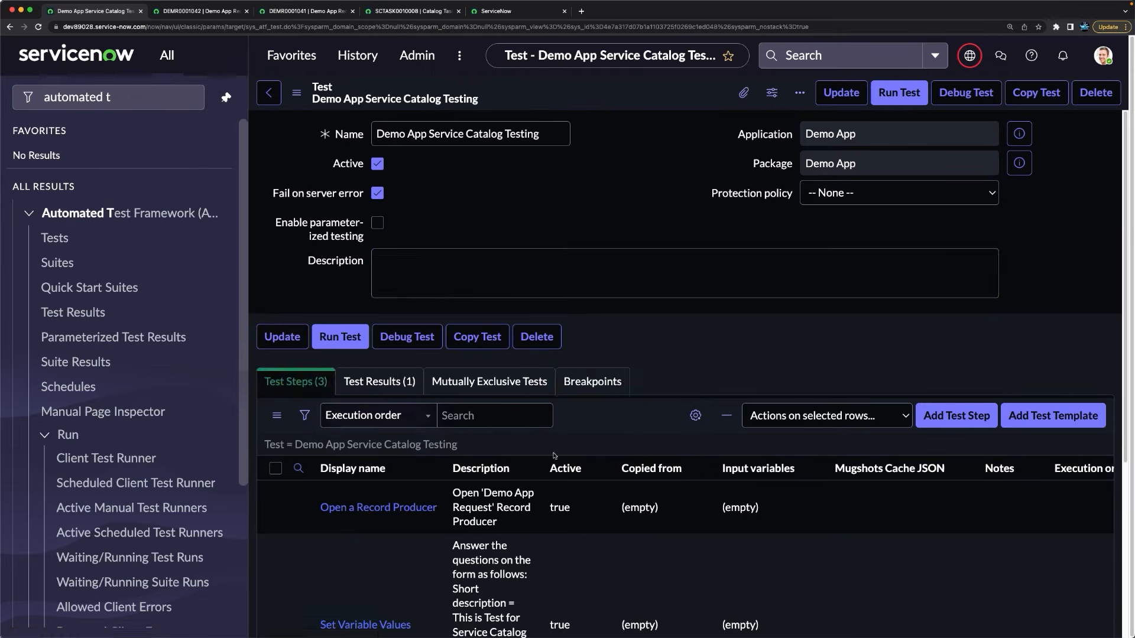
Step: Set Active to false for all three record producer test steps in the list
scroll(568, 259, down, 5)
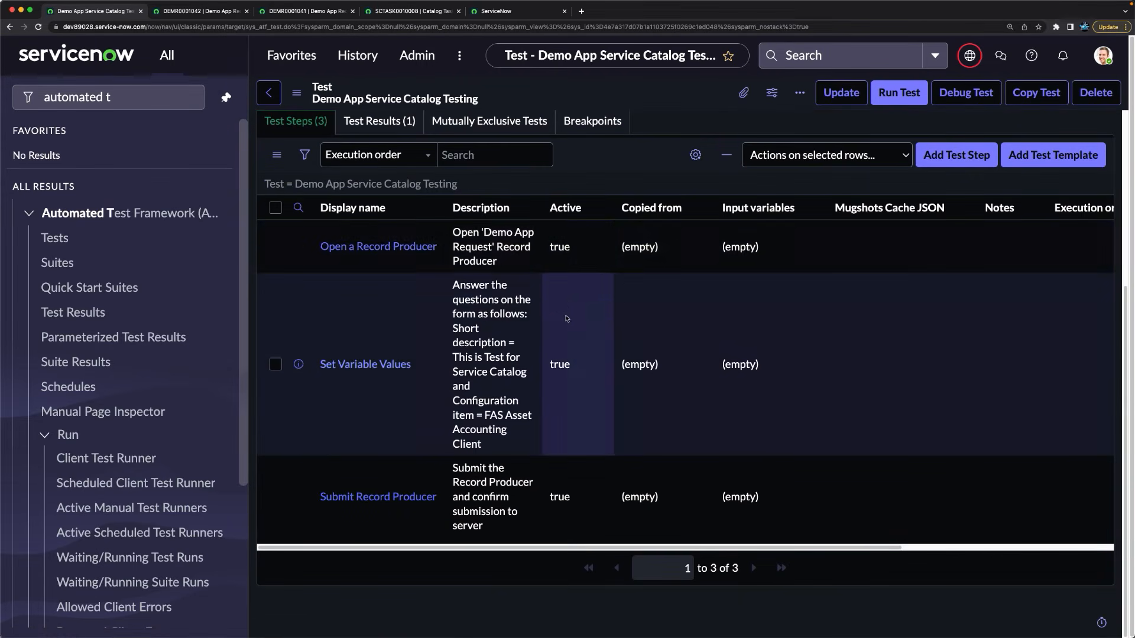
drag(563, 248, 564, 473)
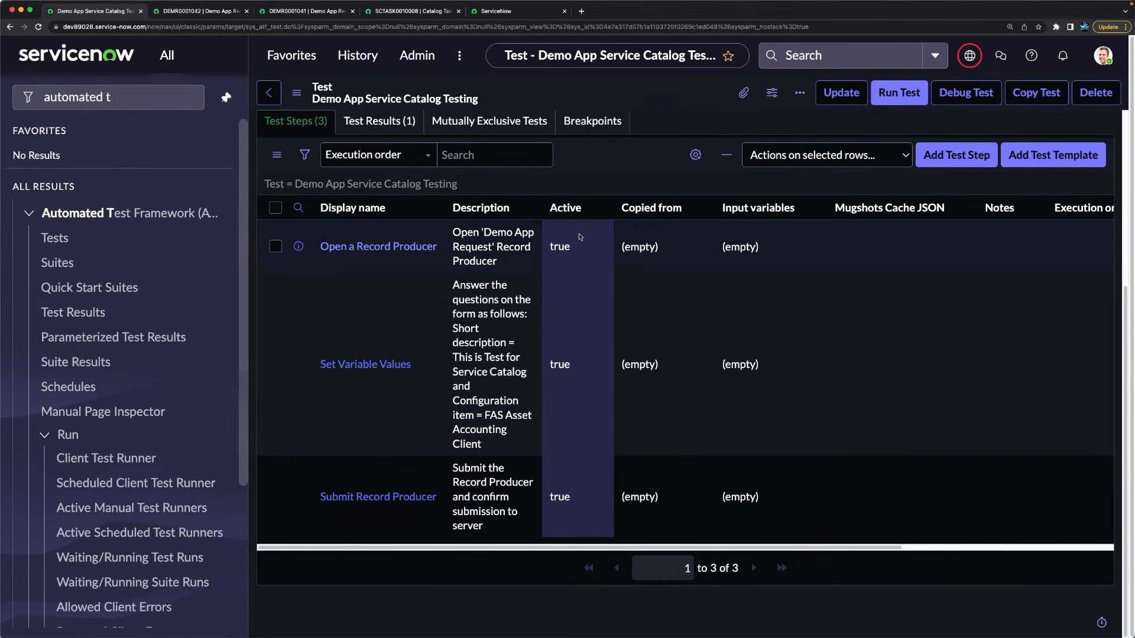
double_click(579, 236)
click(578, 239)
click(569, 258)
click(675, 237)
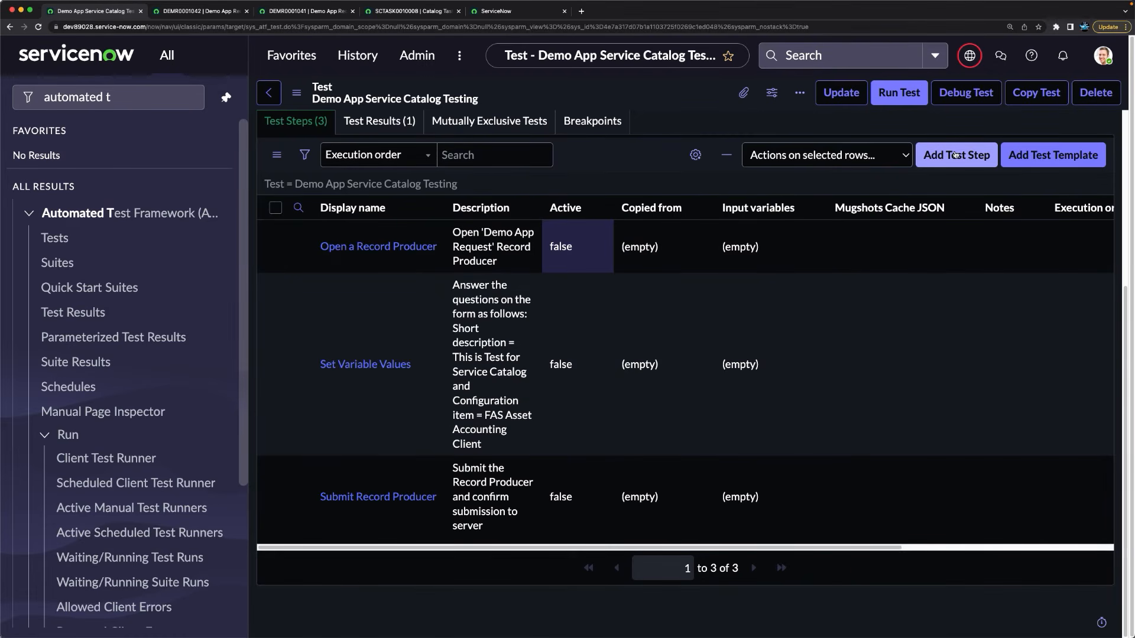
Step: Add an Open a Catalog Item test step after step 3 for the Demo App Catalog Item Request item
click(955, 154)
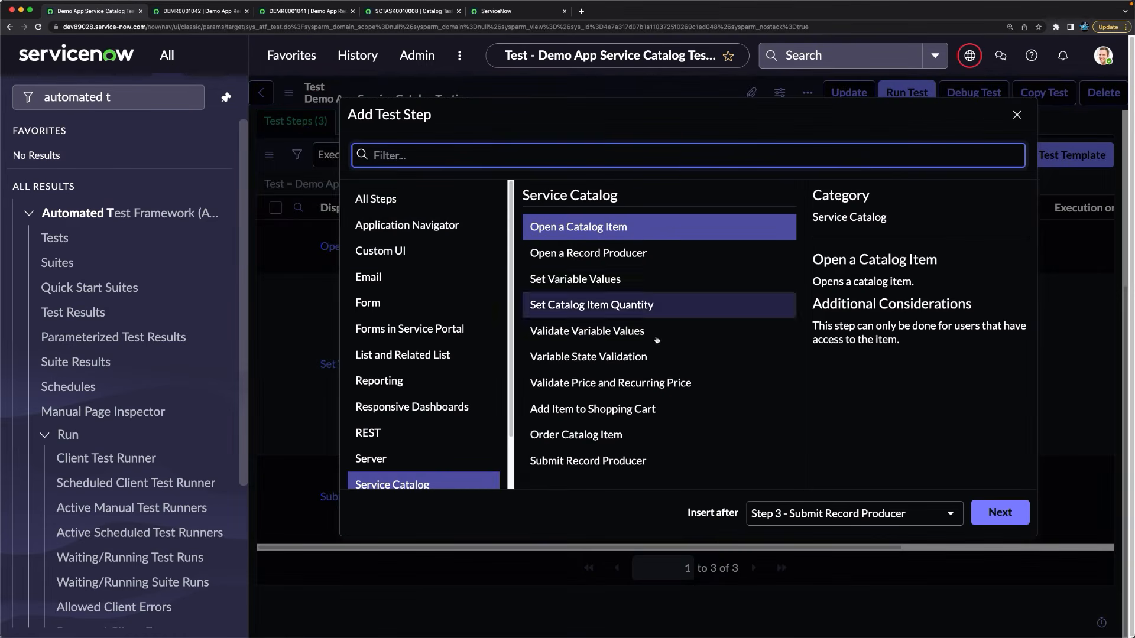
click(997, 512)
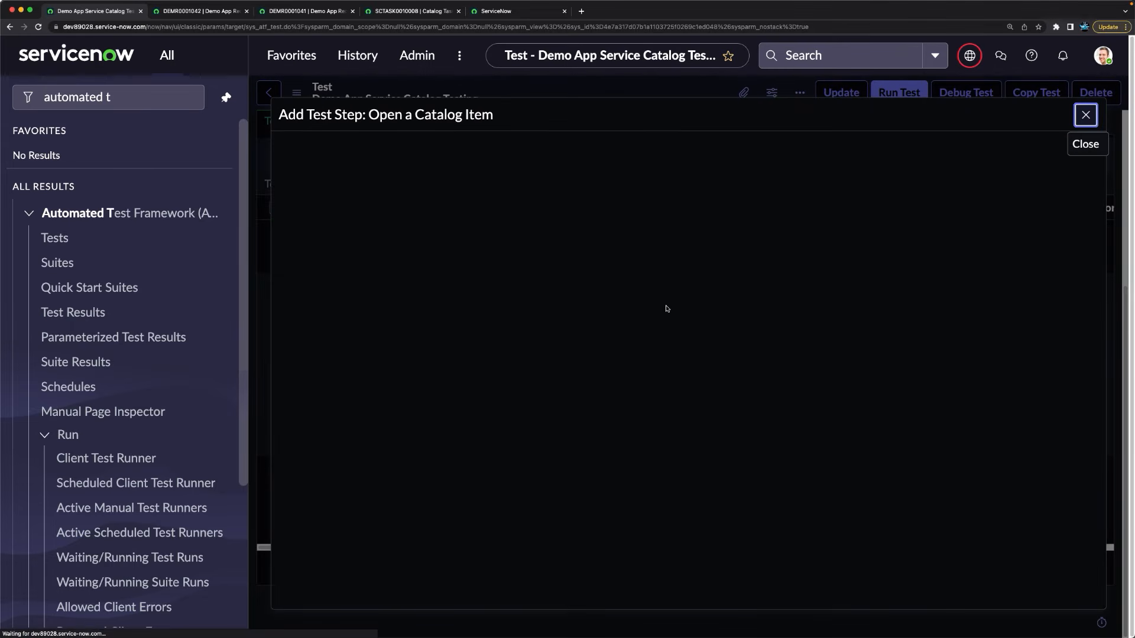
click(429, 365)
text(de)
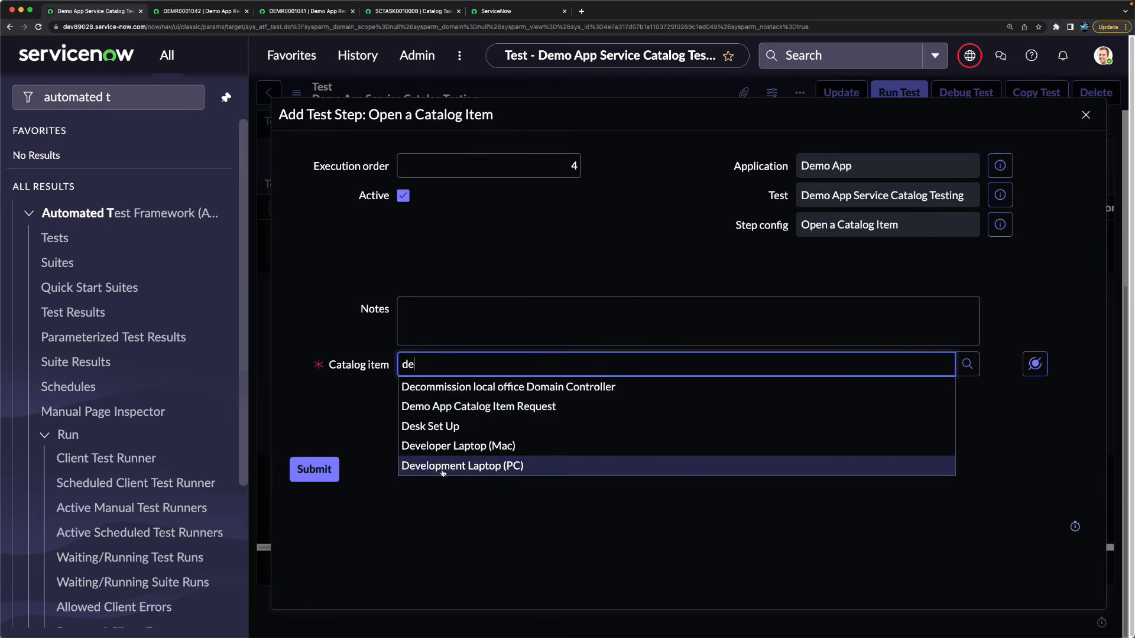
click(478, 407)
click(314, 481)
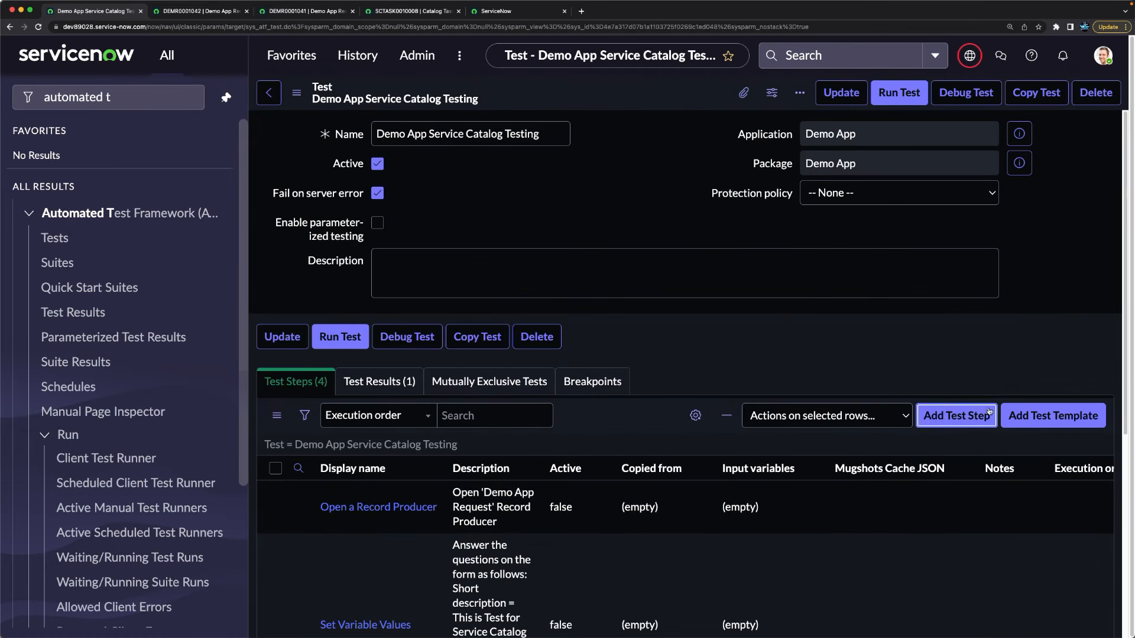
Step: Start a Set Variable Values test step after step 4 and assign a user from the B names to the selecter_the_requester variable
click(988, 412)
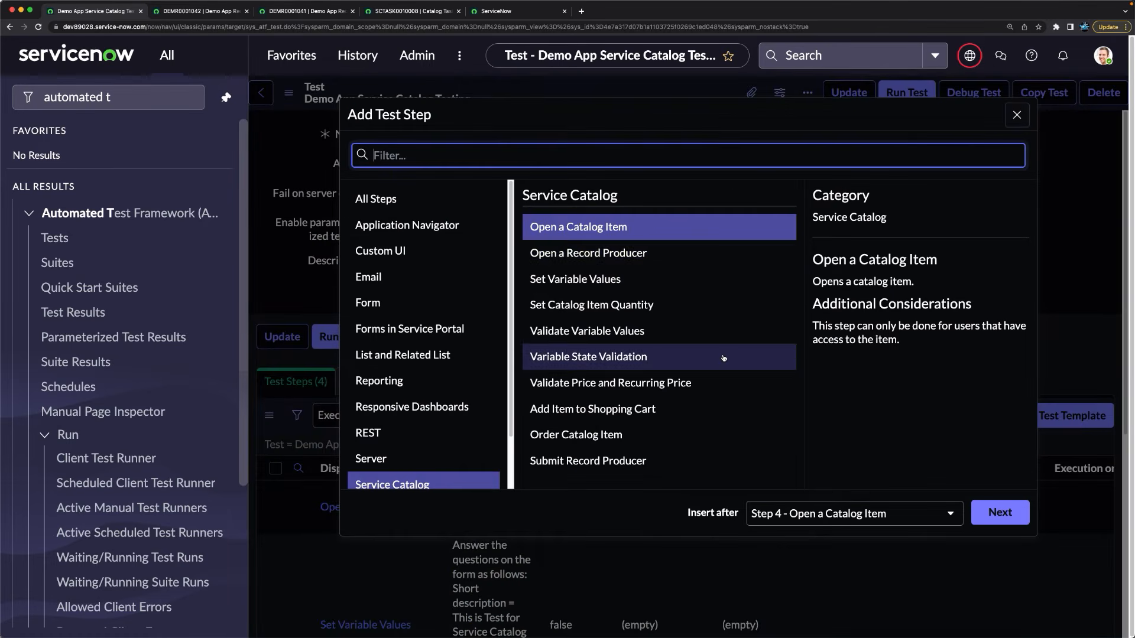
click(578, 280)
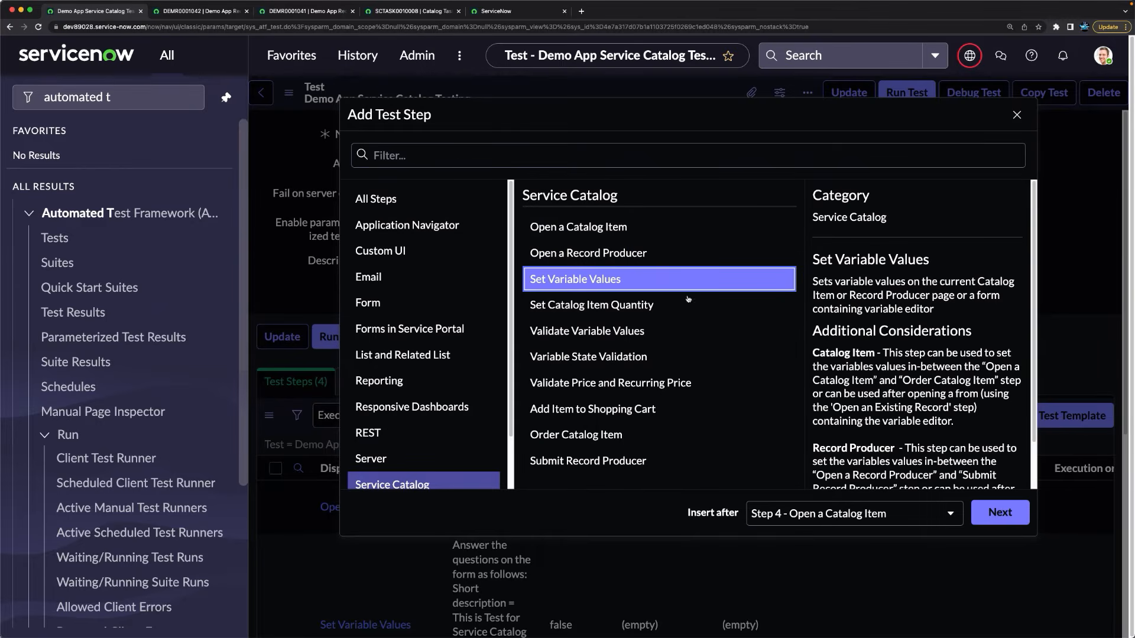
click(983, 513)
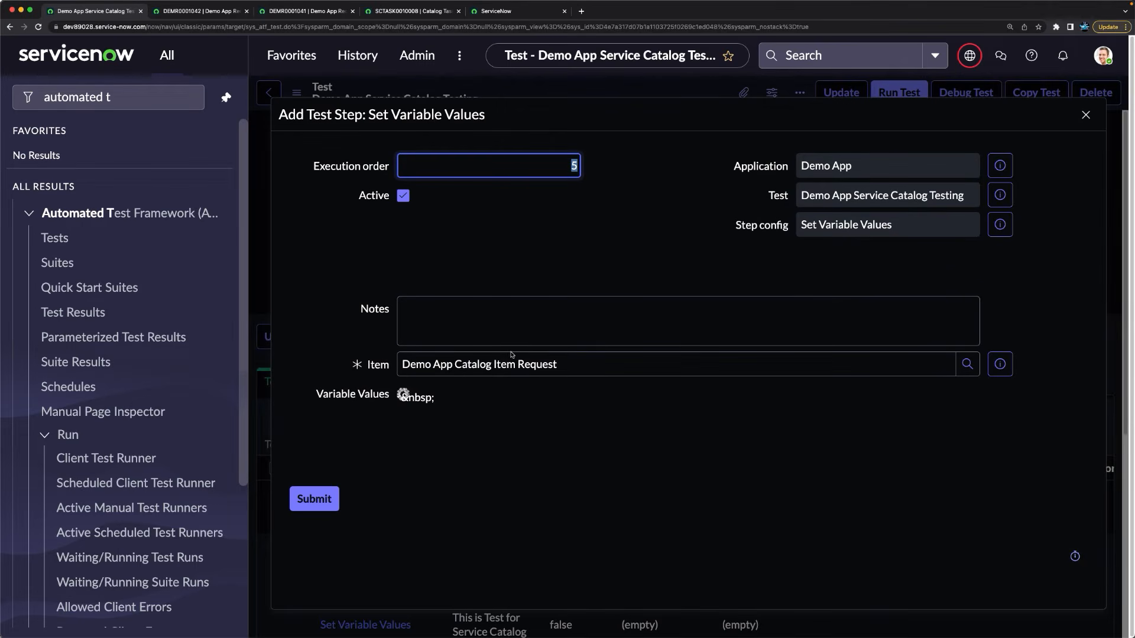
click(465, 407)
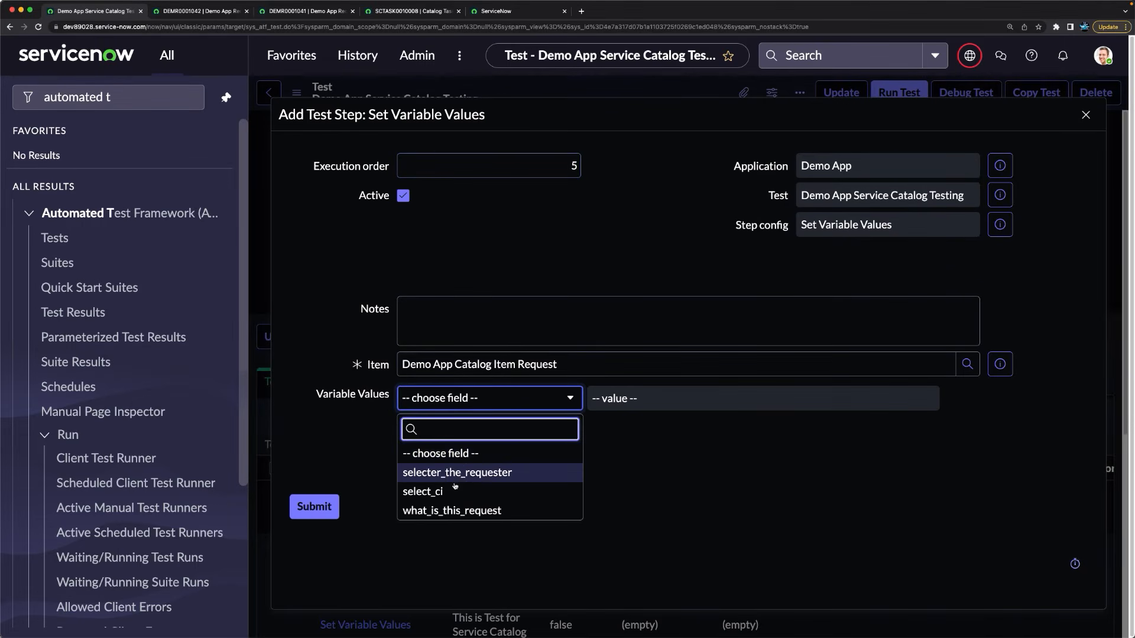
click(665, 404)
click(665, 400)
text(ba)
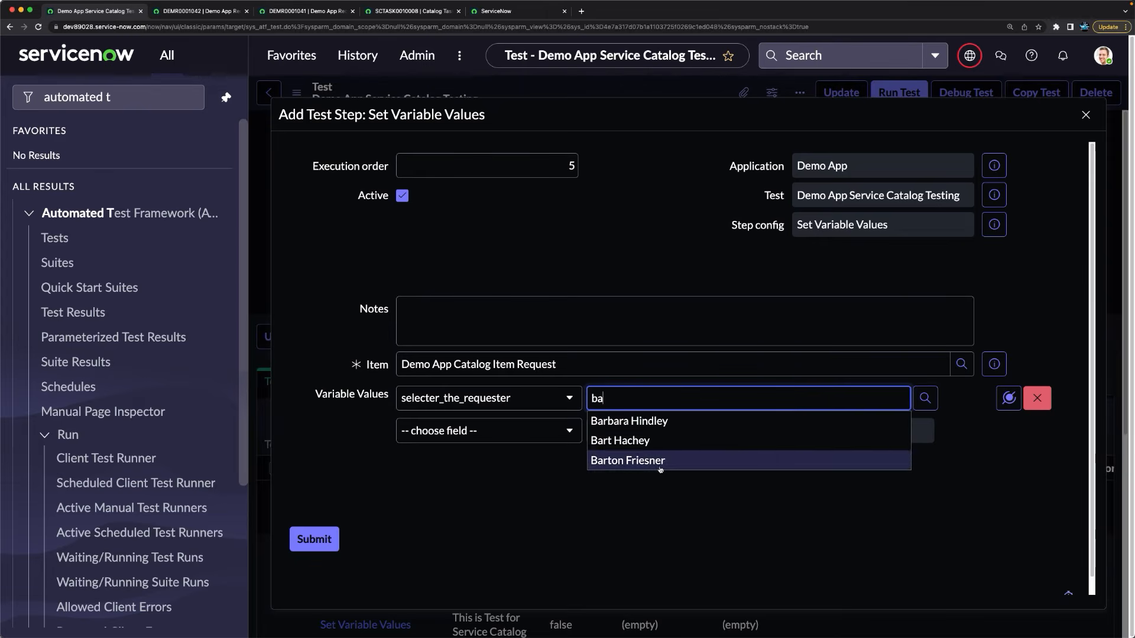
key(BackSpace)
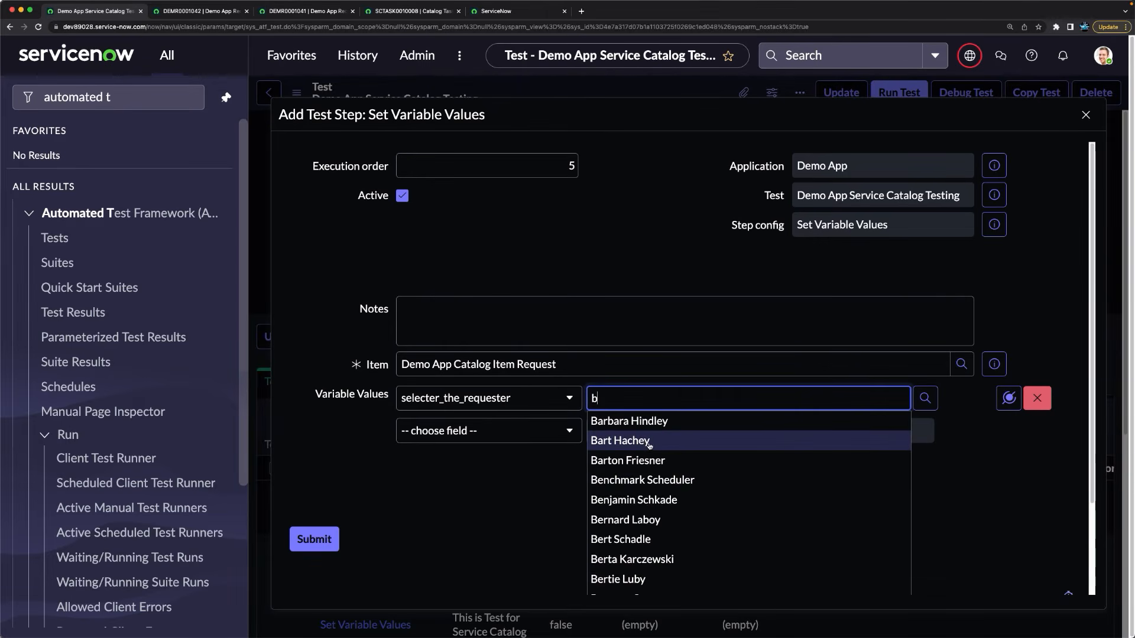
scroll(660, 472, down, 2)
click(644, 449)
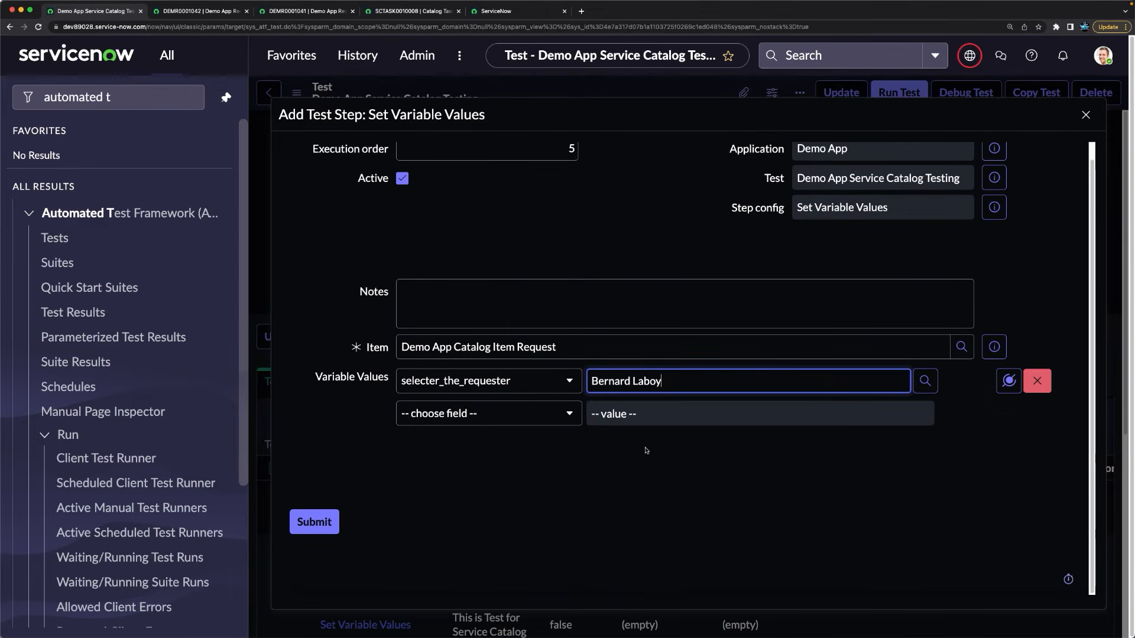
Step: Set the select_ci variable to Data Access Objects (DAO)
click(450, 413)
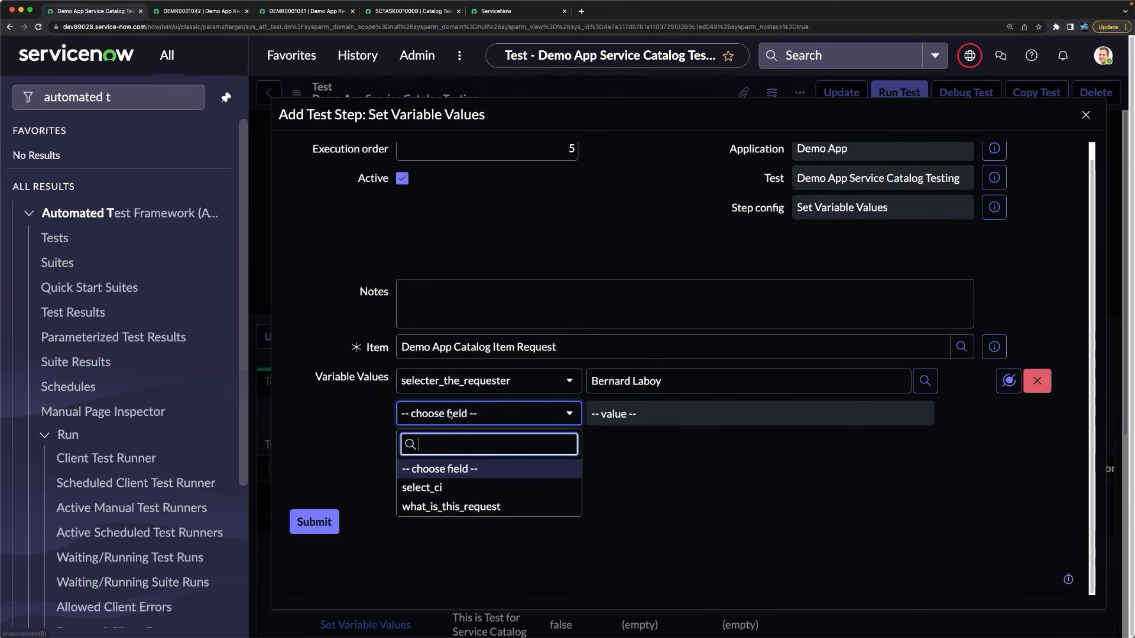
key(Return)
click(653, 431)
text(d)
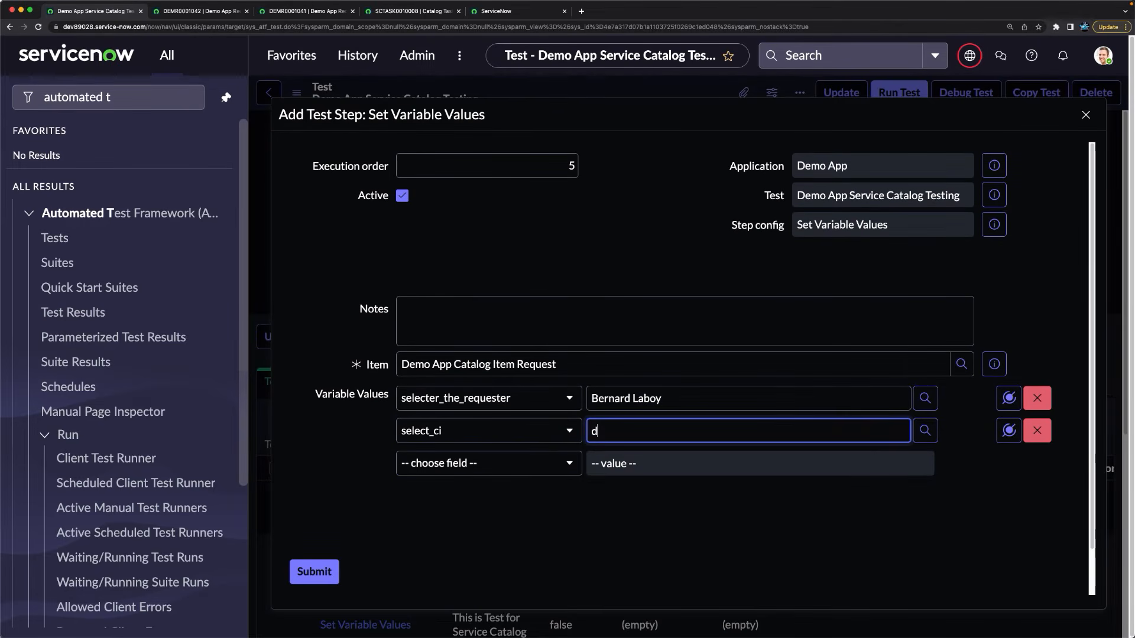
click(617, 512)
Step: Set the what_is_this_request variable to "ATF Test for Catalog Item" and submit the Set Variable Values step
click(459, 464)
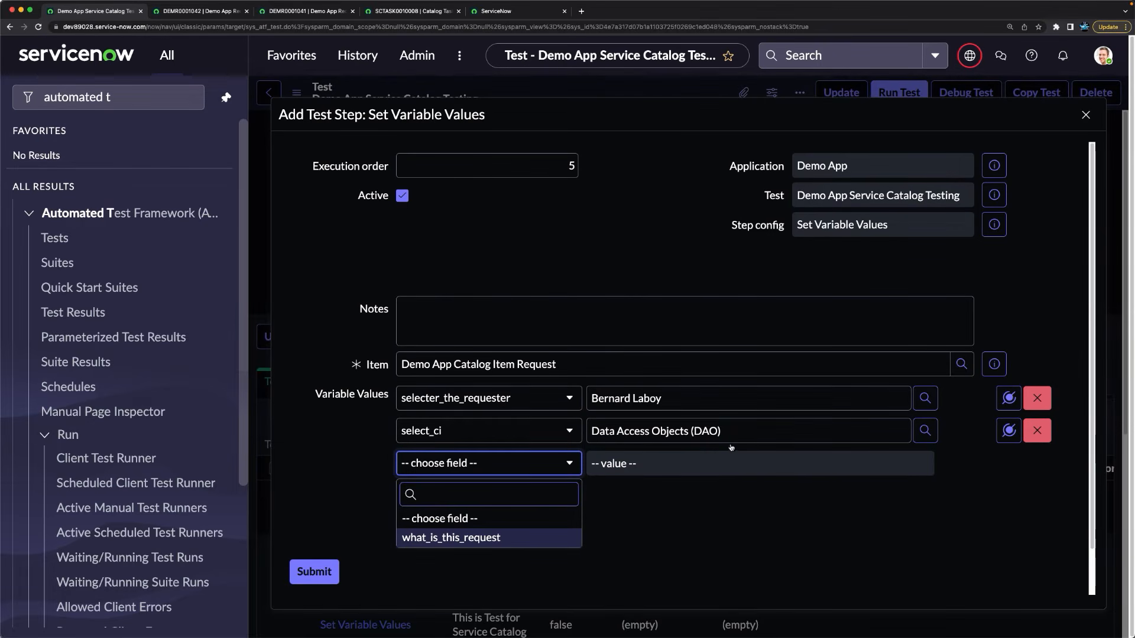
key(Return)
click(783, 464)
text(ATF Test for CFata)
key(BackSpace)
key(BackSpace)
key(BackSpace)
key(BackSpace)
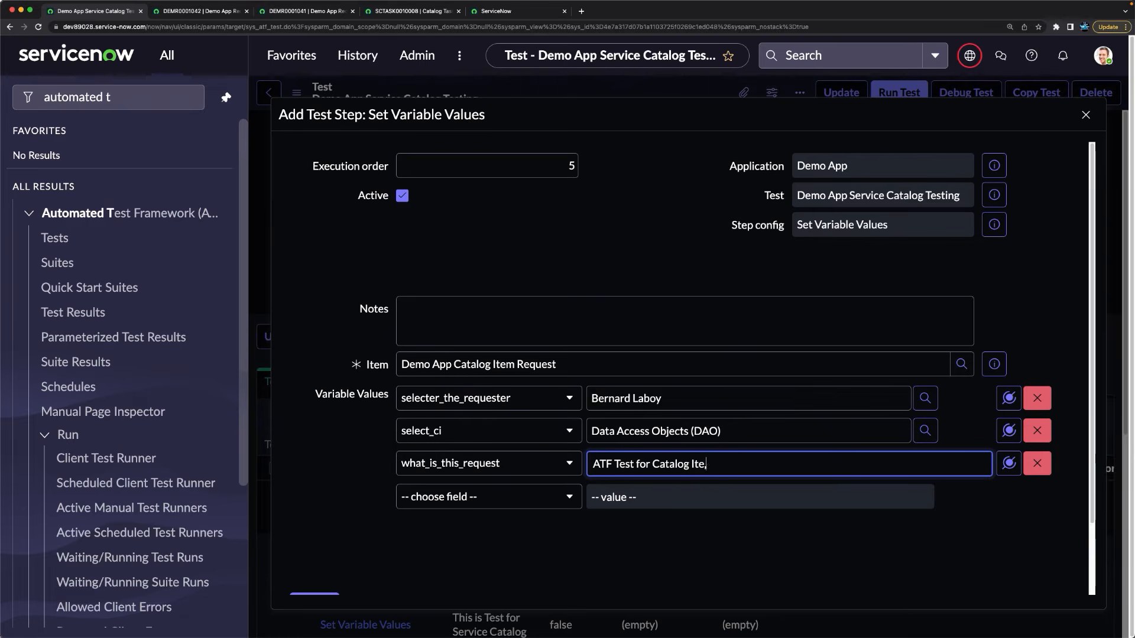
text(==)
scroll(386, 548, down, 2)
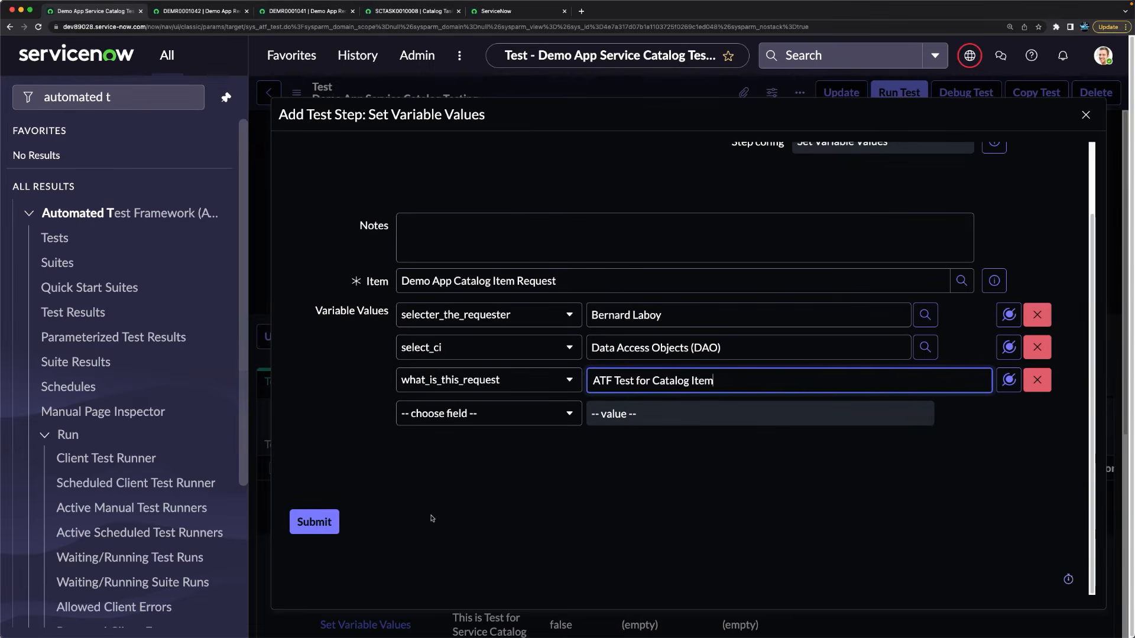
click(308, 522)
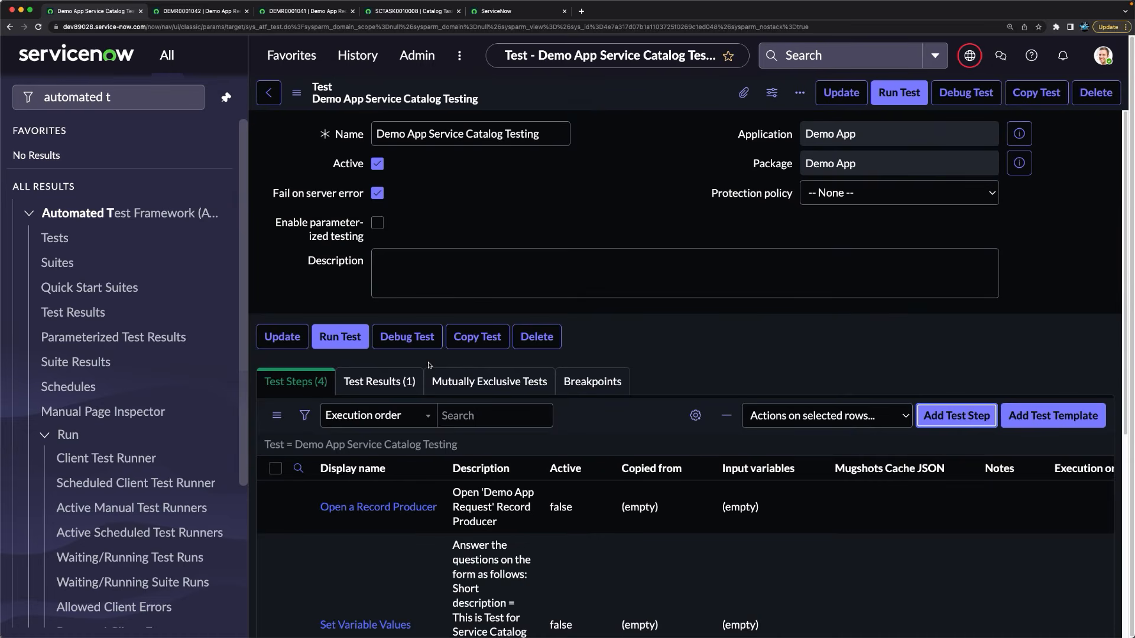
Step: Add an Order Catalog Item test step after step 5, keeping the assert type Successfully ordered Catalog Item
scroll(449, 390, down, 7)
scroll(585, 455, down, 2)
scroll(593, 461, up, 8)
click(945, 418)
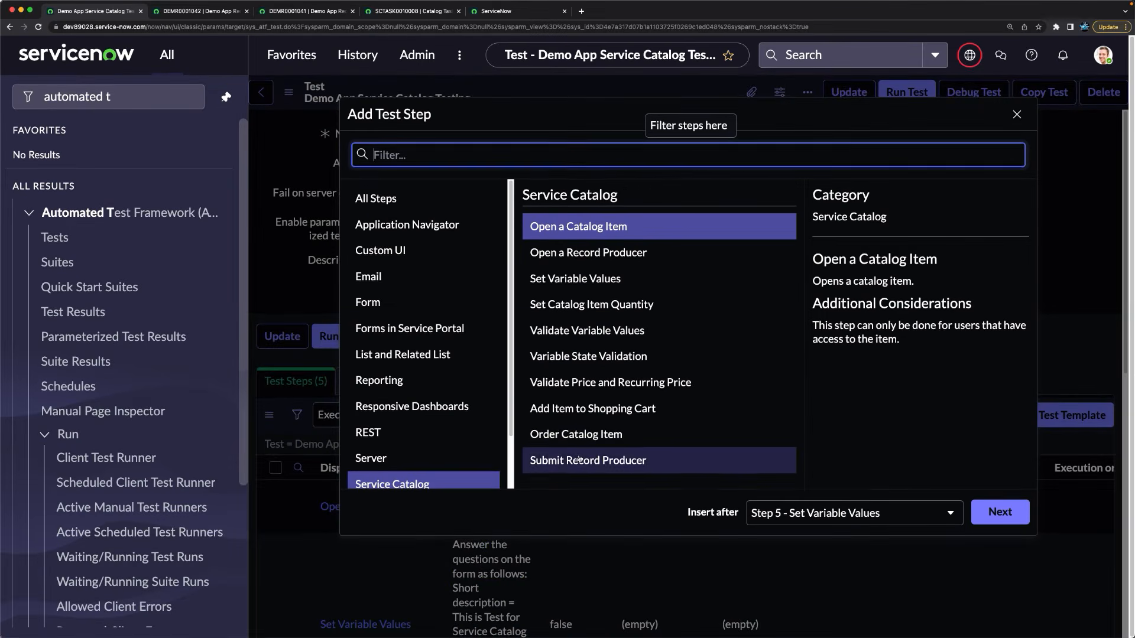
click(576, 438)
click(995, 518)
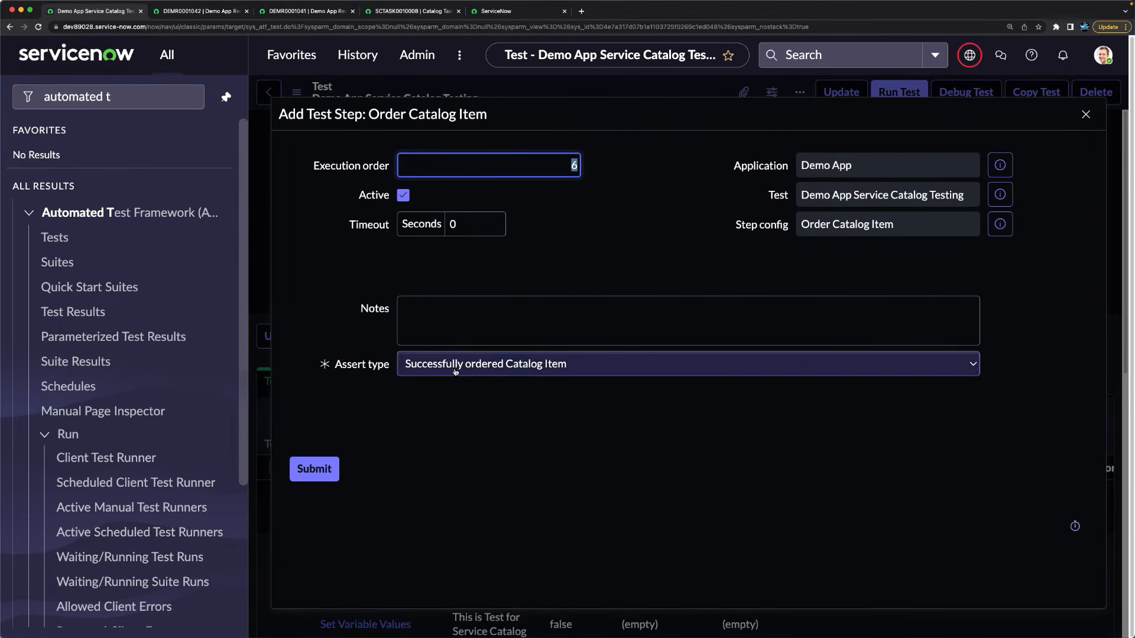
click(313, 471)
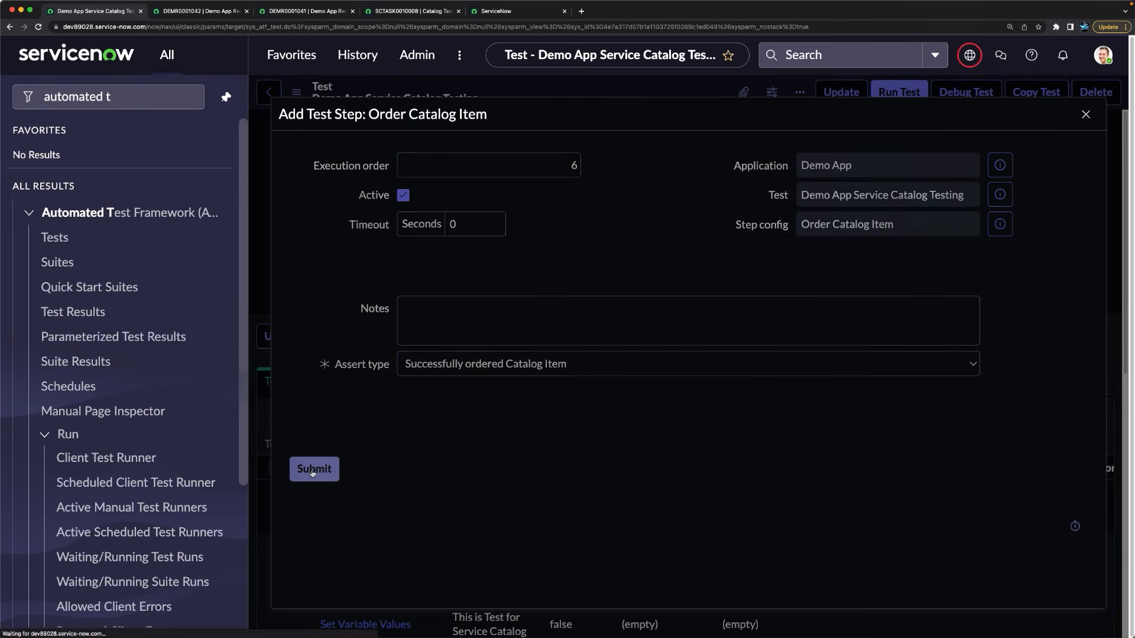
Step: Review the test step list, checking the catalog item steps and the Active value of each step
scroll(581, 428, down, 10)
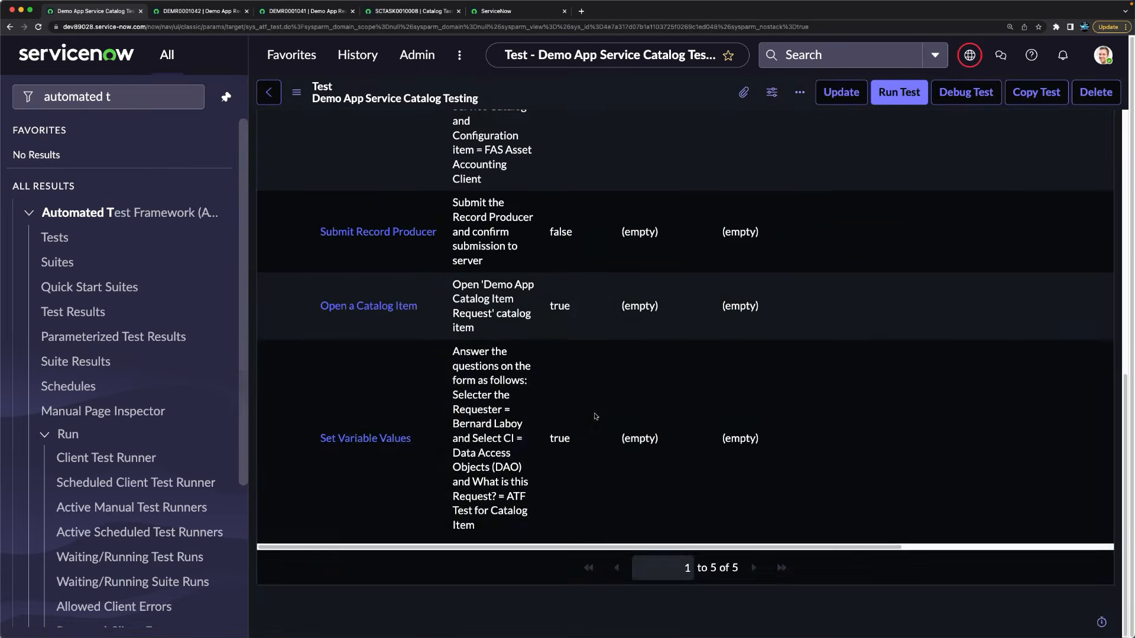
scroll(595, 417, up, 3)
scroll(595, 417, down, 3)
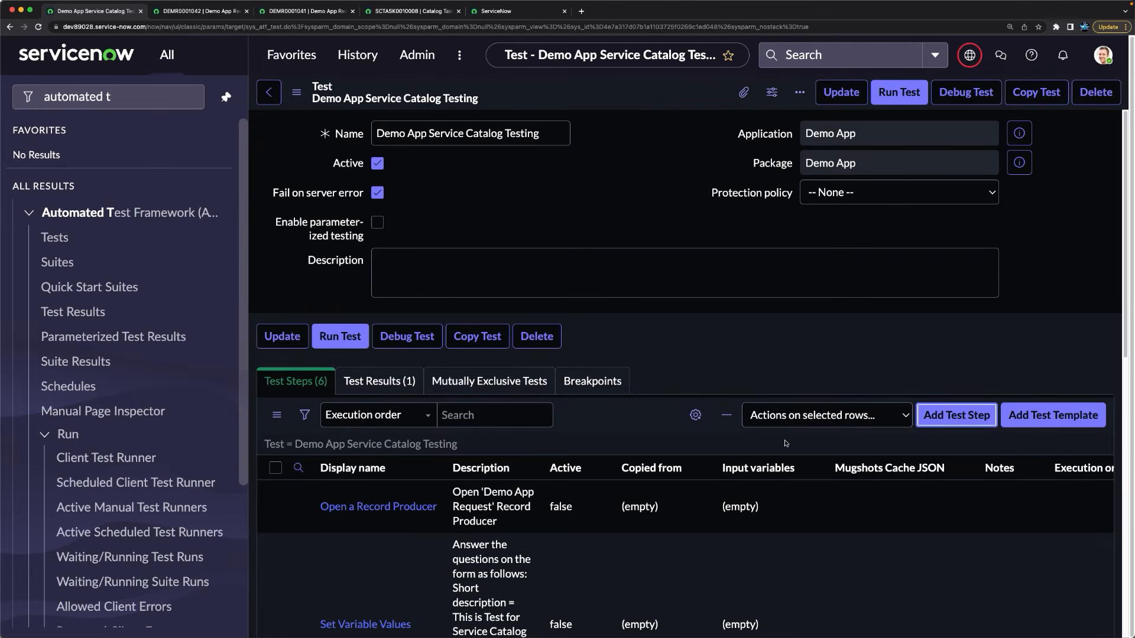
scroll(785, 443, down, 10)
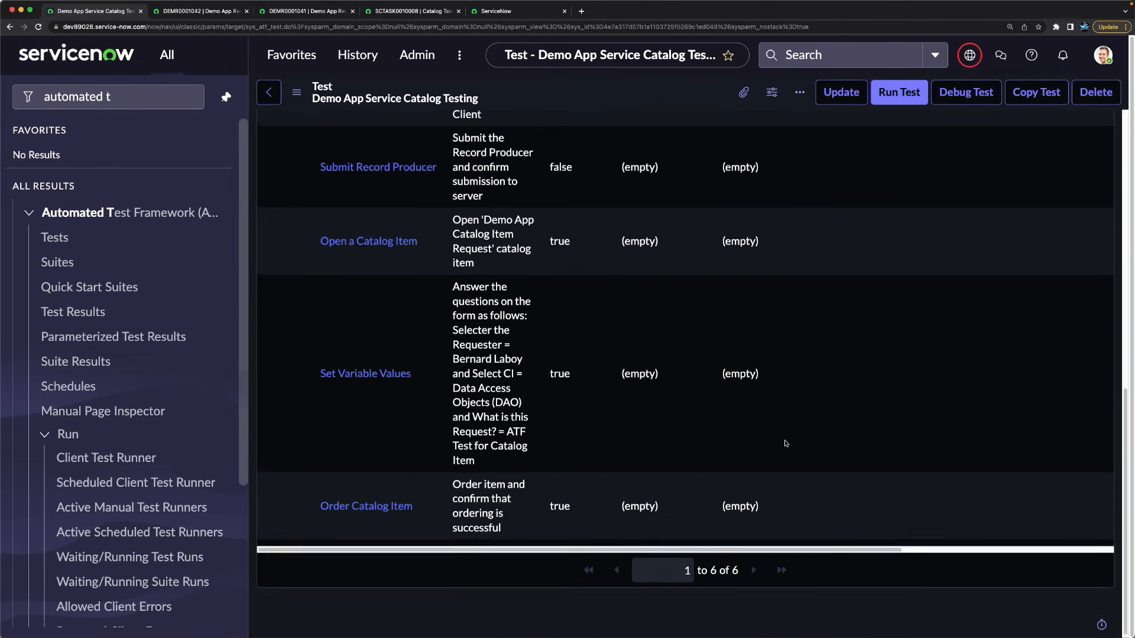
scroll(785, 443, up, 10)
scroll(769, 445, down, 10)
scroll(769, 445, up, 10)
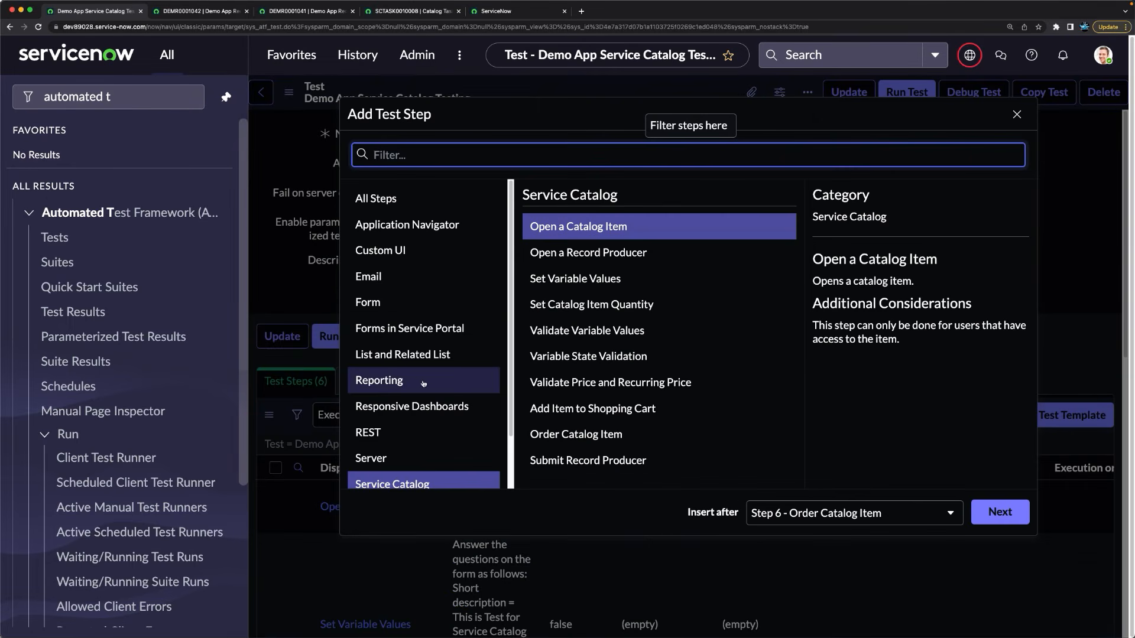
Step: Start a Record Query test step from the Server category, inserted after step 6
click(391, 302)
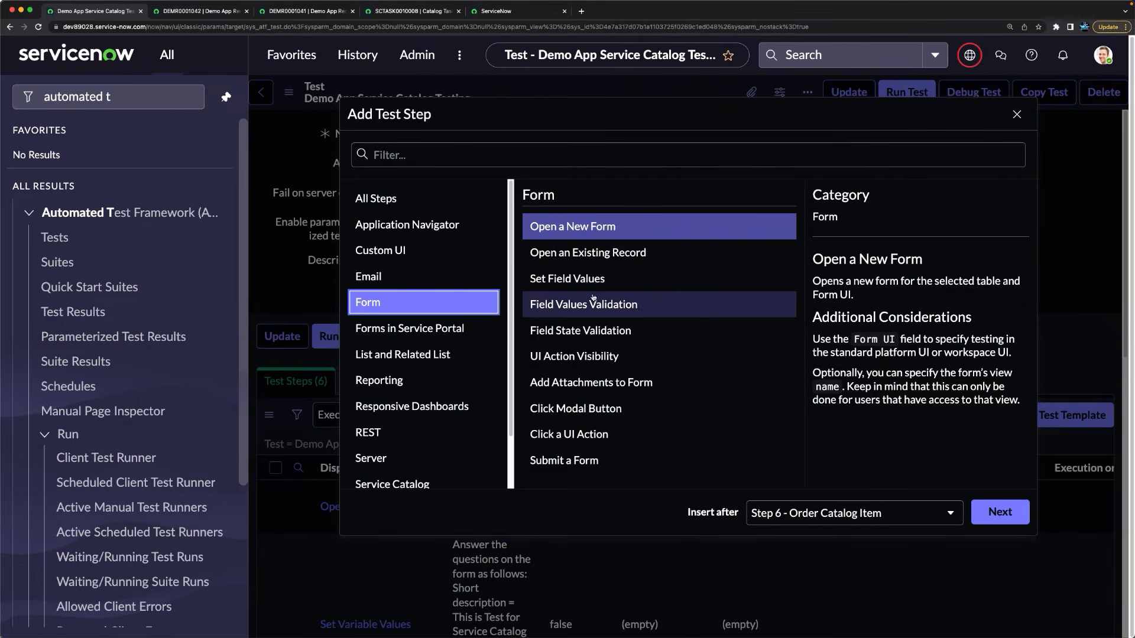
click(608, 254)
click(607, 231)
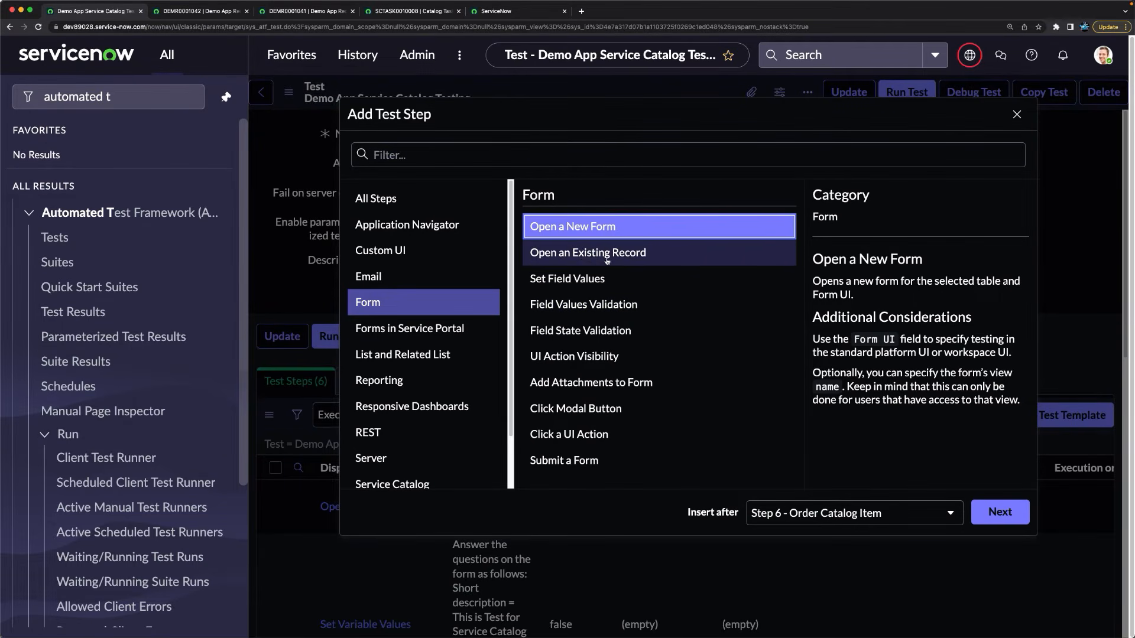
scroll(420, 330, down, 2)
click(404, 398)
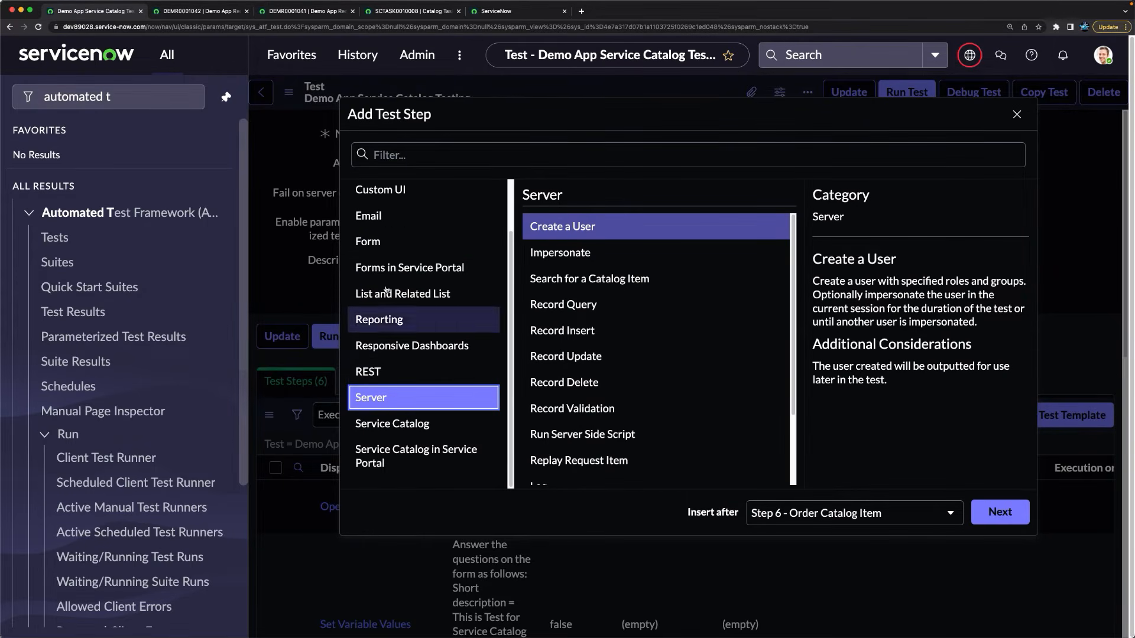
scroll(575, 245, down, 5)
scroll(576, 284, up, 5)
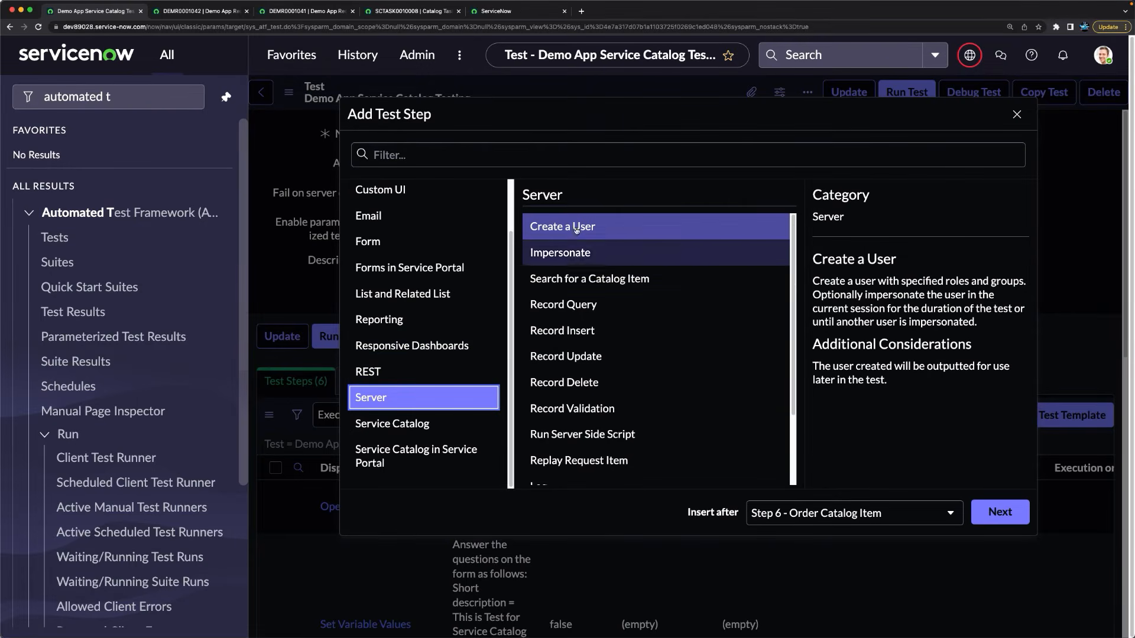
click(575, 316)
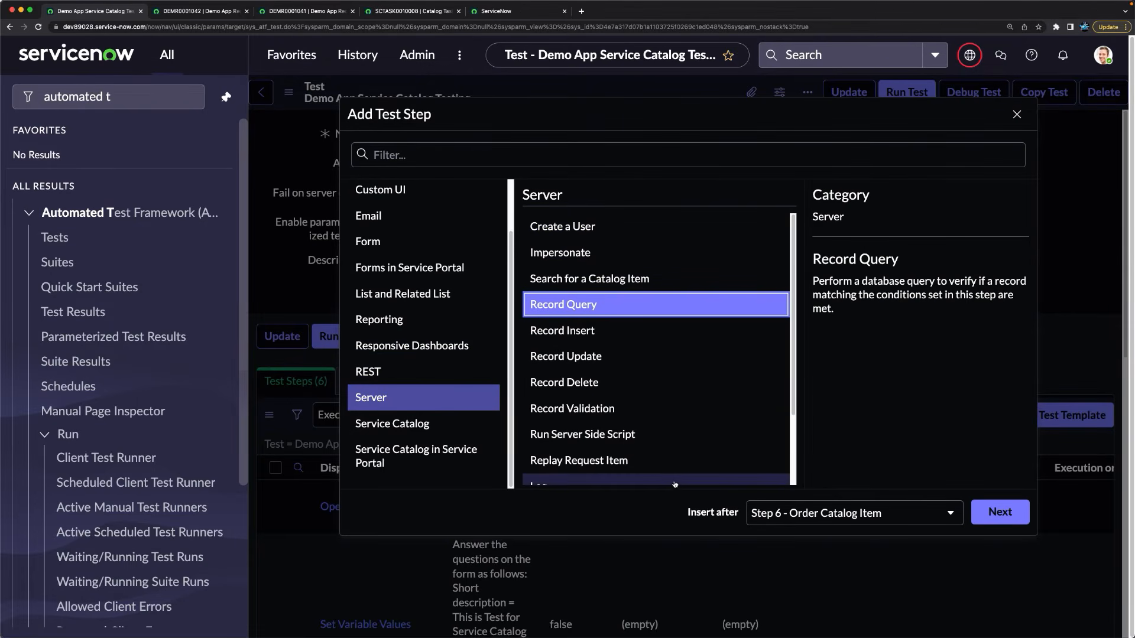
click(985, 513)
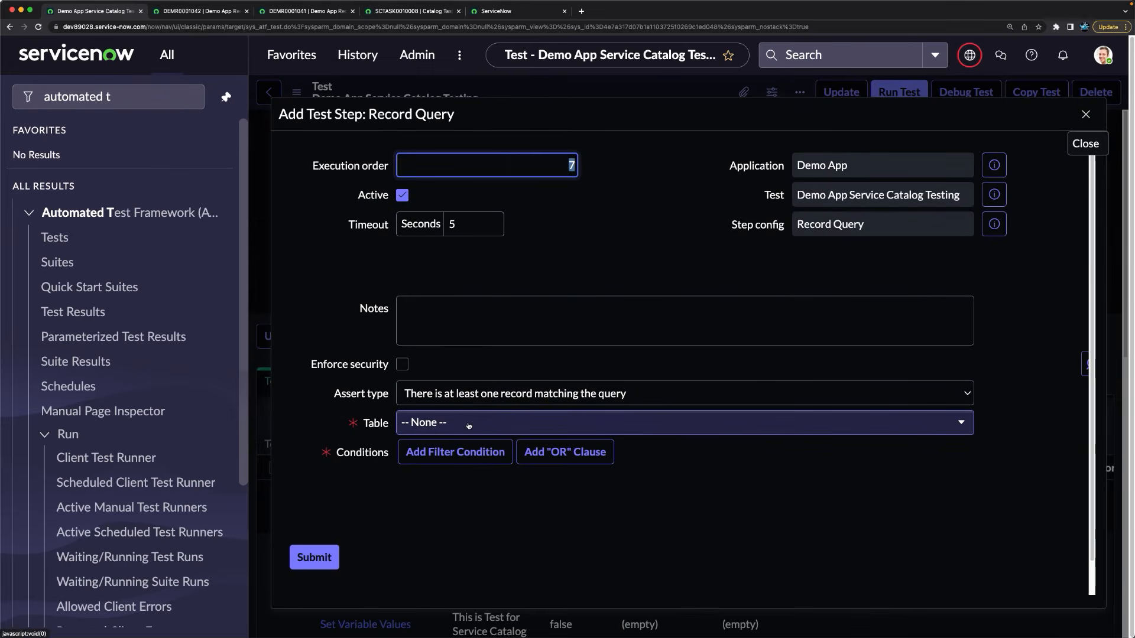
Step: Set the Record Query step's table to Catalog Task [sc_task]
click(468, 424)
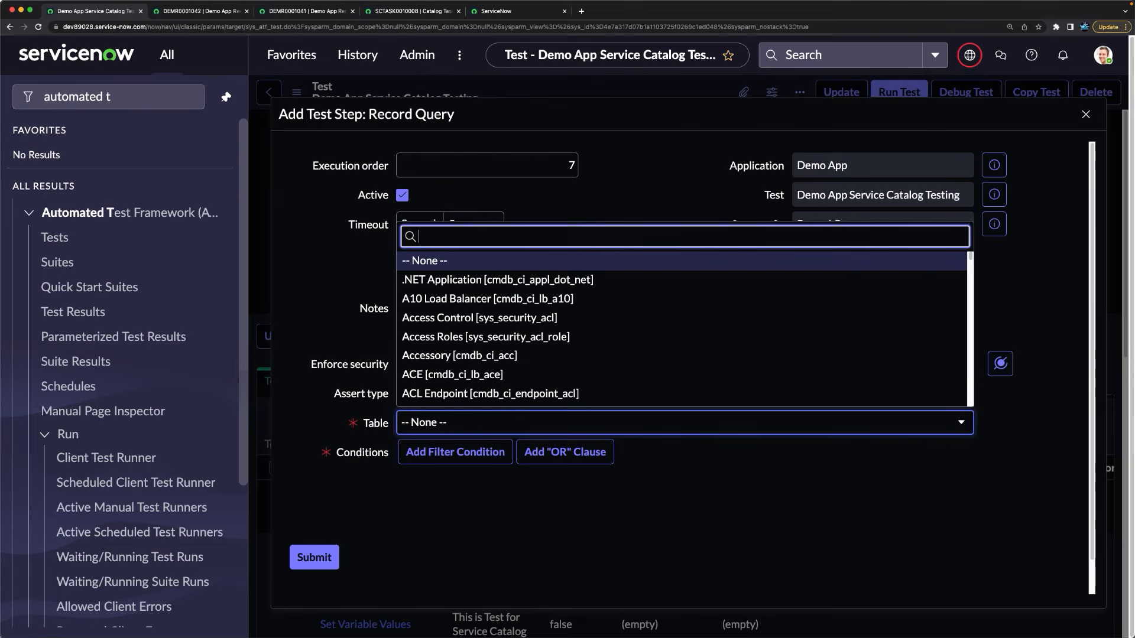
text(catalog )
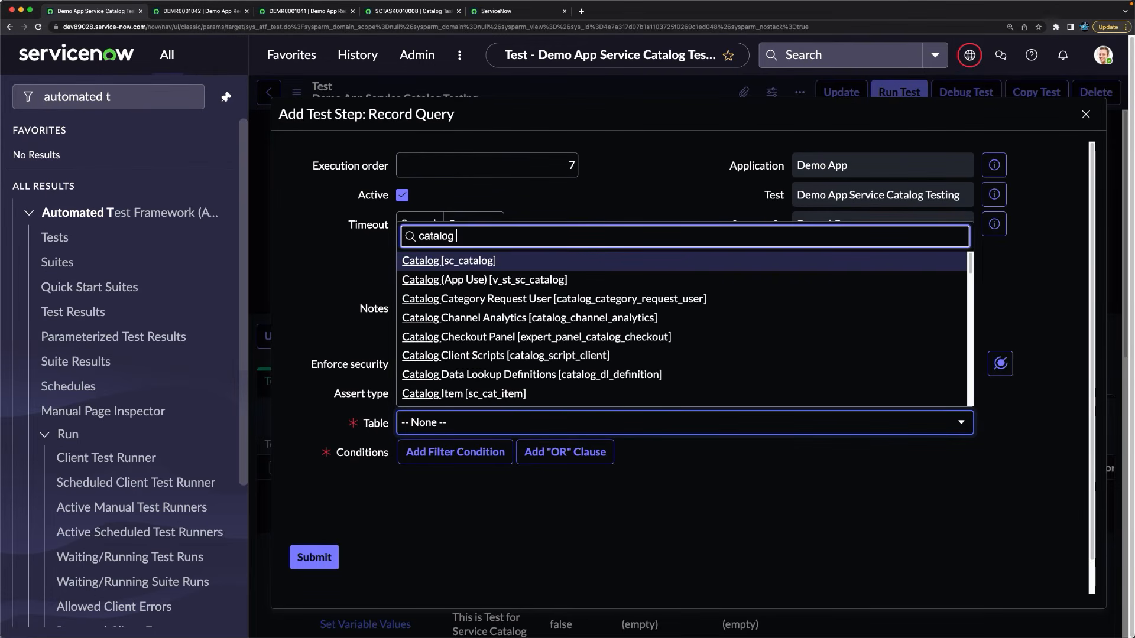
text(t)
click(532, 335)
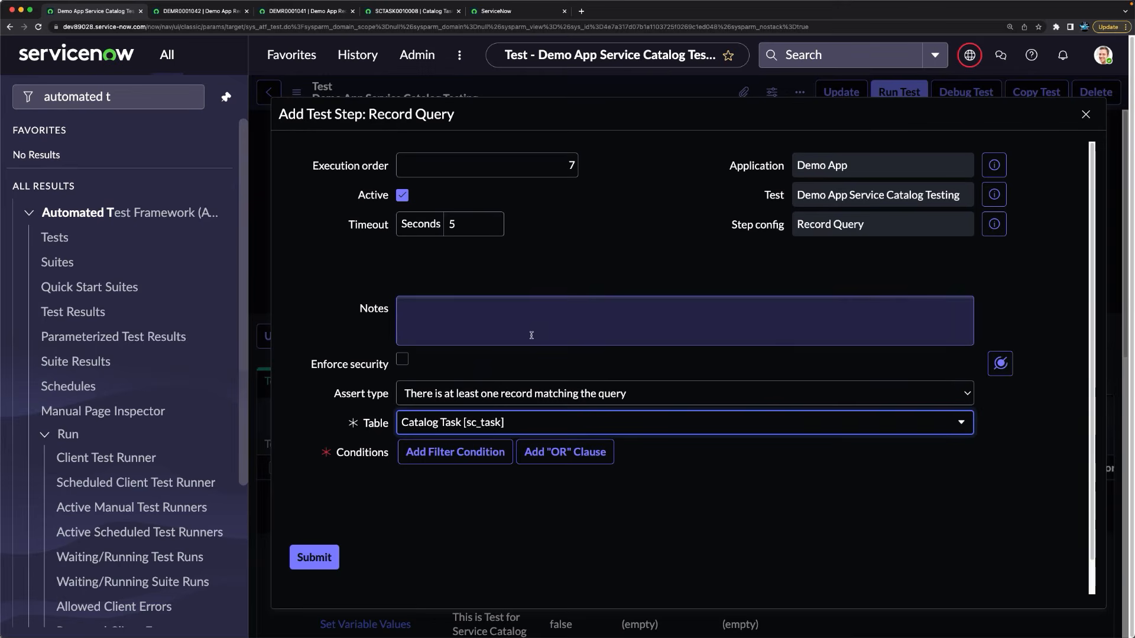
Step: Add the condition Request is Step 6: Order Catalog Item > Request and submit the Record Query step
click(444, 452)
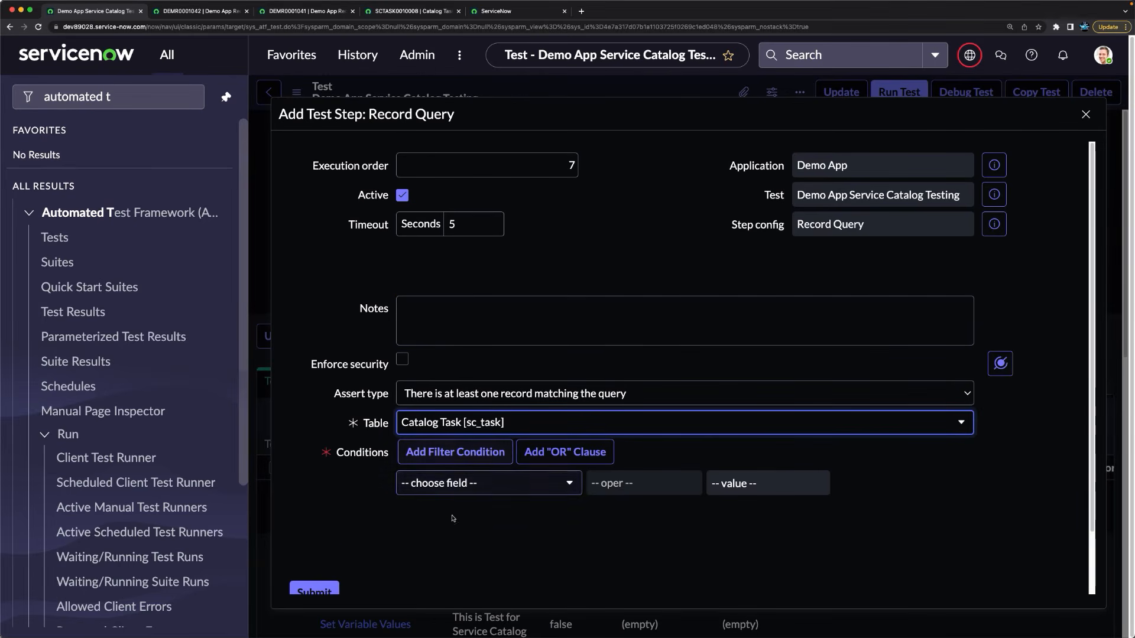
click(463, 484)
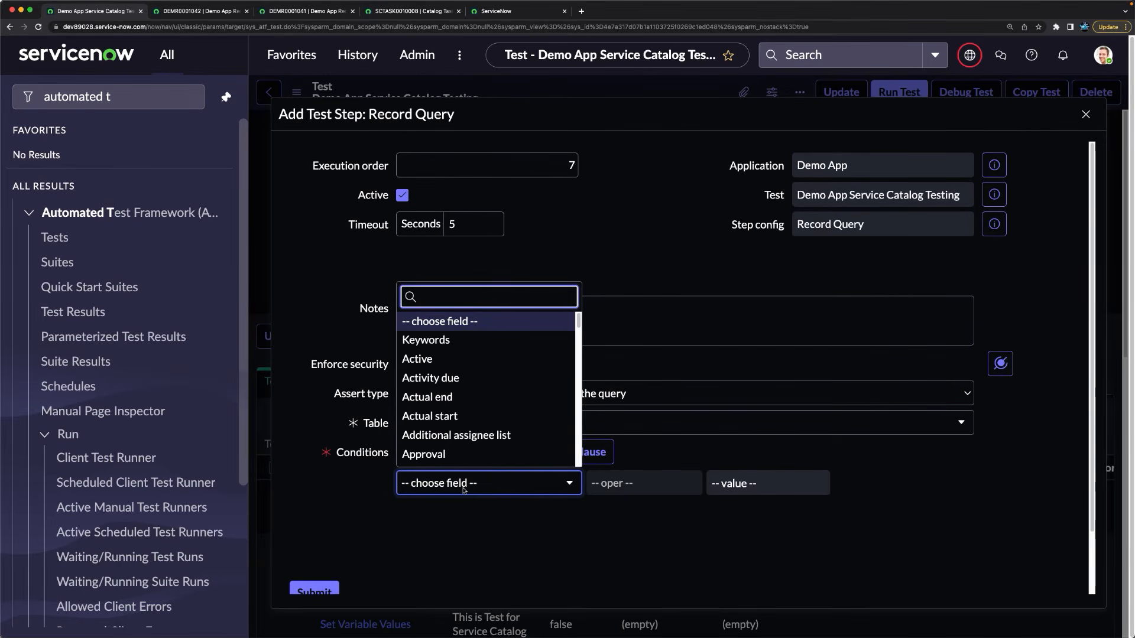
text(re)
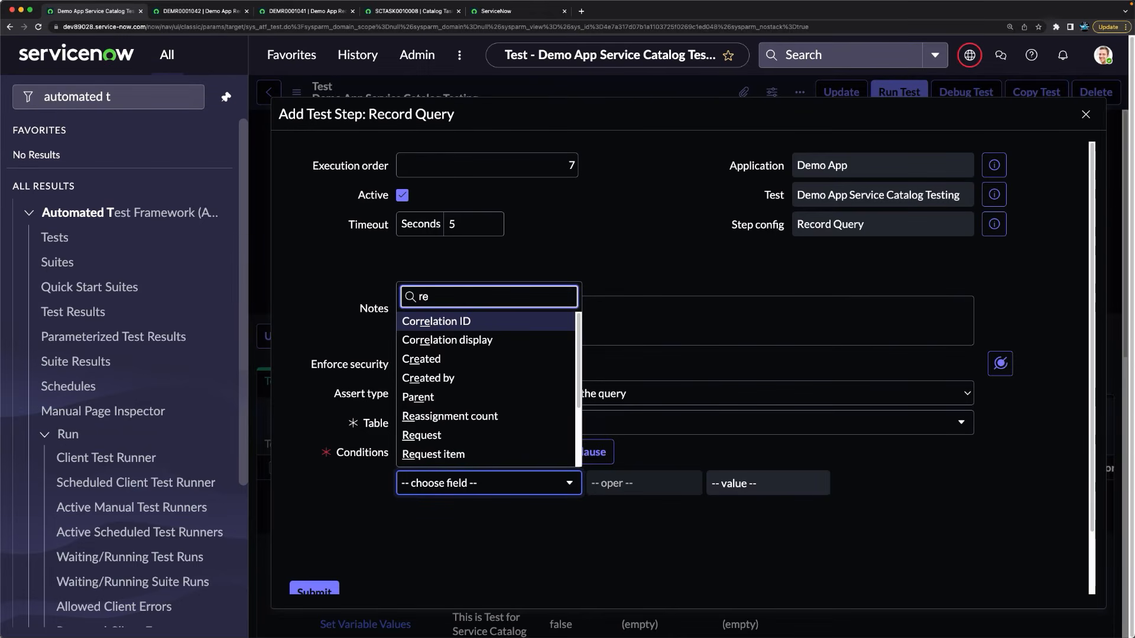
text(q)
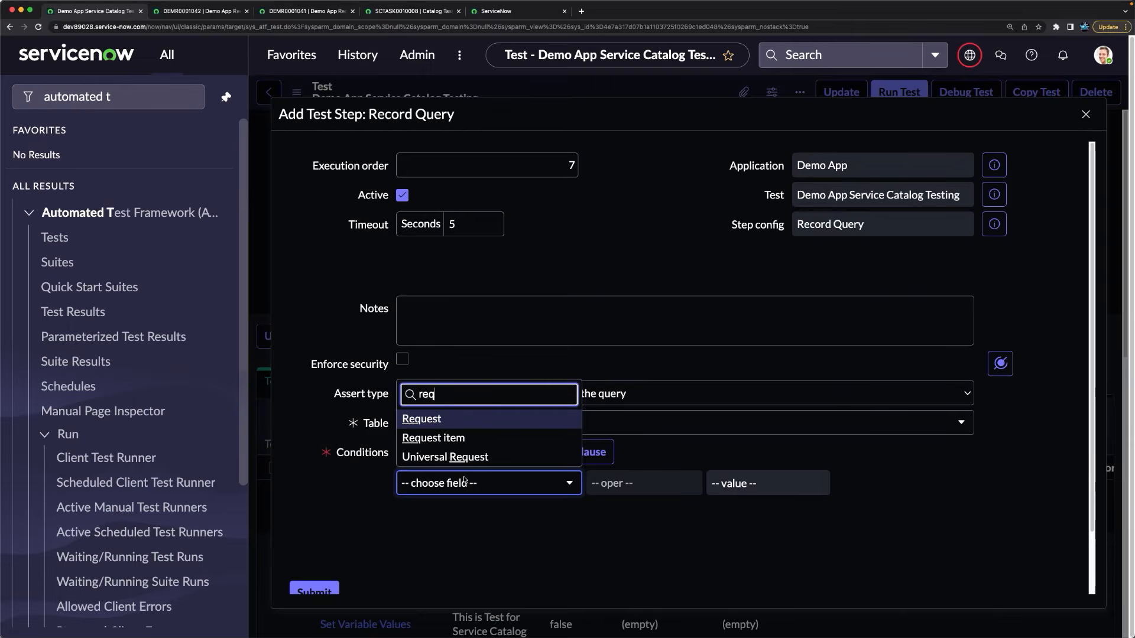
key(Return)
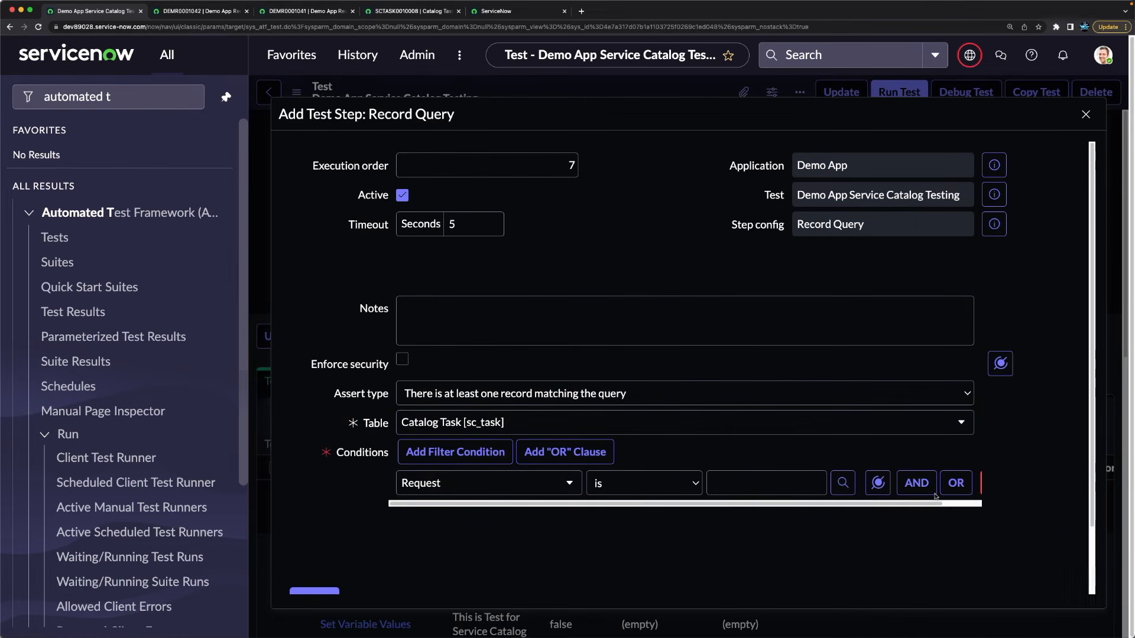
click(879, 484)
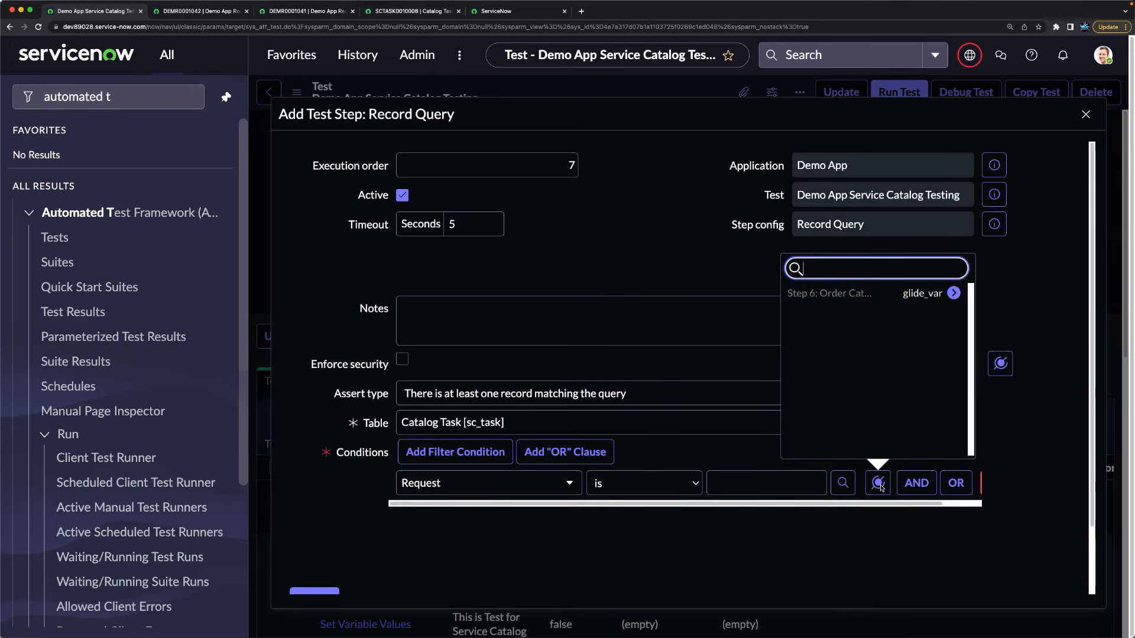
click(952, 293)
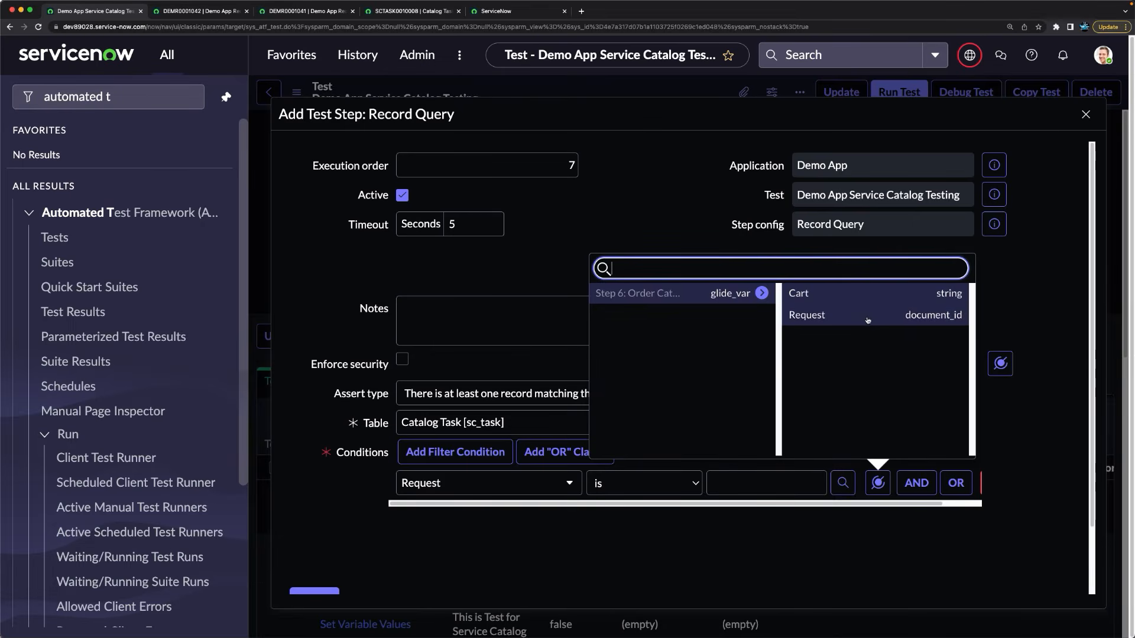
click(868, 315)
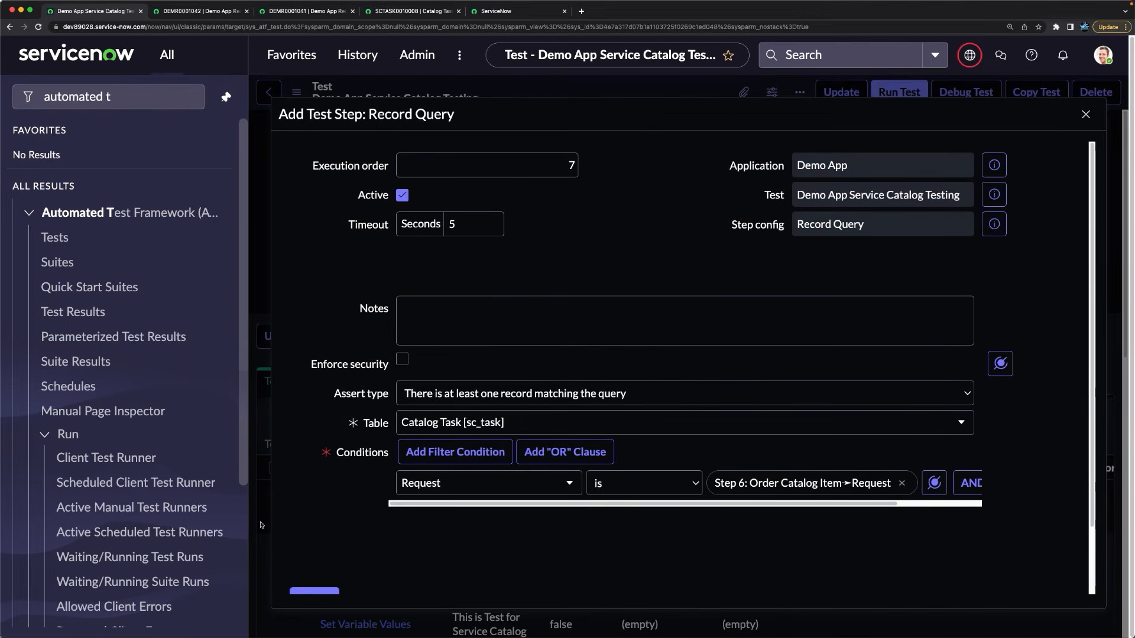
scroll(638, 472, down, 3)
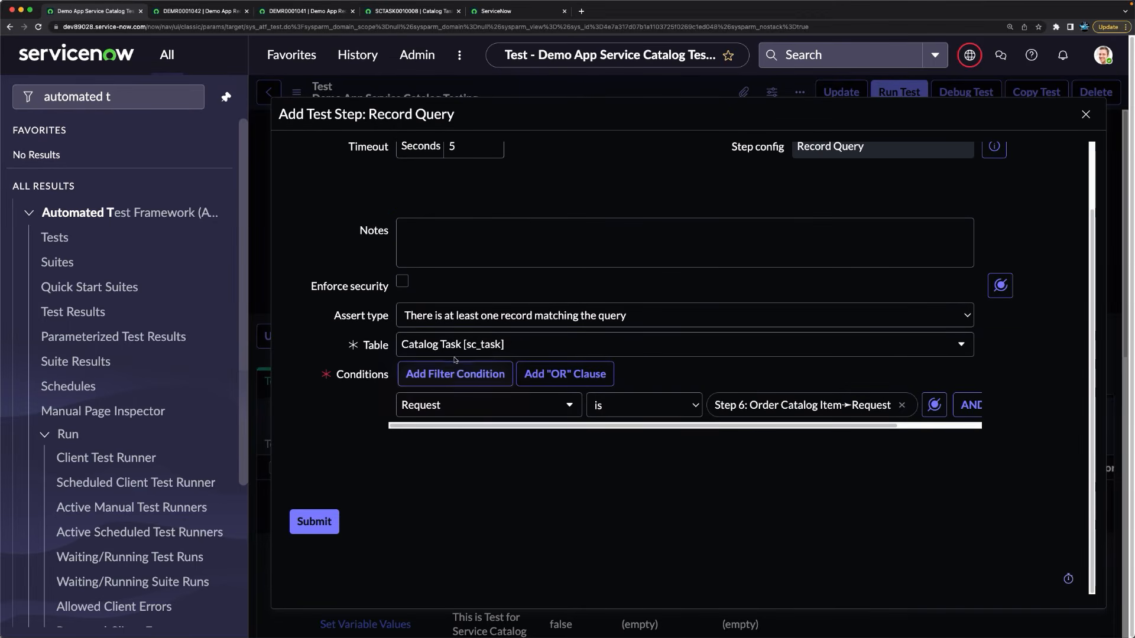
scroll(461, 402, up, 3)
scroll(494, 433, down, 3)
click(327, 533)
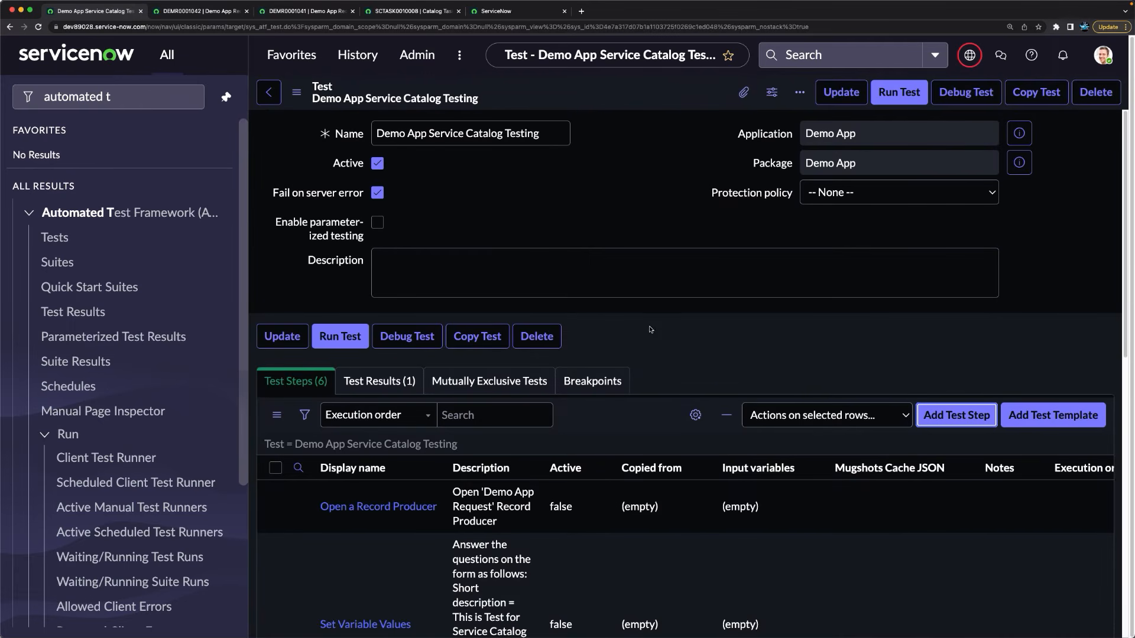
Step: Add an Open an Existing Record form step after step 7, with the Catalog Task record mapped to Step 7: Record Query > First record
click(954, 417)
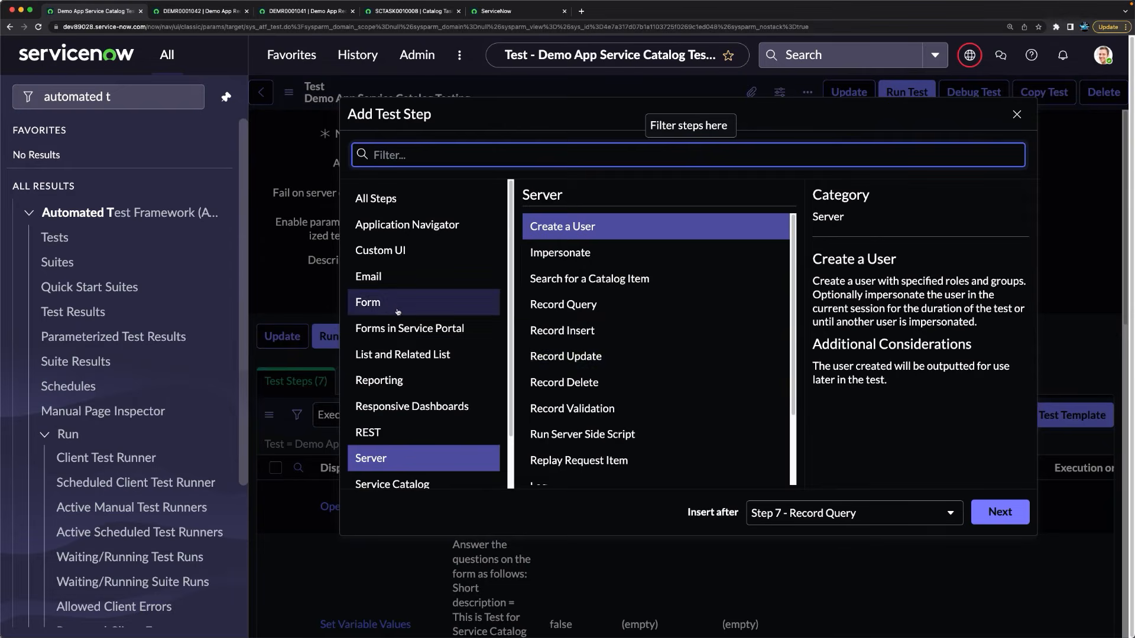
click(421, 304)
click(588, 253)
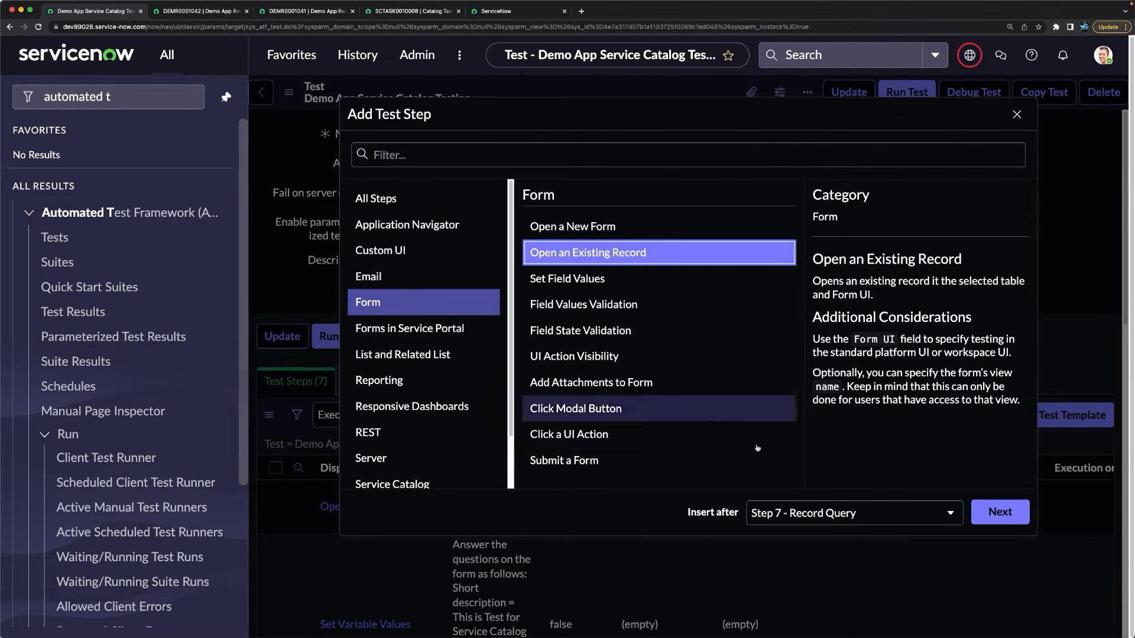
click(986, 519)
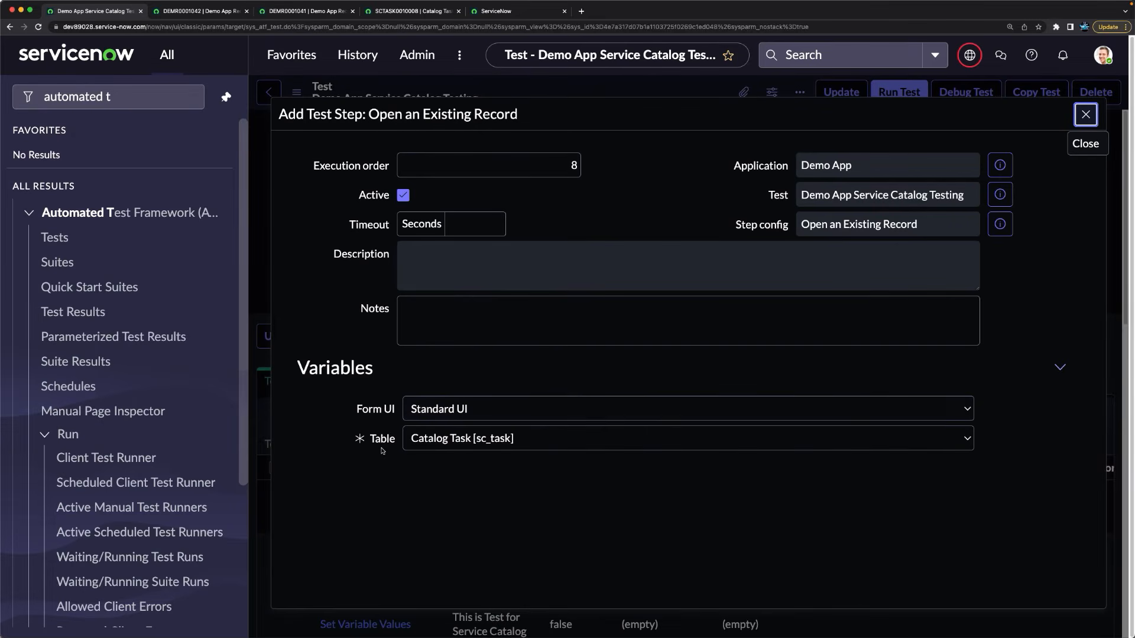
scroll(680, 472, down, 1)
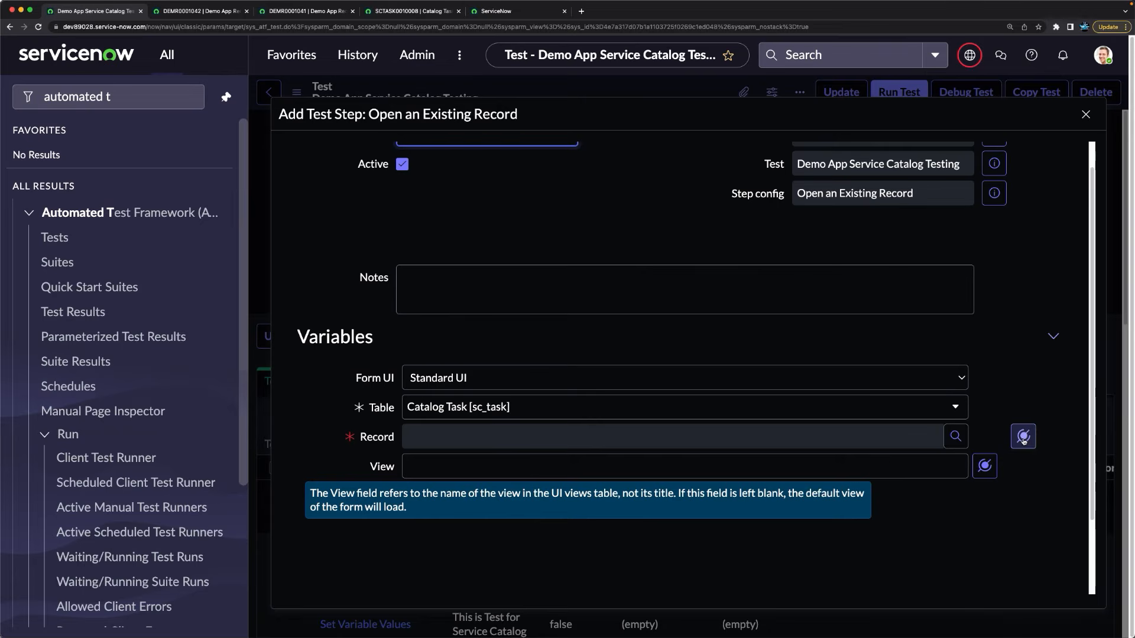
click(1023, 437)
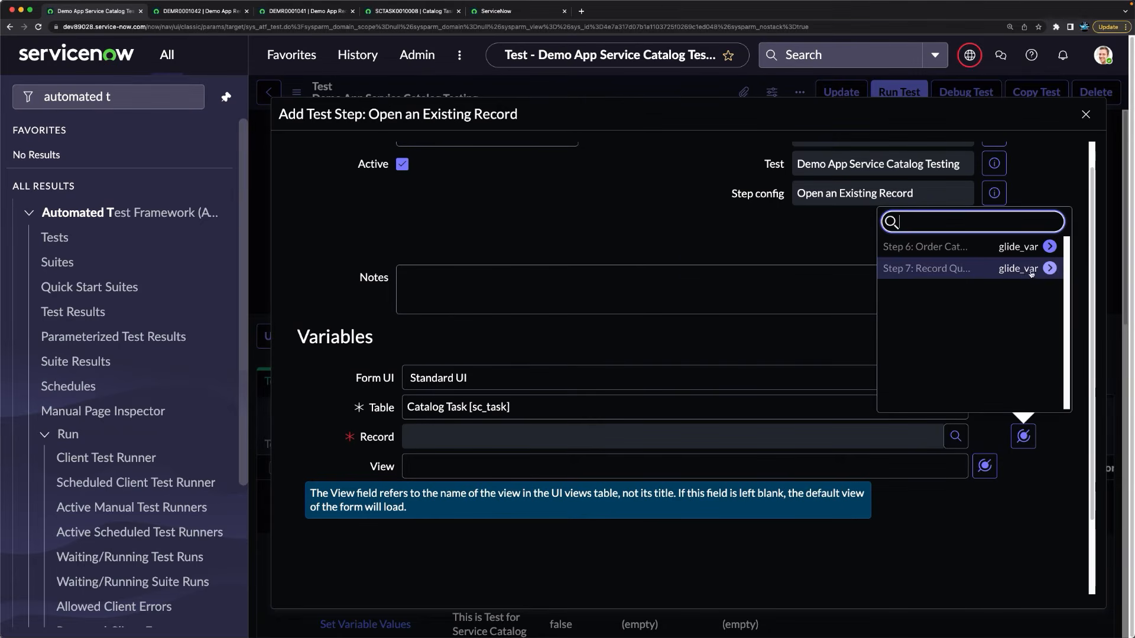
click(1048, 269)
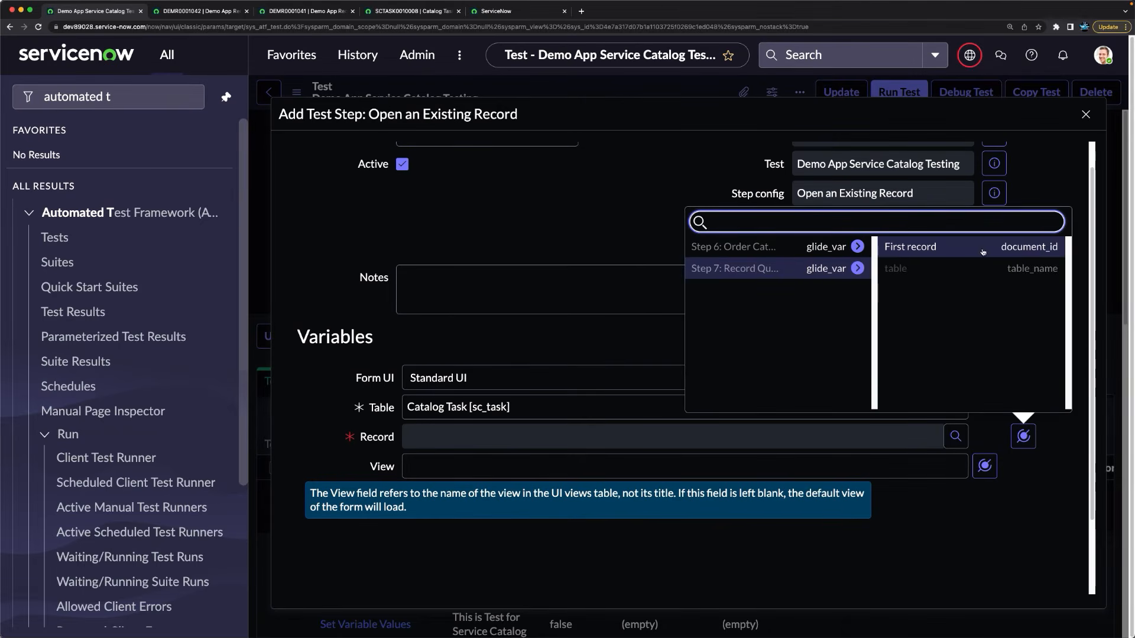
click(982, 253)
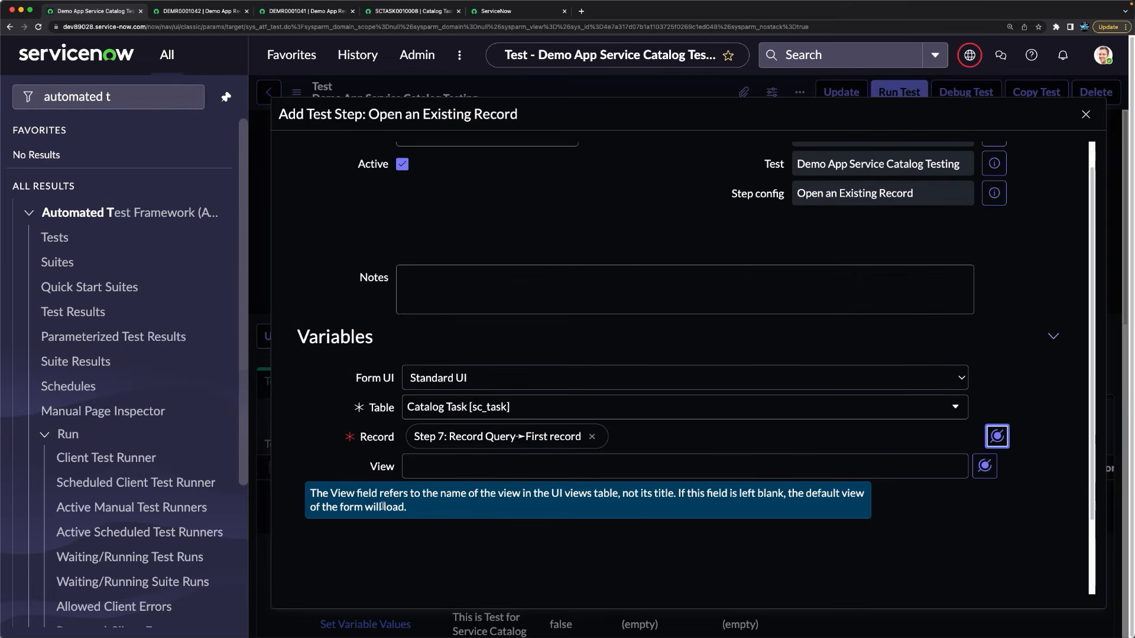
scroll(385, 506, down, 3)
click(314, 519)
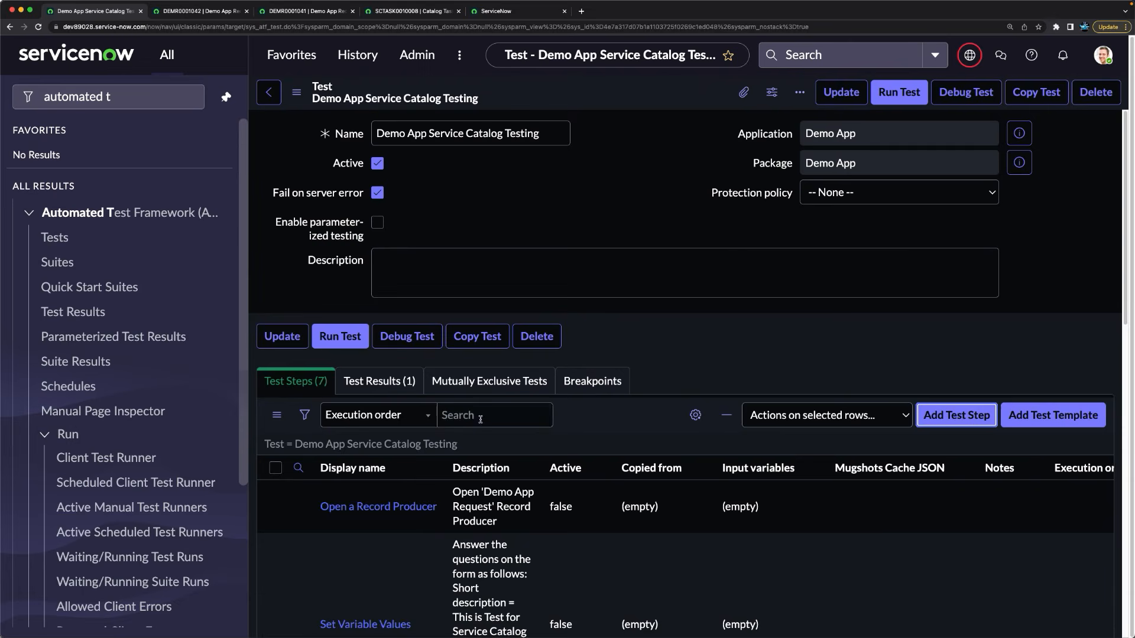
Step: Add a Set Field Values form step after step 8 that sets the Catalog Task's State to Closed Complete
scroll(680, 402, down, 10)
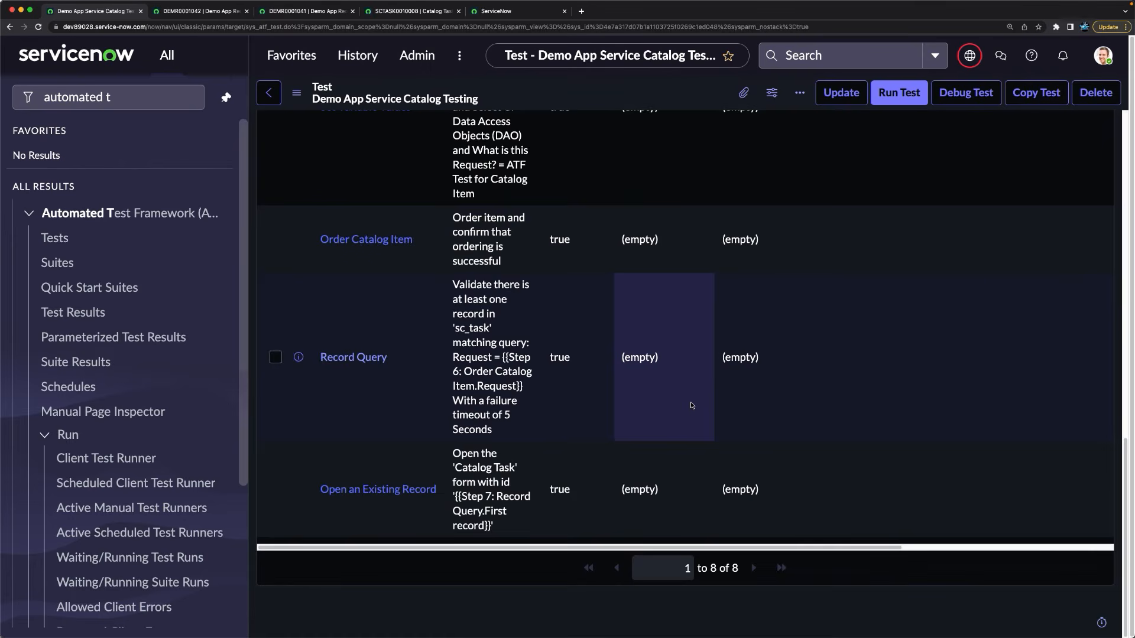
scroll(910, 402, up, 10)
click(943, 422)
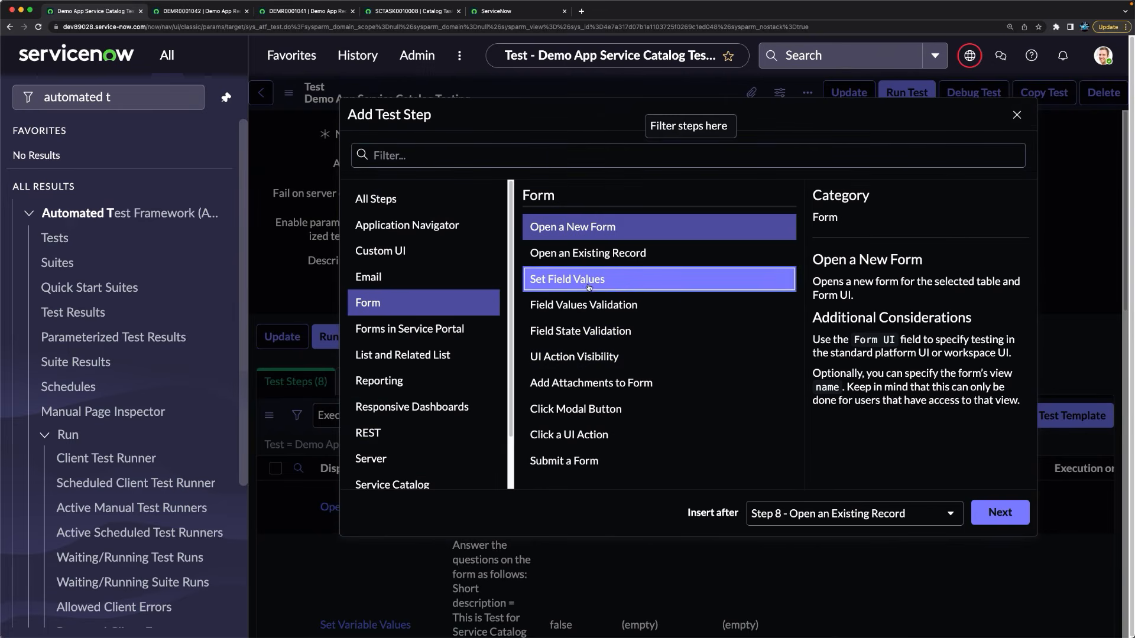
click(588, 280)
click(997, 512)
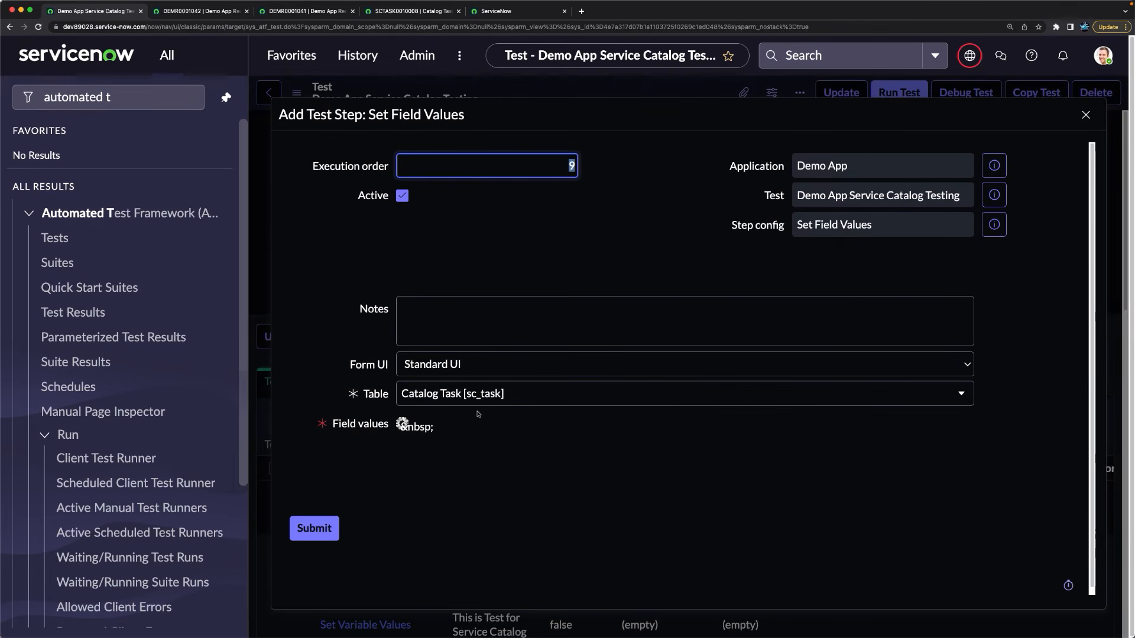
click(496, 429)
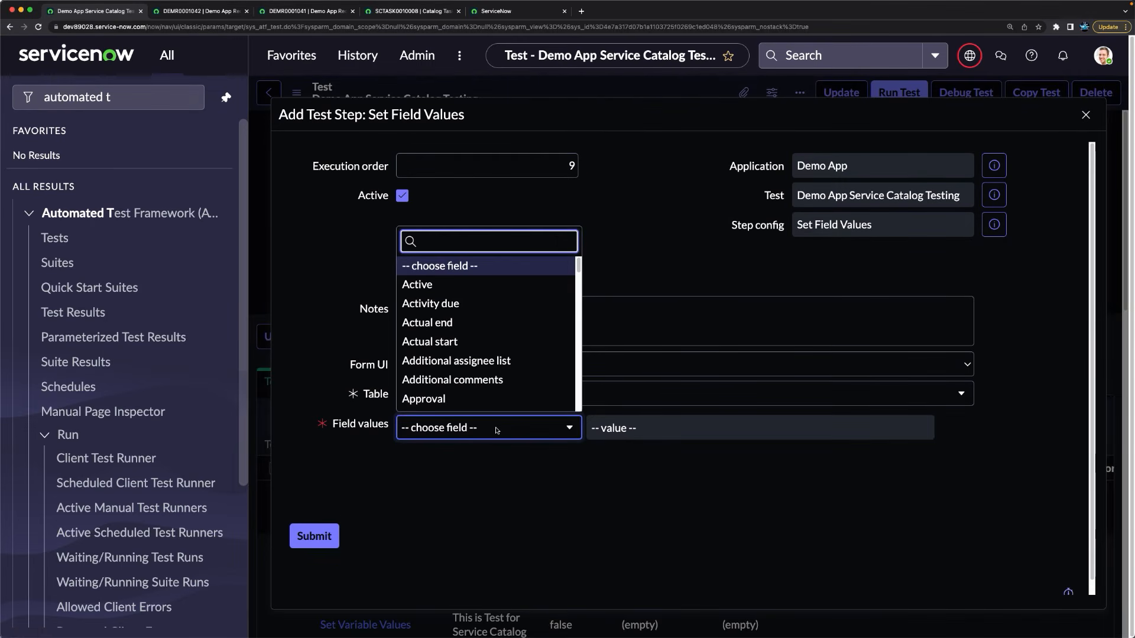
text(state)
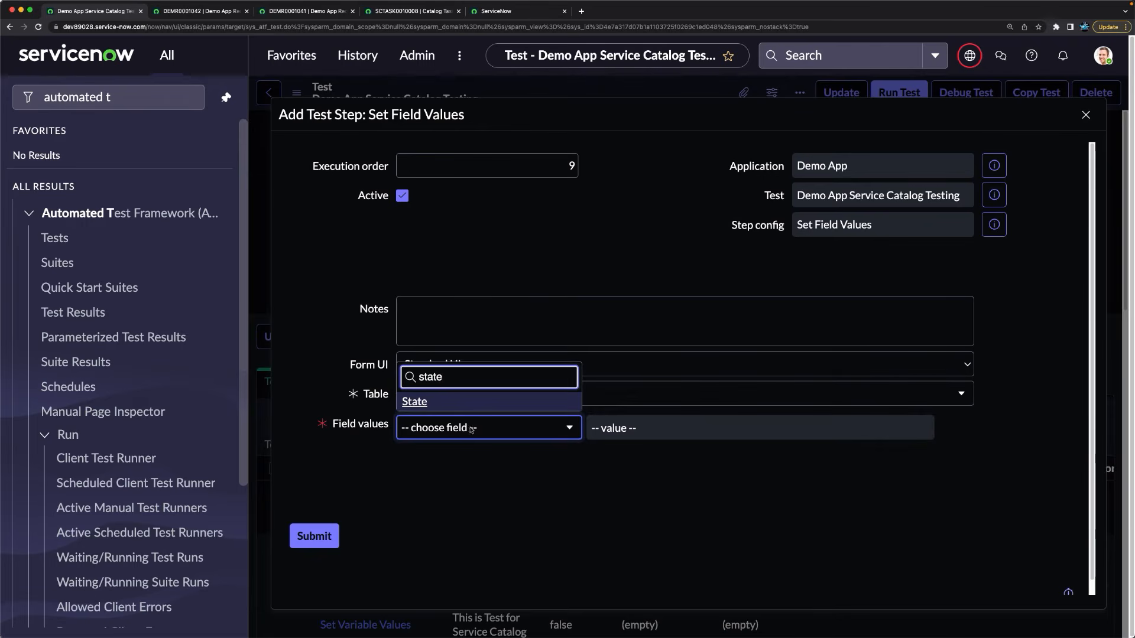
click(464, 408)
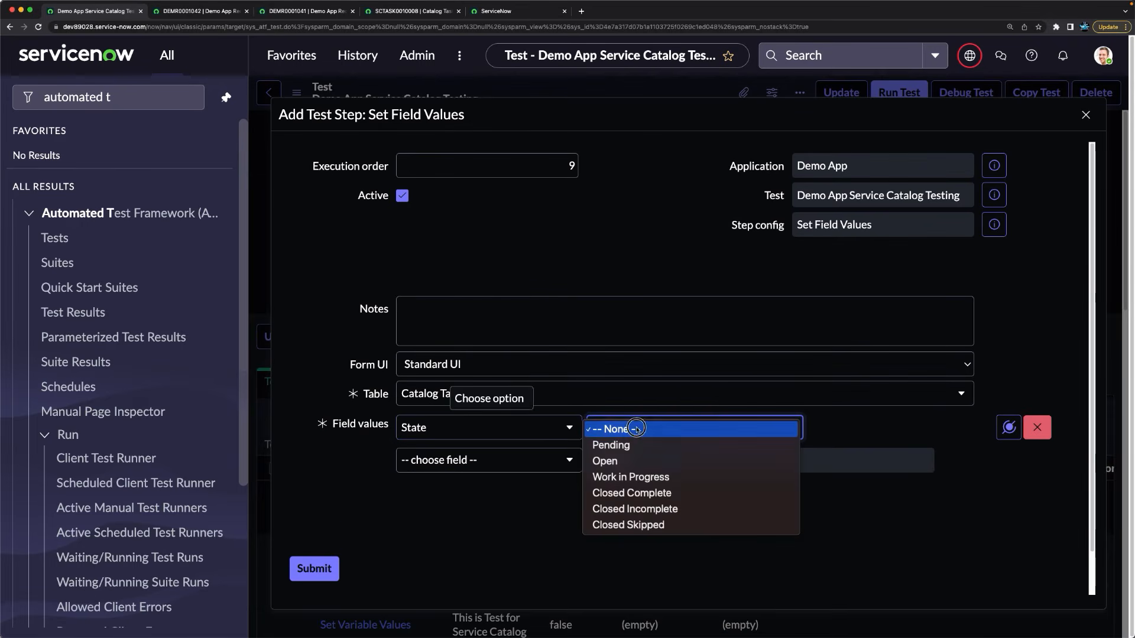
click(639, 500)
click(316, 571)
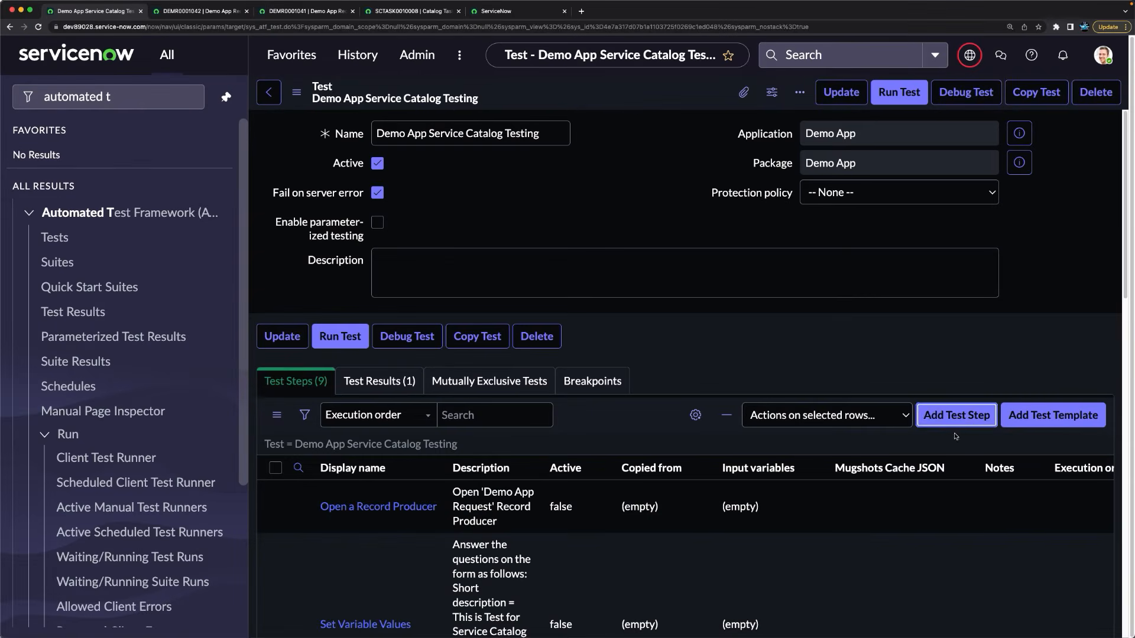
Step: Add a Click a UI Action form step after step 9, using the Save action on Catalog Task and assert type Form submitted to server
click(941, 412)
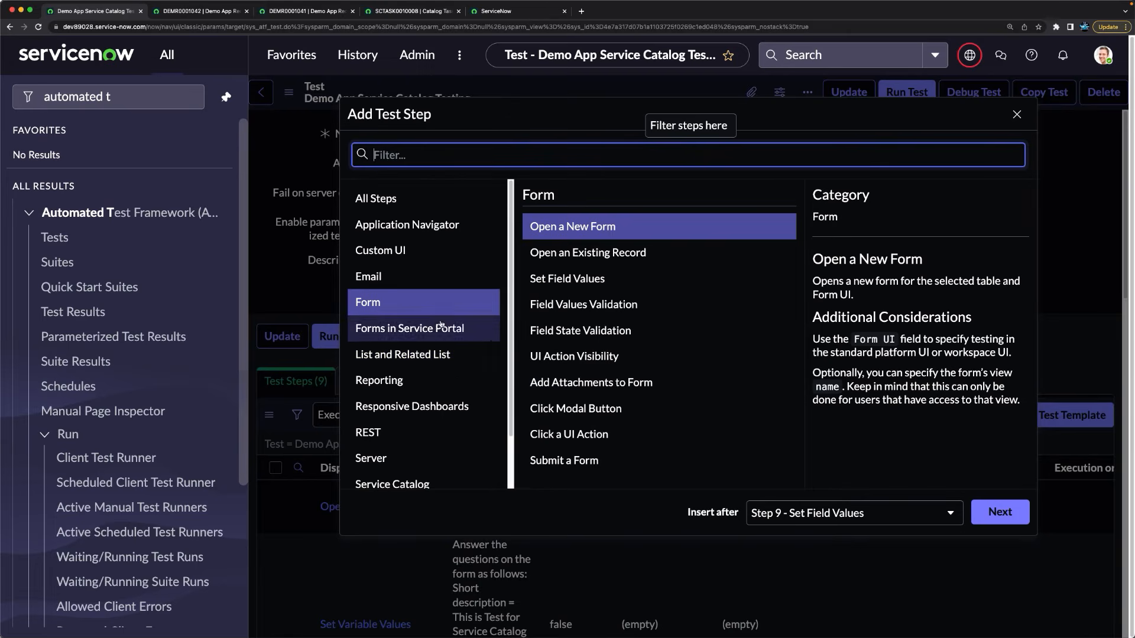
click(612, 431)
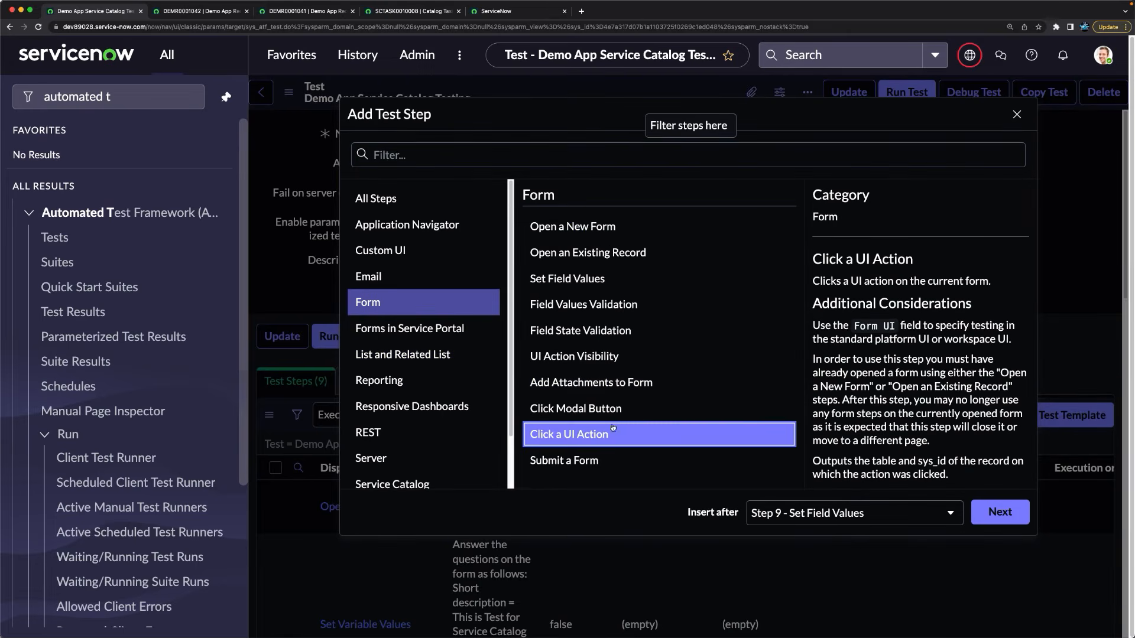
click(1002, 513)
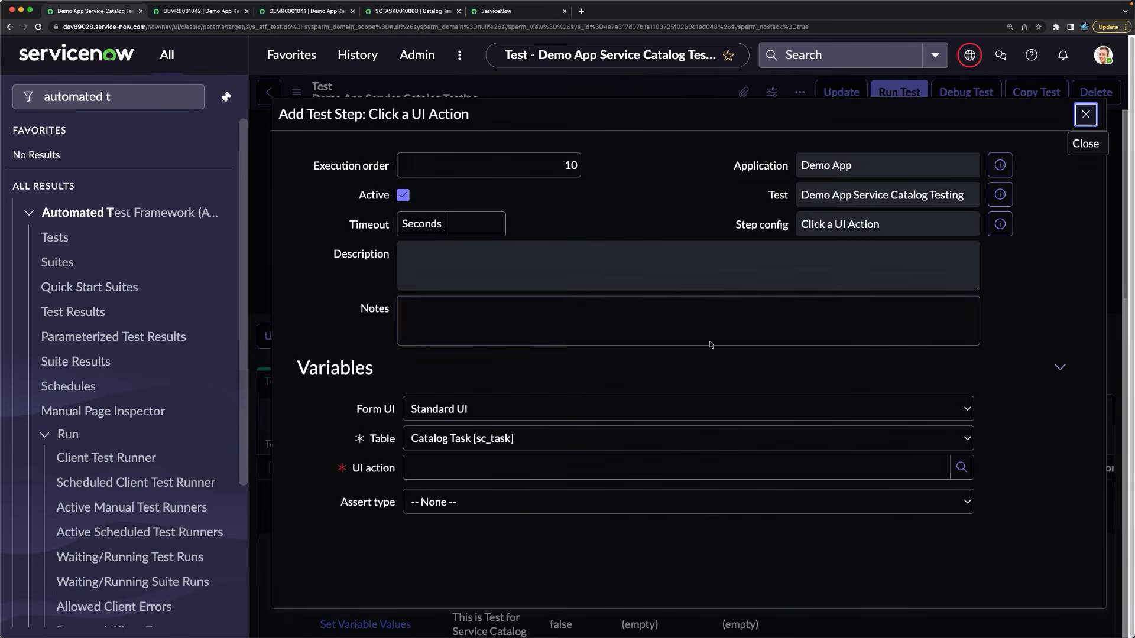
scroll(507, 417, down, 1)
click(486, 413)
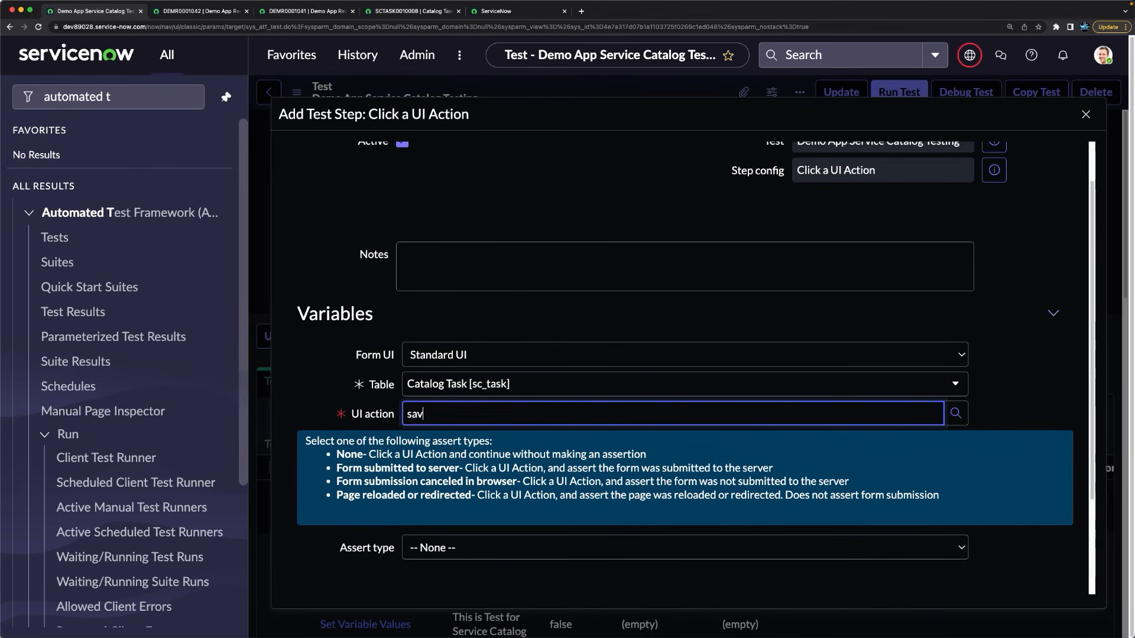
text(save)
click(455, 436)
scroll(389, 377, down, 2)
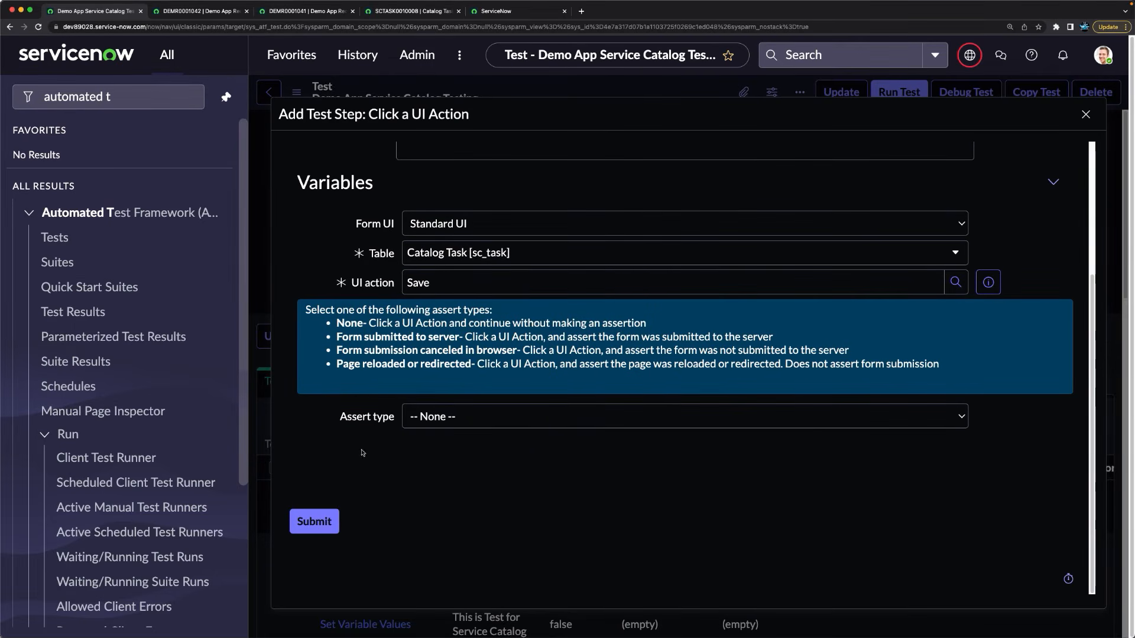
click(426, 425)
click(435, 435)
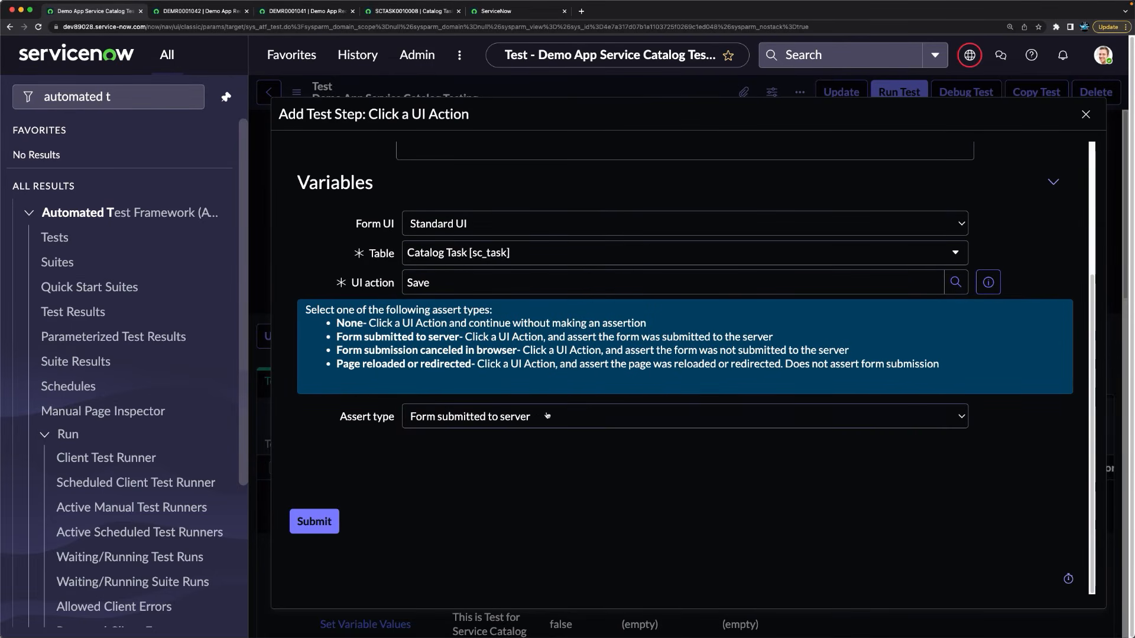
click(307, 526)
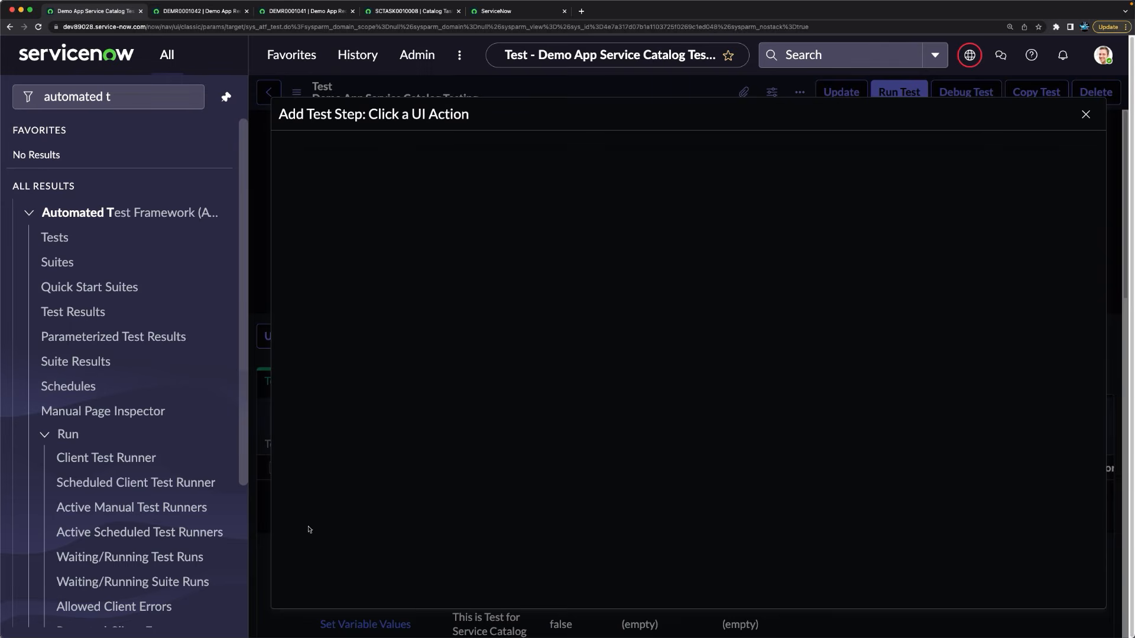
Step: Find Studio in the application navigator and open the Demo App application in it
scroll(584, 454, down, 15)
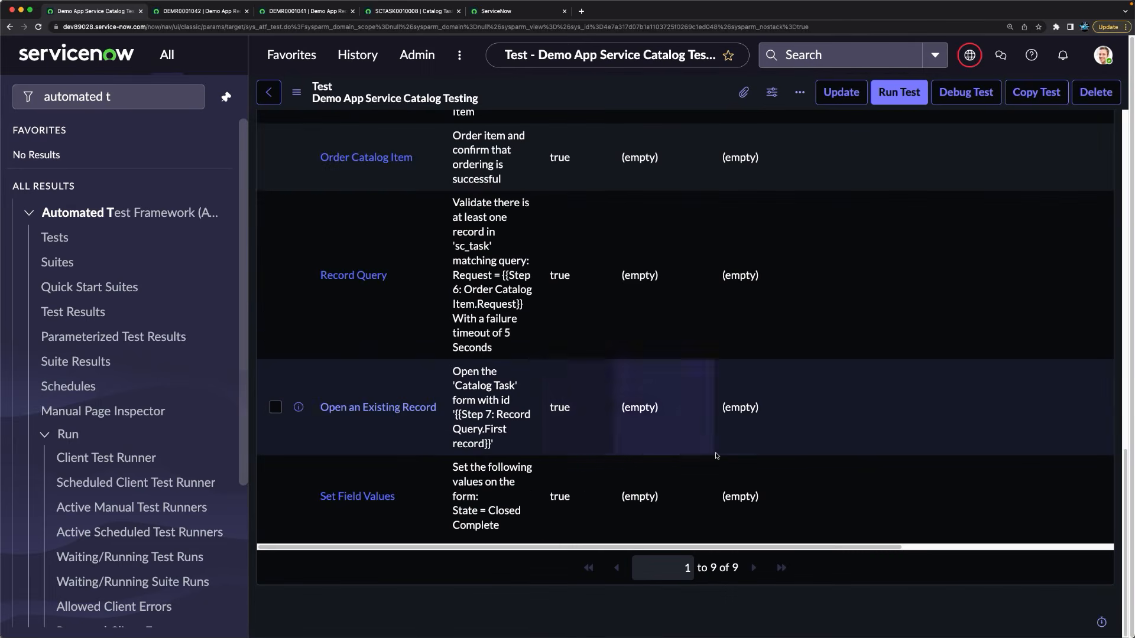
scroll(792, 455, down, 10)
scroll(837, 447, down, 10)
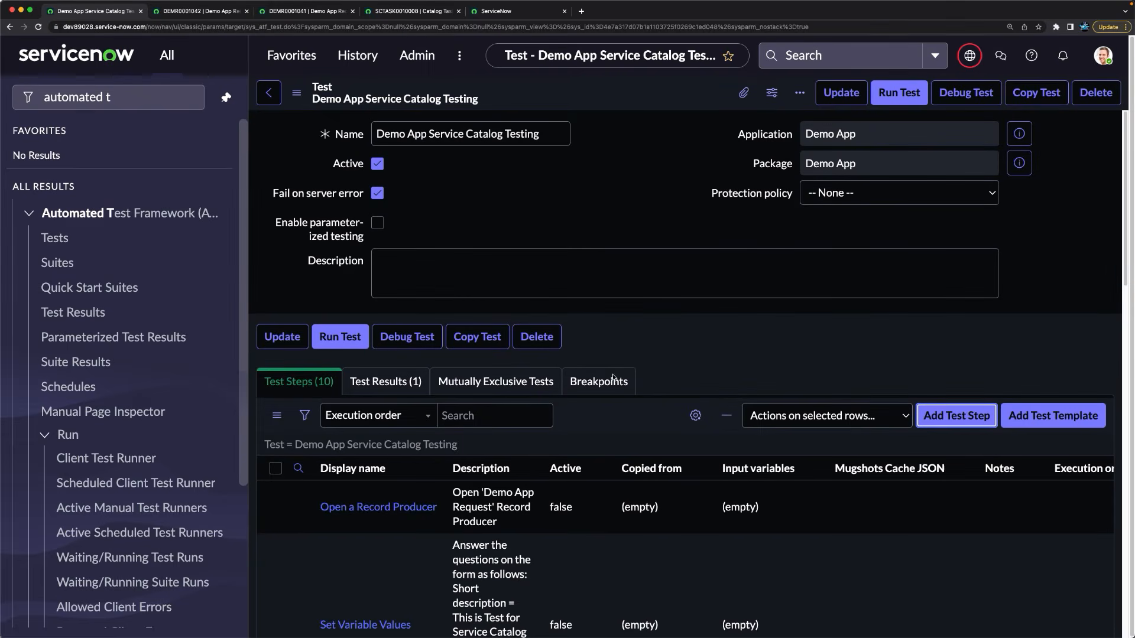
scroll(606, 411, down, 10)
scroll(594, 441, down, 10)
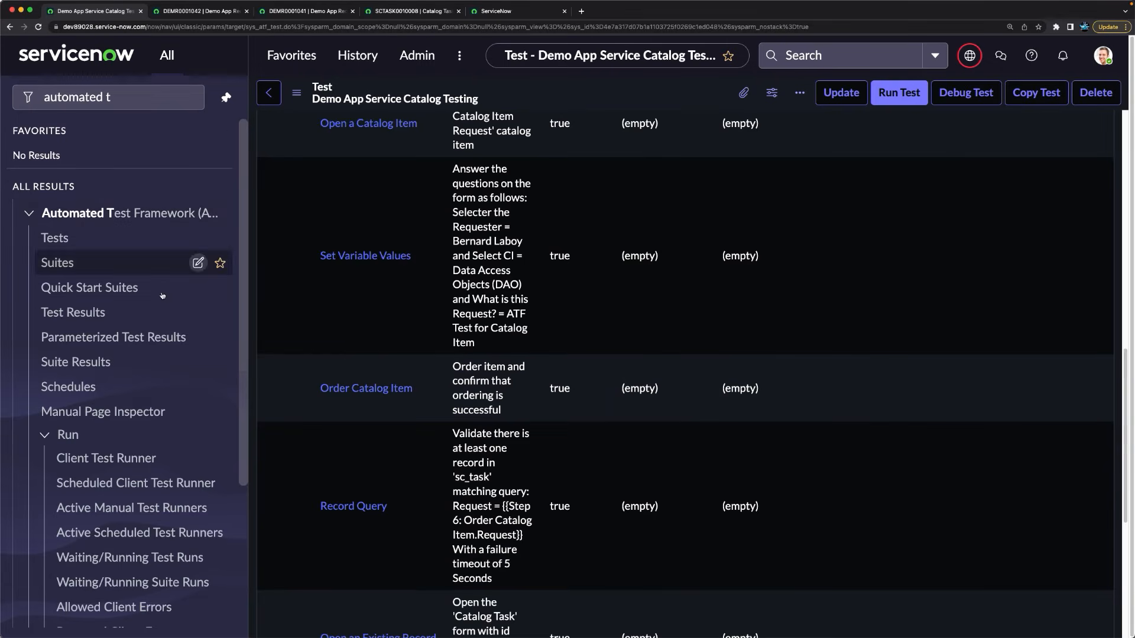
drag(153, 89, 2, 89)
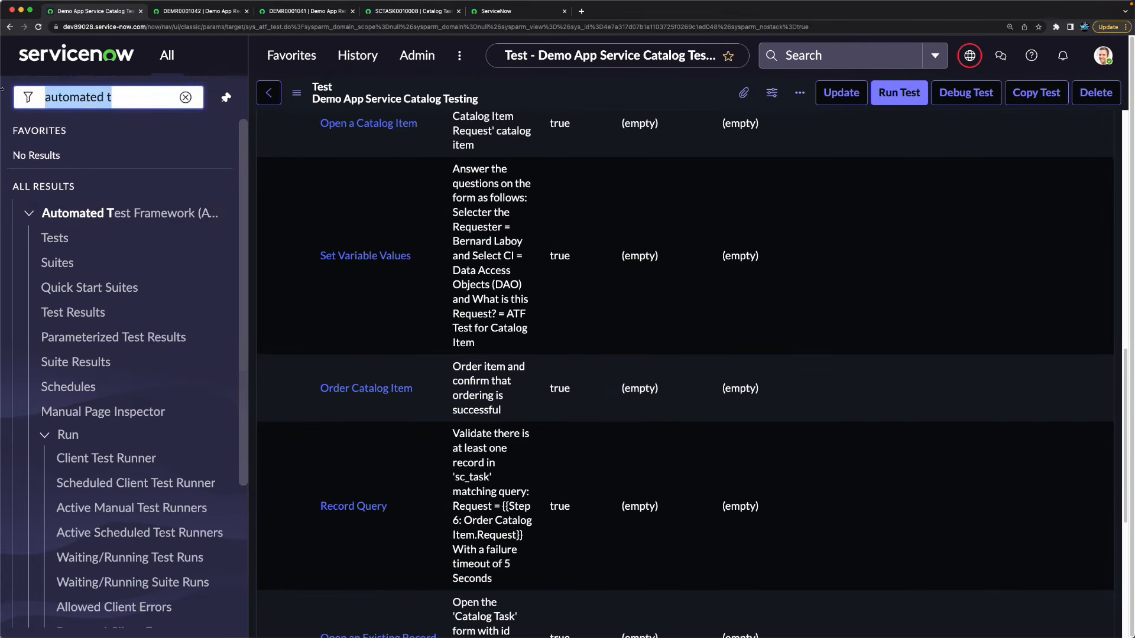
text(studio)
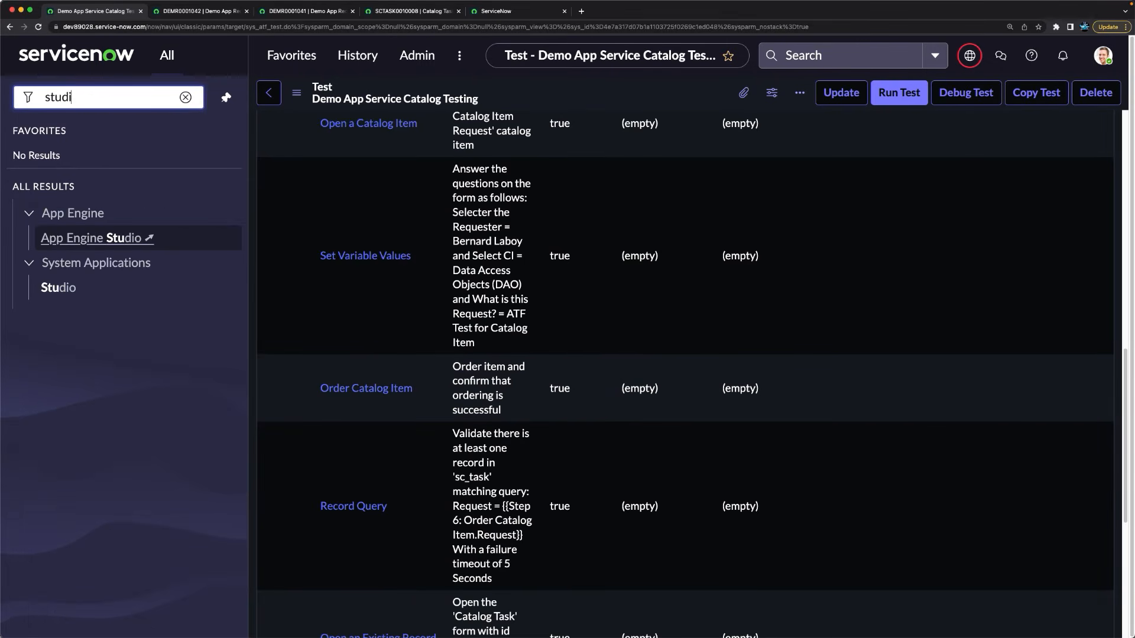
click(65, 288)
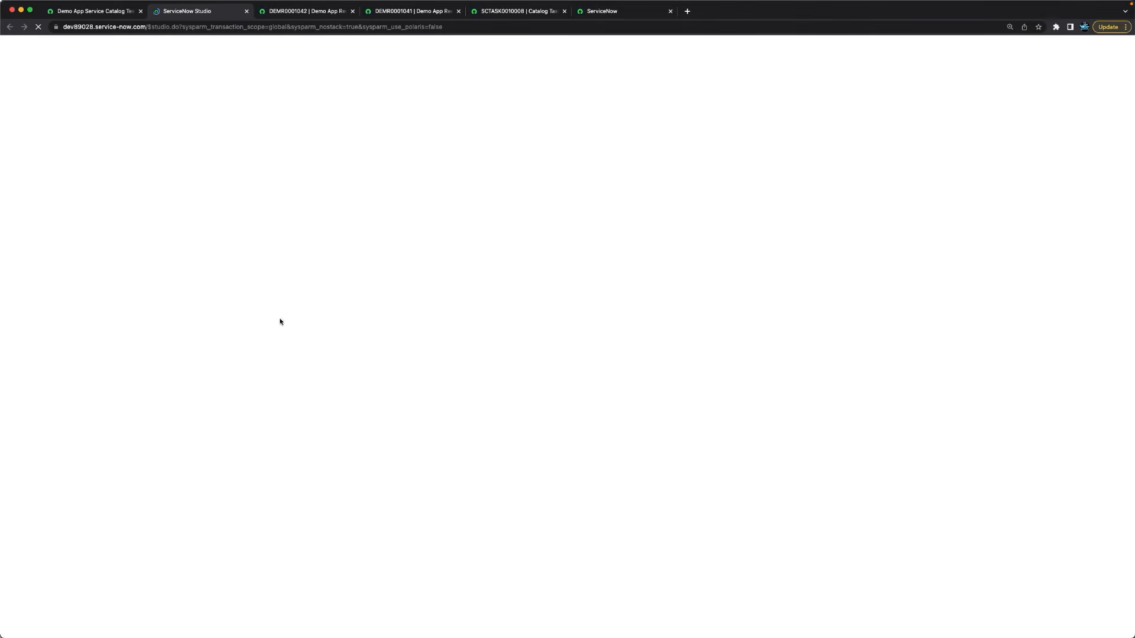
click(95, 13)
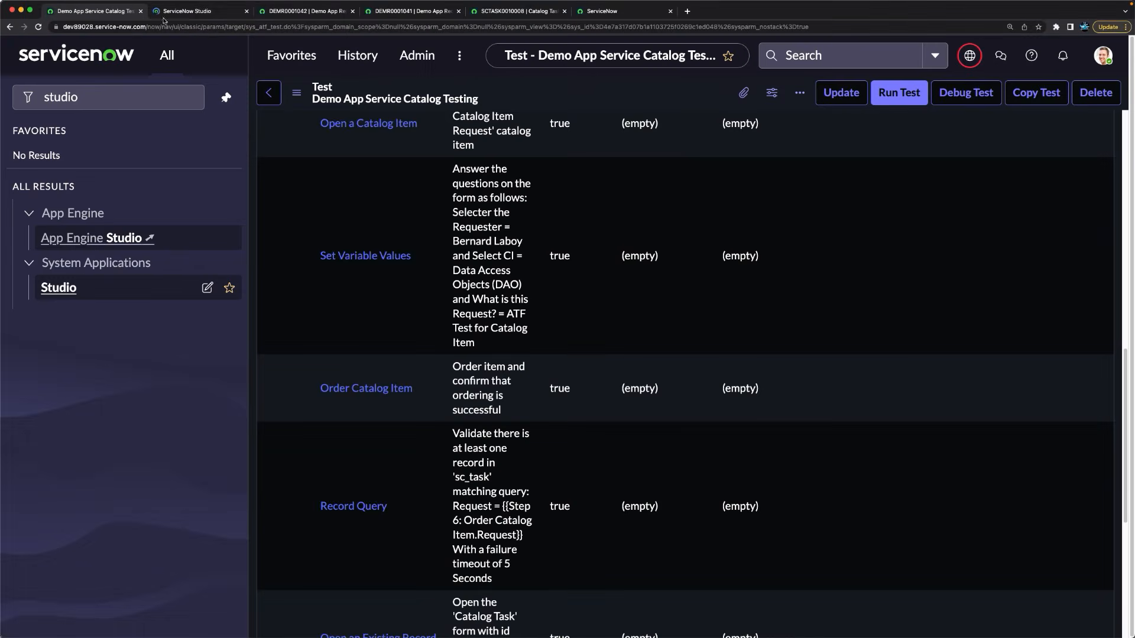
click(203, 13)
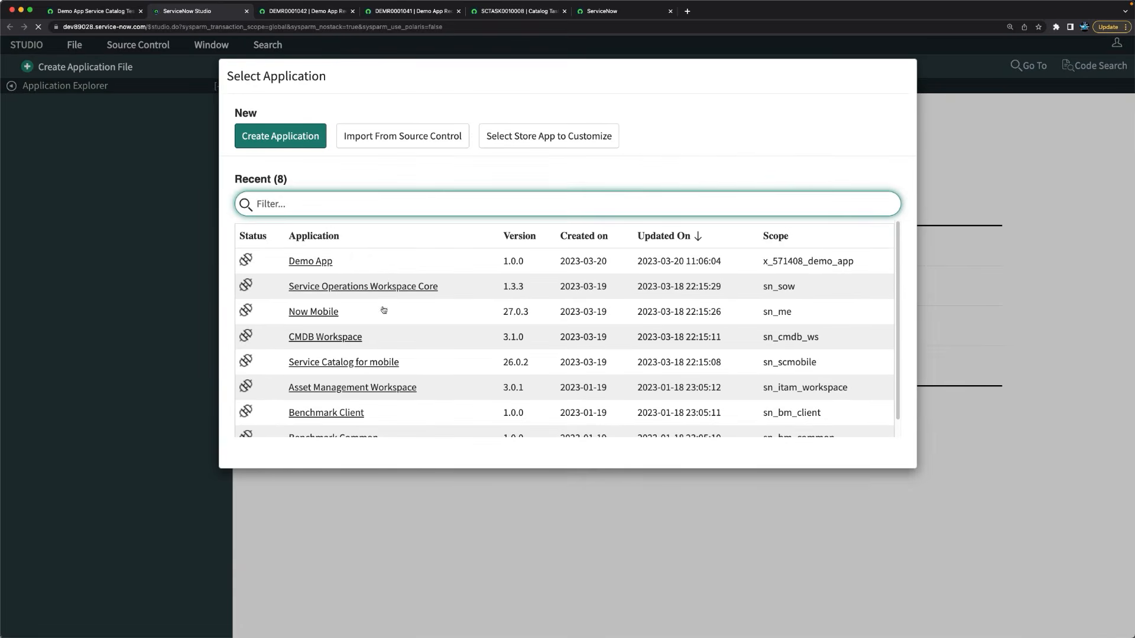
click(309, 263)
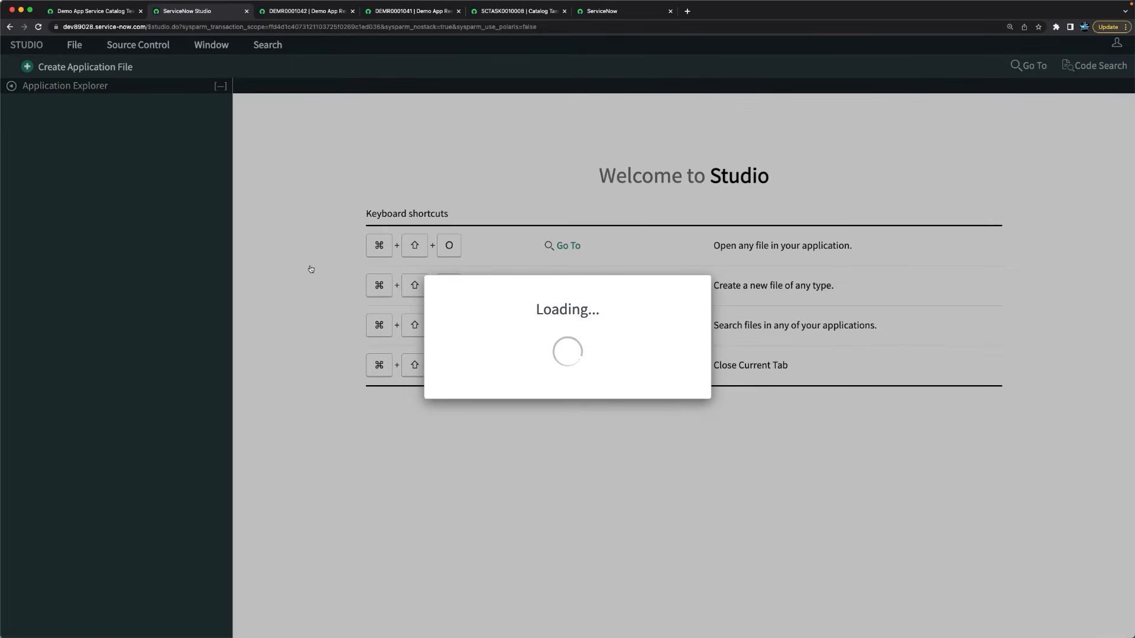
Step: Open the Demo.App.Request.Catalog flow in Flow Designer and maximize its window
scroll(96, 503, down, 10)
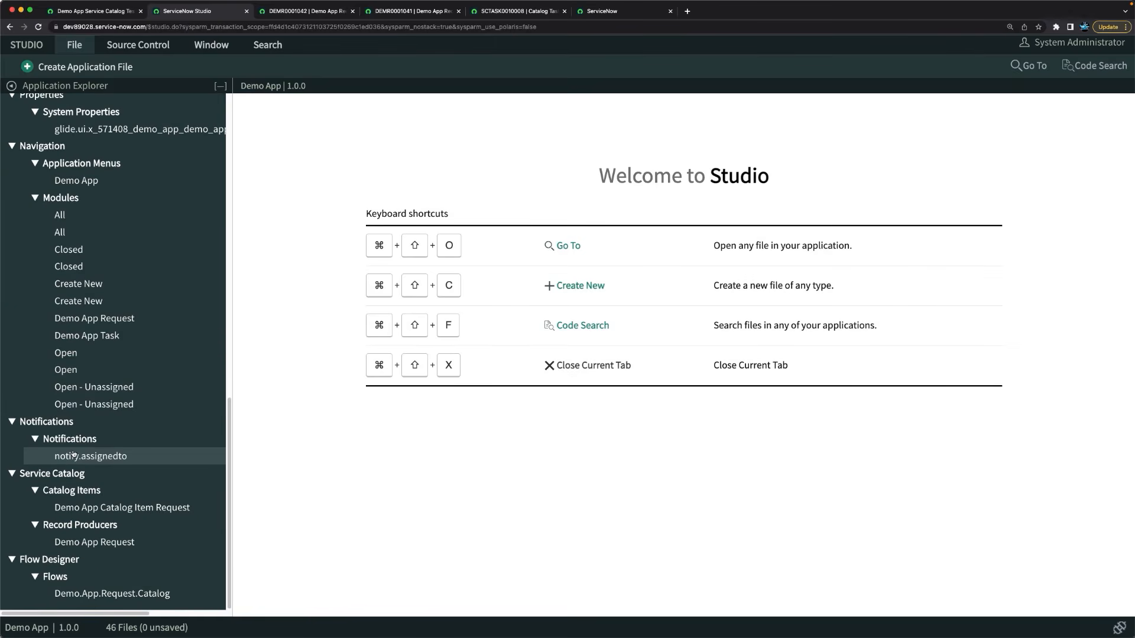
click(92, 594)
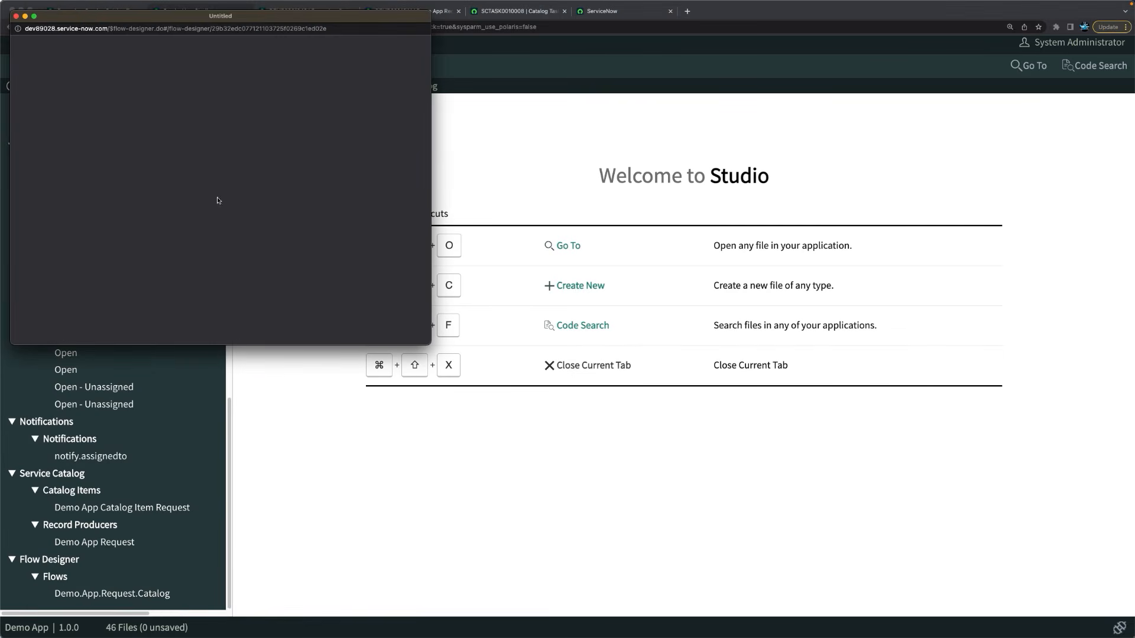
drag(349, 23, 719, 132)
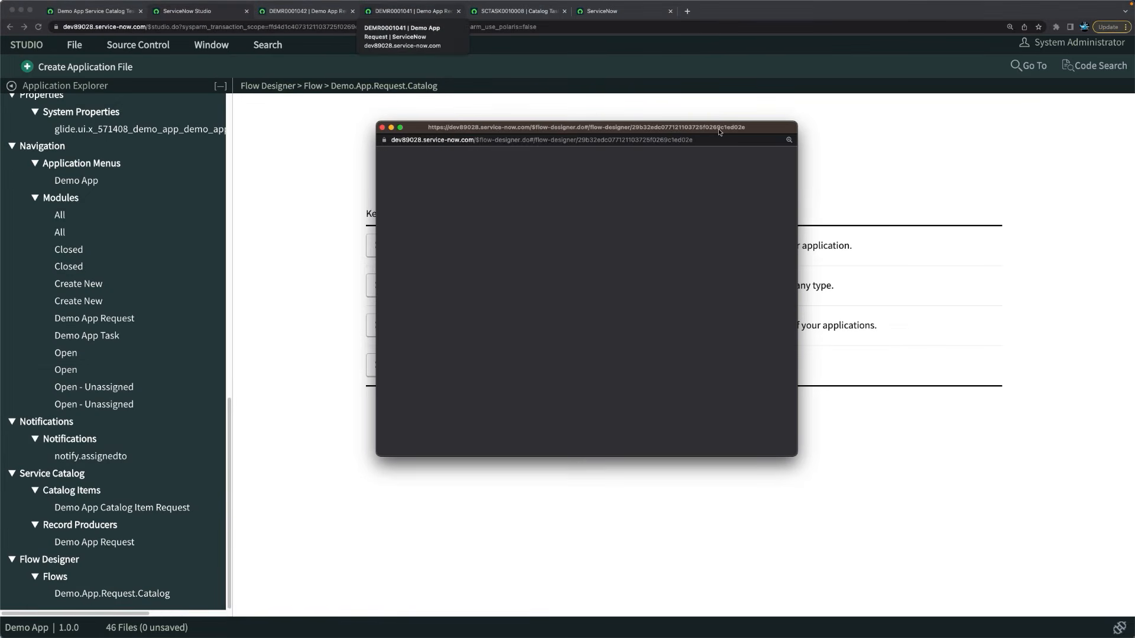
double_click(719, 131)
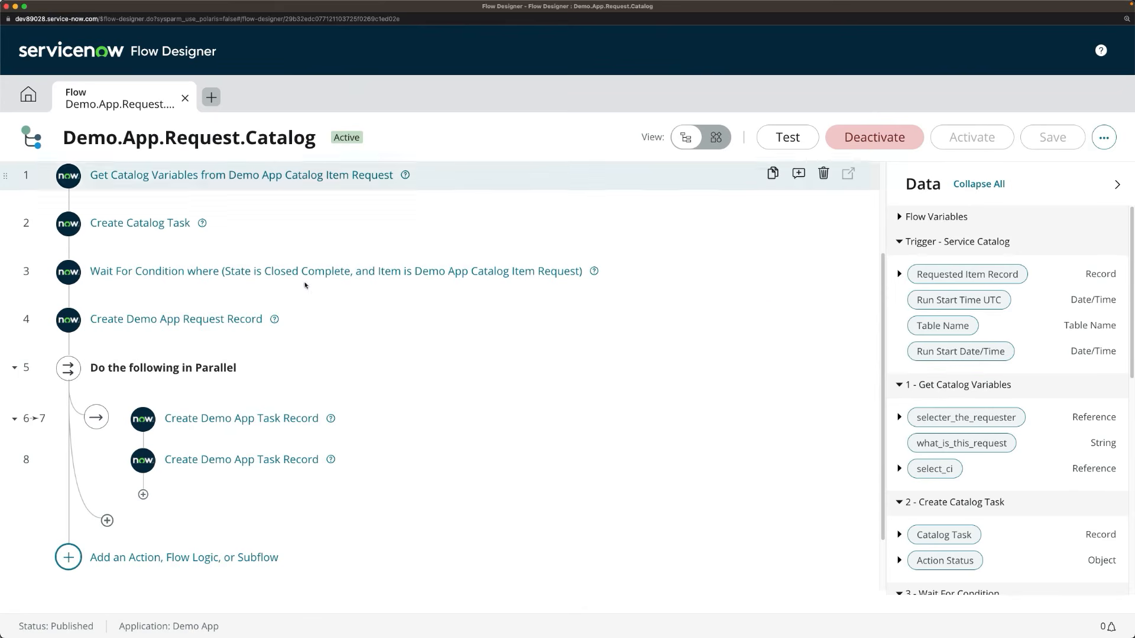
Step: Inspect the Parent field's data mapping in the flow's Create Demo App Request Record action, and close the flow
click(174, 319)
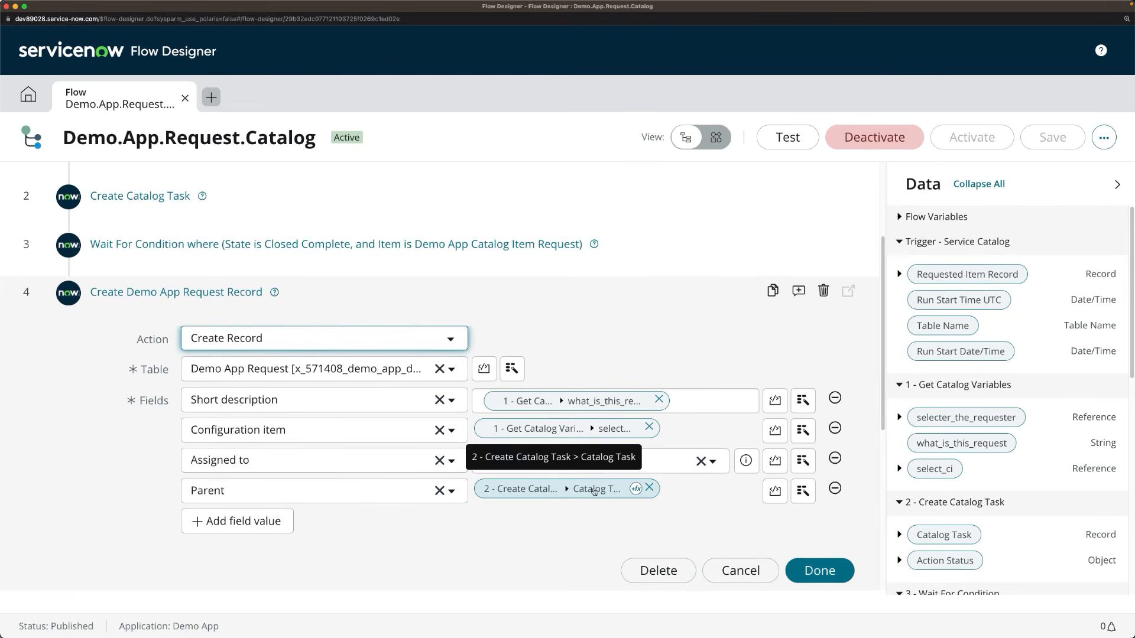
click(802, 491)
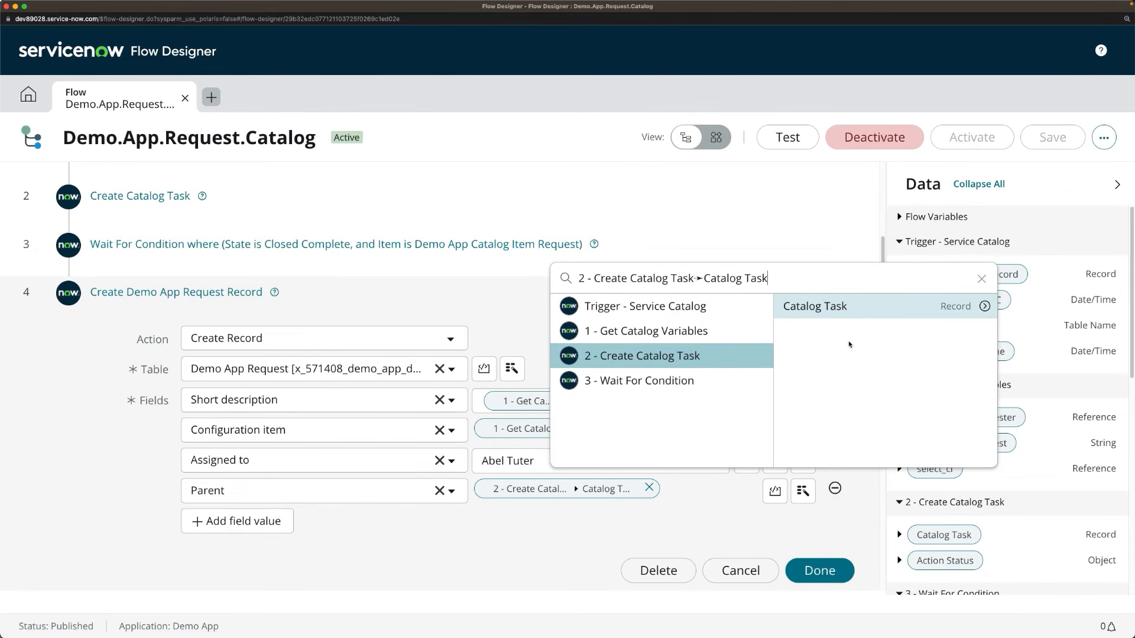
click(730, 530)
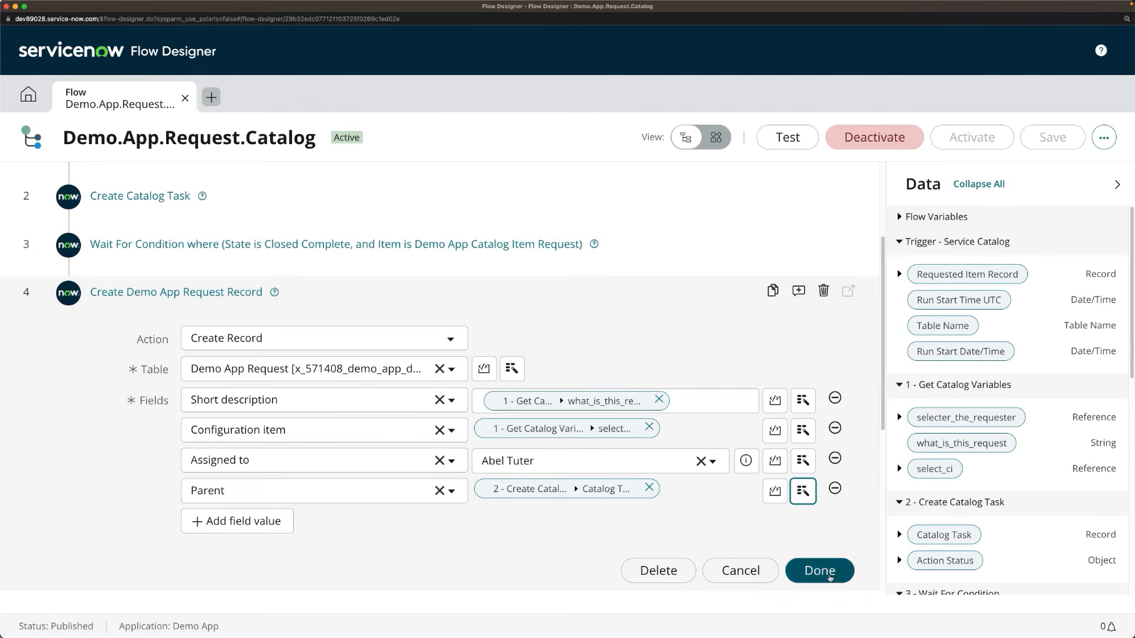
click(740, 570)
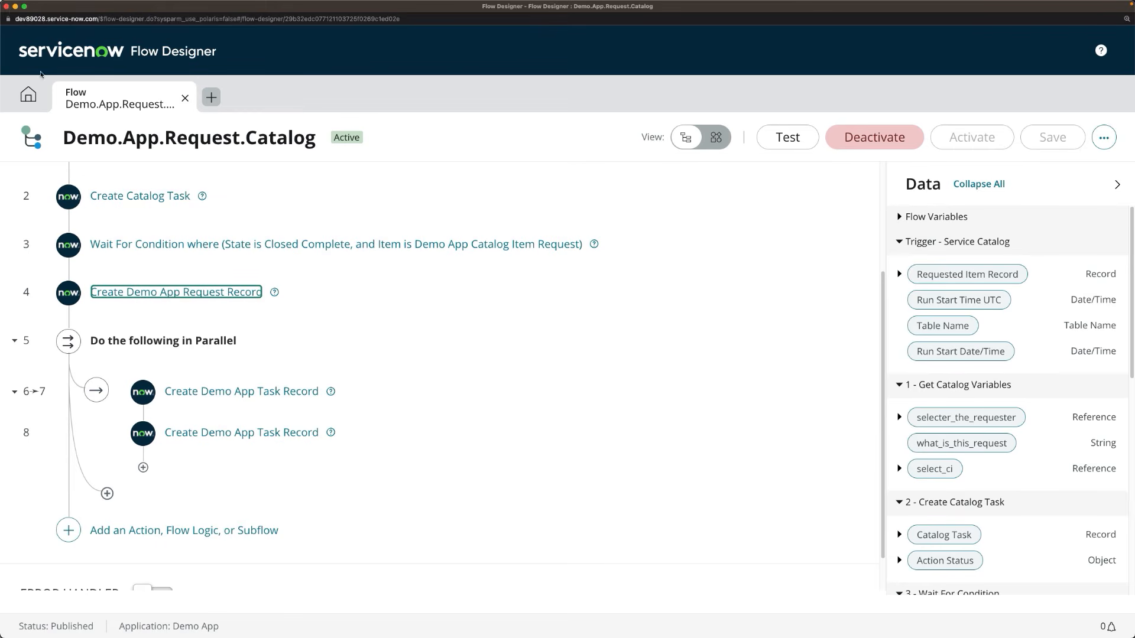
click(7, 6)
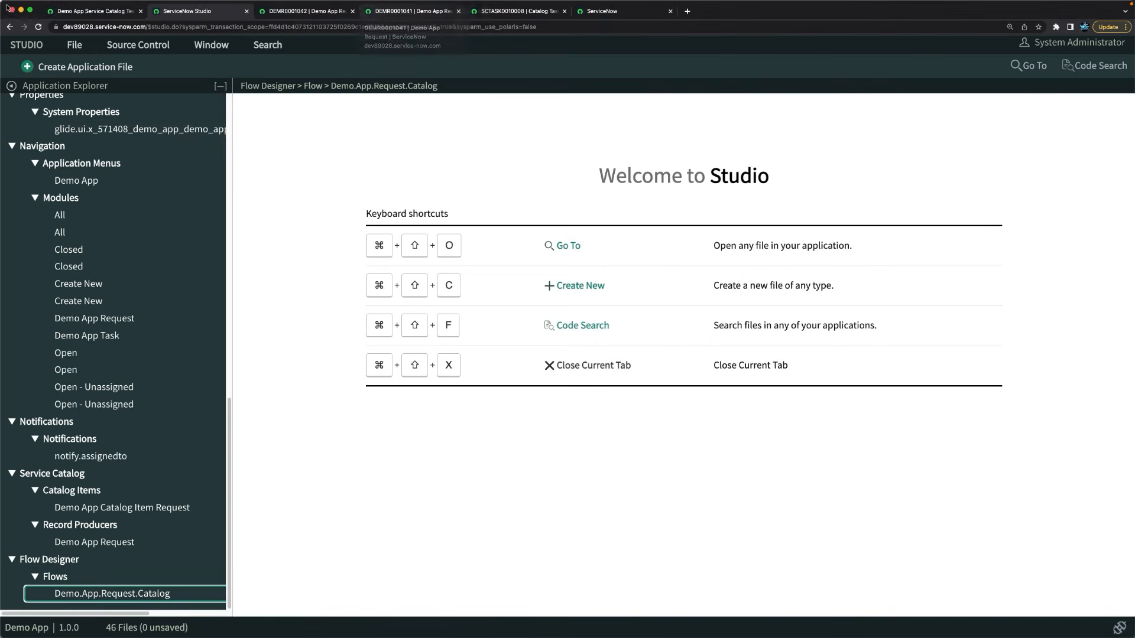
Step: Add an Open an Existing Record form step after step 10 of the test, with the Catalog Task record mapped to Step 7: Record Query > First record
click(67, 17)
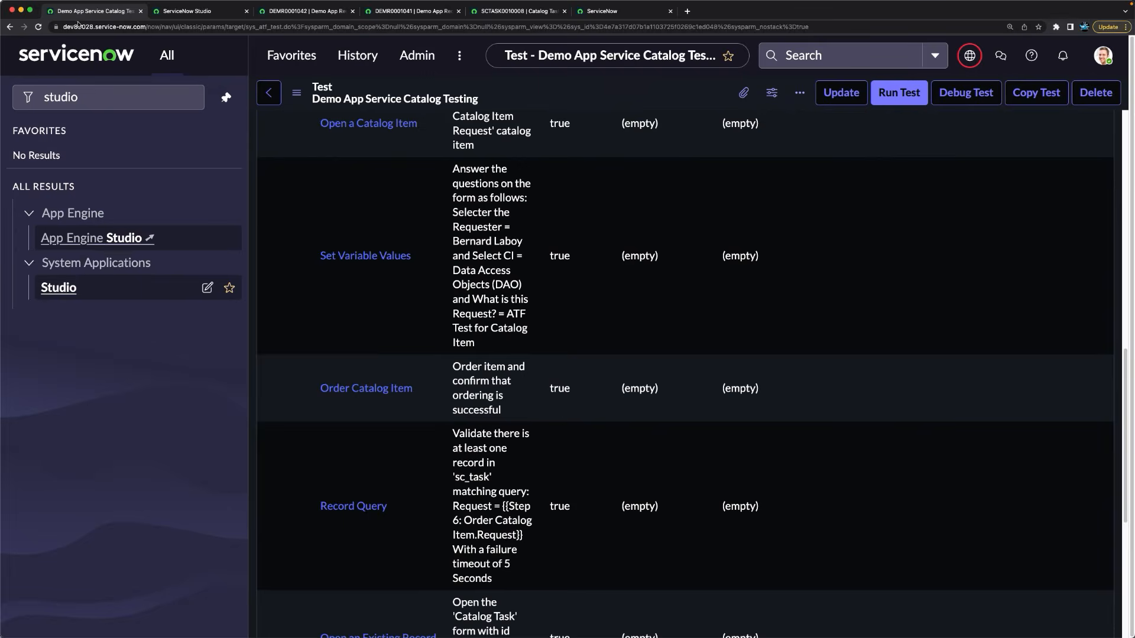
scroll(277, 254, down, 6)
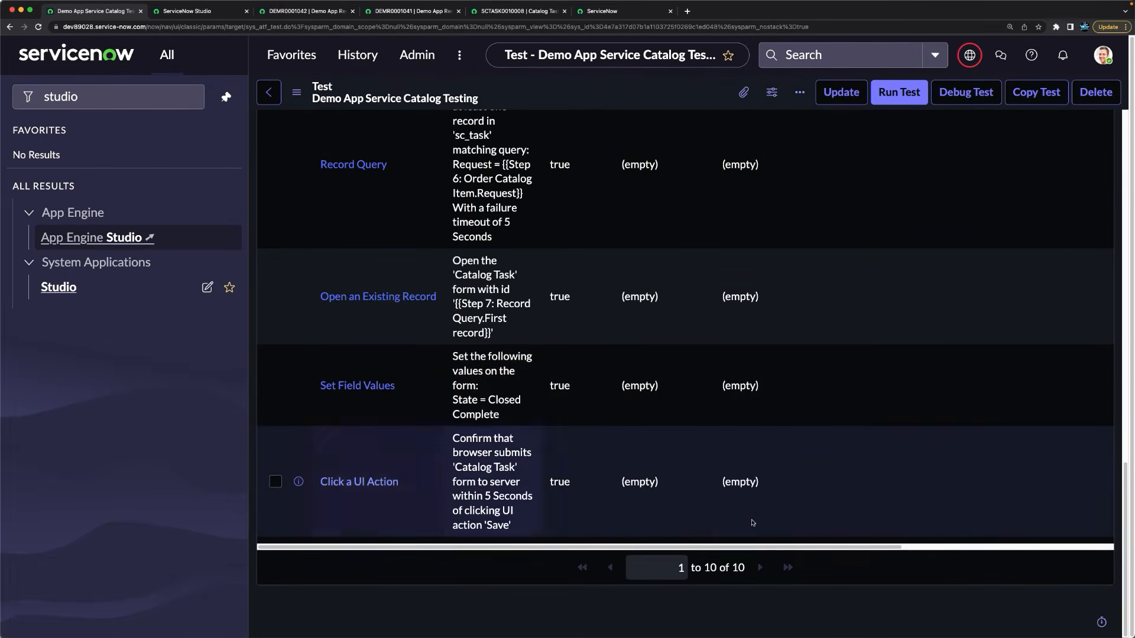
scroll(757, 504, up, 10)
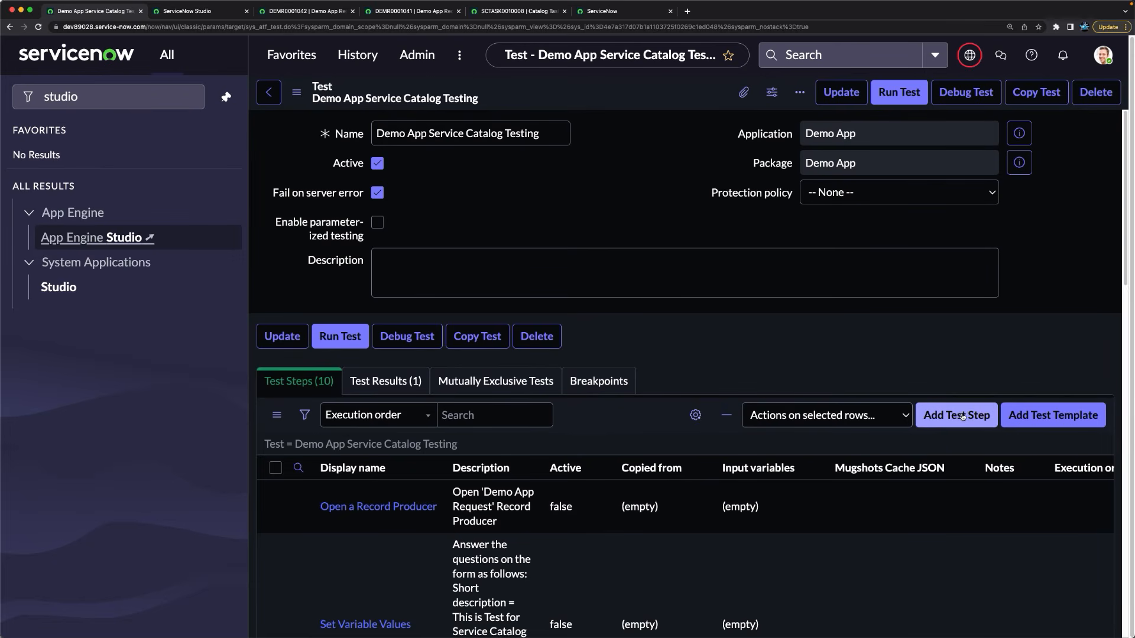
click(962, 417)
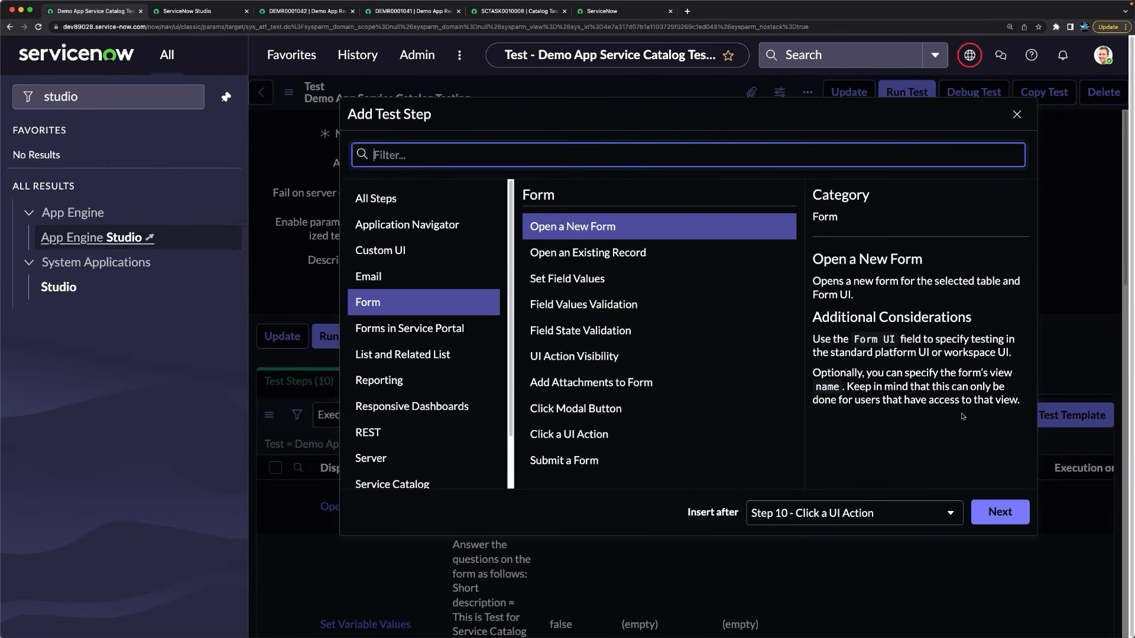
click(580, 253)
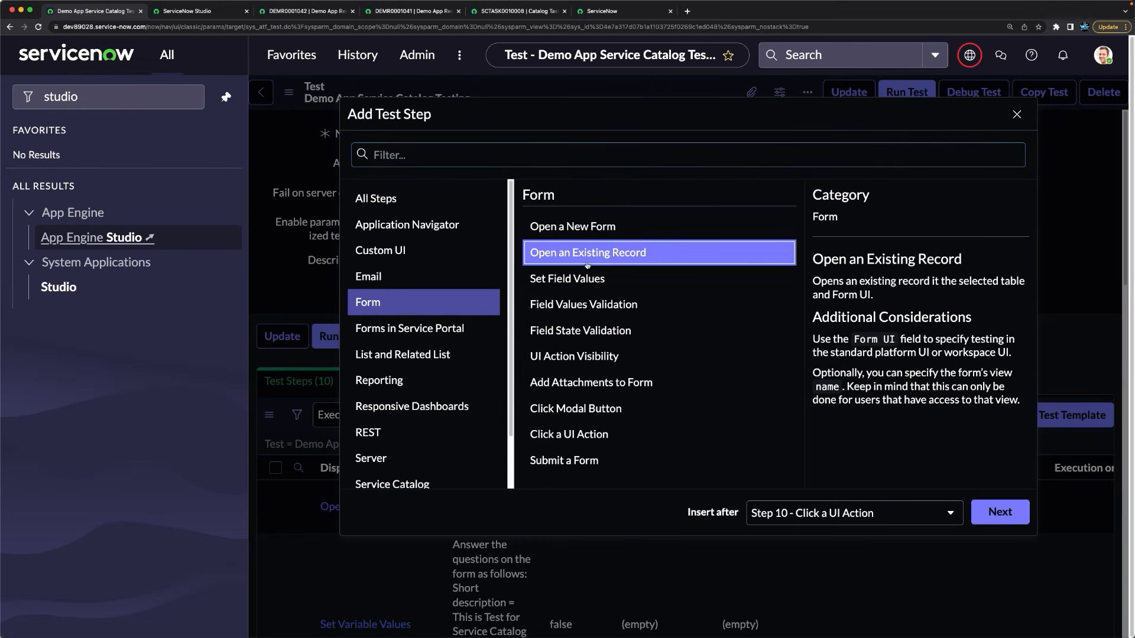
click(1000, 513)
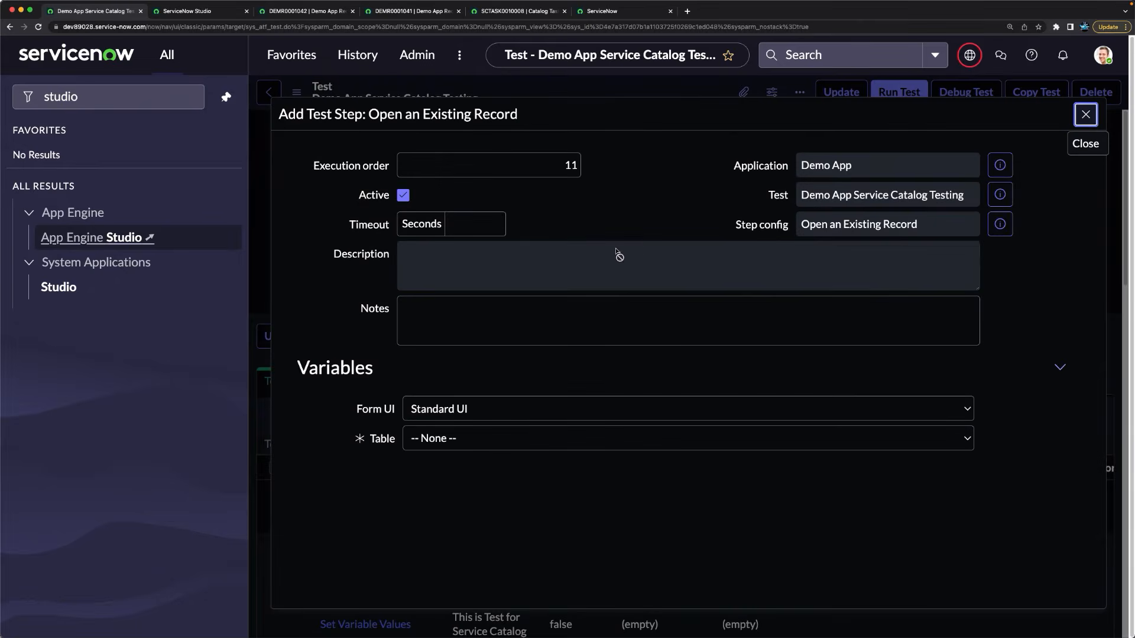
scroll(709, 384, down, 2)
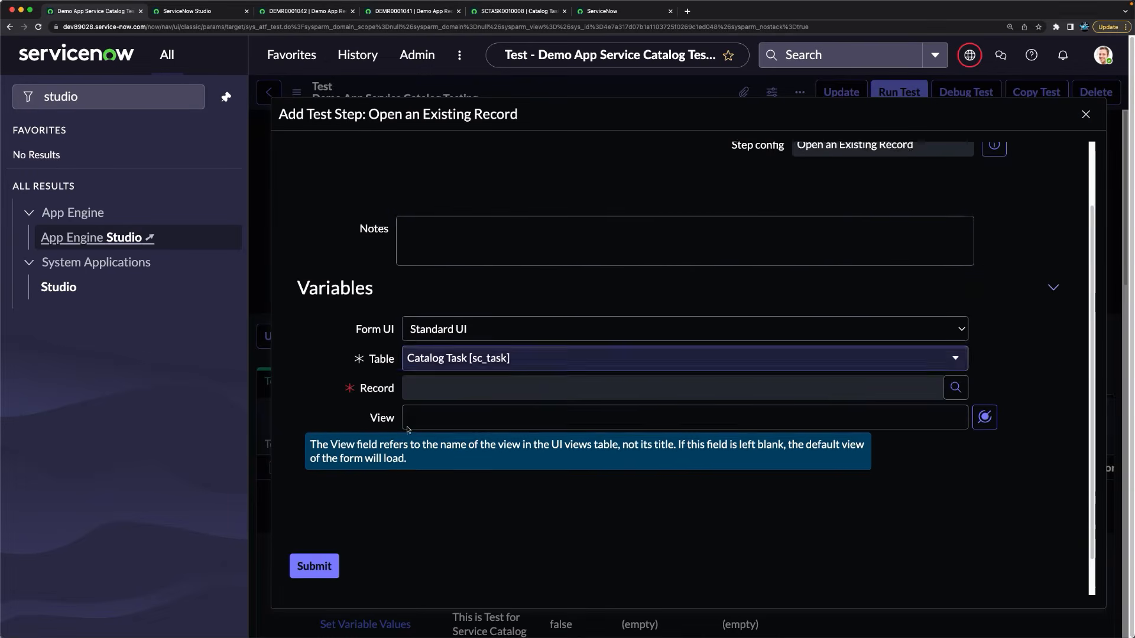
click(1022, 343)
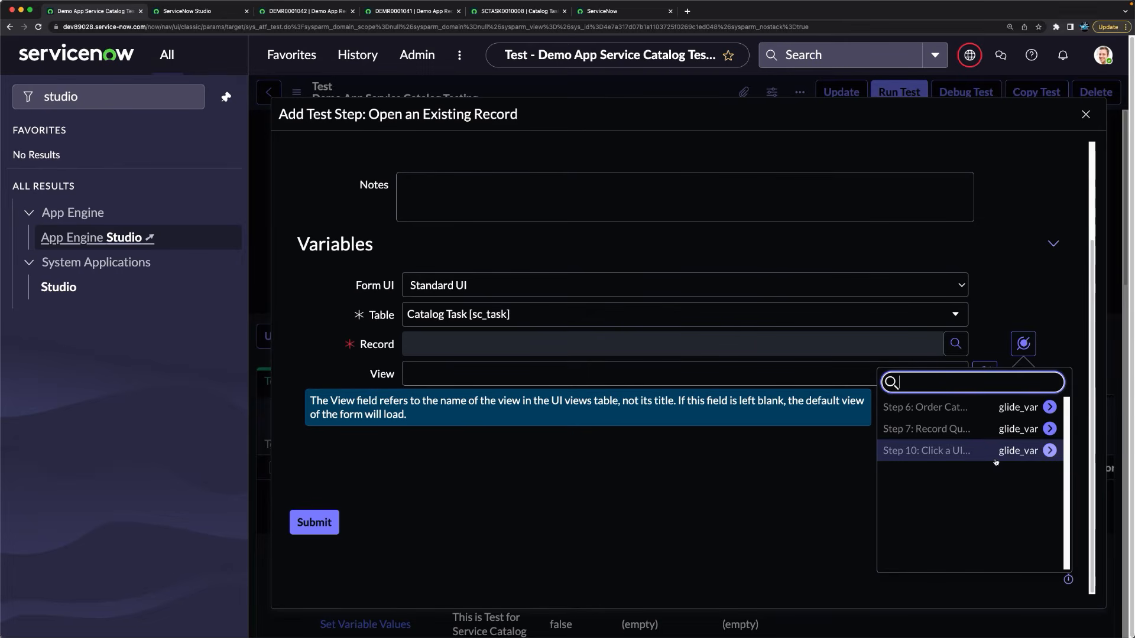
click(1050, 429)
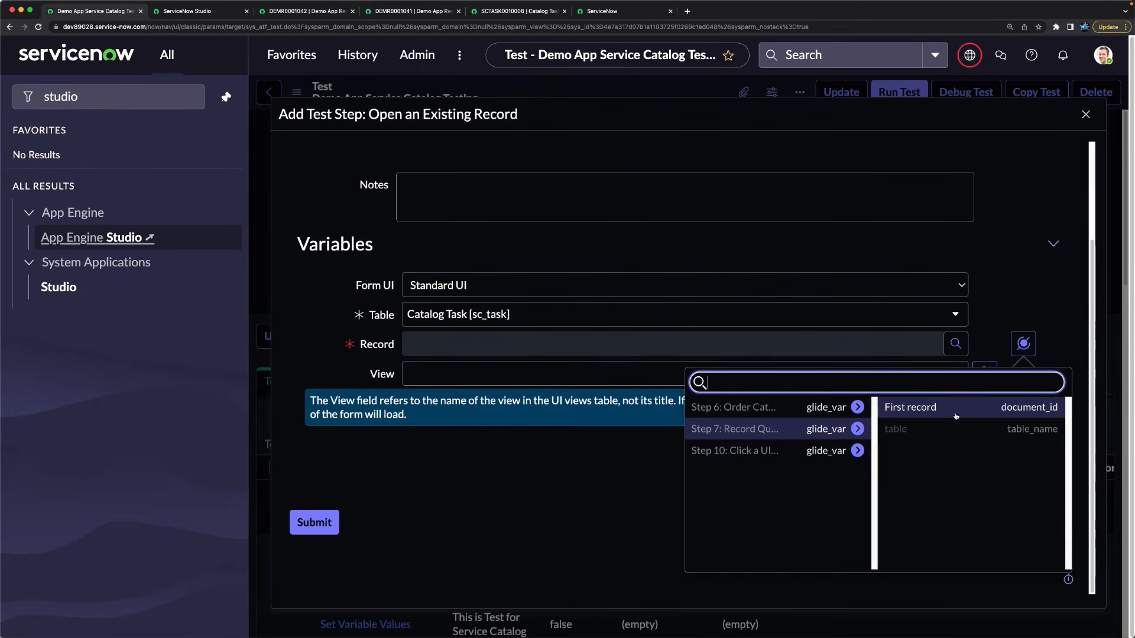
click(954, 416)
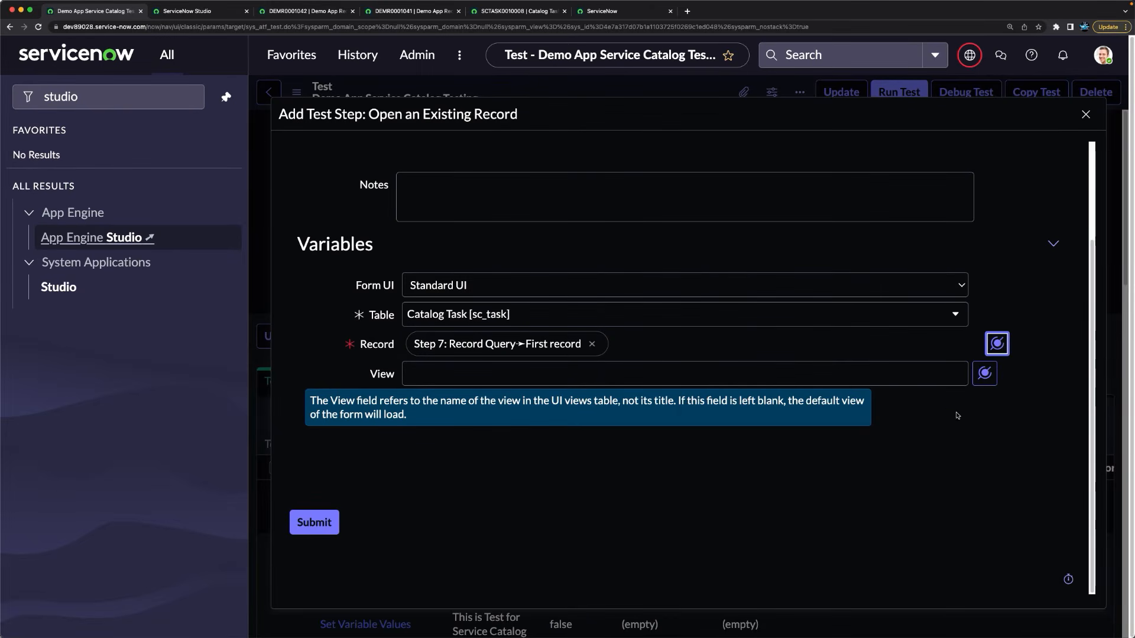
click(319, 522)
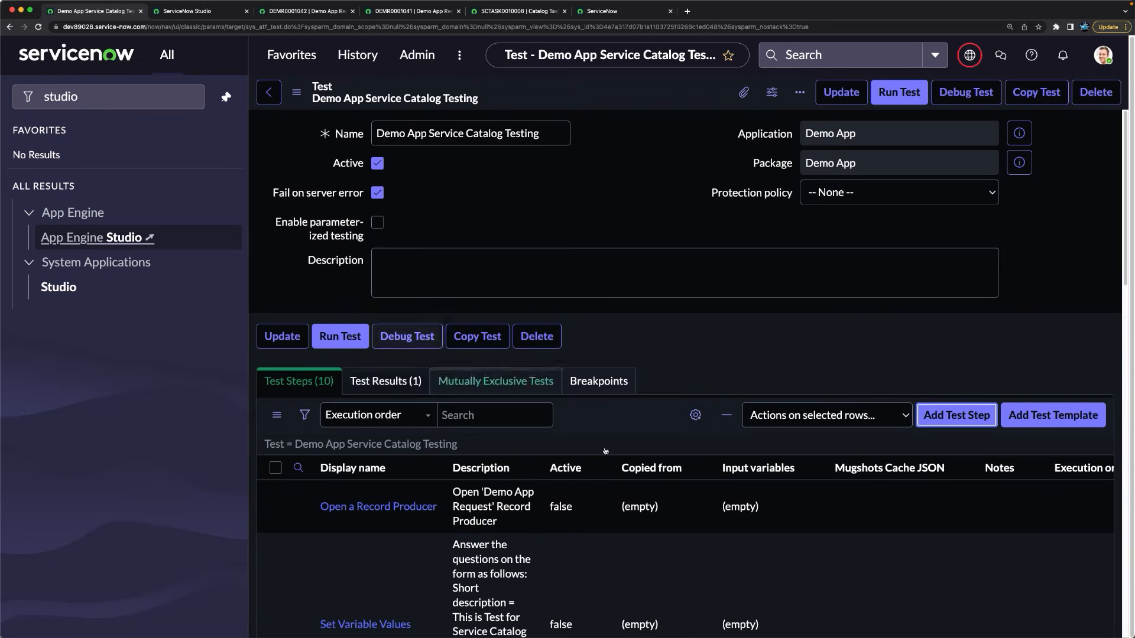
Step: Start a server Record Query step after step 11 of the test, with the table set to Demo App Request
scroll(1011, 413, up, 20)
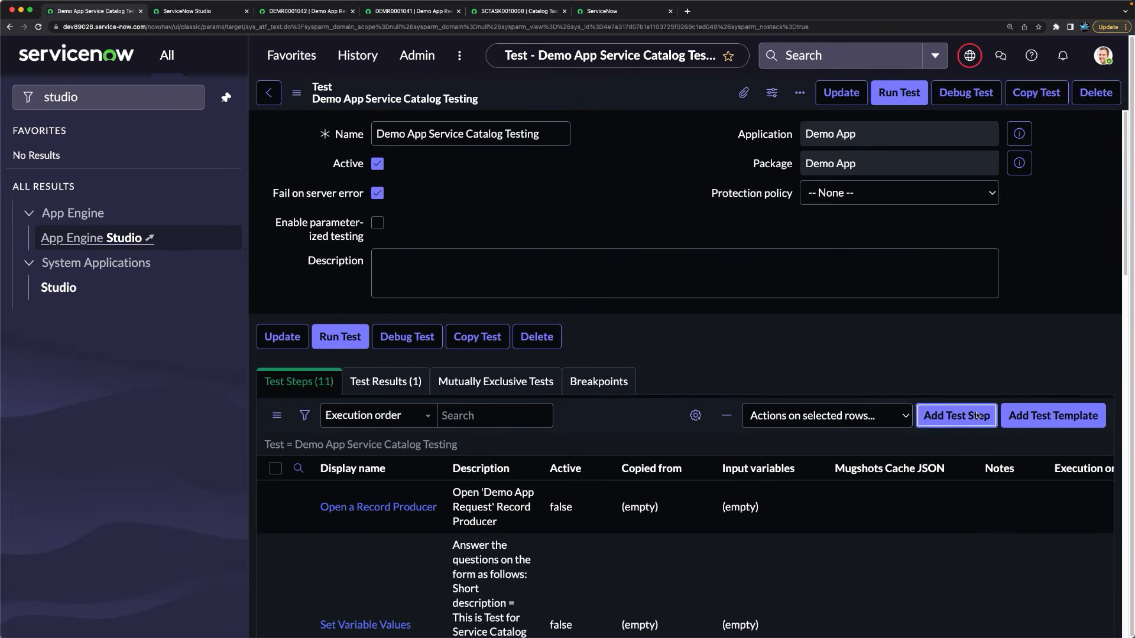
click(949, 425)
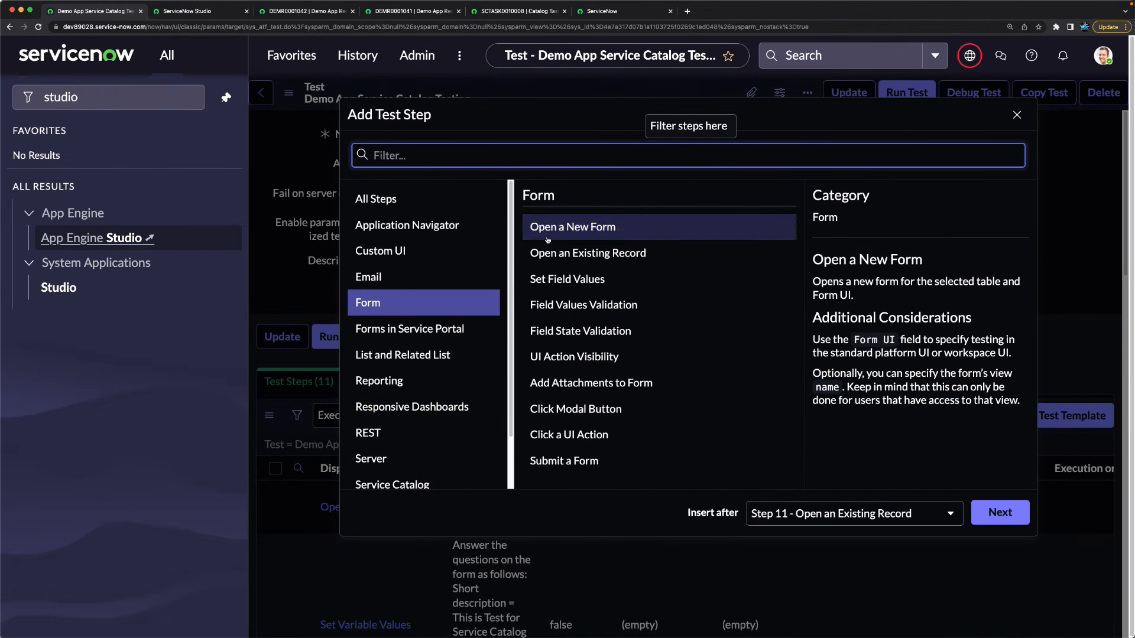
click(379, 458)
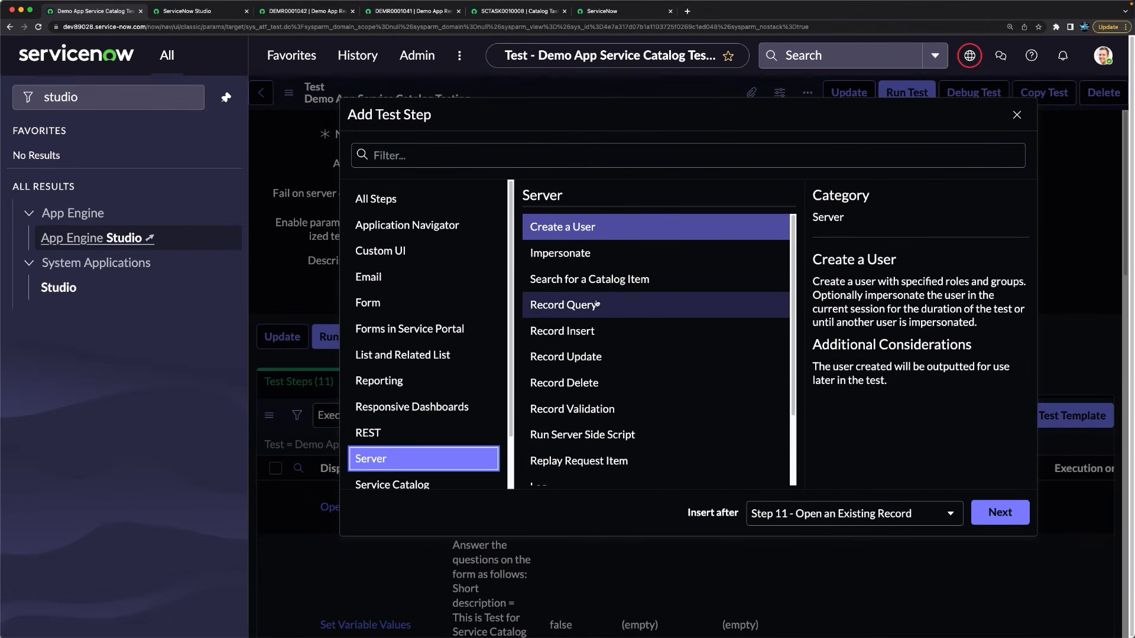
click(572, 304)
click(999, 512)
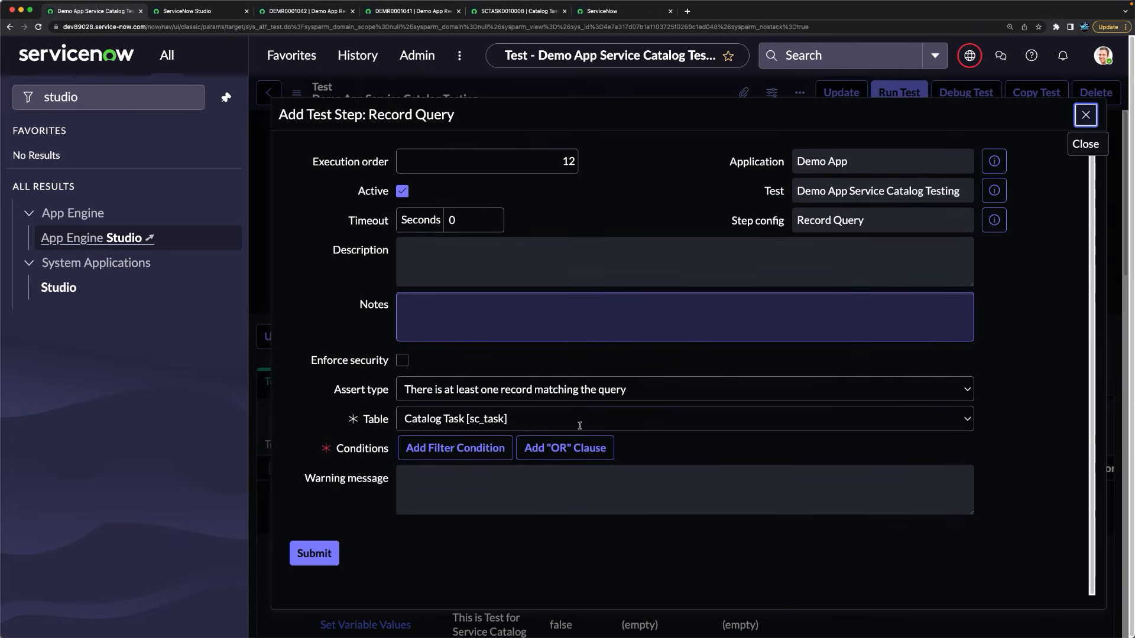
click(444, 423)
text(de)
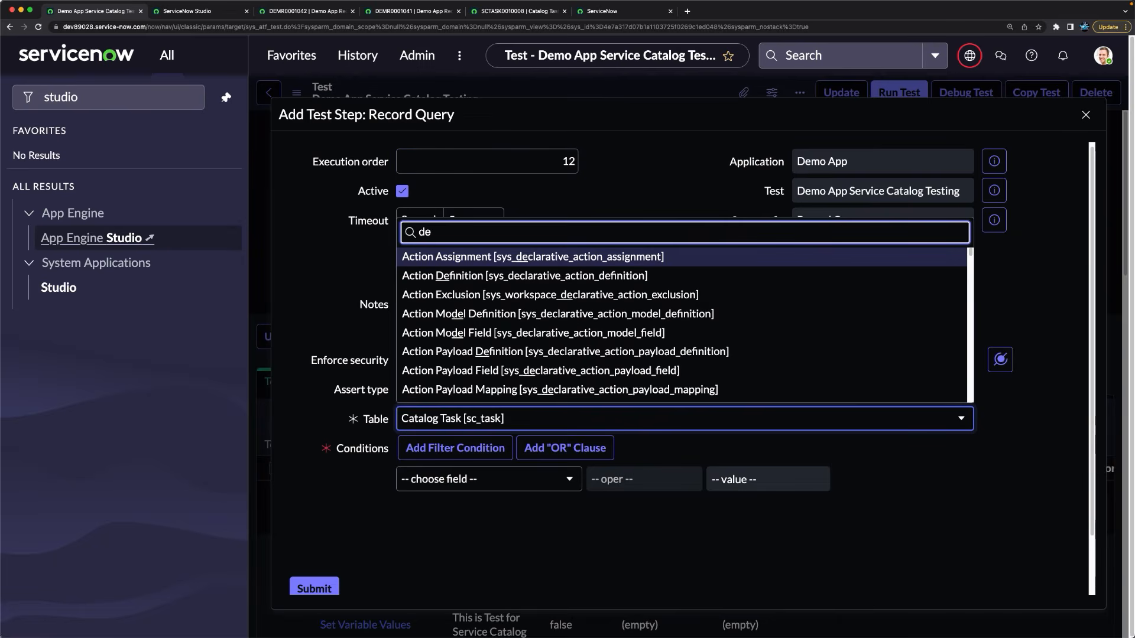
text(mo)
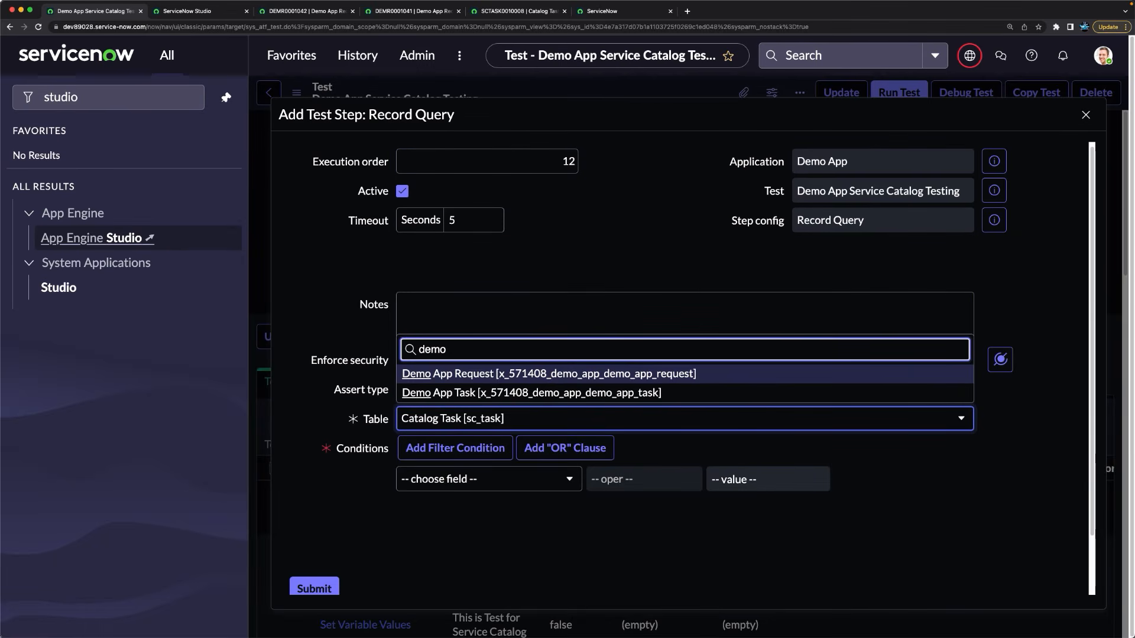
click(481, 374)
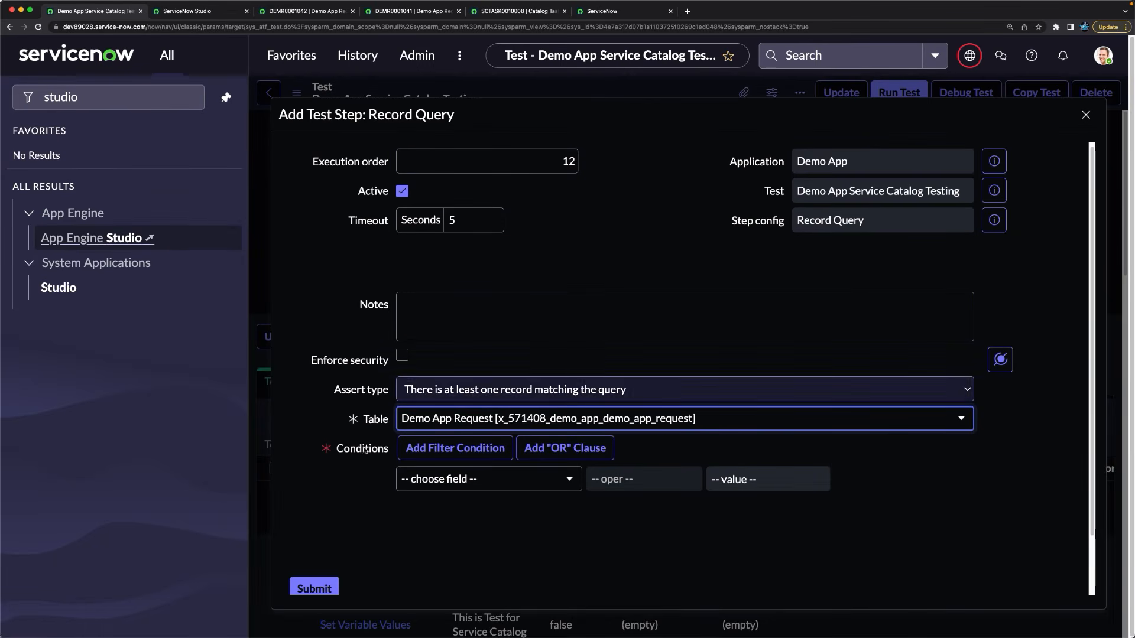
Step: Add the condition Parent is Step 7: Record Query > First record to the query step and submit it
click(467, 486)
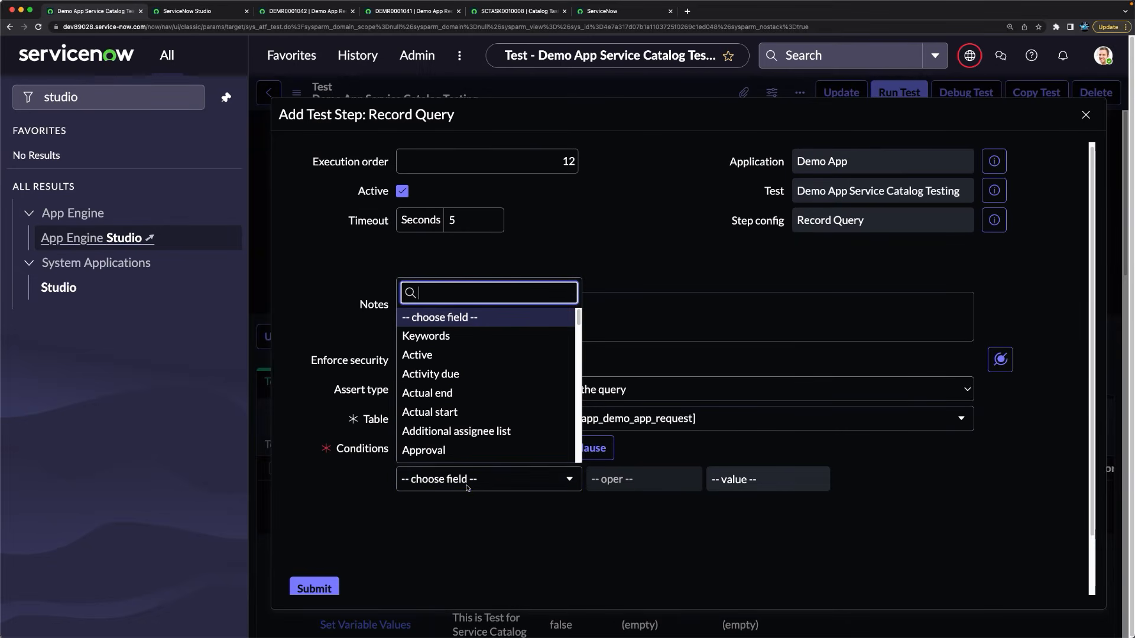
text(pa)
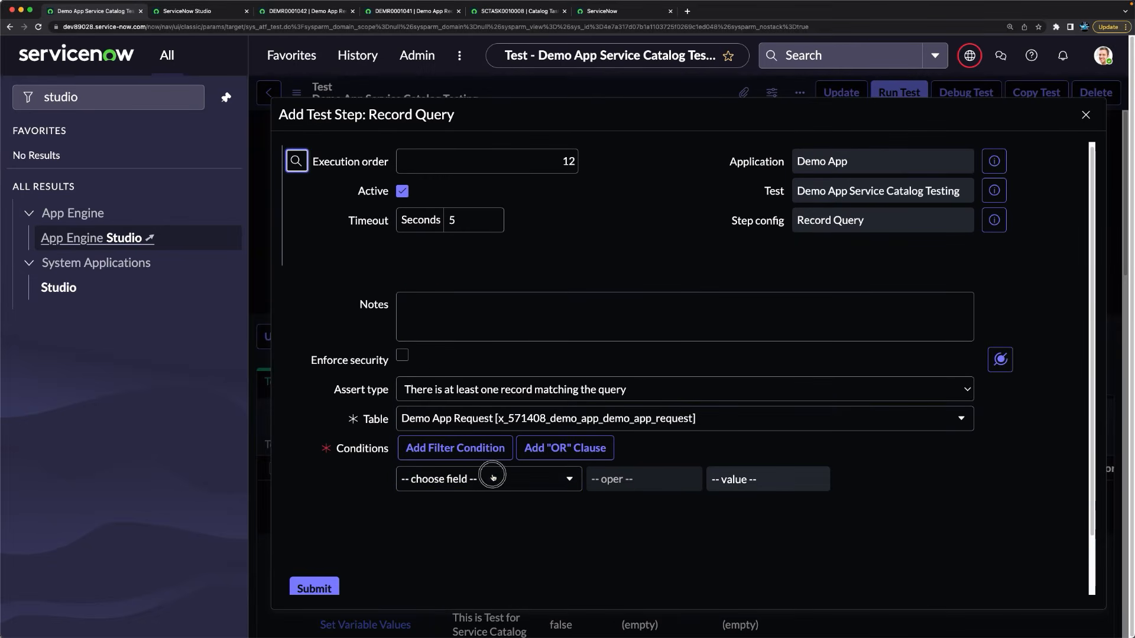
key(Escape)
click(493, 477)
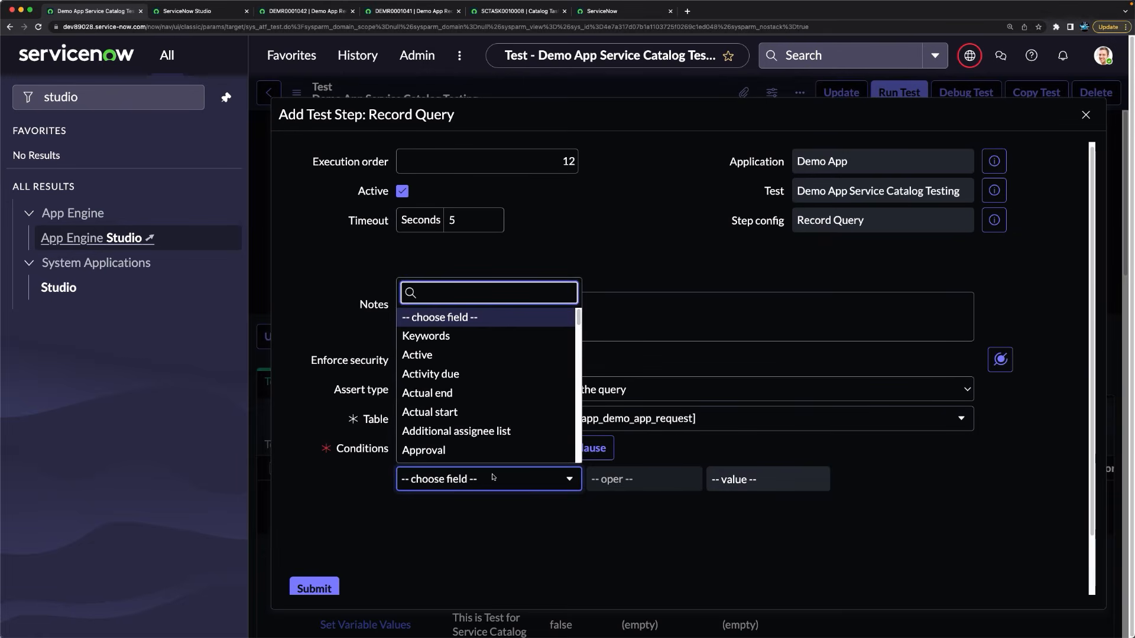
text(par)
click(452, 454)
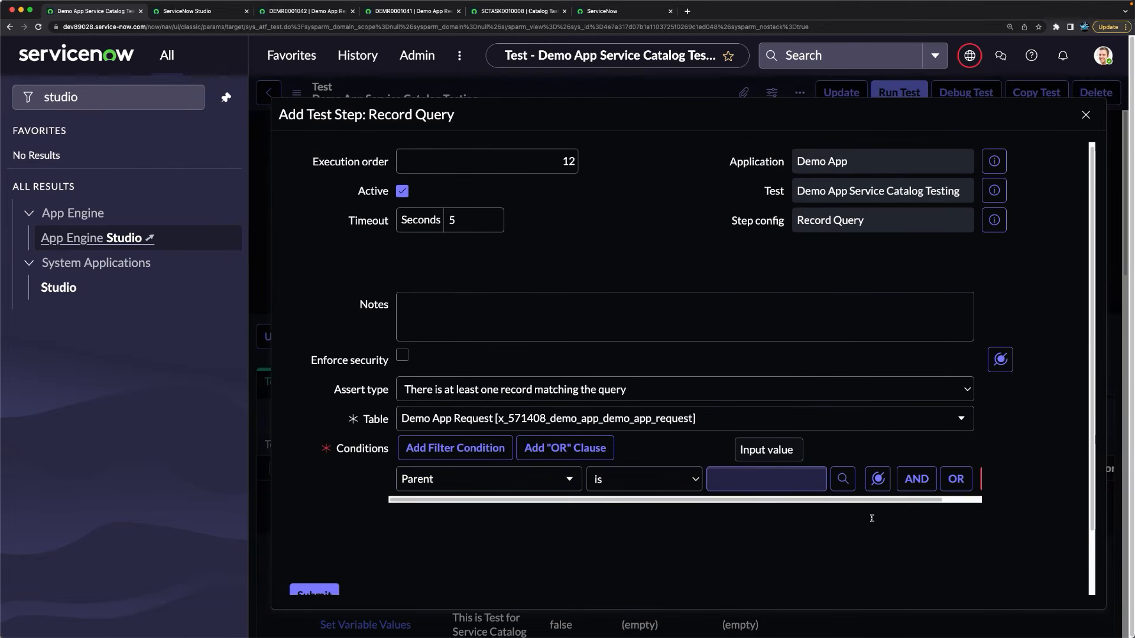
click(879, 479)
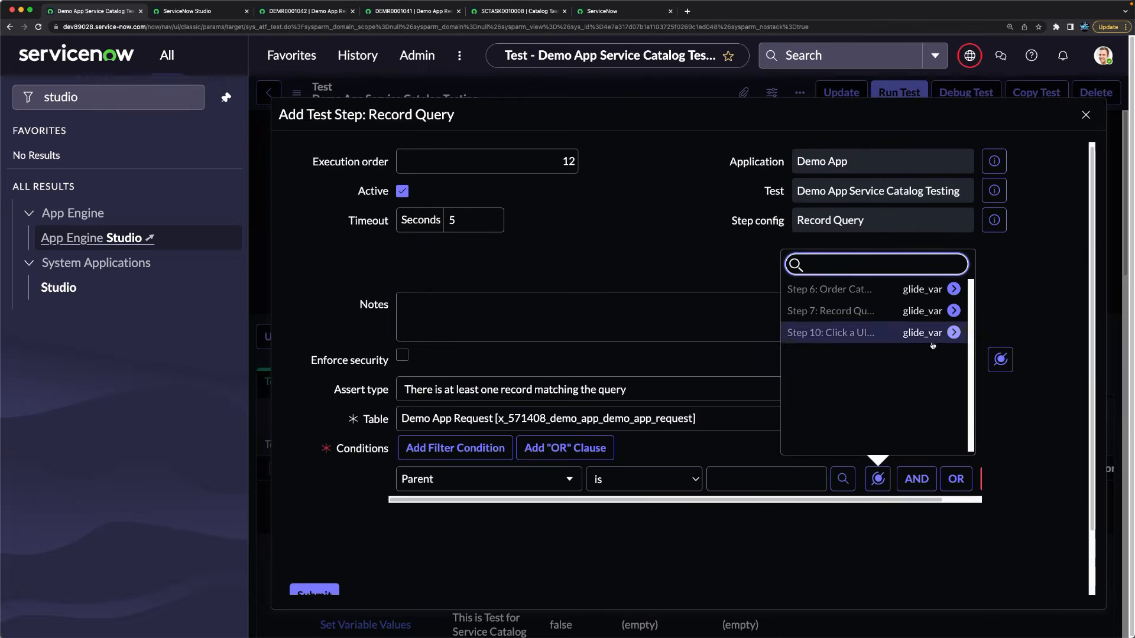
click(953, 311)
click(896, 300)
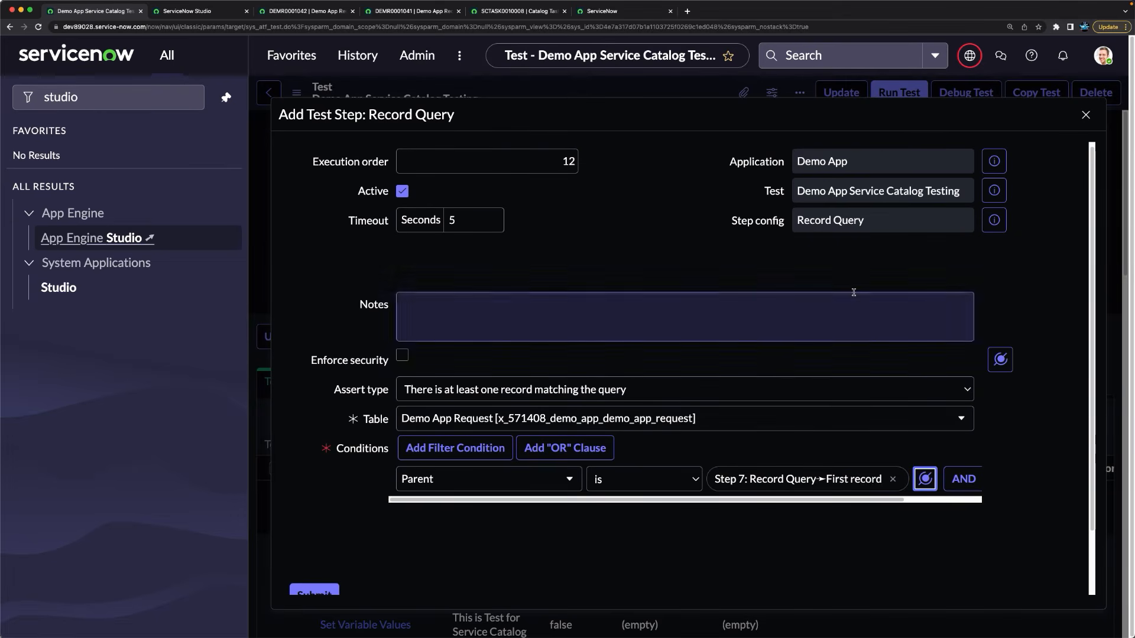
click(317, 591)
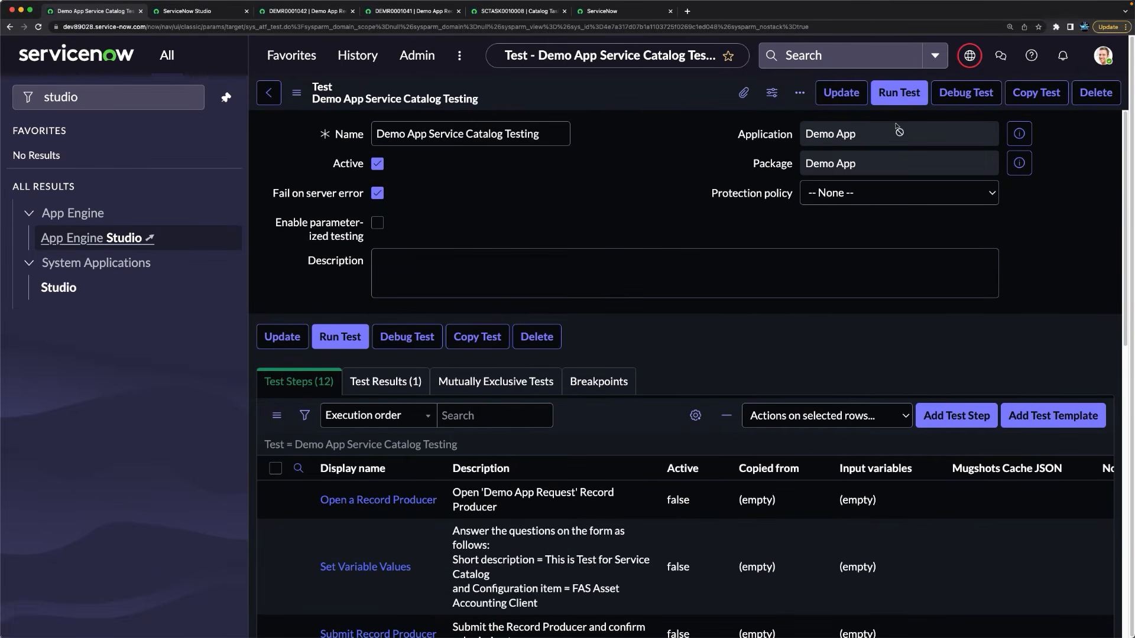
Step: Run the Demo App Service Catalog Testing test in the current Chrome session and check the client test runner
click(897, 97)
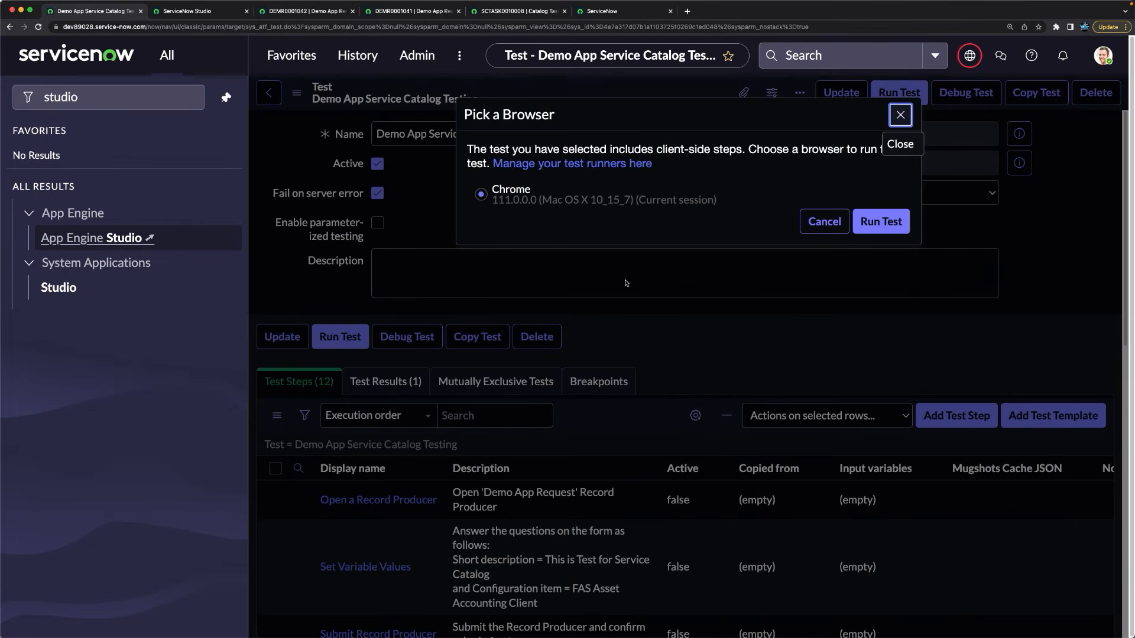
click(878, 222)
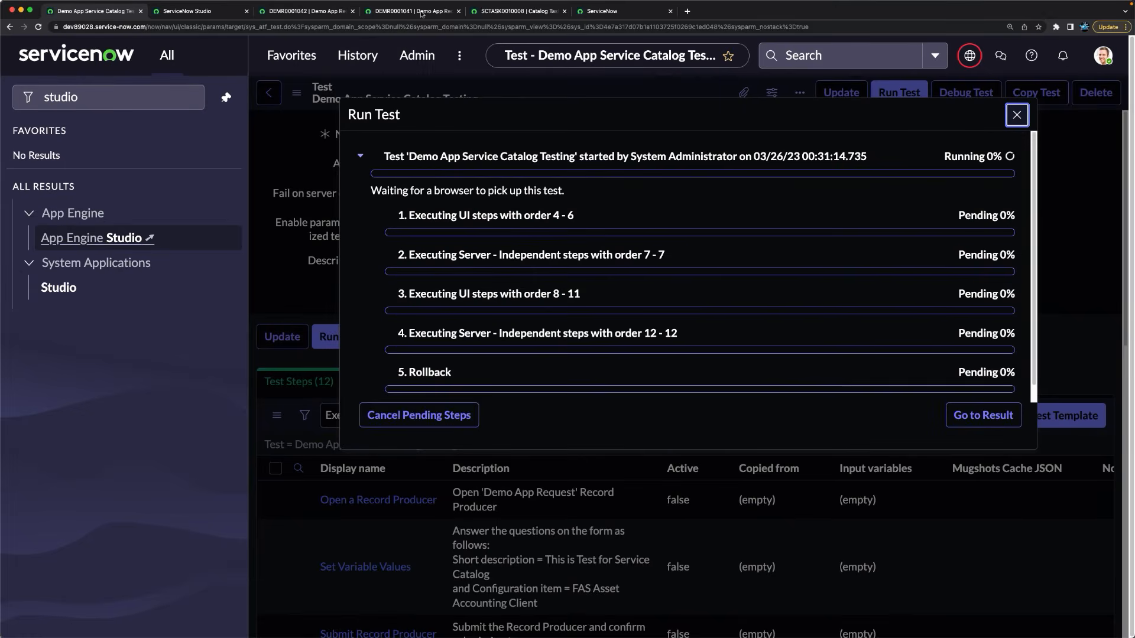
click(604, 11)
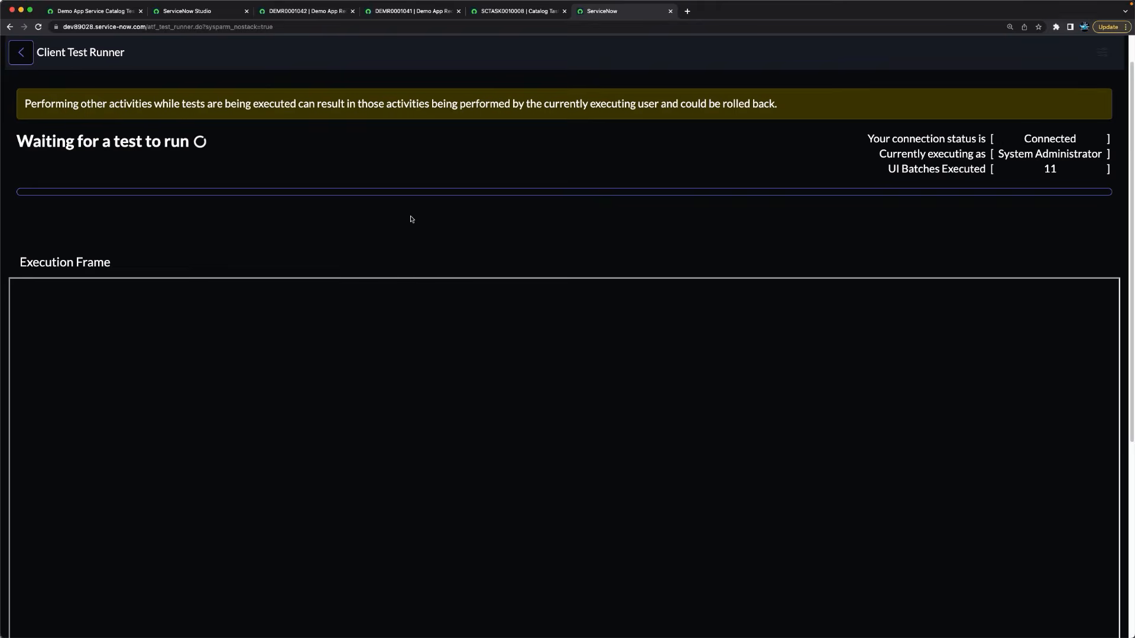
click(94, 11)
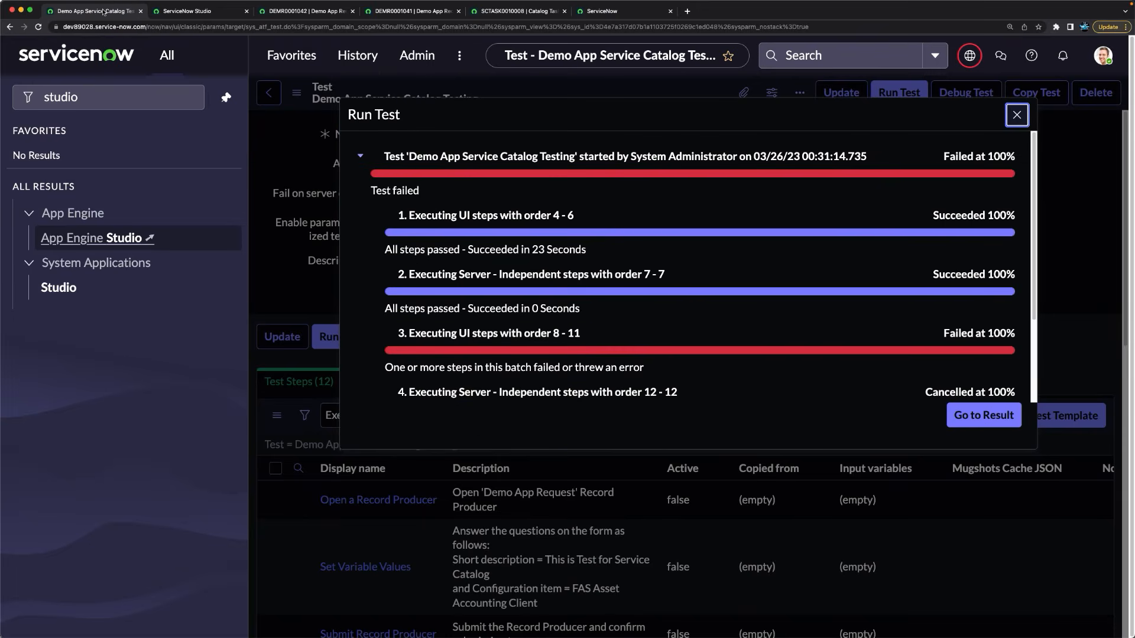
Step: Review the run's batch outcomes, and open the test result to examine its failure details and step results
scroll(769, 334, down, 3)
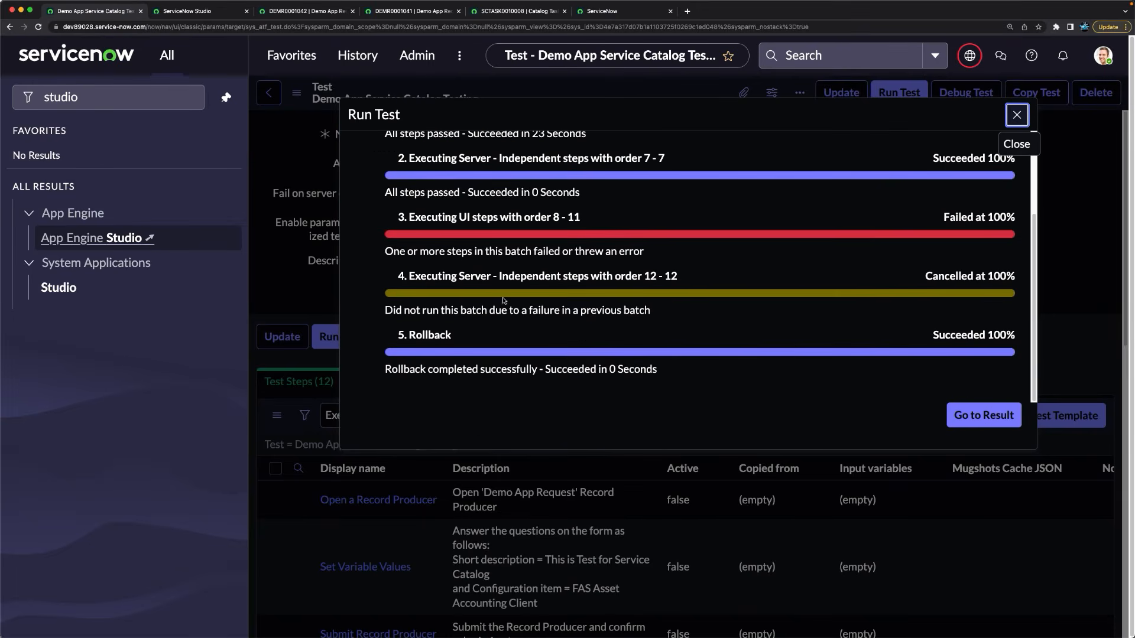
scroll(769, 334, up, 3)
click(975, 416)
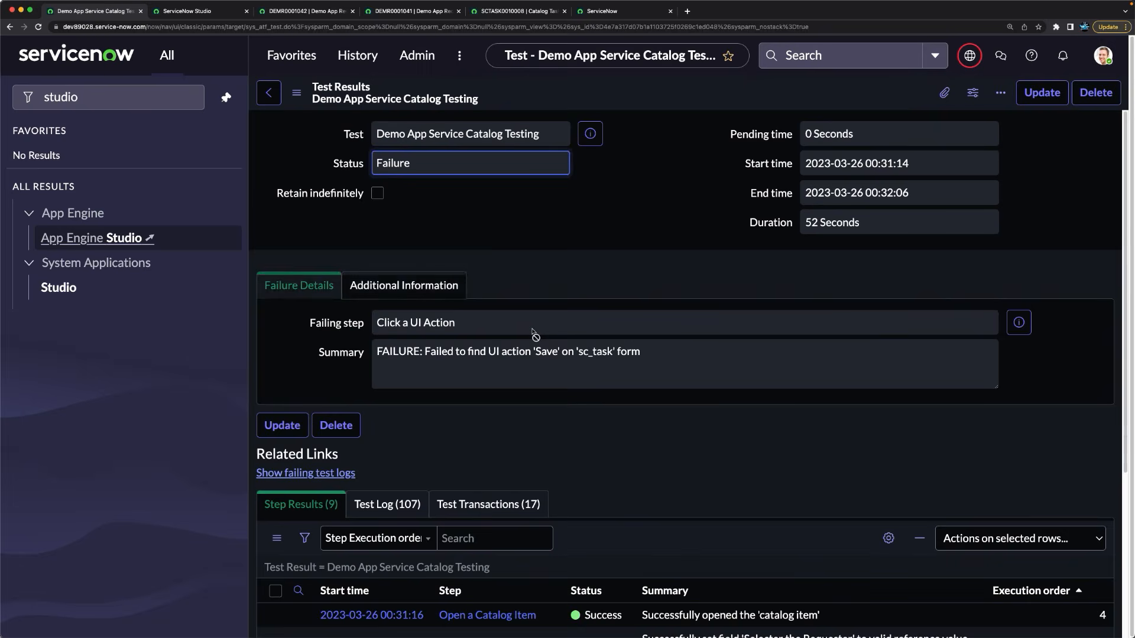
scroll(535, 334, down, 6)
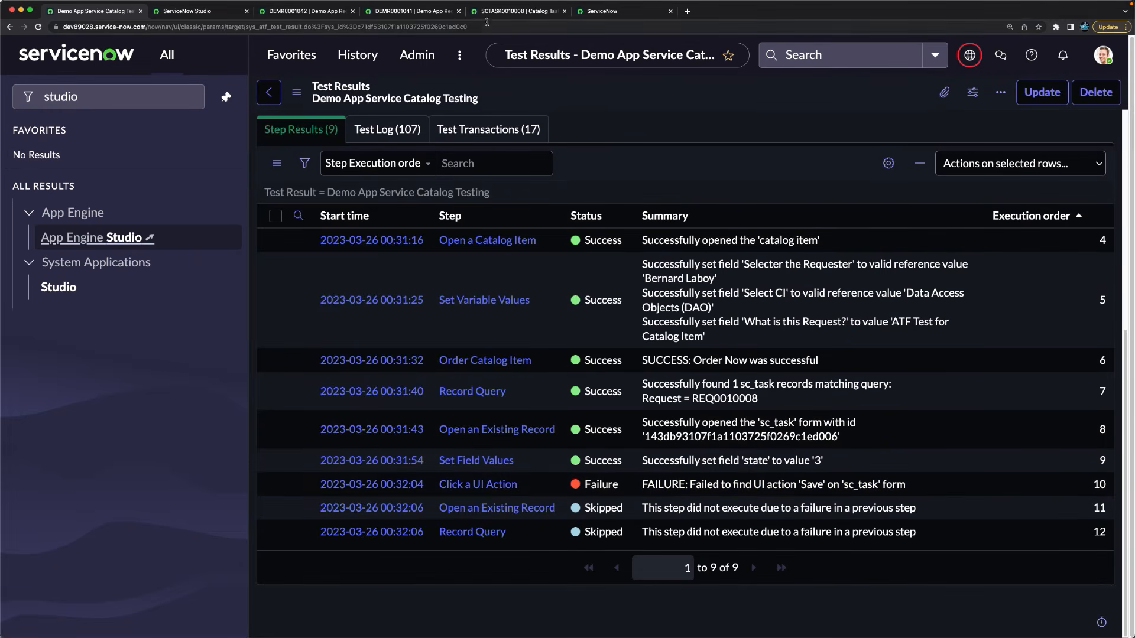
Step: Check which form actions the closed catalog task offers, and open the test record from the test result
click(509, 12)
click(559, 148)
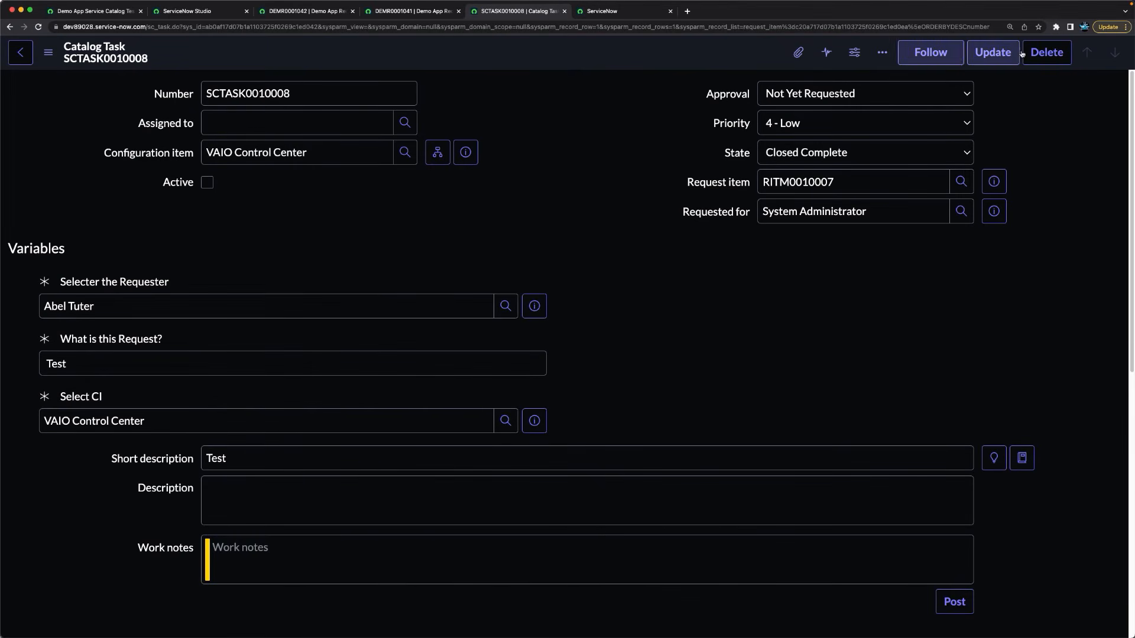
click(93, 12)
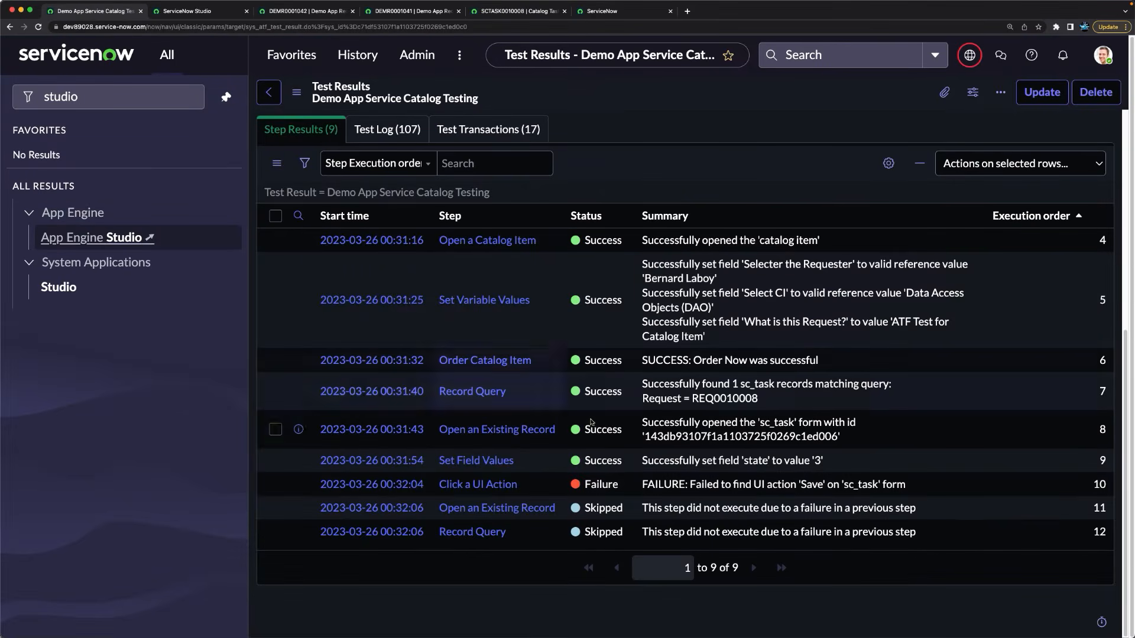
scroll(709, 351, up, 6)
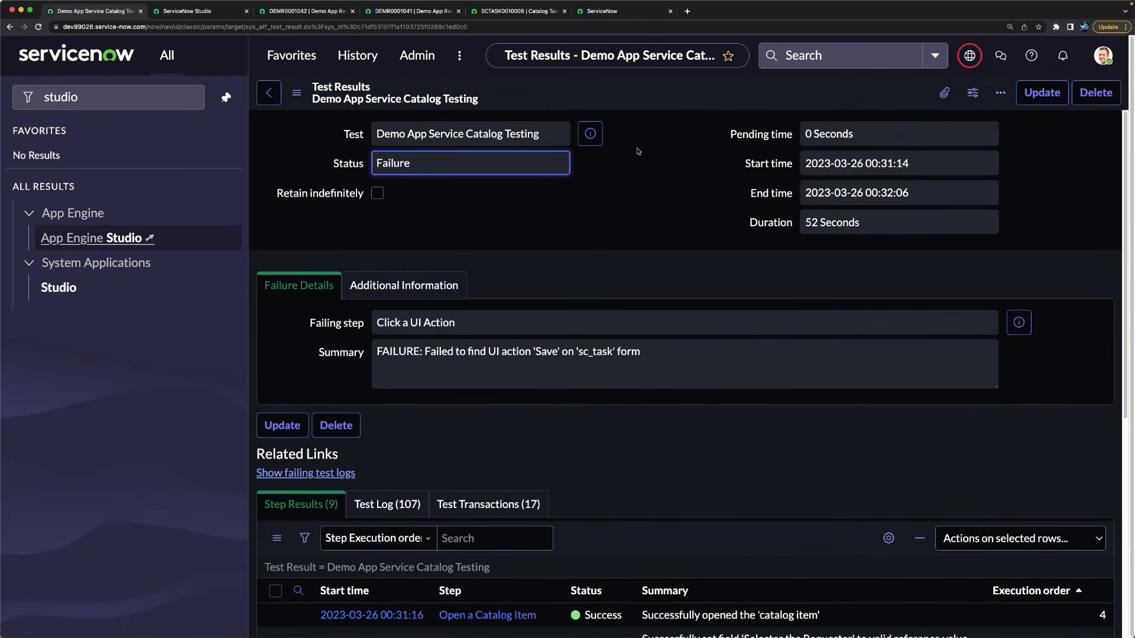
click(591, 134)
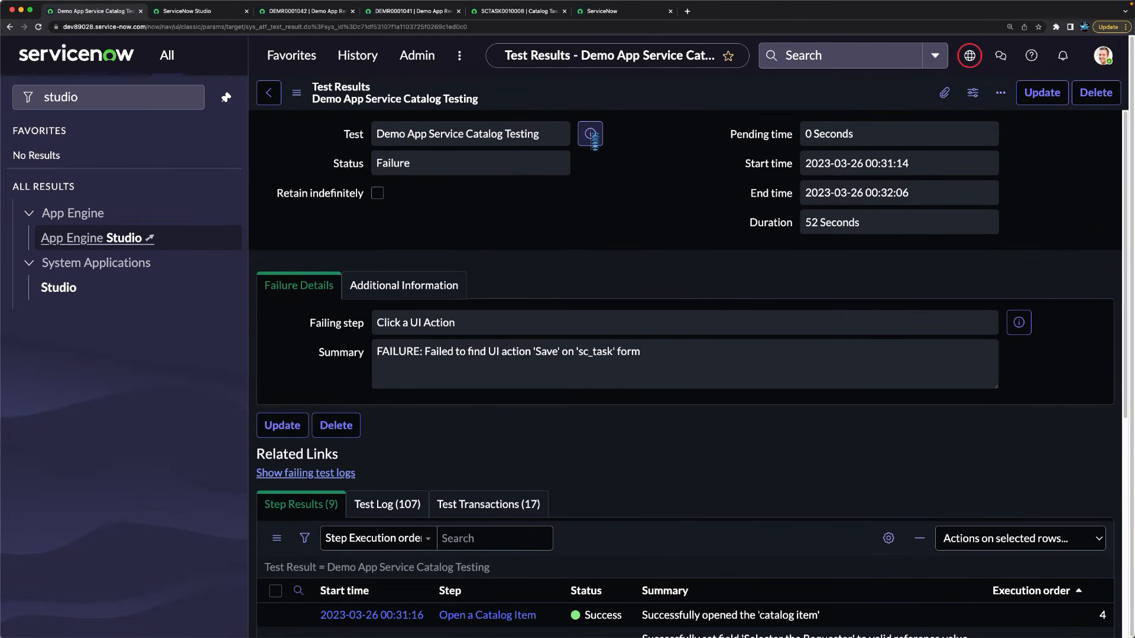
click(796, 173)
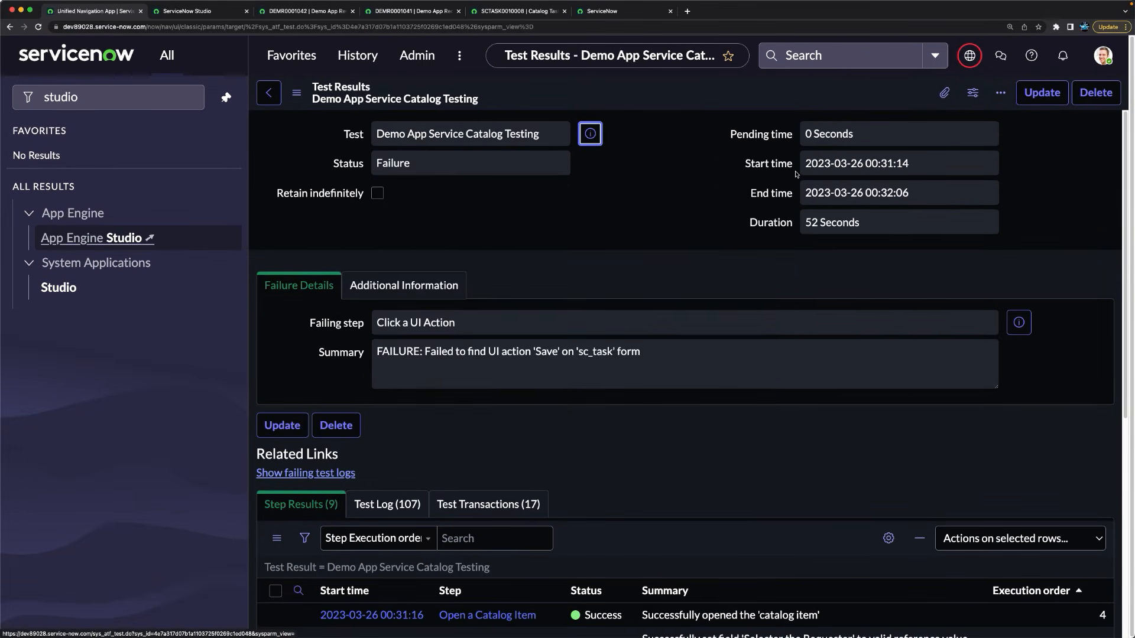
Step: Inspect the catalog task form's context menu for a Save action, and return to the test record
click(514, 11)
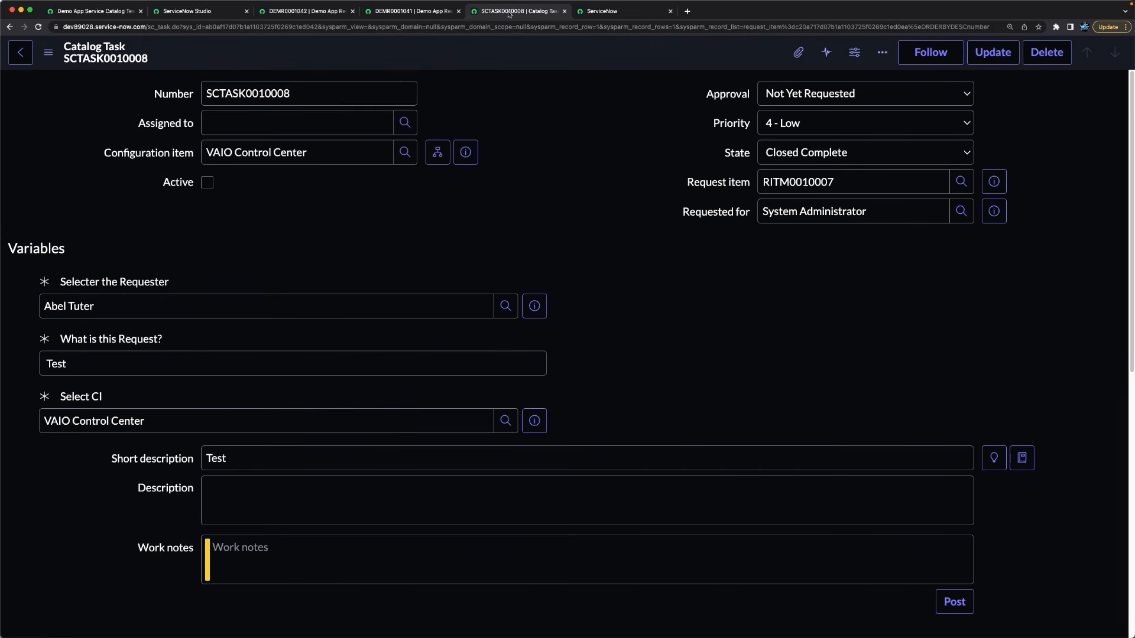
right_click(423, 65)
click(575, 90)
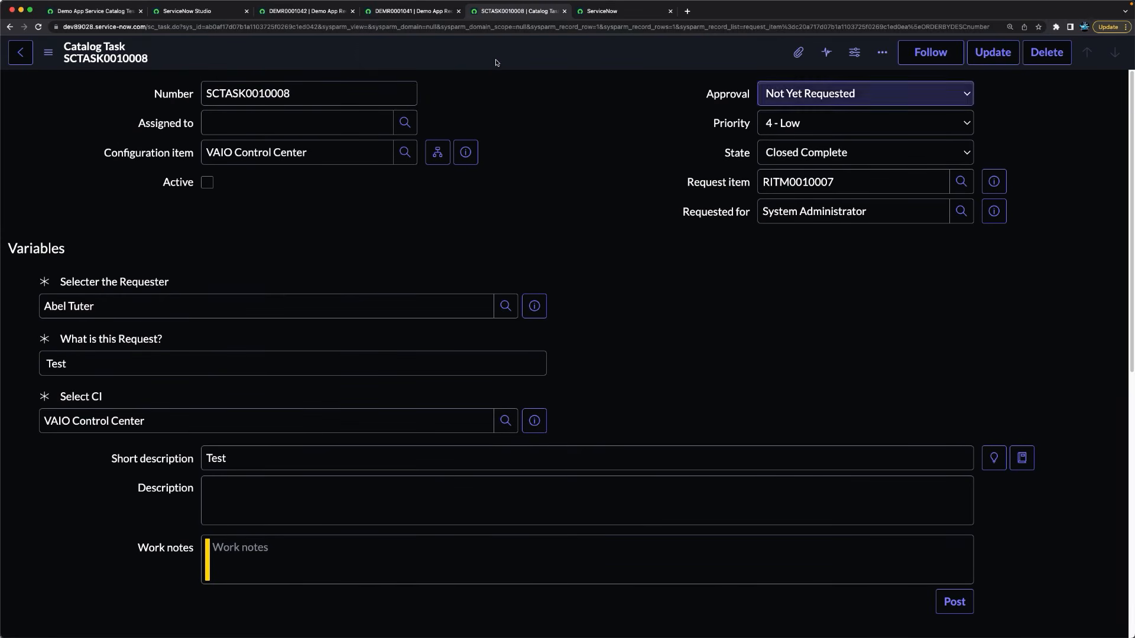
click(97, 12)
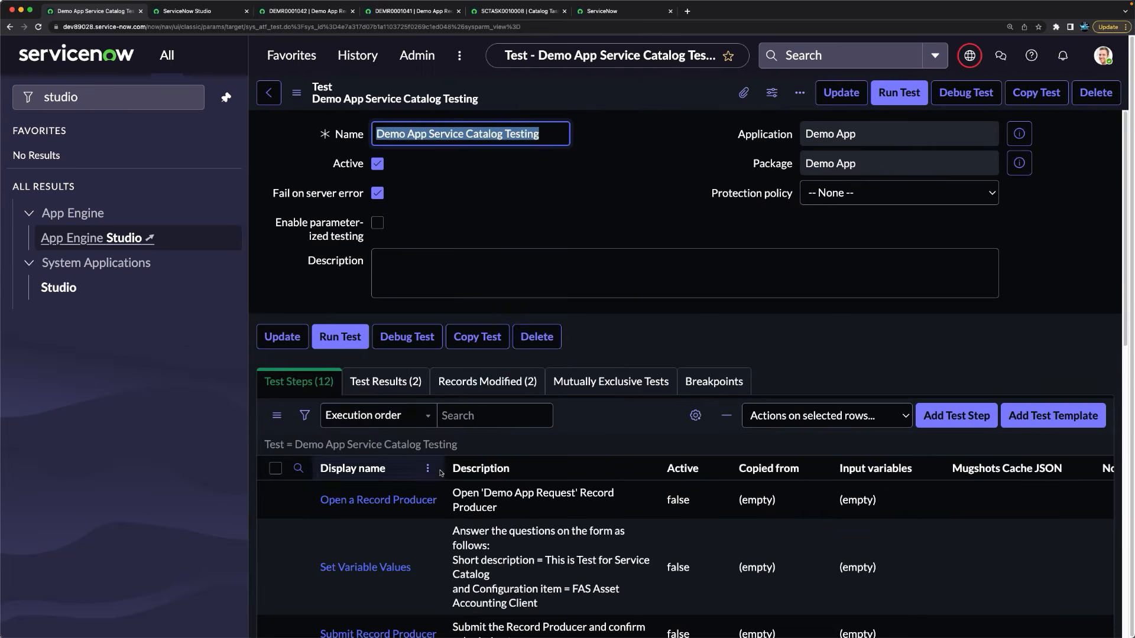
Step: Set the UI action to Update in the Catalog Task's Click a UI Action test step, and save the step
scroll(440, 472, down, 10)
scroll(440, 473, up, 15)
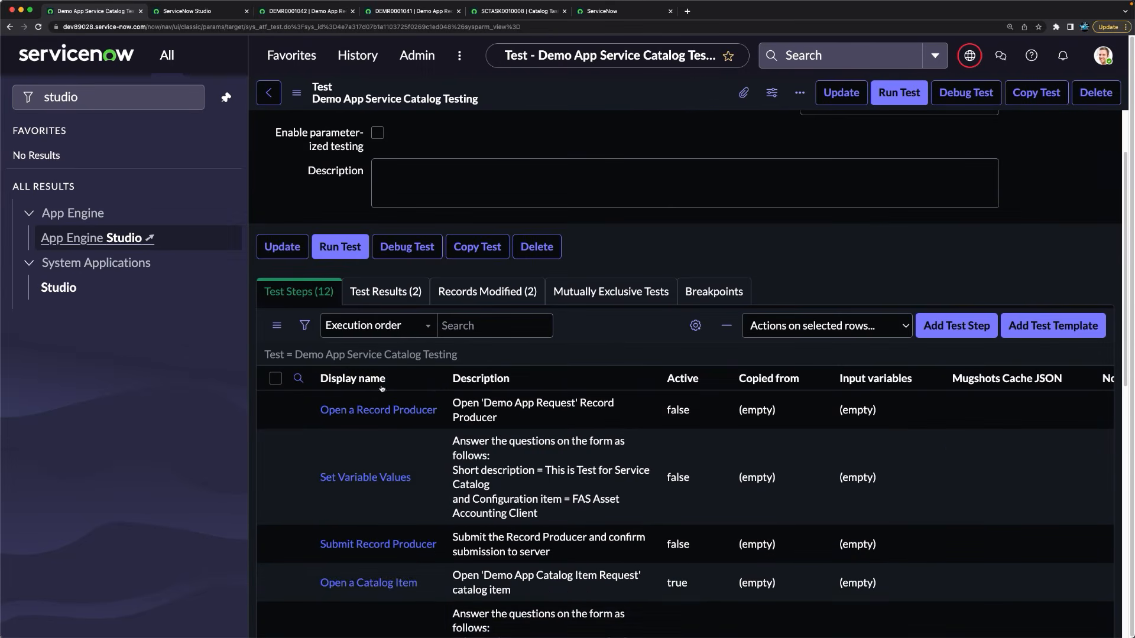
scroll(428, 550, down, 3)
scroll(414, 502, down, 3)
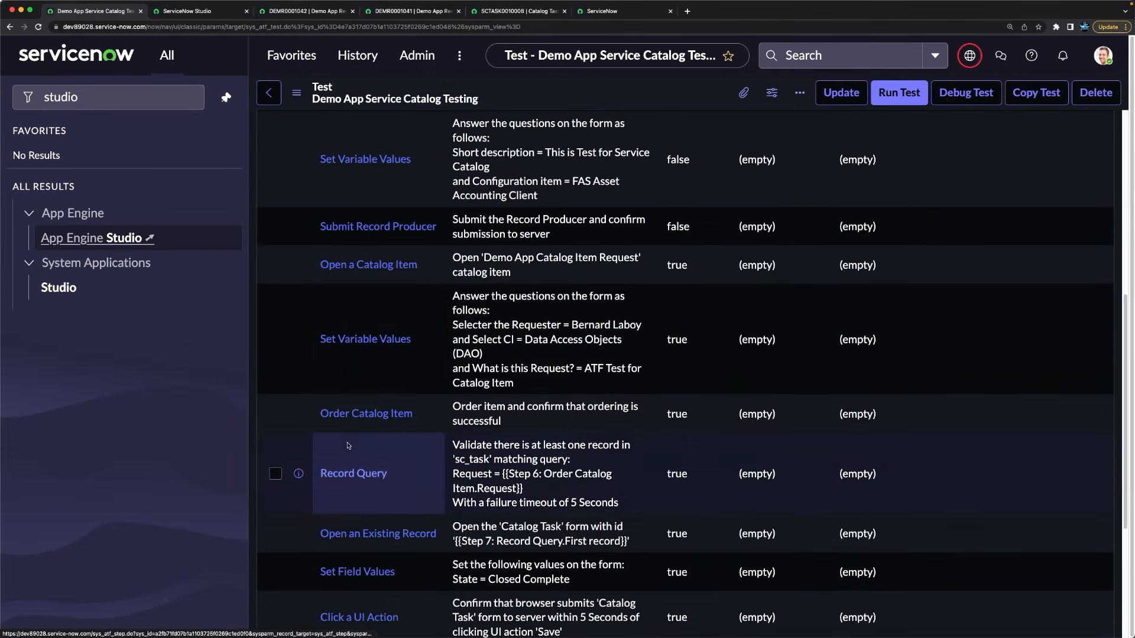
scroll(384, 538, down, 1)
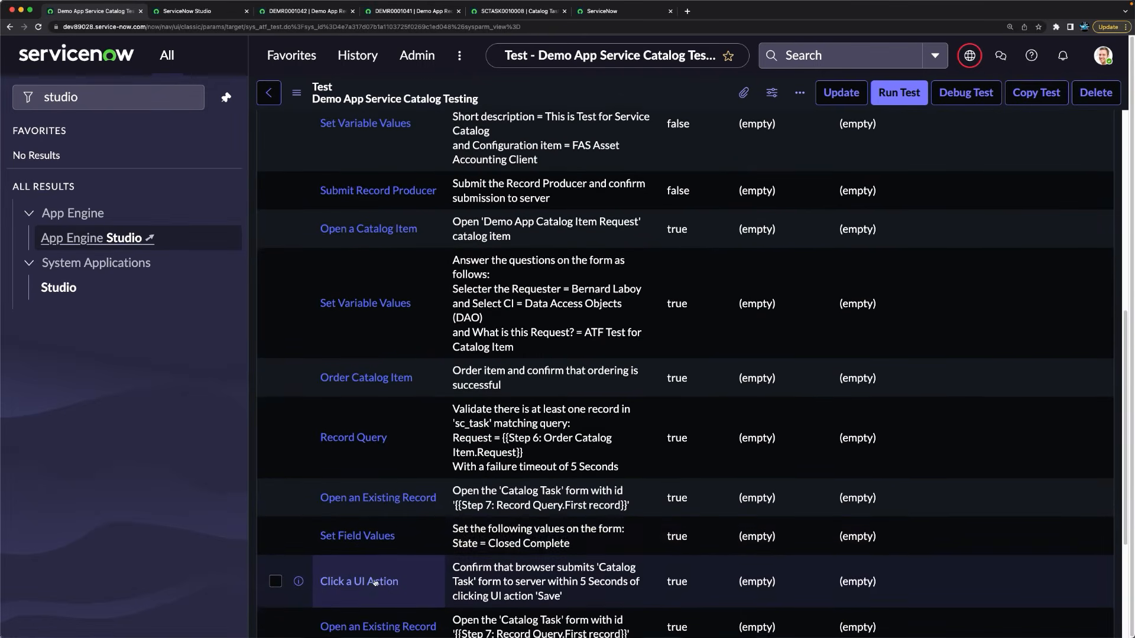
scroll(366, 567, down, 1)
click(367, 579)
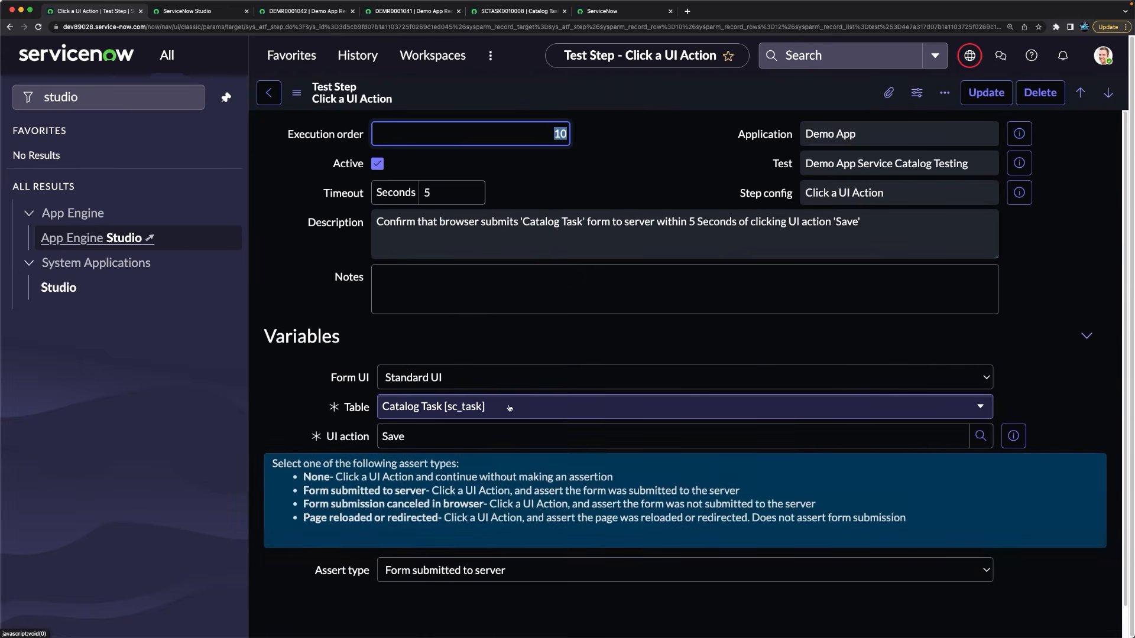
text(update)
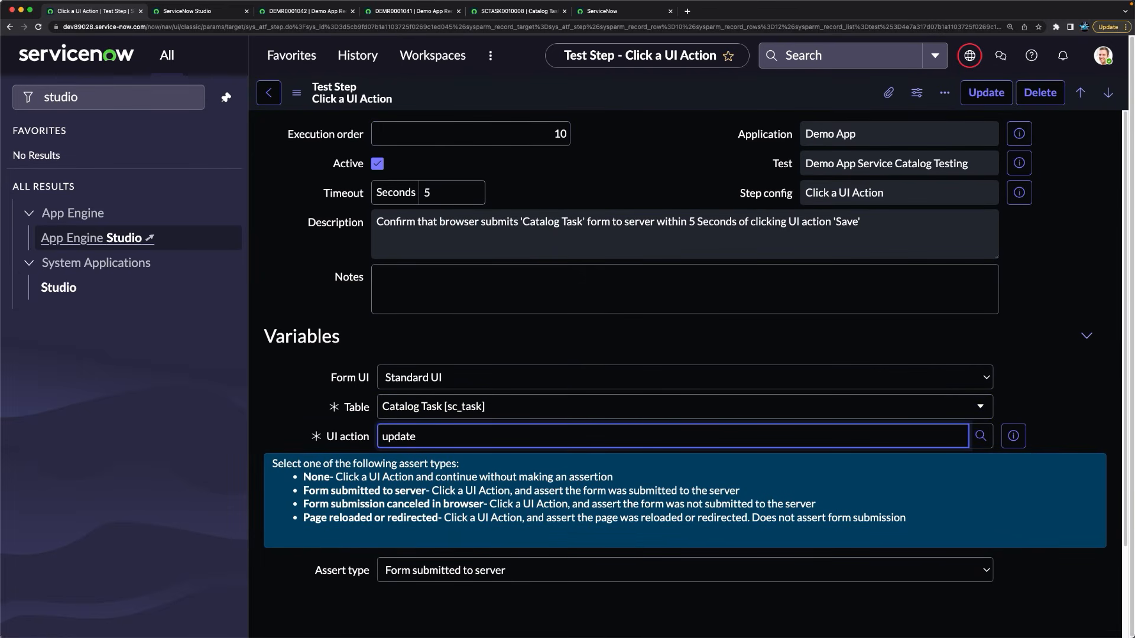
key(Tab)
scroll(1047, 199, down, 2)
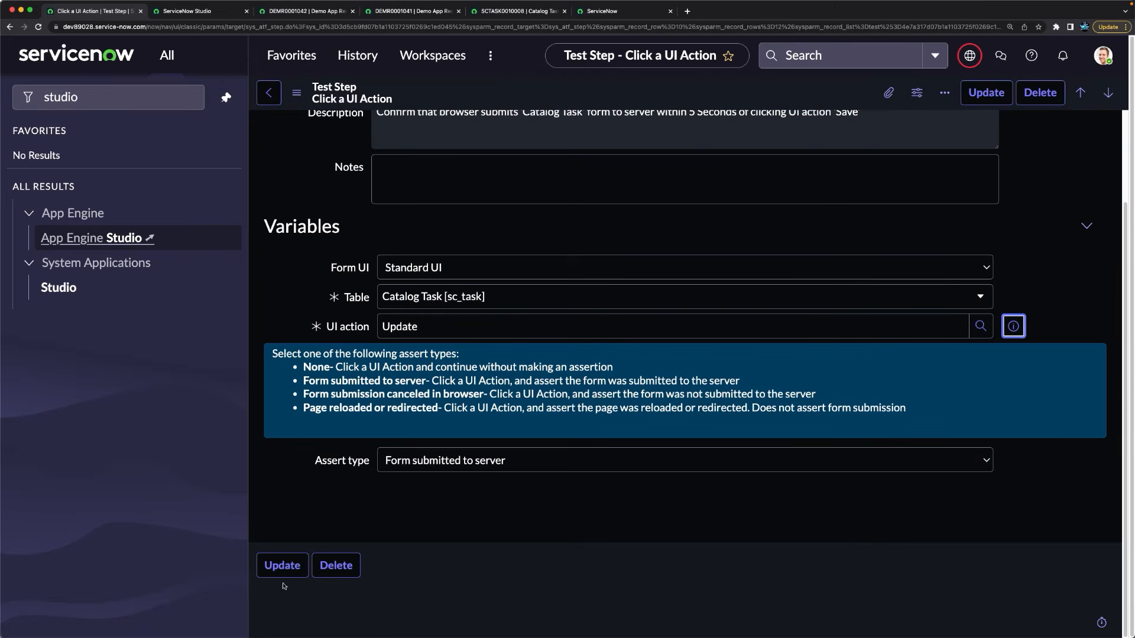
click(280, 565)
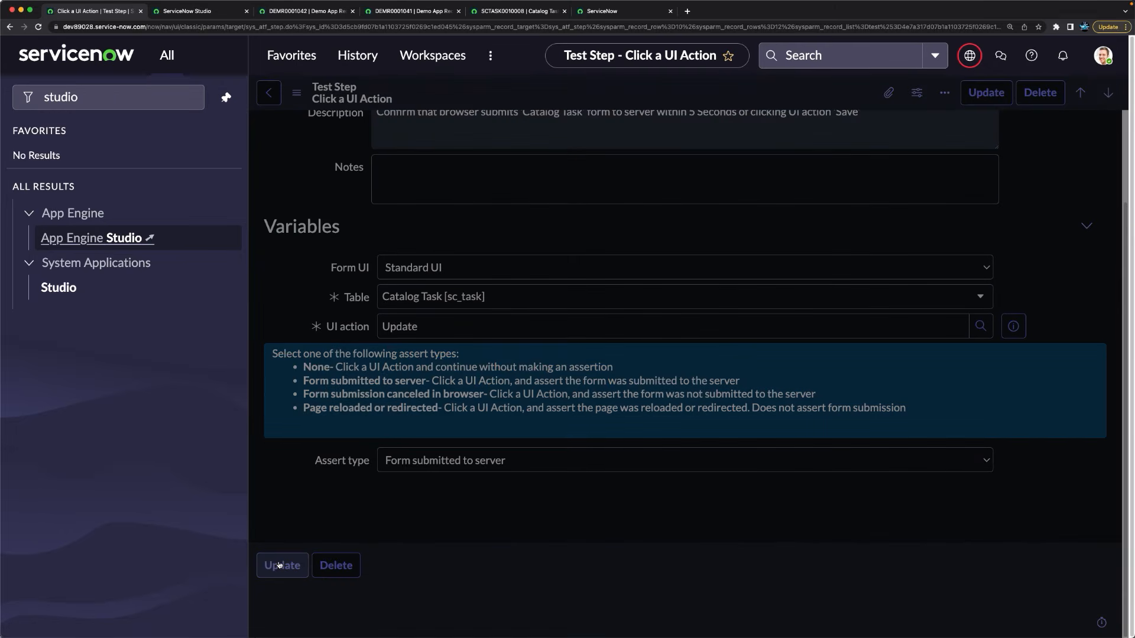
Step: Run the Demo App Service Catalog Testing test again in the current Chrome session and watch it in the client test runner
click(676, 200)
click(896, 96)
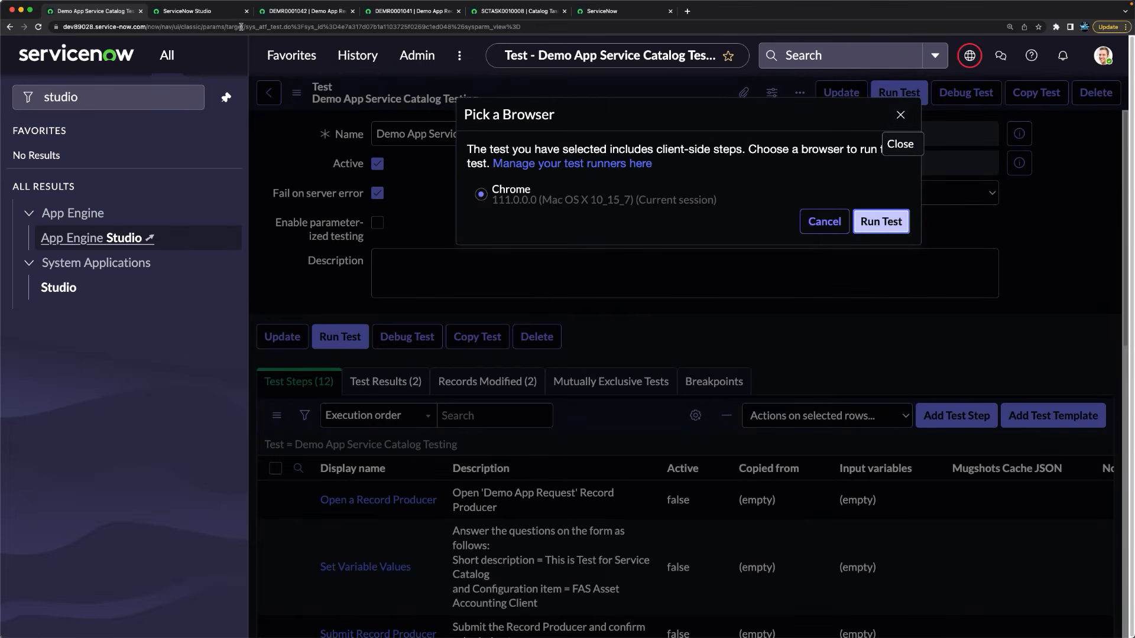
key(Escape)
click(189, 11)
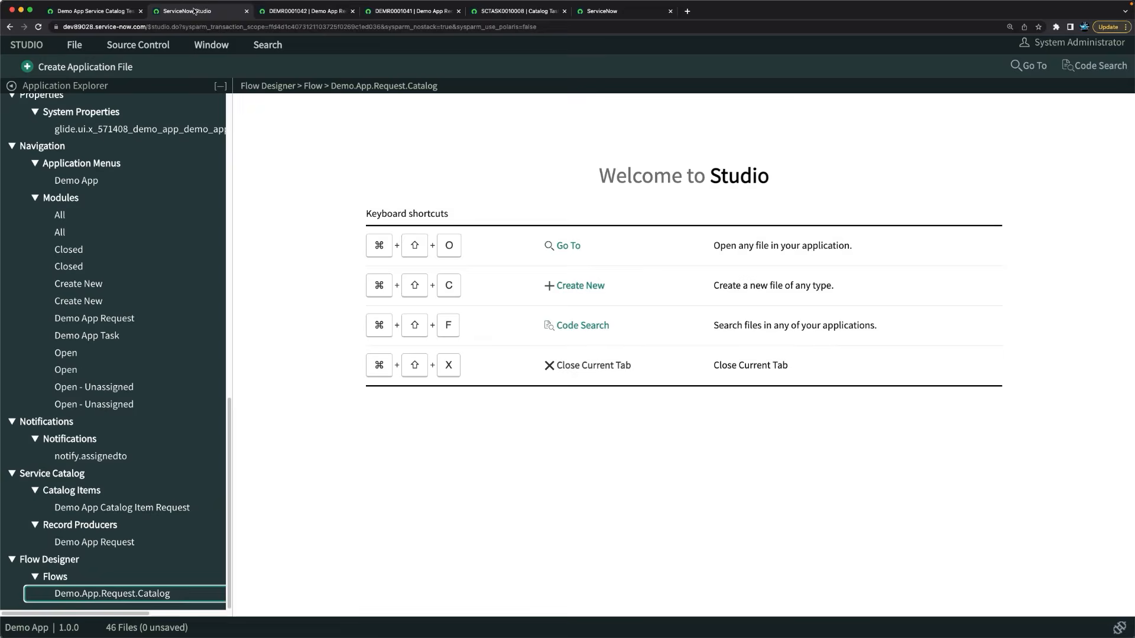
click(623, 12)
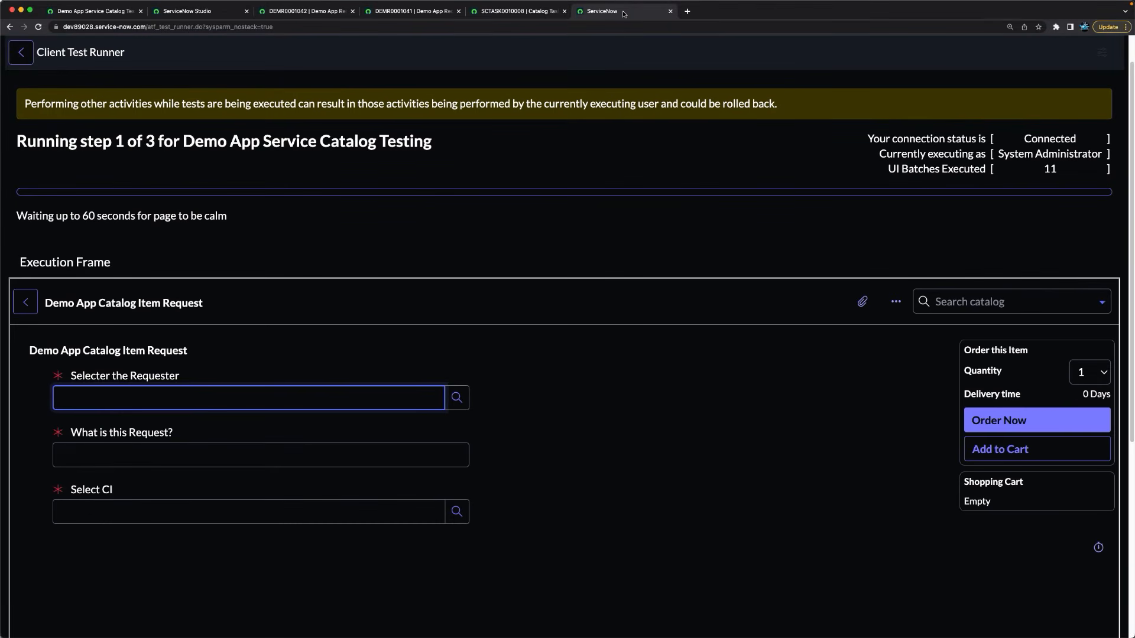
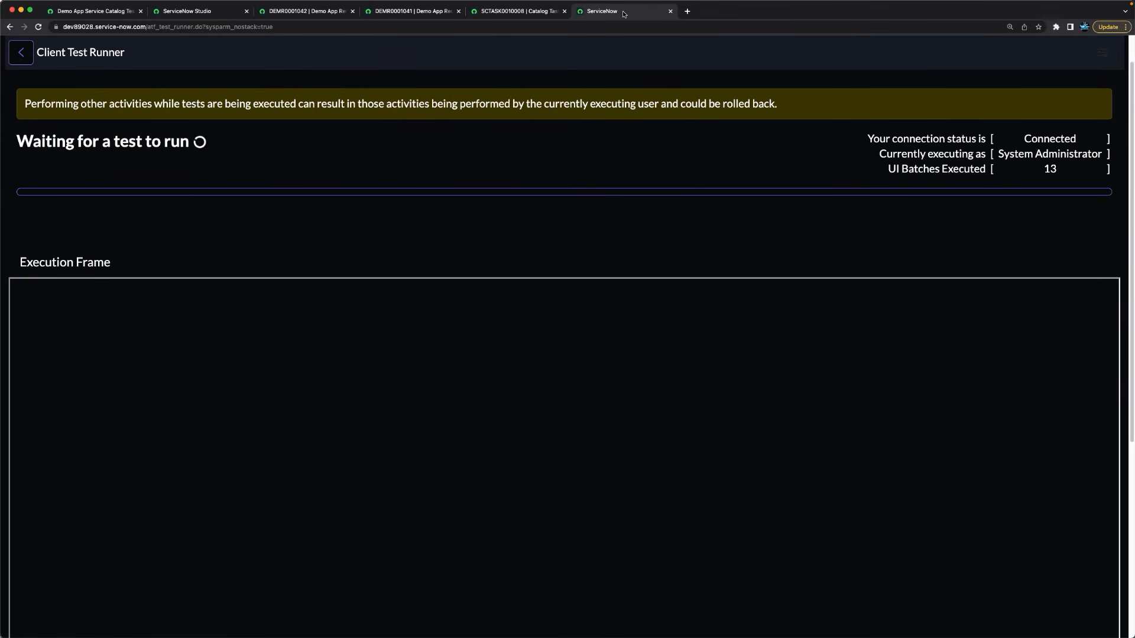
Step: Review the outcomes of the test run's batches and rollback, and close the run summary
click(105, 12)
scroll(699, 278, down, 3)
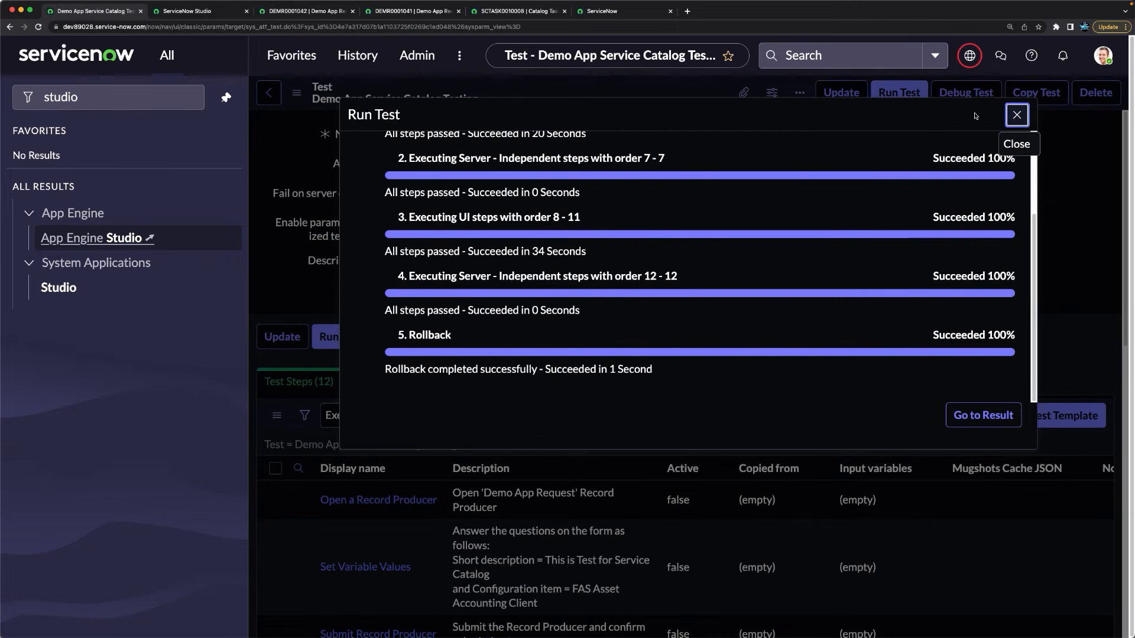
click(1016, 115)
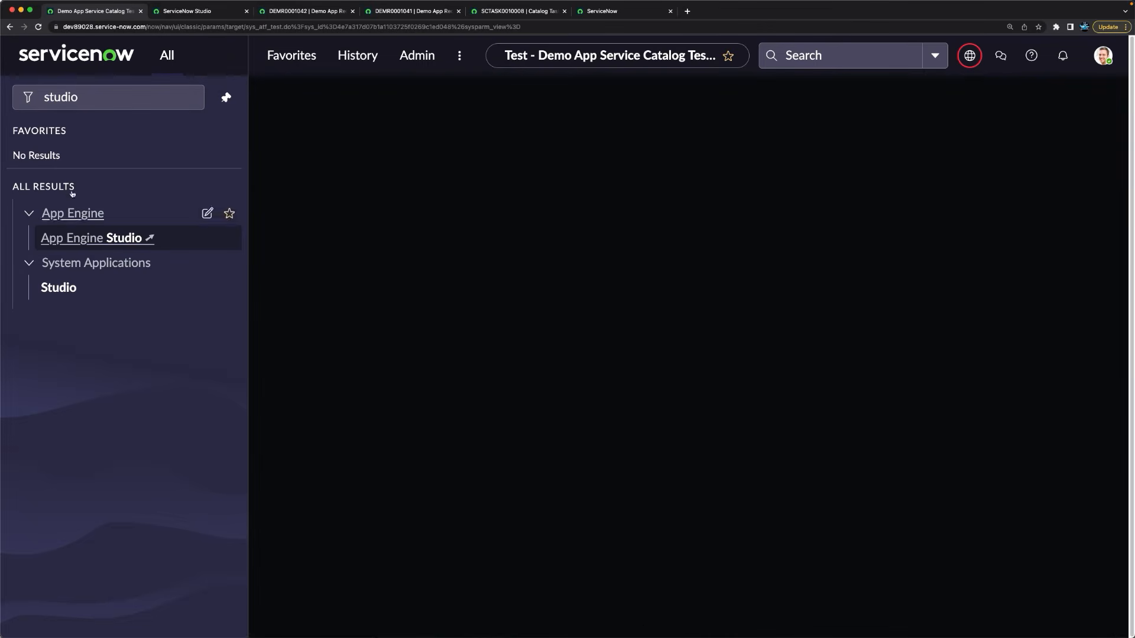
Step: Find the Automated Test Framework modules by filtering for "automated tes", and open the list of tests
drag(113, 96, 21, 89)
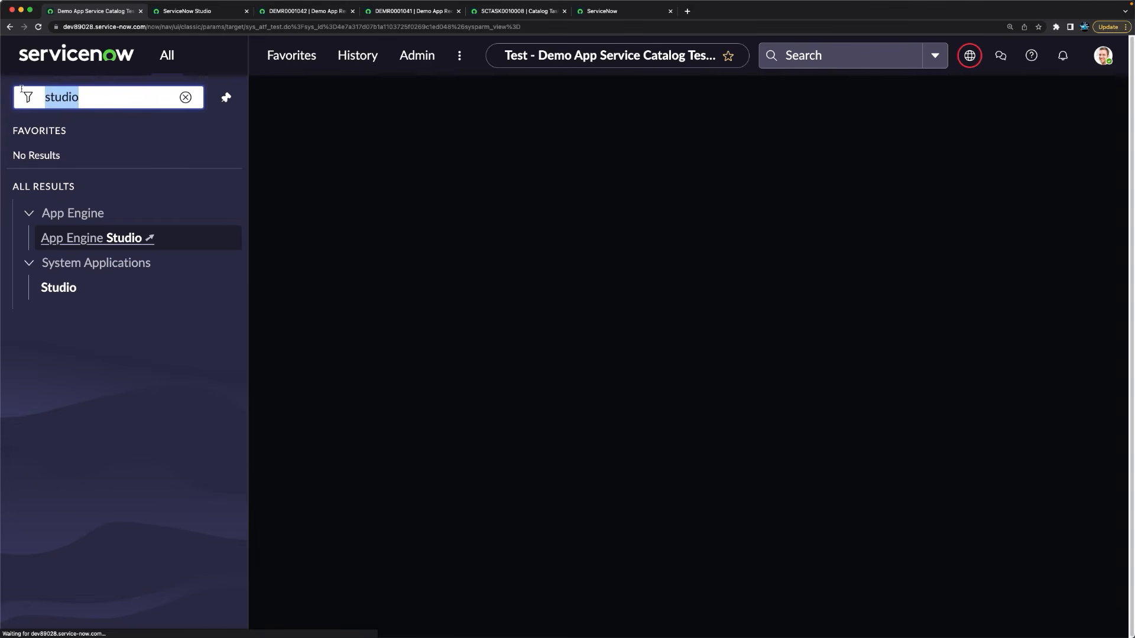
text(aut)
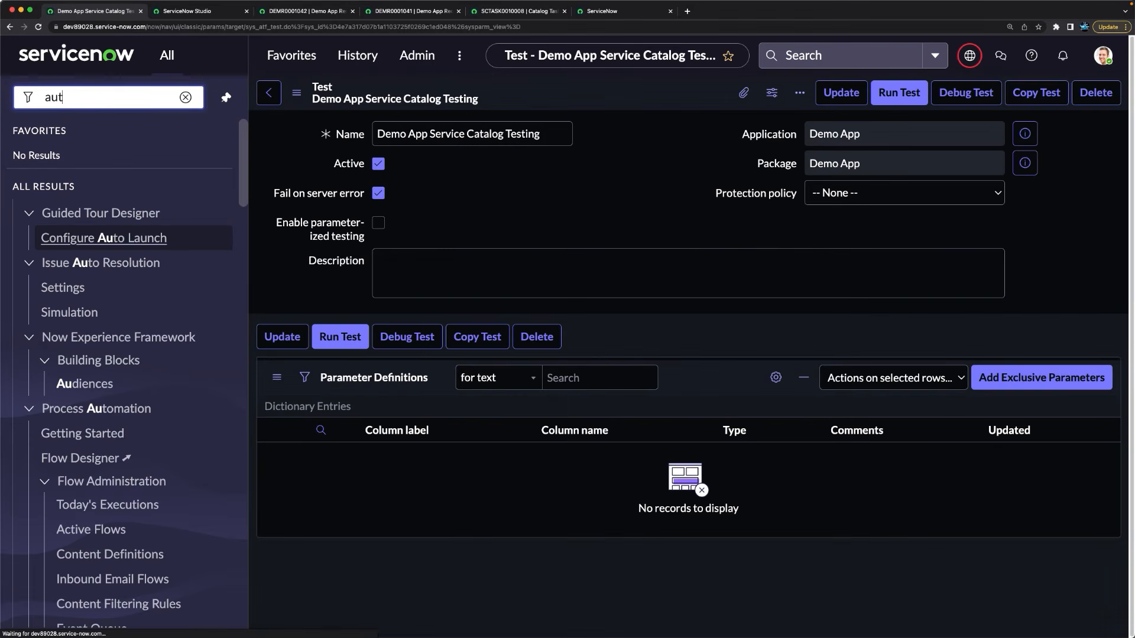
text(omated tes)
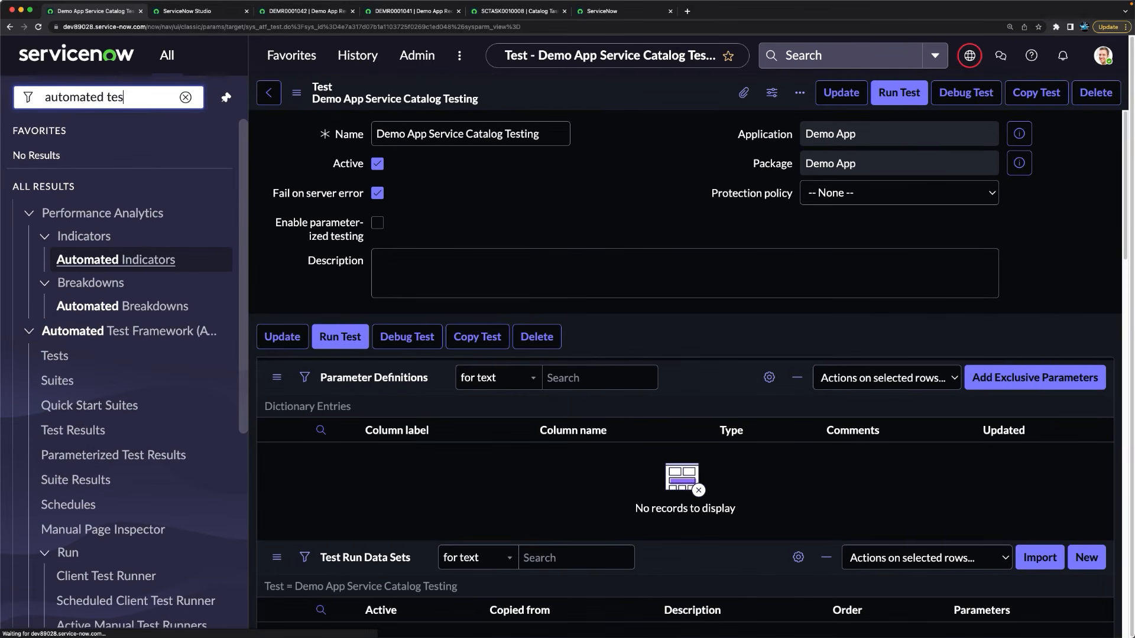
click(55, 239)
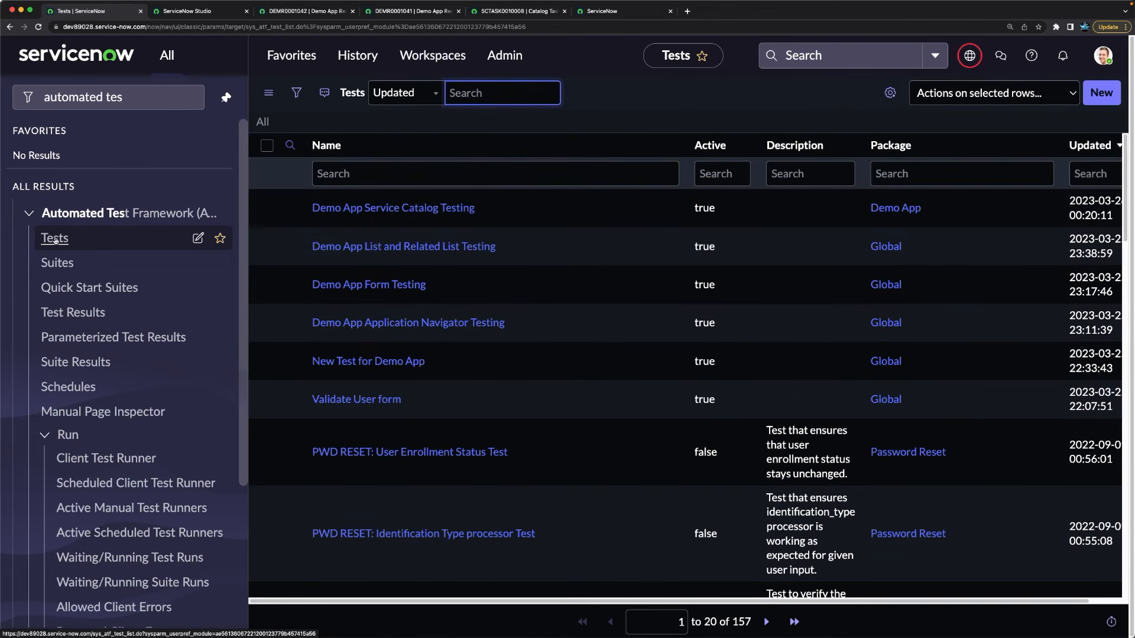
Step: Create and save a new test named "Demo App Email Testing"
click(1104, 94)
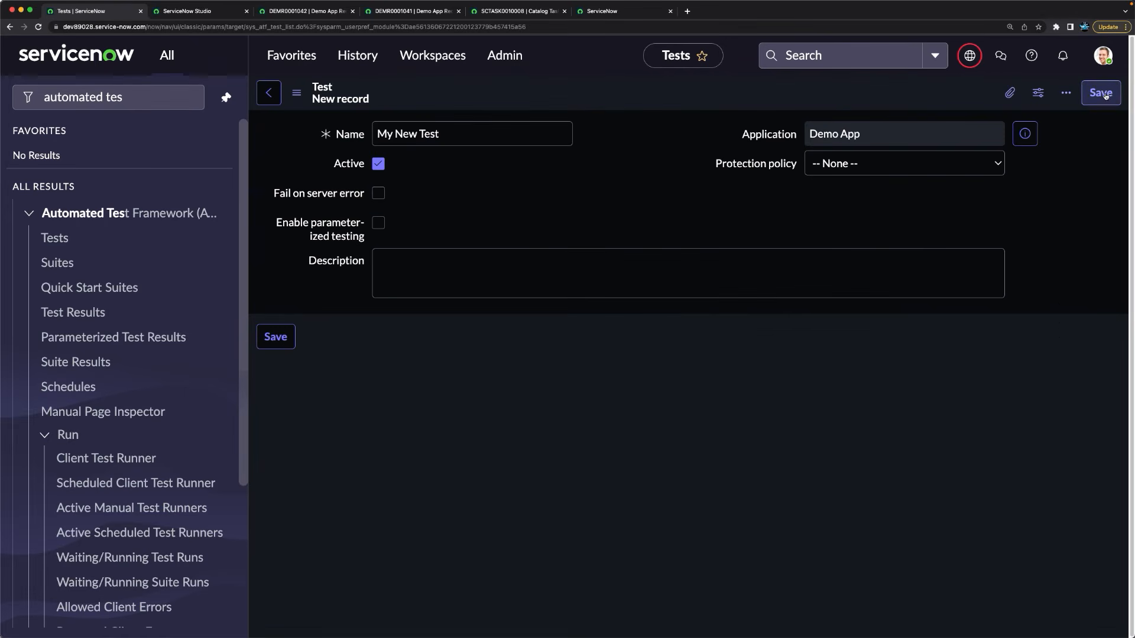
click(466, 134)
drag(471, 135, 402, 125)
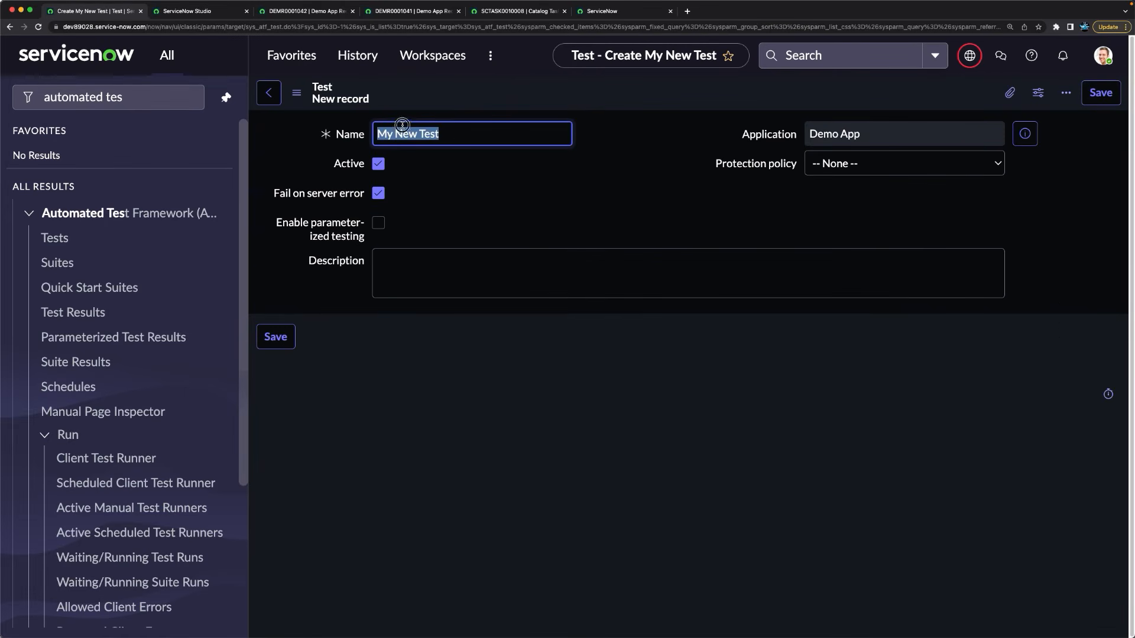
text(D)
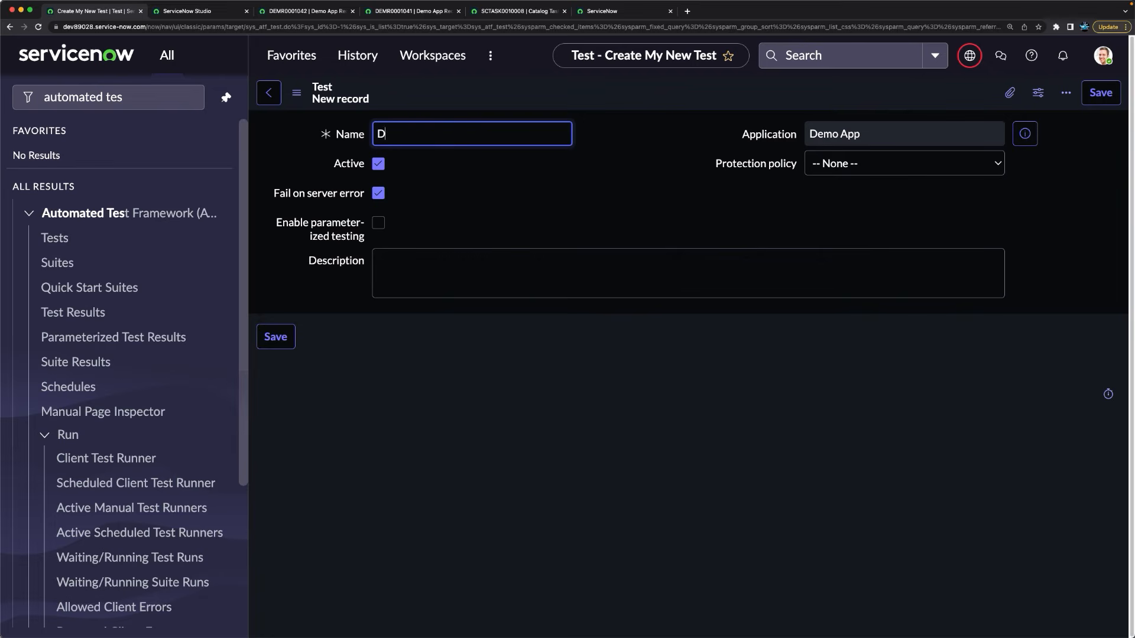
text(emo App Email Testing)
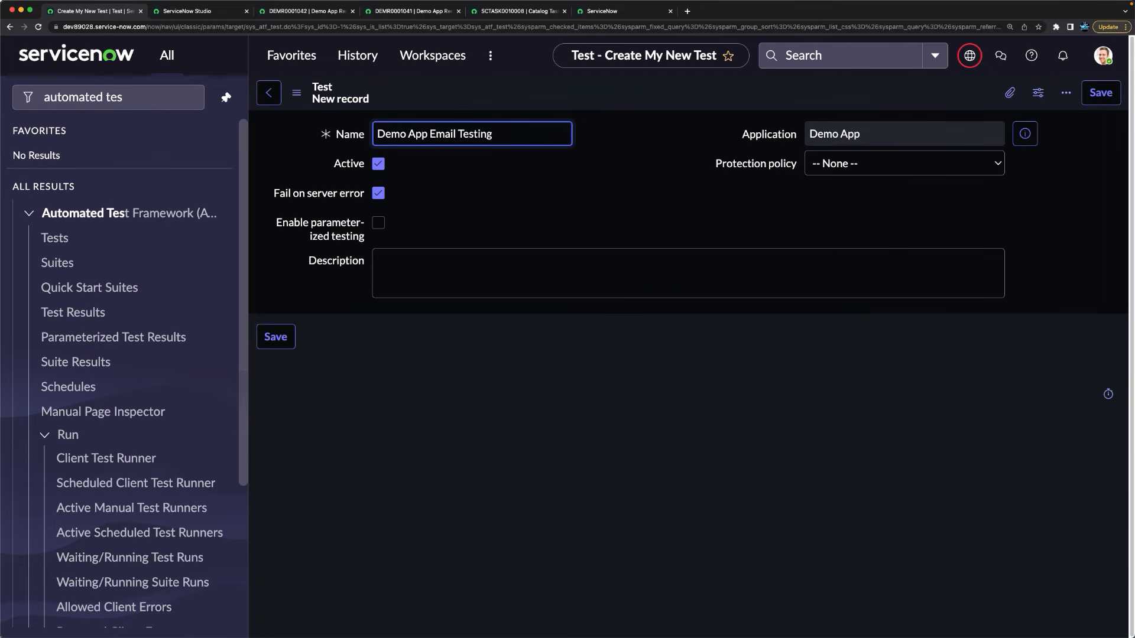
right_click(640, 90)
click(650, 97)
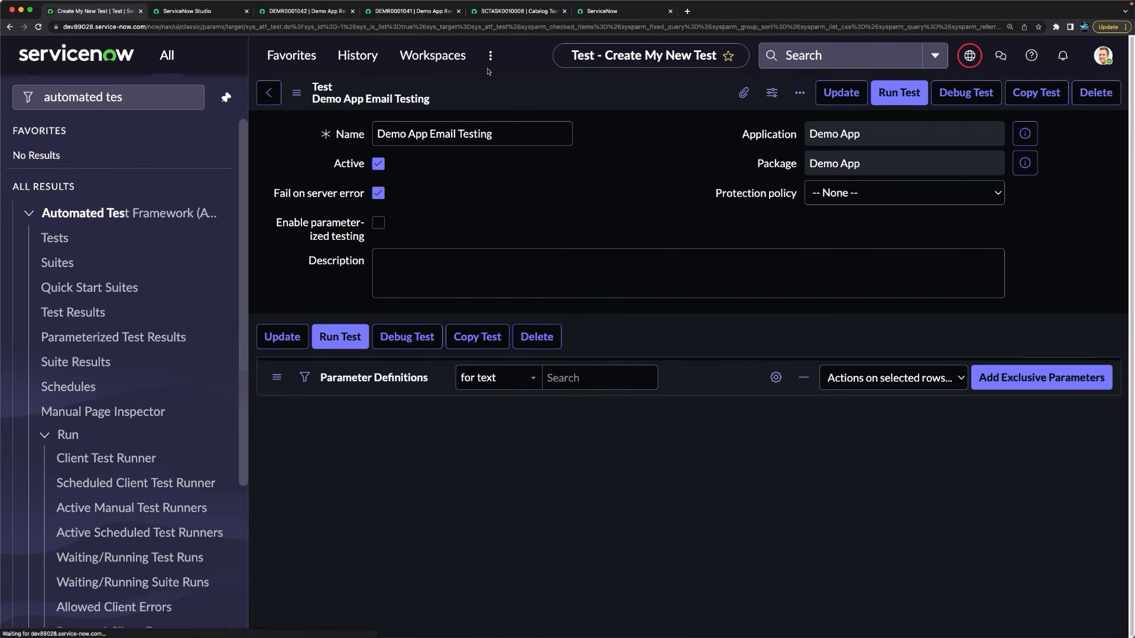
Step: Close the catalog task page, and examine the users available for Assigned to on the Demo App Request with short description Test
click(514, 11)
click(564, 12)
click(452, 11)
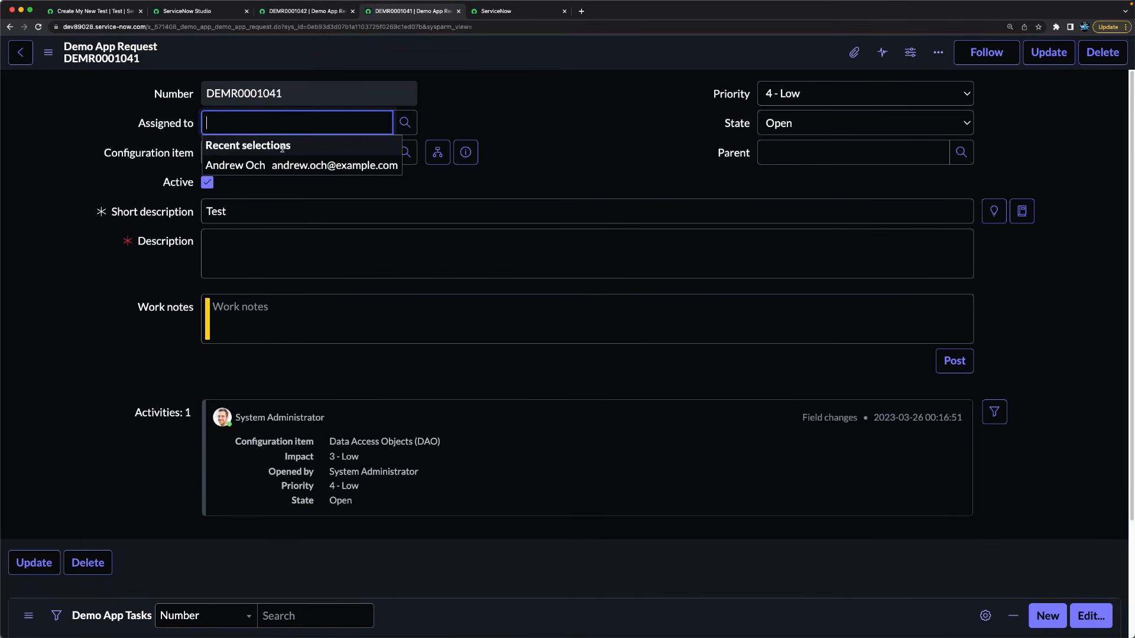
click(521, 104)
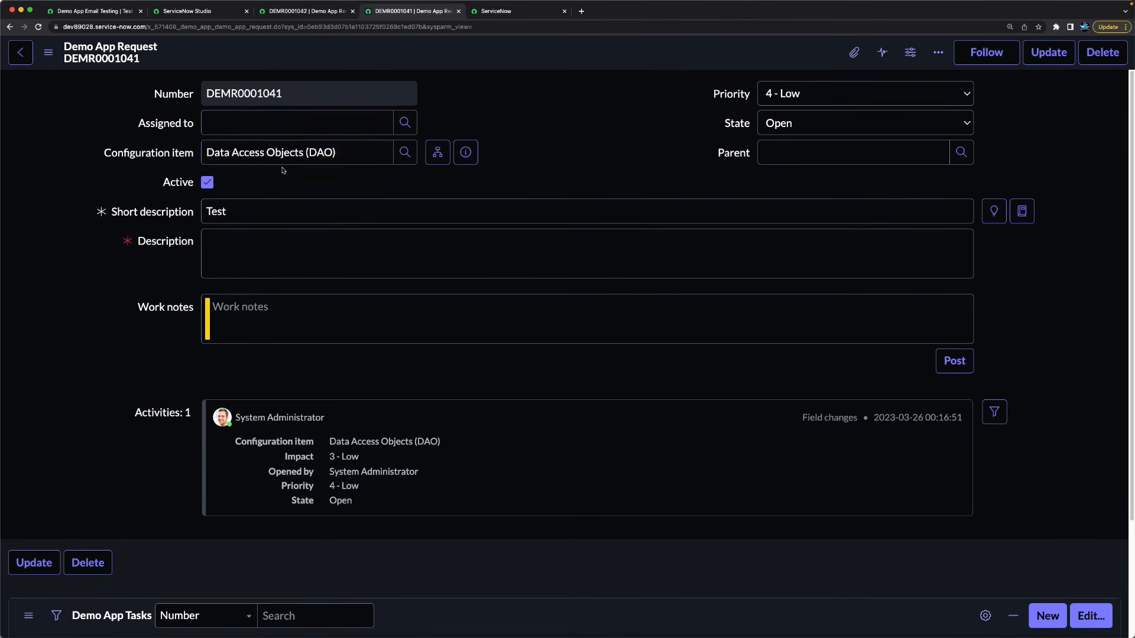
click(234, 122)
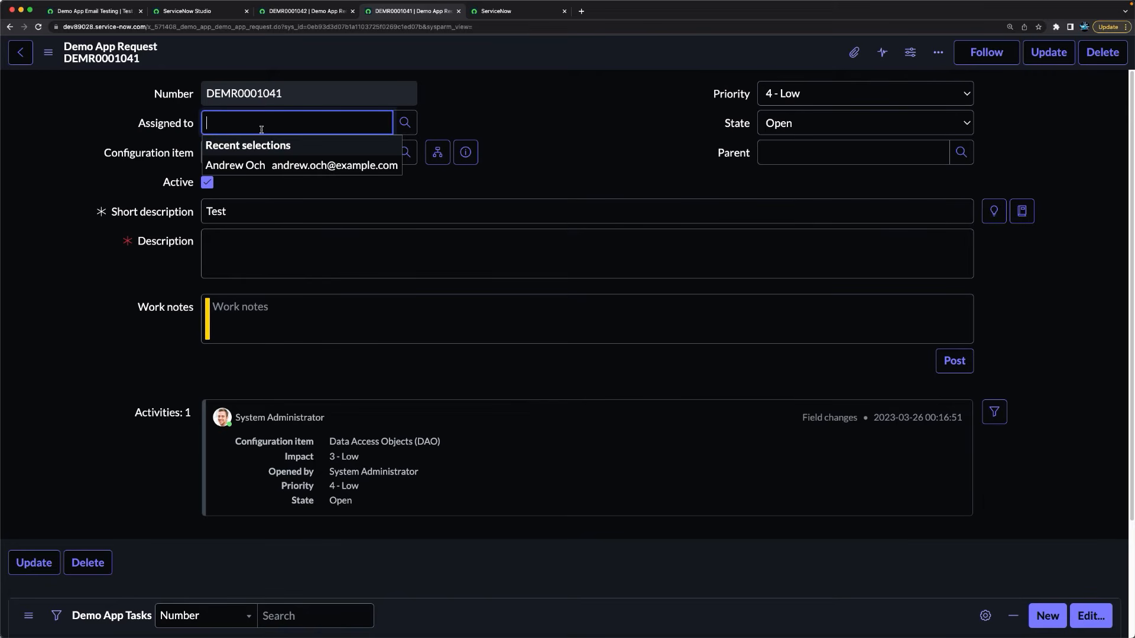
click(404, 123)
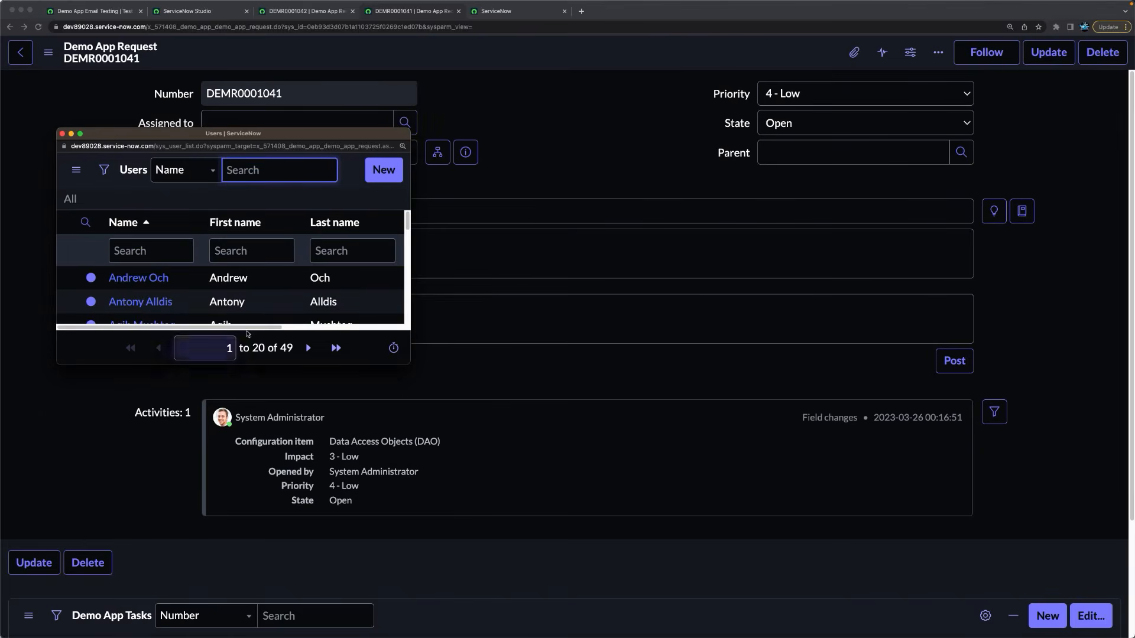
scroll(213, 292, down, 5)
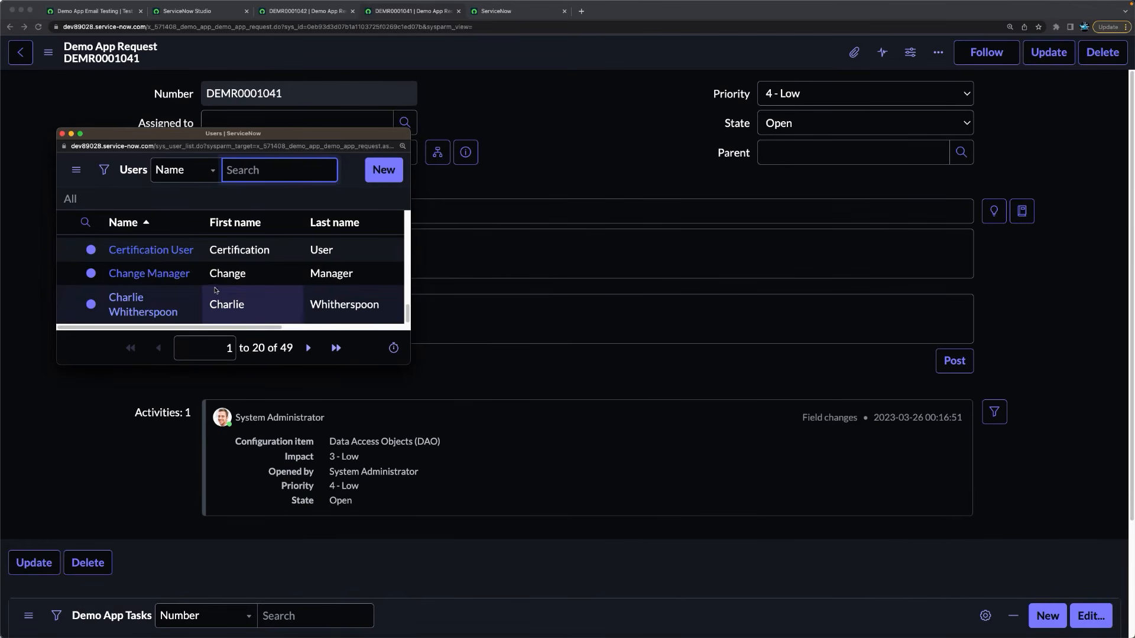
scroll(214, 291, up, 5)
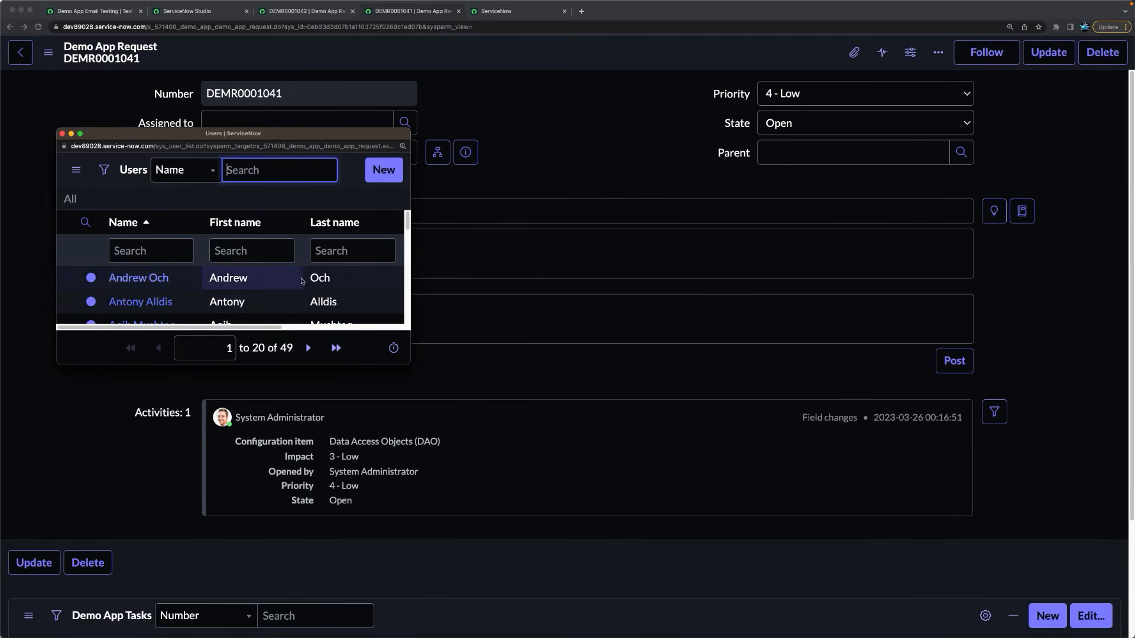
click(62, 133)
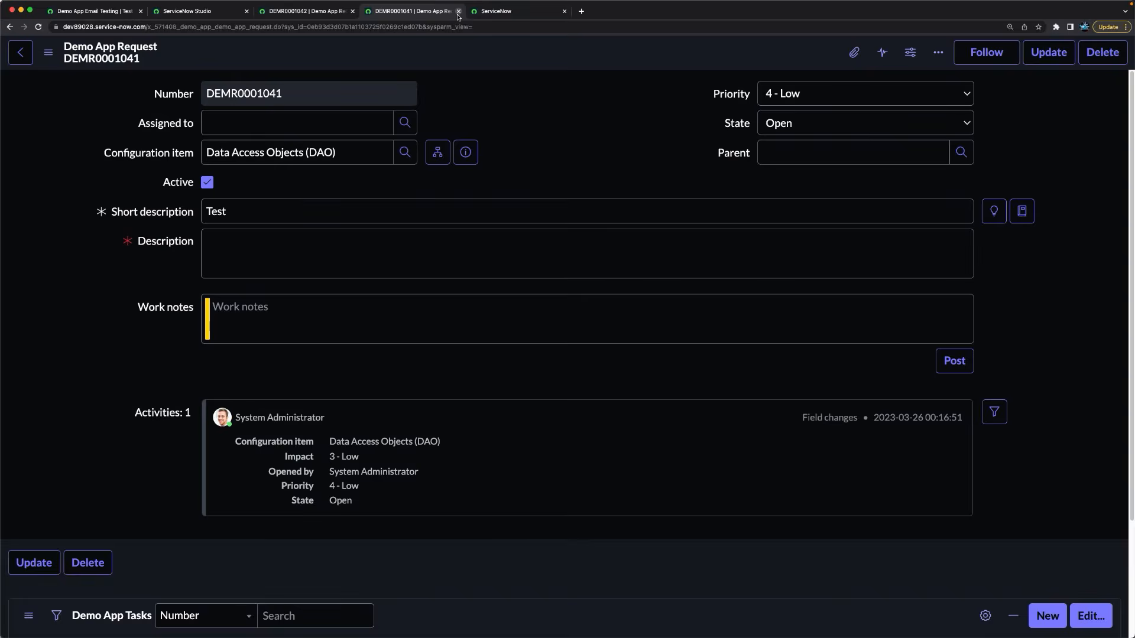
Step: Close the Demo App Request page with short description Test, and return to the Demo App Email Testing record
click(458, 11)
click(302, 11)
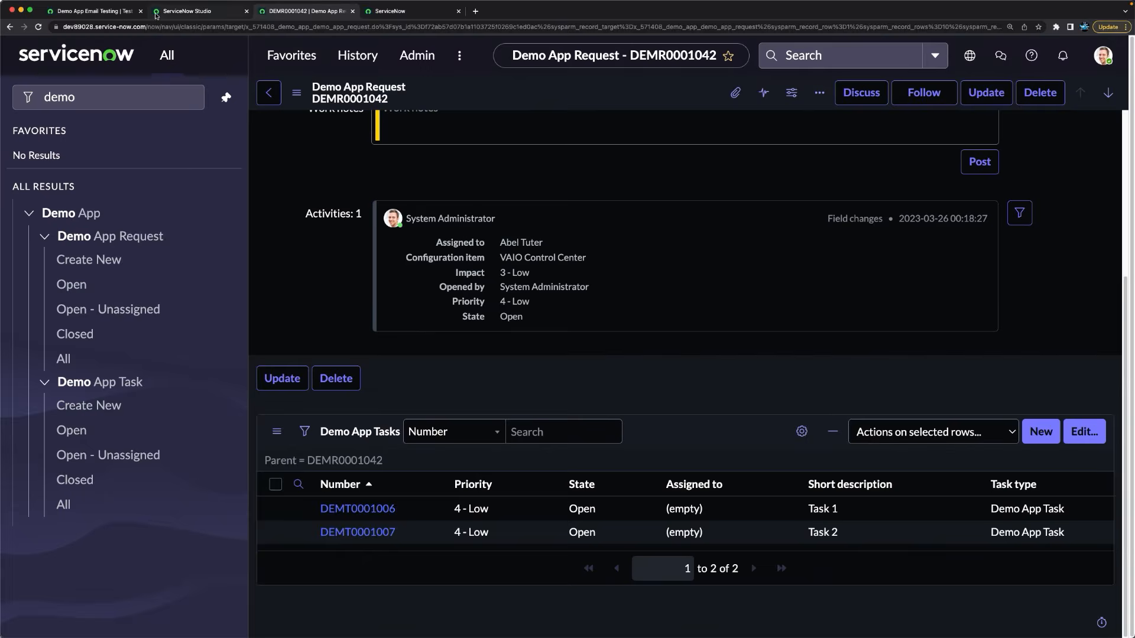
click(179, 12)
click(95, 11)
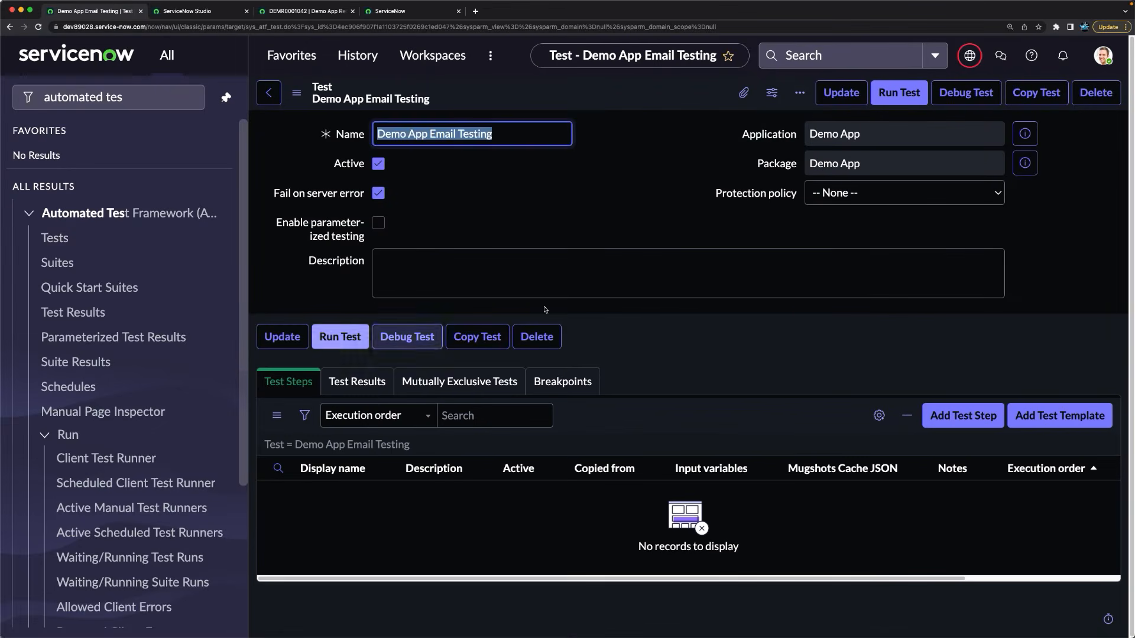
Step: Browse the test step categories and start adding a Record Insert step from the Server category
click(959, 416)
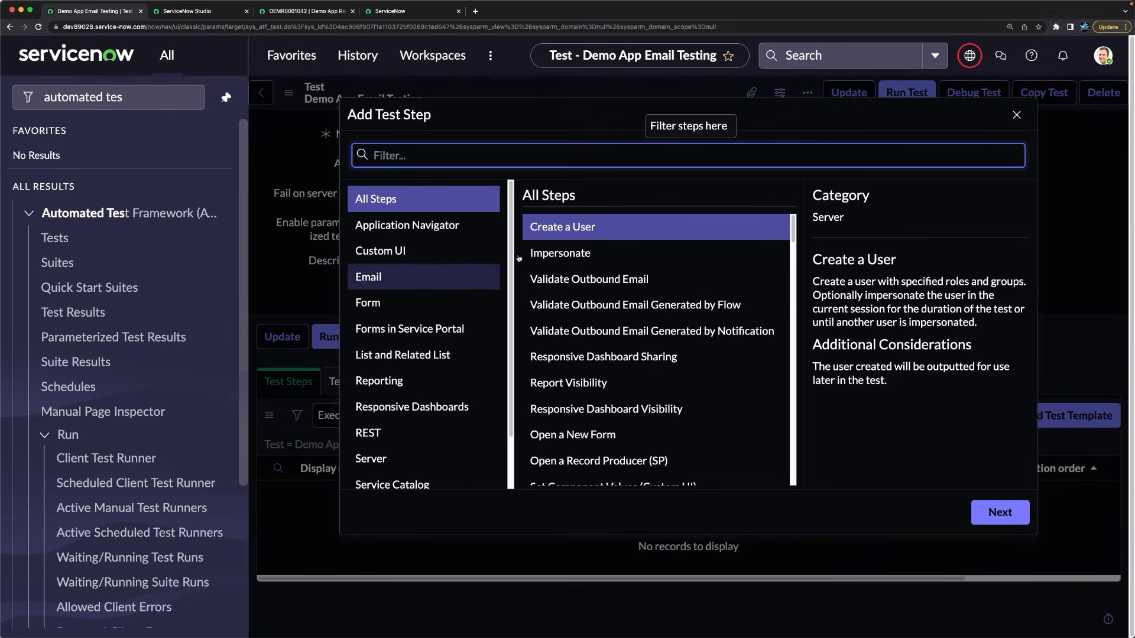
scroll(417, 372, down, 2)
scroll(416, 372, up, 2)
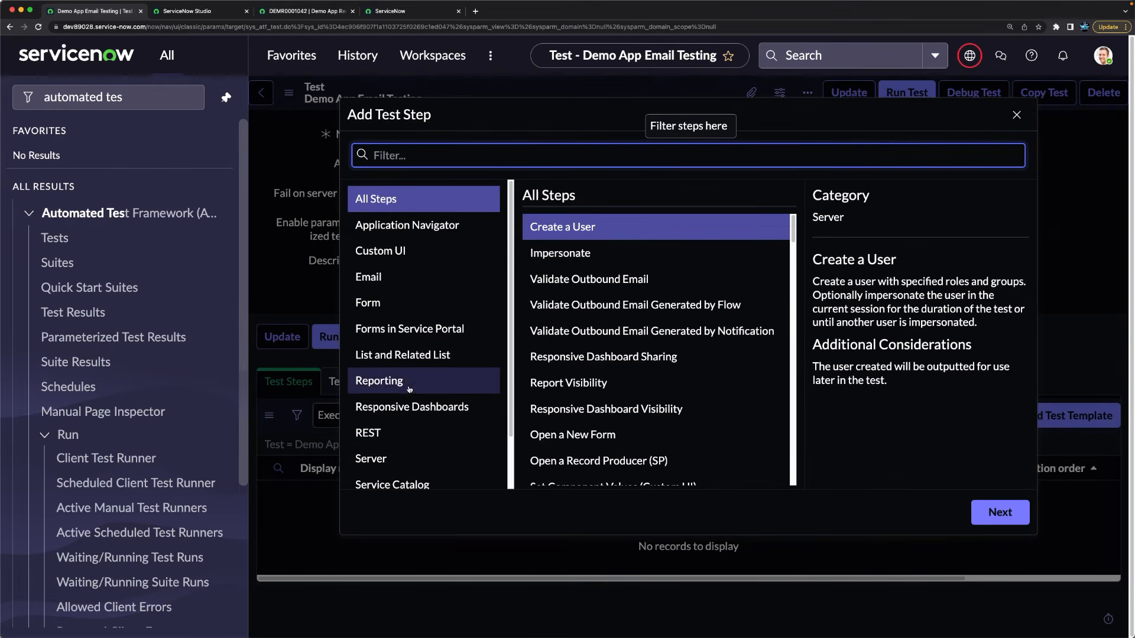
scroll(409, 354, down, 2)
scroll(408, 263, up, 2)
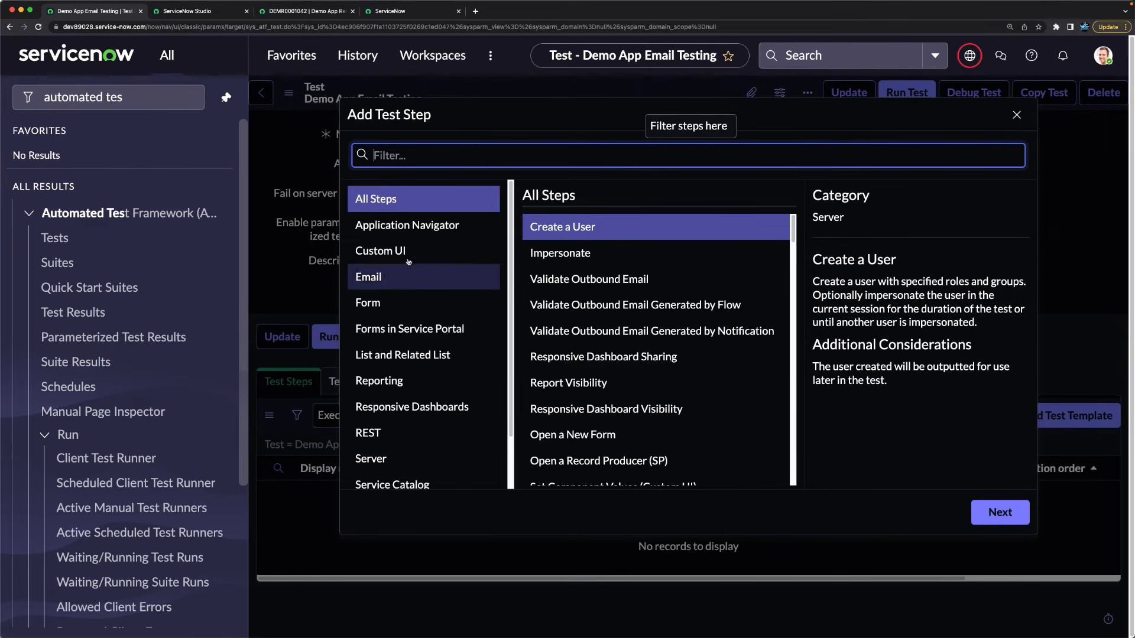
click(409, 304)
scroll(394, 407, down, 2)
scroll(394, 412, up, 2)
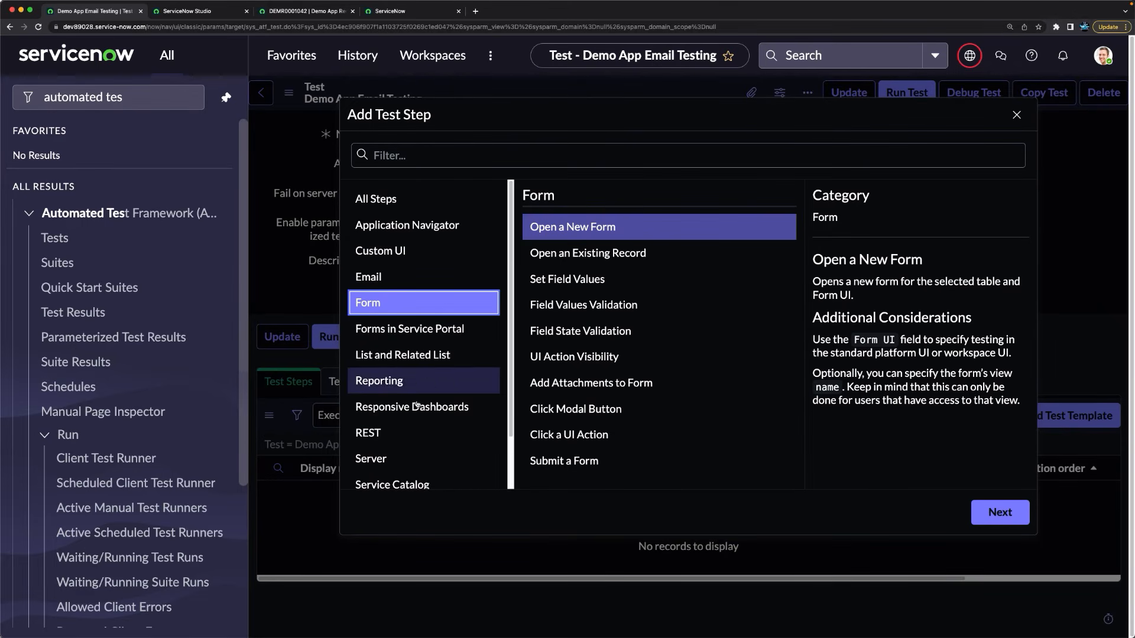
scroll(382, 406, down, 2)
click(382, 405)
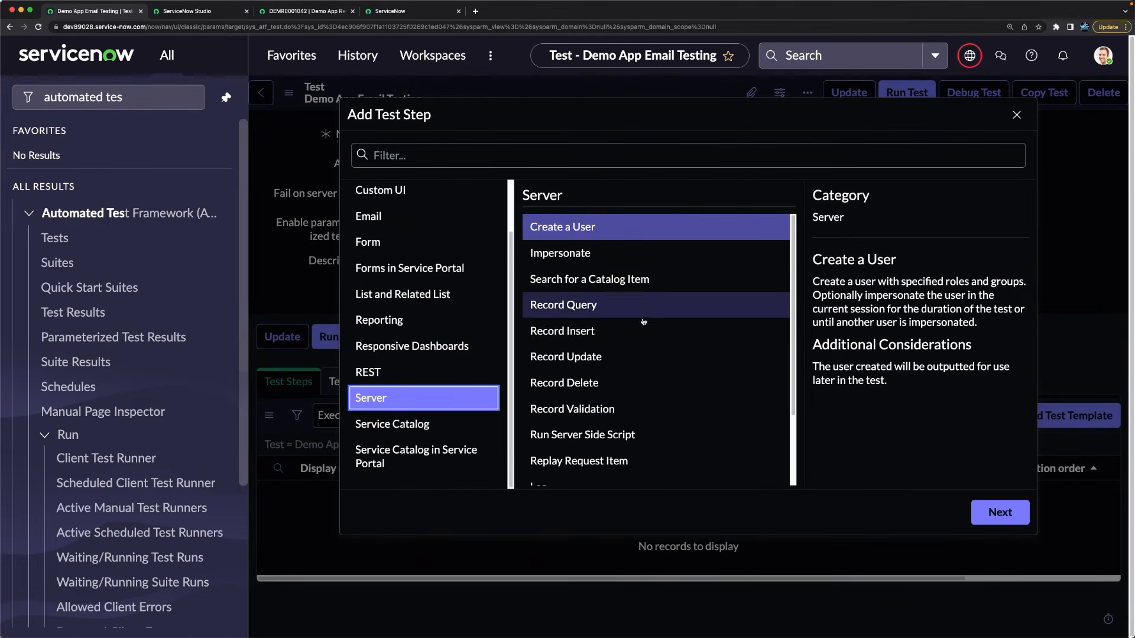
click(587, 332)
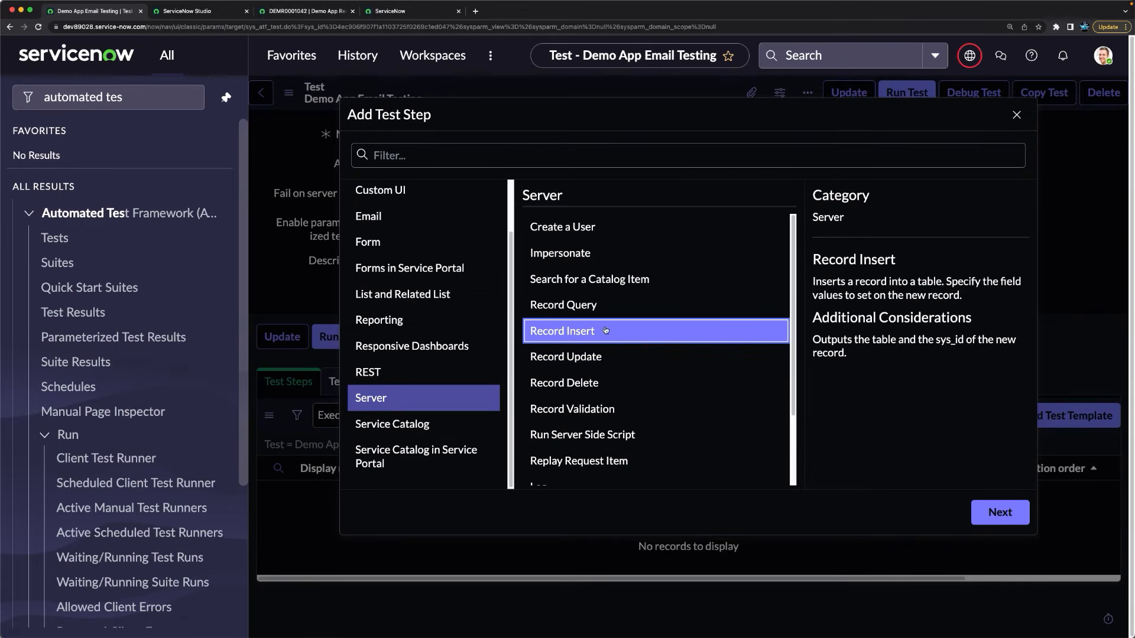
click(998, 513)
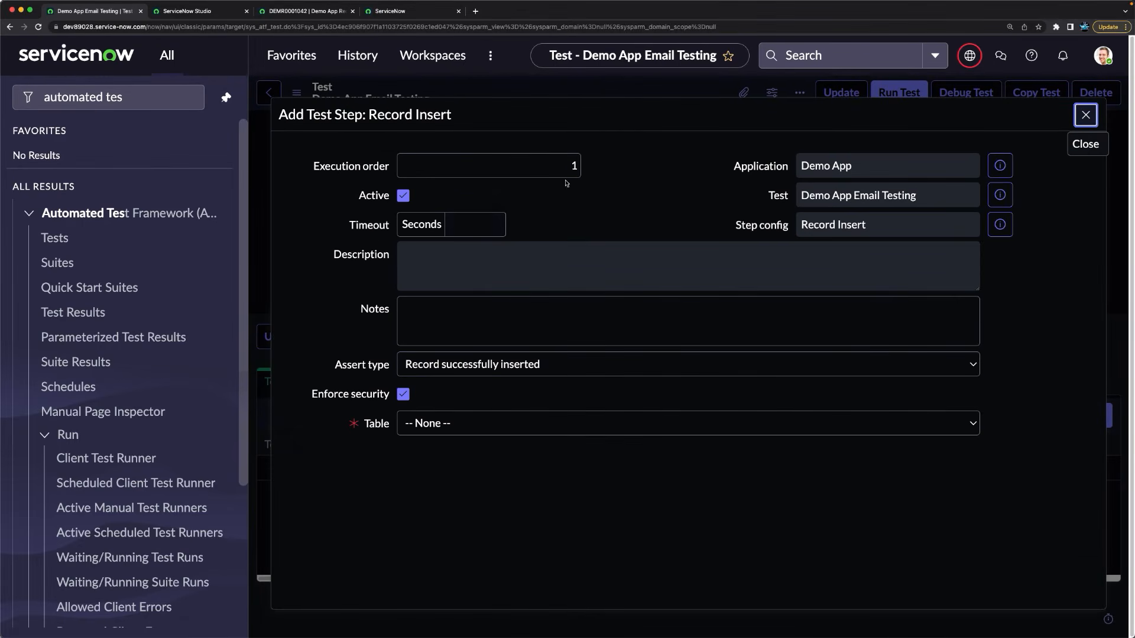
Step: Set the Record Insert step's table to Demo App Request [x_571408_demo_app_demo_app_request]
click(485, 424)
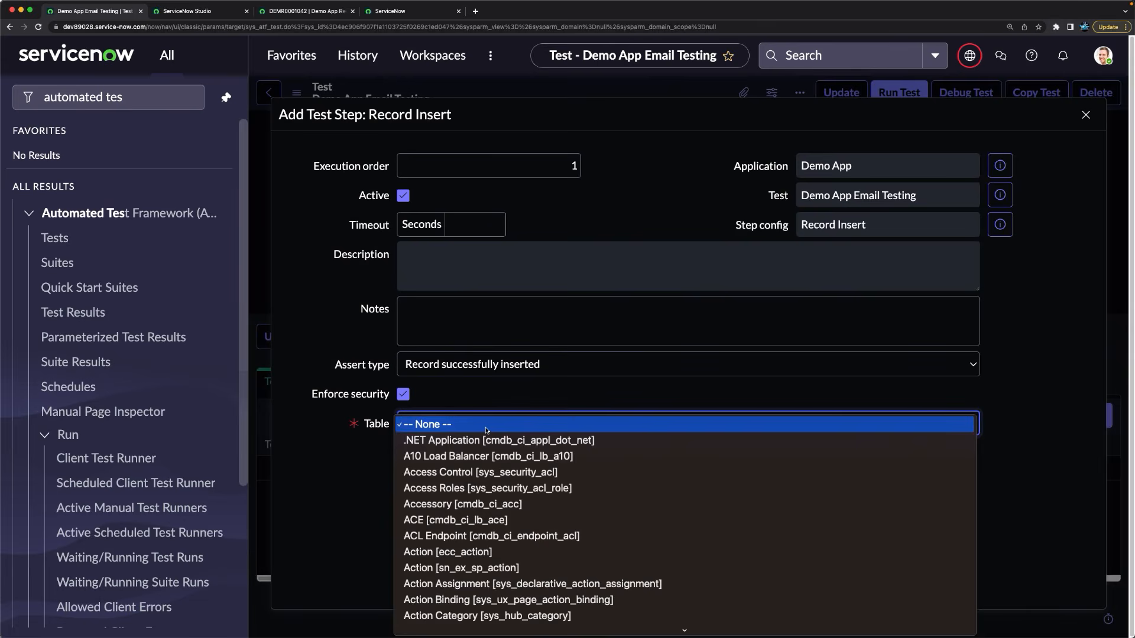
click(487, 430)
click(485, 431)
click(486, 431)
click(486, 430)
click(486, 430)
click(486, 431)
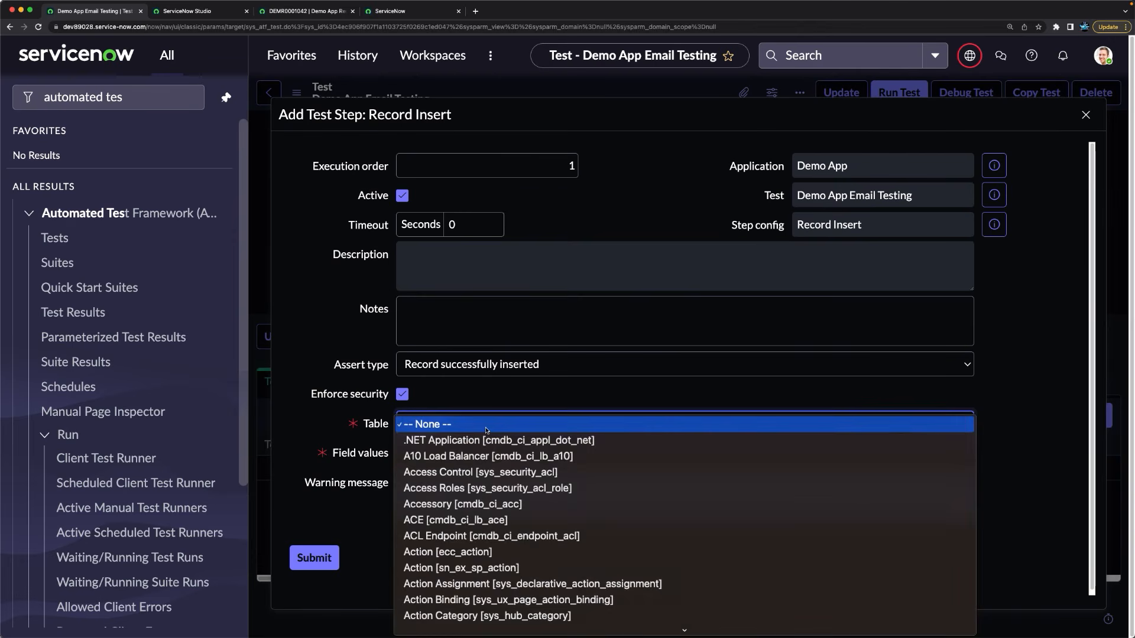
scroll(485, 431, down, 20)
text(demo_app_demo_app_request])
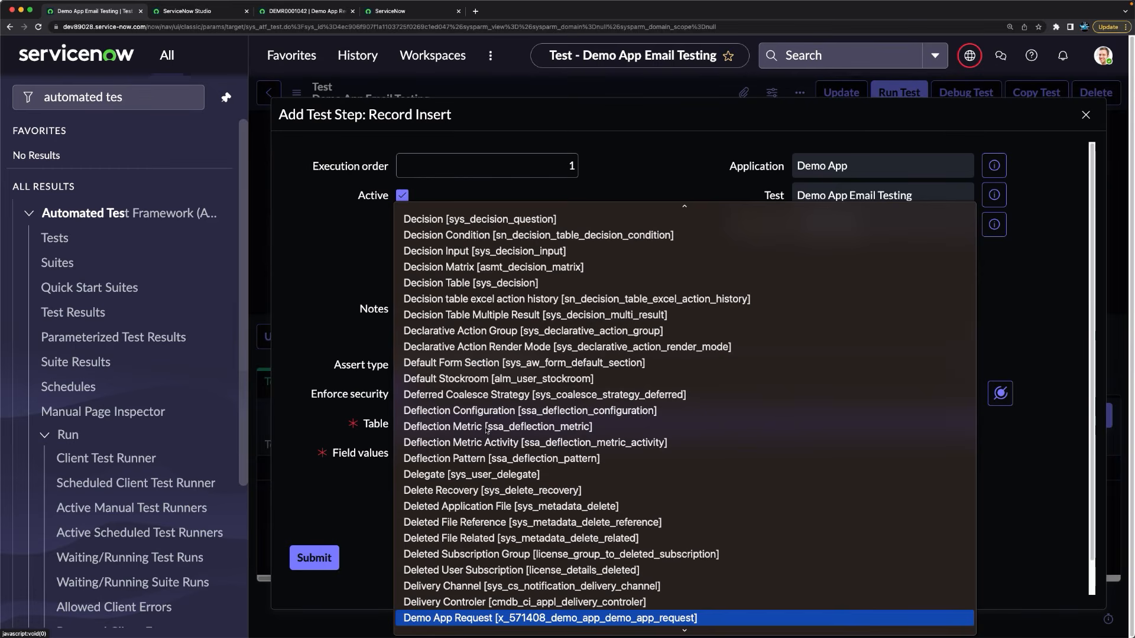
key(Return)
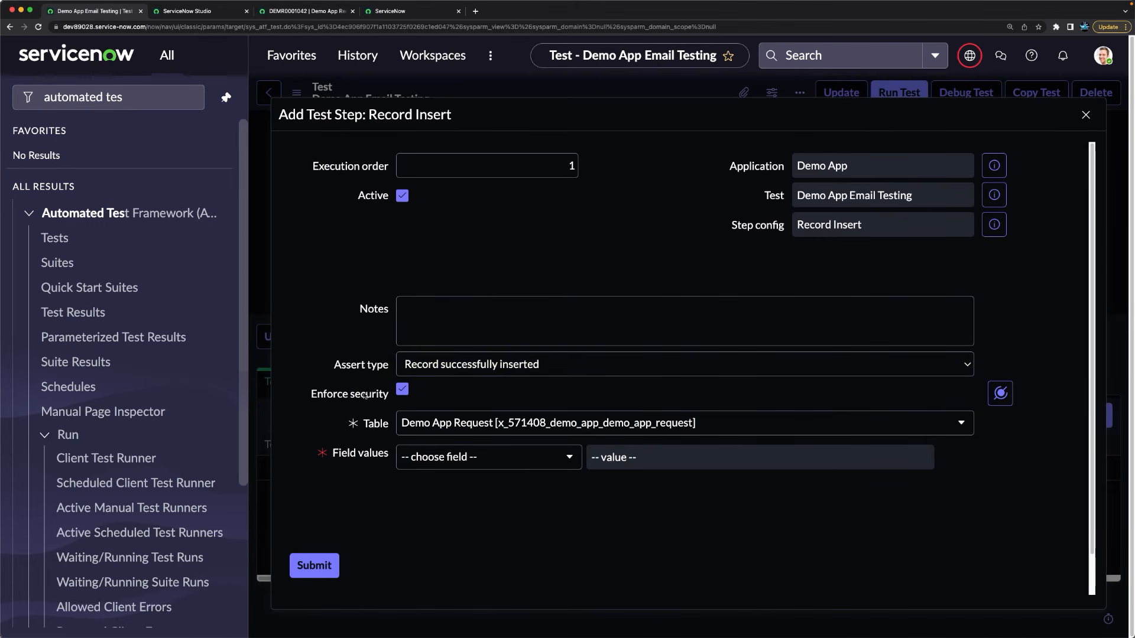
Step: Add an Assigned to field value and pick the first user suggested for "a"
mouse_move(367, 396)
click(556, 233)
click(484, 463)
click(323, 359)
click(449, 458)
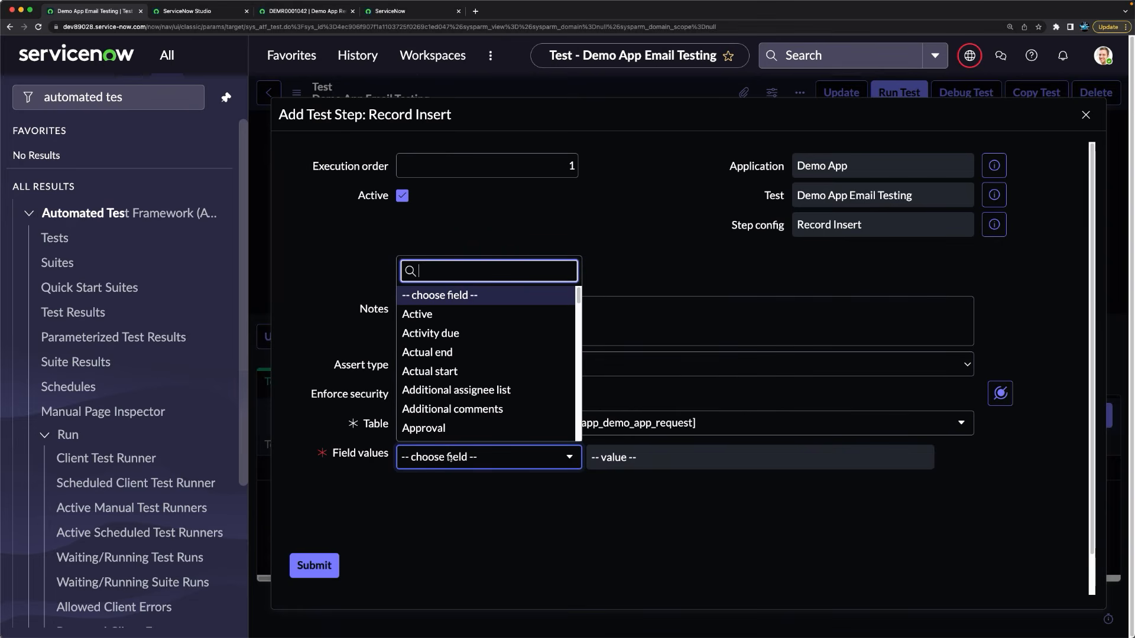
text(ass)
key(Down)
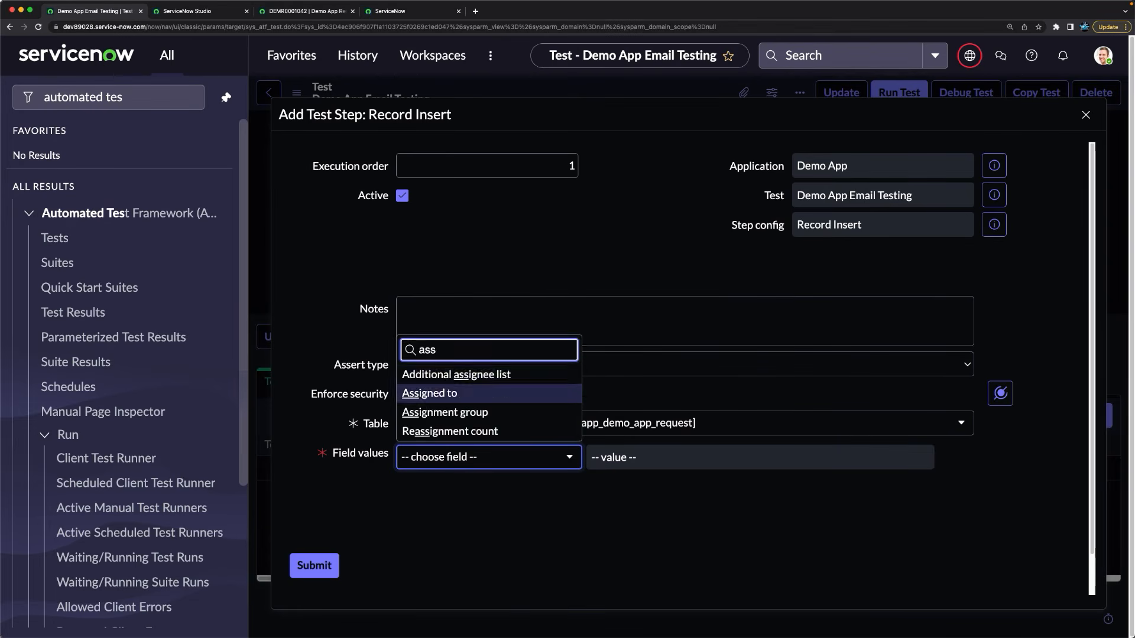
key(Return)
click(688, 460)
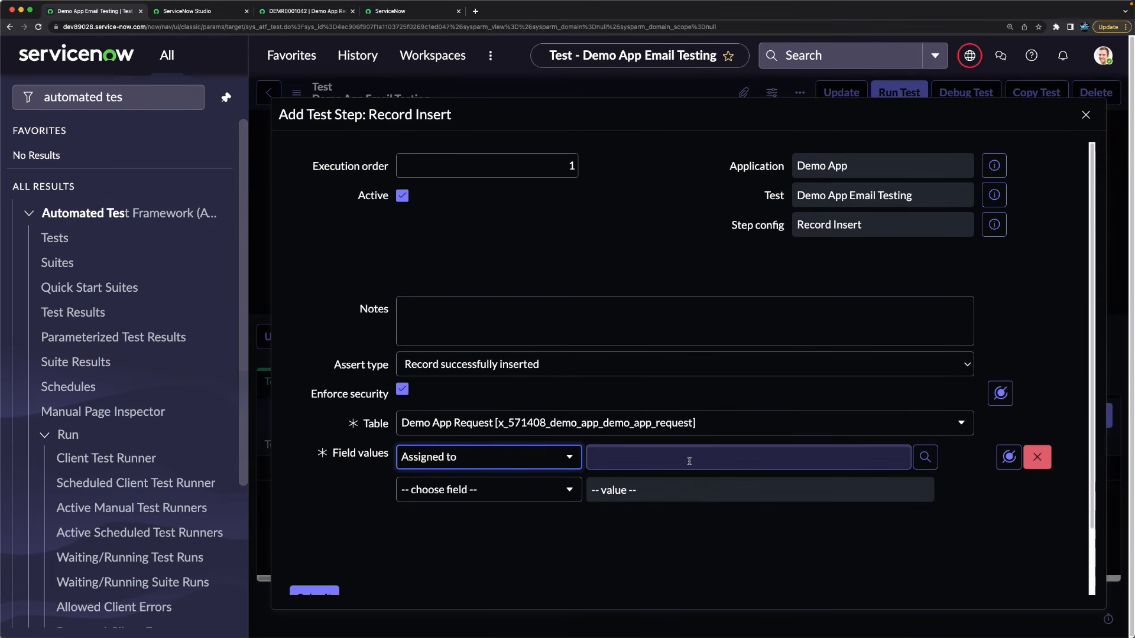
click(689, 461)
text(ch)
key(BackSpace)
key(BackSpace)
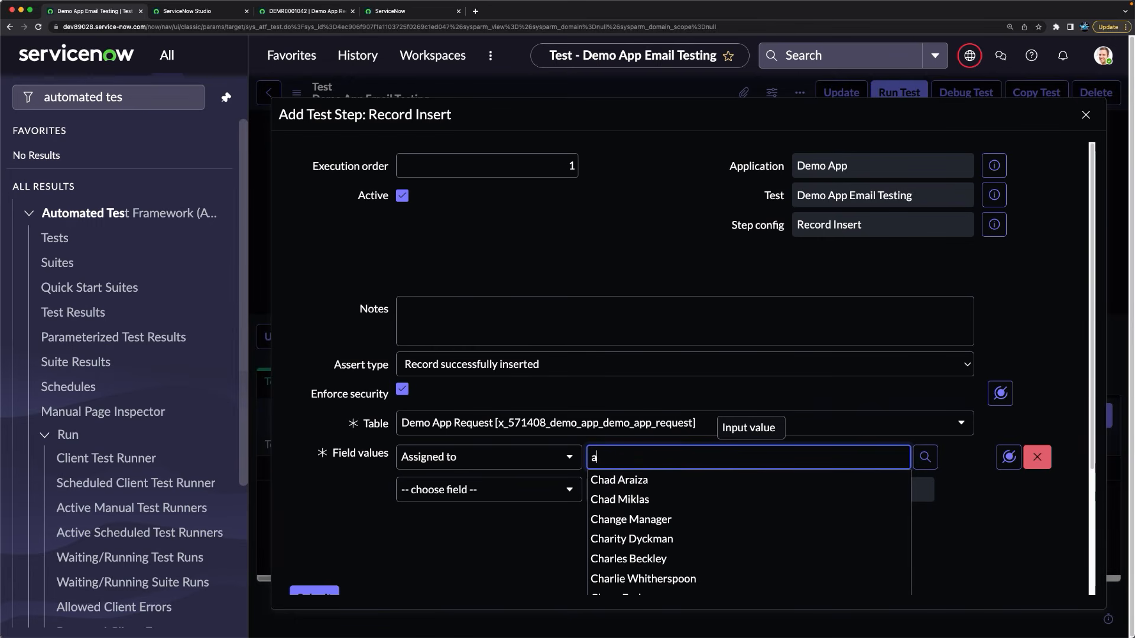
click(615, 481)
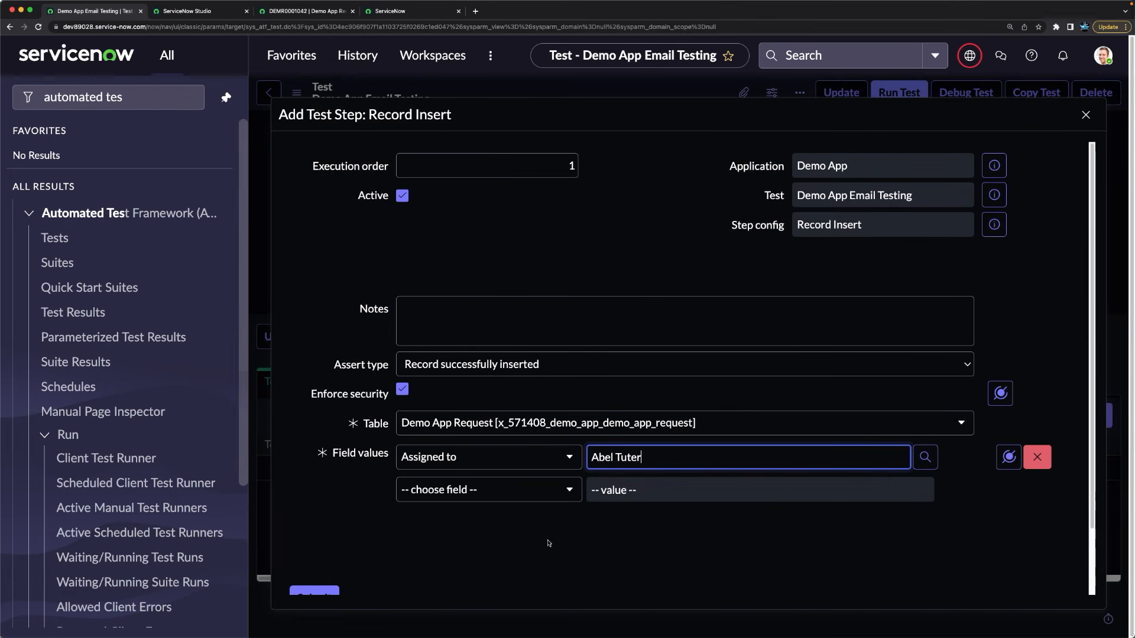
Step: Add a Short description field value of "Email Testing" to the Record Insert step
click(447, 496)
text(sho)
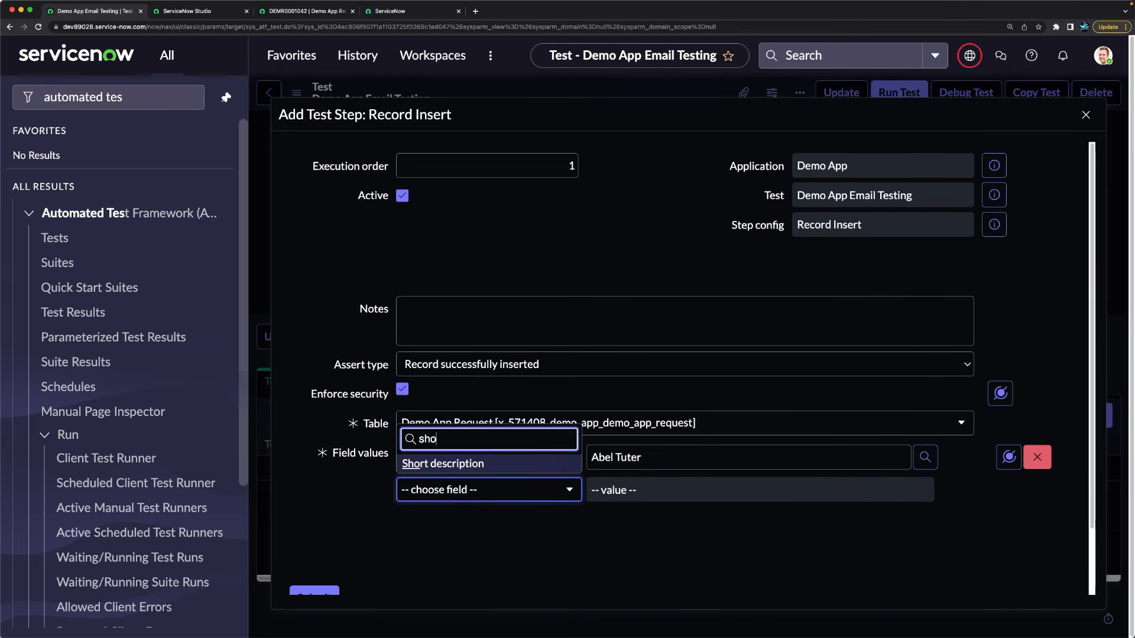
click(447, 464)
click(605, 485)
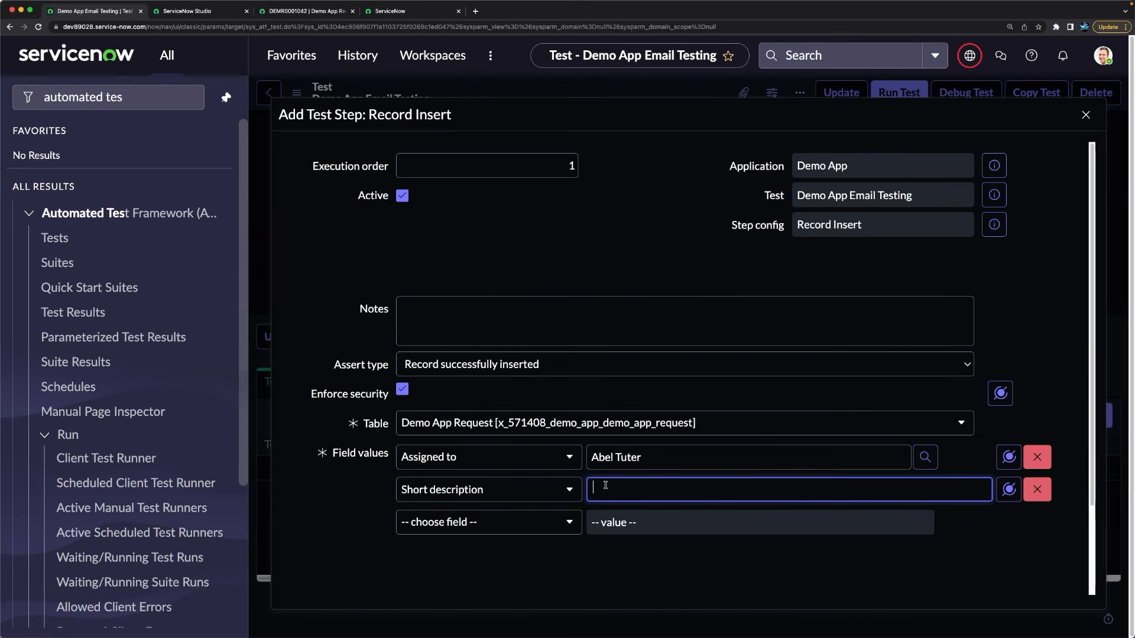
text(Email Testing)
Step: Add a Description field value and copy the short description text "Email Testing" into it
key(Tab)
key(Down)
text(des)
click(480, 500)
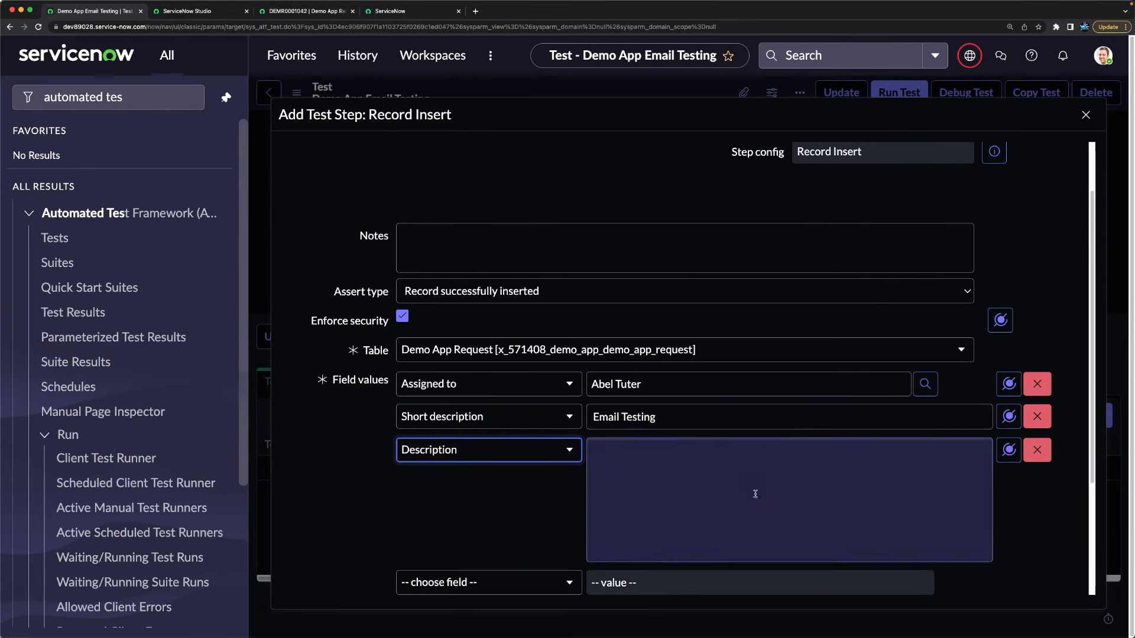
click(617, 416)
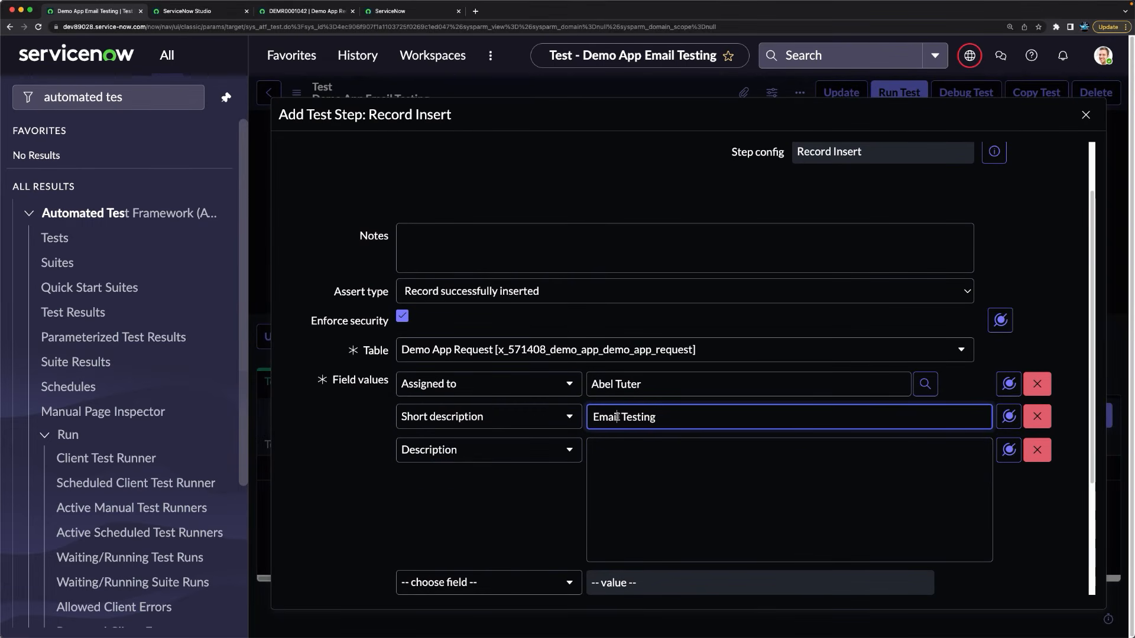
triple_click(617, 416)
key(ctrl+c)
click(630, 479)
key(ctrl+v)
Step: Add a Configuration item field value of DAEMON Tools and submit the Record Insert step
scroll(619, 504, down, 3)
scroll(614, 346, up, 3)
scroll(653, 342, down, 3)
click(489, 413)
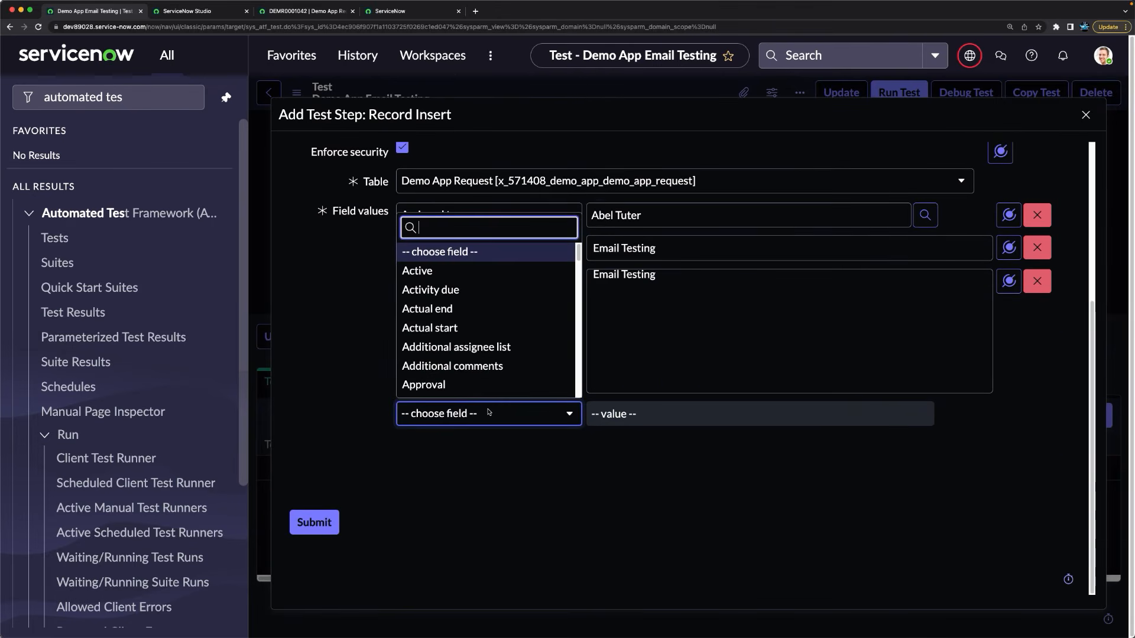
text(con)
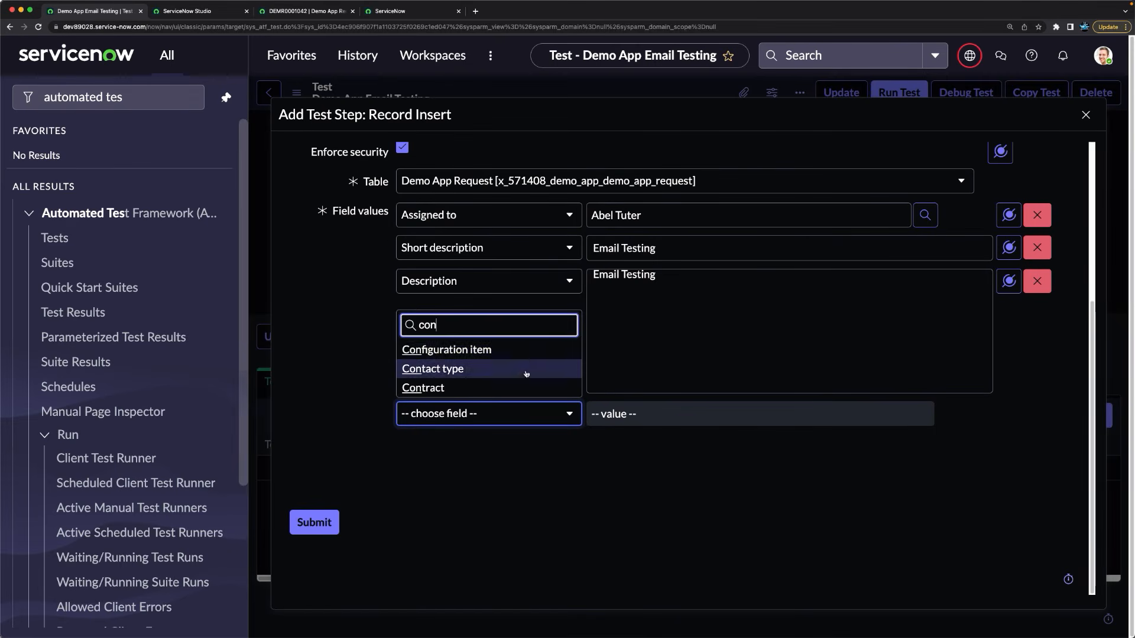
click(524, 351)
scroll(630, 583, up, 2)
click(650, 549)
text(d)
scroll(635, 561, down, 1)
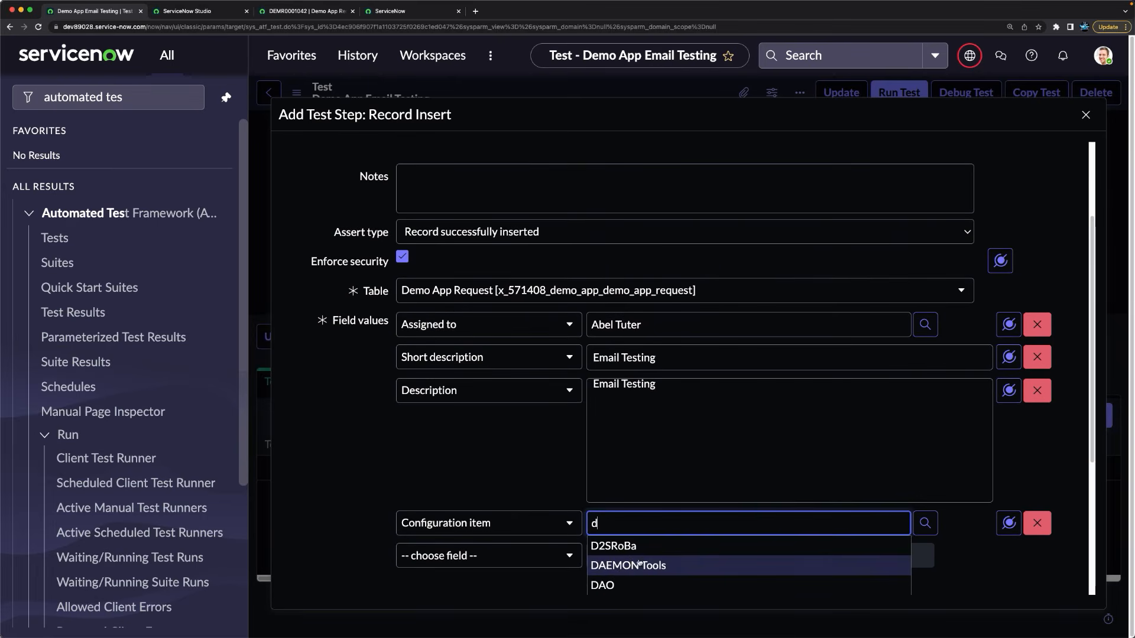
click(624, 566)
scroll(464, 478, down, 3)
click(314, 522)
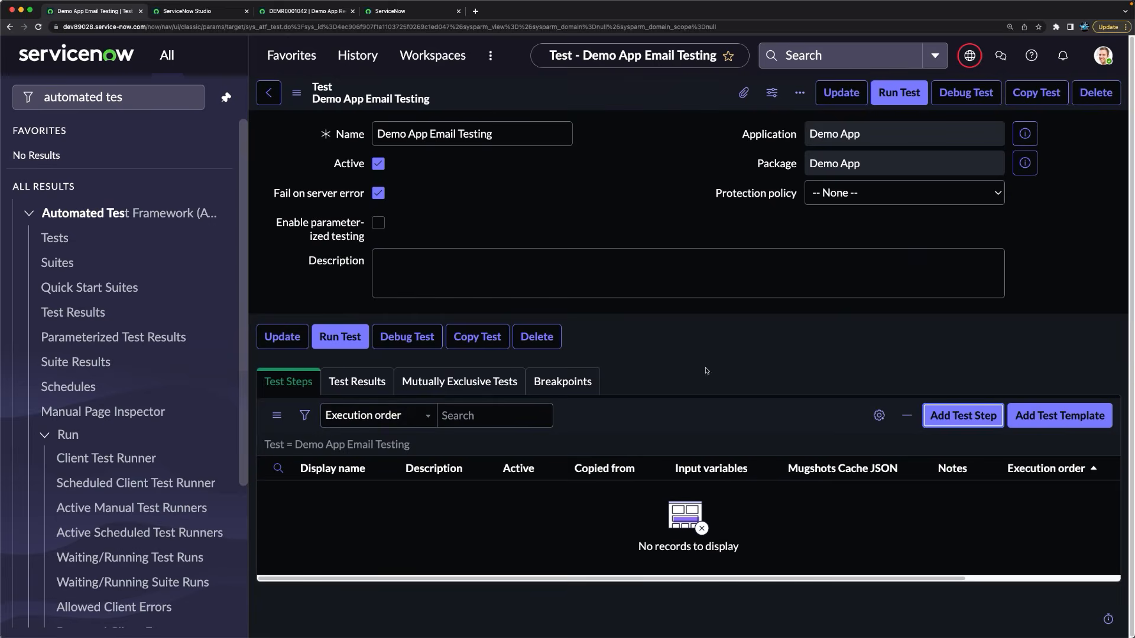
scroll(468, 480, down, 2)
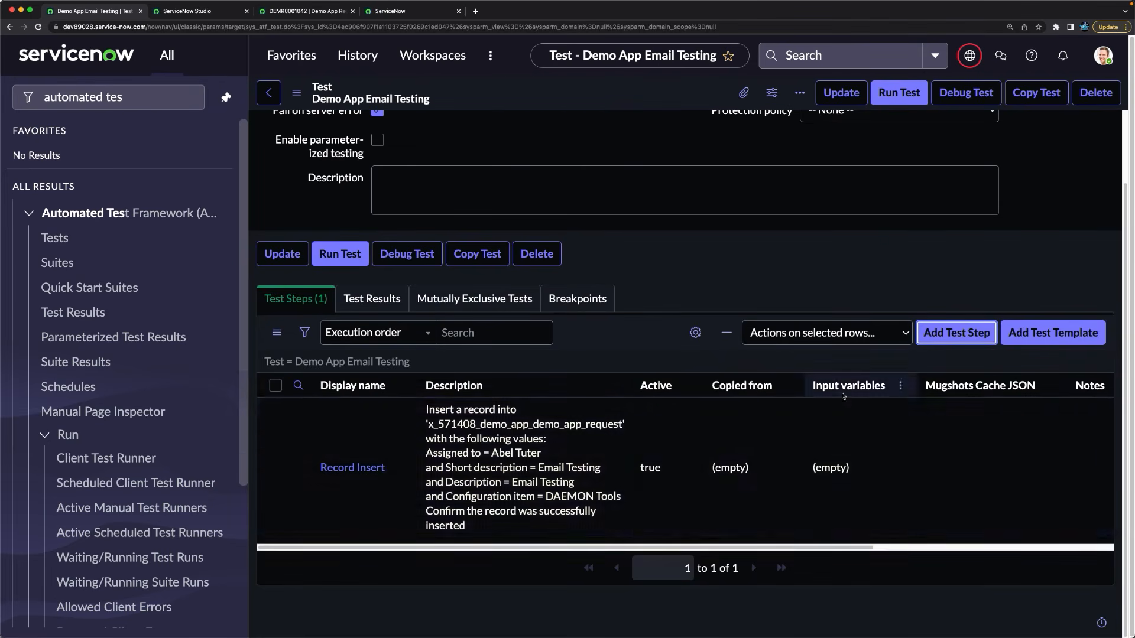
Step: Review the Email test step types and start adding a Validate Outbound Email step after the Record Insert step
scroll(843, 396, up, 2)
click(950, 417)
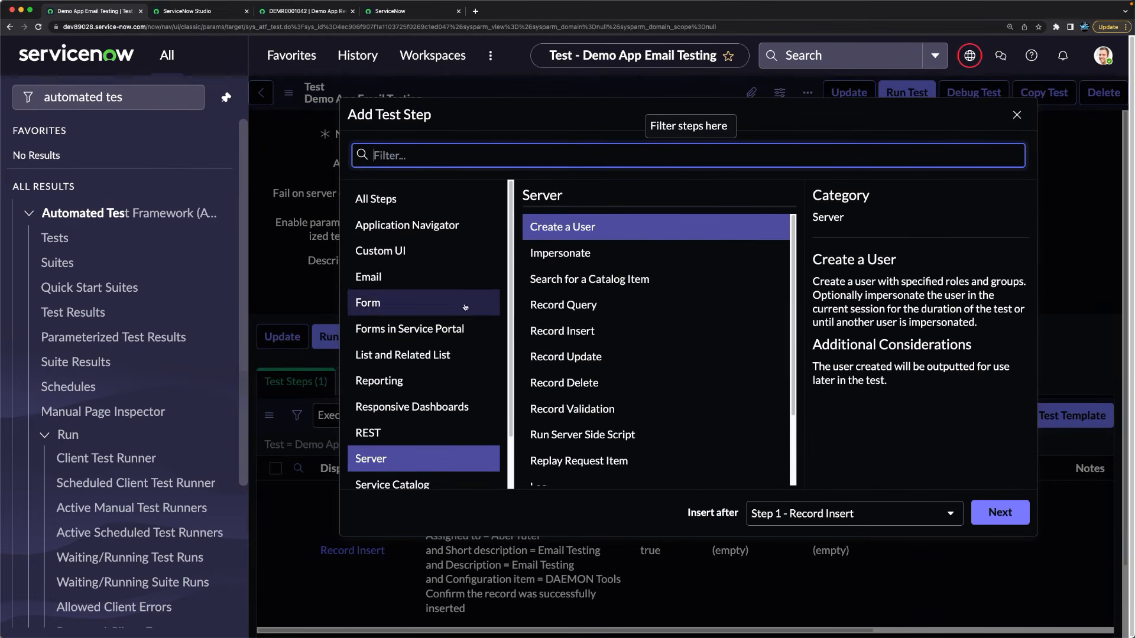
click(398, 286)
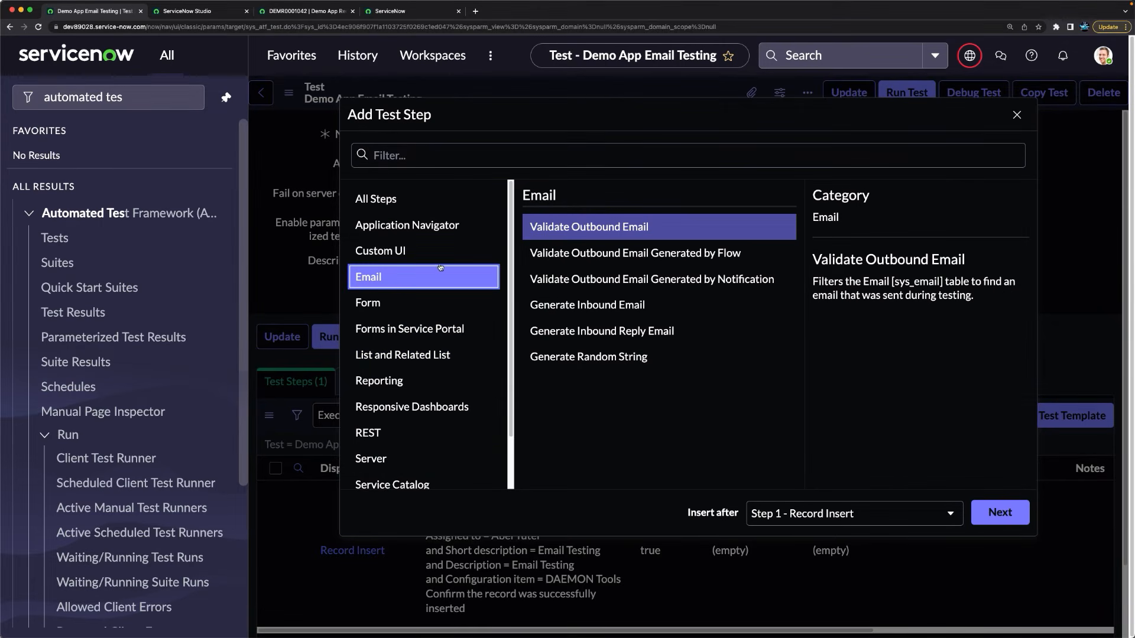
click(562, 225)
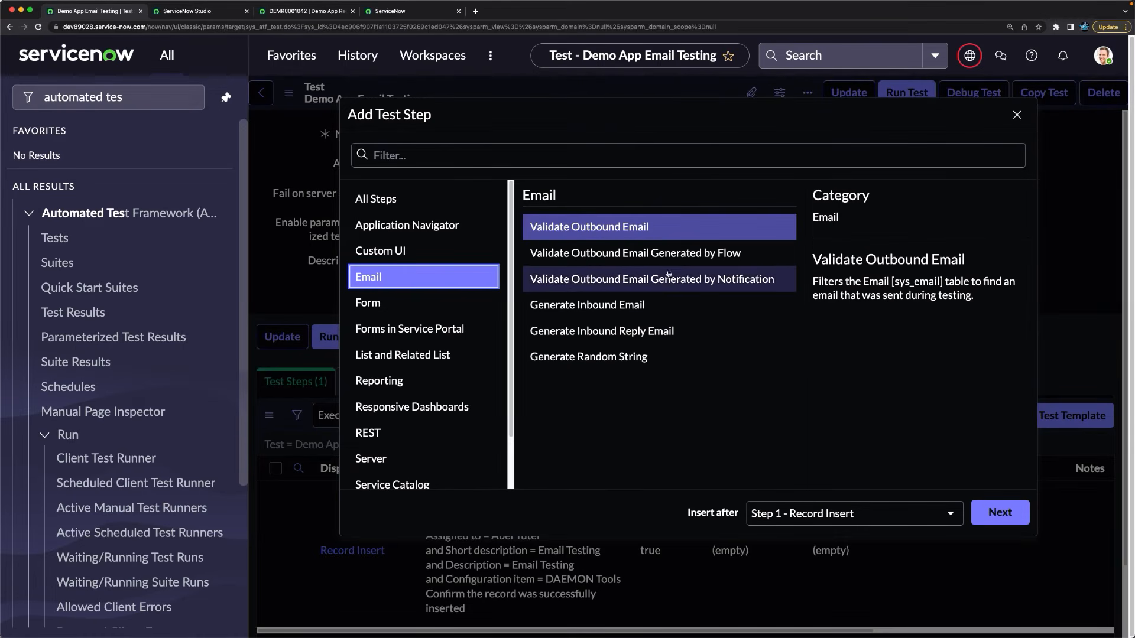
click(577, 252)
click(599, 306)
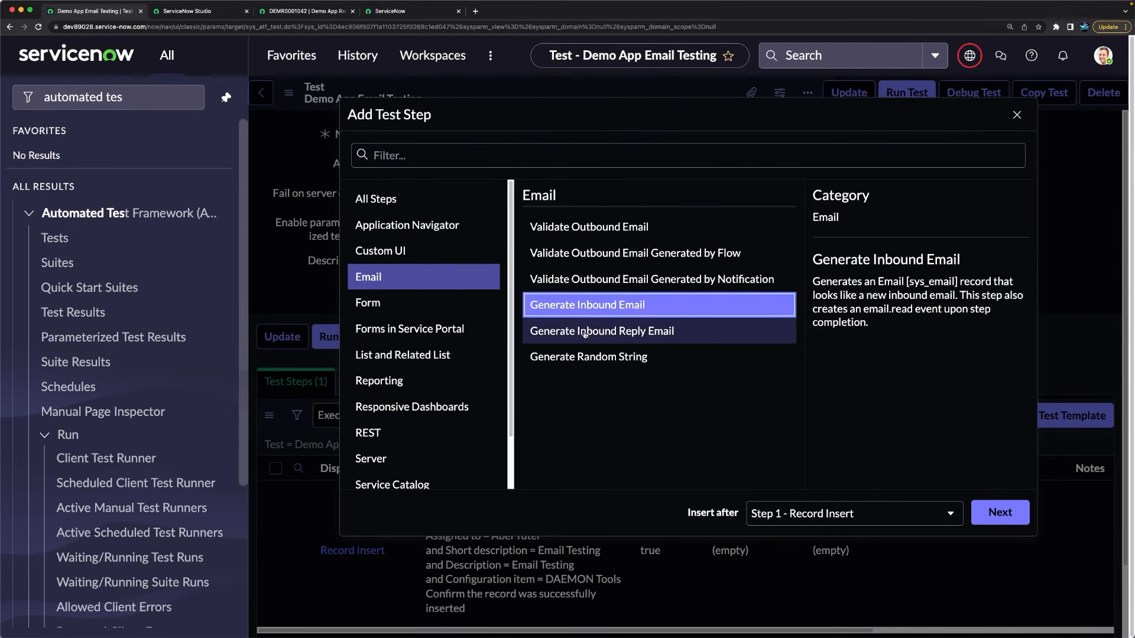
click(597, 334)
click(595, 356)
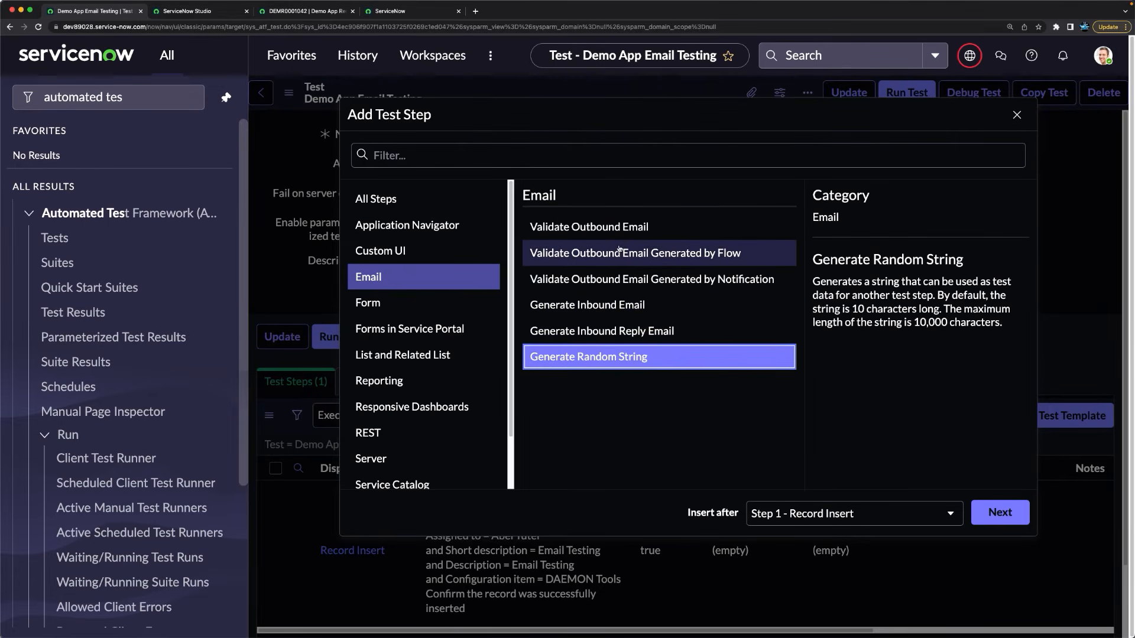
click(619, 227)
click(999, 513)
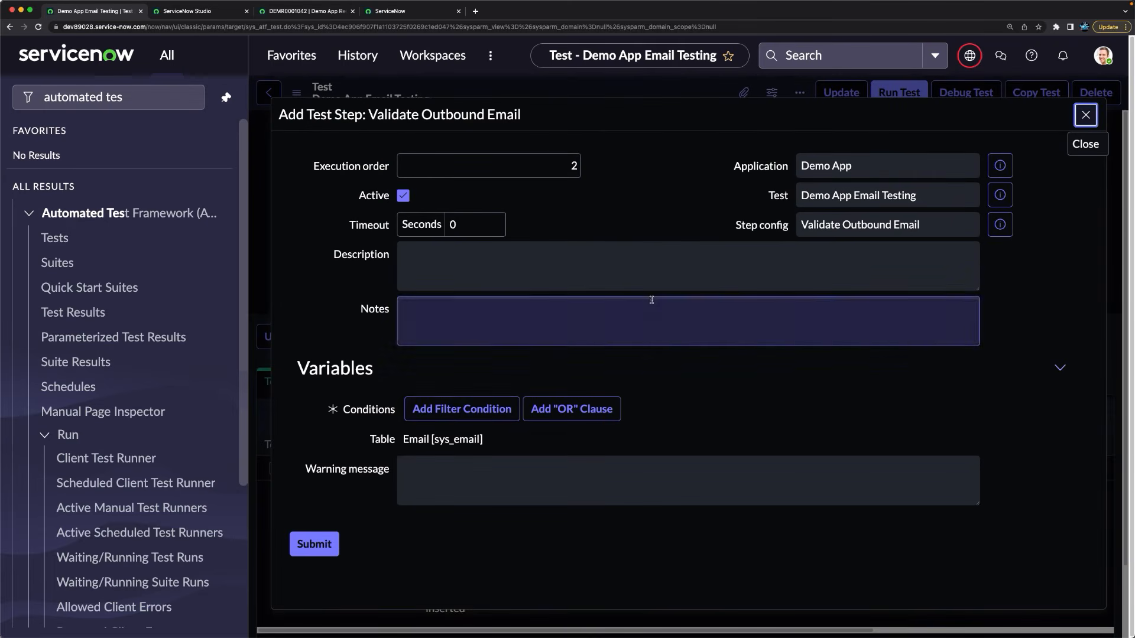
Step: Remove the State, Recipients, User ID, Subject, Body and Headers conditions from the Validate Outbound Email step
scroll(644, 420, down, 3)
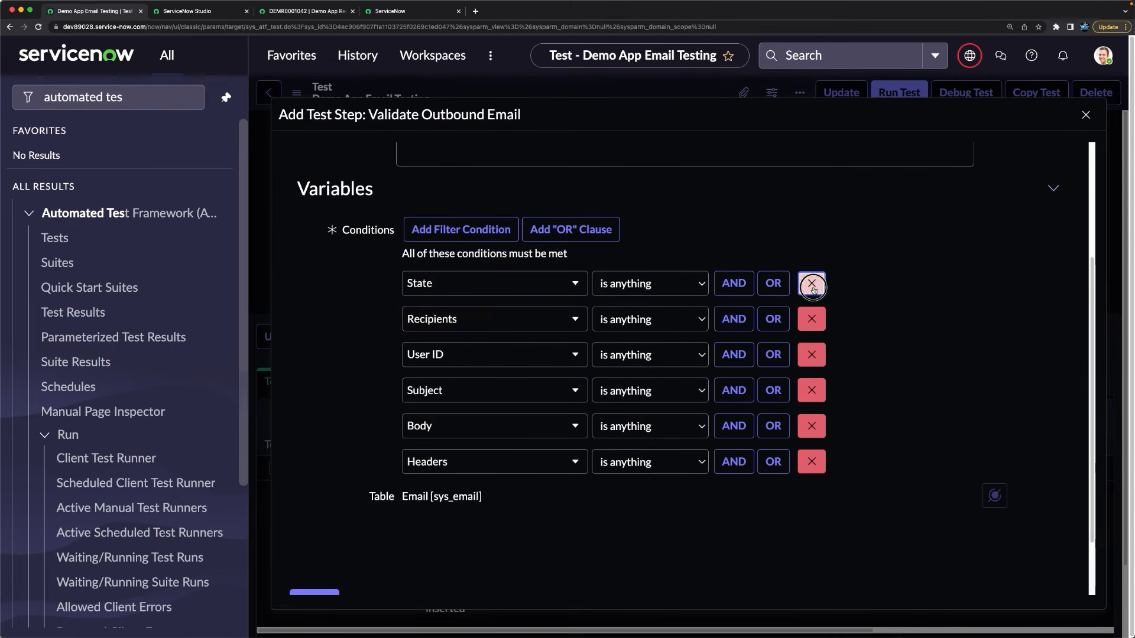
click(812, 284)
click(812, 285)
click(812, 287)
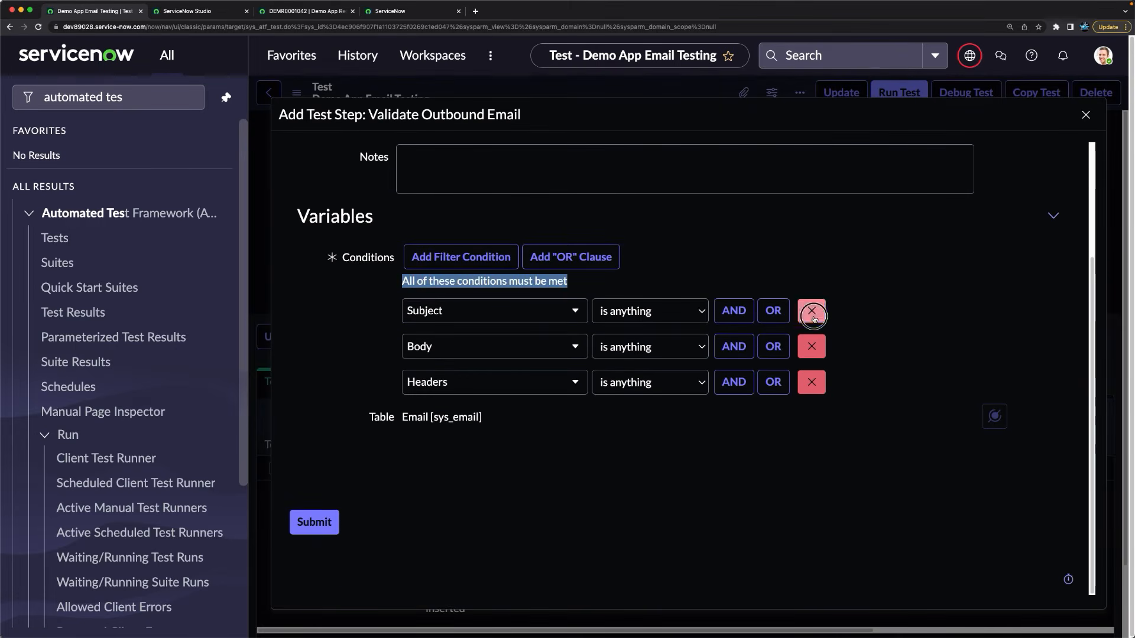
click(811, 311)
click(812, 346)
click(815, 388)
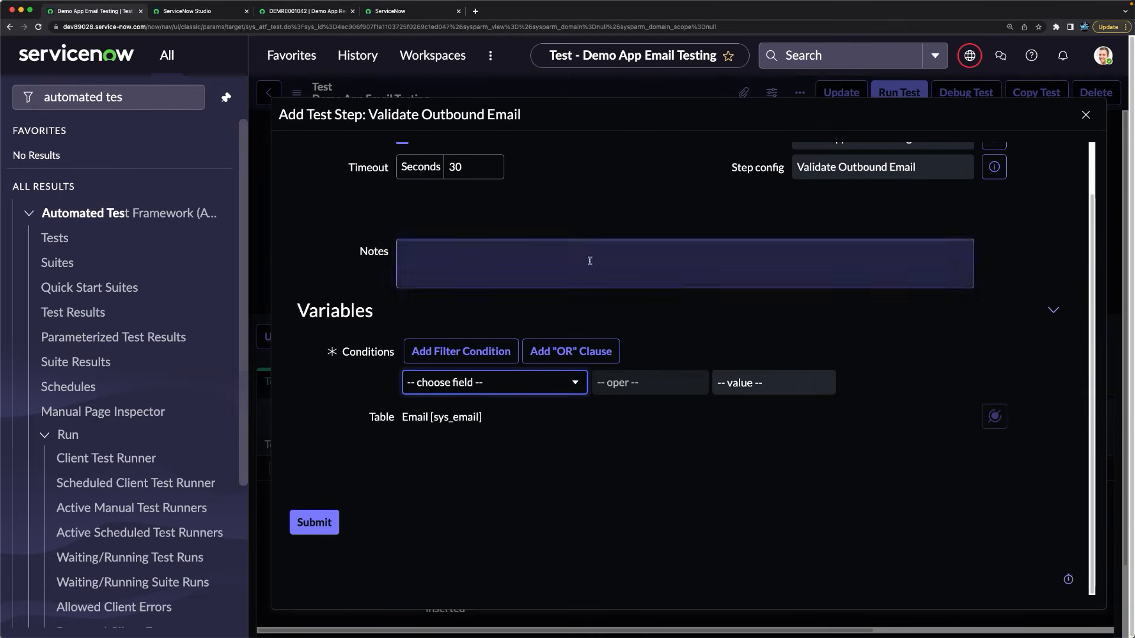
Step: Open the system Emails log and copy "Demo App Request" from the subject of the newest assignment email
click(313, 13)
click(111, 98)
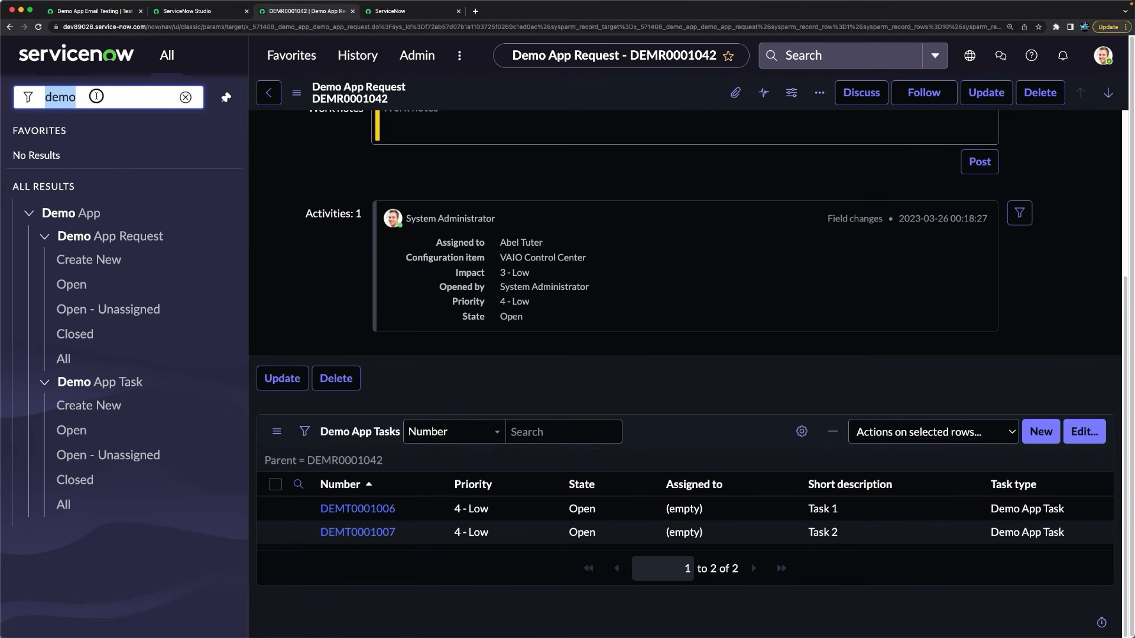
text(en)
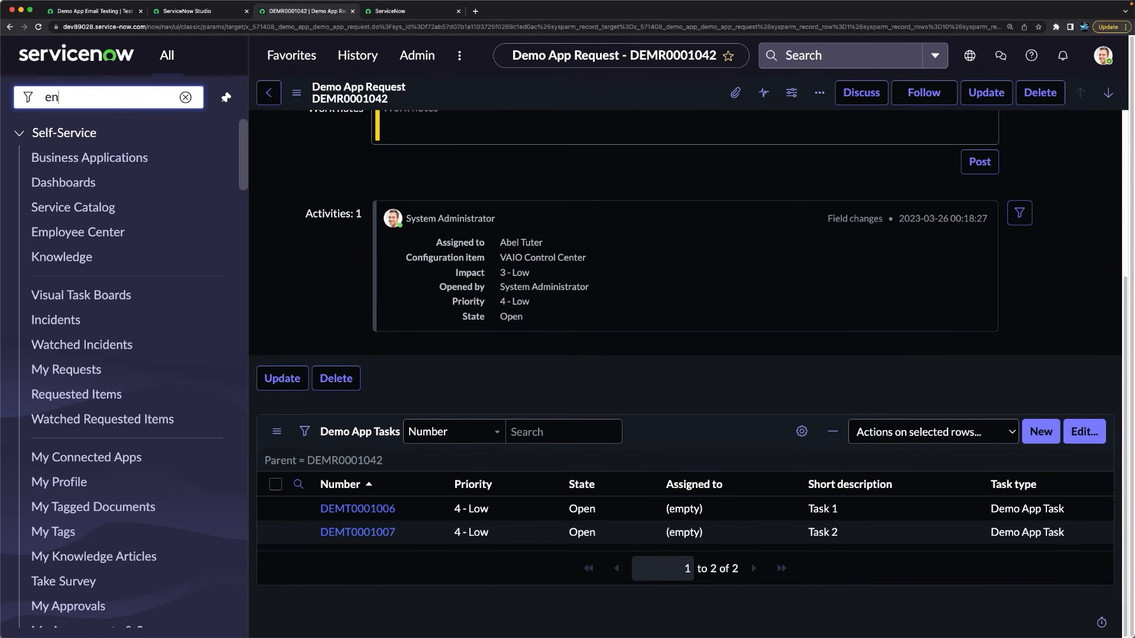
key(BackSpace)
text(mails)
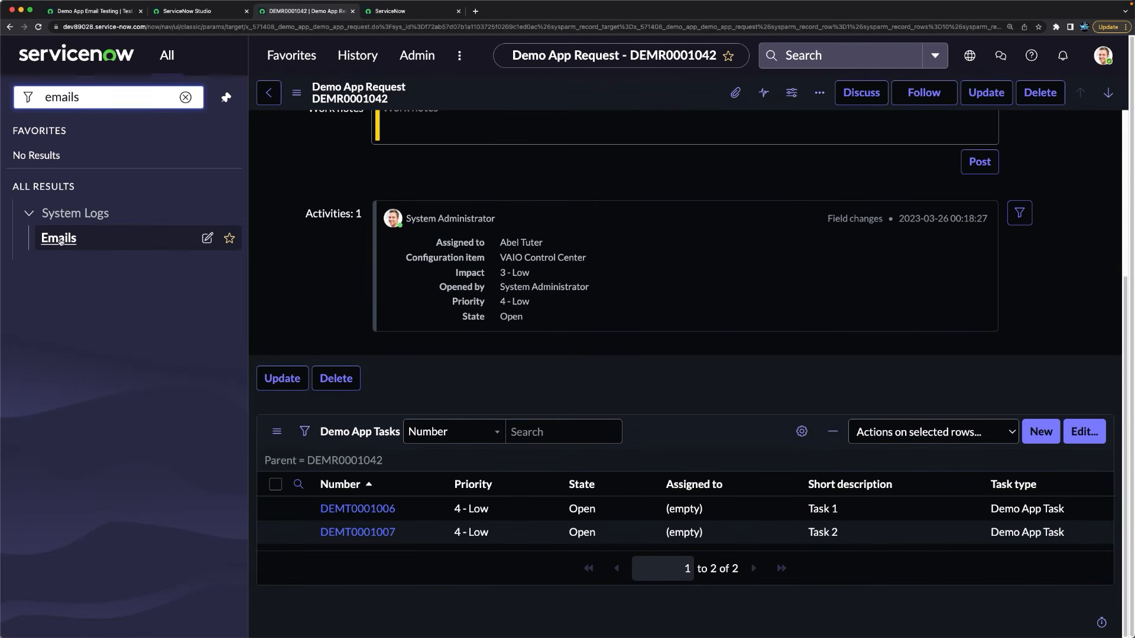
click(59, 238)
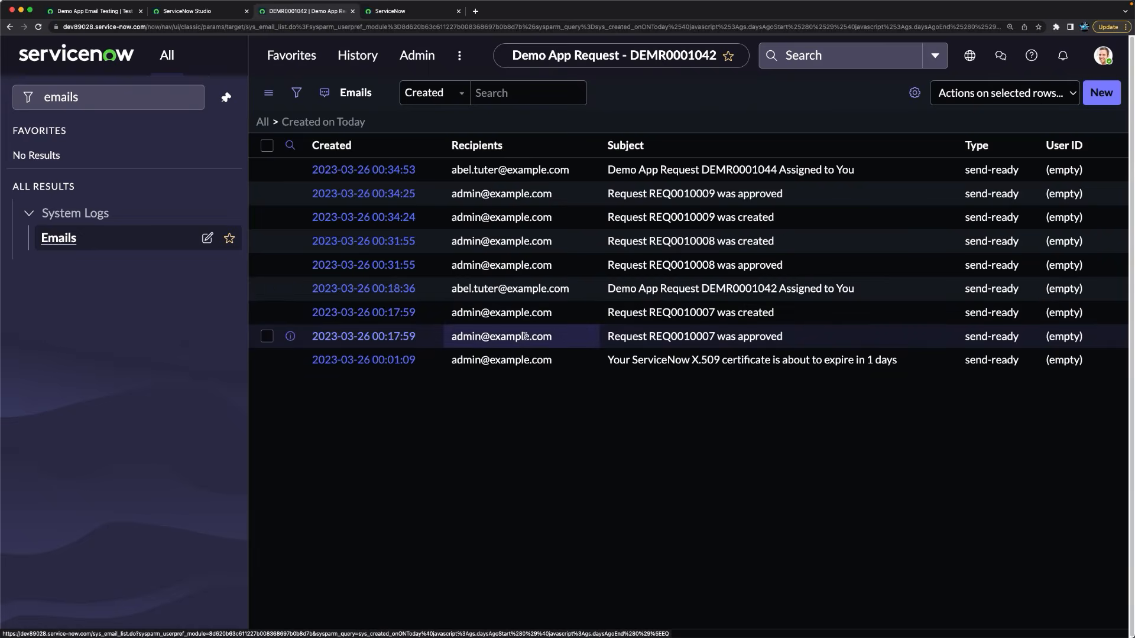
drag(588, 201, 679, 198)
key(super+c)
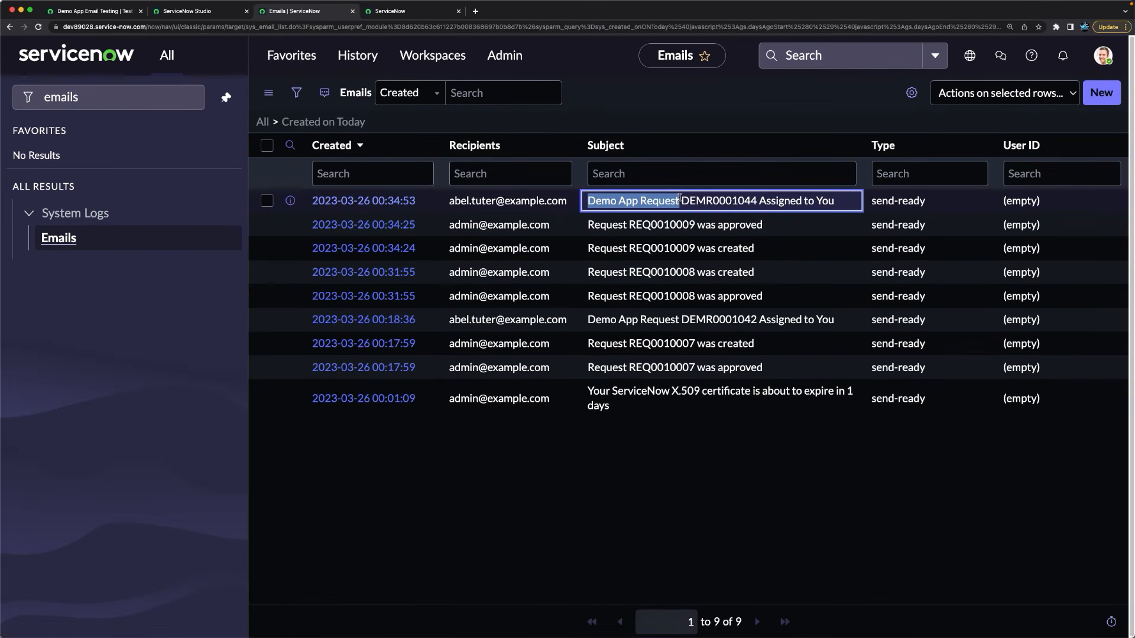
Step: In the Validate Outbound Email step, add a condition that Subject starts with "Demo App Request"
click(98, 13)
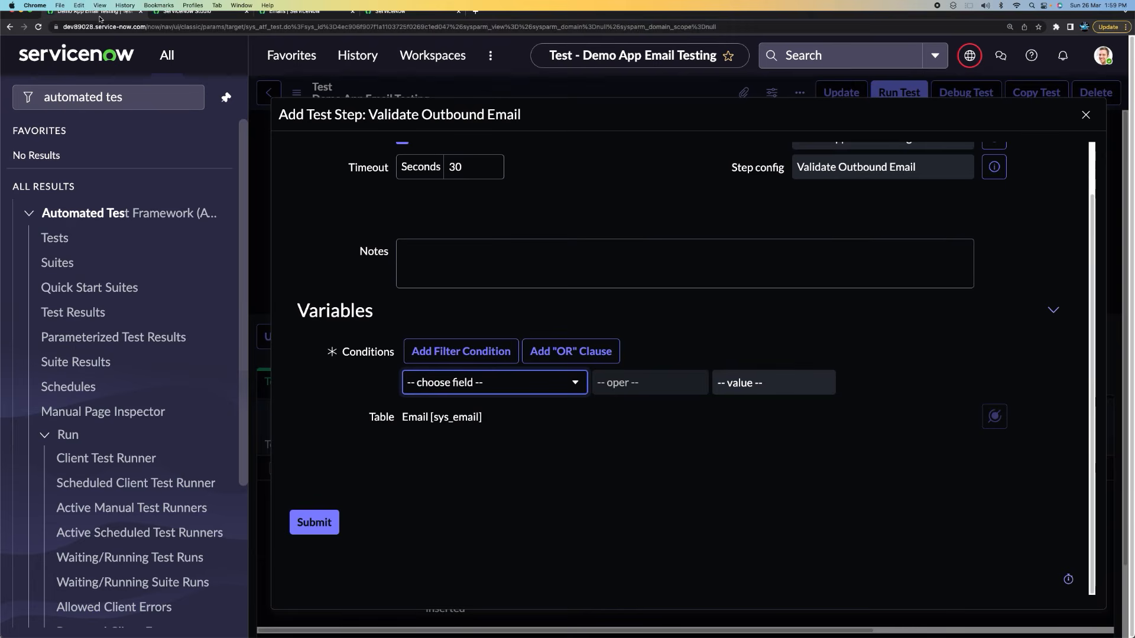
click(521, 386)
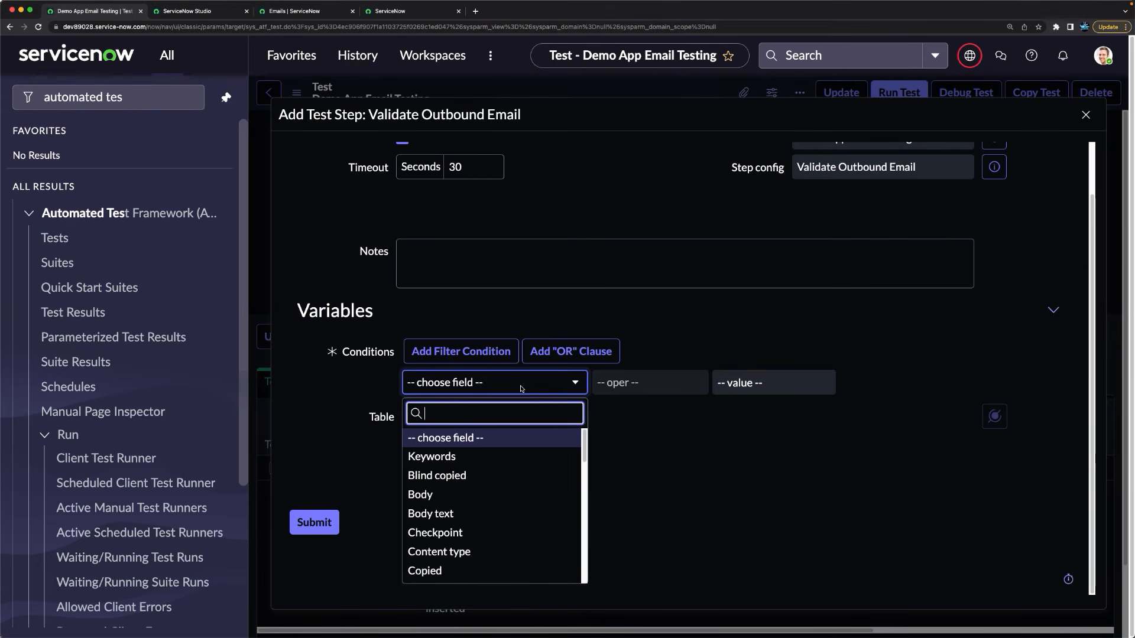
text(sub)
click(500, 439)
click(732, 383)
key(super+v)
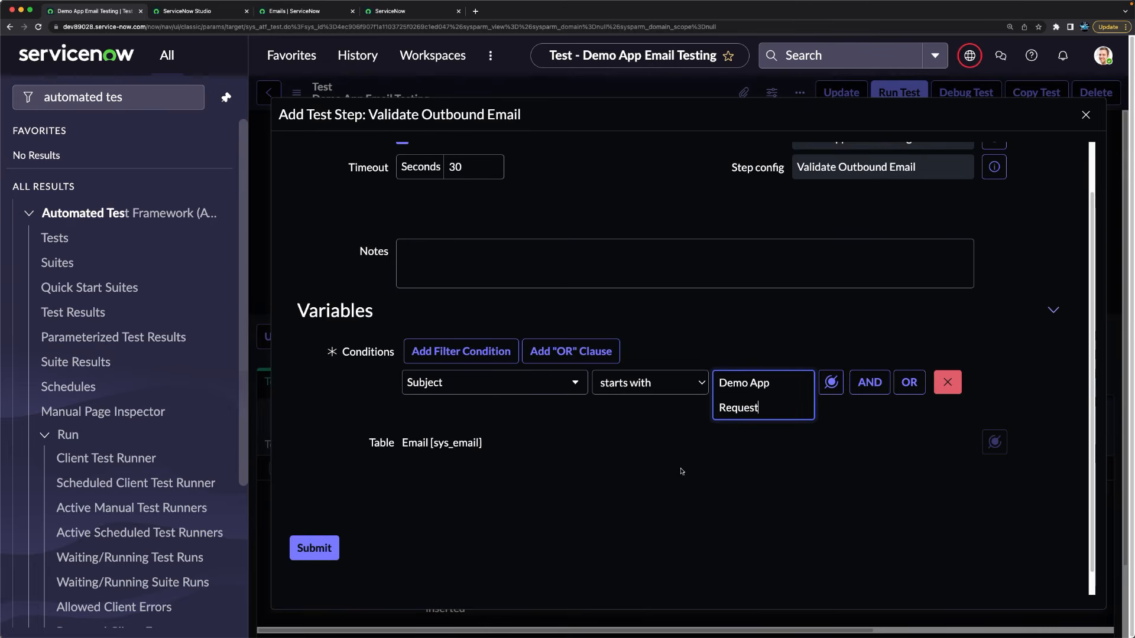
click(647, 483)
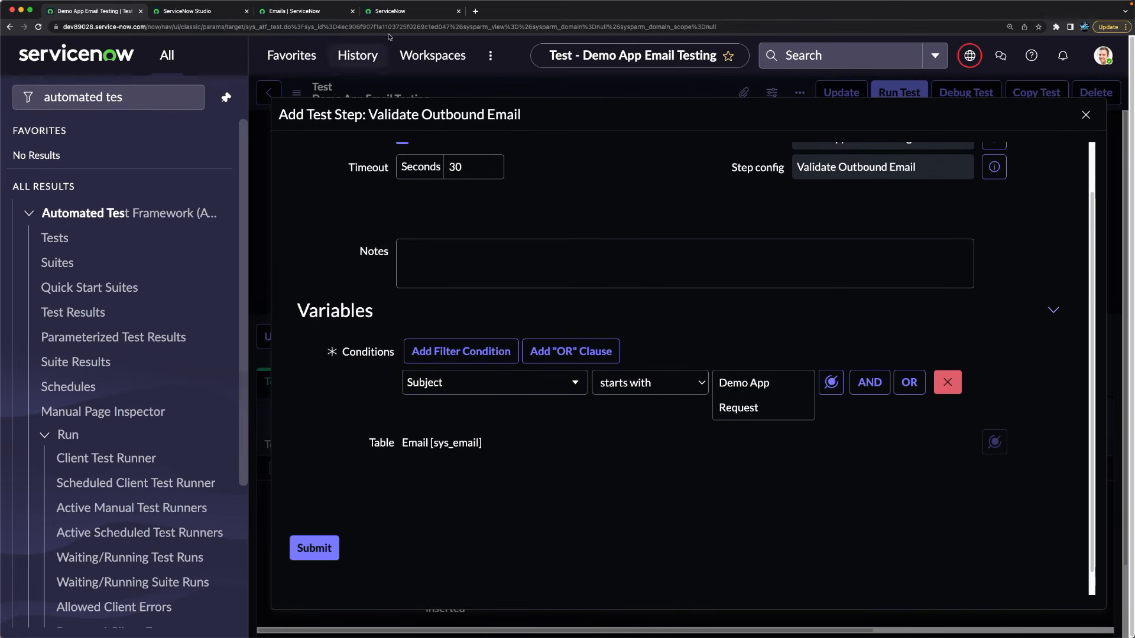
Step: Return to the Emails log and open the newest Demo App Request assignment email to view its details
click(412, 13)
click(275, 14)
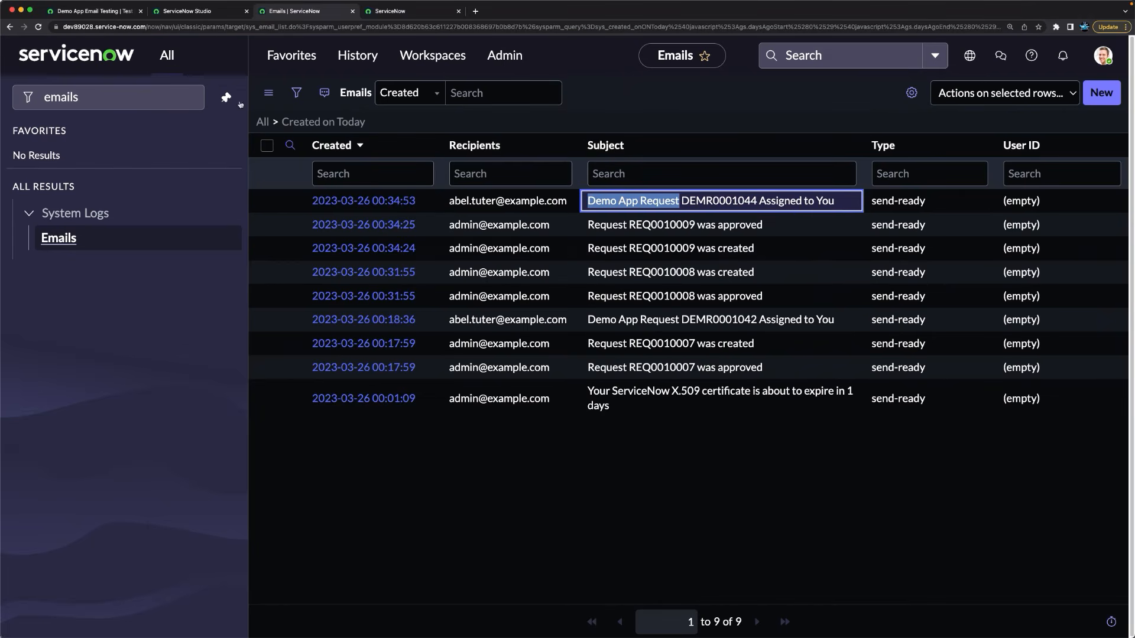
click(582, 470)
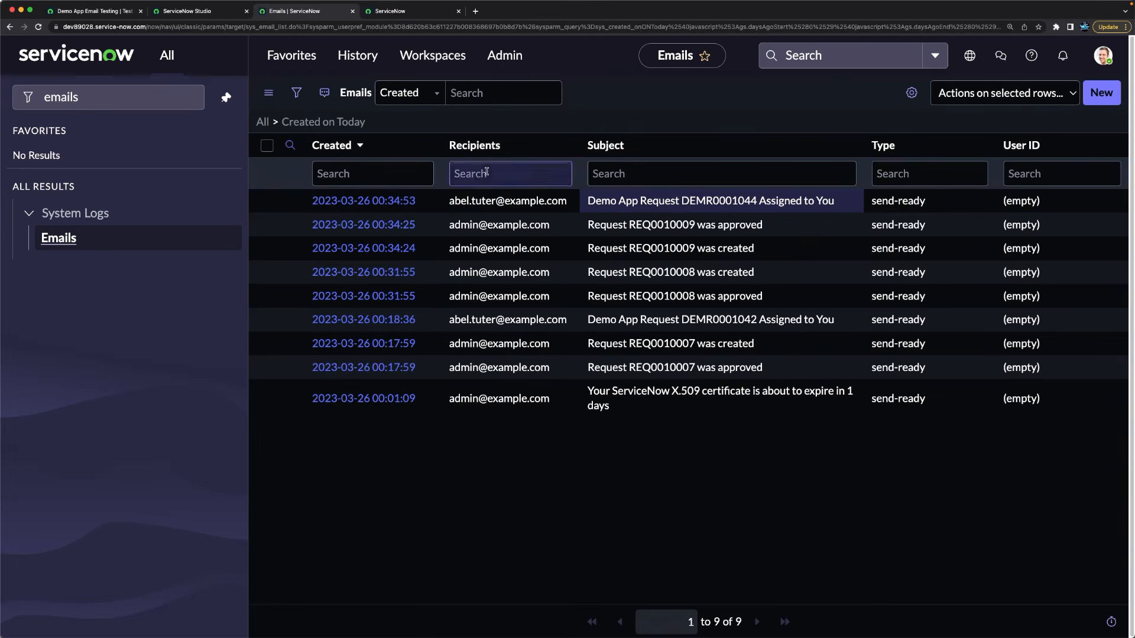
click(367, 202)
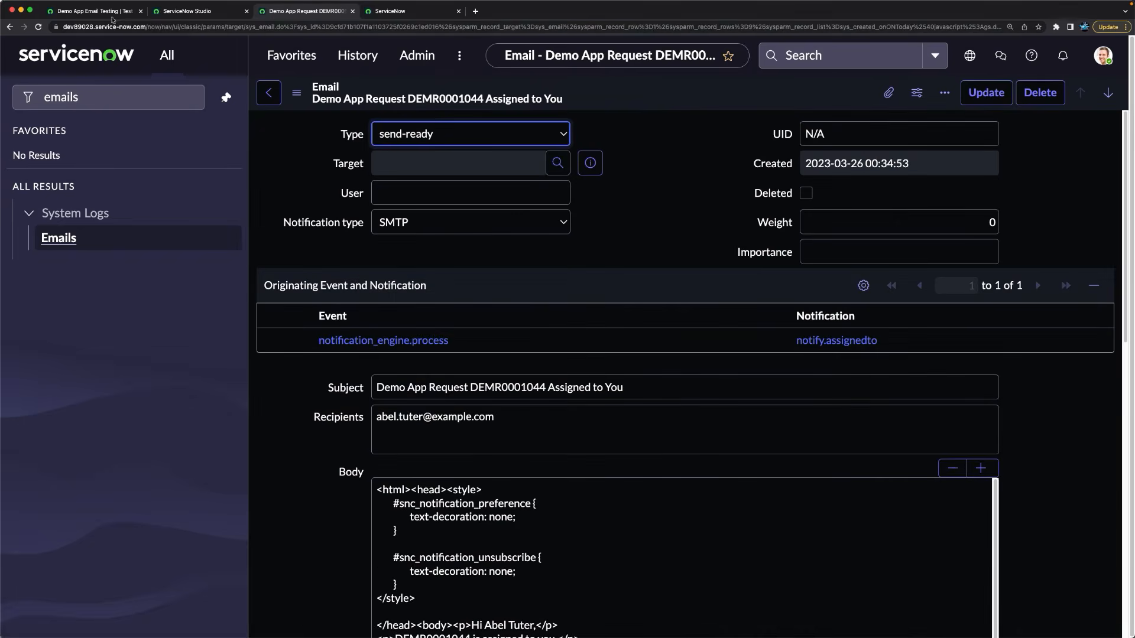
Step: Add an AND condition for Created on Last 15 minutes to the Validate Outbound Email test step and submit it
click(113, 18)
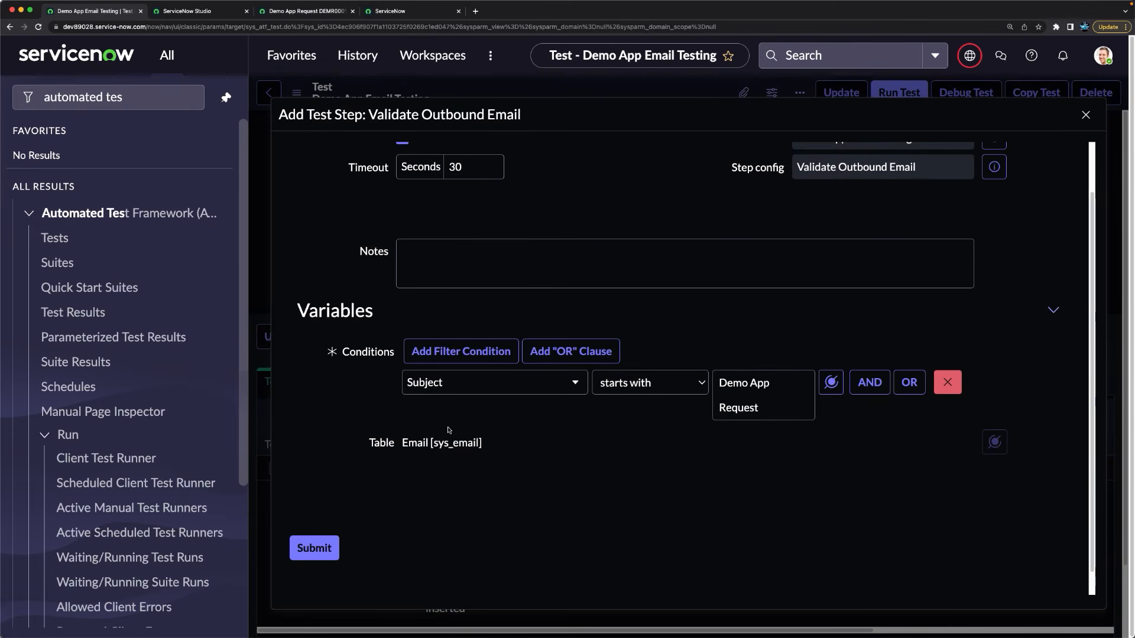
click(864, 385)
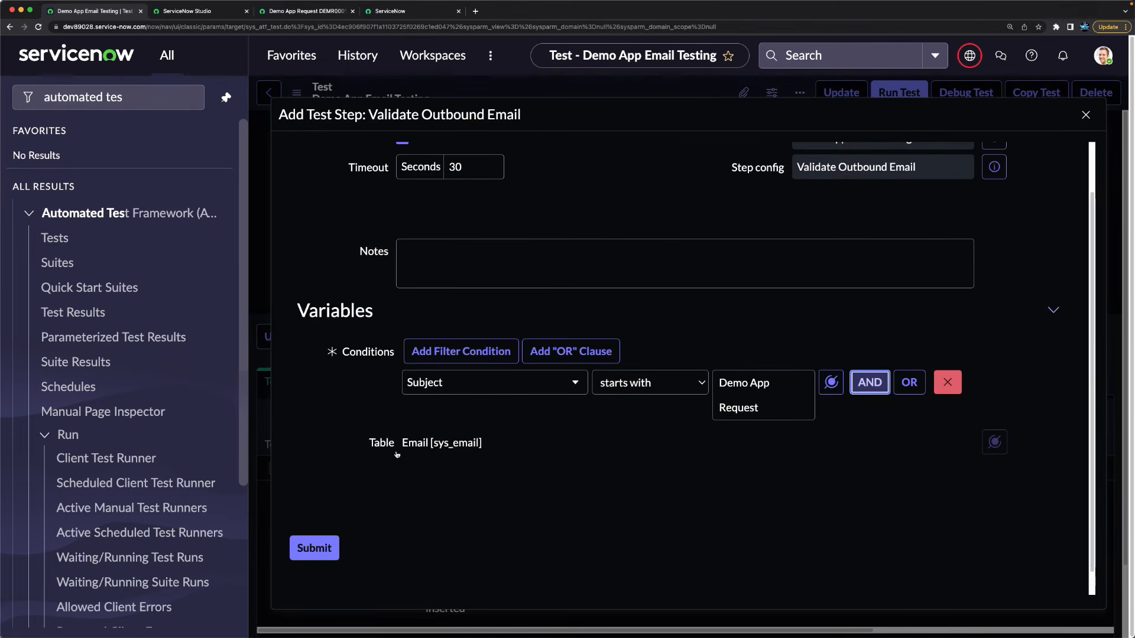
click(489, 443)
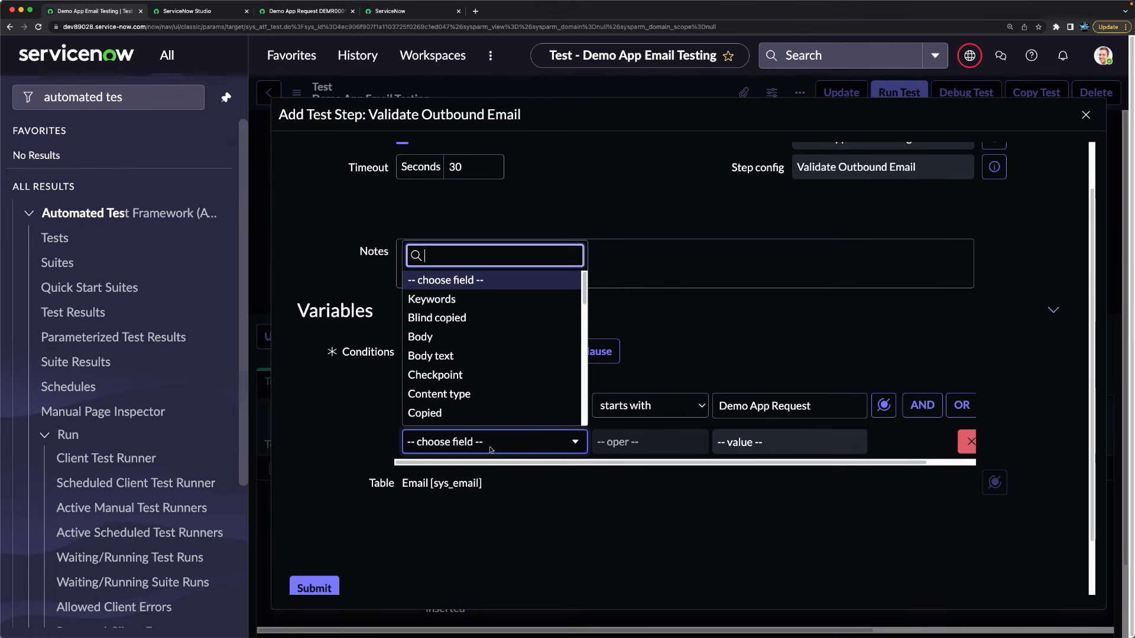
text(cre)
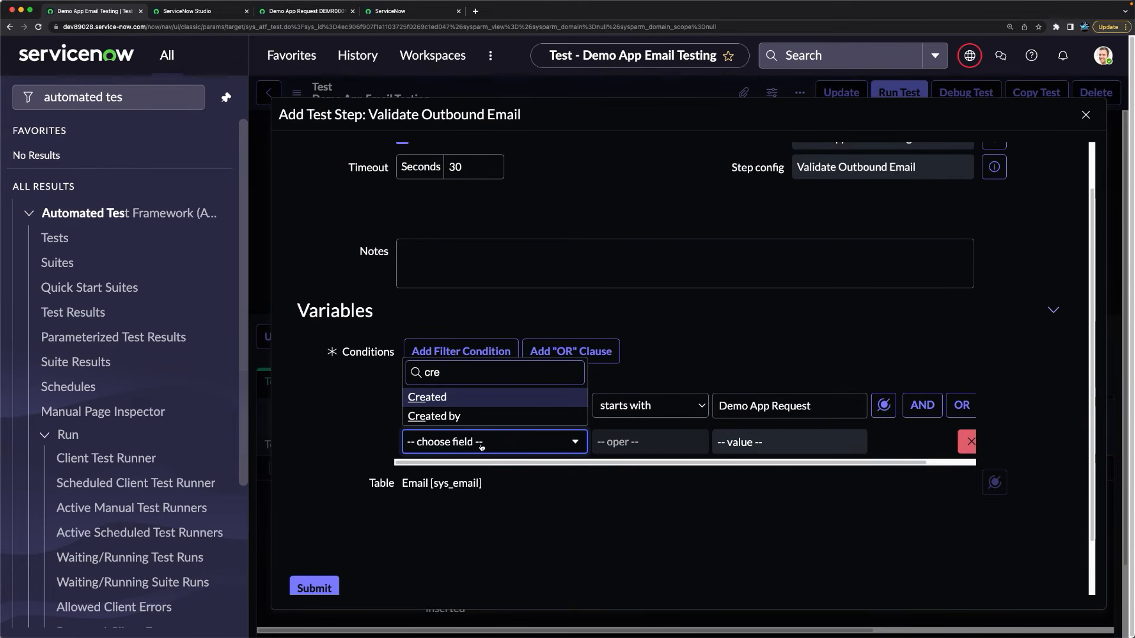
key(Return)
click(742, 438)
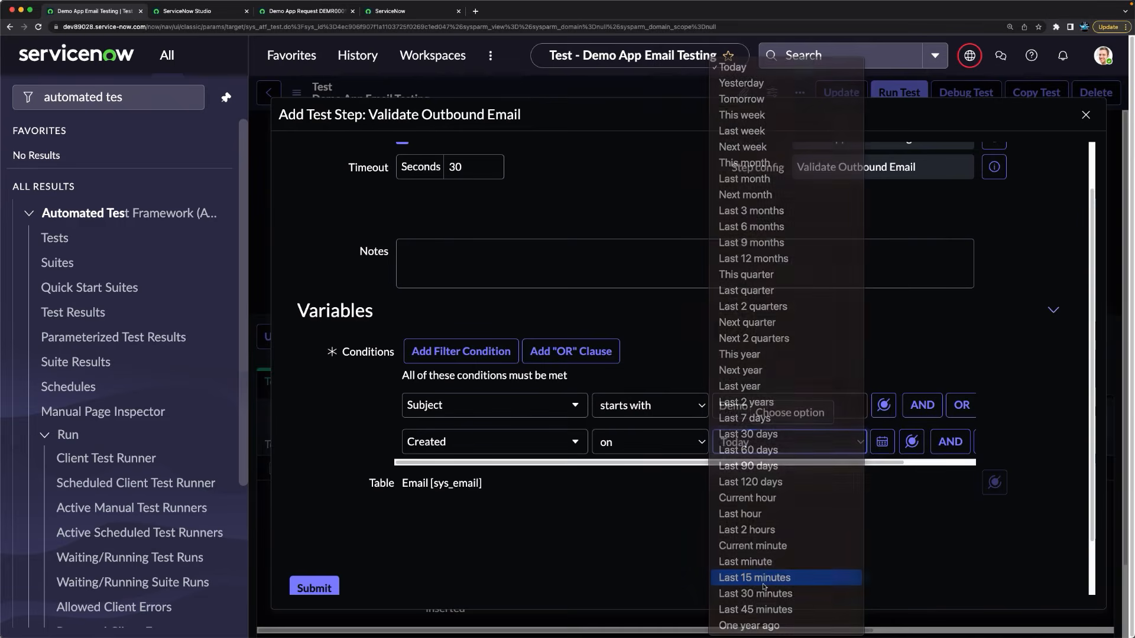
click(764, 587)
click(313, 587)
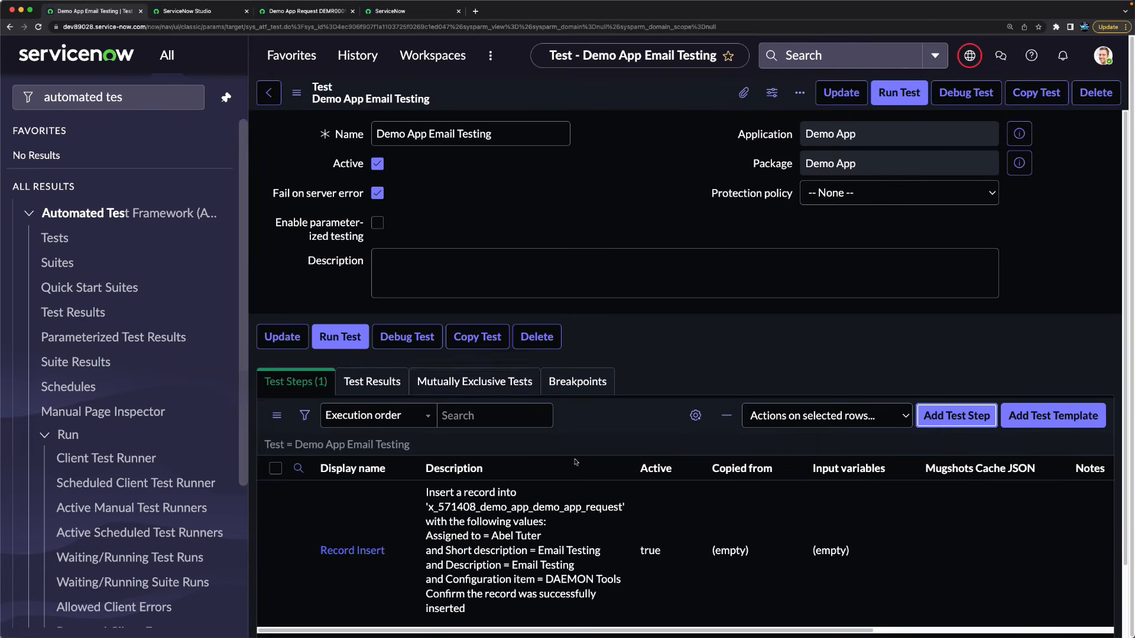
Step: Run the Demo App Email Testing test and open its result to review the step results
scroll(624, 278, up, 2)
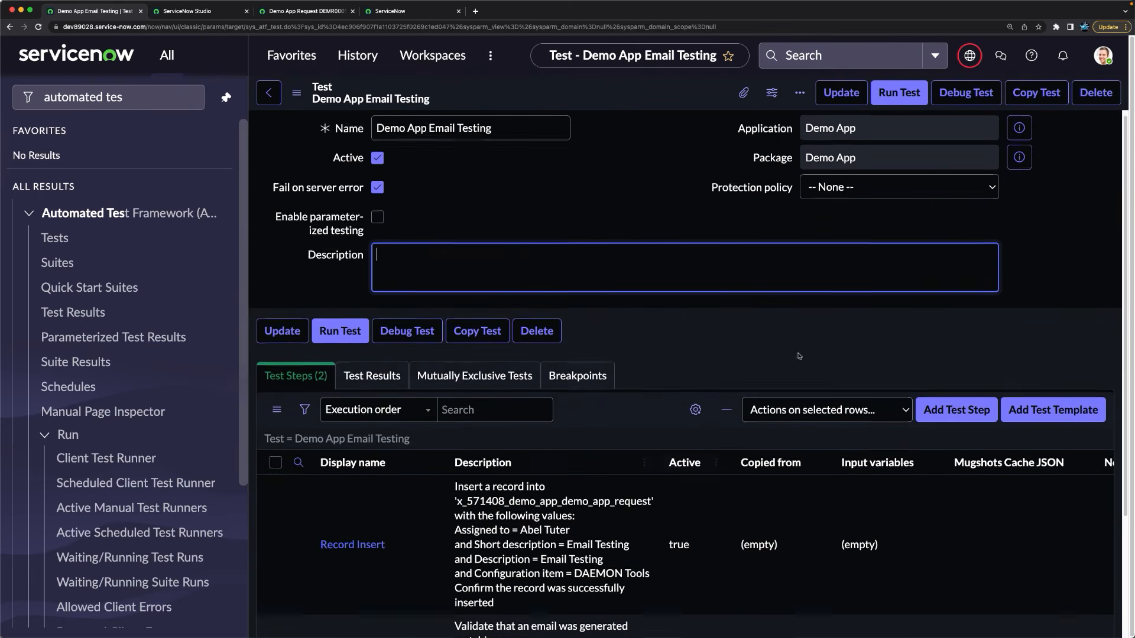
scroll(698, 295, down, 3)
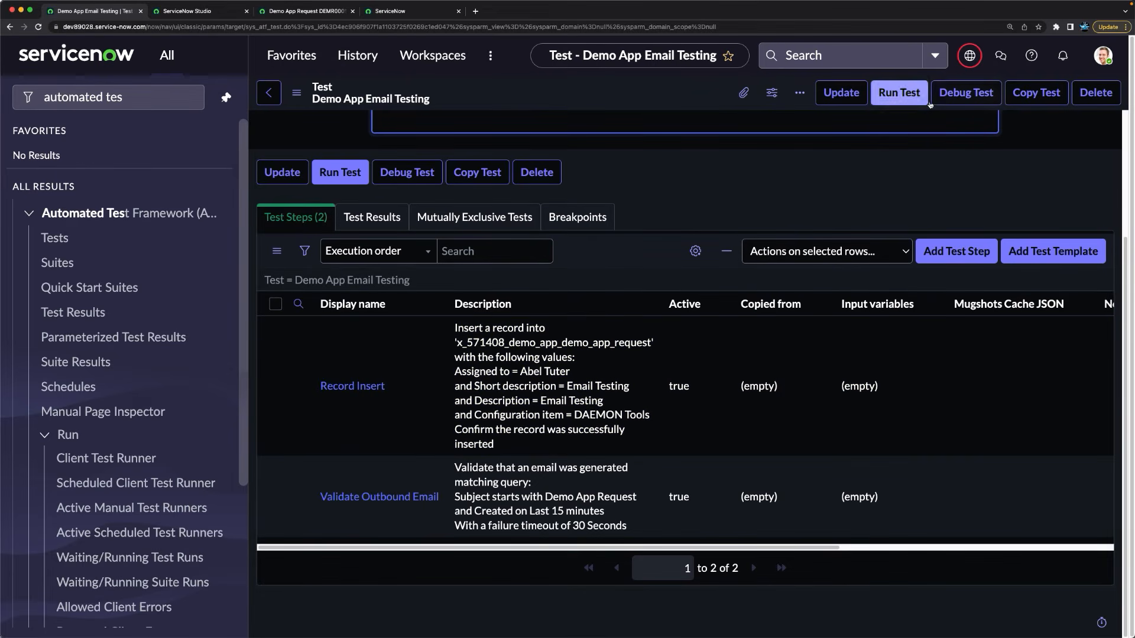
click(899, 98)
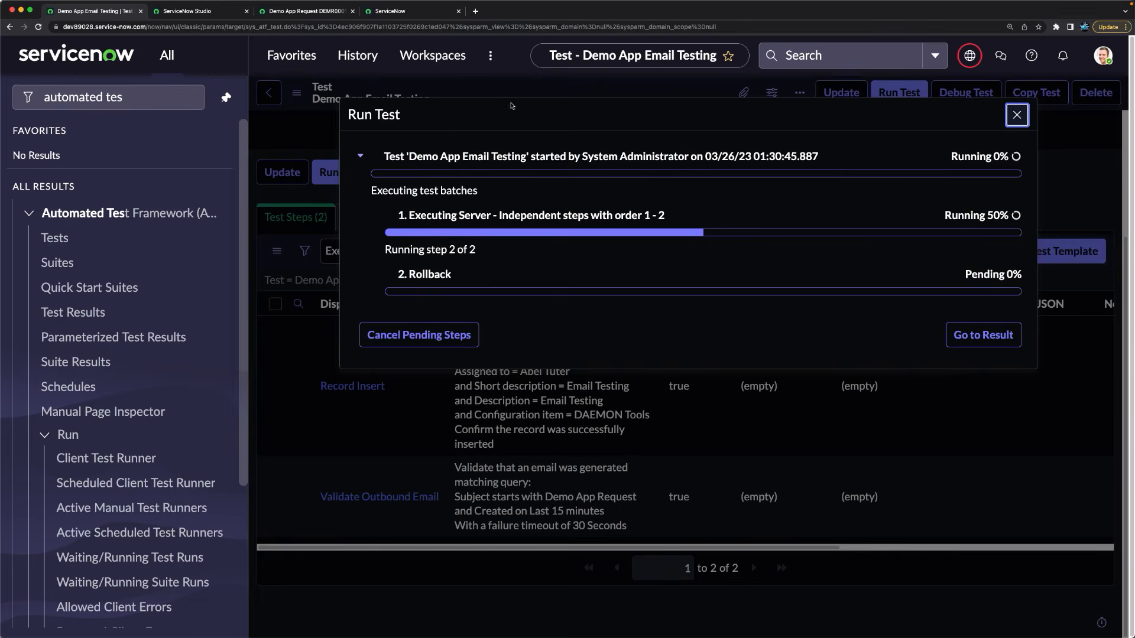
click(375, 13)
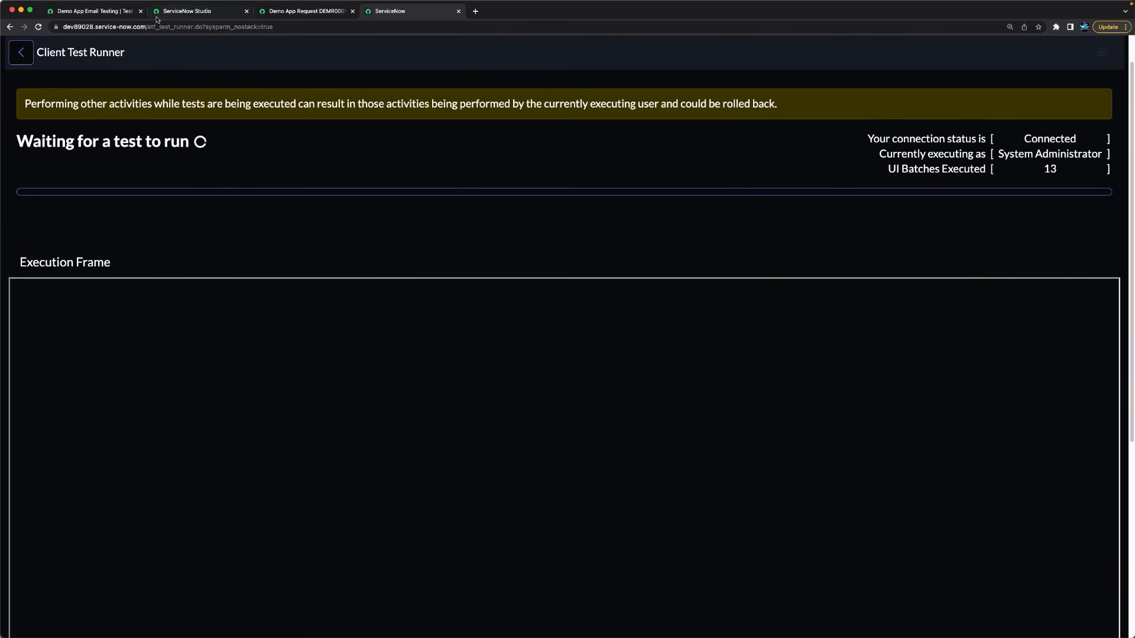
click(94, 12)
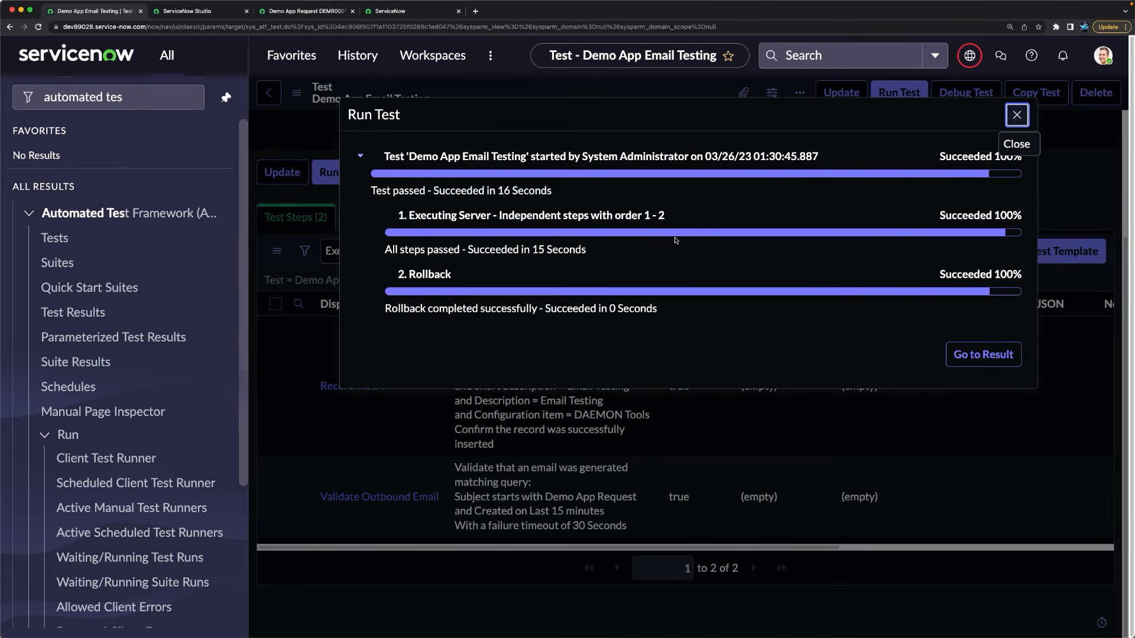
click(980, 358)
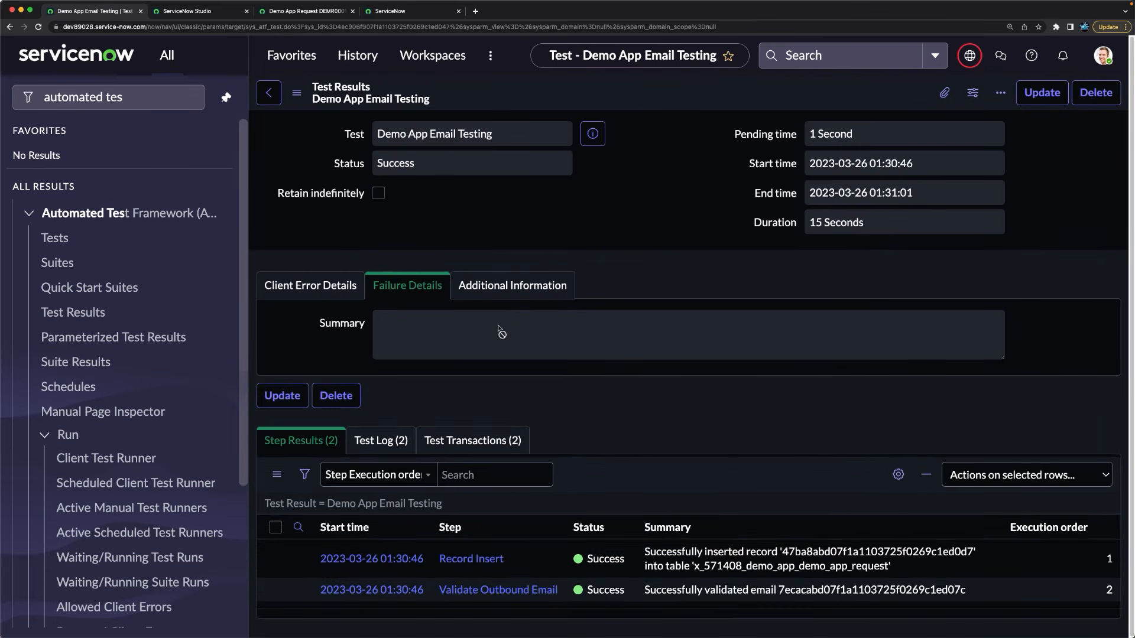
scroll(534, 332, down, 2)
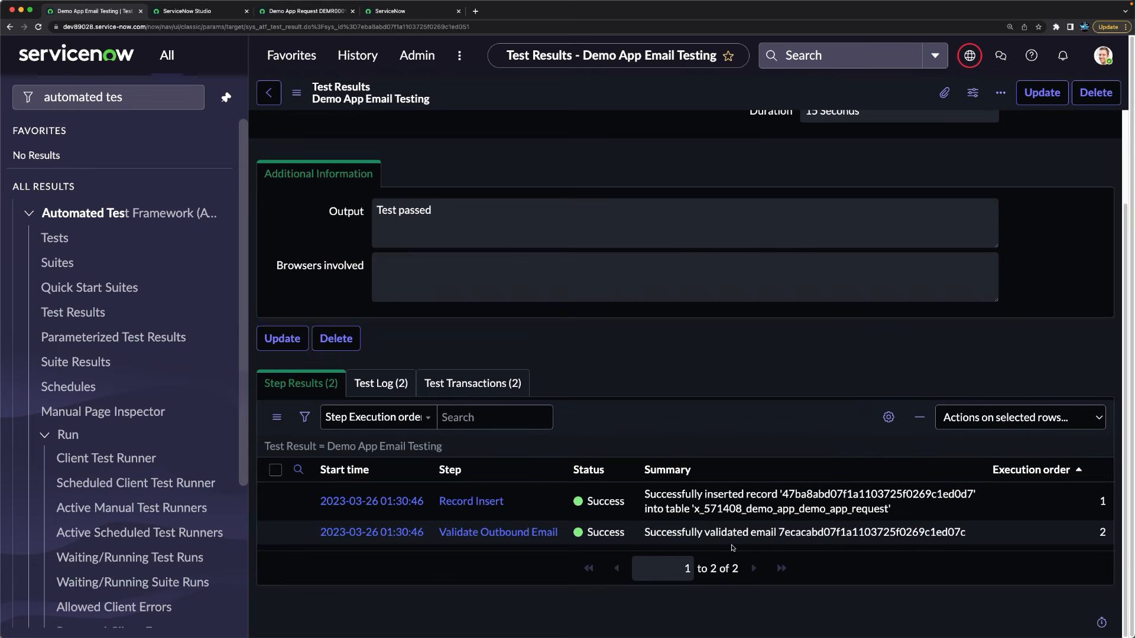
Step: Read through the Demo App Request assignment email record in the other browser tab
click(301, 11)
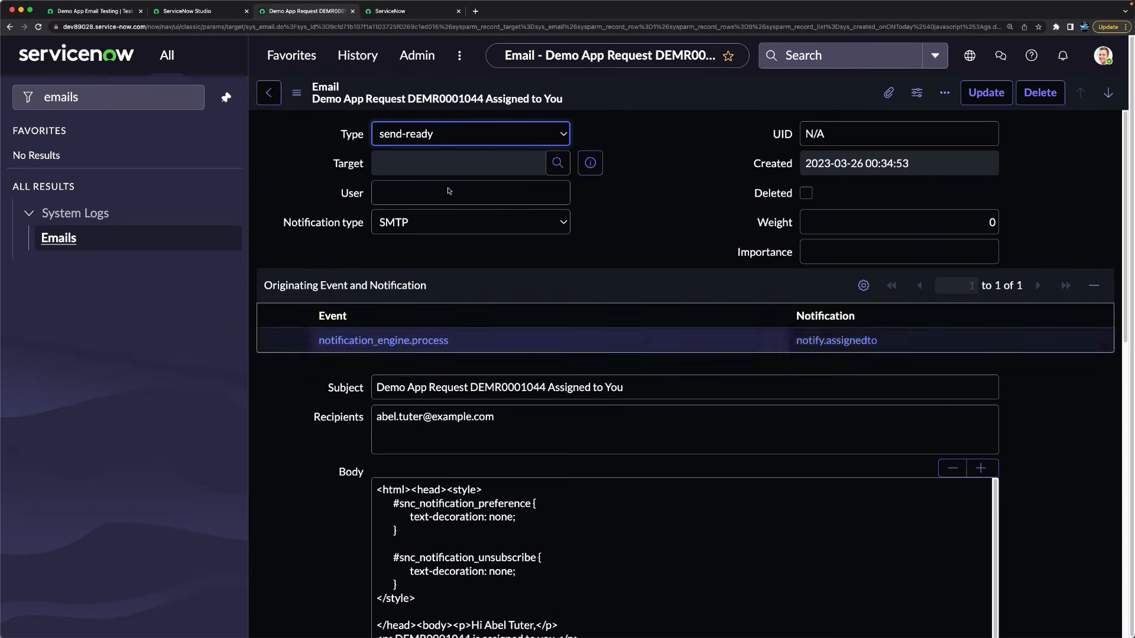
click(416, 10)
click(204, 10)
click(273, 11)
scroll(519, 388, down, 10)
scroll(519, 388, up, 10)
Step: Create and save a new automated test named "Demo App API Testing"
click(89, 10)
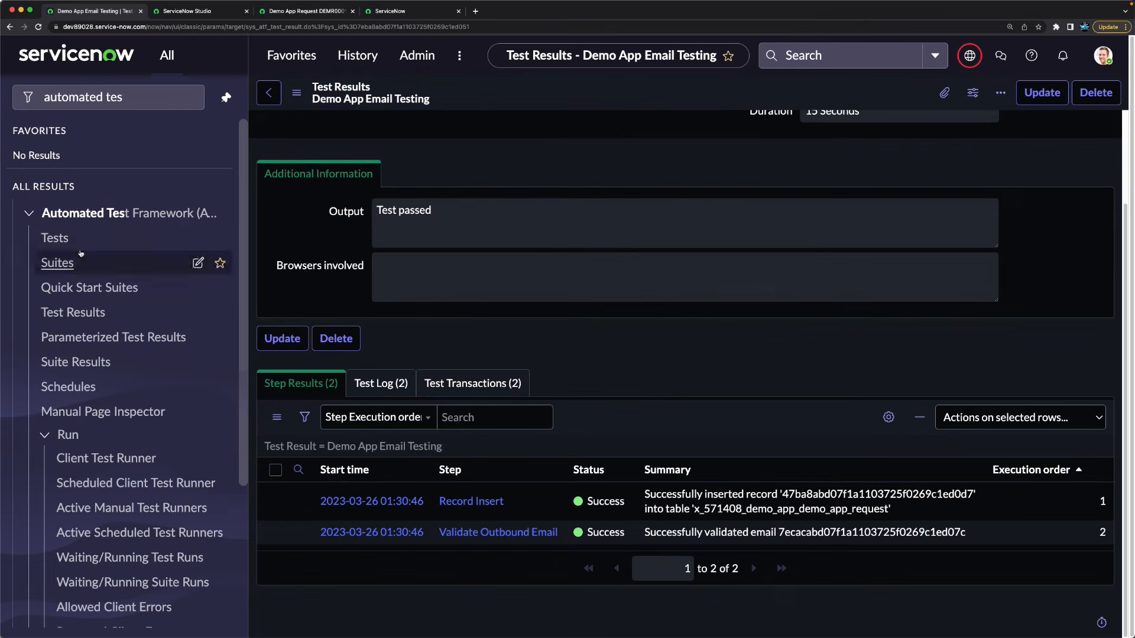
click(53, 238)
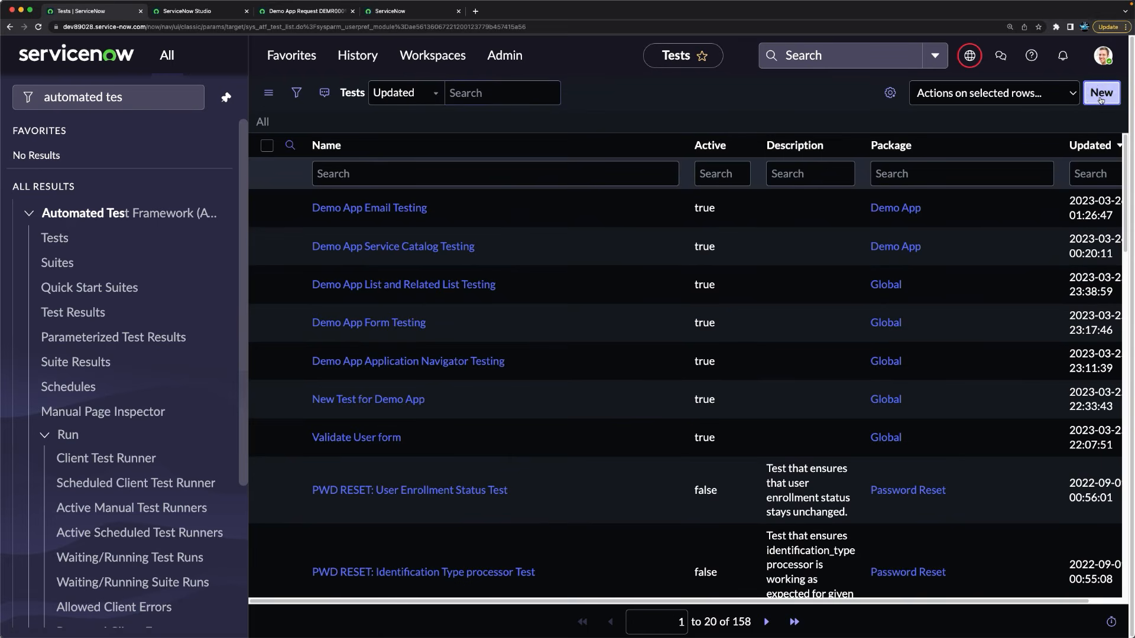
click(1101, 100)
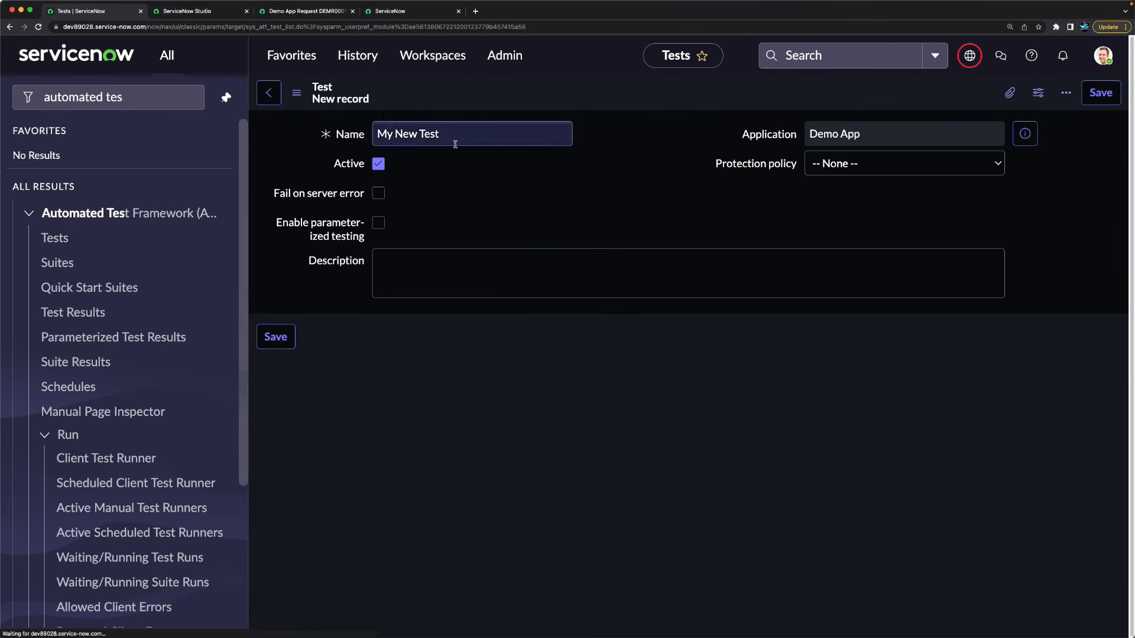
click(477, 137)
drag(477, 138, 308, 122)
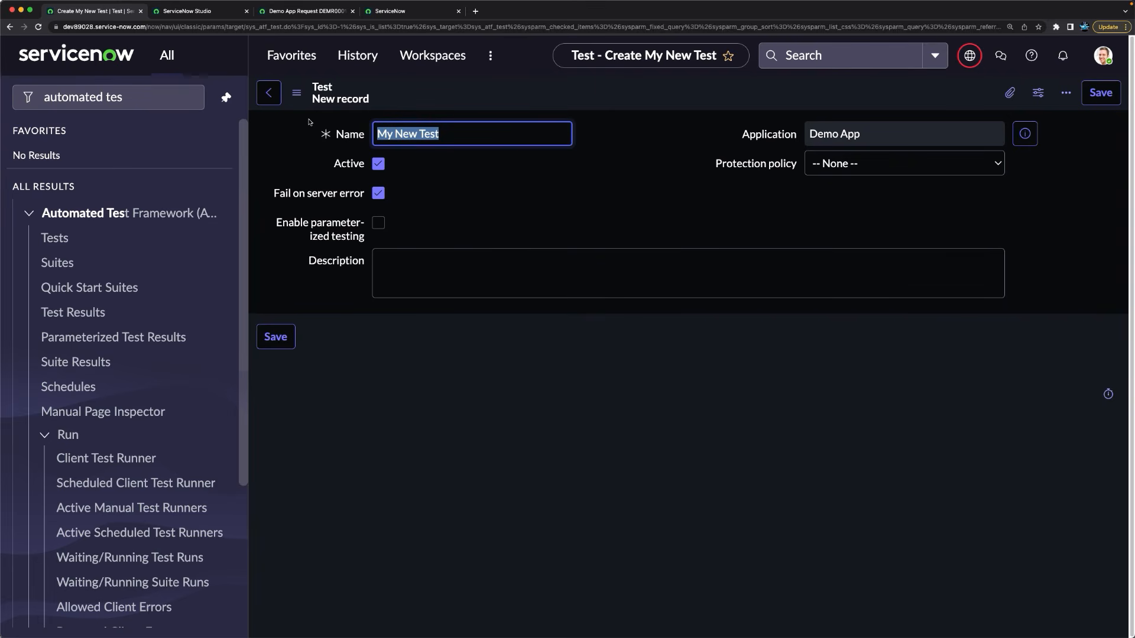
text(Demo App API Testing)
right_click(595, 92)
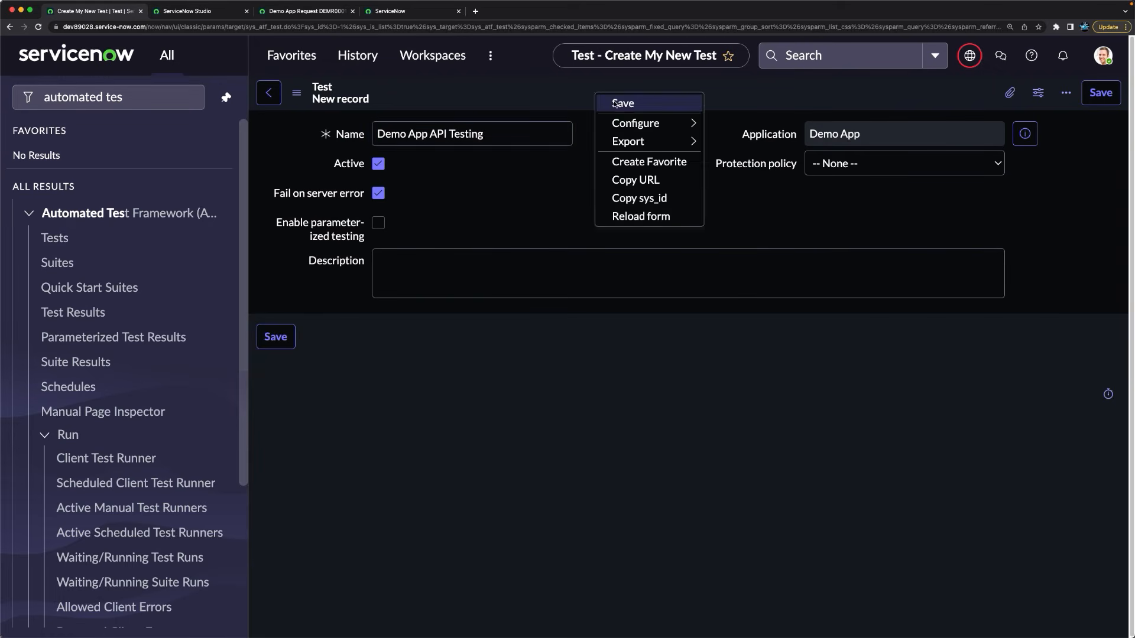
click(617, 102)
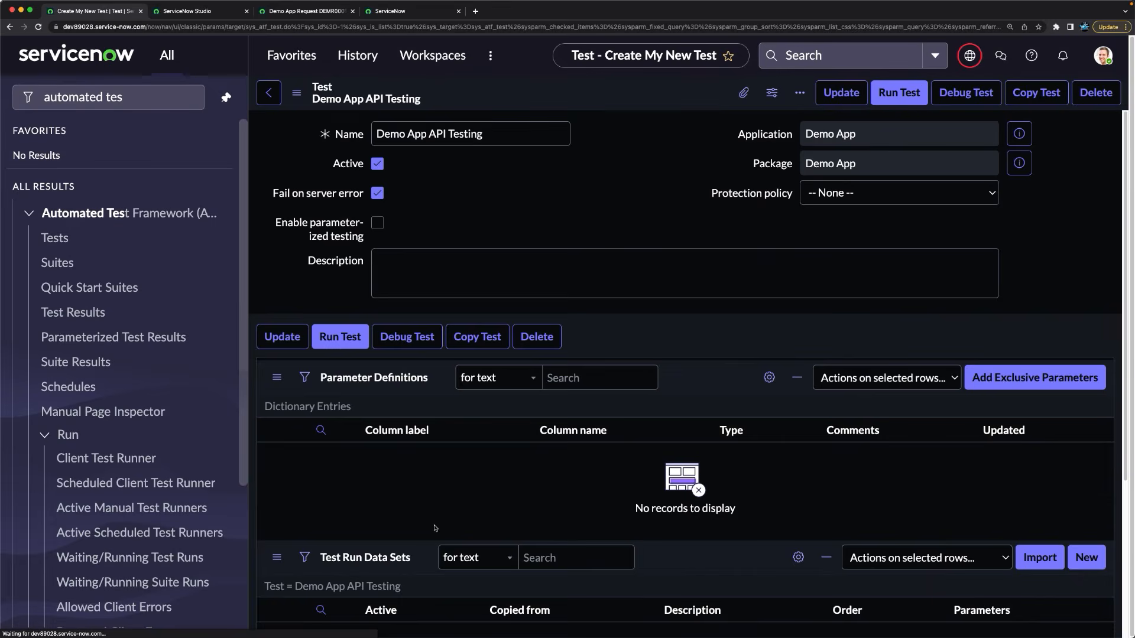
Step: Start a new test step of type "Send REST Request - Inbound" from the REST category in the API test
scroll(436, 528, down, 3)
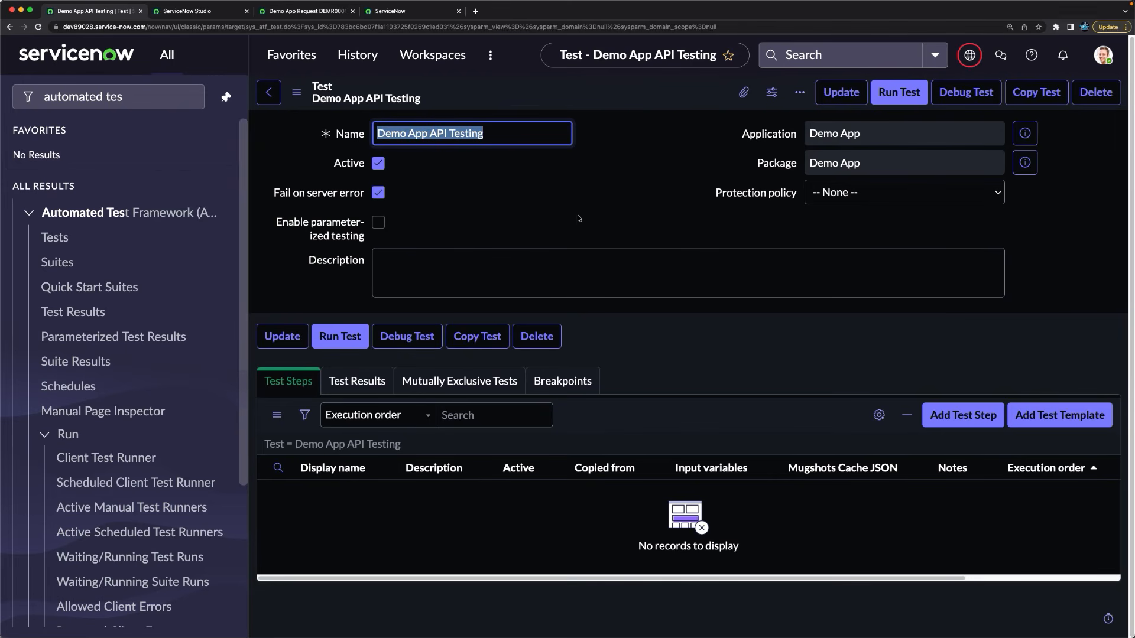
click(957, 424)
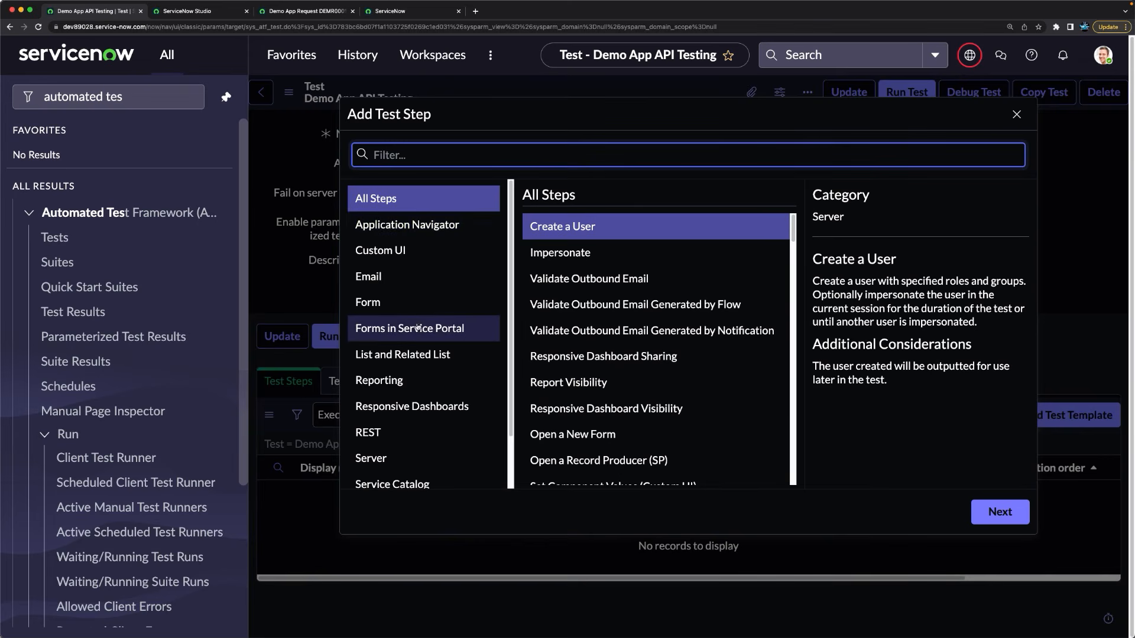
scroll(422, 330, down, 2)
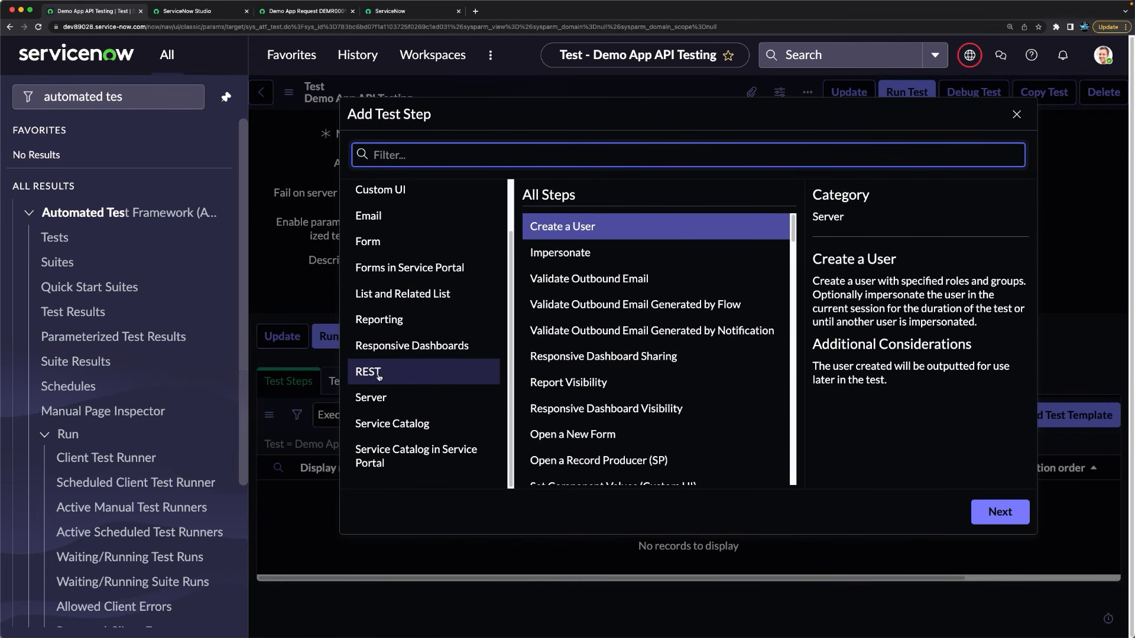
click(378, 378)
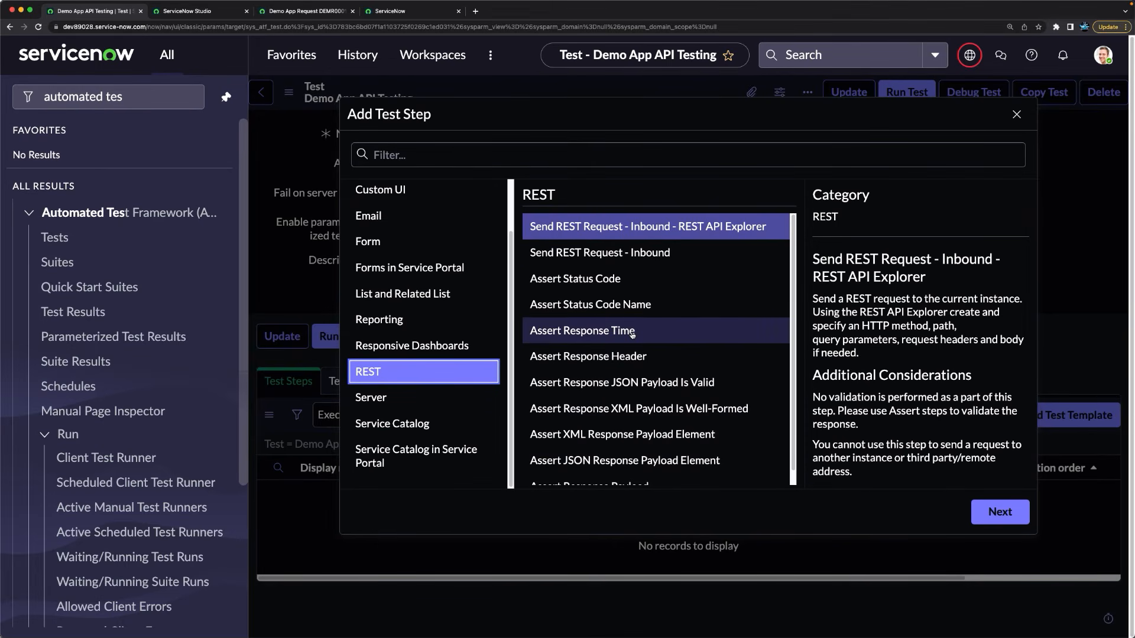
click(623, 255)
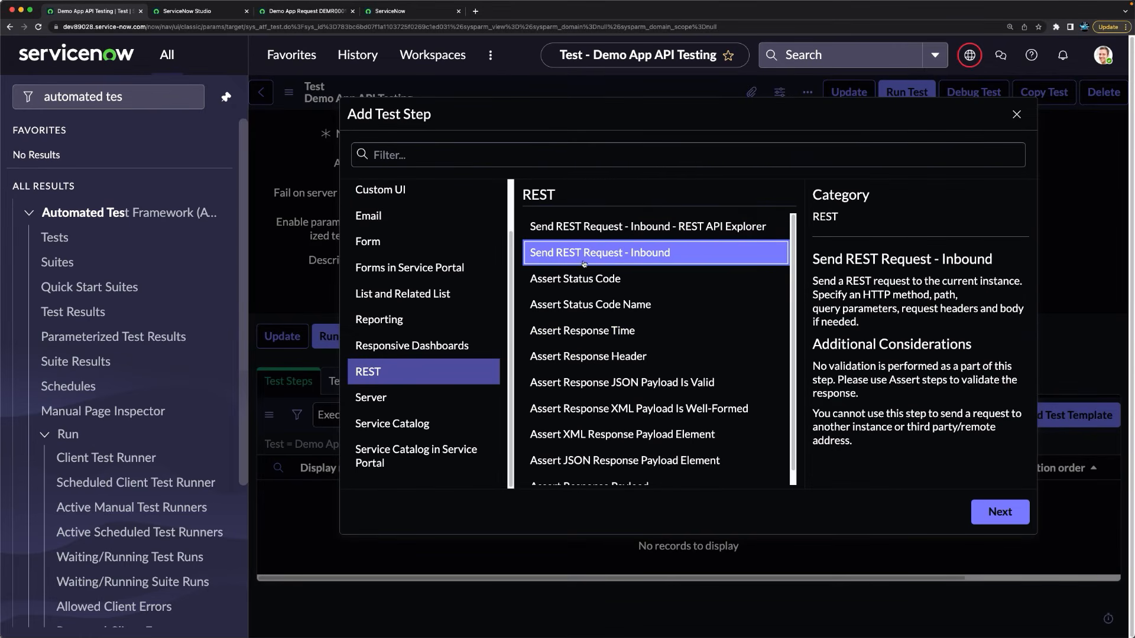
click(978, 516)
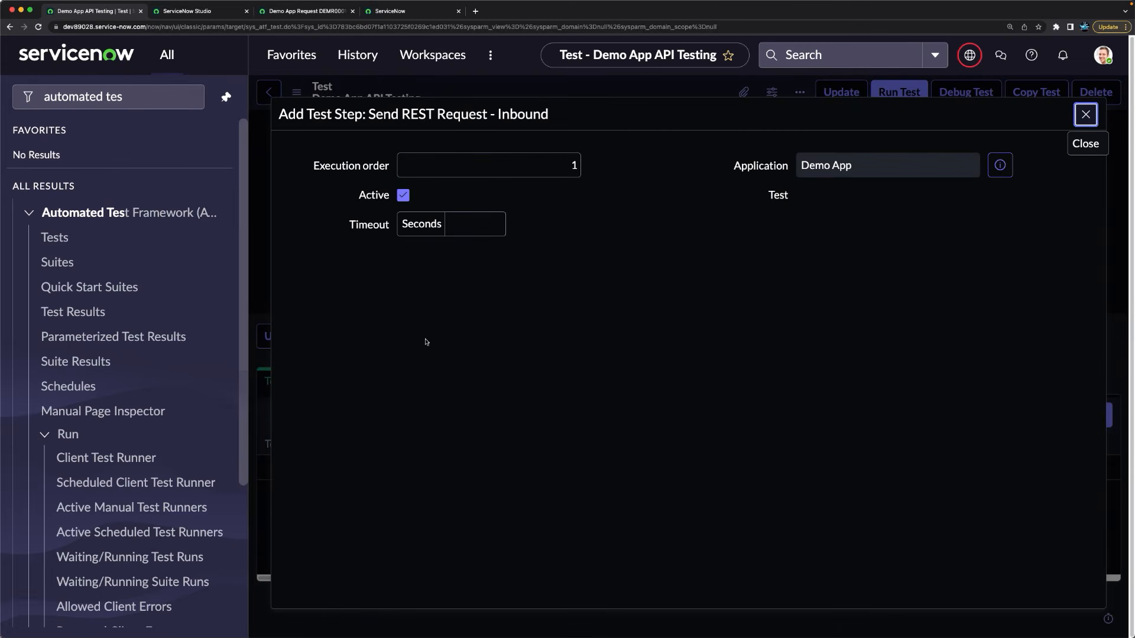
Step: Set the REST request step's basic authentication to Demo App Auth and its method to POST
click(498, 313)
scroll(355, 308, down, 3)
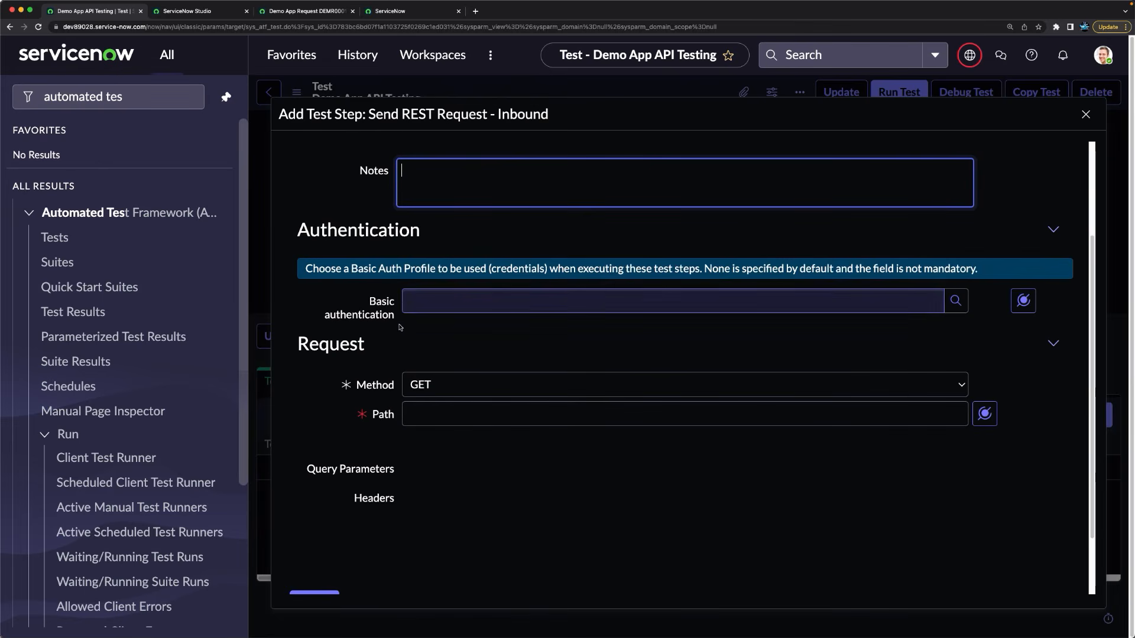
click(961, 306)
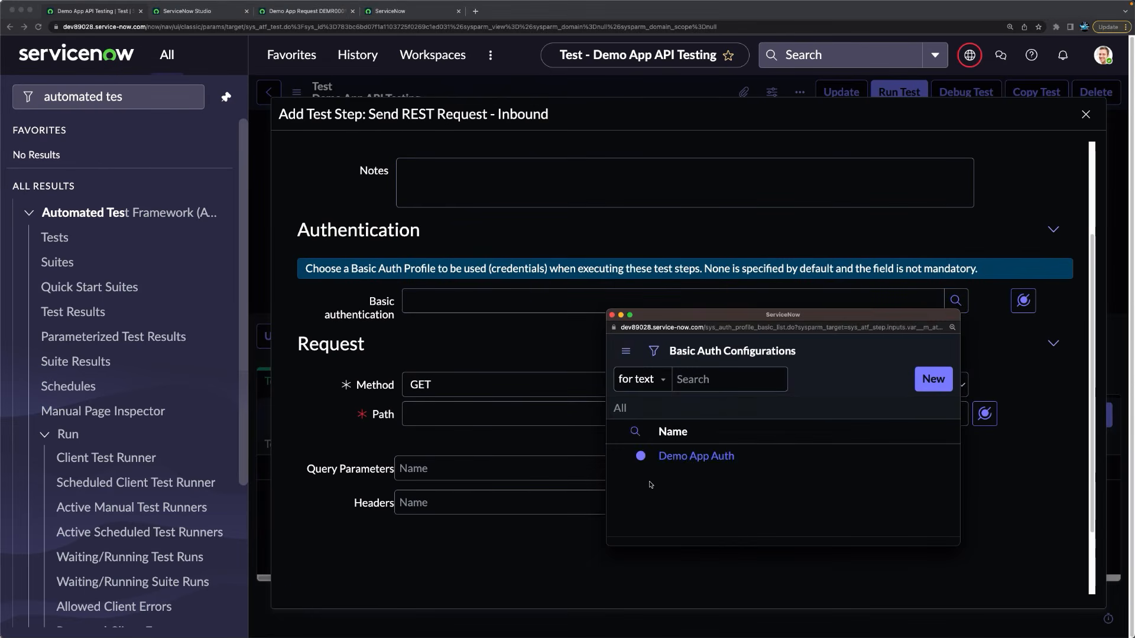
click(718, 489)
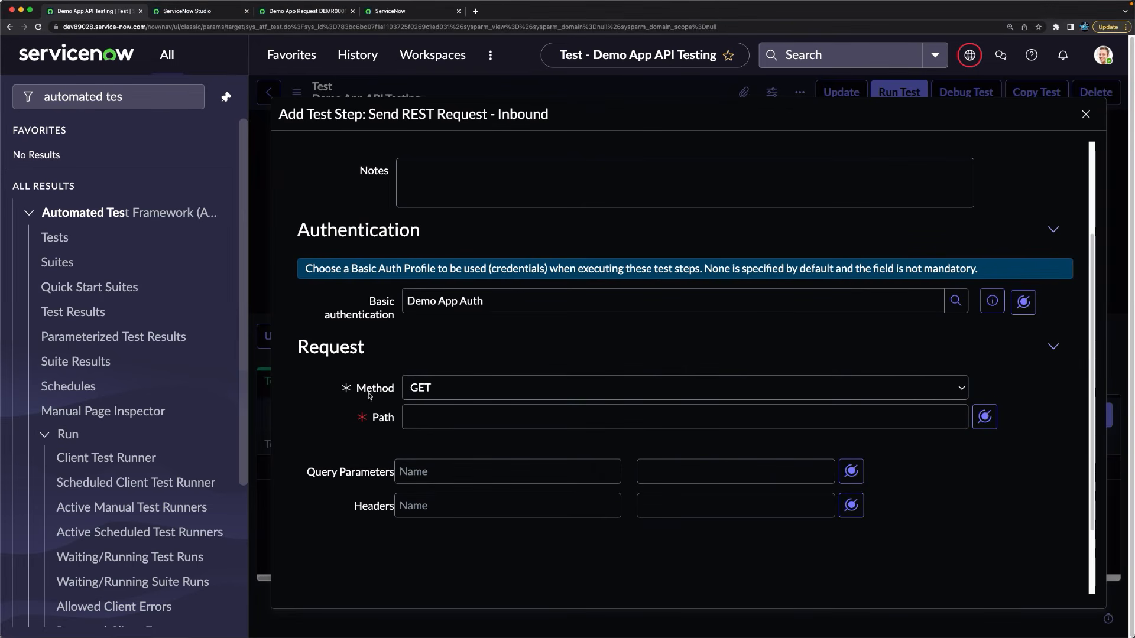
click(418, 388)
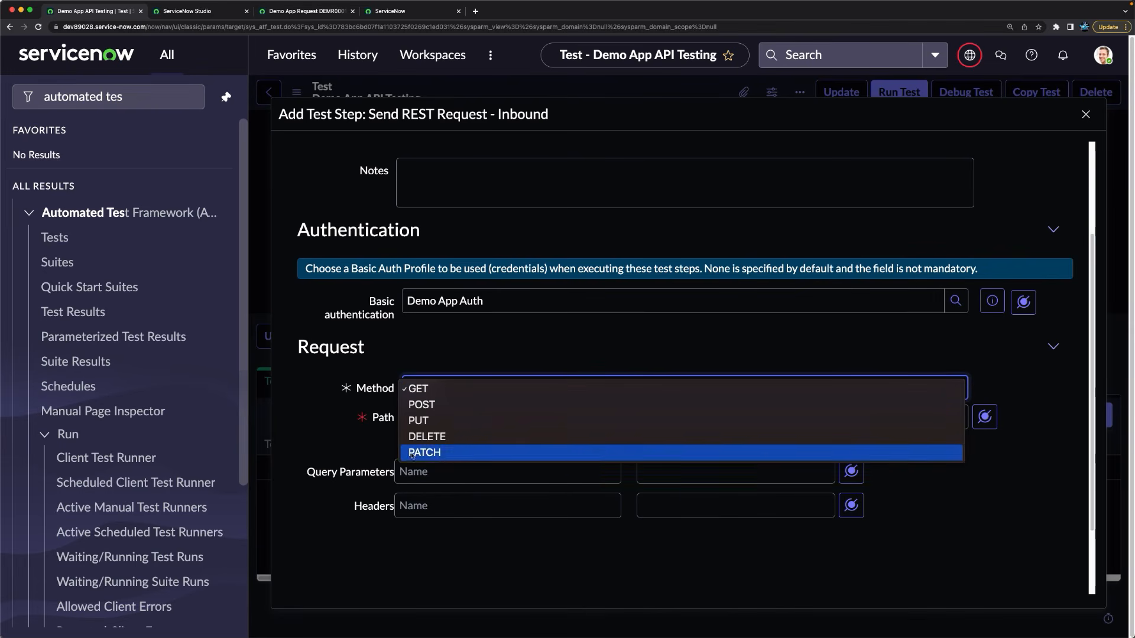
click(423, 404)
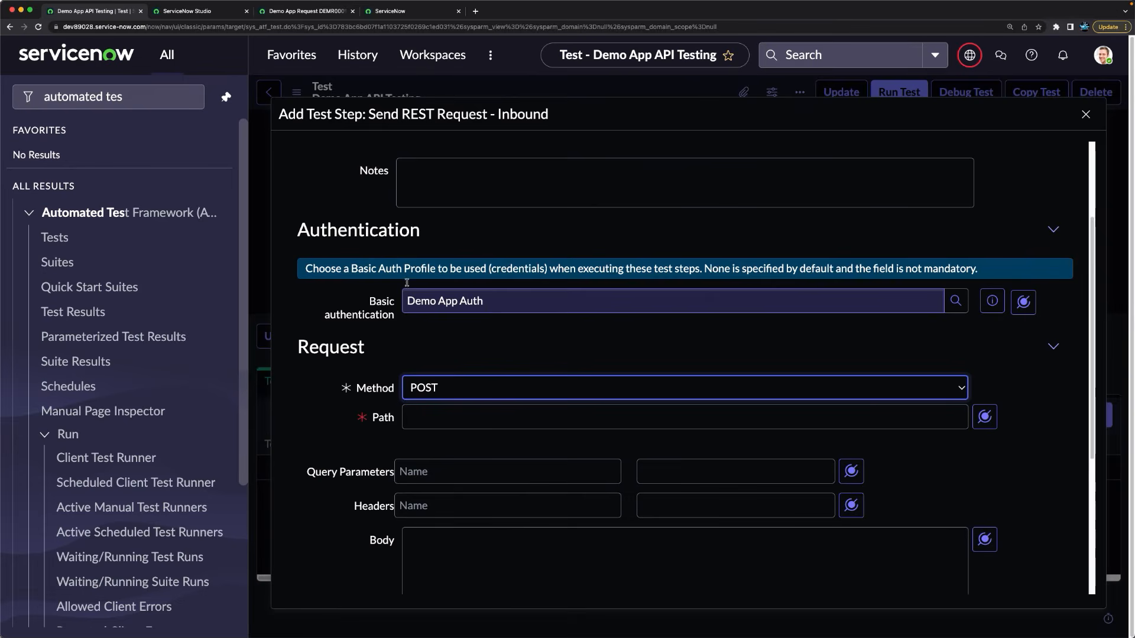
Step: Switch to the browser tab with the email record and open the REST API Explorer there
click(307, 11)
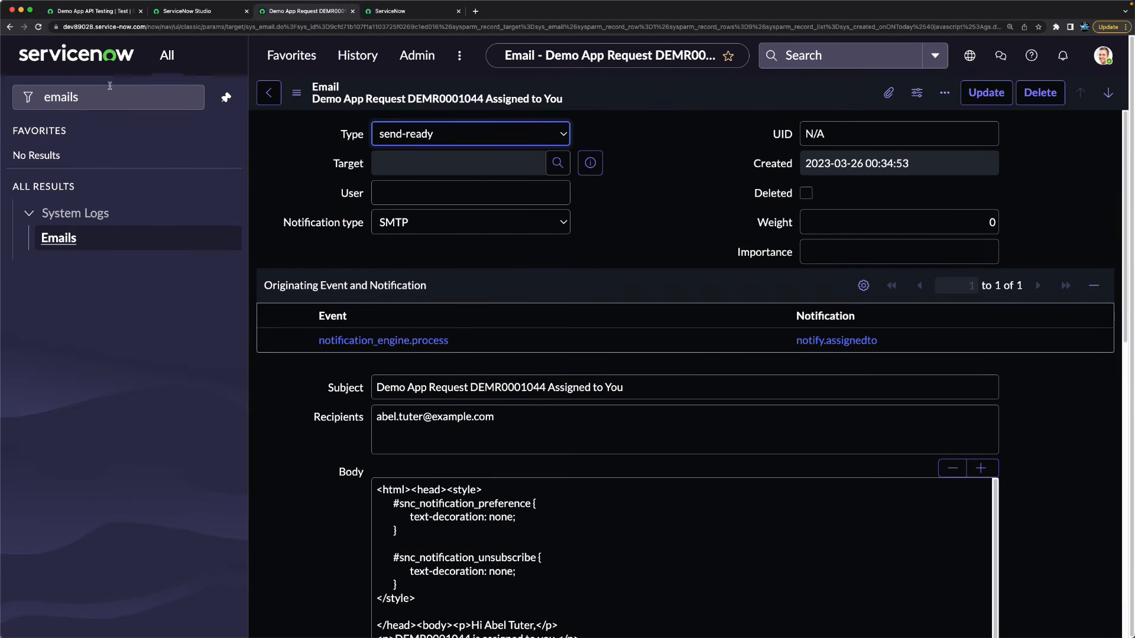
click(20, 88)
key(BackSpace)
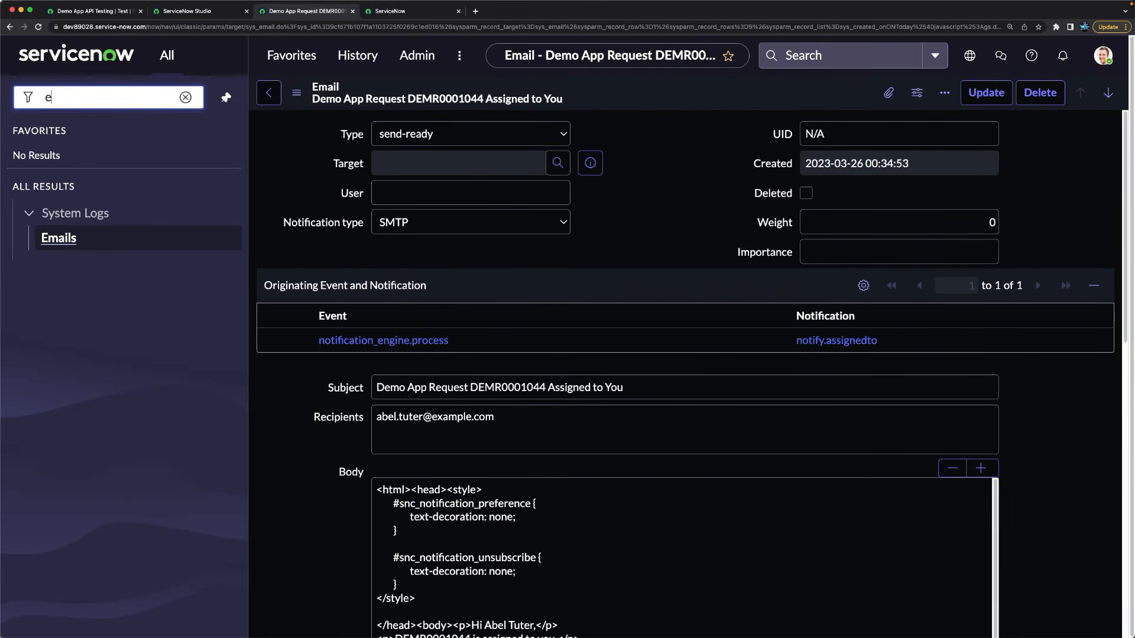
text(re)
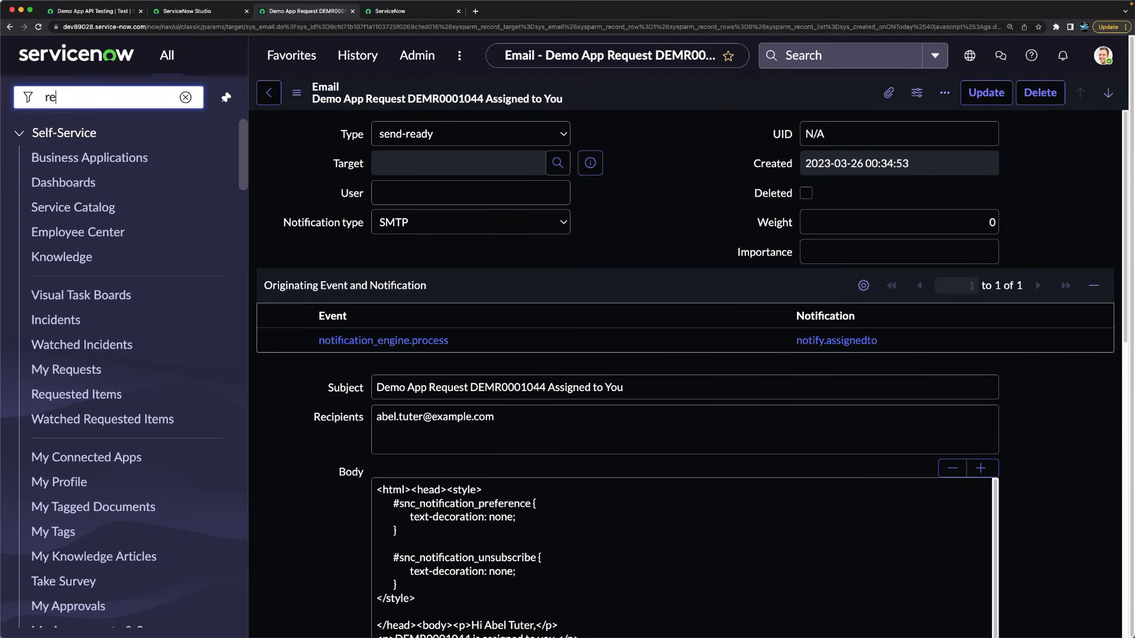
text(st api)
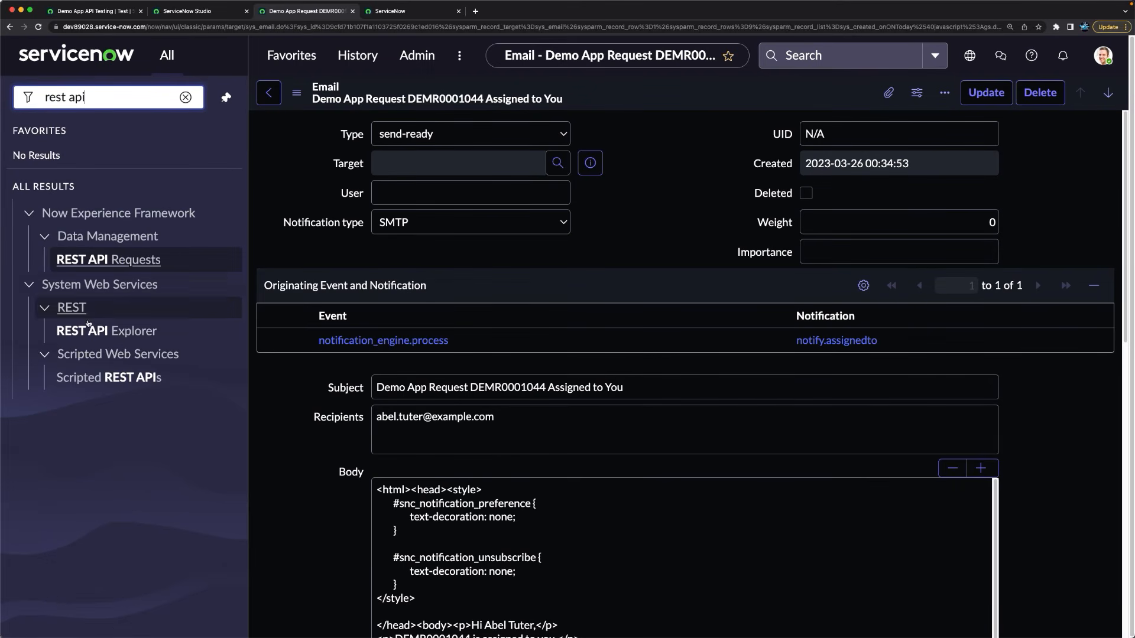
click(95, 331)
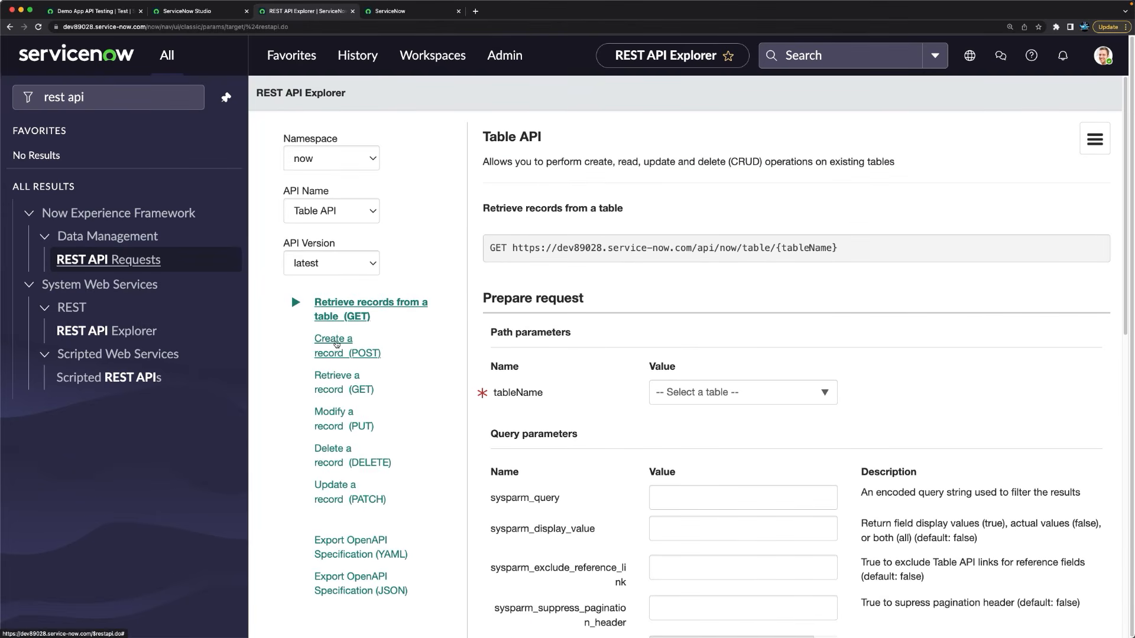
Step: Set up a Table API "Create a record (POST)" request on the Demo App Request table
click(324, 347)
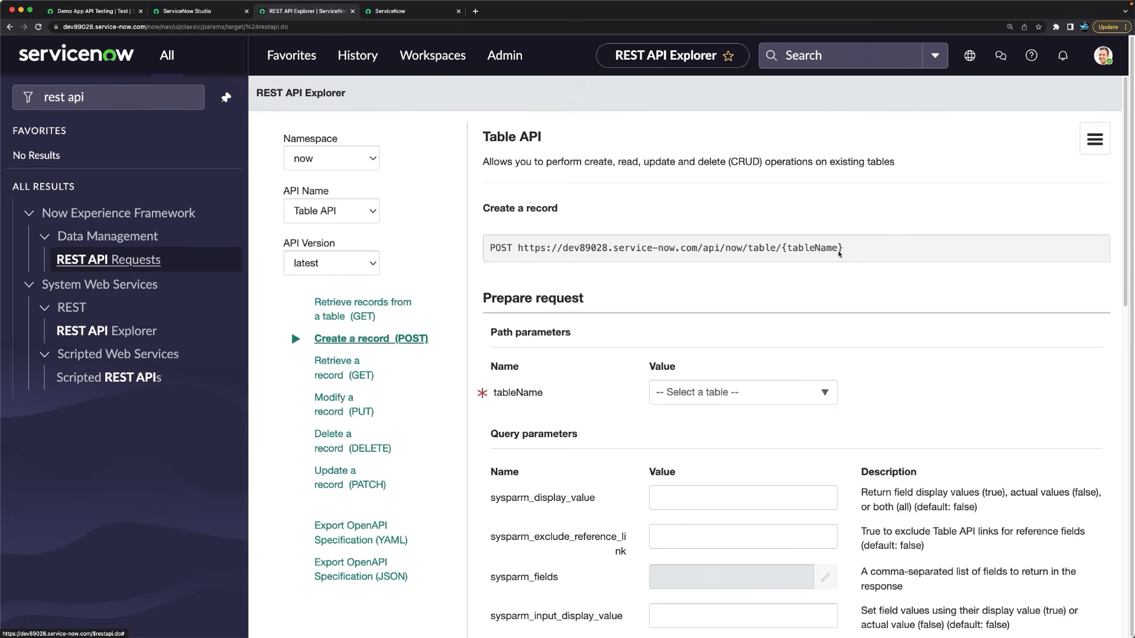
click(722, 394)
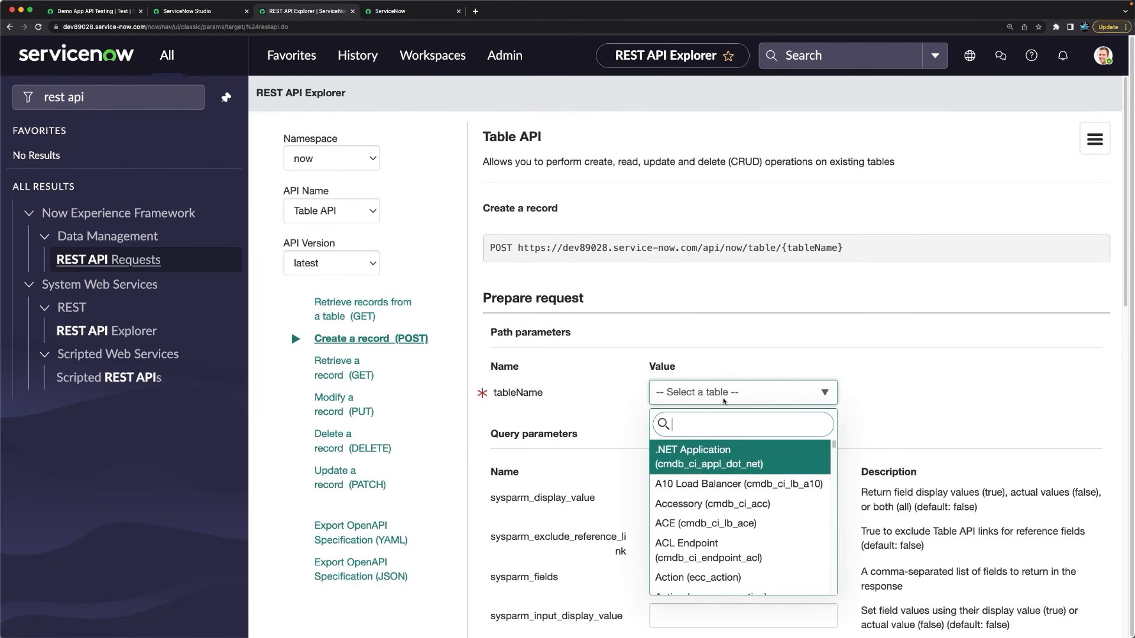
text(demo ap)
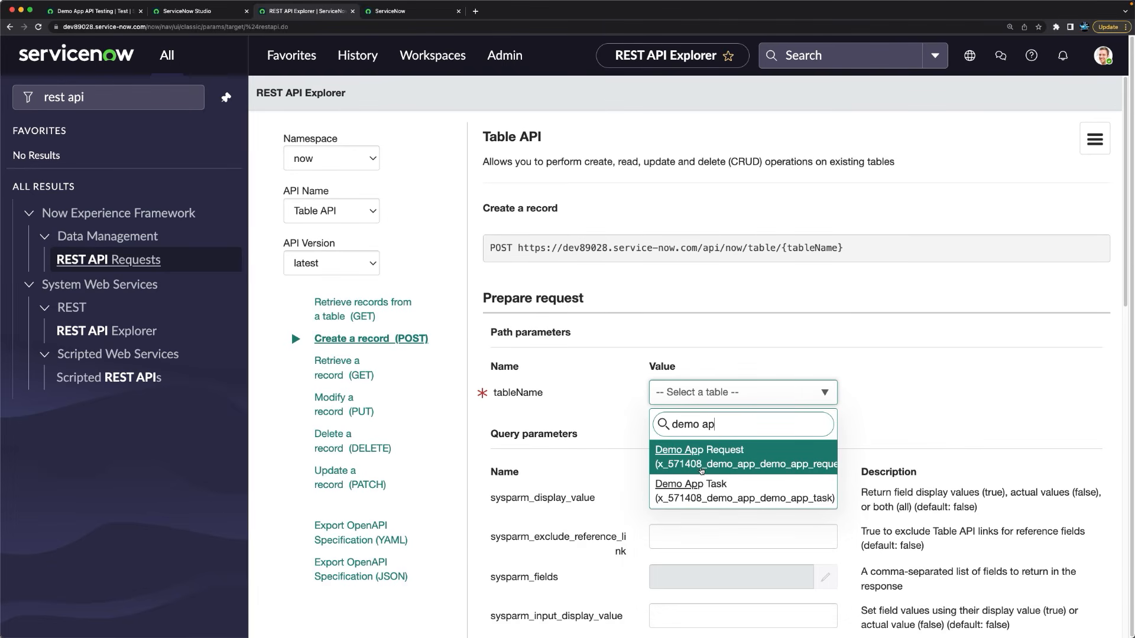
click(702, 468)
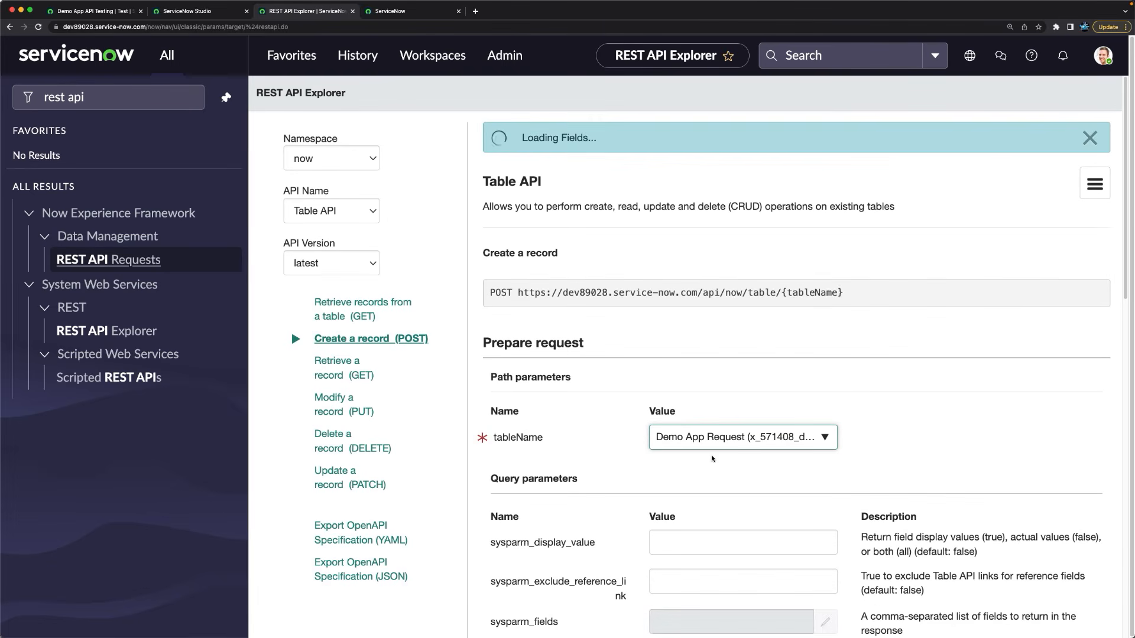
Step: Add the Short description field to the request body with the value "Test from API"
scroll(713, 418, down, 15)
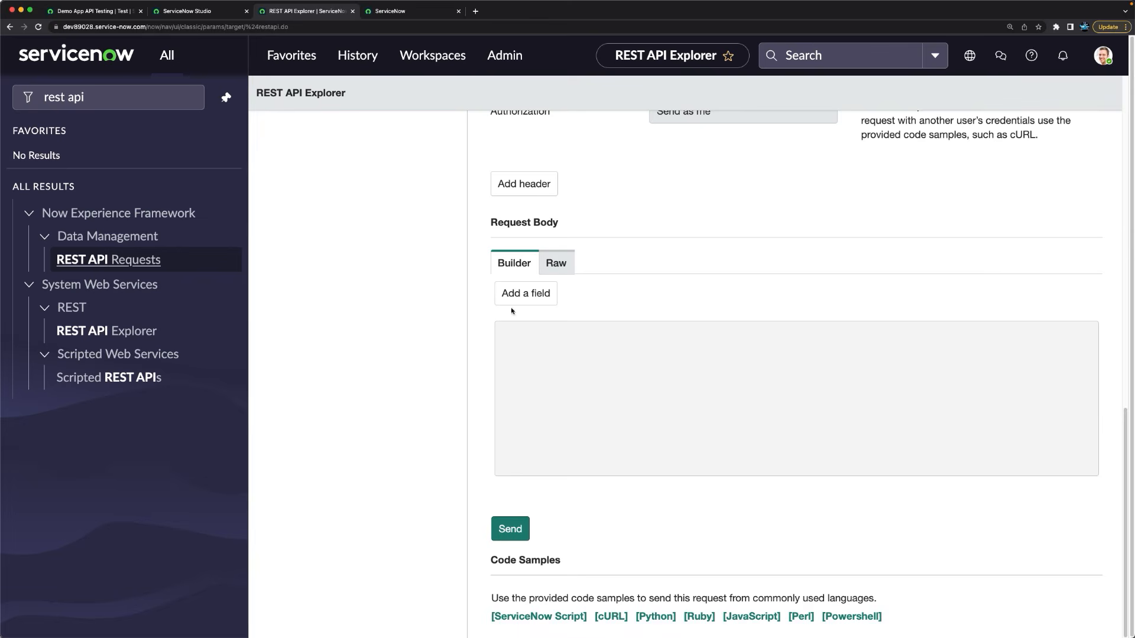
click(558, 295)
text(shor)
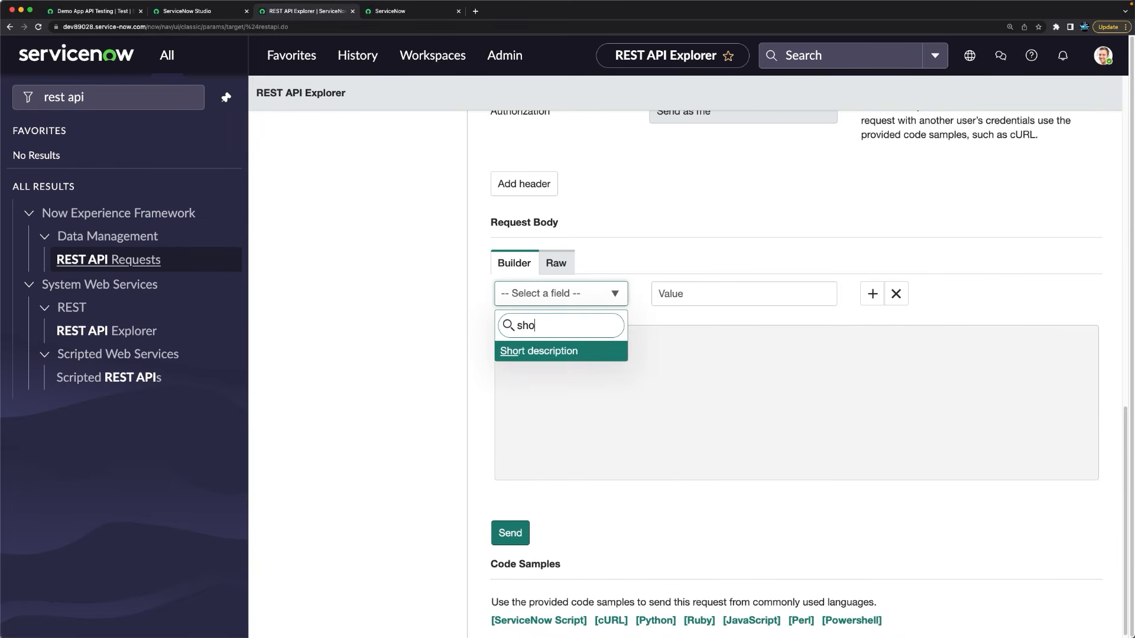
key(Return)
click(709, 297)
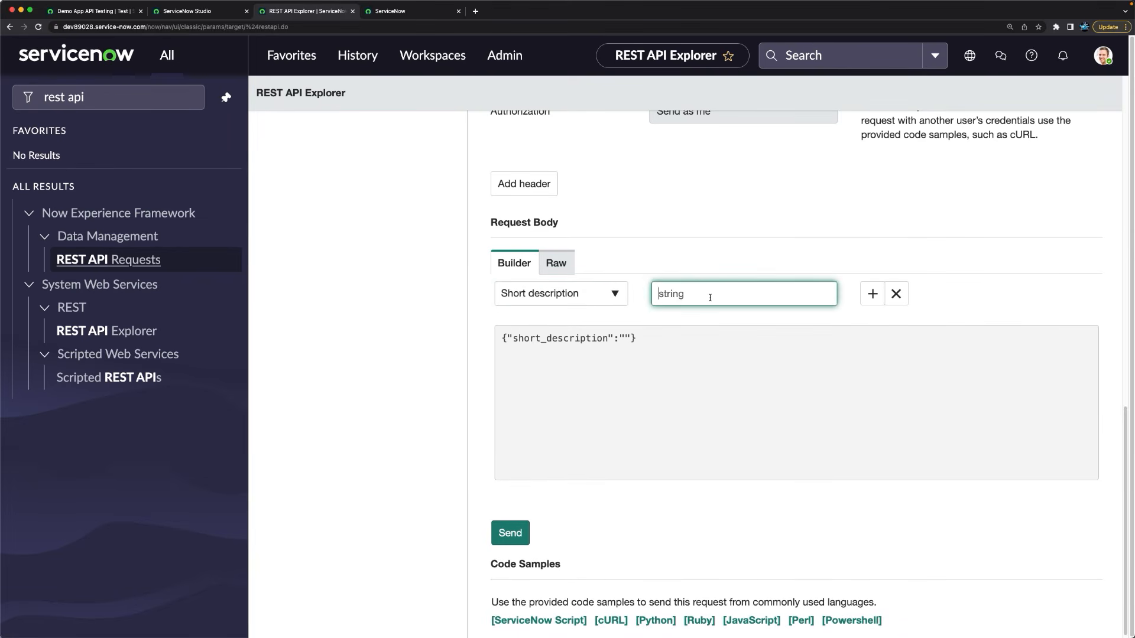
text(Test from API)
Step: Add the Description field to the request body with the value "Test from API"
click(878, 295)
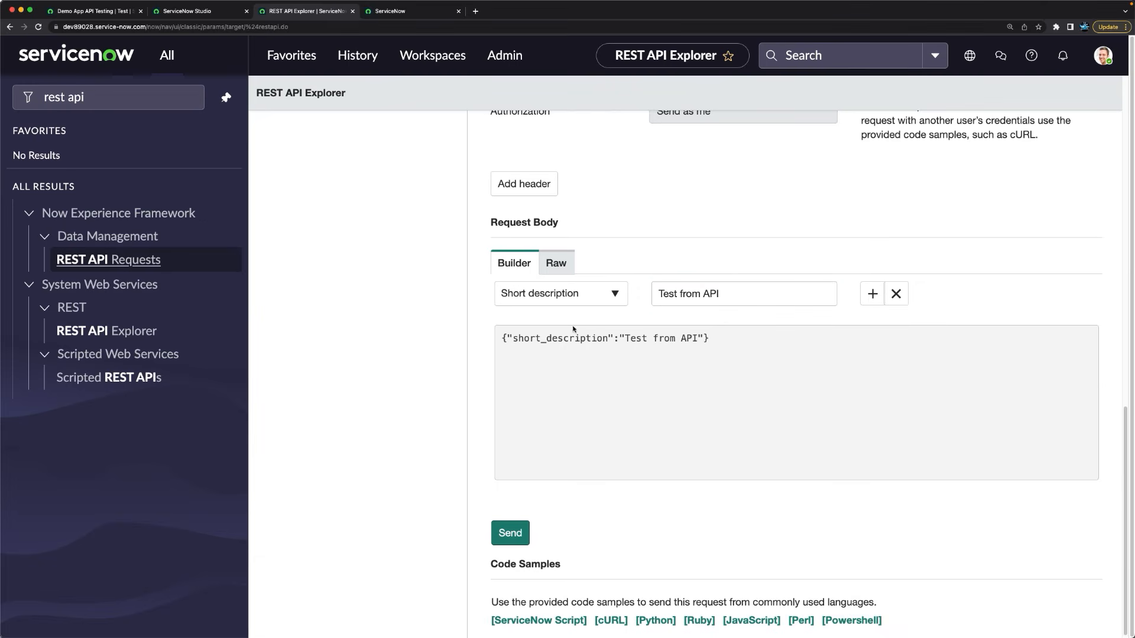
click(872, 294)
click(532, 328)
text(des)
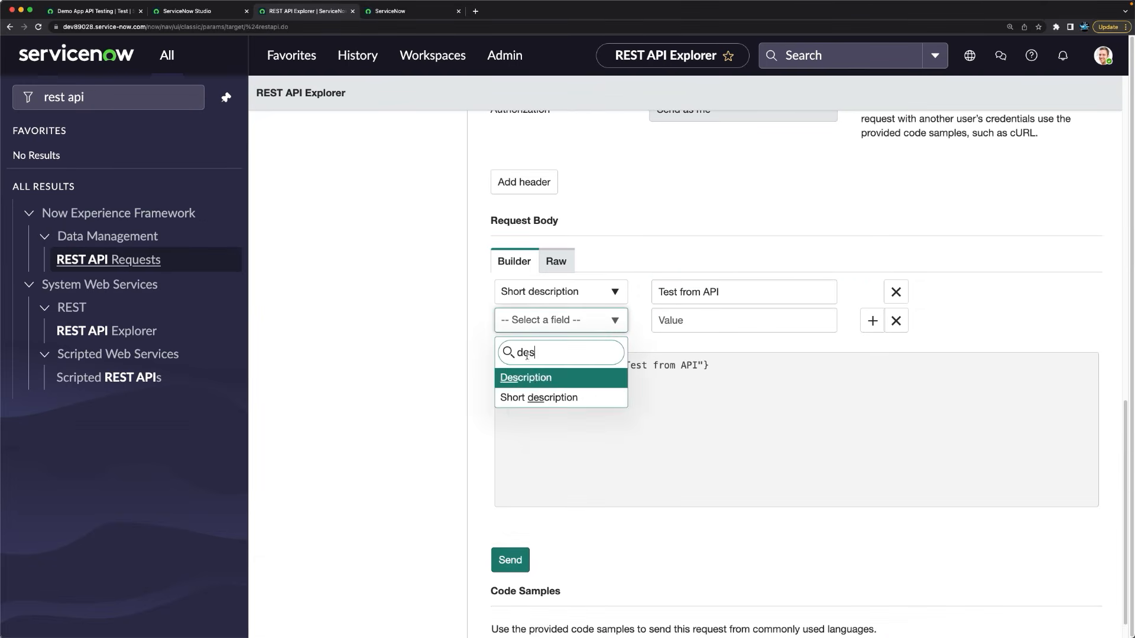
click(532, 382)
click(685, 321)
text(Test from API)
click(434, 373)
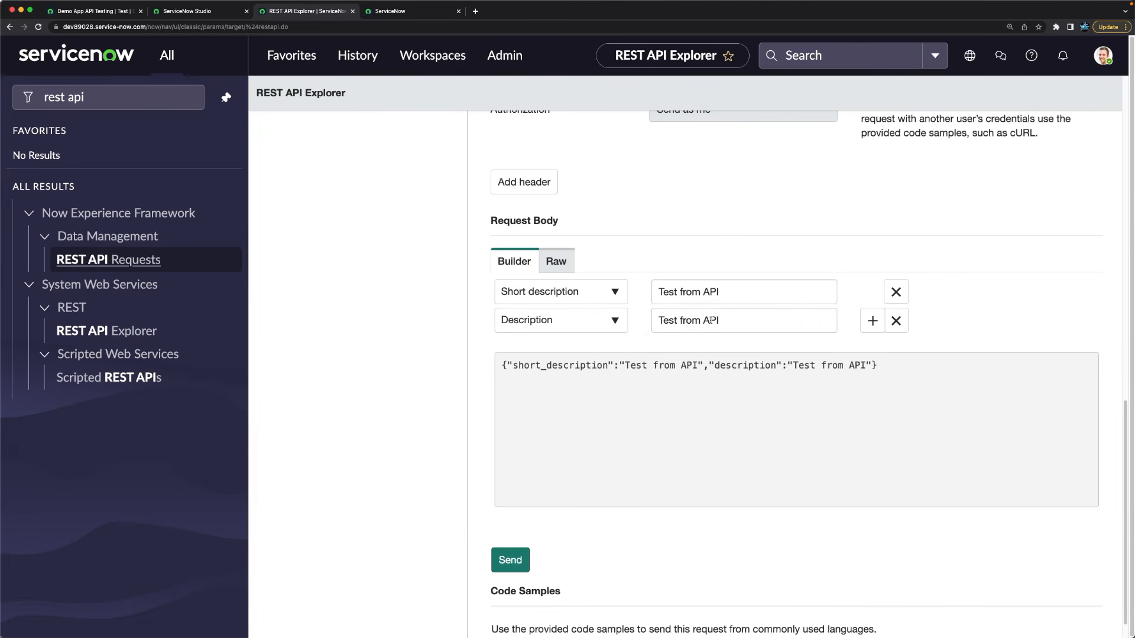
Step: Send the POST request, confirm the data modification, and review the request and response details
click(512, 559)
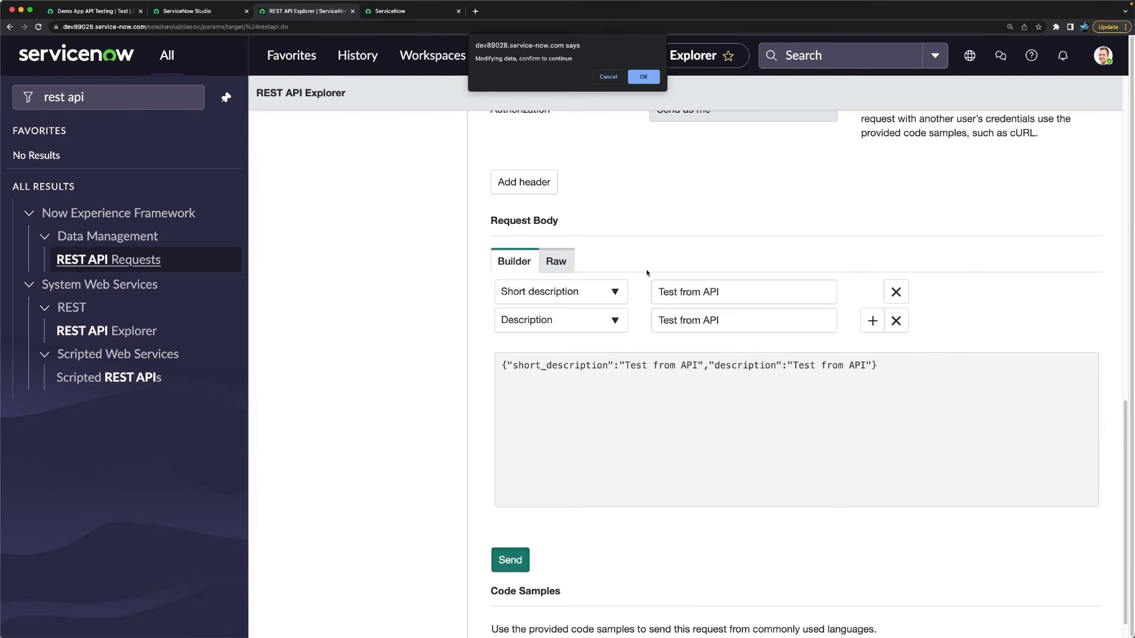
click(643, 76)
scroll(815, 366, down, 1)
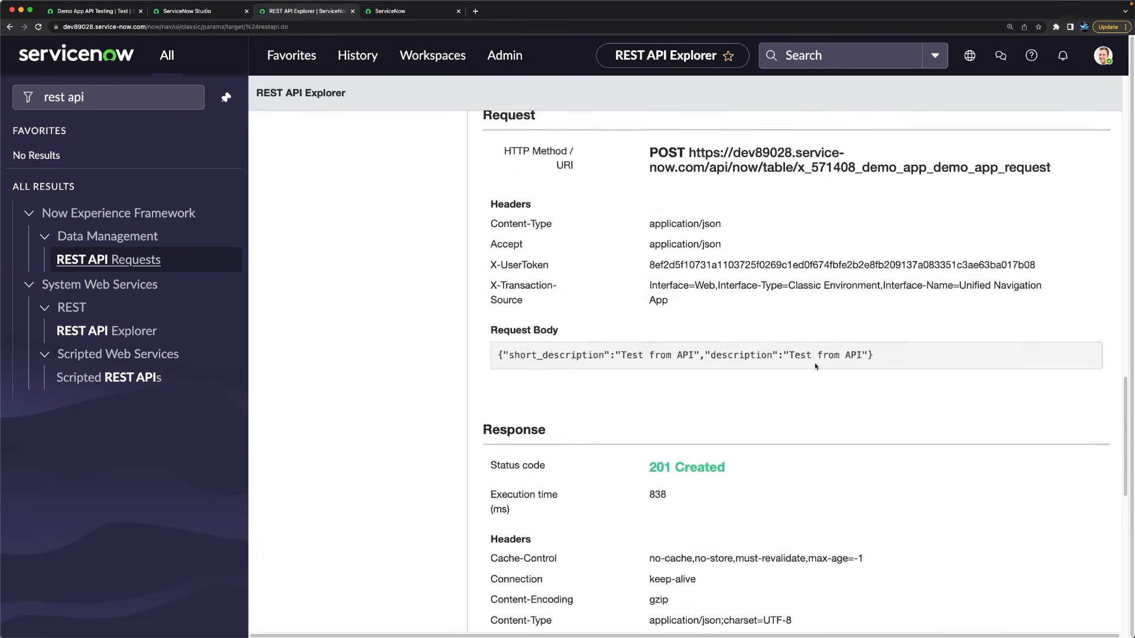
scroll(814, 367, up, 6)
scroll(668, 418, down, 2)
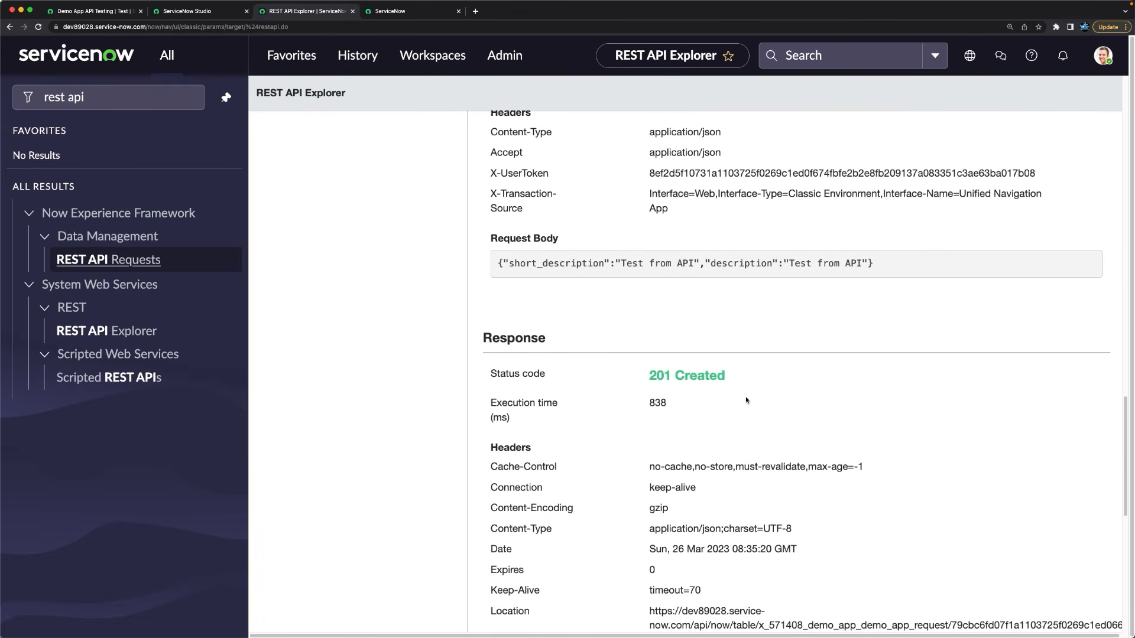
Step: Copy the JSON request body from the REST API Explorer into the Body of the REST request test step
scroll(747, 400, up, 3)
drag(505, 406, 993, 415)
key(super+c)
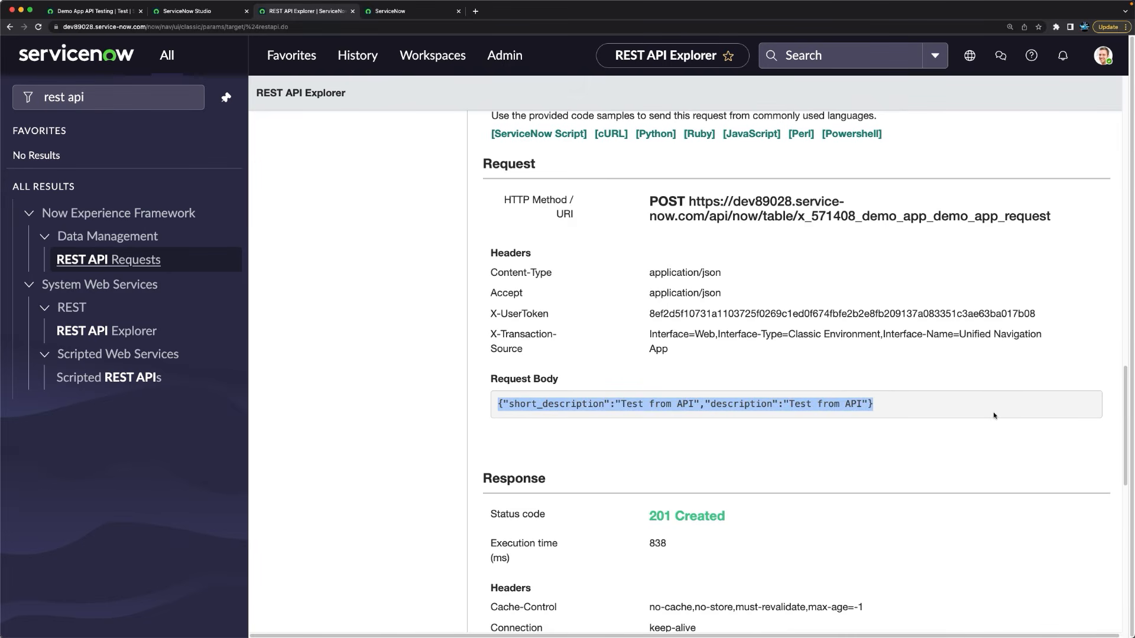
click(120, 11)
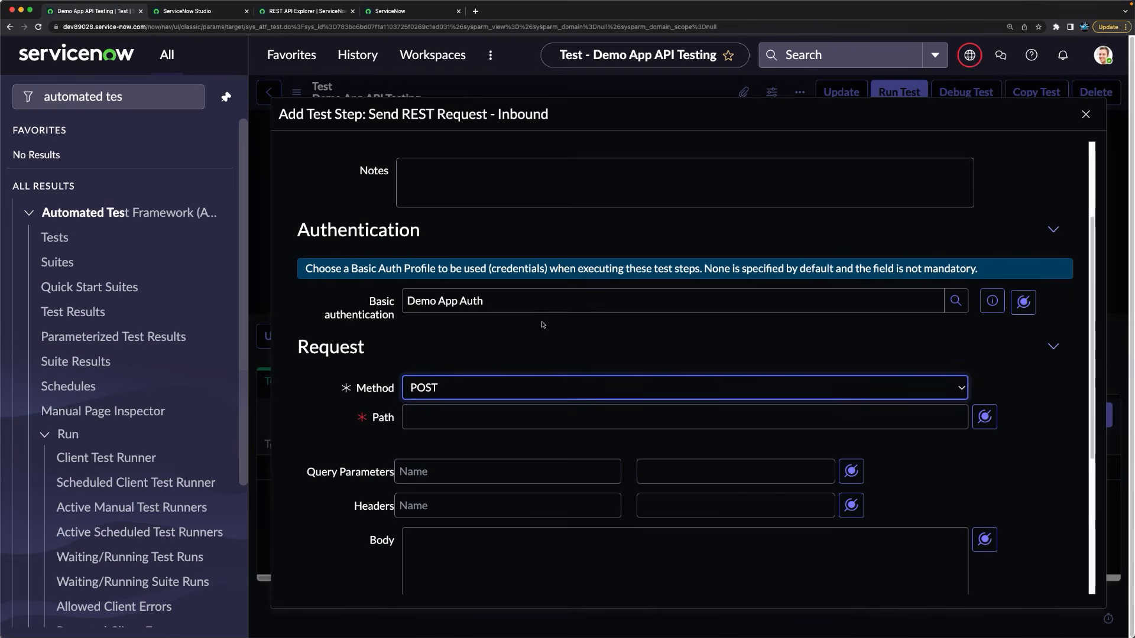
scroll(496, 494, down, 1)
click(461, 507)
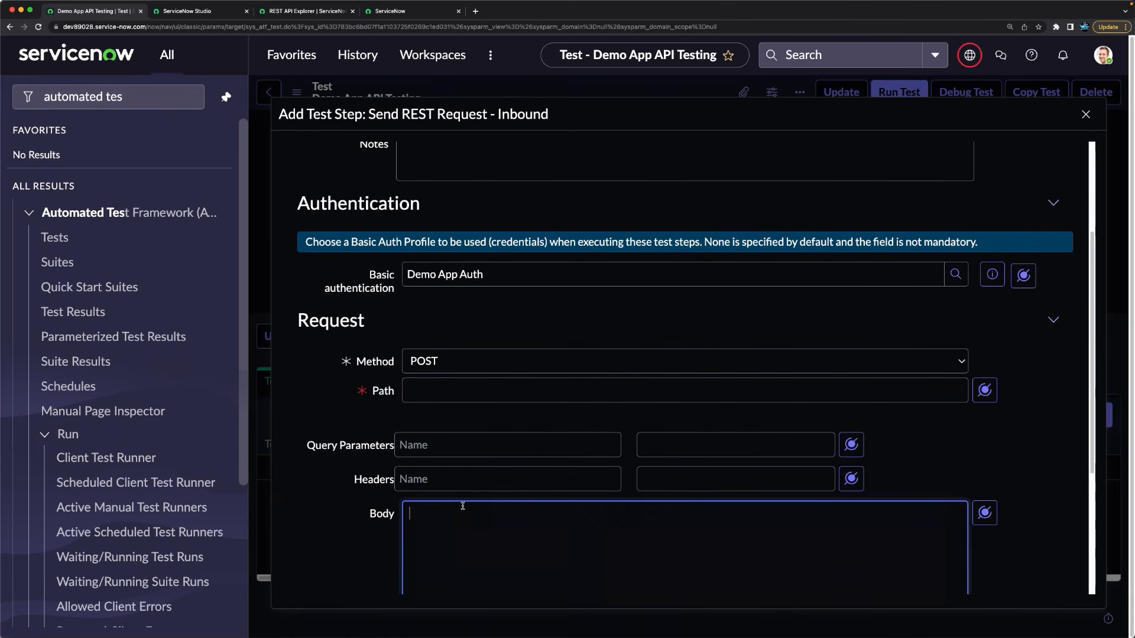
key(super+v)
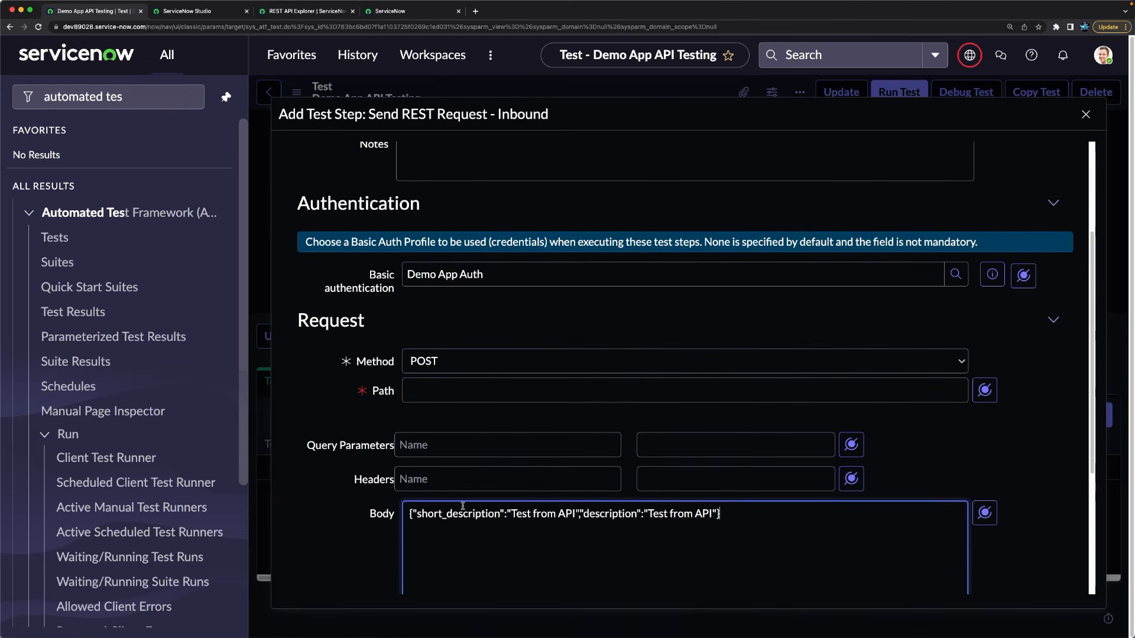
Step: Copy the Content-Type header name from the REST API Explorer into the test step's first request header
click(293, 11)
click(588, 250)
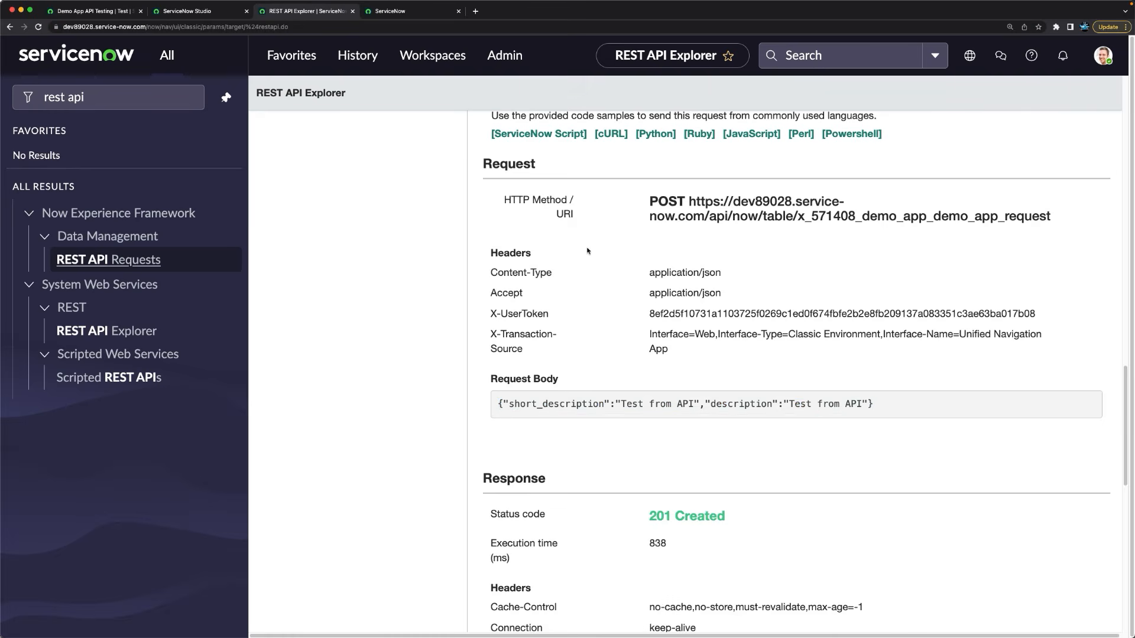
drag(494, 269, 554, 272)
key(ctrl+c)
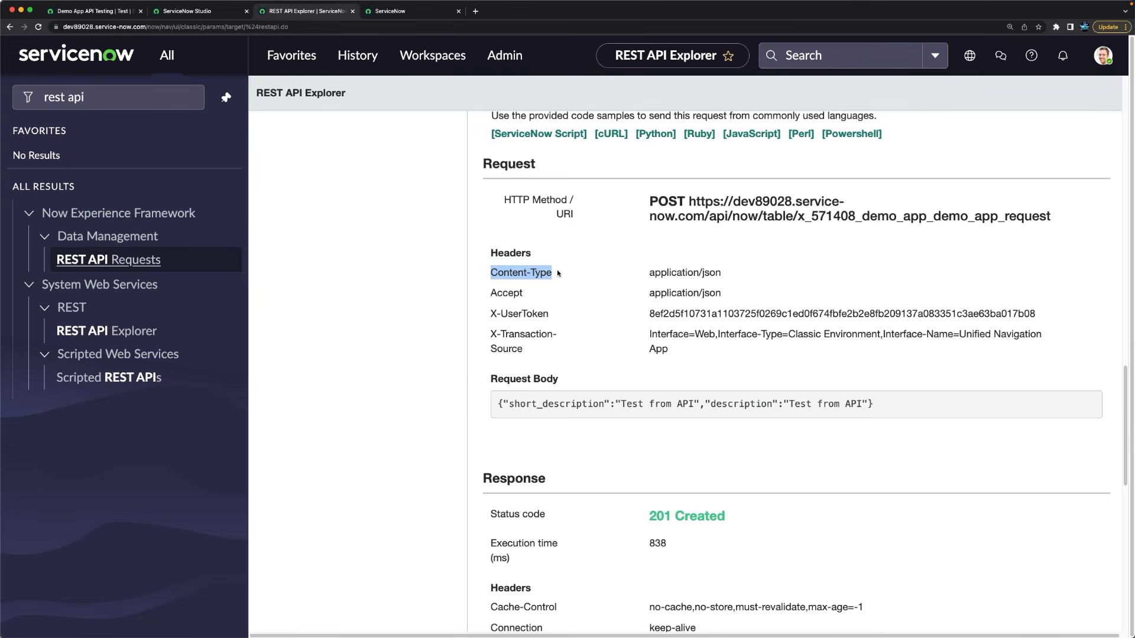
click(108, 14)
click(480, 480)
key(ctrl+v)
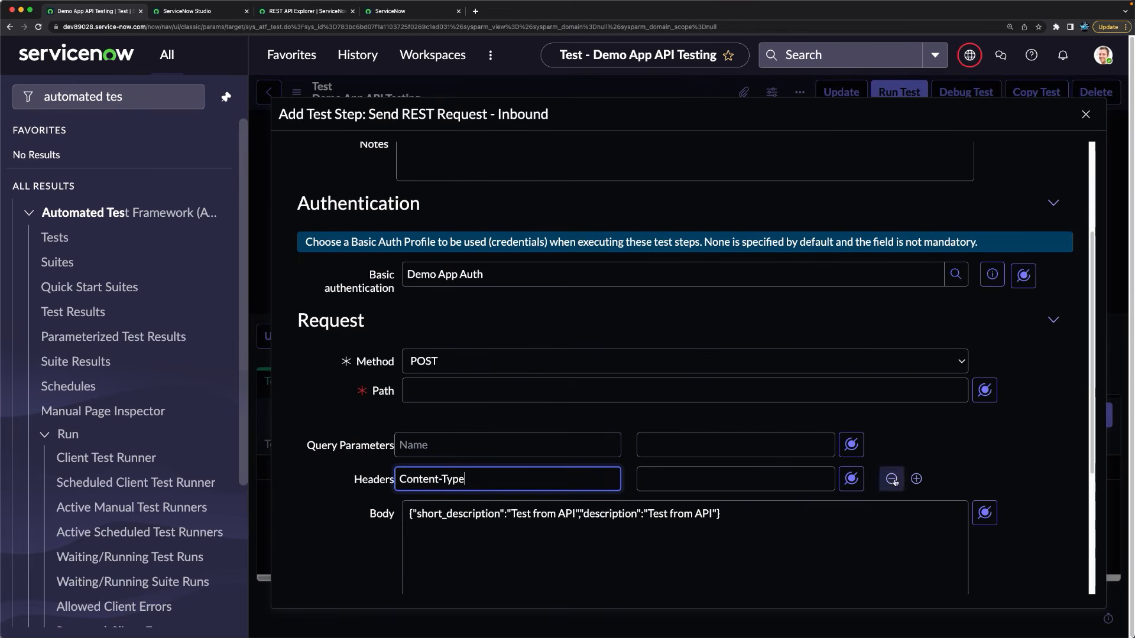
Step: Add a second header to the test step and name it Accept, copied from the REST API Explorer
click(916, 479)
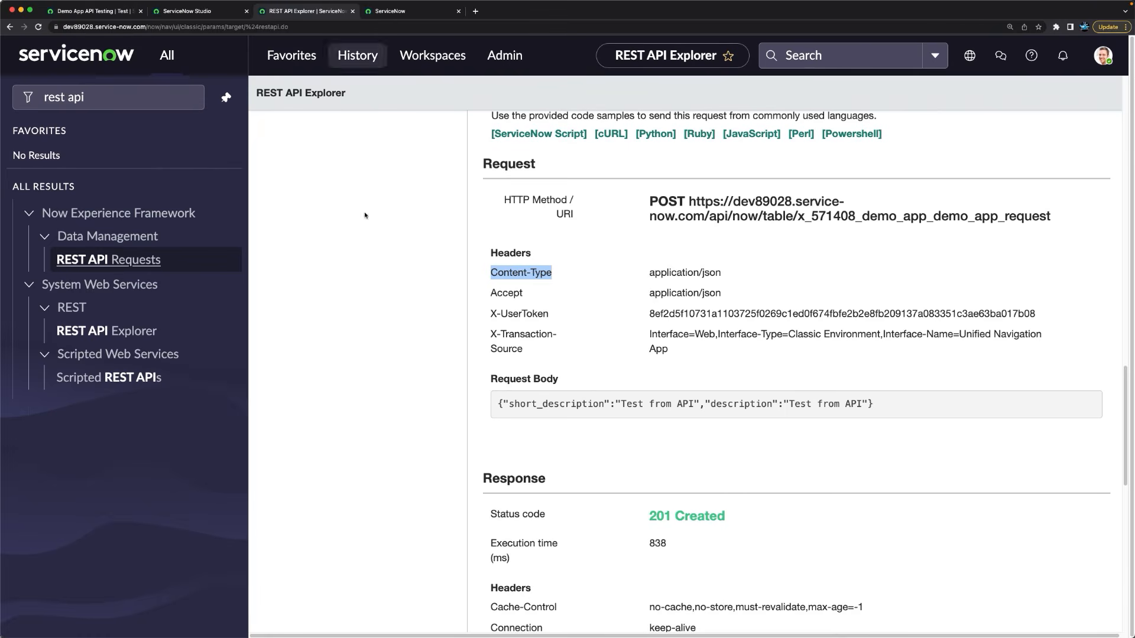
click(328, 12)
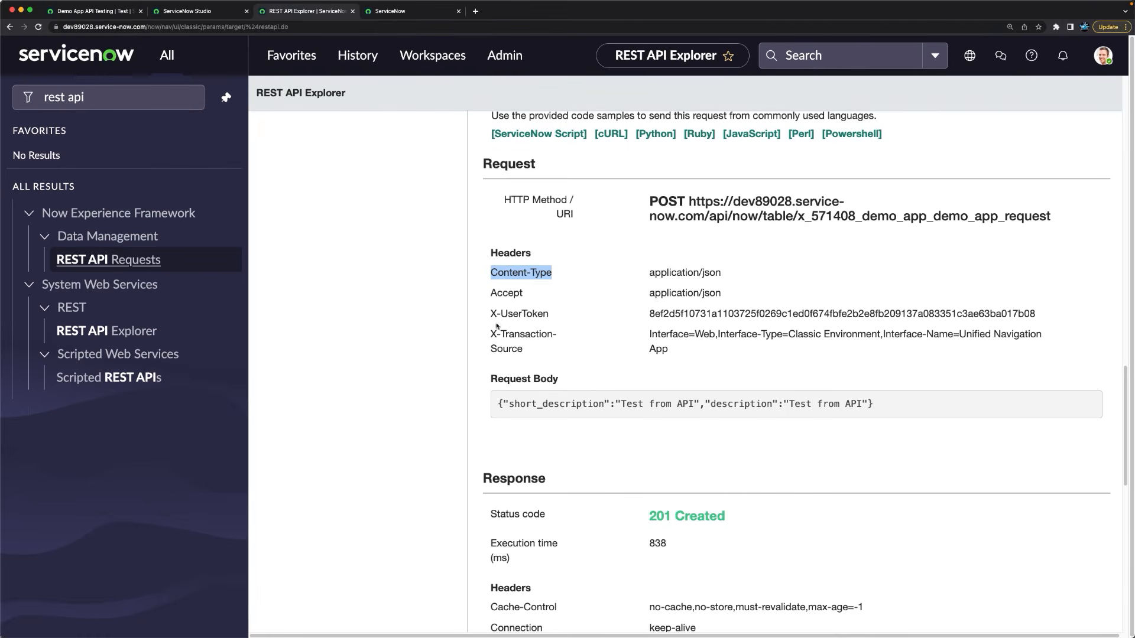
double_click(492, 293)
key(ctrl+c)
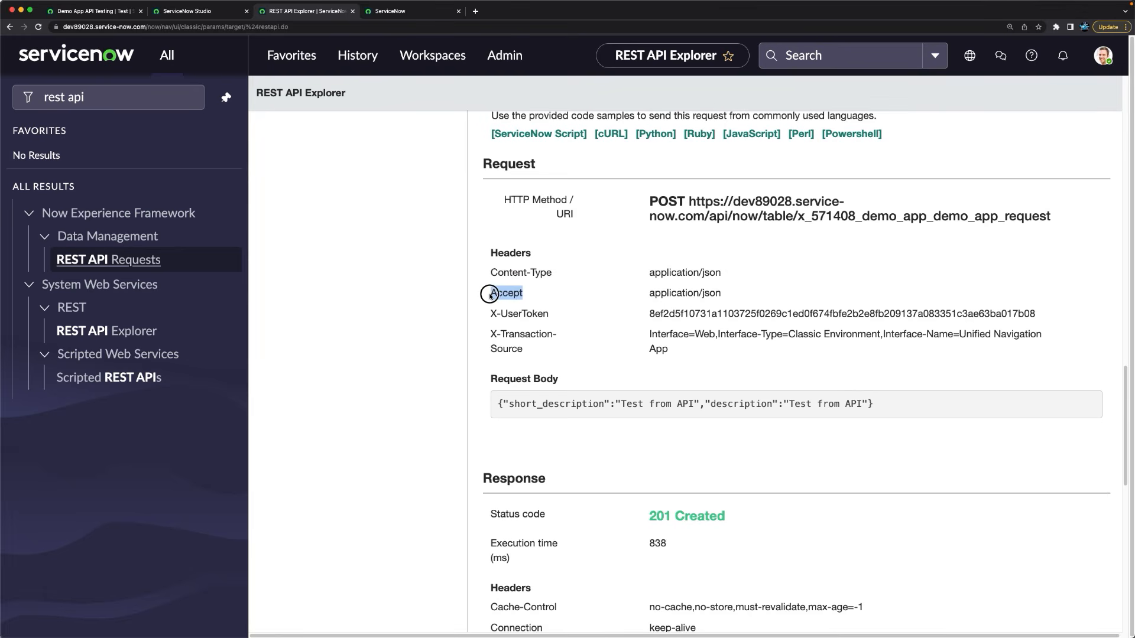
click(71, 11)
click(449, 508)
key(ctrl+v)
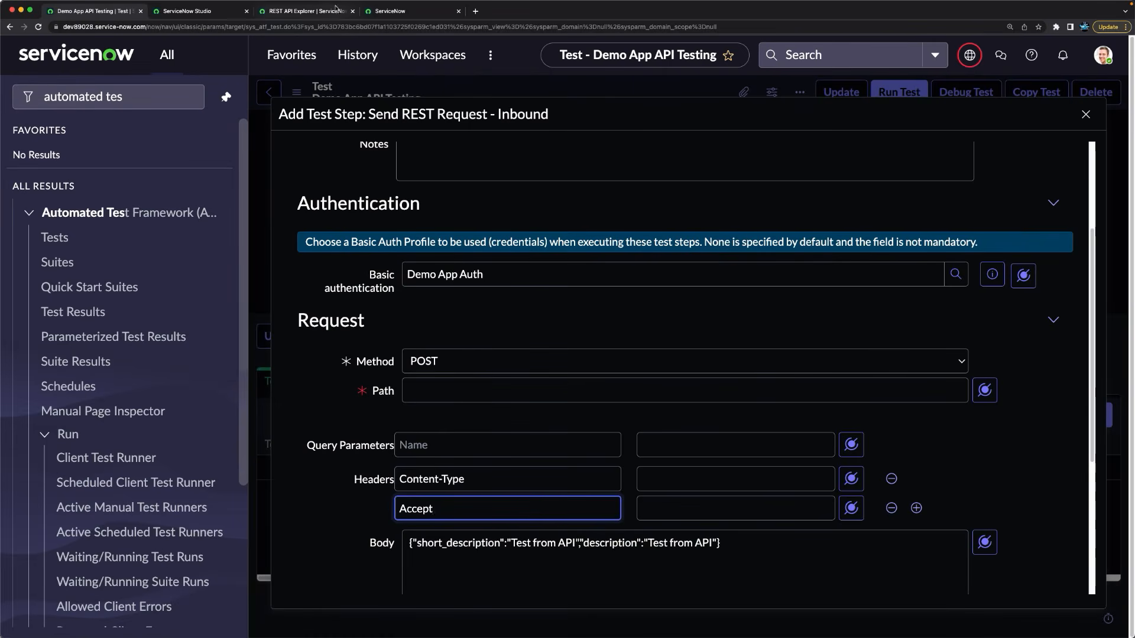
Step: Set both the Content-Type and Accept header values to application/json, copied from the REST API Explorer
click(308, 11)
drag(649, 275, 743, 278)
key(super+c)
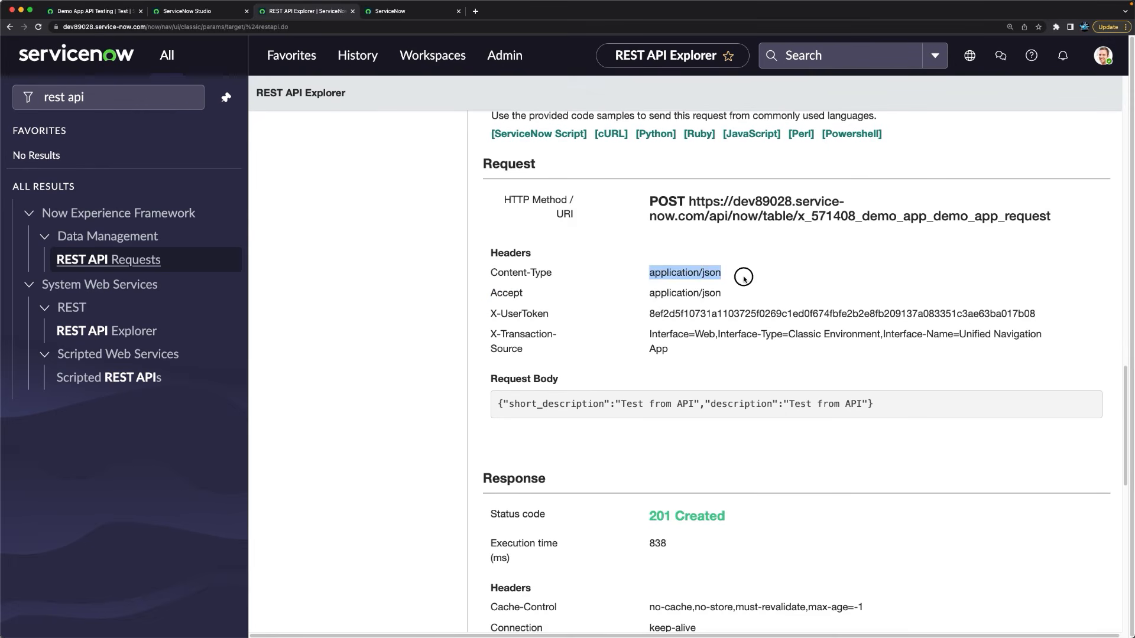
click(118, 13)
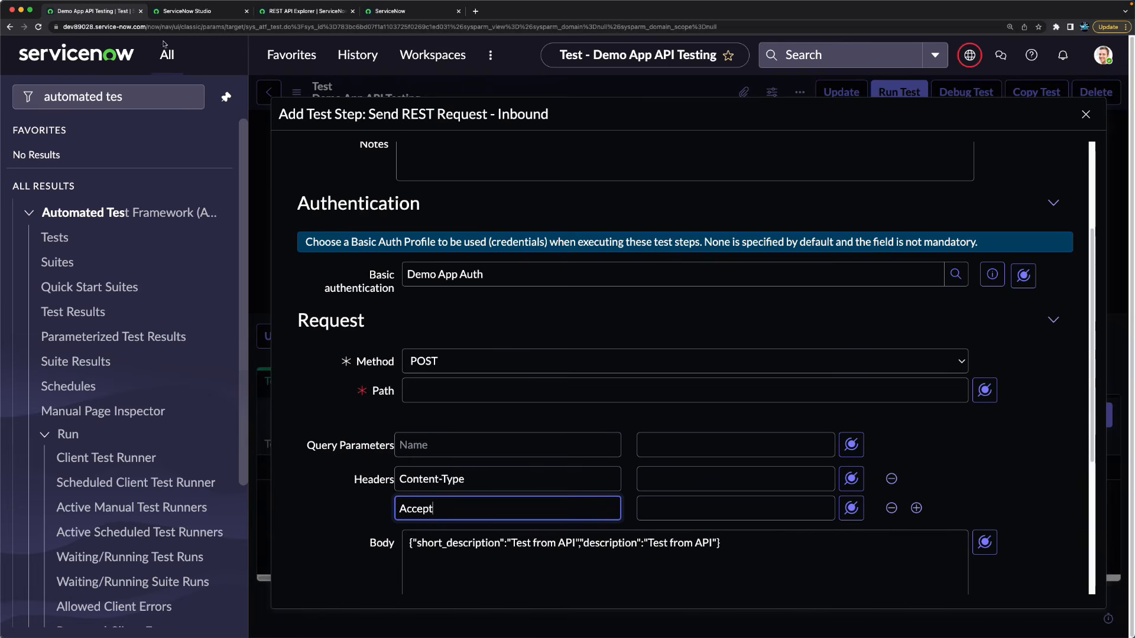
click(665, 480)
key(super+v)
click(677, 506)
key(super+v)
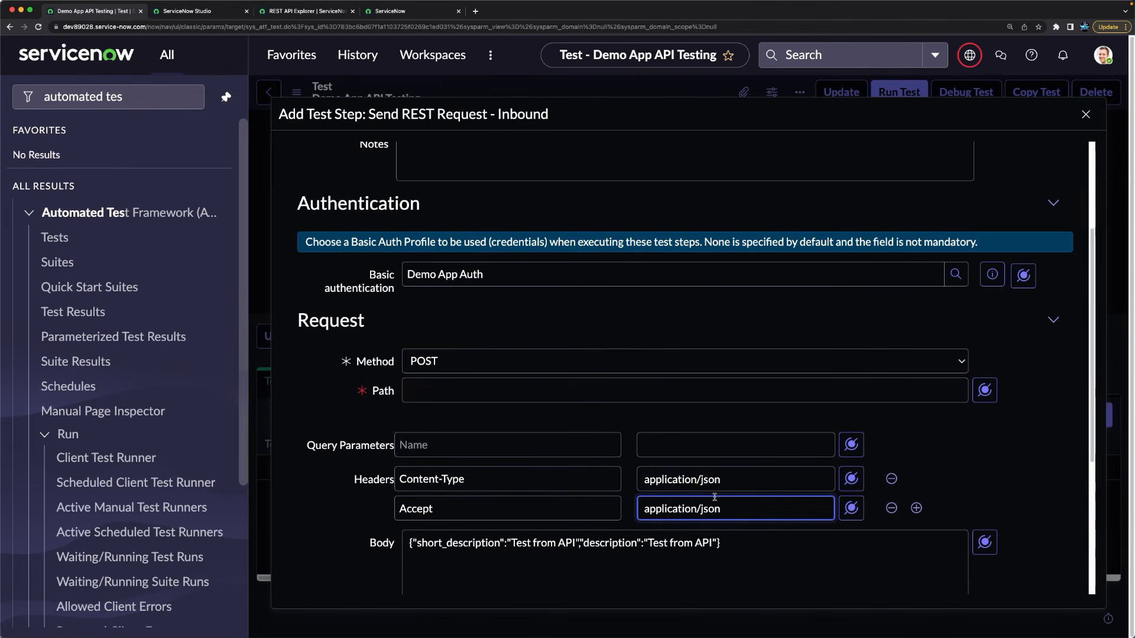
Step: Set the test step's Path to /api/now/table/x_571408_demo_app_demo_app_request, copied from the request URI in the REST API Explorer
click(307, 13)
scroll(847, 245, up, 1)
drag(707, 218, 1060, 225)
key(super+c)
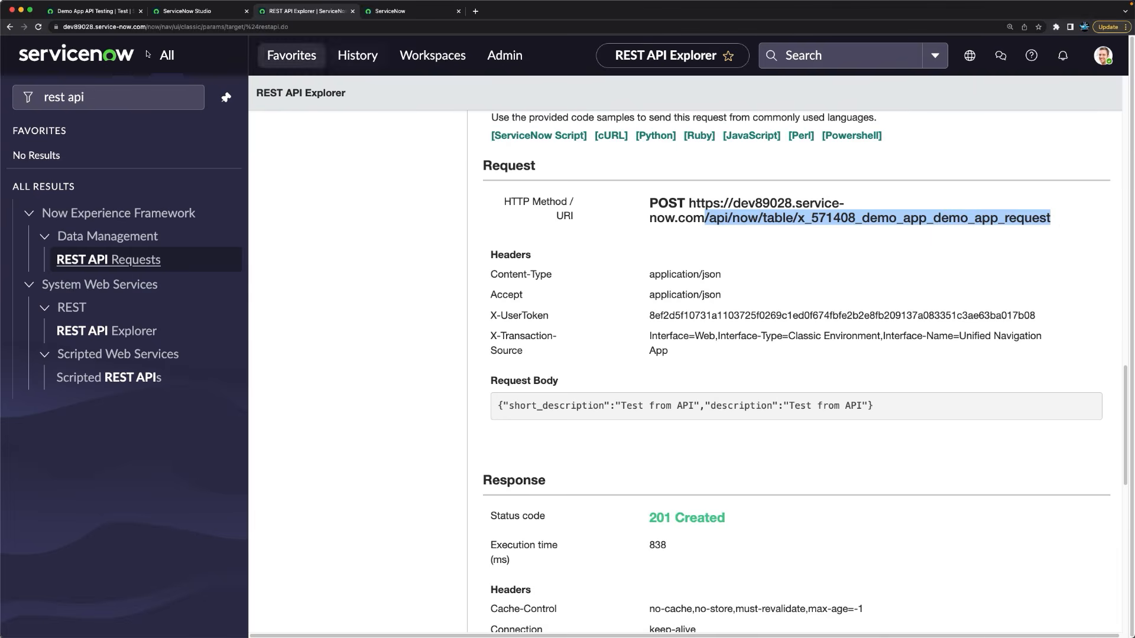
click(91, 11)
click(455, 386)
key(super+v)
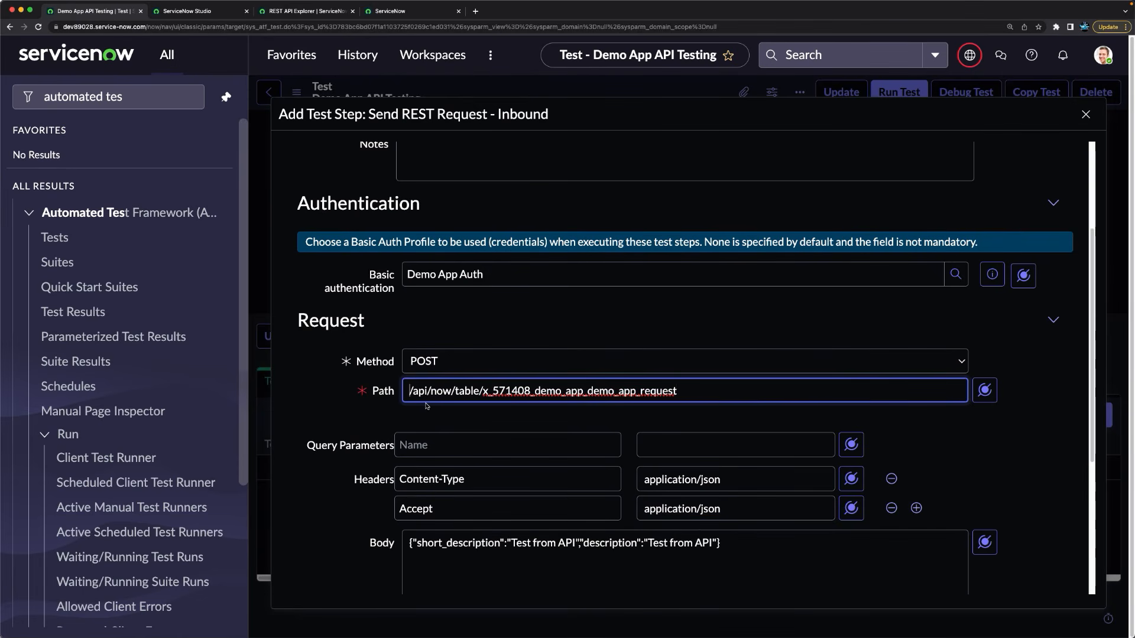
Step: Review the completed REST request form and submit it as a step of the Demo App API Testing test
click(310, 418)
scroll(394, 414, down, 3)
scroll(414, 402, down, 2)
scroll(413, 402, up, 5)
scroll(366, 520, down, 5)
click(313, 528)
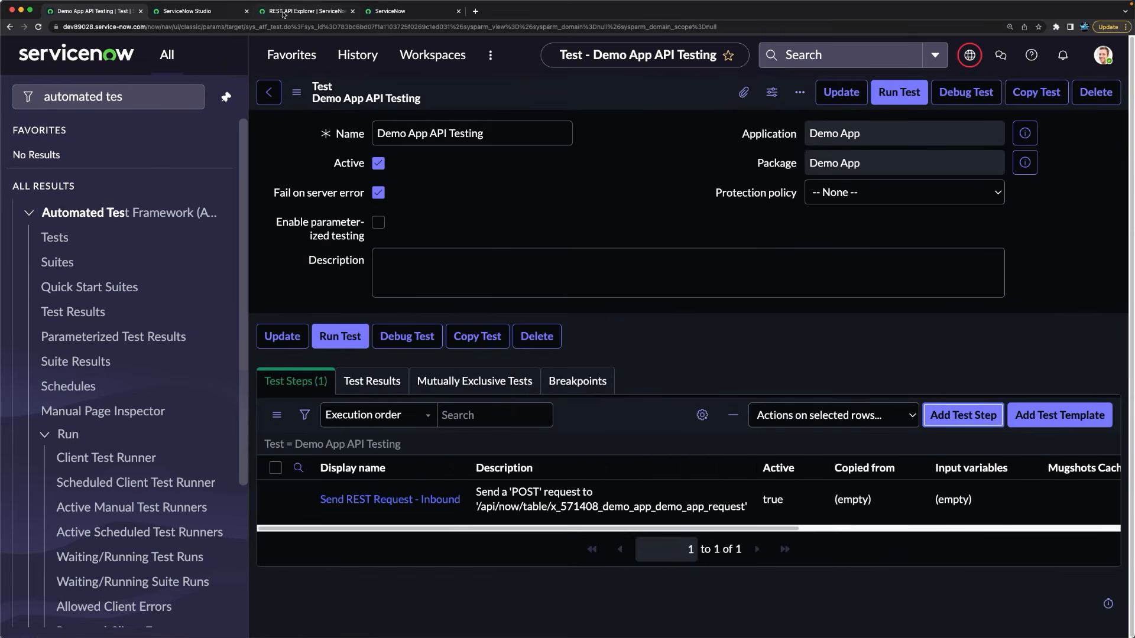
Step: In the REST API Explorer browser tab, find the Demo App modules and list all Demo App Requests
click(277, 11)
triple_click(124, 98)
text(demo)
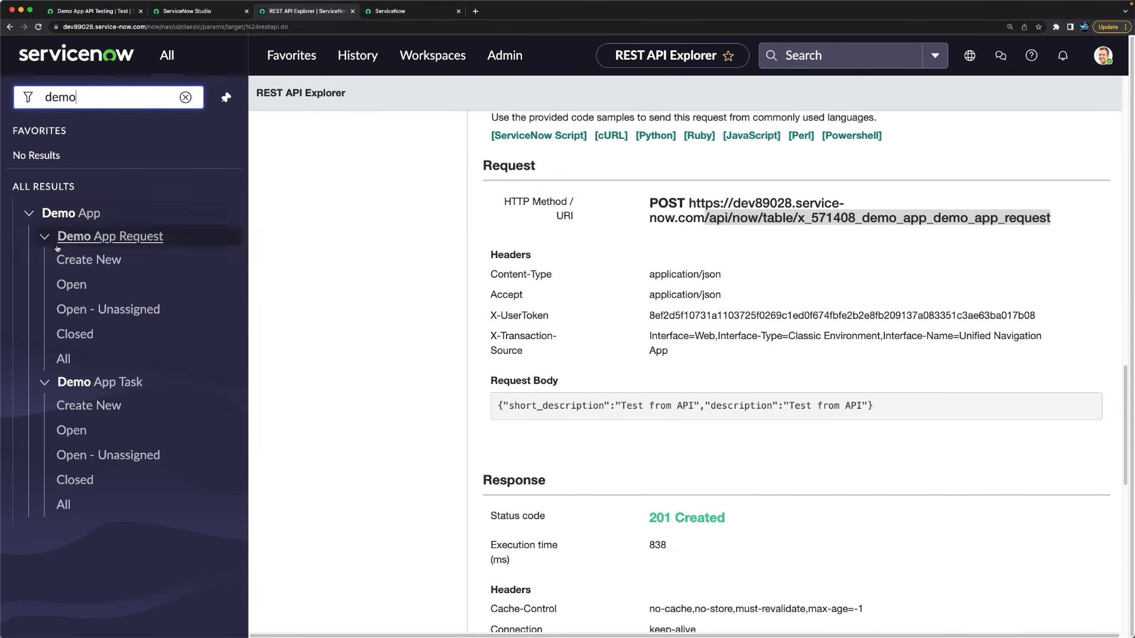
click(67, 360)
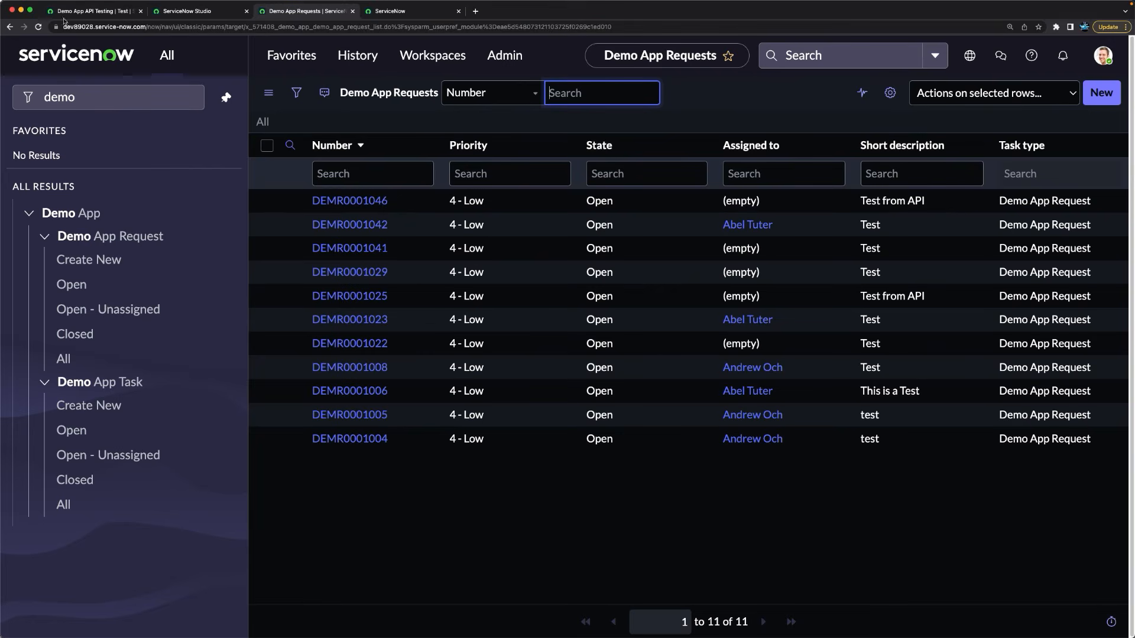
Step: Return to the Demo App API Testing test, run it and go to its test result
click(95, 17)
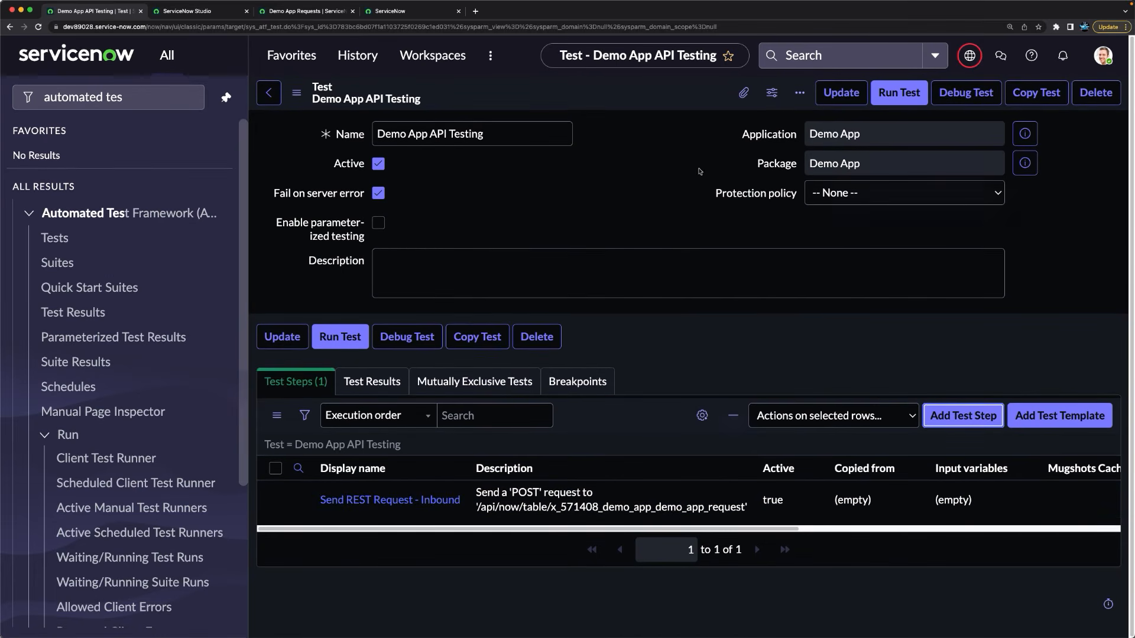
click(896, 99)
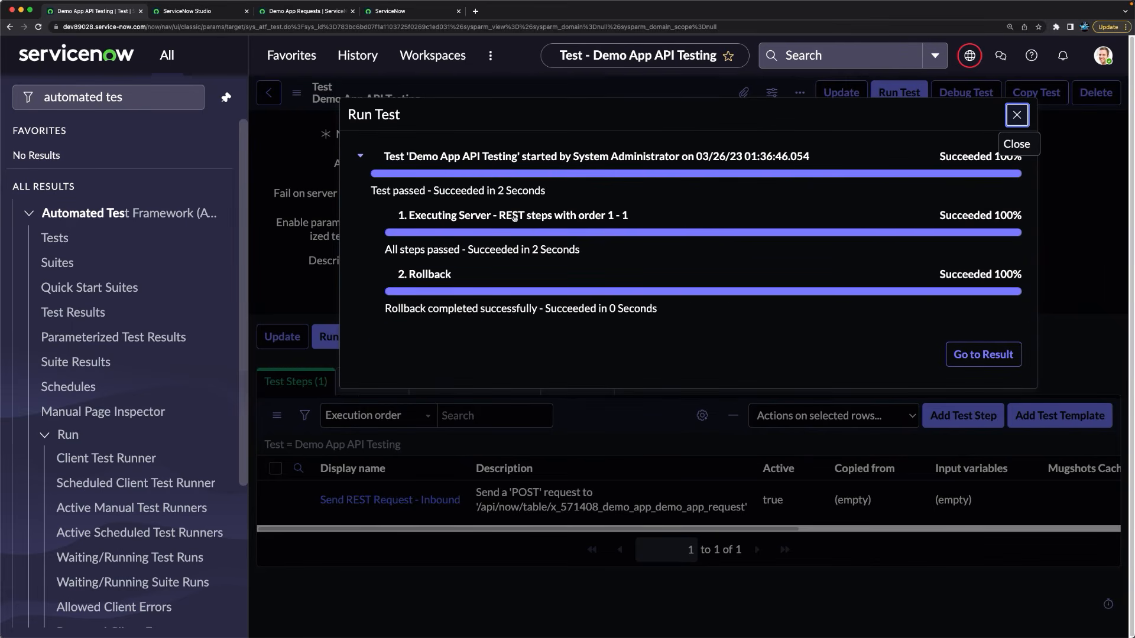
click(969, 355)
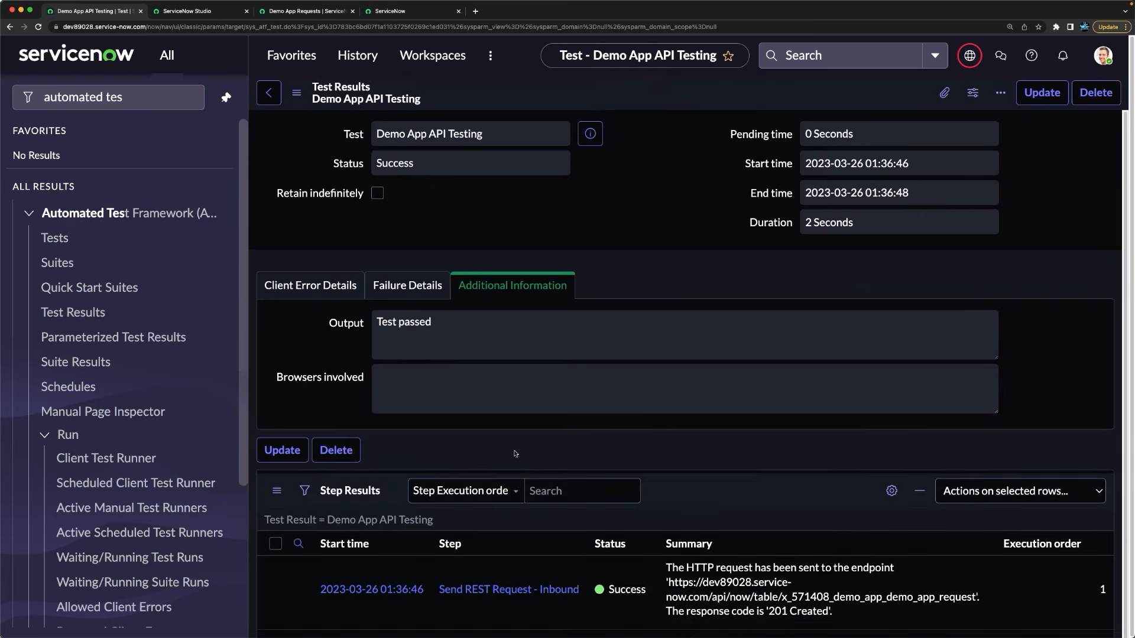
Step: Open the Send REST Request - Inbound step result and examine its transactions and the request and response output
scroll(739, 506, down, 1)
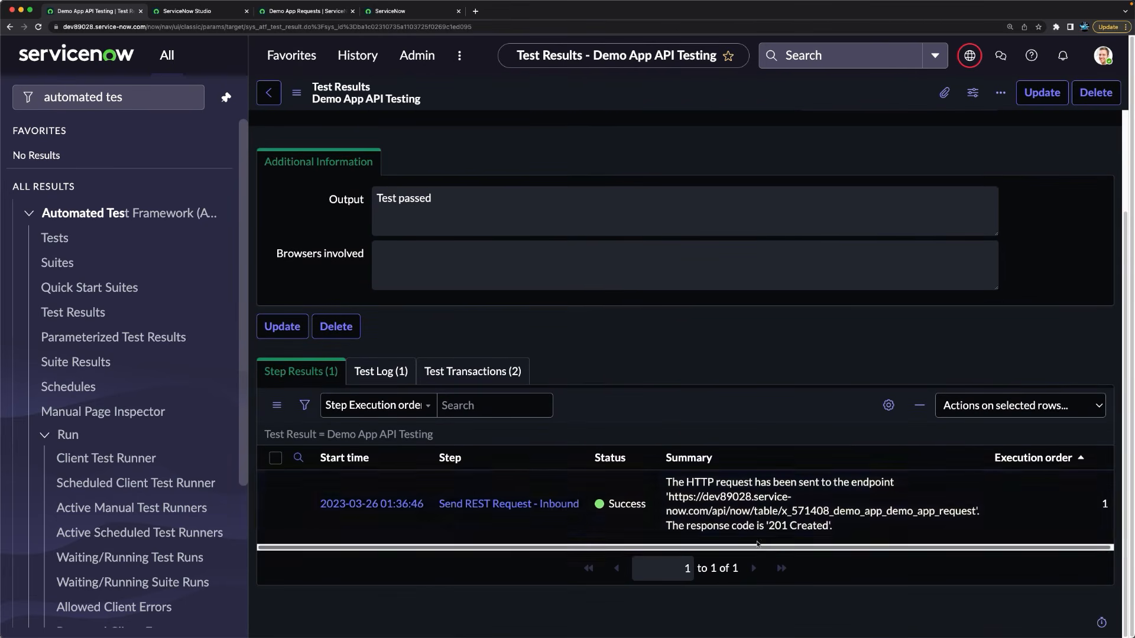
click(353, 504)
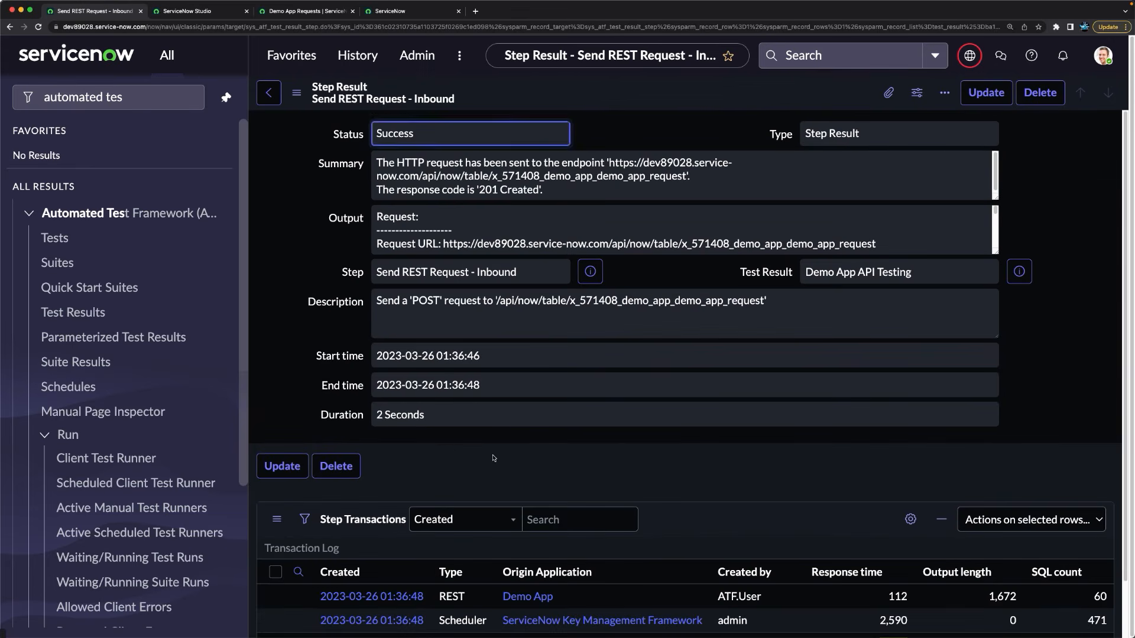
scroll(592, 475, down, 3)
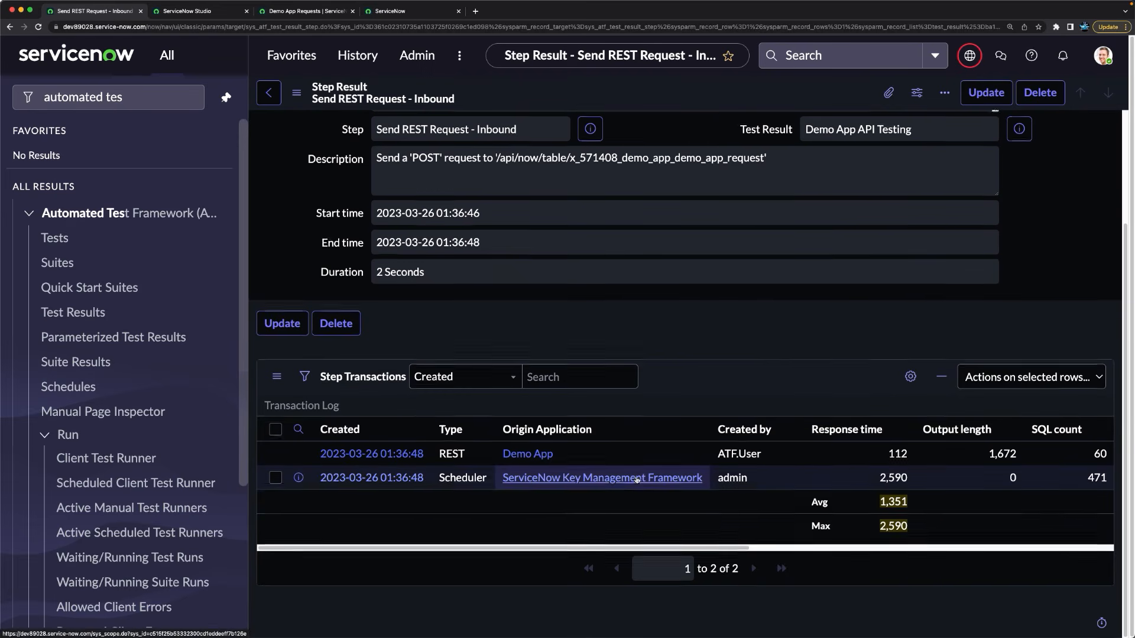
scroll(526, 474, up, 3)
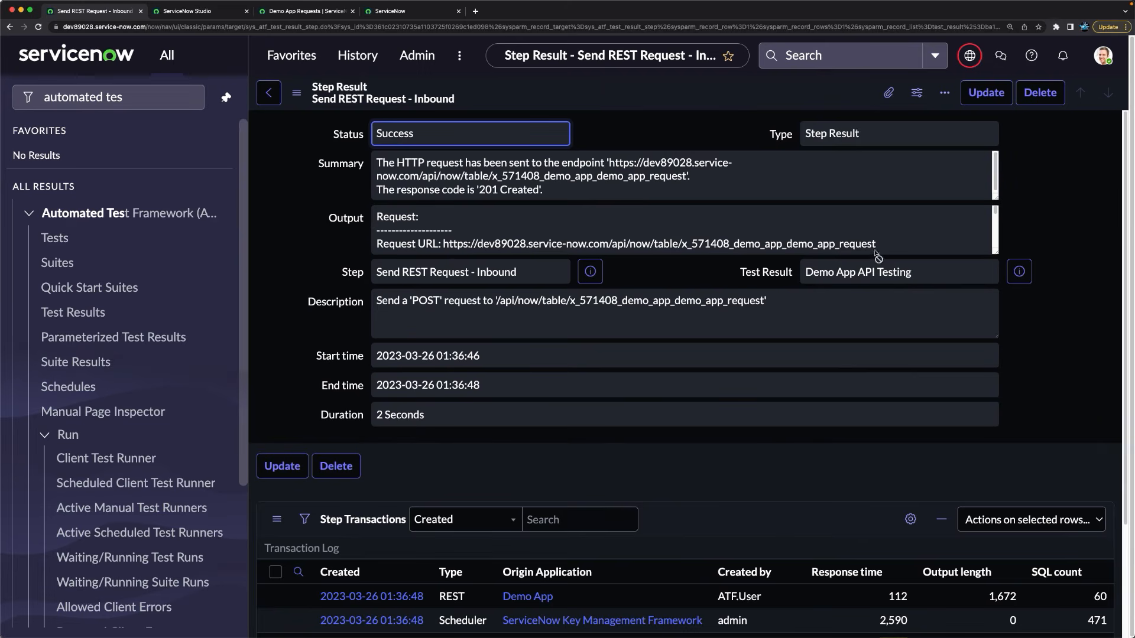
click(897, 241)
scroll(896, 241, down, 4)
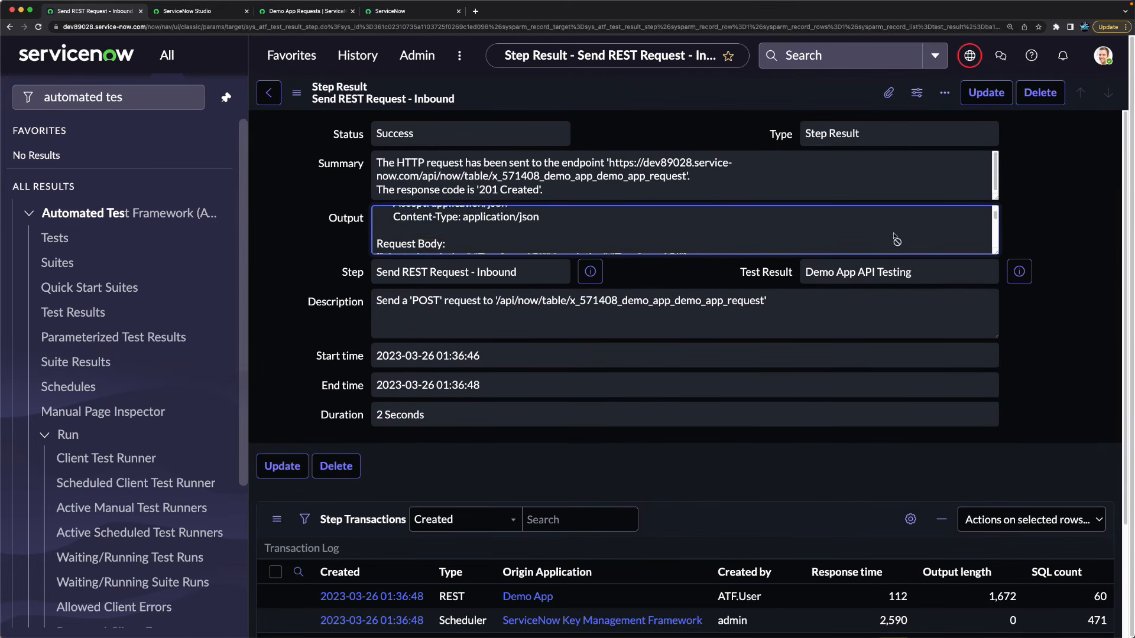
scroll(896, 241, down, 8)
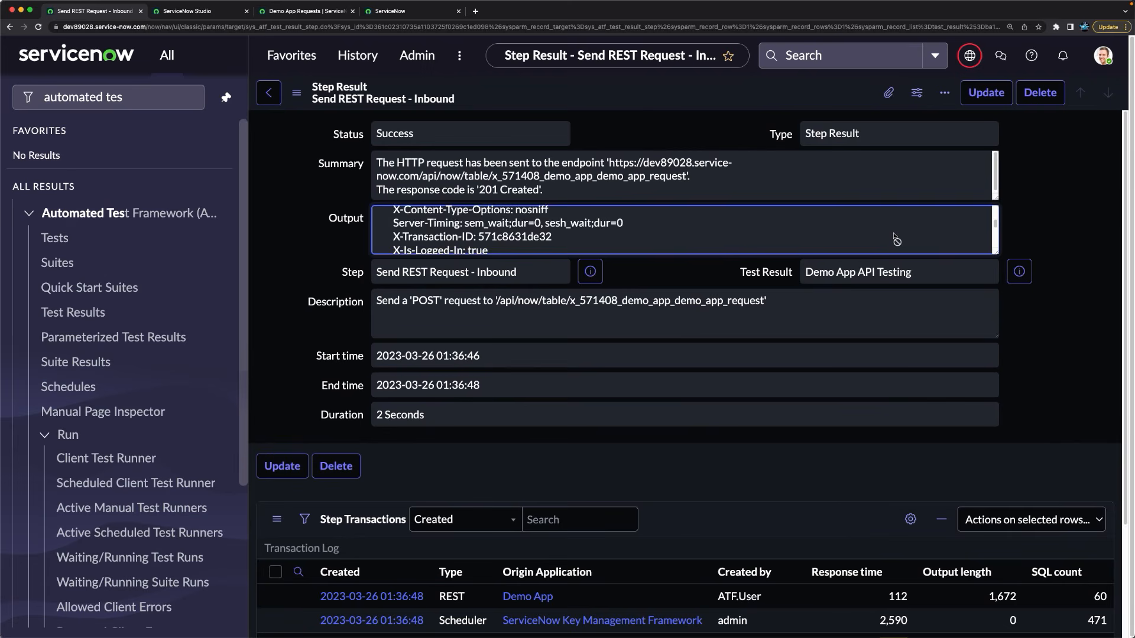
scroll(896, 240, down, 5)
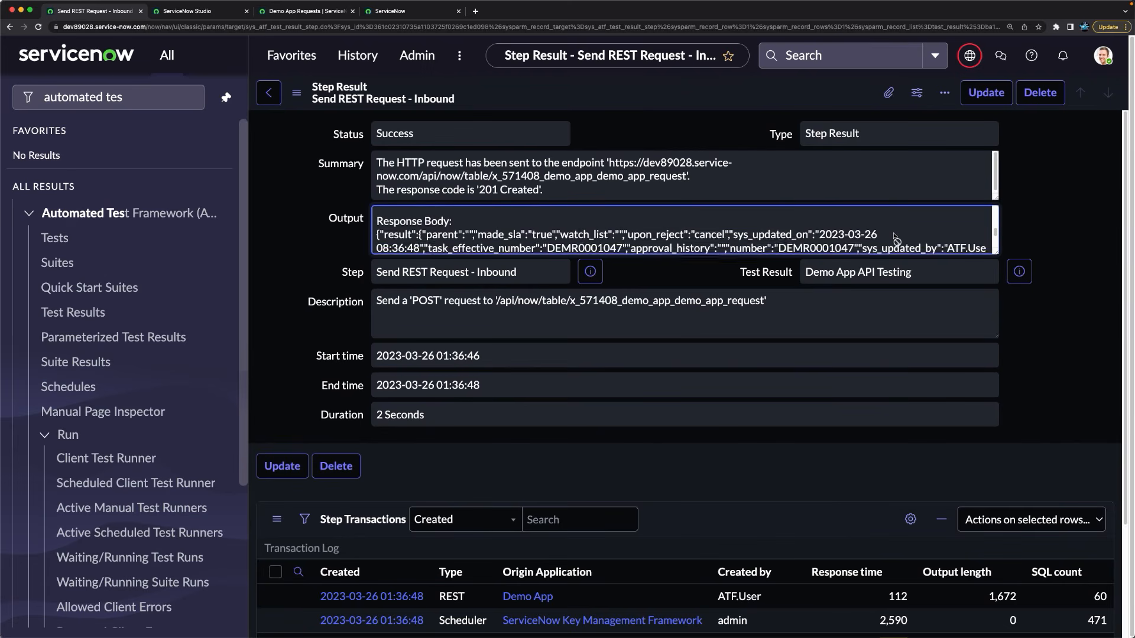
scroll(591, 242, down, 1)
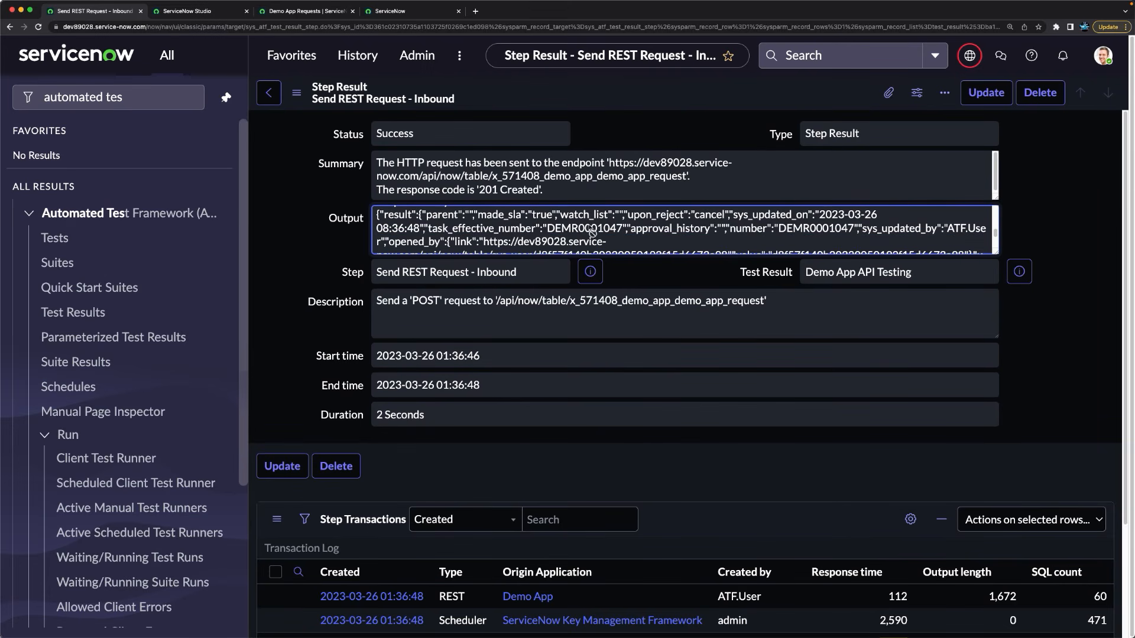
Step: Reload the full Demo App Requests list to check for the record from the test run, and return to the step result
click(325, 12)
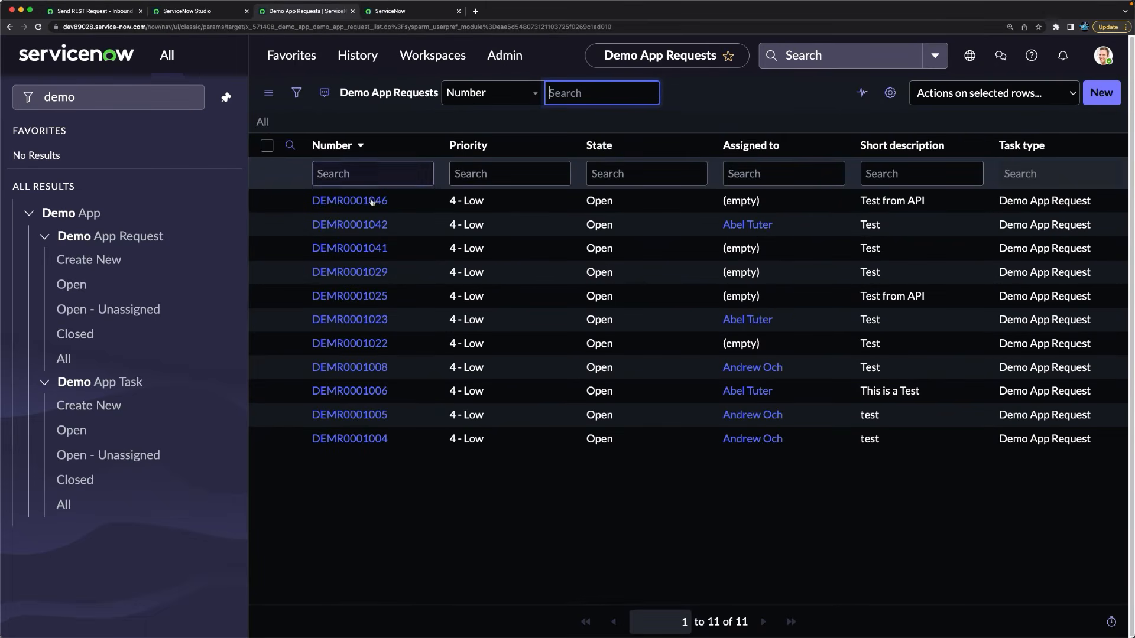
click(262, 122)
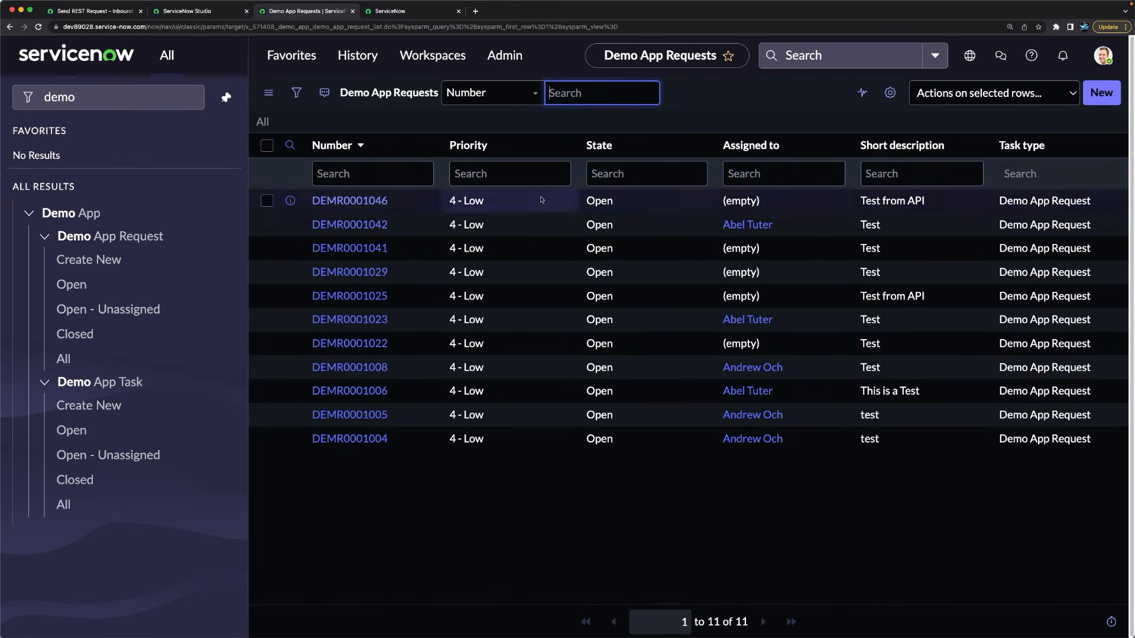
click(95, 11)
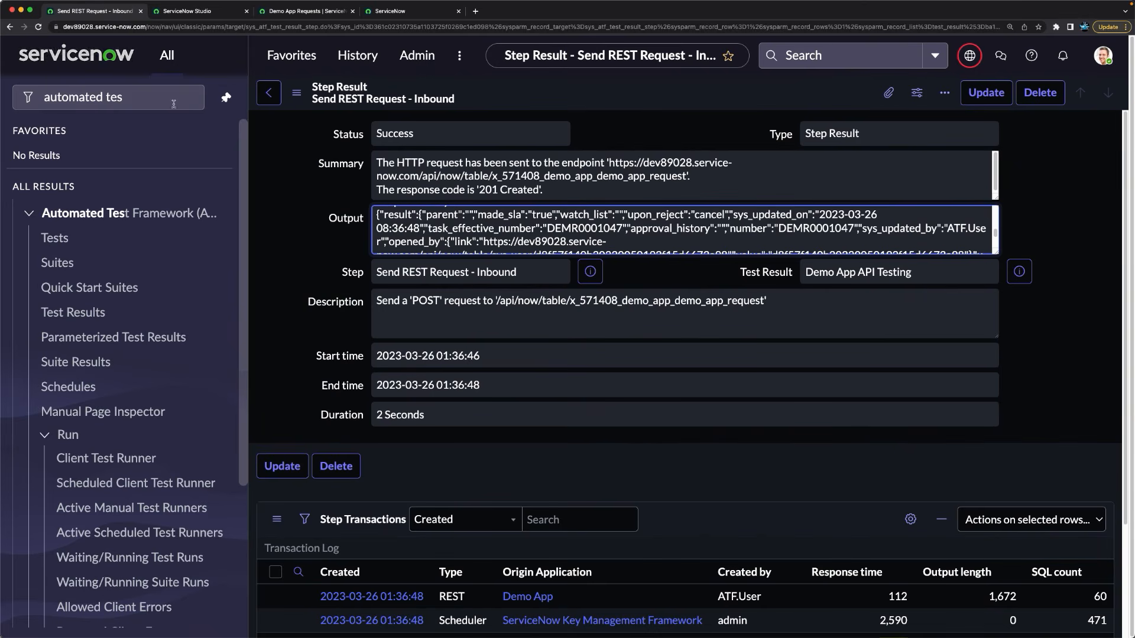
Step: Read through the response body in the step result's output, checking the short description and description values
scroll(468, 326, down, 3)
scroll(497, 346, up, 3)
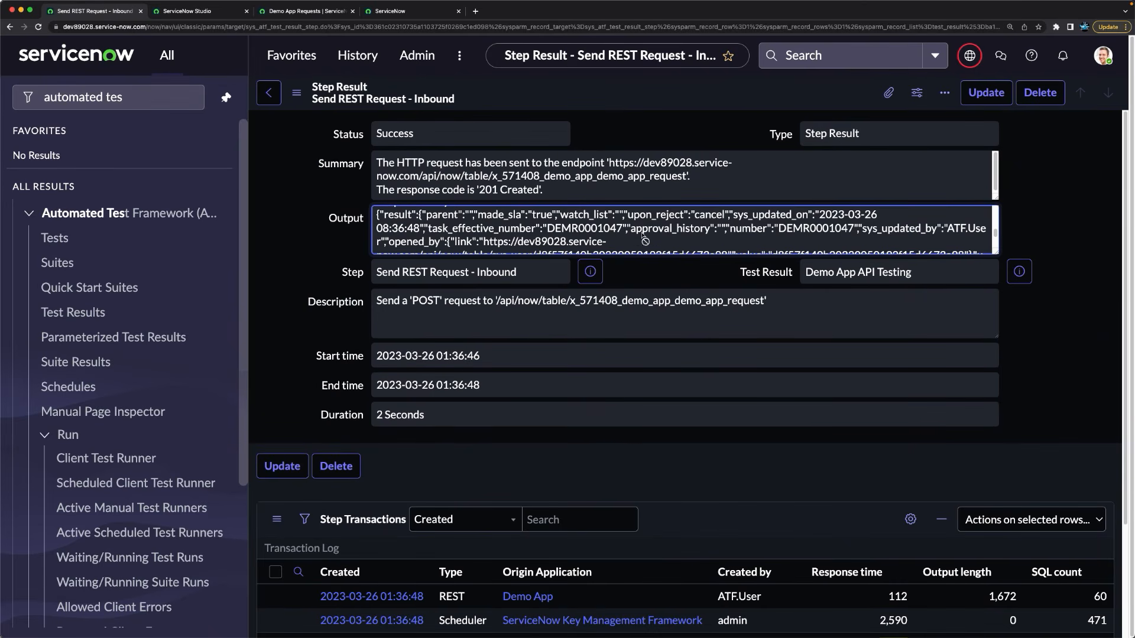
scroll(641, 235, down, 3)
scroll(644, 238, down, 5)
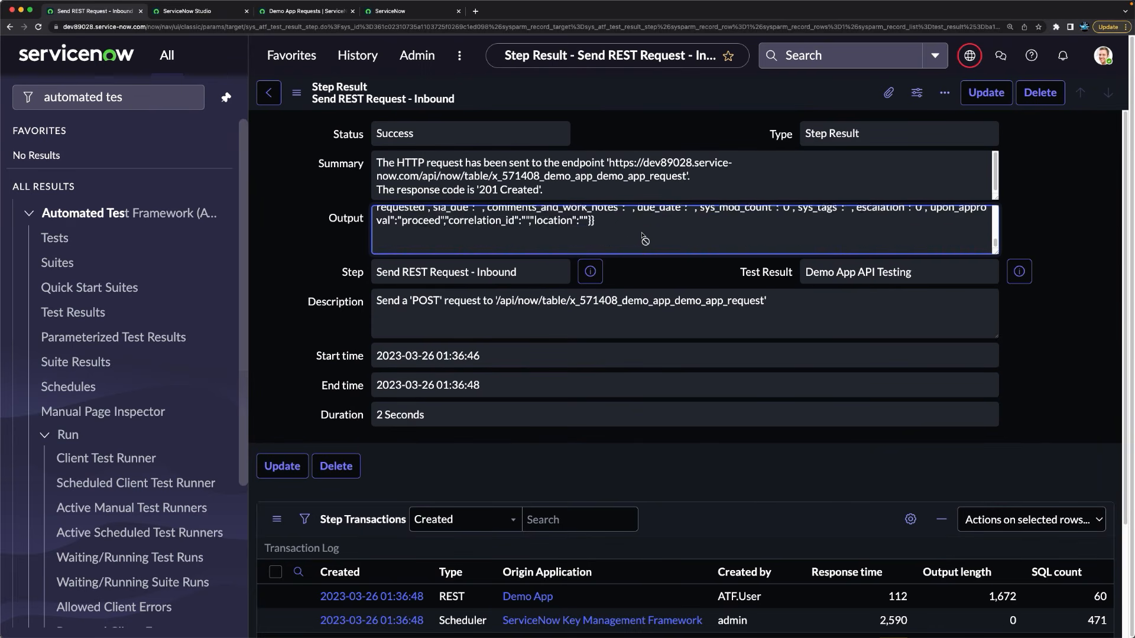
scroll(644, 238, up, 4)
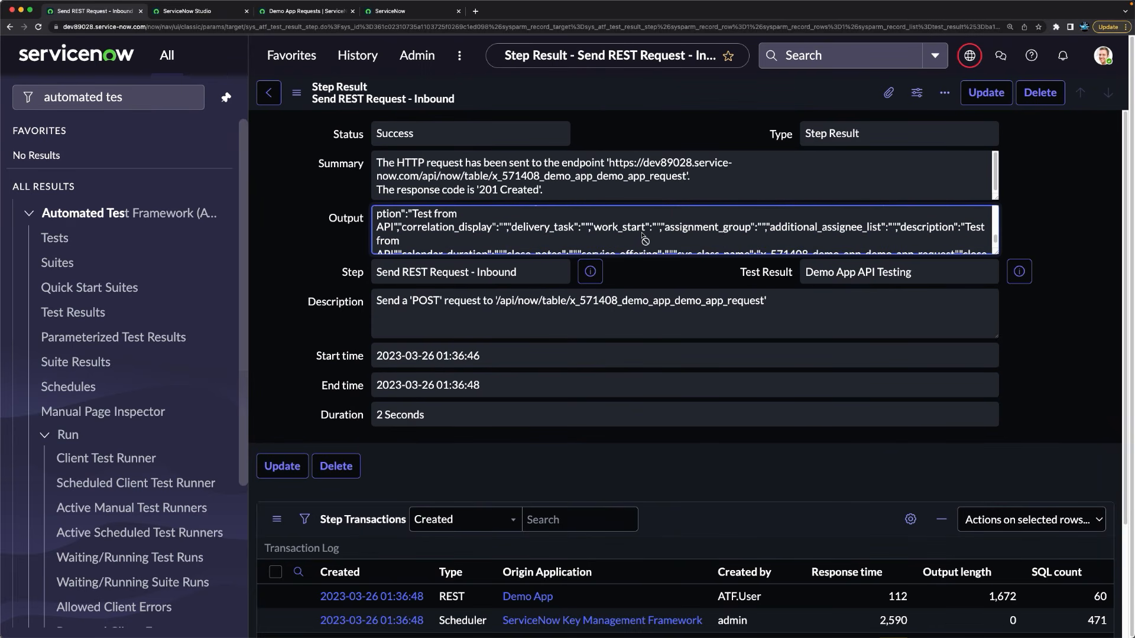
scroll(588, 460, down, 3)
scroll(667, 246, up, 3)
scroll(510, 467, down, 3)
scroll(561, 544, up, 3)
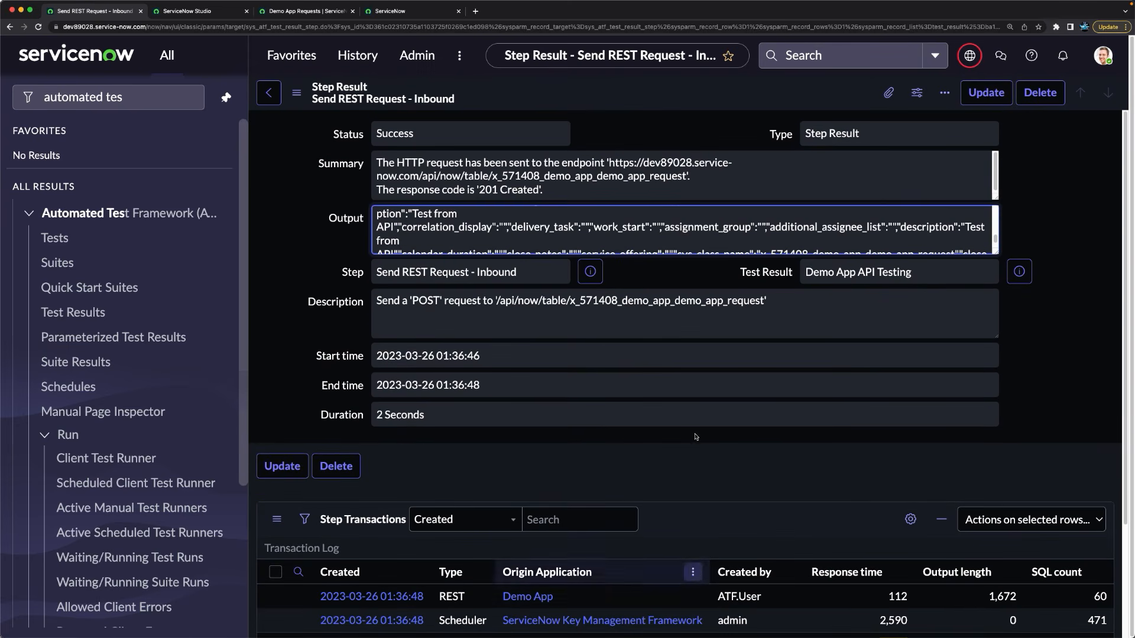
scroll(561, 544, down, 3)
scroll(644, 192, up, 3)
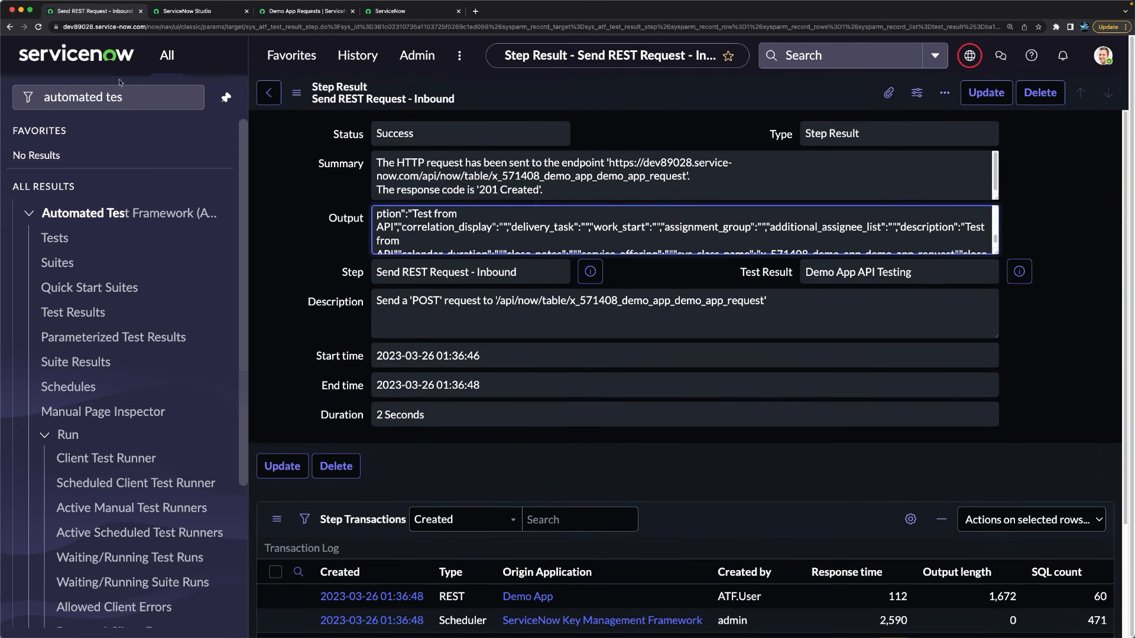
Step: Go back to the test result and open the related Demo App API Testing test record
click(9, 27)
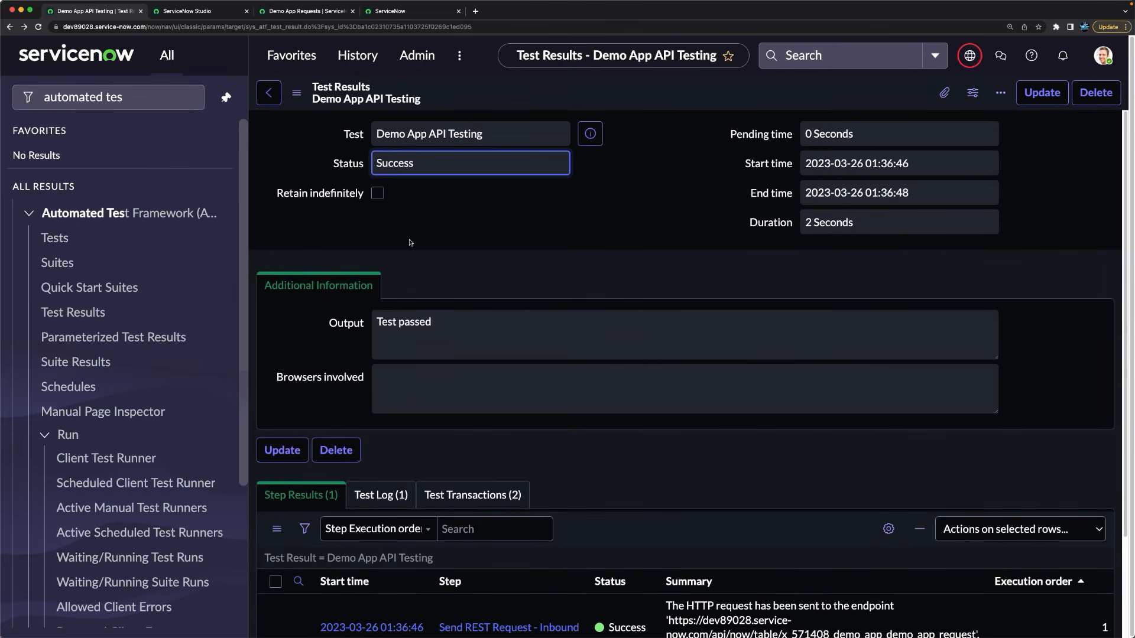
scroll(366, 520, down, 3)
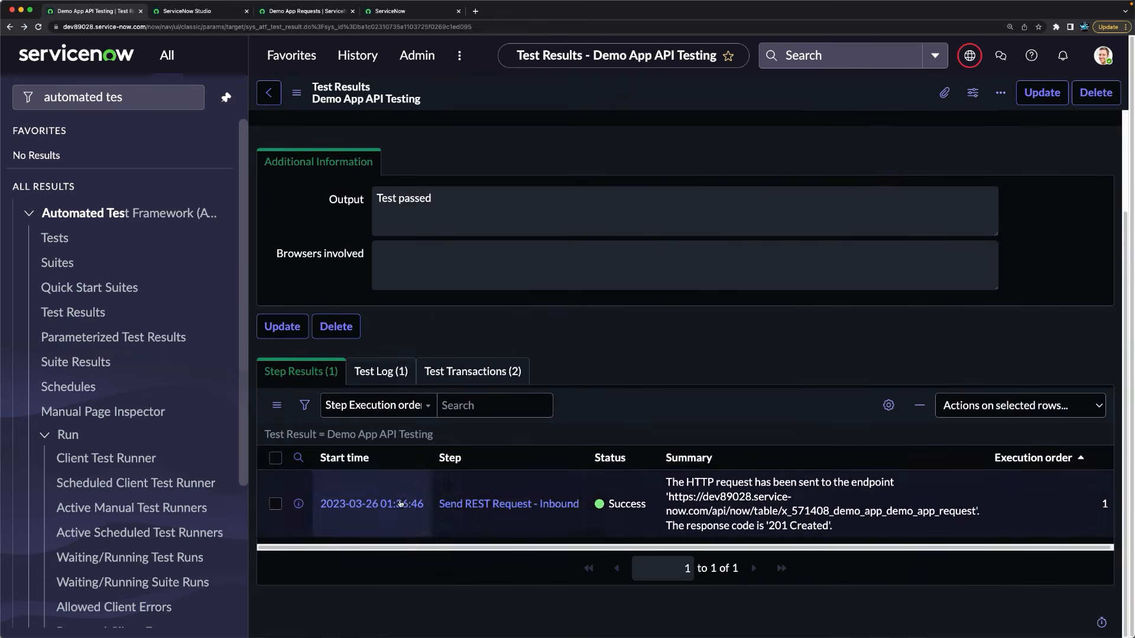
scroll(548, 398, up, 3)
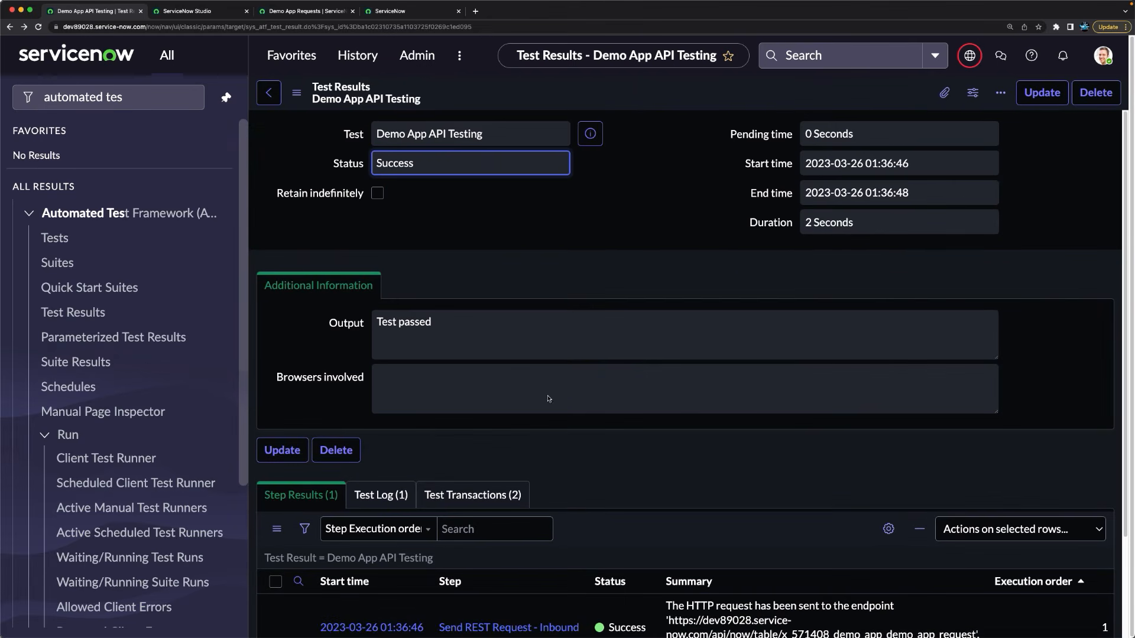
click(598, 136)
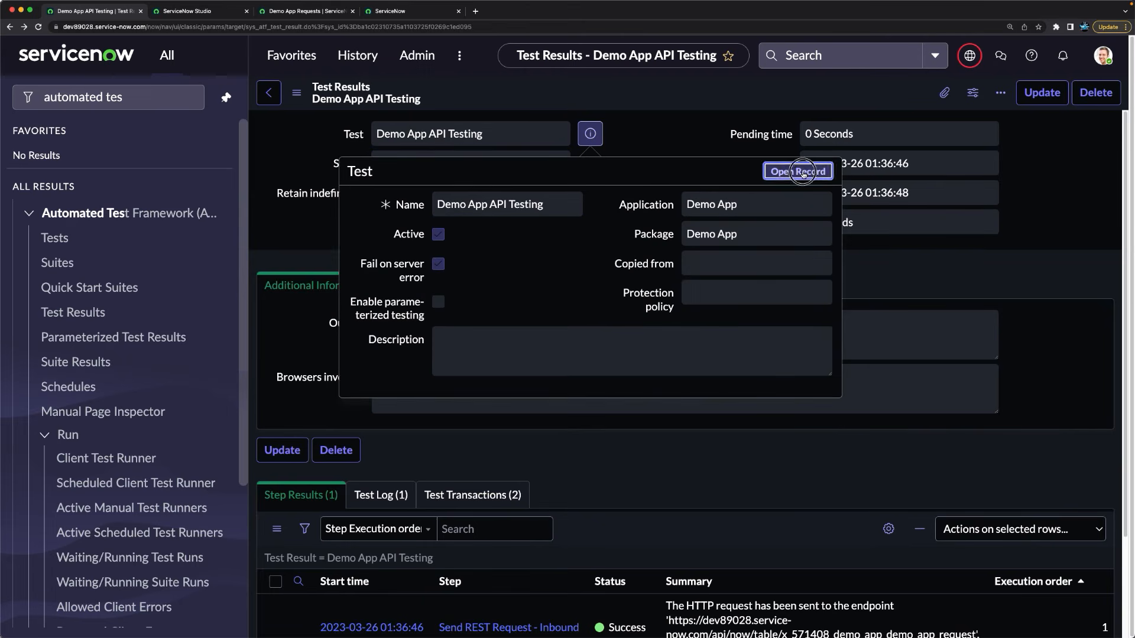
click(803, 176)
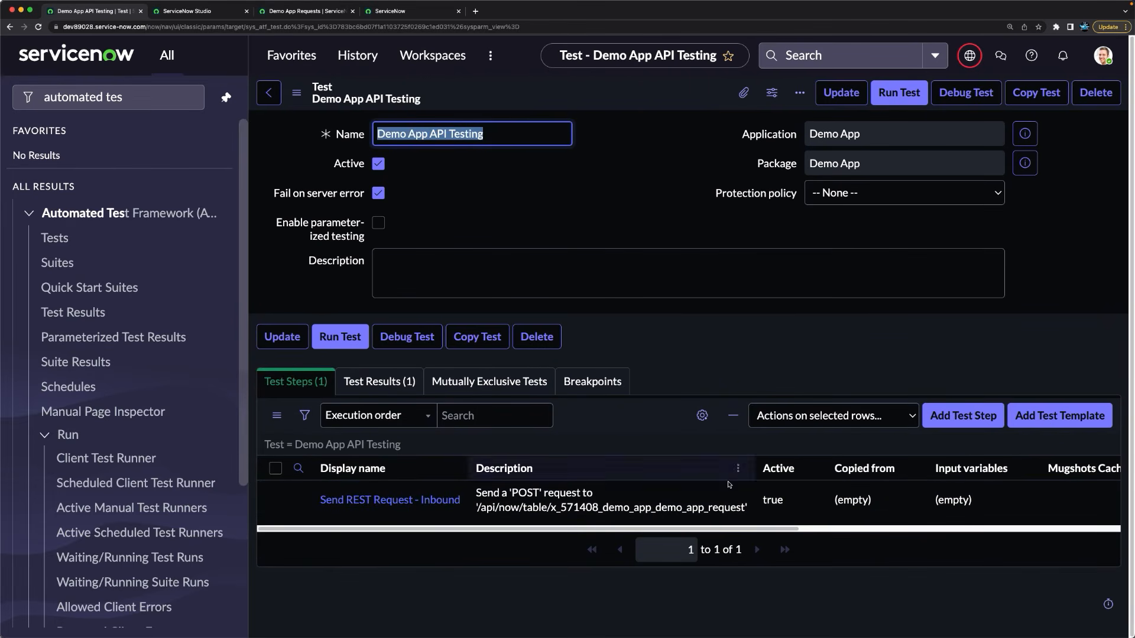
Step: Add an Assert Status Code test step after step 1 that checks the status code is 201, and submit it
click(960, 416)
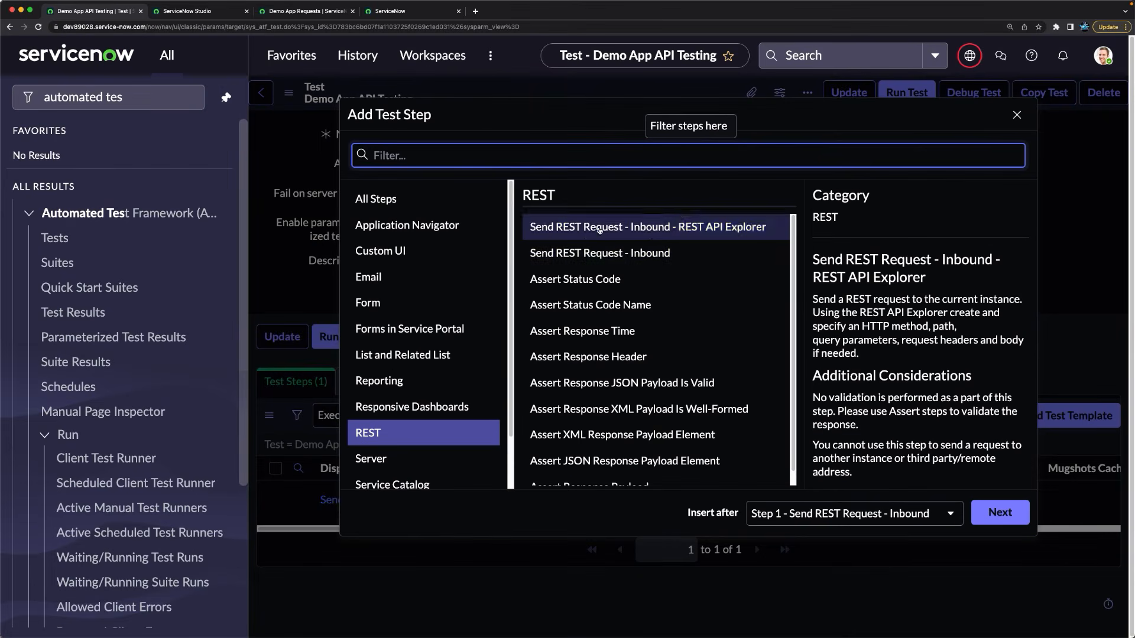
click(608, 288)
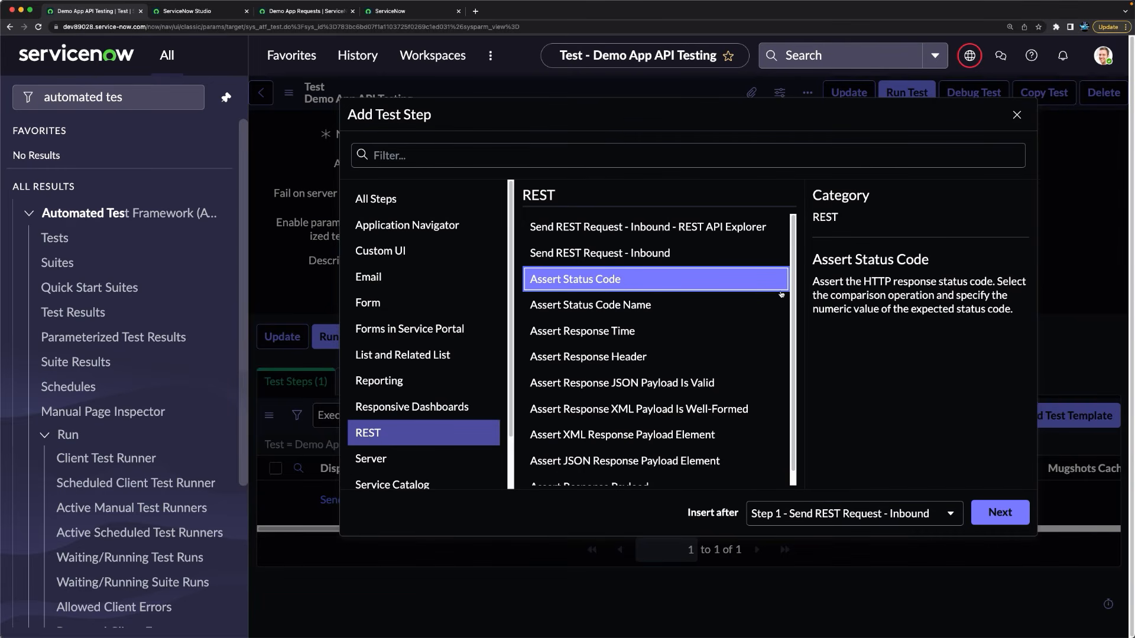
click(998, 513)
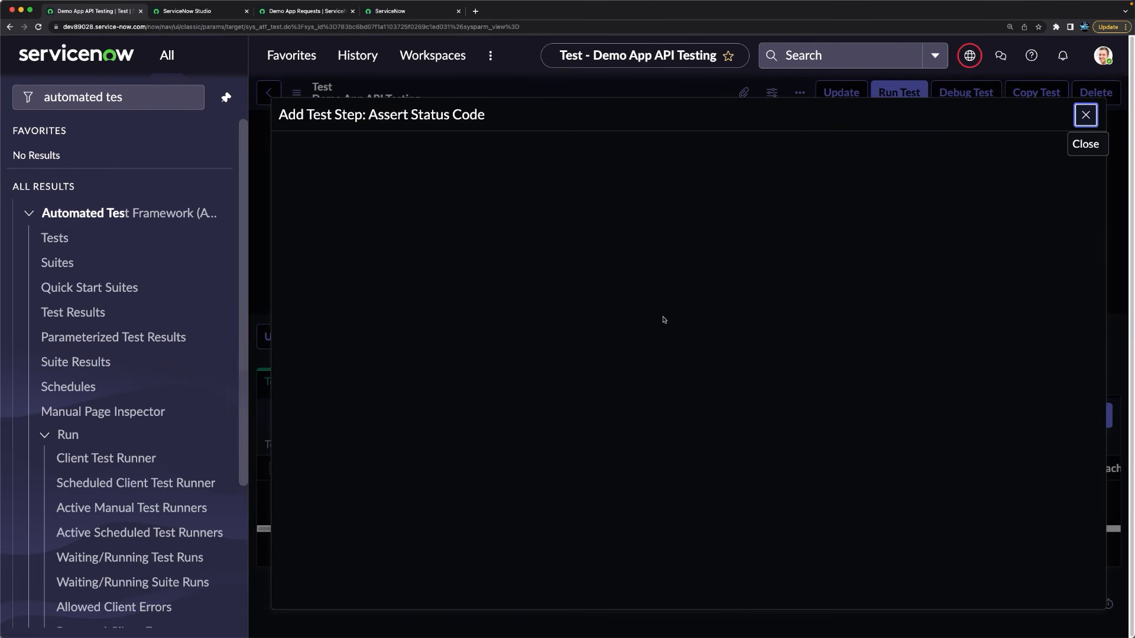
click(449, 398)
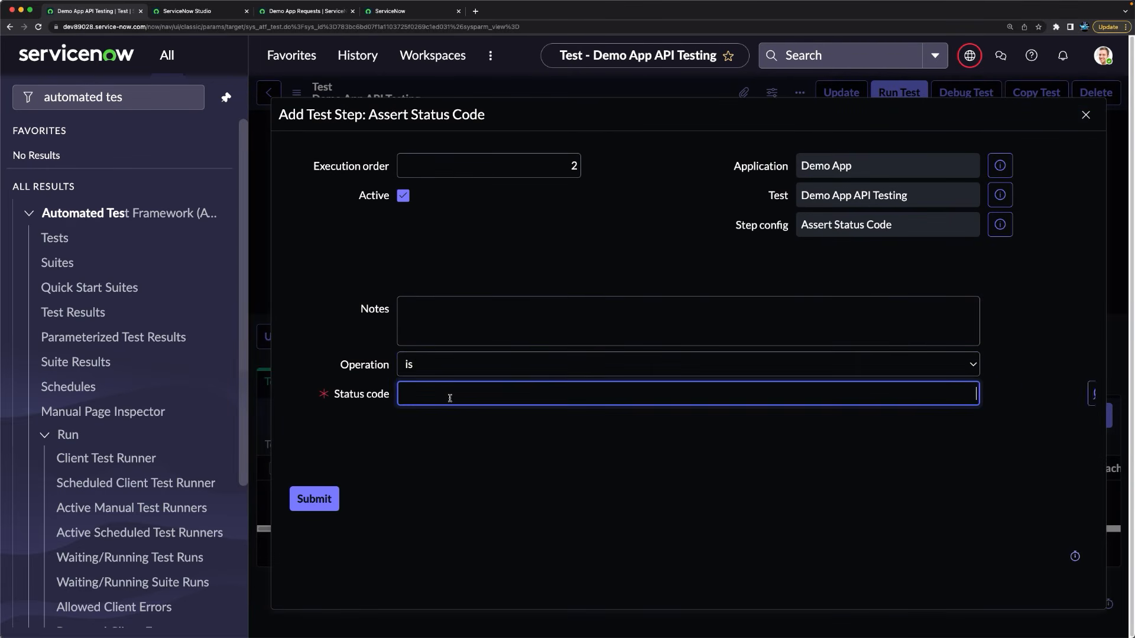
text(201)
click(331, 506)
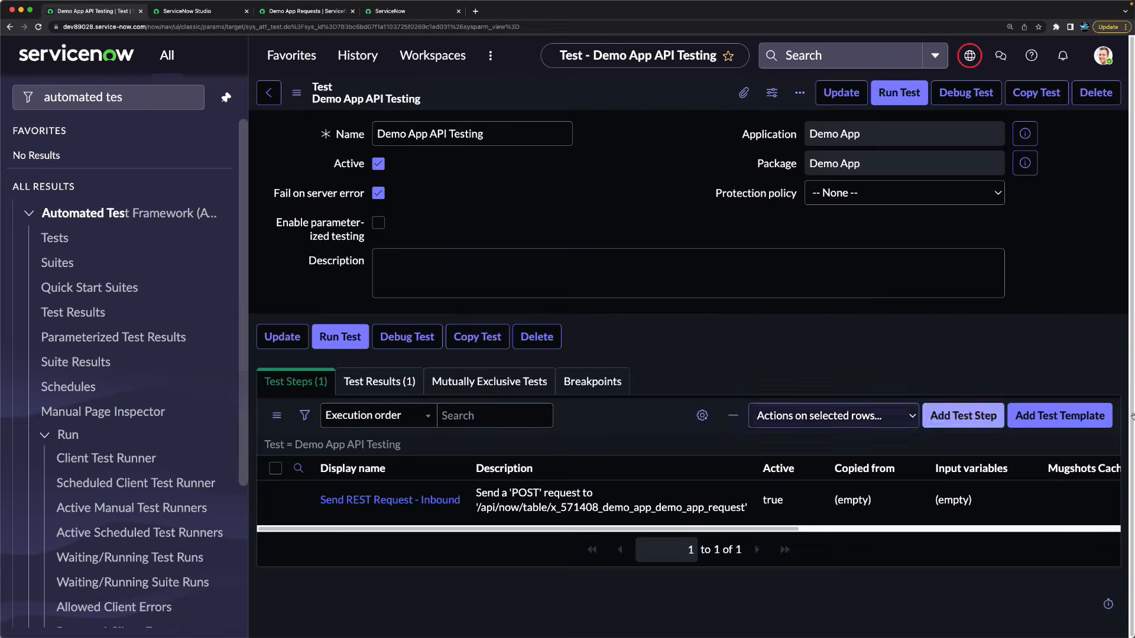
Step: Open the step picker for another test step and read the descriptions of the REST assert steps, from Assert Status Code to Assert Response Payload
click(981, 423)
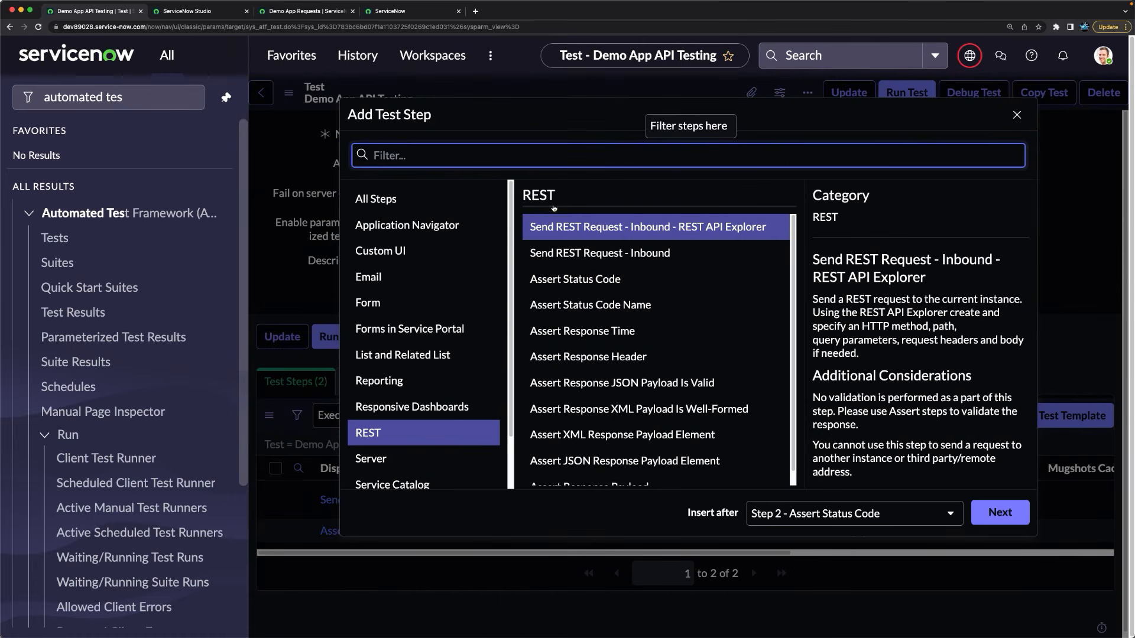
click(598, 279)
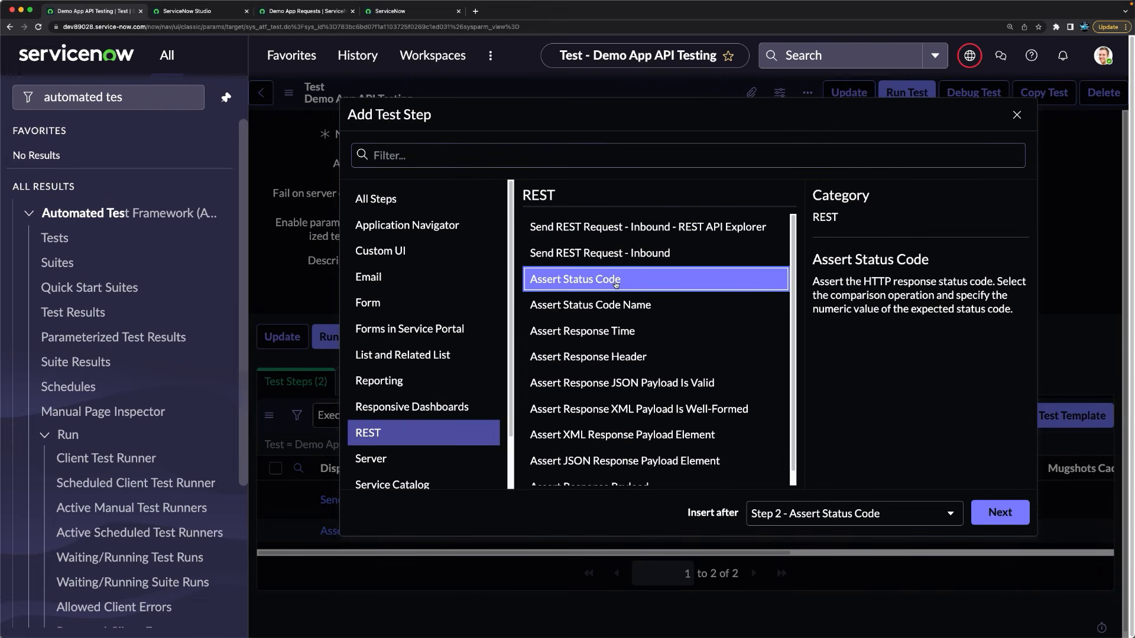
click(618, 305)
click(636, 331)
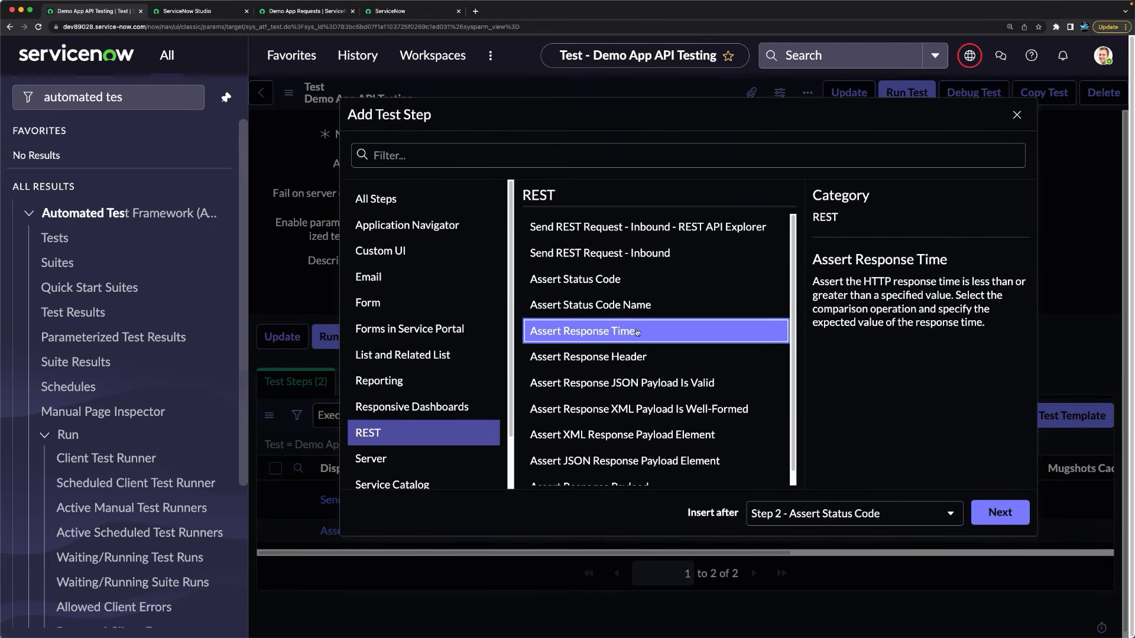
click(635, 357)
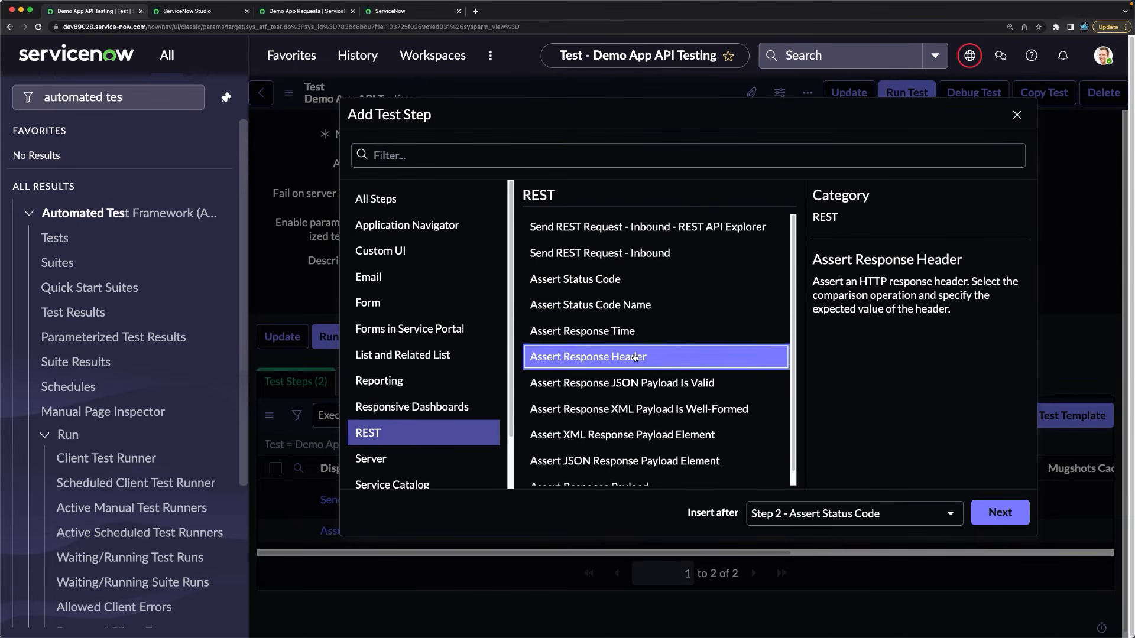
scroll(635, 356, down, 1)
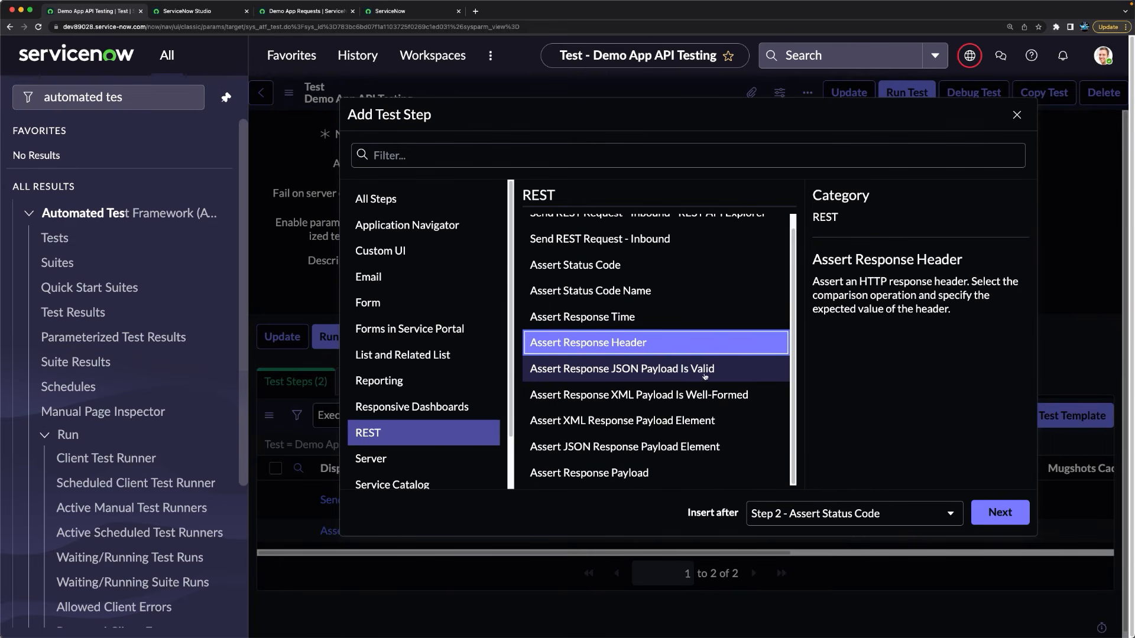
click(591, 420)
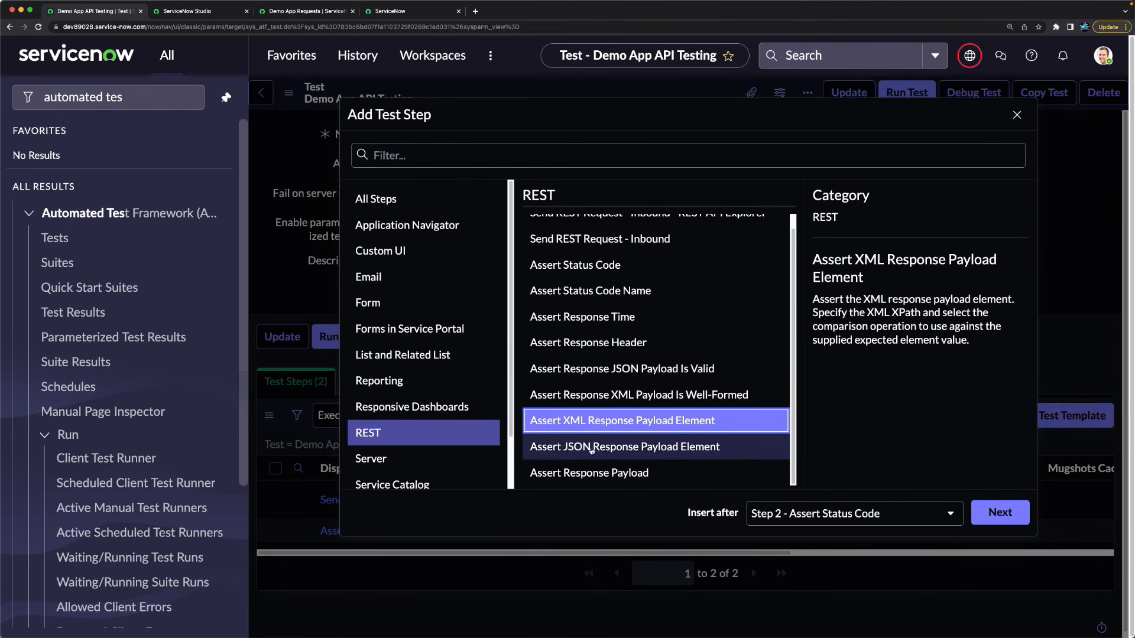
click(595, 448)
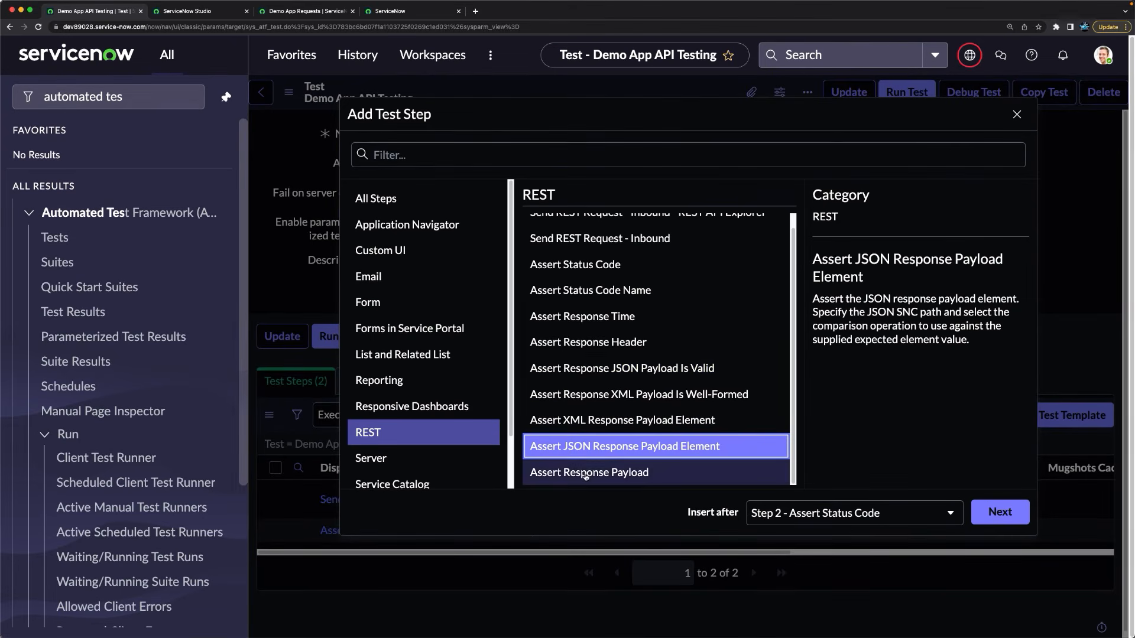
click(643, 473)
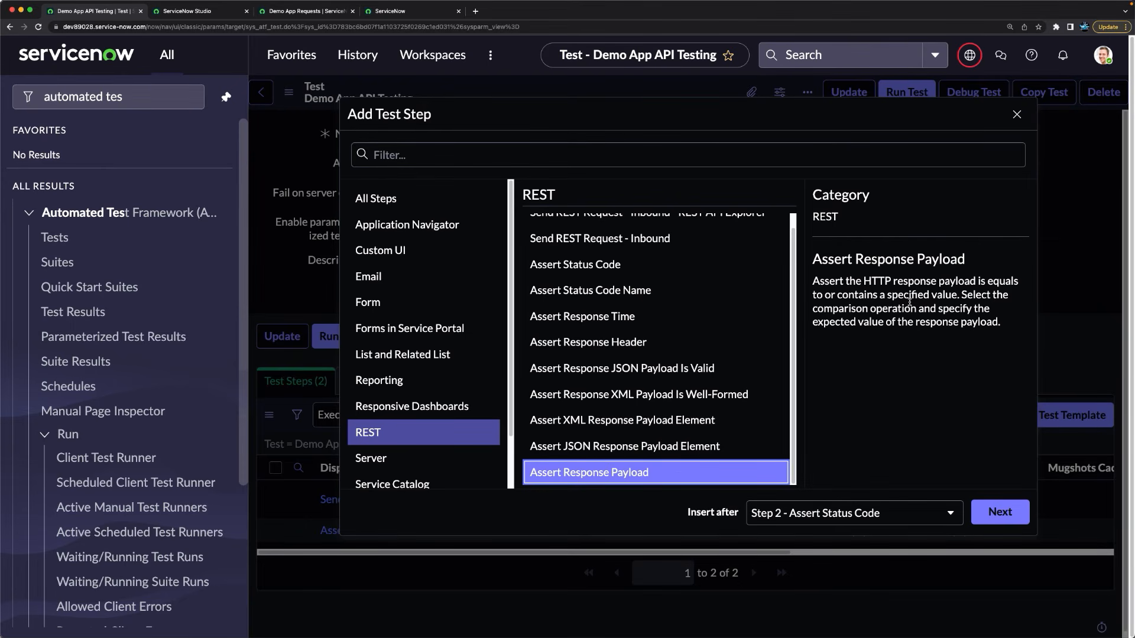
Step: Check the prefix of the newest record's number in the Demo App Requests list, and return to the test's step picker
click(308, 12)
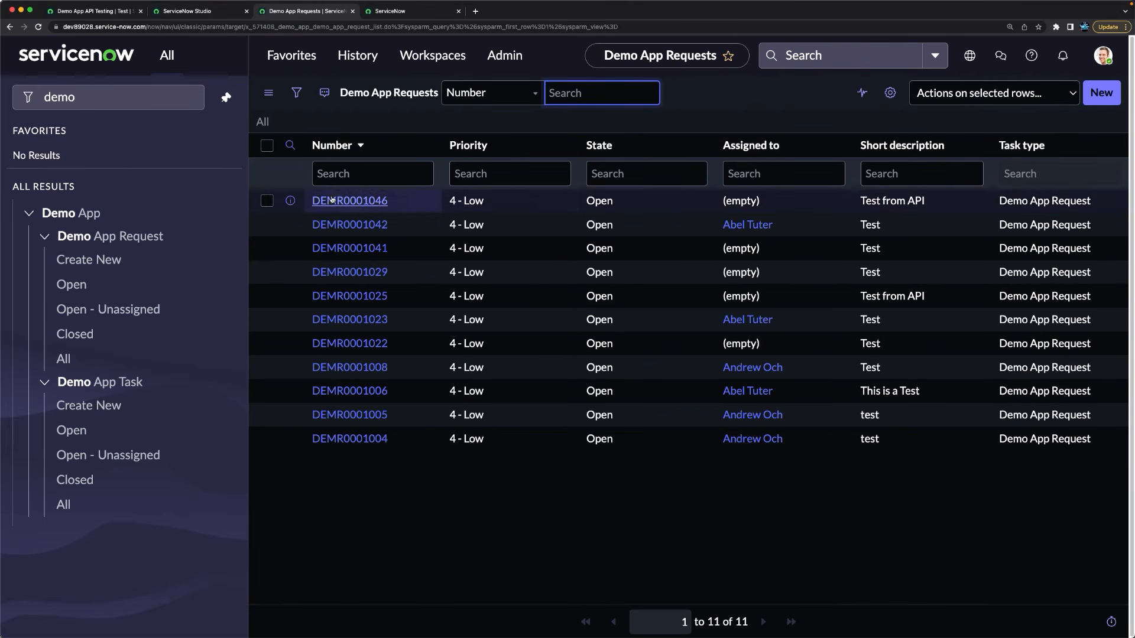
drag(312, 200, 344, 201)
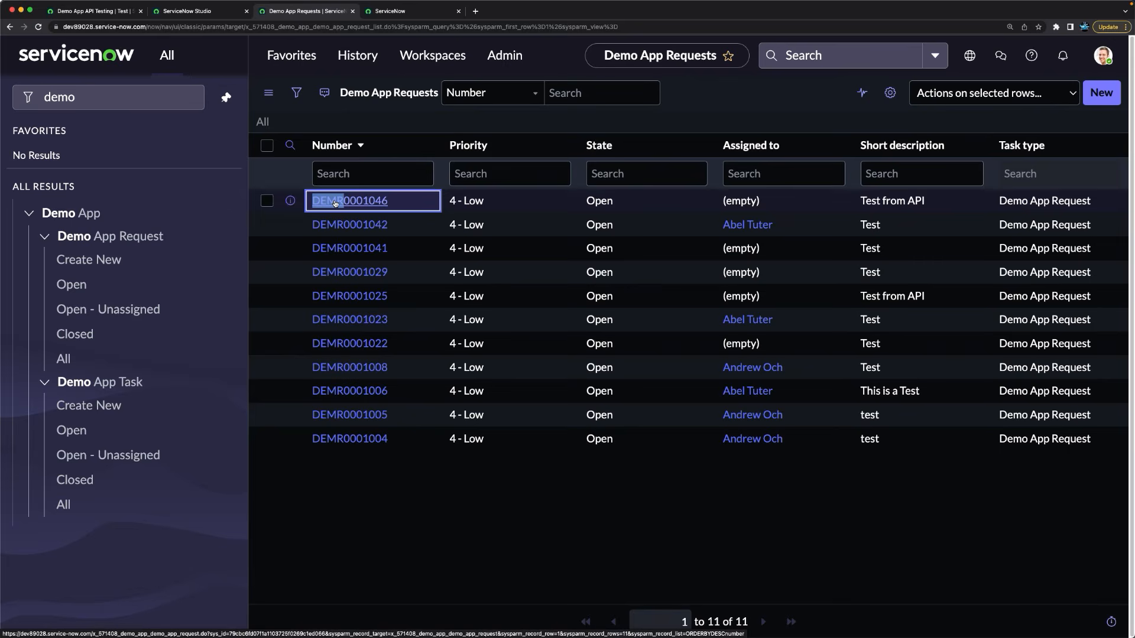
click(99, 14)
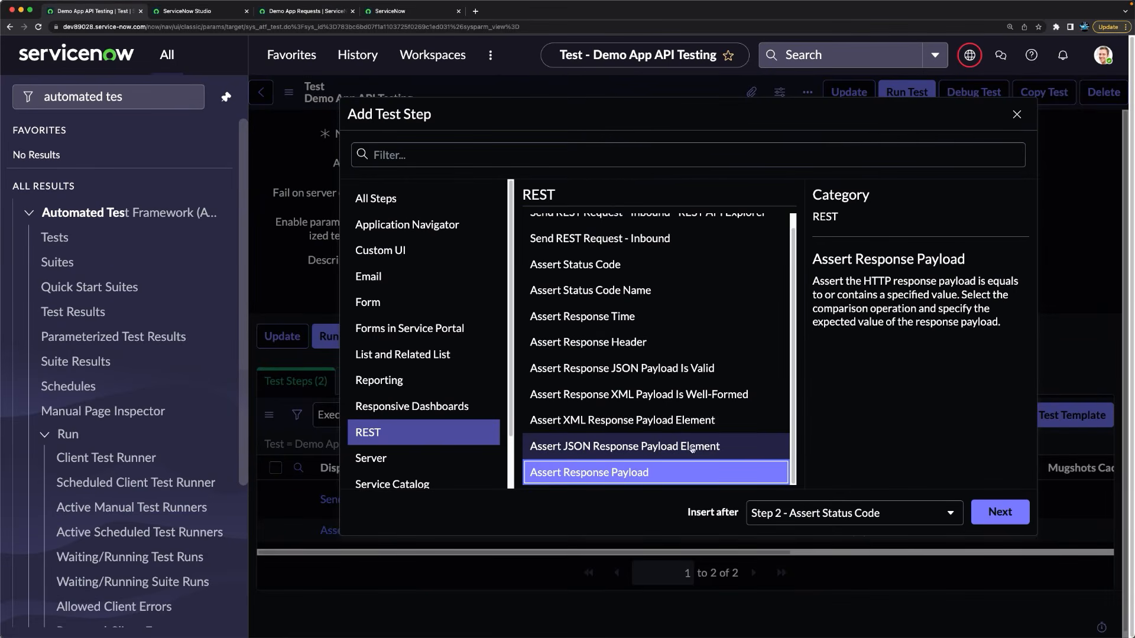
Step: Look over the whole list of step types in the REST category once more
scroll(638, 355, up, 1)
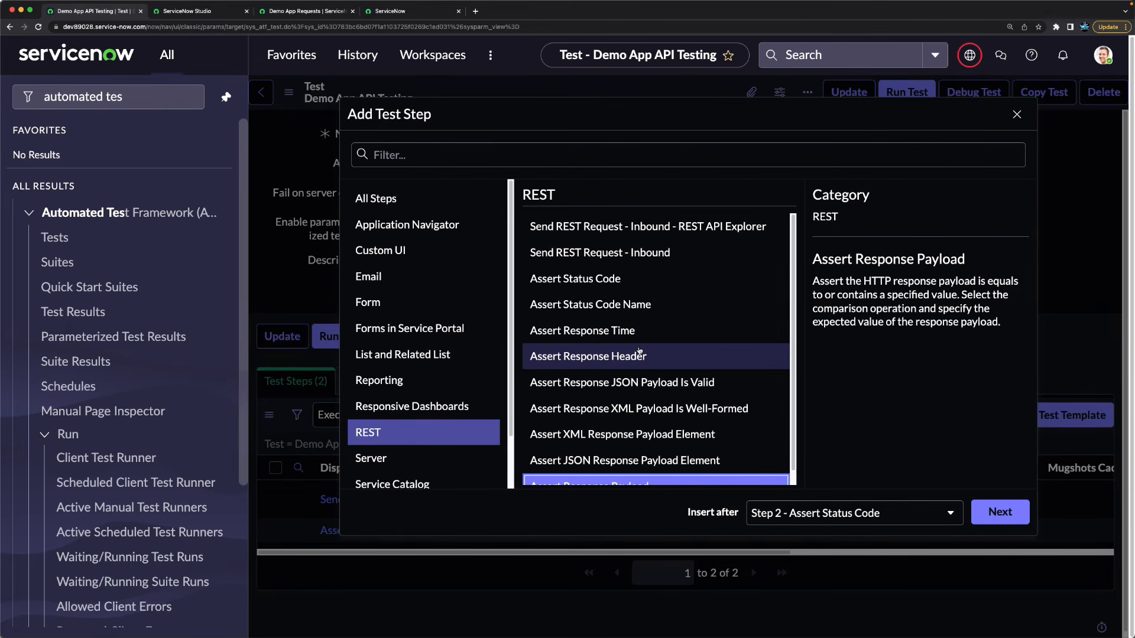
click(371, 438)
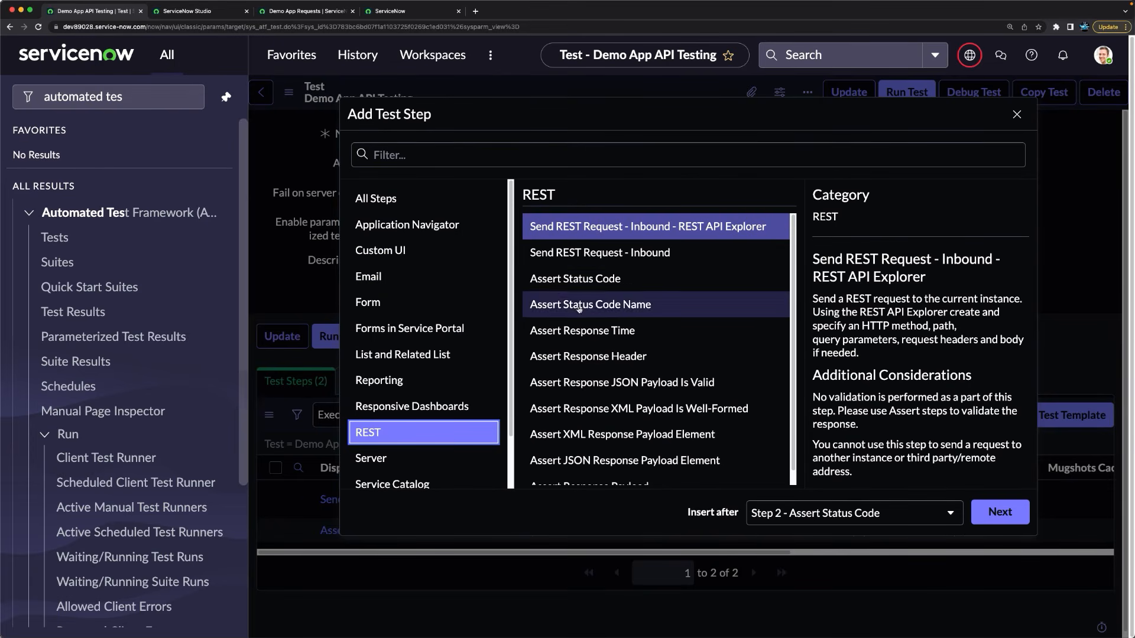
scroll(600, 348, down, 1)
scroll(603, 355, up, 1)
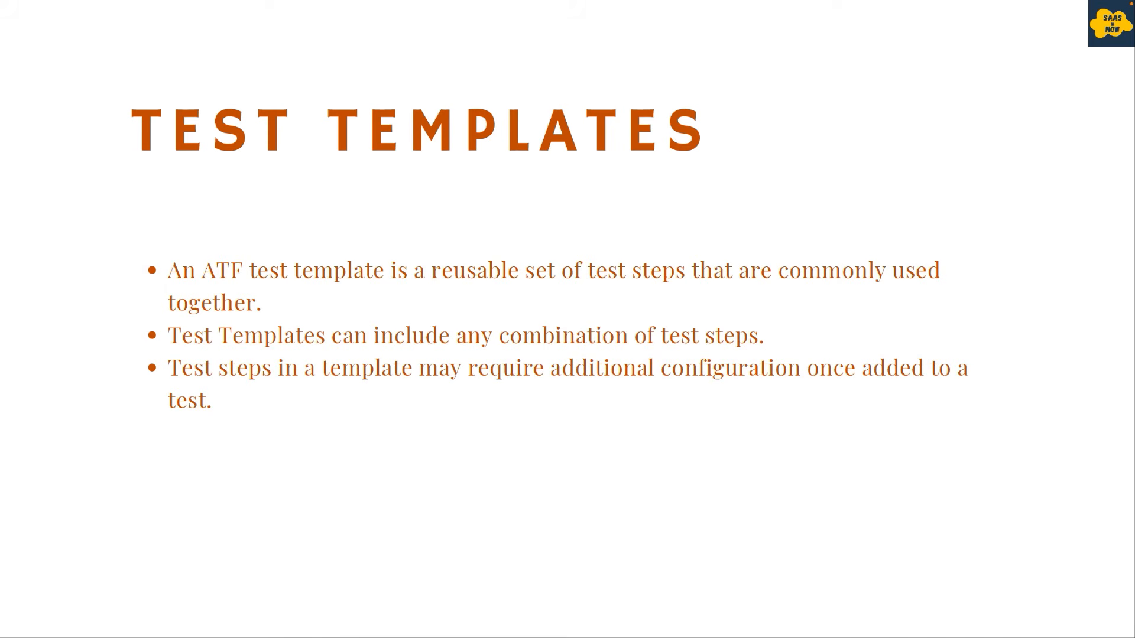
key(Right)
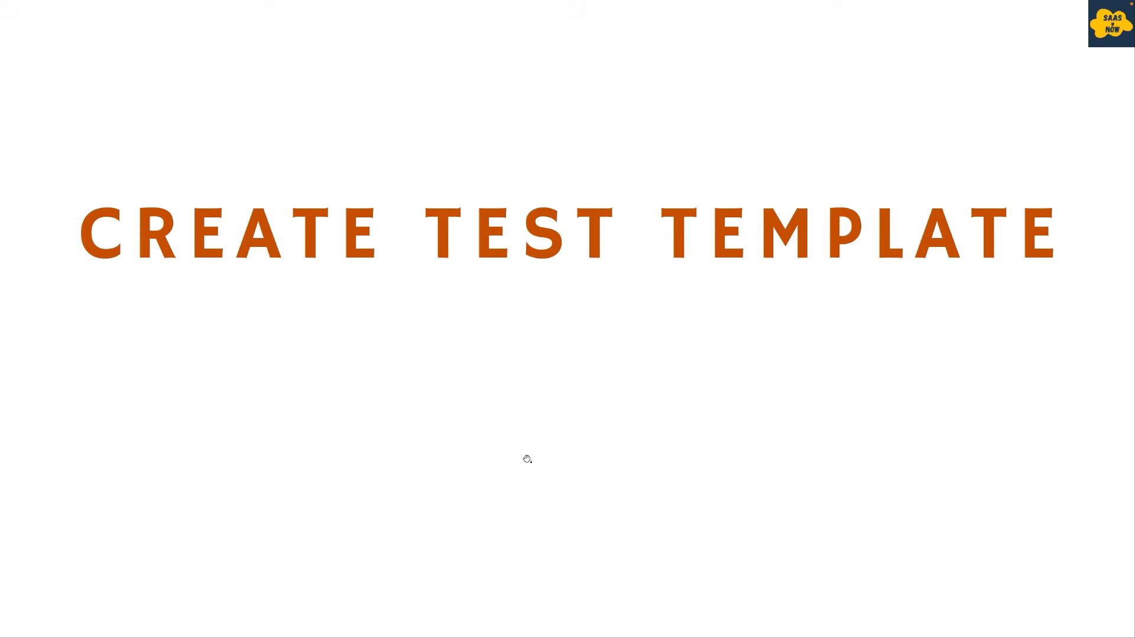
key(super+Tab)
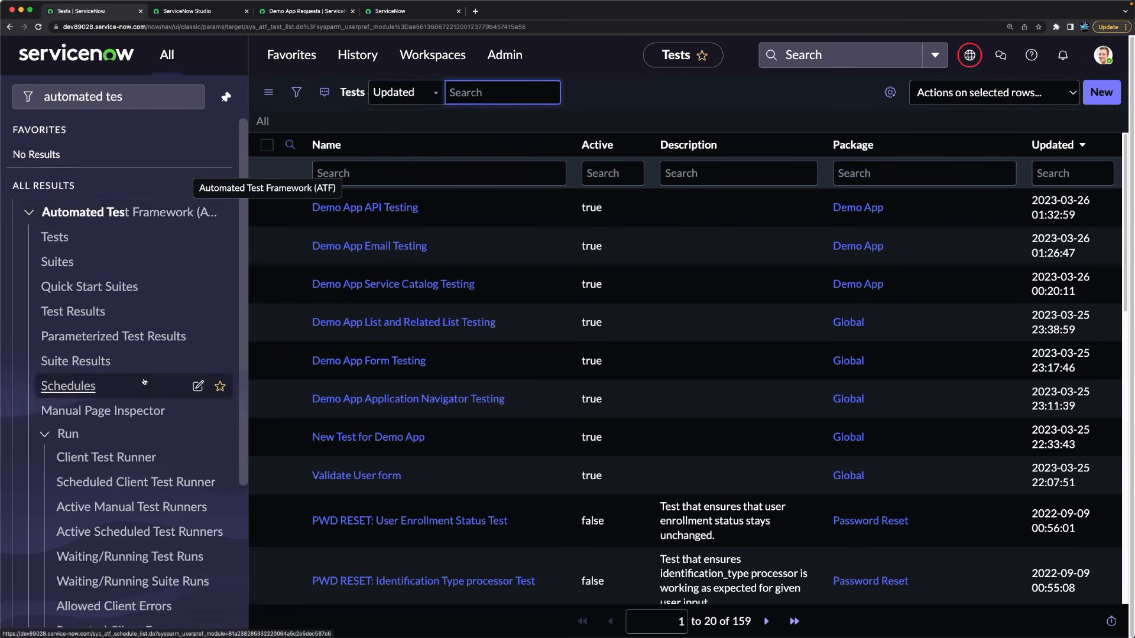
Step: Start a new record in the Automated Test Framework's Test Templates list and name it Demo App Template
scroll(141, 387, down, 4)
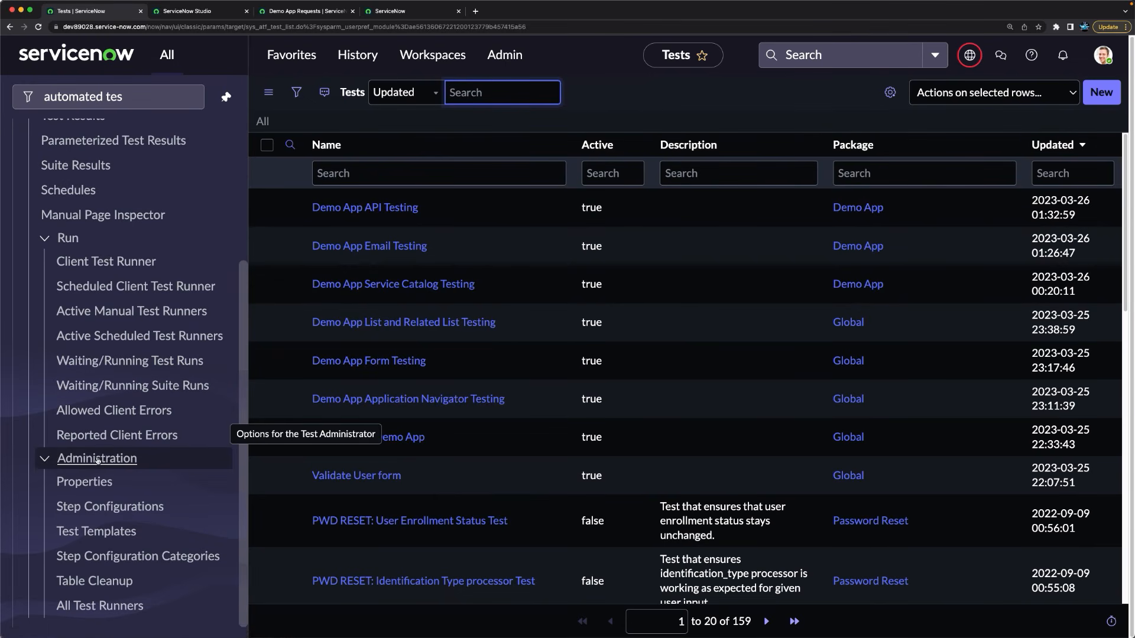
click(101, 532)
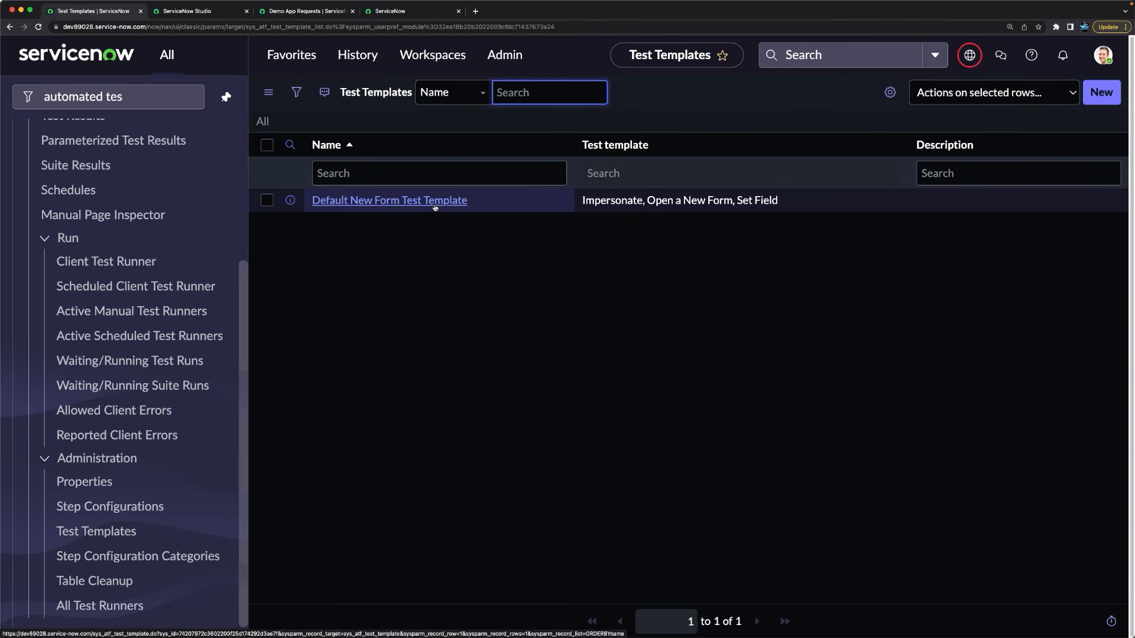
click(1103, 104)
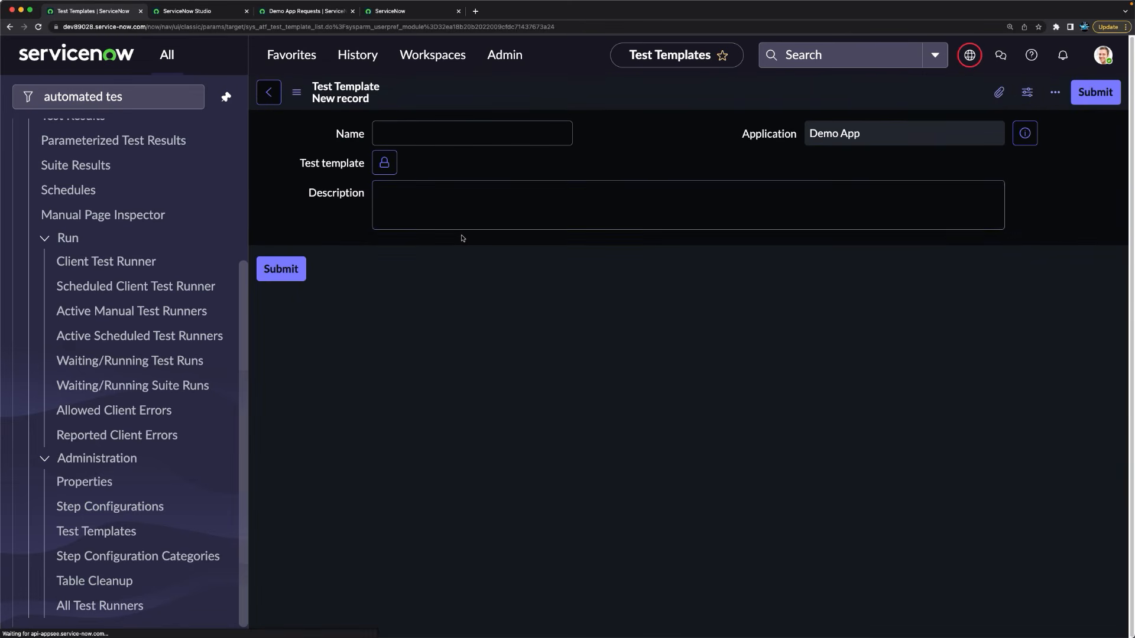
click(450, 132)
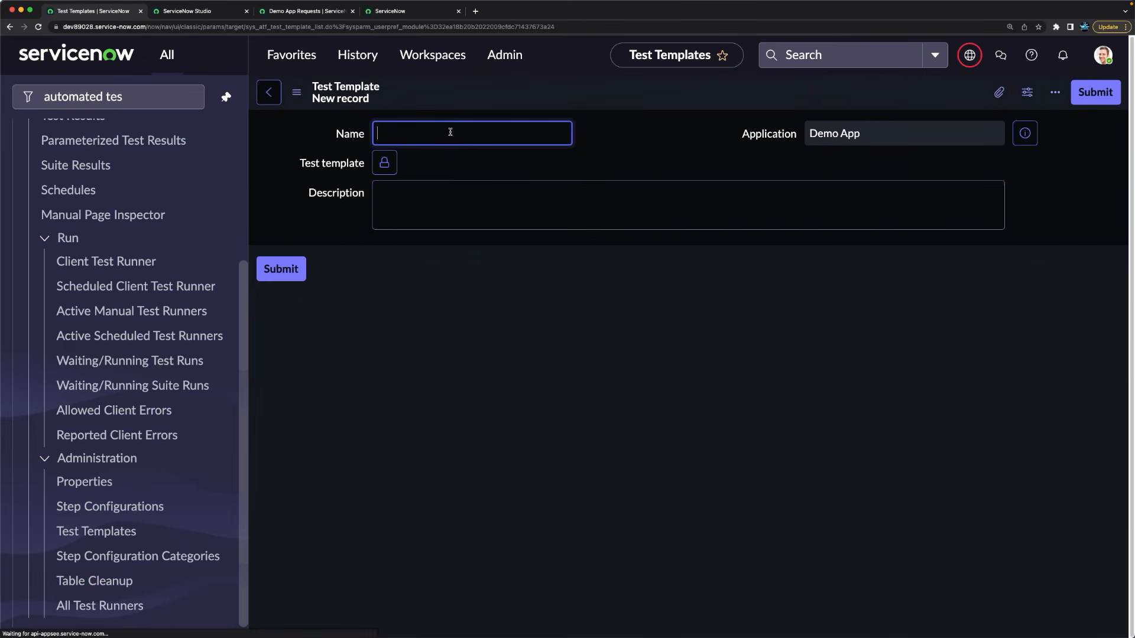
text(Demo Ap)
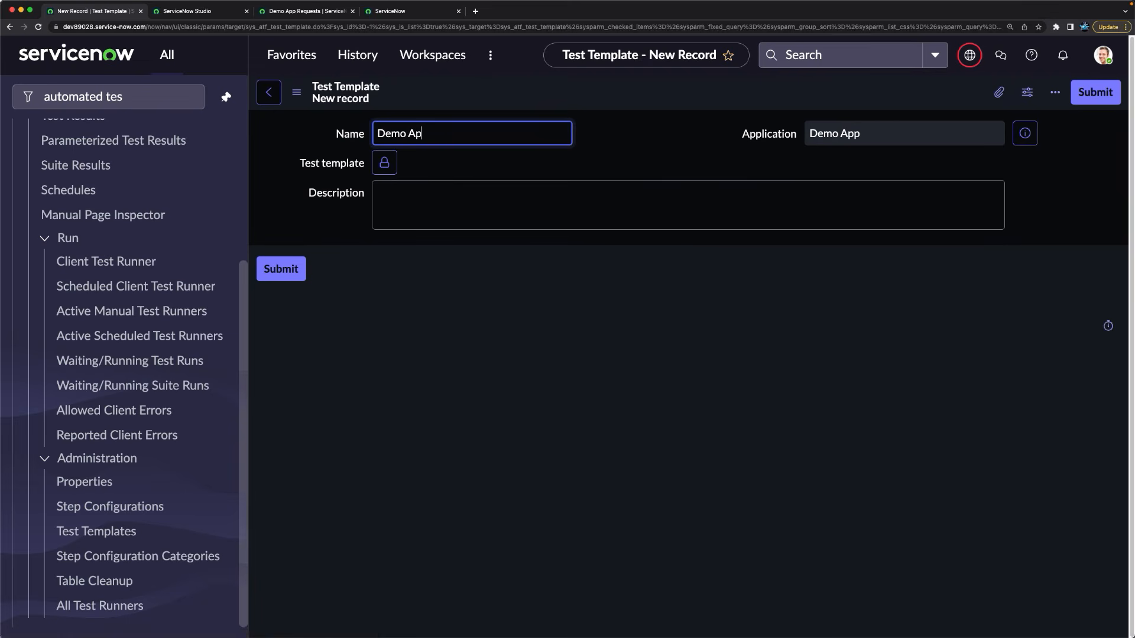
text(p Template)
click(617, 153)
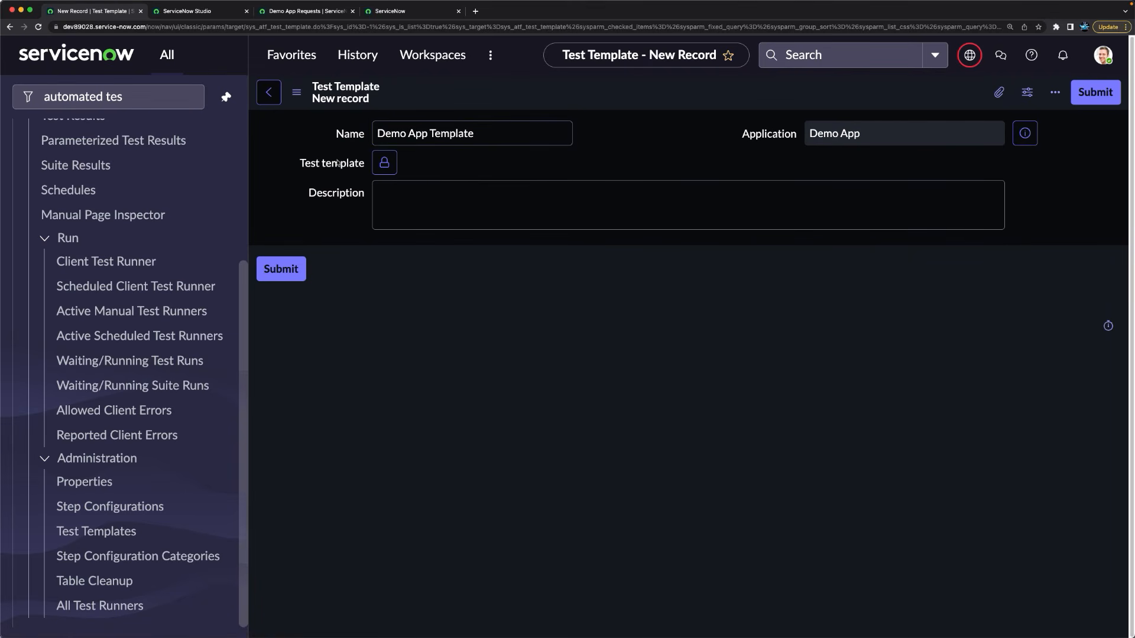
Step: Unlock the template's test step list and add the Impersonate step config to it
click(384, 163)
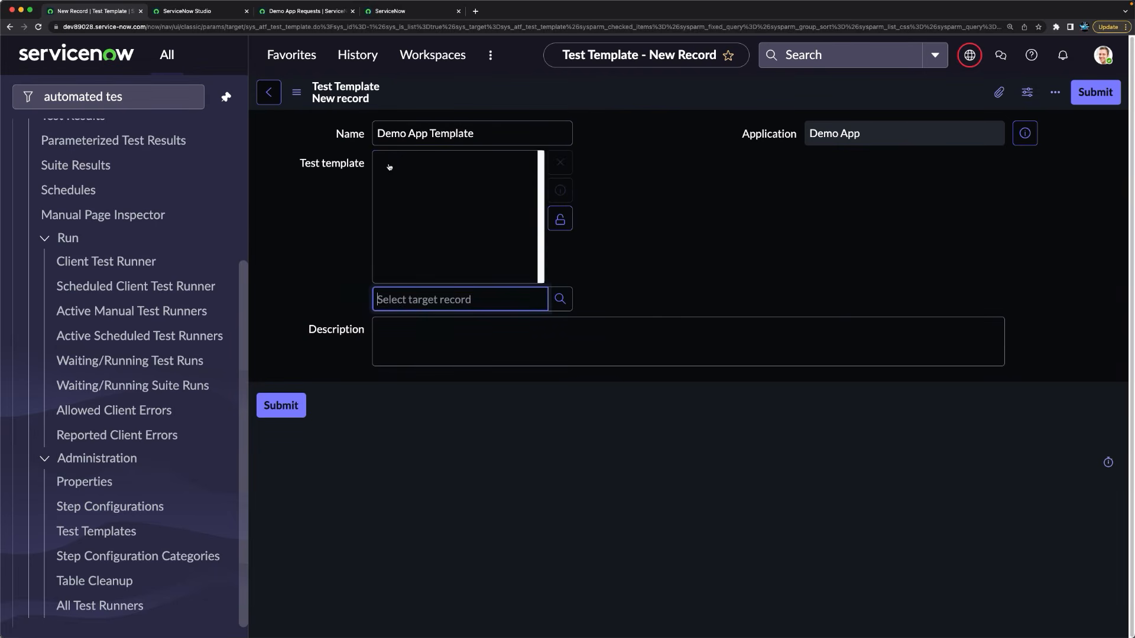
click(559, 297)
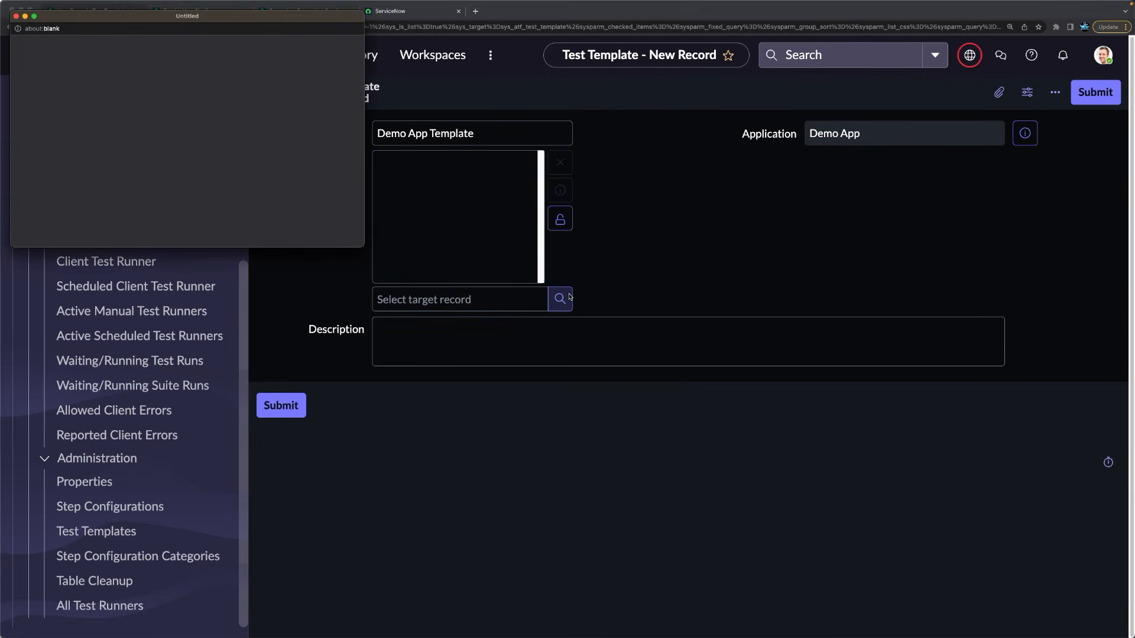
drag(72, 18, 388, 81)
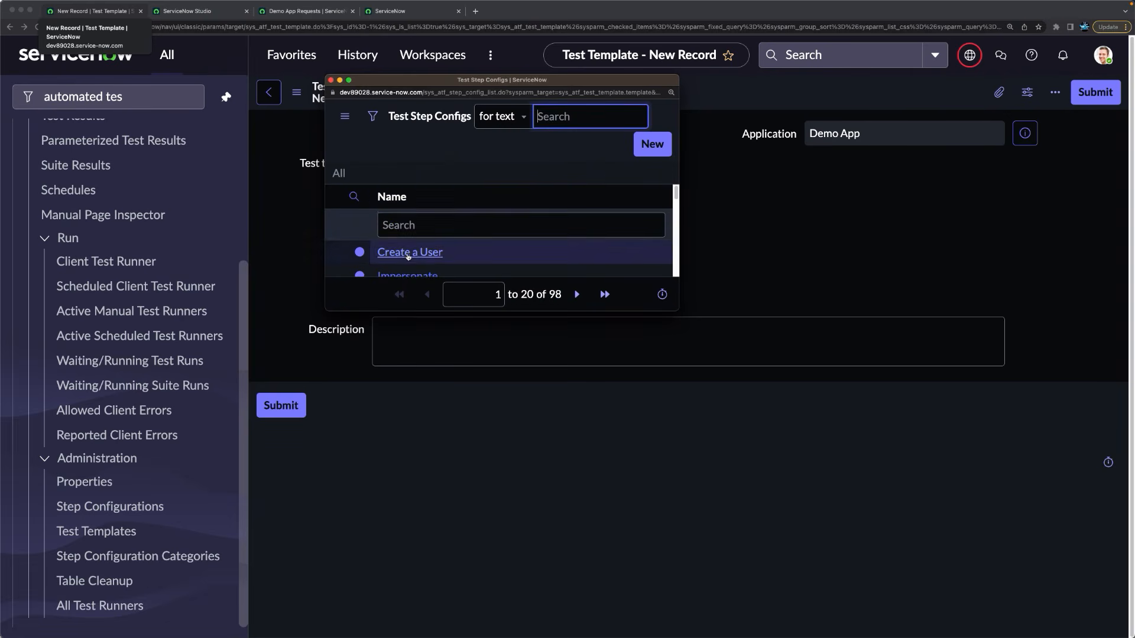
click(416, 277)
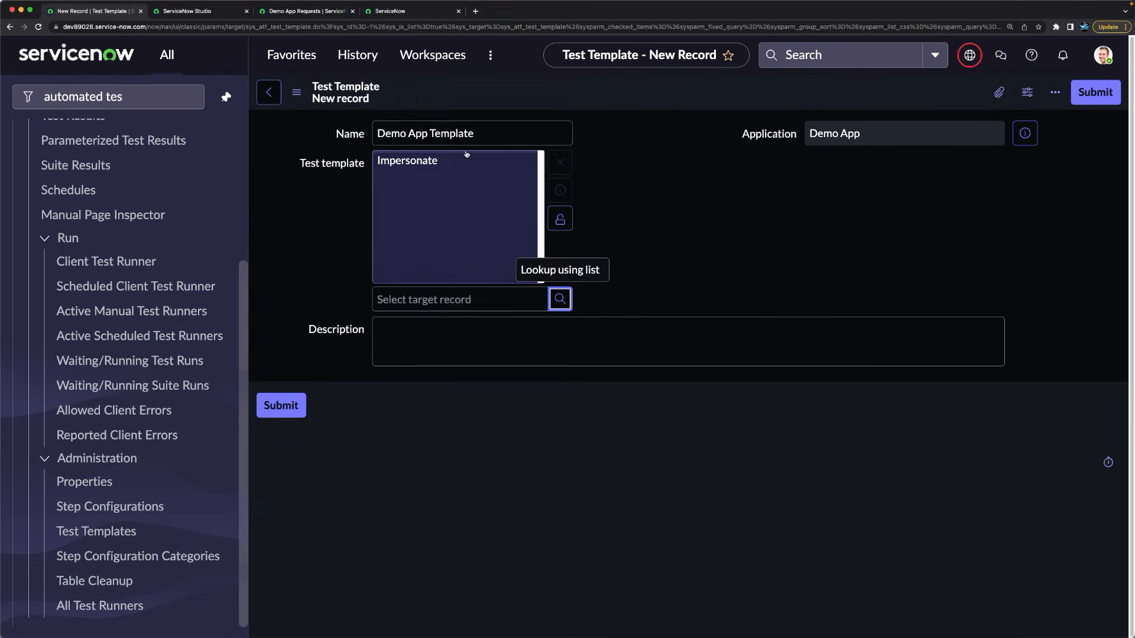
Step: Look up the Open a New Form step config and add it to the template after Impersonate
click(561, 301)
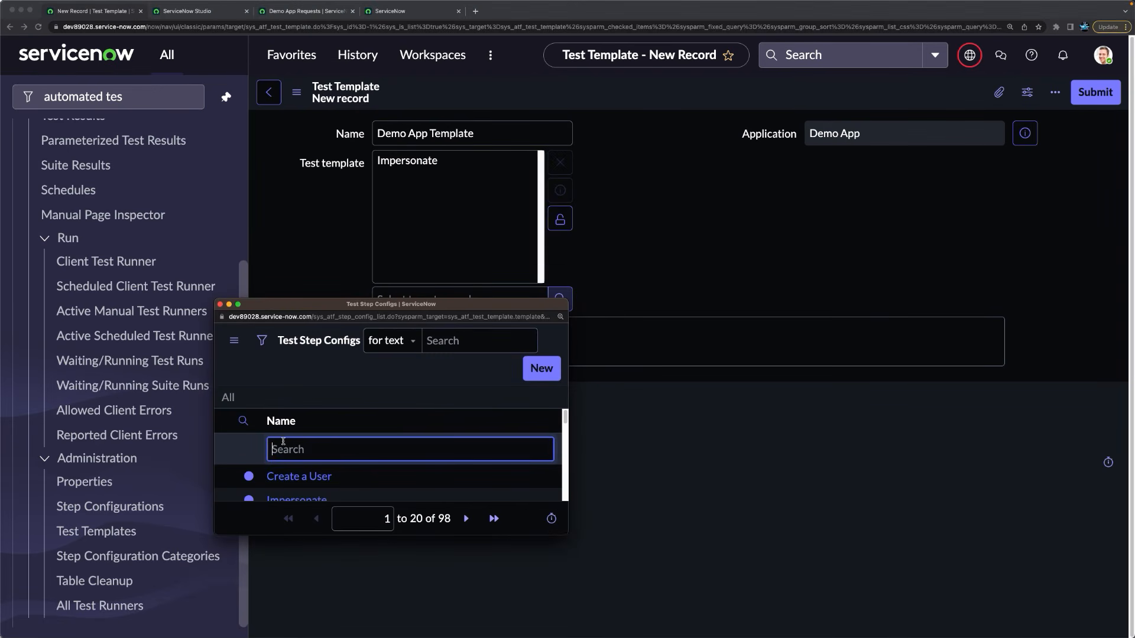
text(*open)
scroll(285, 435, down, 5)
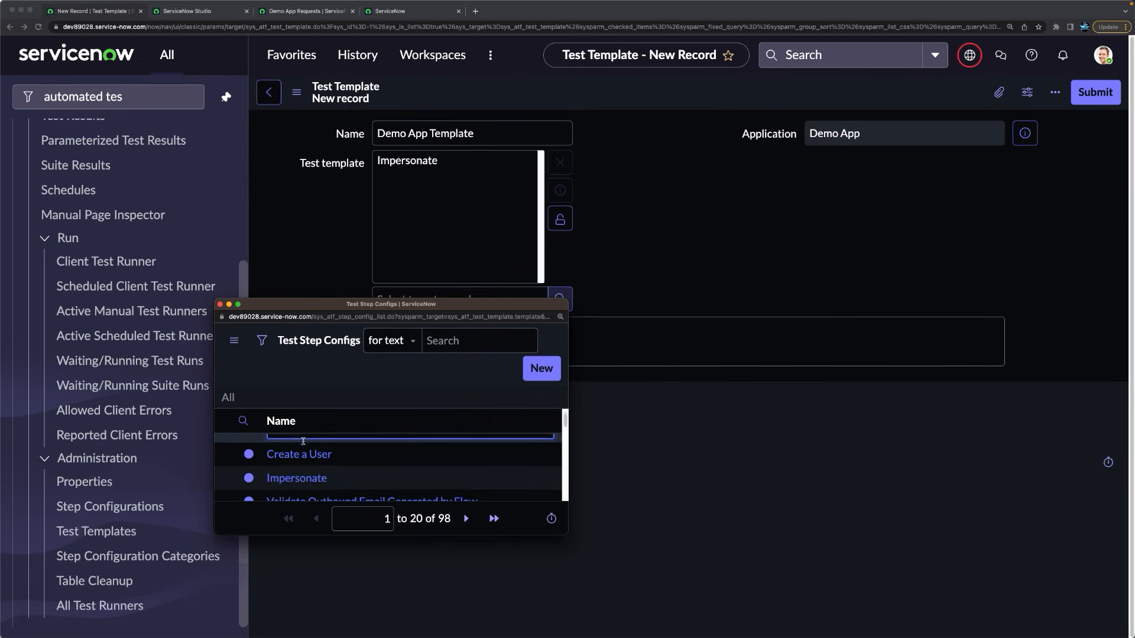
scroll(314, 452, down, 5)
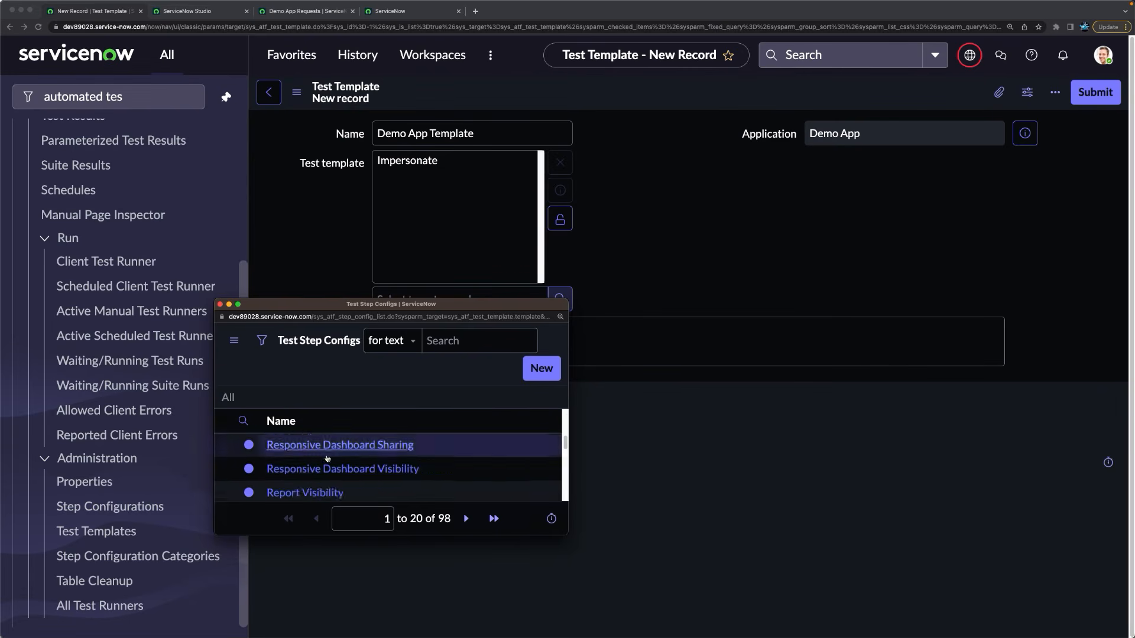
scroll(341, 470, up, 3)
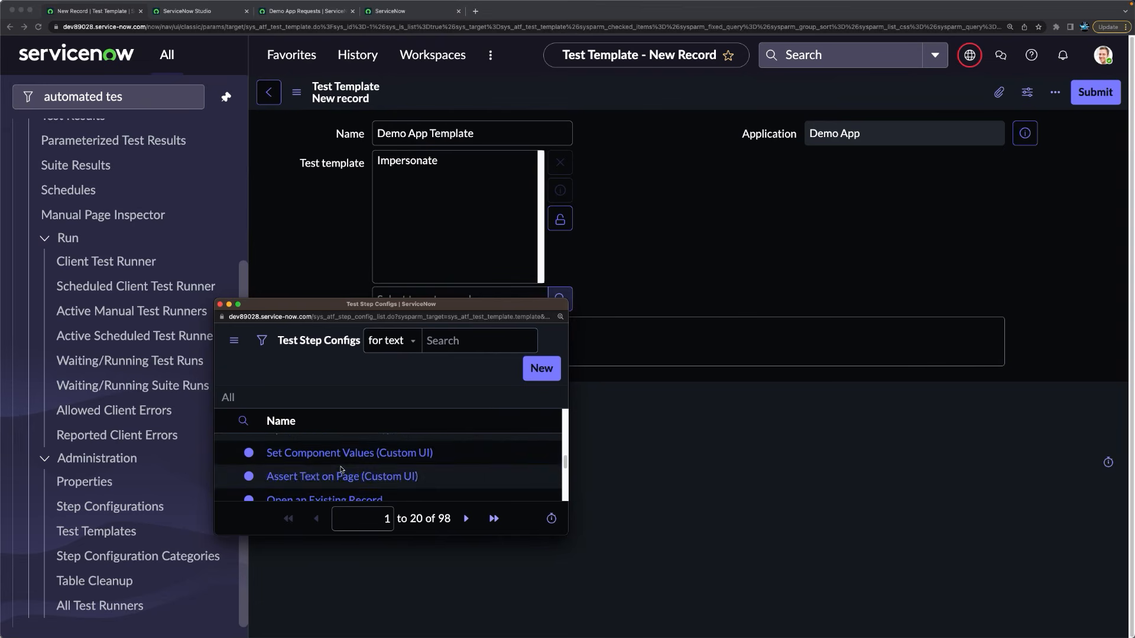
scroll(341, 471, down, 2)
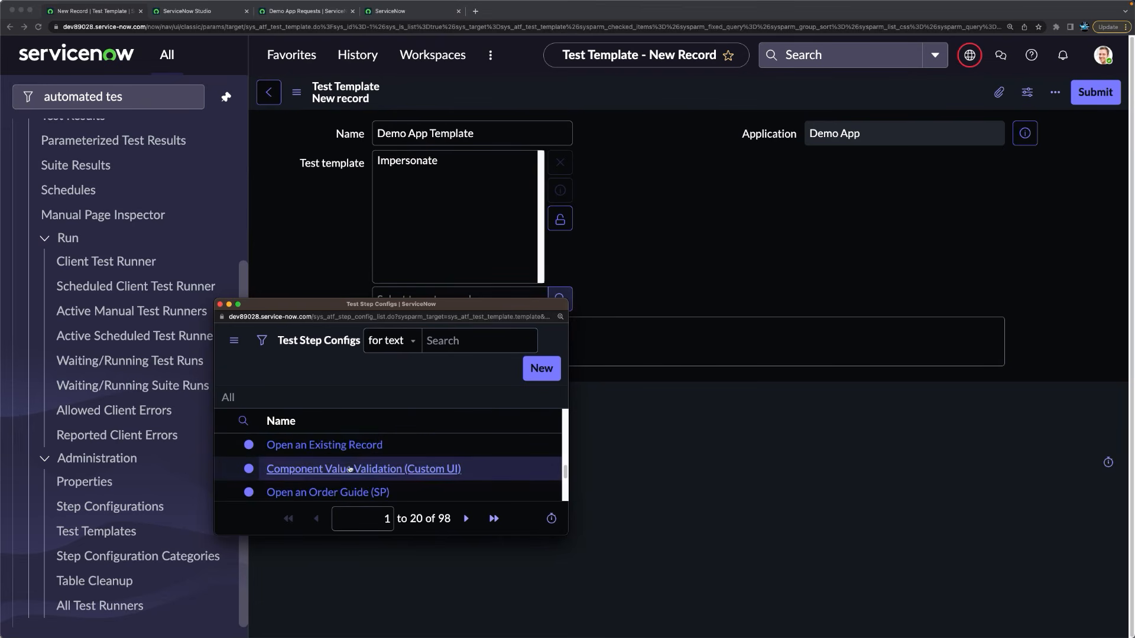
scroll(336, 461, up, 3)
click(322, 444)
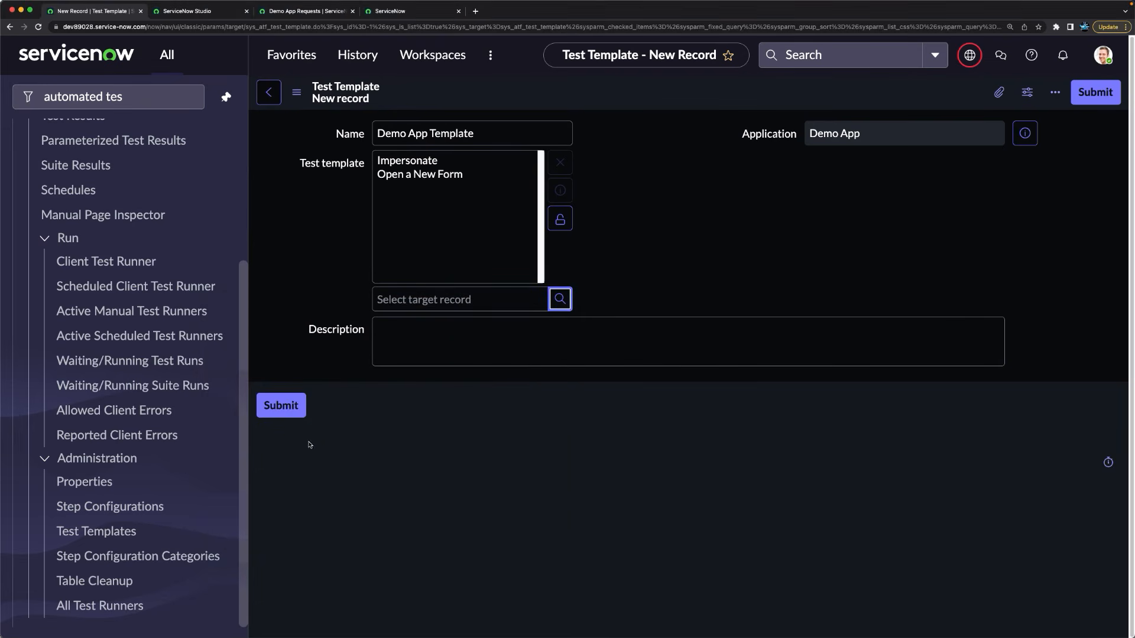
Step: Open the step config lookup for the template and search it by text for sub
click(559, 299)
click(308, 387)
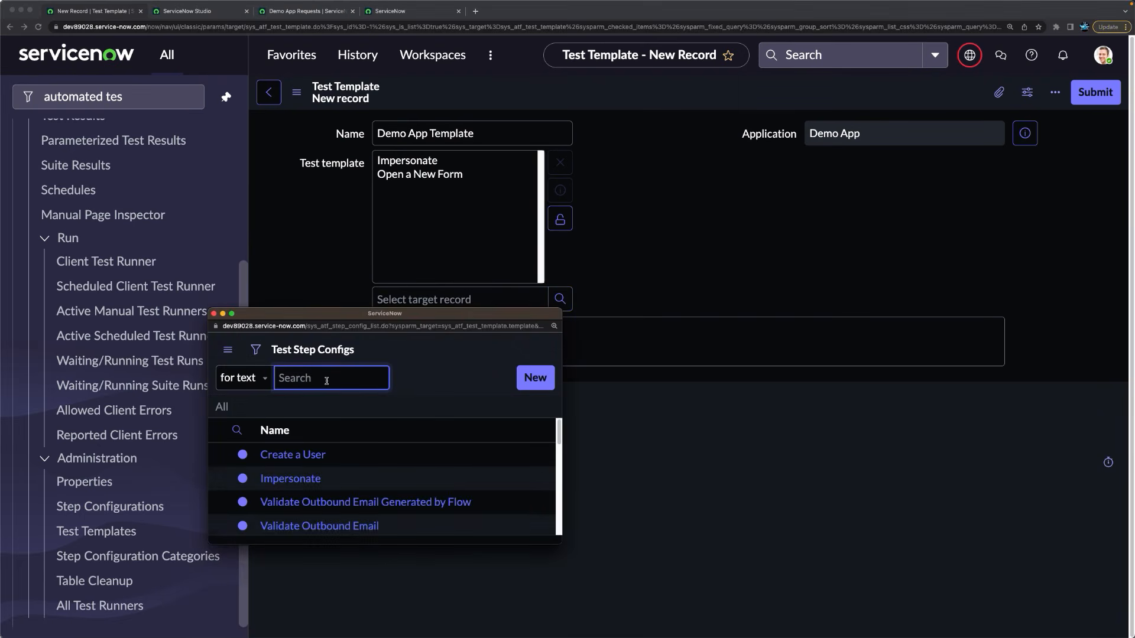
text(set)
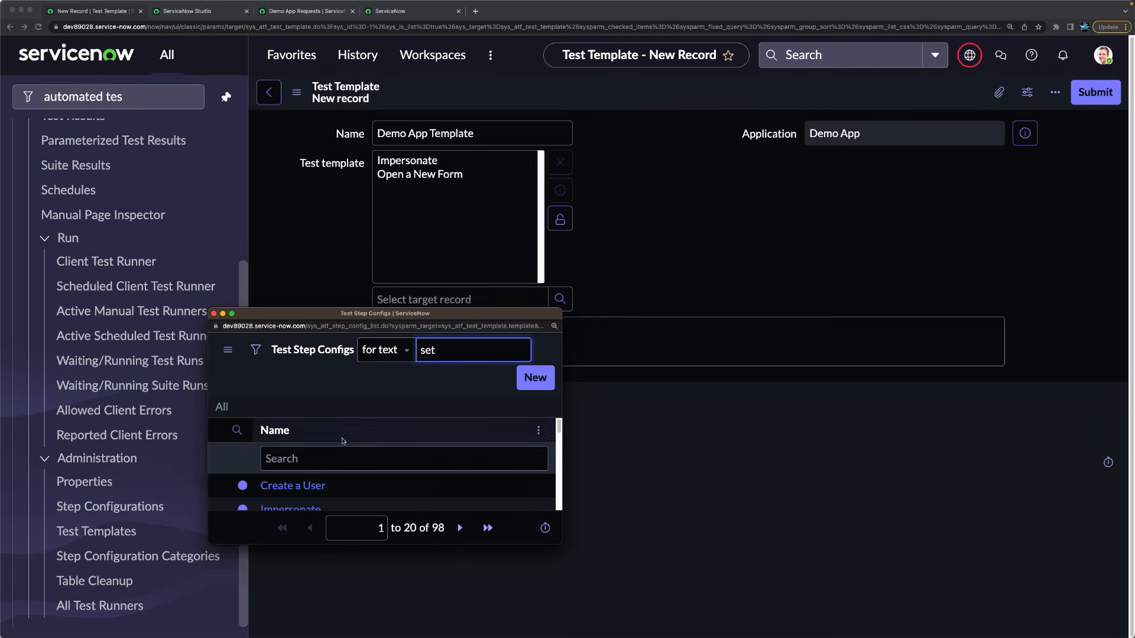
scroll(338, 453, down, 3)
scroll(342, 455, down, 3)
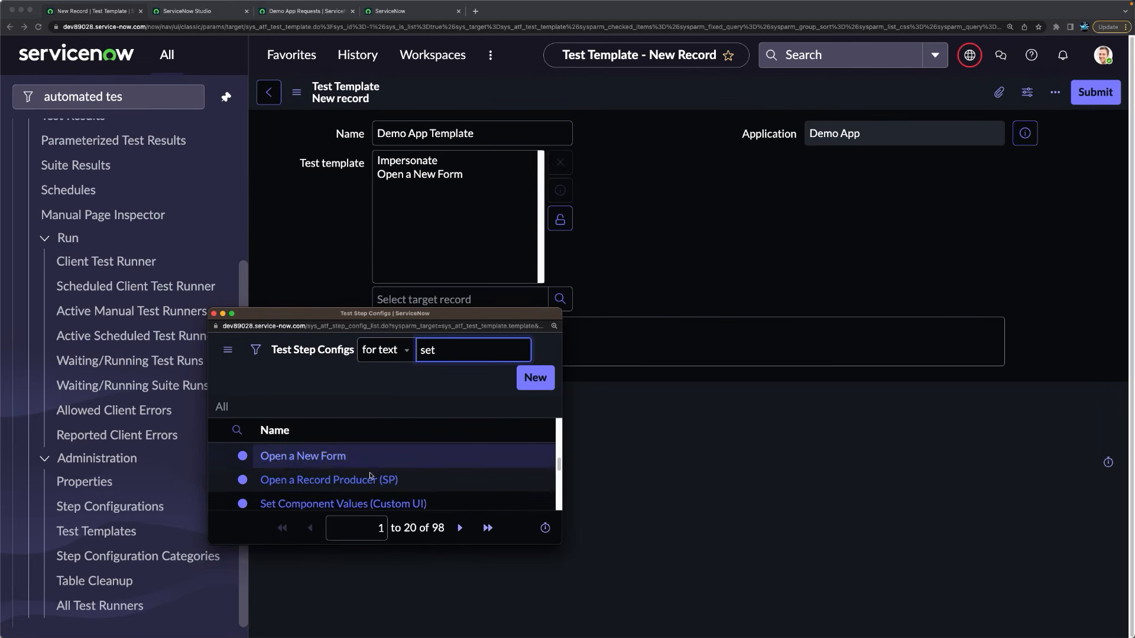
double_click(418, 350)
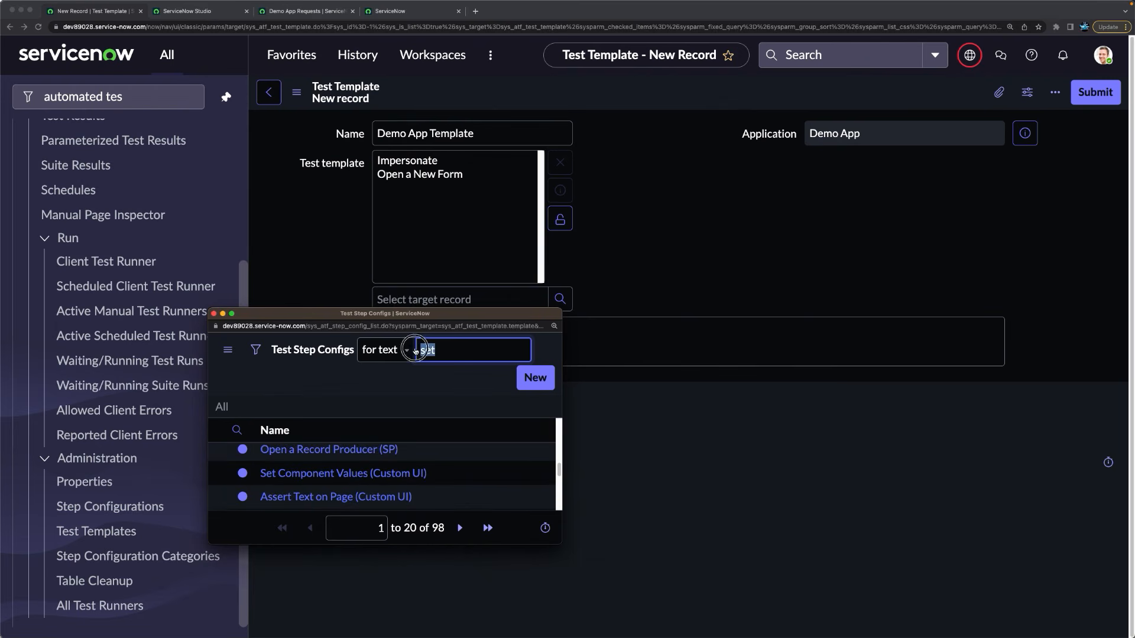
text(sub)
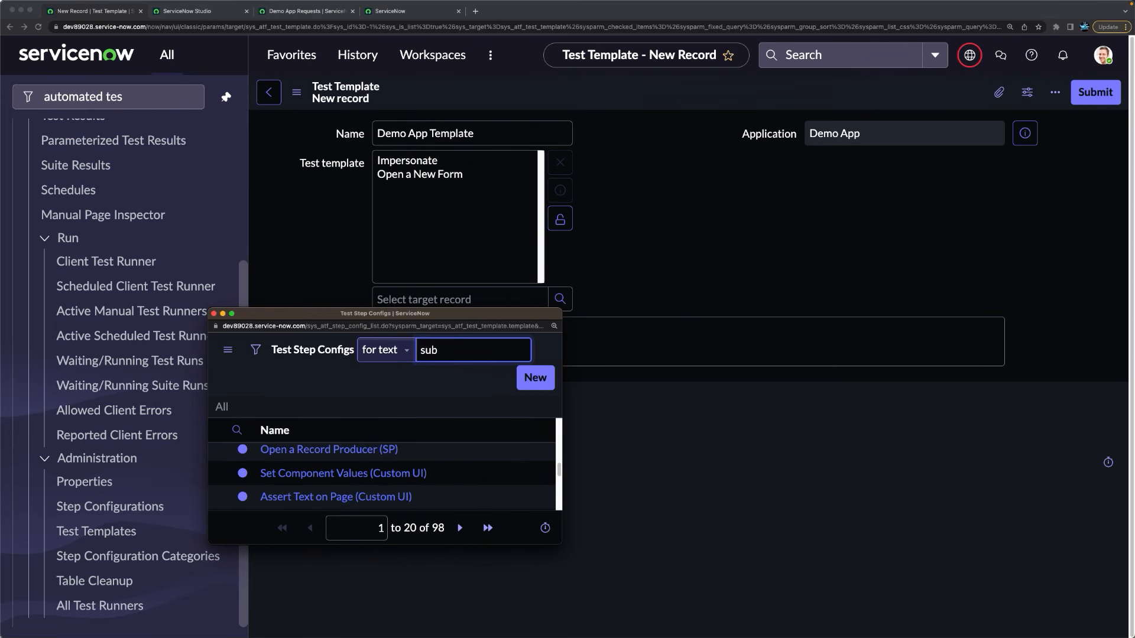
key(BackSpace)
key(BackSpace)
key(BackSpace)
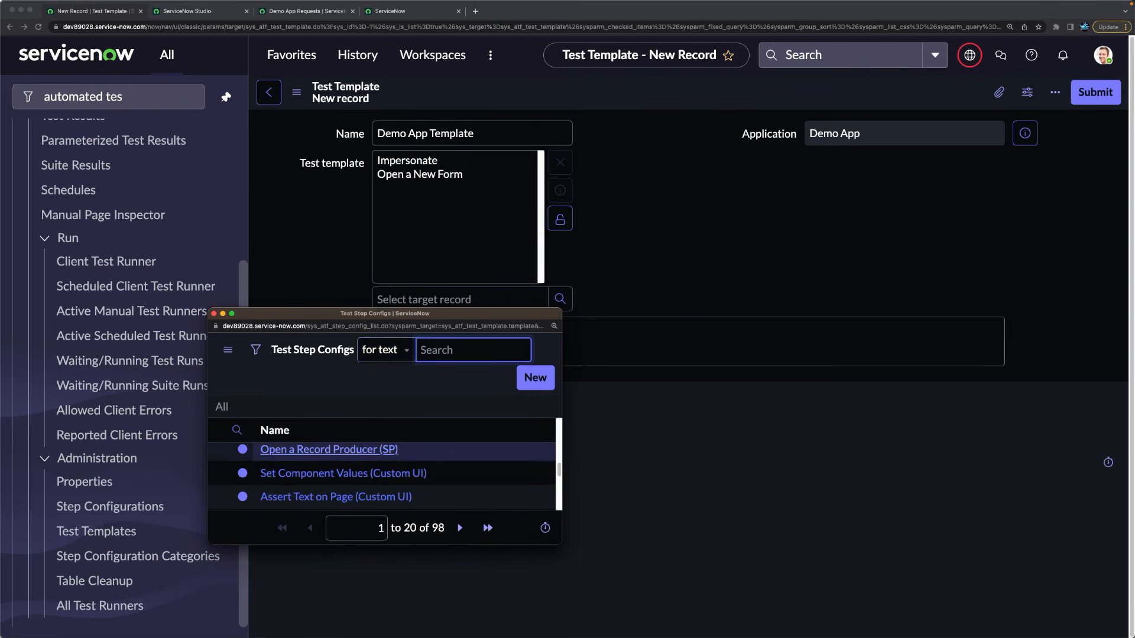
scroll(364, 459, down, 3)
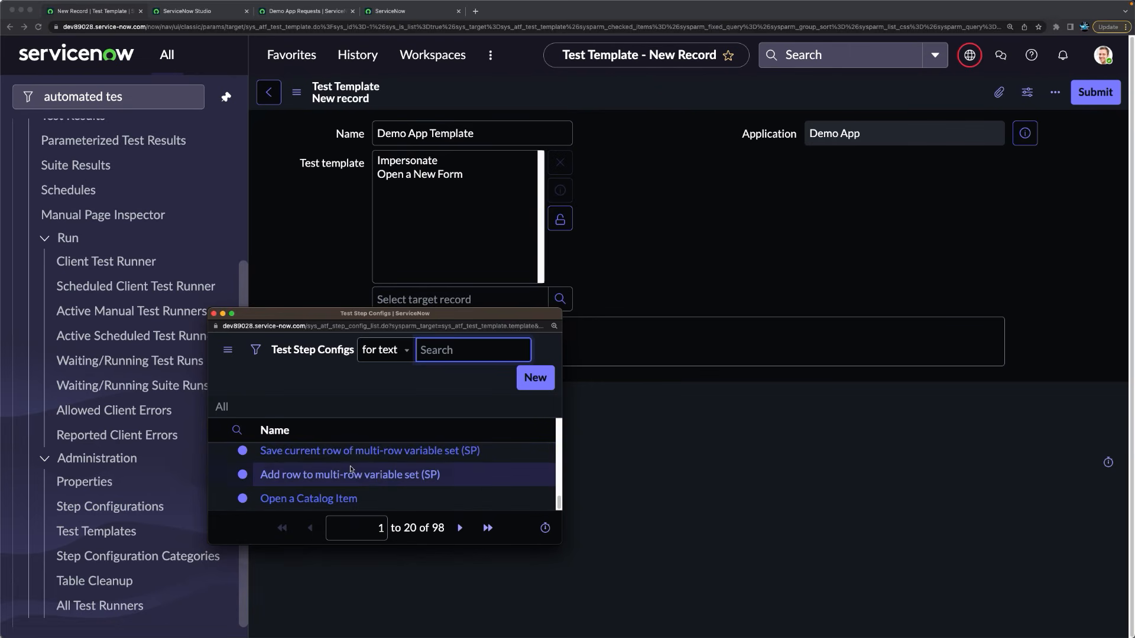
Step: Filter the step configs to names containing sub without the keyword condition, add Submit a Form to the template, and submit the locked template record
click(355, 460)
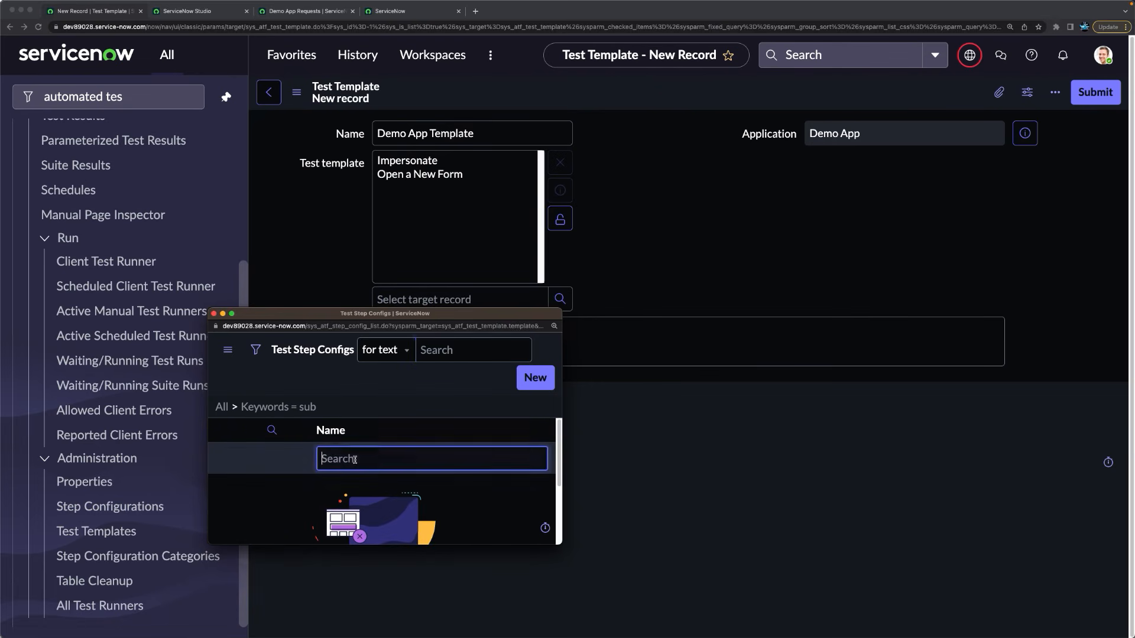
text(*)
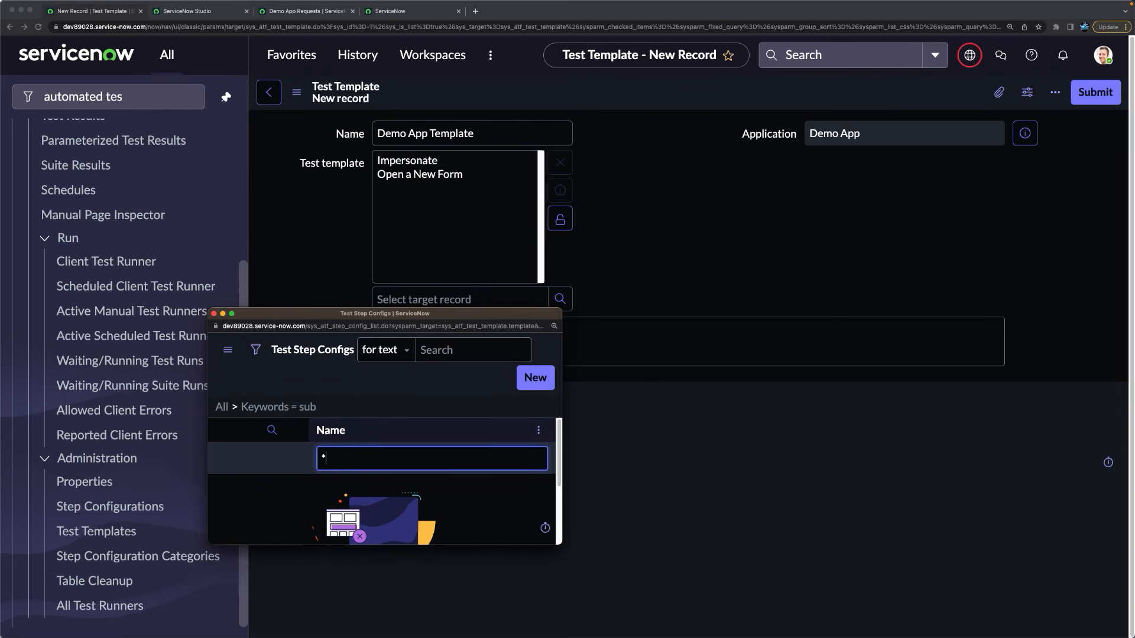
text(subu)
key(Return)
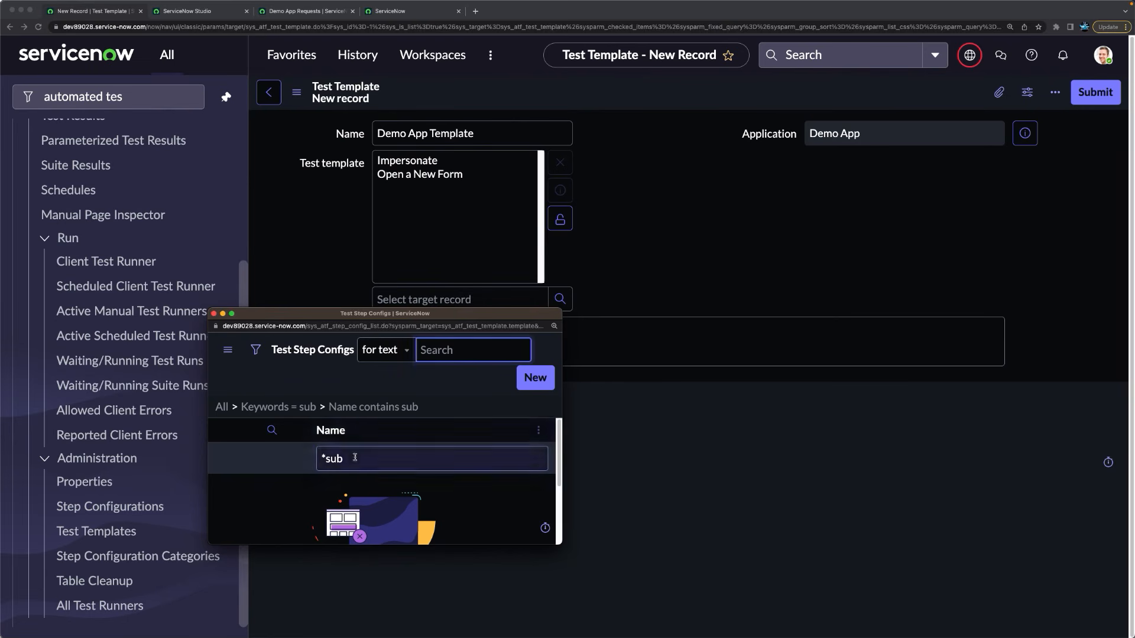
click(233, 412)
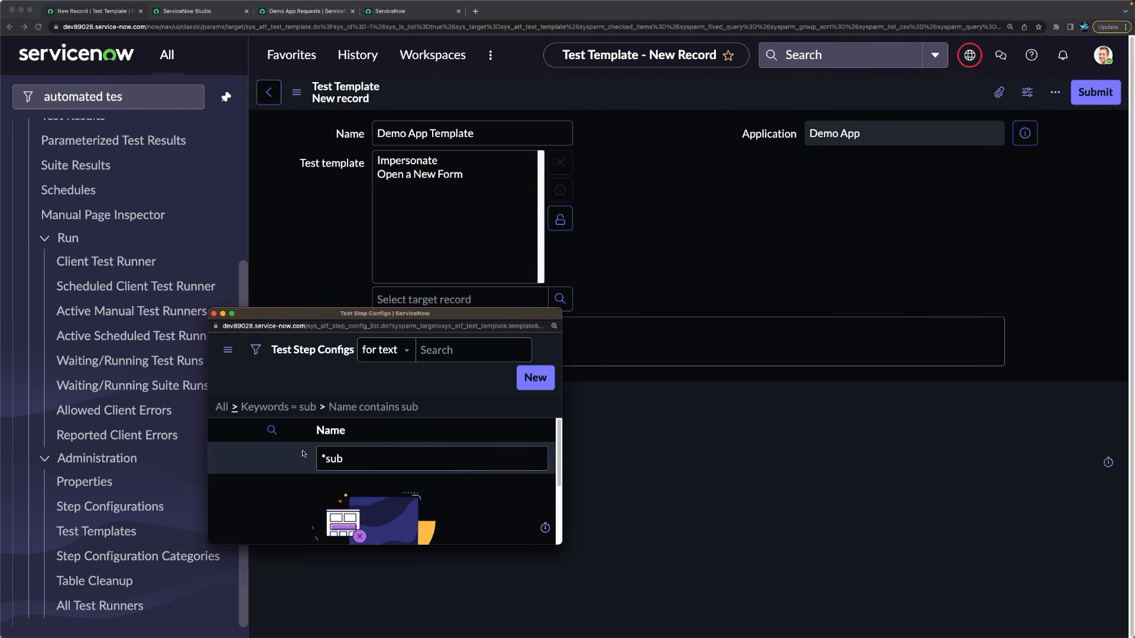
scroll(352, 487, down, 2)
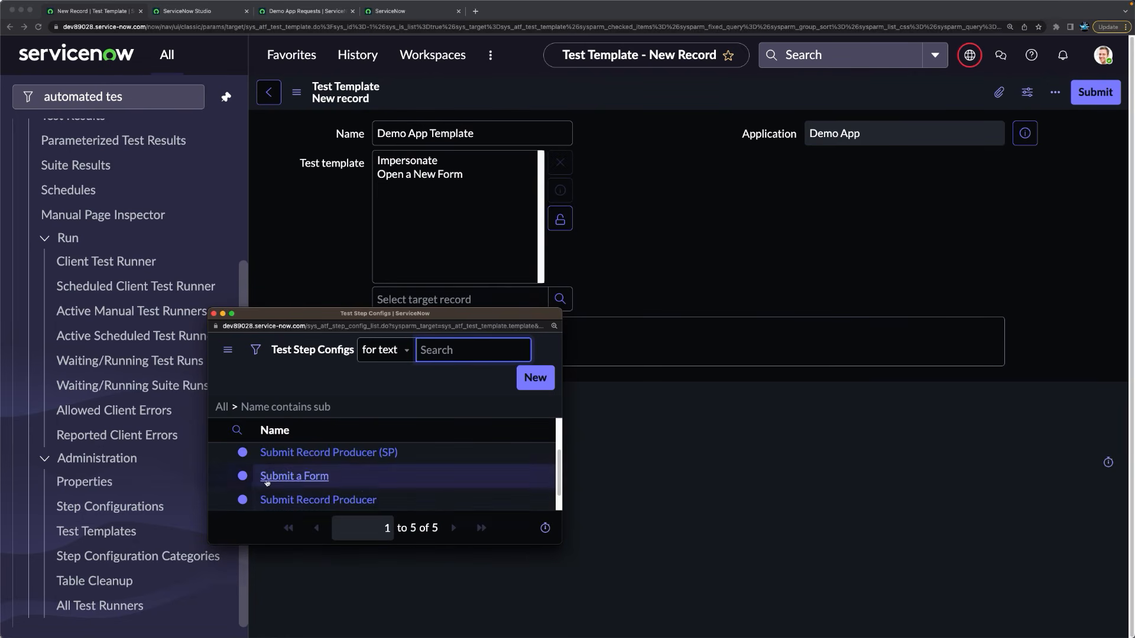
click(299, 479)
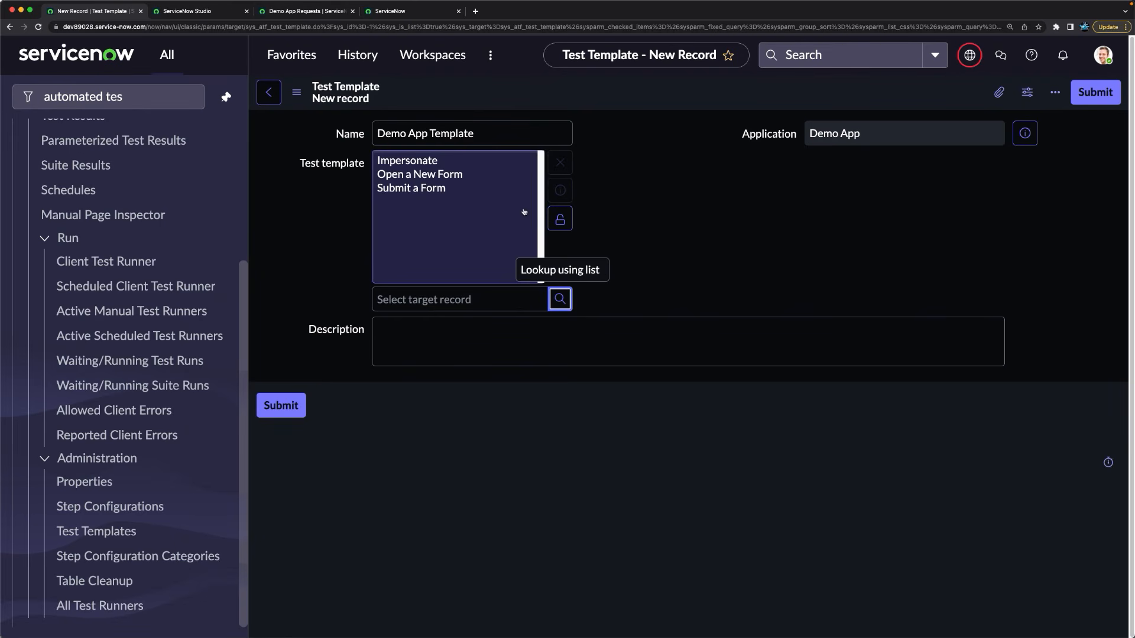
click(561, 218)
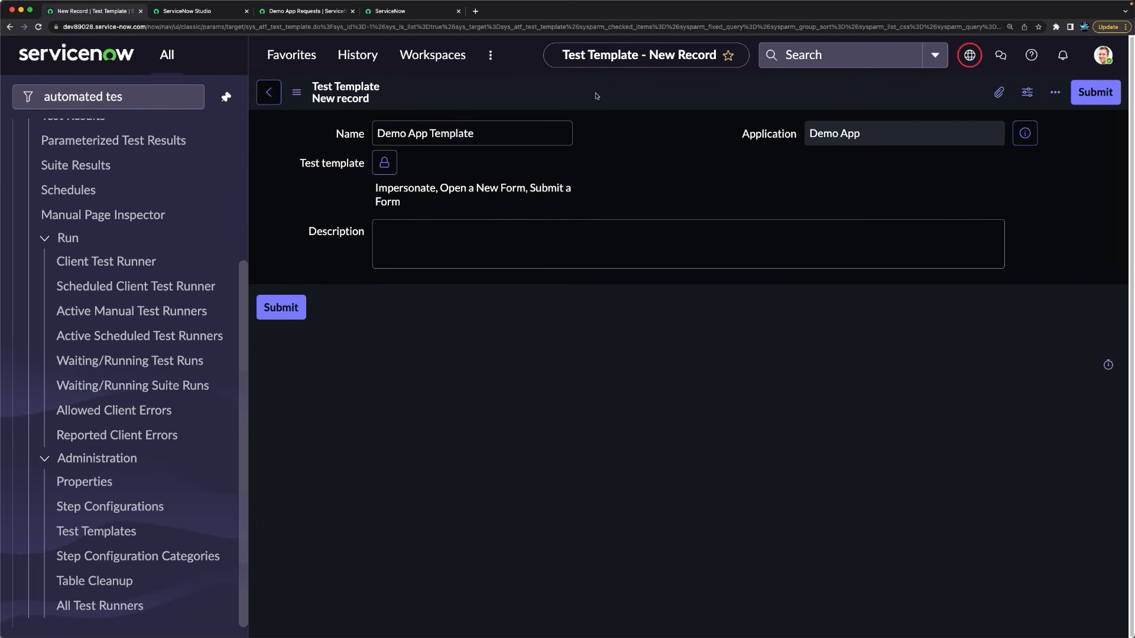
click(281, 308)
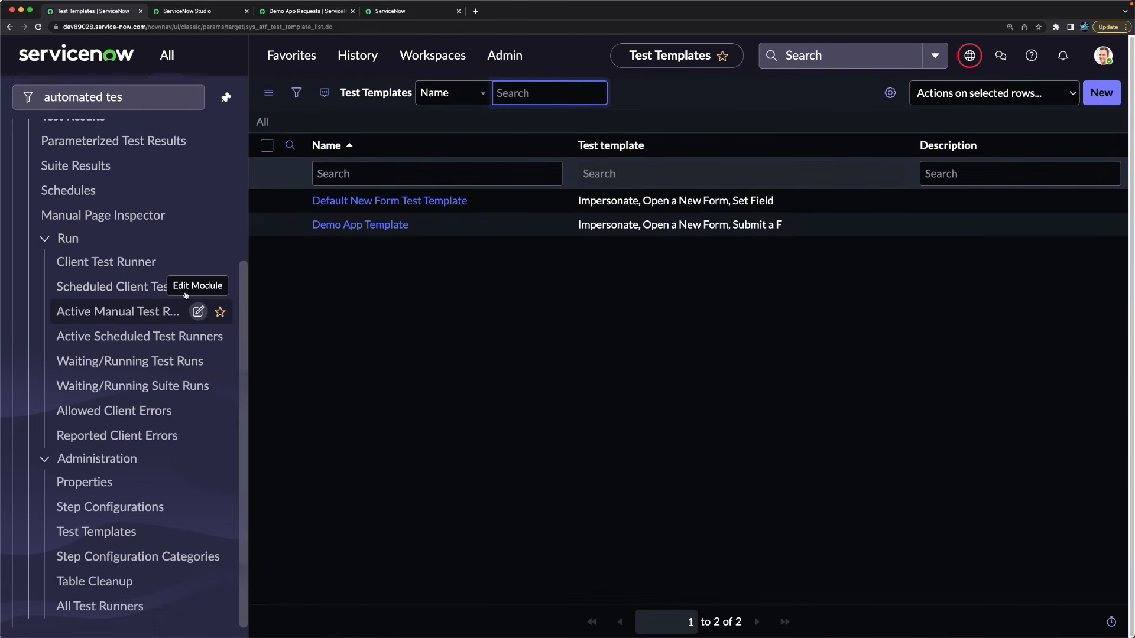
Step: Create a new record in the Automated Test Framework's Tests list, name it Demo App Template Test, and save it
scroll(111, 222, up, 4)
click(60, 240)
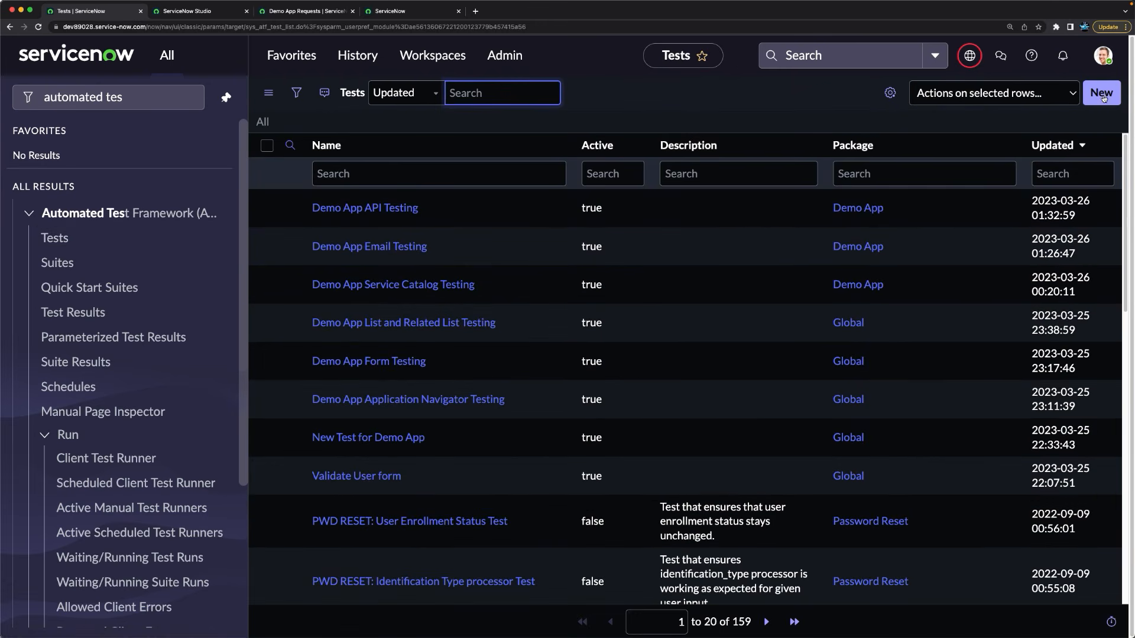
click(1101, 93)
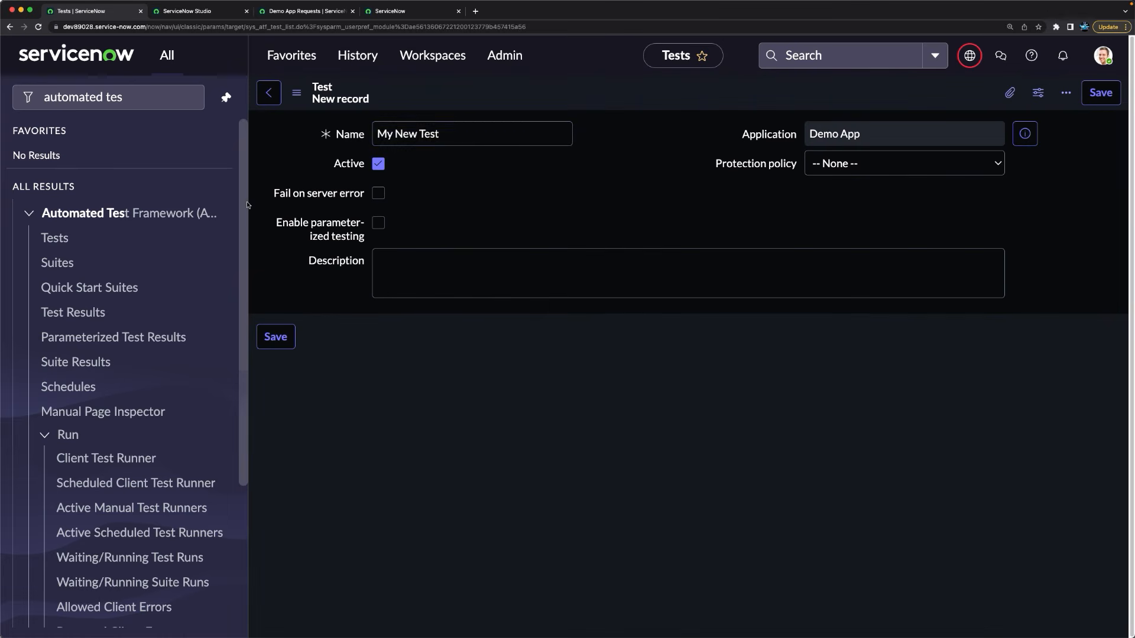
click(452, 141)
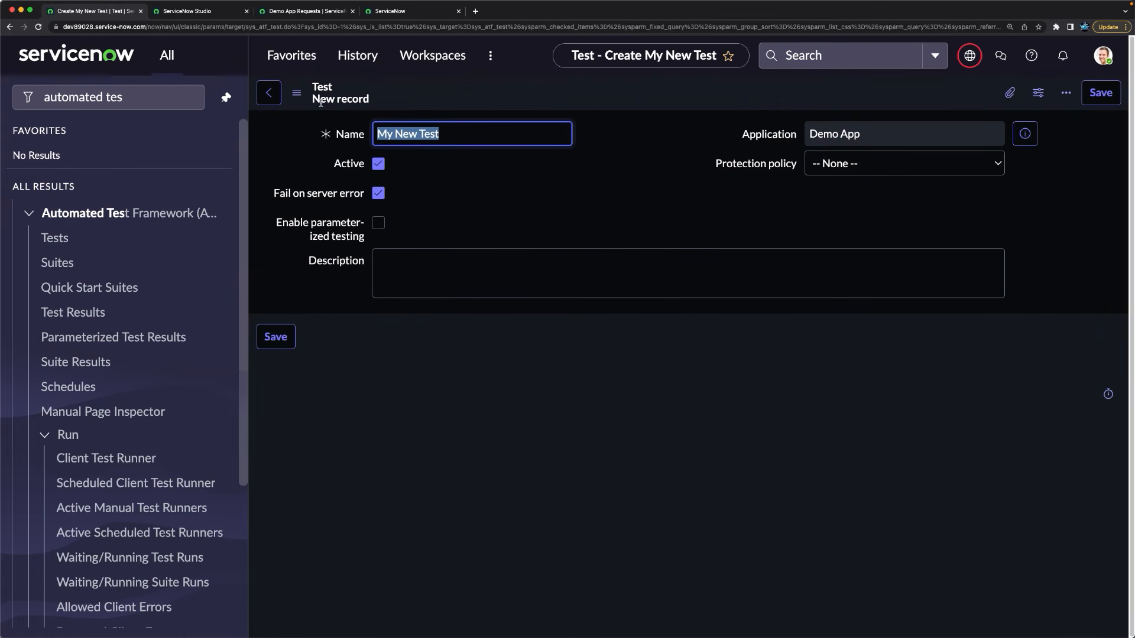
text(Demo App Template Test)
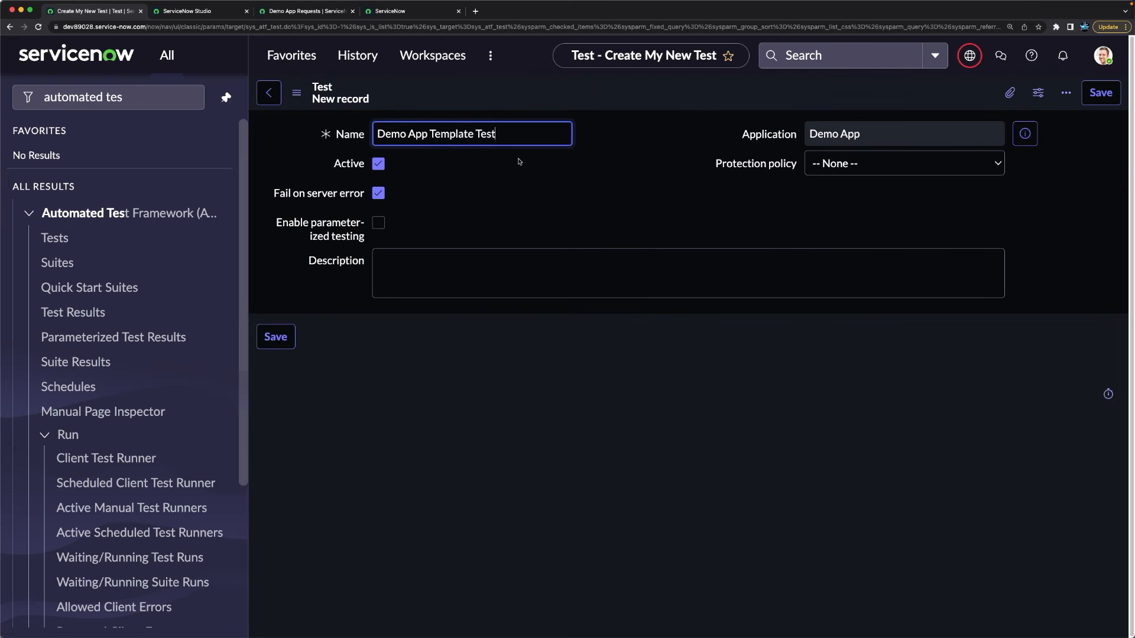
right_click(597, 86)
click(614, 98)
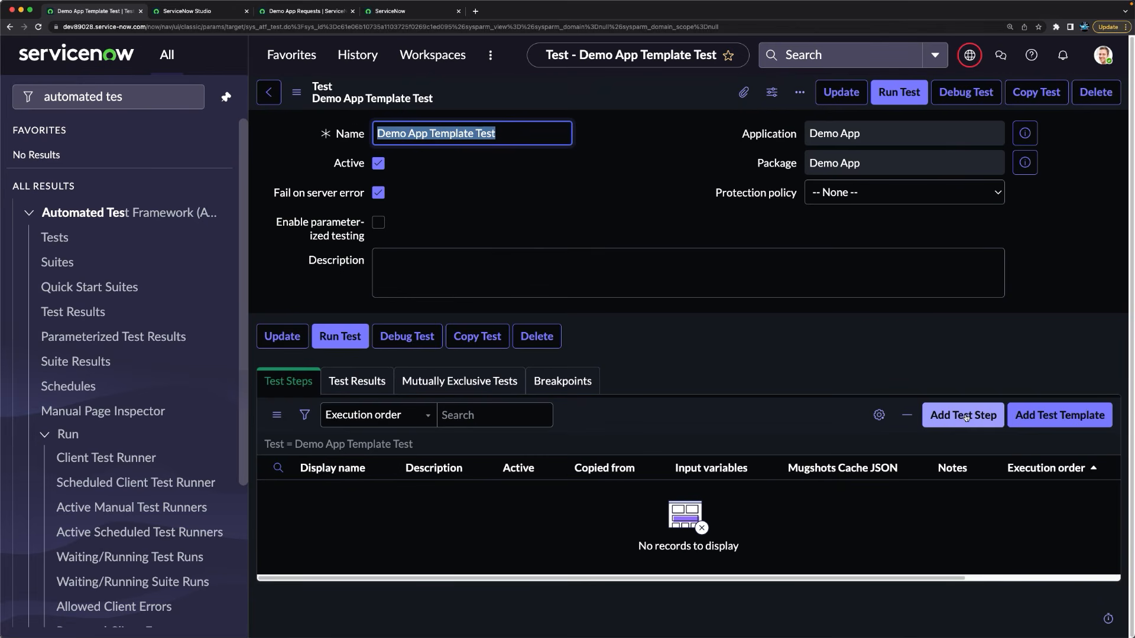
Step: Add the Demo App Template test template to the test, using the Demo App Request table
click(1057, 419)
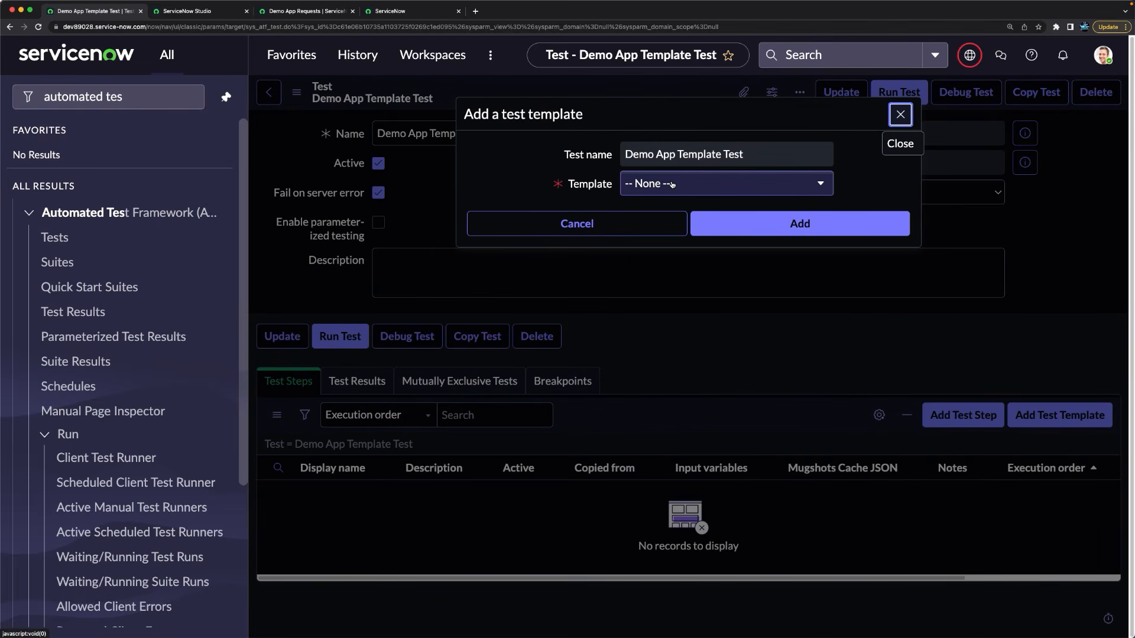
click(672, 184)
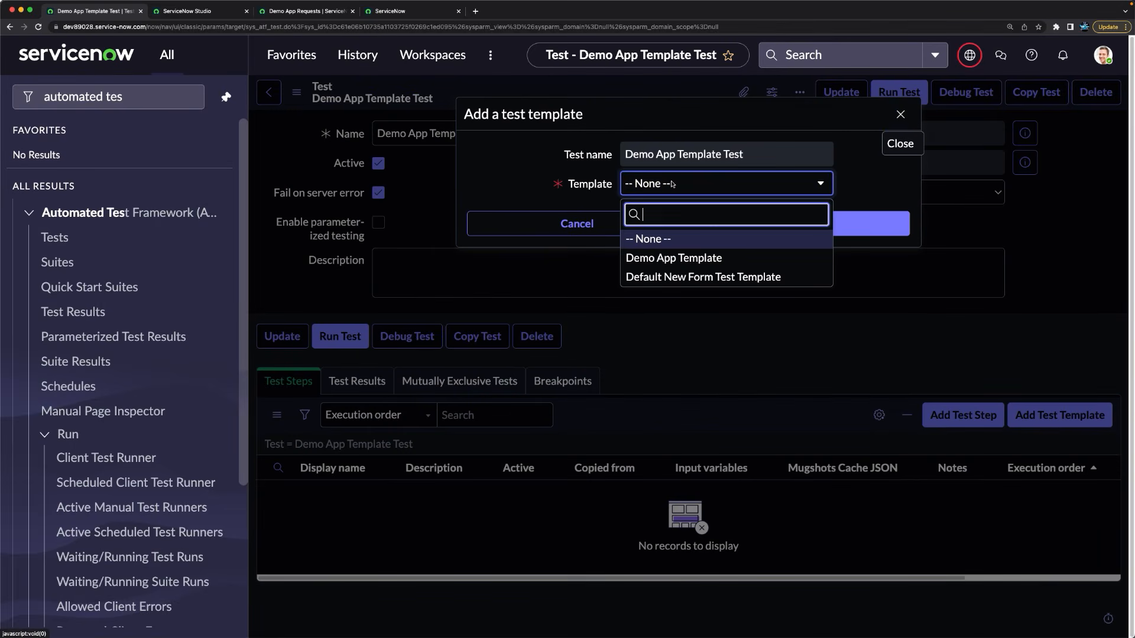
click(680, 260)
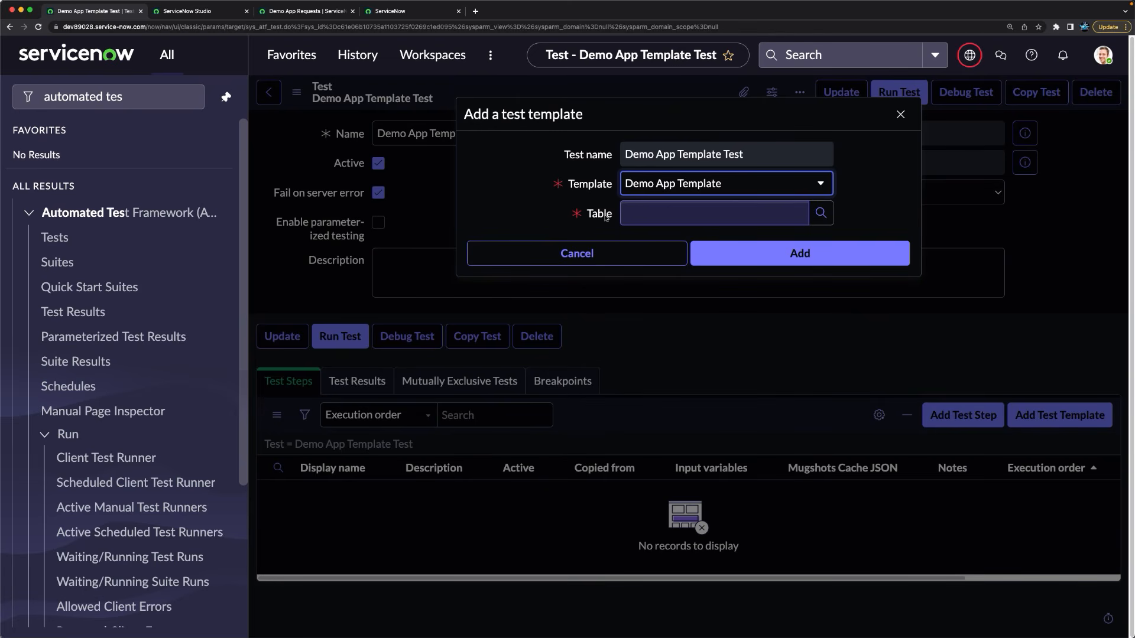
click(633, 213)
text(demo)
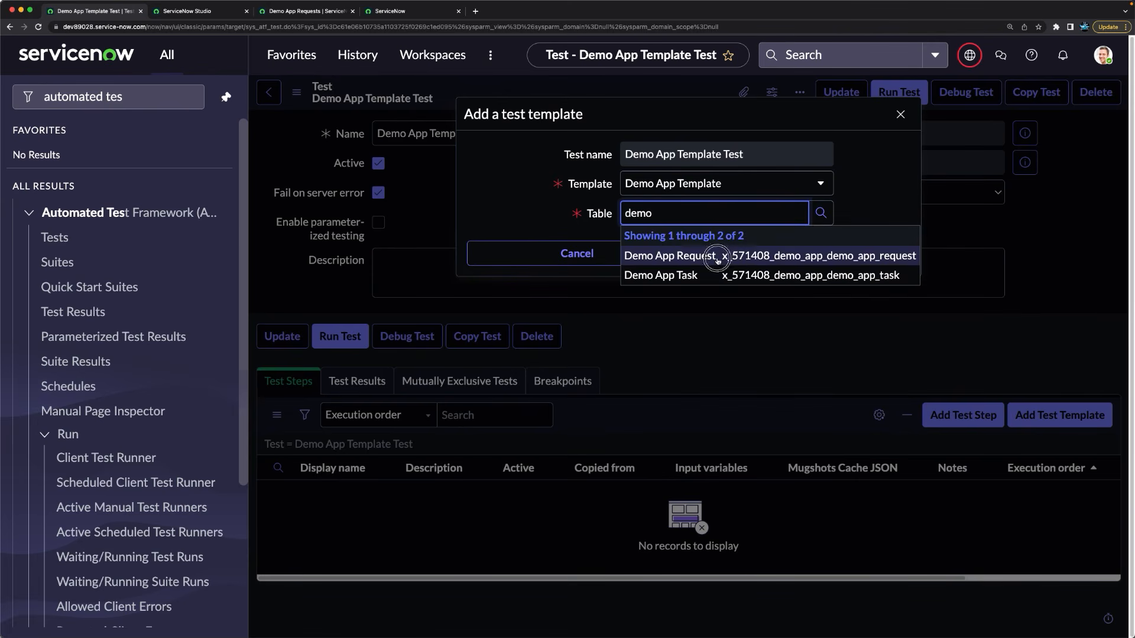
click(709, 246)
click(799, 256)
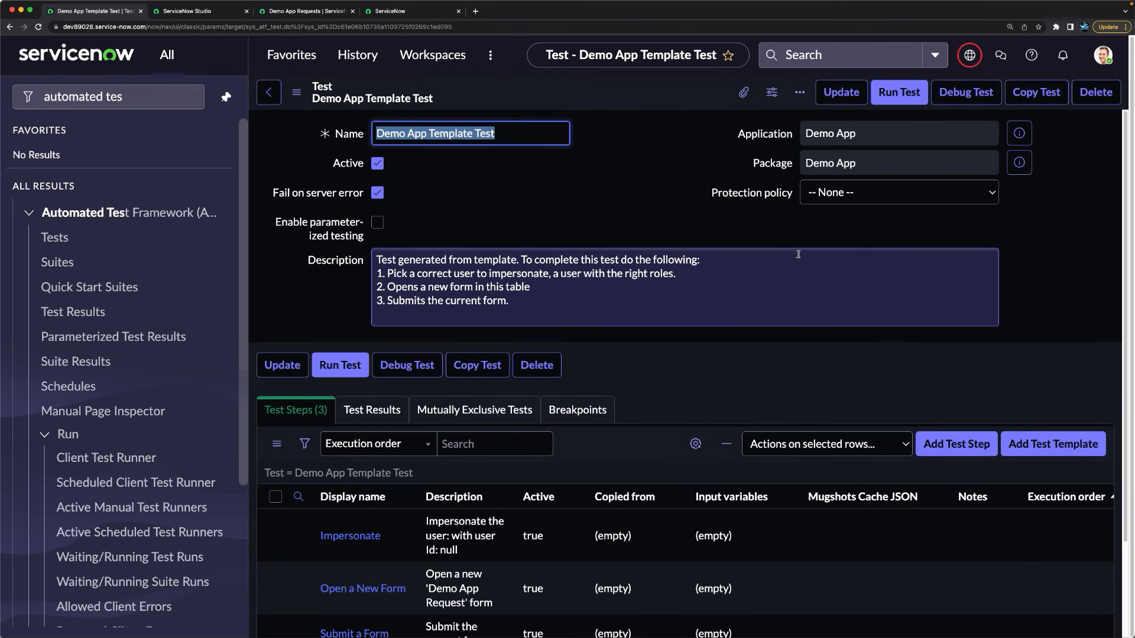
scroll(561, 343, down, 2)
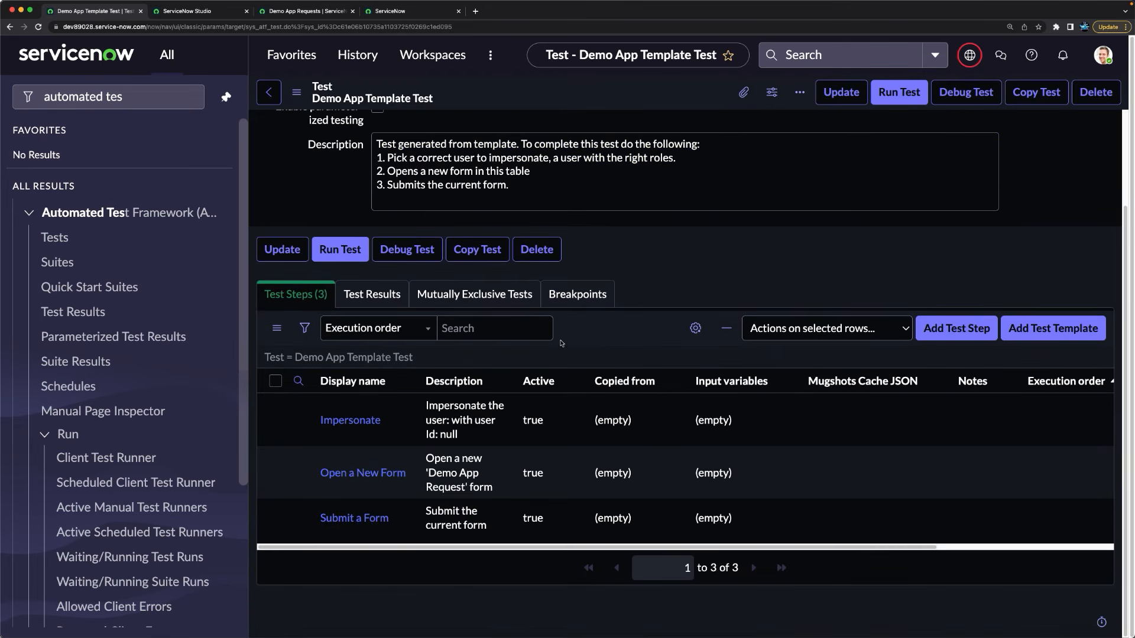
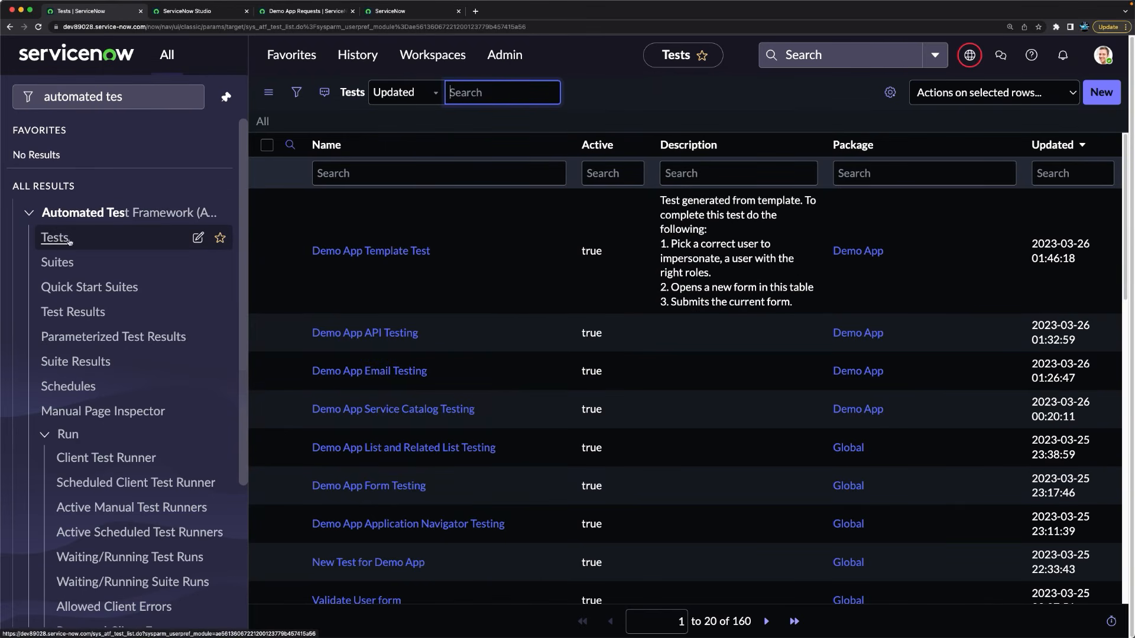
Step: Browse the test suites and examine the Agent Zero Prediction Plugin suite's child test suites, results and schedules
click(61, 264)
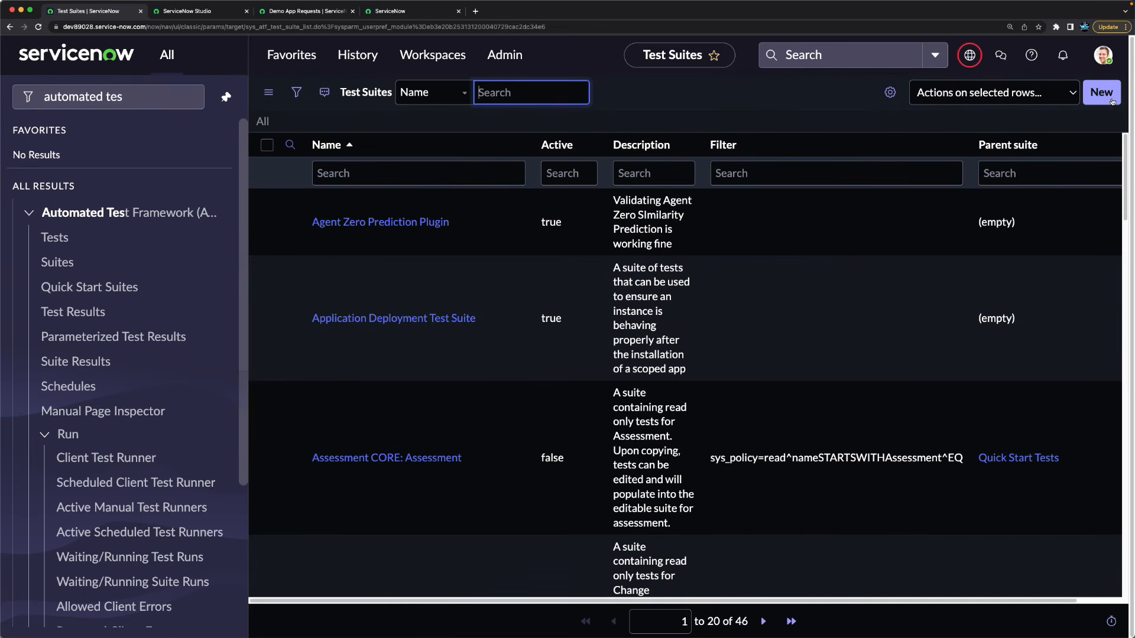
scroll(449, 375, down, 4)
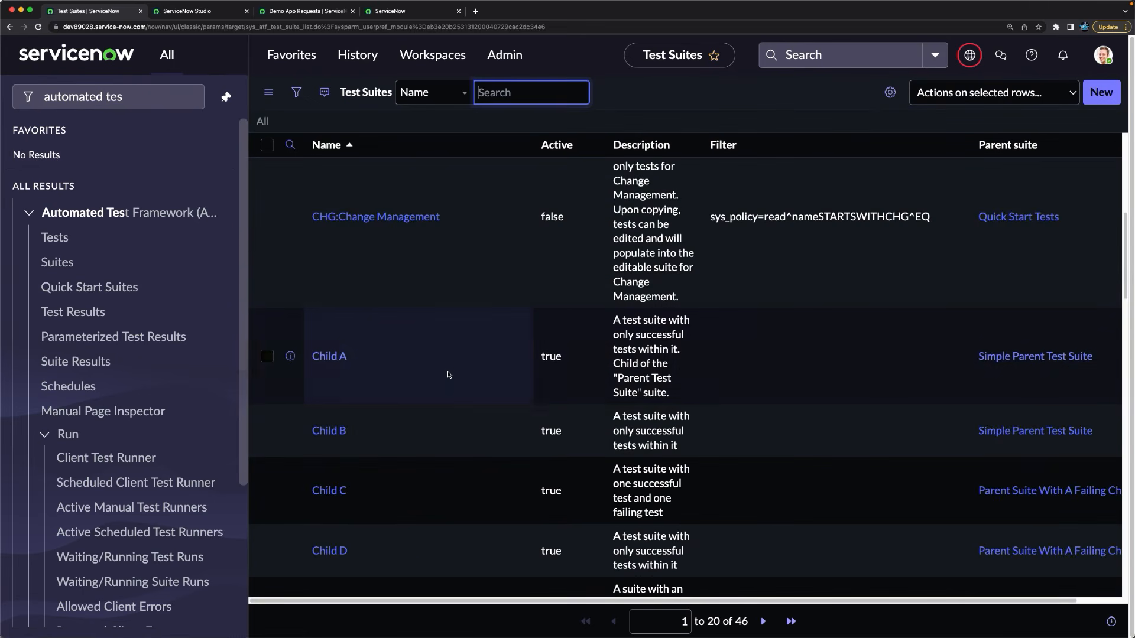
scroll(450, 373, up, 6)
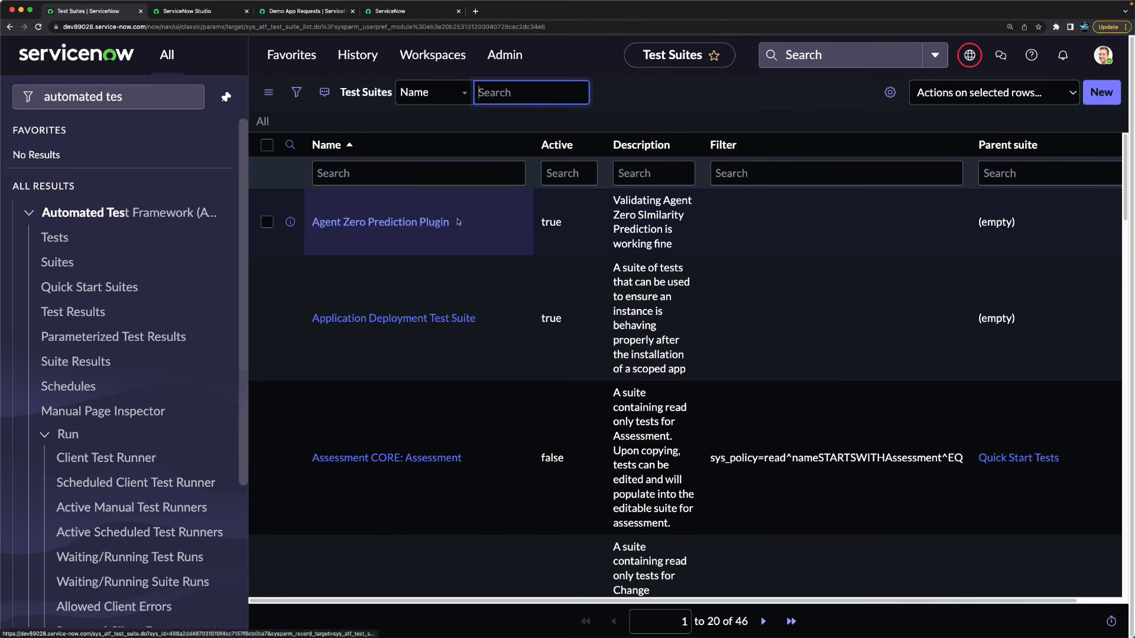
click(366, 225)
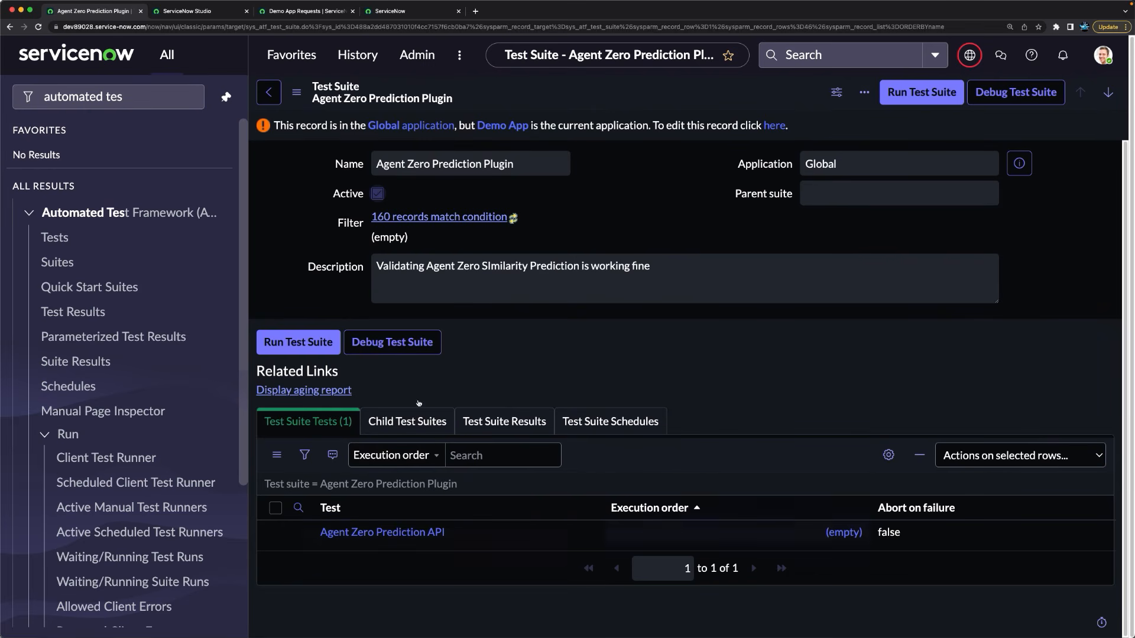
click(381, 413)
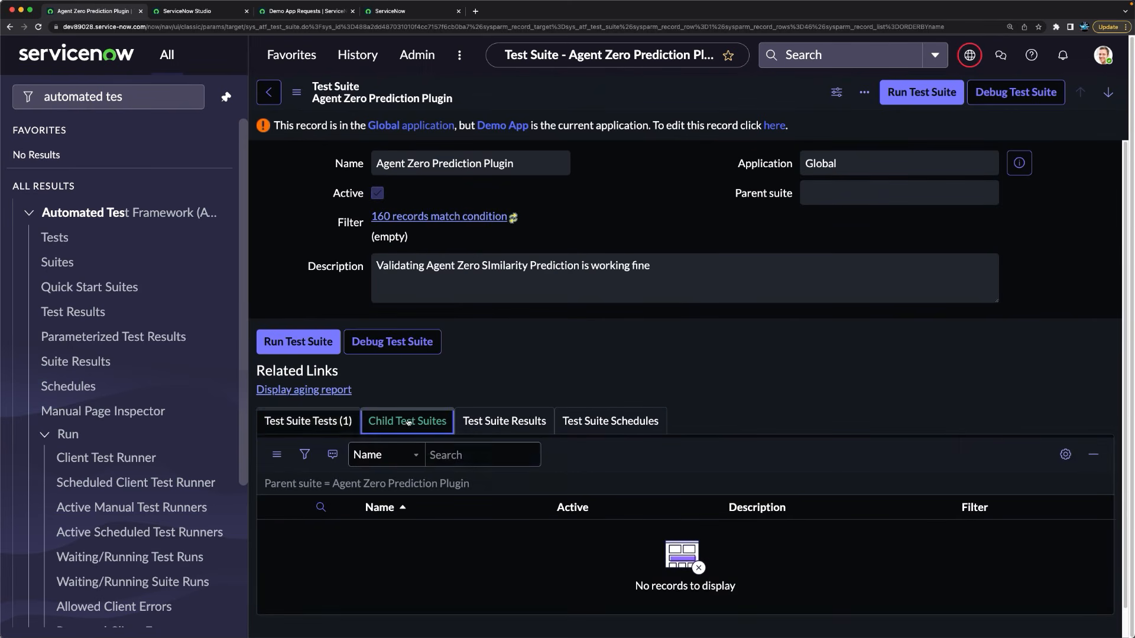
scroll(449, 472, down, 1)
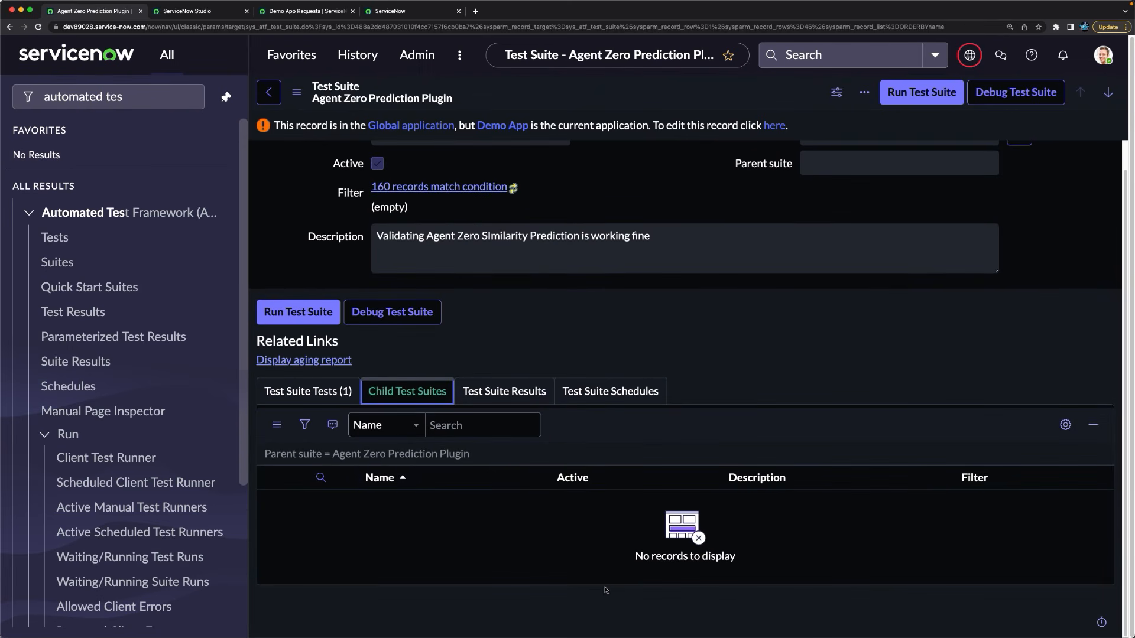
click(488, 400)
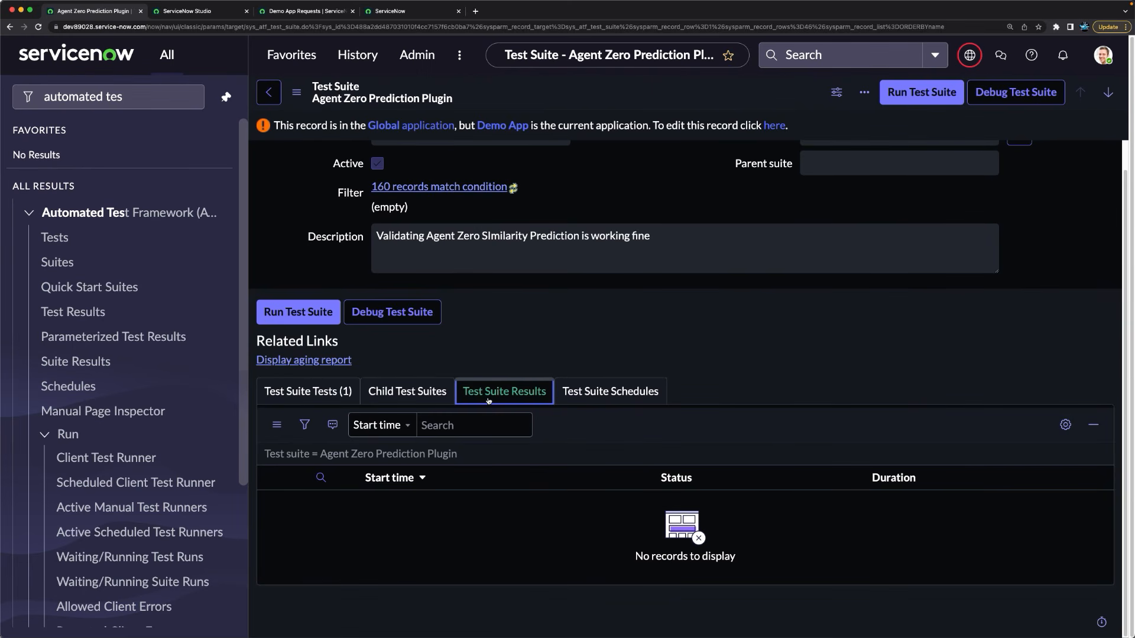
click(603, 398)
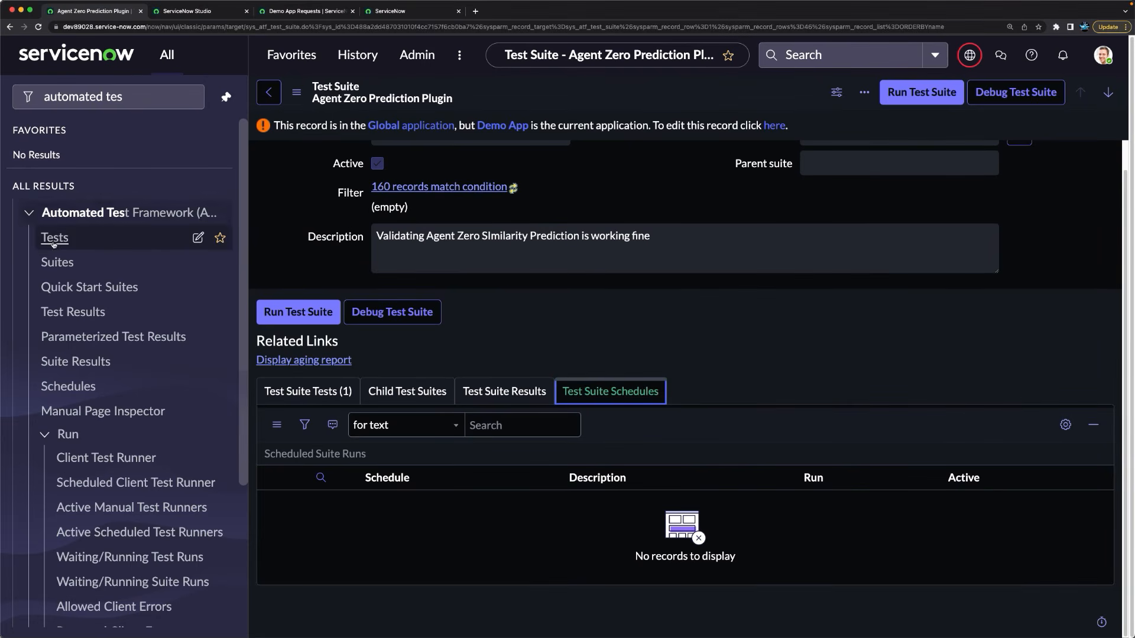
Step: Create a new record in the Automated Test Framework's Suites list, name it Demo App Test Suite, and save it
click(46, 265)
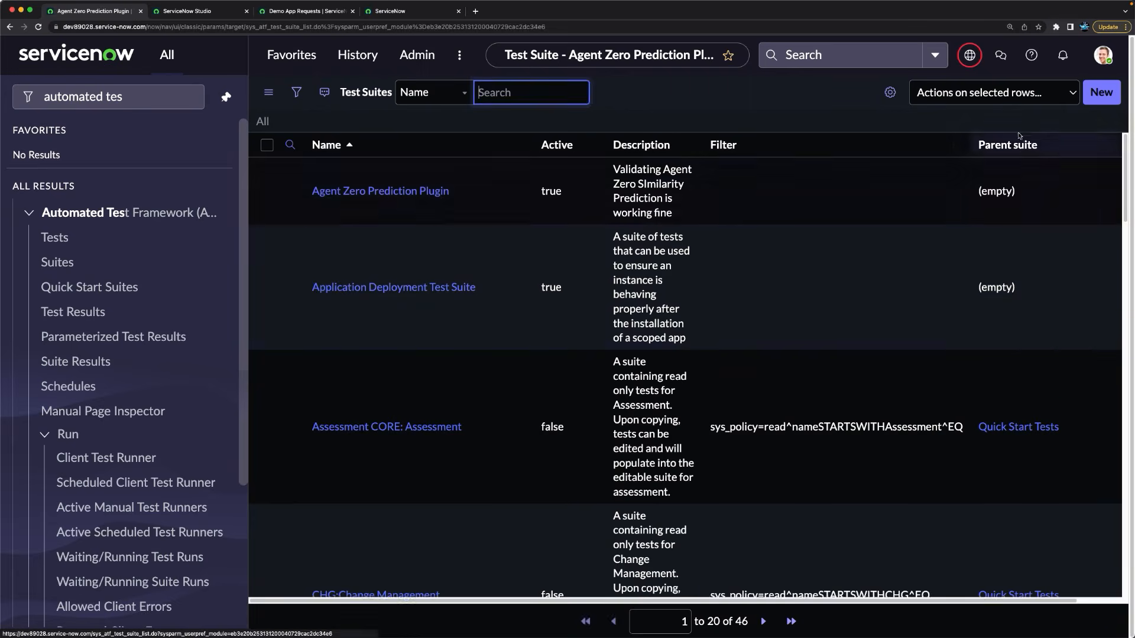
click(1100, 92)
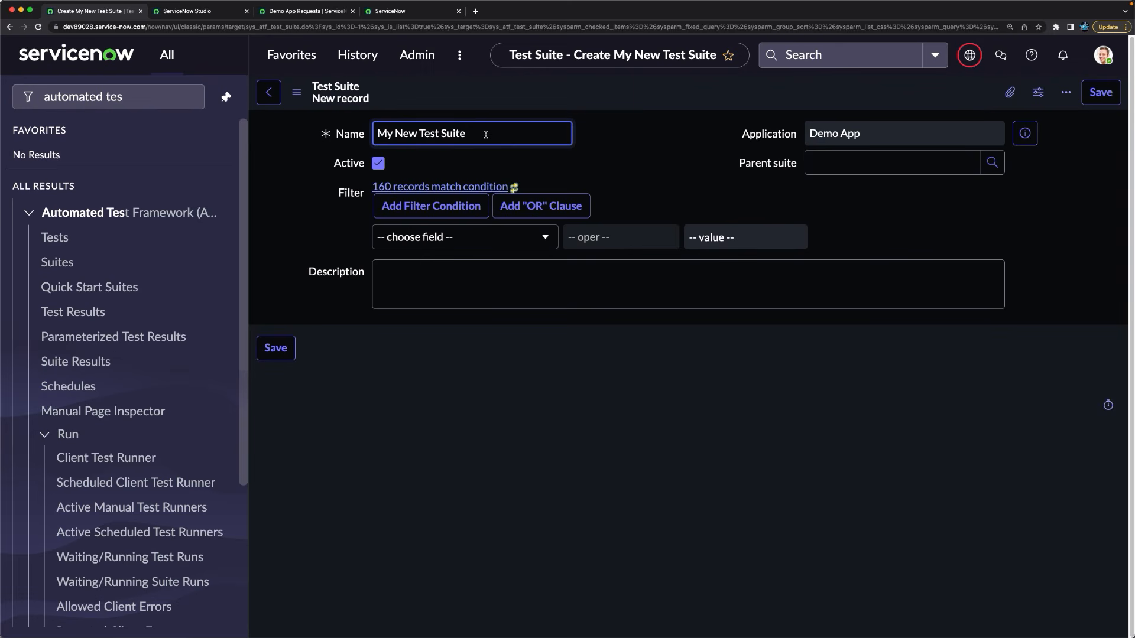
drag(488, 135, 378, 130)
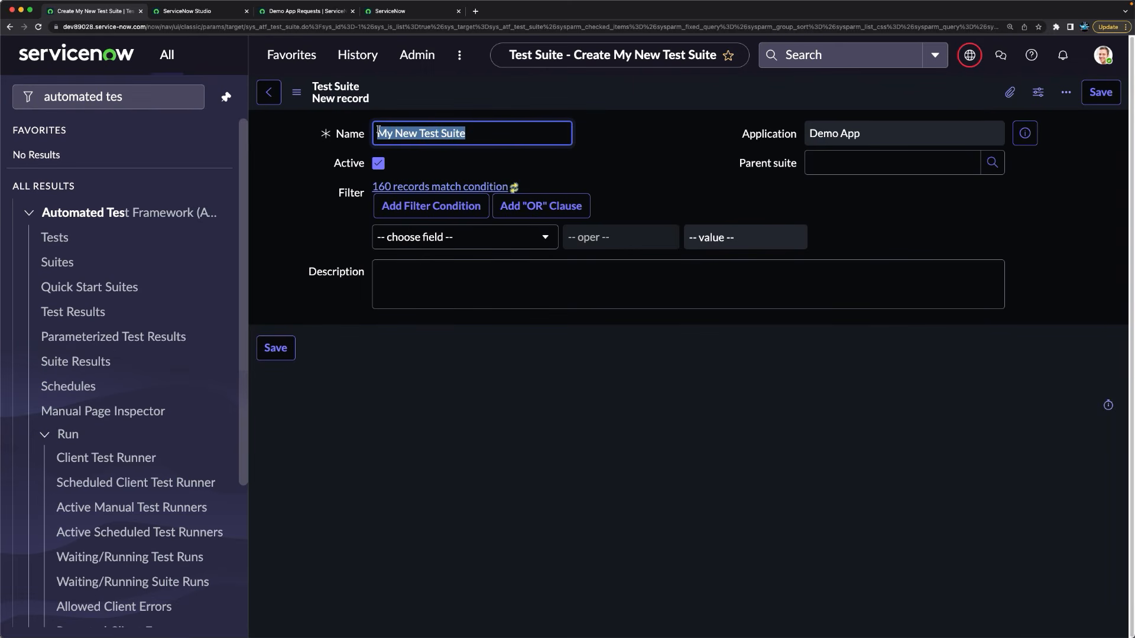
text(Demio)
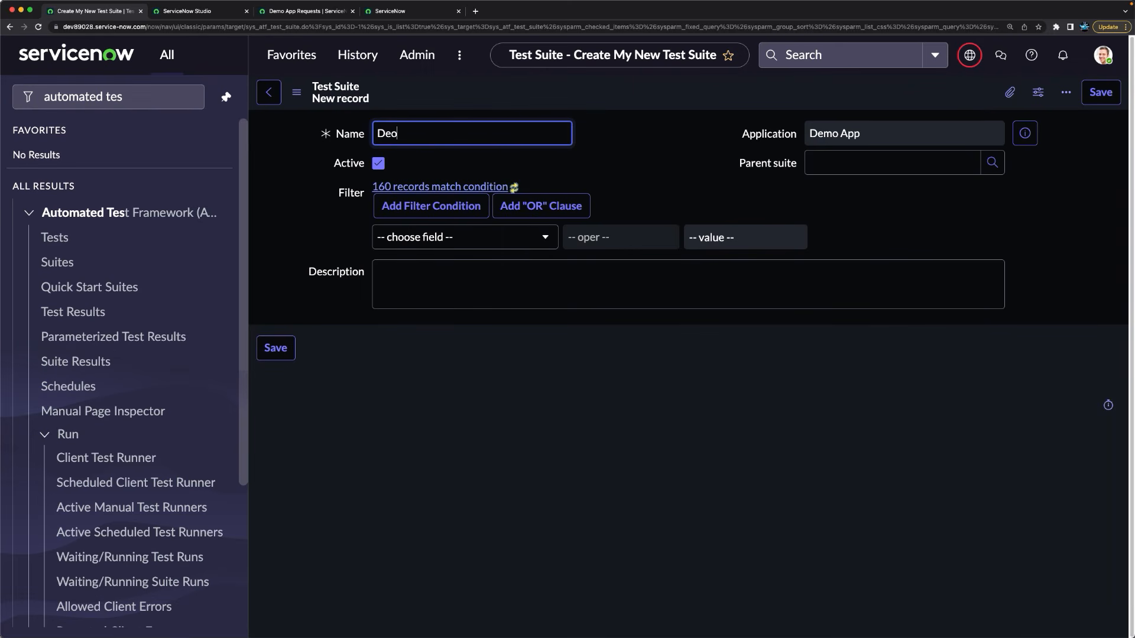
text(o AP)
key(BackSpace)
text(pp Test Suisete)
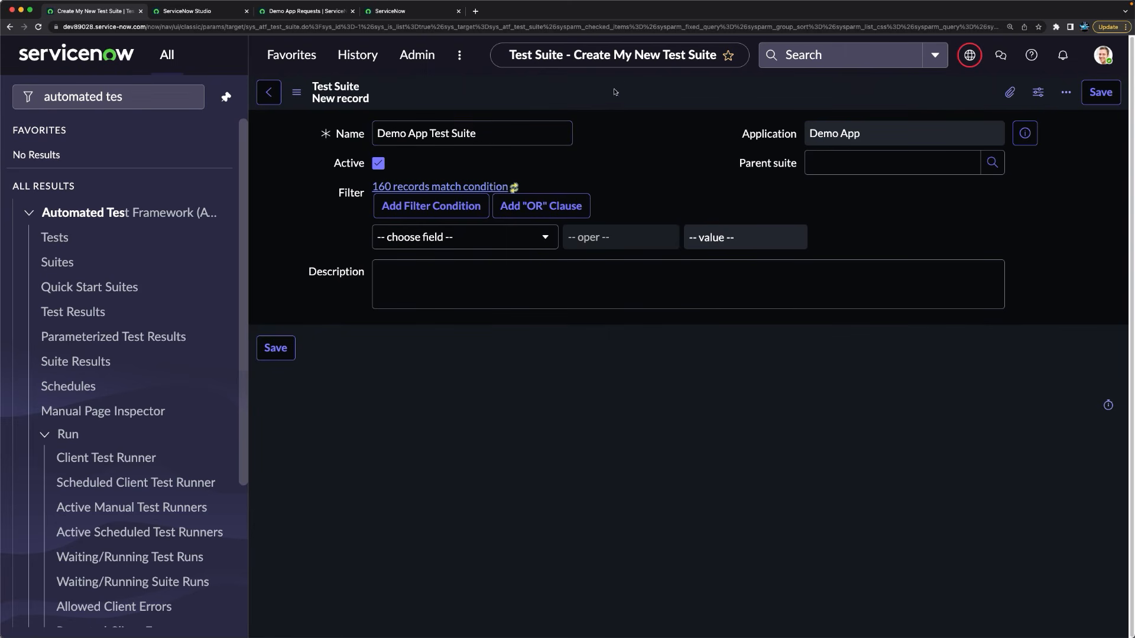
right_click(615, 91)
click(647, 102)
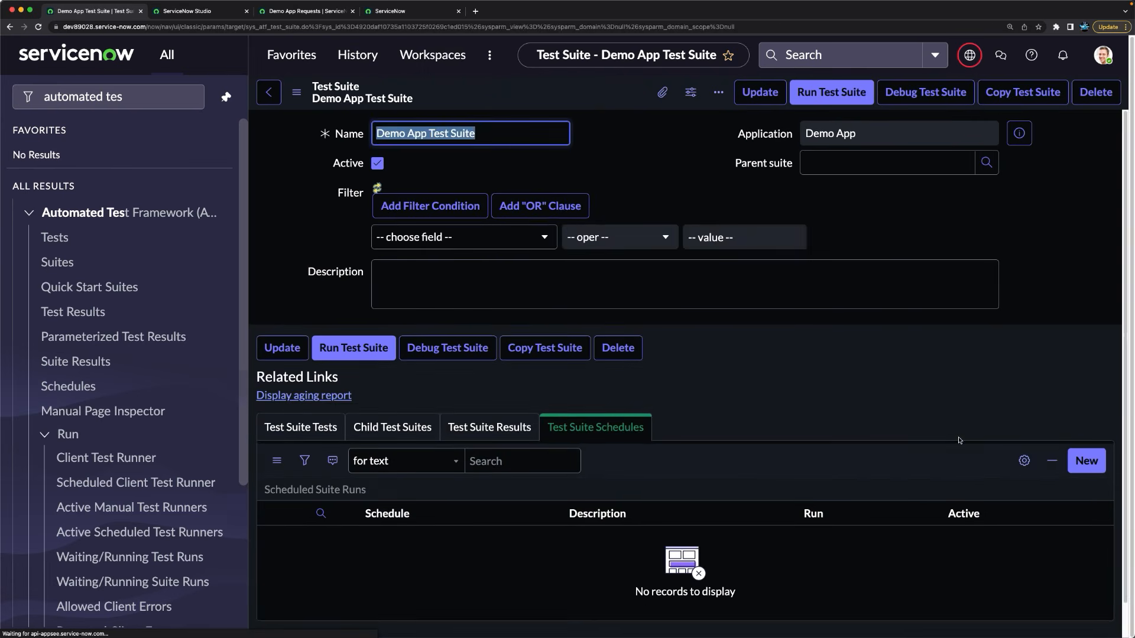
Step: Add the filter condition Name starts with Demo App to the test suite and update the record
click(310, 389)
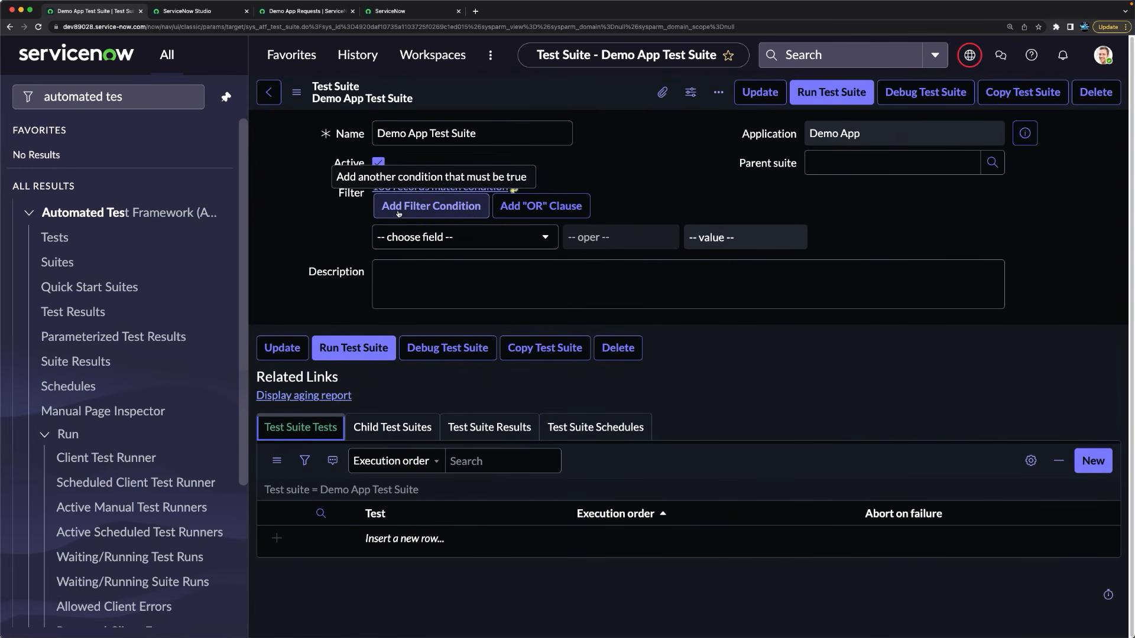
click(423, 237)
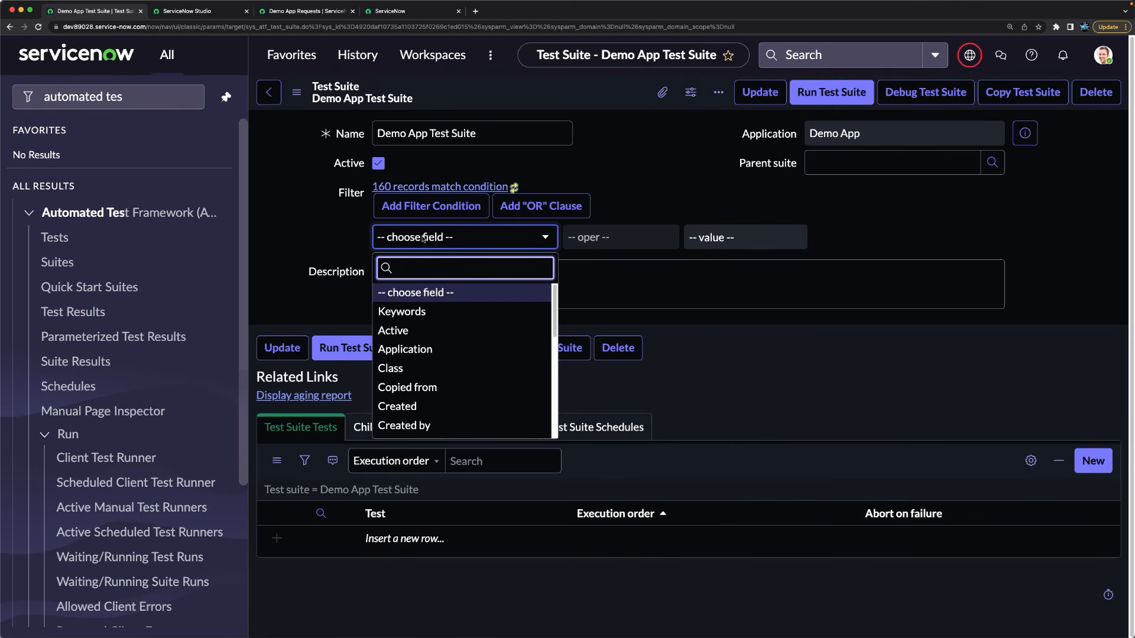
text(na)
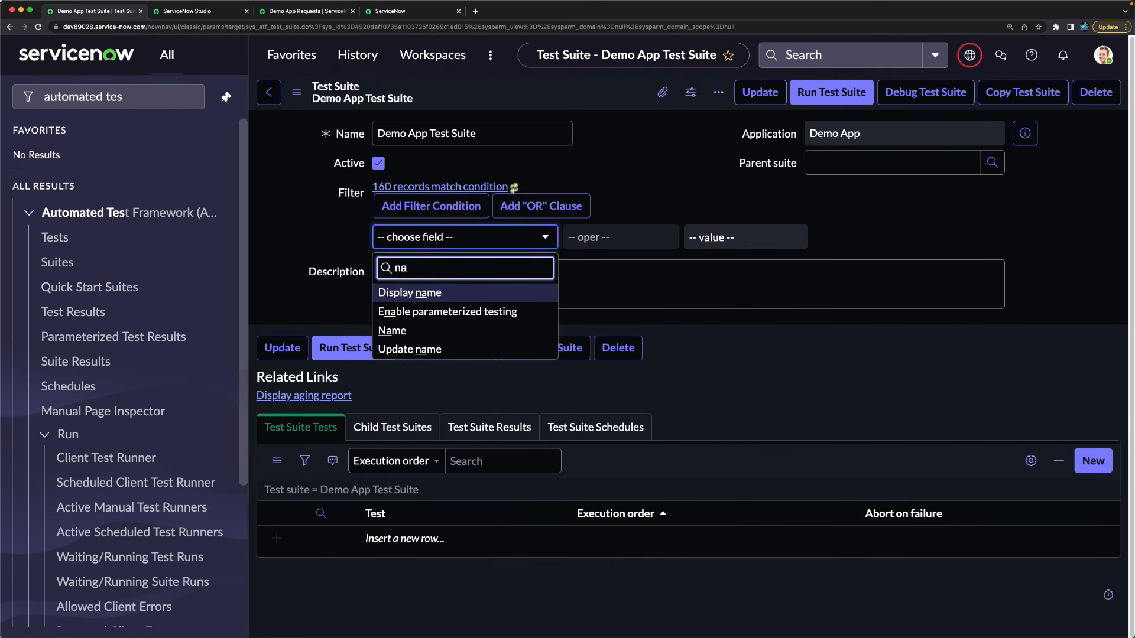
key(Down)
key(Down)
key(Down)
key(Up)
key(Return)
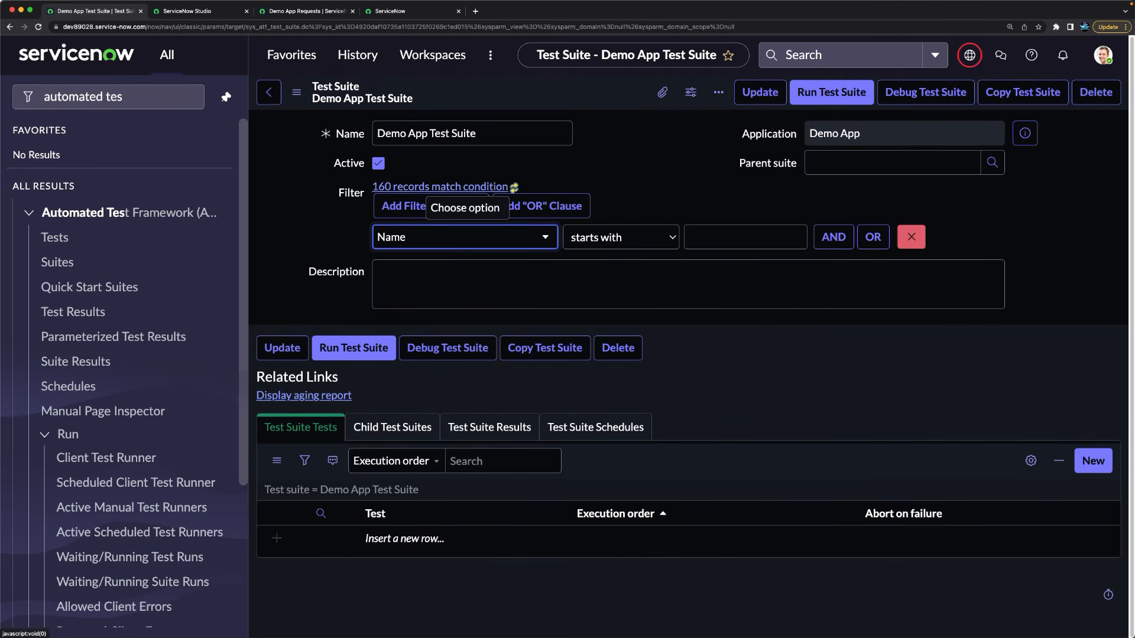
key(Tab)
key(Tab)
text(Demo APp)
key(BackSpace)
text(pp)
click(662, 198)
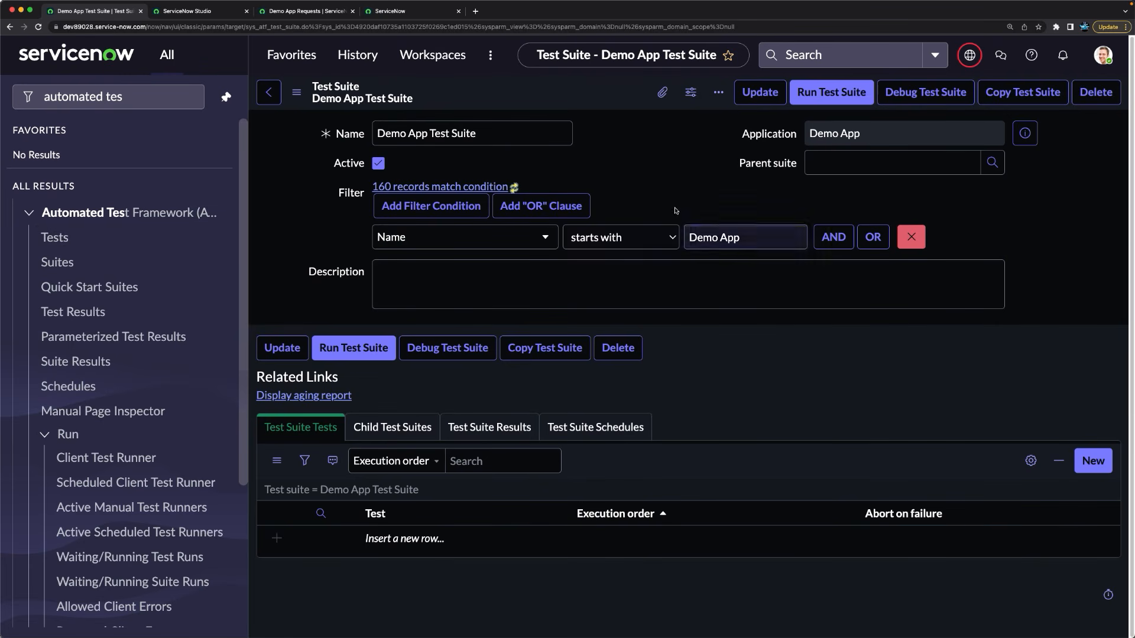
right_click(621, 93)
click(648, 100)
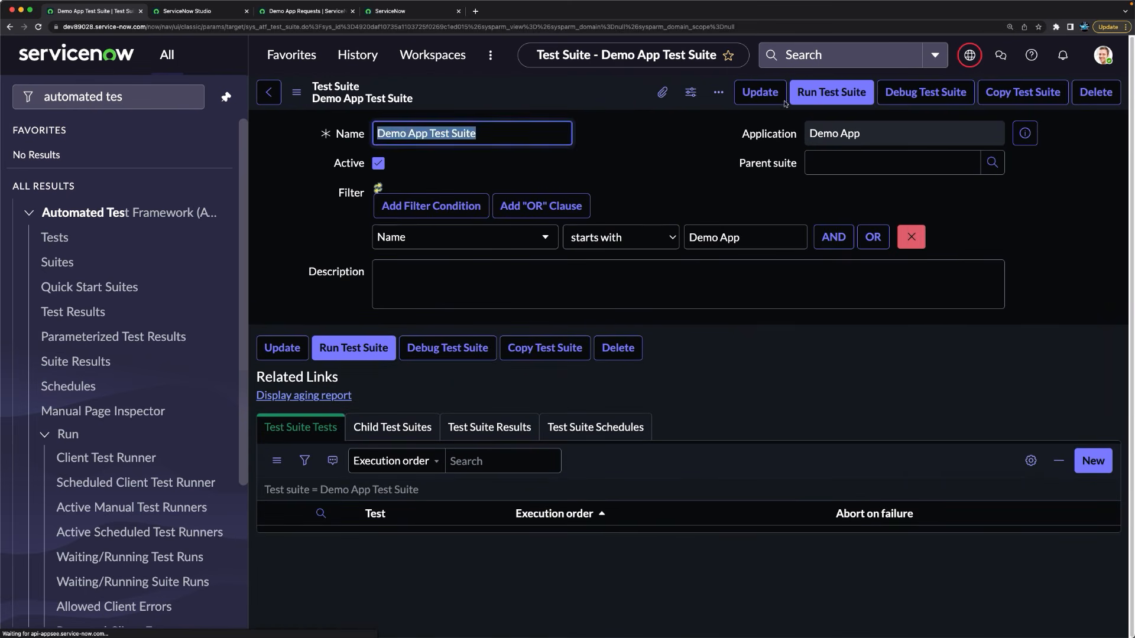
click(751, 95)
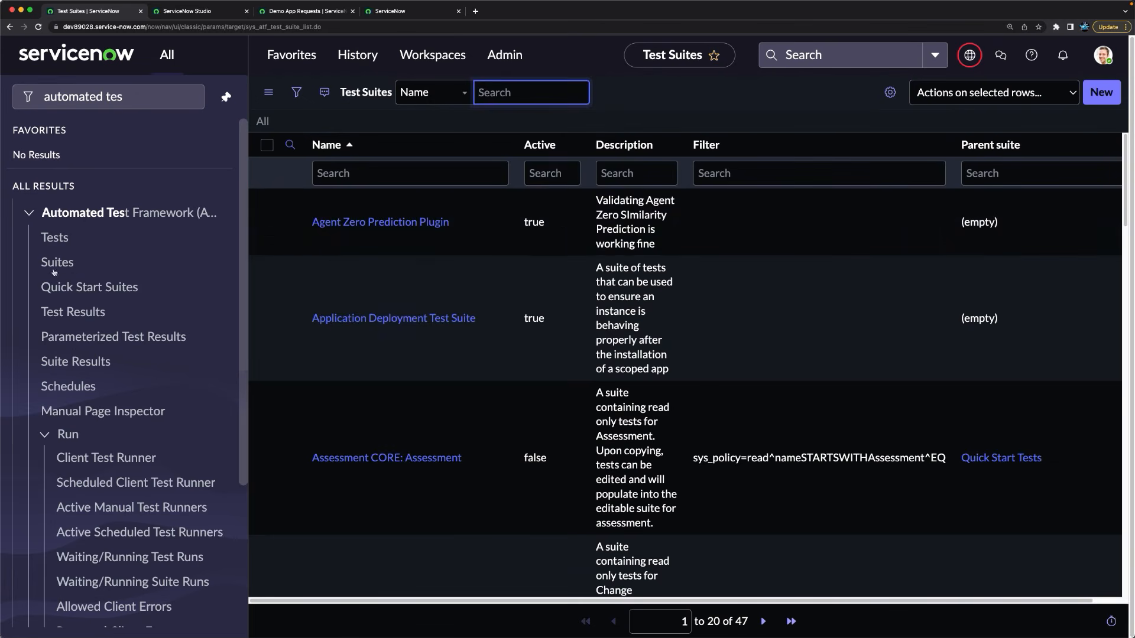
Step: Search the test suites for names containing demo and open the Demo App Test Suite that has the name filter
click(71, 262)
click(338, 172)
text(*d)
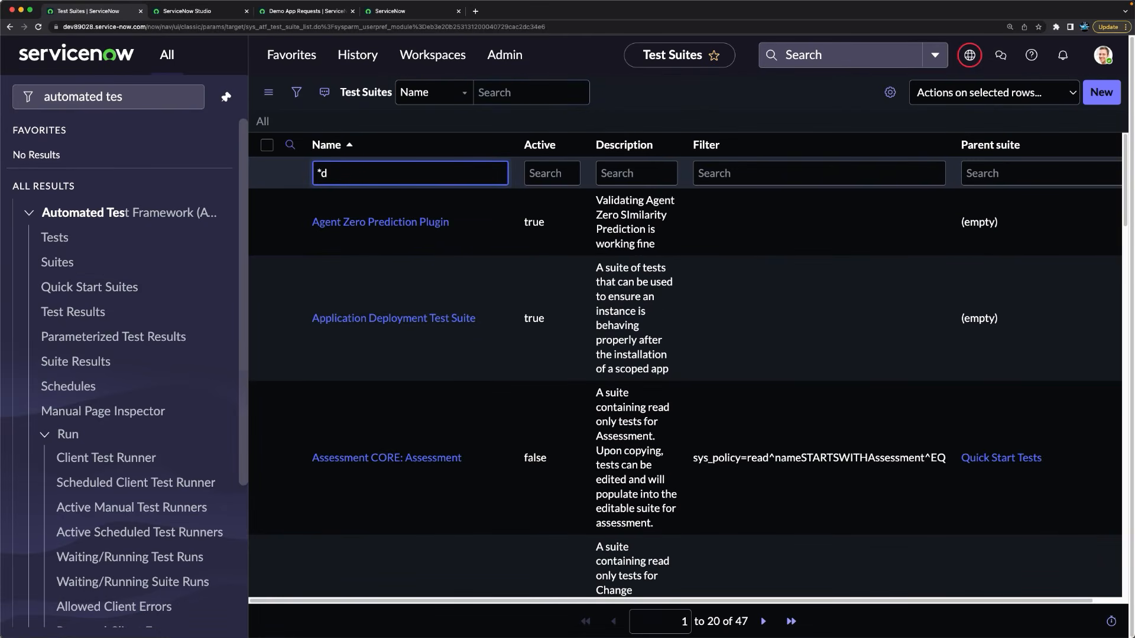
text(emo)
key(Return)
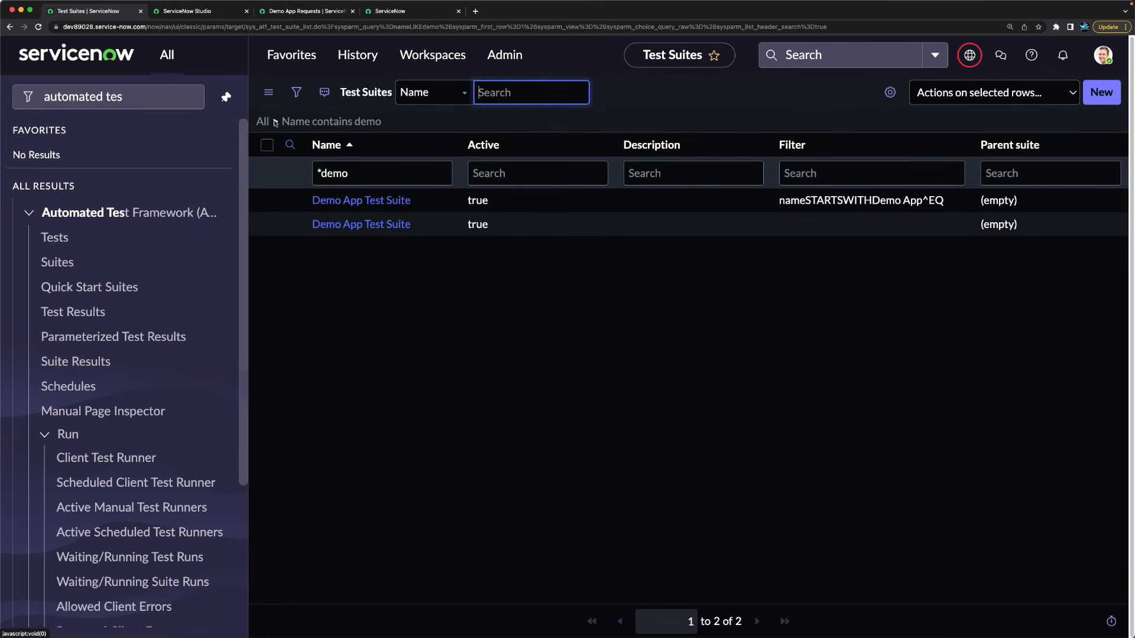
click(359, 201)
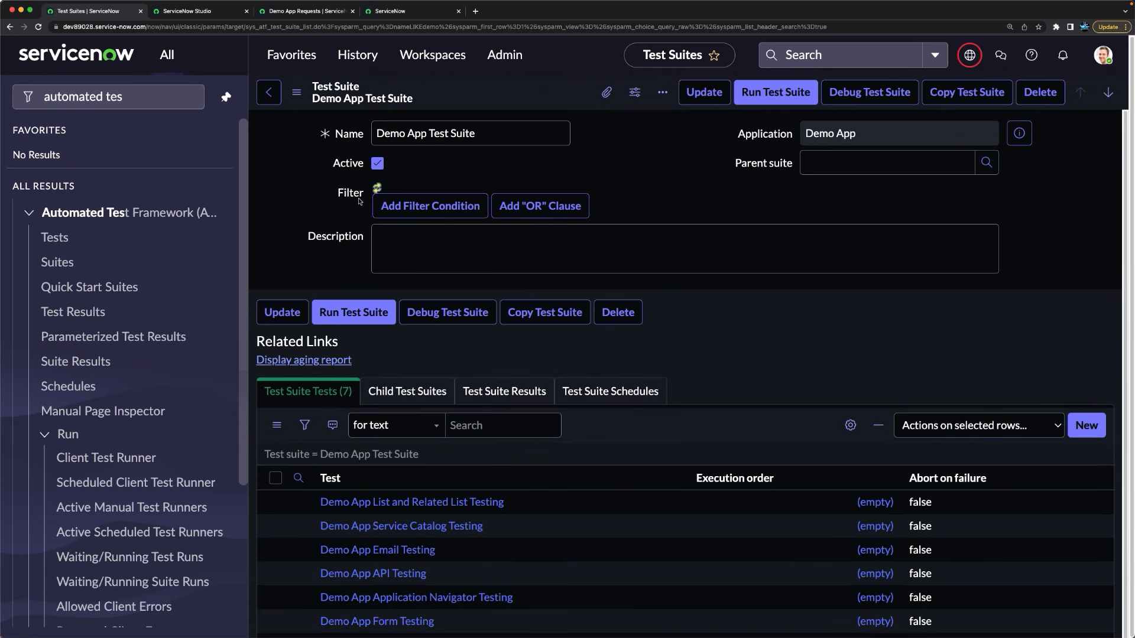
Step: Examine the suite's filter condition, its test suite tests and its child test suites
click(585, 206)
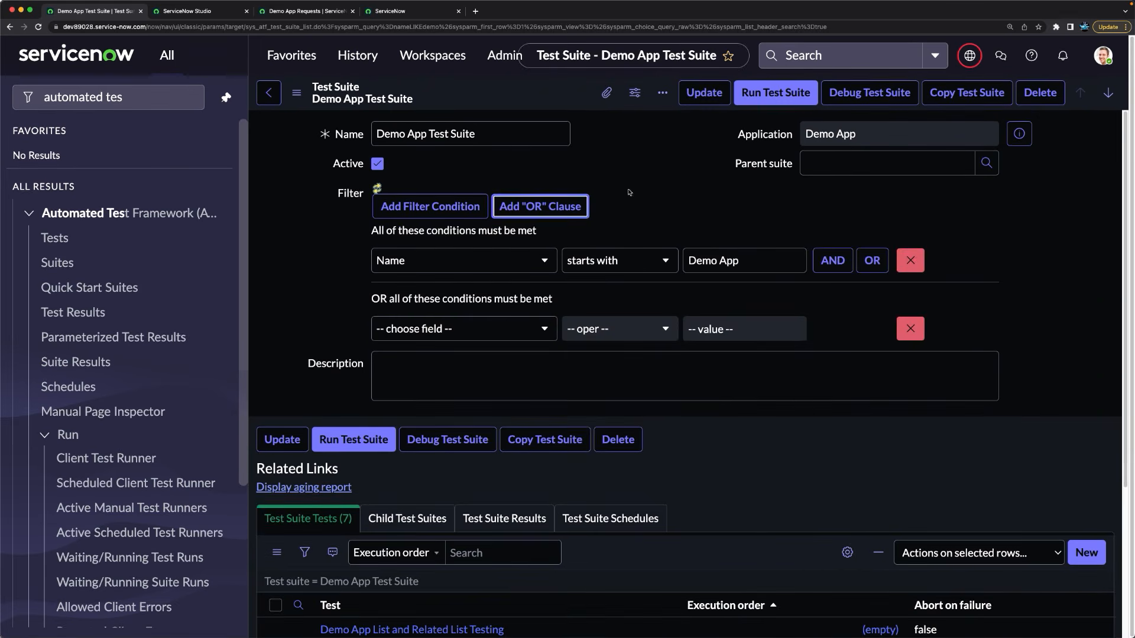
scroll(471, 395, down, 3)
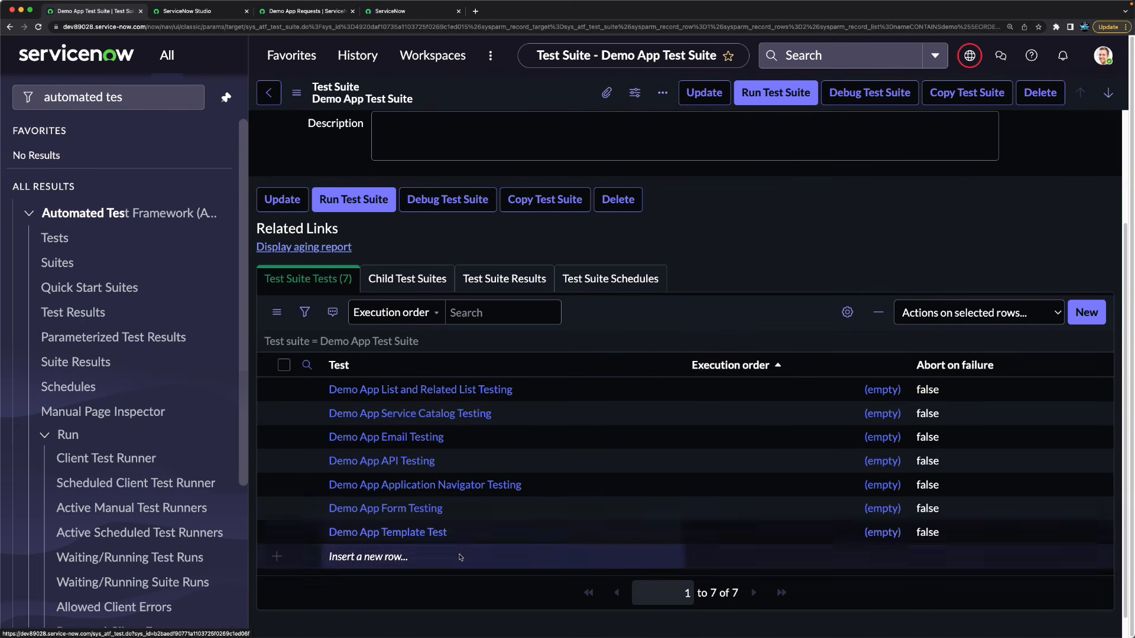
scroll(706, 249, up, 3)
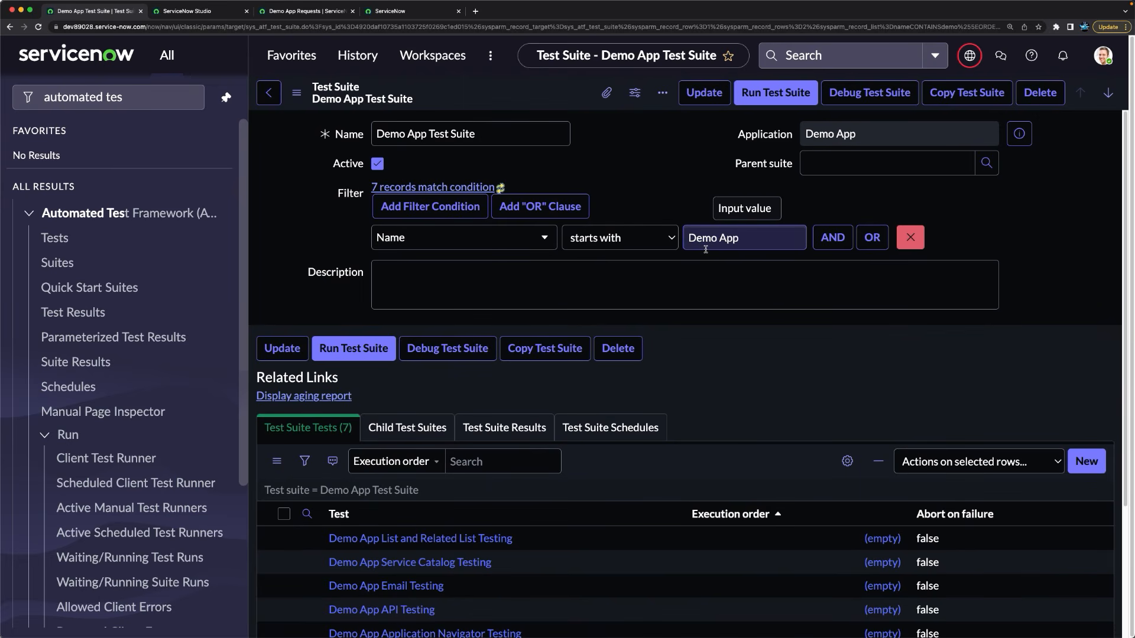
scroll(589, 325, down, 3)
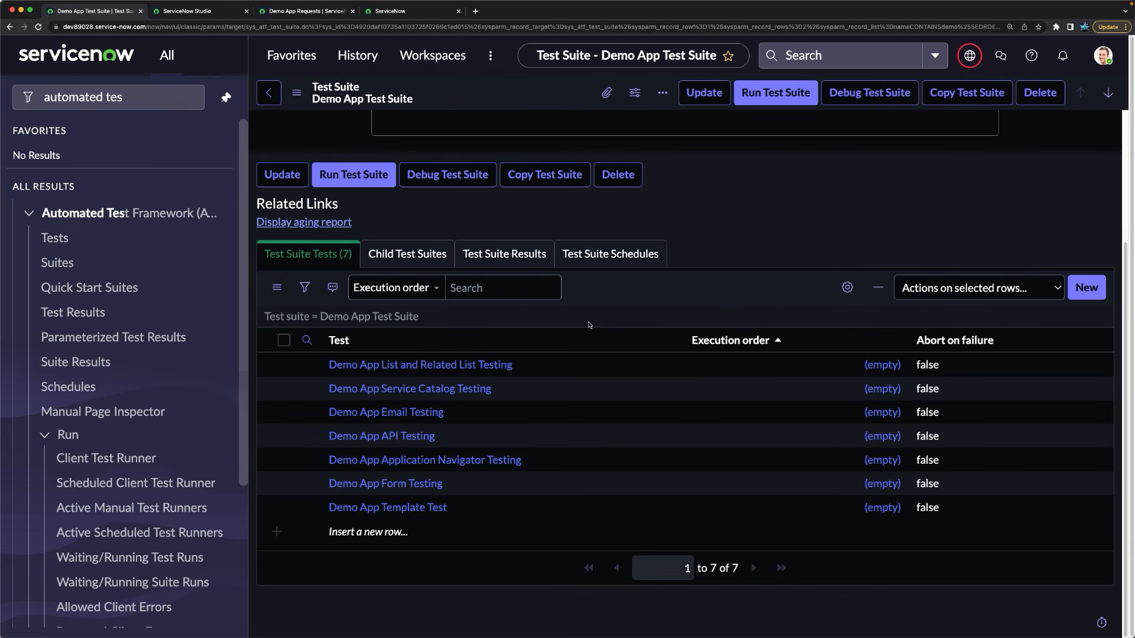
scroll(590, 325, up, 3)
scroll(608, 324, down, 3)
click(403, 253)
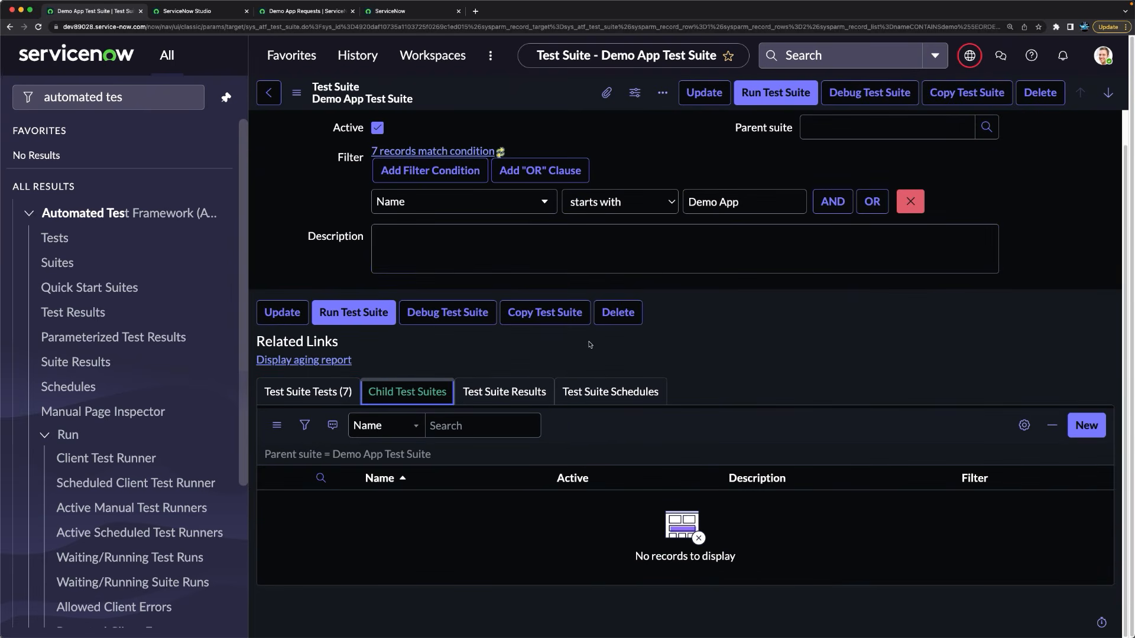
scroll(689, 253, up, 2)
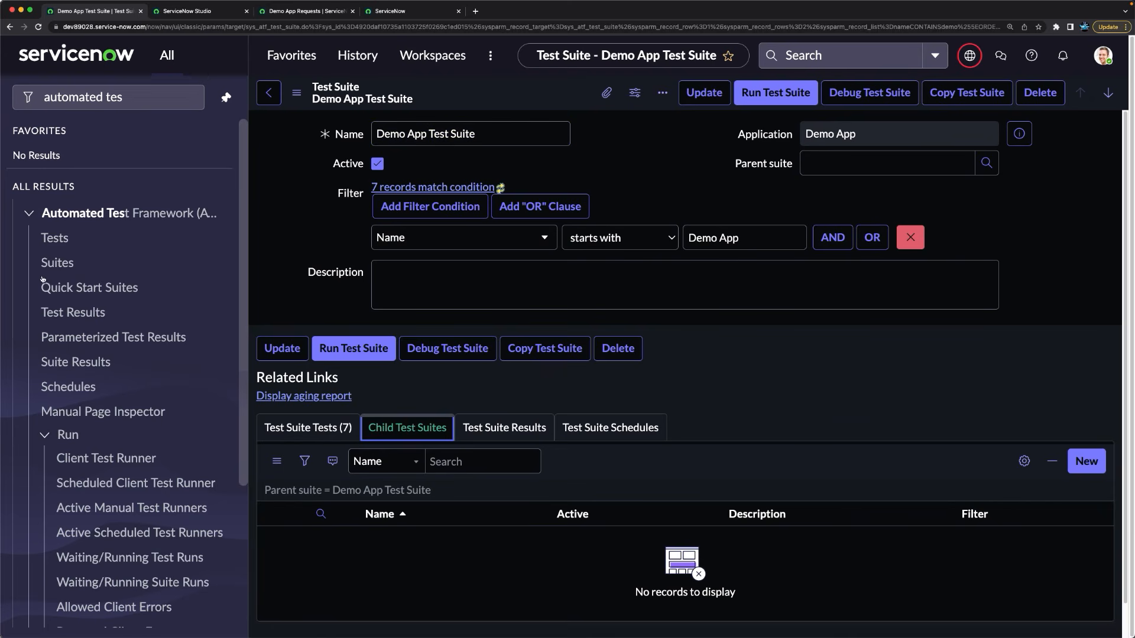
Step: Create another test suite named Demo App Top Level Suite and save it
click(57, 266)
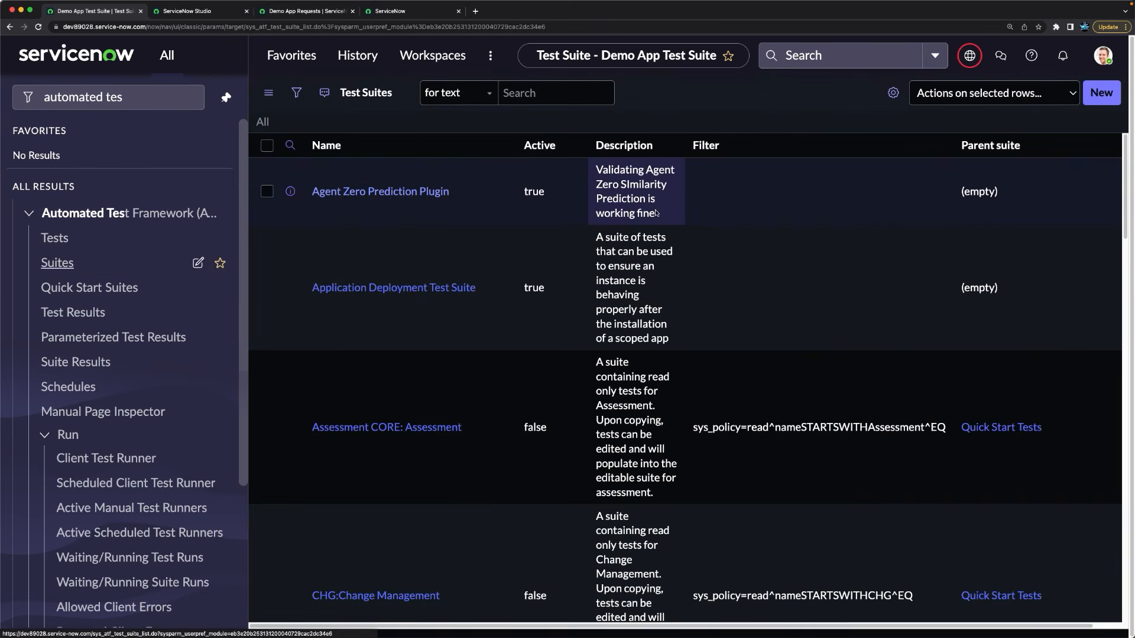
click(1101, 92)
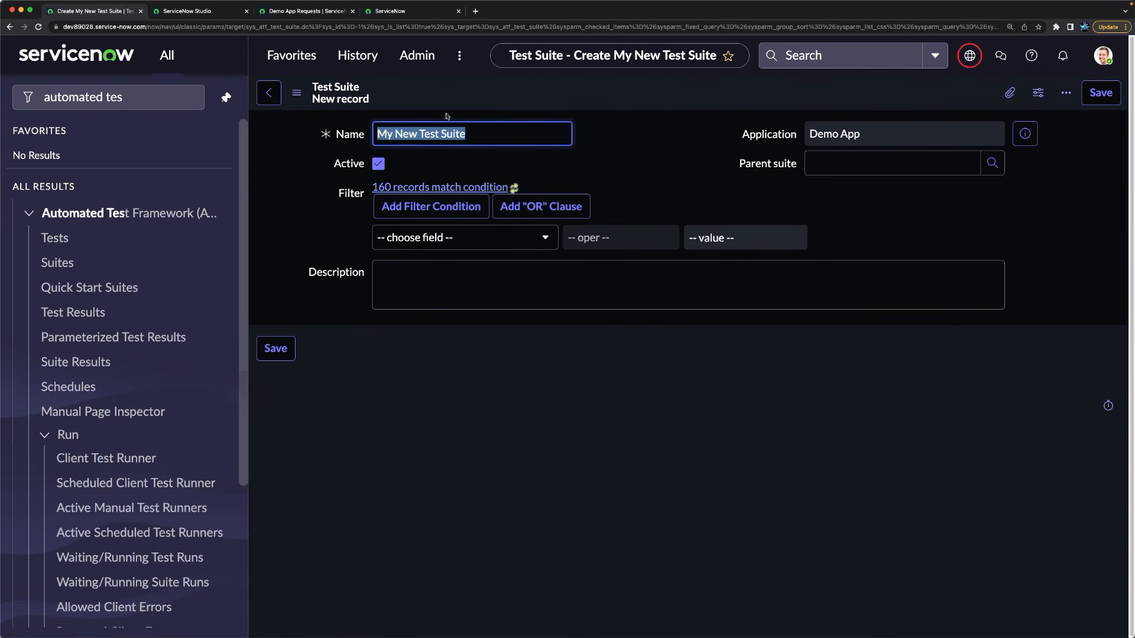
text(Demo App)
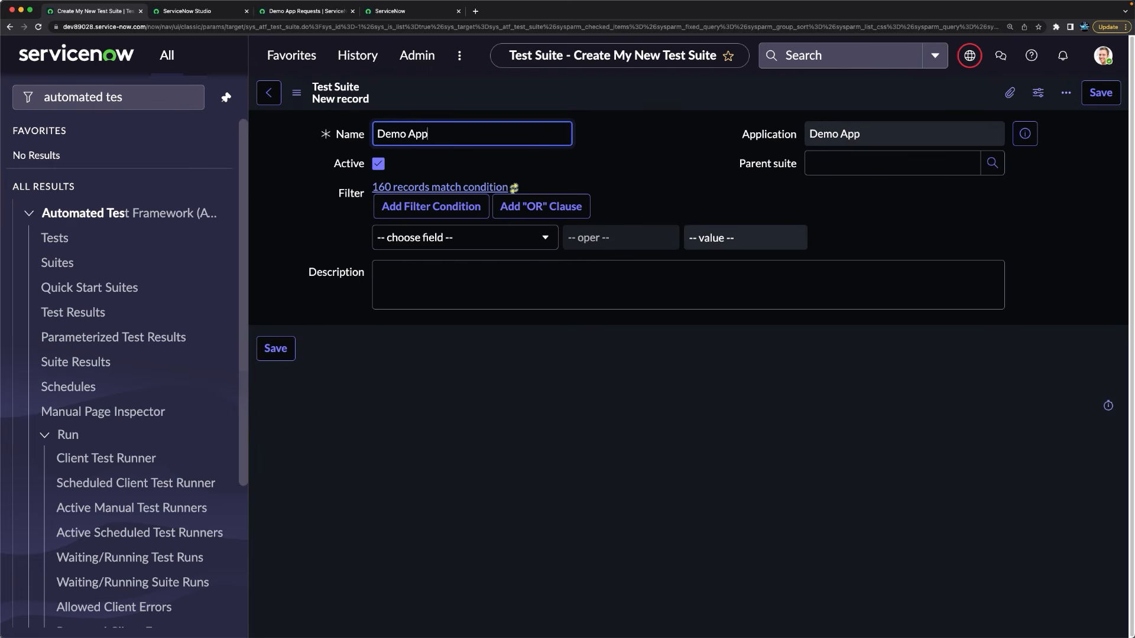
text( P)
key(BackSpace)
text(Top Lev elSuite)
right_click(658, 86)
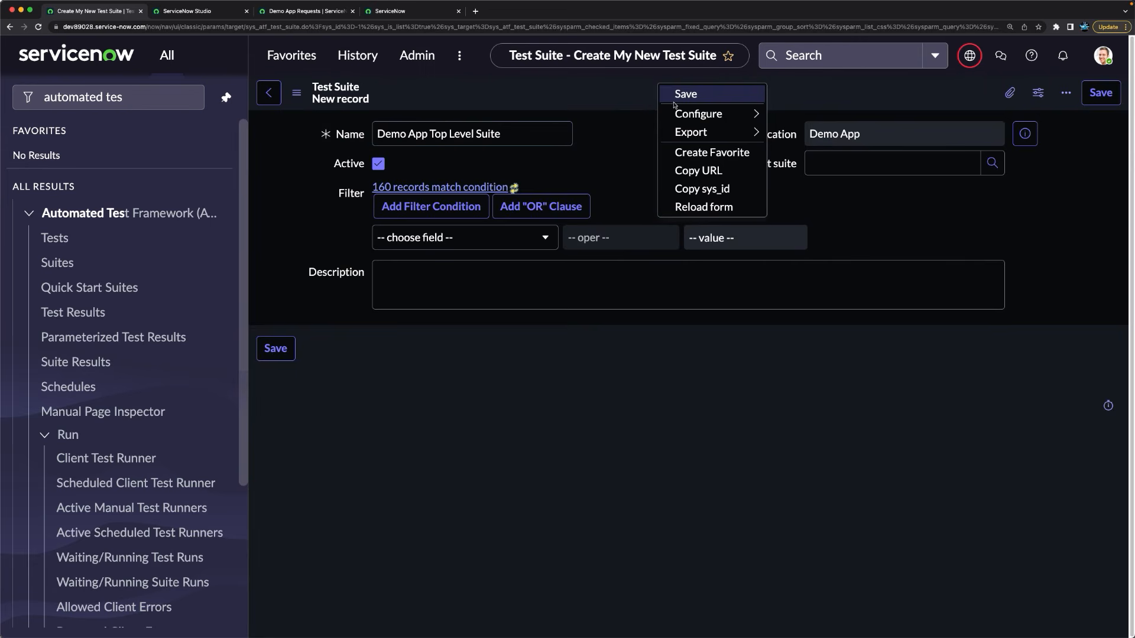
click(674, 96)
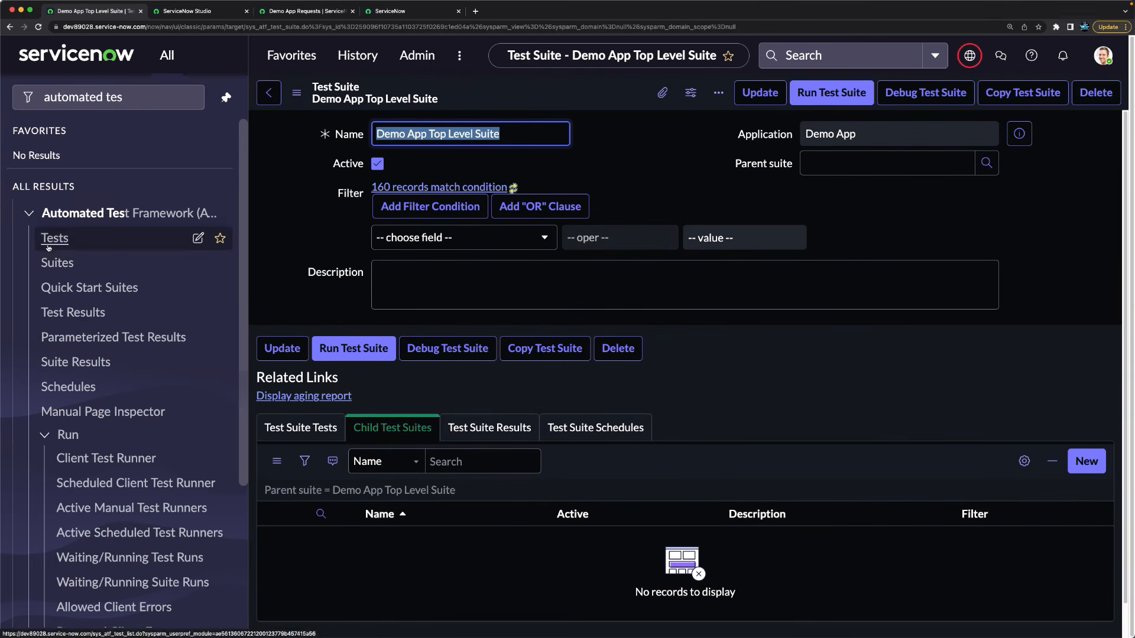
Step: Add the Updated column to the Test Suites list and sort the list by it in descending order
click(57, 262)
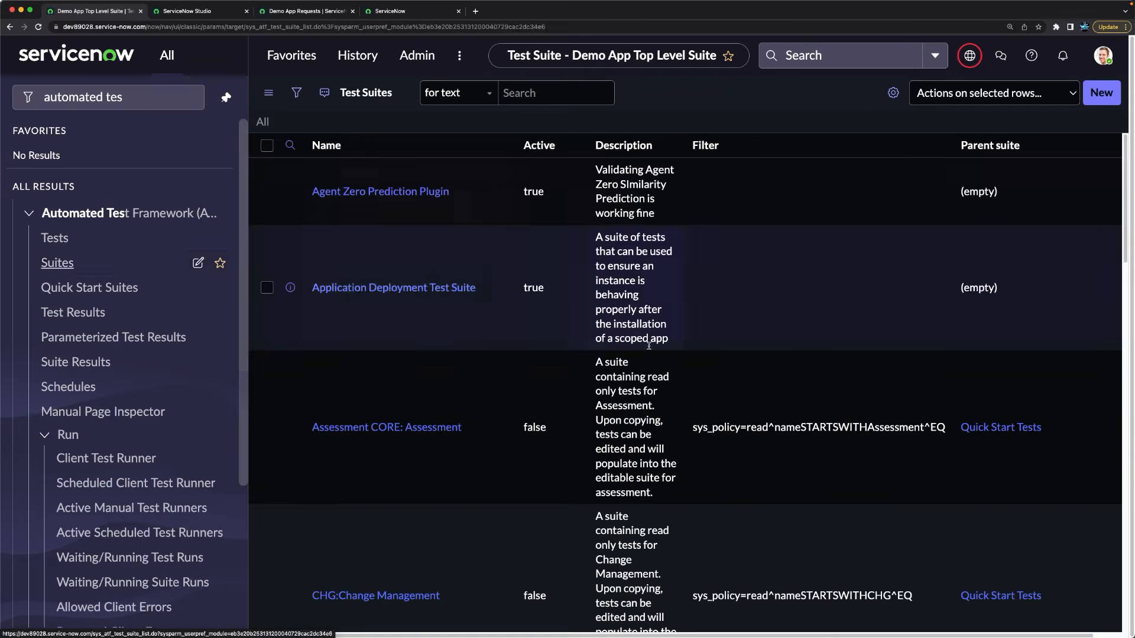
click(884, 98)
click(513, 293)
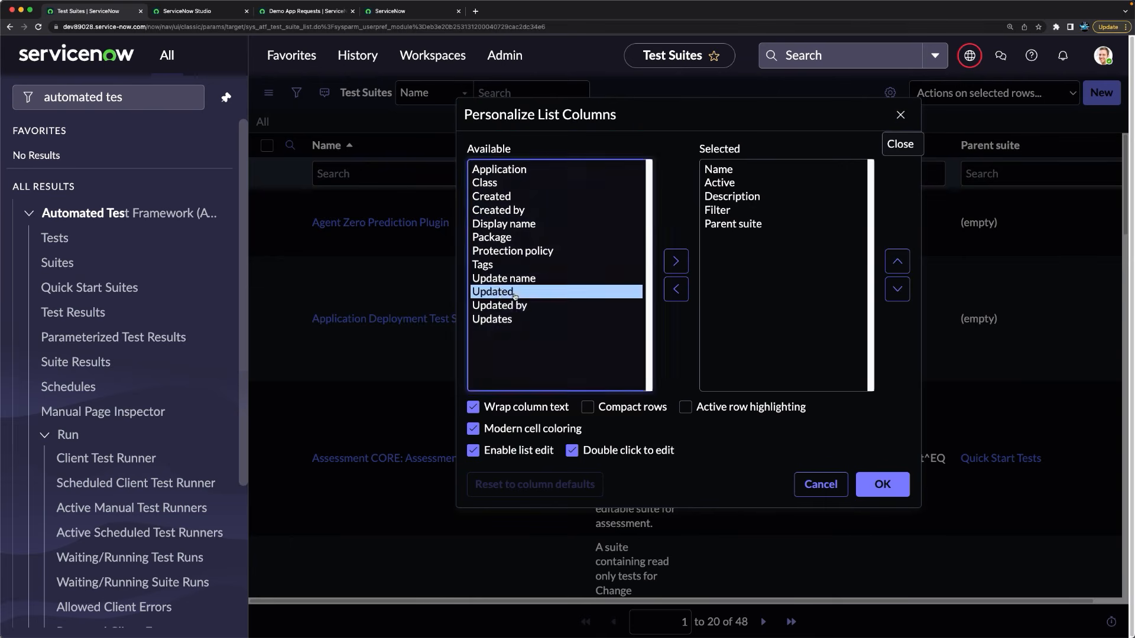
double_click(513, 293)
click(880, 484)
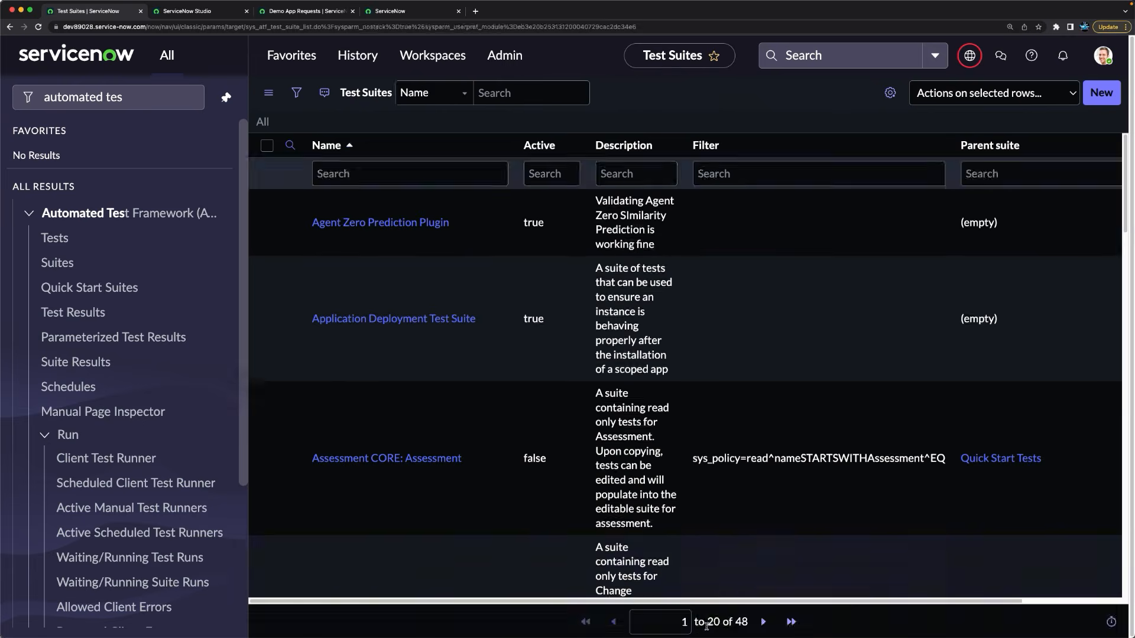
scroll(712, 600, right, 3)
click(1077, 148)
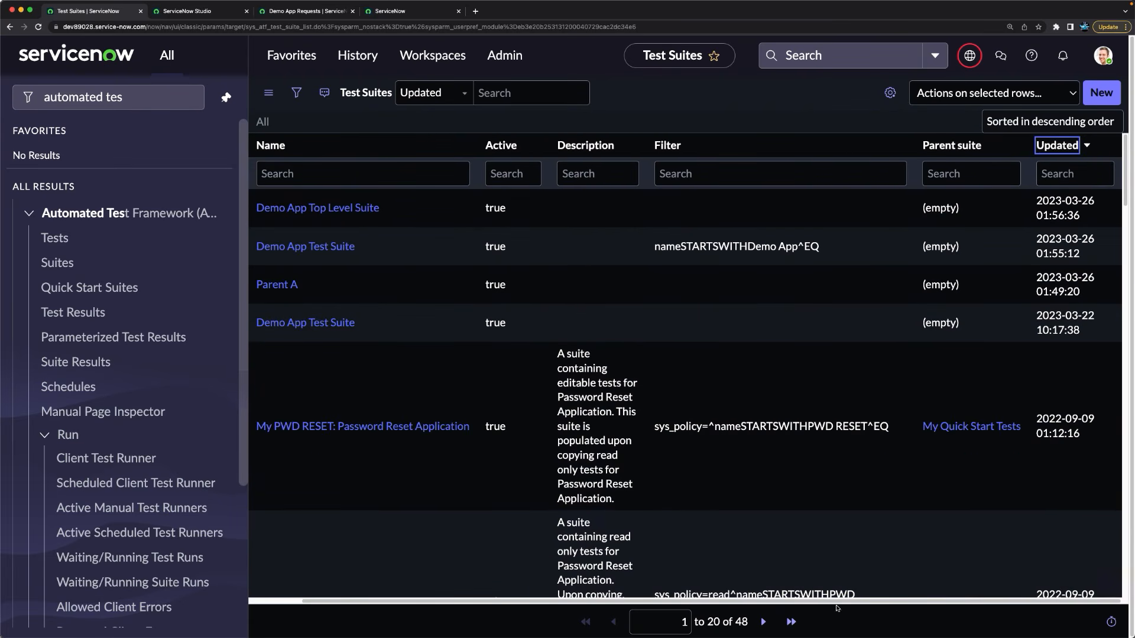
Step: Set the parent suite of the Demo App Test Suite that has the name filter to Demo App Top Level Suite and save it
scroll(836, 609, left, 2)
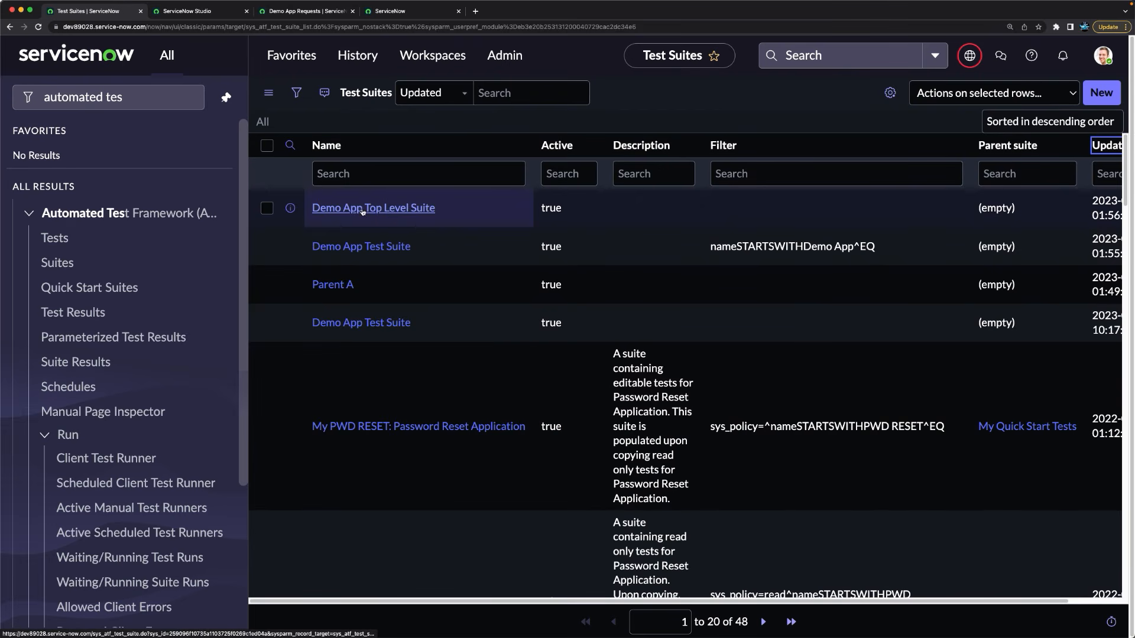
click(371, 248)
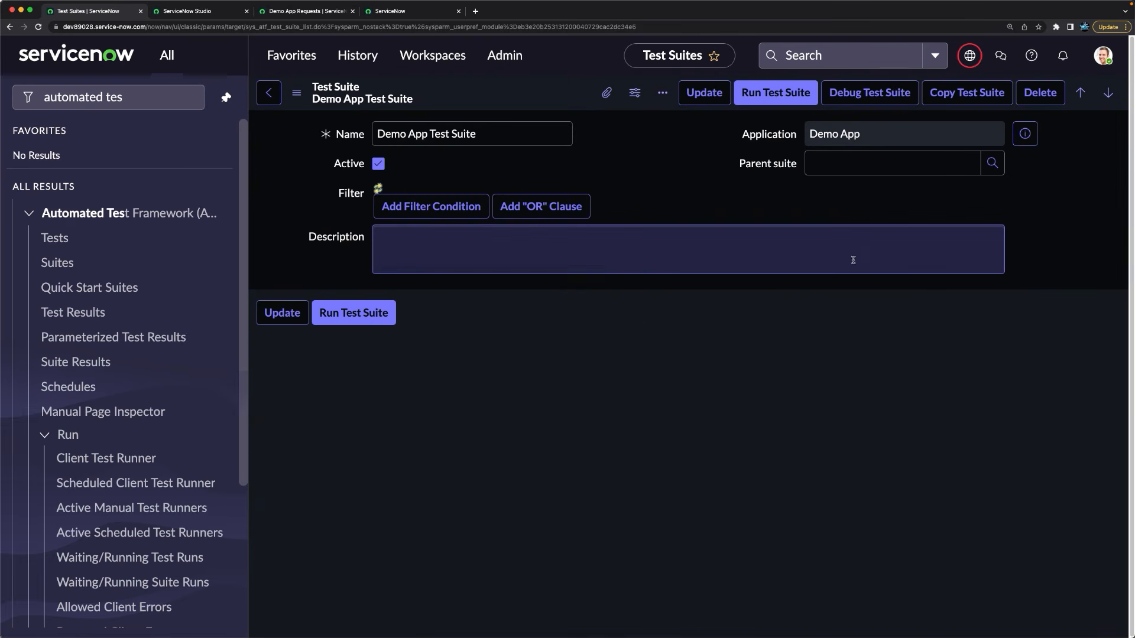
click(840, 167)
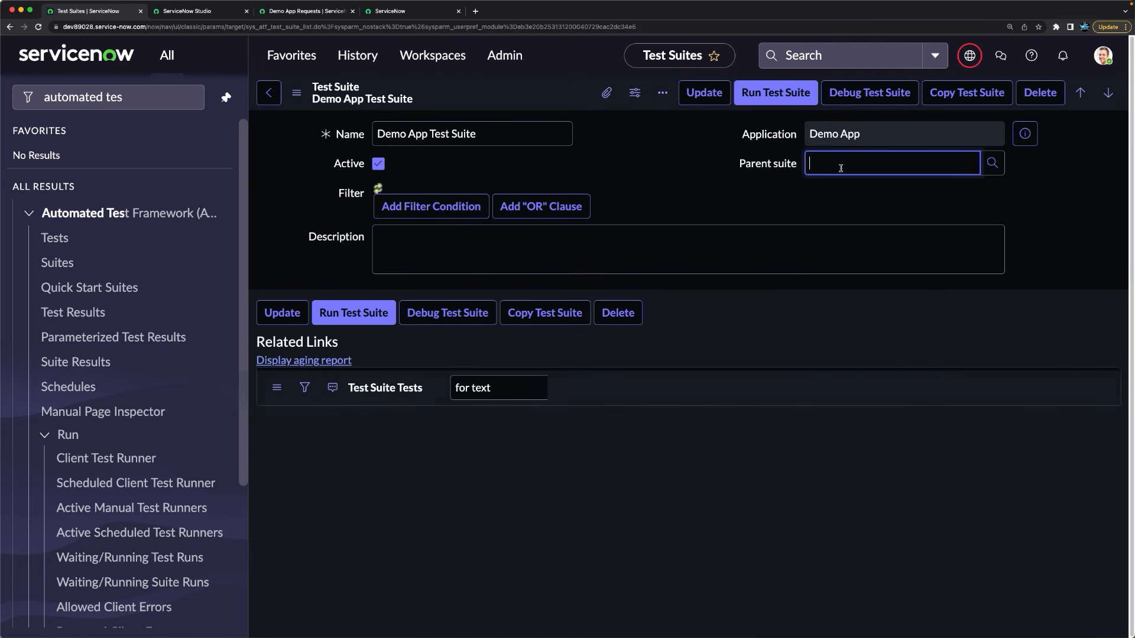
text(de)
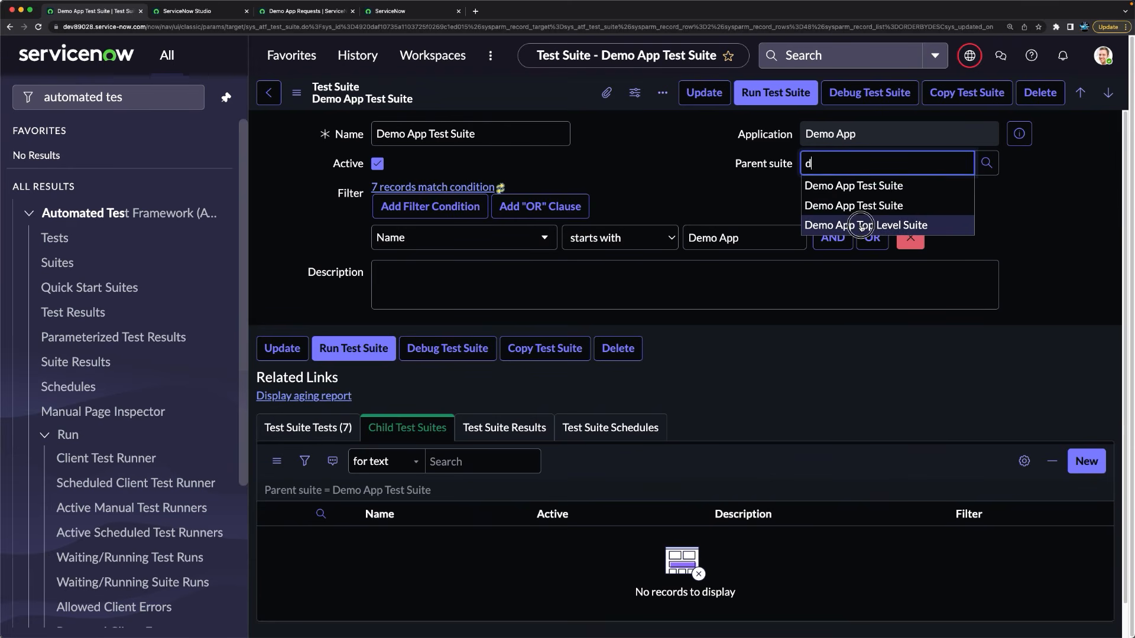
click(861, 225)
right_click(566, 97)
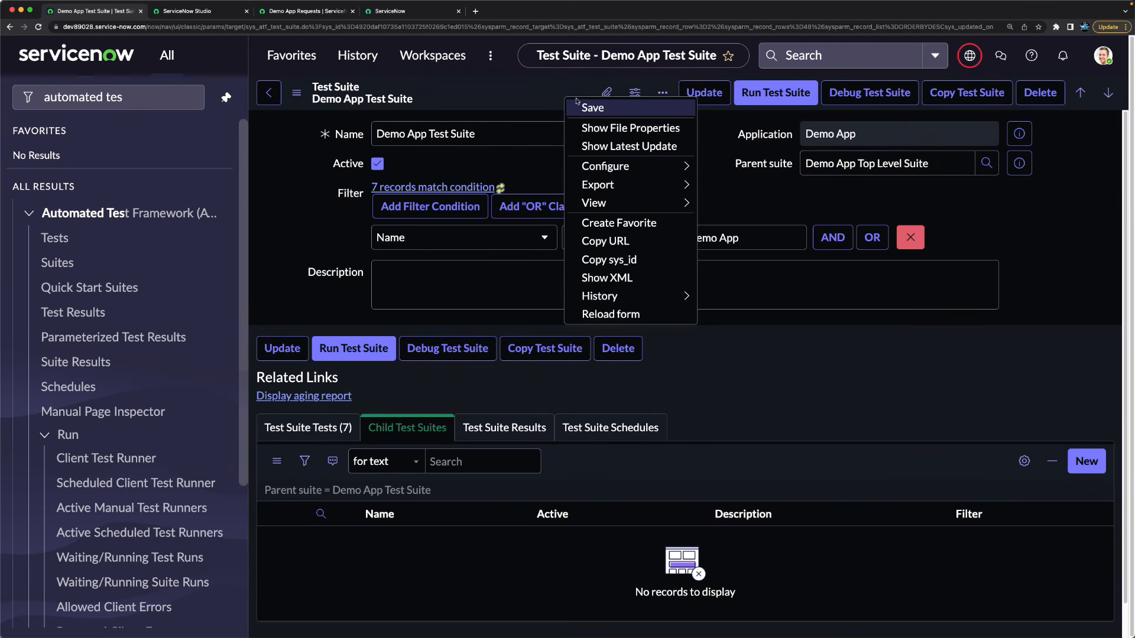
click(593, 108)
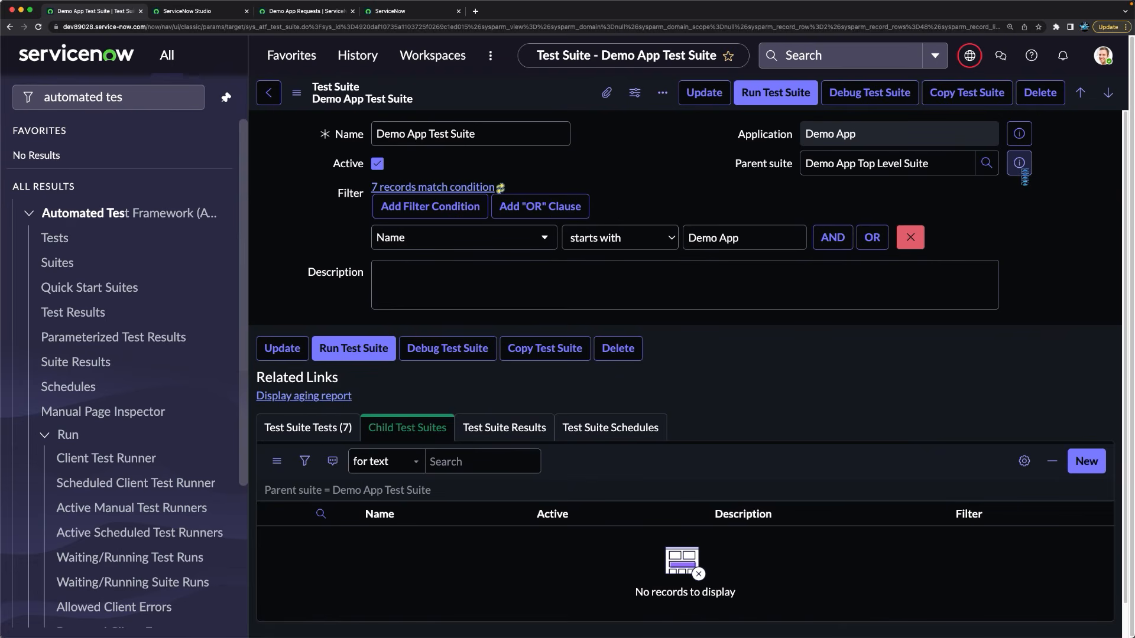
Step: Open the parent suite's record to check its child test suites, and return to Demo App Test Suite from there
click(1022, 170)
click(1074, 201)
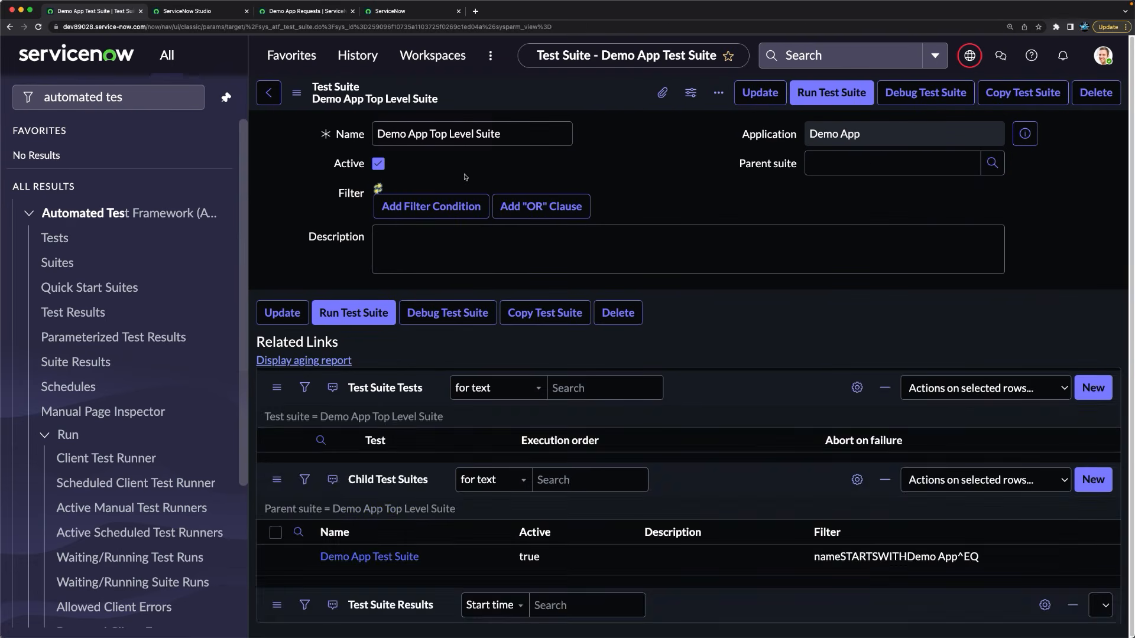
drag(373, 137, 492, 137)
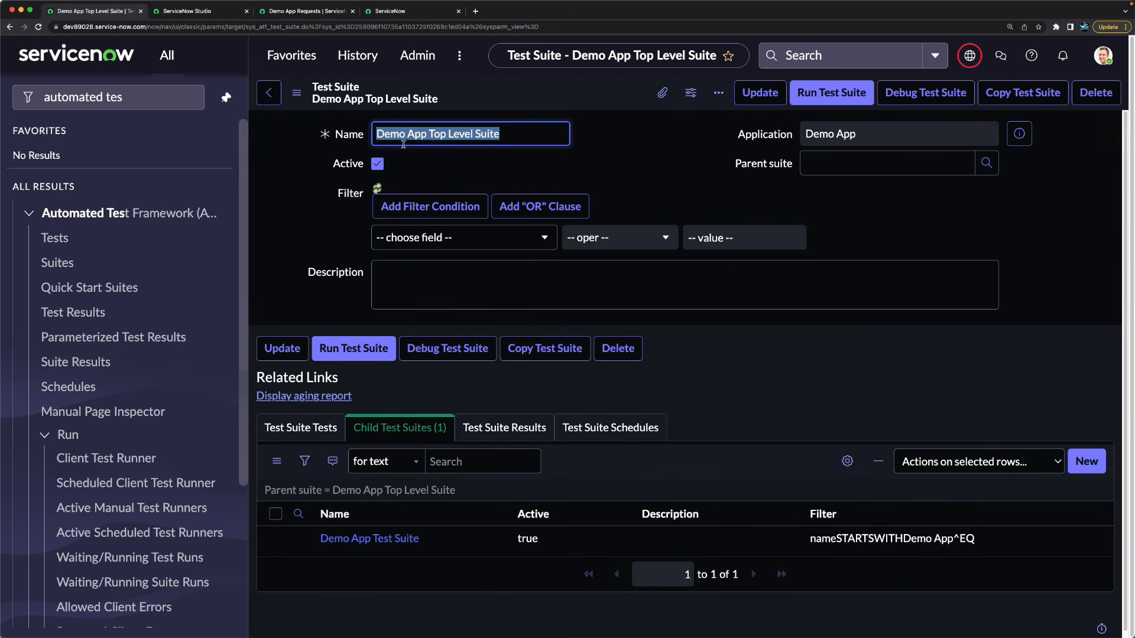
click(652, 158)
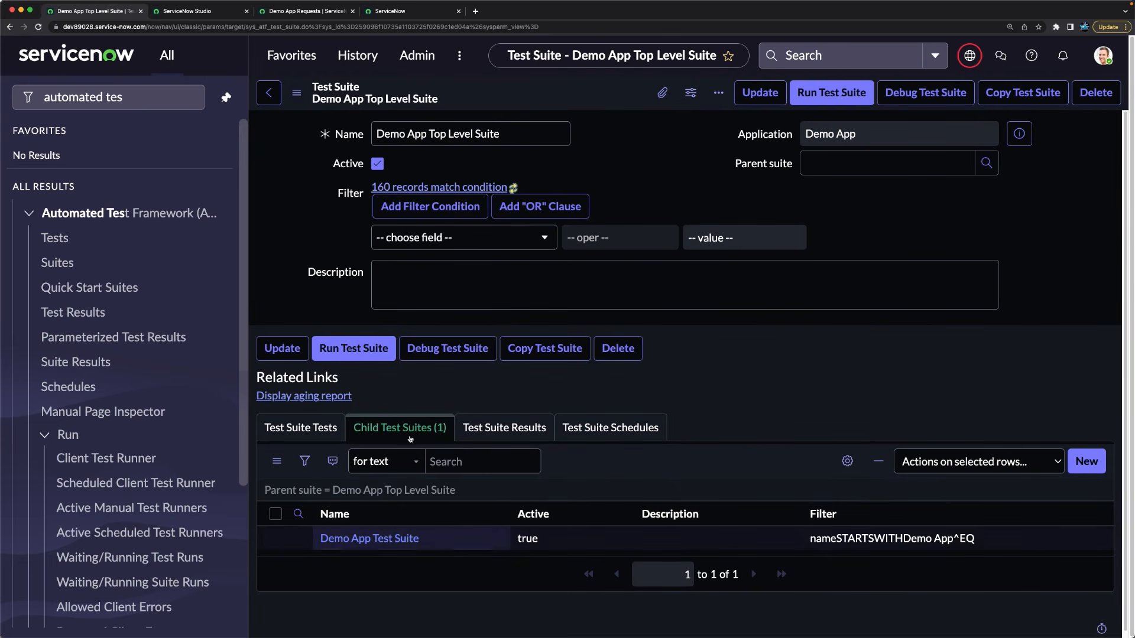
click(378, 539)
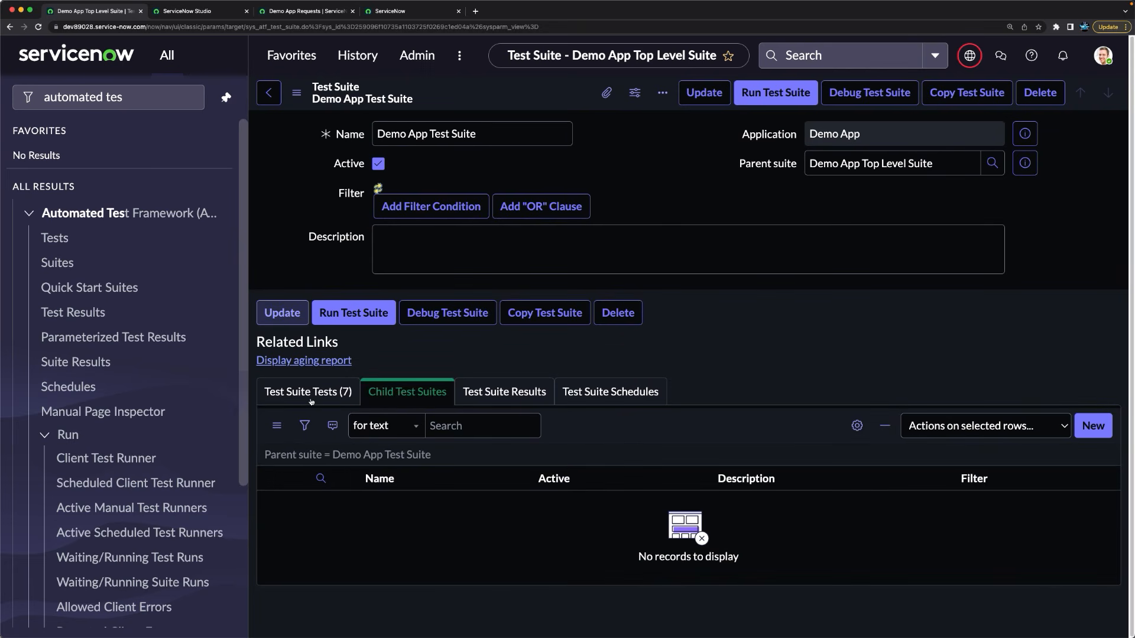
Step: In the suite's tests, set the execution order to 1 for Demo App List and Related List Testing and 2 for Demo App Service Catalog Testing
click(307, 401)
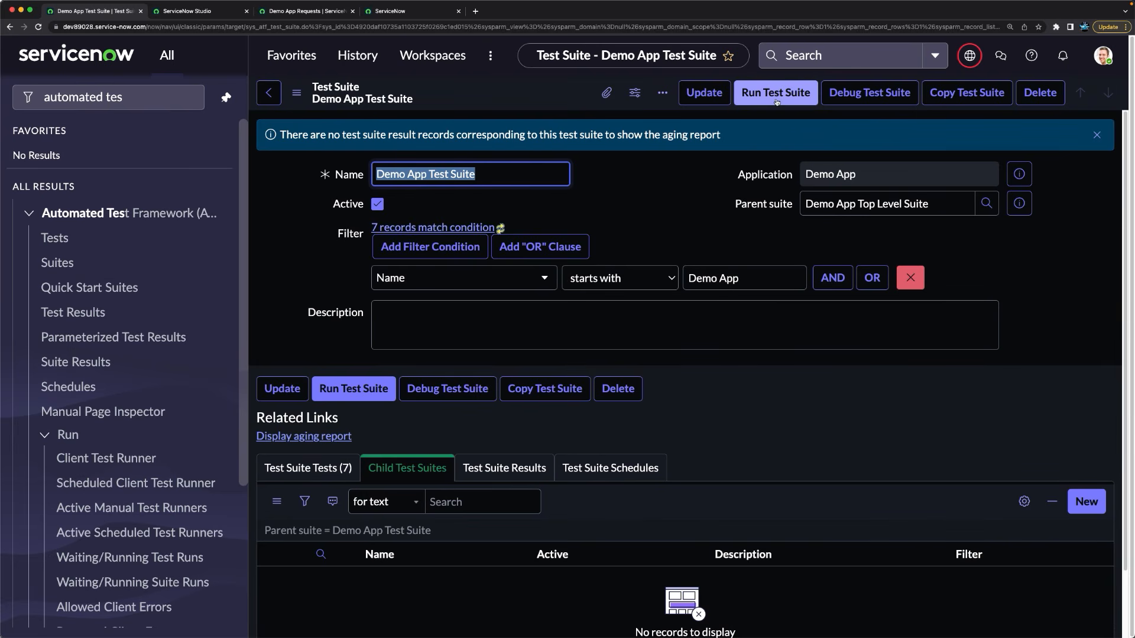
click(308, 468)
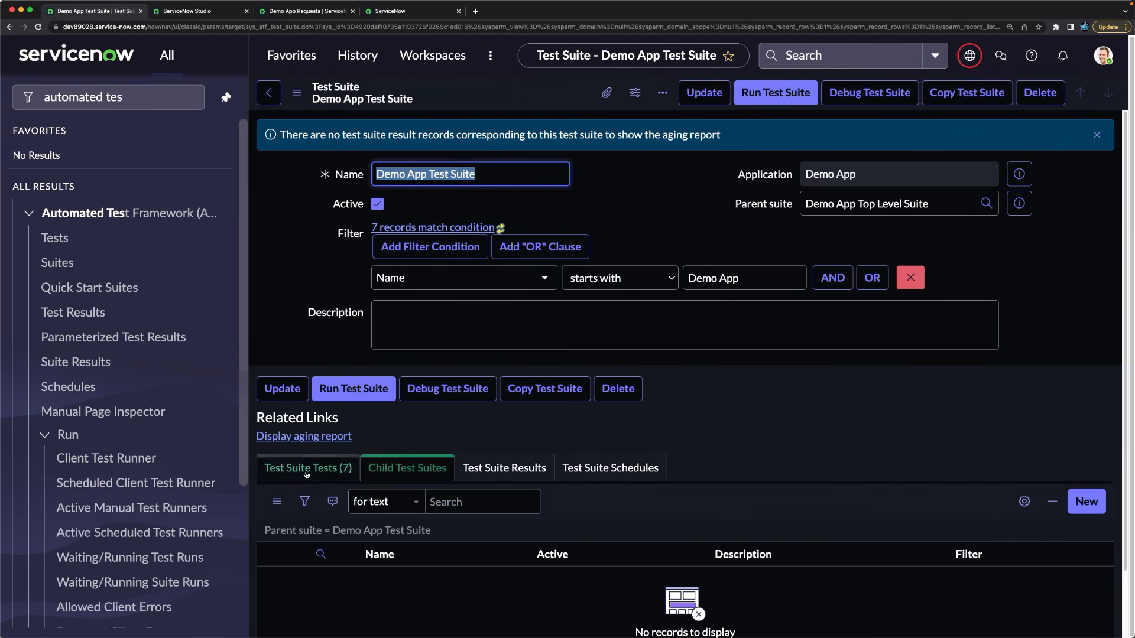
scroll(592, 403, down, 3)
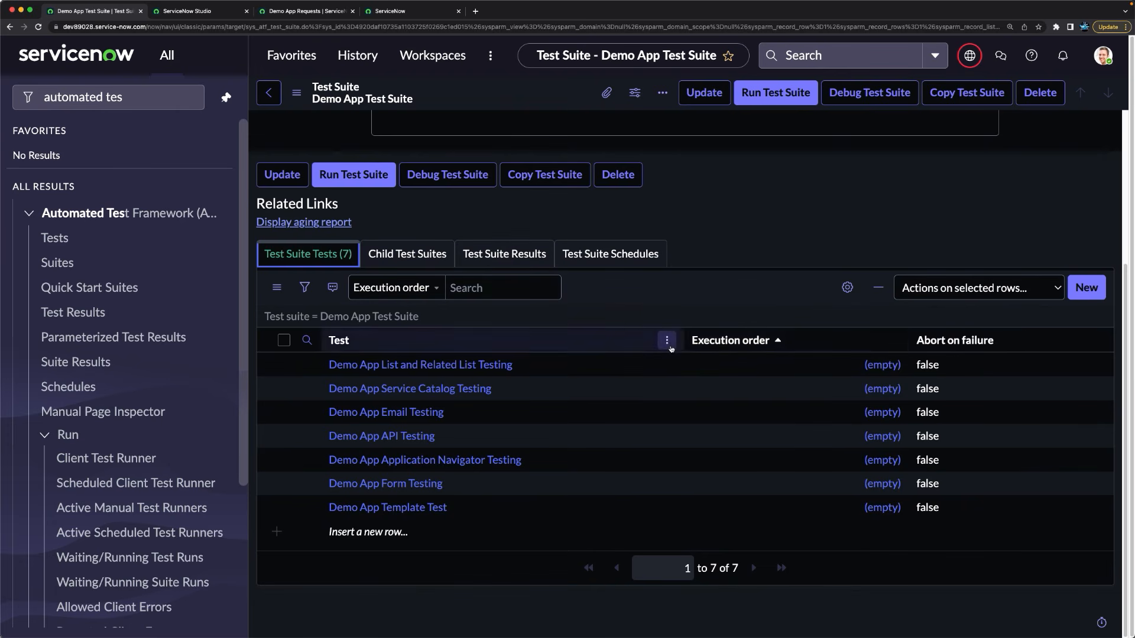
click(833, 371)
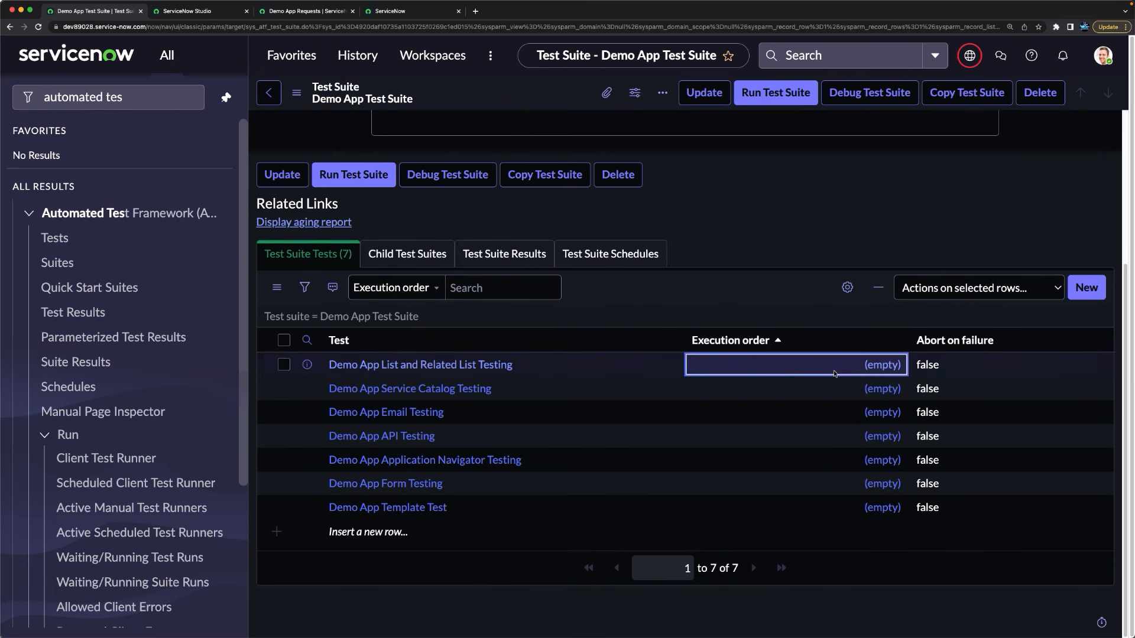
click(833, 370)
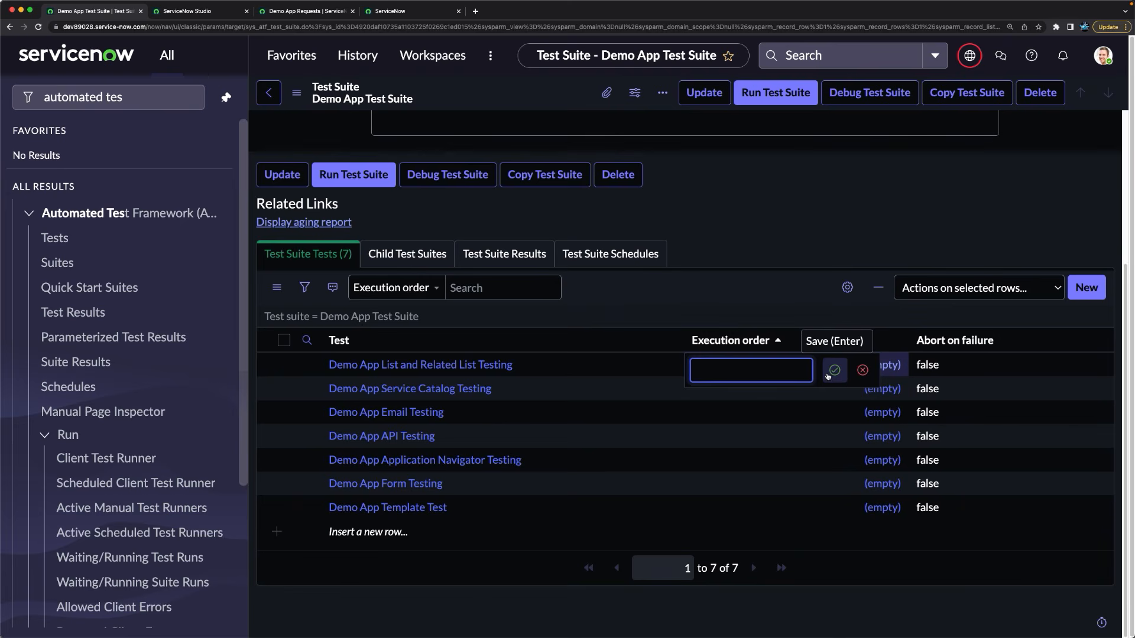
click(834, 371)
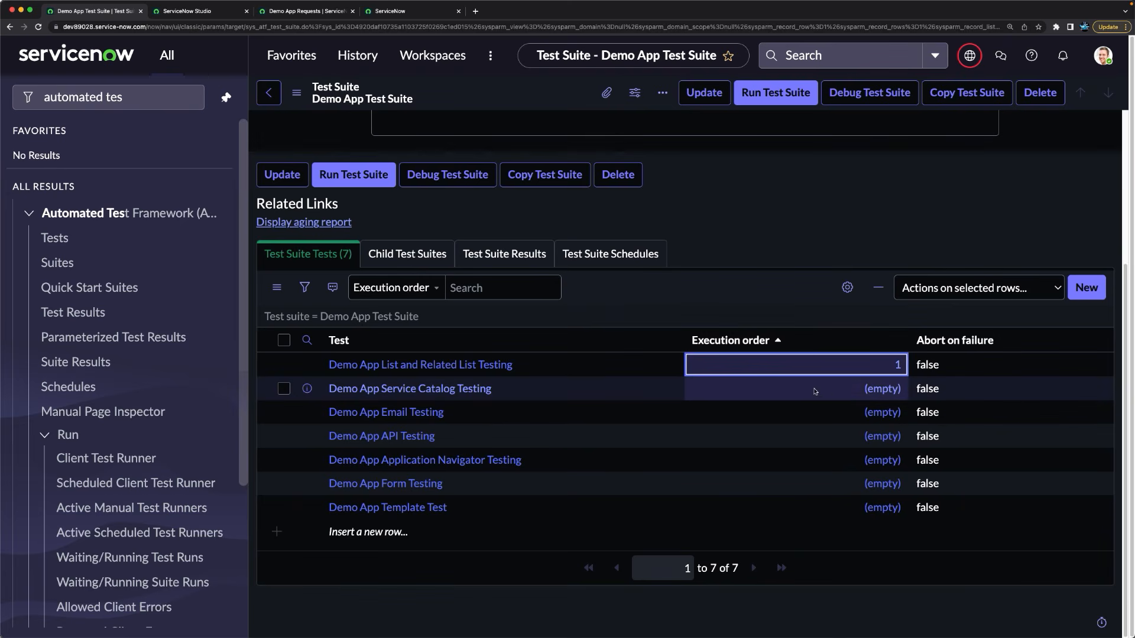
click(834, 394)
click(833, 394)
text(2)
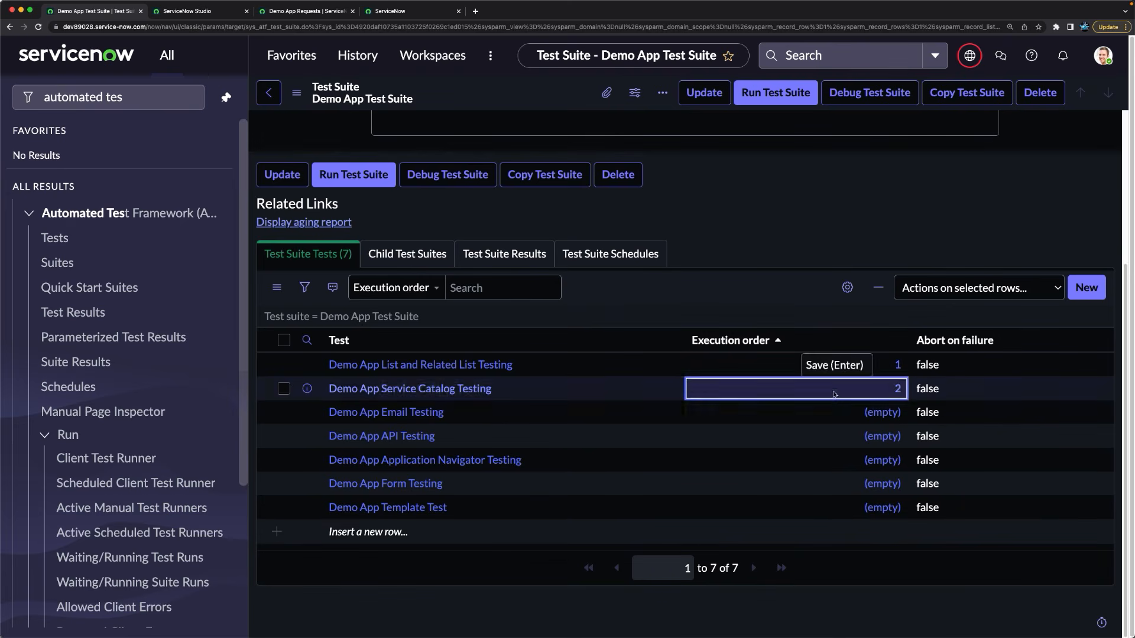
click(836, 395)
Step: Set the execution order to 3 for Demo App Email Testing and 4 for Demo App API Testing
click(830, 417)
click(830, 416)
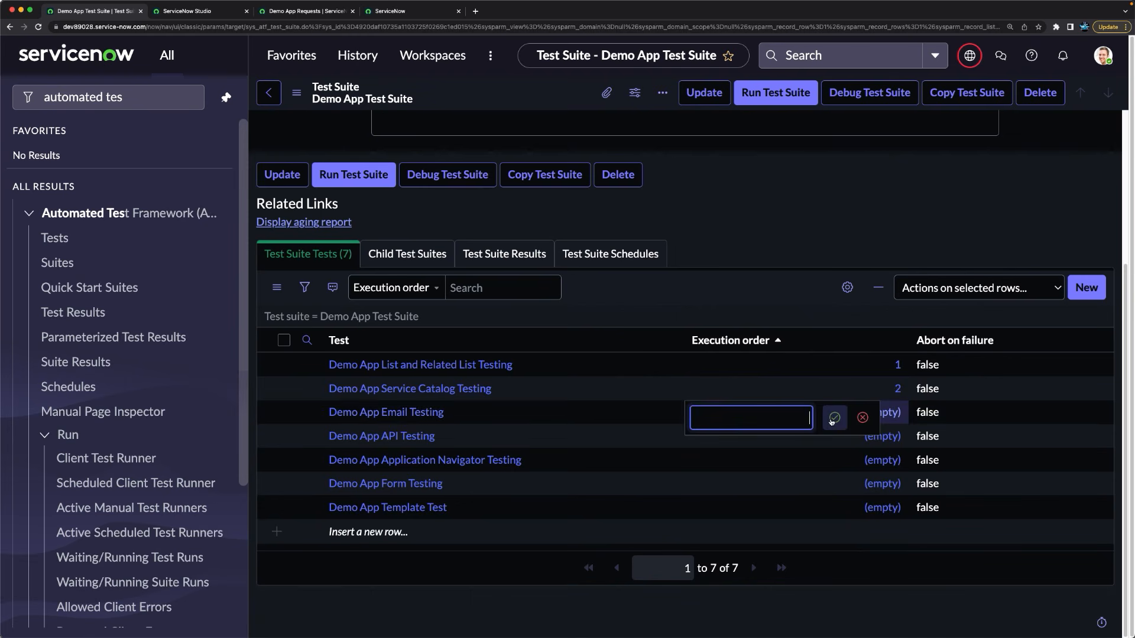
text(3)
click(833, 414)
click(840, 440)
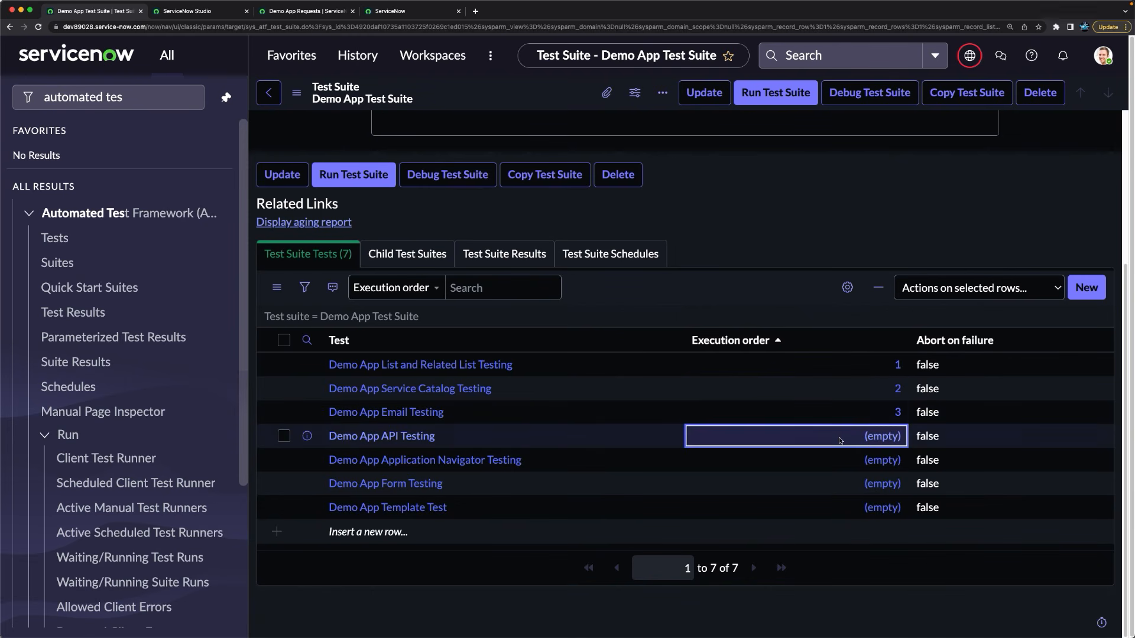
click(840, 440)
text(4)
click(840, 438)
Step: Set the execution order to 5 for Demo App Application Navigator Testing and 6 for Demo App Form Testing
click(842, 462)
click(842, 464)
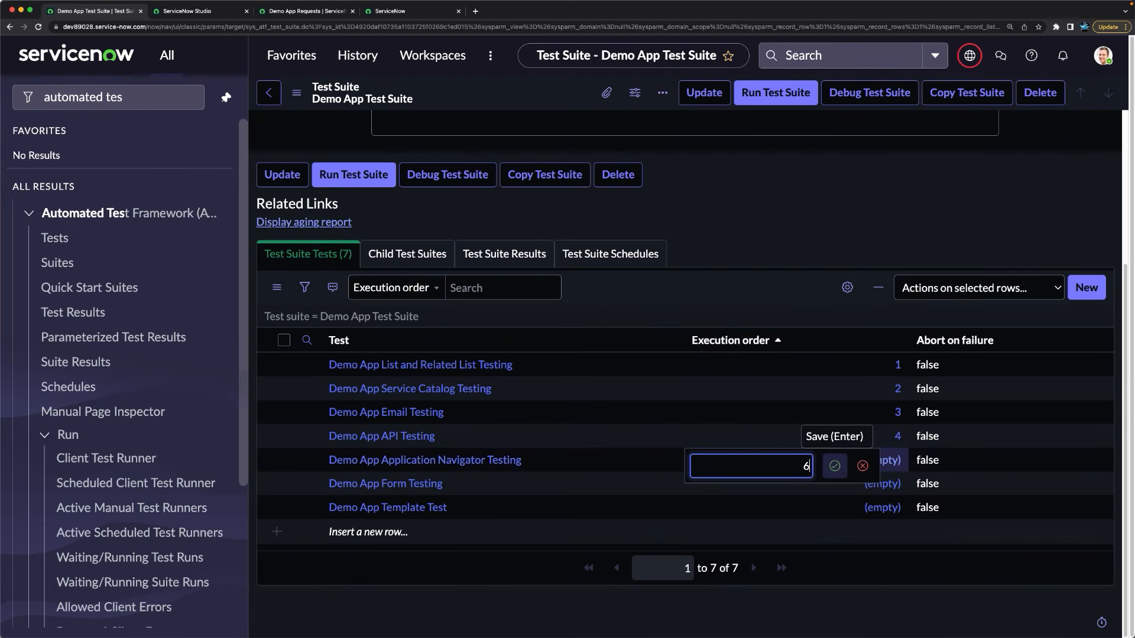
key(BackSpace)
text(5)
click(835, 465)
click(840, 492)
click(840, 491)
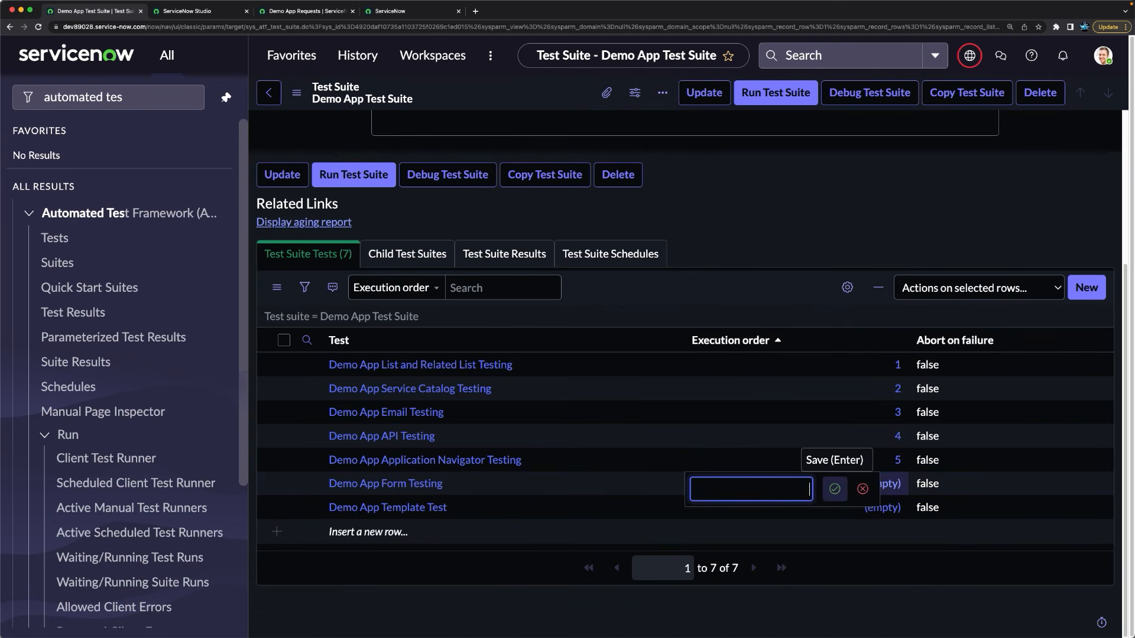
text(6)
click(834, 489)
Step: Set the execution order of Demo App Template Test to 7
click(846, 507)
double_click(845, 508)
click(846, 508)
double_click(853, 508)
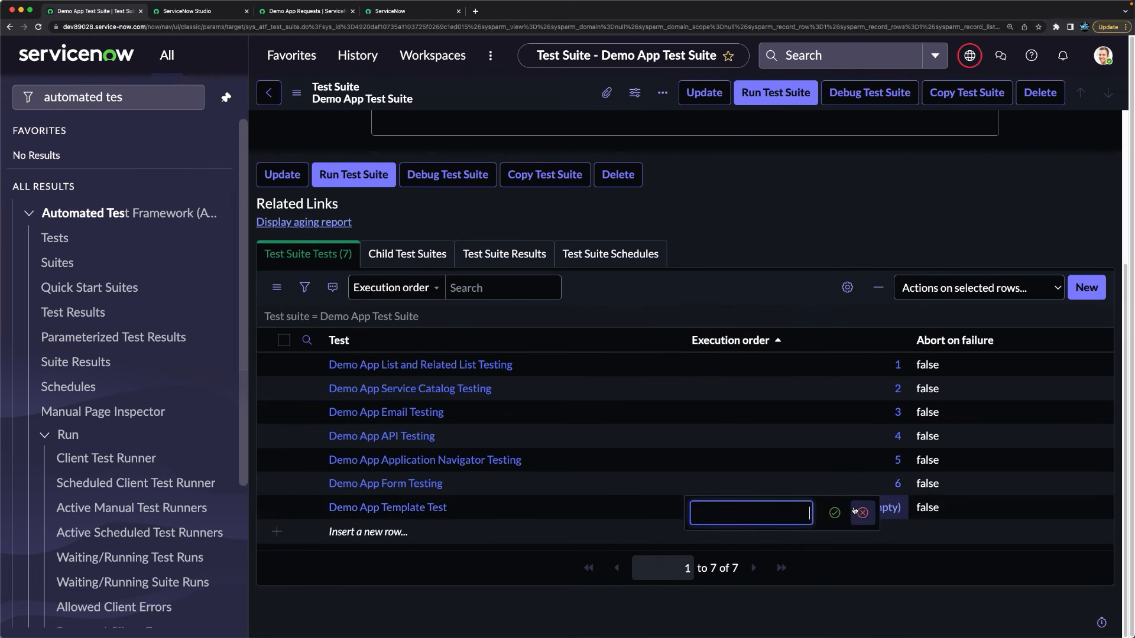
text(7)
click(834, 513)
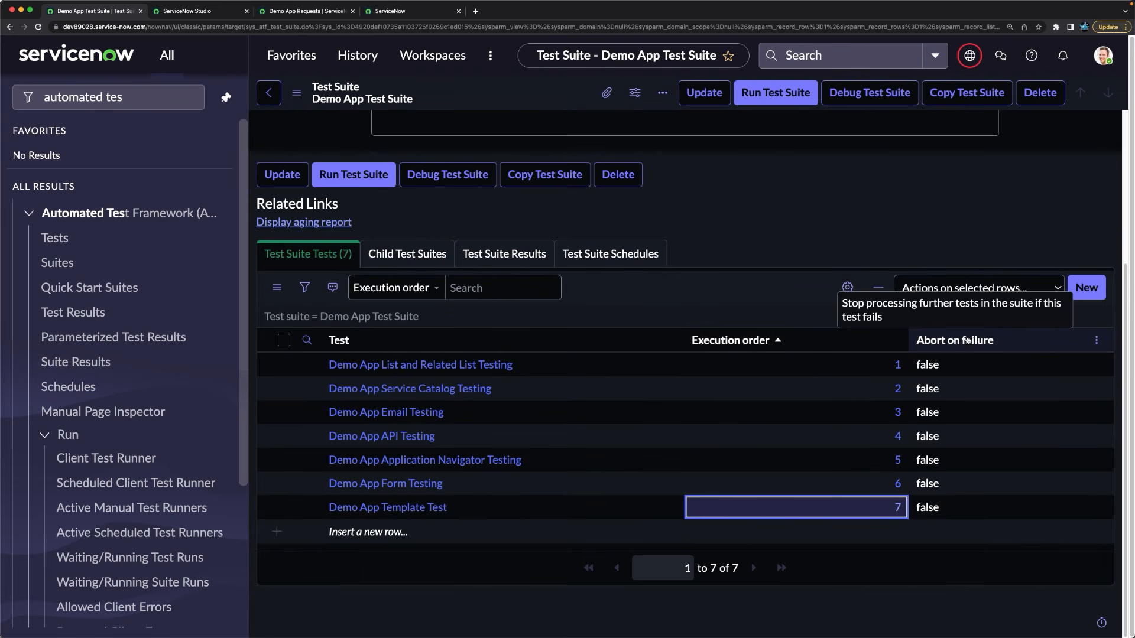
click(907, 266)
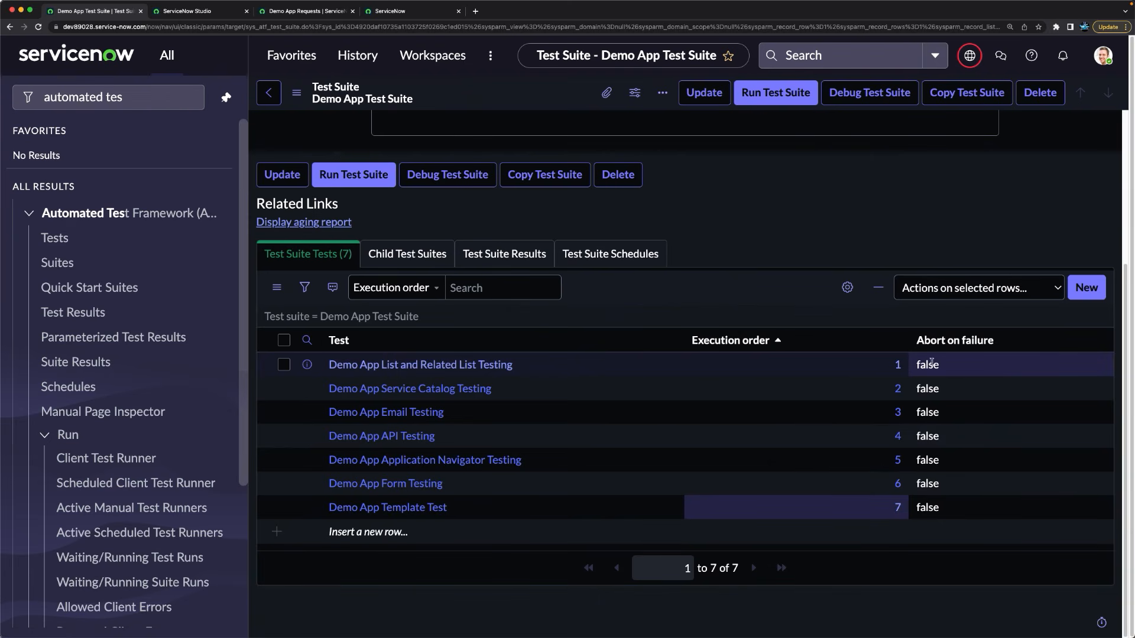
Step: Run the Demo App Test Suite in the current Chrome session
mouse_move(1079, 637)
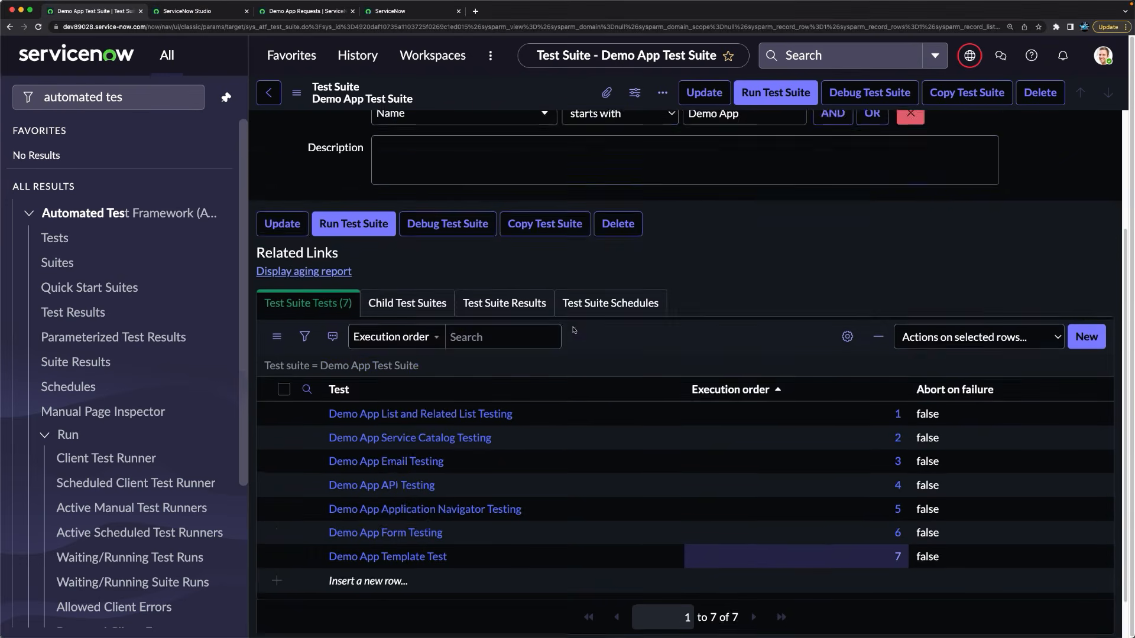
scroll(575, 332, up, 3)
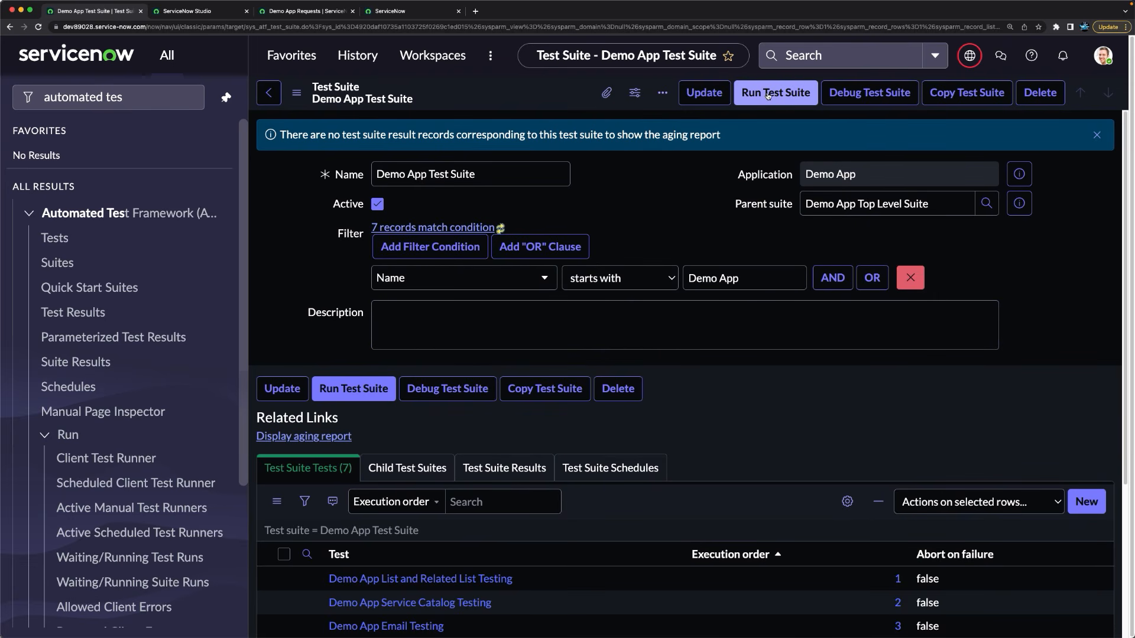
click(768, 96)
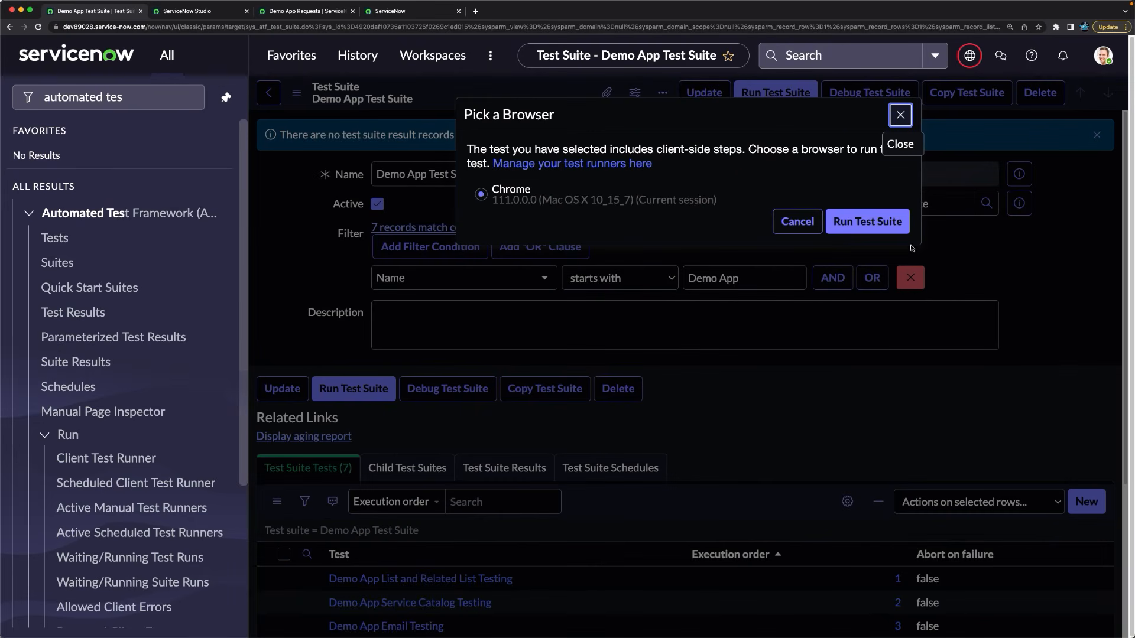
click(862, 225)
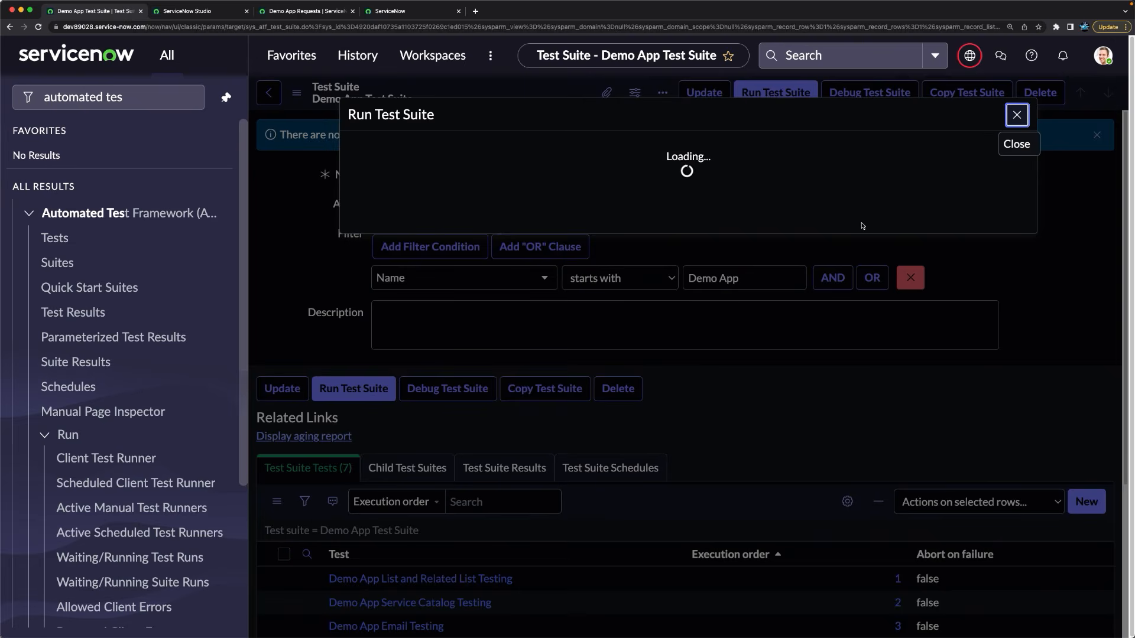
Step: Check the suite run's progress in the Client Test Runner and in the run dialog's list of tests
click(385, 12)
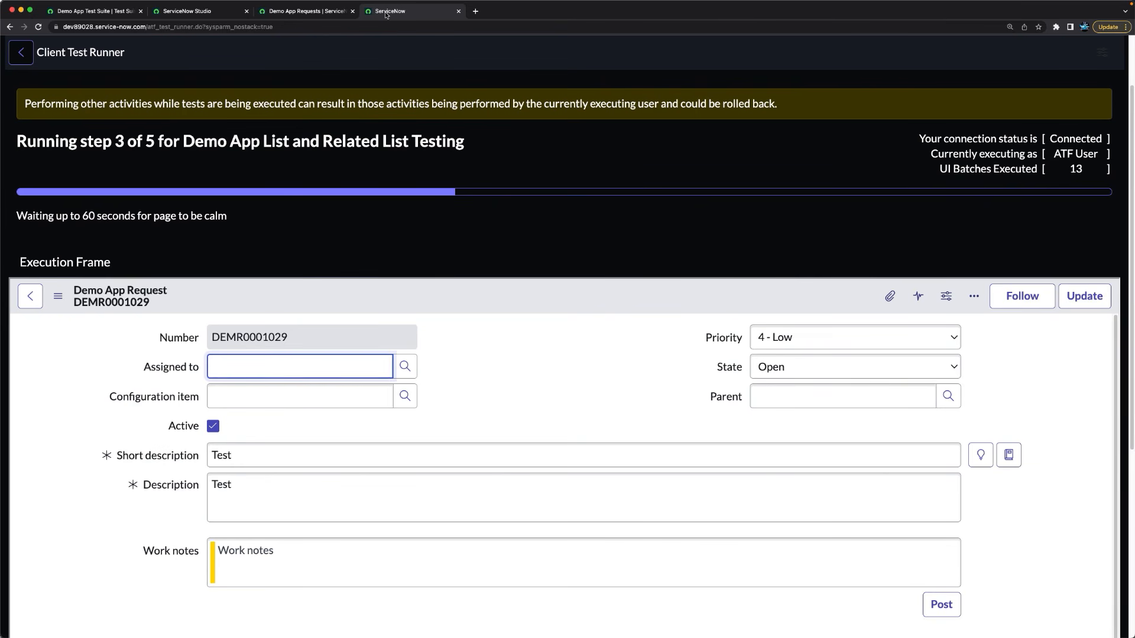
click(93, 11)
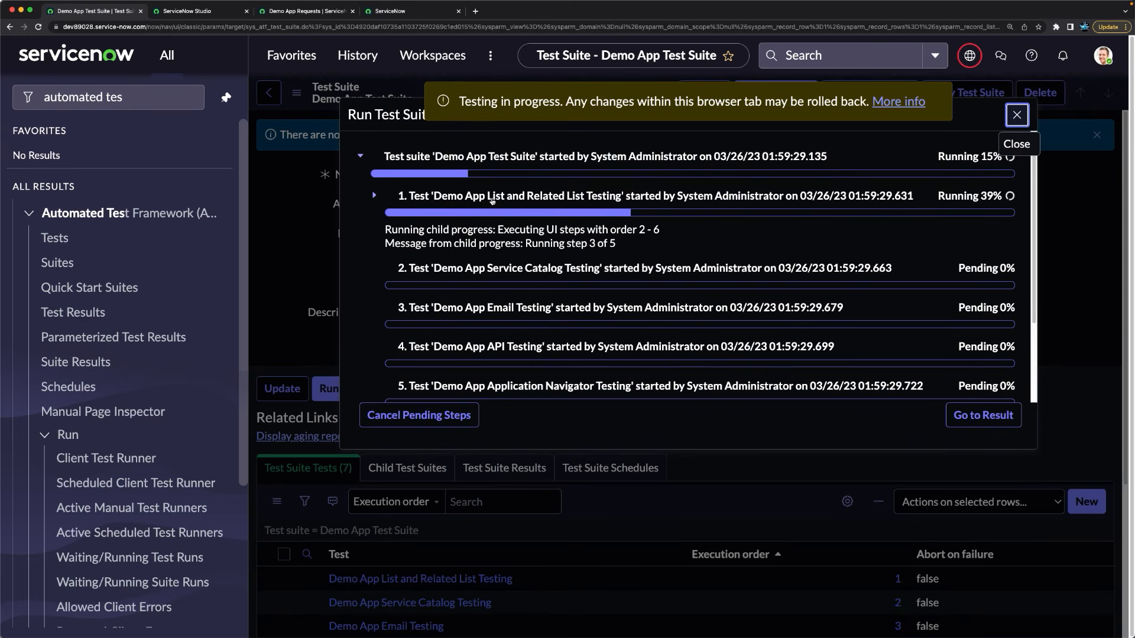
click(374, 196)
click(374, 197)
click(374, 199)
click(374, 198)
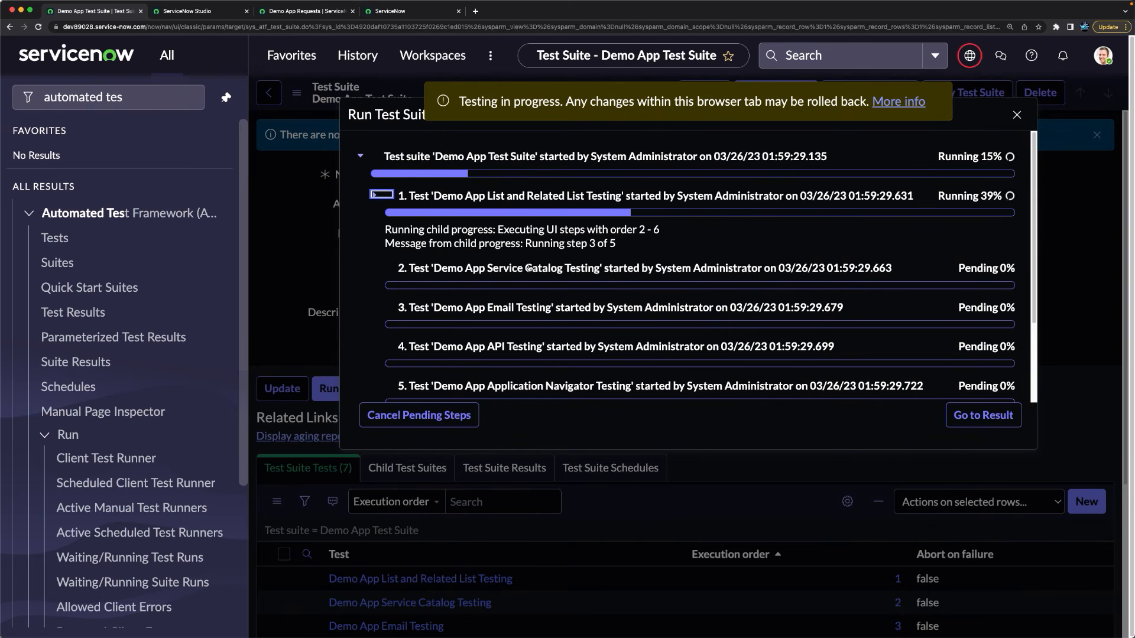
scroll(547, 345, down, 2)
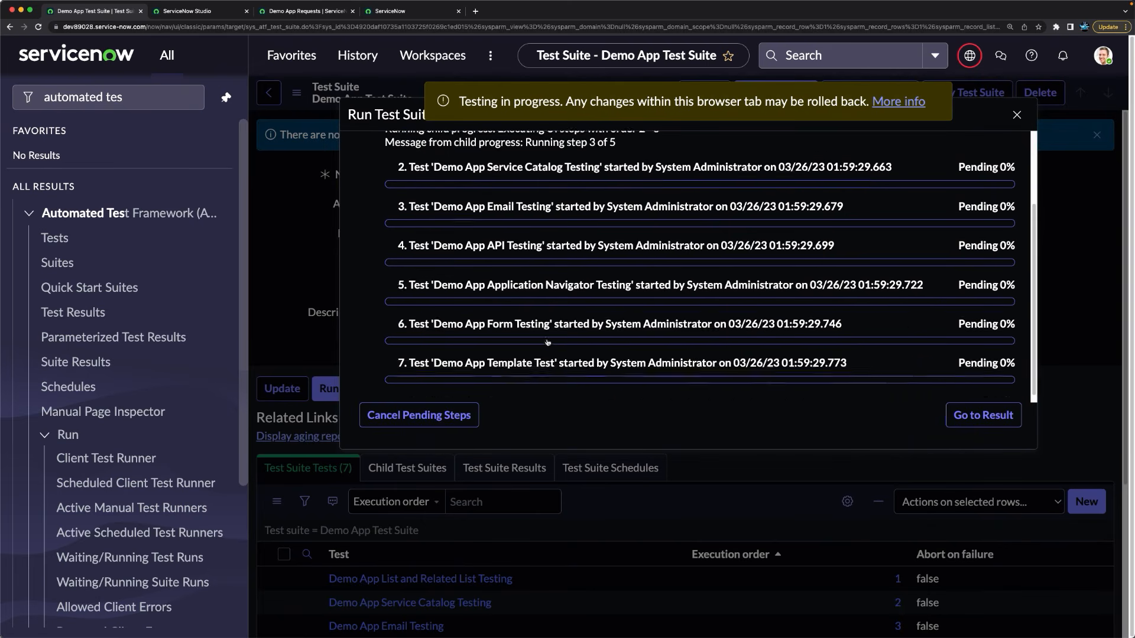
scroll(570, 281, up, 3)
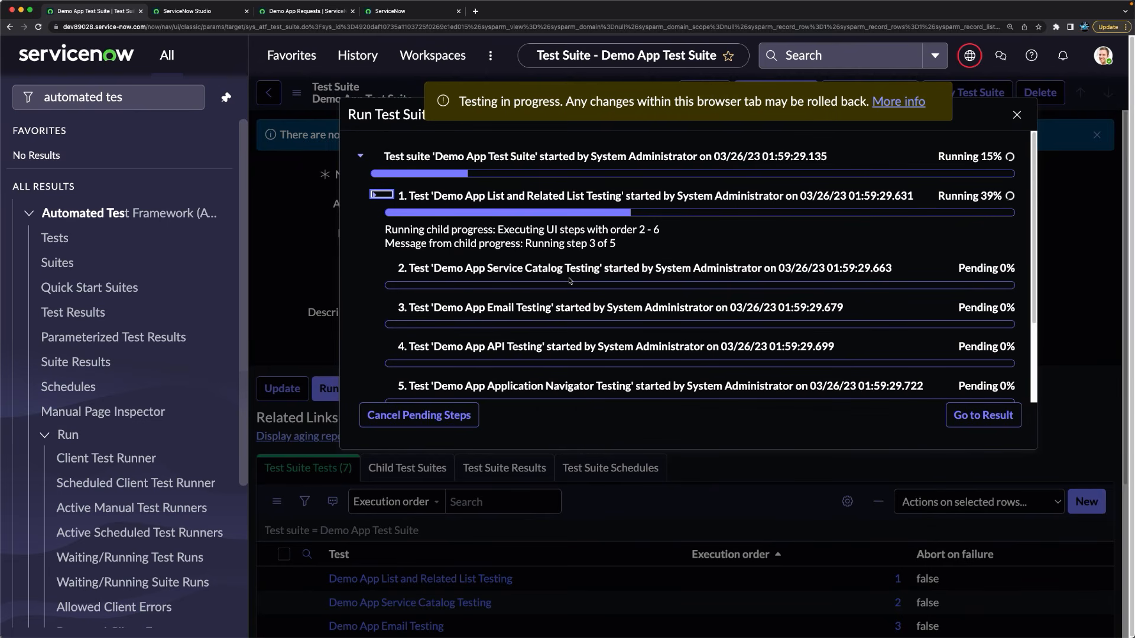
Step: Check the Client Test Runner for remaining activity and review the outcome of each test in the suite run
click(440, 12)
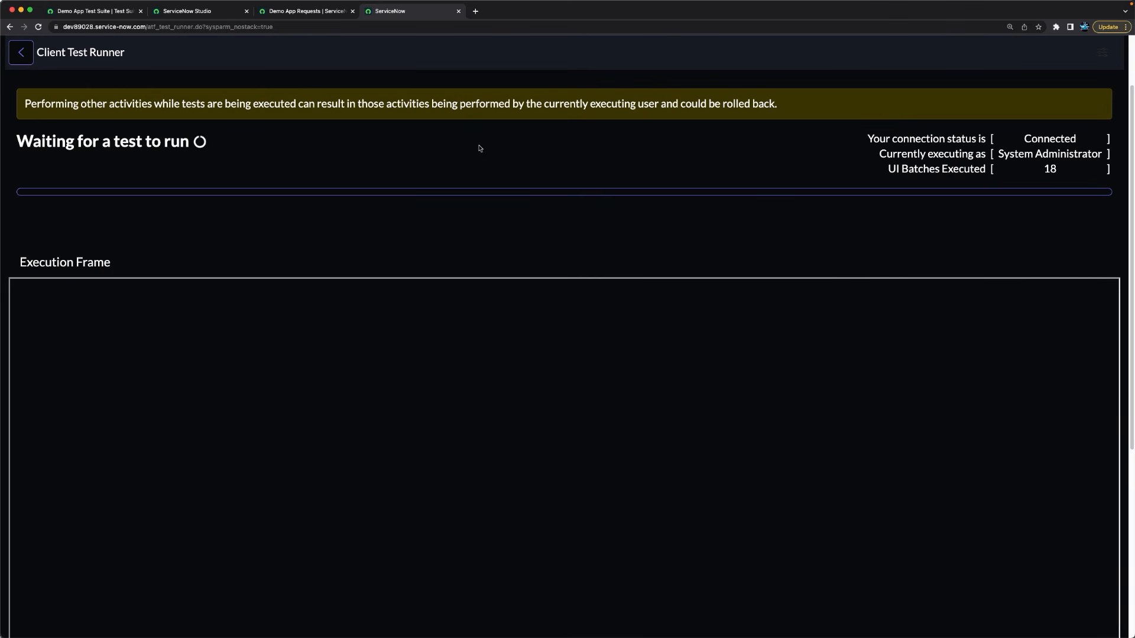
click(82, 12)
scroll(623, 245, down, 5)
scroll(625, 247, up, 5)
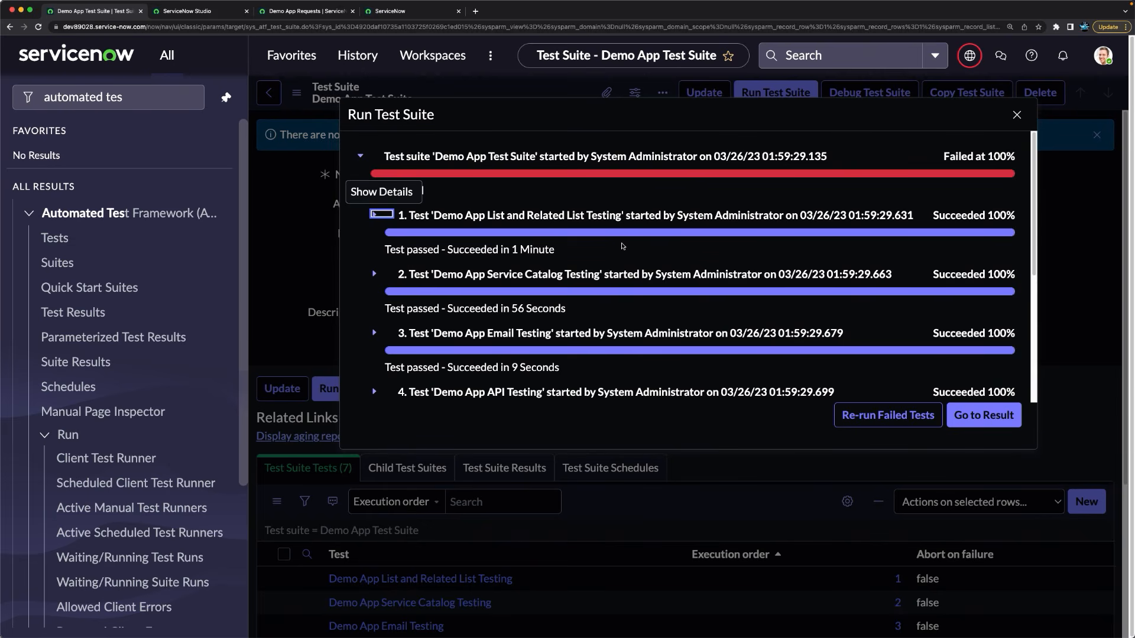
Step: Review the outcomes of the remaining tests in the suite run and open the run's test suite result record
scroll(657, 260, down, 3)
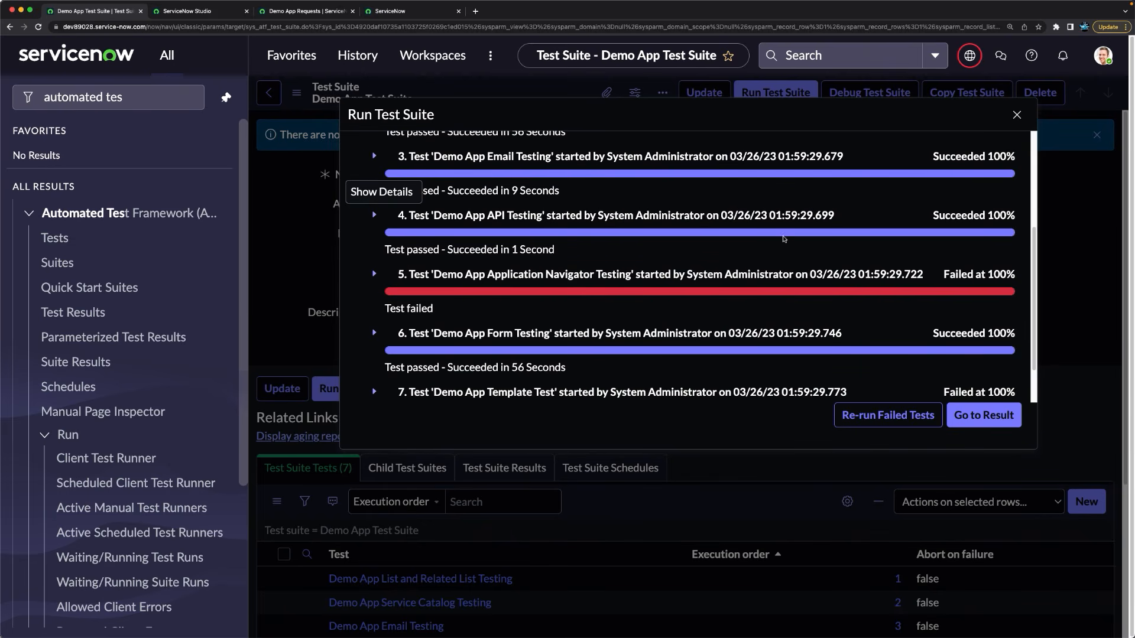
scroll(793, 232, down, 1)
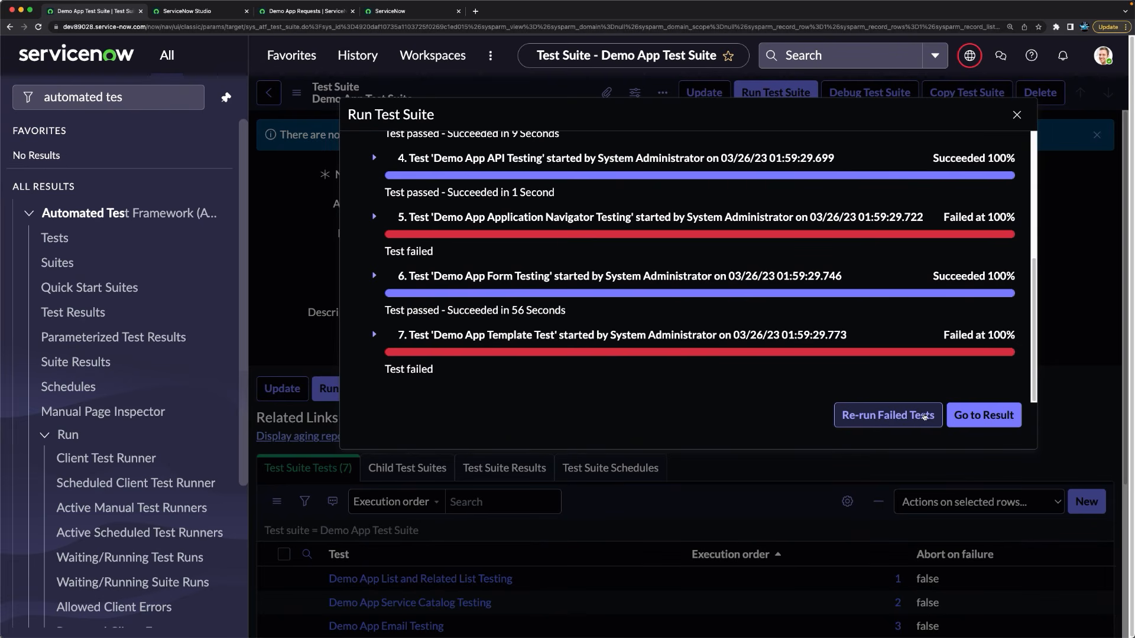
click(982, 416)
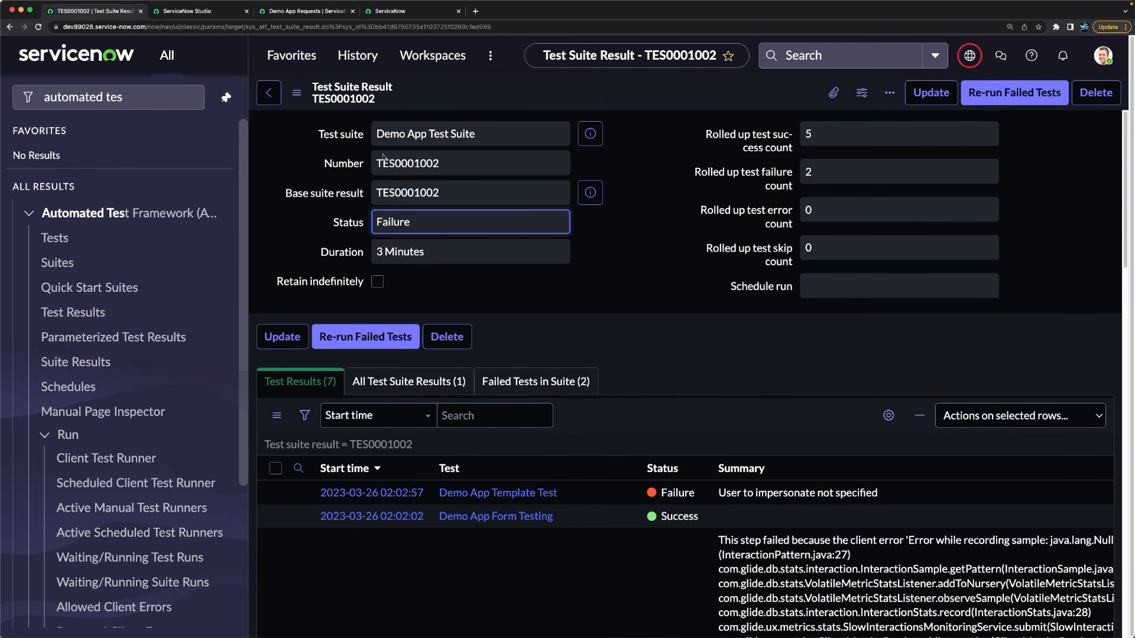
Step: Examine the suite result's individual test results, its overall suite results, and the summaries of its failed tests
scroll(491, 331, down, 5)
scroll(683, 415, up, 2)
scroll(683, 414, down, 3)
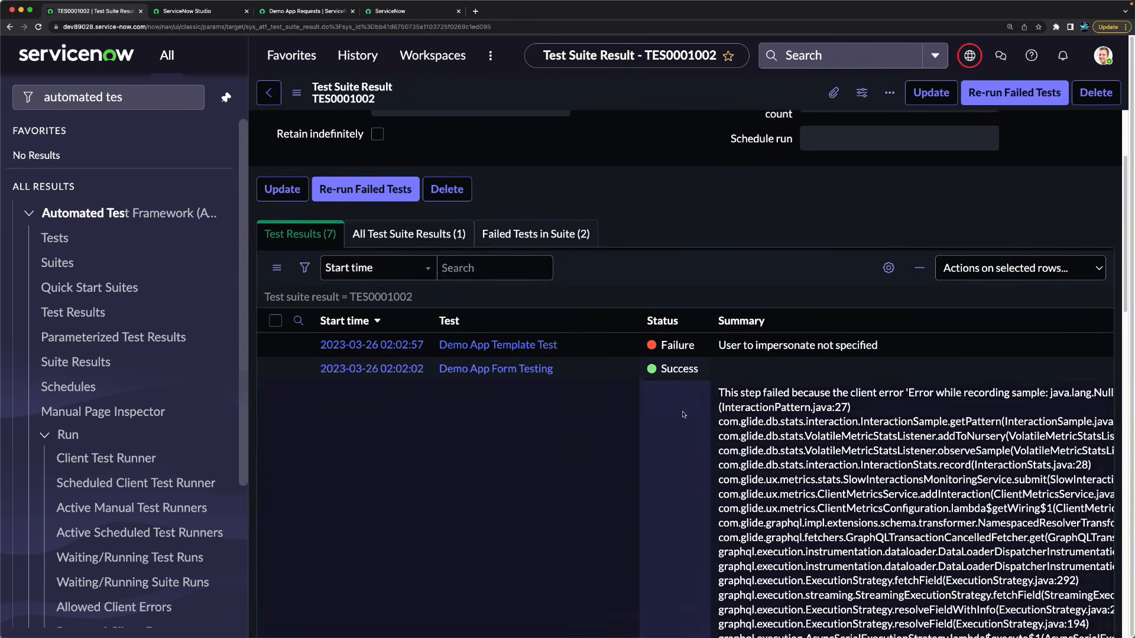
scroll(591, 402, up, 8)
click(391, 379)
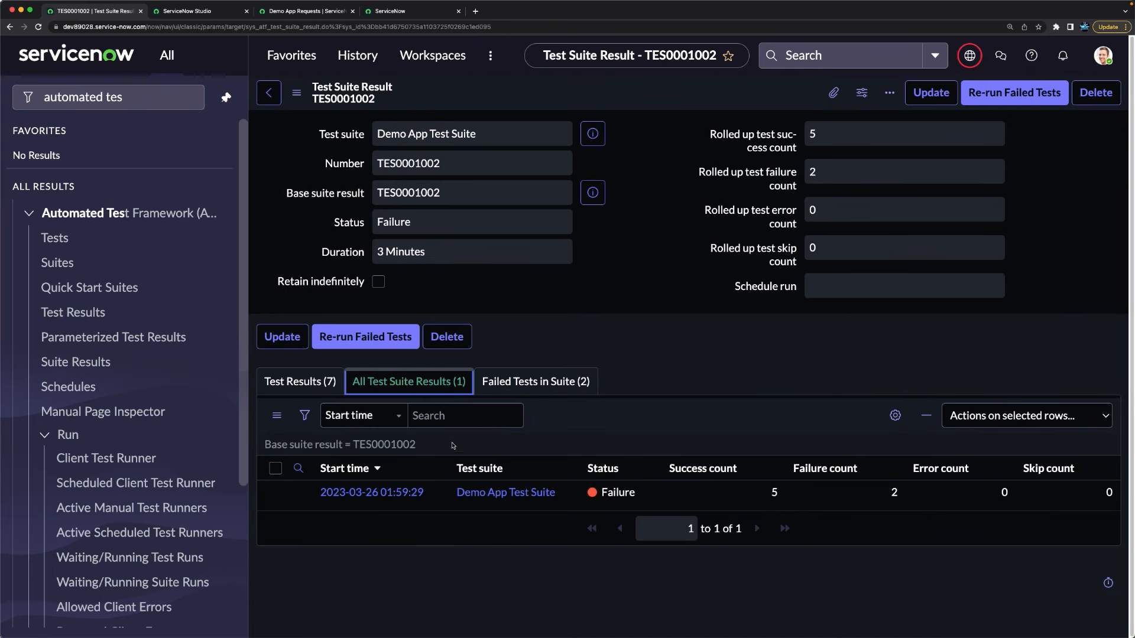
click(520, 381)
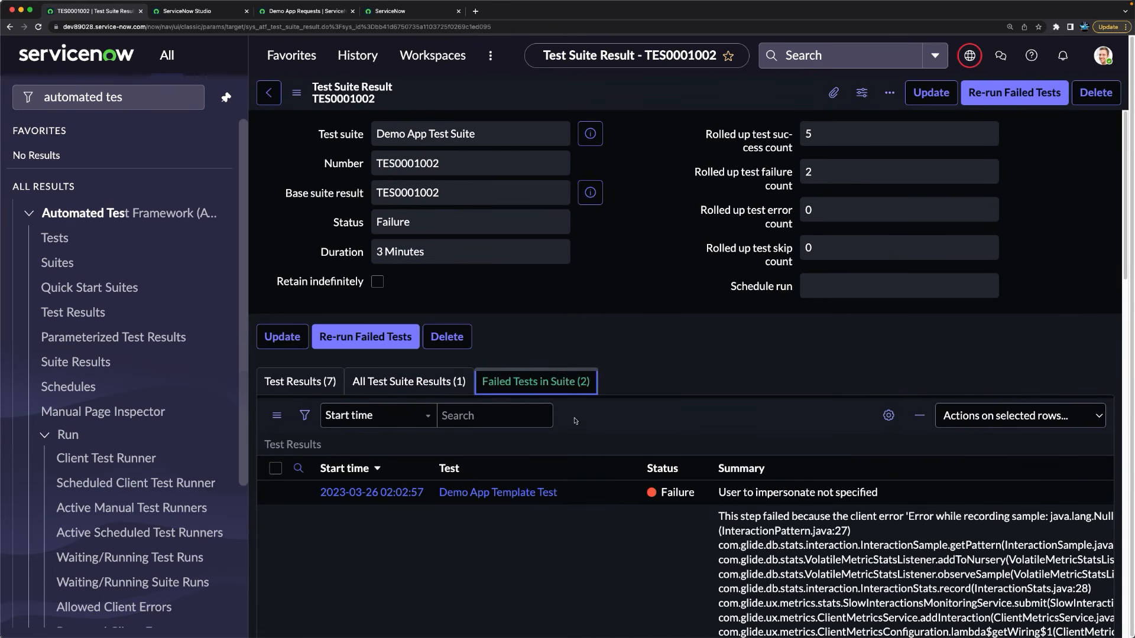
scroll(579, 415, down, 10)
scroll(573, 423, up, 10)
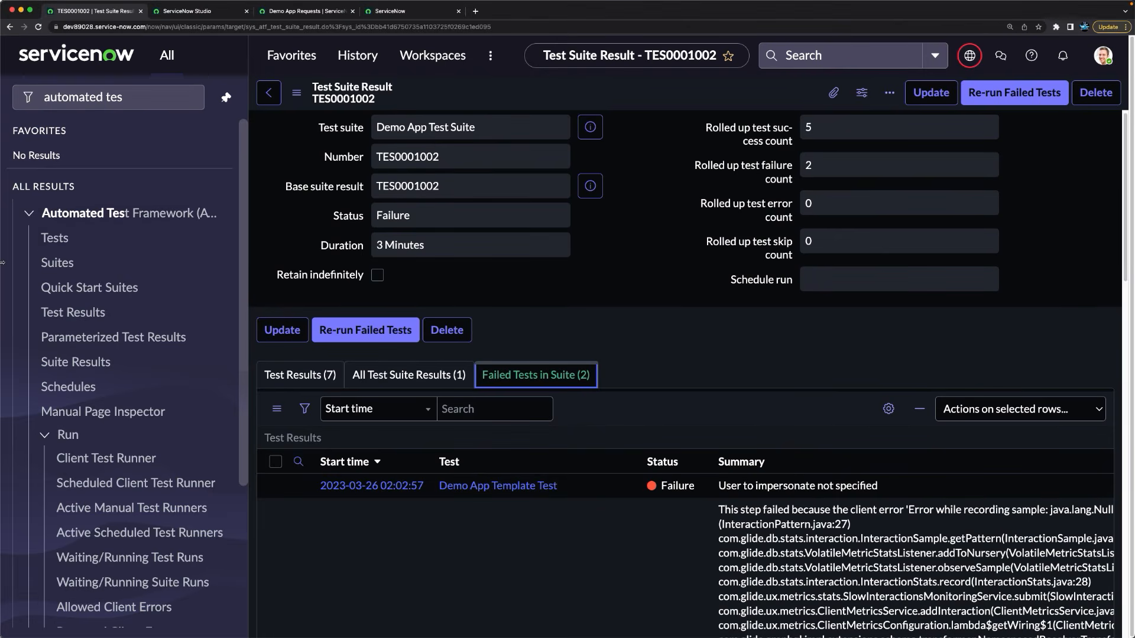
Step: Create and save a new Automated Test Framework test named Demo App Parameterized test
click(62, 239)
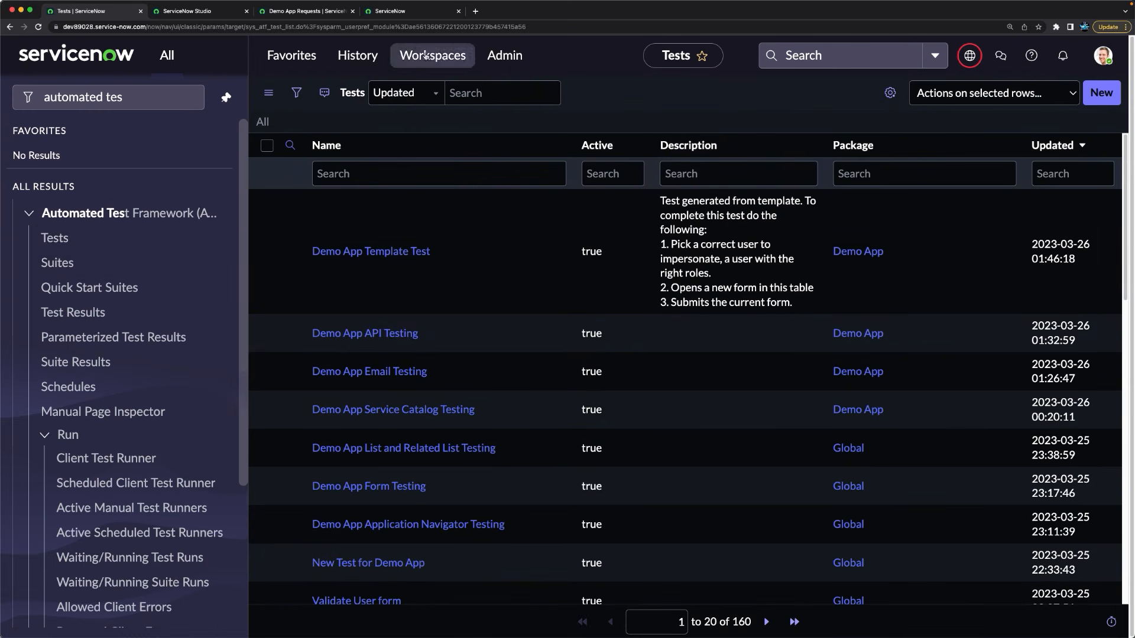
click(1096, 102)
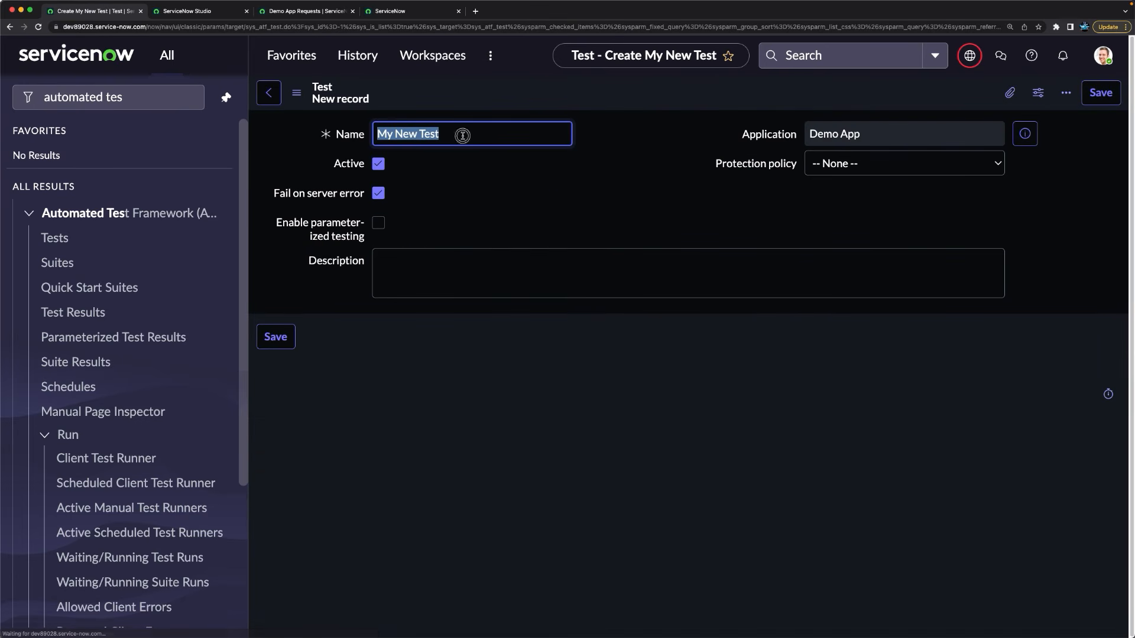
drag(463, 138, 327, 131)
text(D)
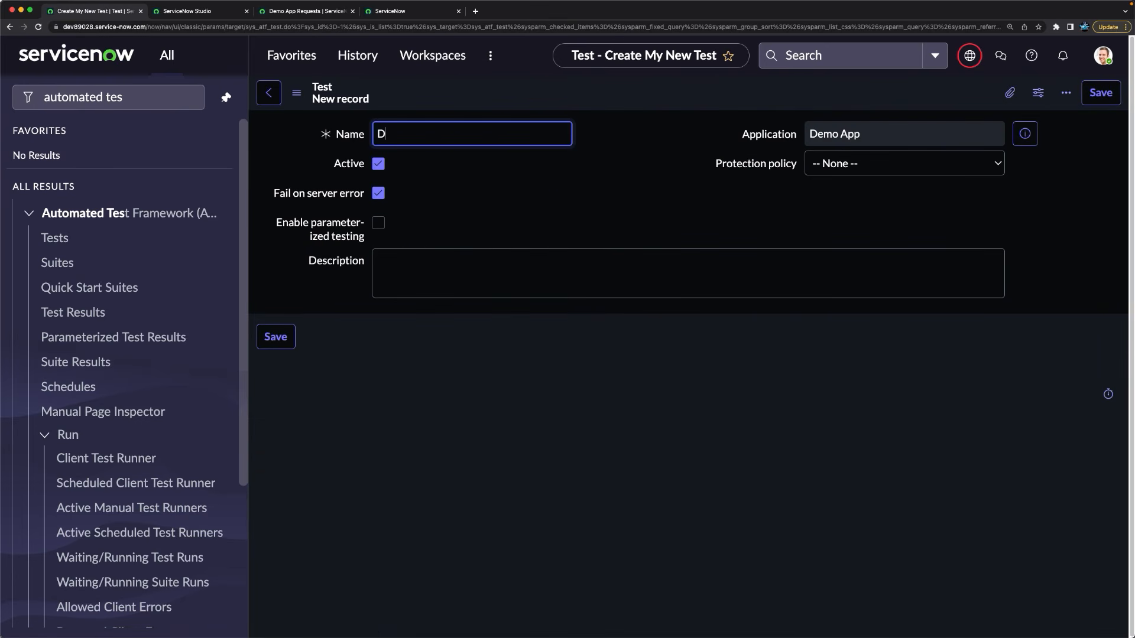
text(emo App Parameterized test)
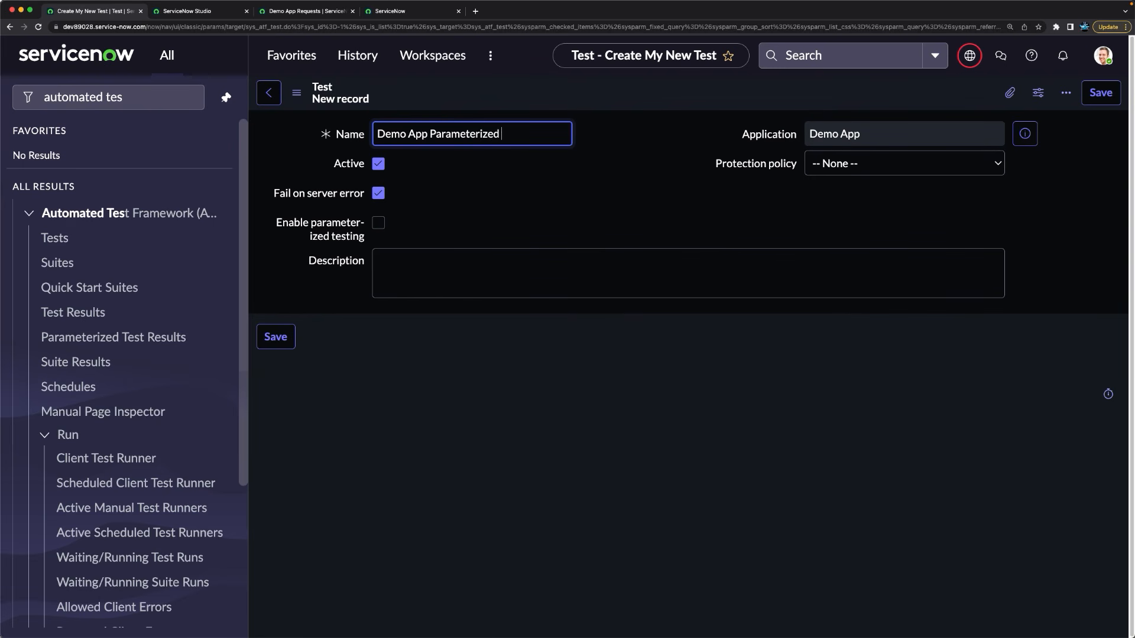
right_click(588, 100)
click(606, 110)
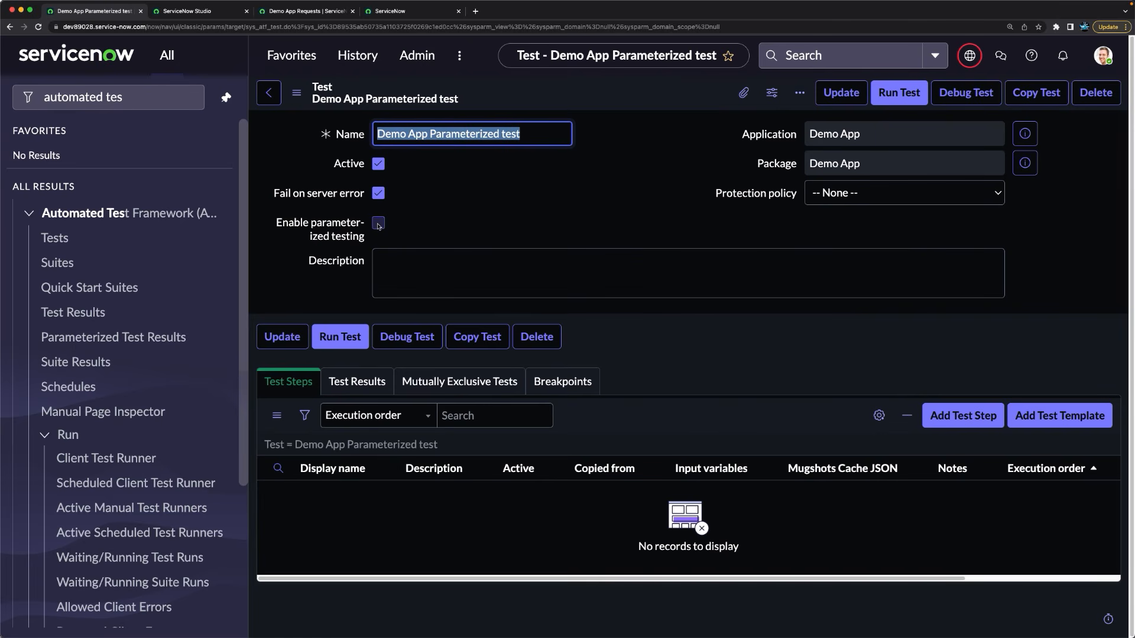
Step: Enable parameterized testing on Demo App Parameterized test and save the record
click(378, 224)
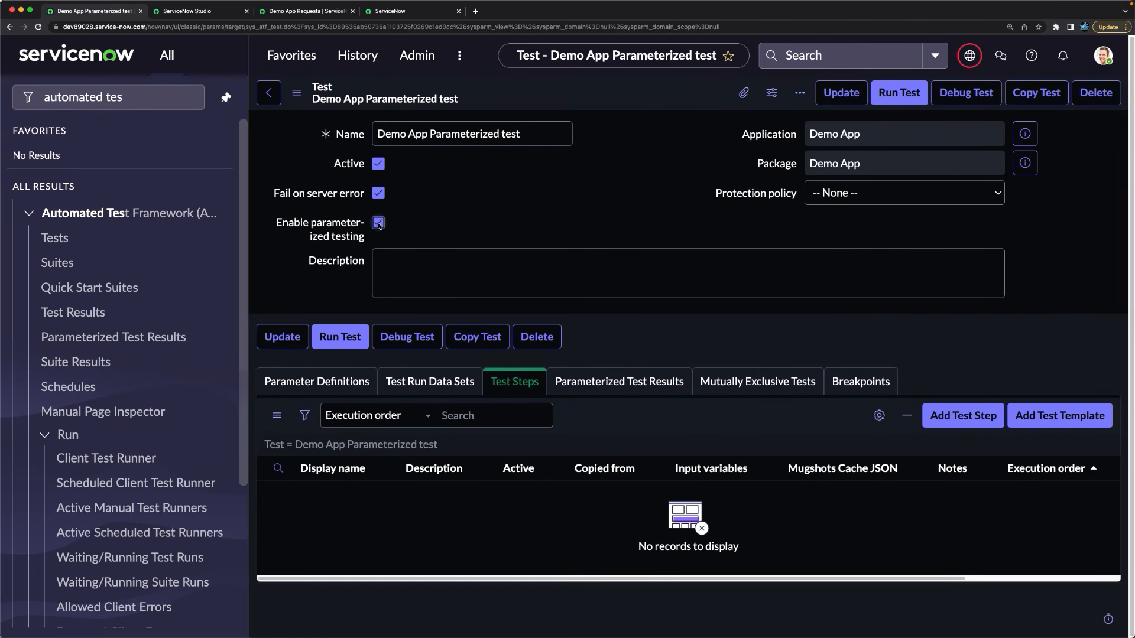
right_click(618, 97)
click(655, 112)
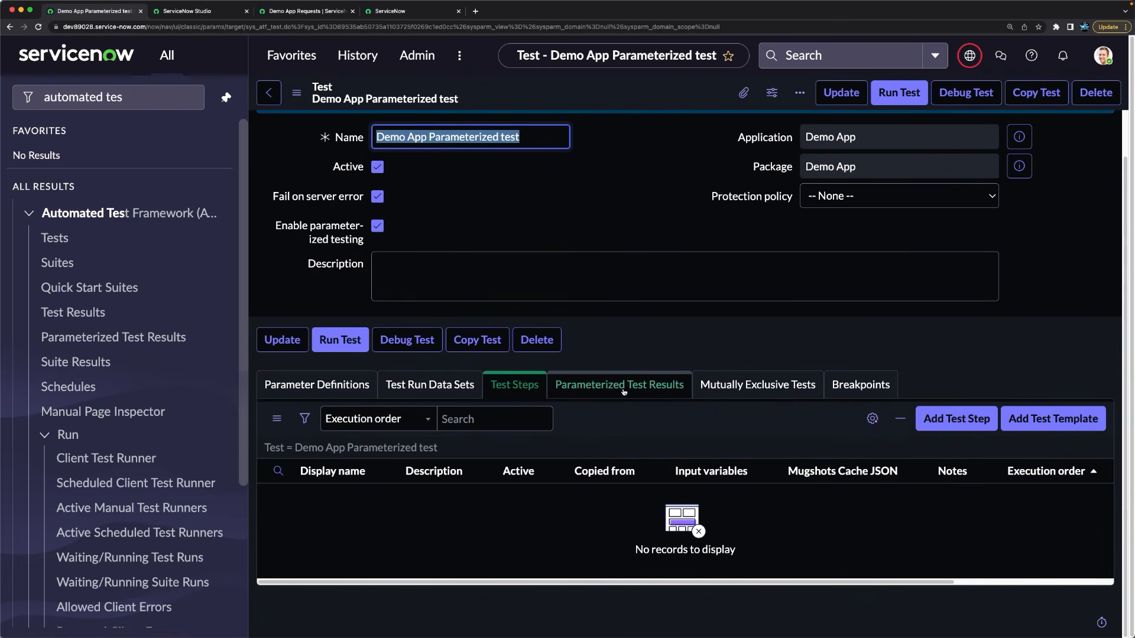
Step: Start a new exclusive parameter for the parameterized test and set its type to Reference
click(335, 385)
click(431, 393)
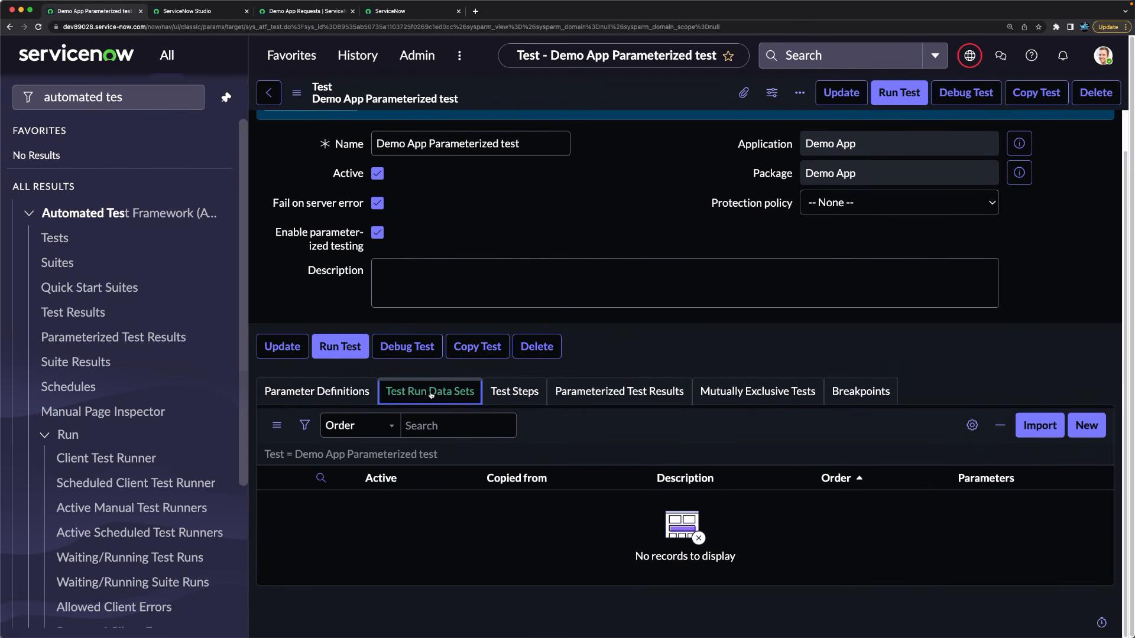
click(316, 391)
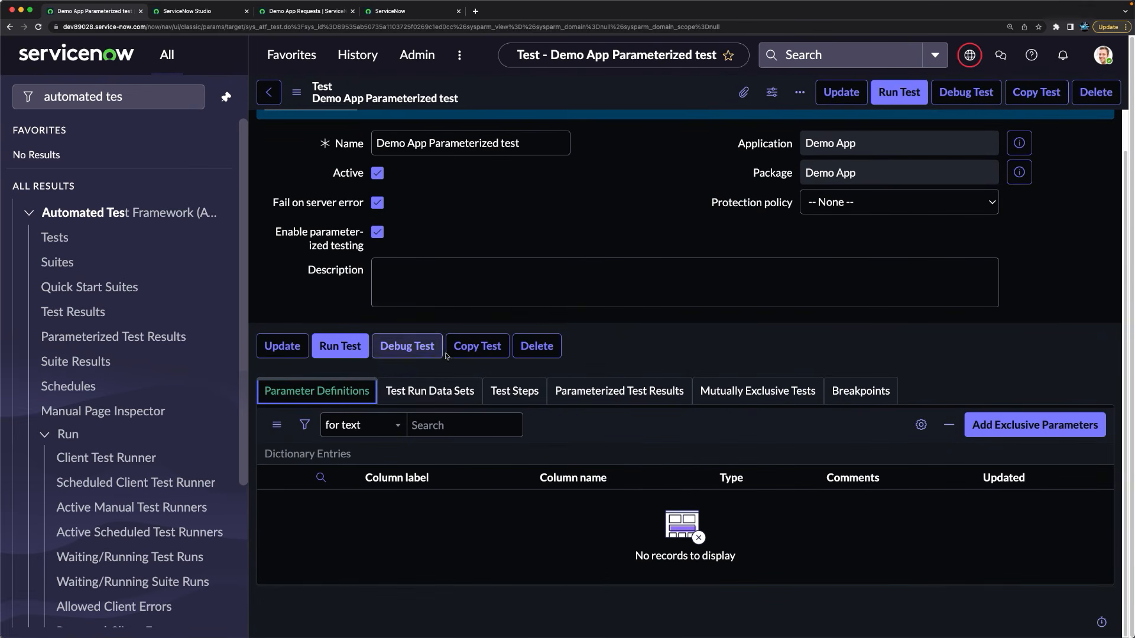
click(1009, 426)
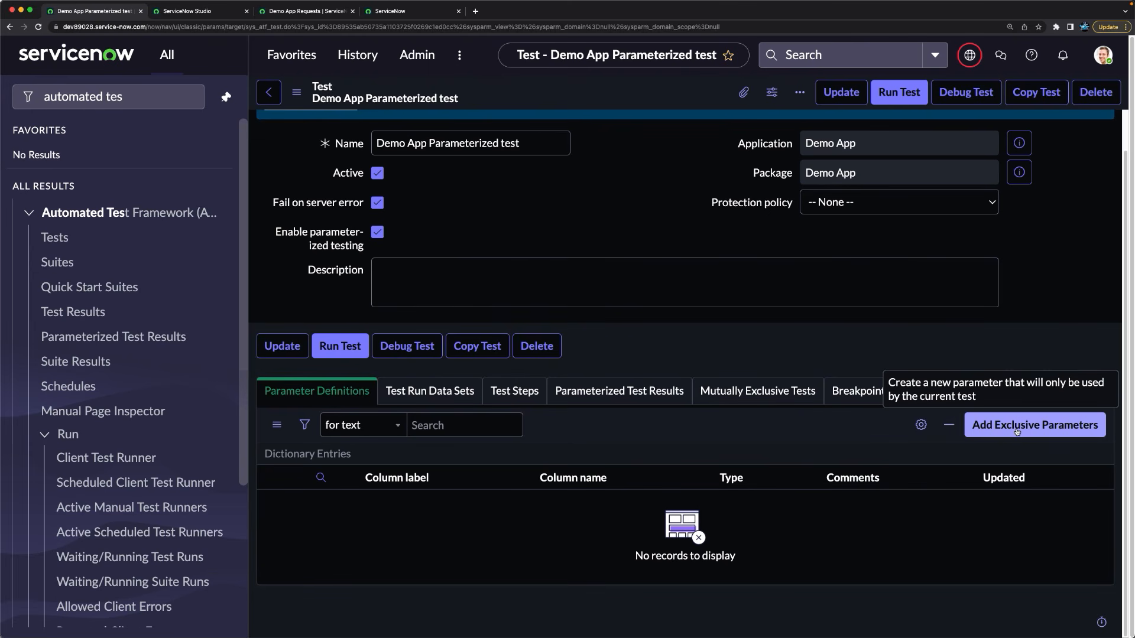
click(805, 277)
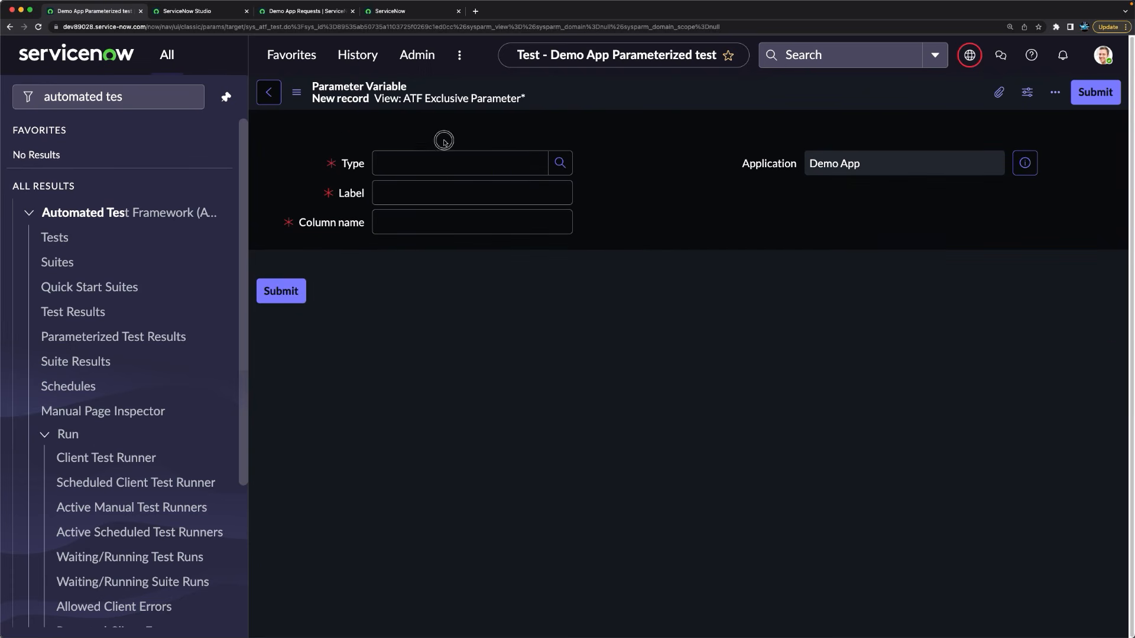
click(444, 169)
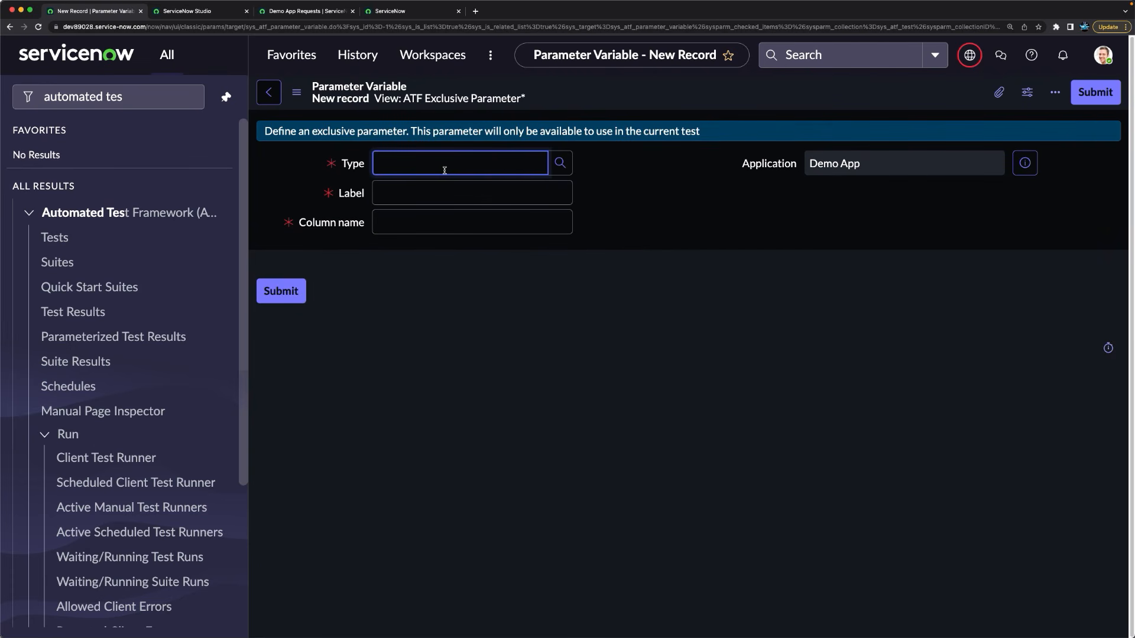
text(atf)
key(BackSpace)
key(BackSpace)
key(BackSpace)
text(ref)
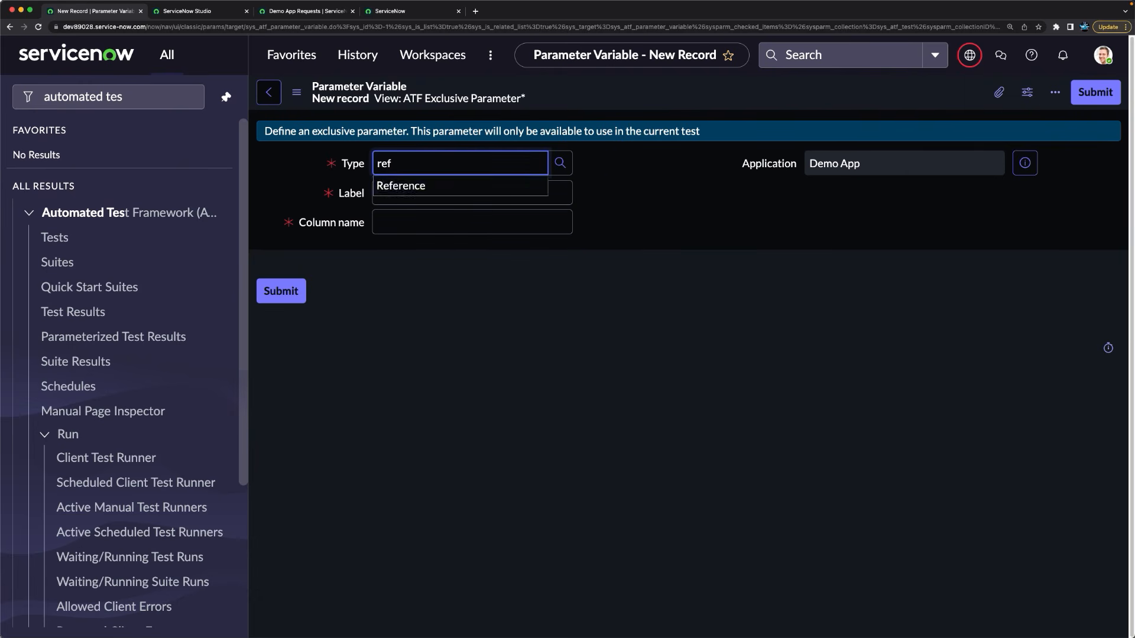
click(442, 192)
Step: Label the parameter ITIL User and make it reference the User (sys_user) table
click(453, 194)
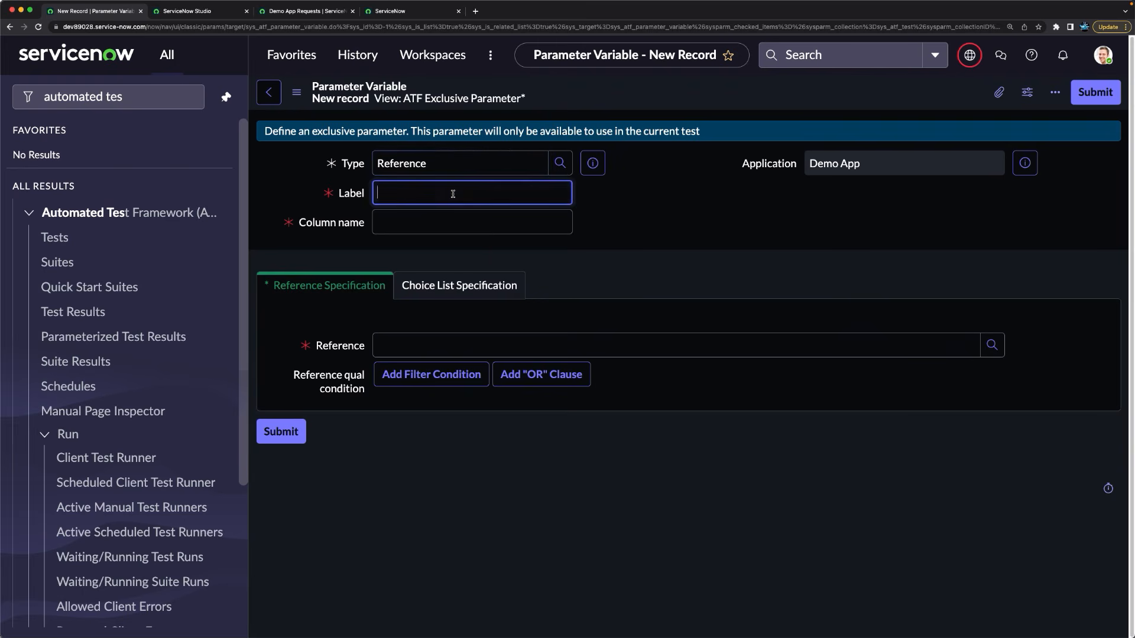
text(ITIL User)
key(Tab)
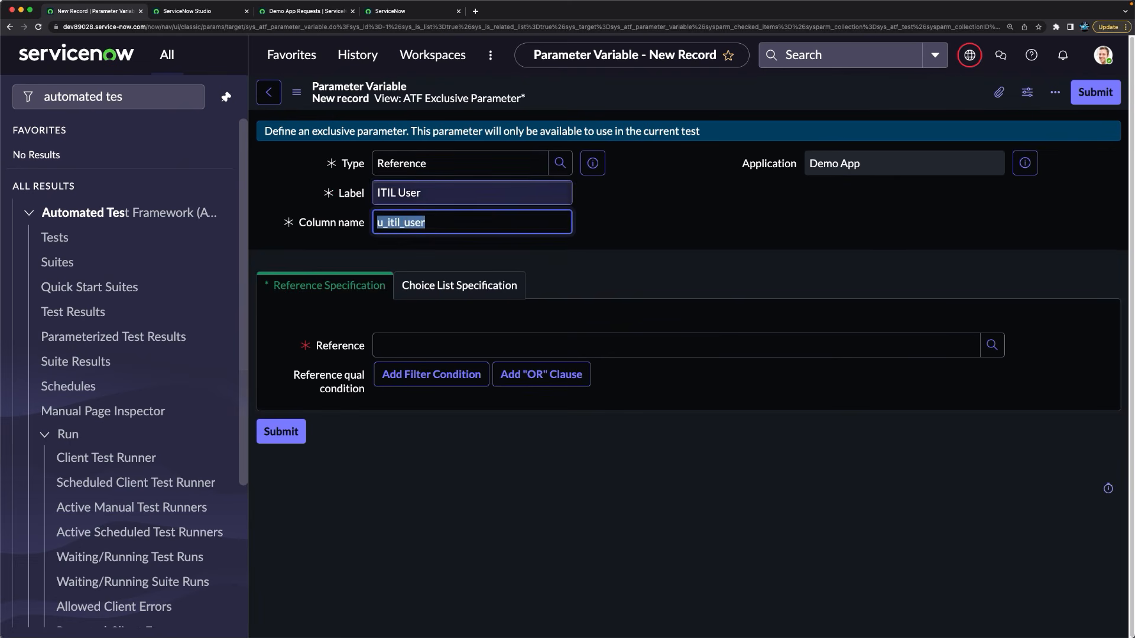
click(450, 347)
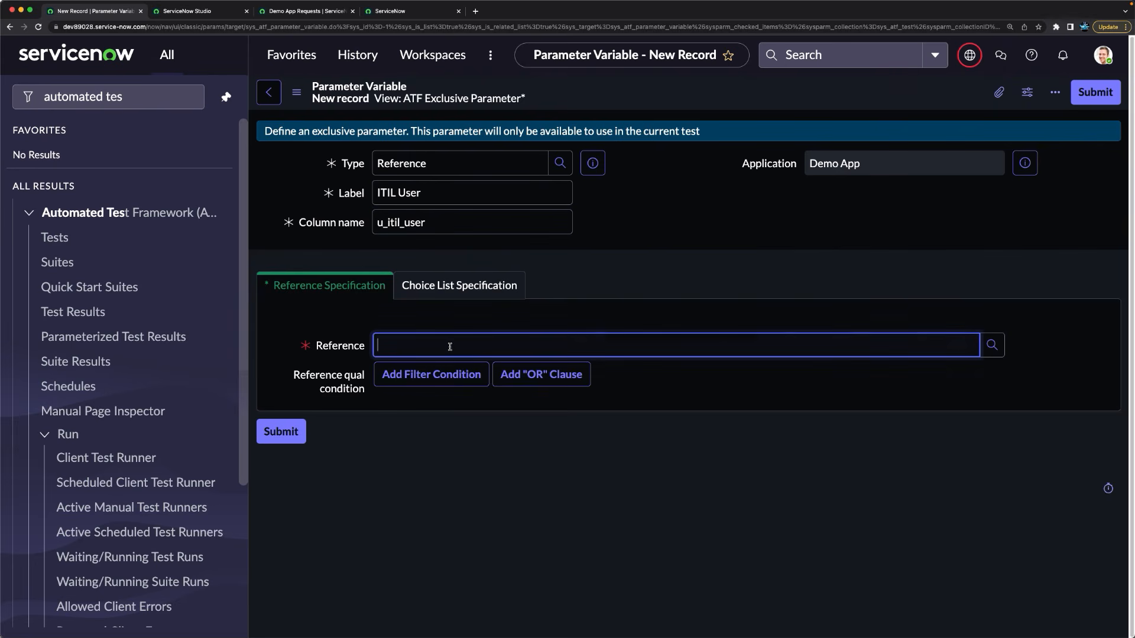
text(sys_user)
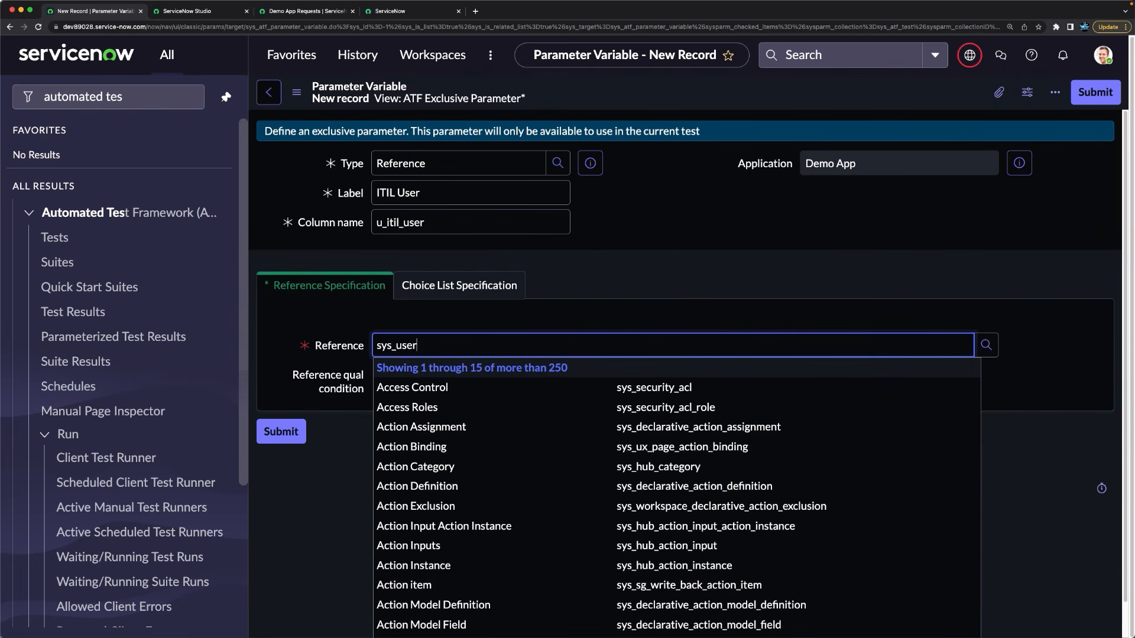
scroll(487, 413, down, 1)
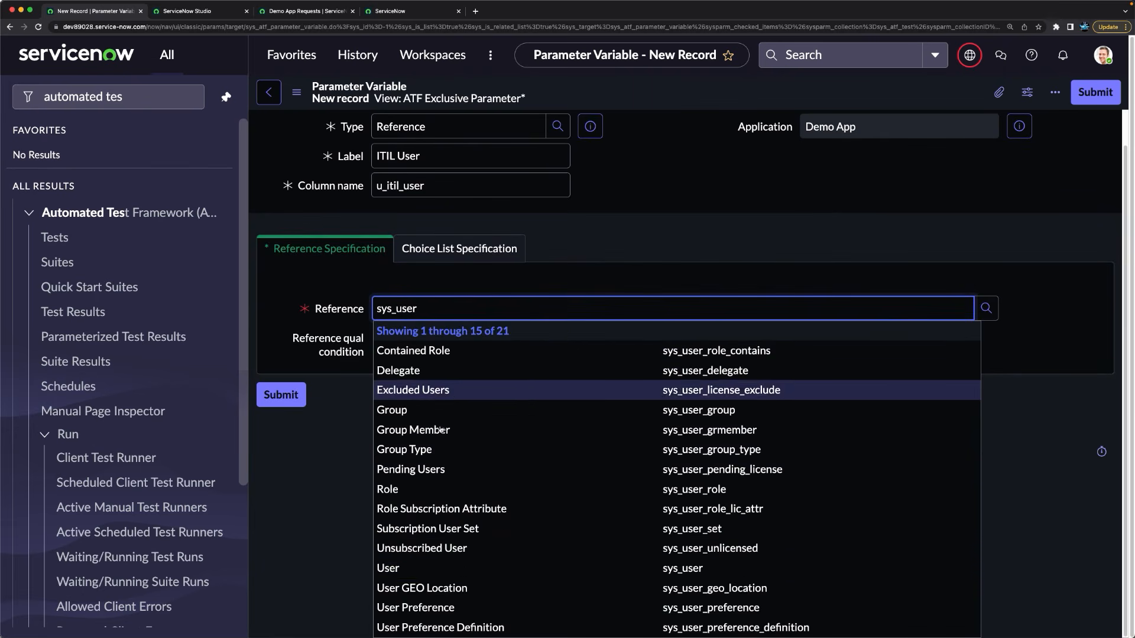
click(408, 567)
click(390, 377)
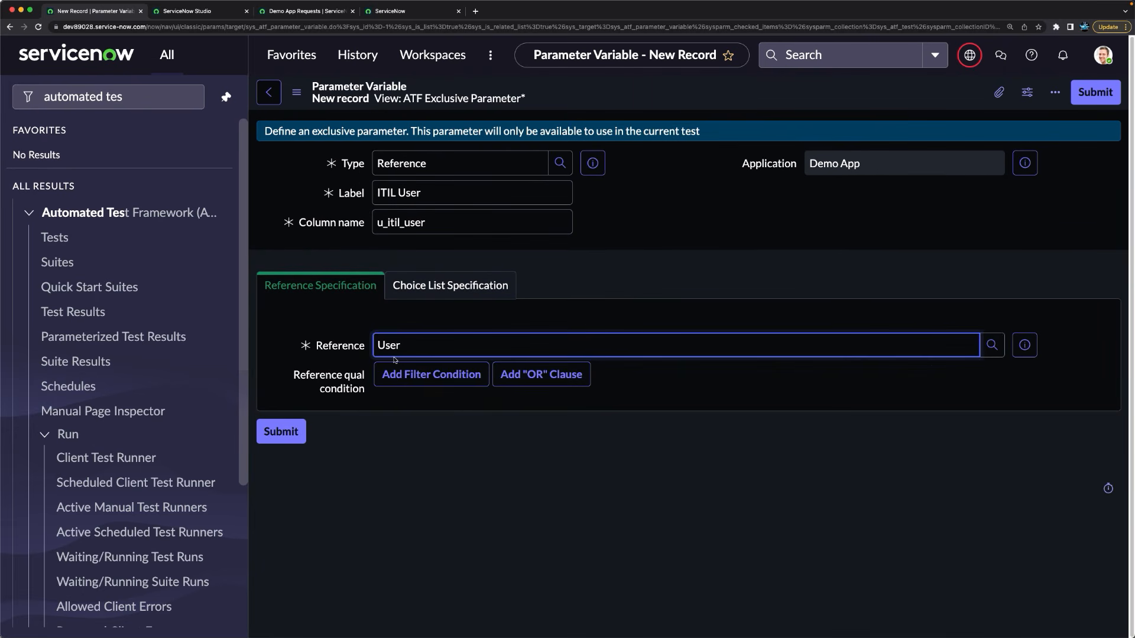
Step: Shorten the parameter's label to User and submit the parameter definition
double_click(387, 193)
key(BackSpace)
key(BackSpace)
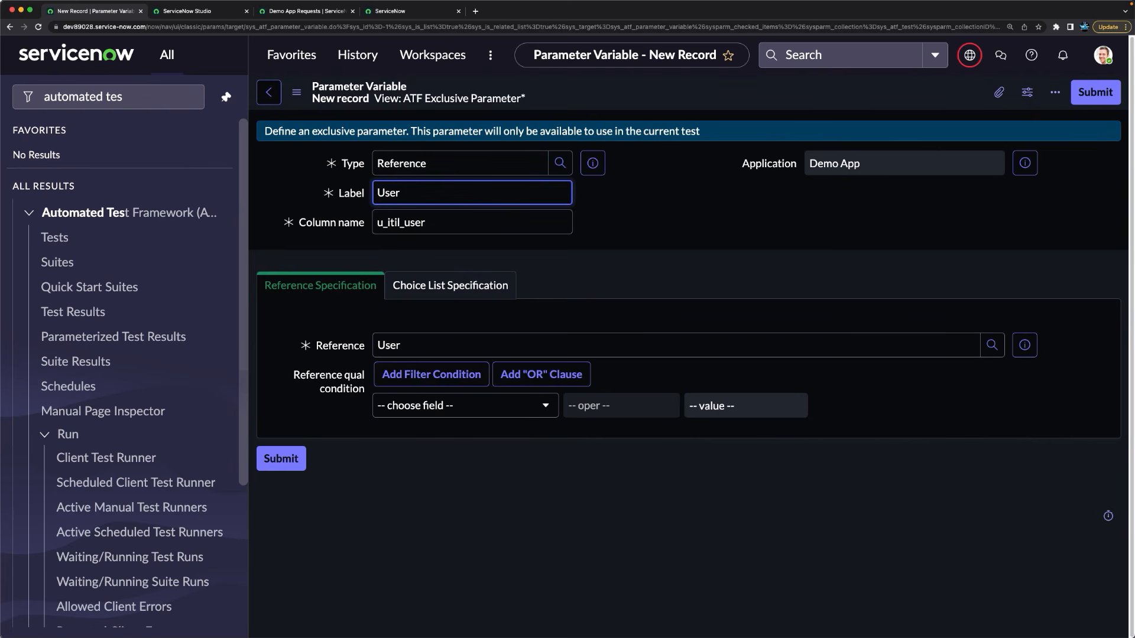
click(637, 225)
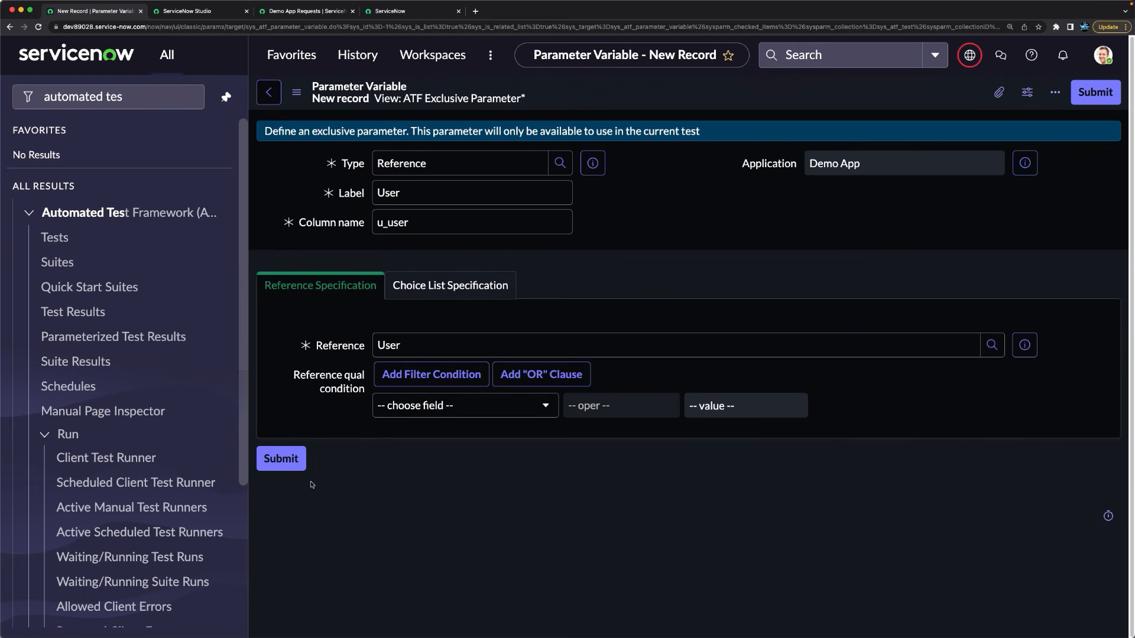
click(286, 456)
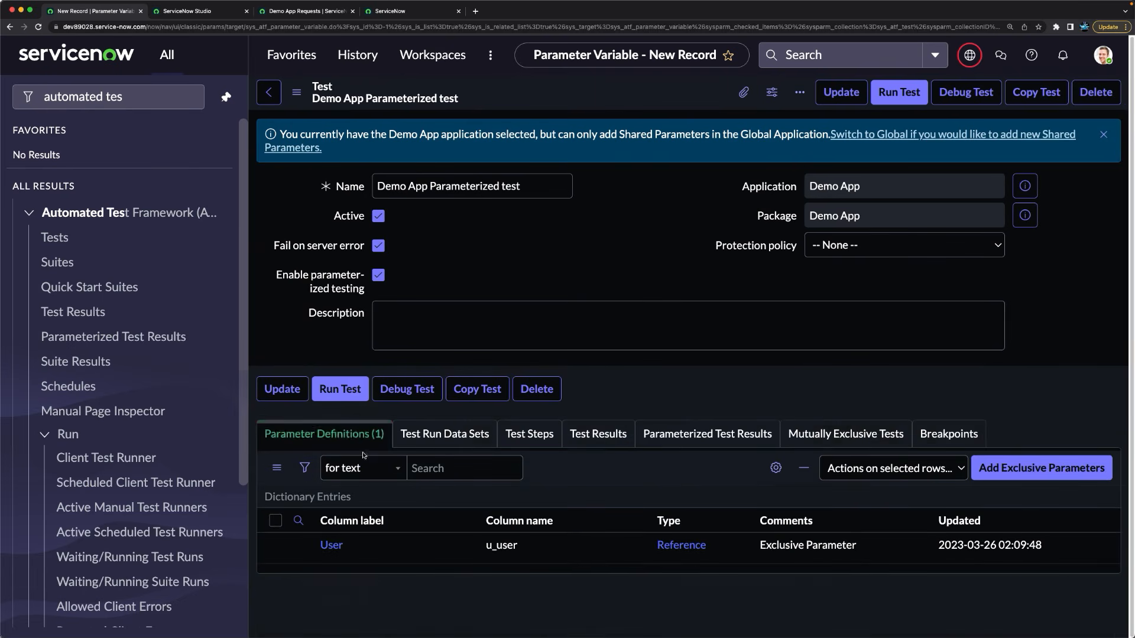
Step: Add a test run data set with ITIL User as the User parameter value and submit it
click(444, 435)
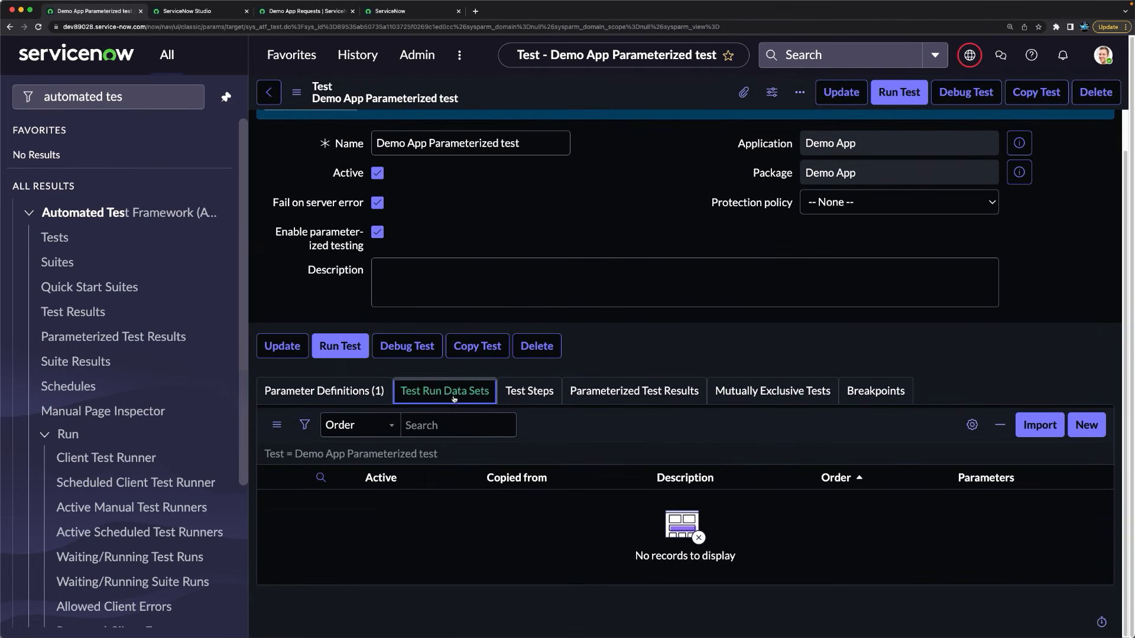
click(1084, 426)
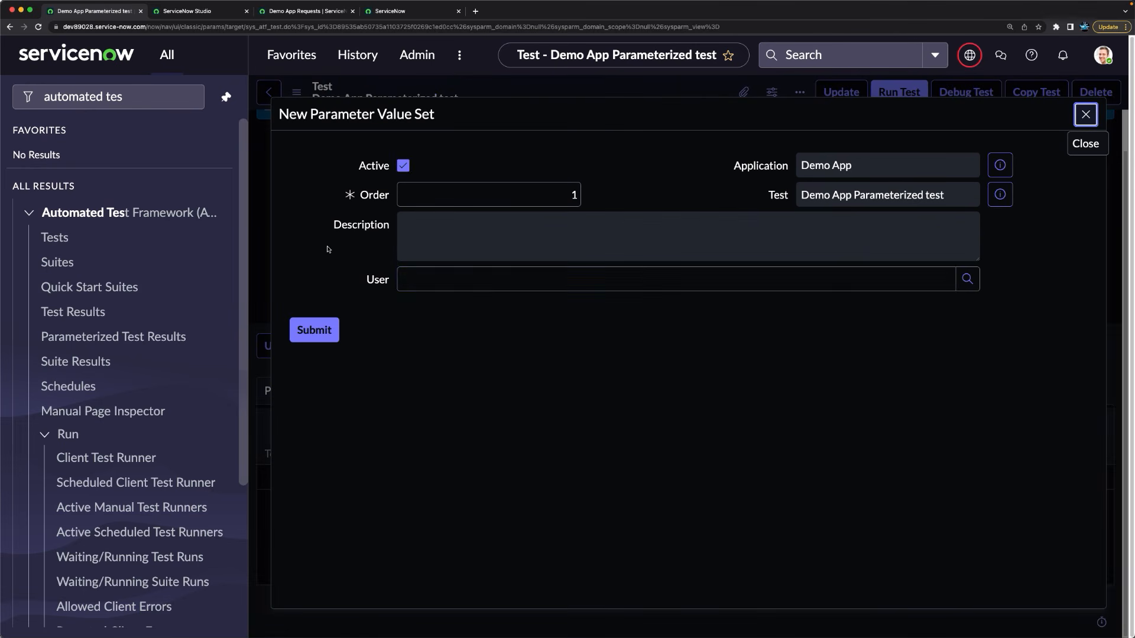
click(508, 279)
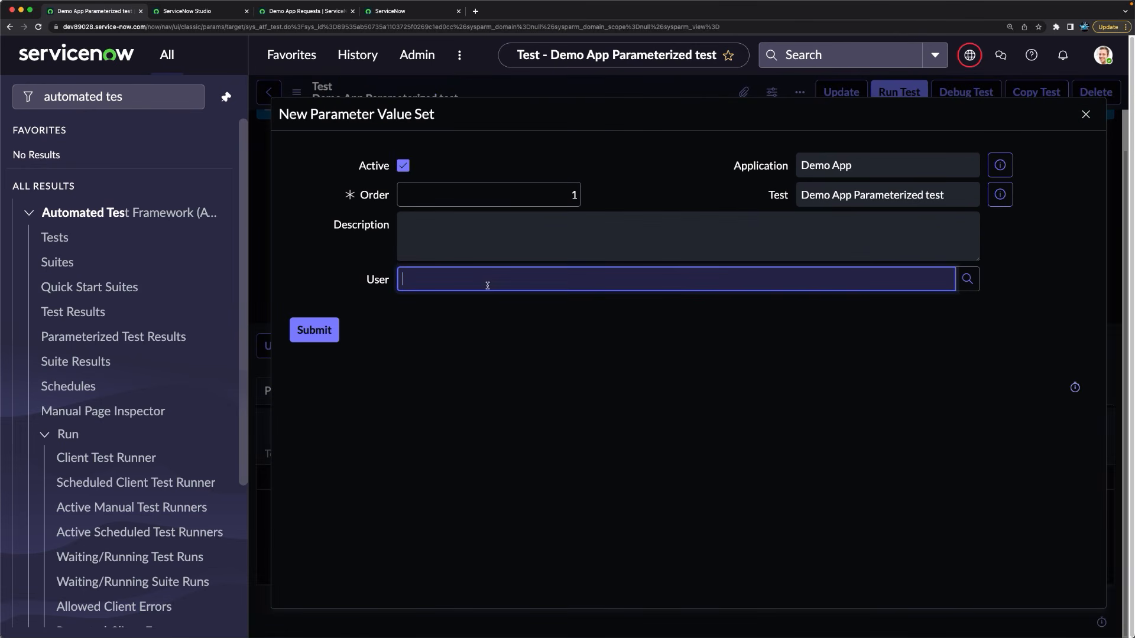
text(iti)
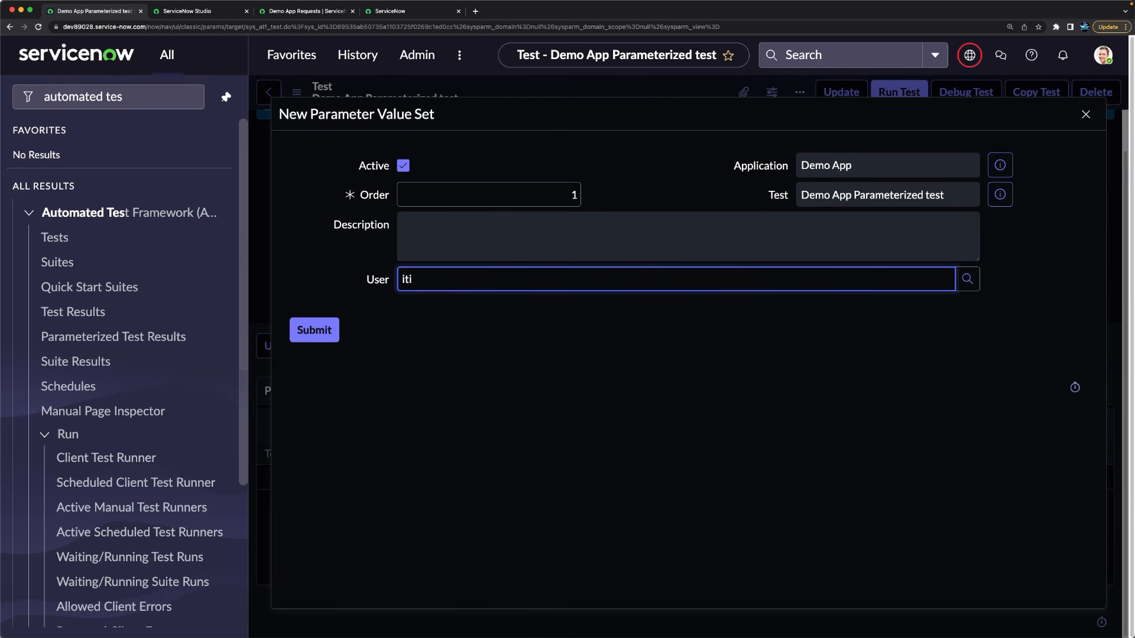
click(419, 319)
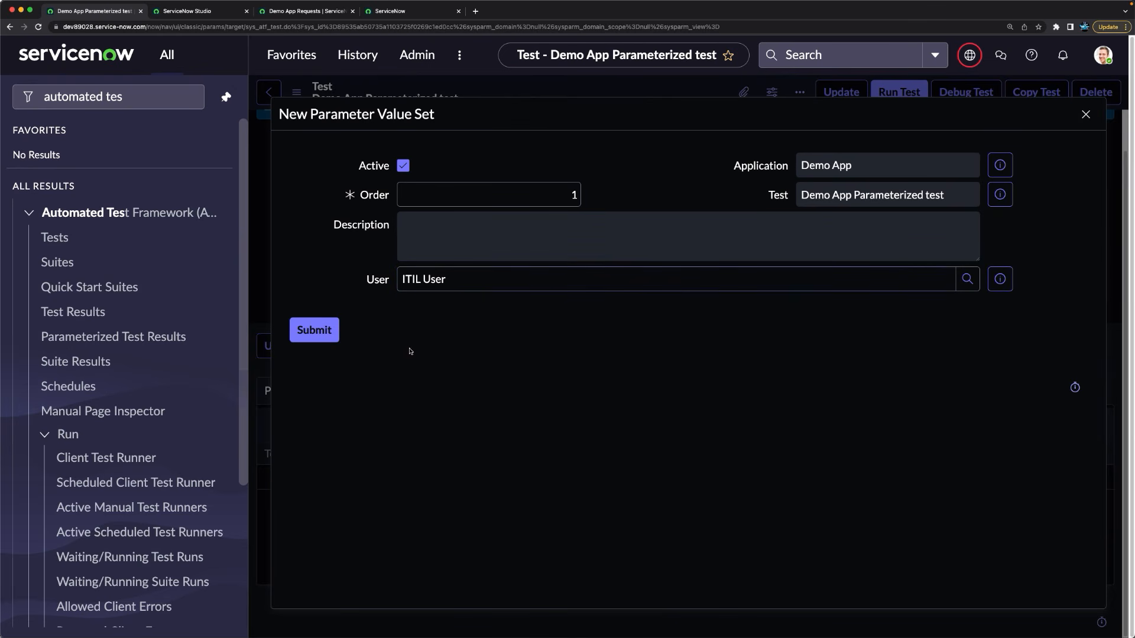
click(312, 331)
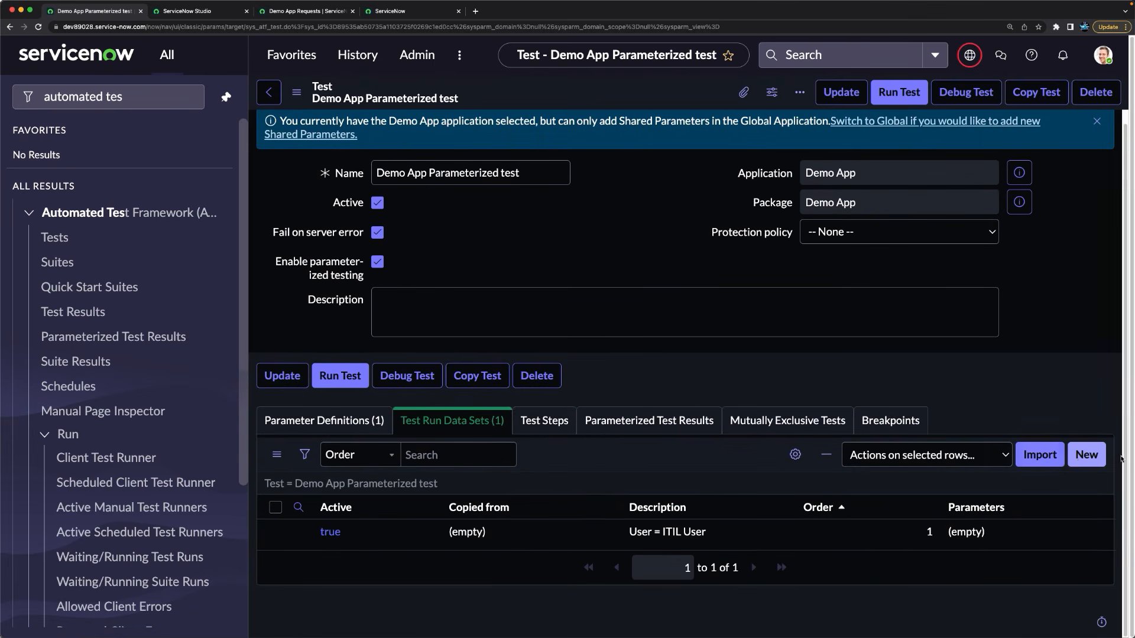
Step: Add a second test run data set with ATF User as the User parameter value and submit it
click(1085, 457)
click(438, 278)
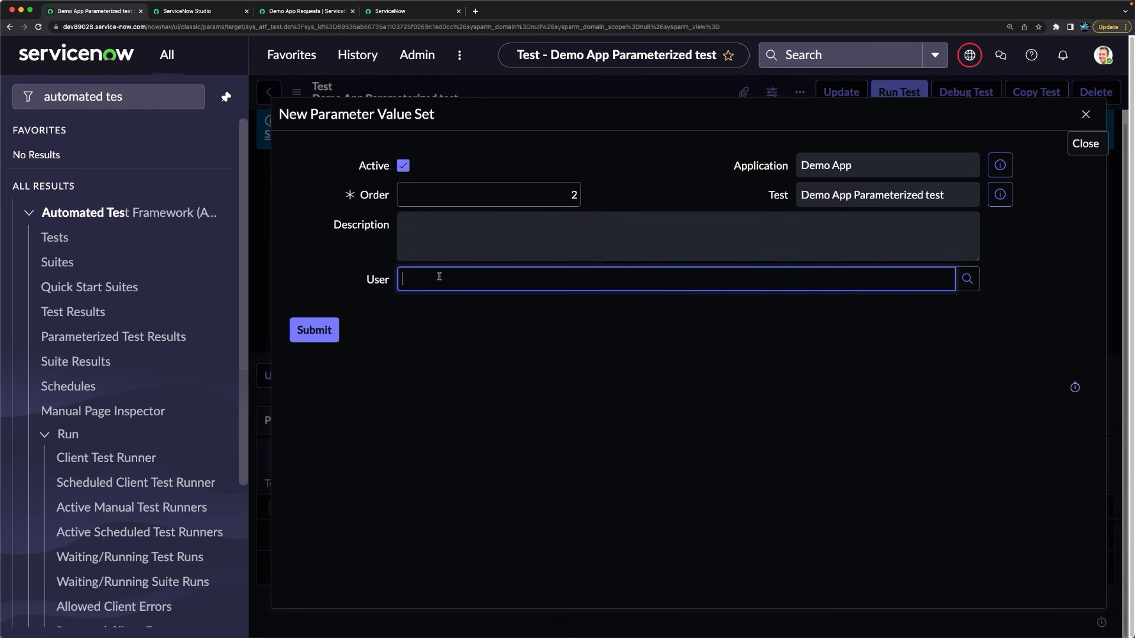
text(atf)
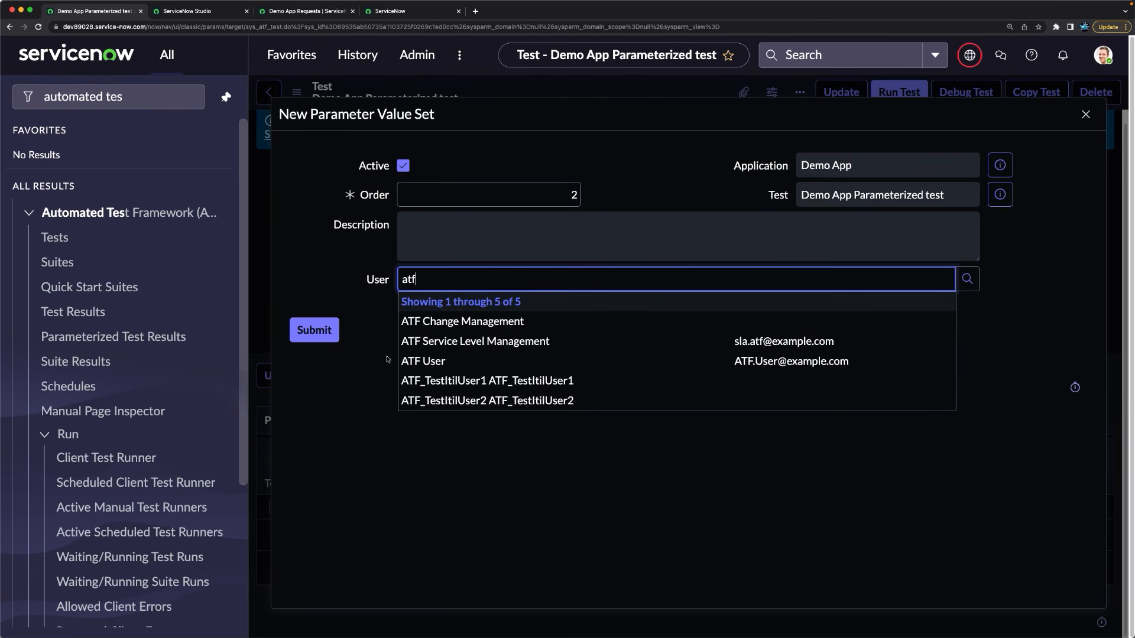
click(420, 361)
click(312, 330)
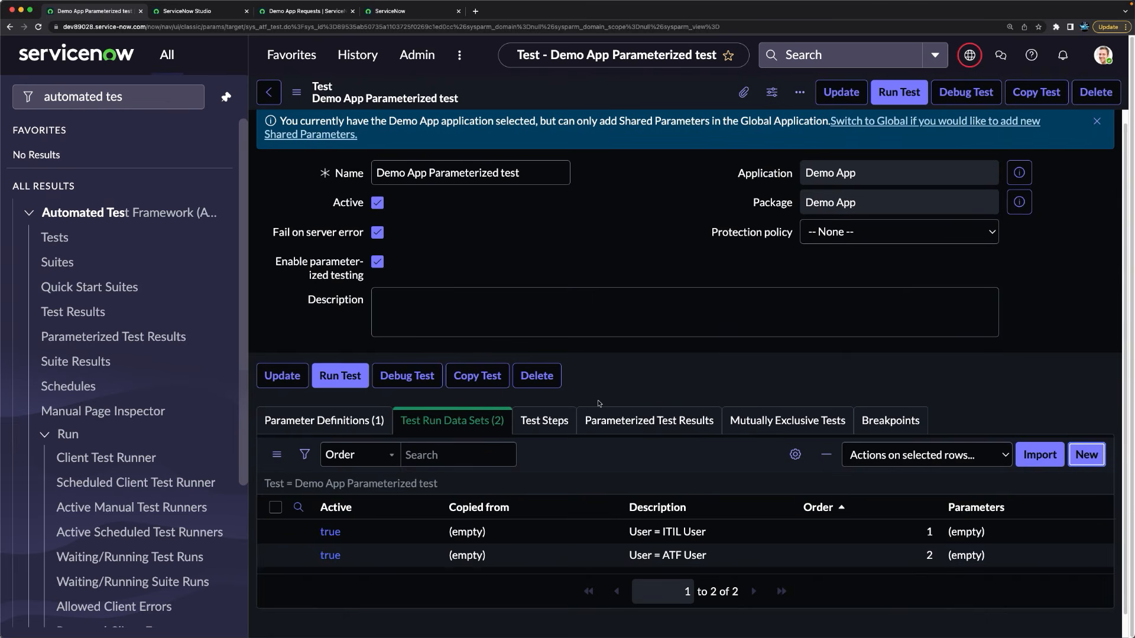
Step: Start a new Impersonate test step for the Demo App Parameterized test
scroll(612, 547, down, 1)
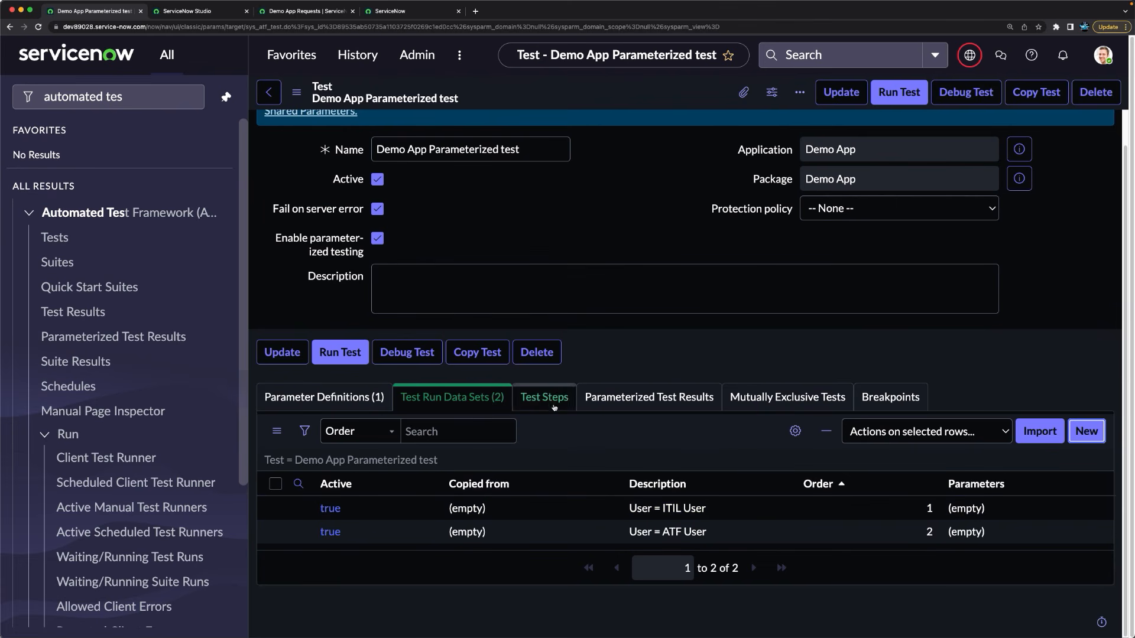
click(544, 397)
click(936, 432)
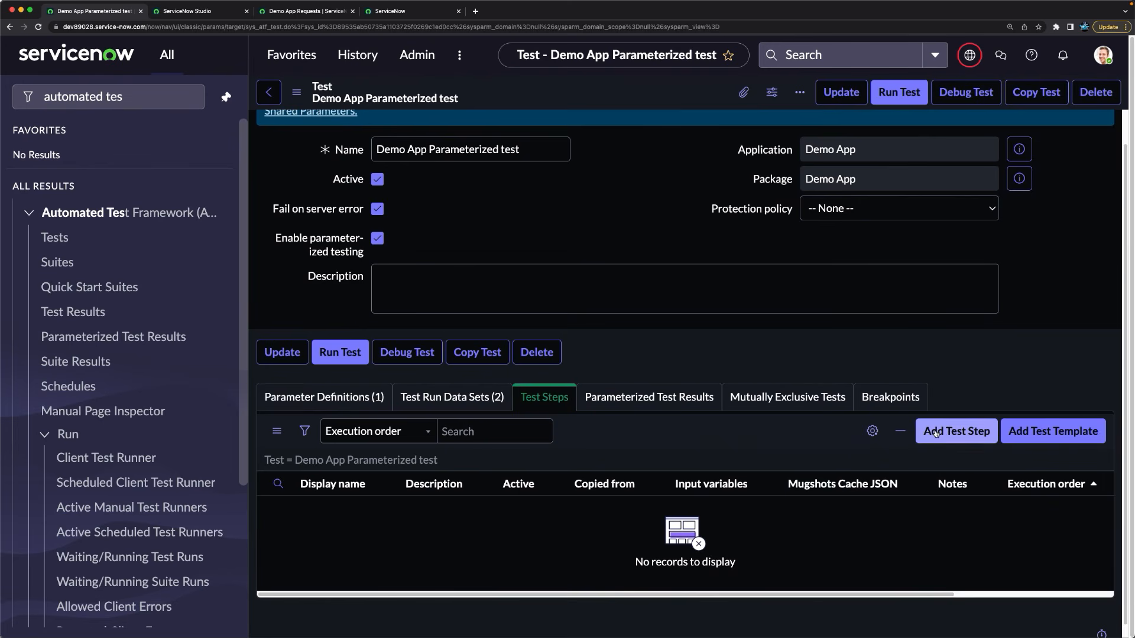
click(572, 256)
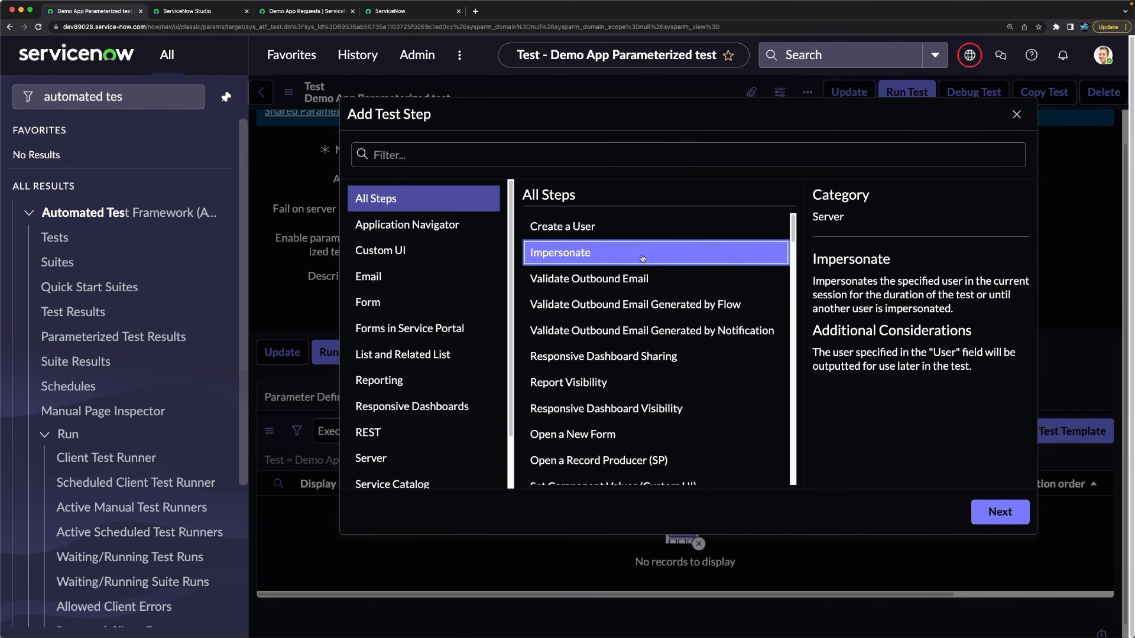
click(996, 512)
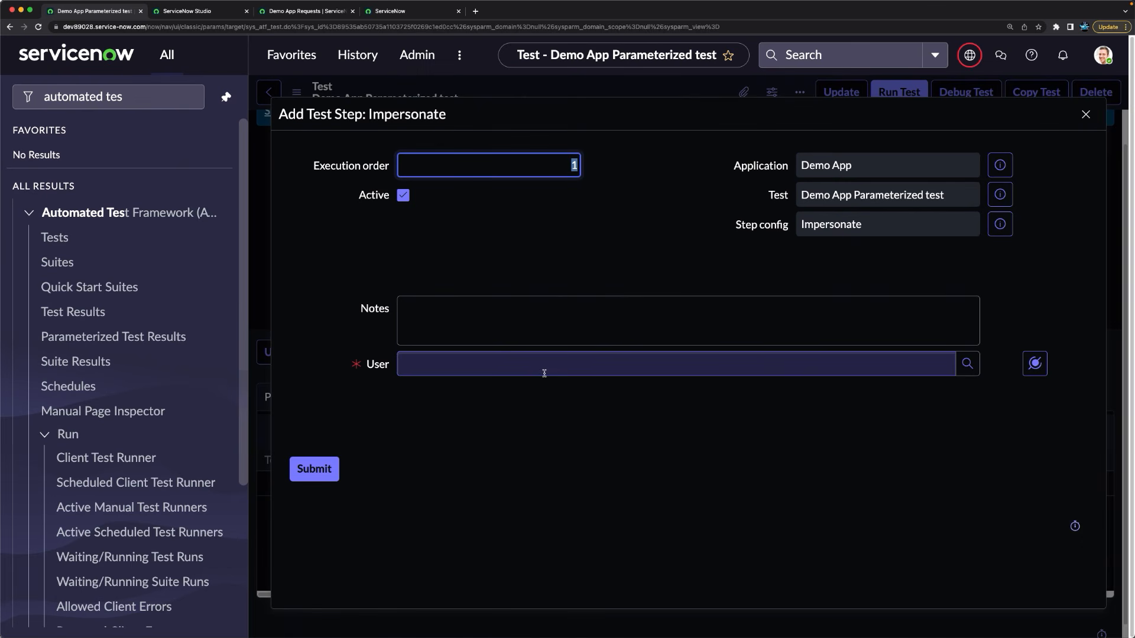
Step: Map the Impersonate step's User field to the test's User parameter and submit the step
click(1034, 363)
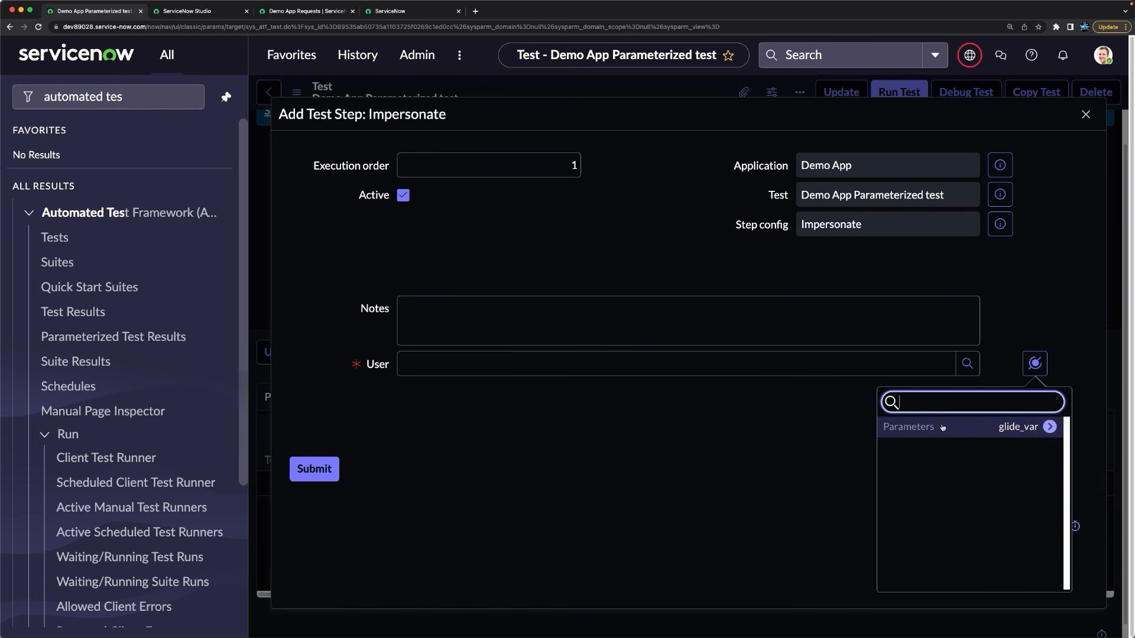
click(1050, 427)
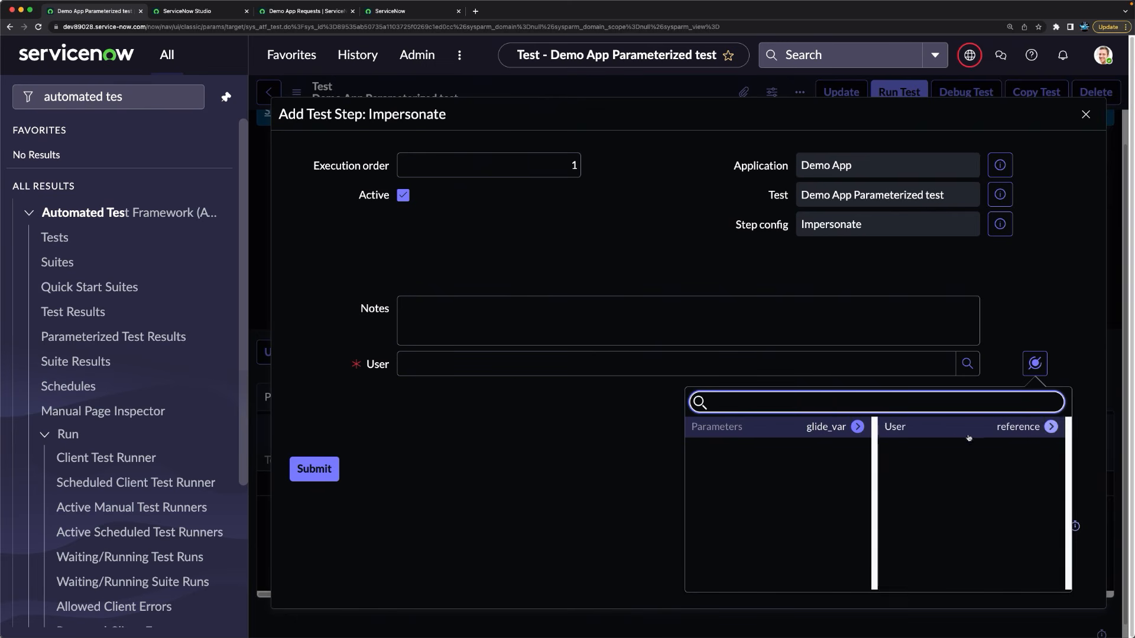
click(924, 430)
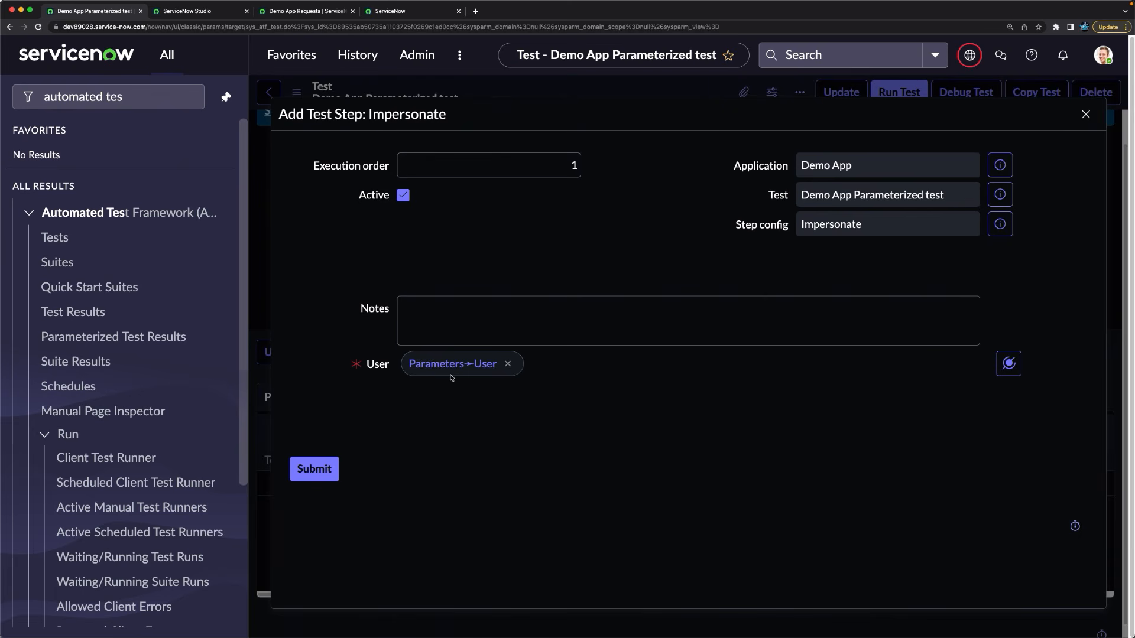
click(310, 469)
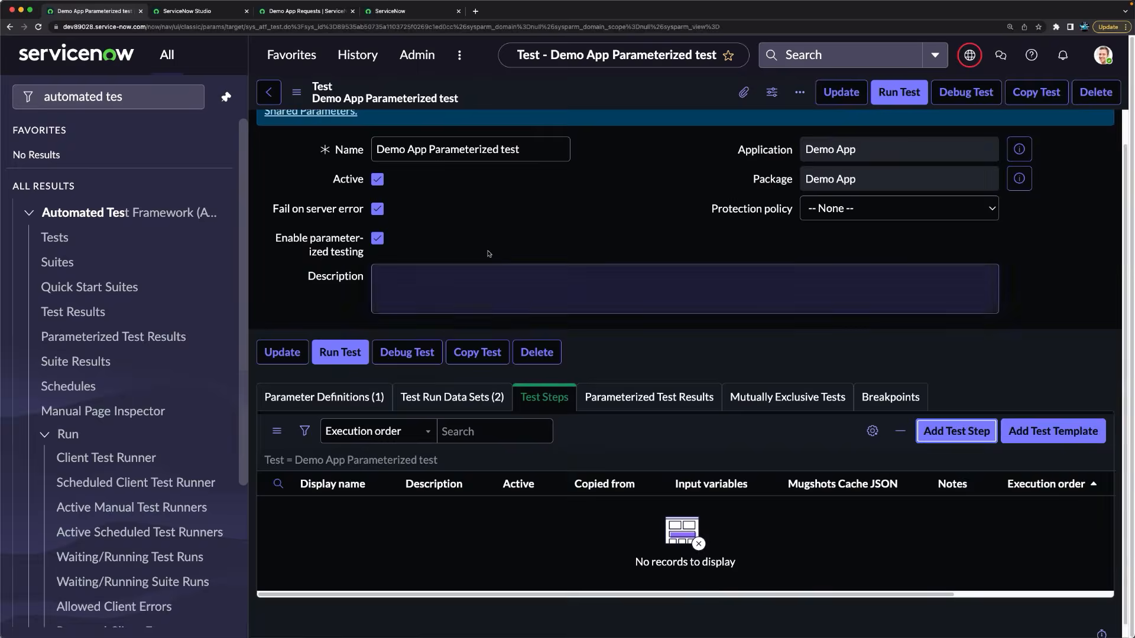
Step: Run the Demo App Parameterized test and open its parameterized test result
scroll(607, 403, down, 1)
scroll(624, 395, up, 2)
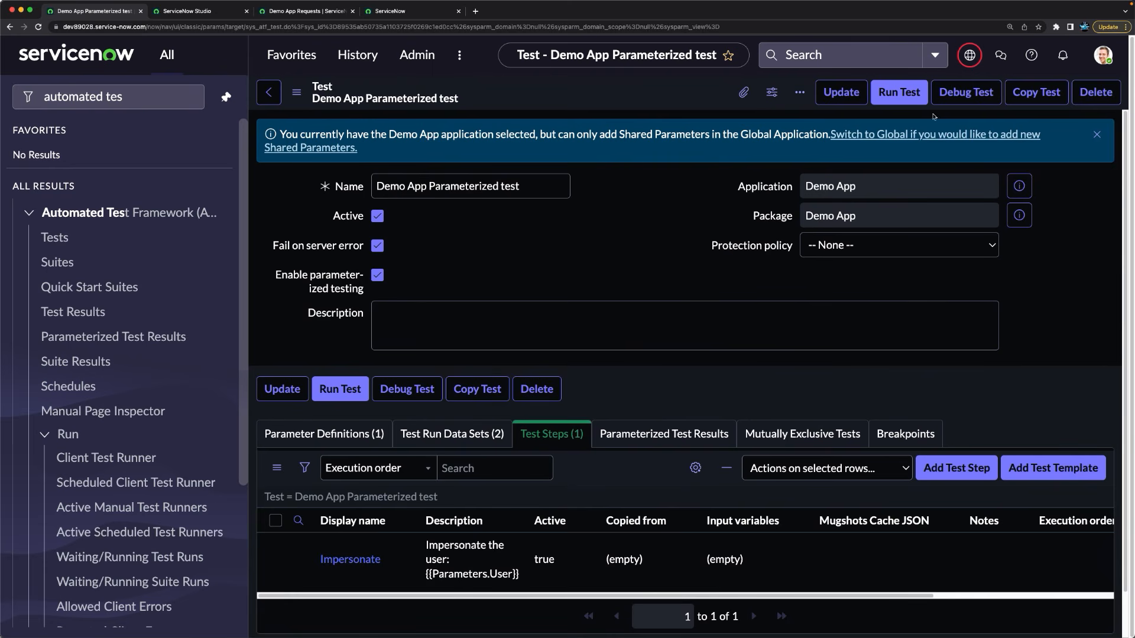
click(897, 92)
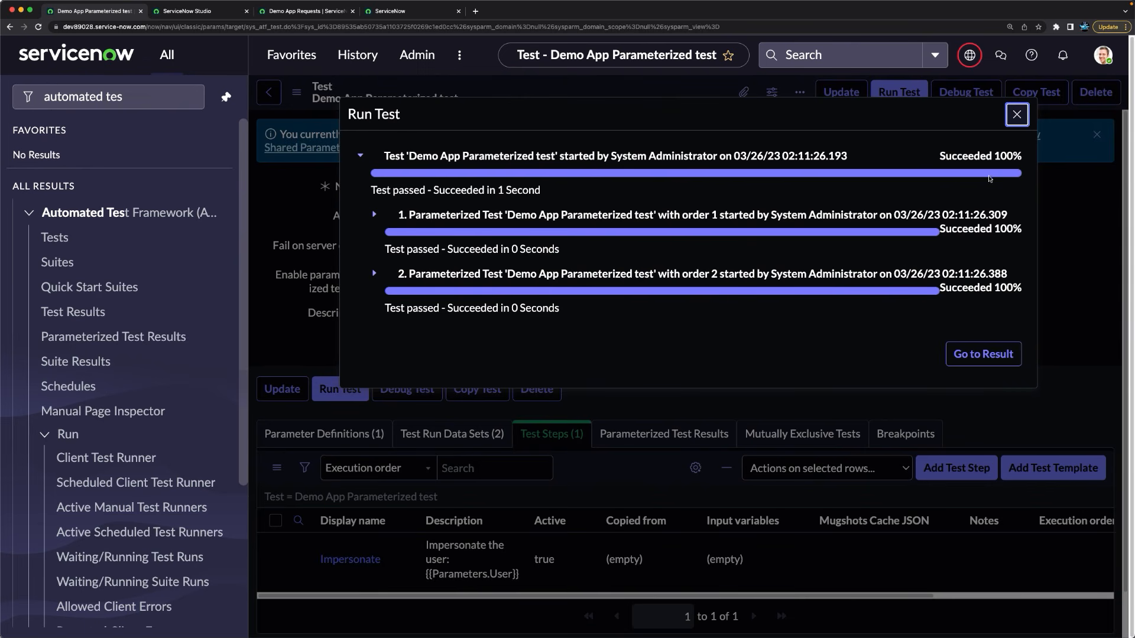
click(981, 355)
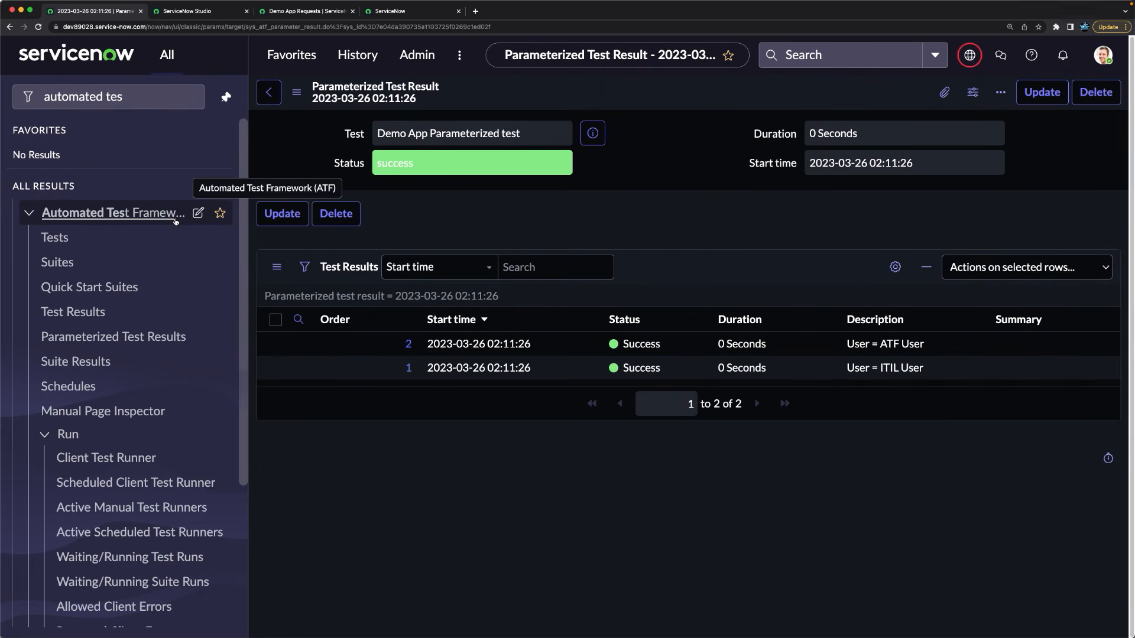
Step: Create a new suite schedule record and name it Demo App New Schedule
click(54, 387)
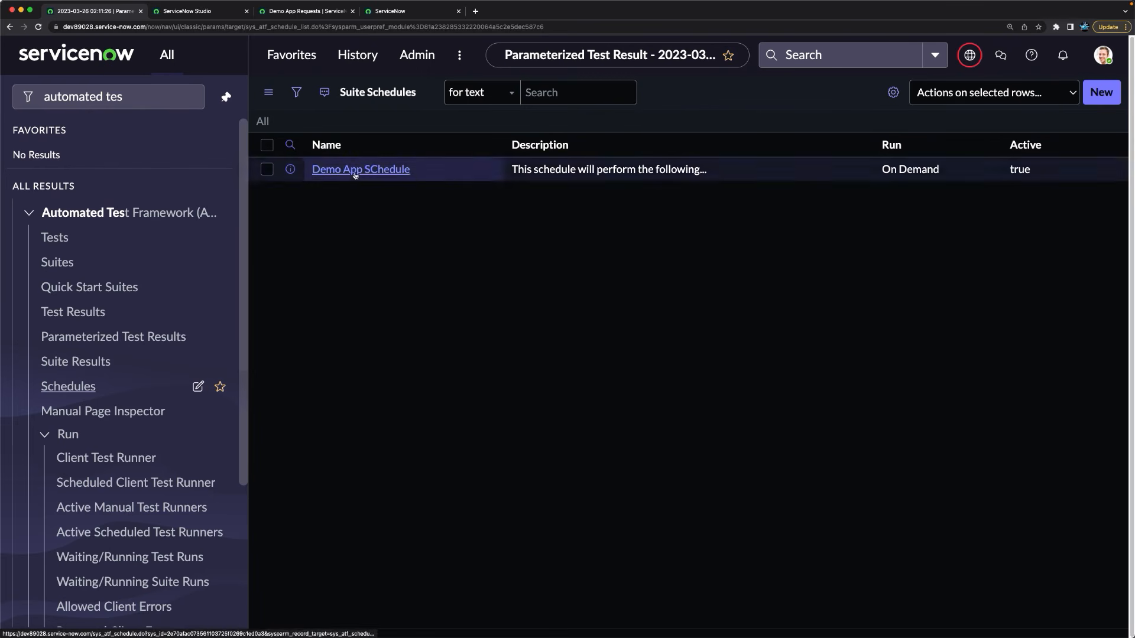
click(1102, 96)
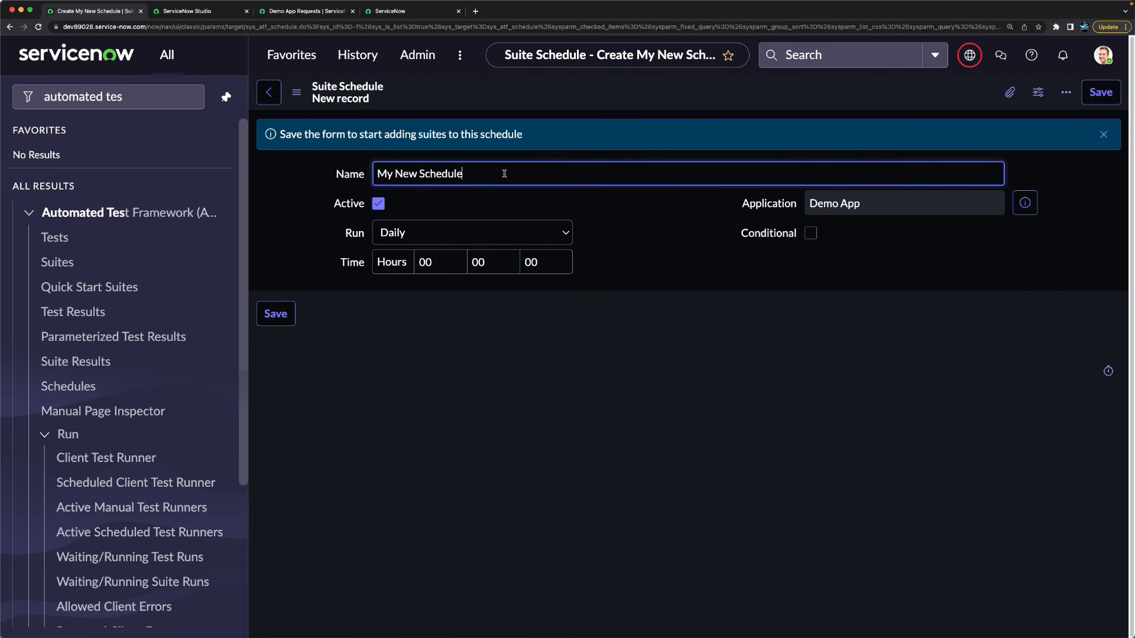
drag(503, 172, 348, 152)
text(Demo )
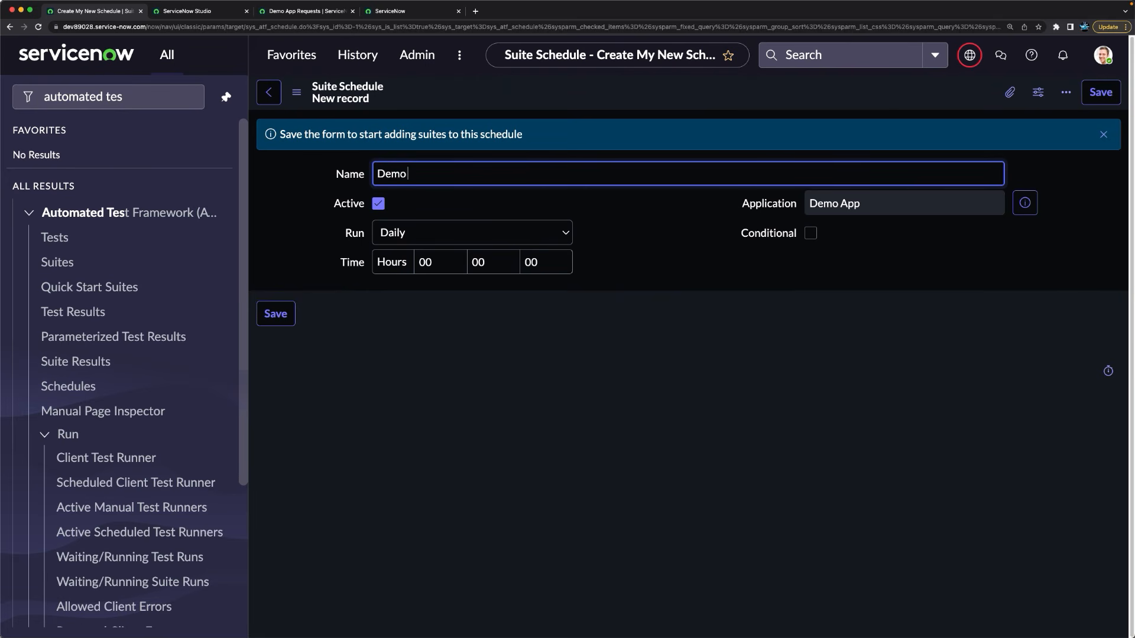
text(App New Schedule)
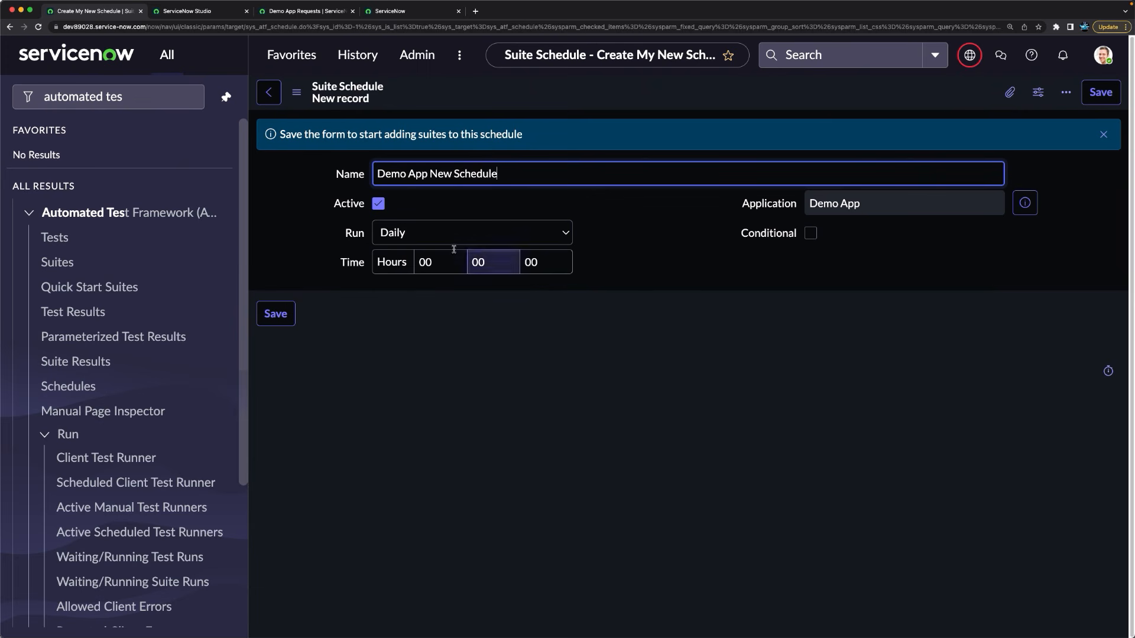
Step: Set the schedule to run On Demand and save the record
click(393, 235)
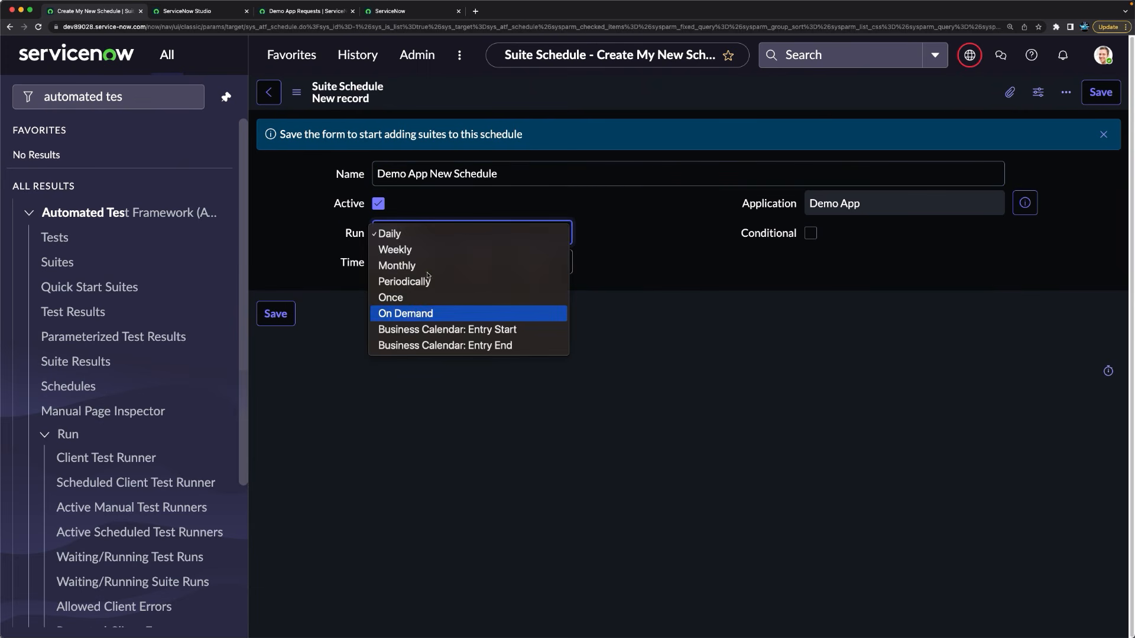
click(408, 312)
right_click(630, 92)
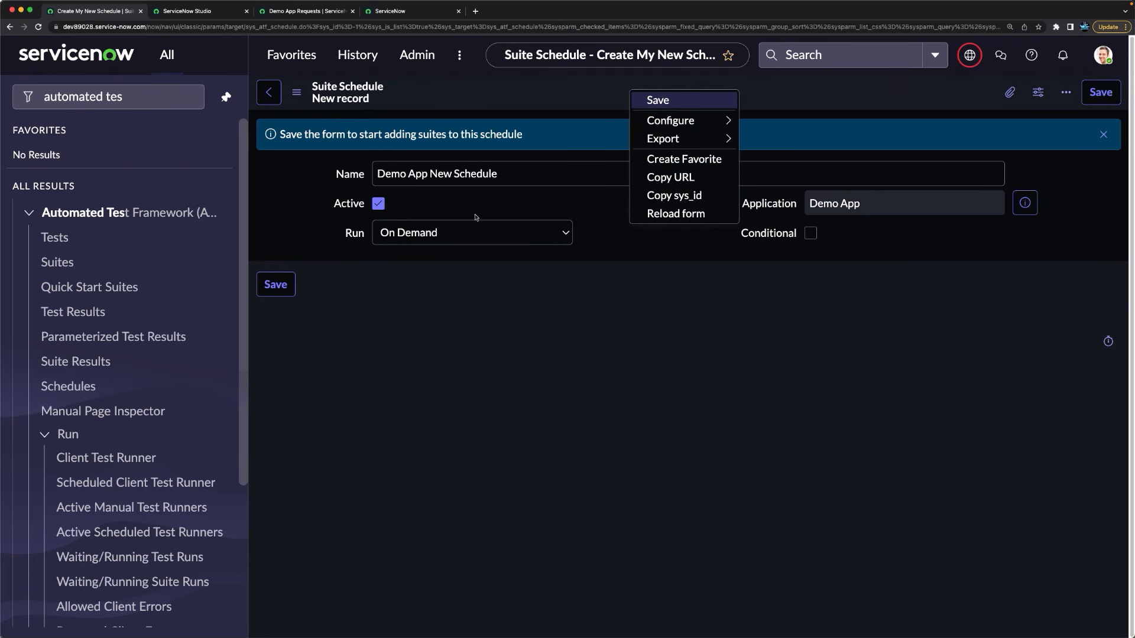
click(431, 241)
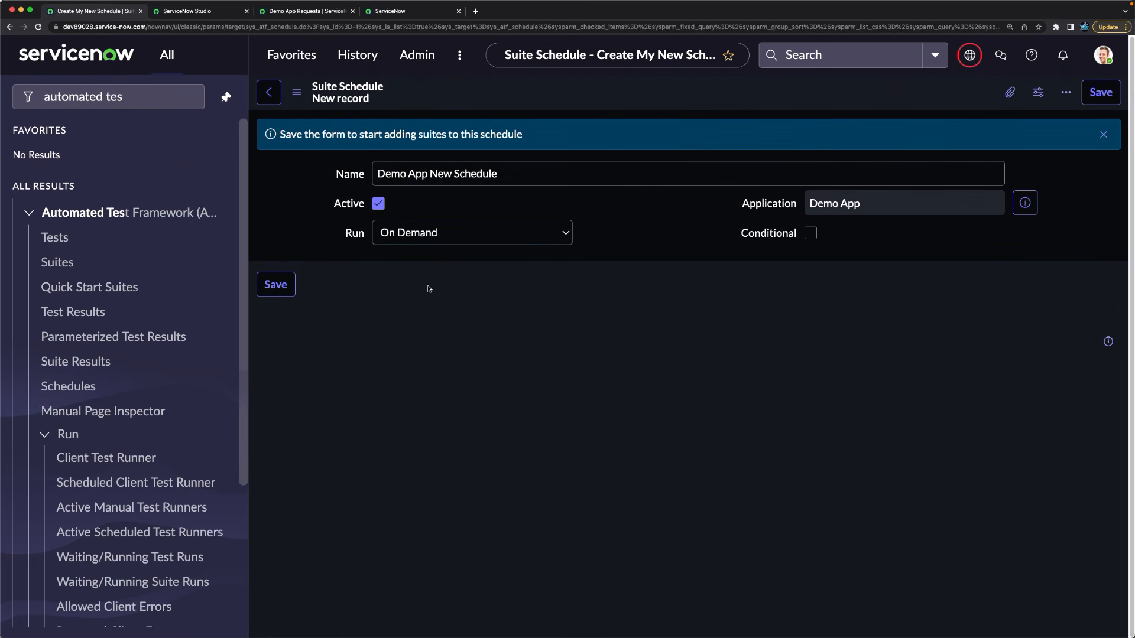
click(440, 237)
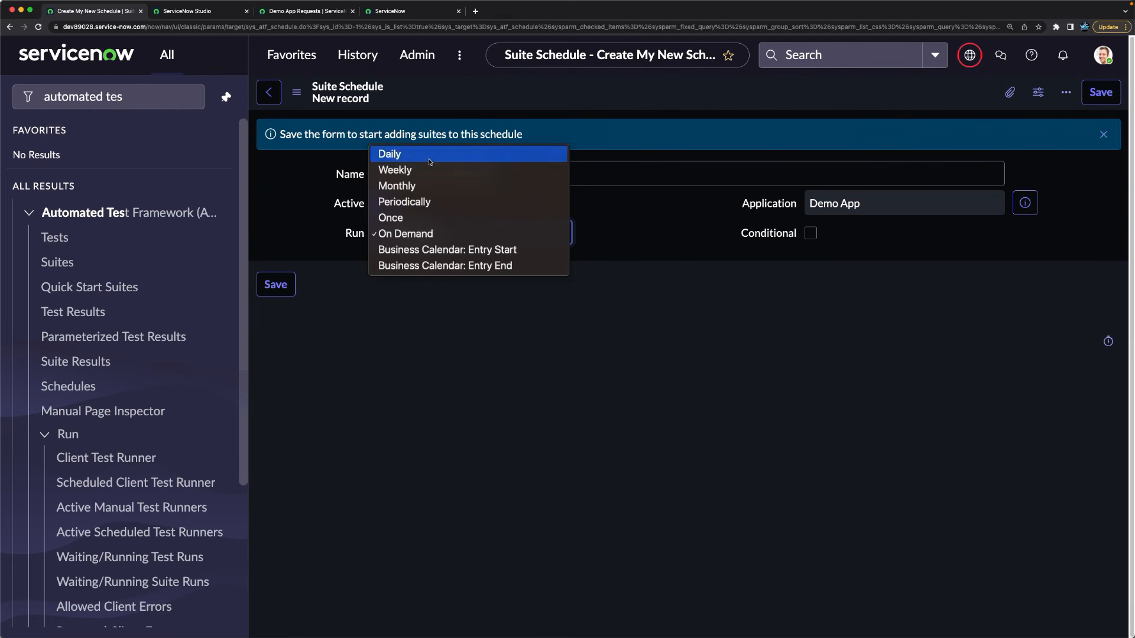
click(613, 227)
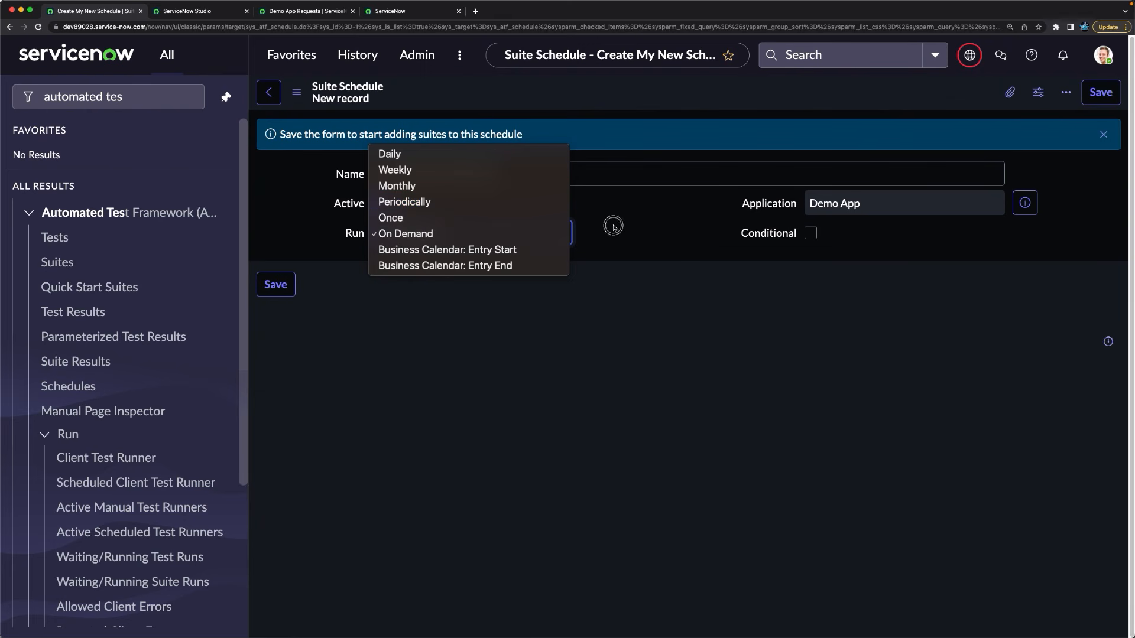
right_click(597, 98)
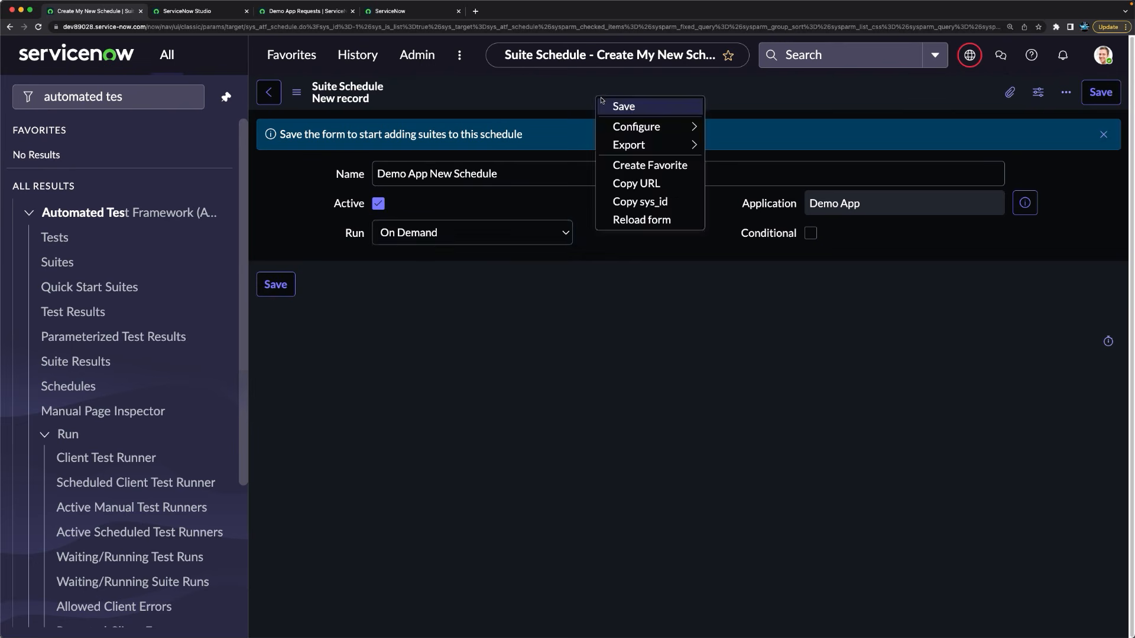
click(631, 108)
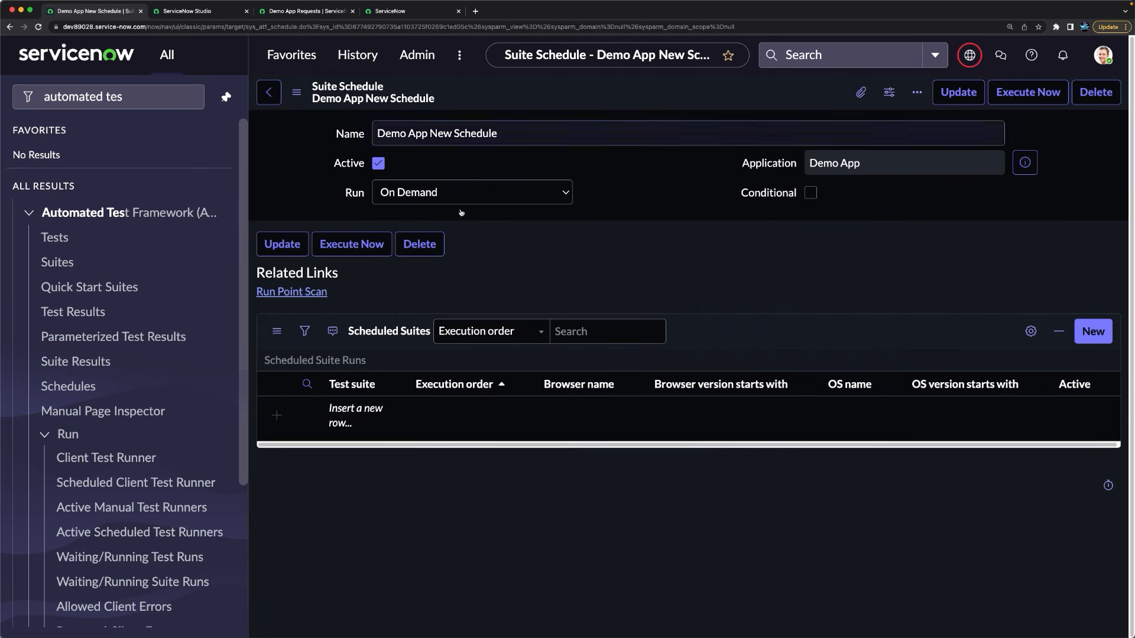
click(479, 194)
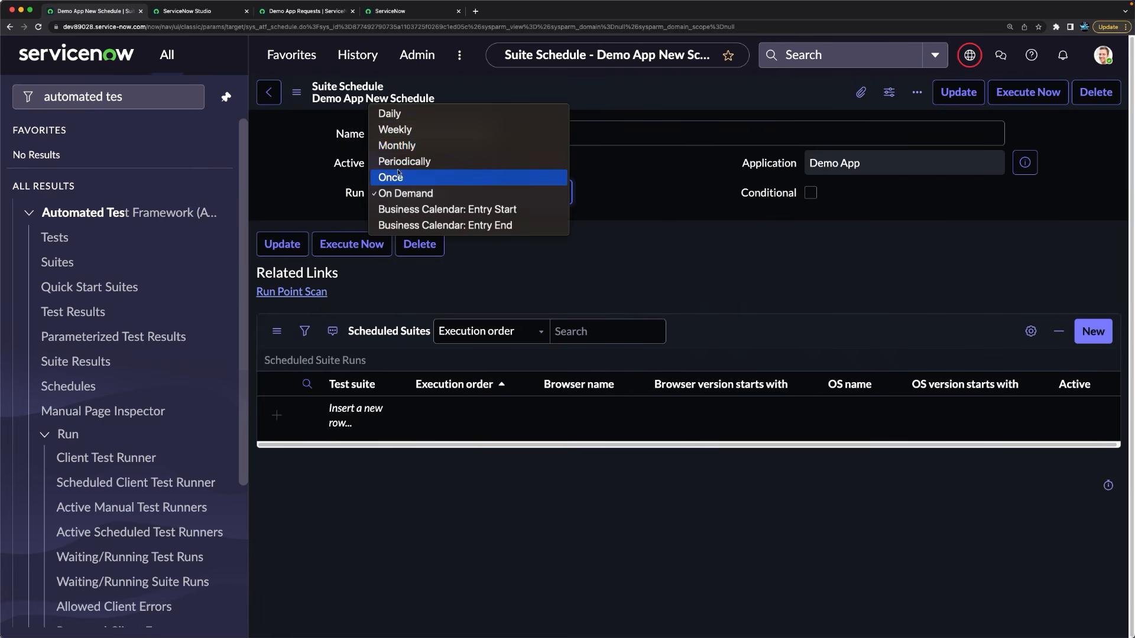
click(591, 244)
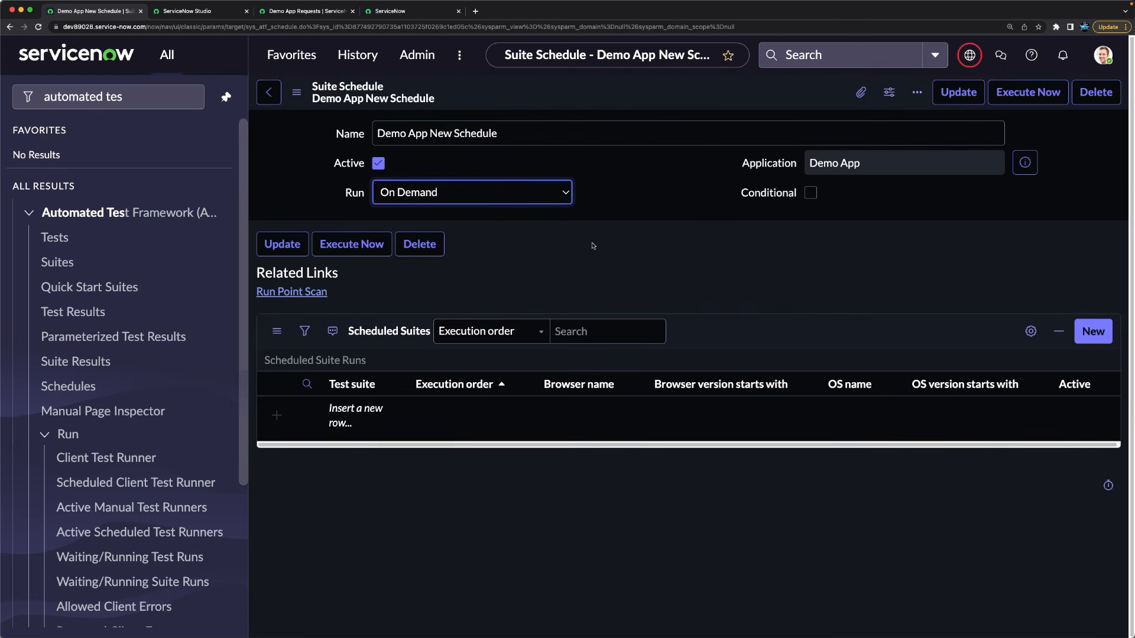
Step: Start a new scheduled suite run for this schedule with Demo App Top Level Suite as its test suite
click(1094, 334)
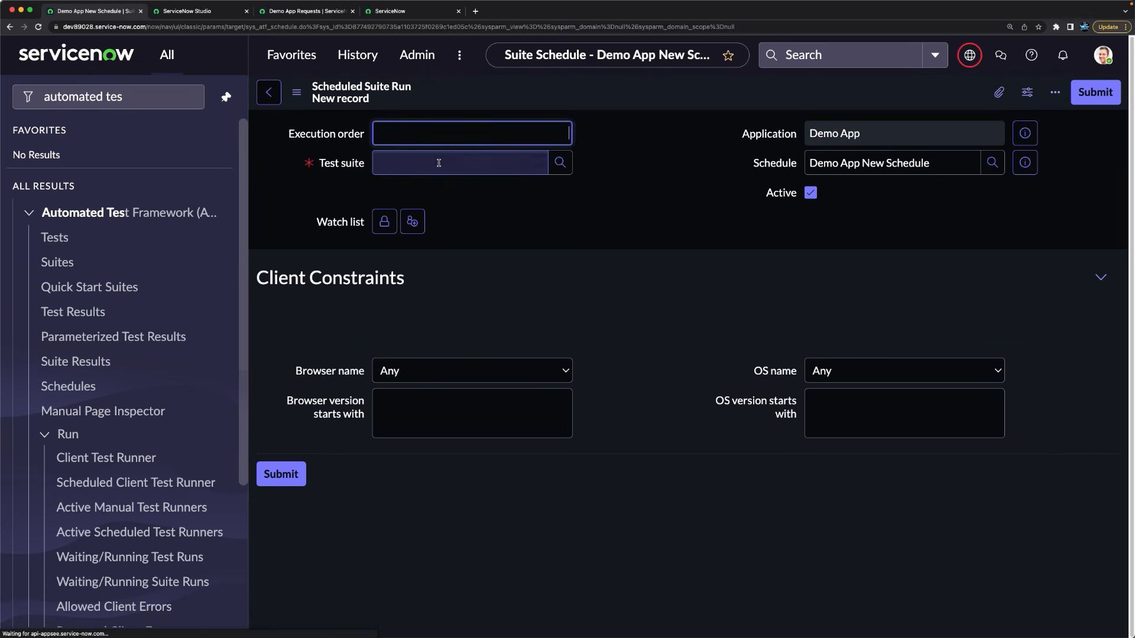
click(439, 163)
text(demo)
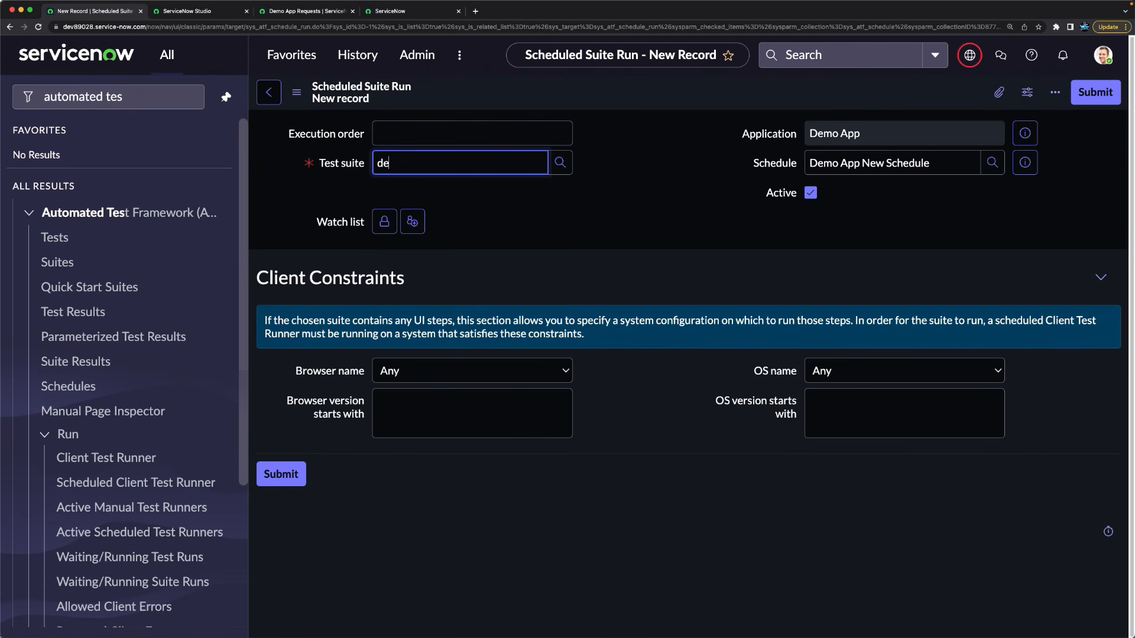
key(BackSpace)
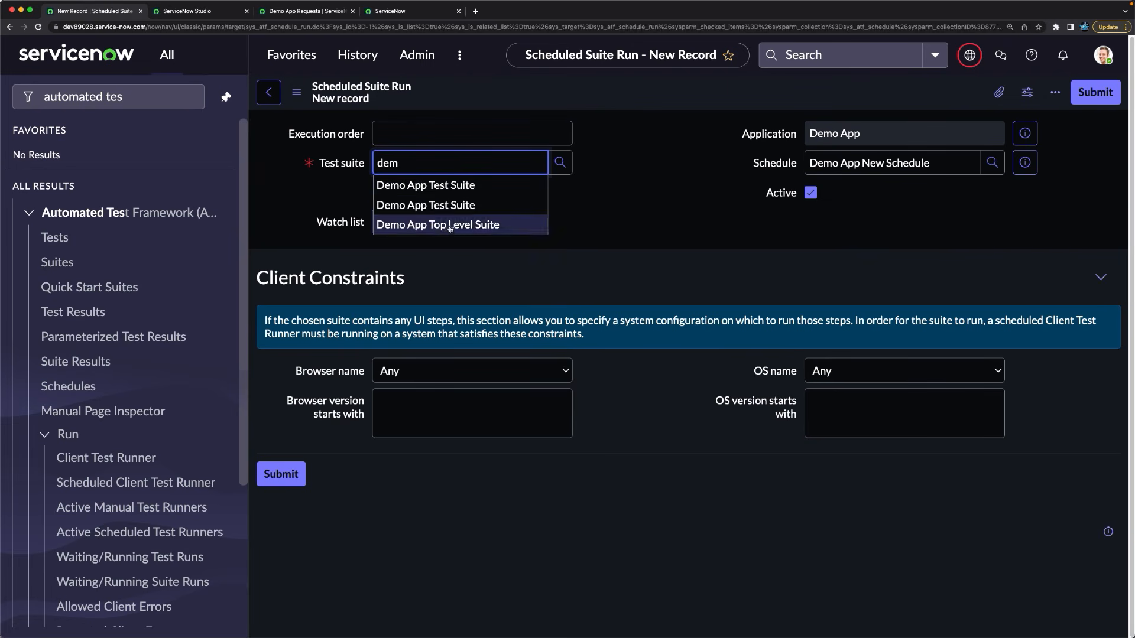
click(438, 226)
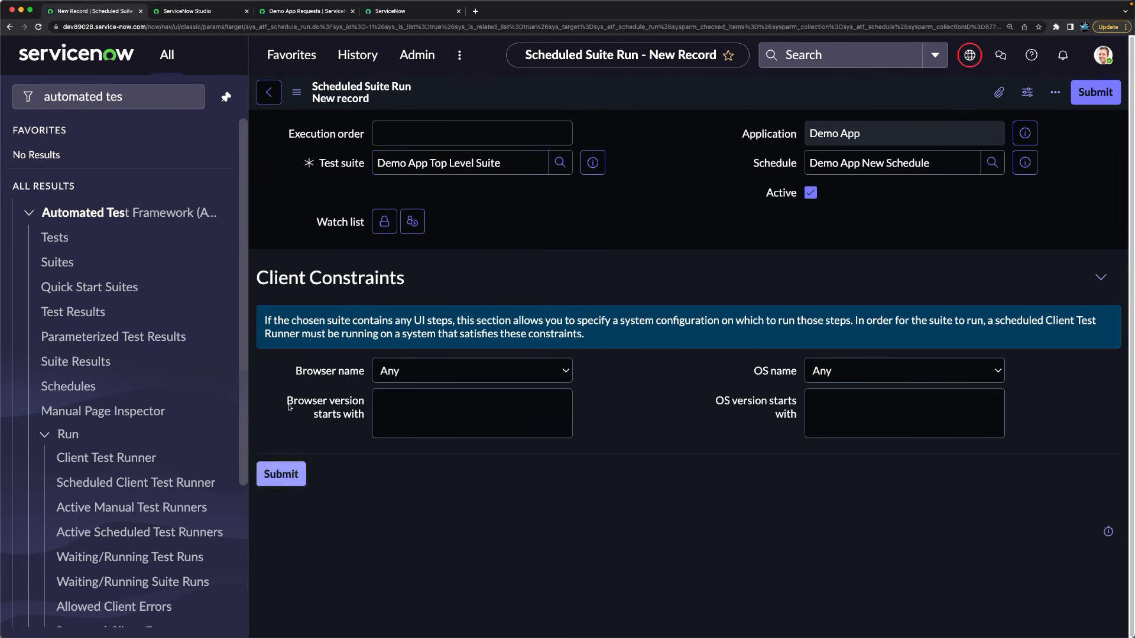
Step: Constrain the scheduled suite run to the Safari browser and the Mac OS X operating system
click(439, 392)
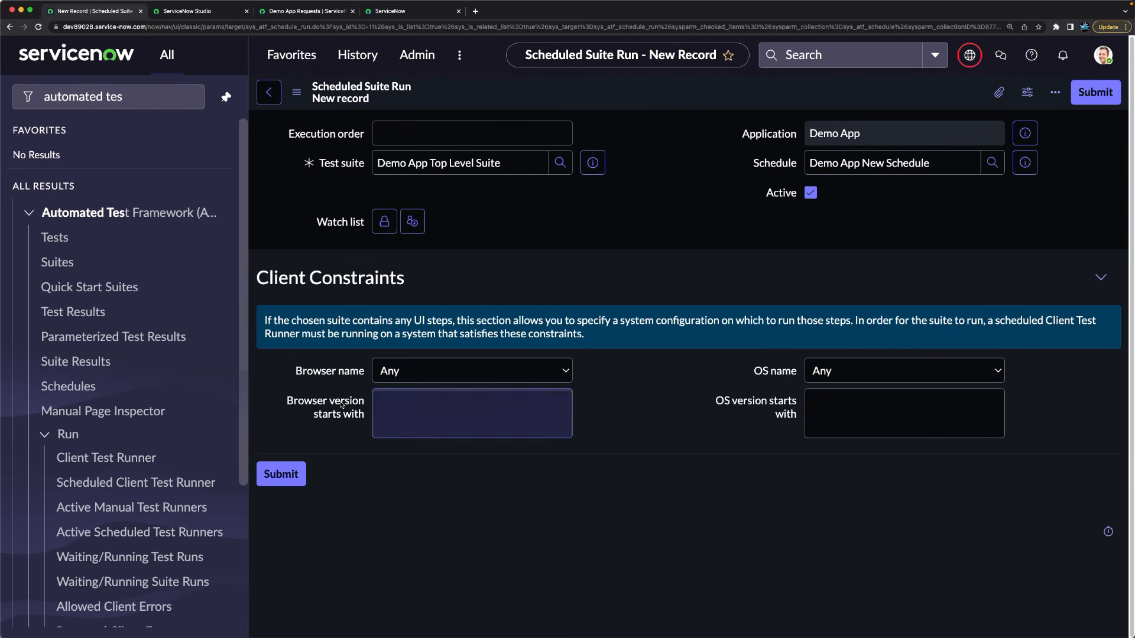
click(463, 370)
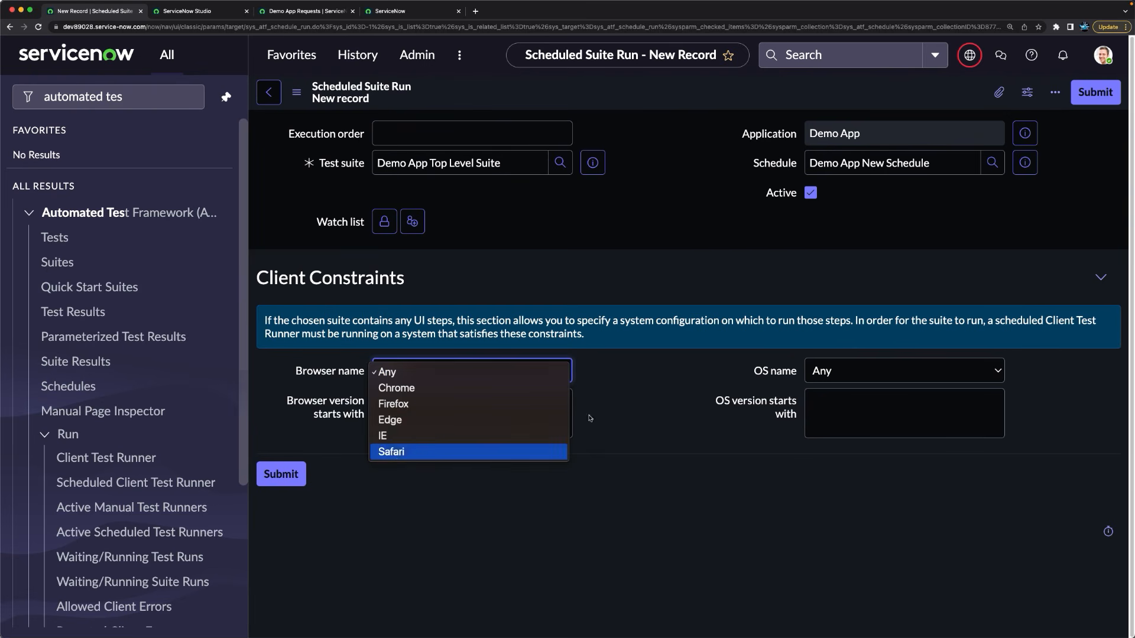
click(402, 451)
click(870, 382)
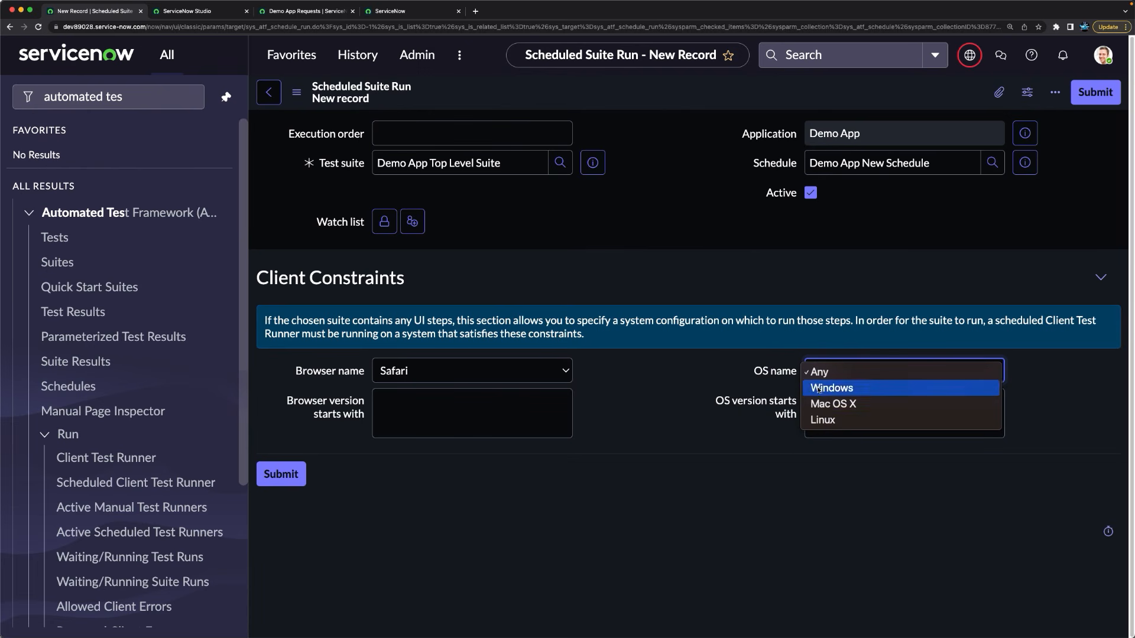
key(Return)
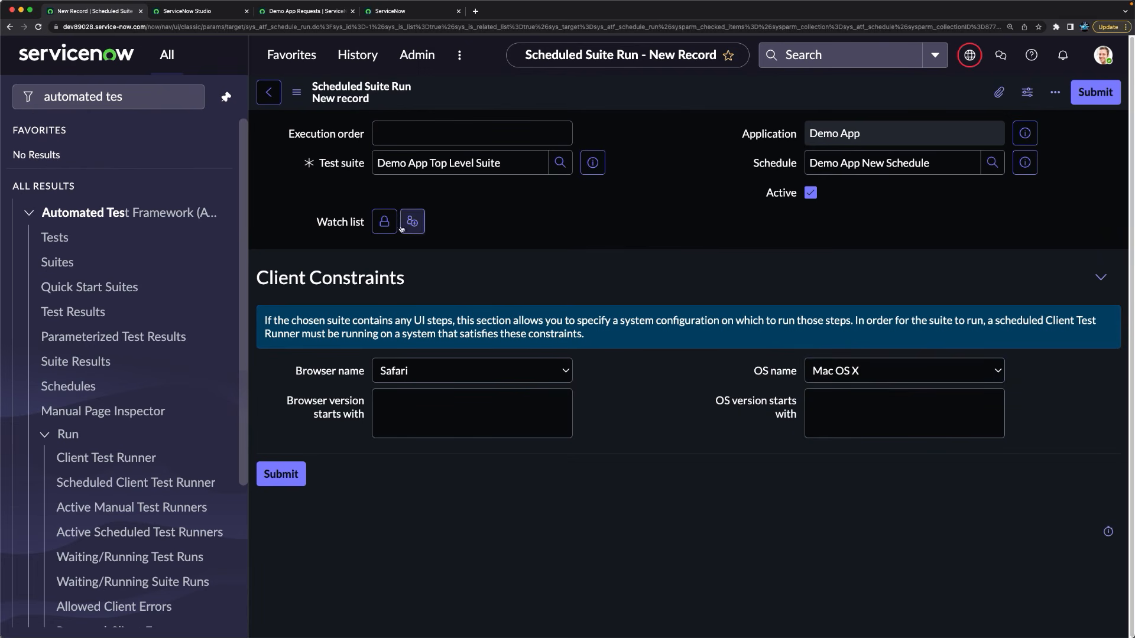
Step: Add yourself and a second user to the scheduled suite run's watch list, lock the list, and submit the record
click(418, 222)
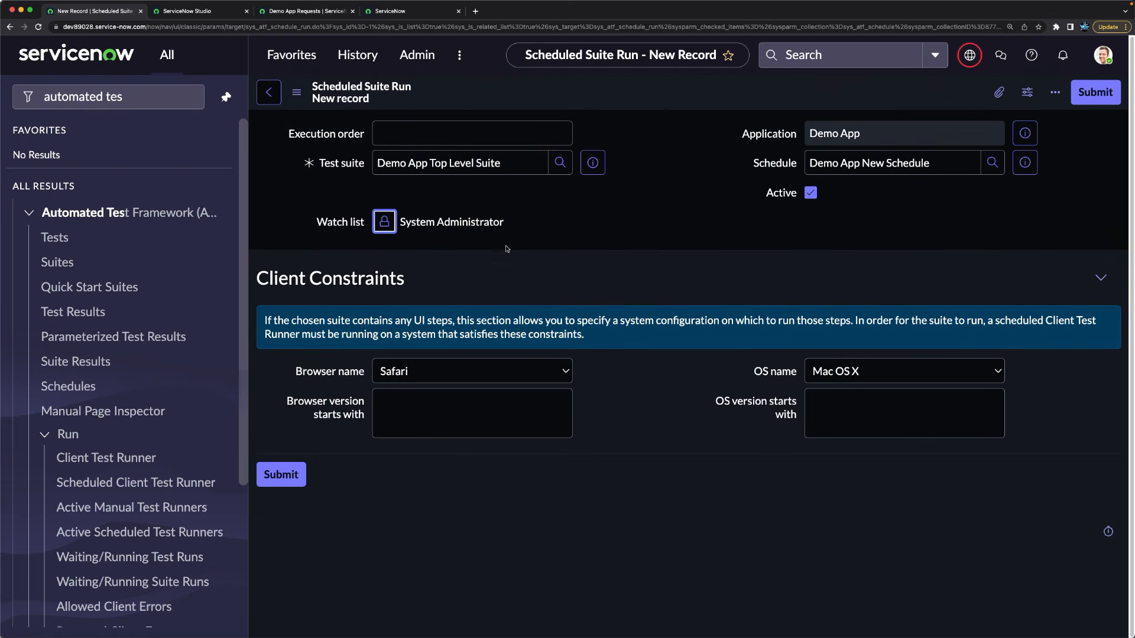
click(387, 225)
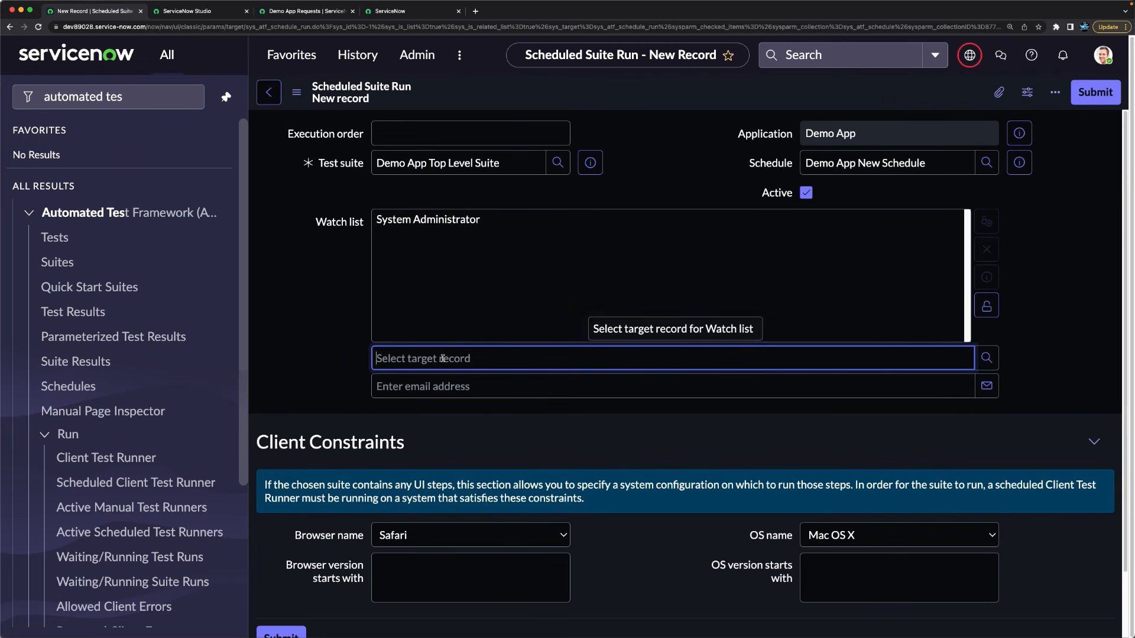
text(ab)
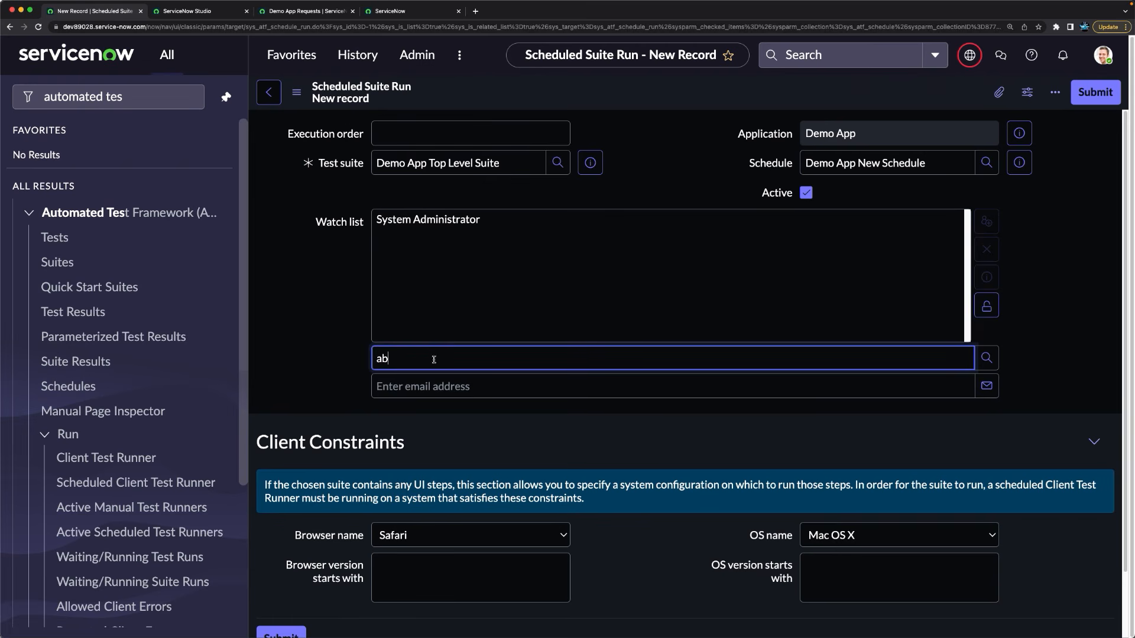
click(402, 381)
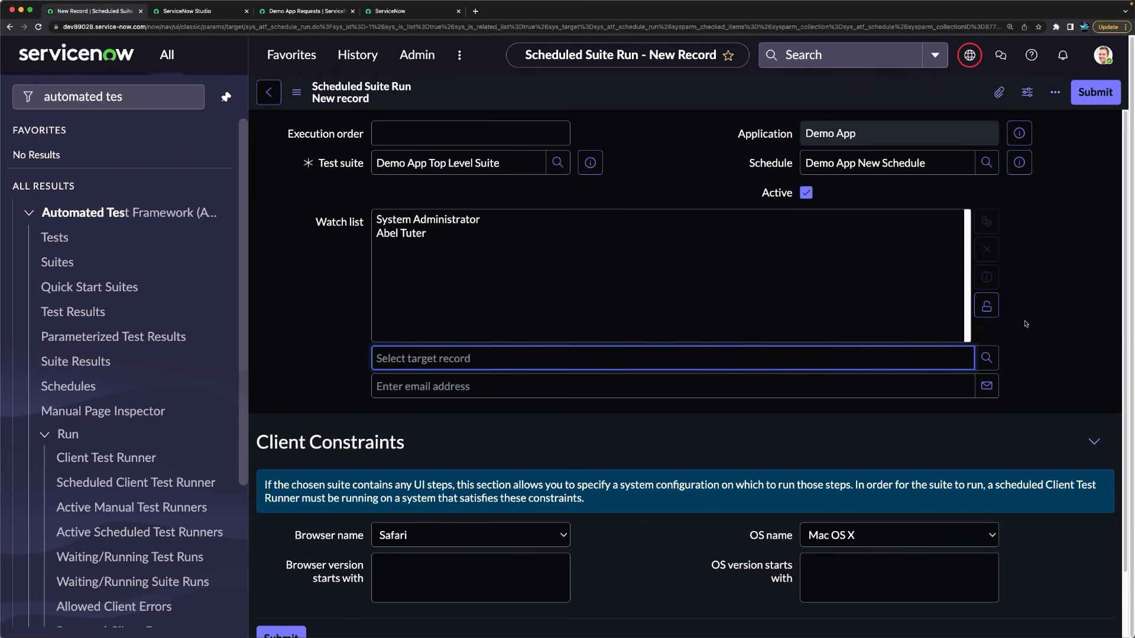
click(986, 305)
click(293, 473)
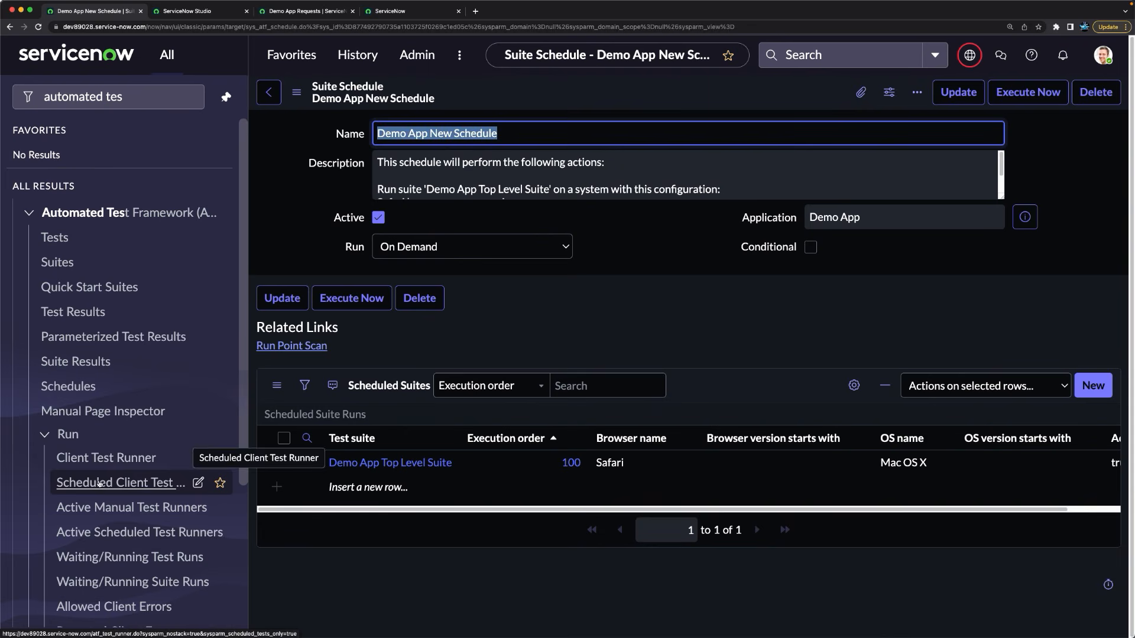
Step: Open the Scheduled Client Test Runner in the current browser tab
scroll(100, 483, down, 5)
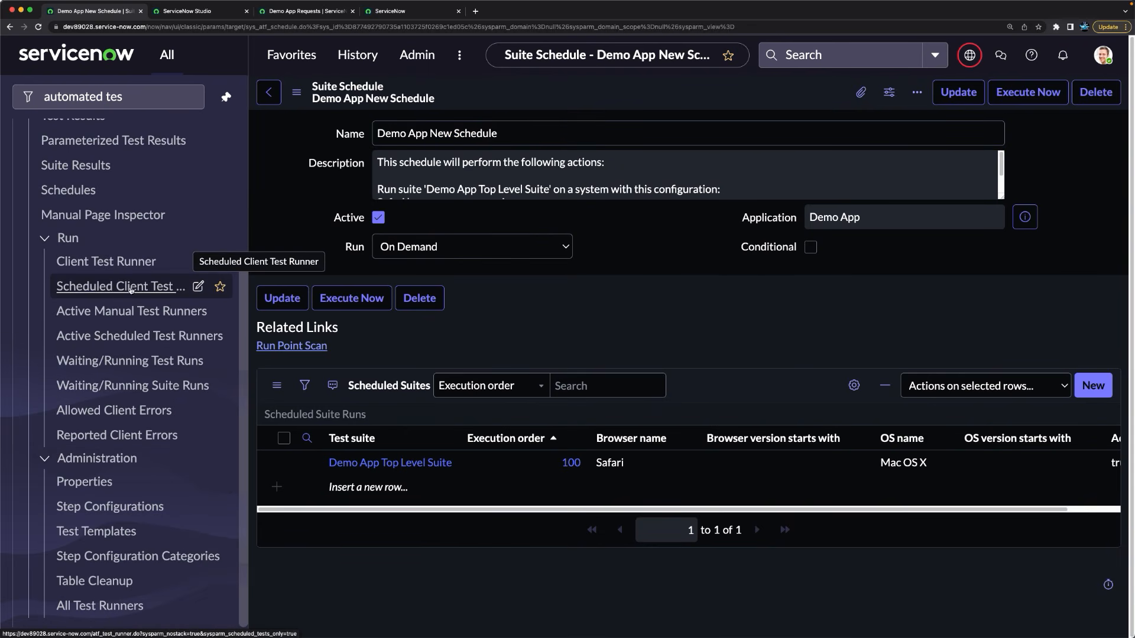
click(118, 287)
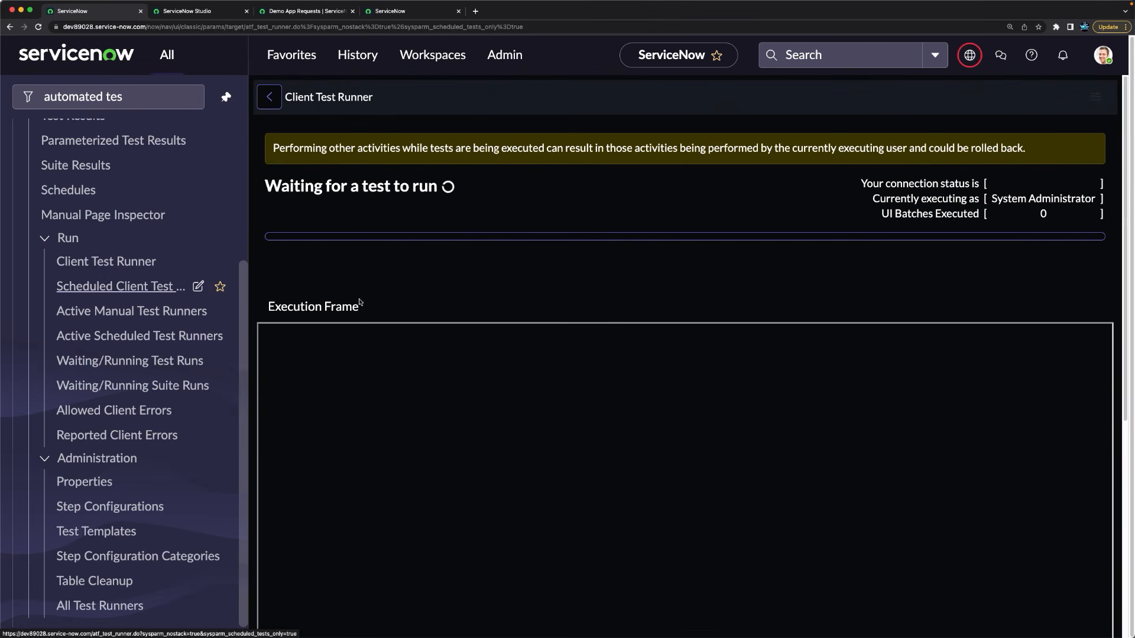
right_click(96, 289)
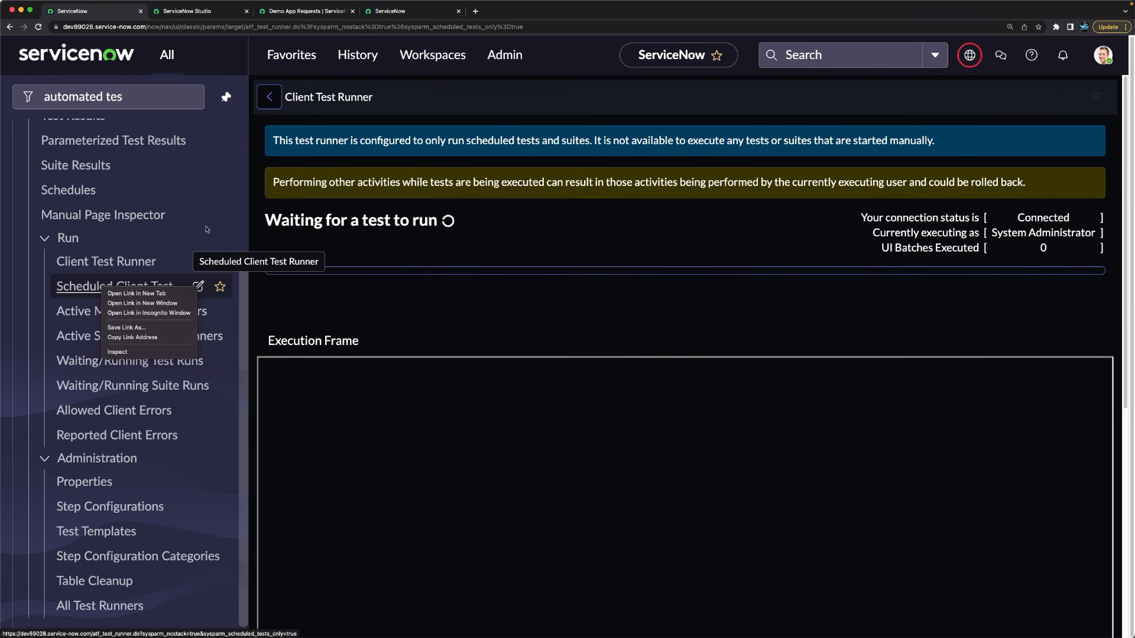
Step: Review the test suite results and the list of all test runners with their statuses
click(77, 169)
click(76, 169)
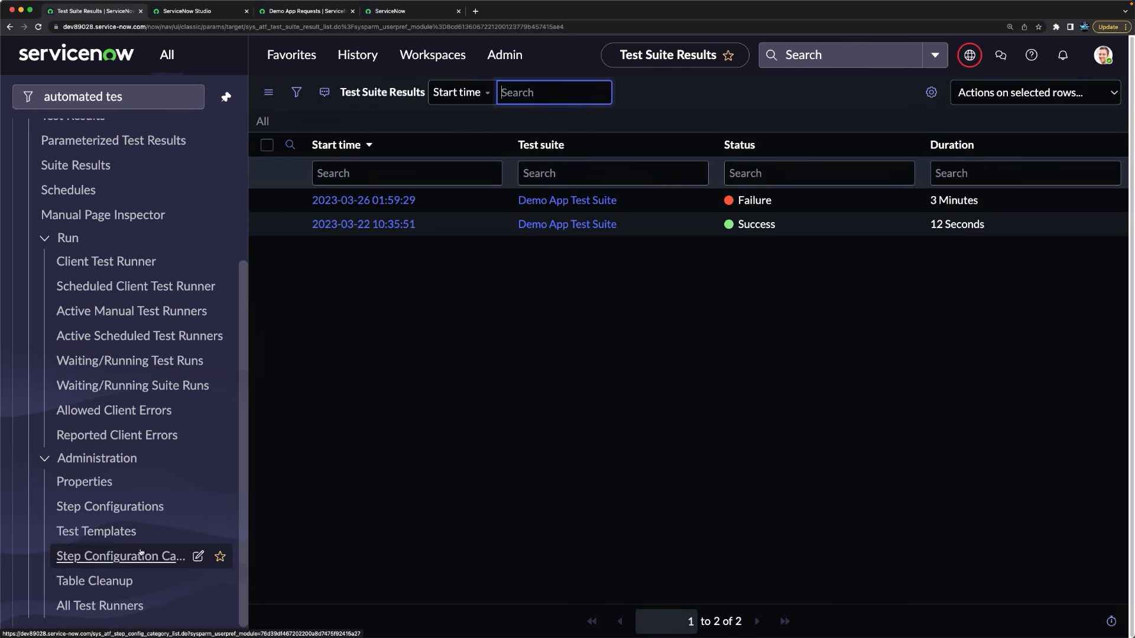
click(102, 605)
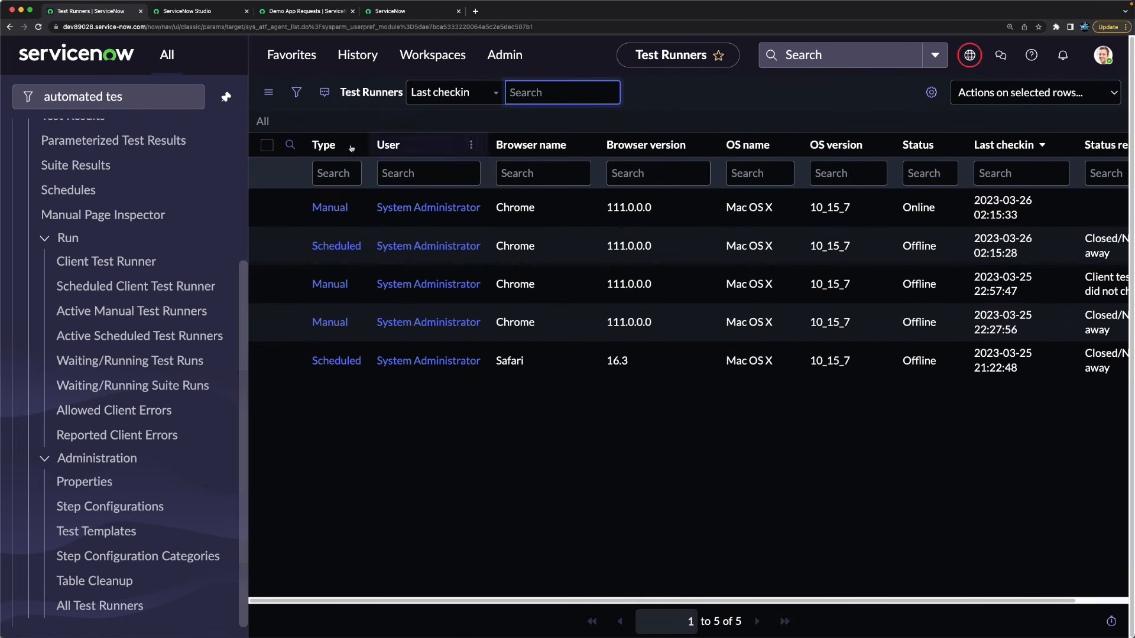
click(262, 122)
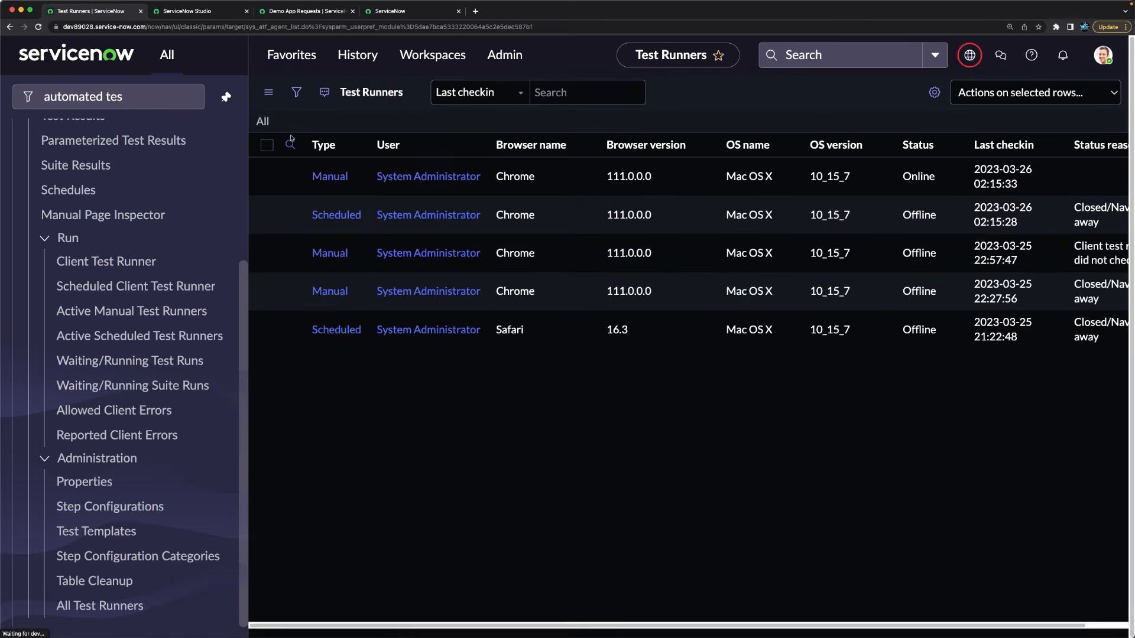
Step: Close the manual Client Test Runner's browser tab and refresh the list of test runners
click(444, 13)
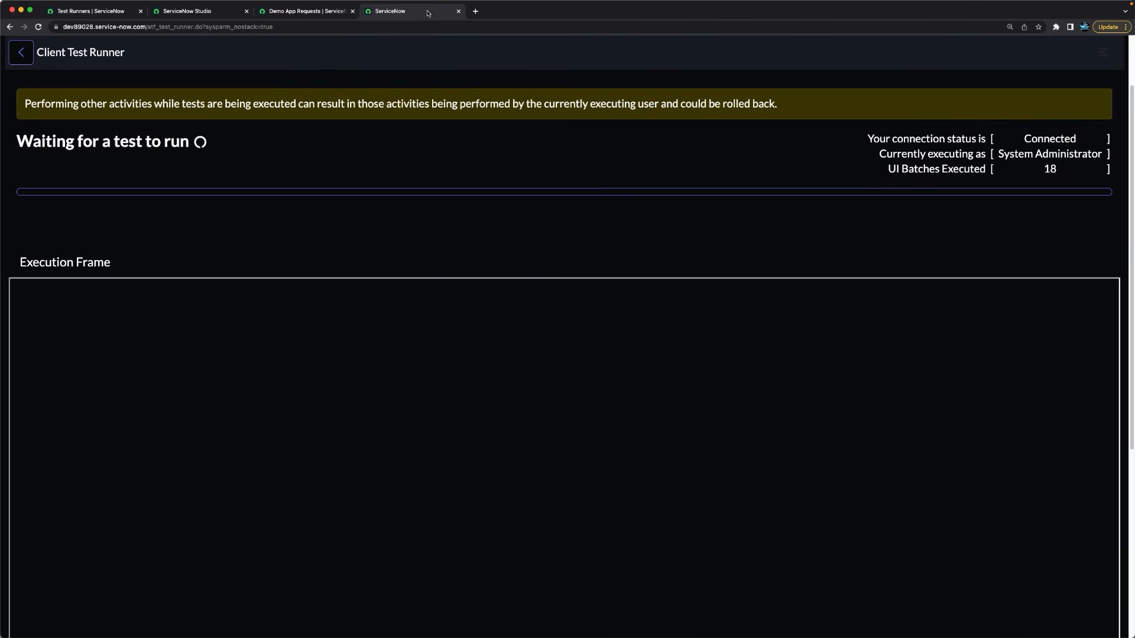
click(459, 11)
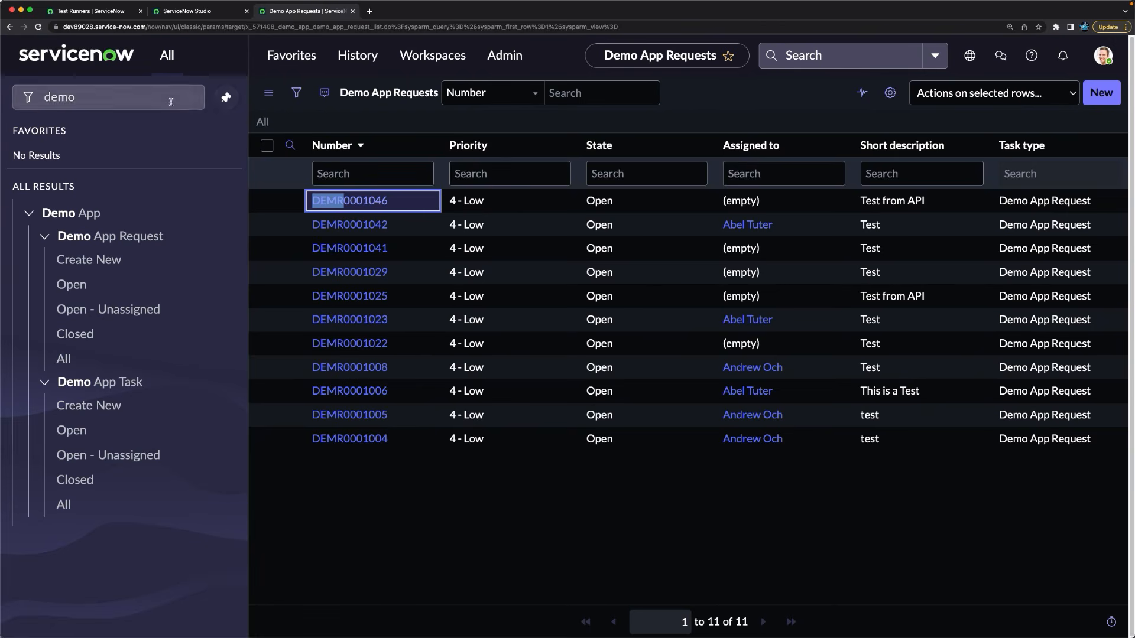
click(88, 11)
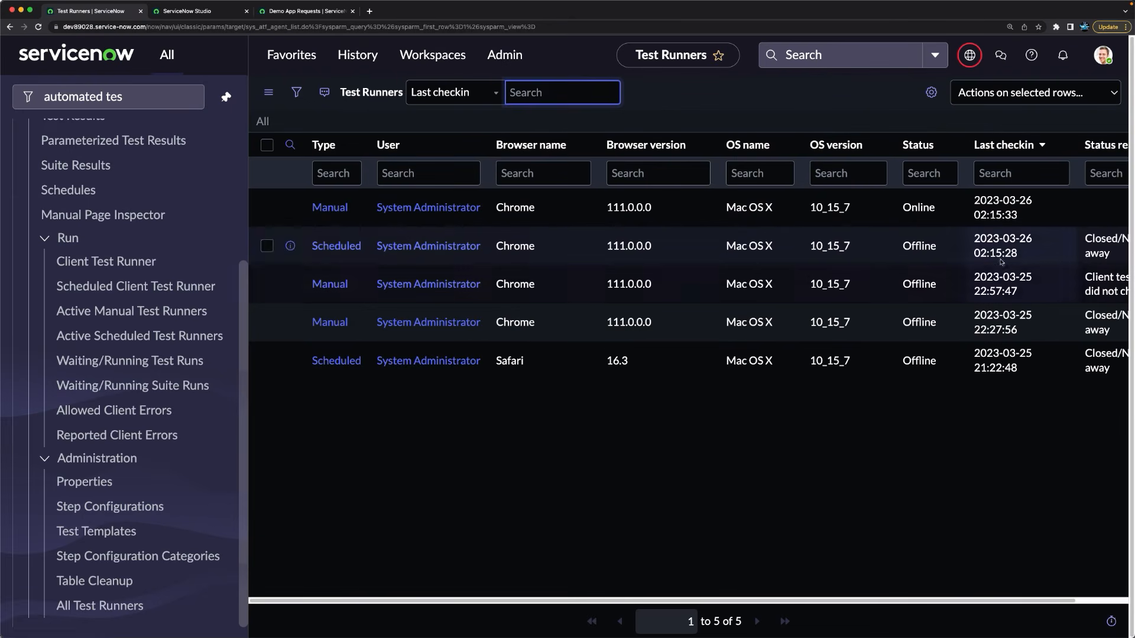
click(266, 123)
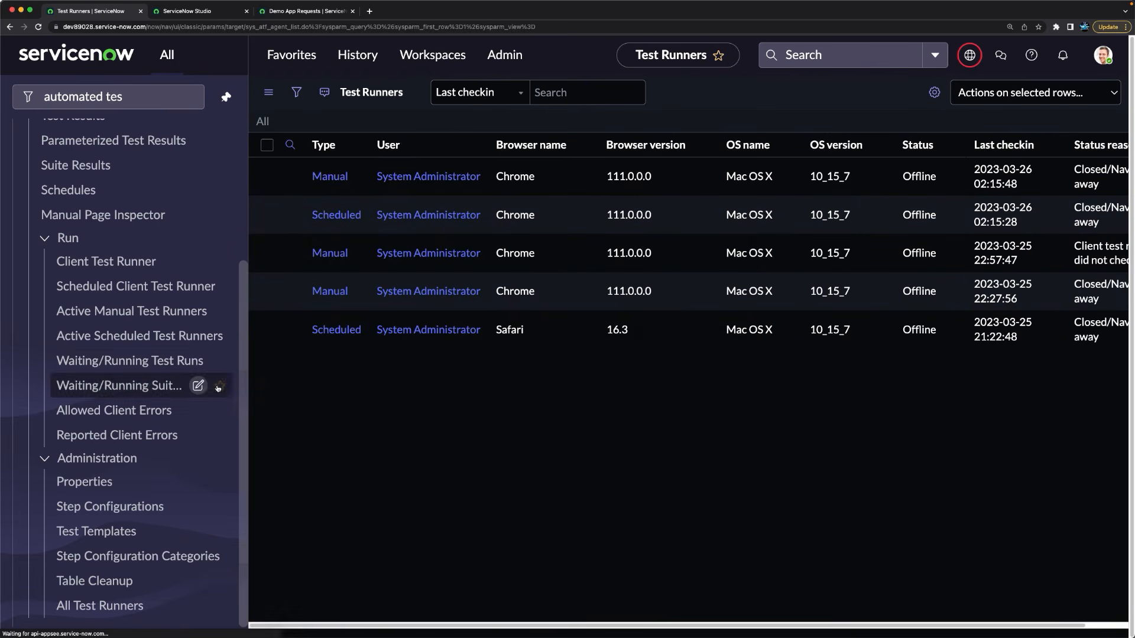
Step: Open the Scheduled Client Test Runner in a separate browser tab and load the suite schedules in the original one
right_click(100, 288)
click(127, 296)
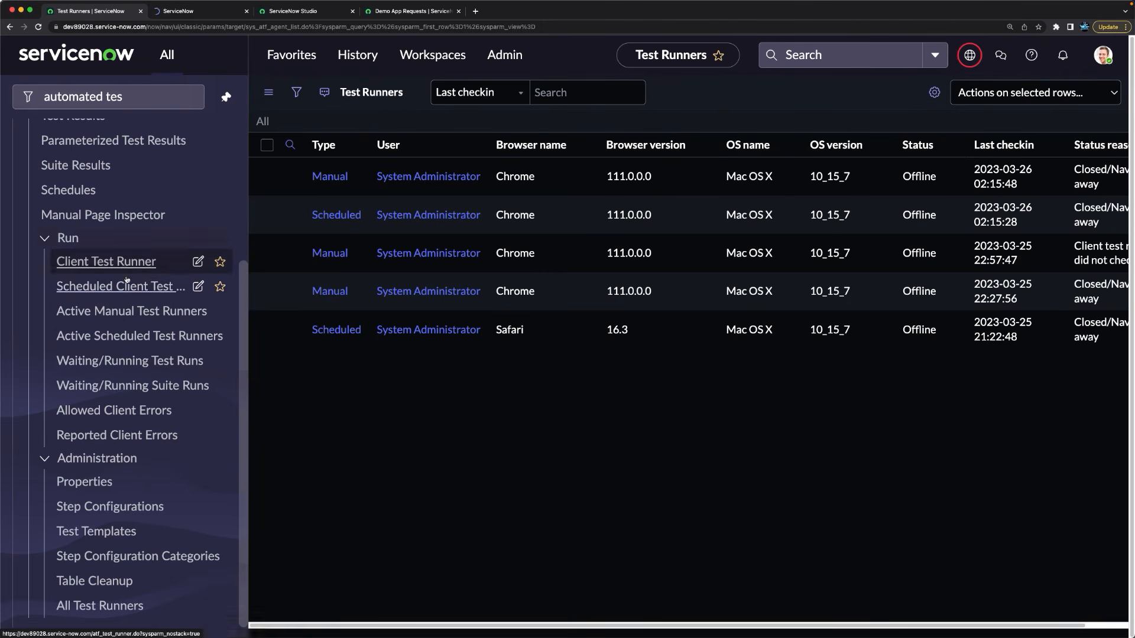
click(71, 191)
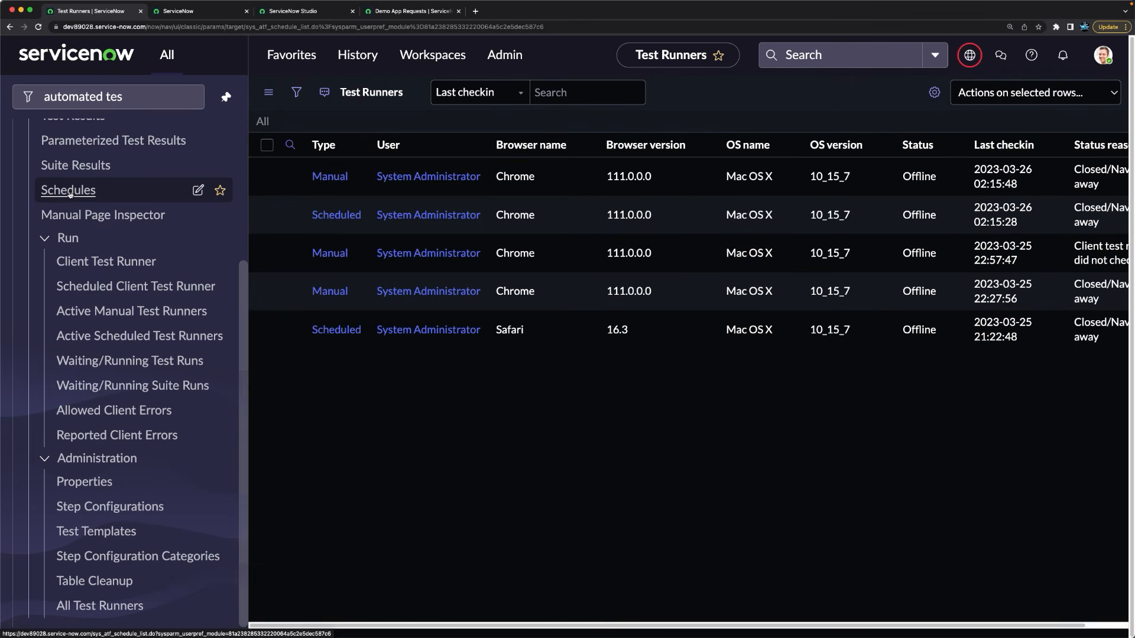
click(189, 16)
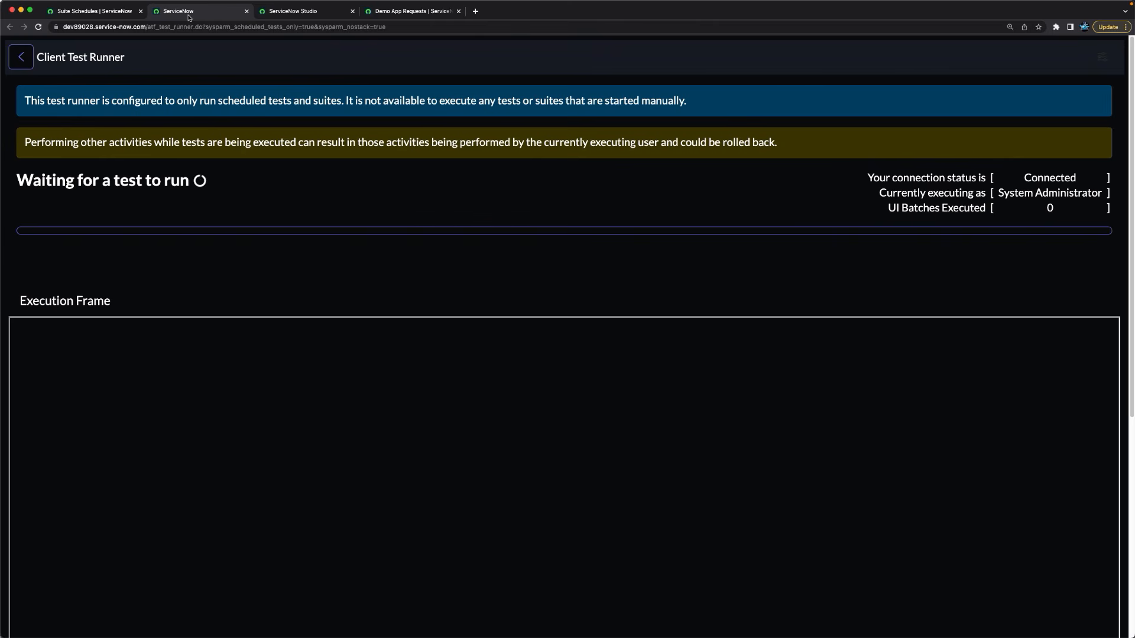
Step: Open the Demo App New Schedule record and execute the schedule immediately
click(99, 12)
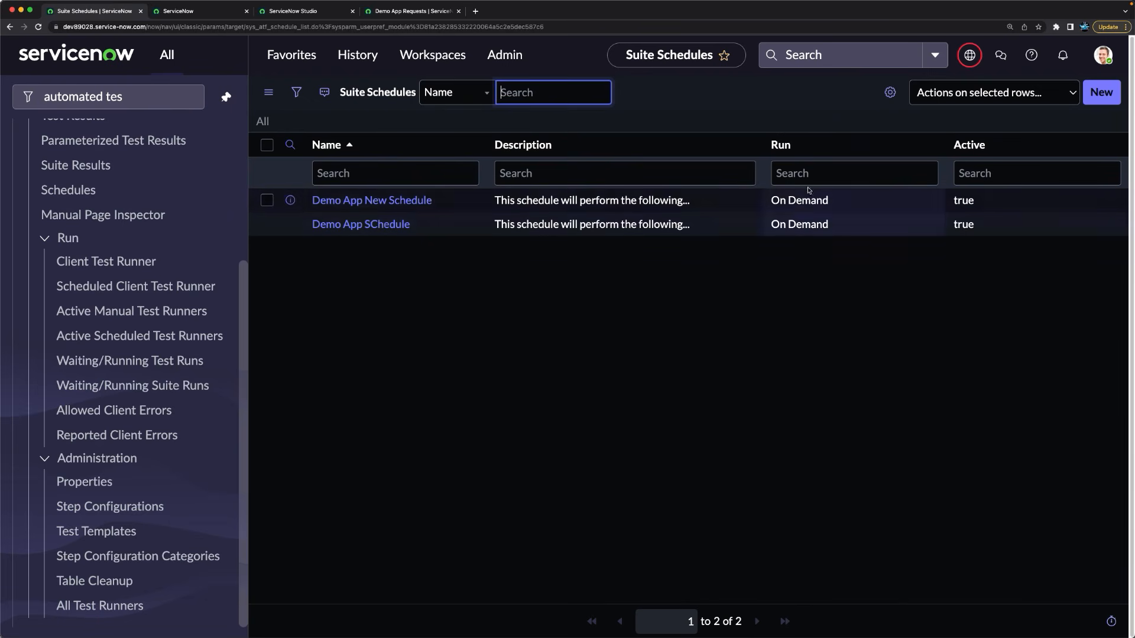
click(369, 200)
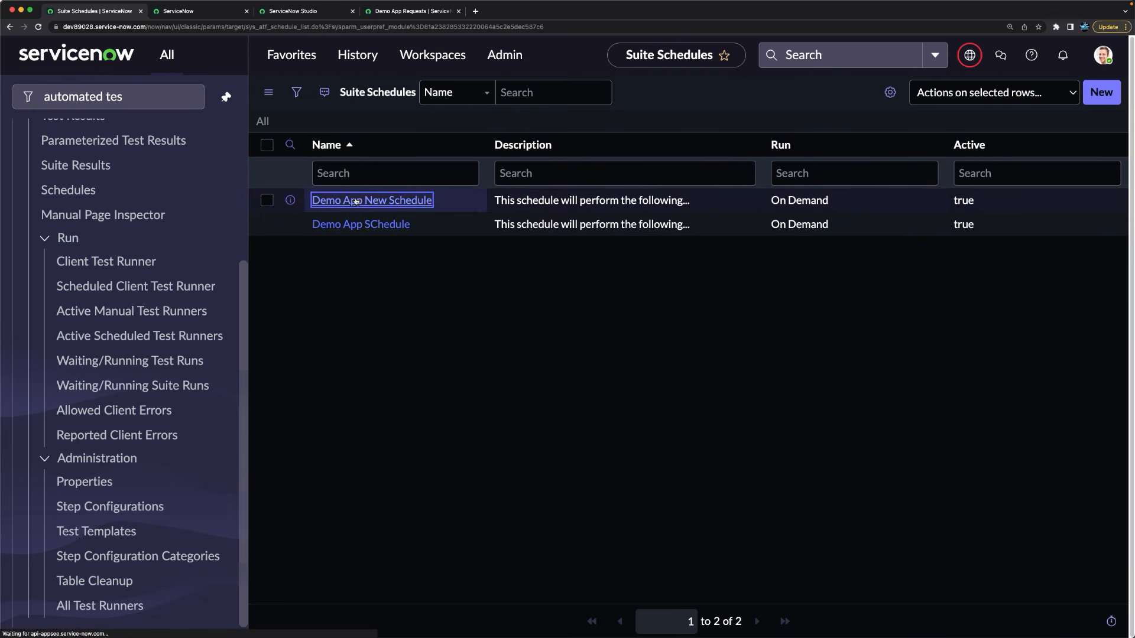
click(219, 17)
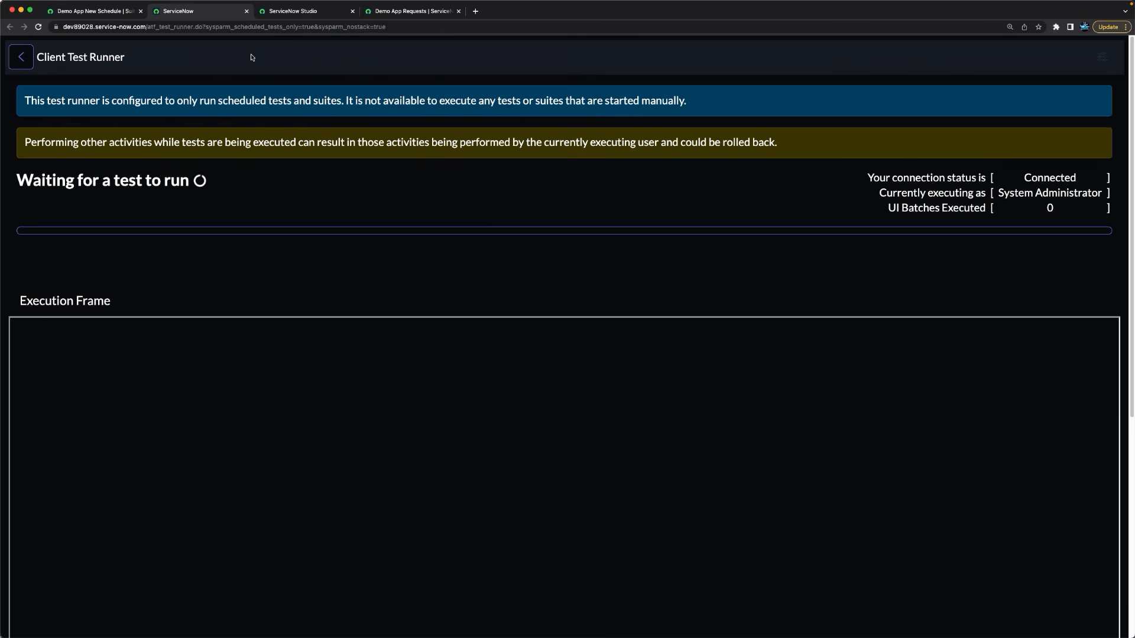
click(94, 10)
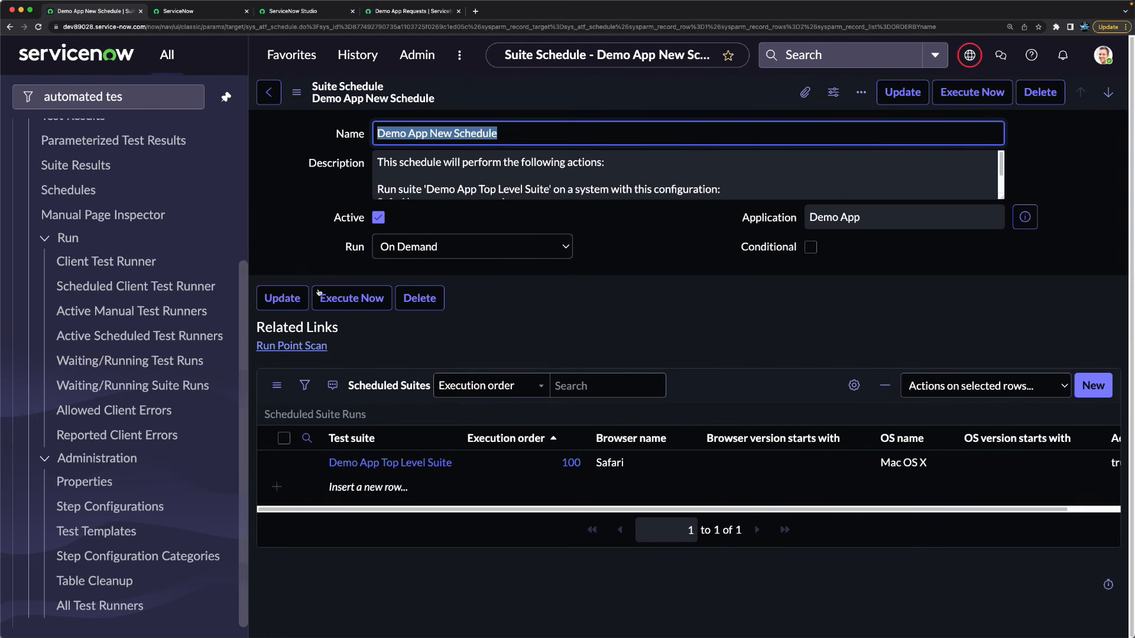
click(340, 300)
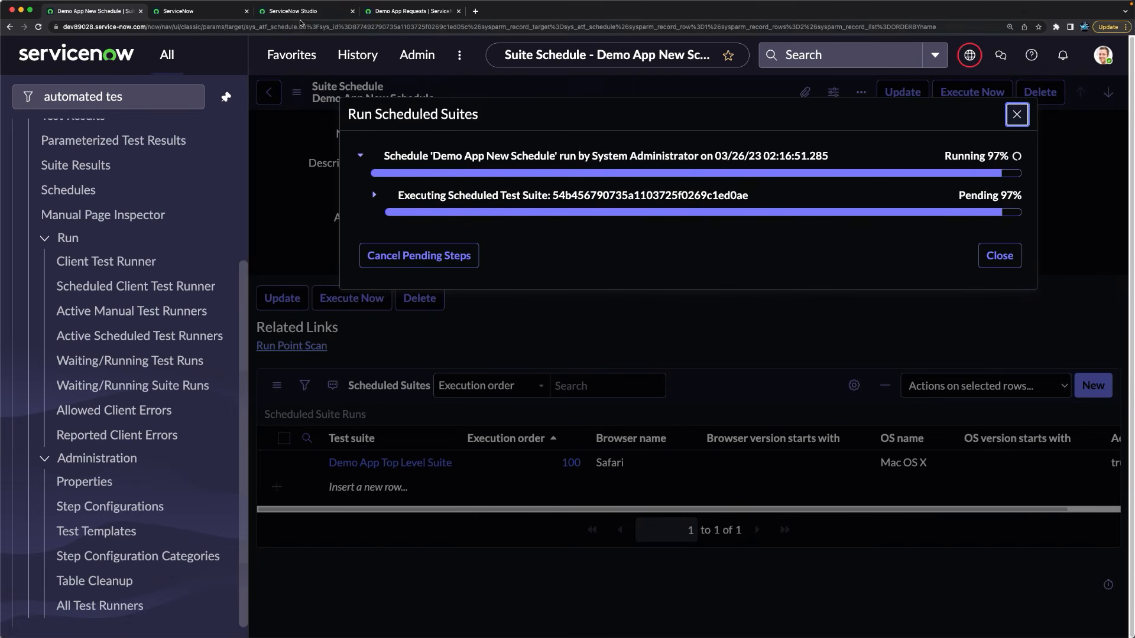
Step: Check the scheduled test runner's activity and expand the executed suite's details in the schedule run progress
click(305, 13)
click(189, 12)
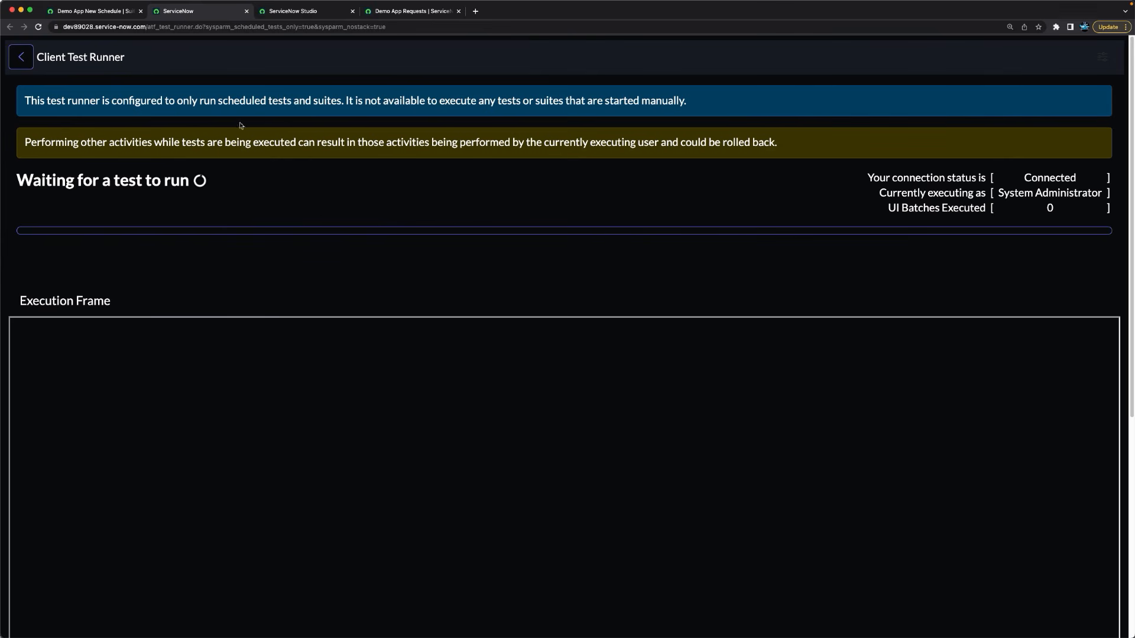
click(74, 12)
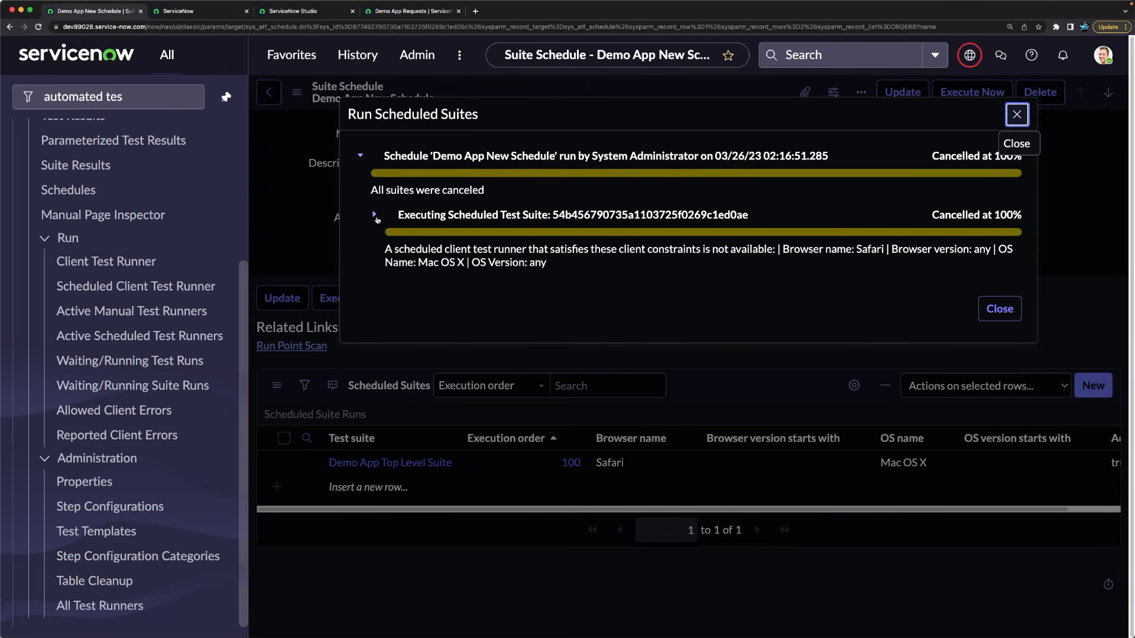
click(375, 215)
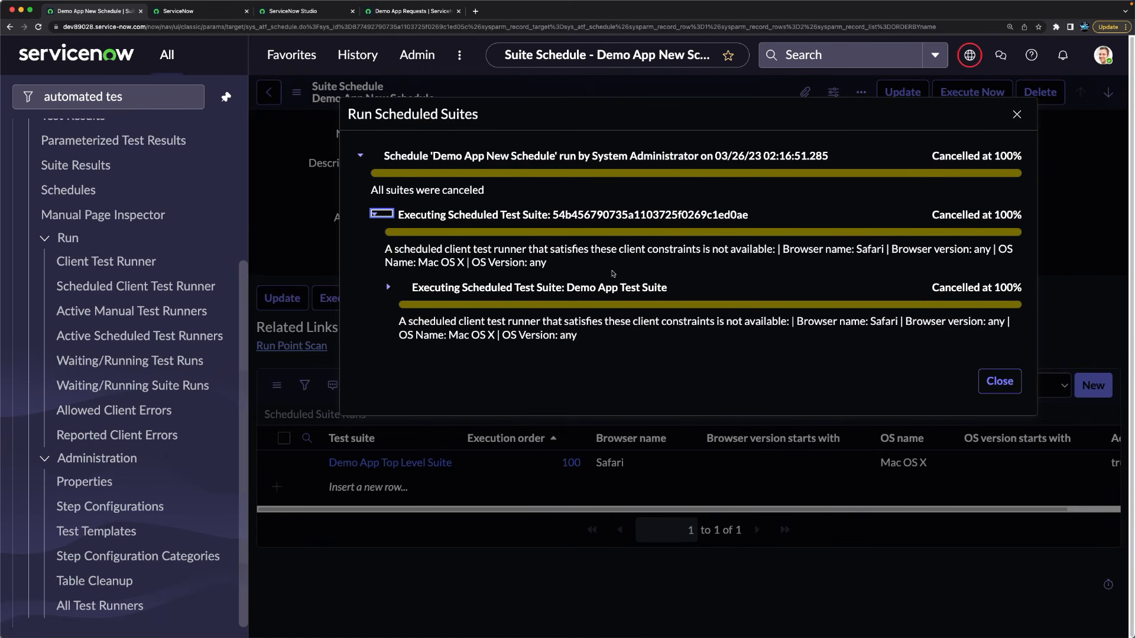
click(187, 13)
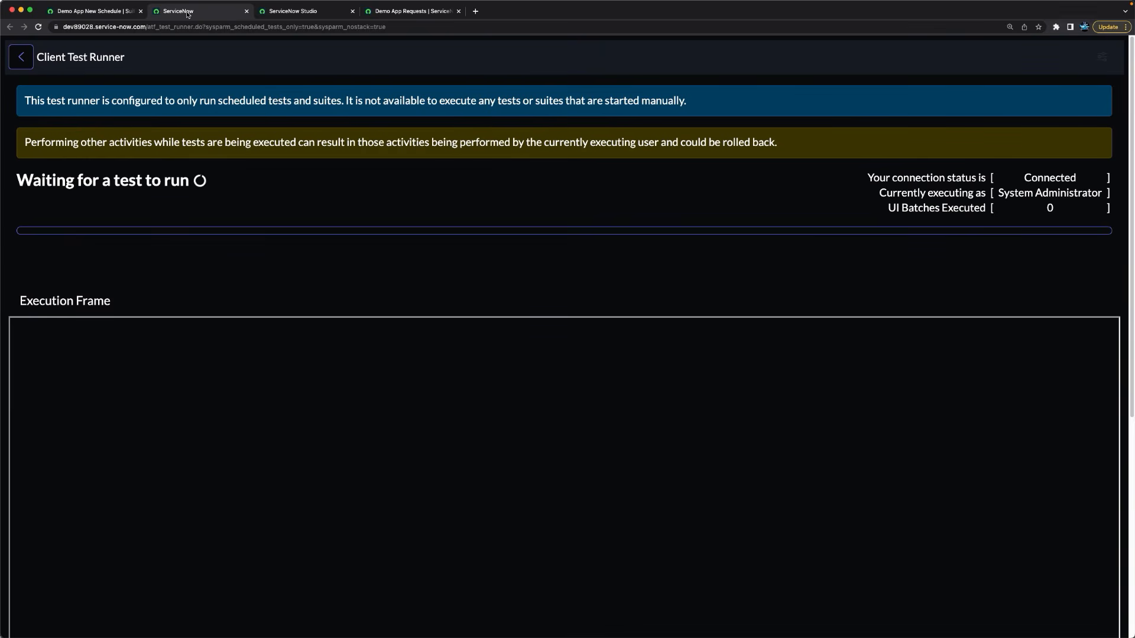